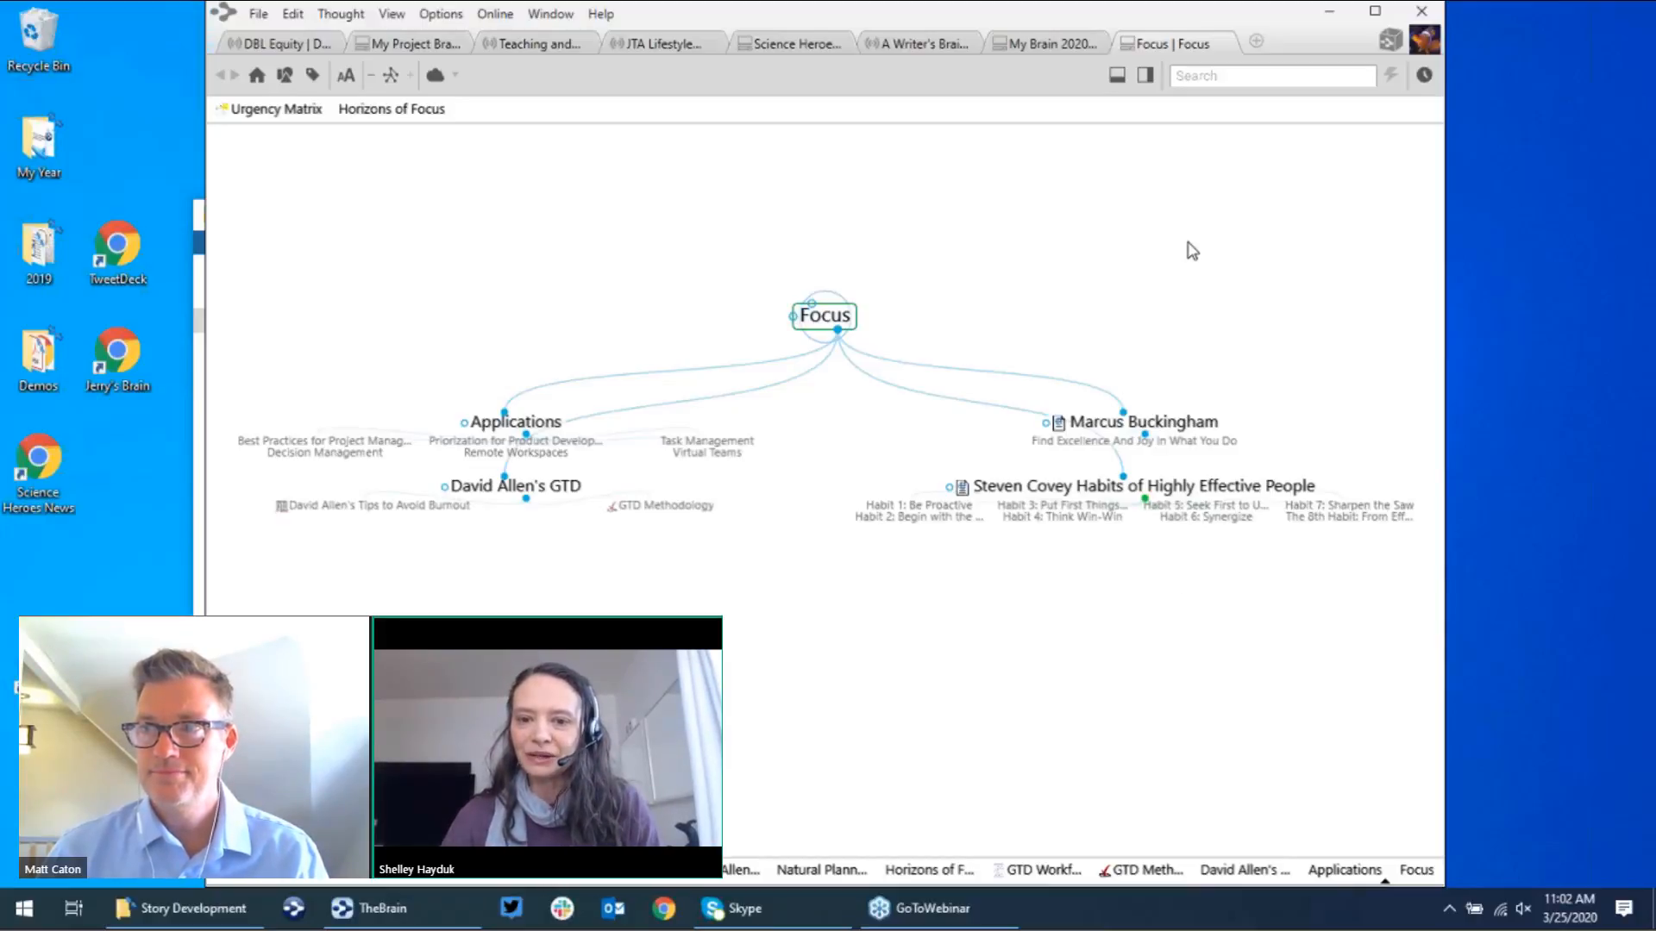
Step: Switch TheBrain to the My Brain 2020 brain, centred on My Business
left_click(1179, 263)
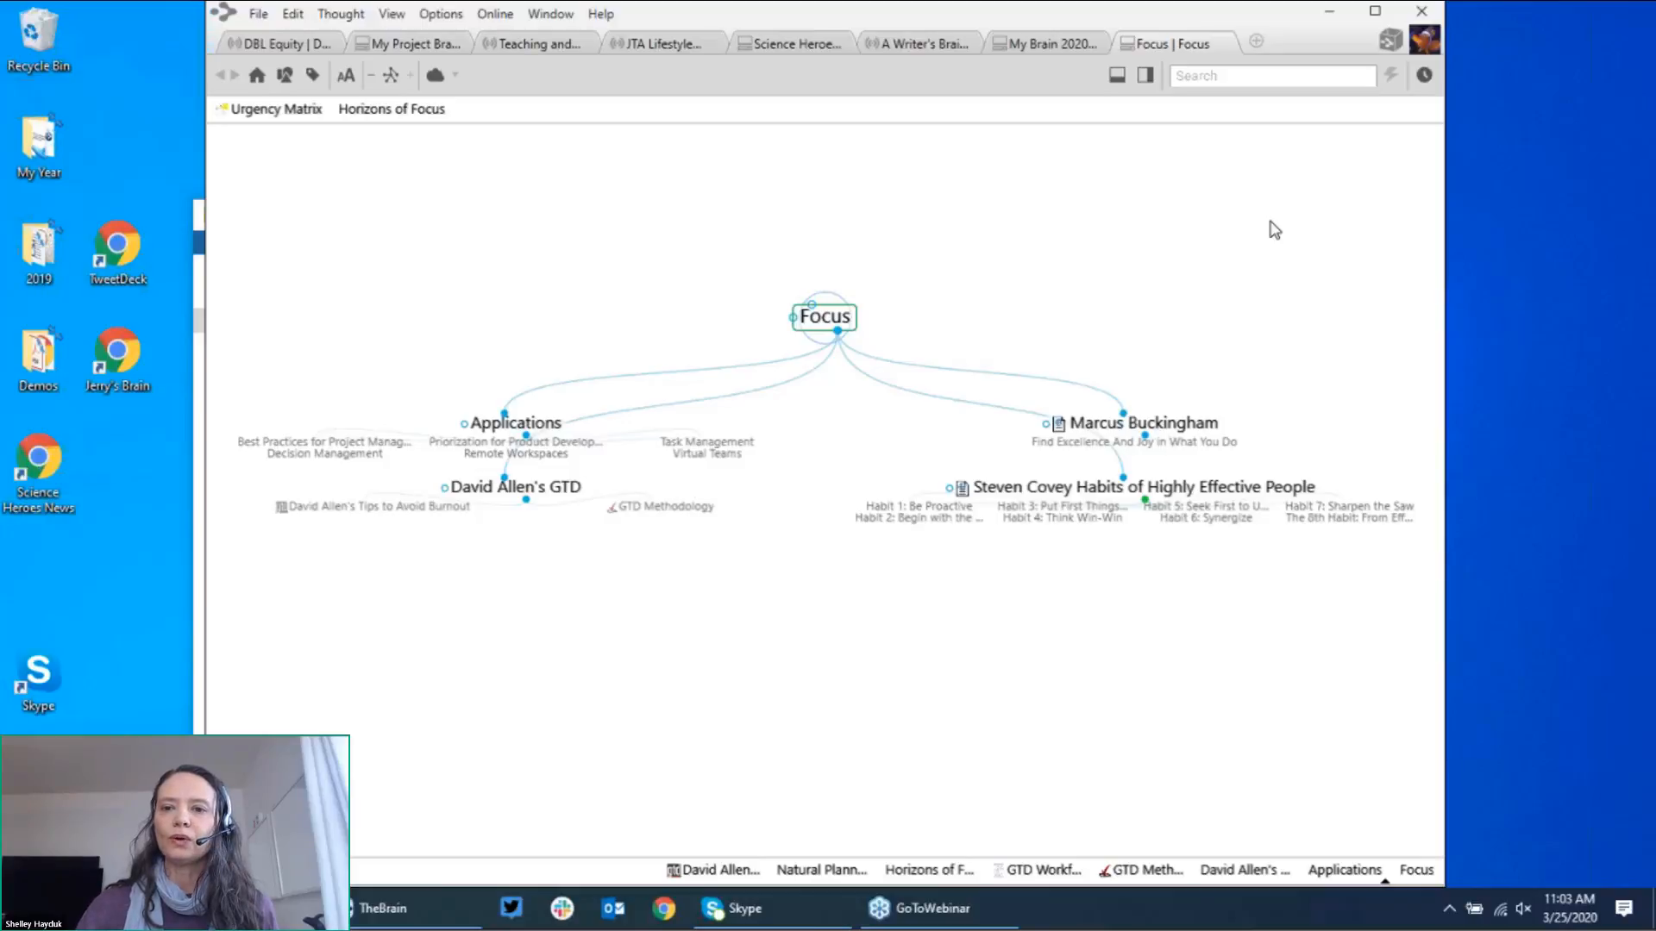
left_click(1078, 45)
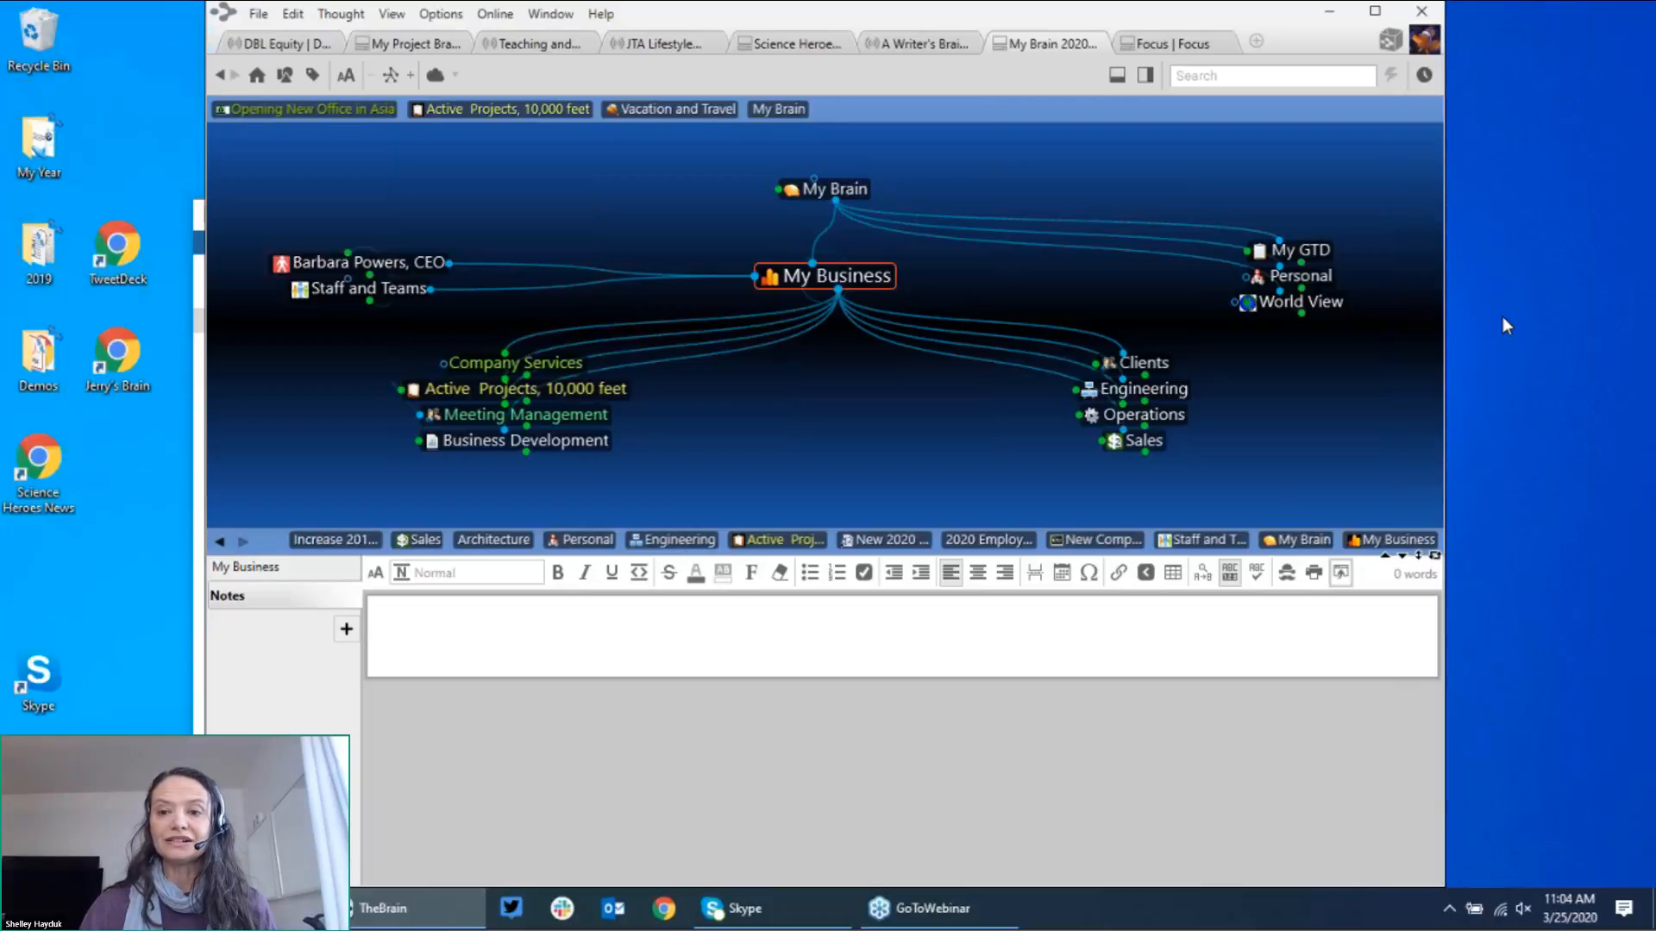
Step: Navigate from Personal into Style and Culture on the way to House Projects
left_click(1302, 278)
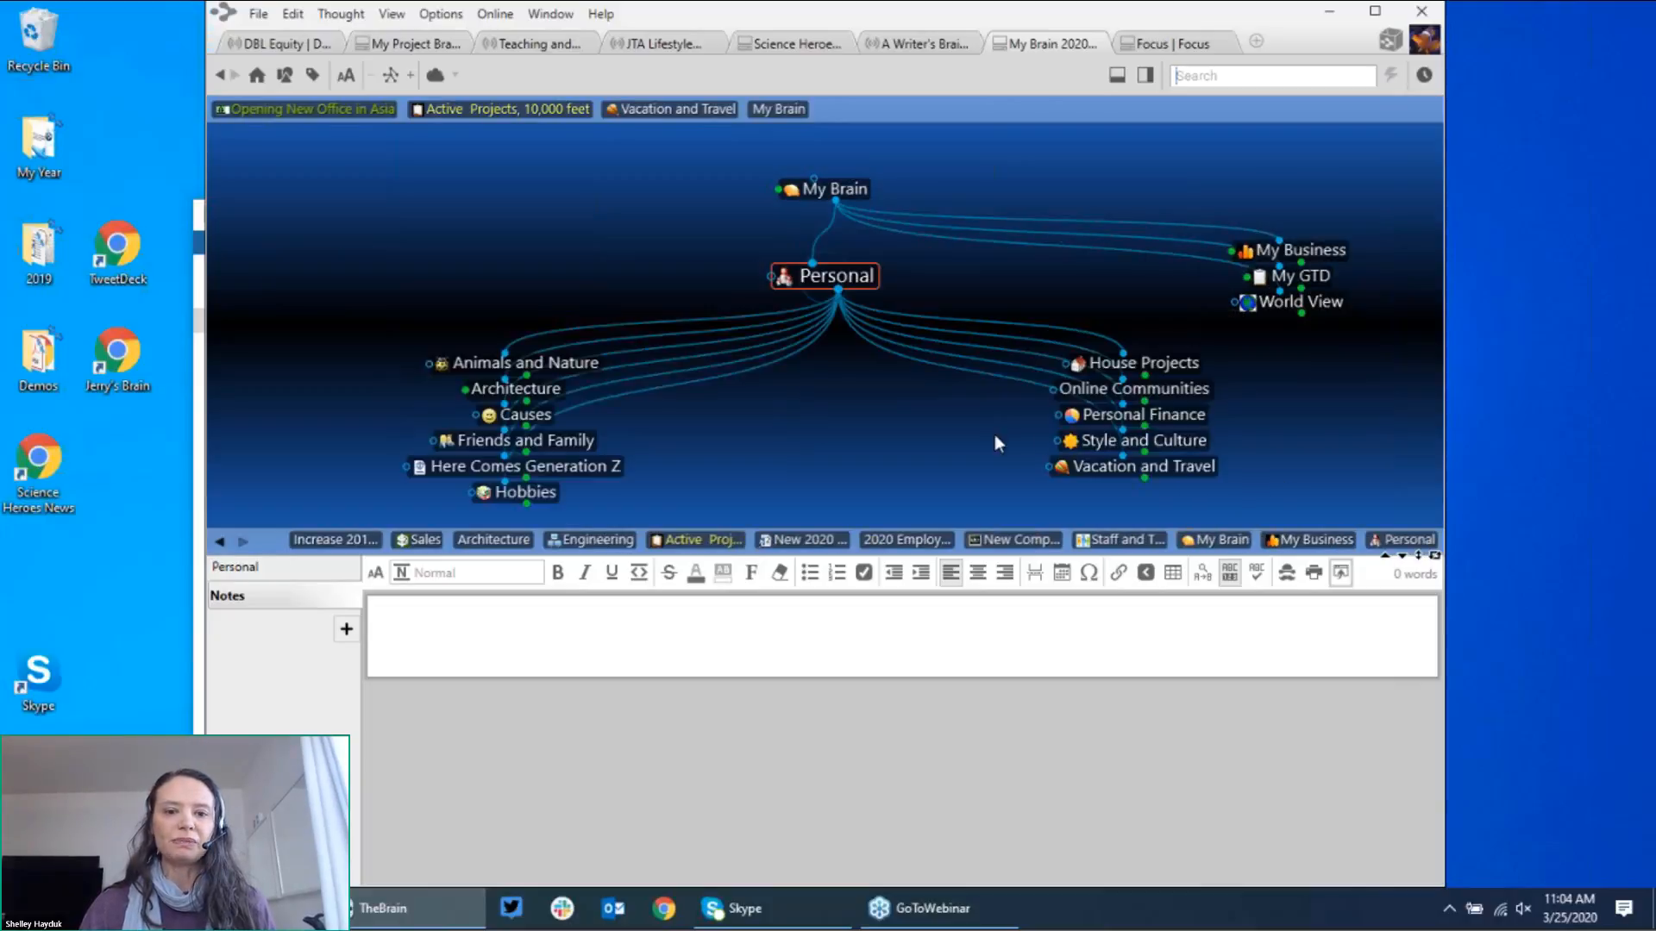
left_click(1116, 442)
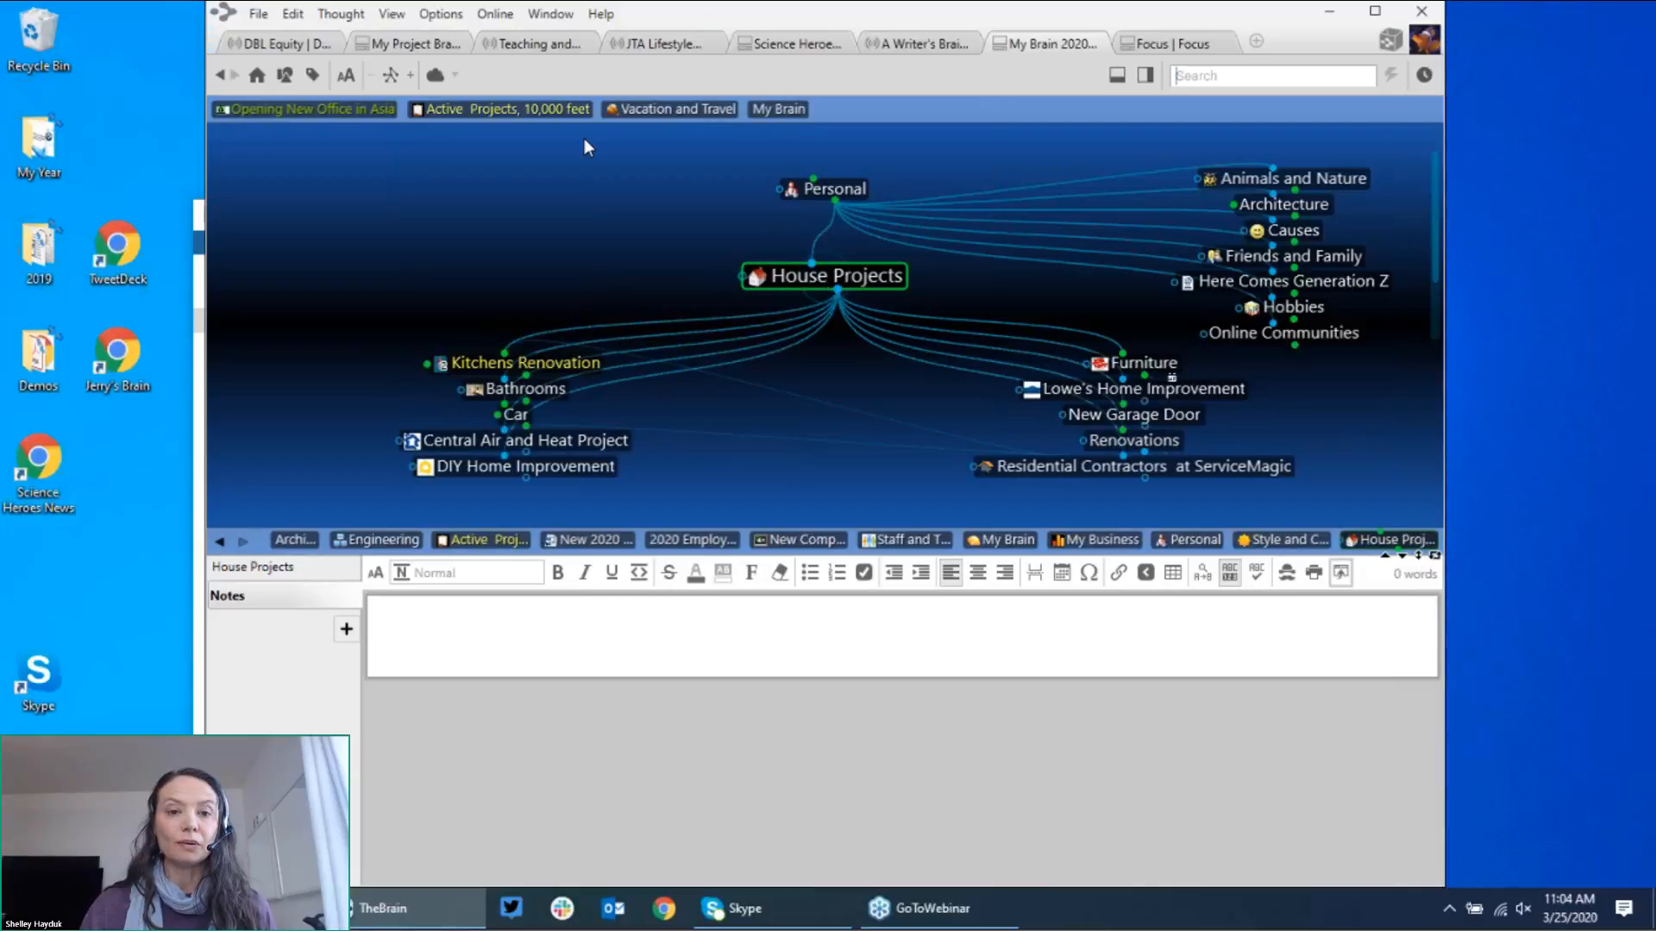
Step: Activate the 'Active Projects, 10,000 feet' pin to show its four-item action list
left_click(576, 111)
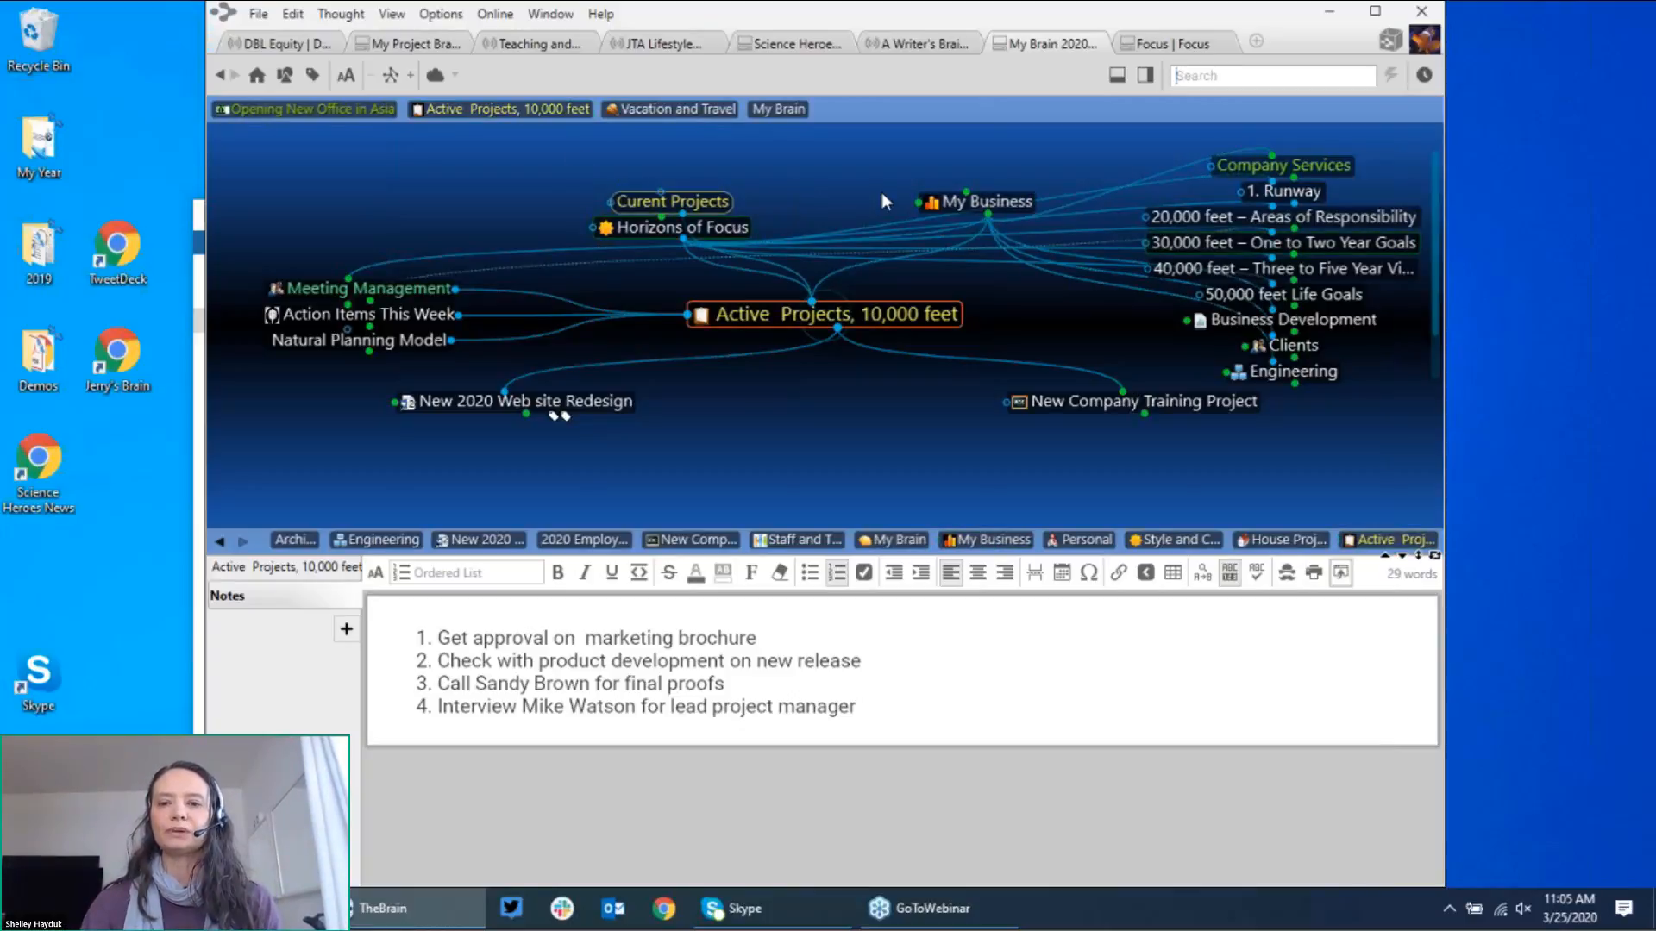
Step: Go back to My Business, then centre Business Development with its eSolutions intranet notes
left_click(964, 200)
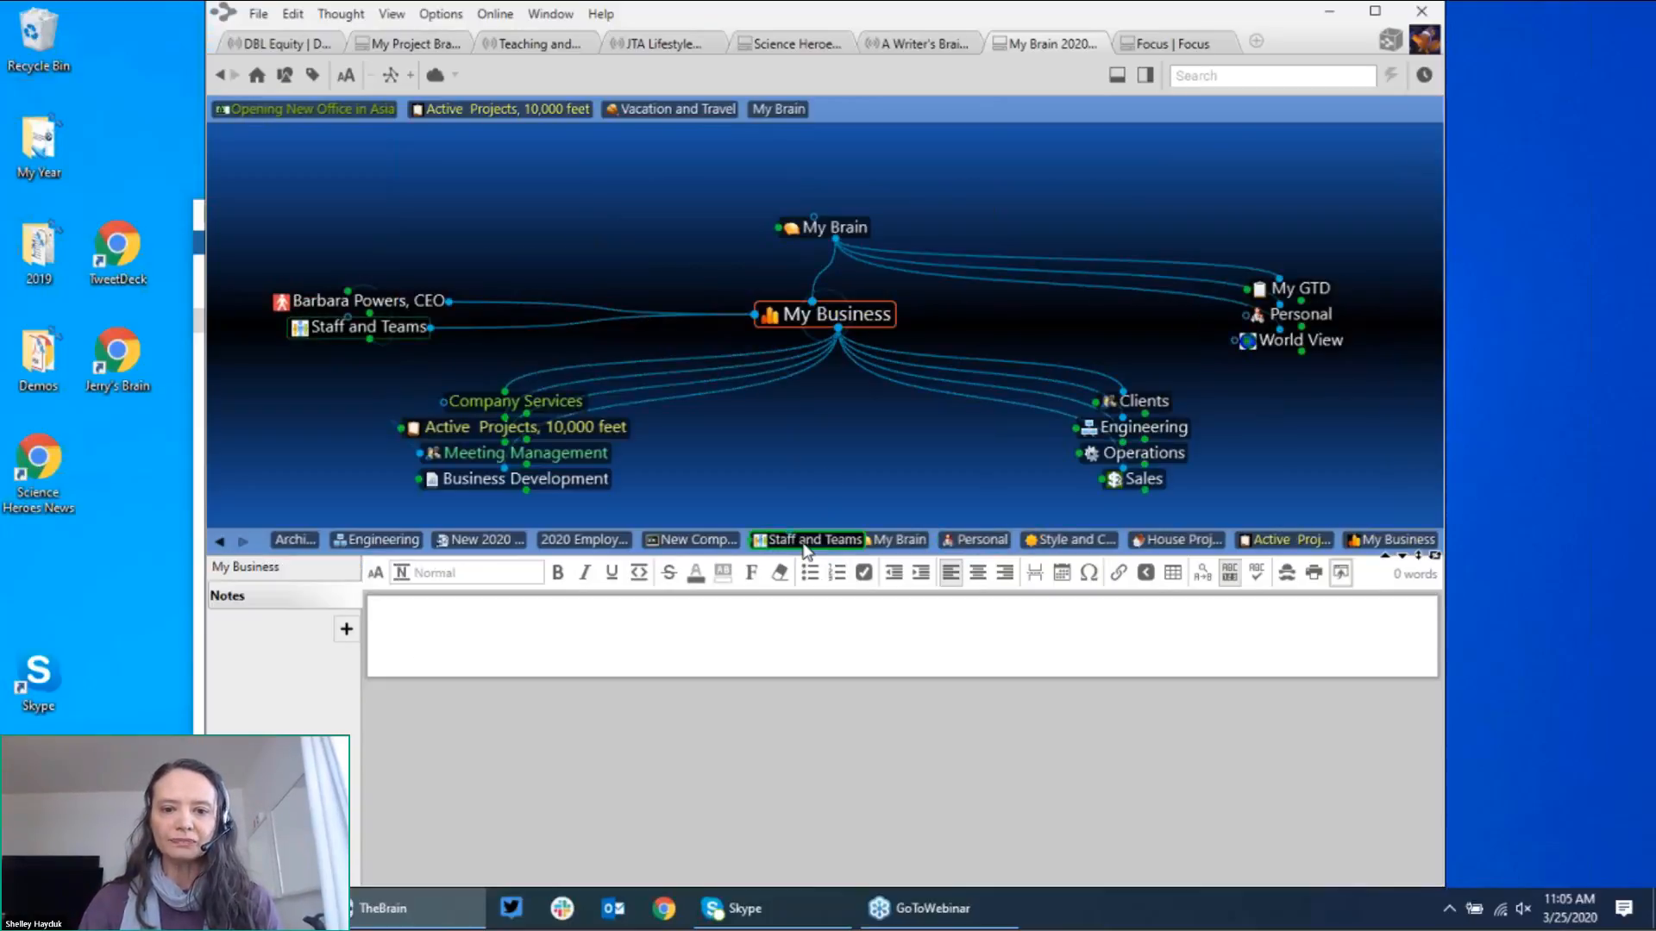
left_click(604, 479)
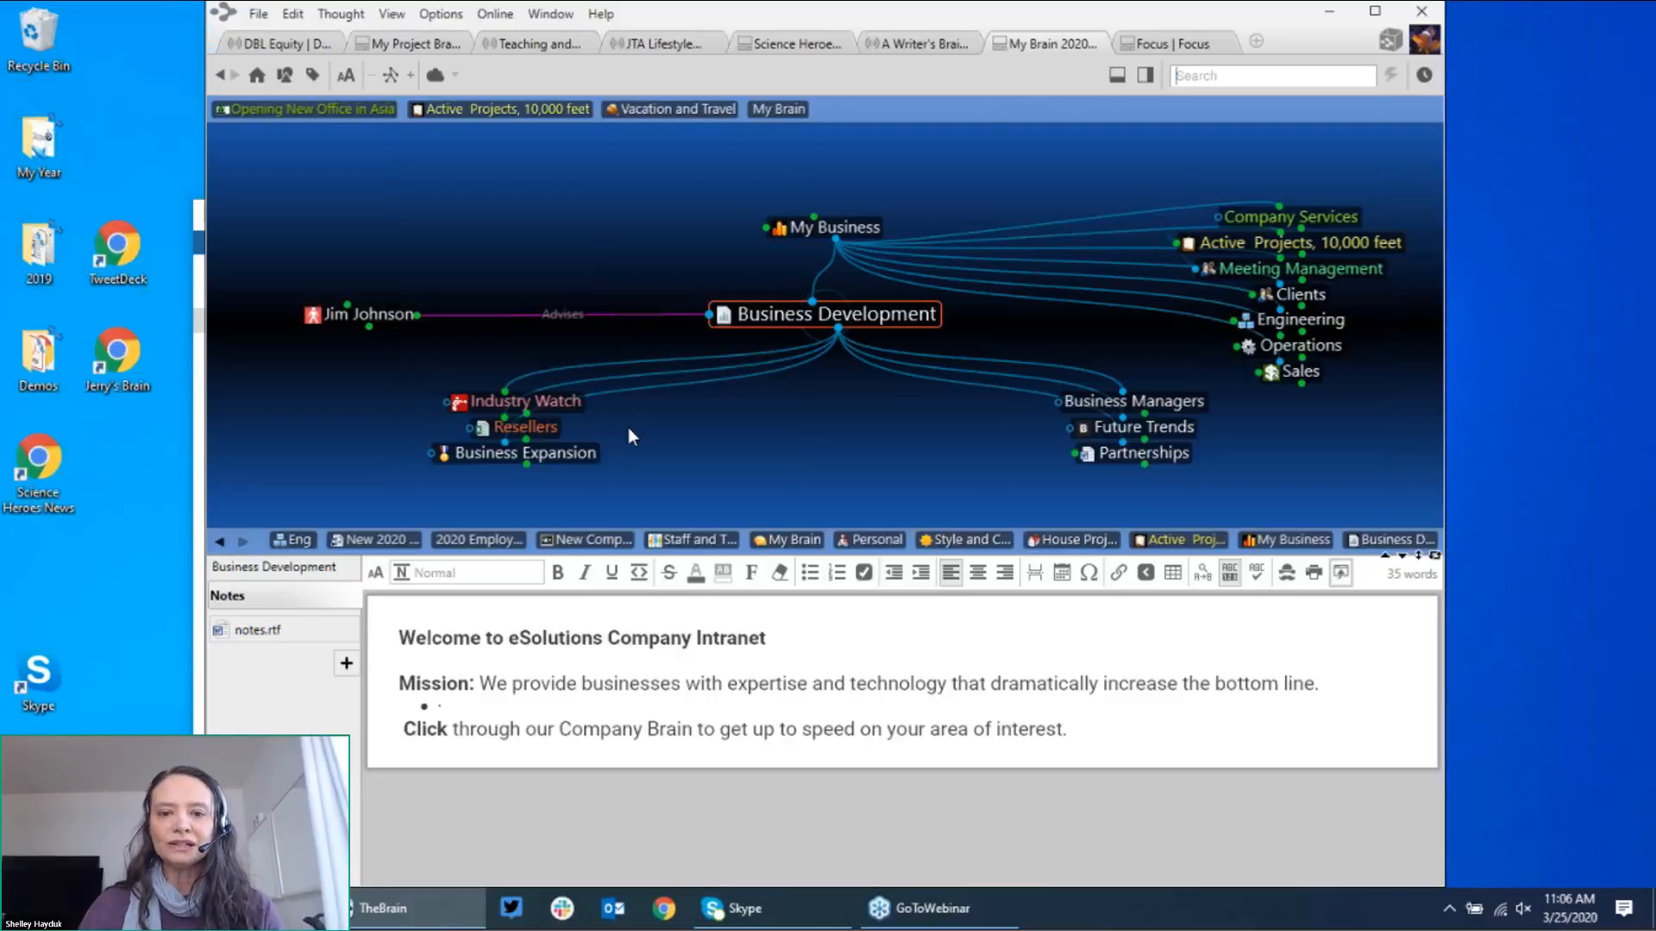
Step: Move through Industry Watch and Top of My Mind to centre Competitors with notes.rtf
left_click(552, 401)
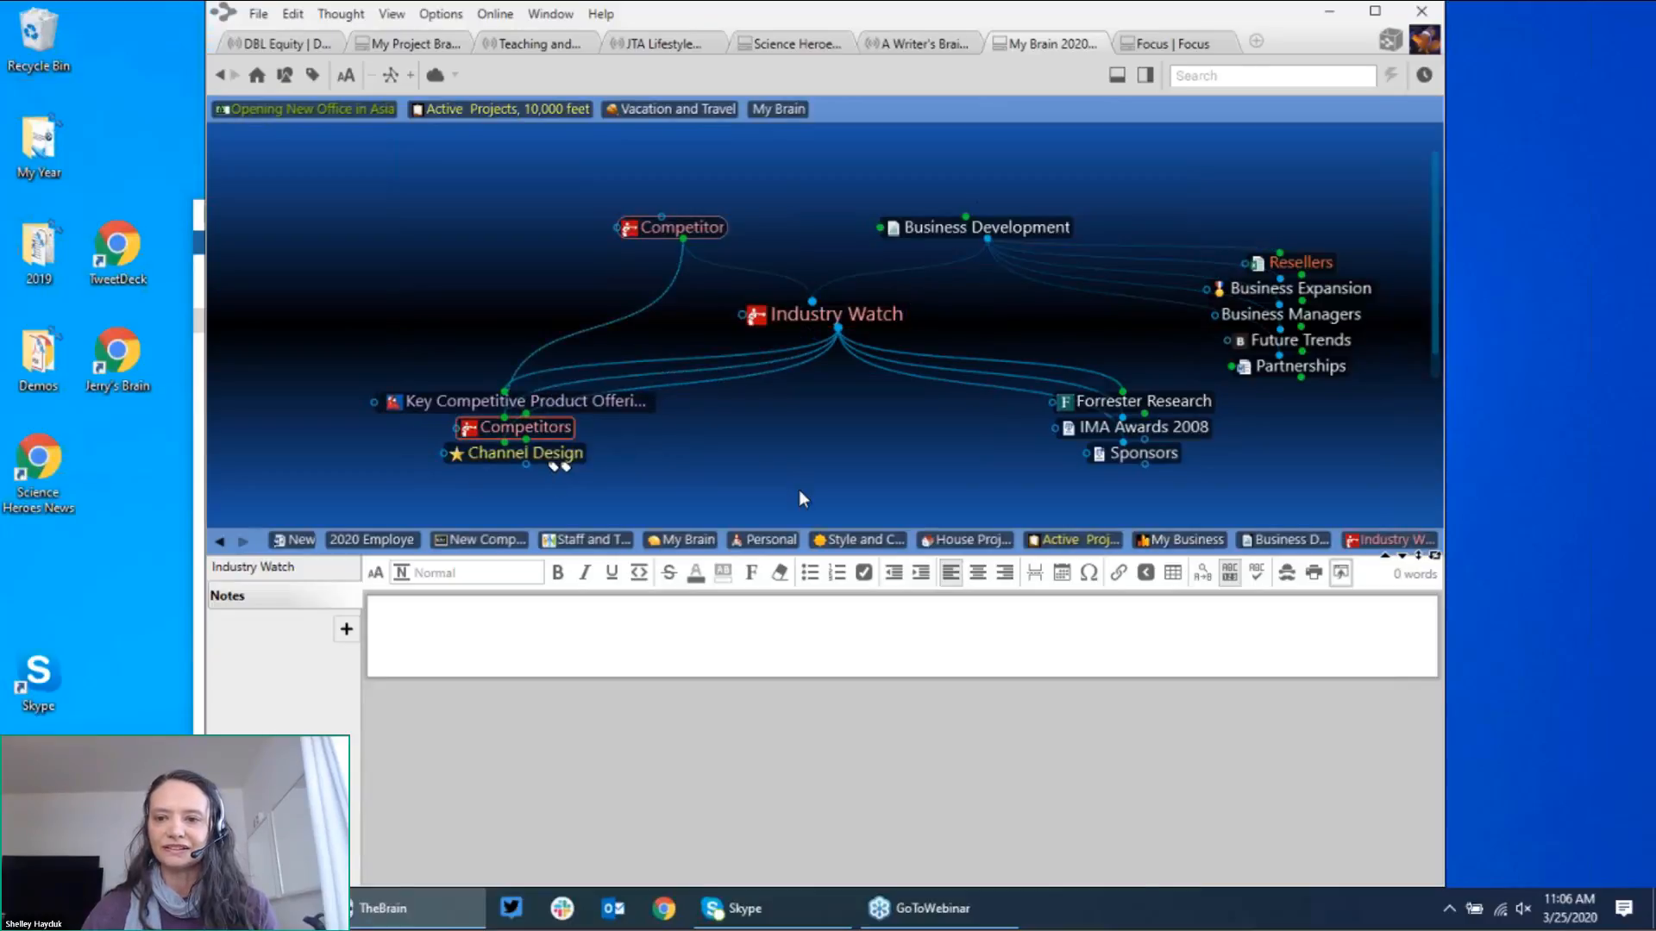
key("Return")
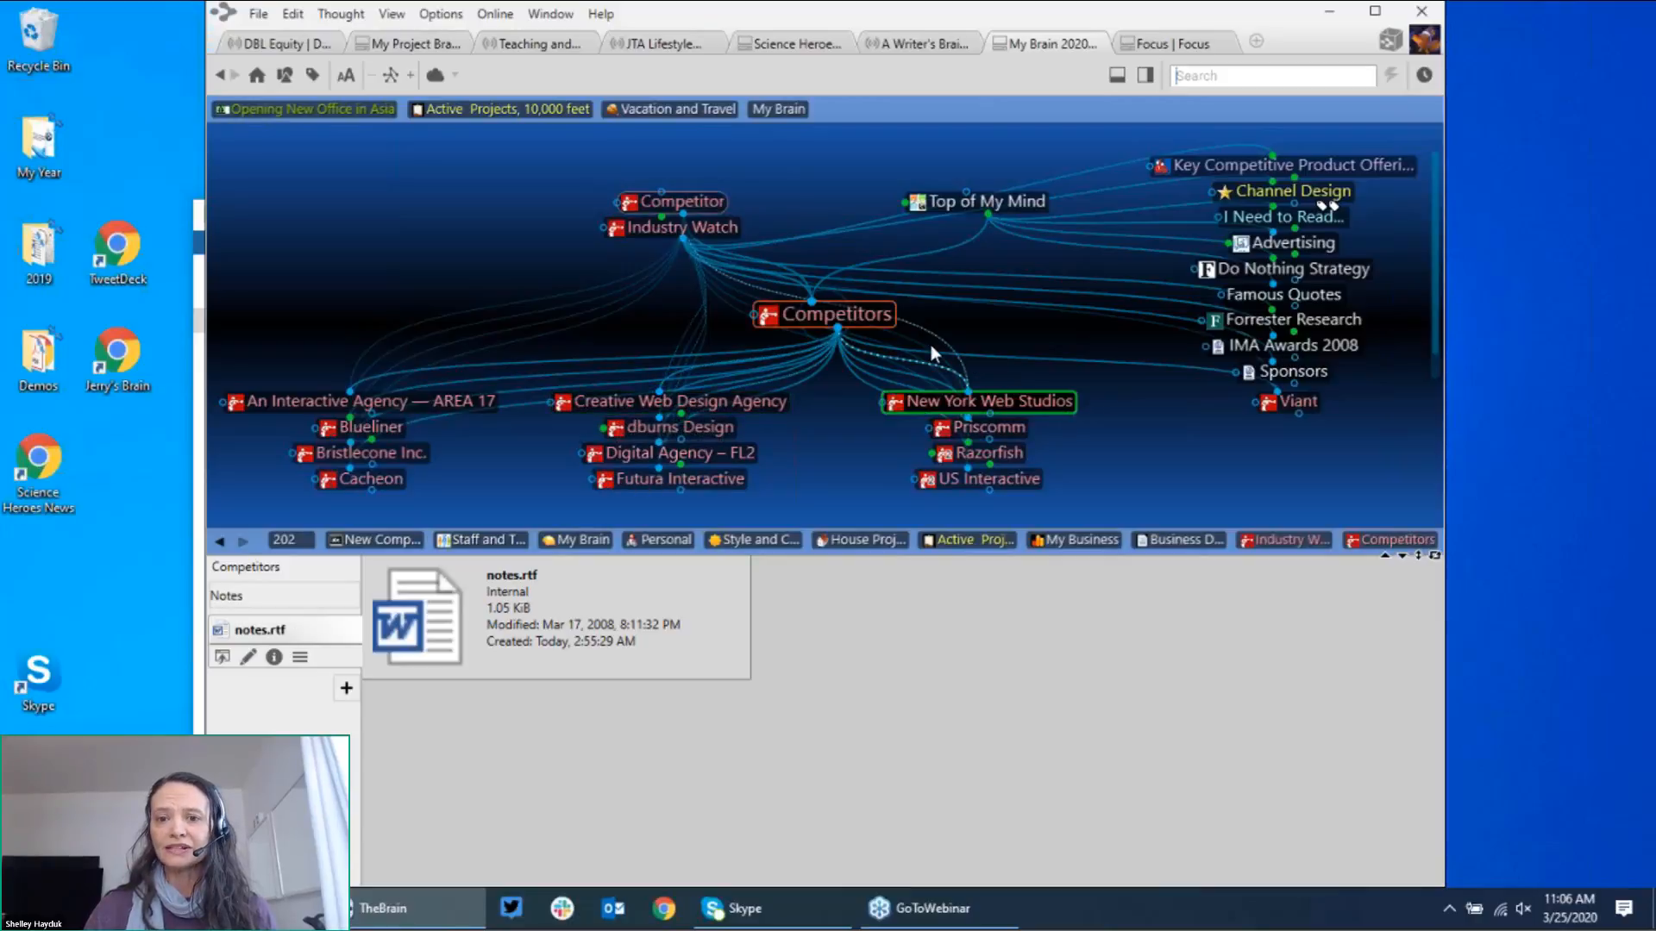
left_click(1001, 200)
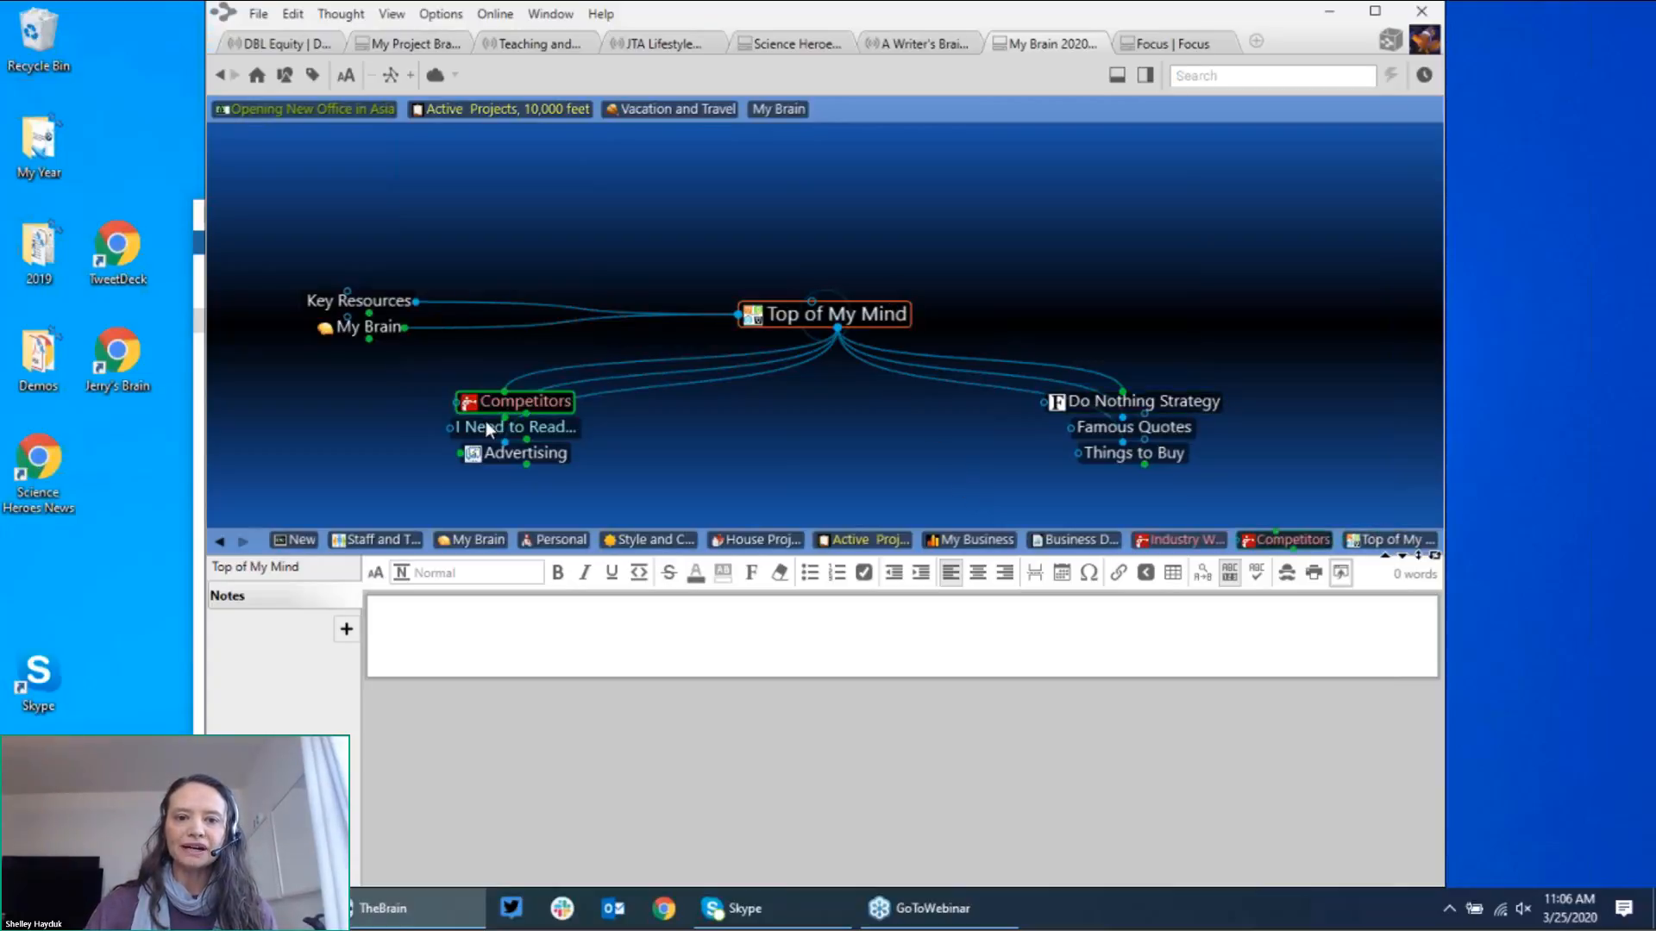
left_click(526, 403)
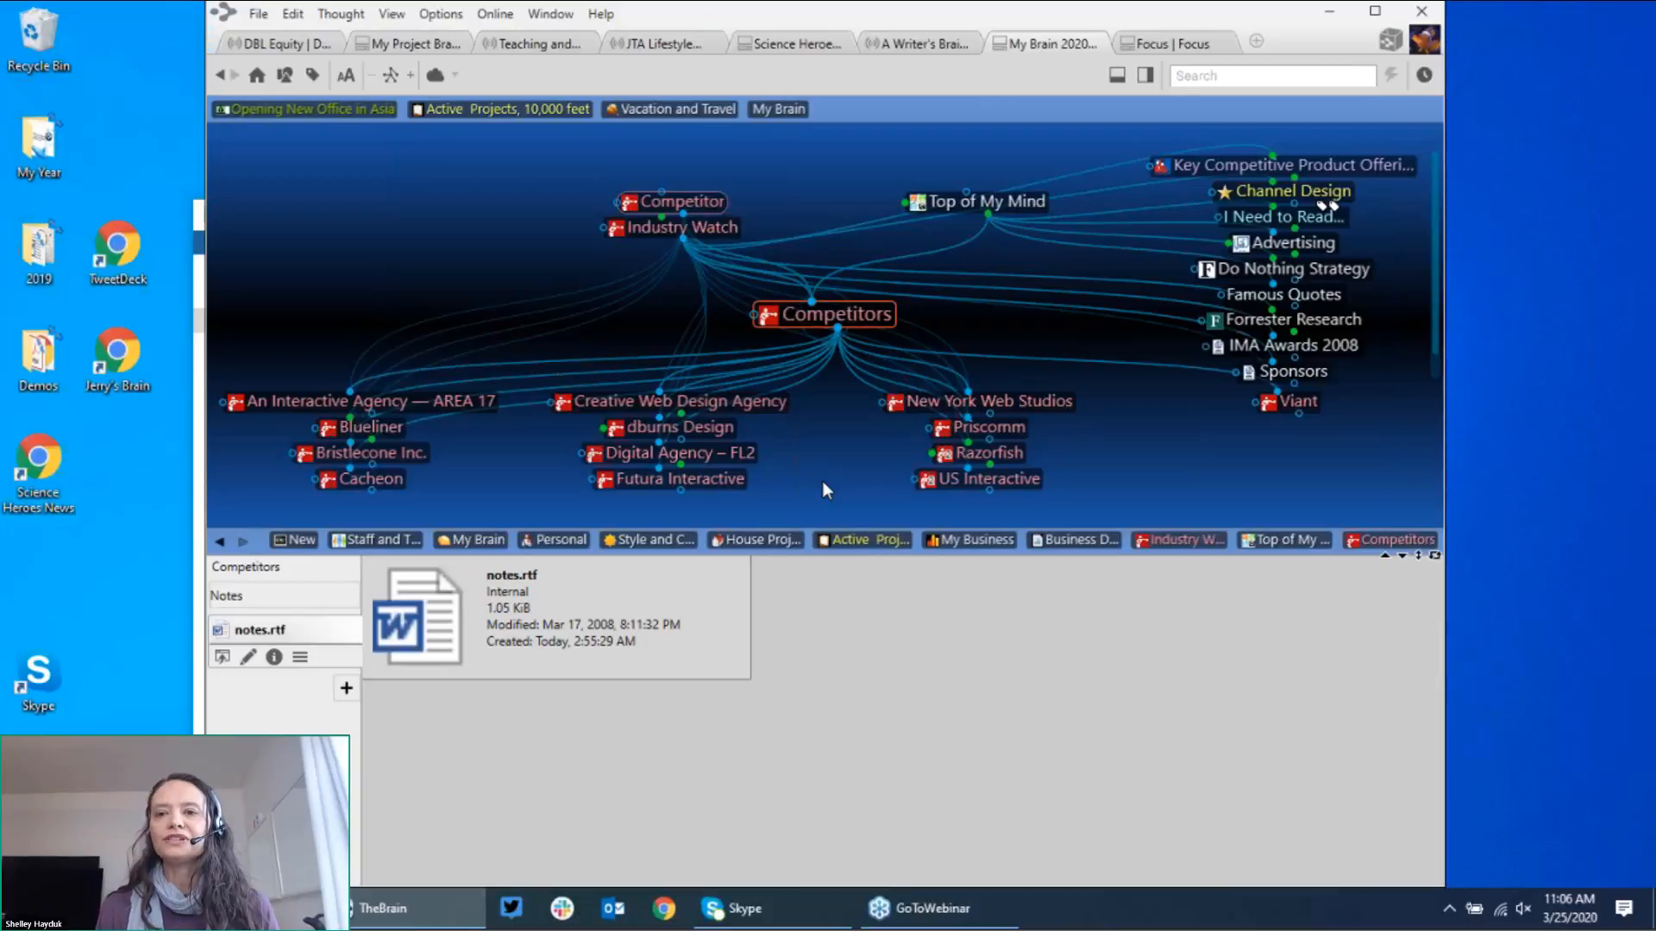
Step: Search for 'red' and open the Red Cross thought from the results
type("red")
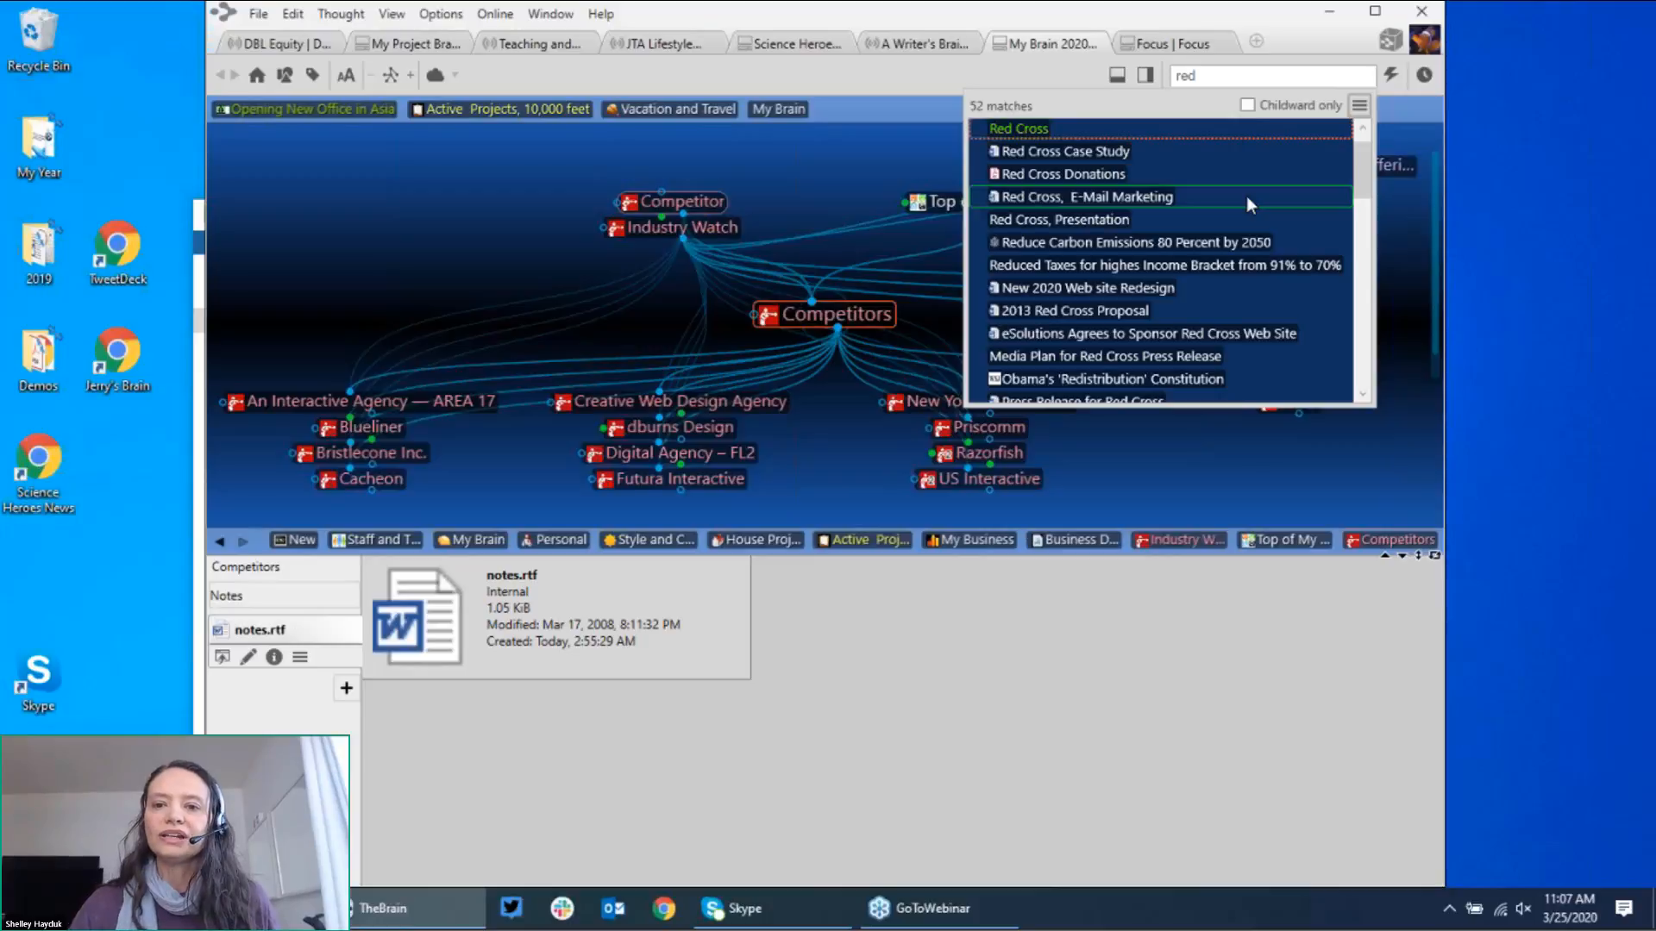
left_click(1047, 129)
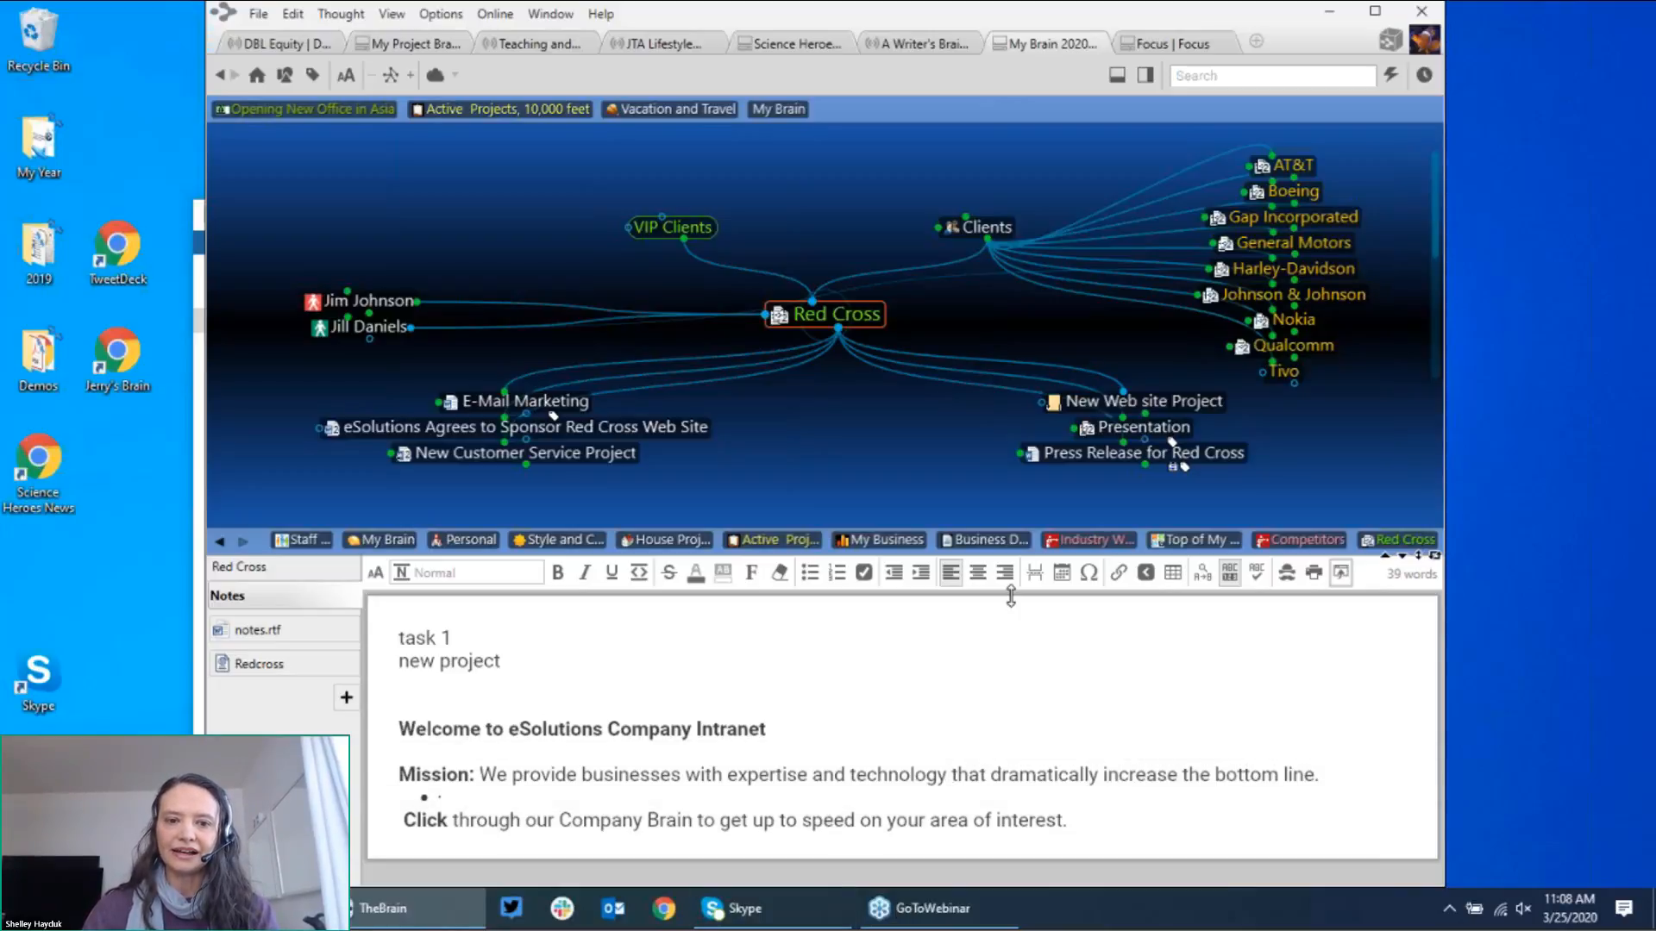
Step: Open New Customer Service Project, visit Training Resources and return, then enter '2020 Customer Service Project'
left_click(645, 465)
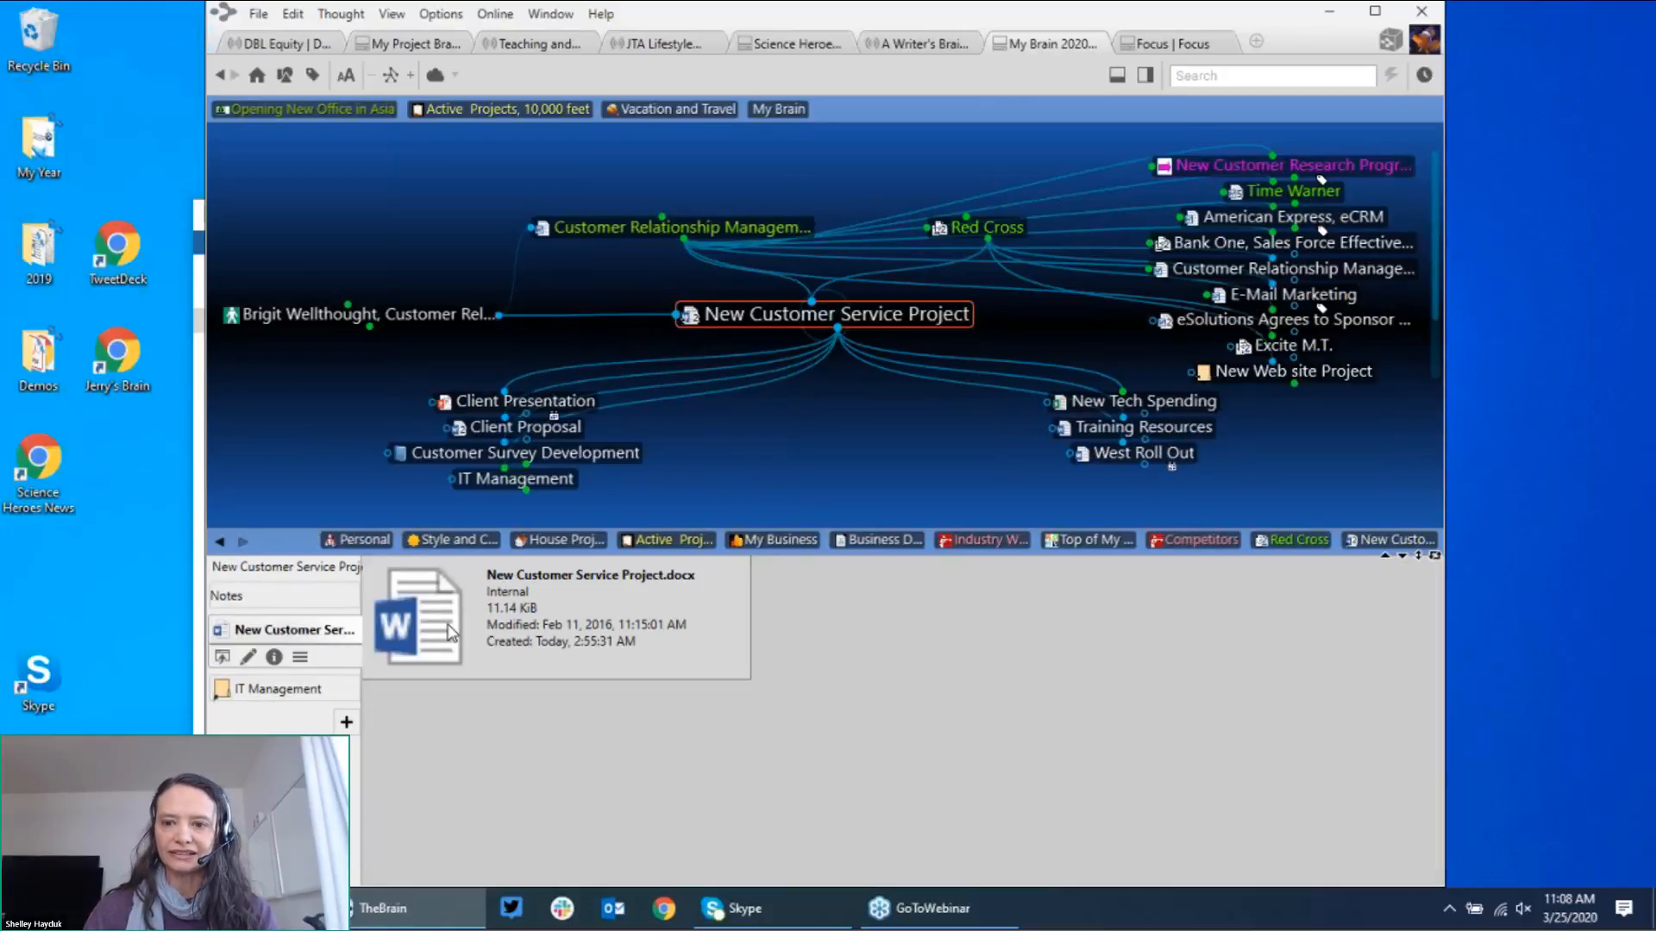
left_click(1090, 432)
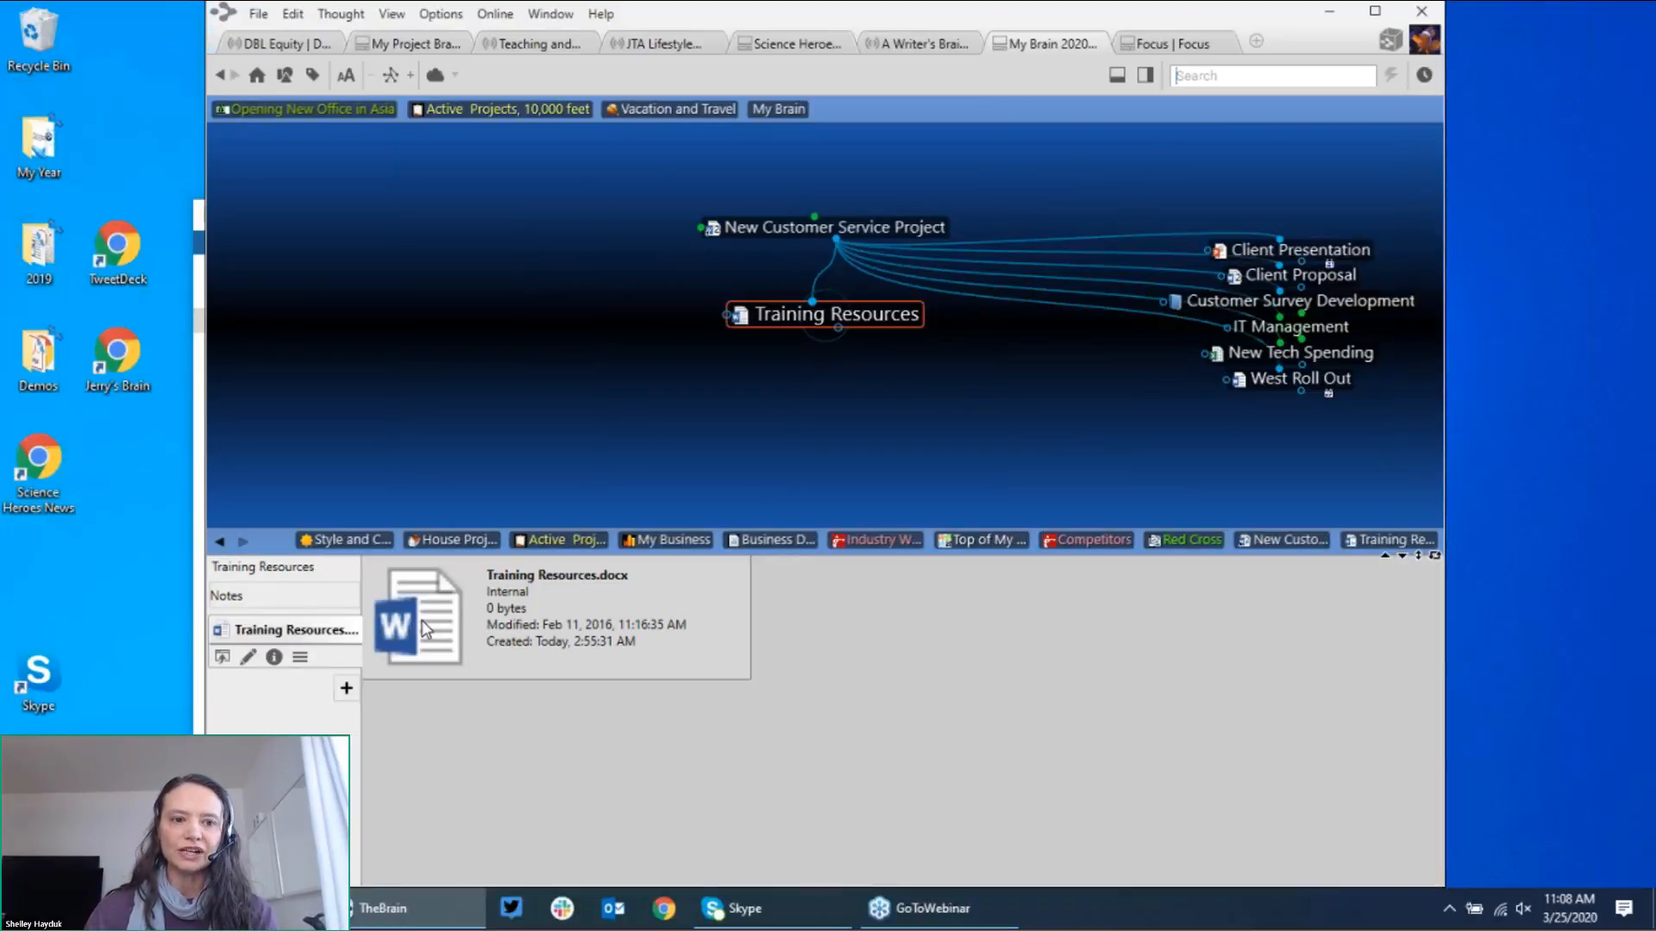
left_click(788, 225)
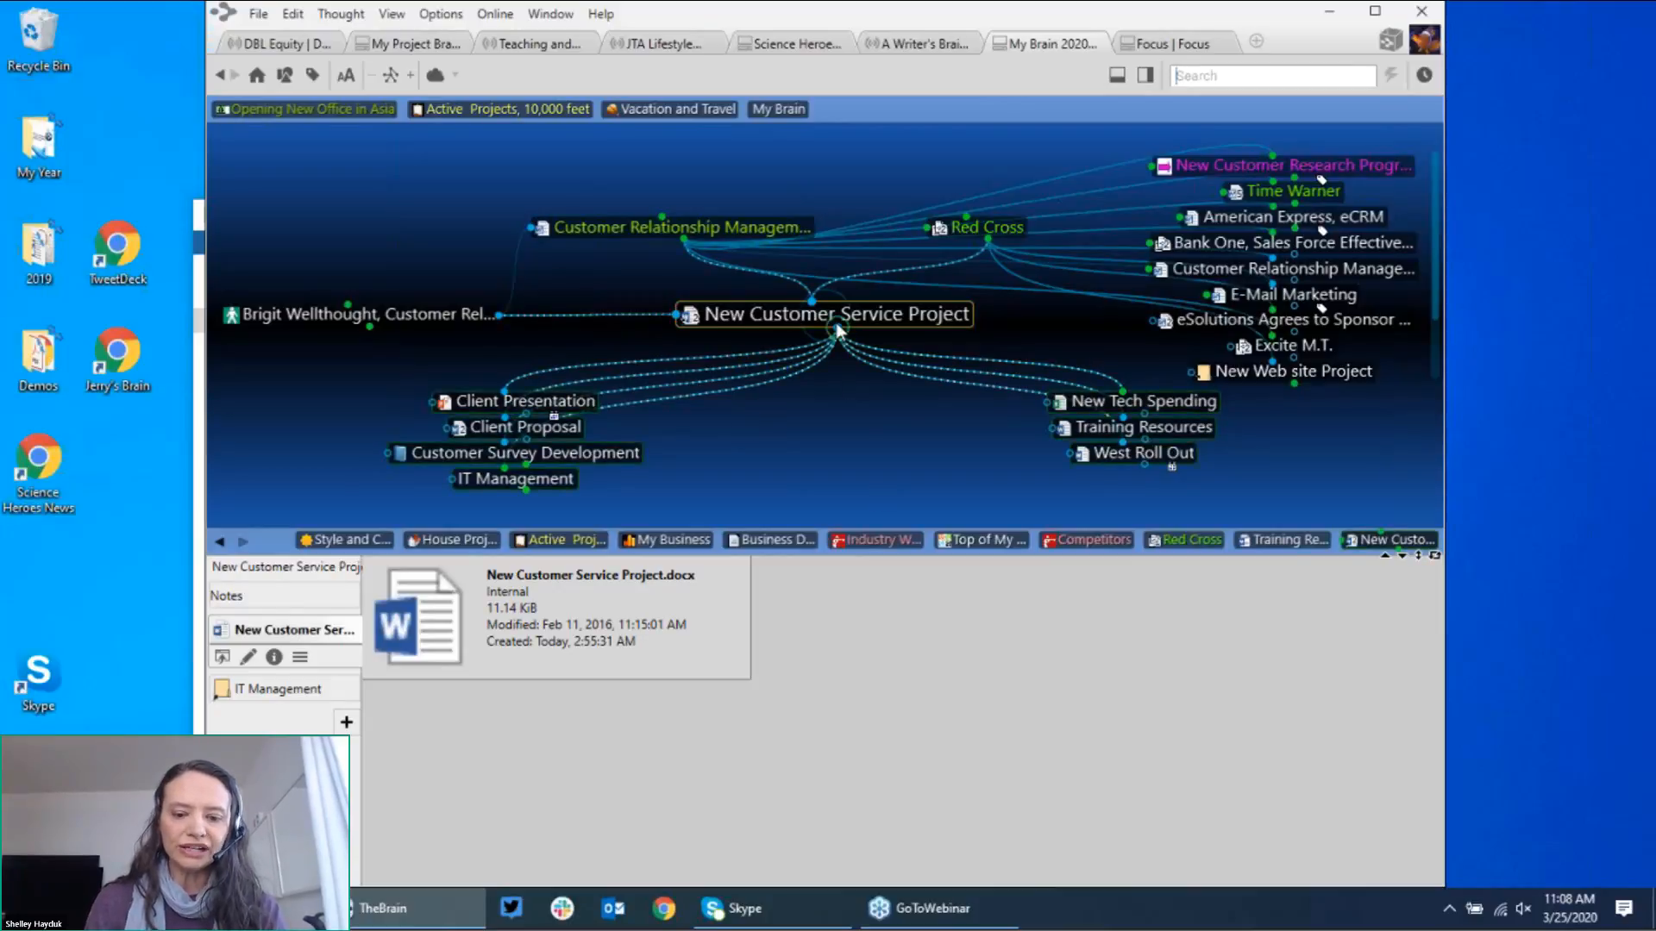
type("2020")
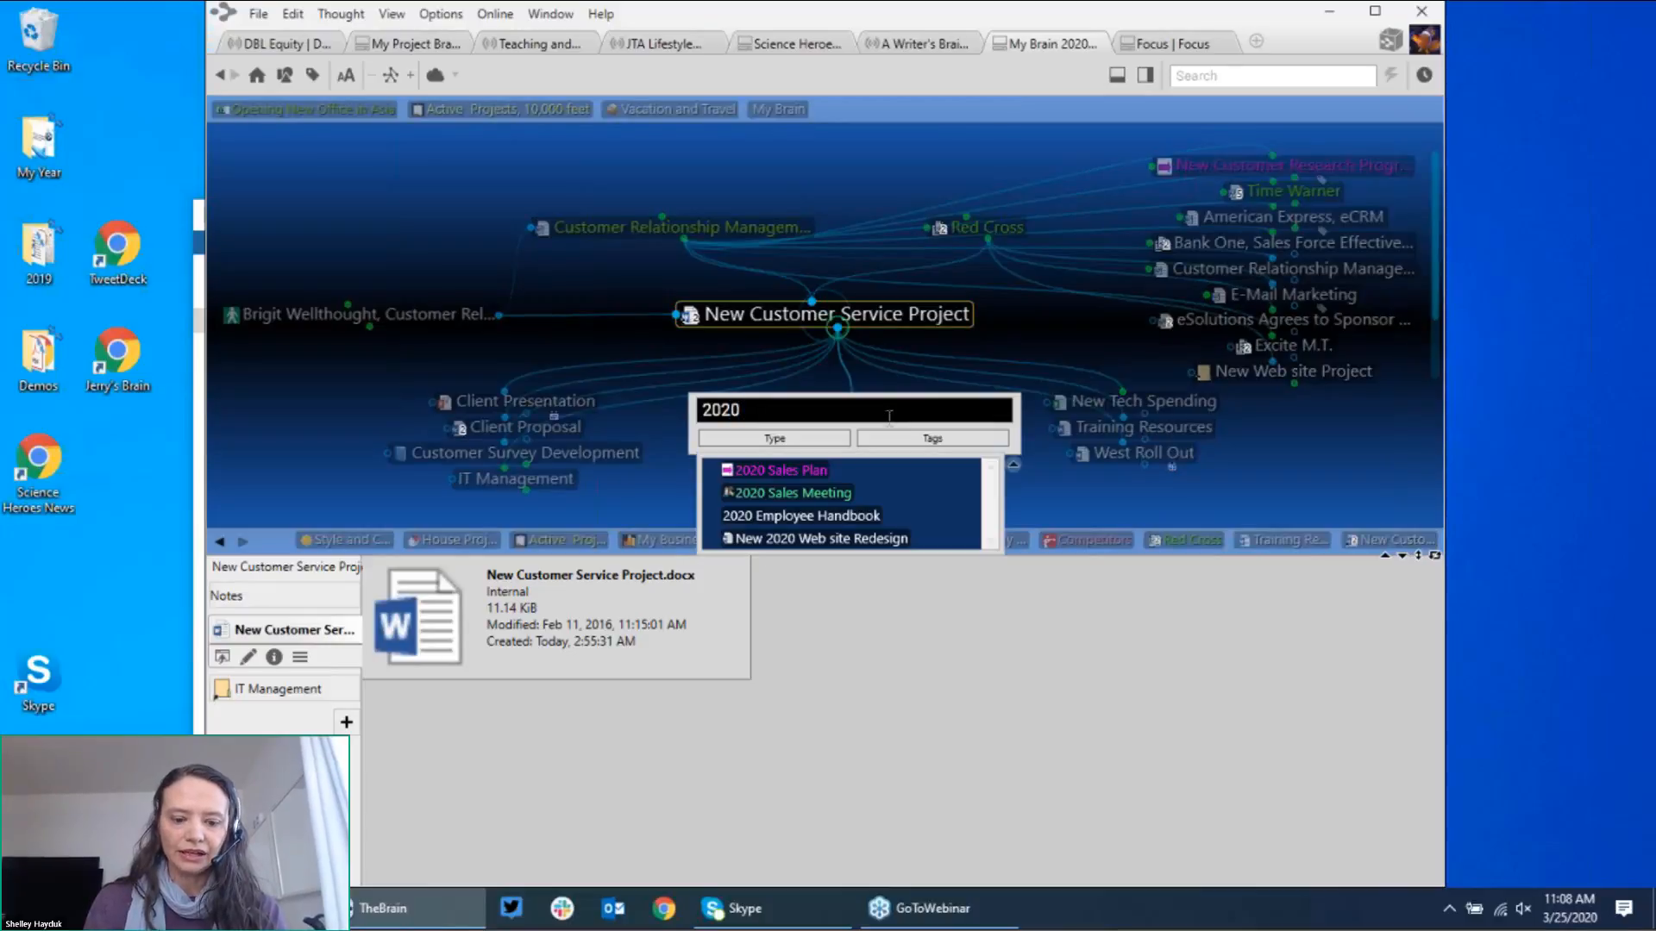
type(" Customer")
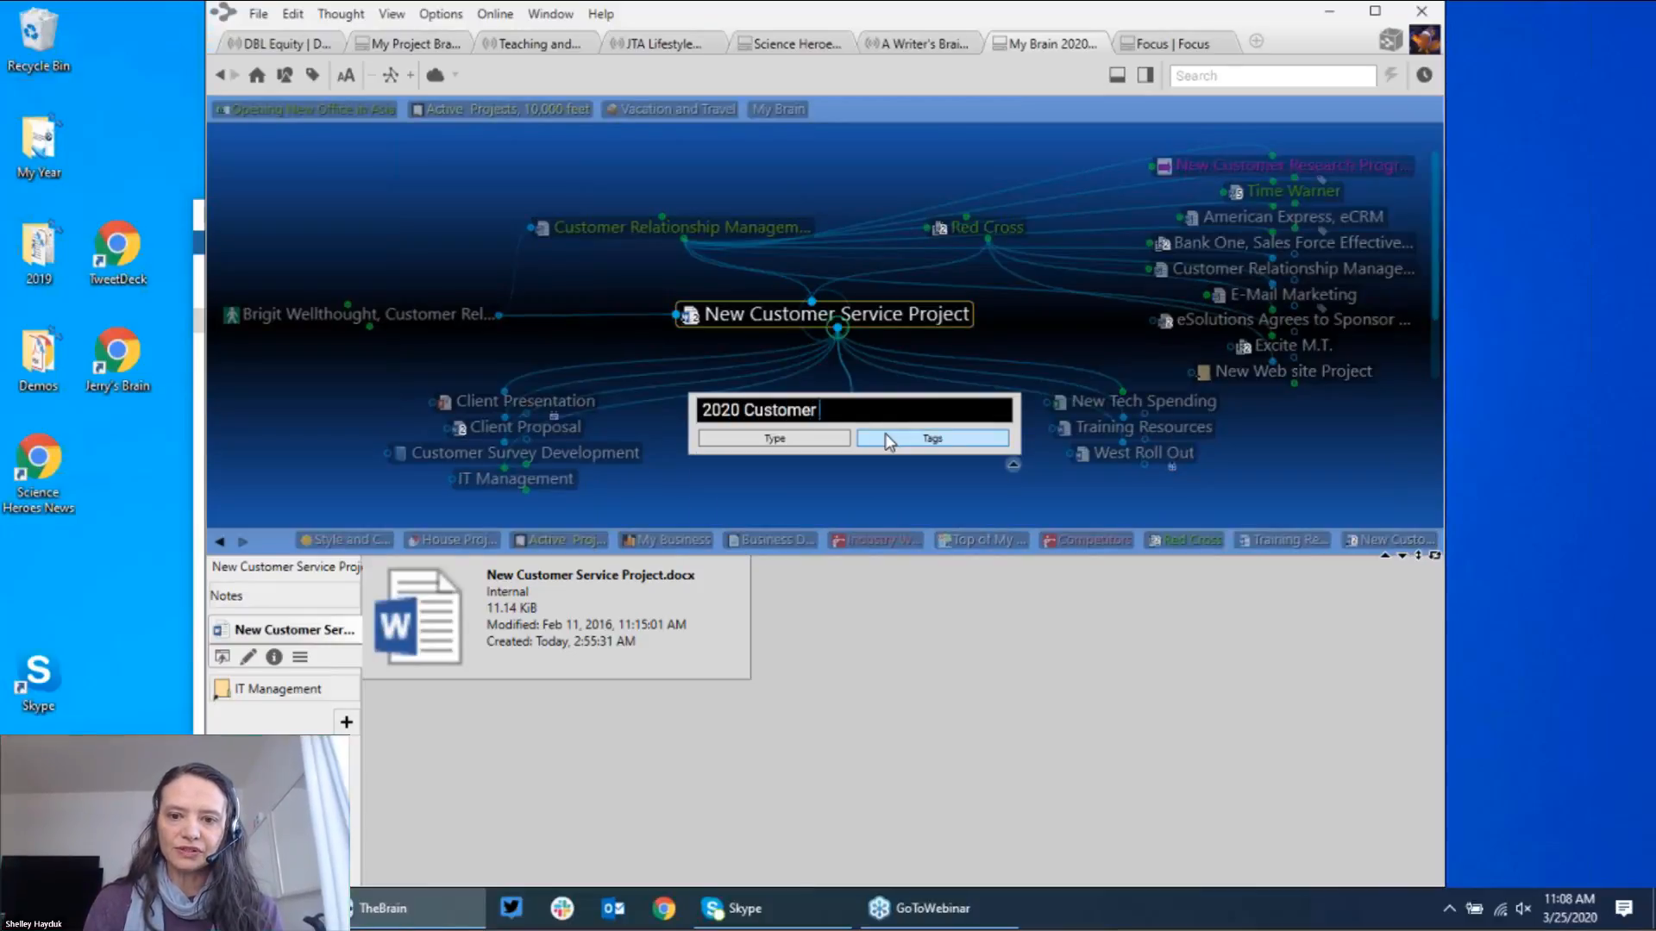
type(" Service Pro")
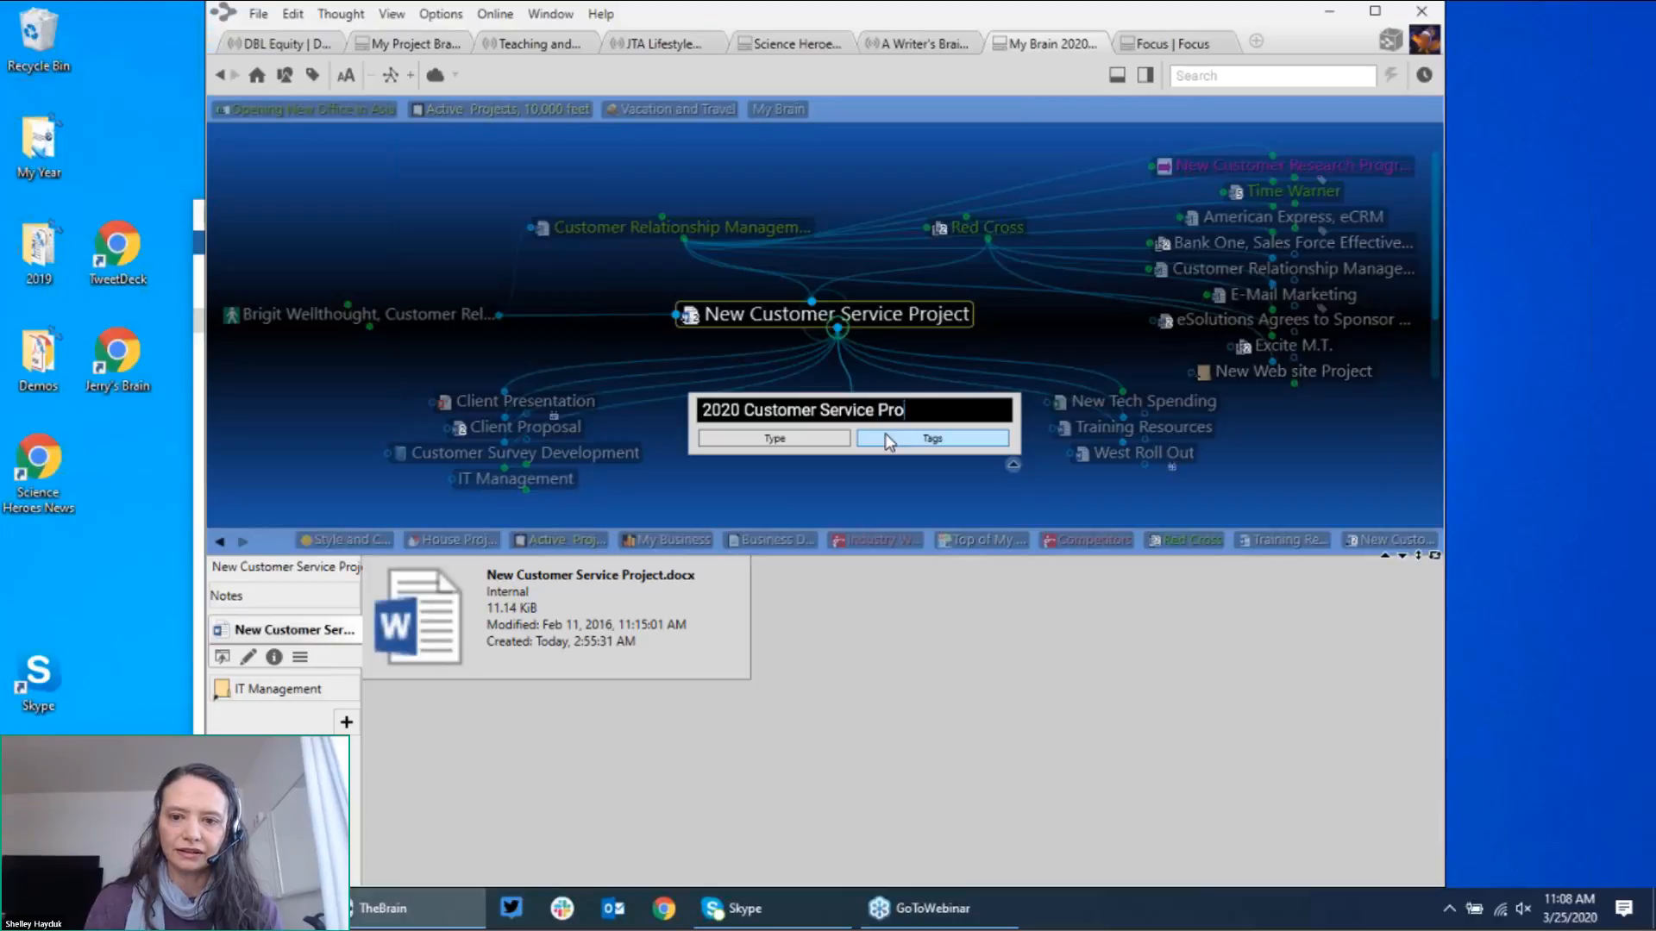
type("ject")
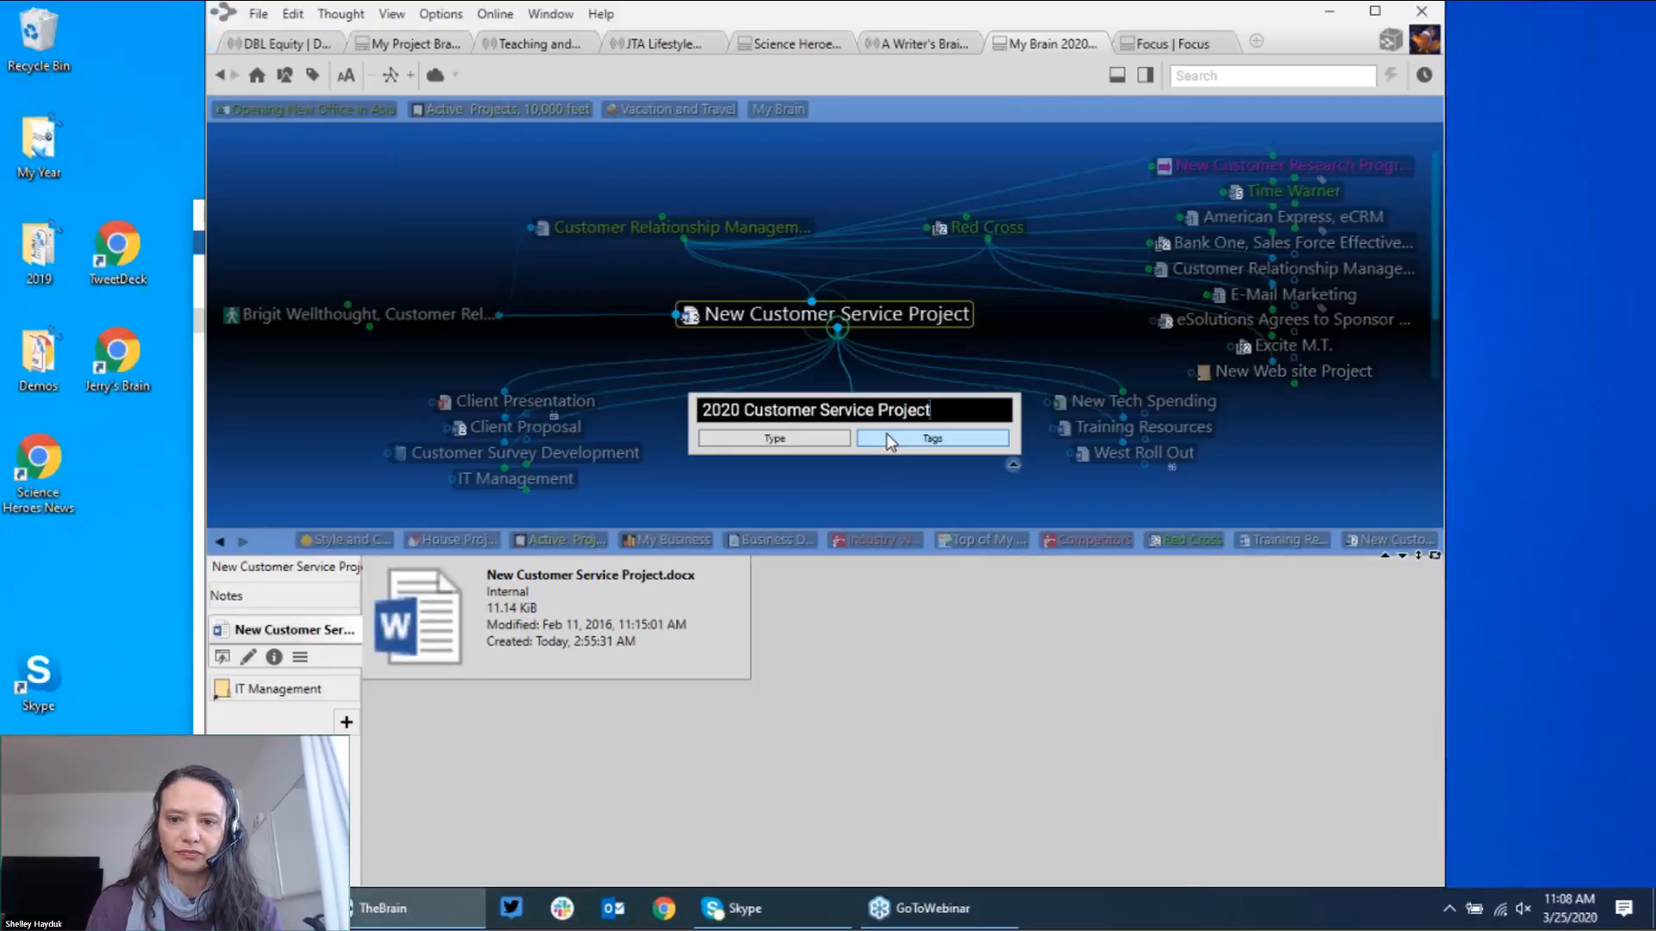
Step: Confirm '2020 Customer Service Project' as a new child of New Customer Service Project
key("Return")
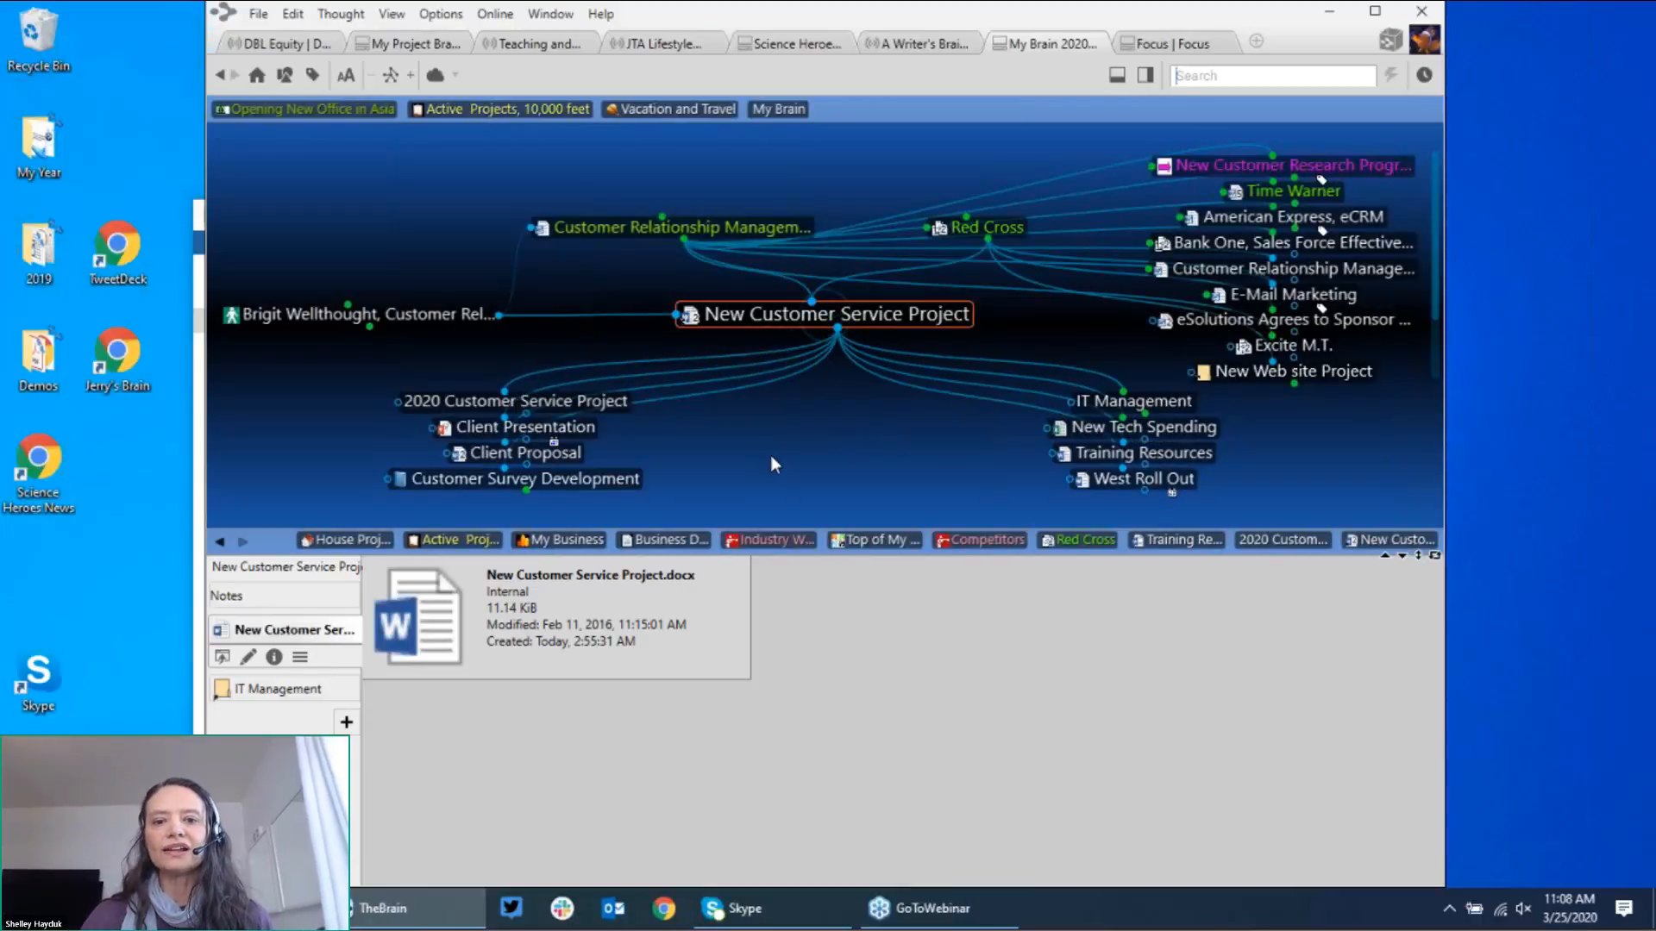
Step: Centre 2020 Customer Service Project and note 'all use our chat program' and 'increase customer surveys'
left_click(622, 407)
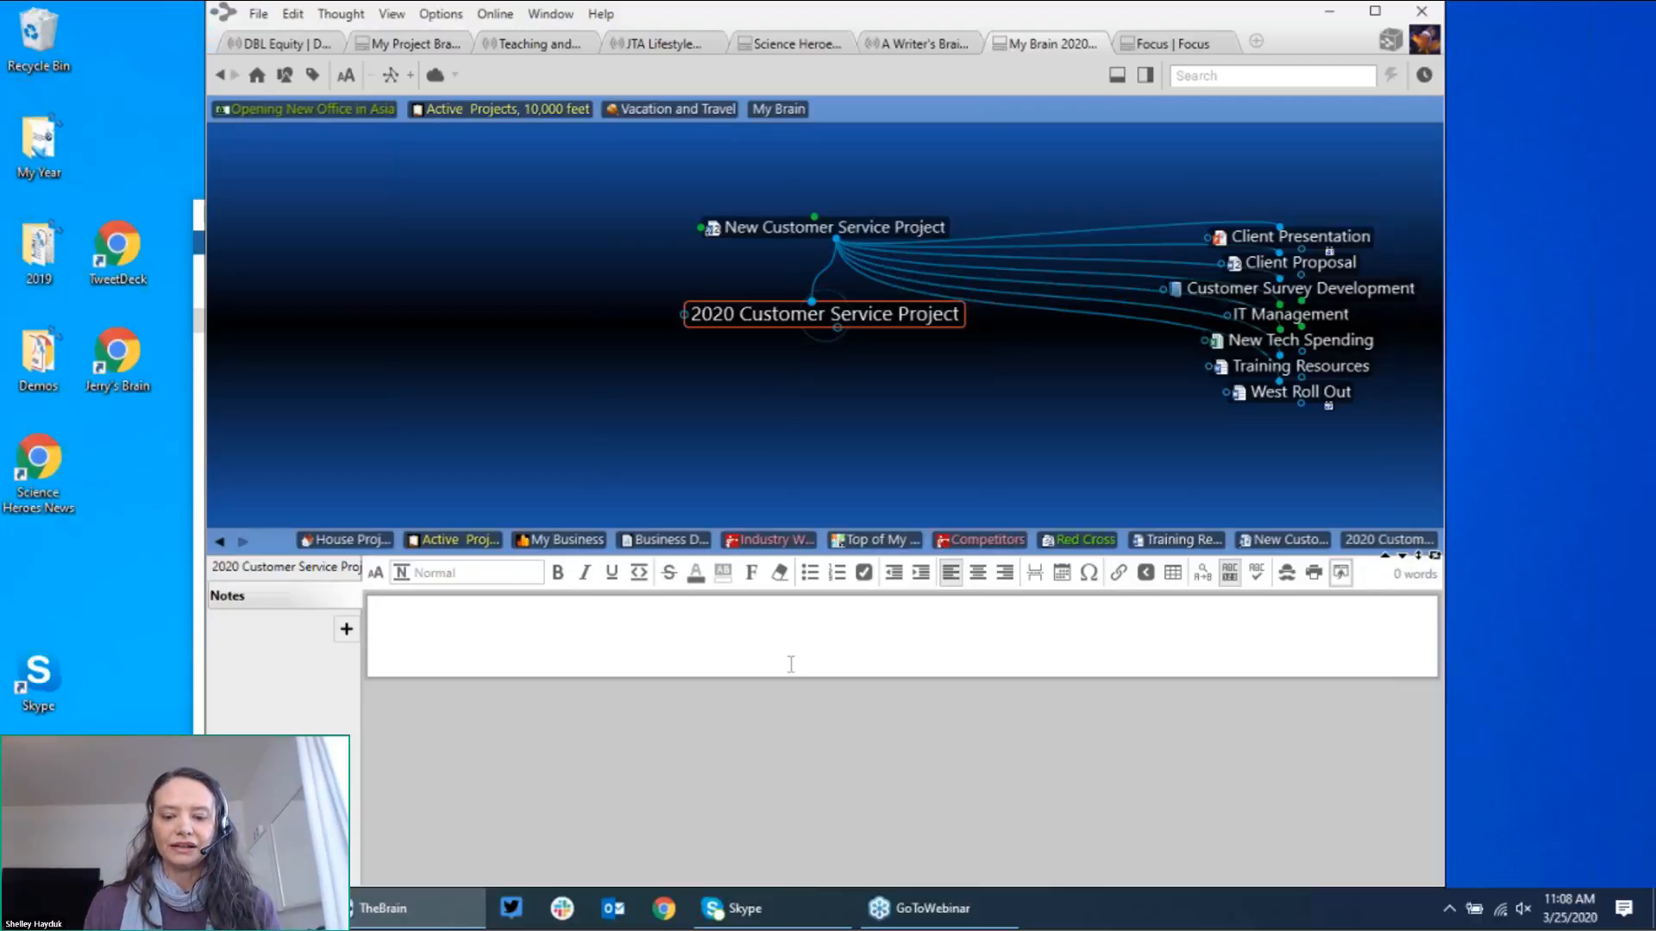
type("now it ver")
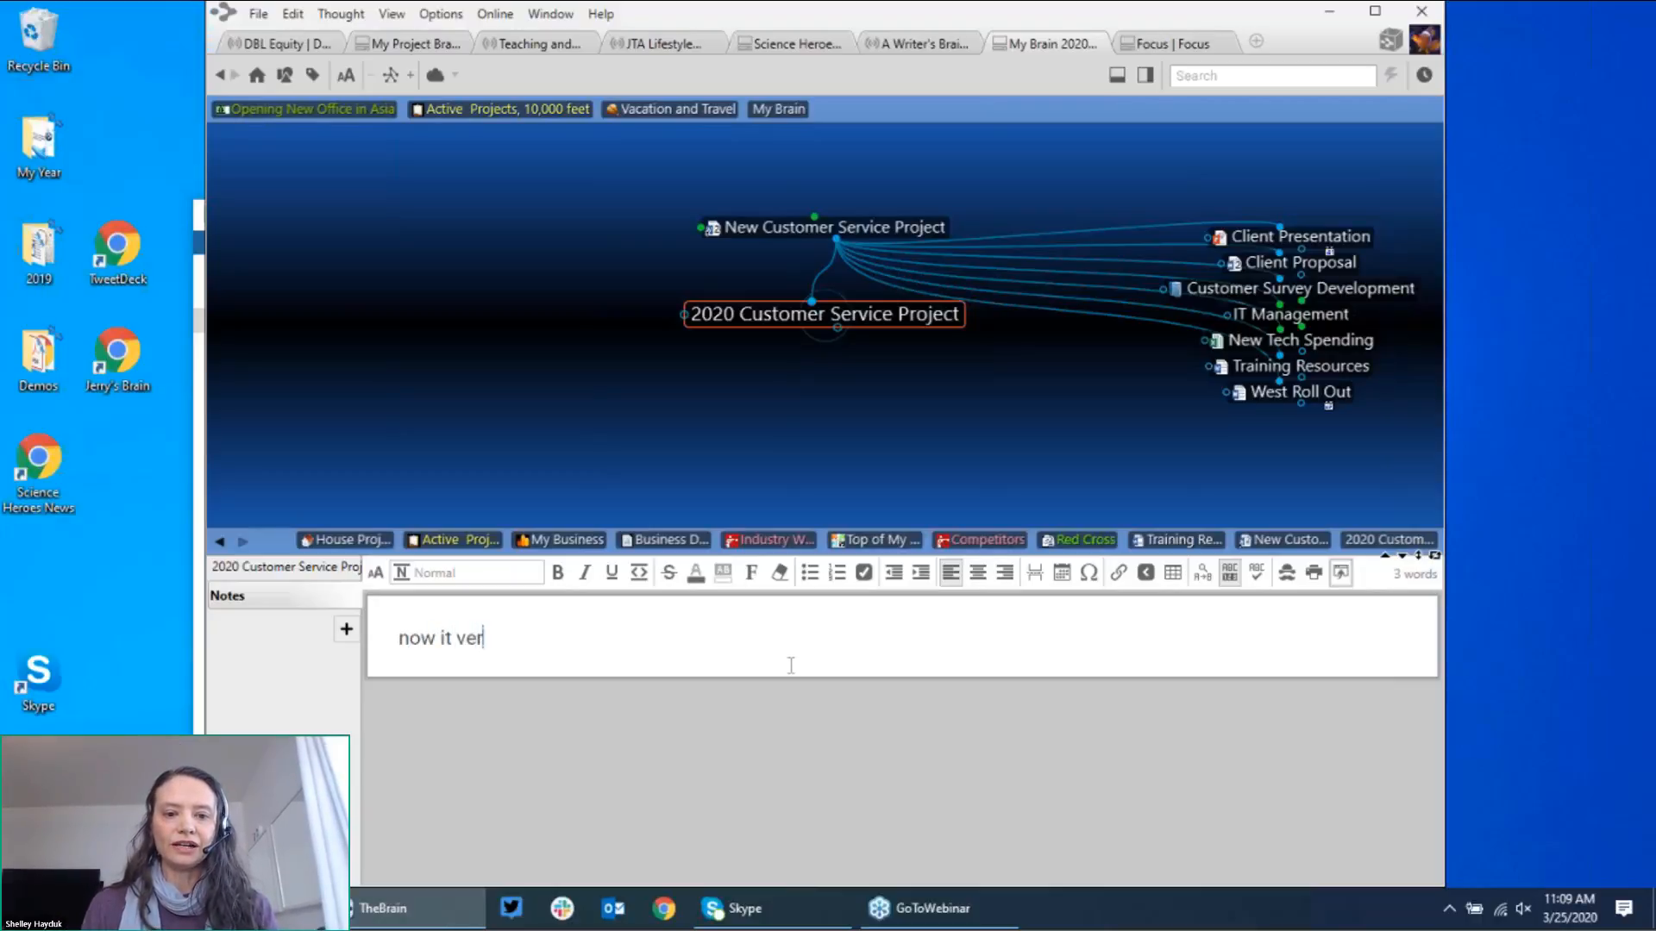
type("y impo")
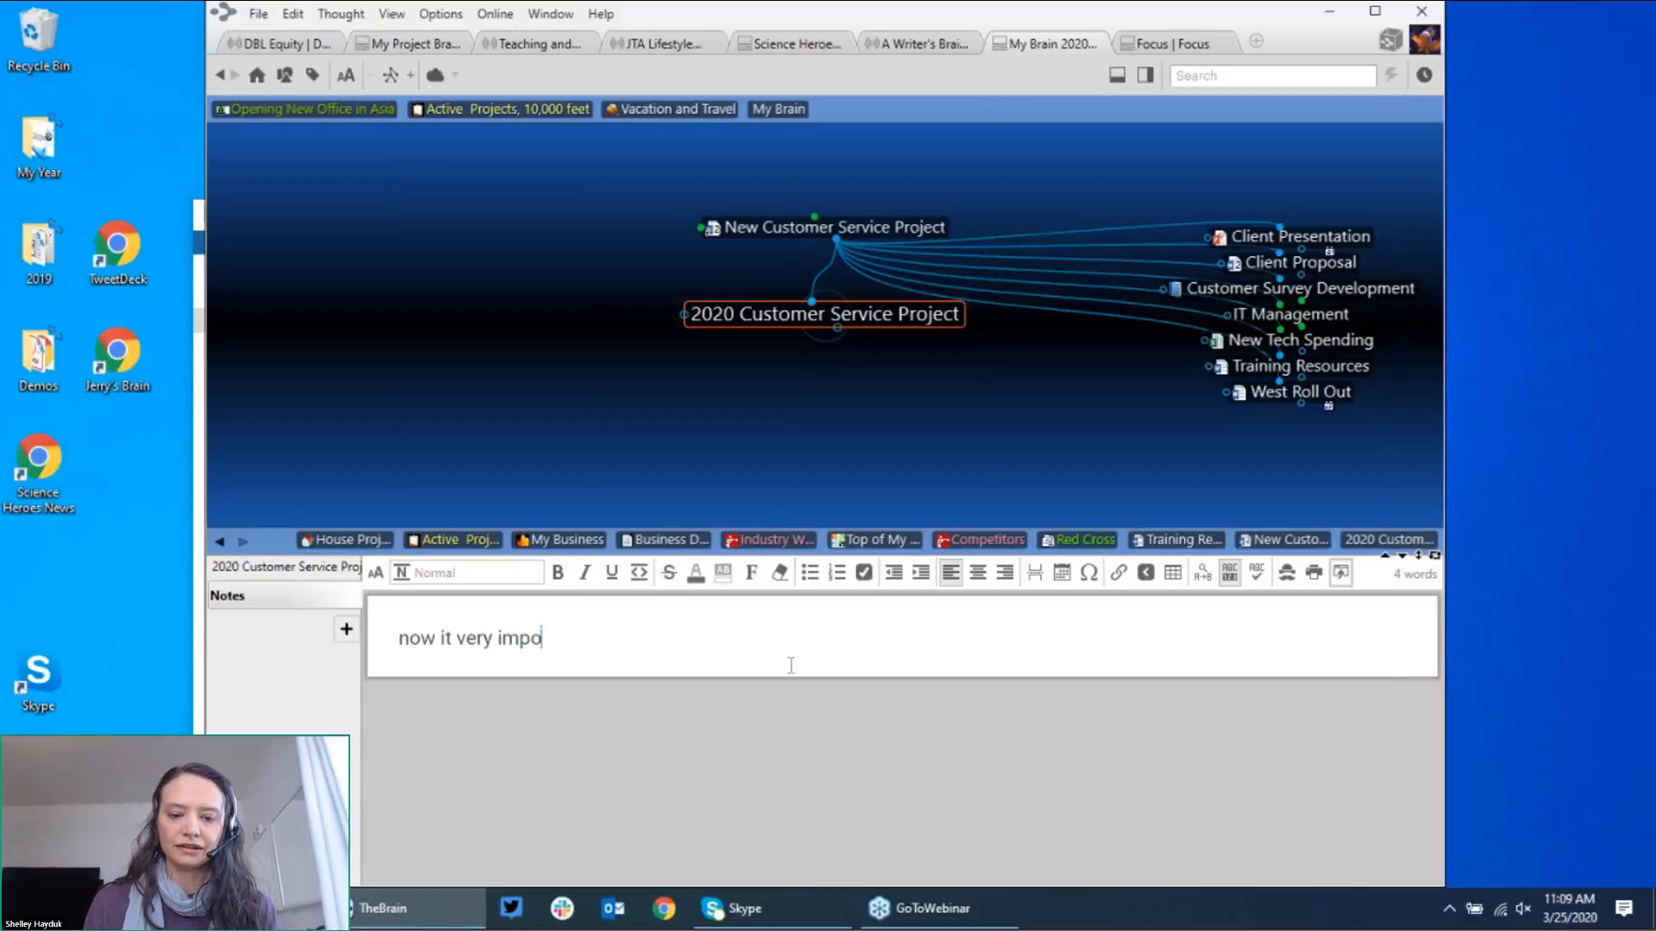
type("rtant that we ")
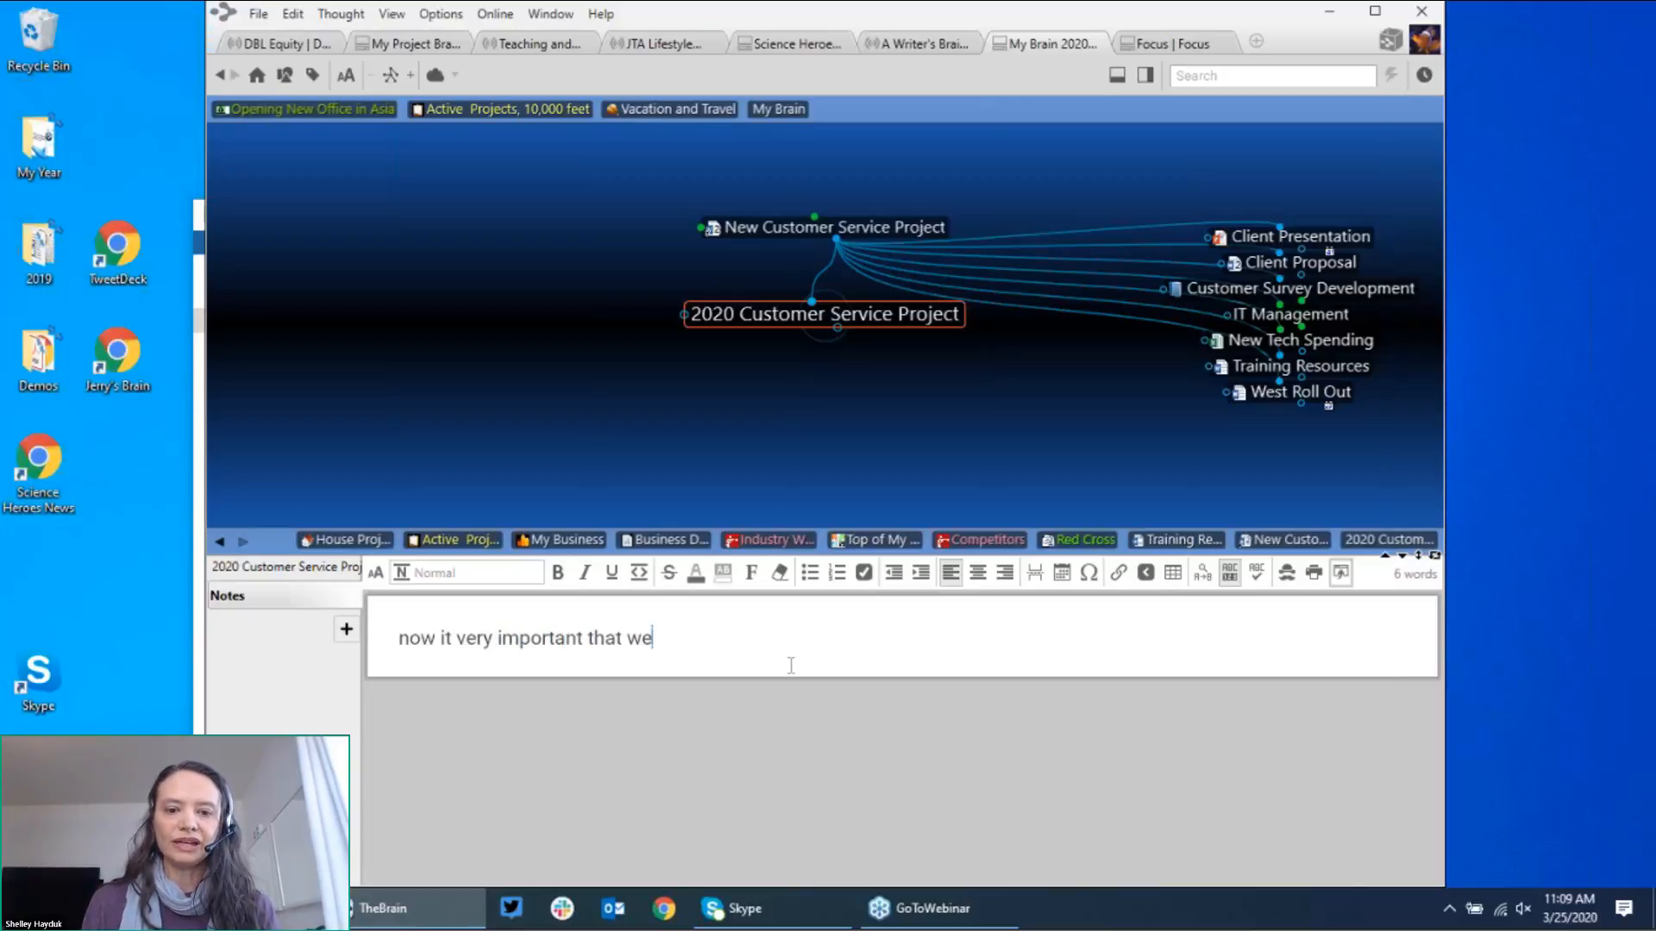
type("ca")
key("BackSpace")
key("BackSpace")
type("all ")
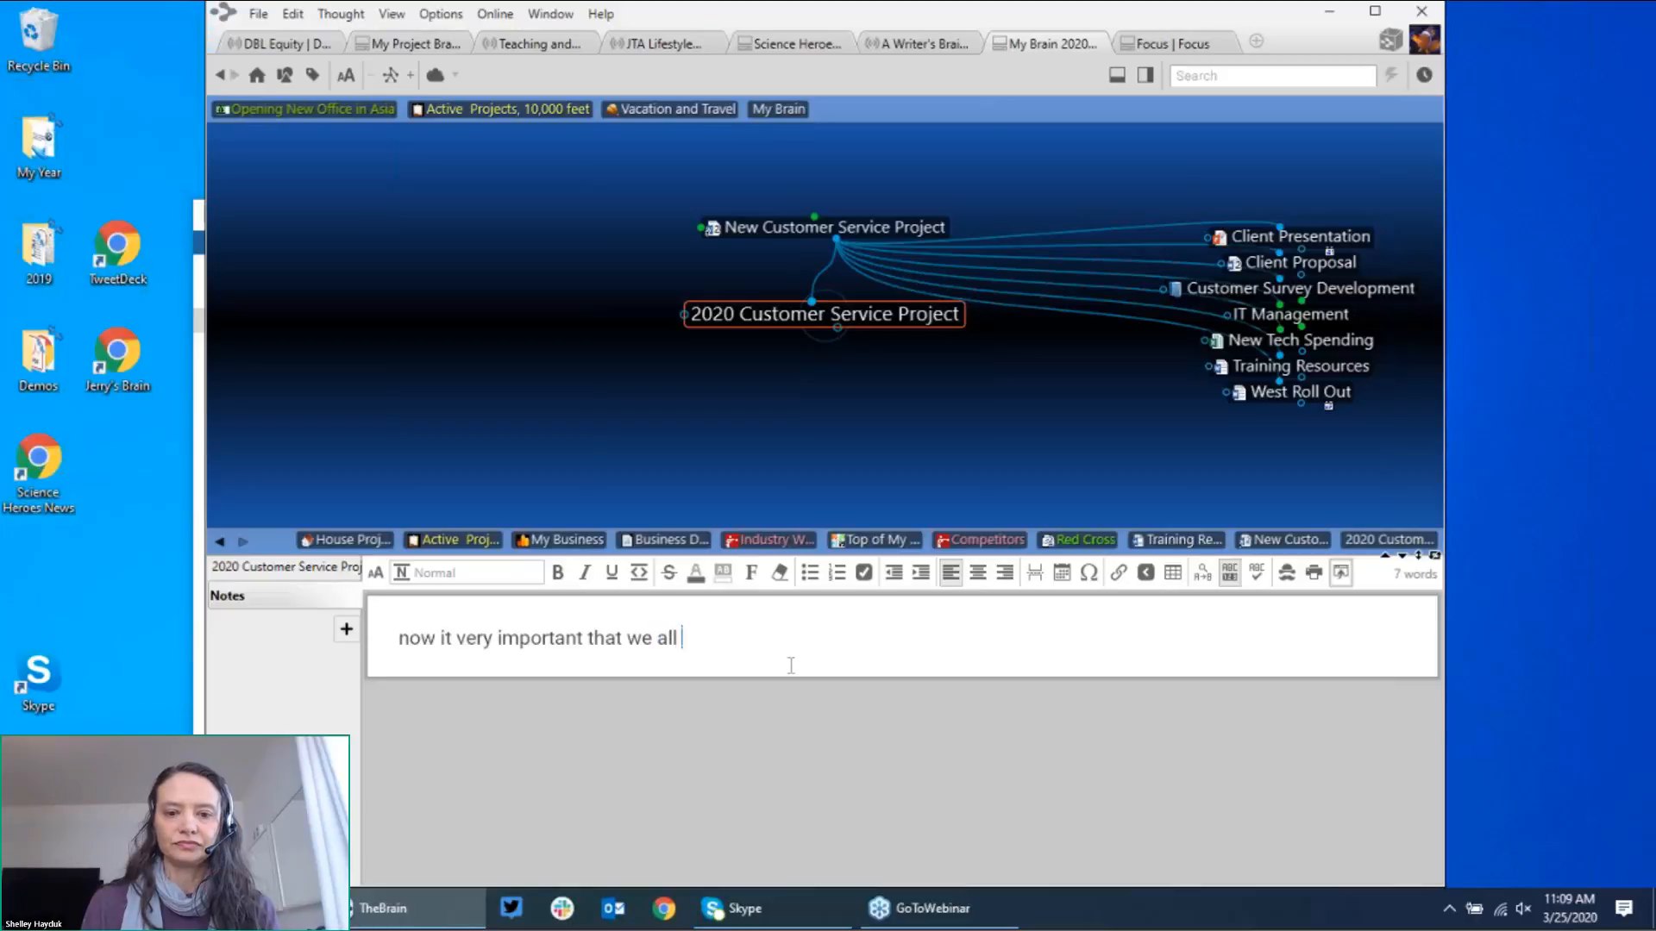
type("use our chat ")
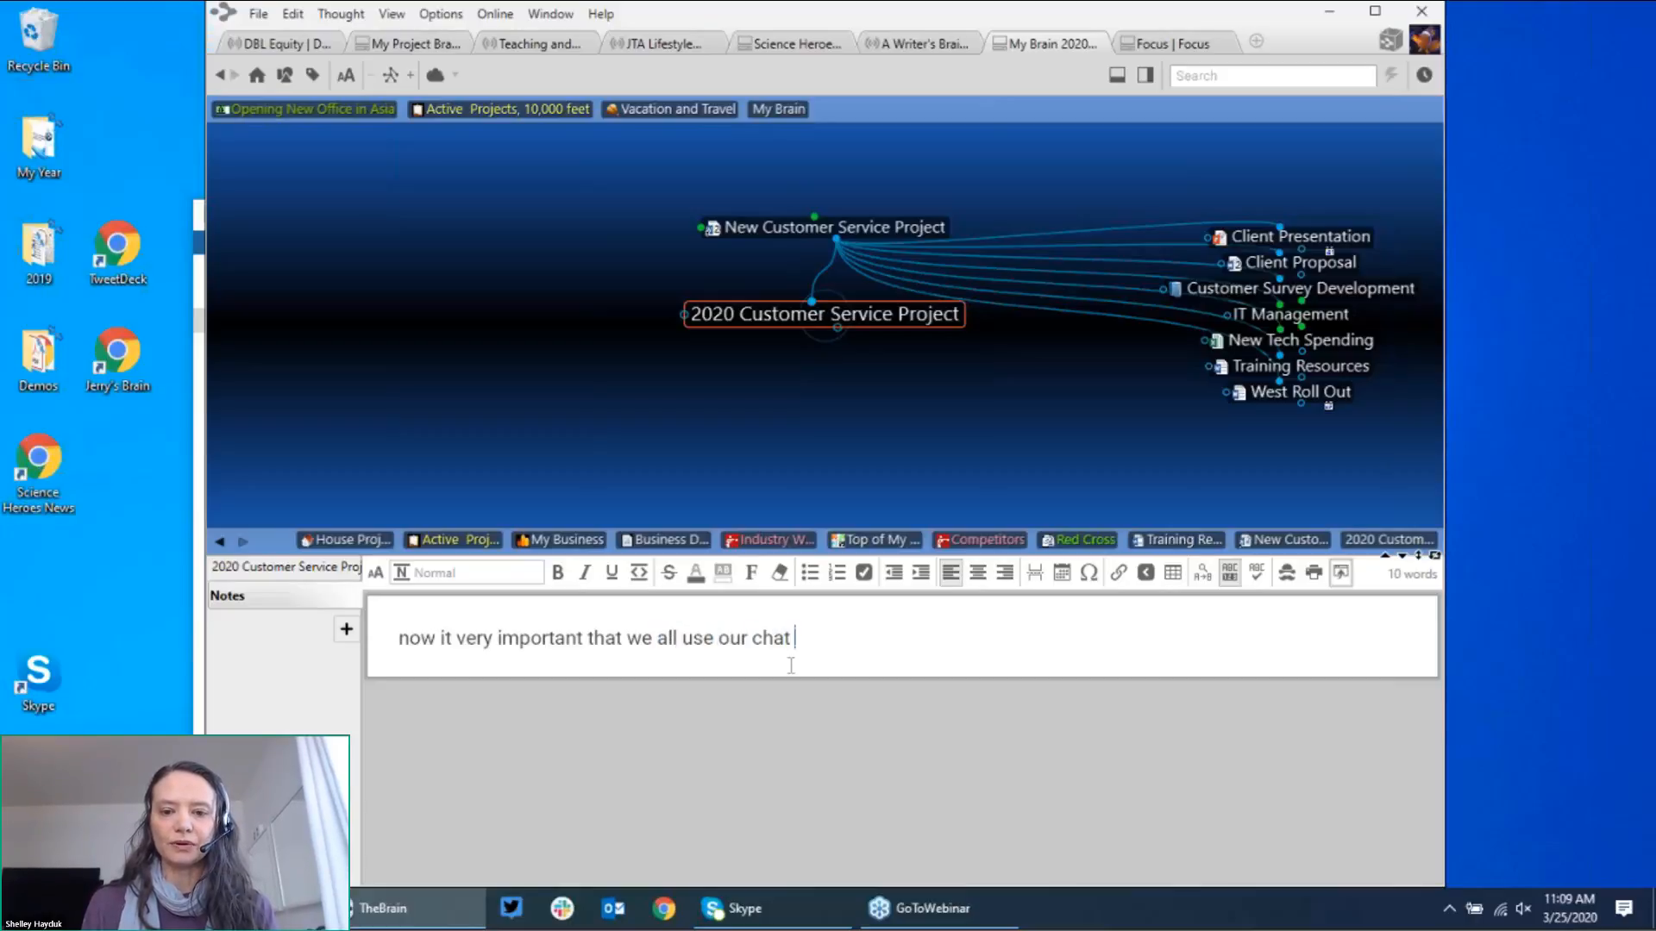
type("program")
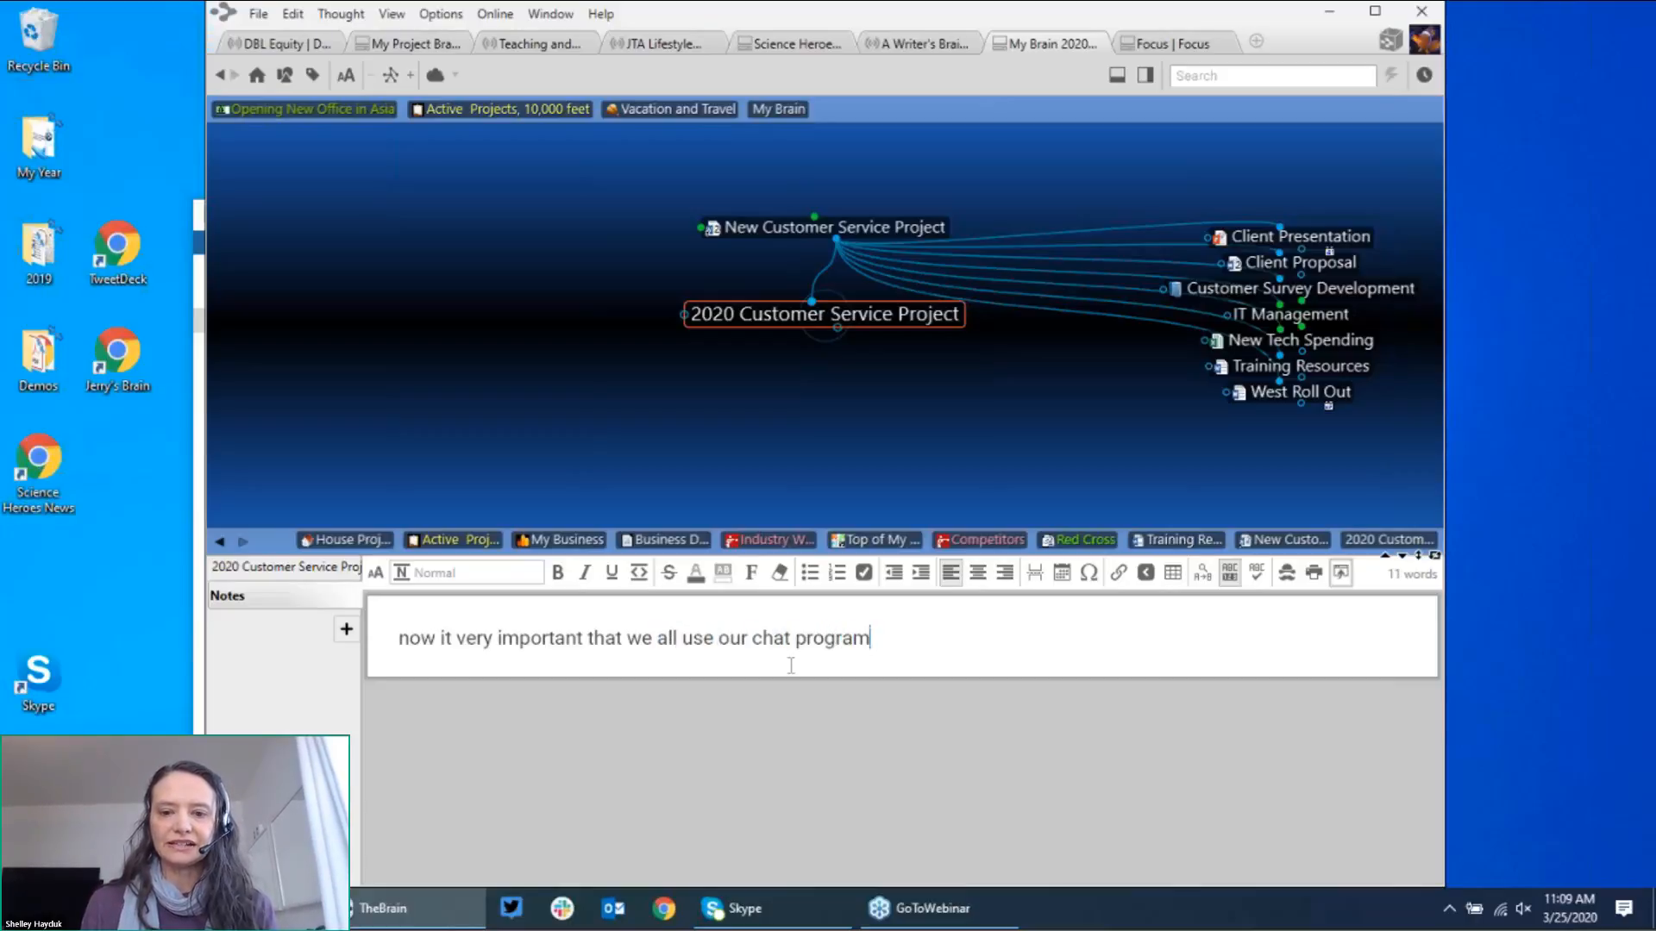
key("Return")
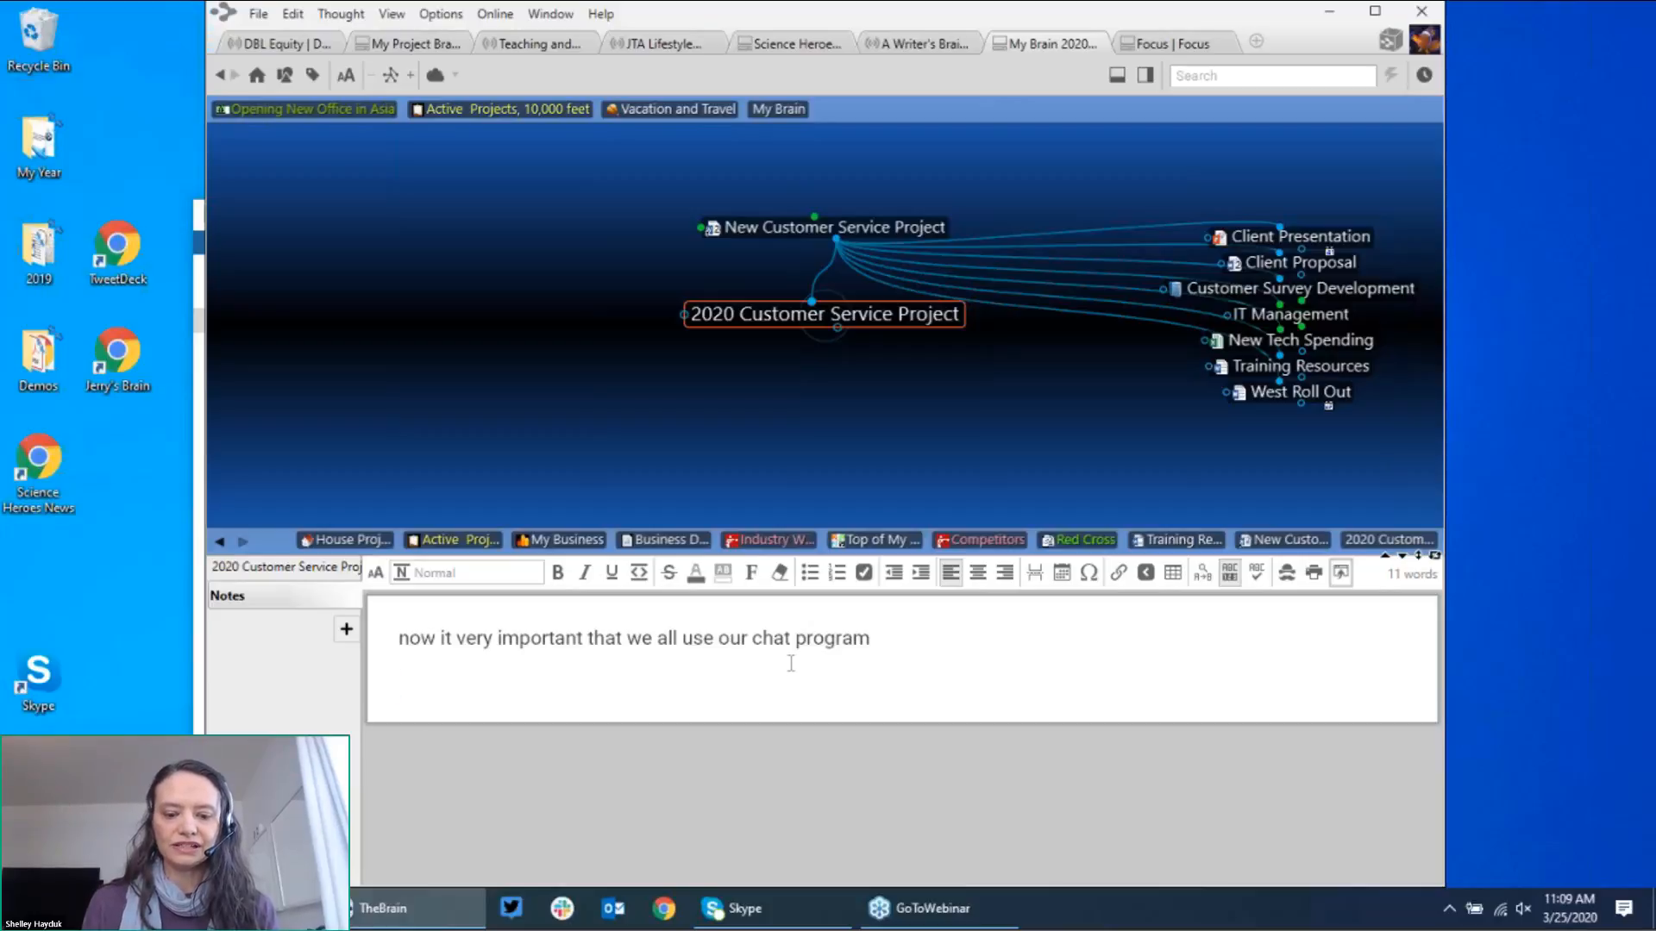
type("increase ")
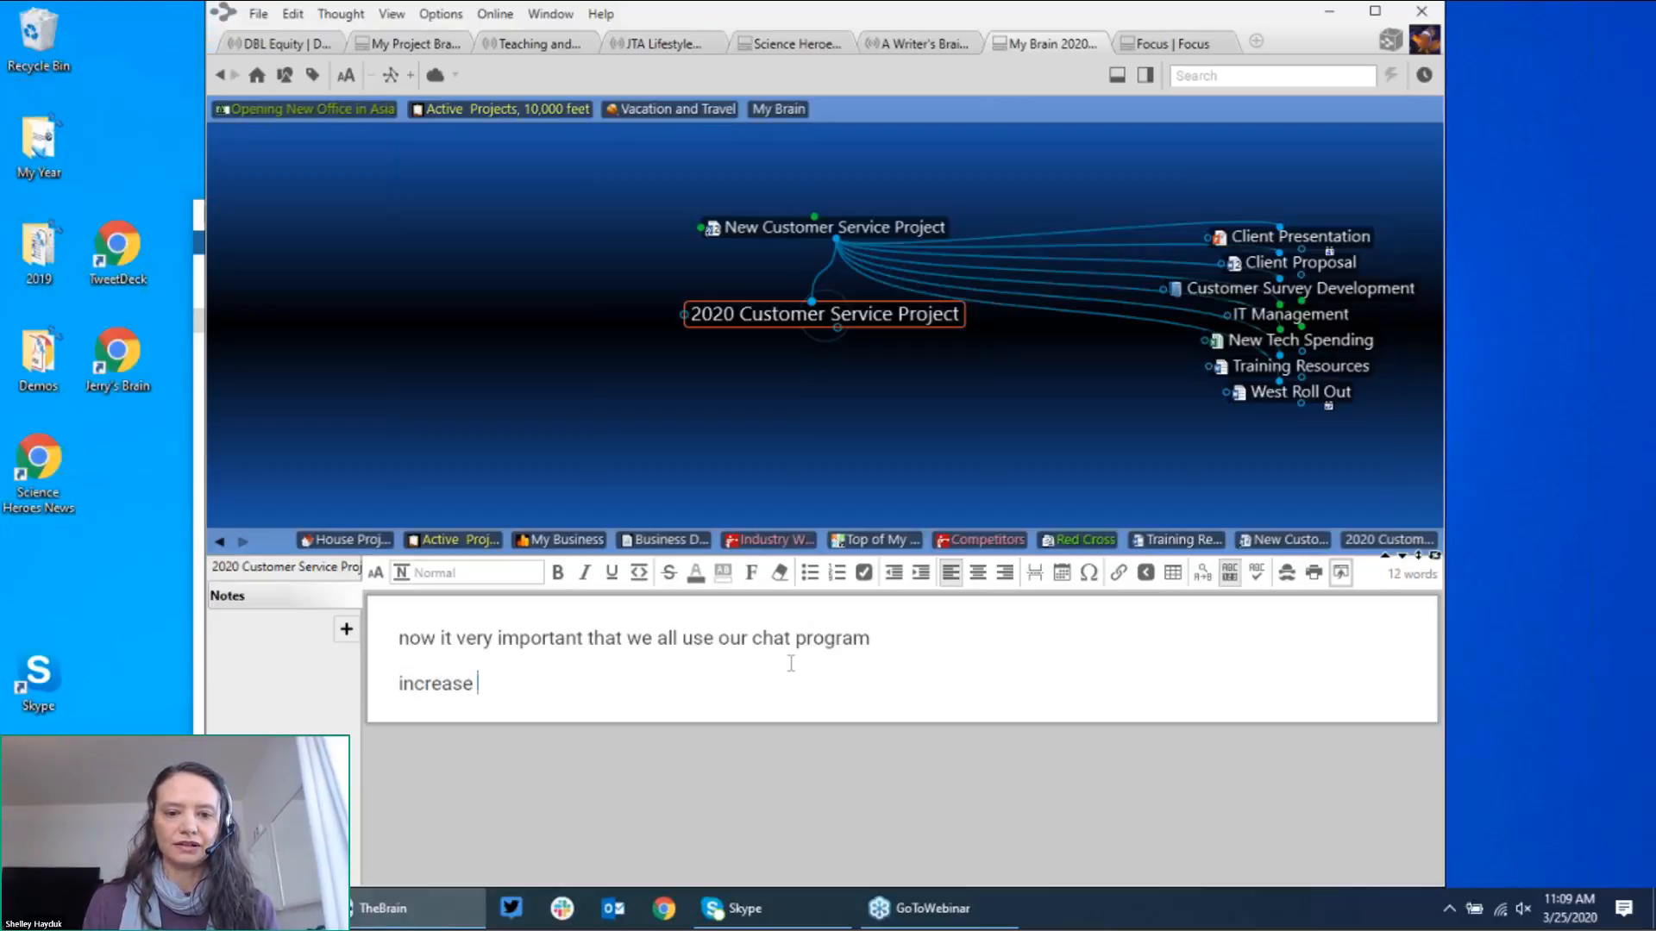
type("customer ")
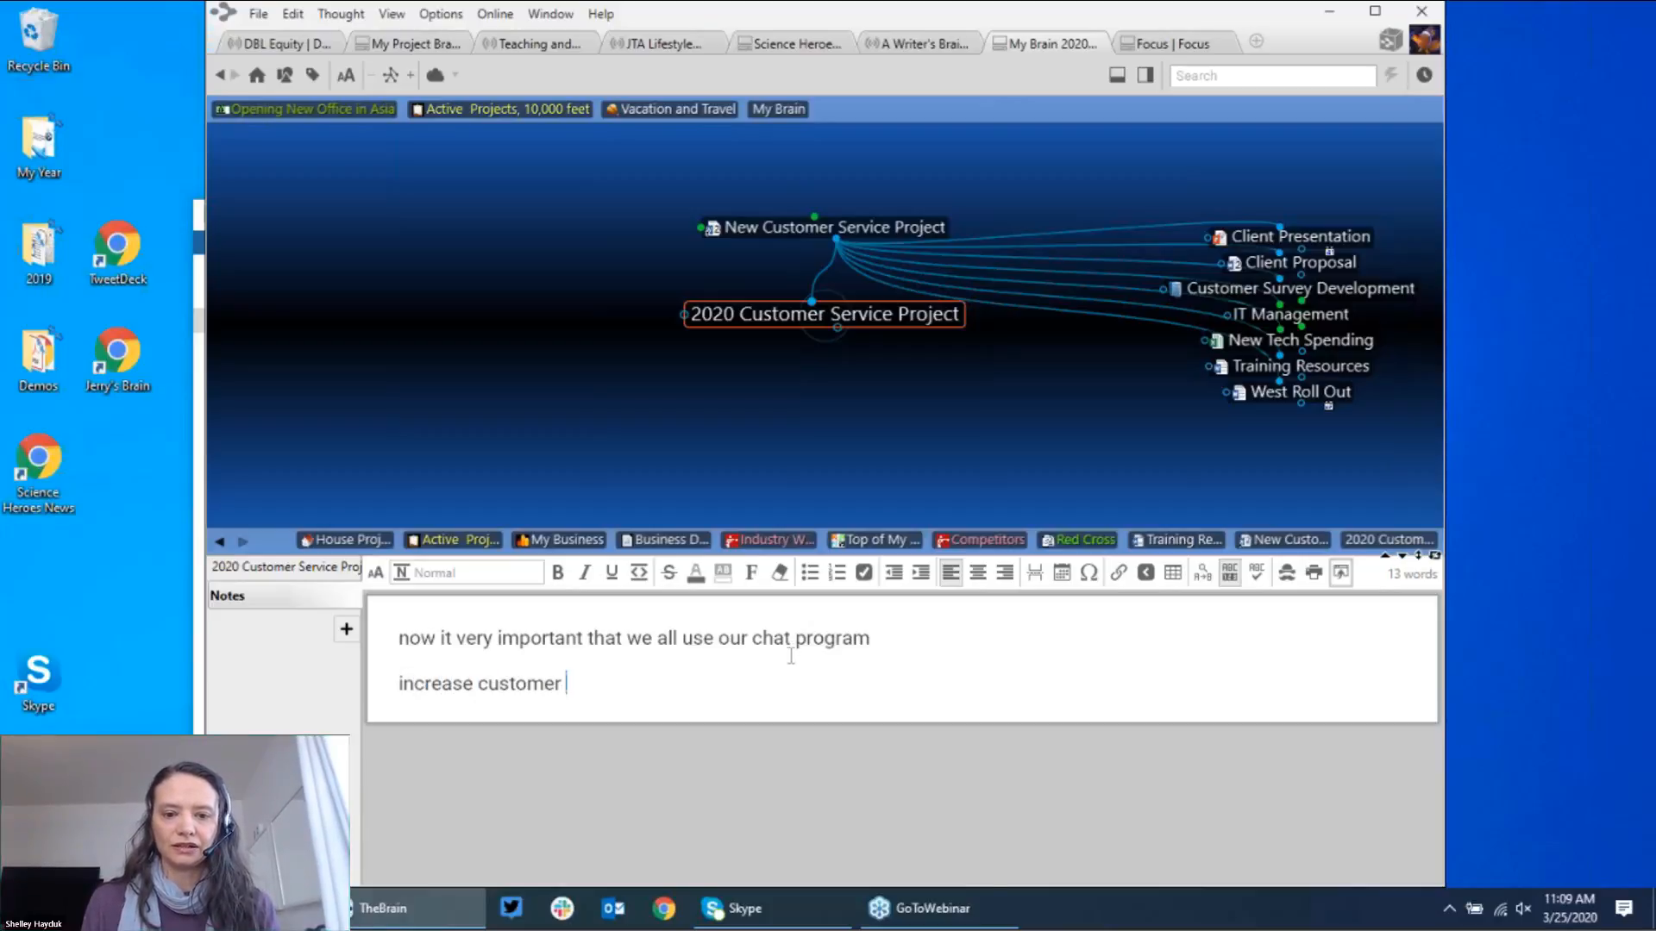
type("surveys")
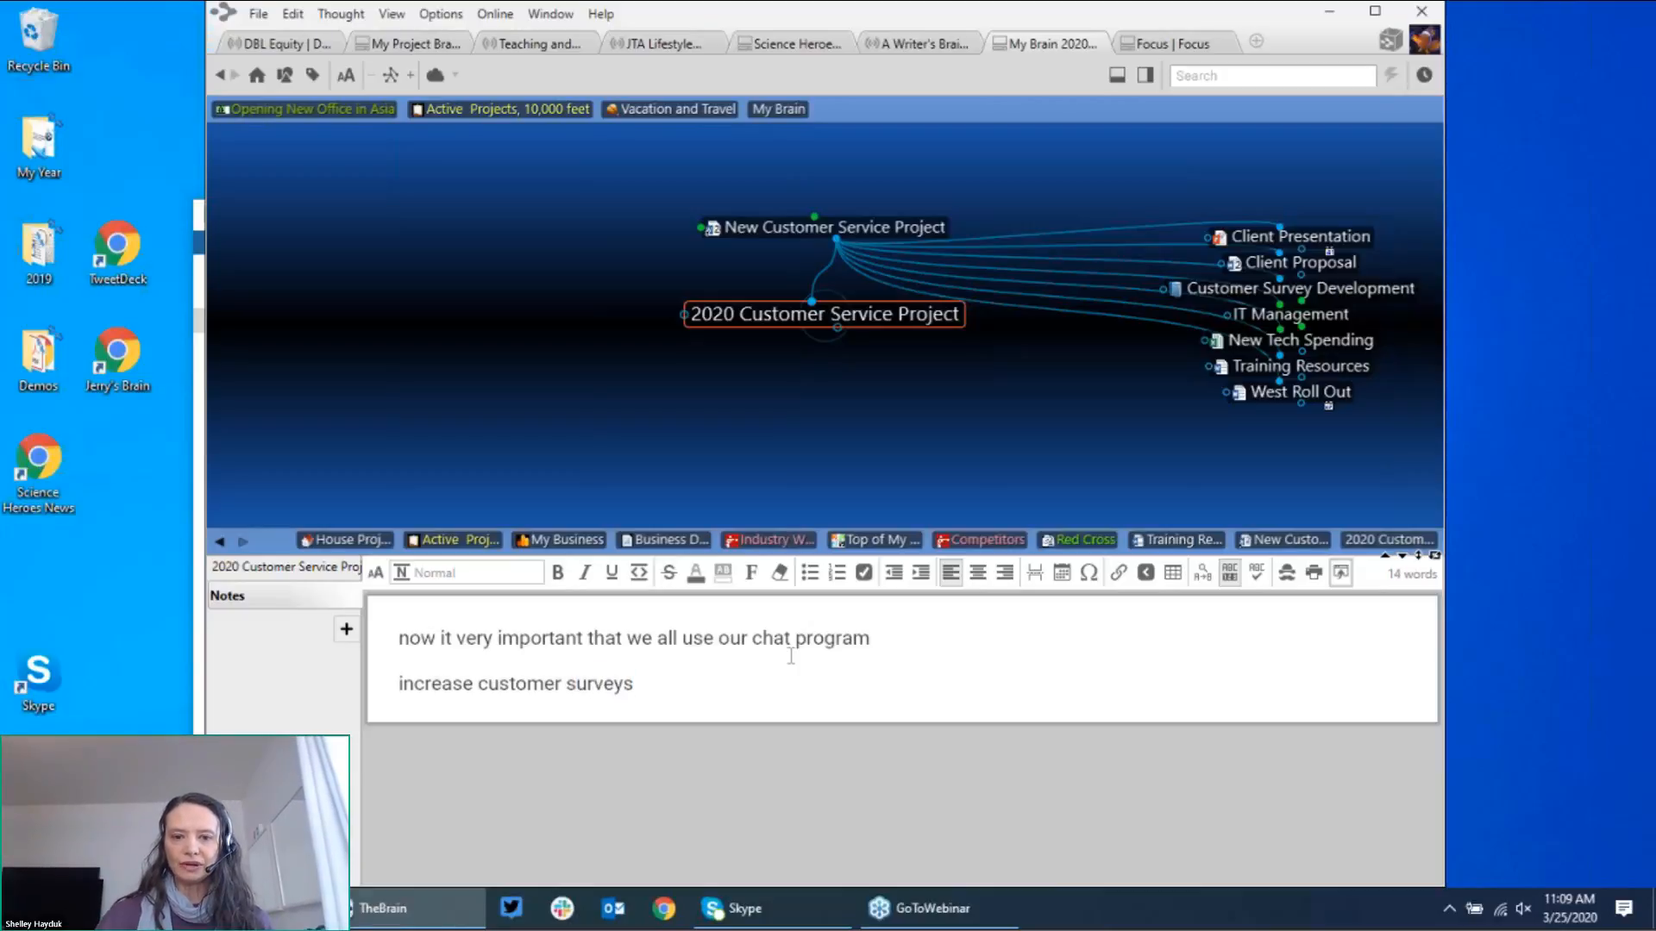
left_click(790, 657)
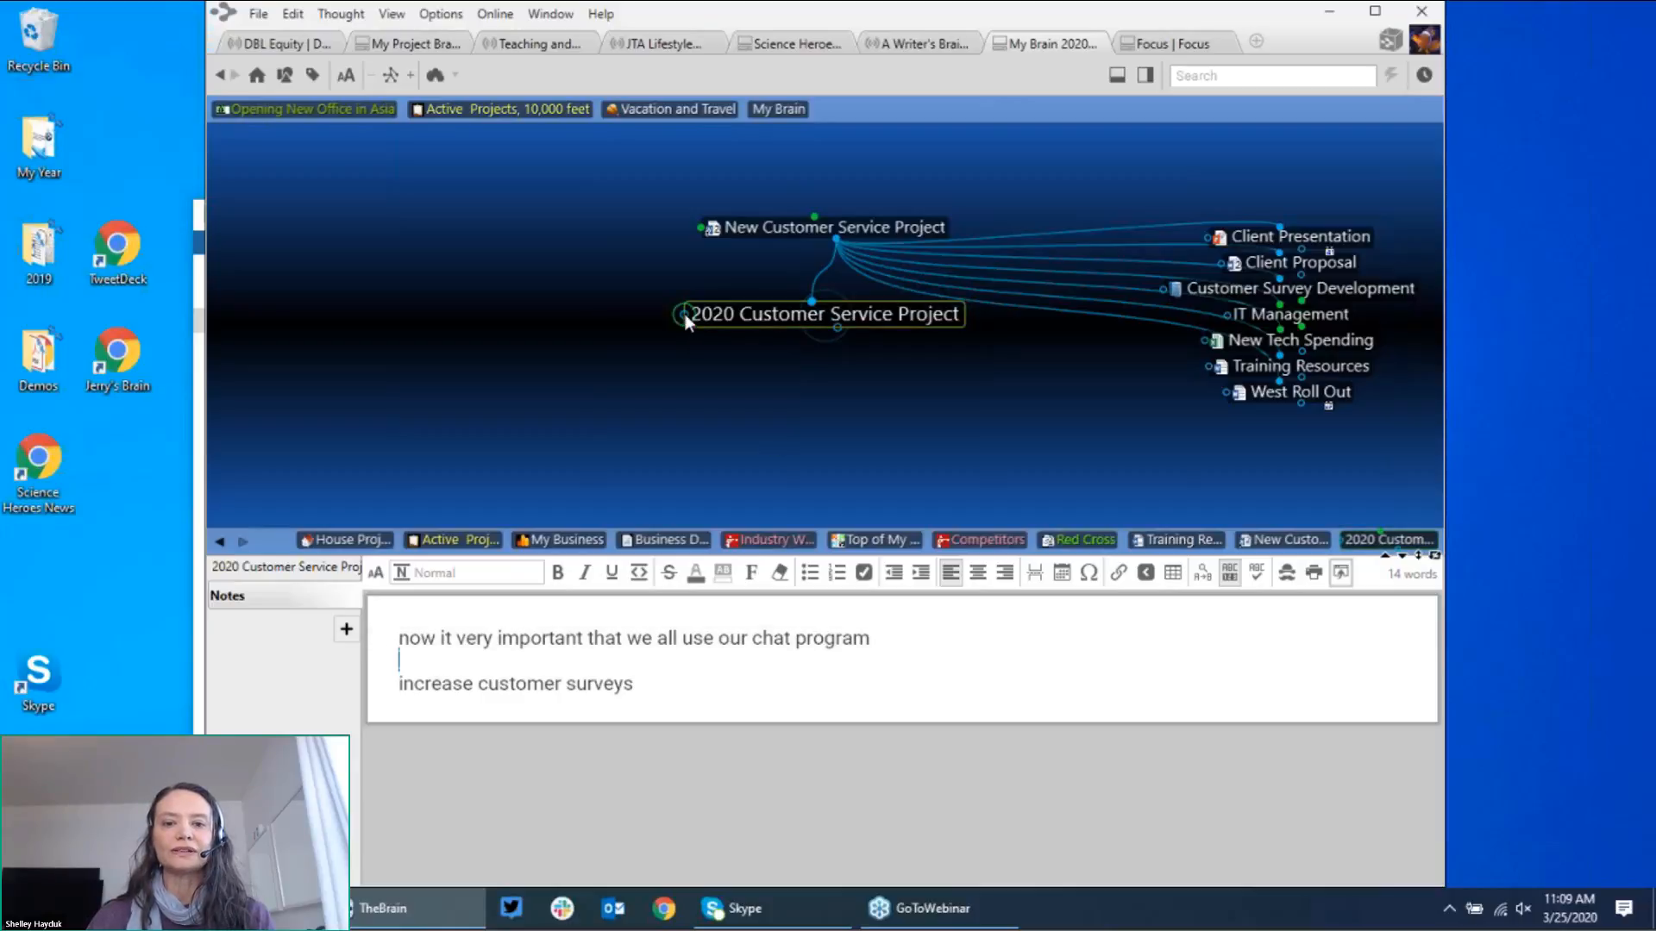
Step: Link the existing contact thought matching 'fre' as a jump thought to the project
left_click_drag(662, 312, 564, 288)
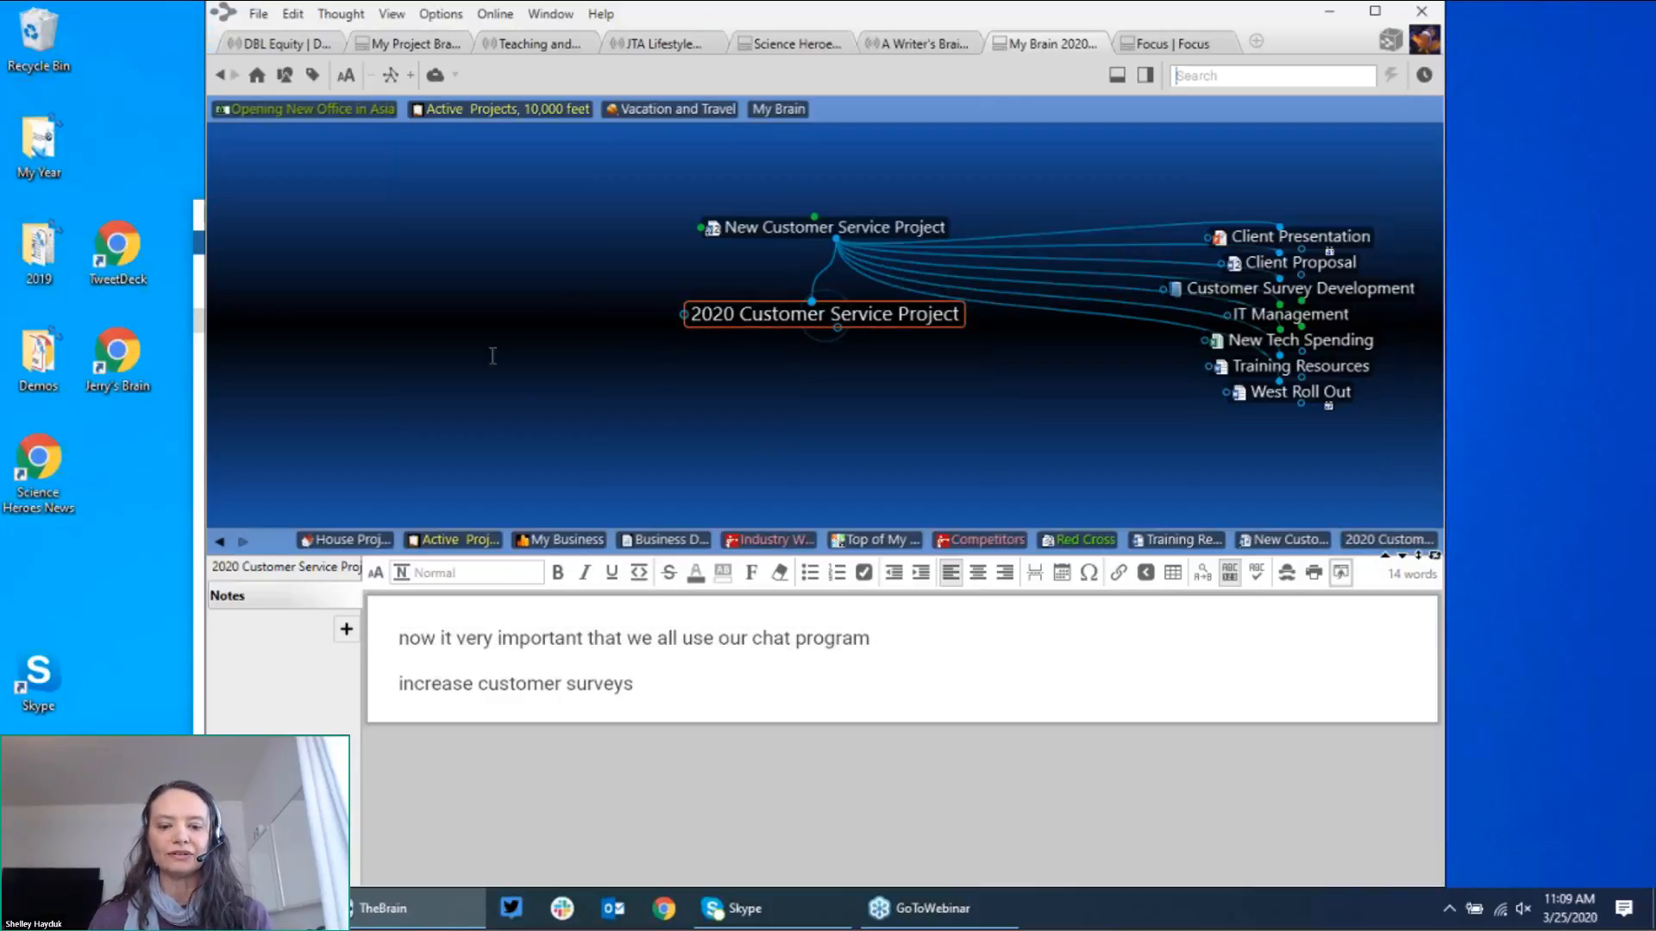
type("fr")
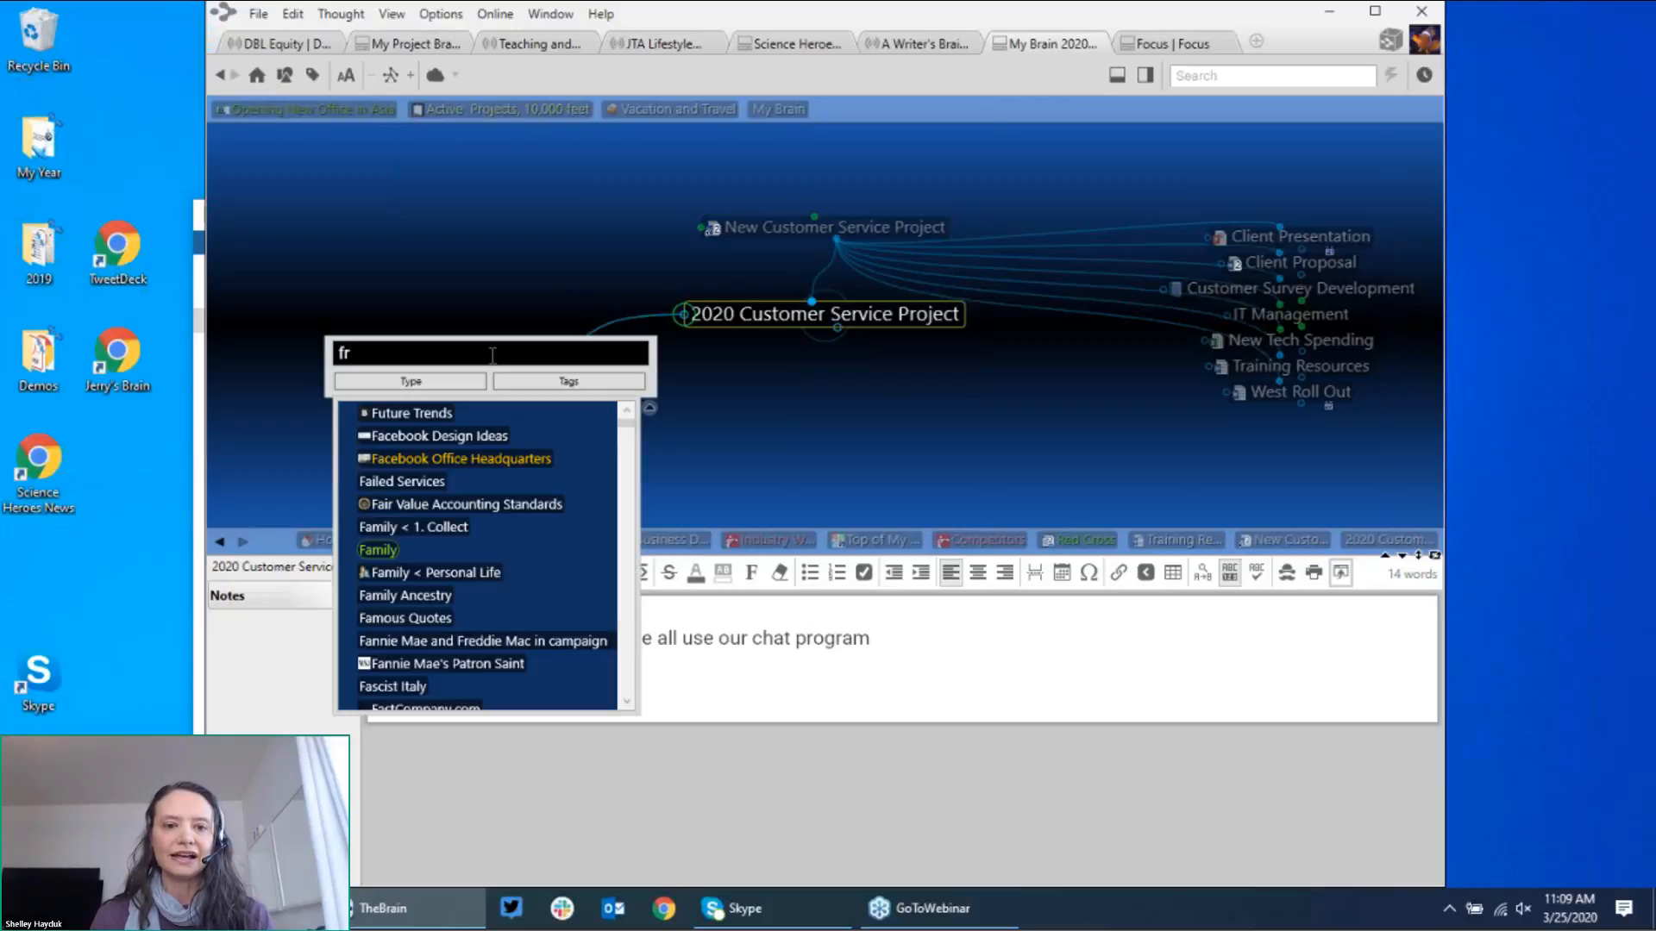
type("e")
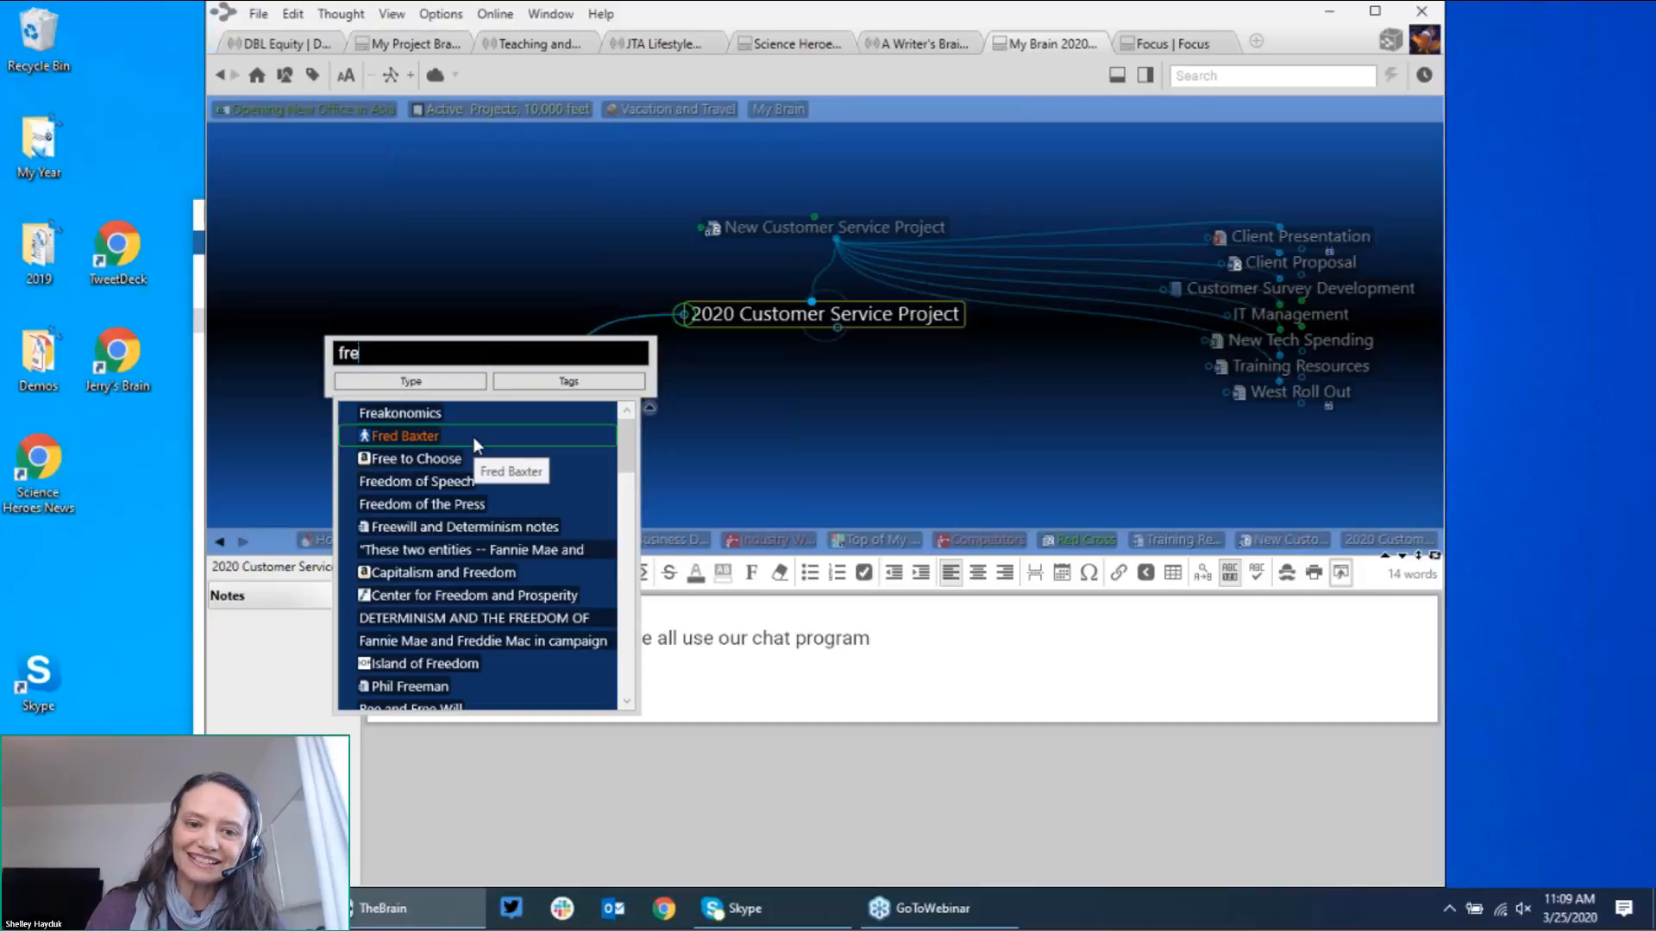
left_click(473, 436)
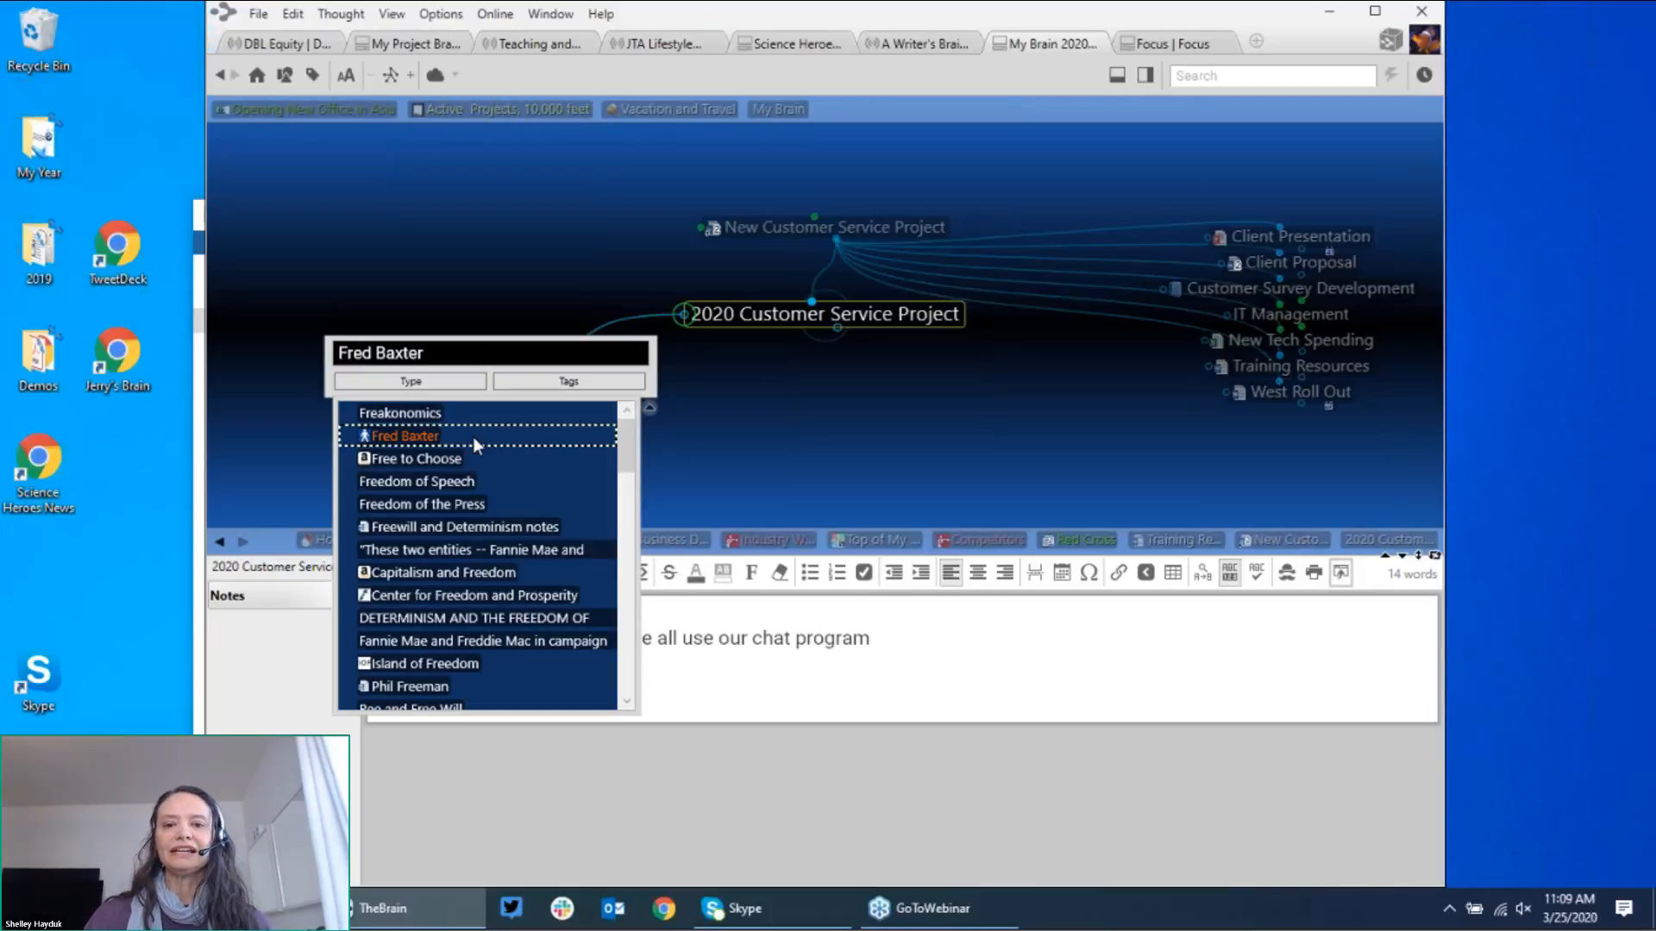
left_click(472, 436)
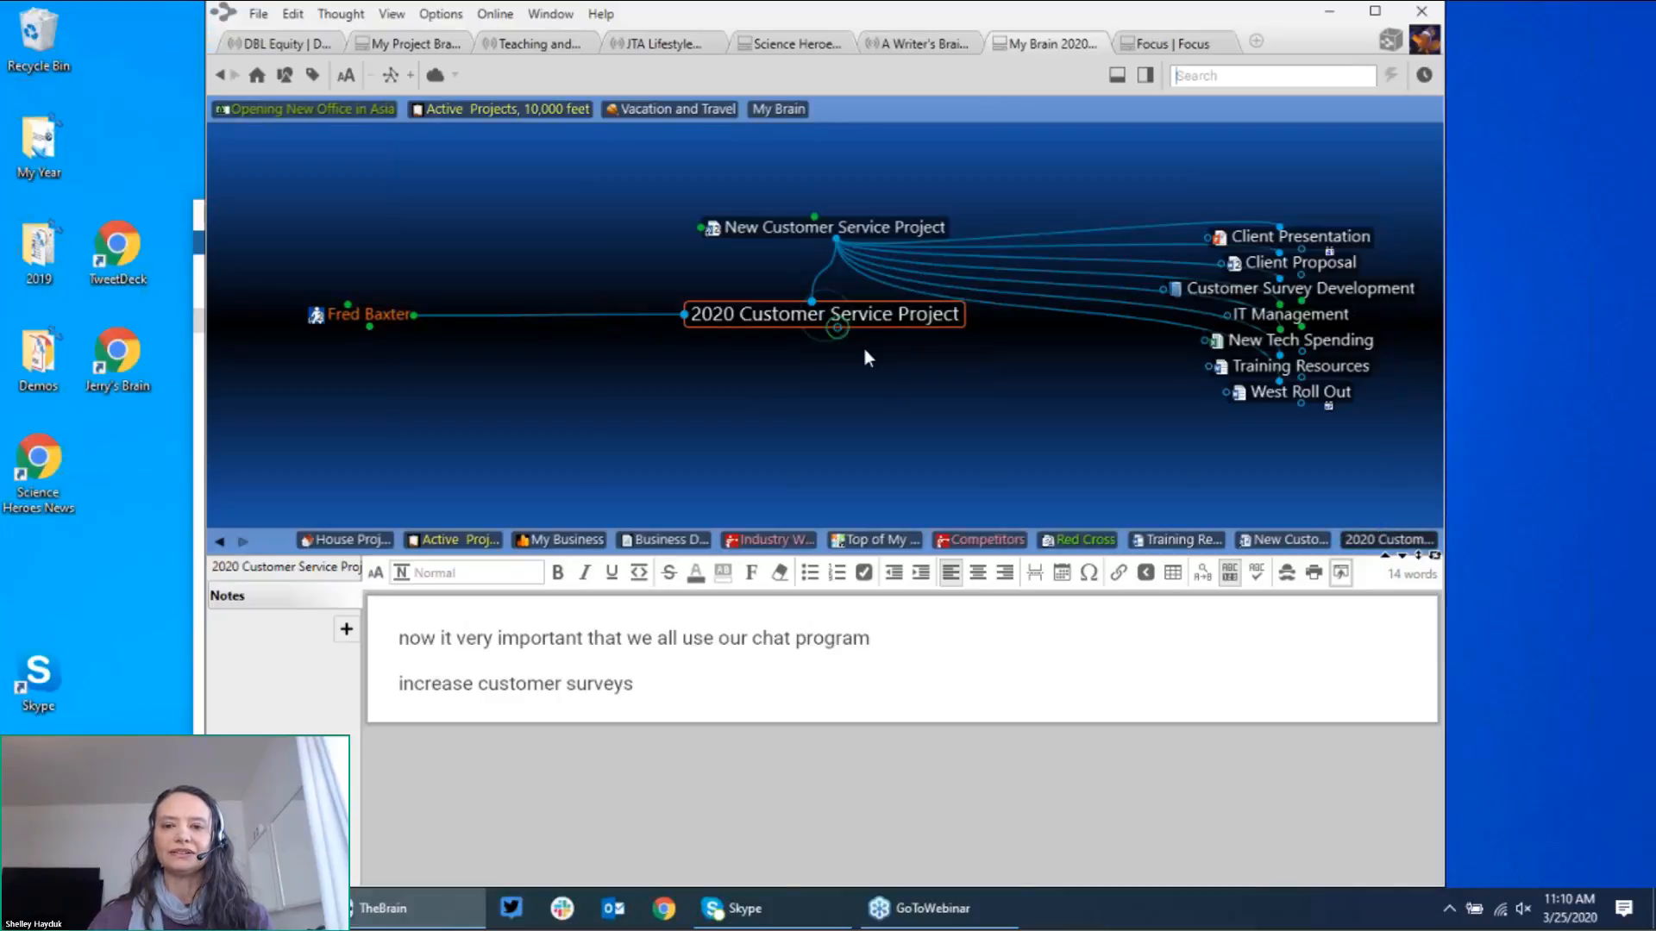
Step: Make the existing Red Cross Case Study a child of 2020 Customer Service Project by matching 'red'
left_click_drag(865, 357, 902, 402)
type("re")
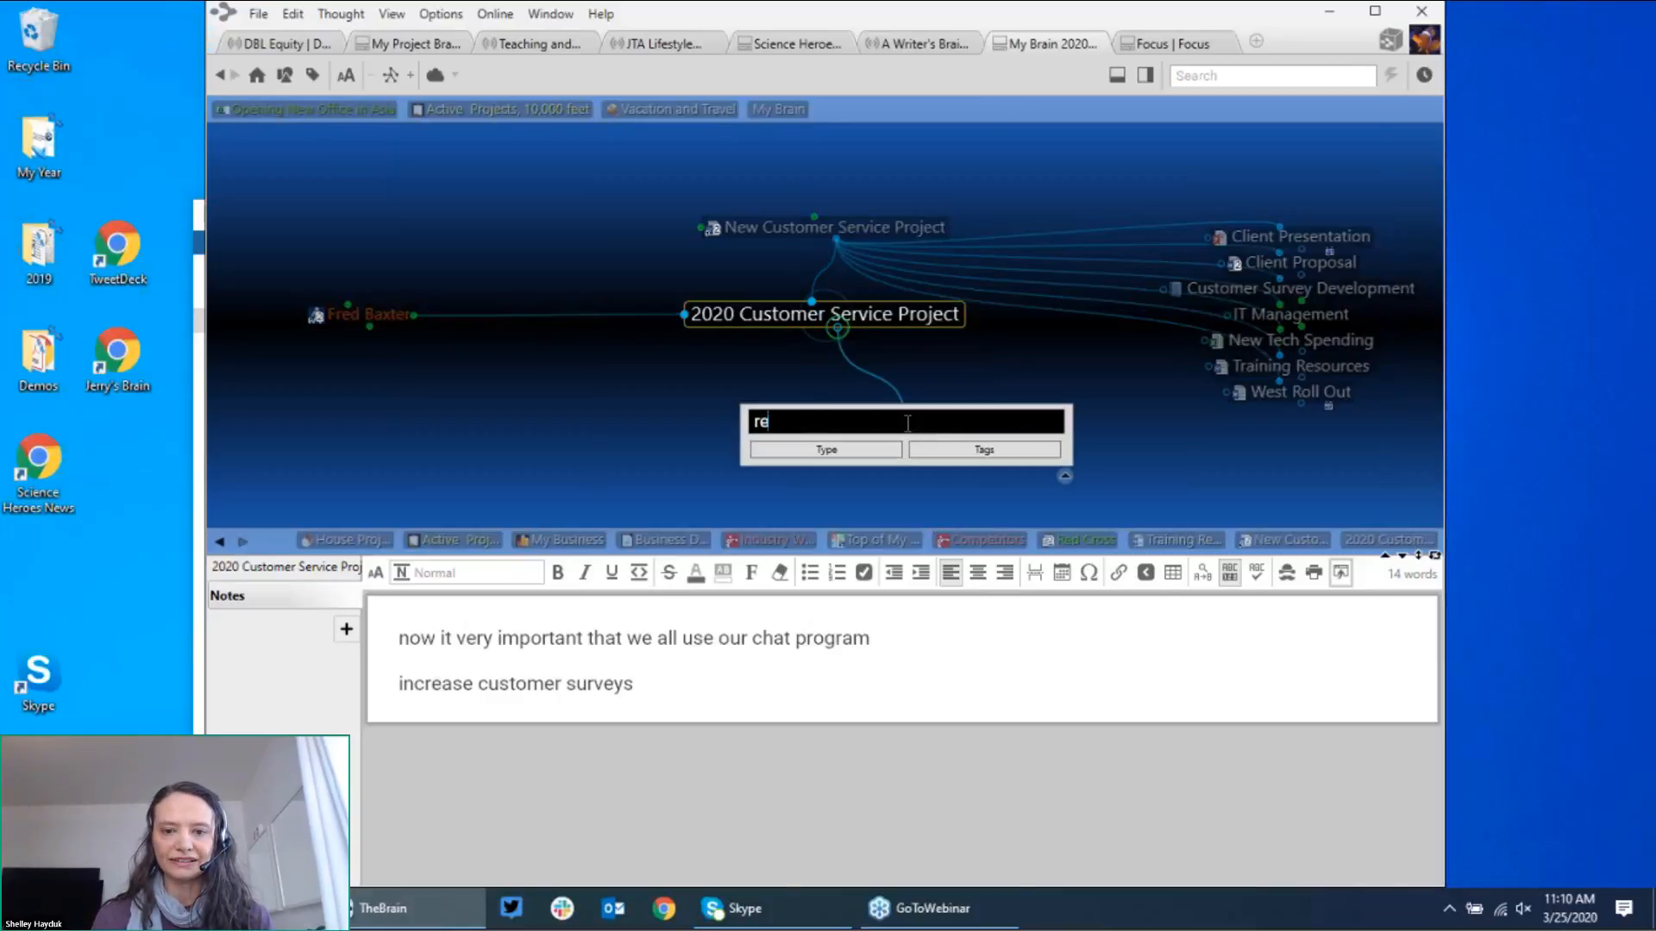
type("d")
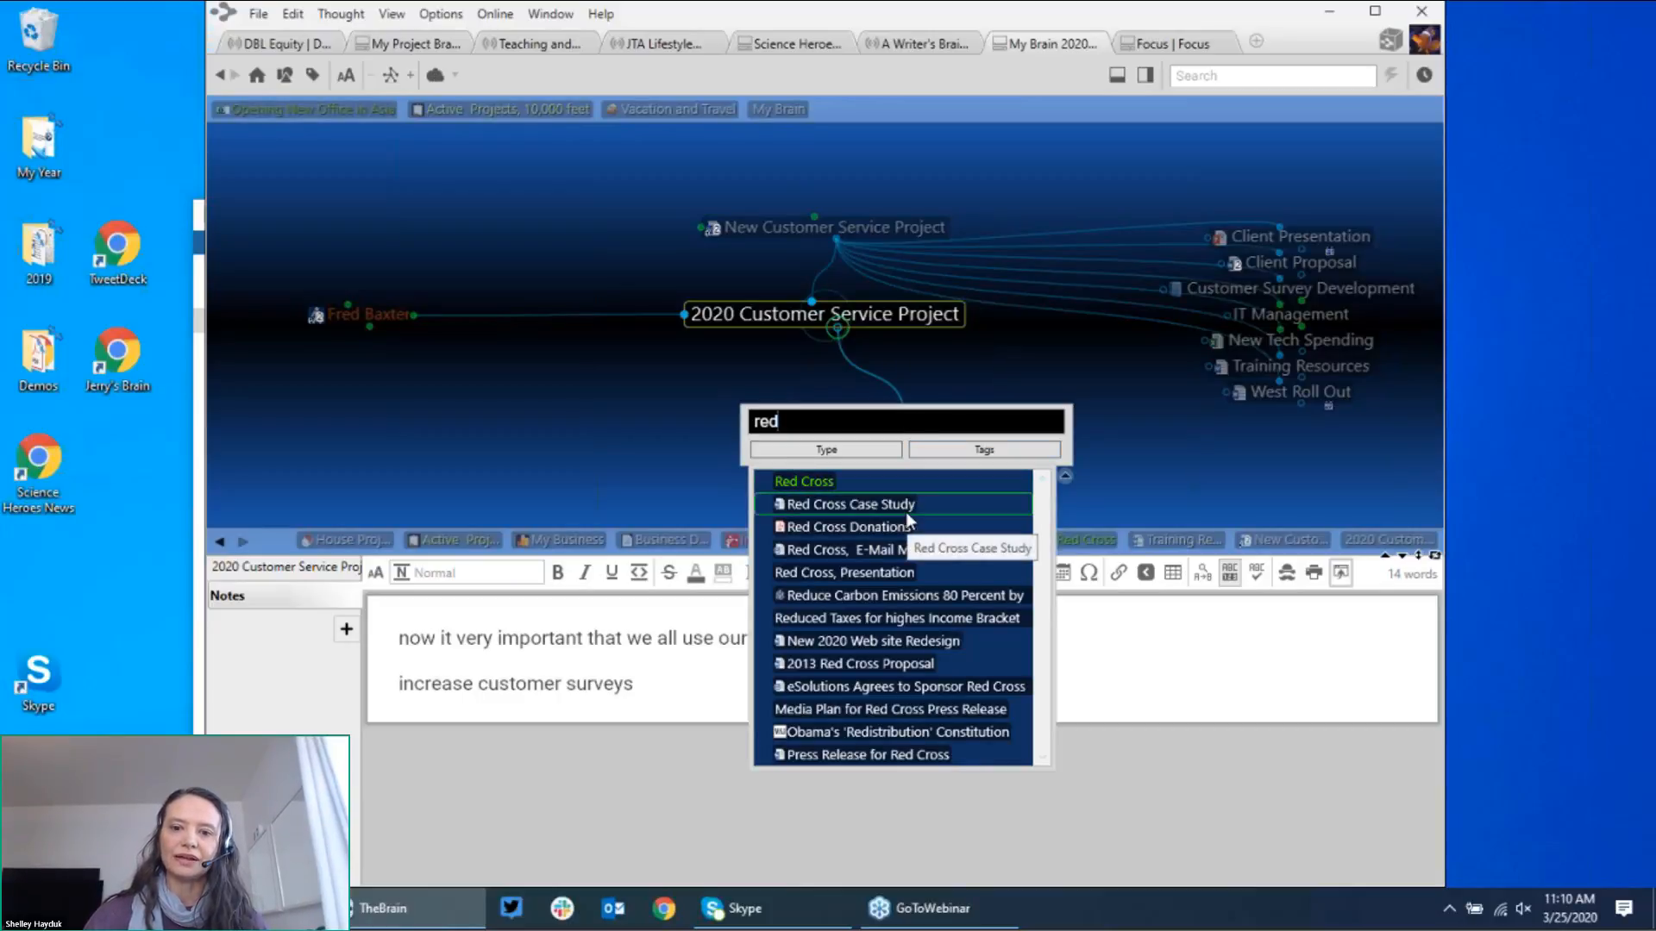
key("Down")
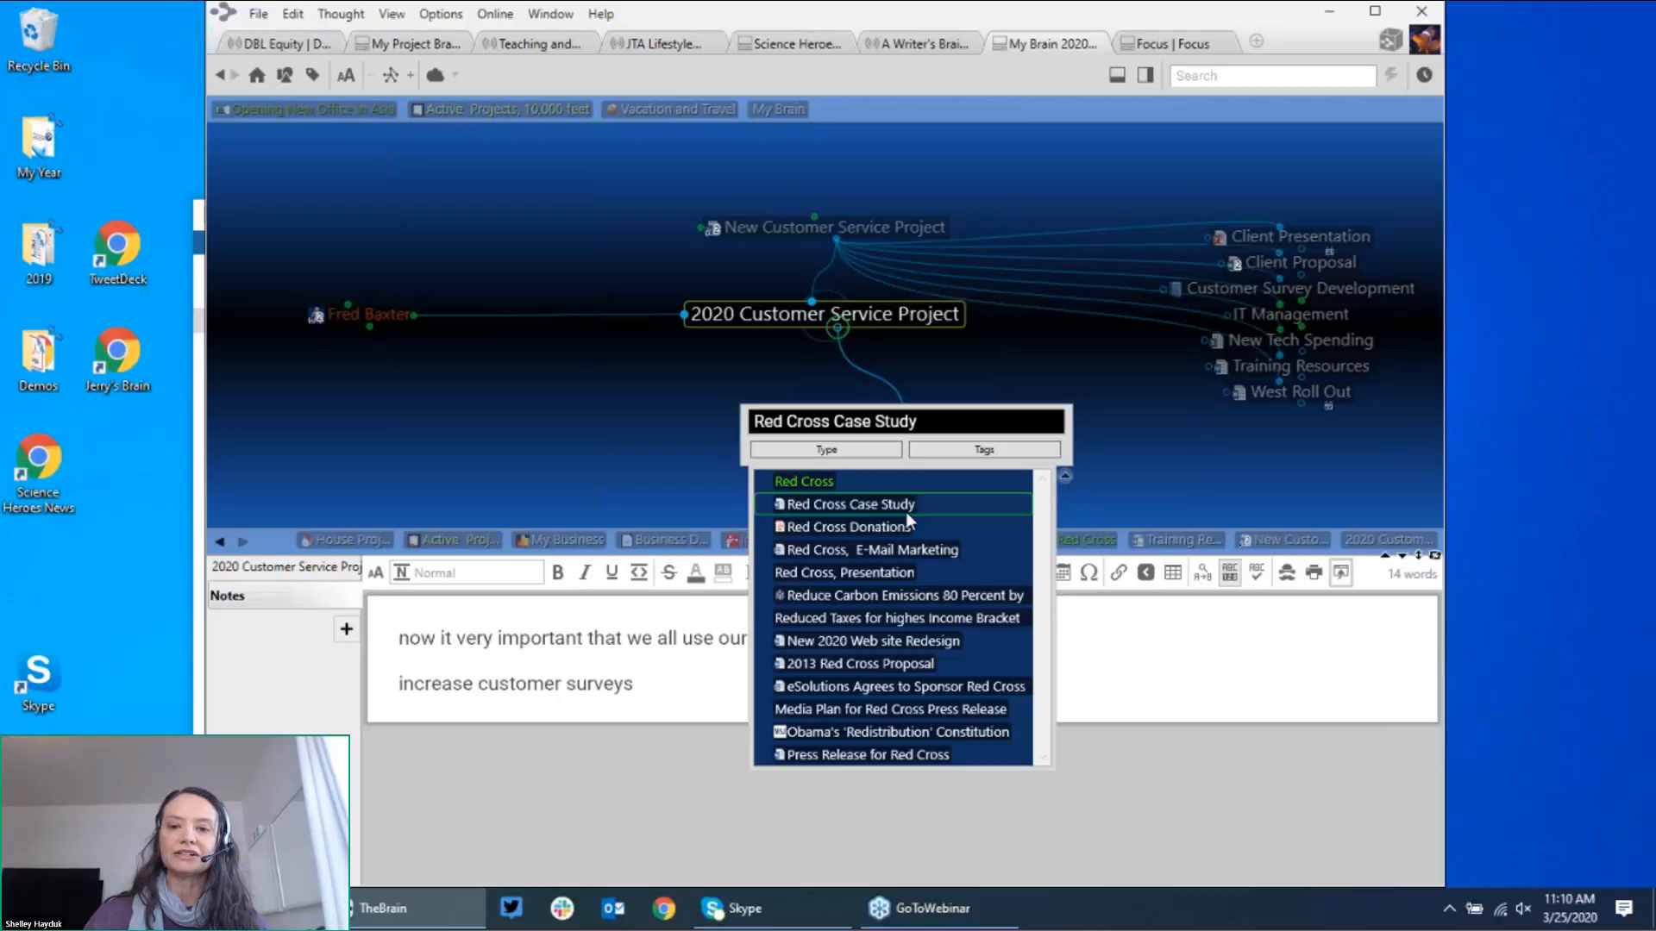
key("Escape")
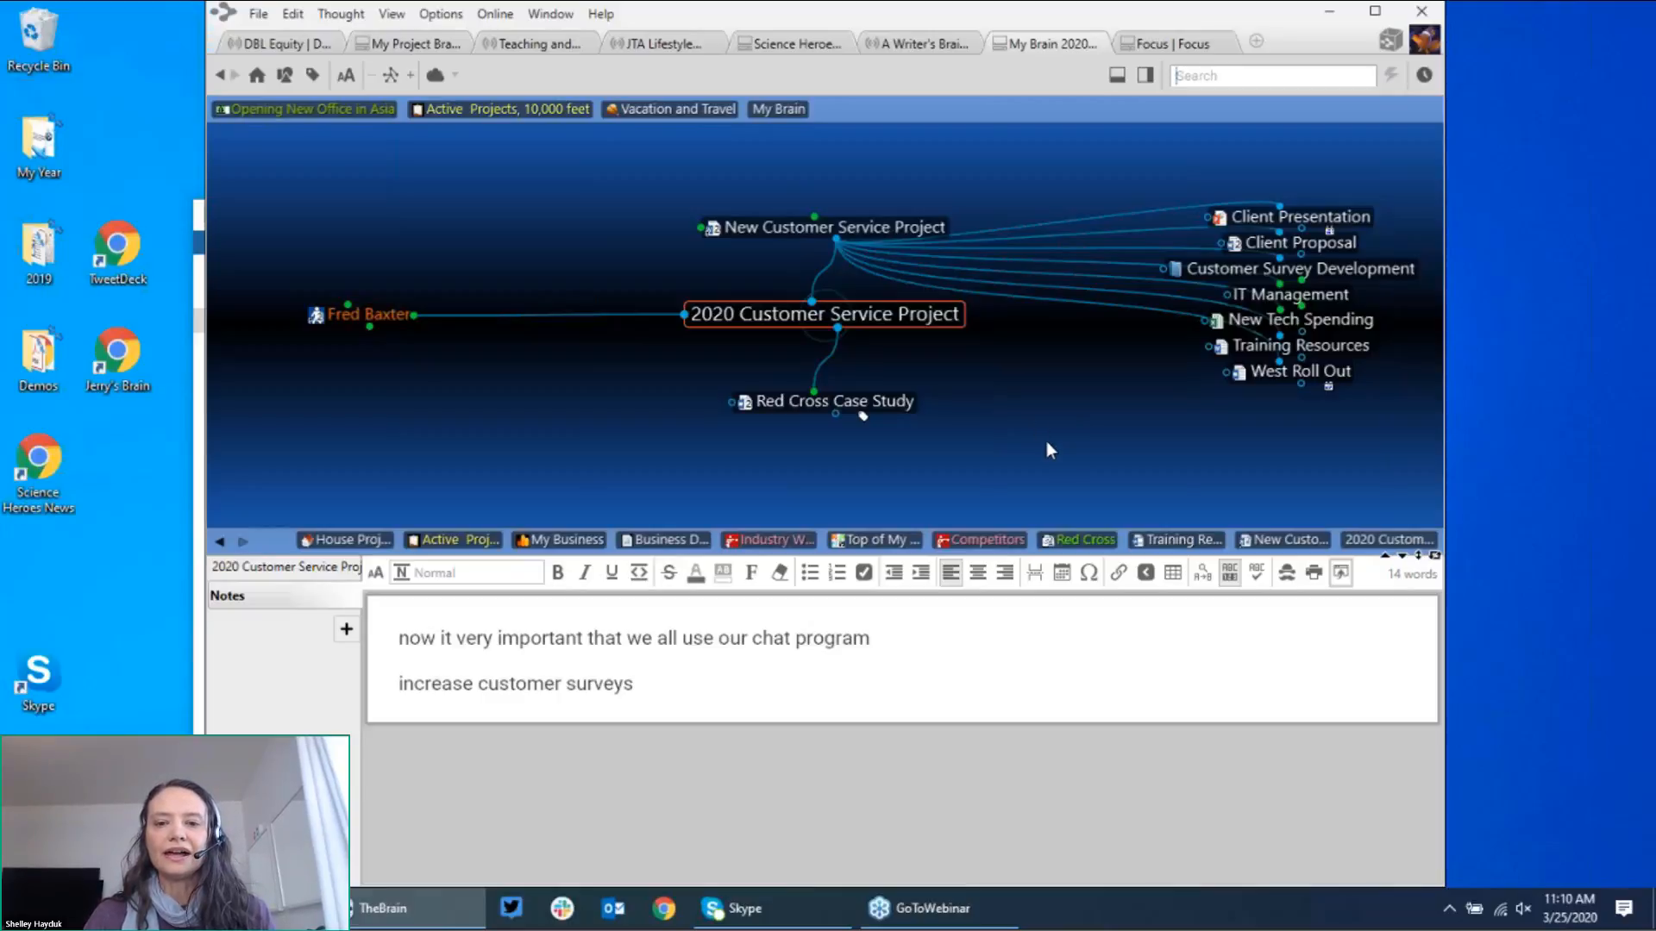
Step: Add a Hire a Survey Firm child thought under 2020 Customer Service Project
left_click(837, 332)
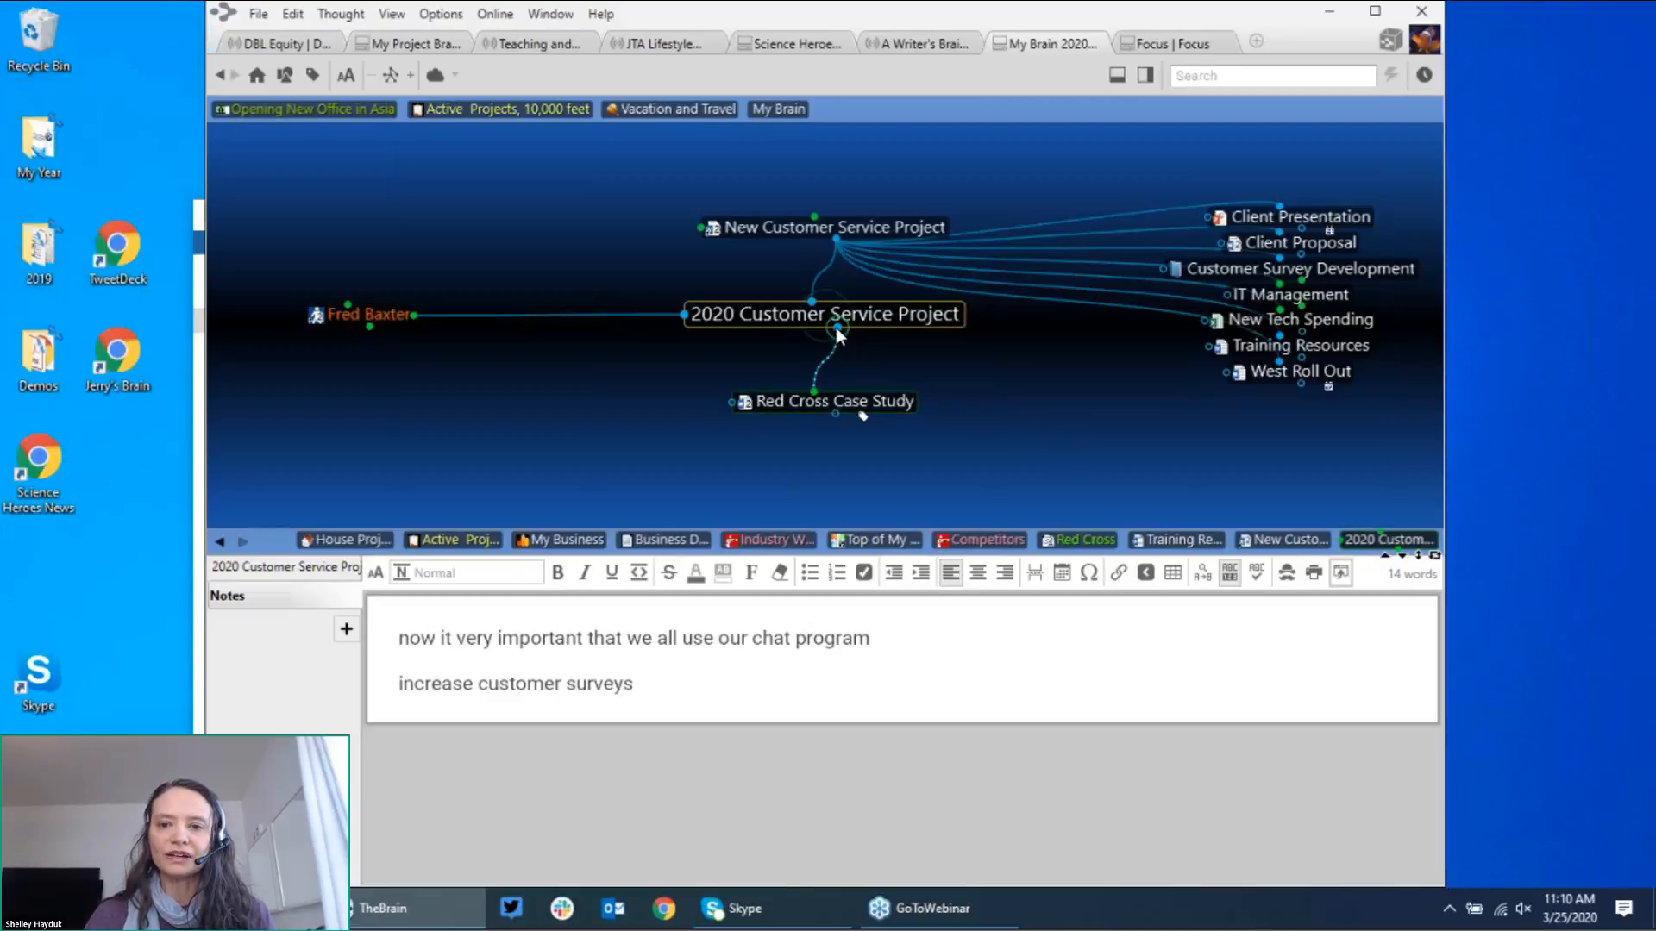
left_click_drag(838, 333, 1021, 412)
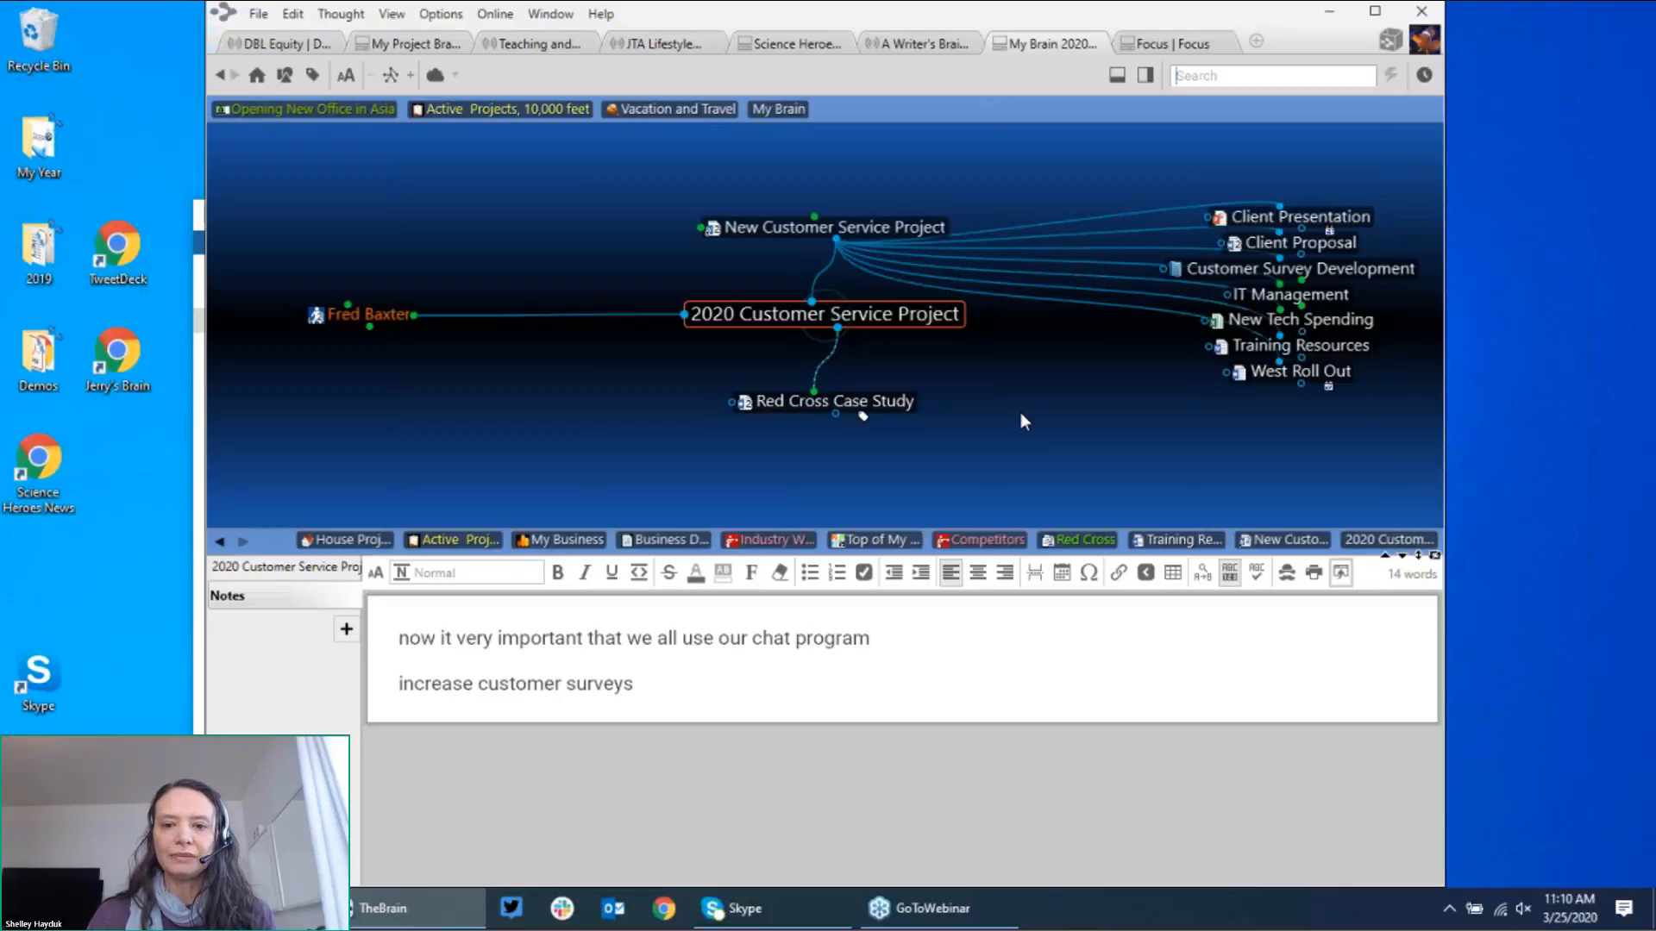
type("Hire a ")
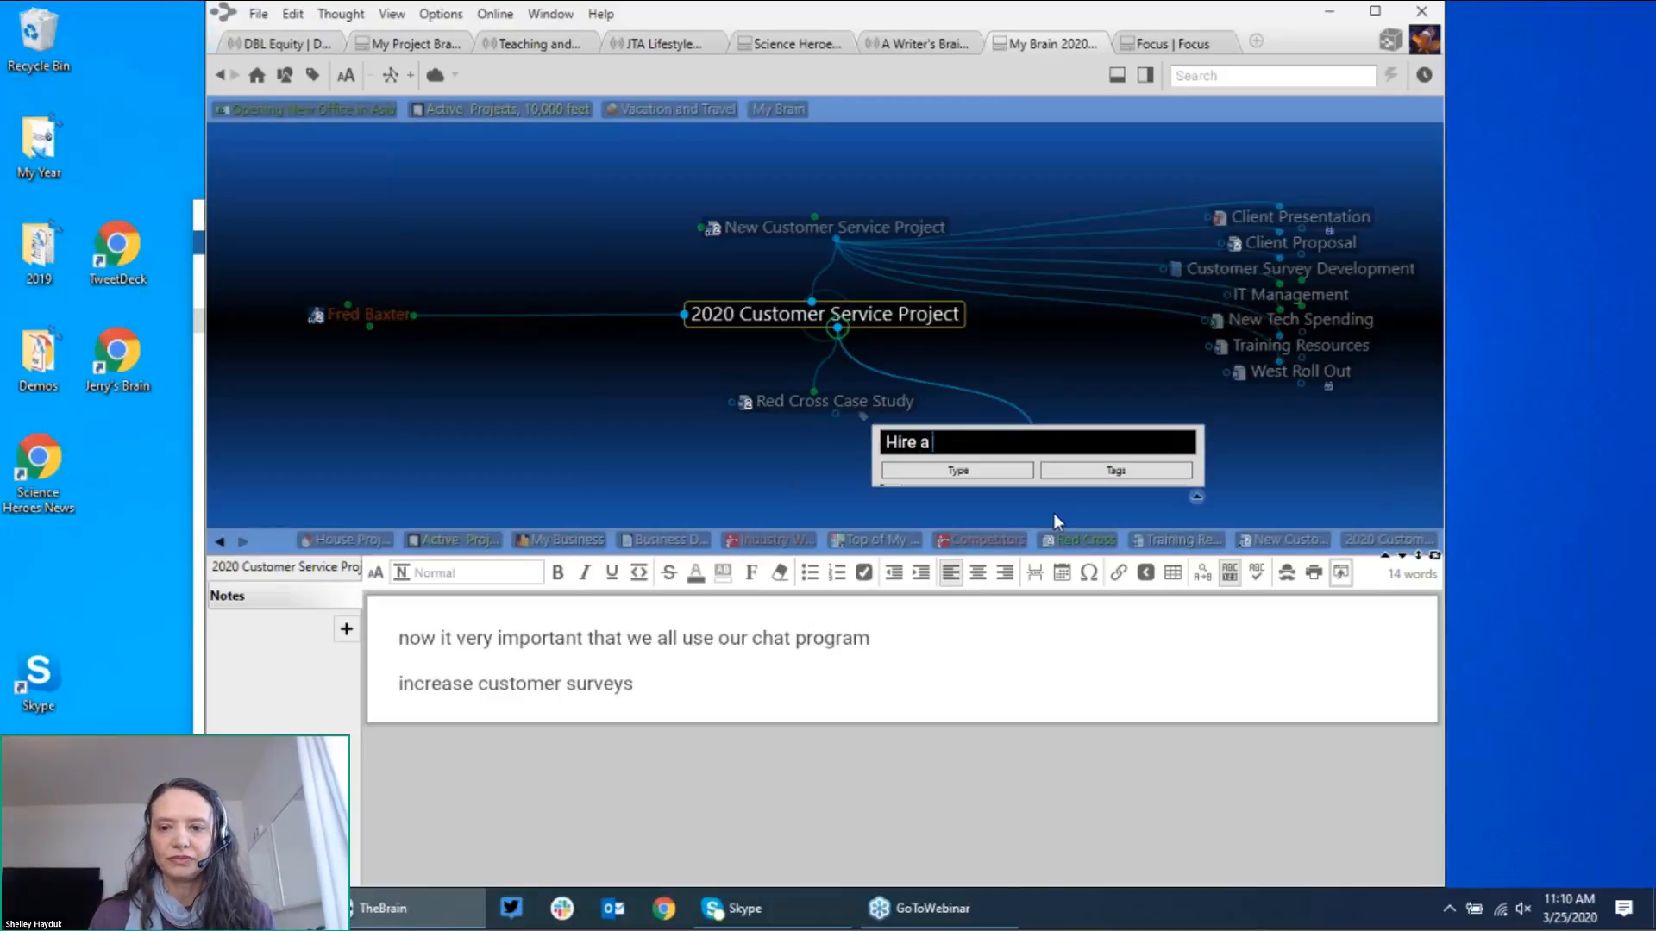
type("Survey Firm")
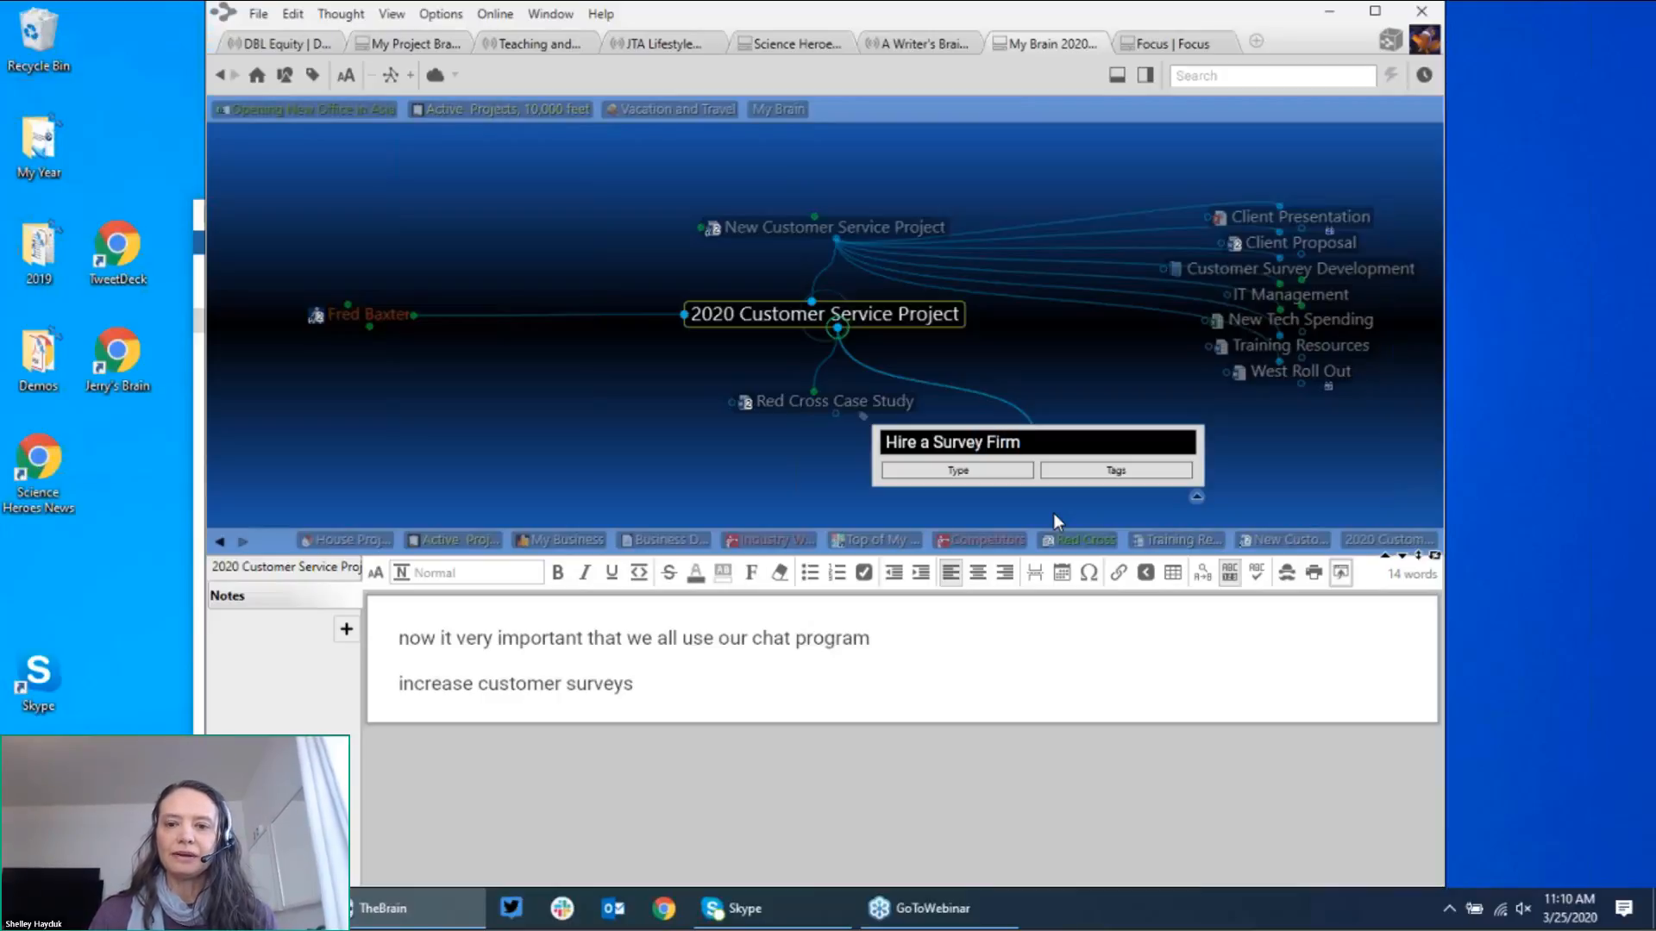
key("Return")
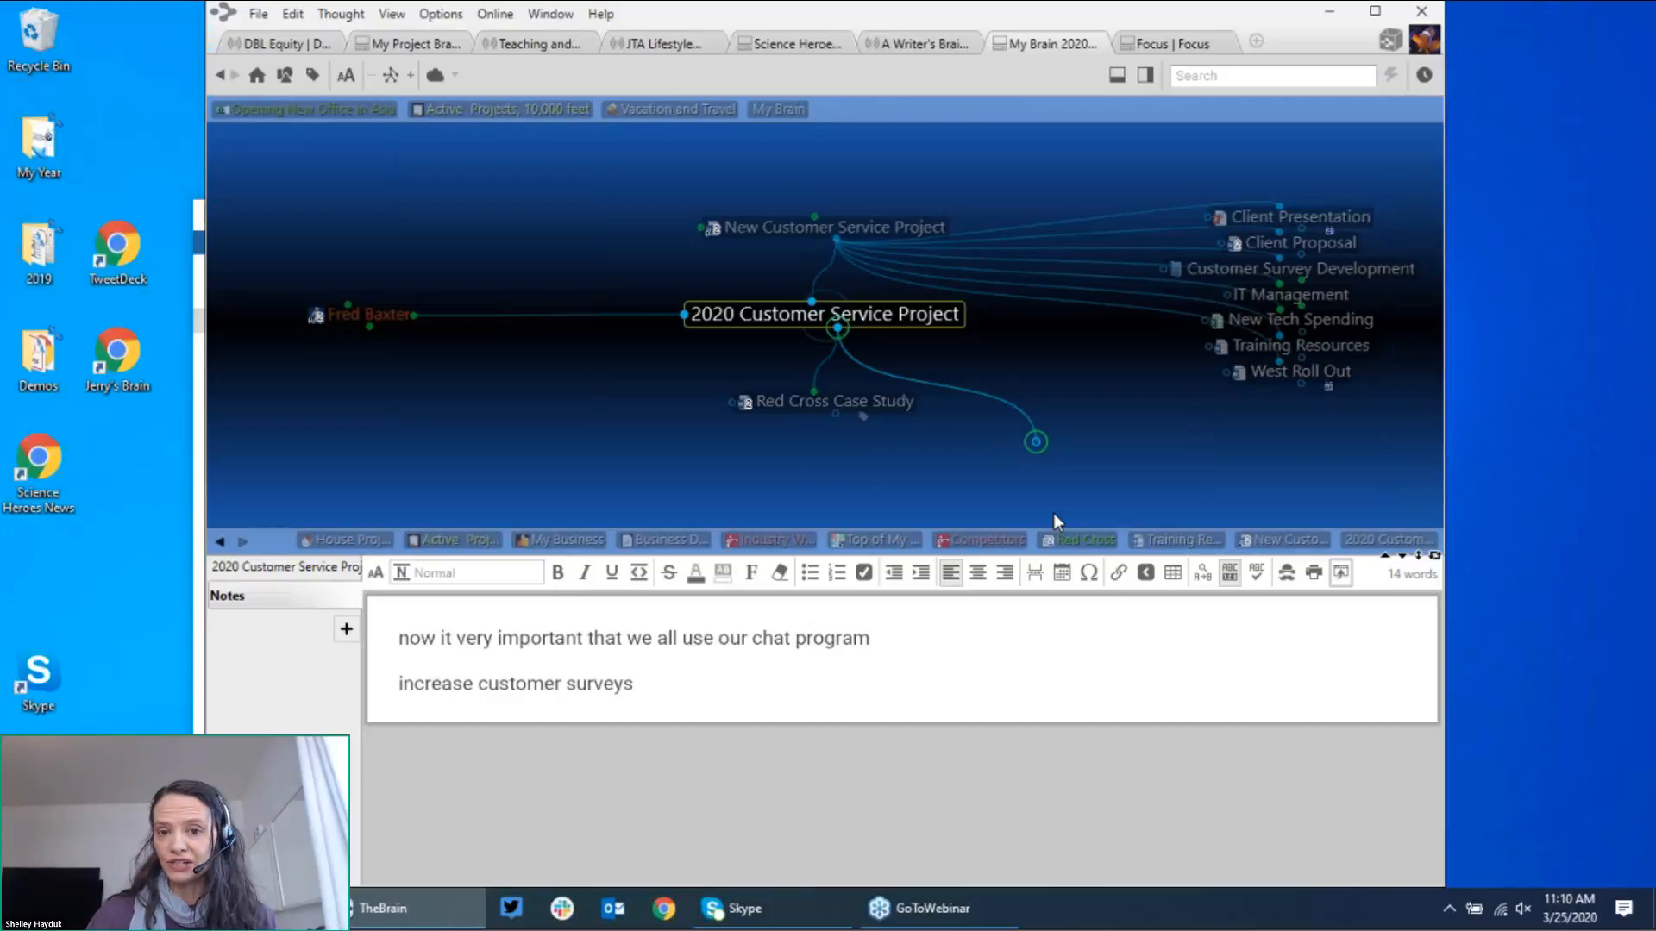
Step: Create the children 2020 Customer Service Budget and New Horizons for Client Aquistion in one semicolon-separated entry
left_click(836, 328)
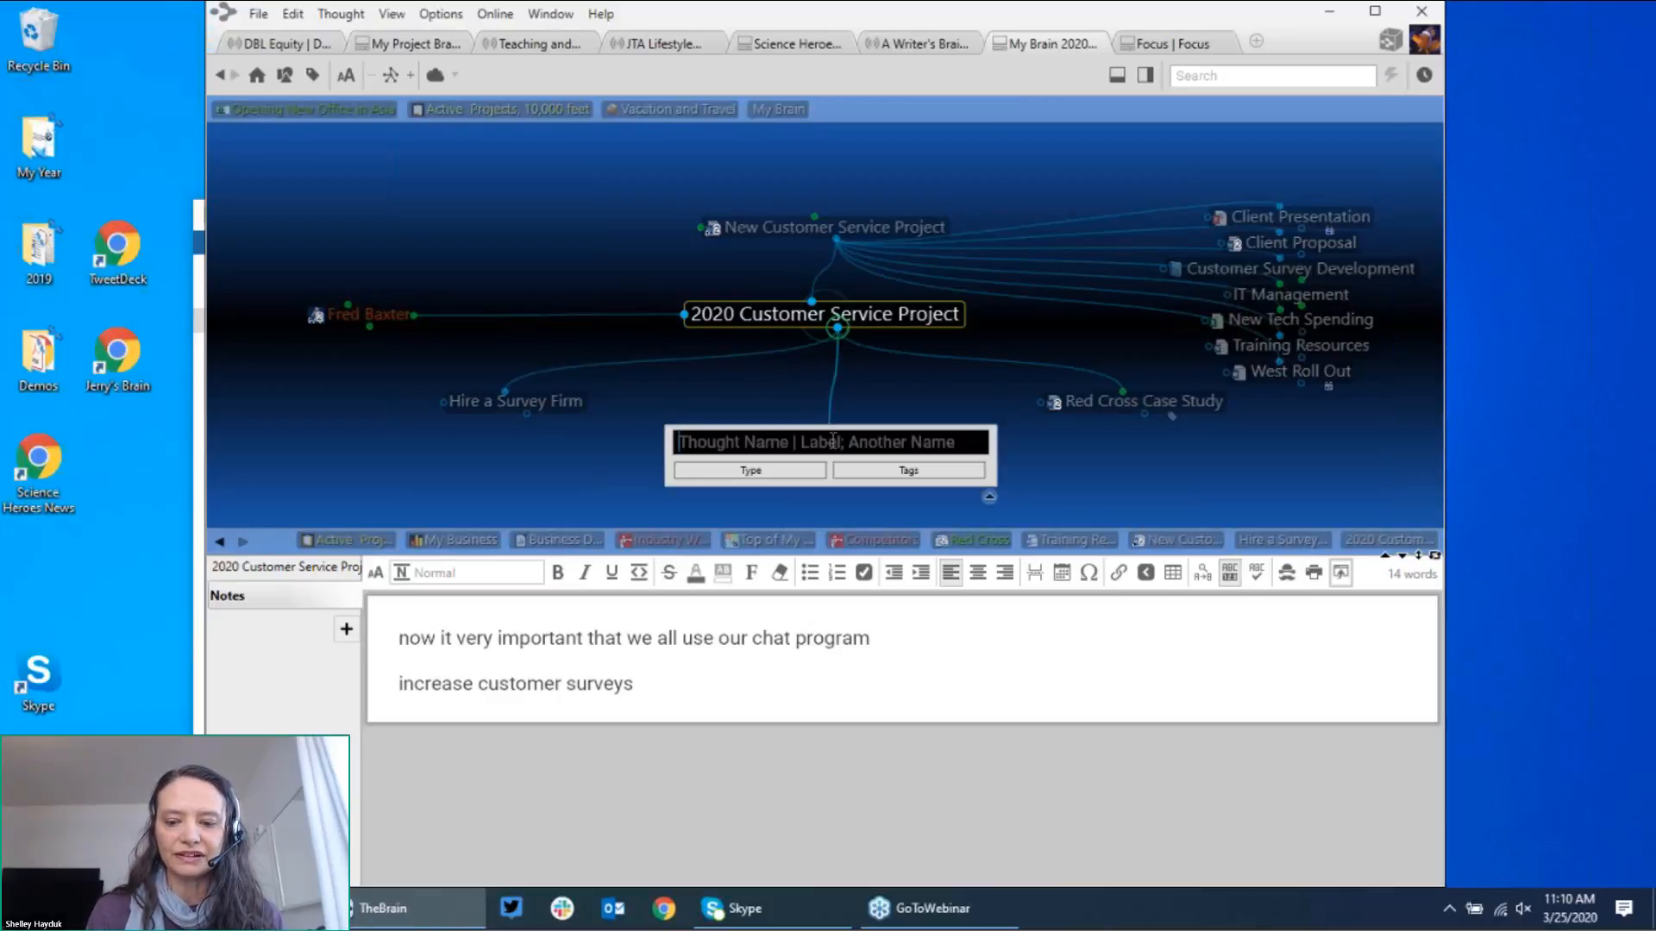
type("2020")
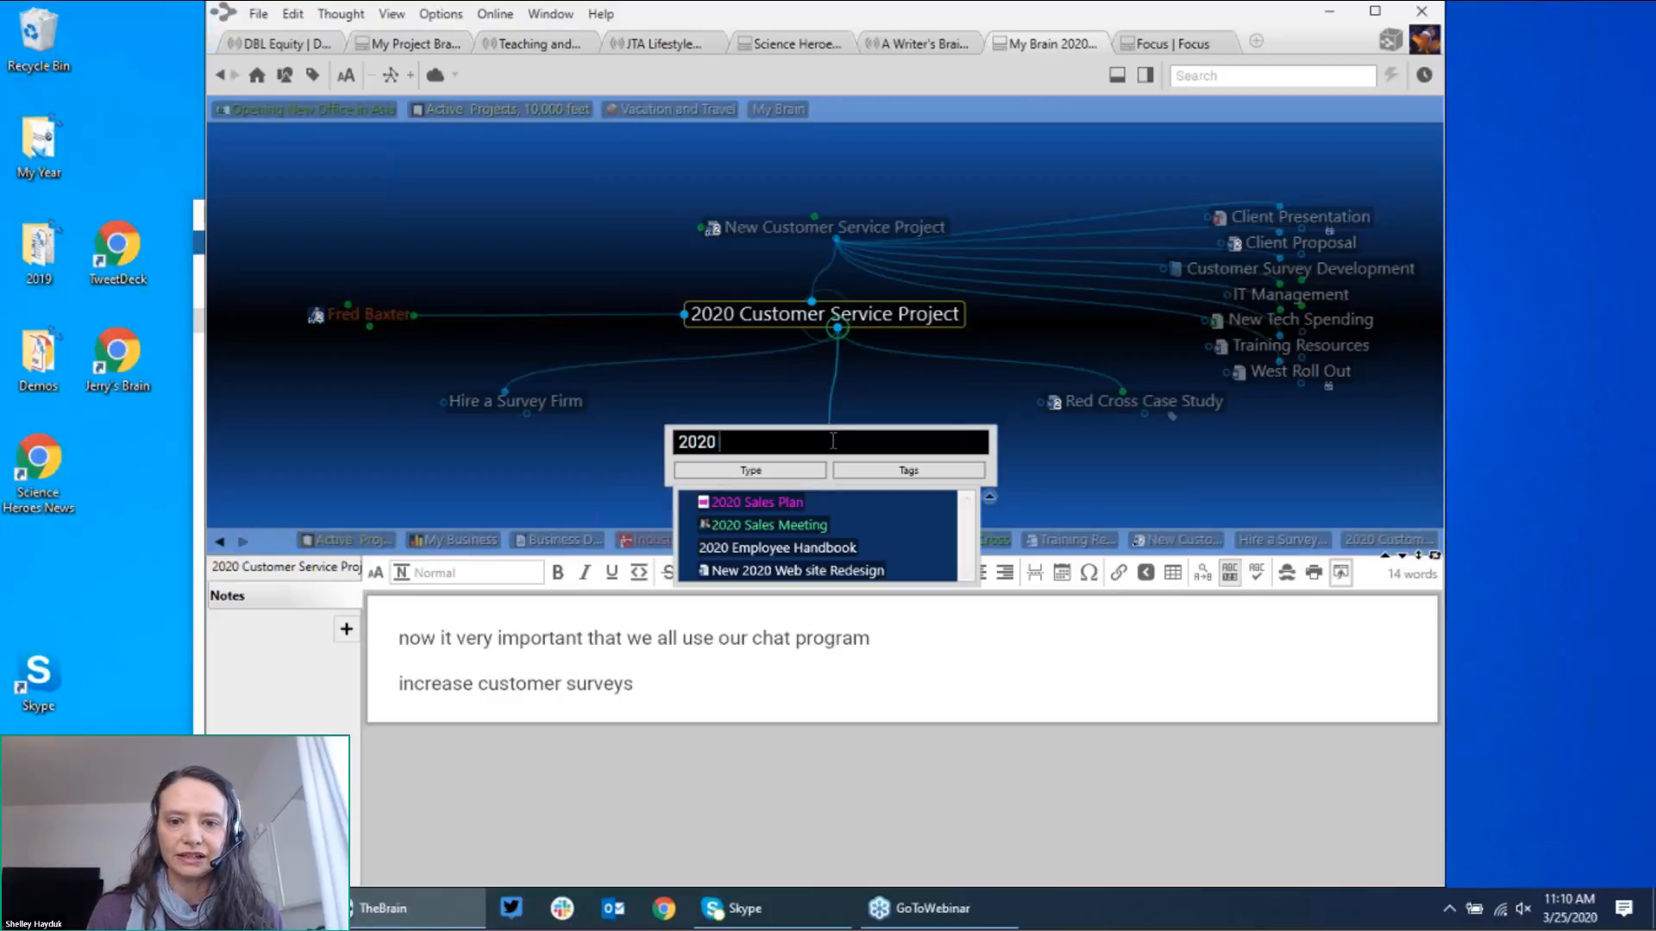
type(" Customer ")
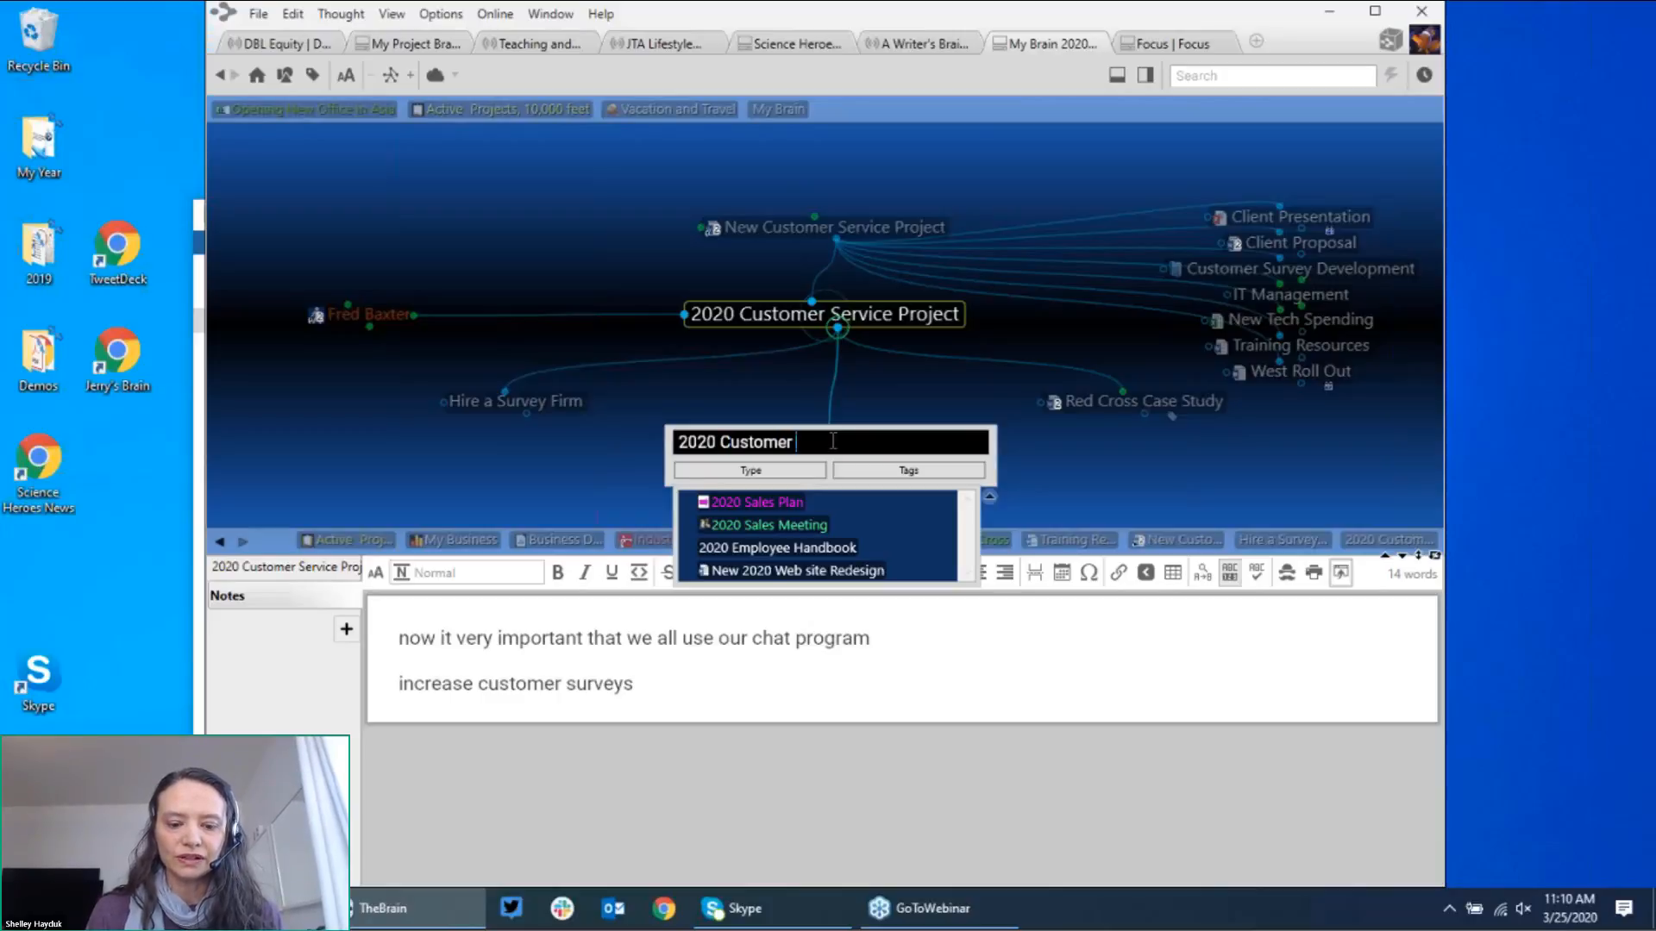
type("Service Bu")
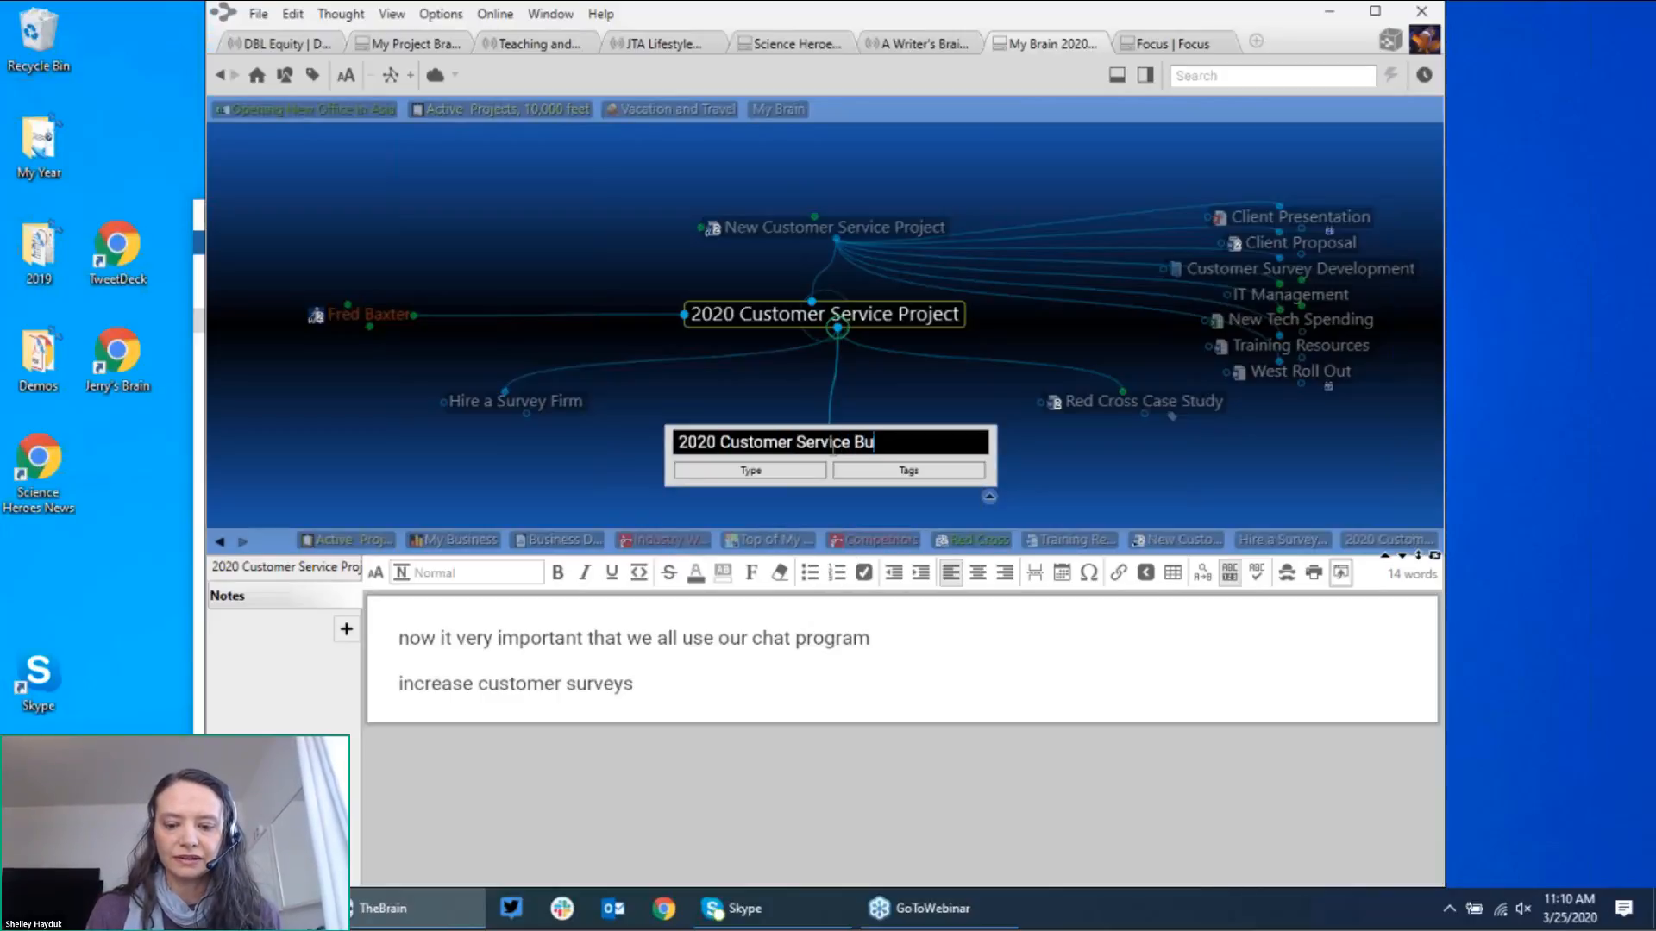
type("dget;")
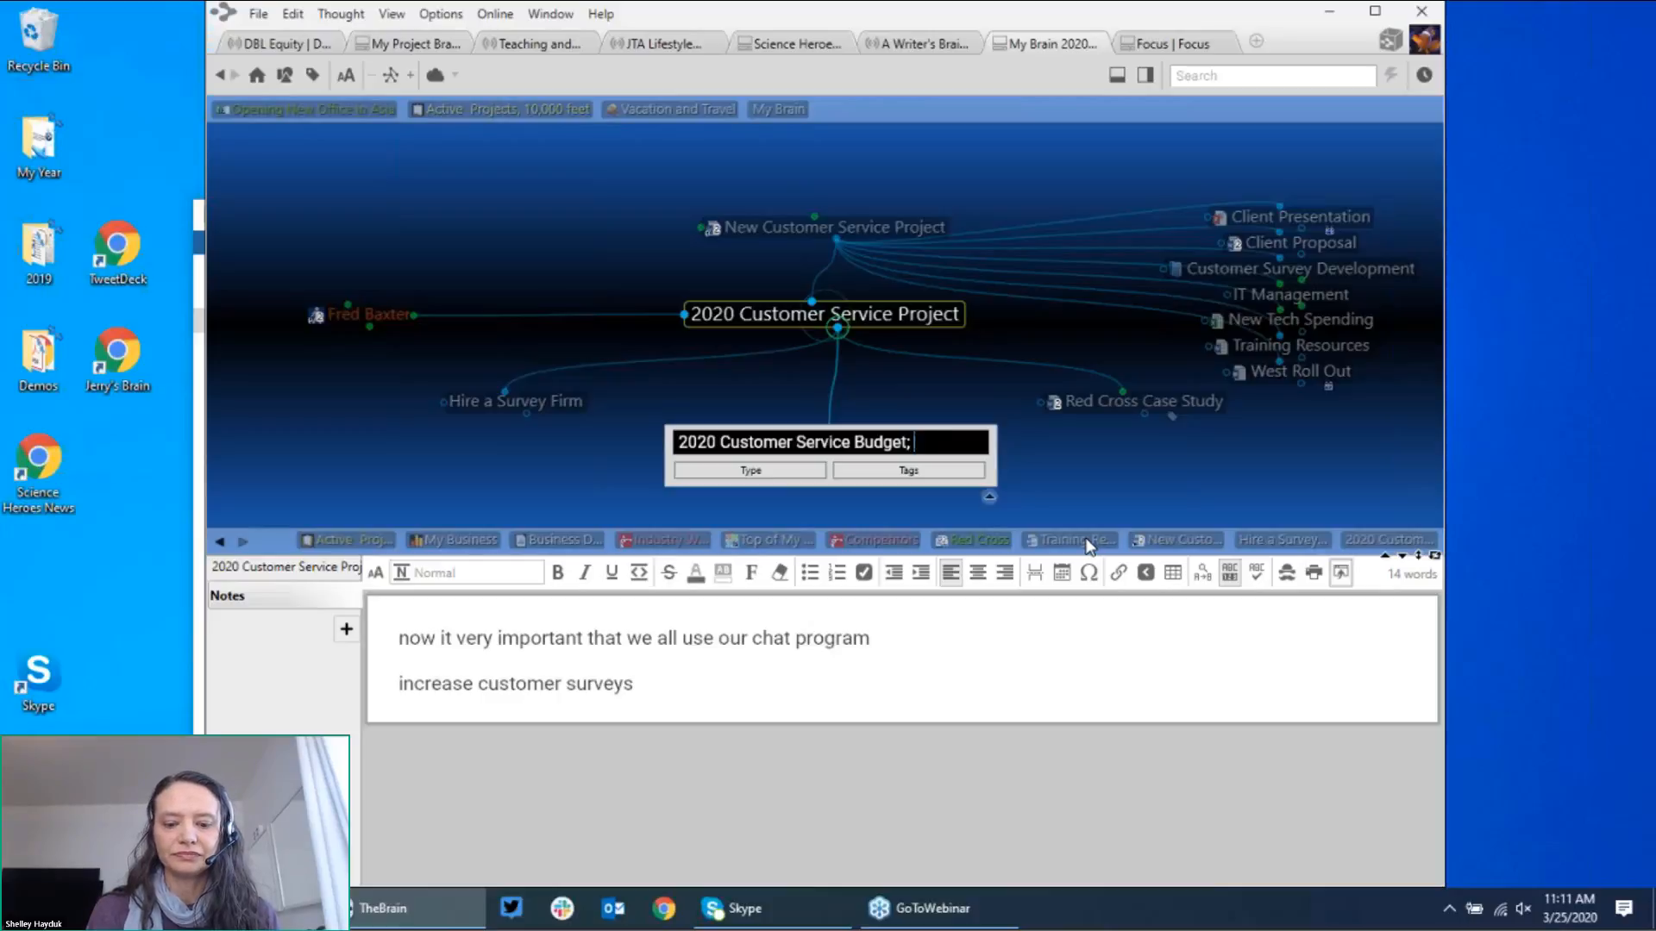
type("New Hori")
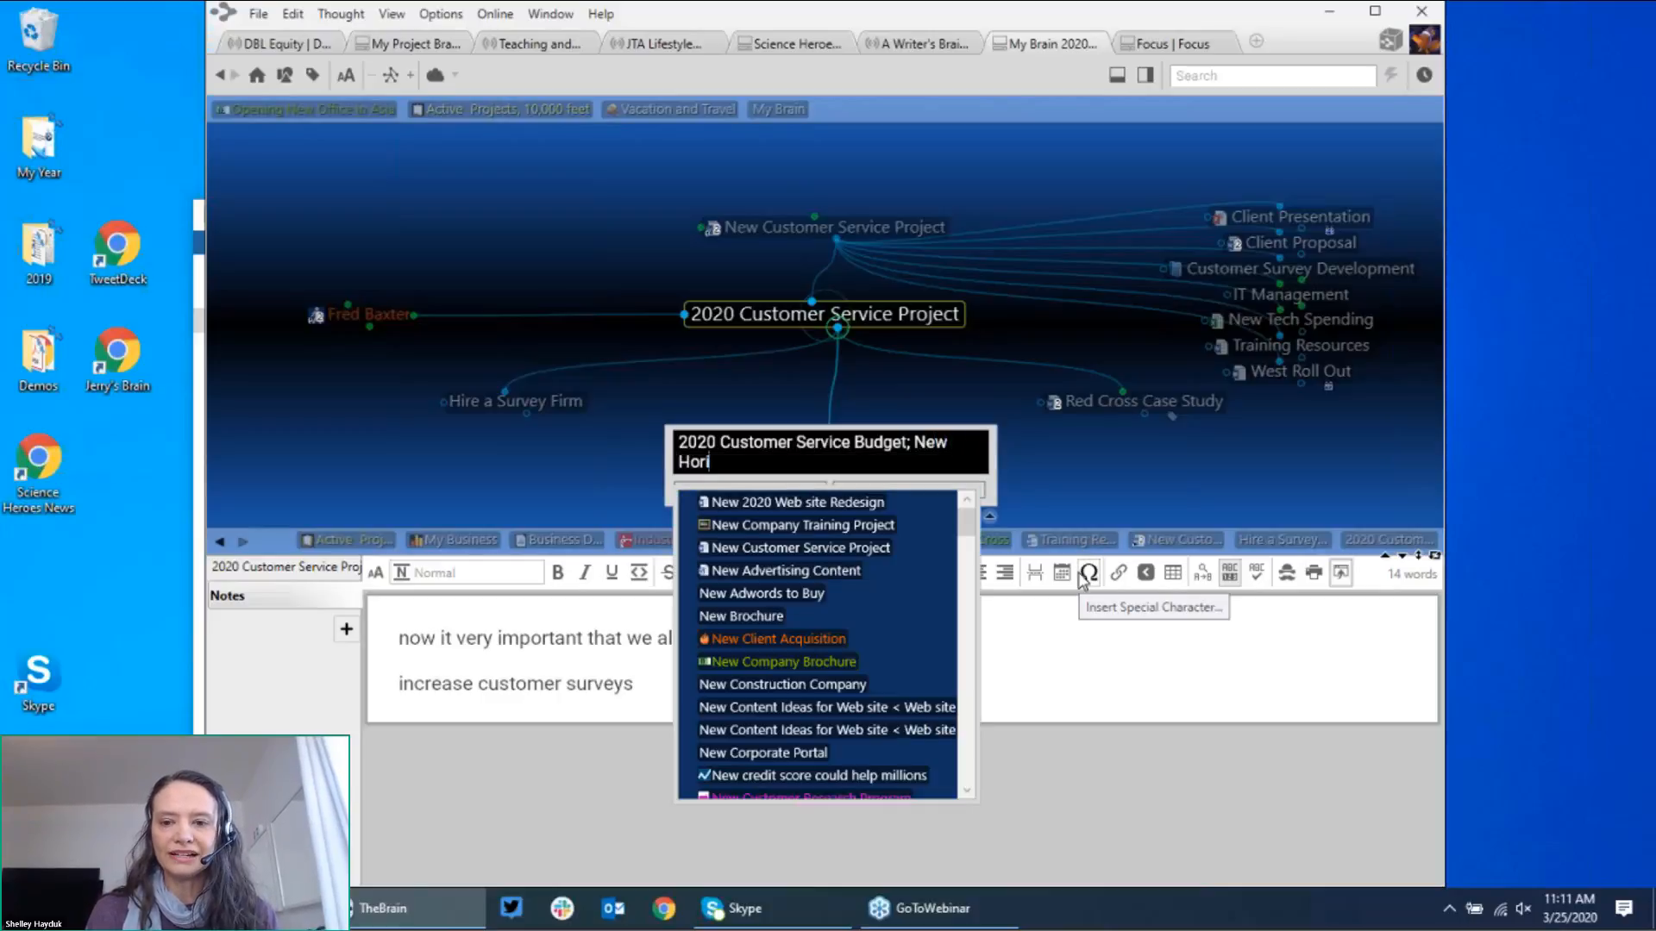
type("zons")
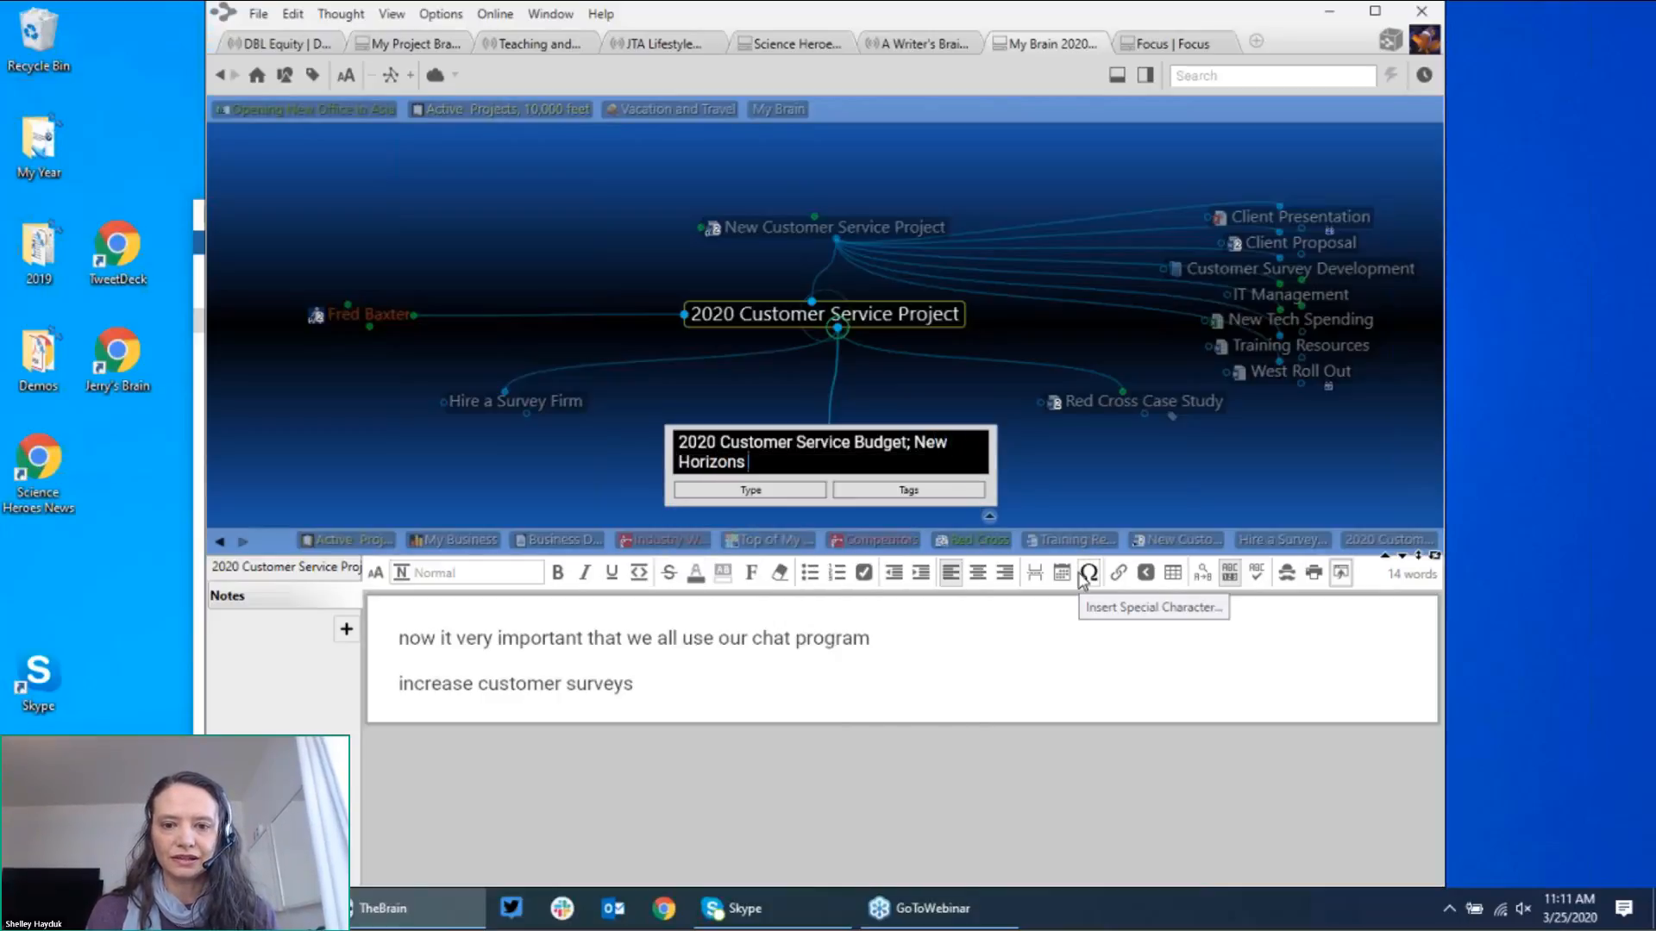
type(" for cl")
key("BackSpace")
key("BackSpace")
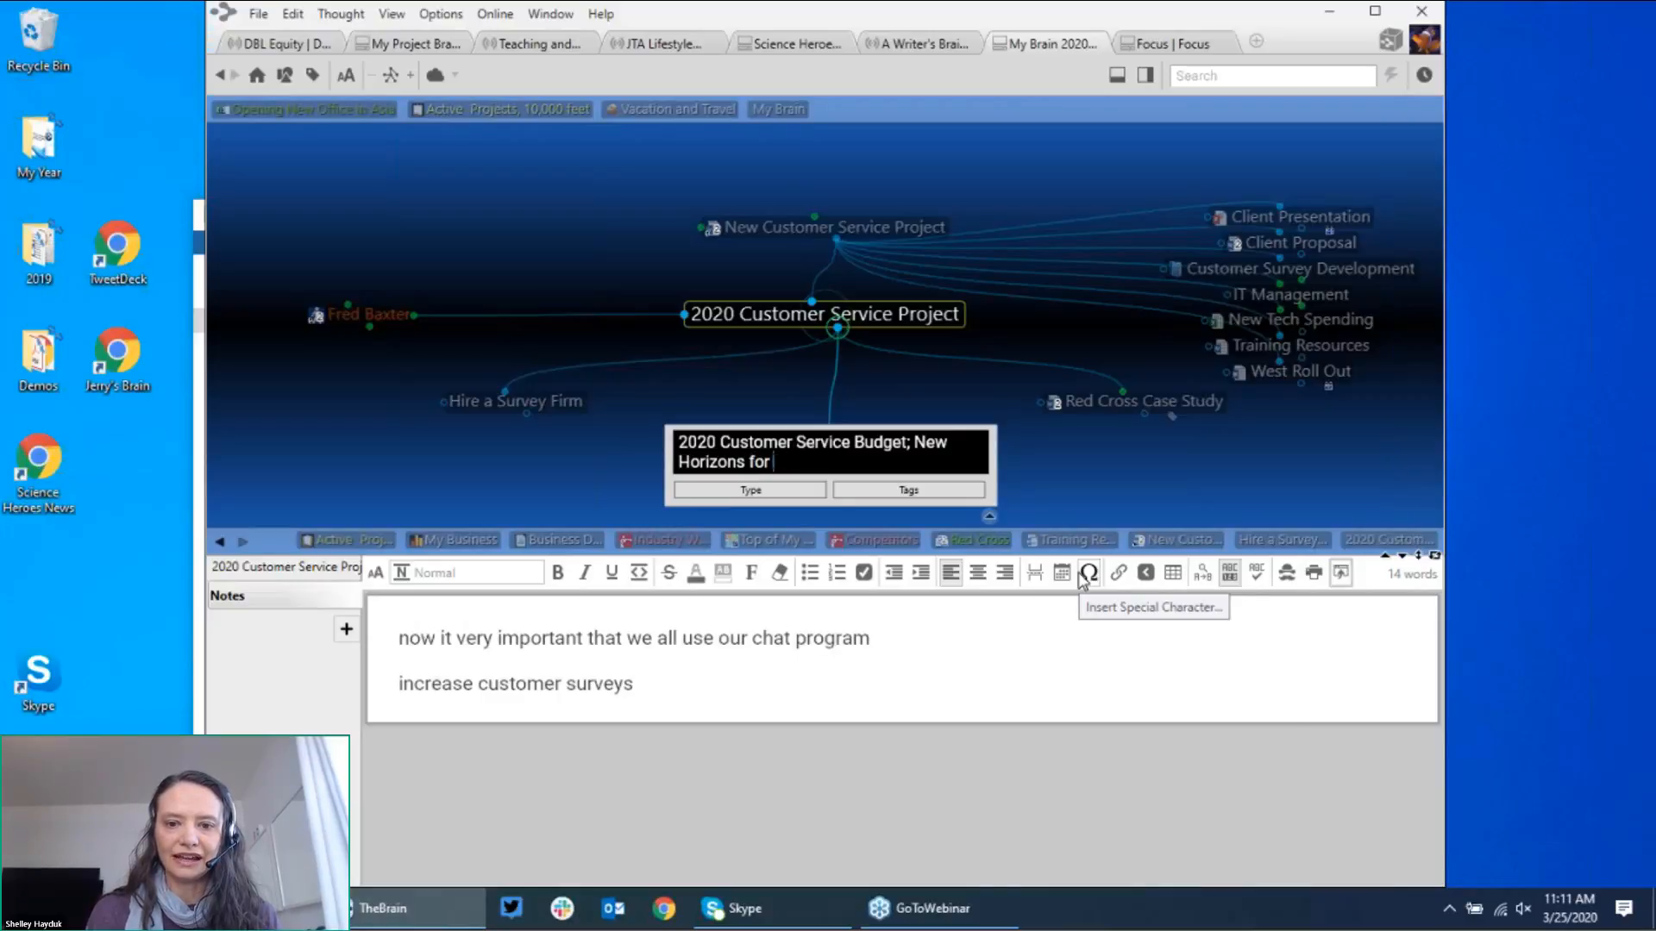
type("Clie")
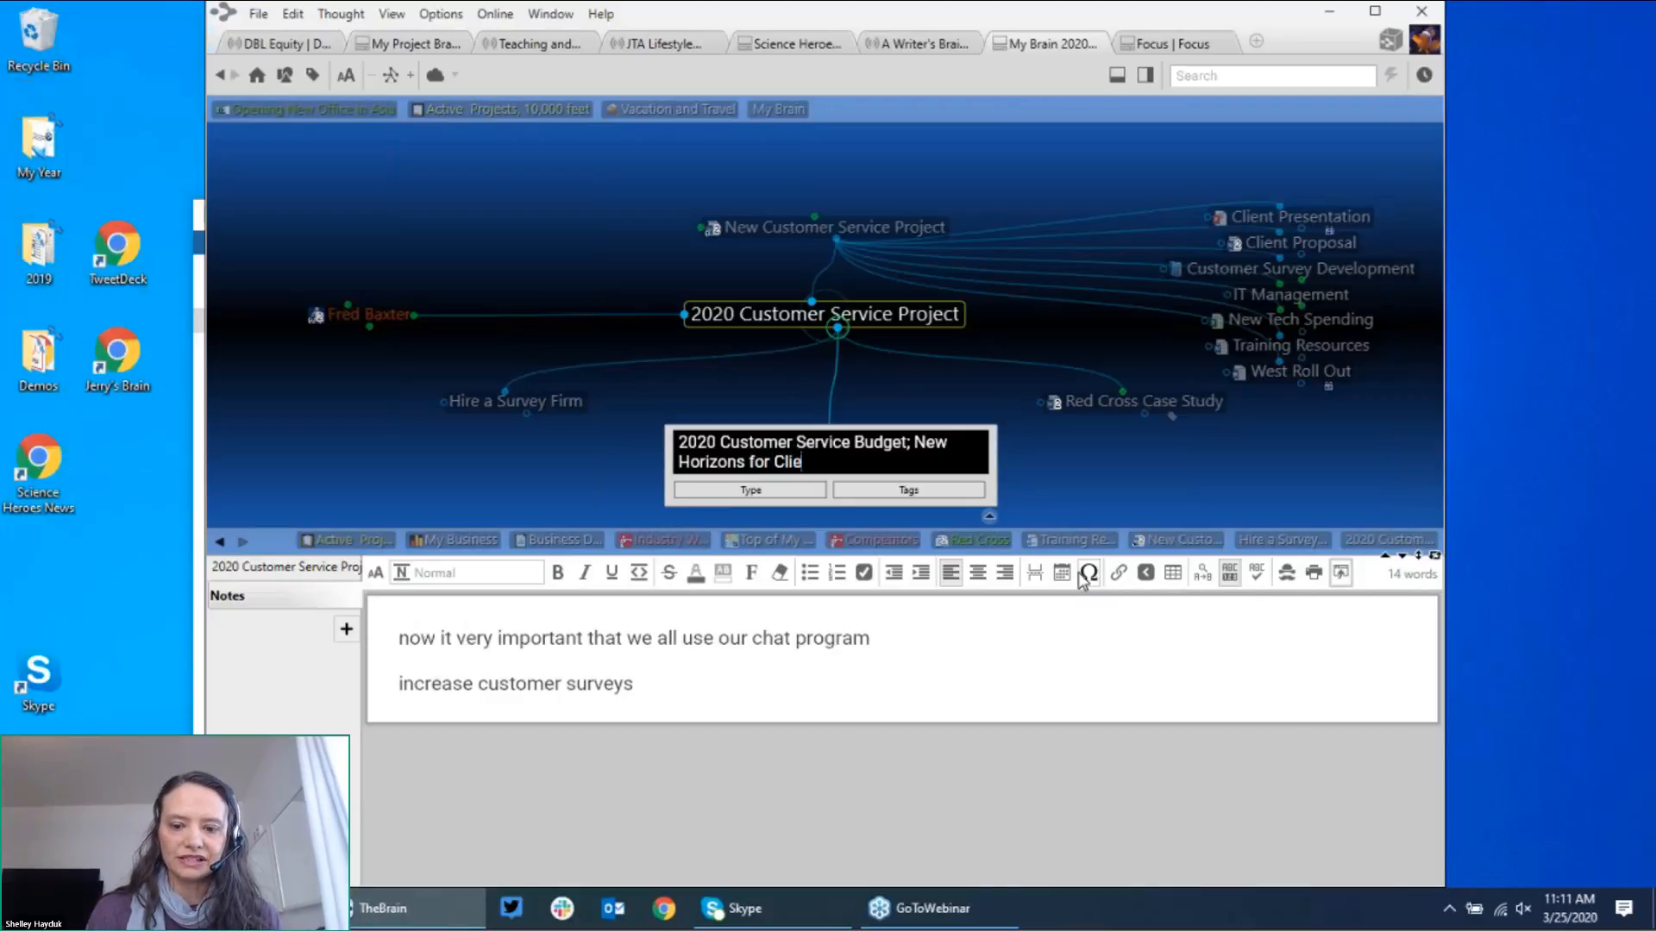
type("nt Aqu")
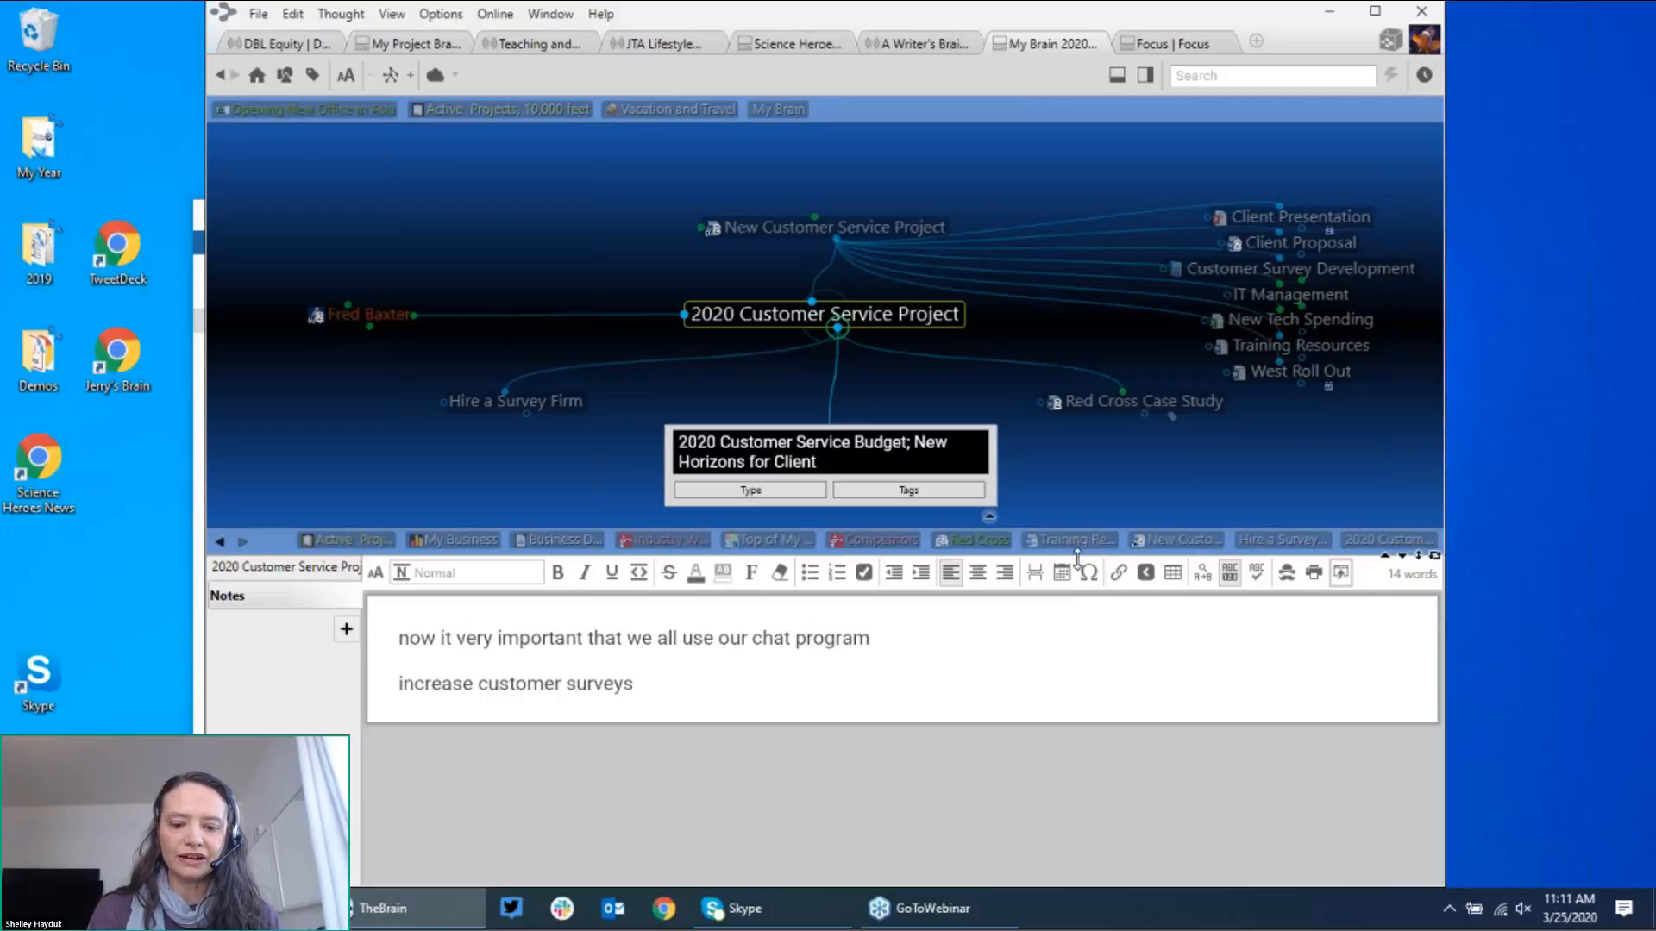
type("istion")
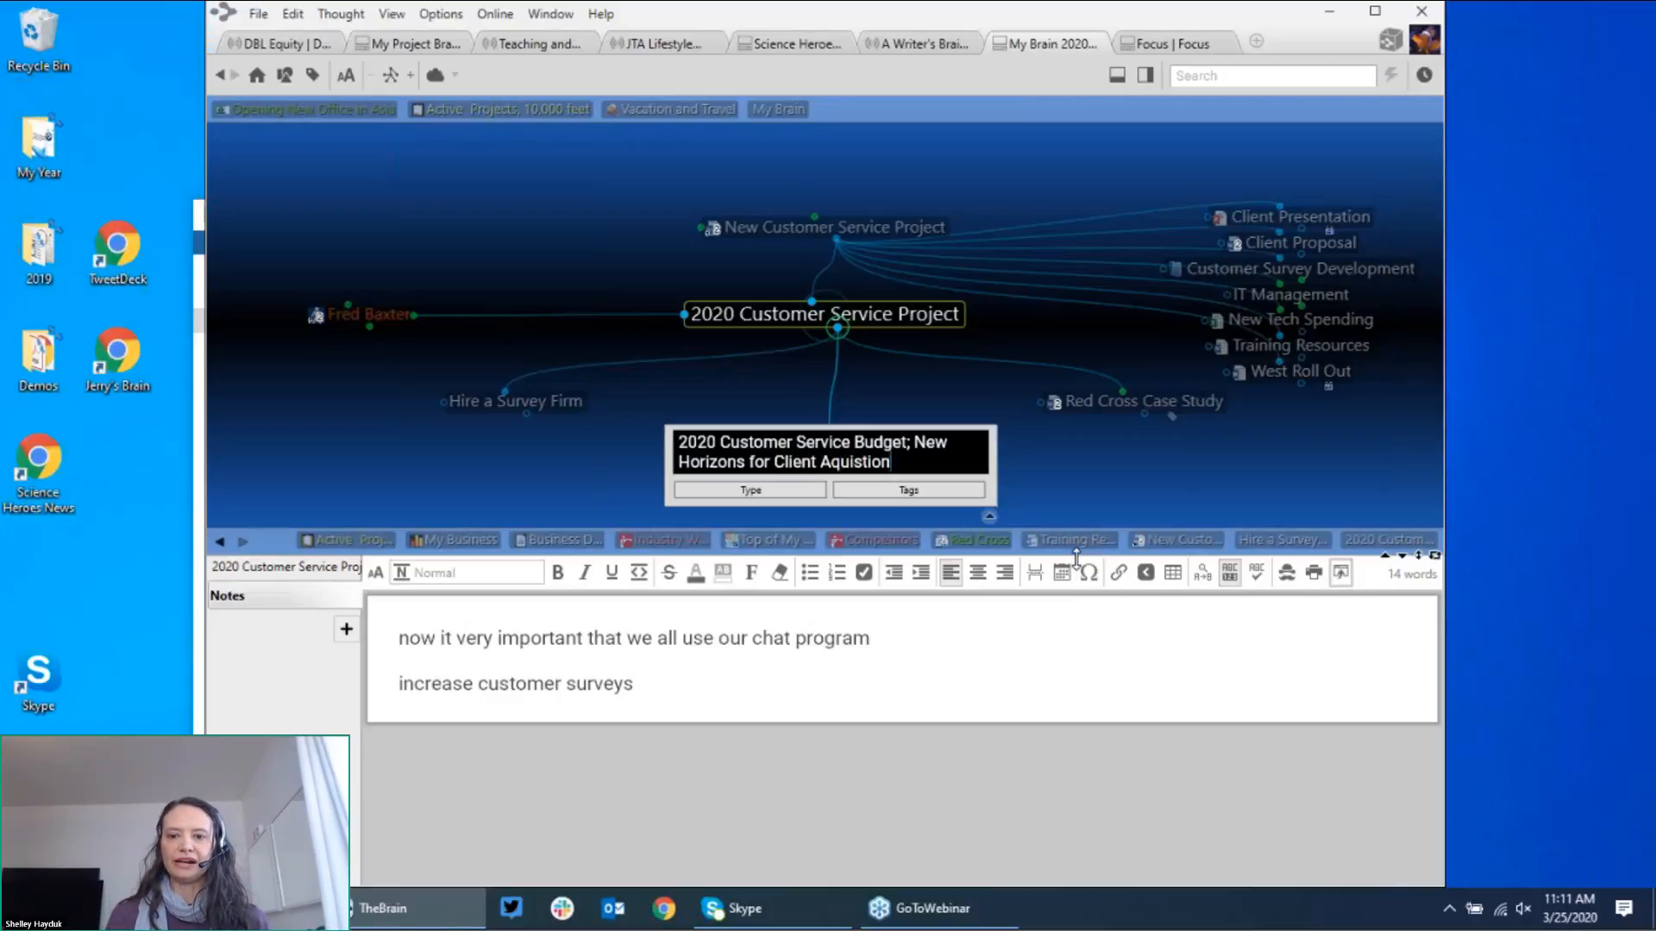
key("Return")
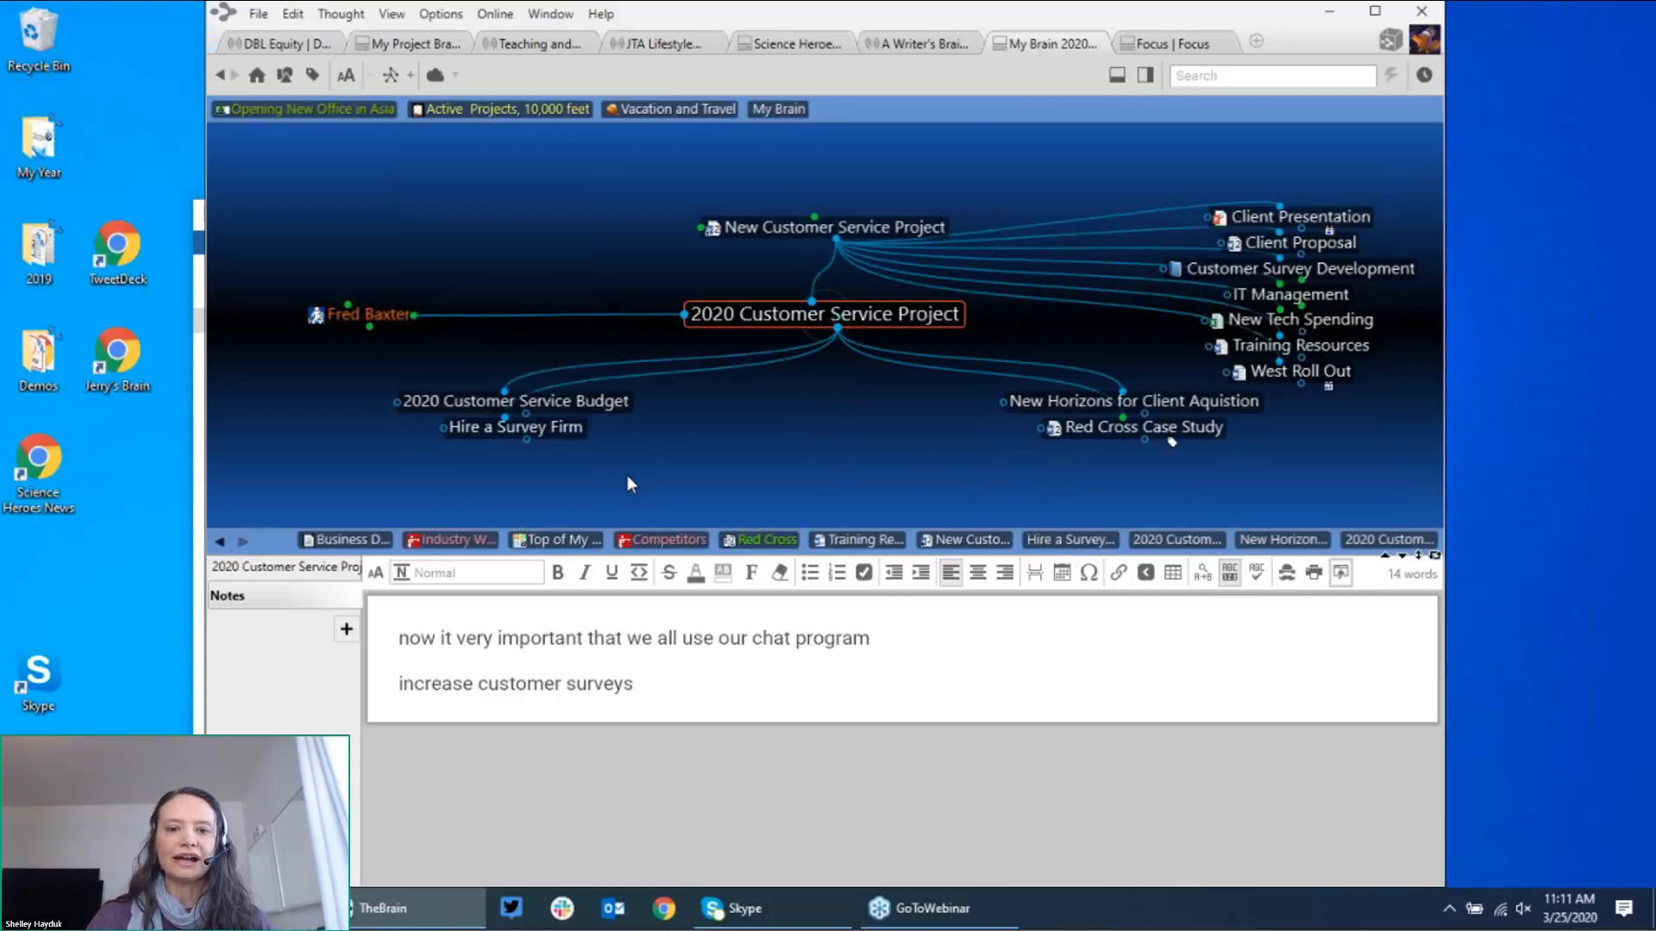
Step: Give Hire a Survey Firm the existing IT, Research thought as a parent, found by typing 'IT', then centre it
left_click(555, 431)
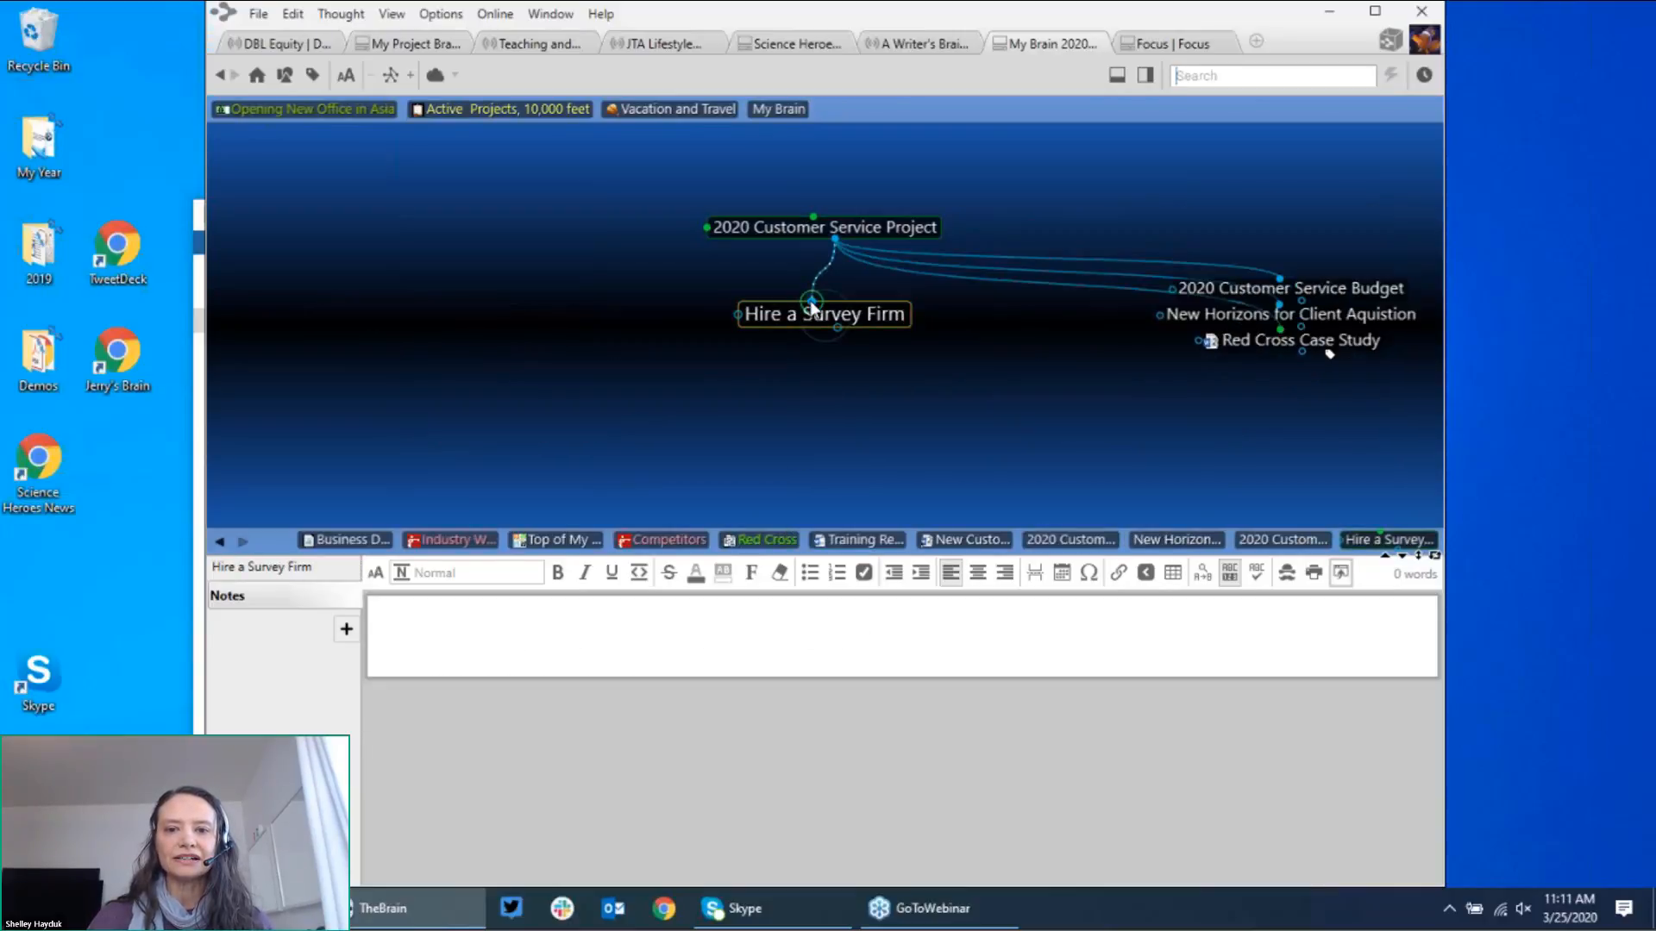
left_click_drag(811, 300, 618, 234)
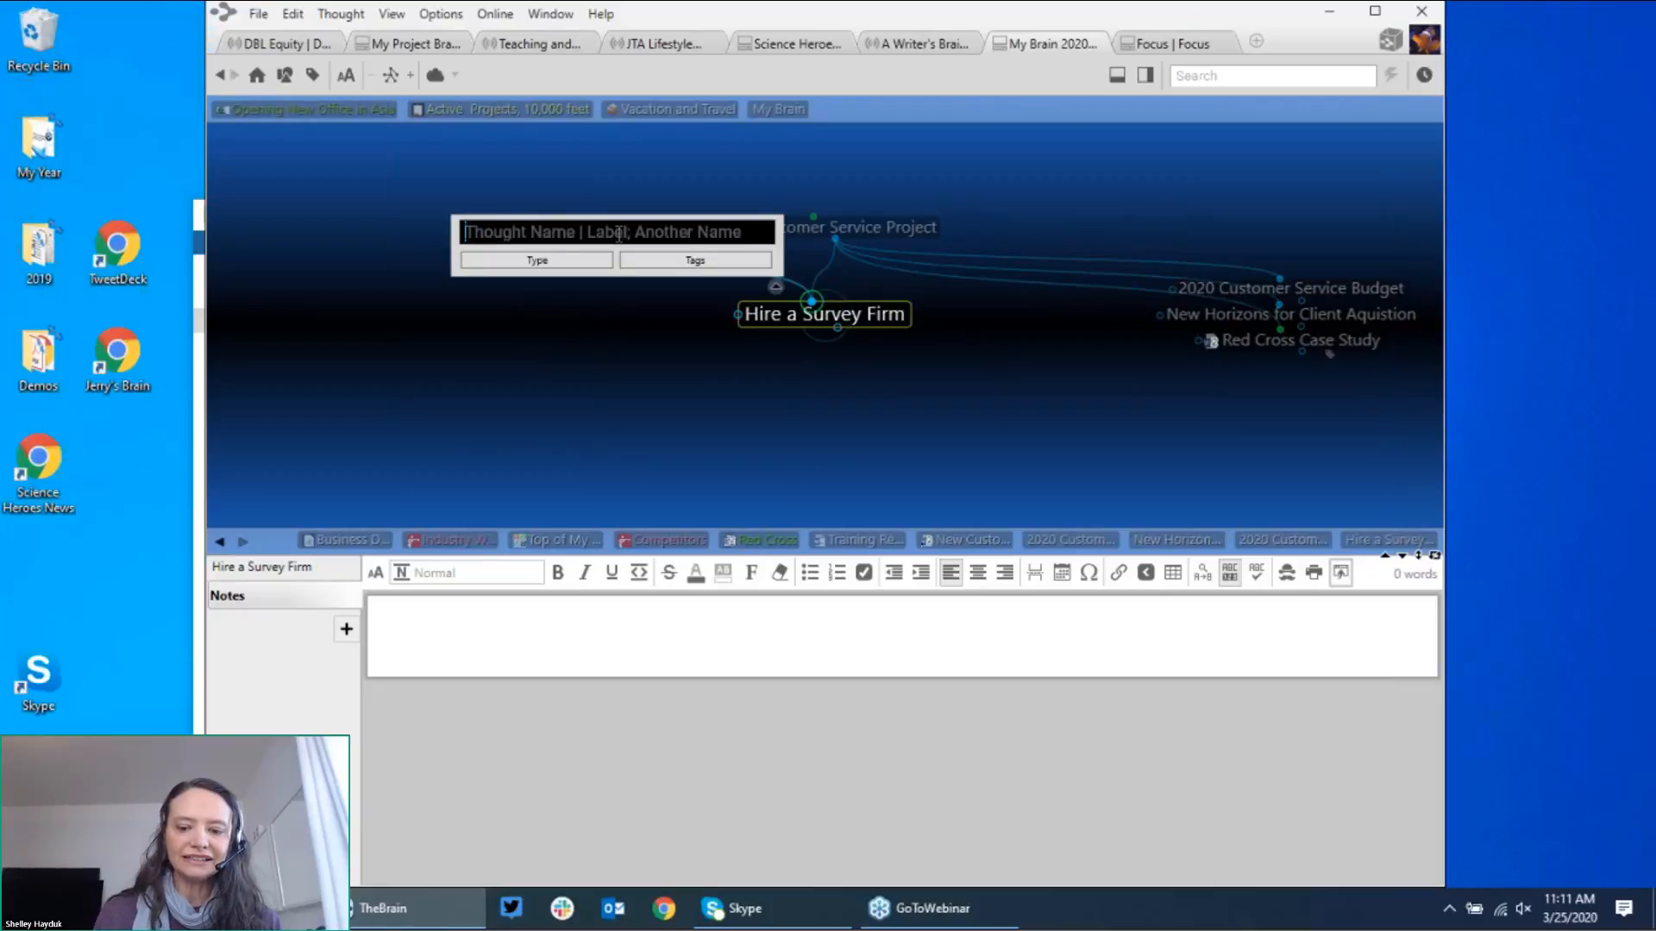
type("IT")
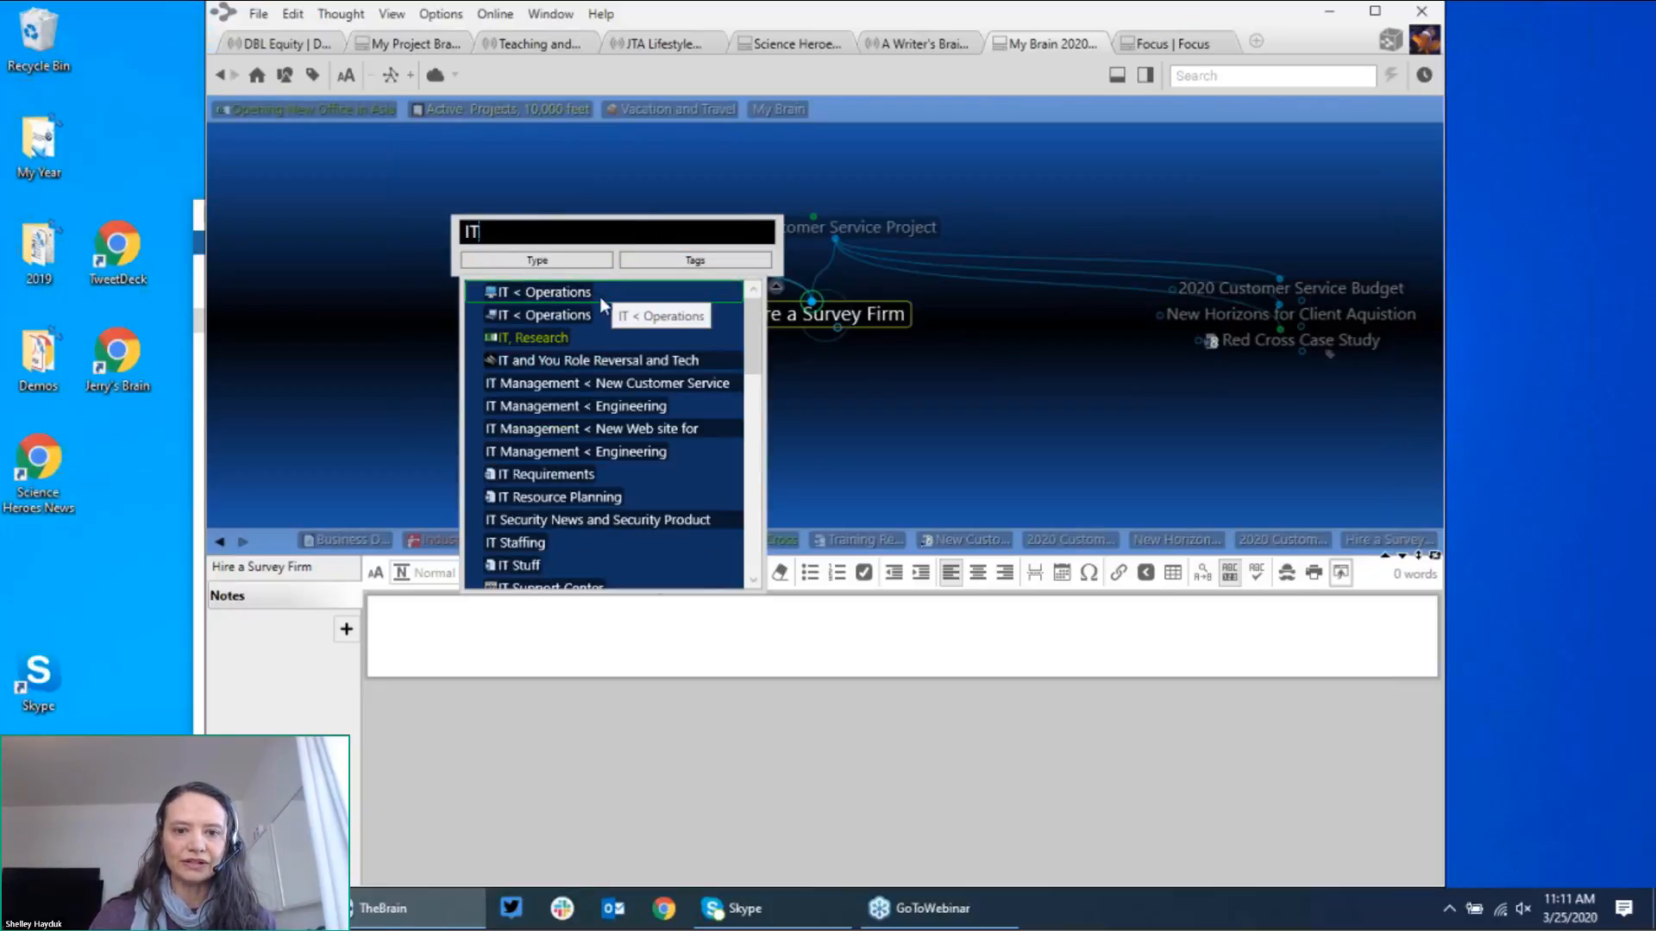
left_click(562, 337)
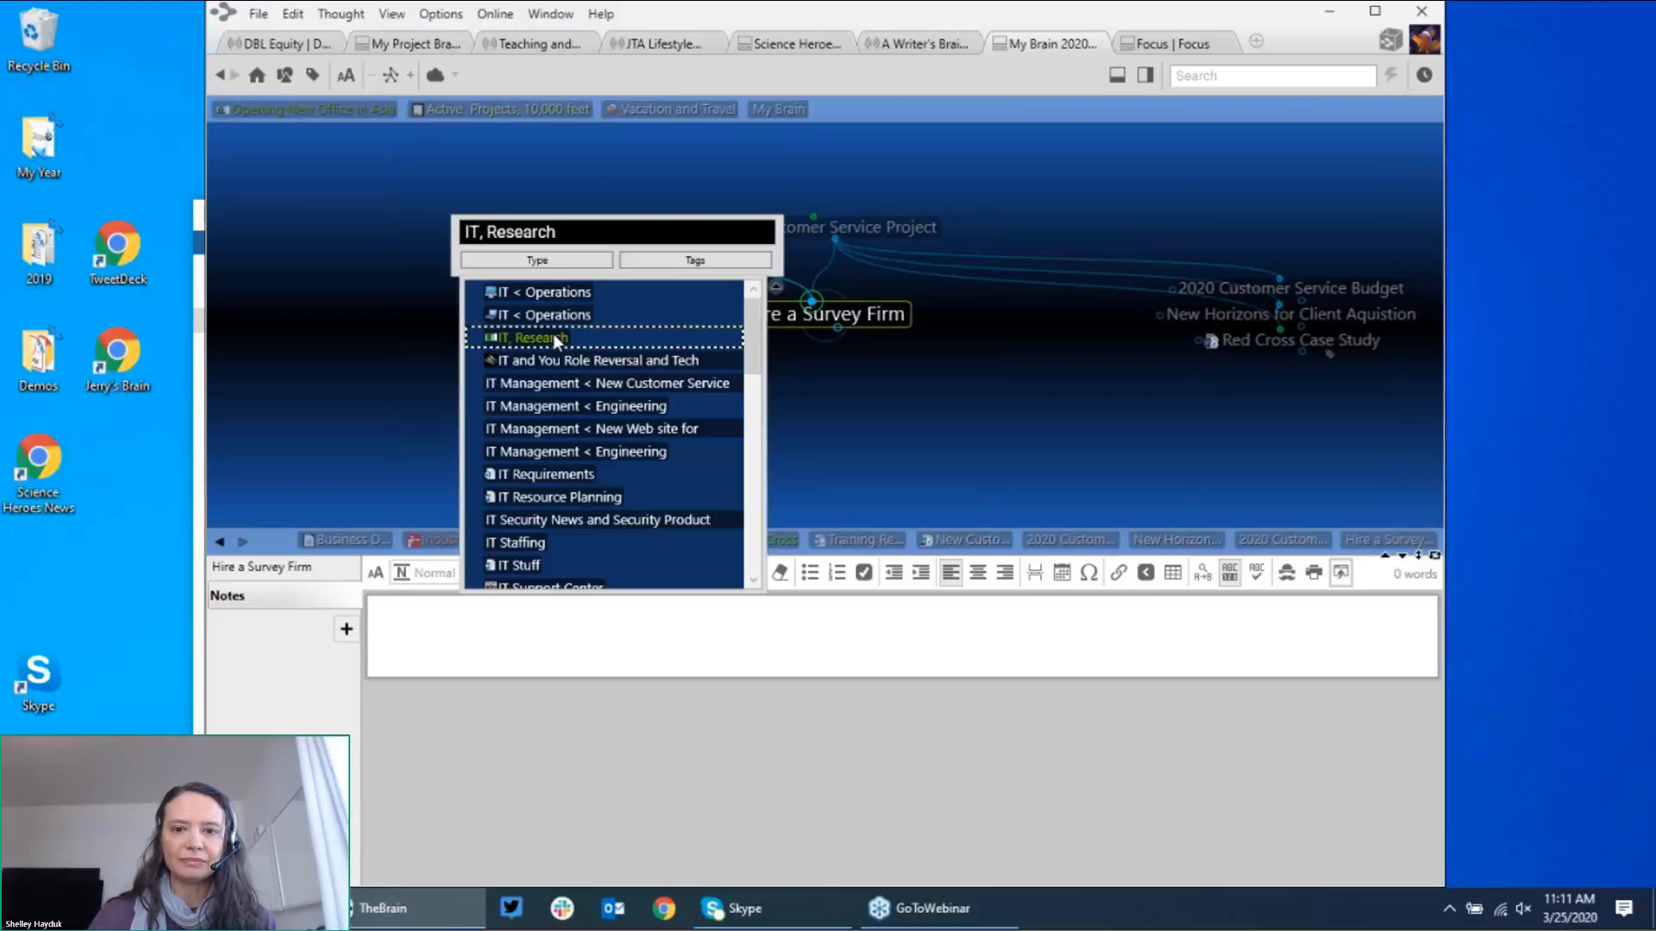
left_click(557, 340)
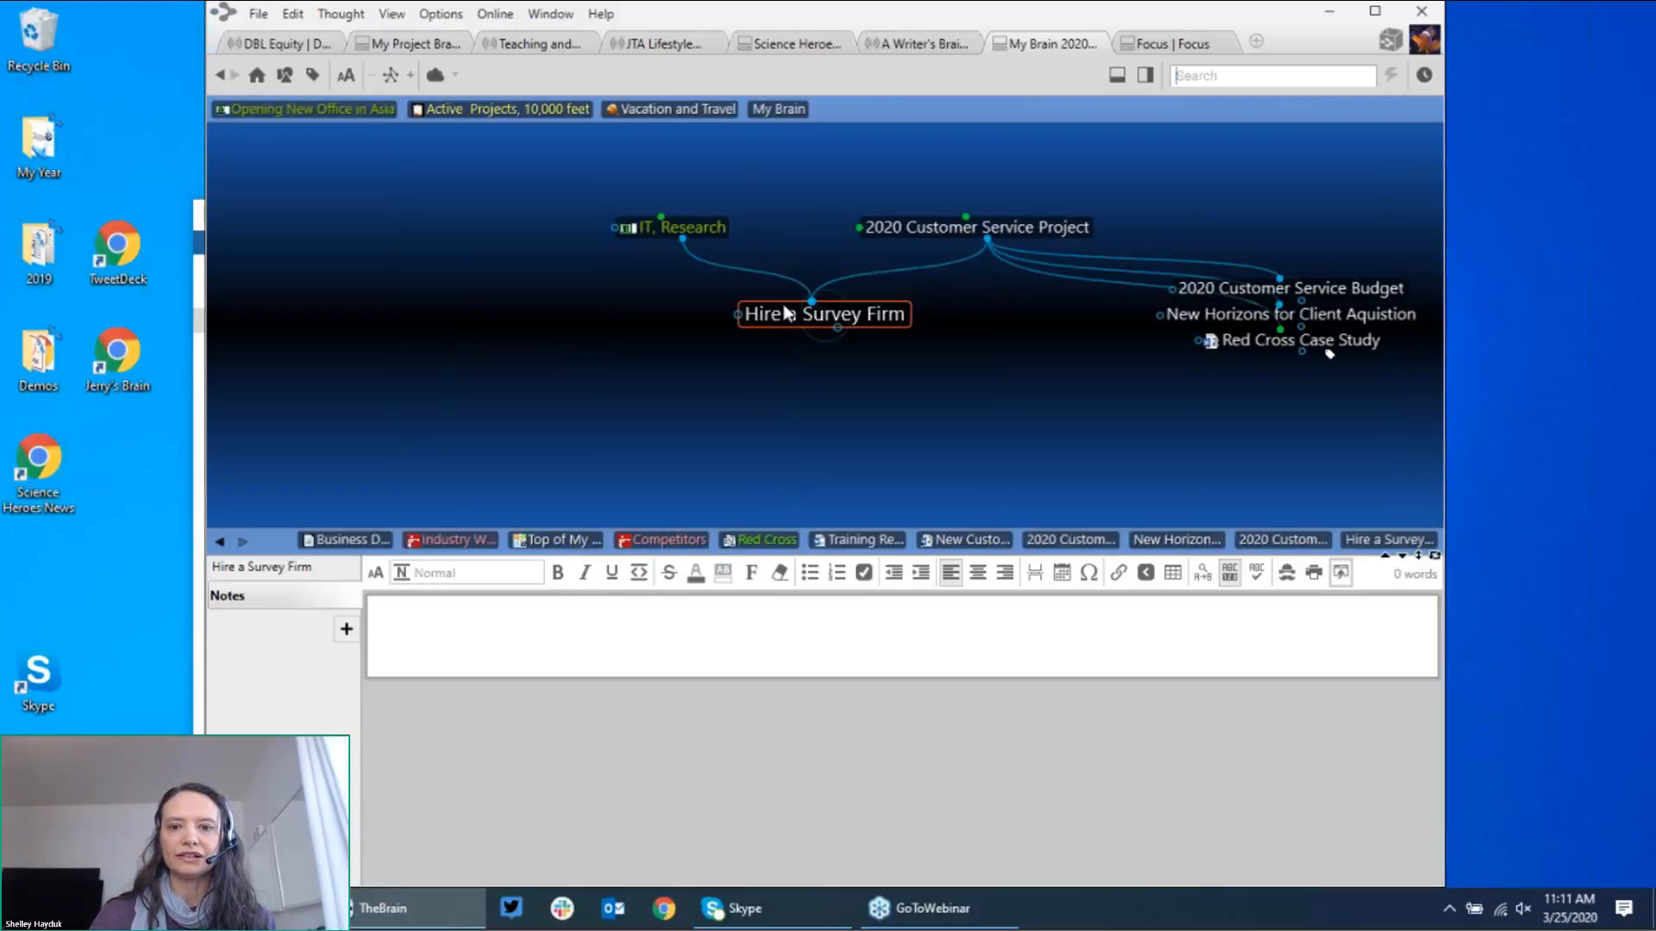
left_click(714, 230)
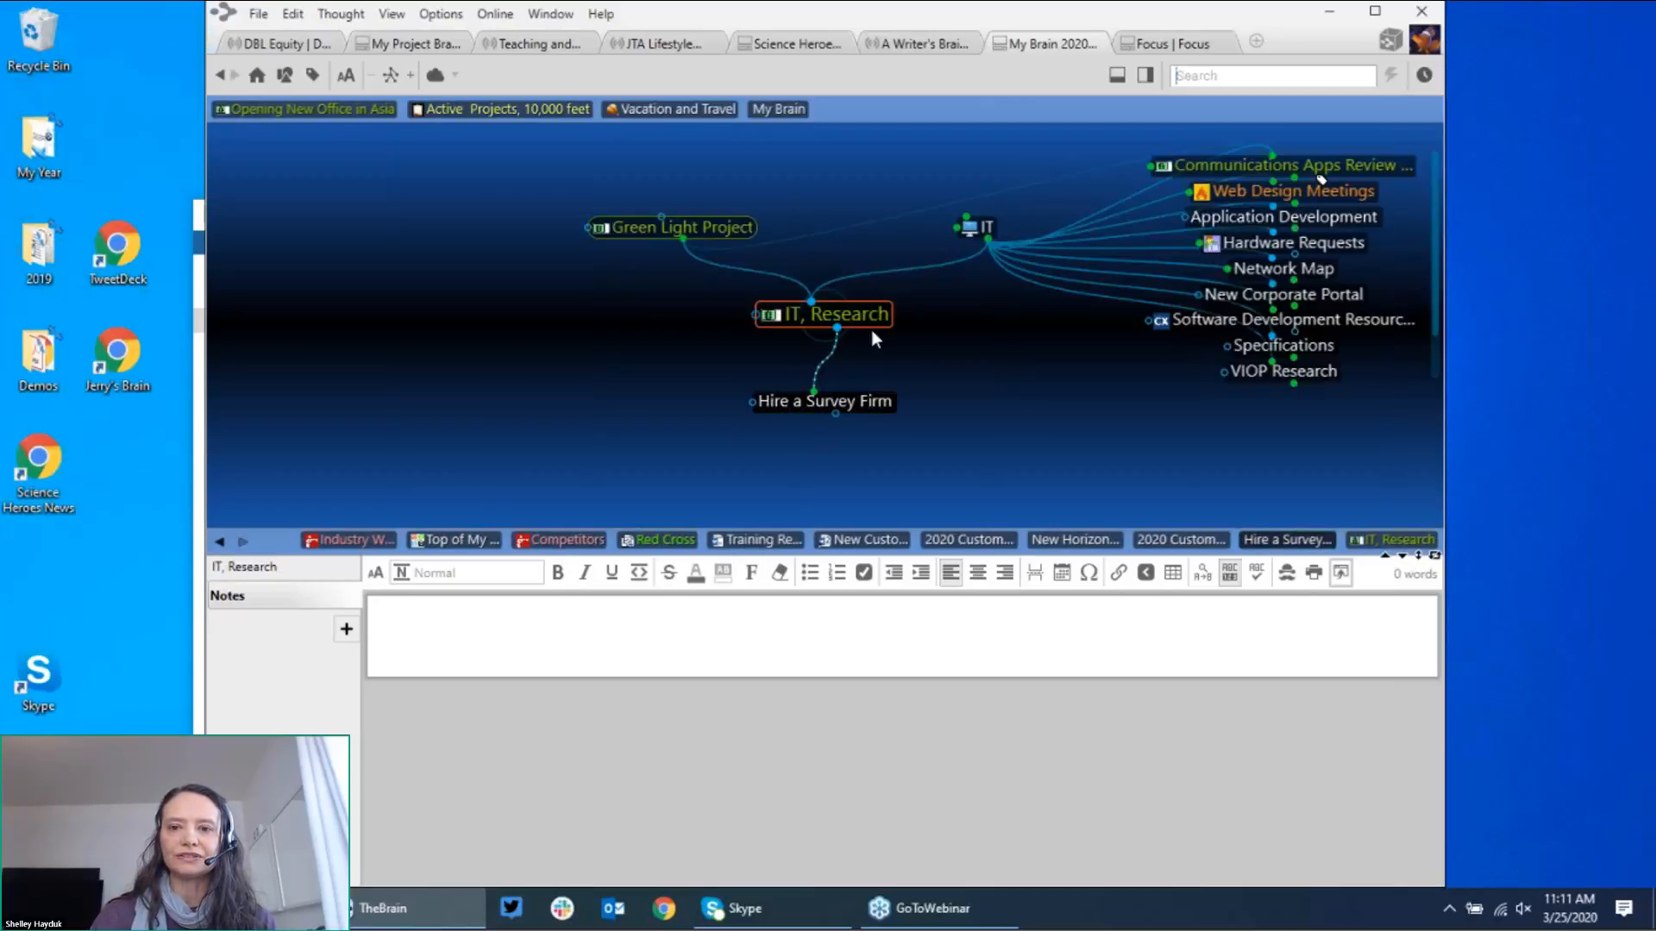
Step: Centre the IT thought and enlarge the map above its eSolutions intranet notes
left_click(982, 229)
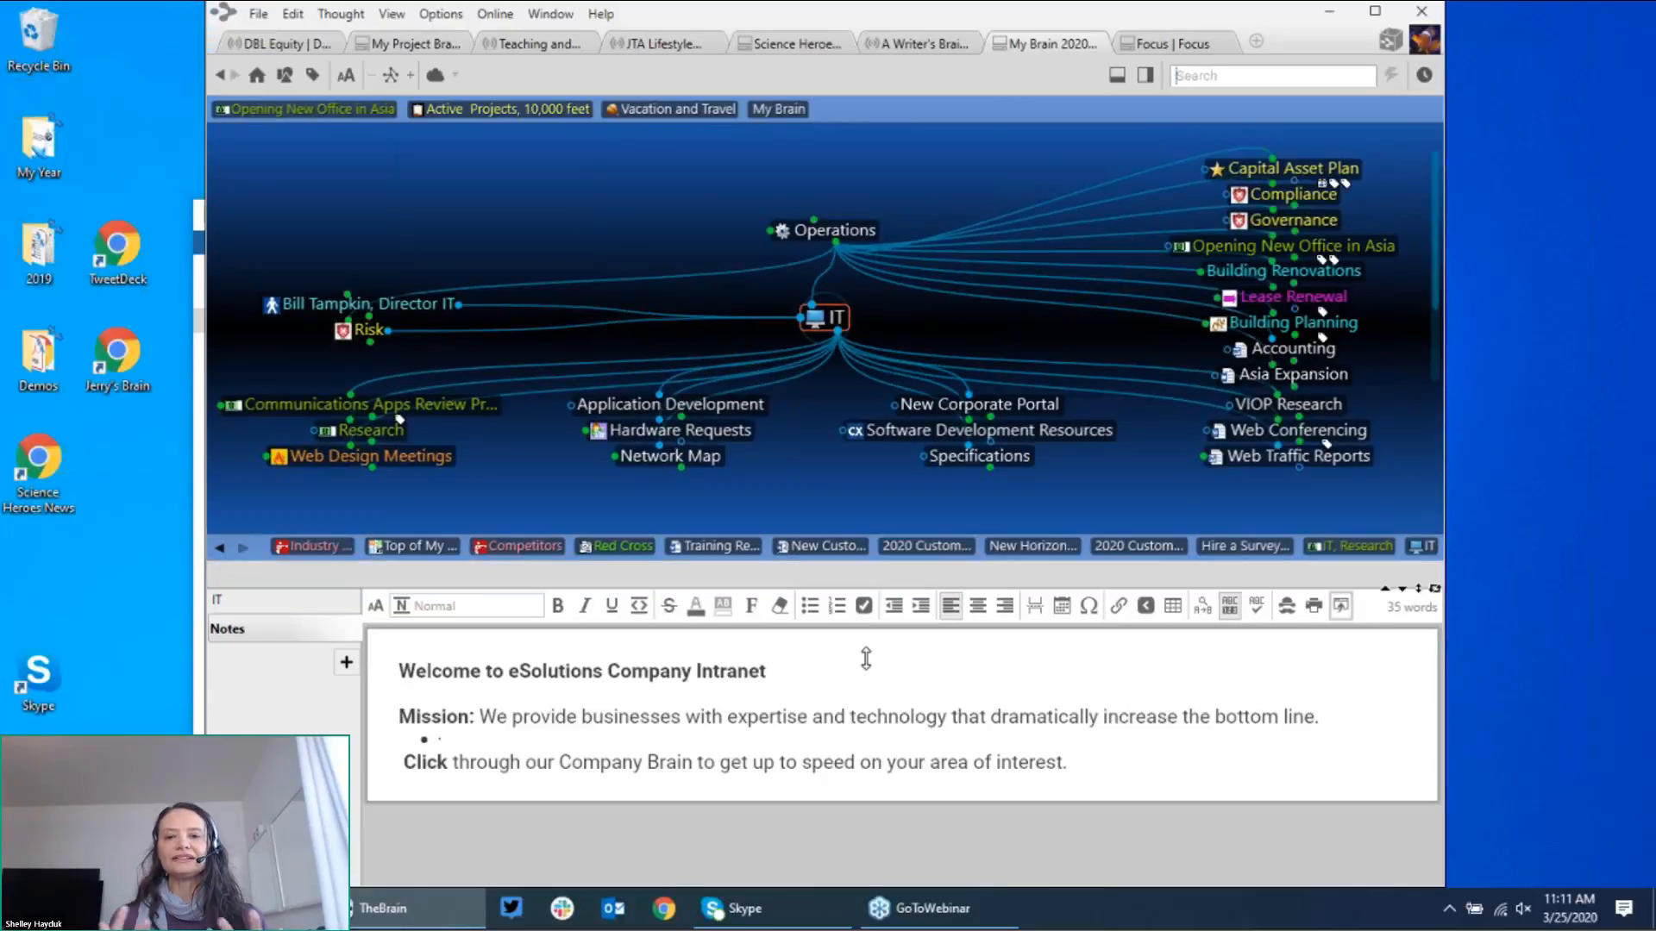
left_click_drag(905, 545, 866, 661)
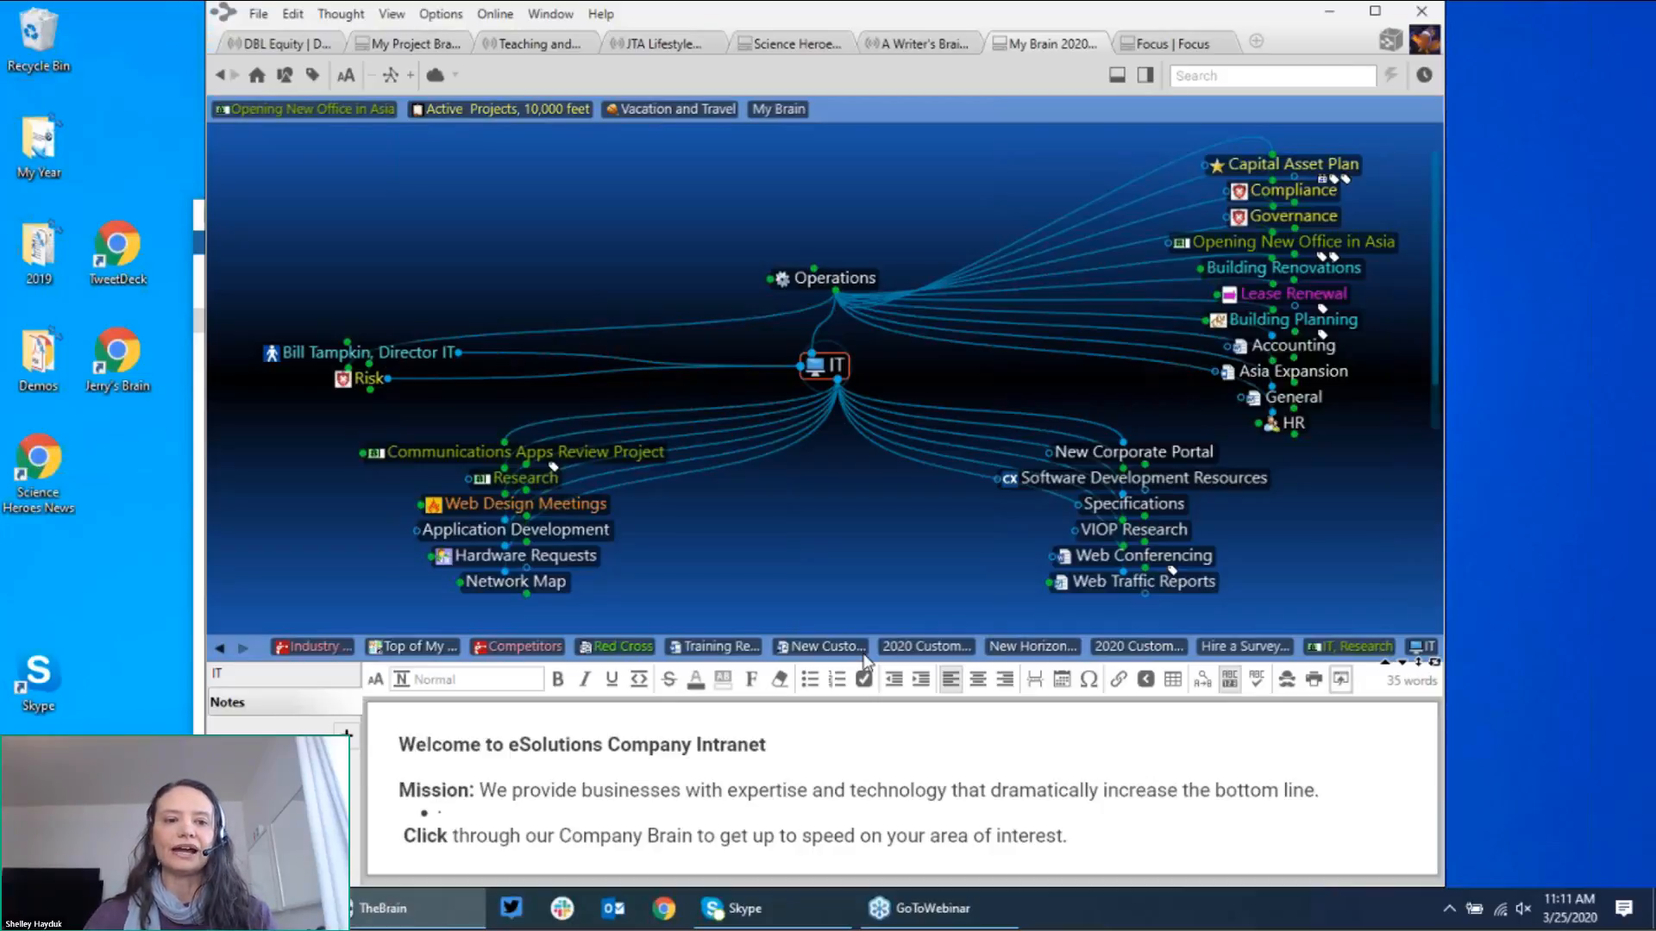
Step: Launch the Science Heroes News shortcut in Chrome and scroll through scienceheroes.com's lives-saved rankings
double_click(28, 498)
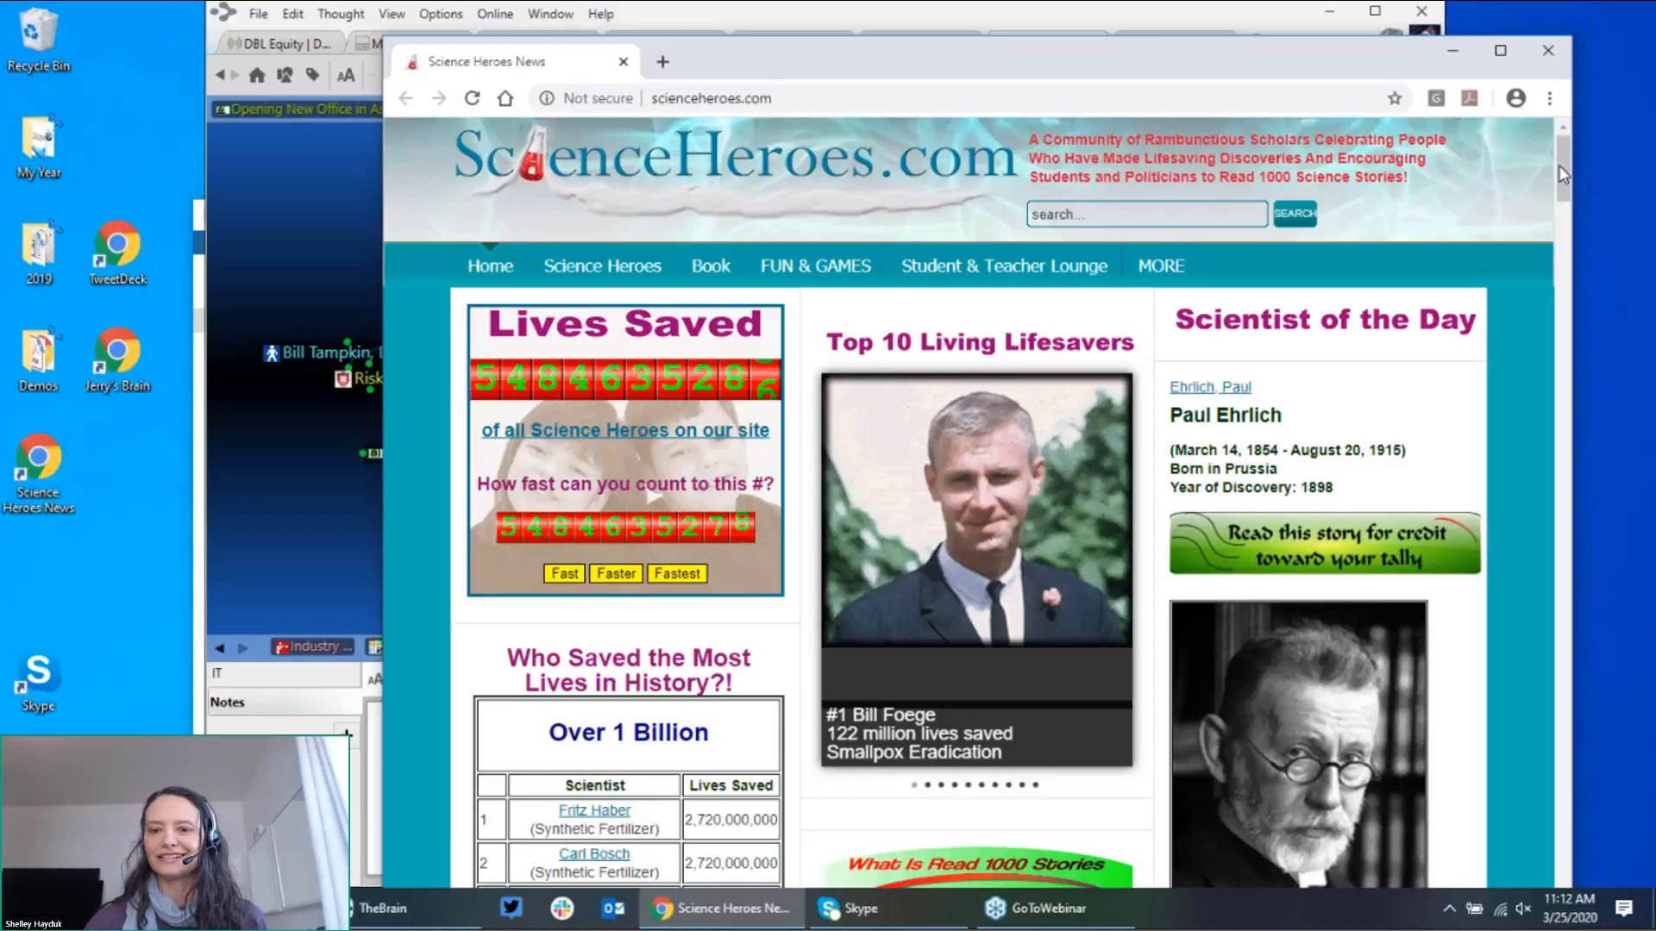
mouse_move(1562, 172)
left_mouse_down()
mouse_move(1564, 259)
mouse_move(1555, 198)
left_mouse_up()
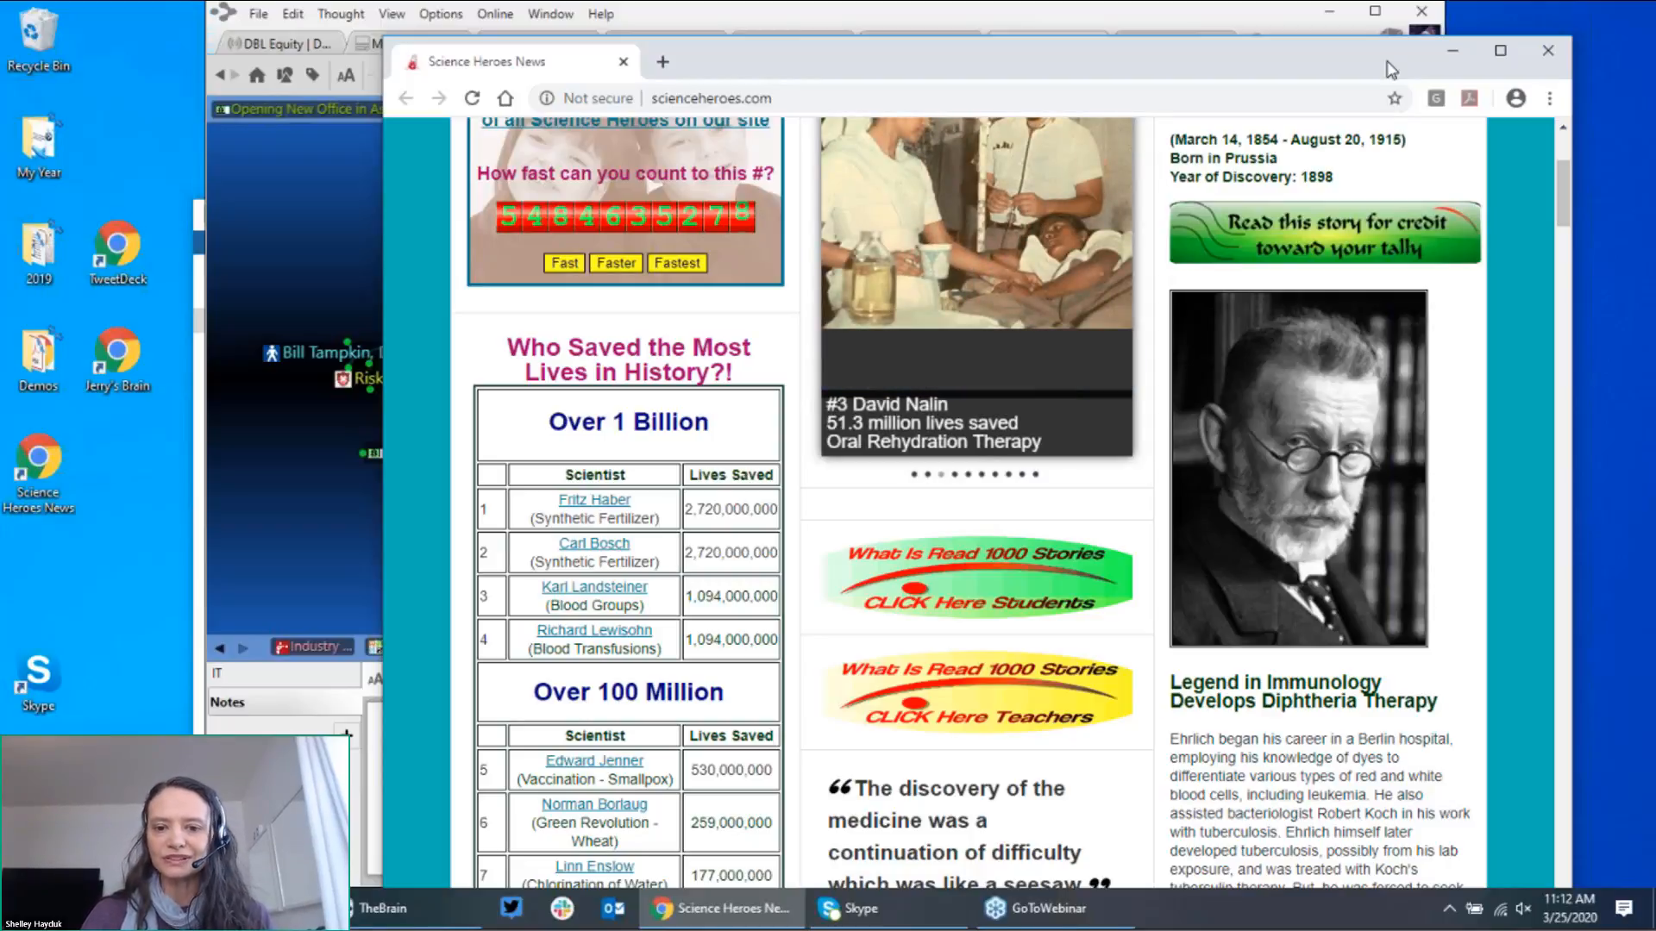
left_click_drag(1386, 74, 1369, 186)
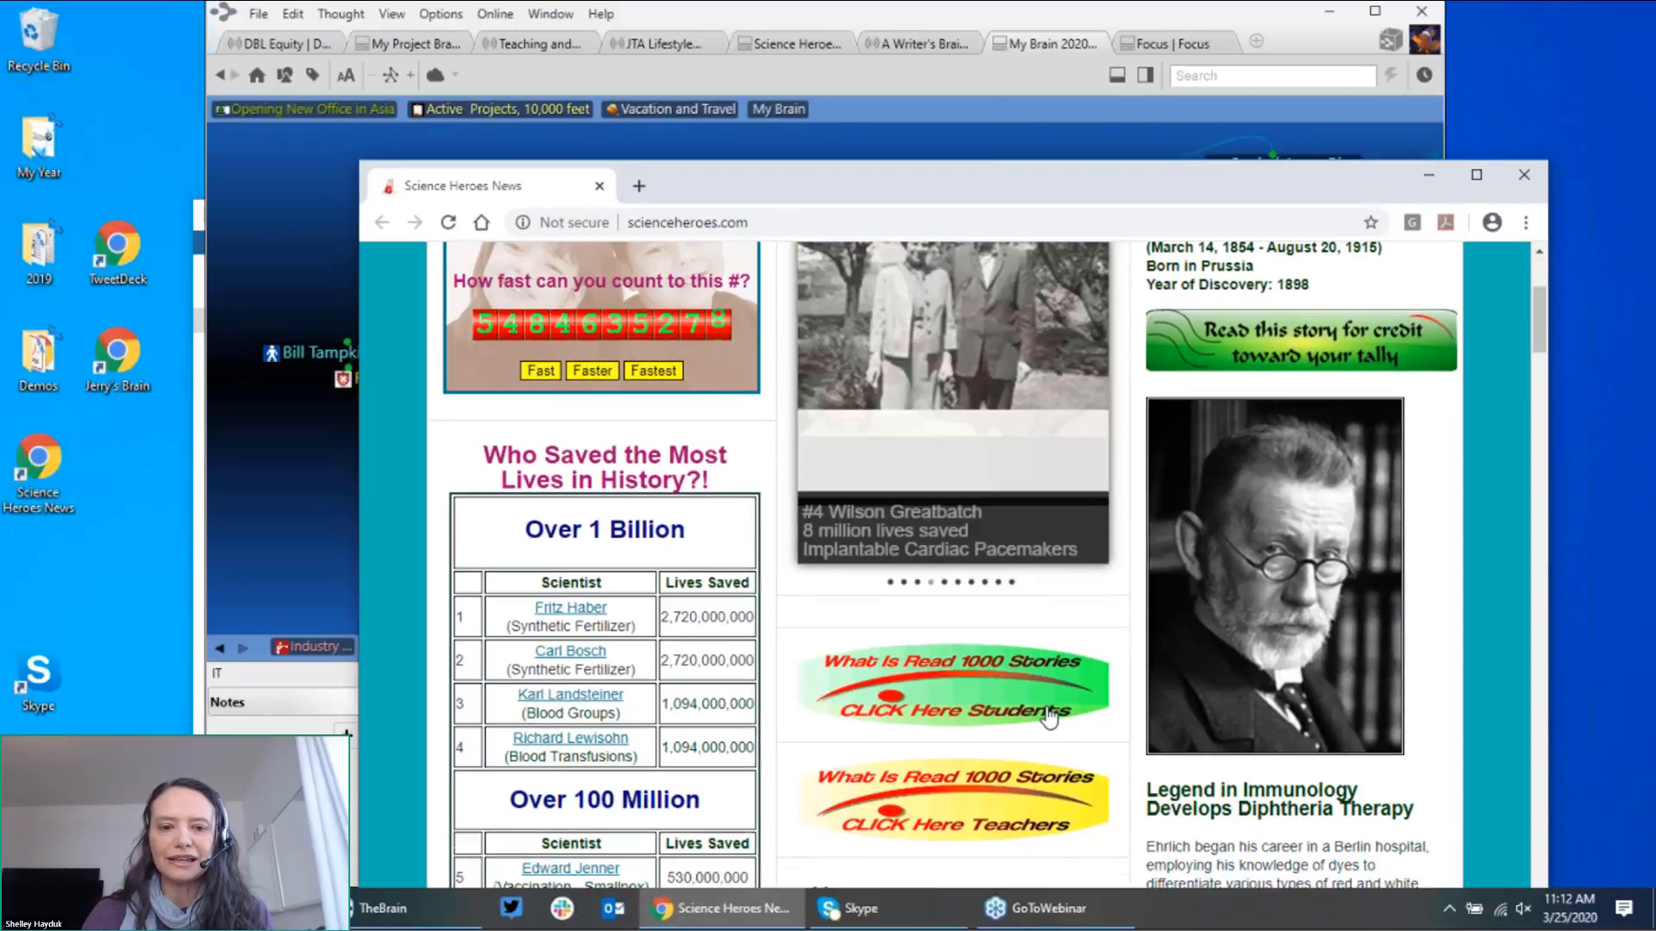
scroll(1047, 715, "down", 10)
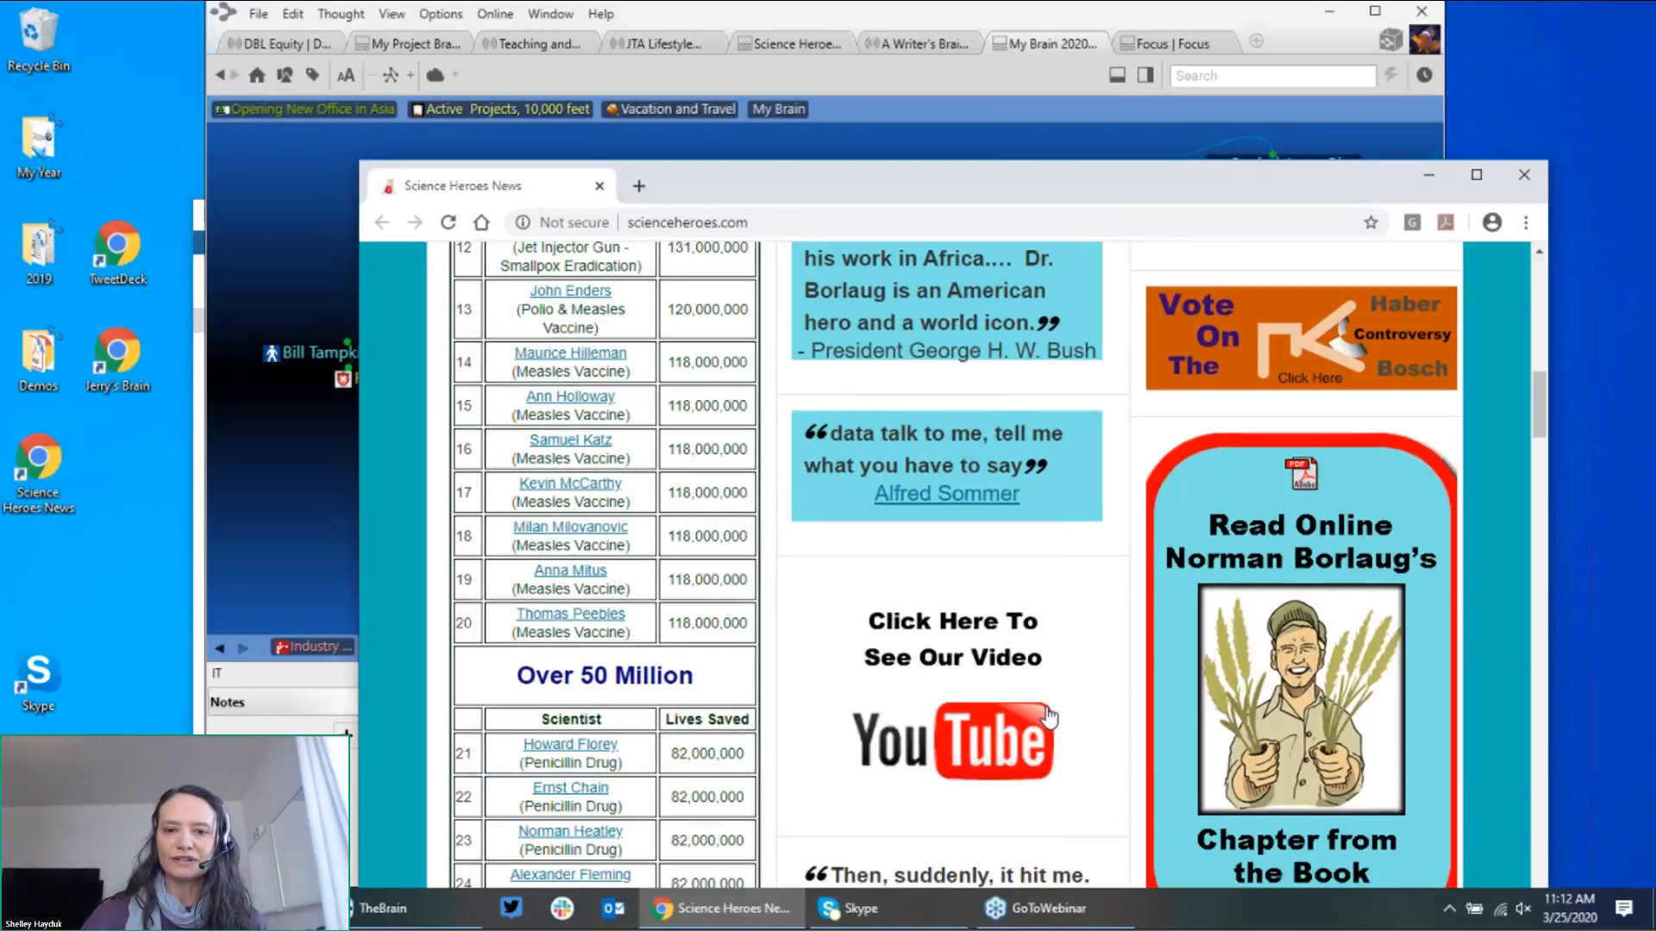
scroll(1048, 715, "down", 6)
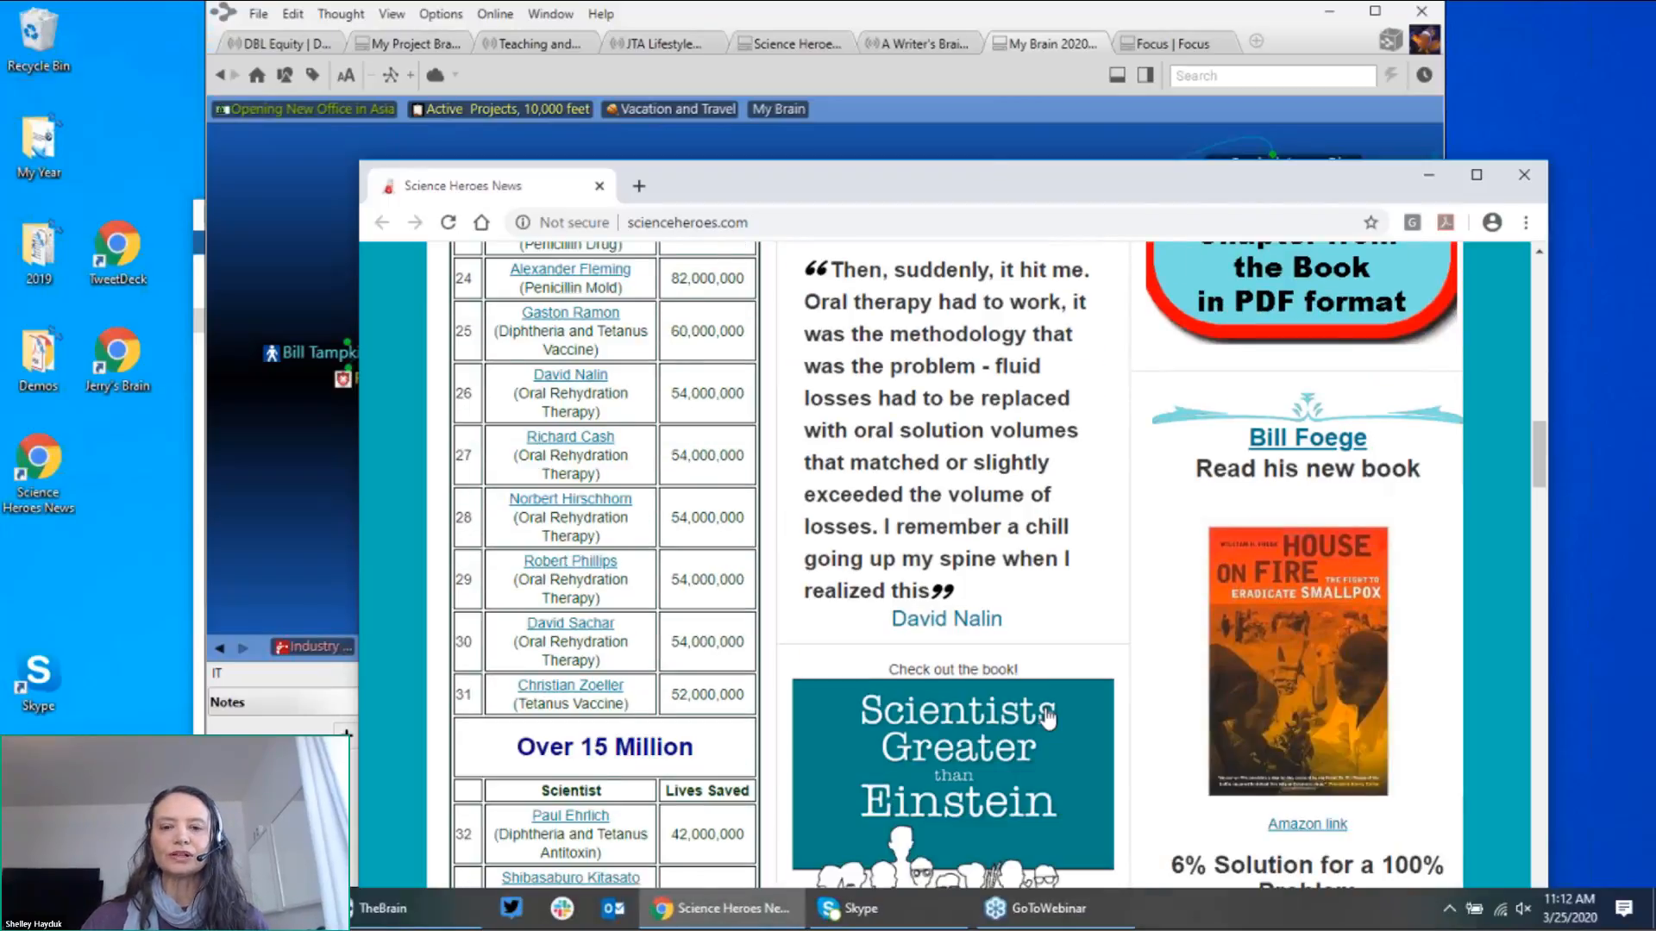
scroll(1047, 716, "up", 15)
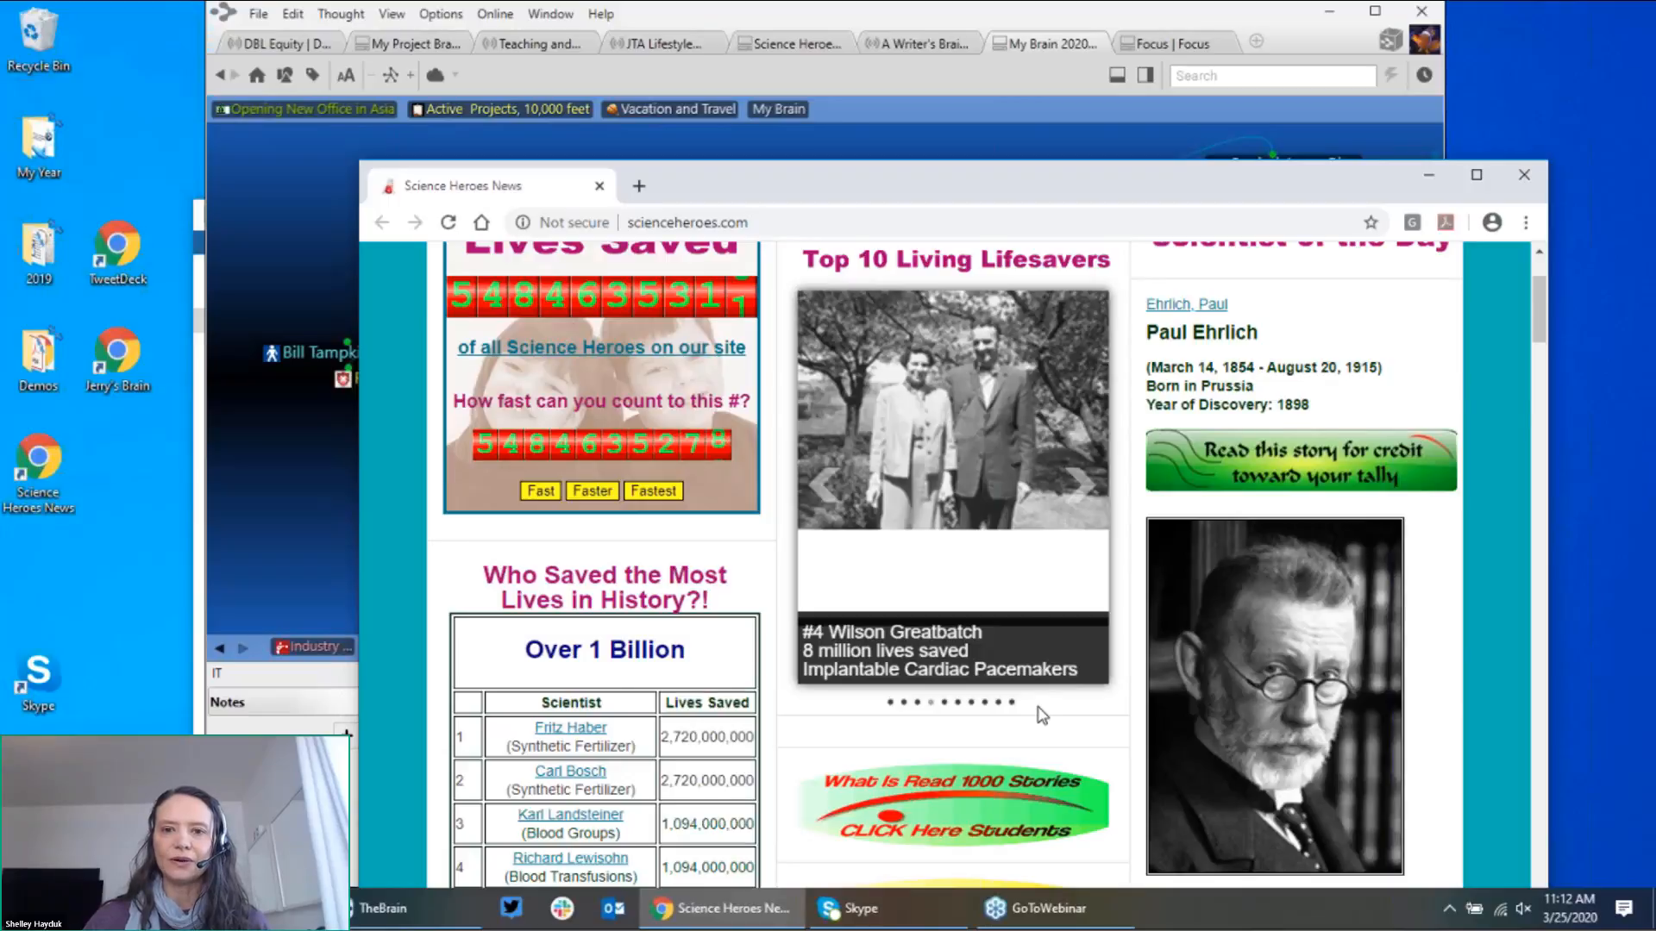
scroll(1040, 714, "up", 3)
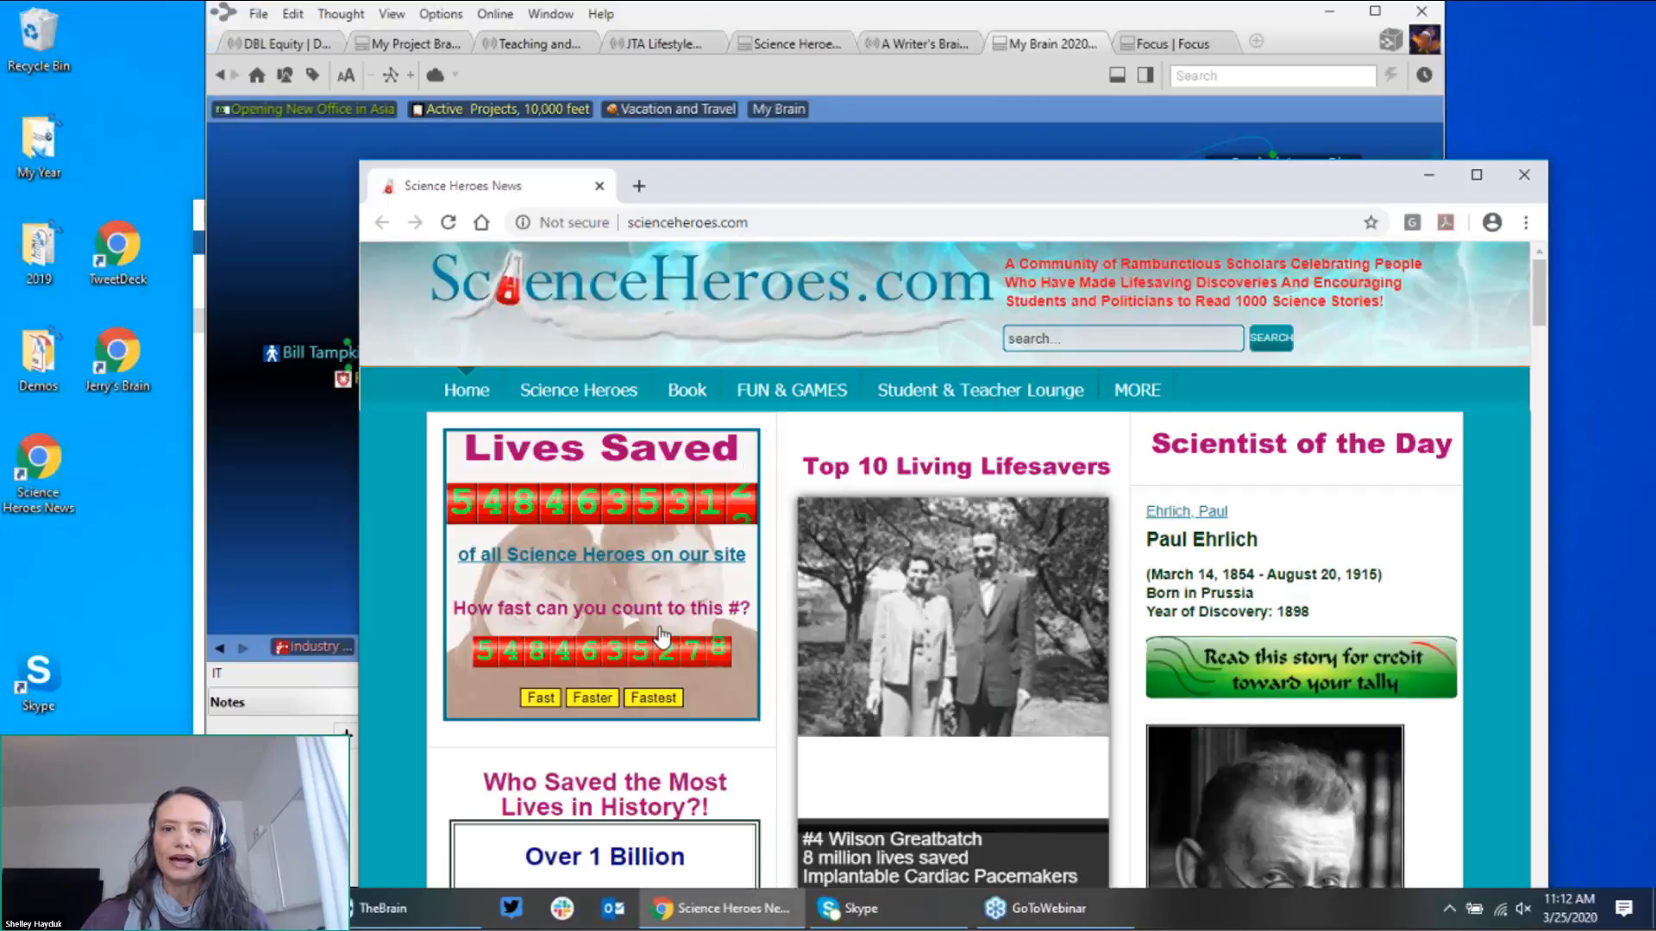
Step: In the Science Heroes brain, go through Medical Techniques and Sterile Surgical Procedures to Lister, Joseph
left_click(799, 52)
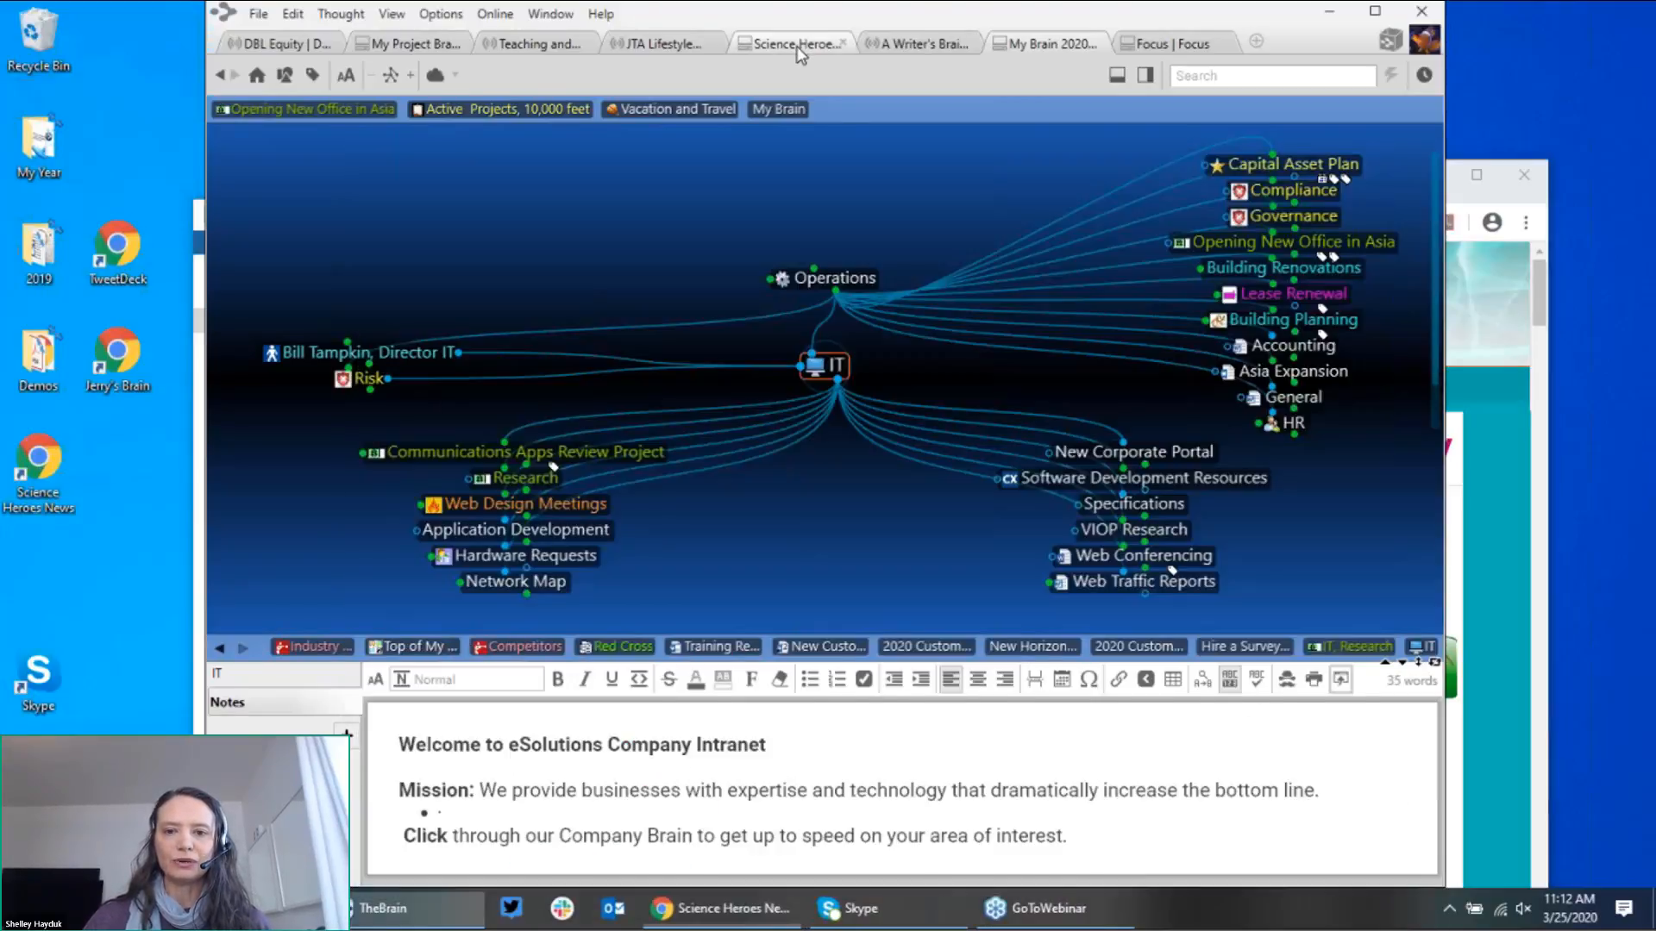
left_click(795, 45)
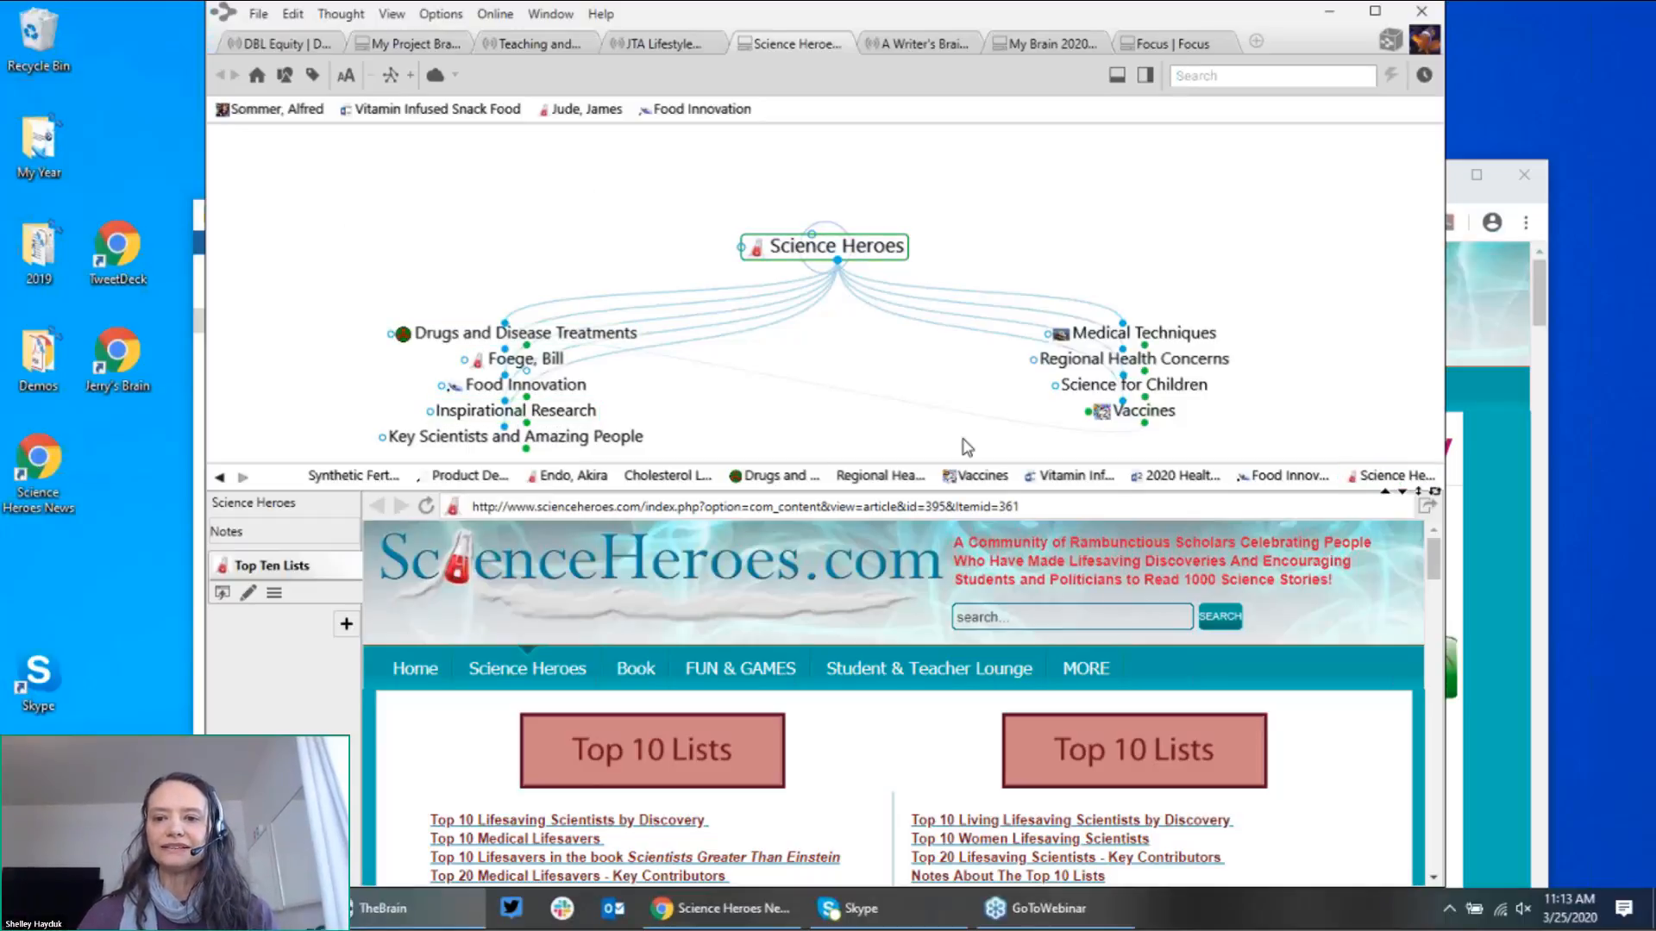
left_click(1113, 336)
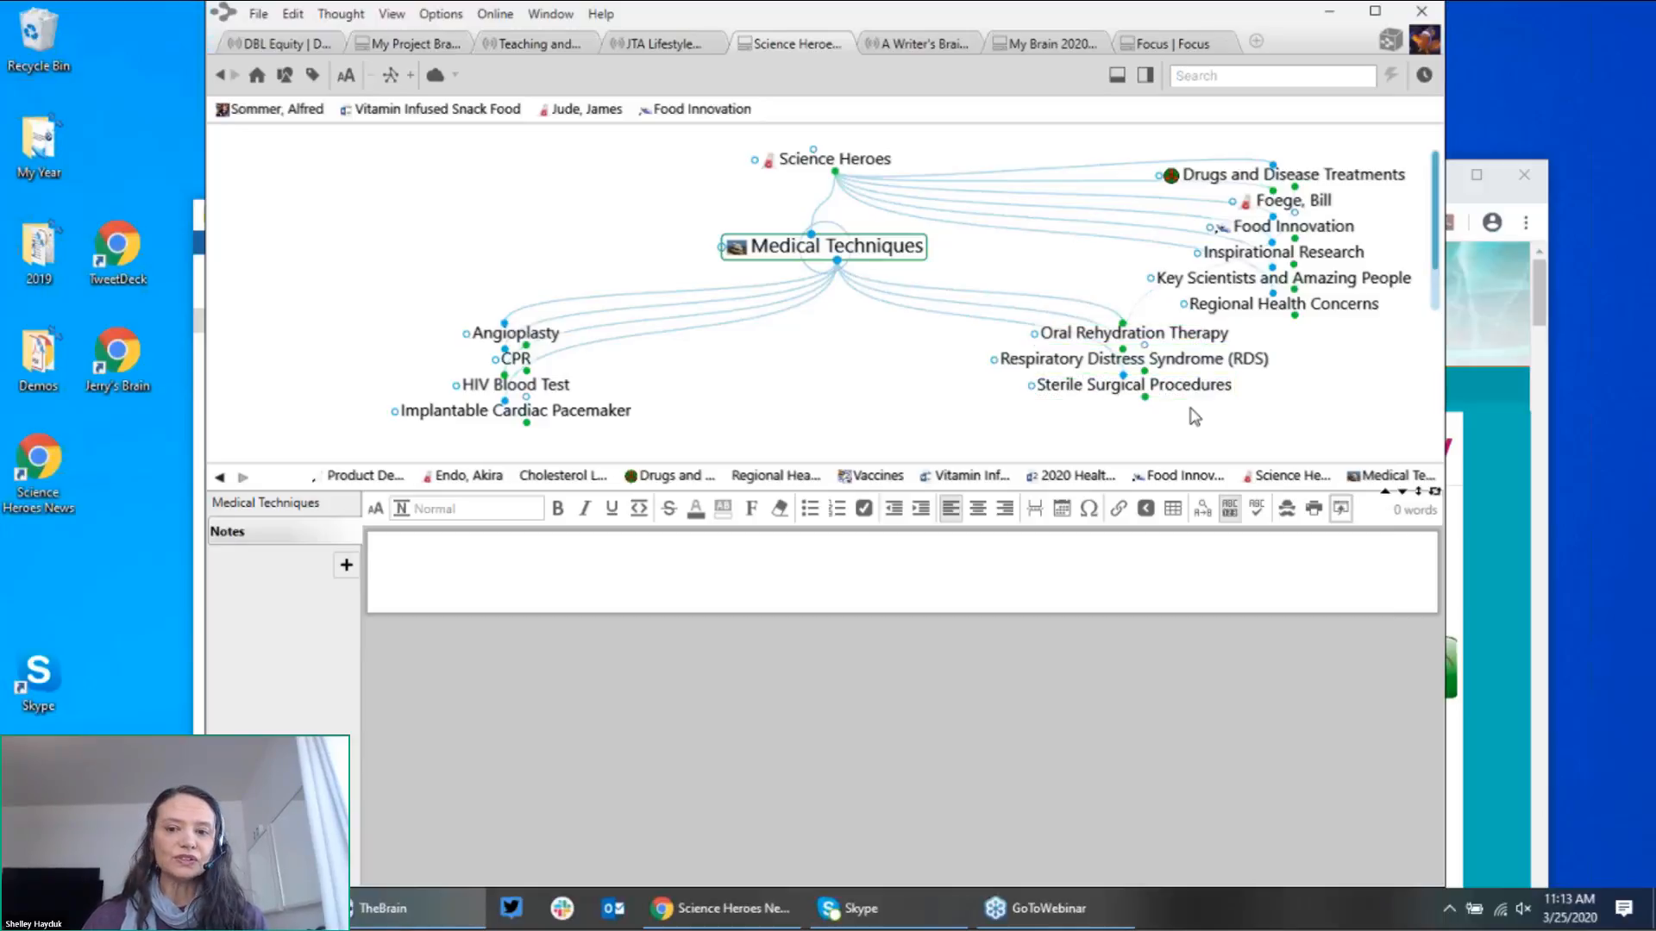
left_click(1129, 385)
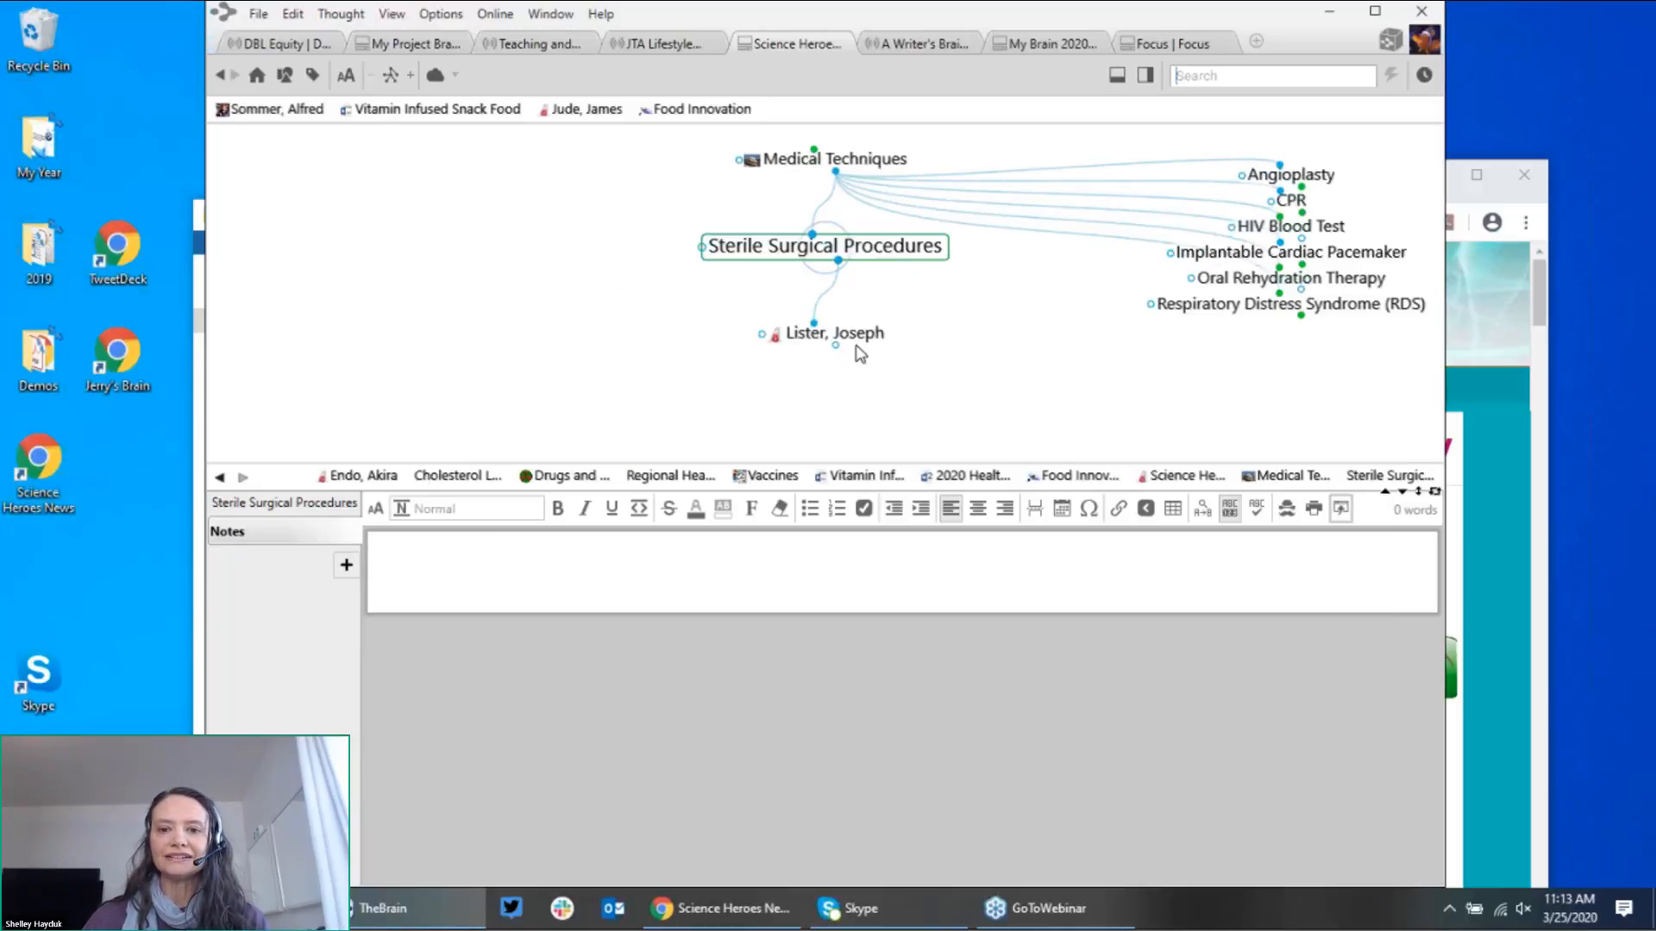
left_click(857, 336)
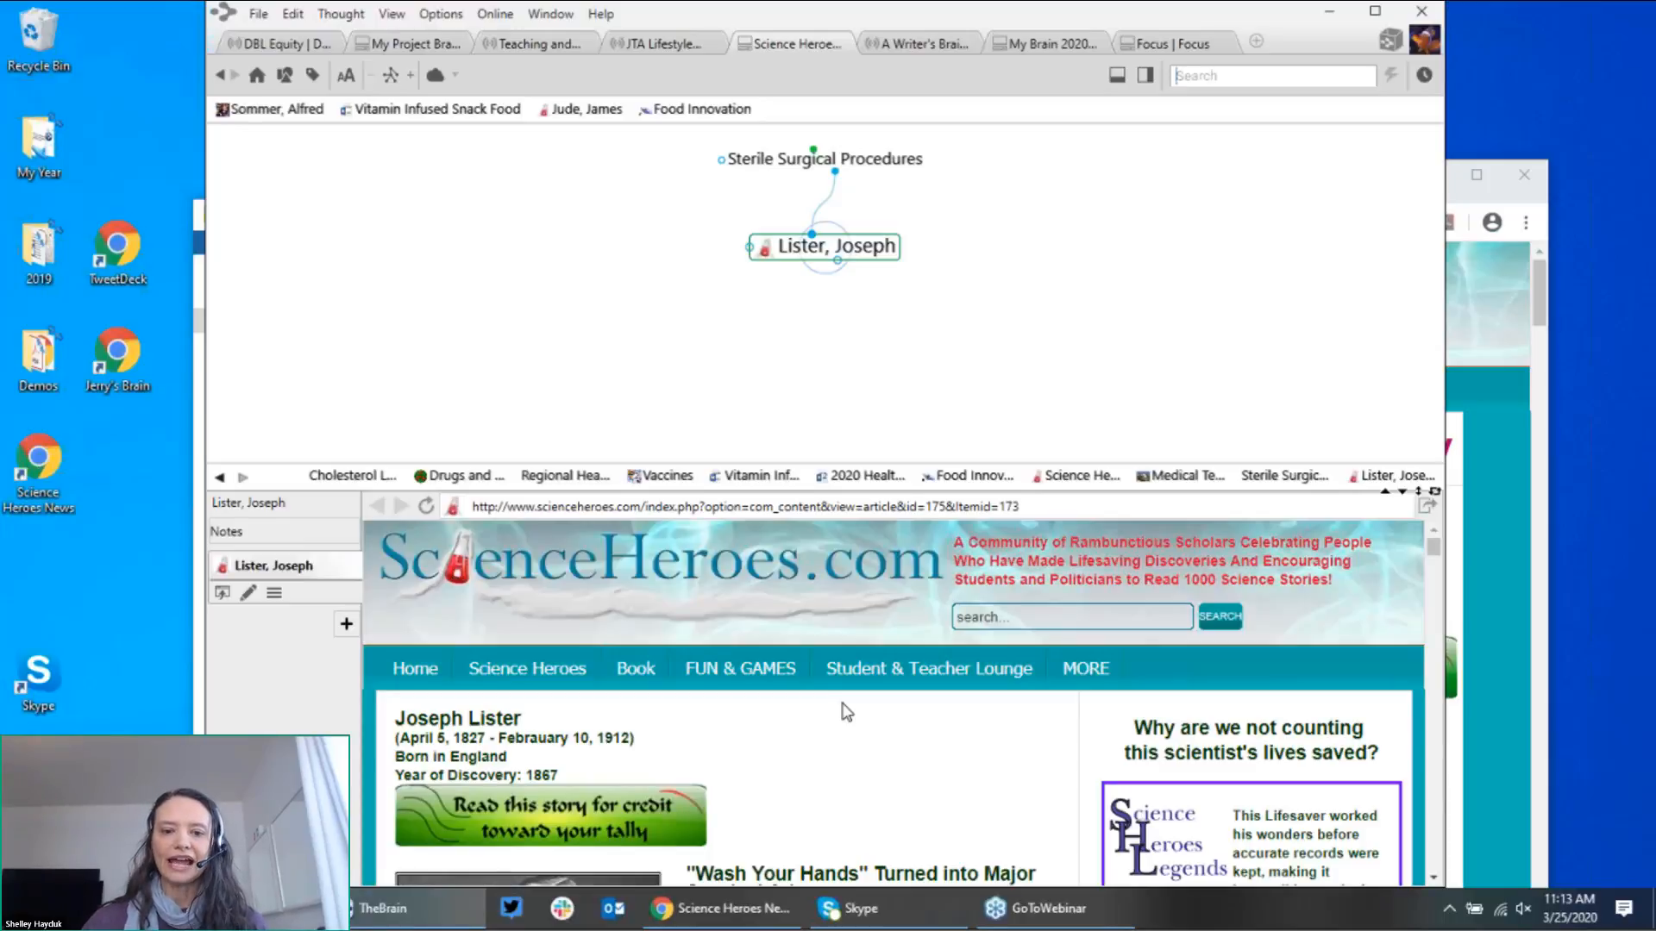
Step: Scroll through Lister's ScienceHeroes.com biography, including 'Wash Your Hands', then return to Sterile Surgical Procedures
scroll(846, 711, "down", 1)
scroll(846, 712, "down", 4)
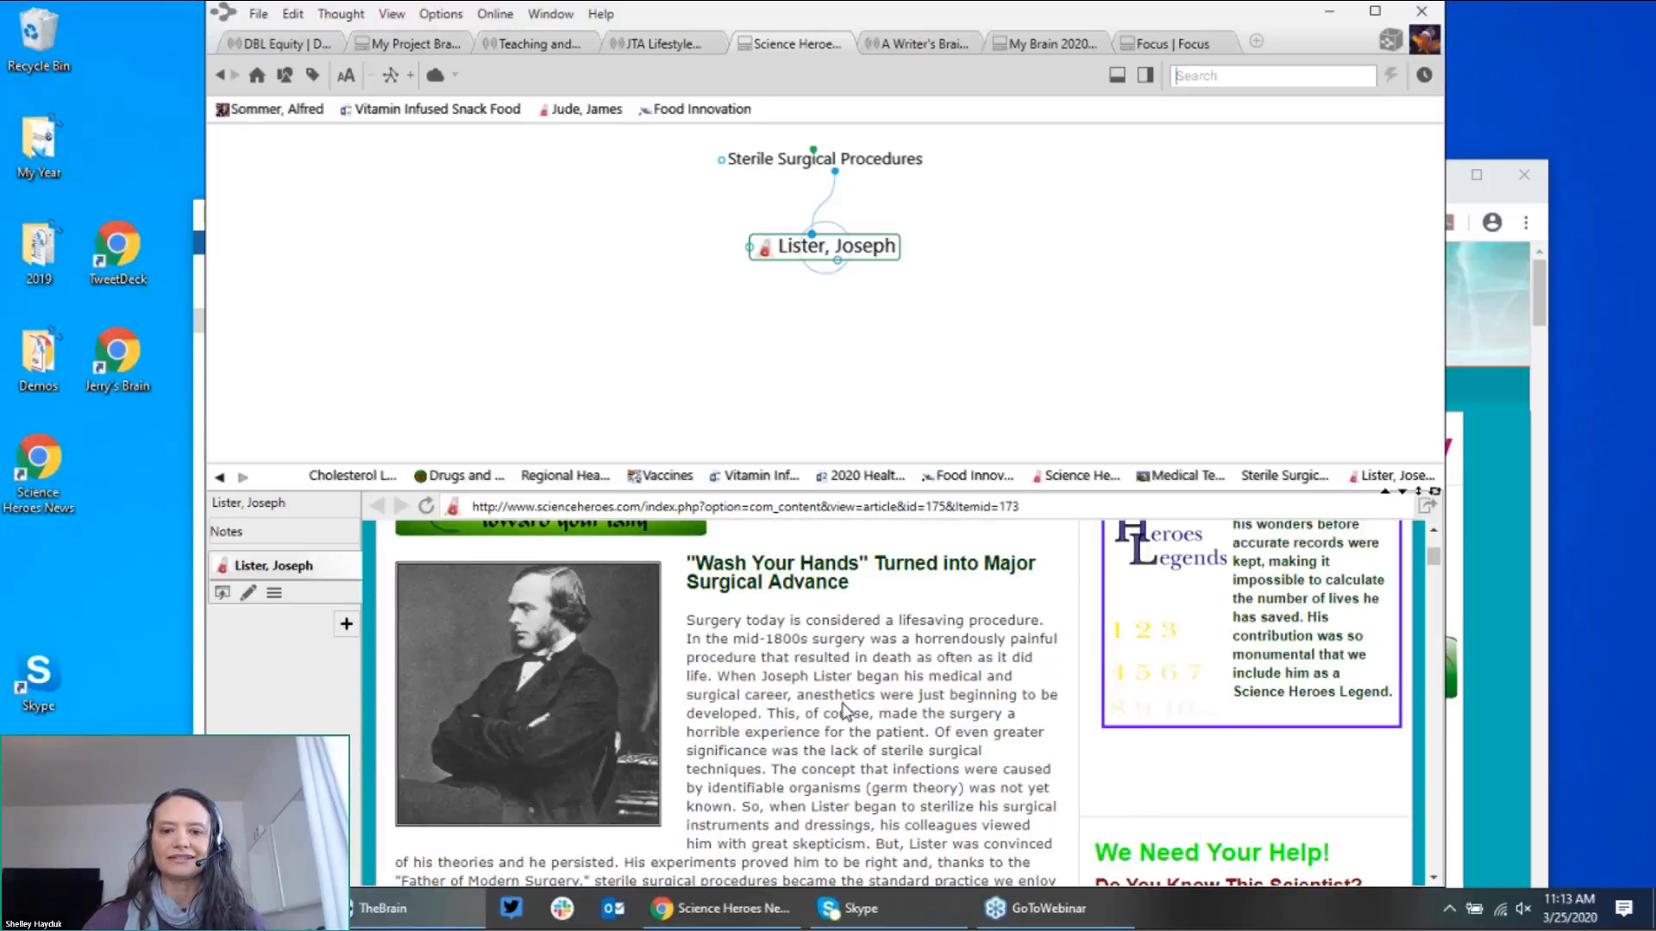
scroll(846, 712, "up", 5)
scroll(846, 711, "down", 2)
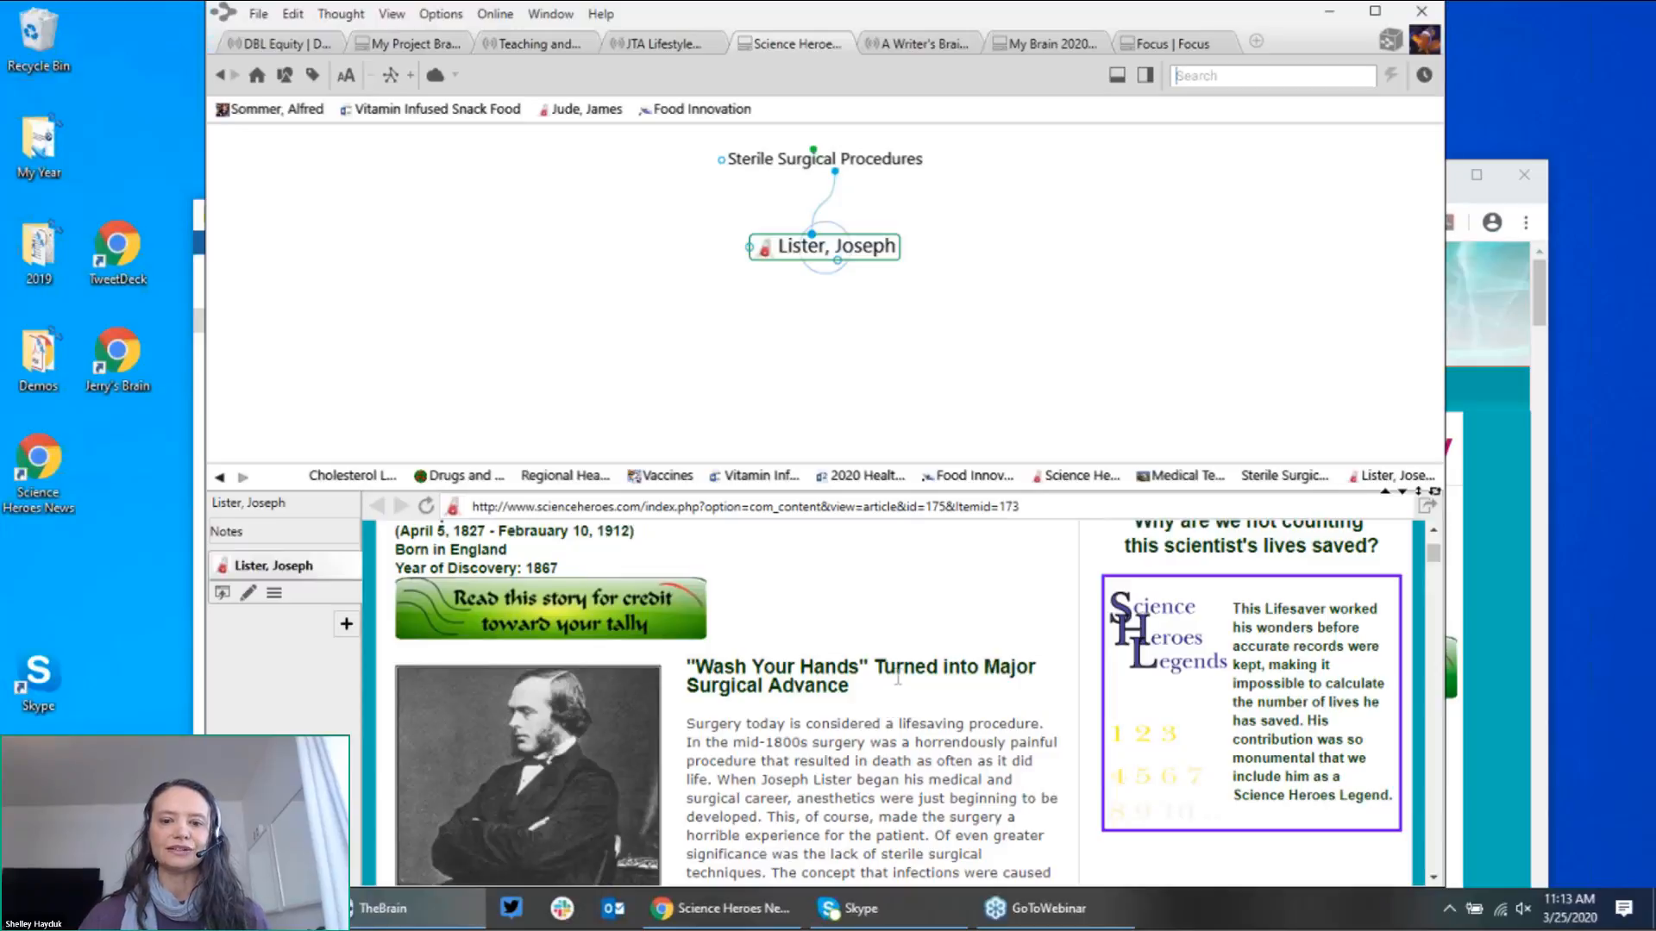
scroll(910, 717, "up", 2)
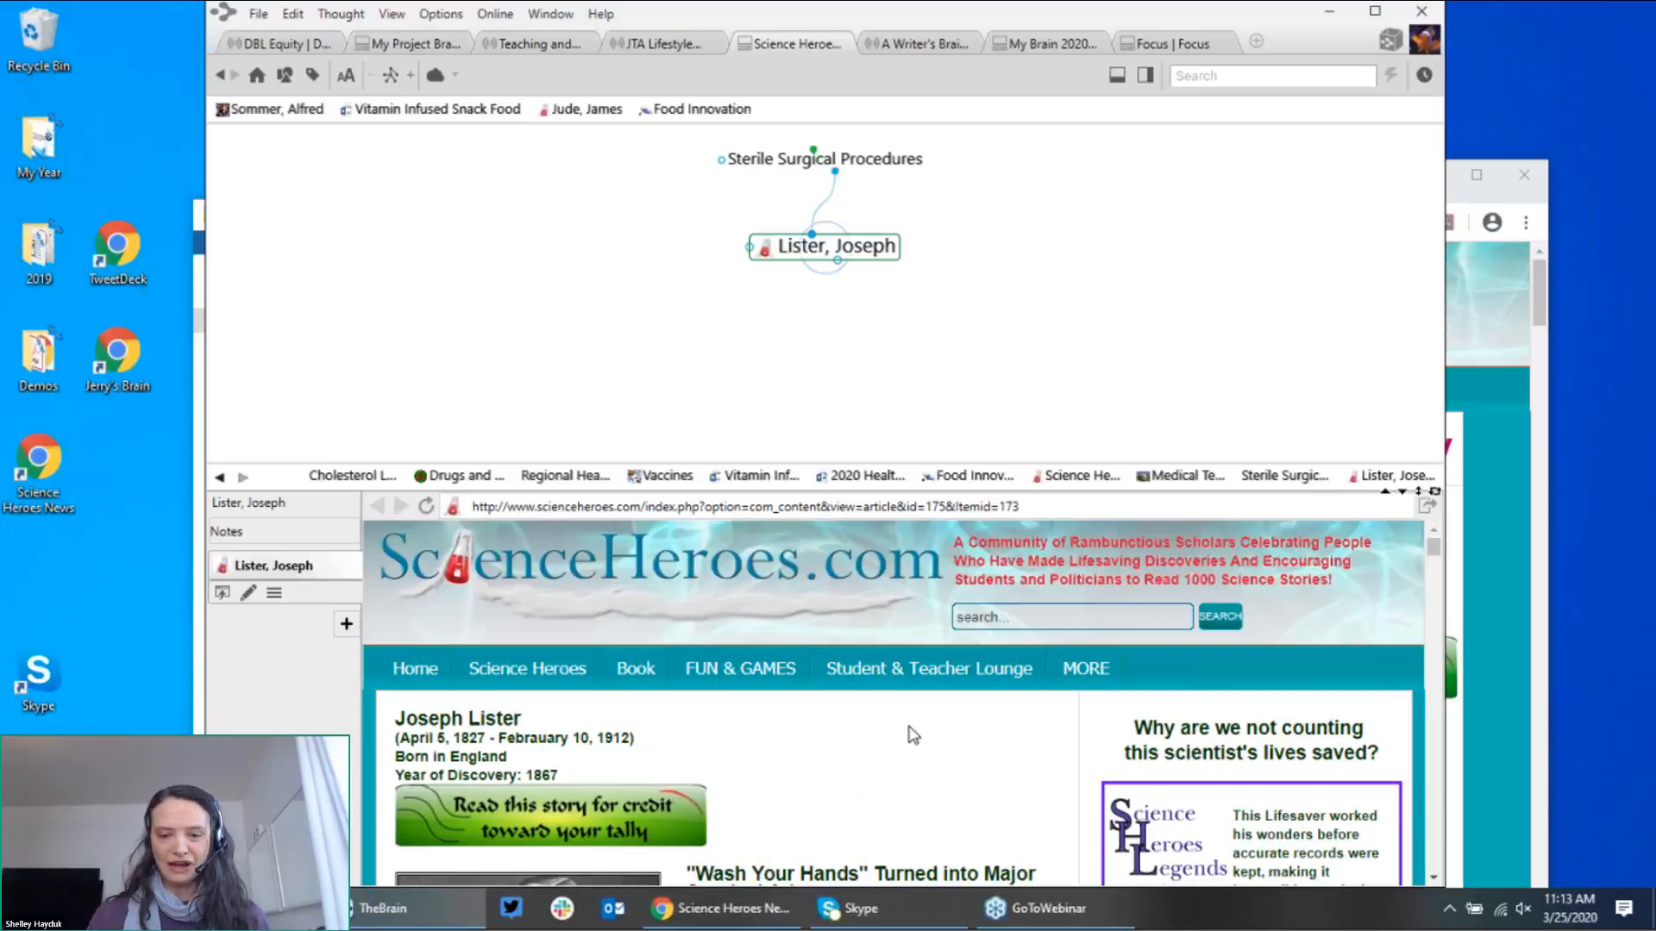
scroll(912, 735, "down", 1)
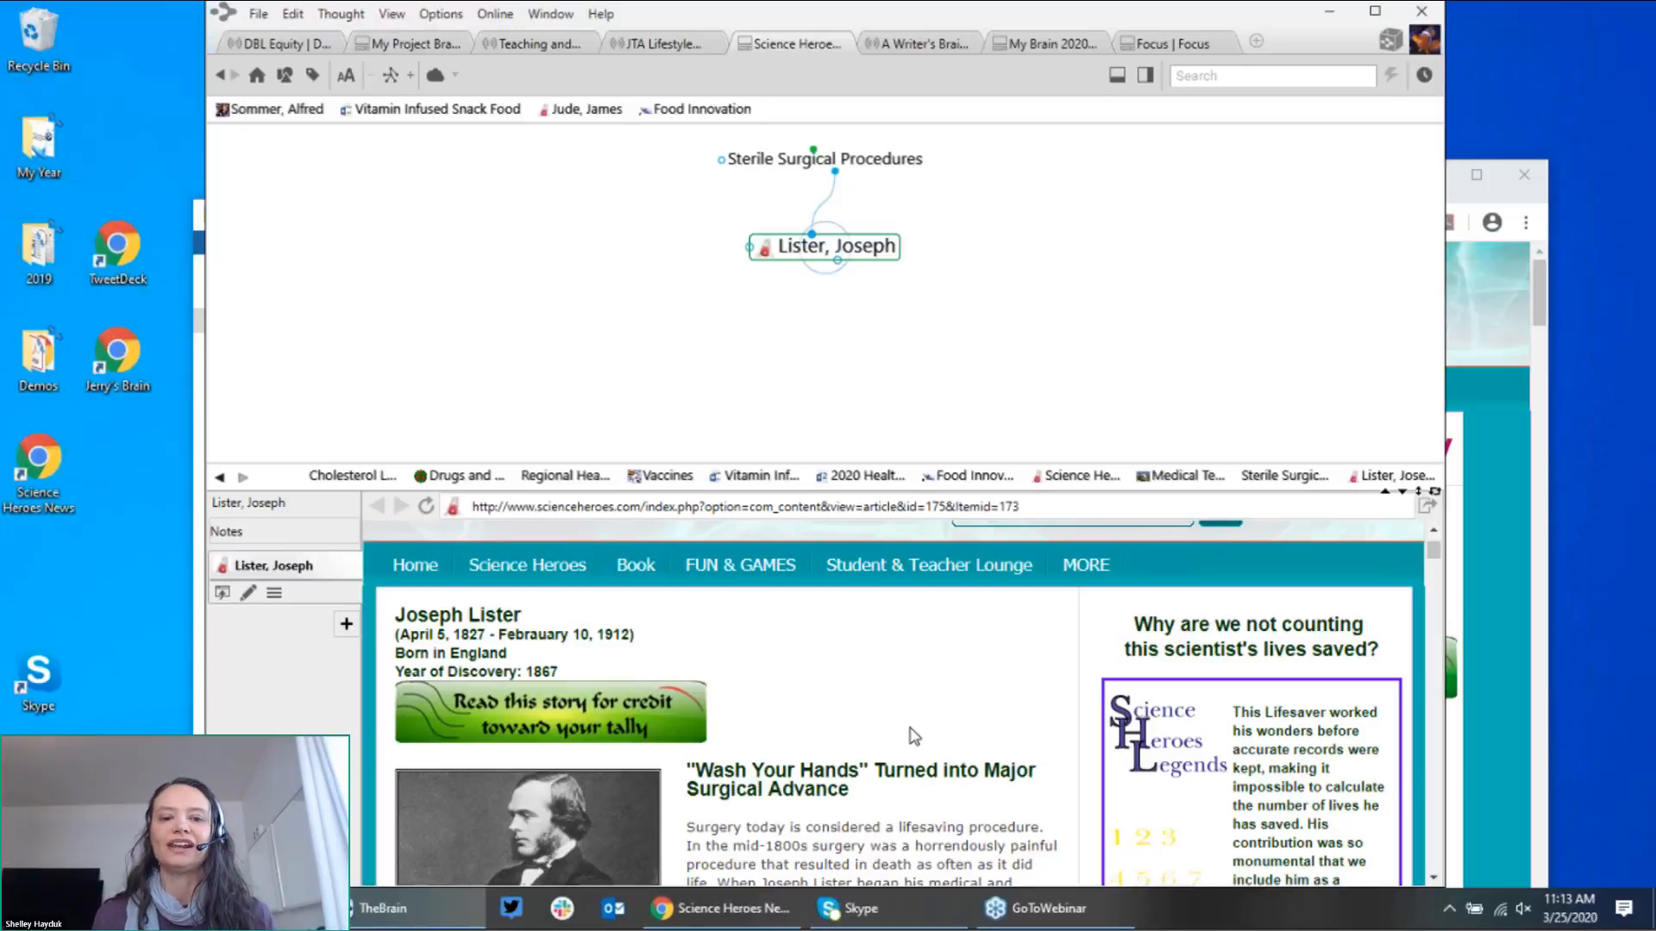
key("ctrl+f")
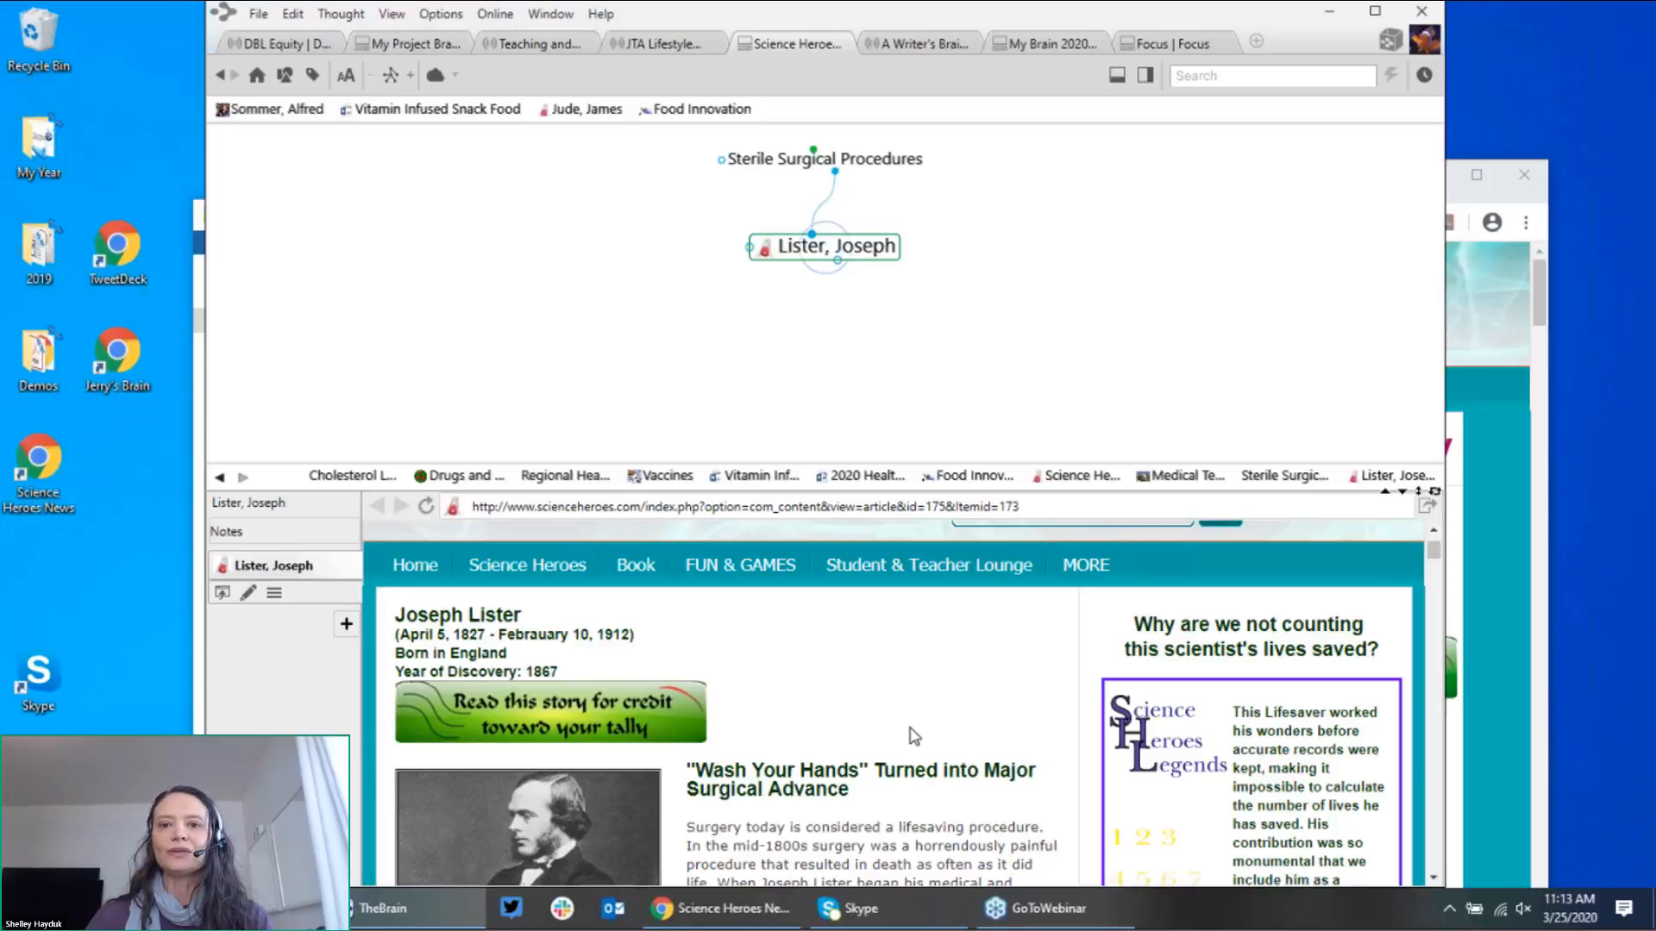
left_click(884, 167)
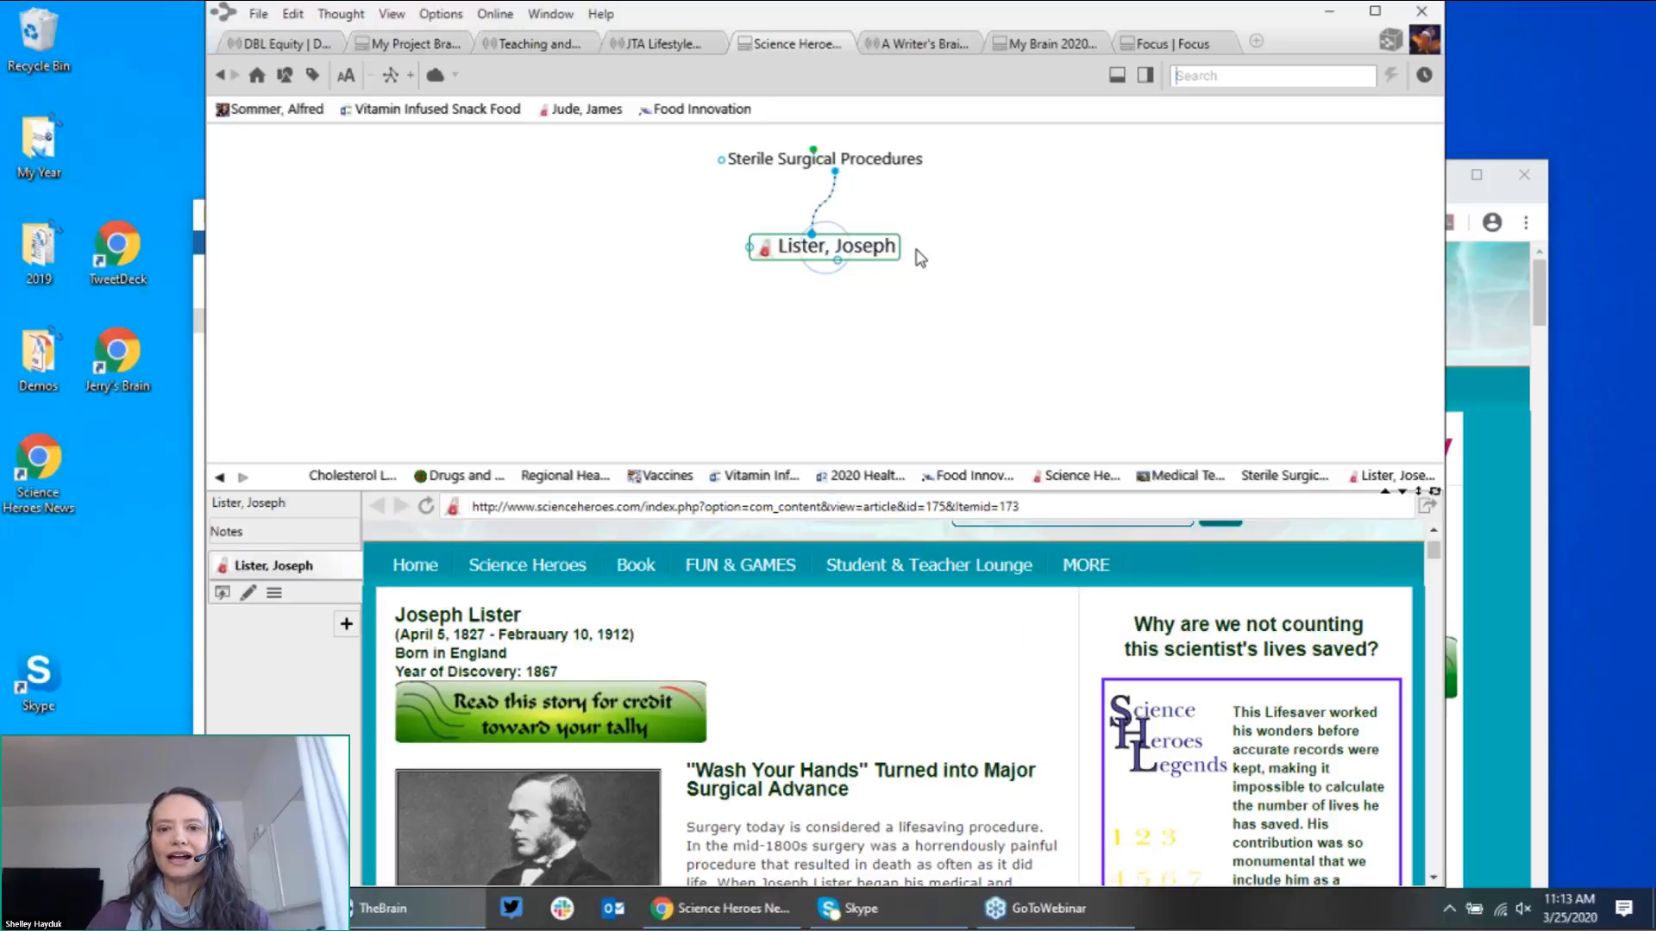
Step: Create a new Public Health parent thought above Lister, Joseph
left_click_drag(814, 325, 615, 275)
type("Pu")
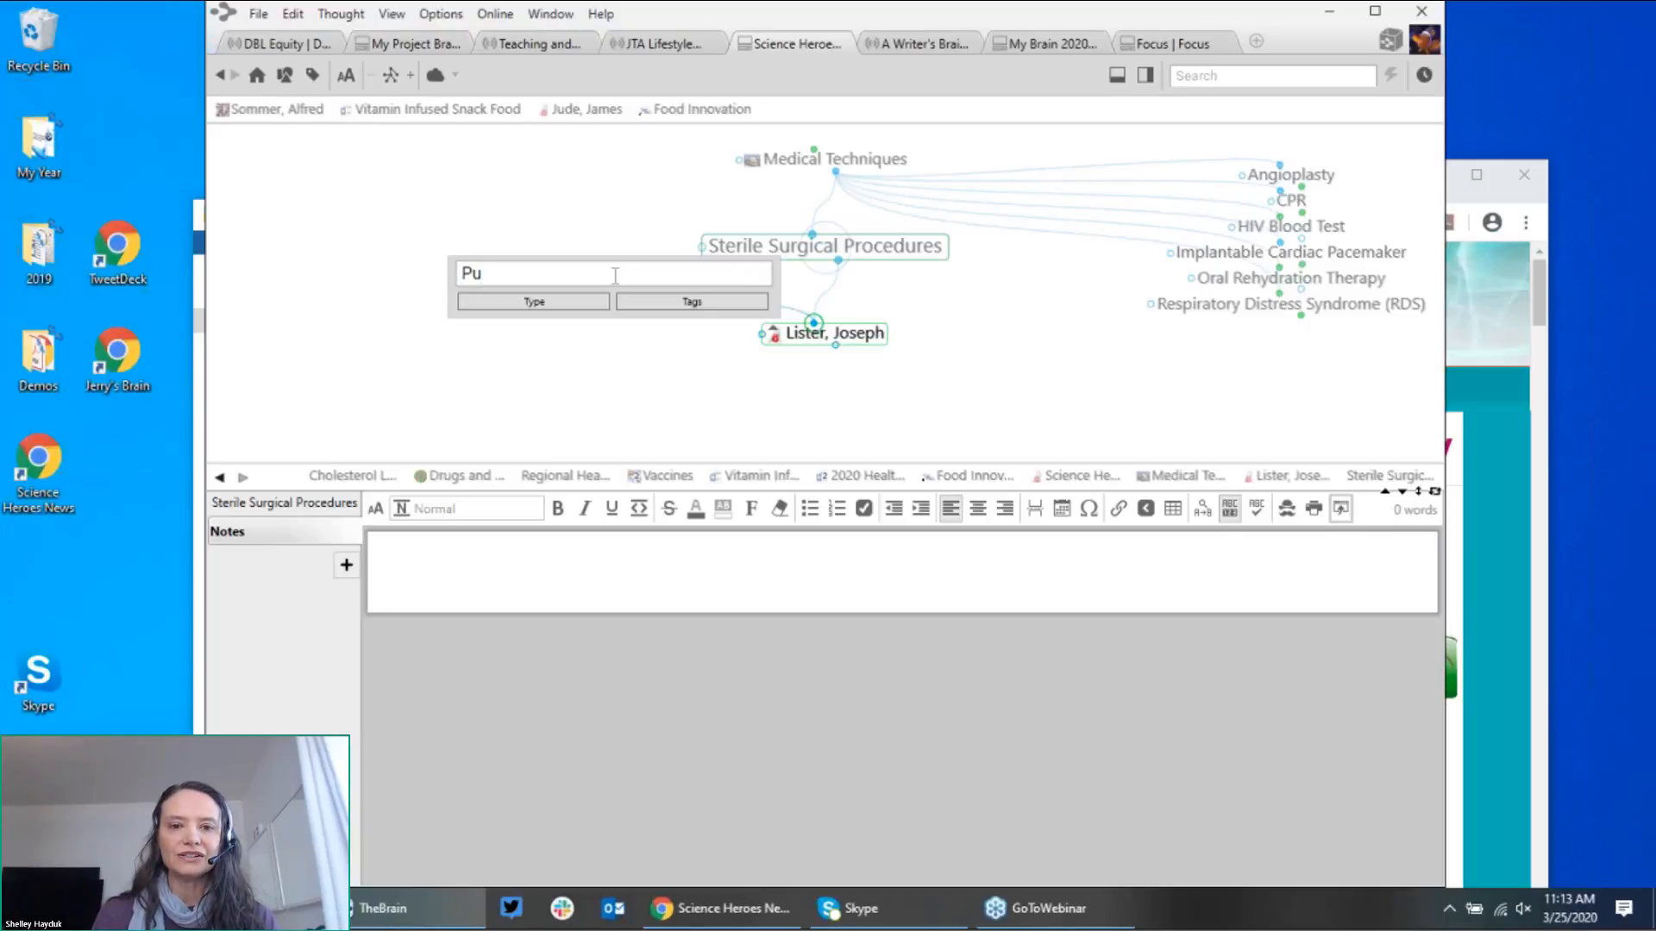
type("bli")
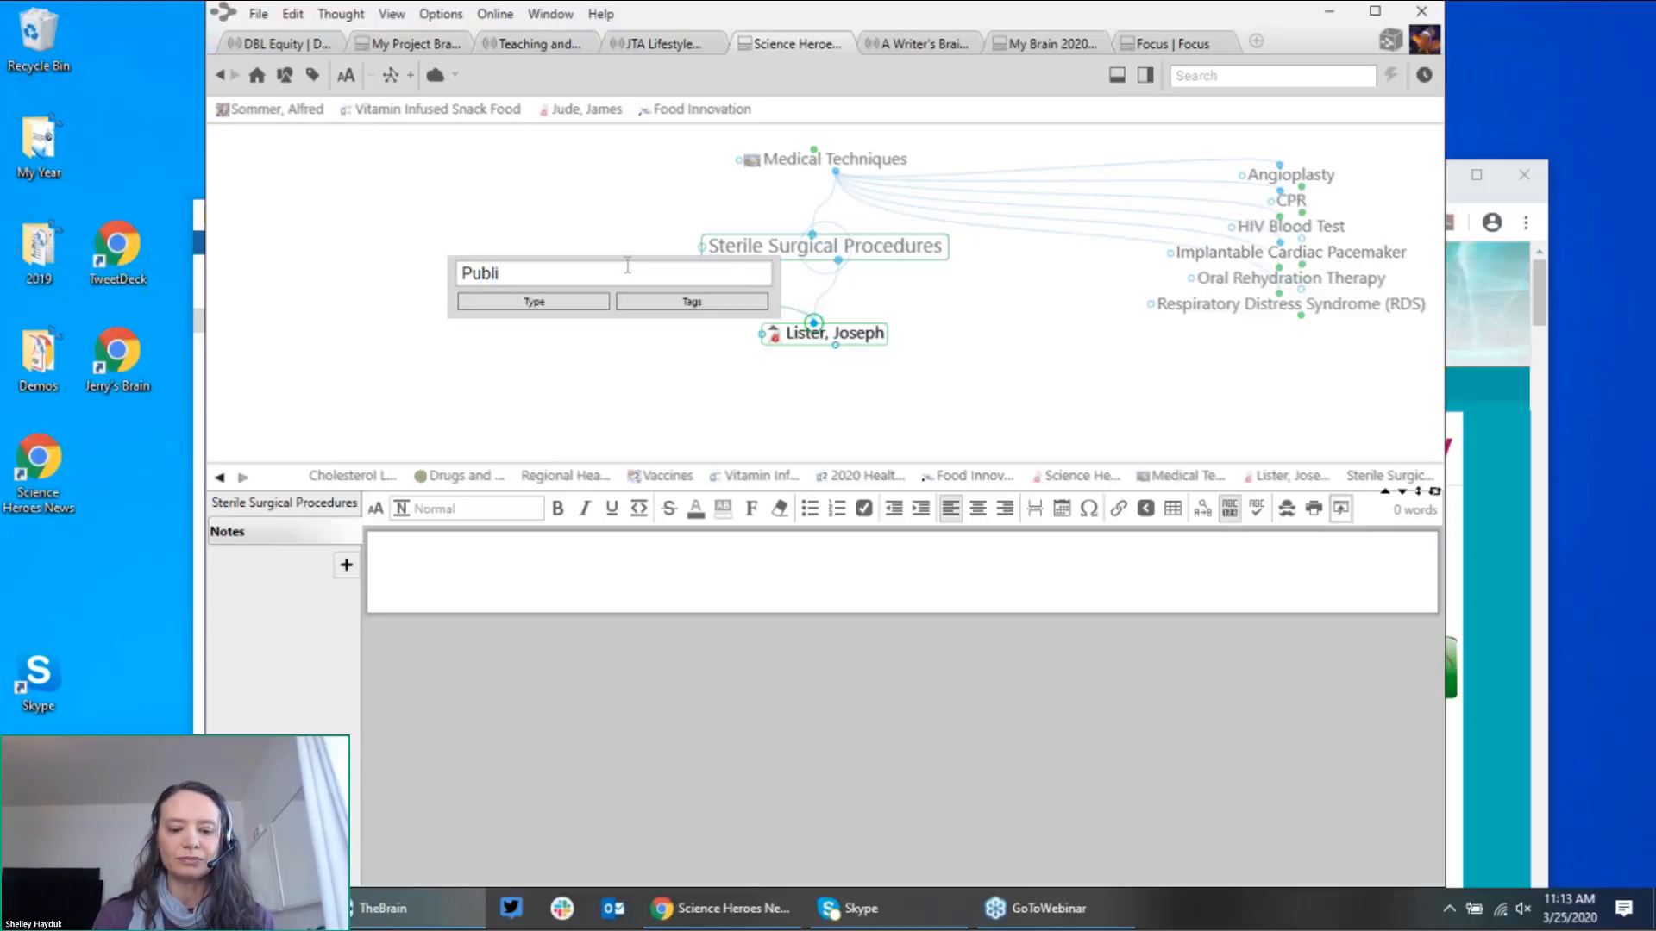
type("c Hela")
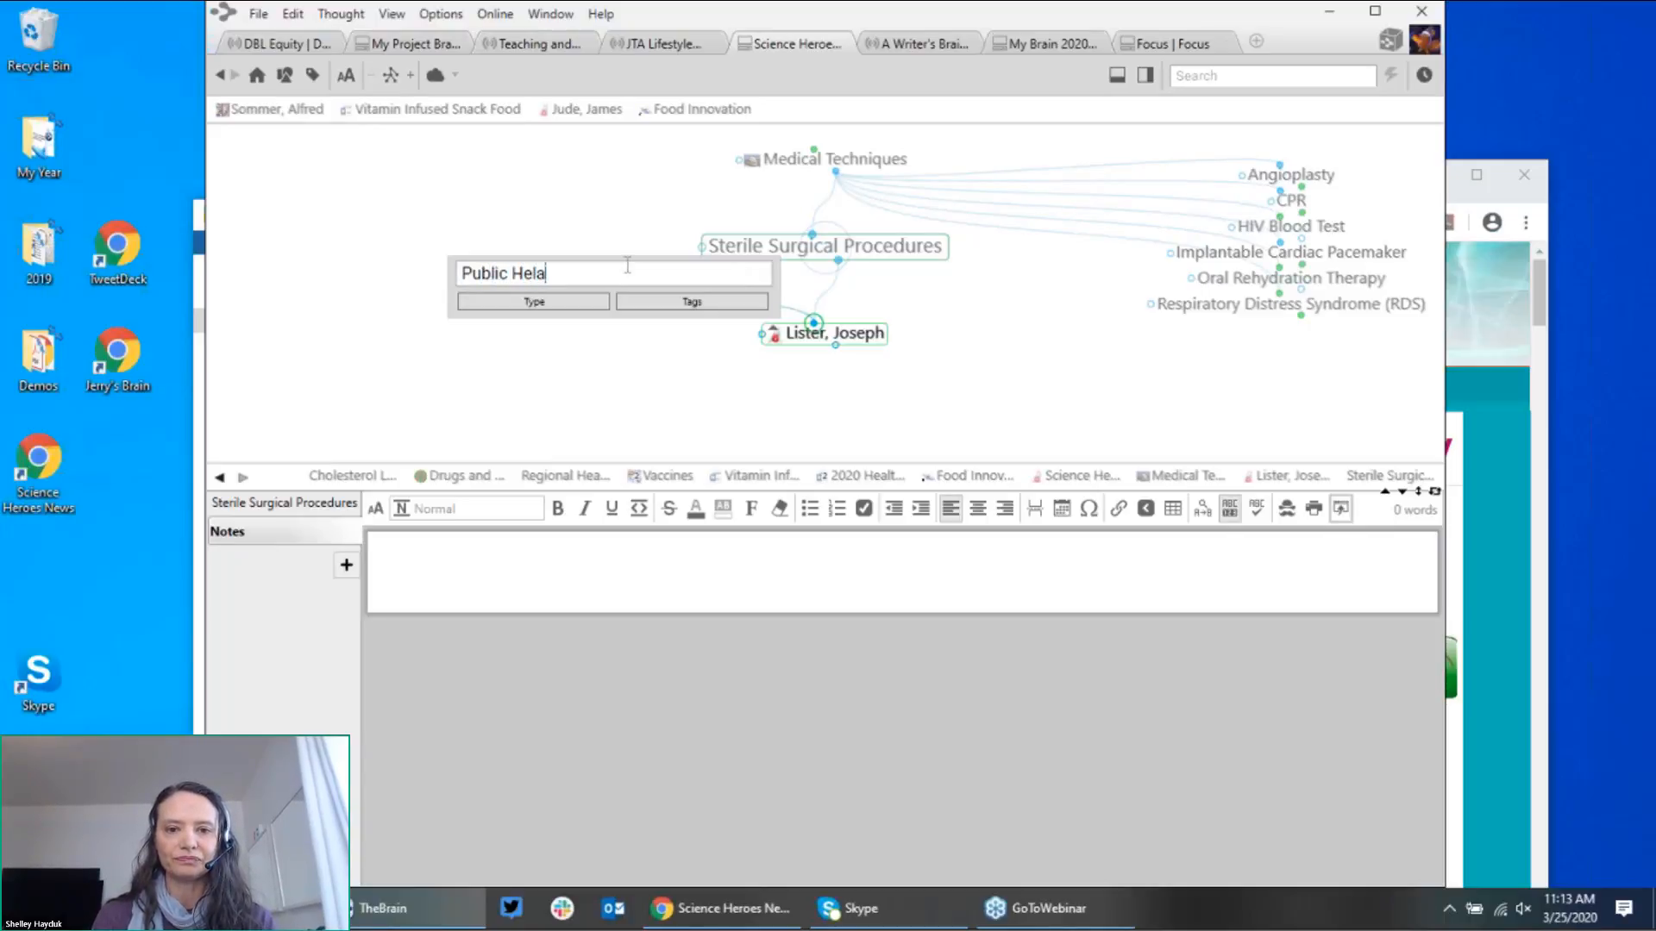
key("BackSpace")
key("BackSpace")
type("al")
key("BackSpace")
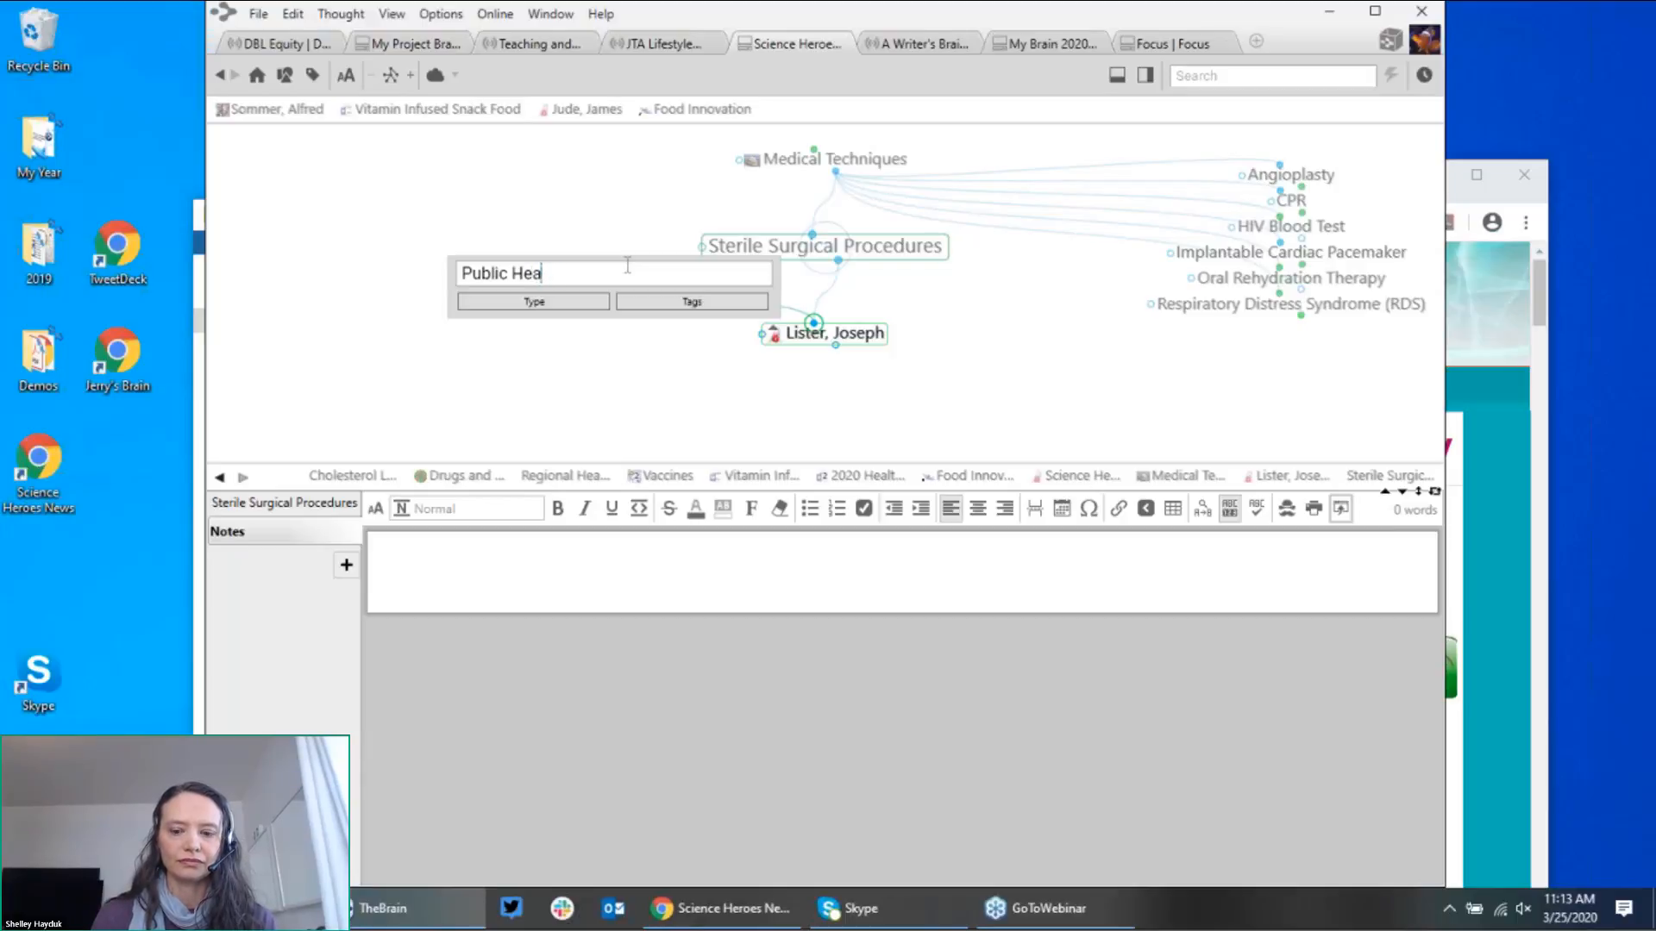
type("lth")
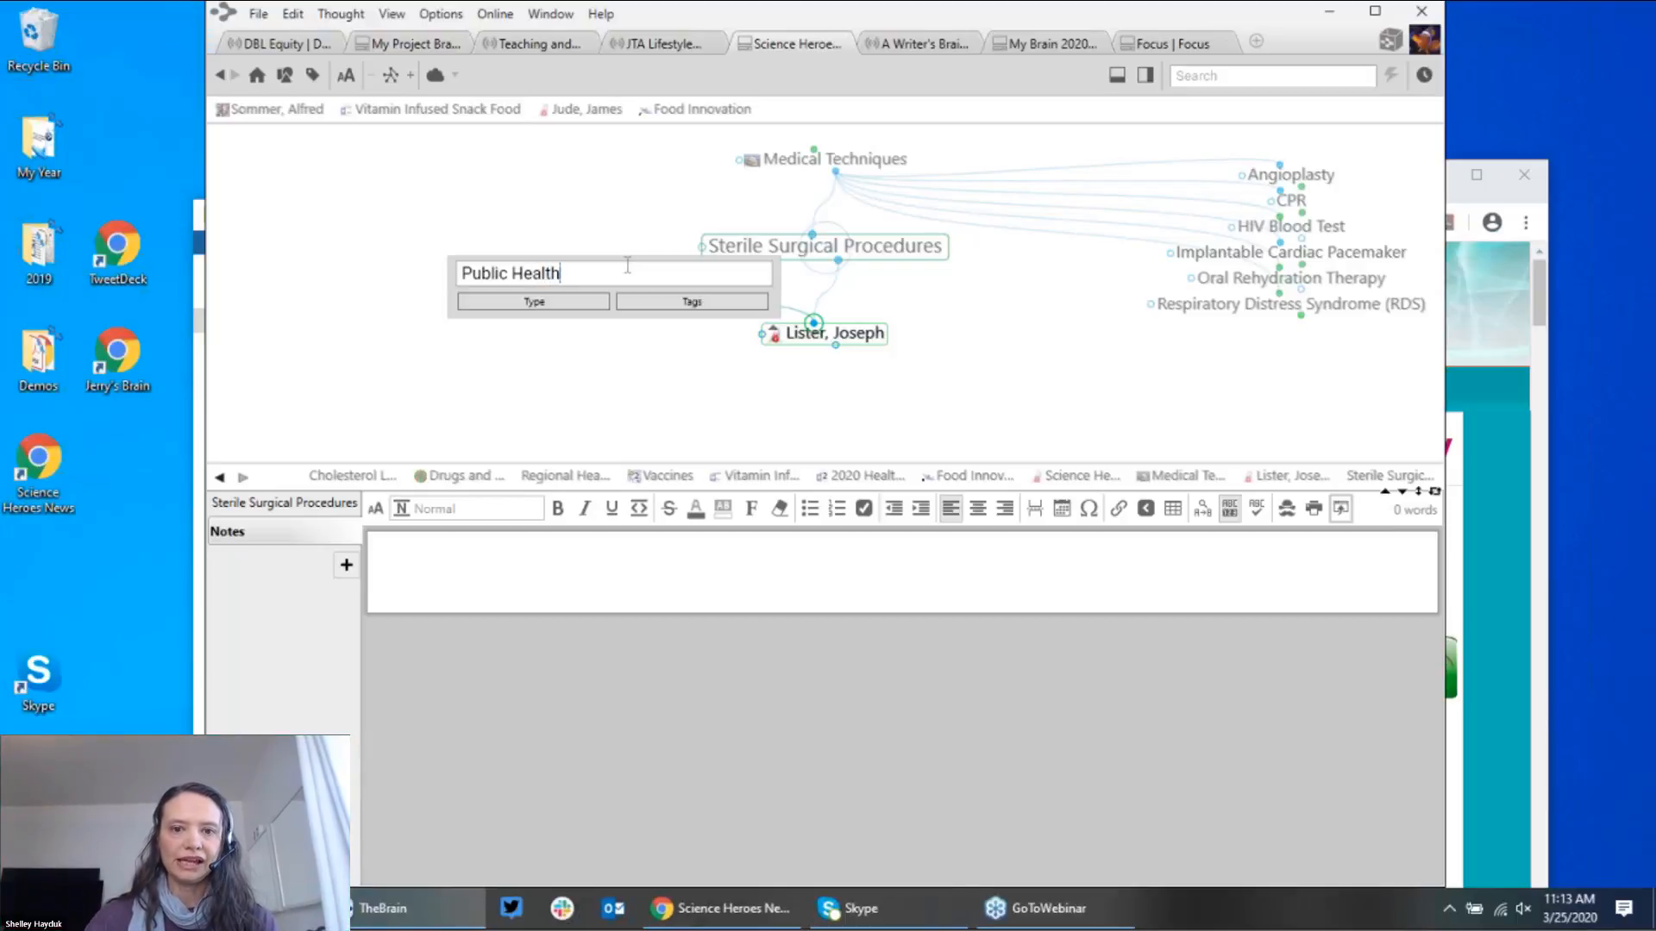
key("Return")
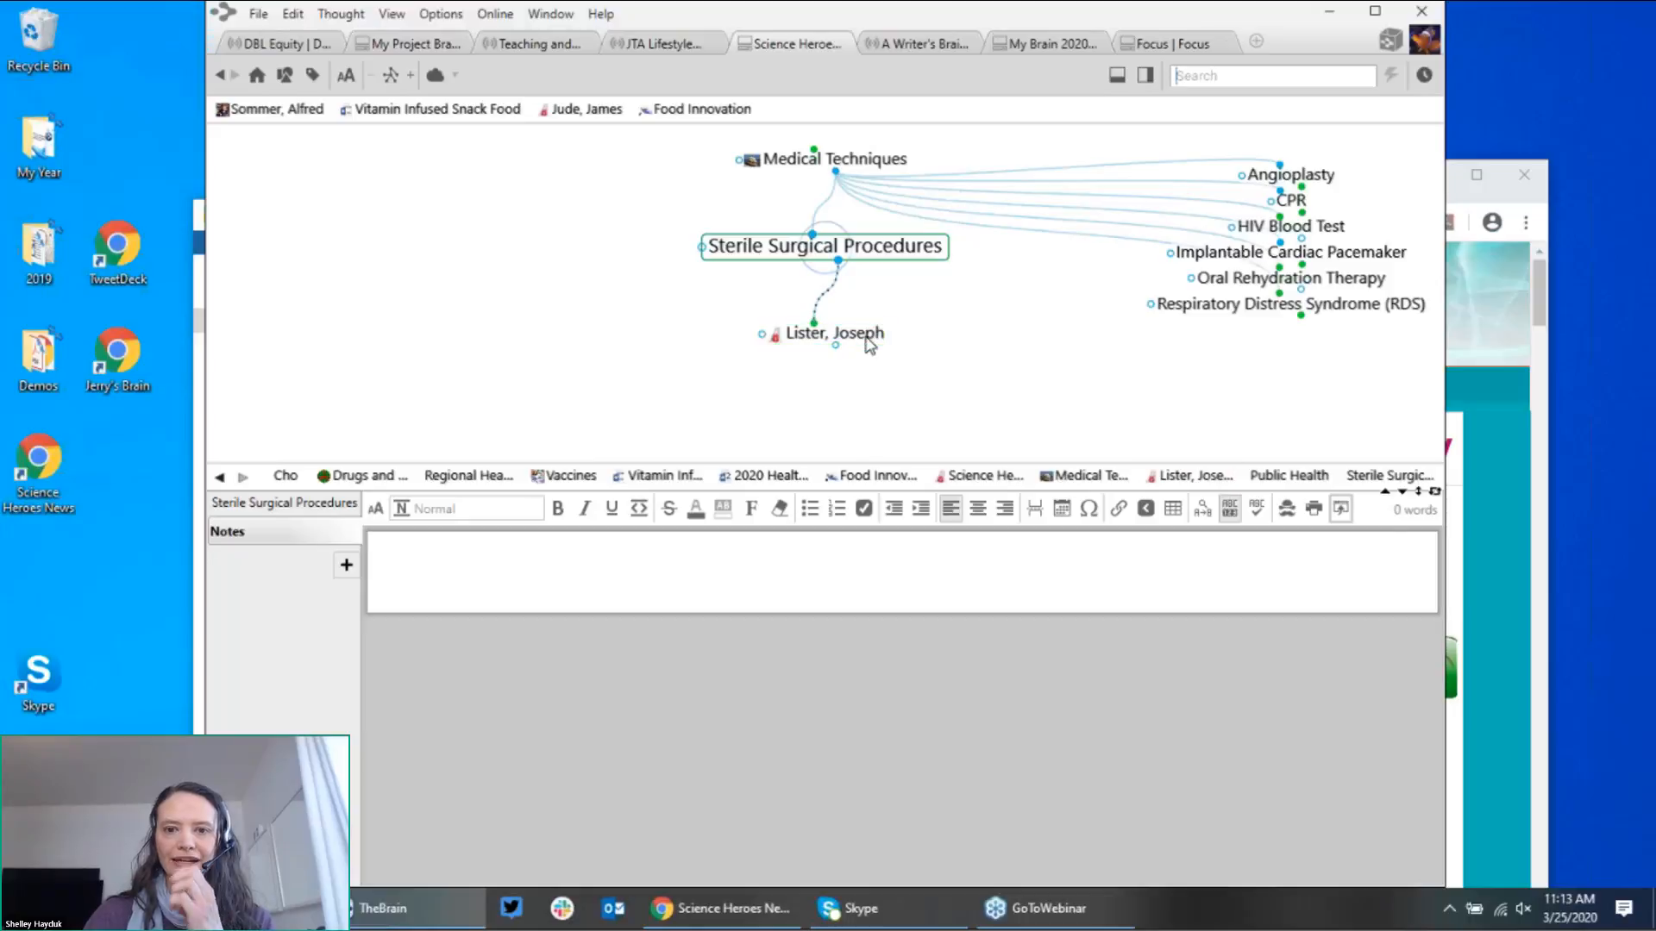
Step: Centre Public Health and pin it with Create Pin
left_click(867, 336)
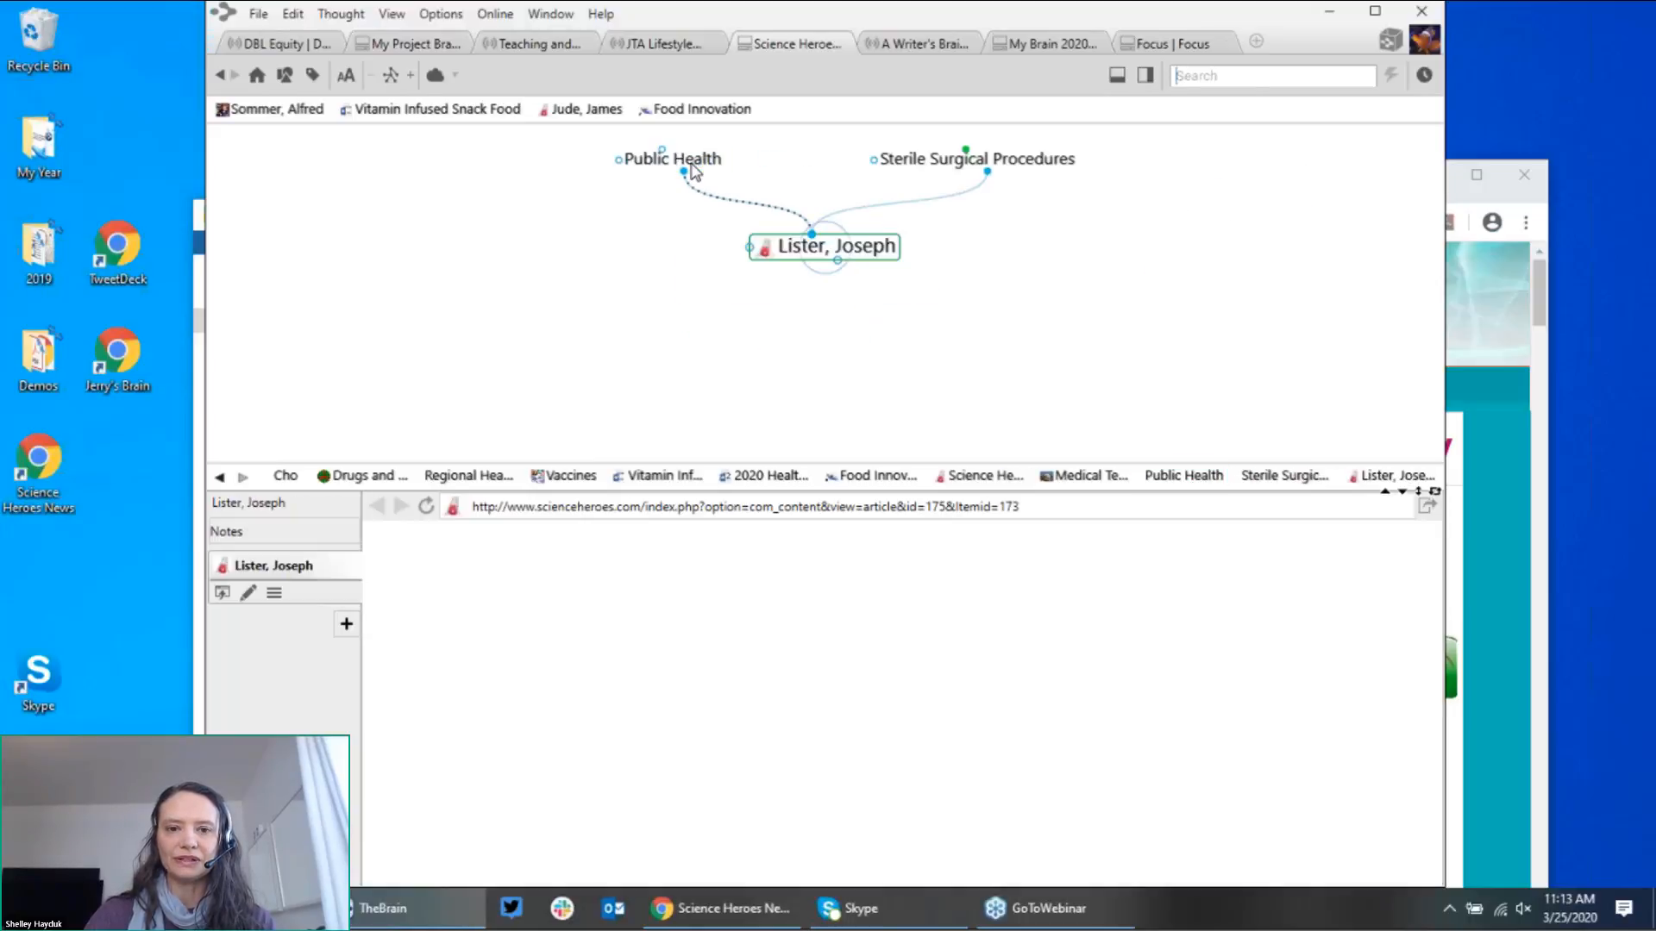
left_click(692, 166)
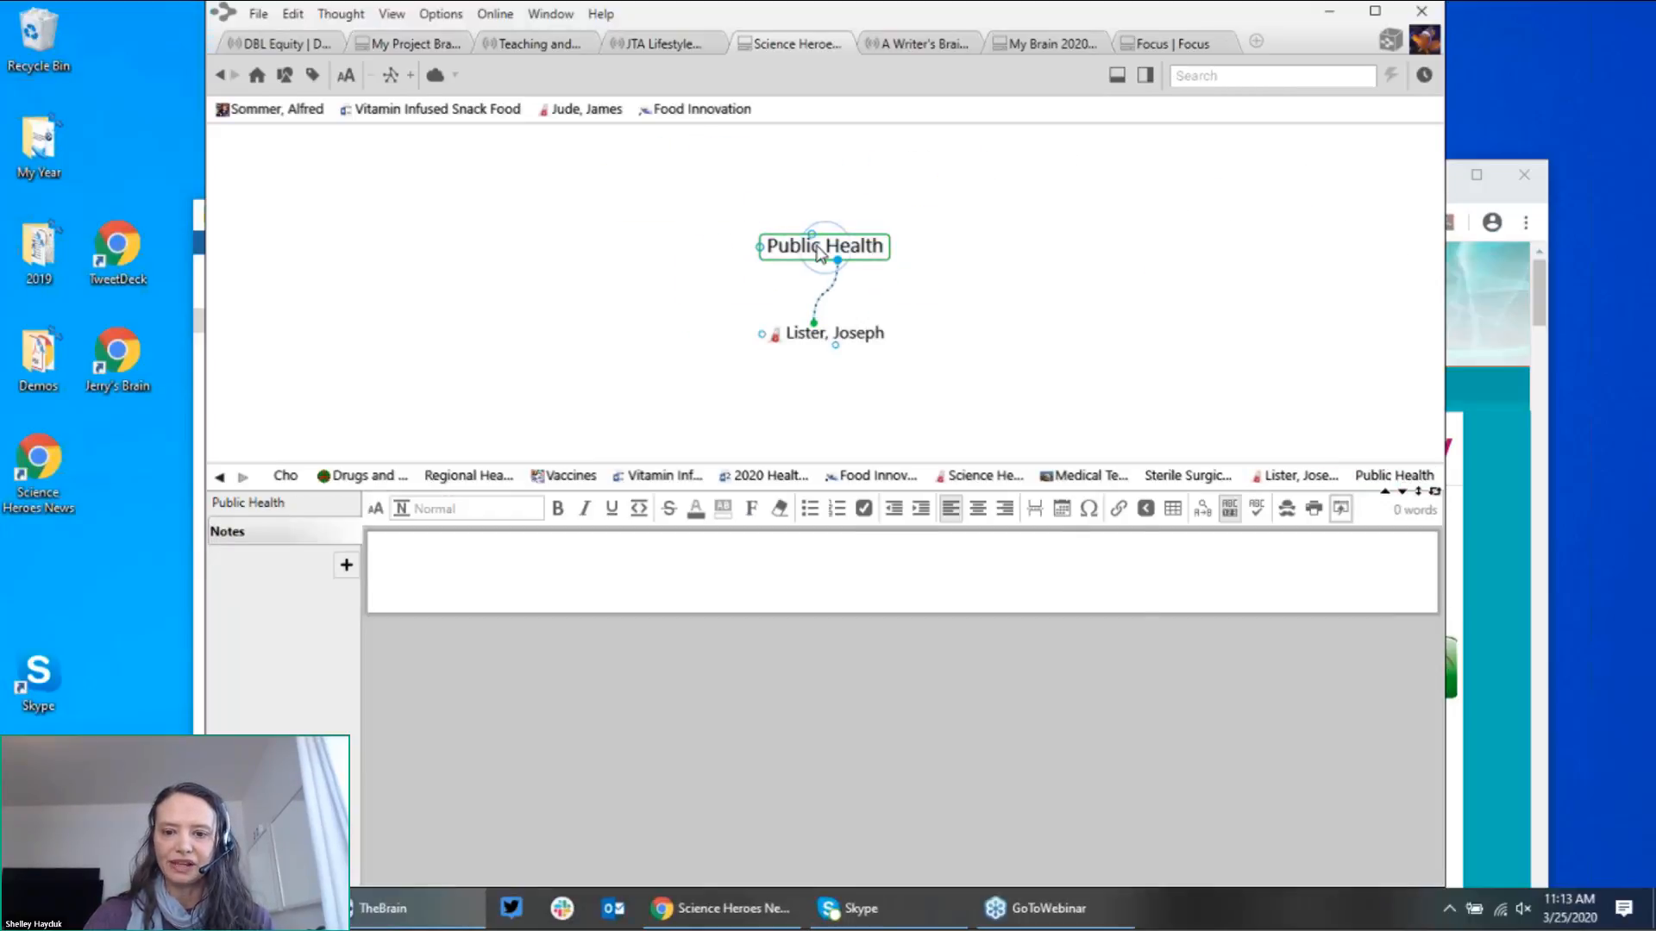
right_click(820, 250)
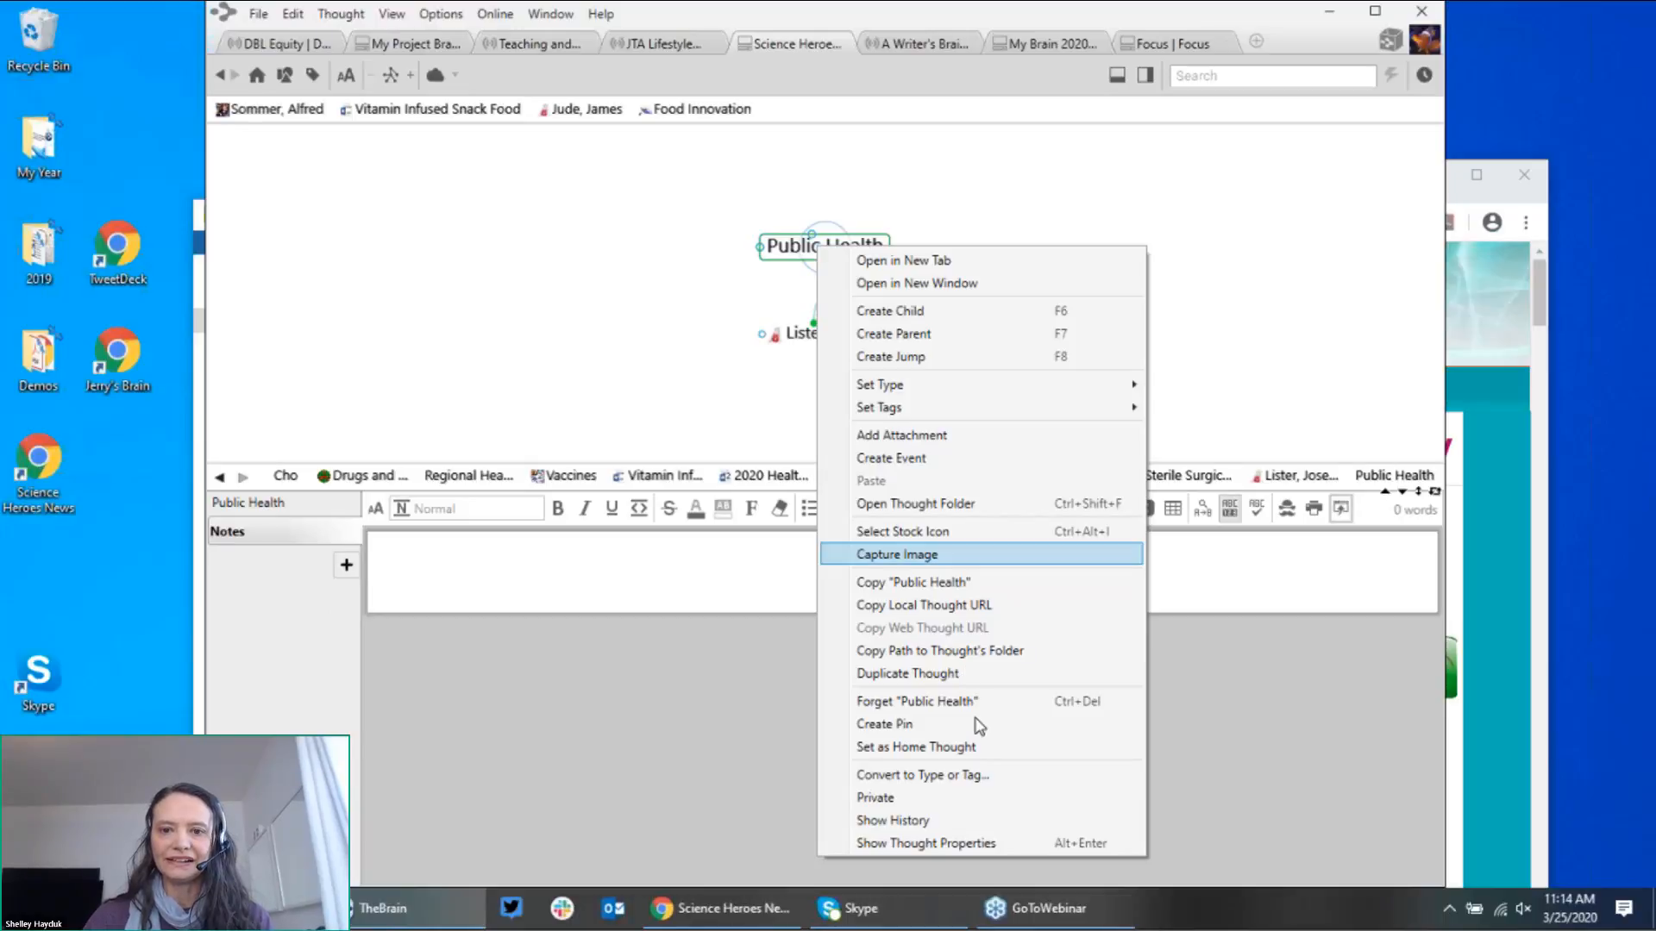
left_click(884, 725)
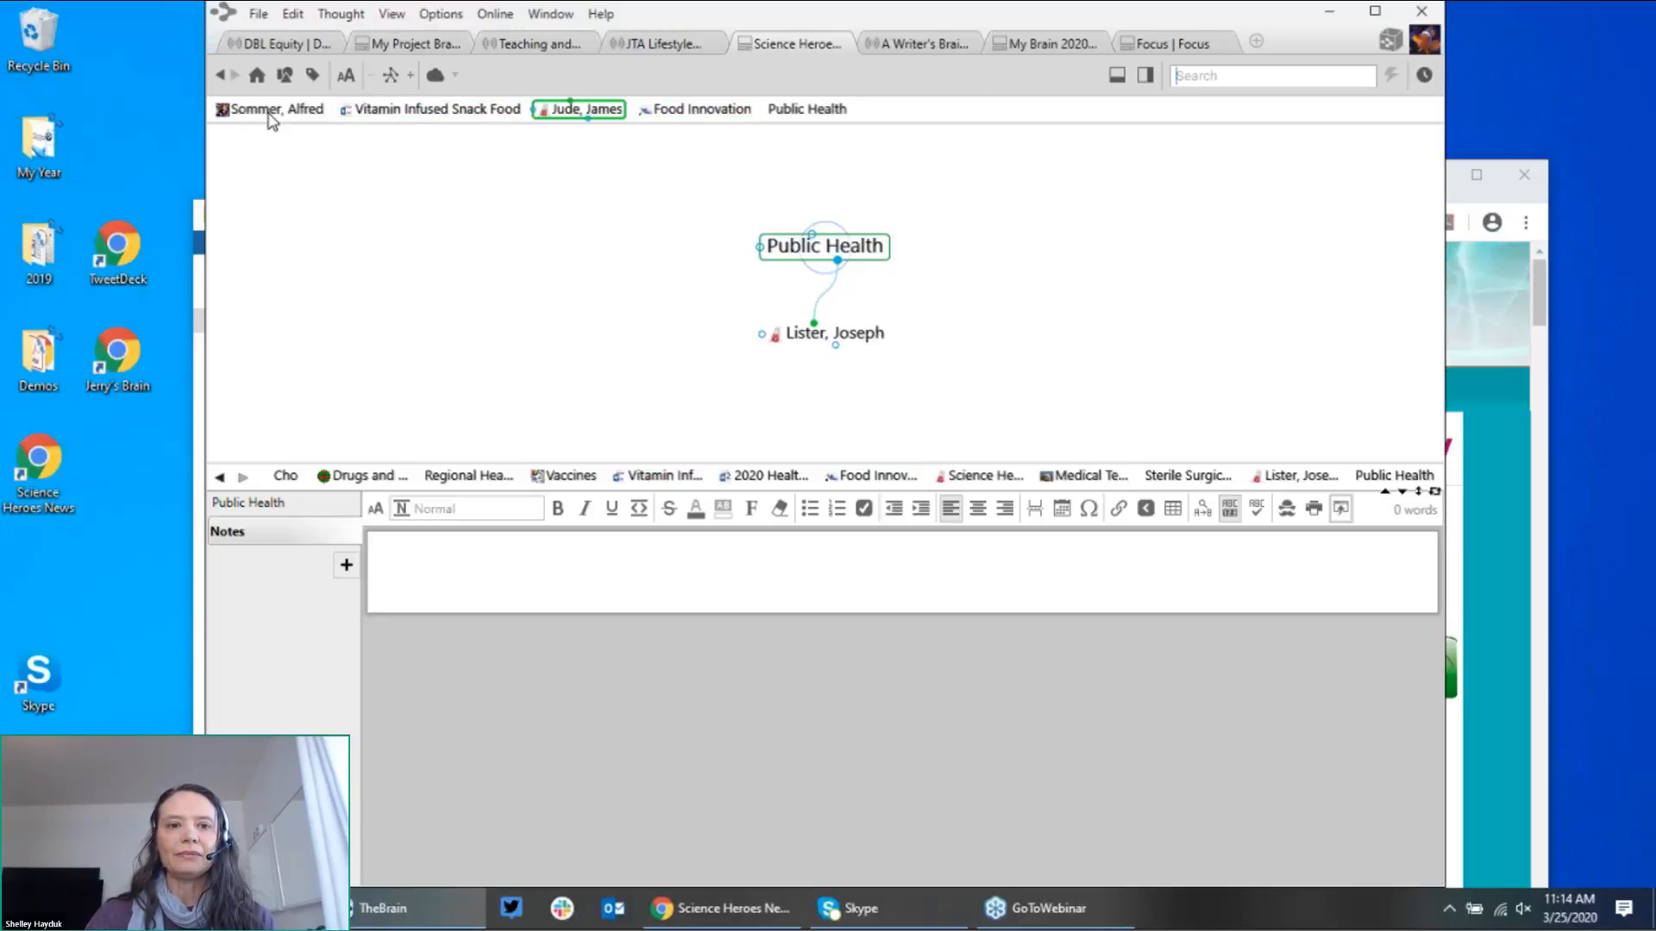
Step: From the Science Heroes home thought, attach the existing Public Health as a child by matching 'Pub'
key("alt+Home")
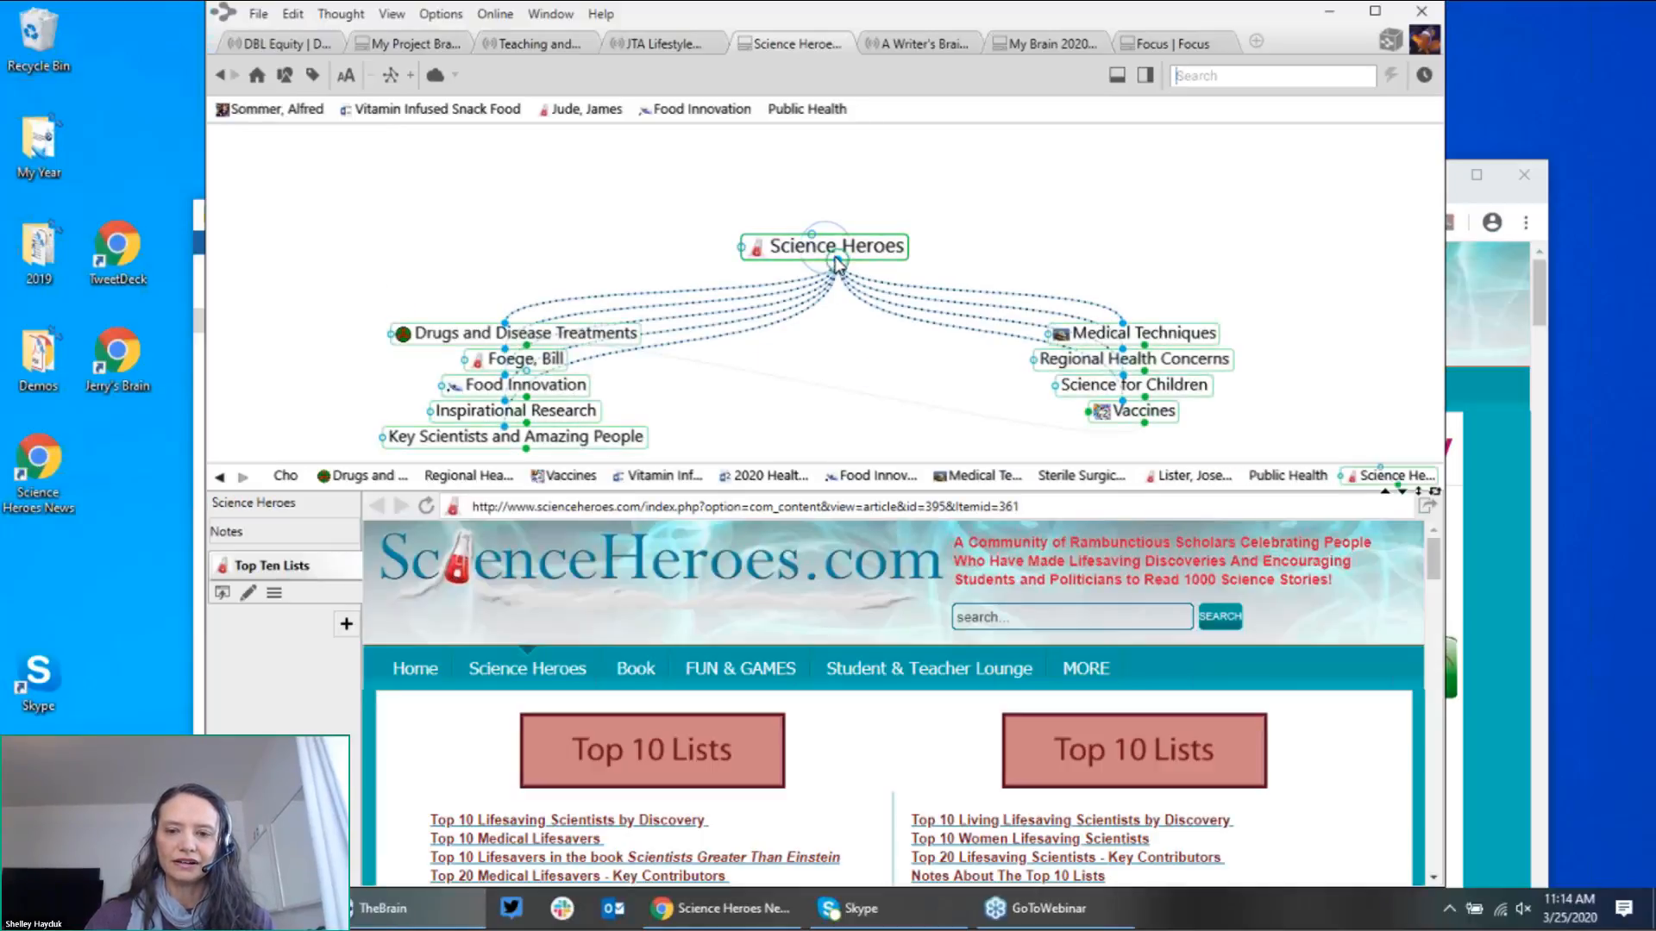
left_click_drag(837, 261, 848, 385)
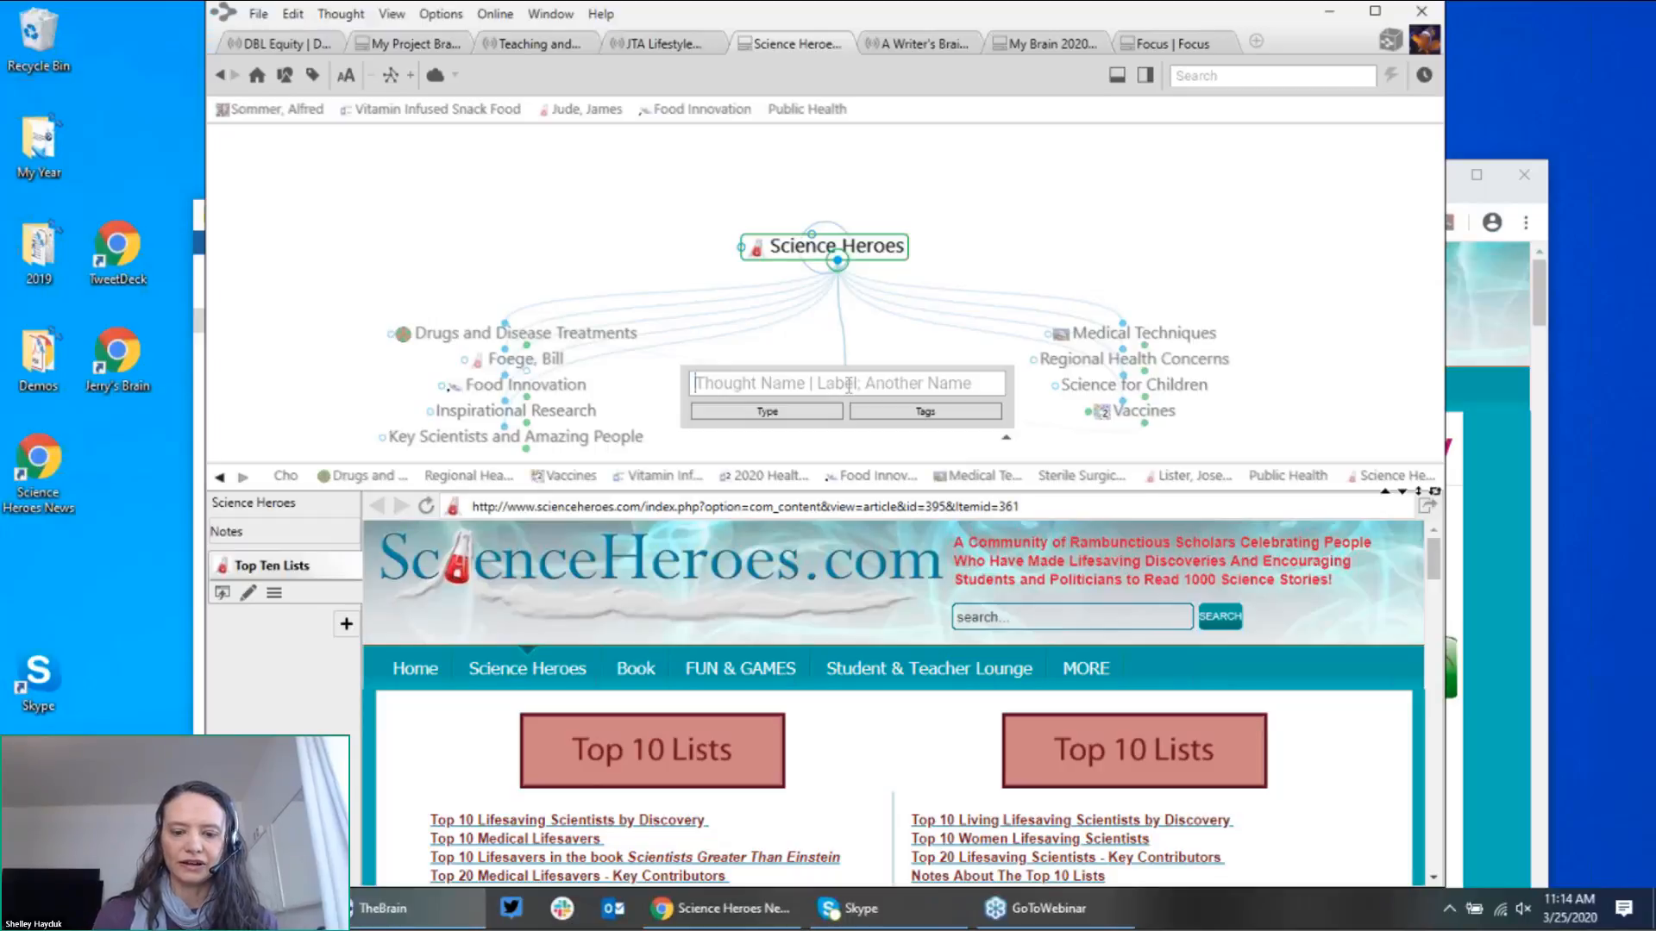
type("P")
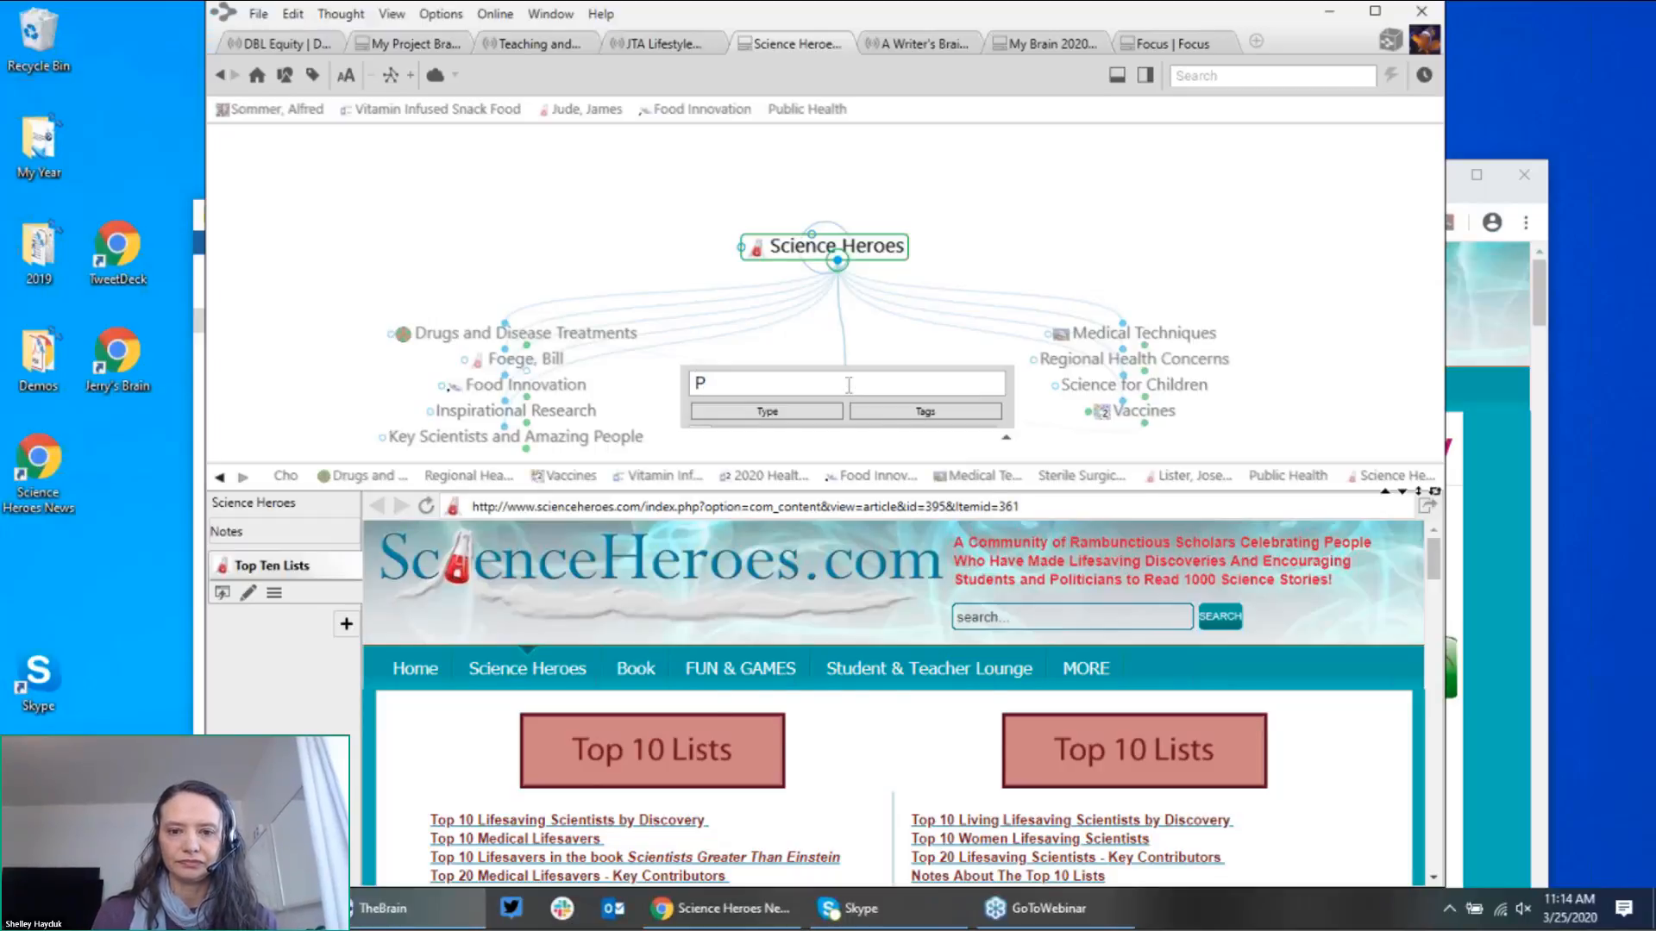
type("ub")
key("Down")
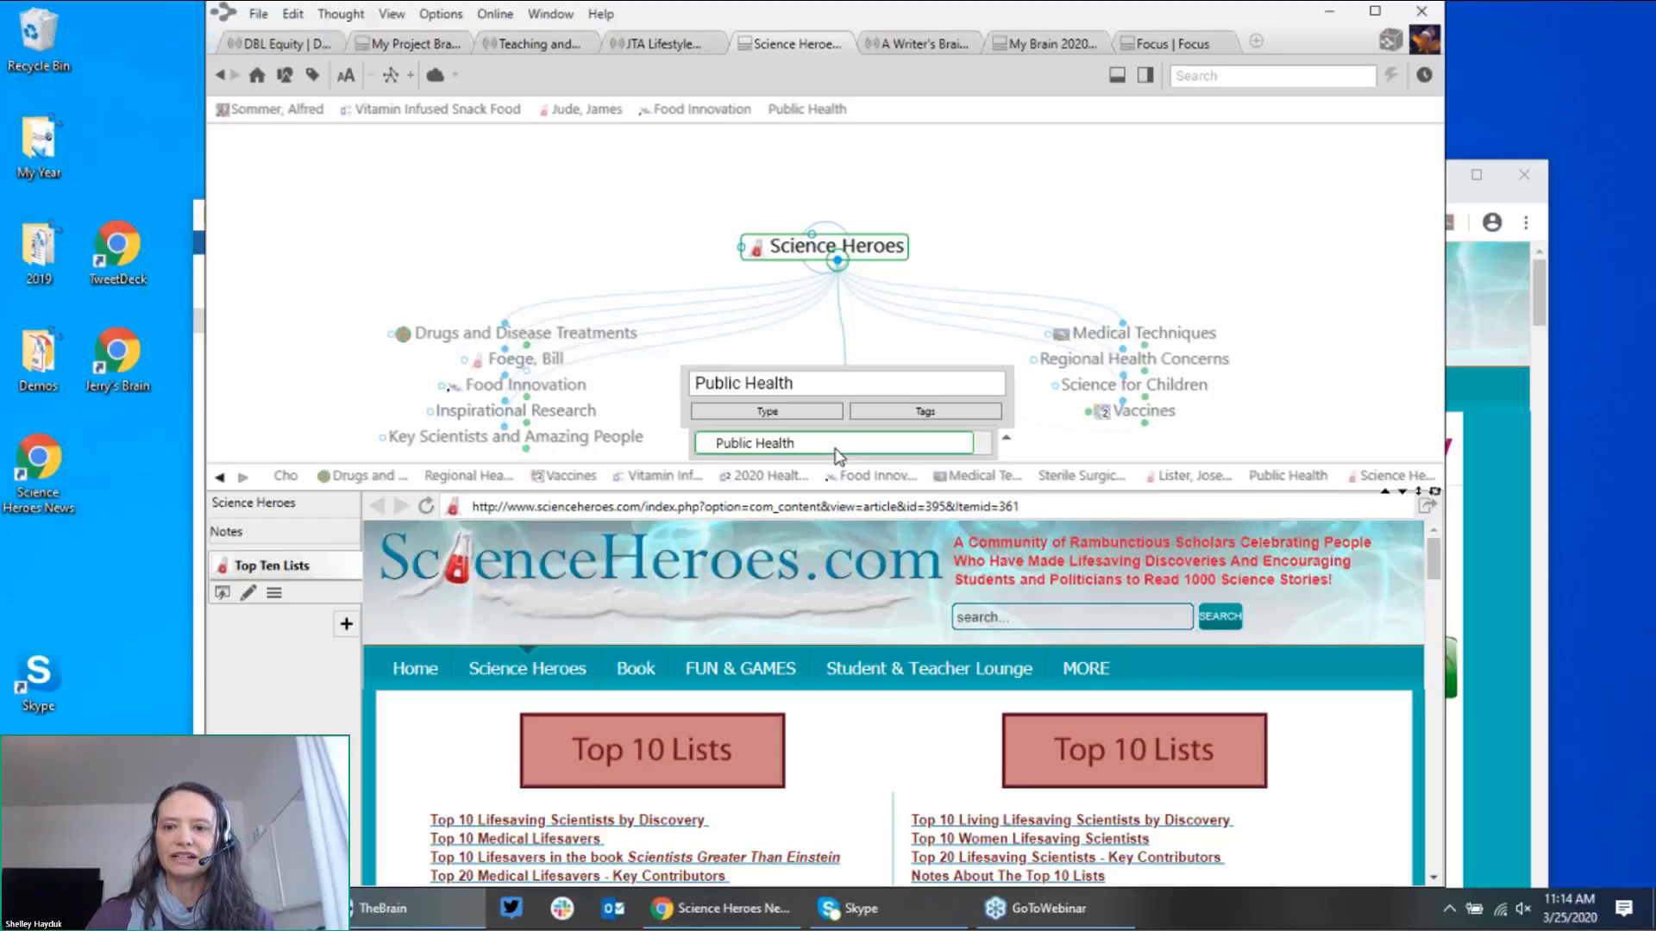
left_click(834, 448)
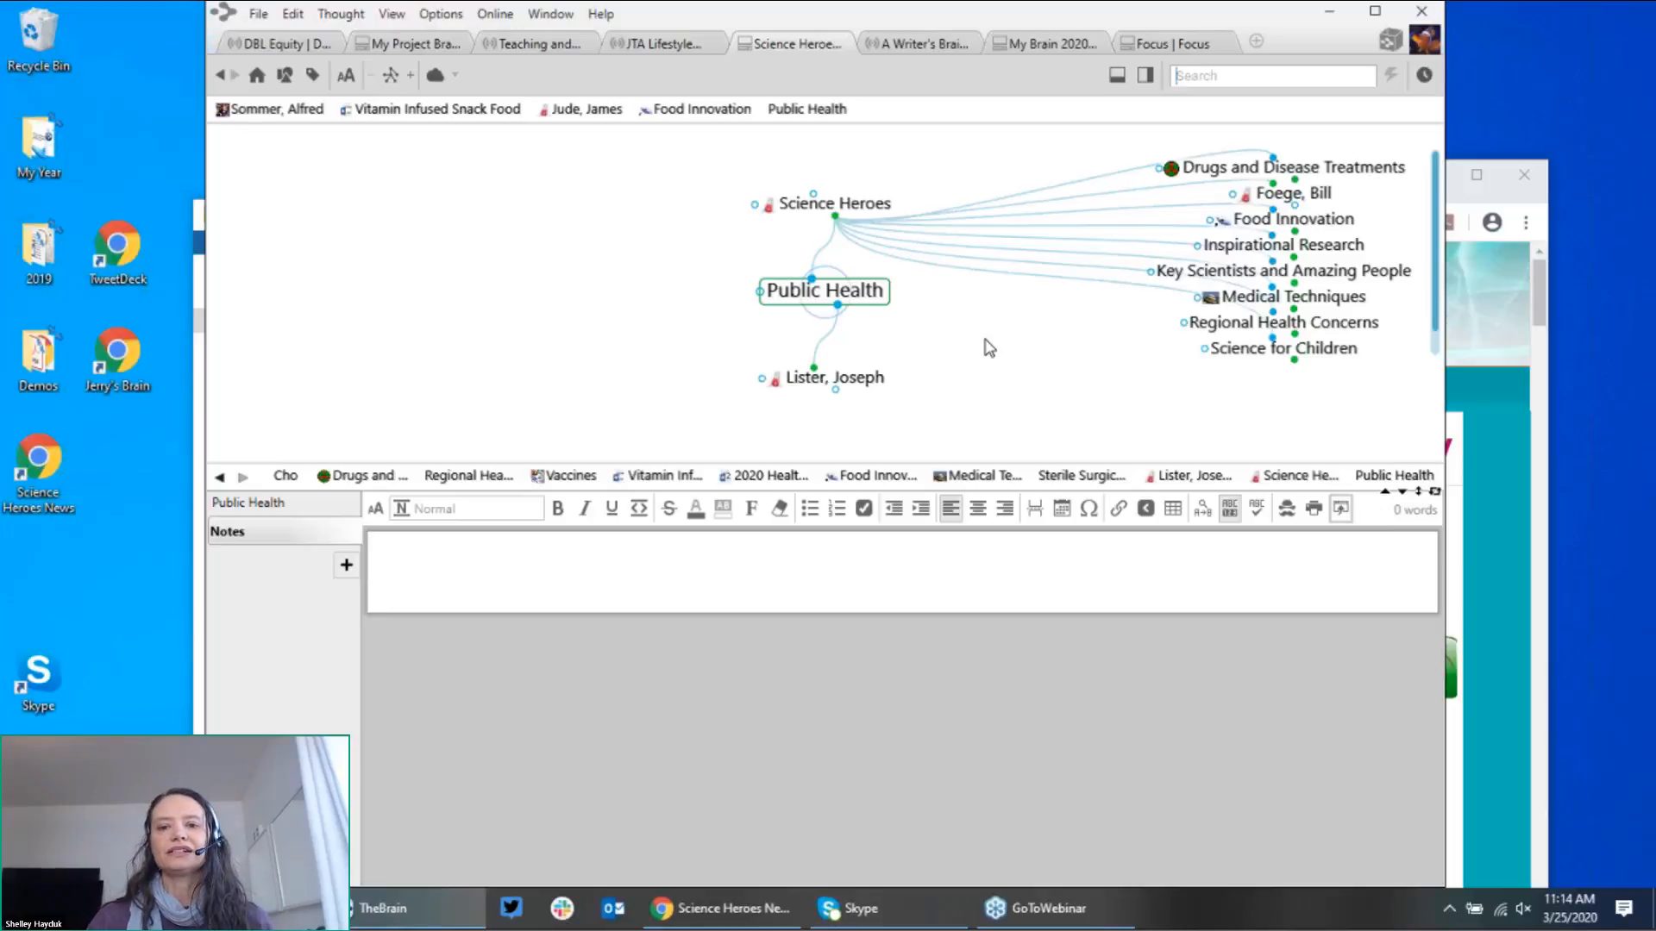
Step: Start a Web Search for 'Public Health' from Options, then bring the Chrome window forward
left_click(457, 22)
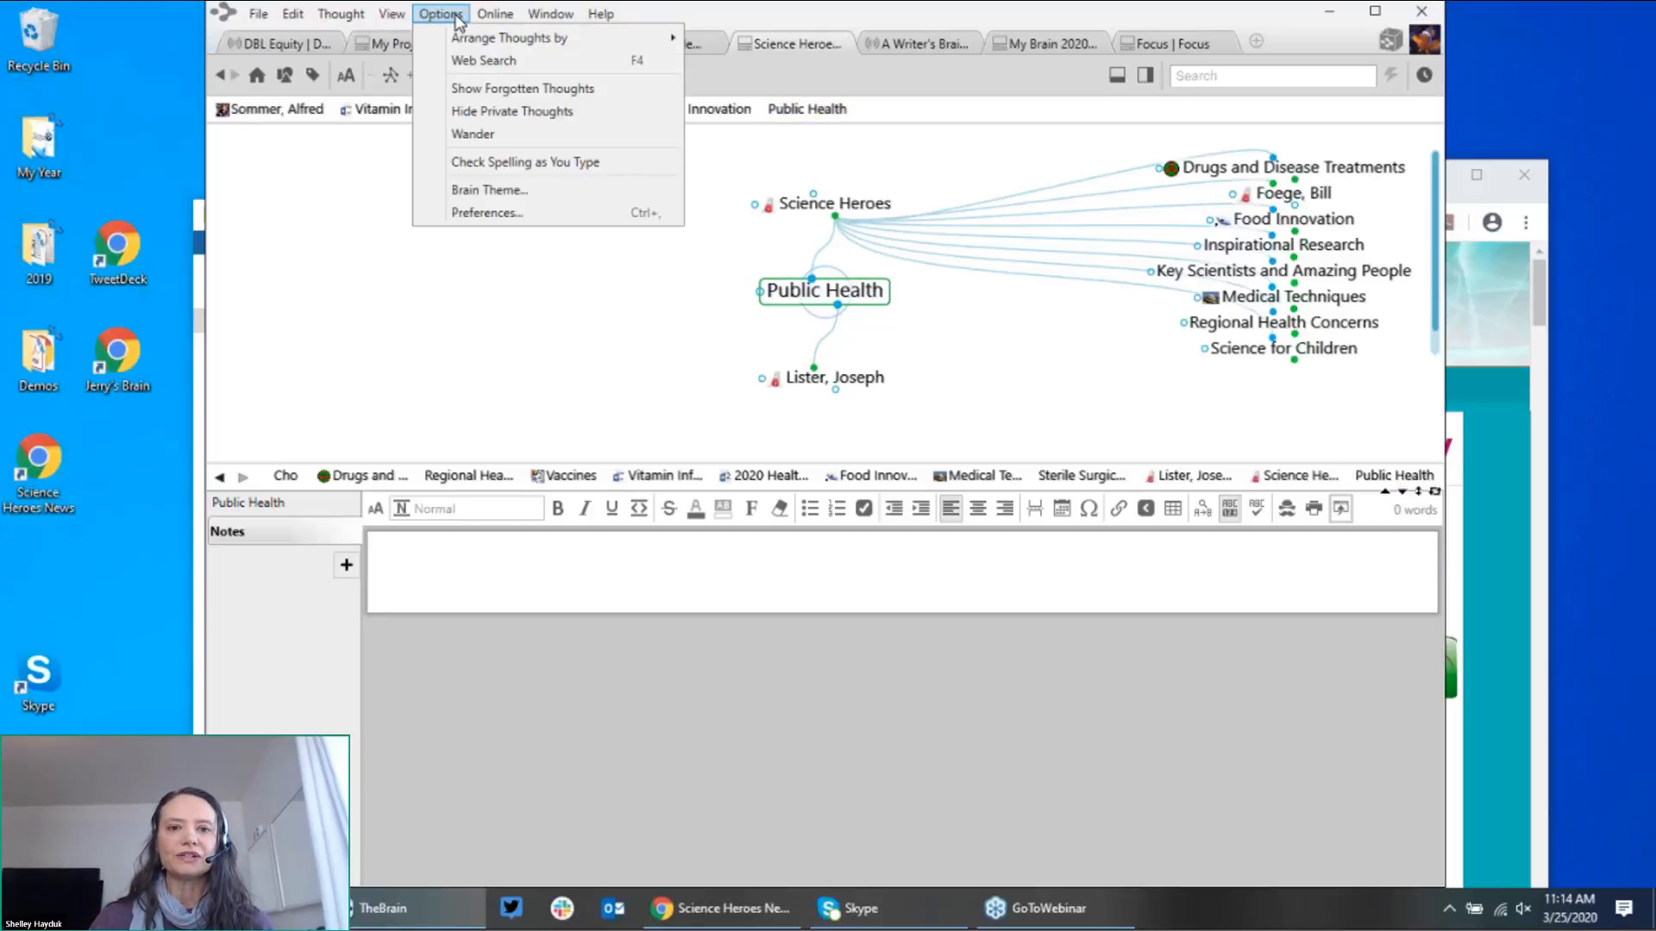
left_click(472, 57)
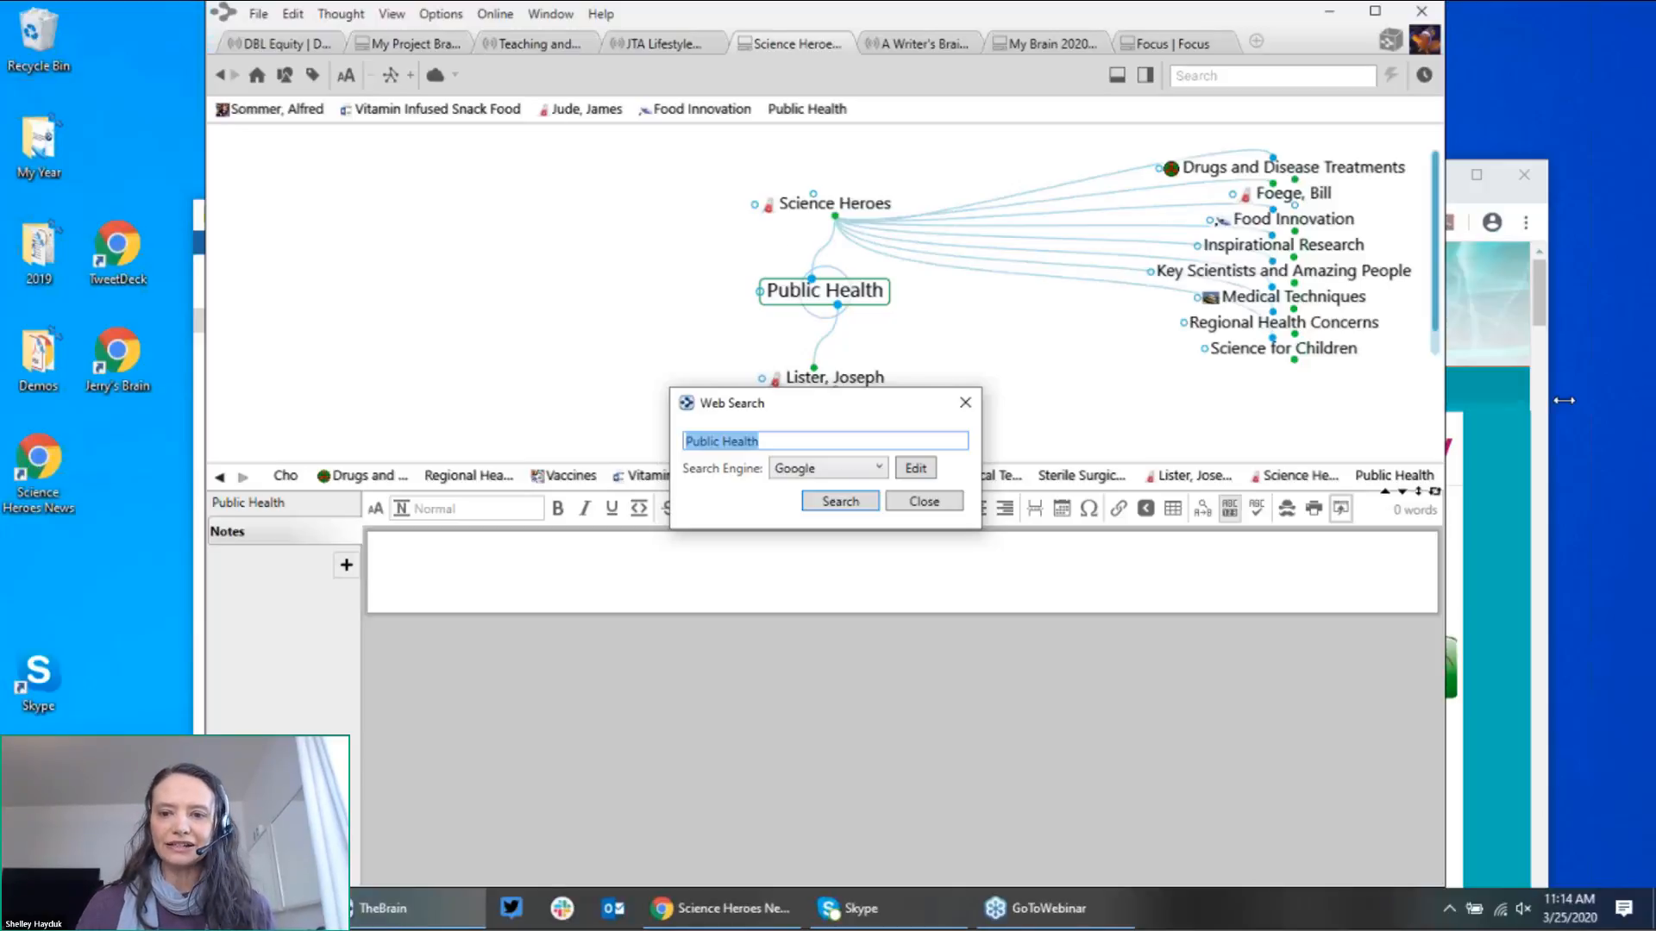
left_click(1503, 418)
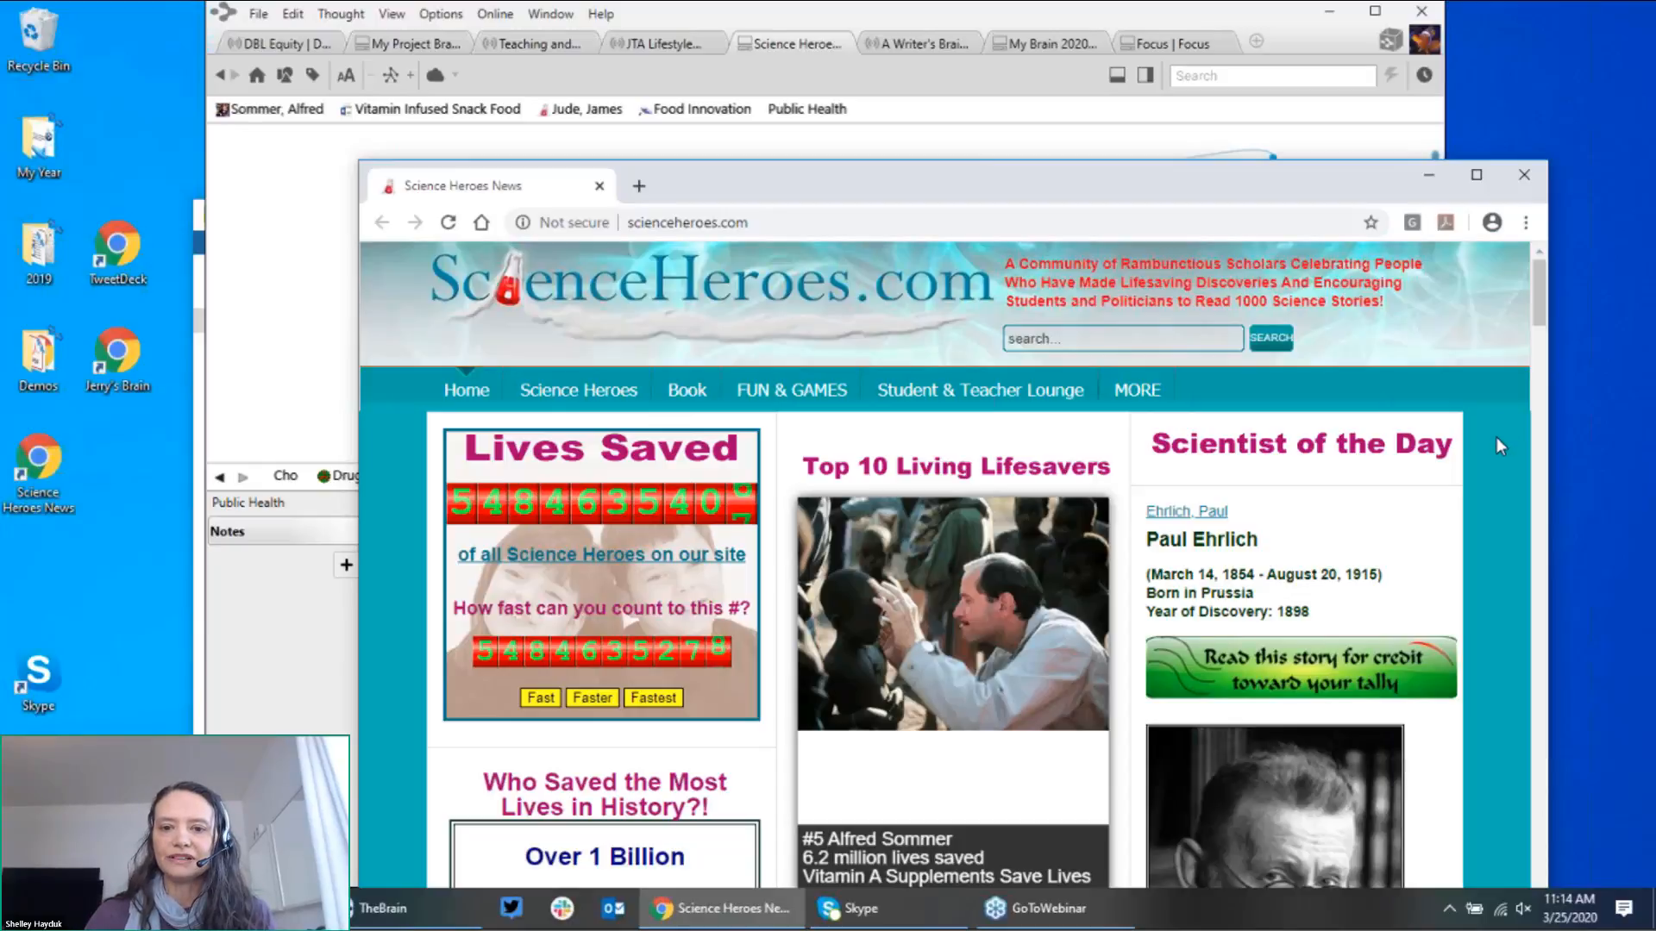
Step: Scroll the Science Heroes lives-saved table and open Gaston Ramon's biography page in Chrome
scroll(1497, 437, "down", 1)
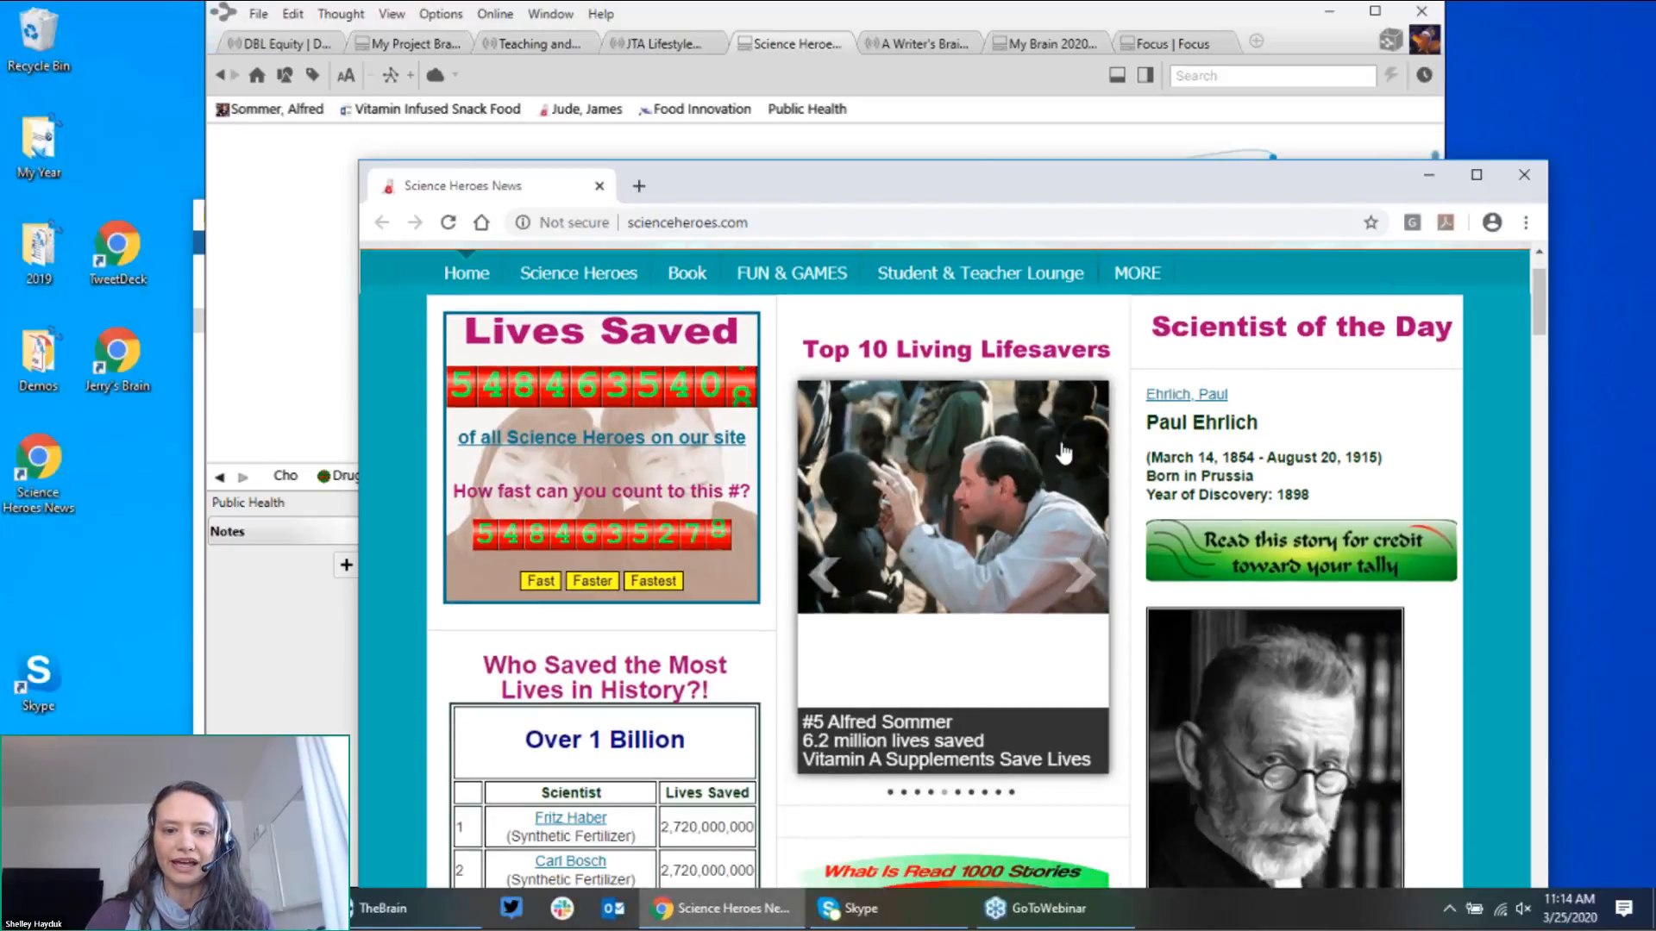
scroll(1064, 452, "down", 1)
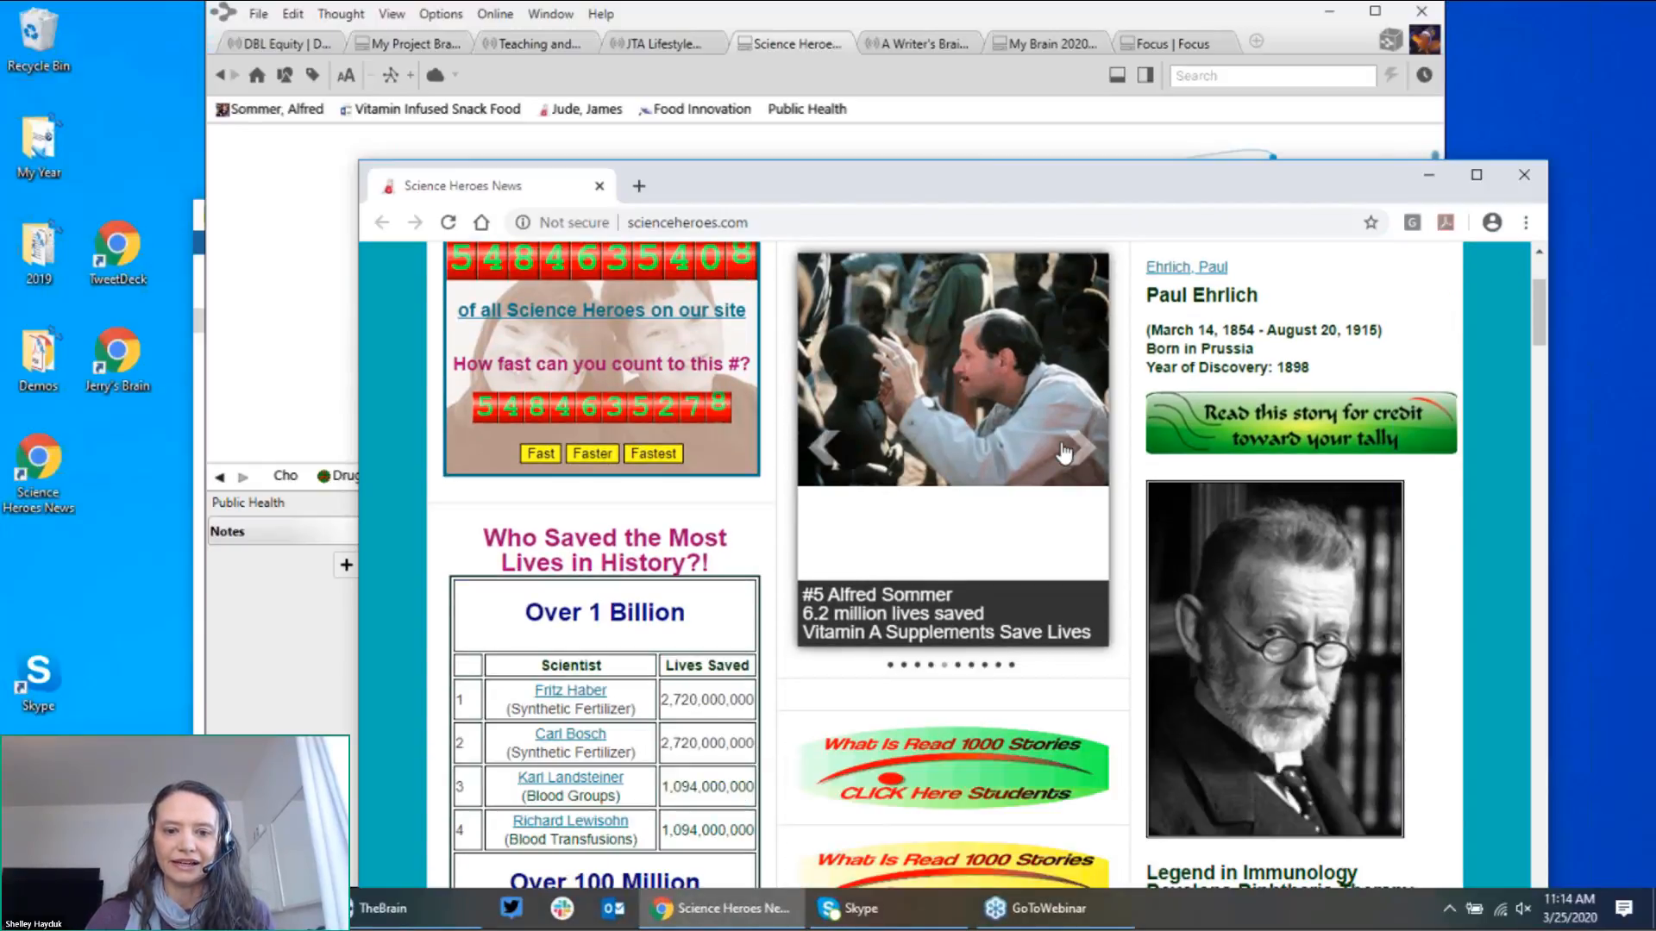
scroll(1061, 442, "down", 2)
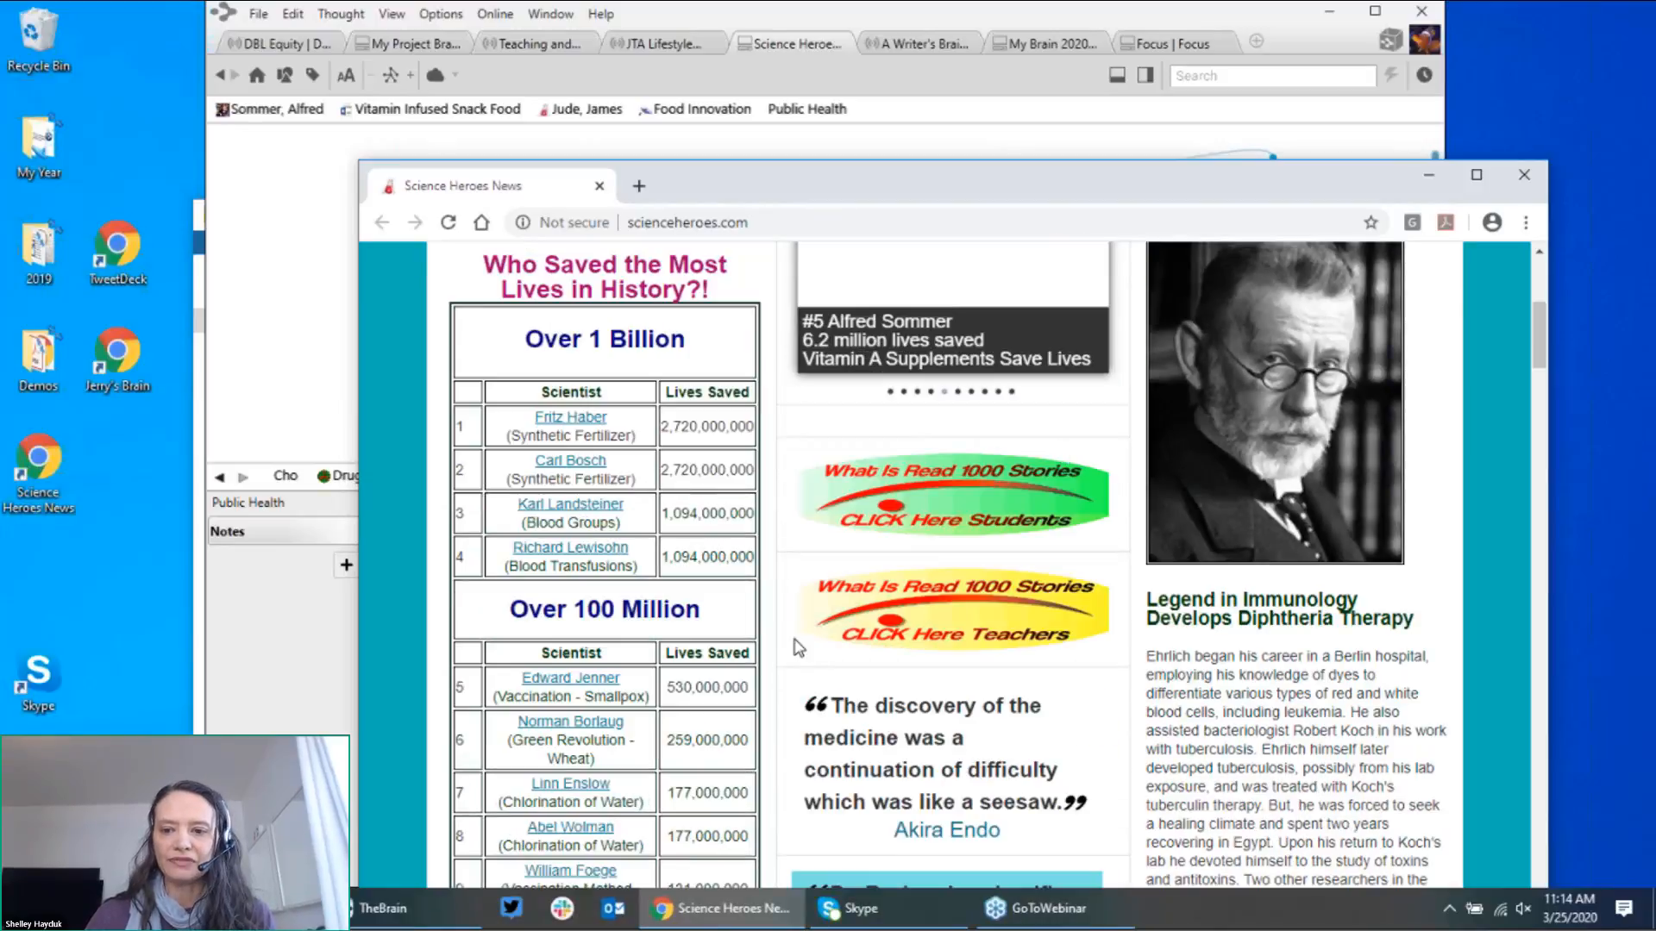
scroll(799, 649, "down", 1)
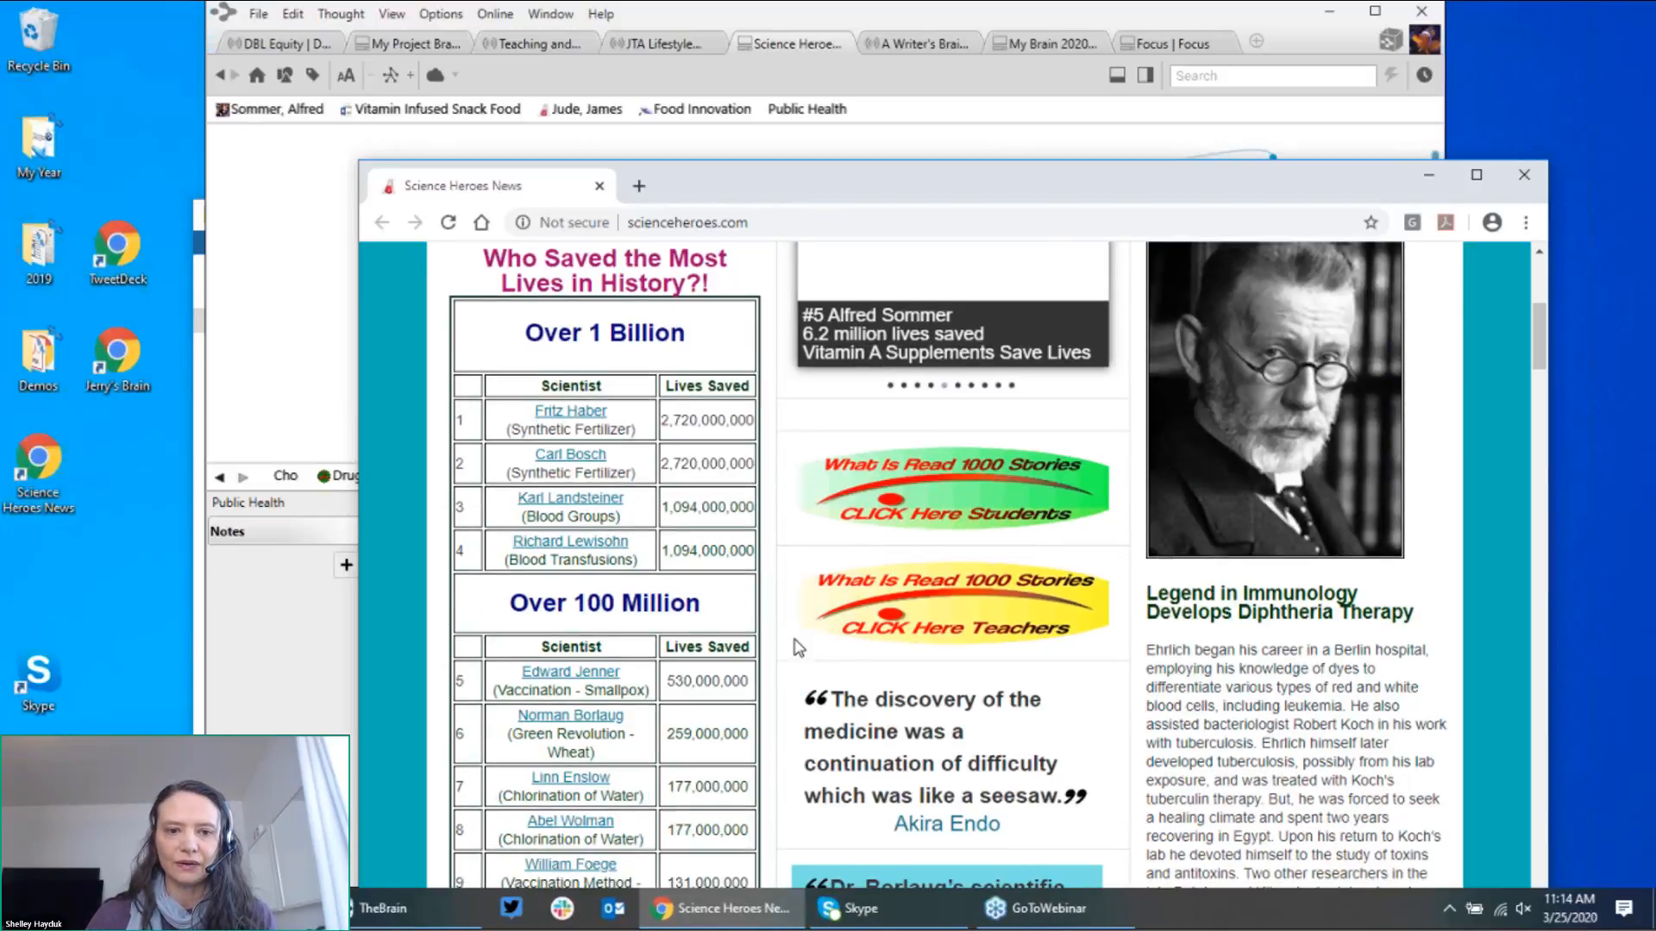
scroll(799, 649, "down", 2)
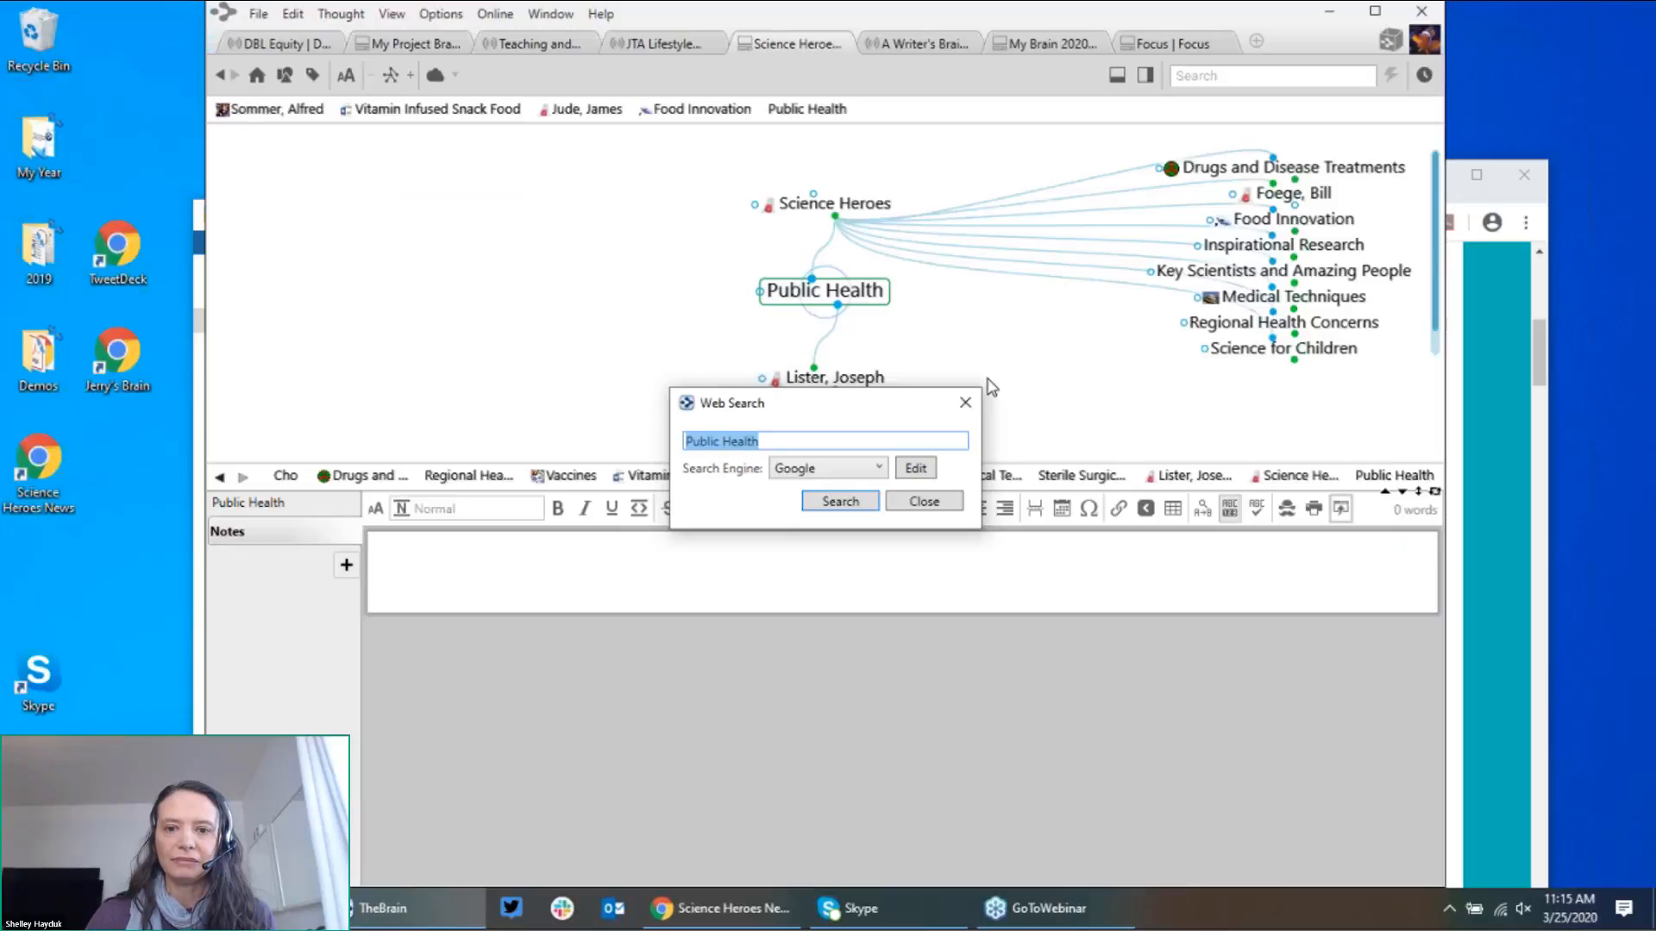
left_click(1503, 460)
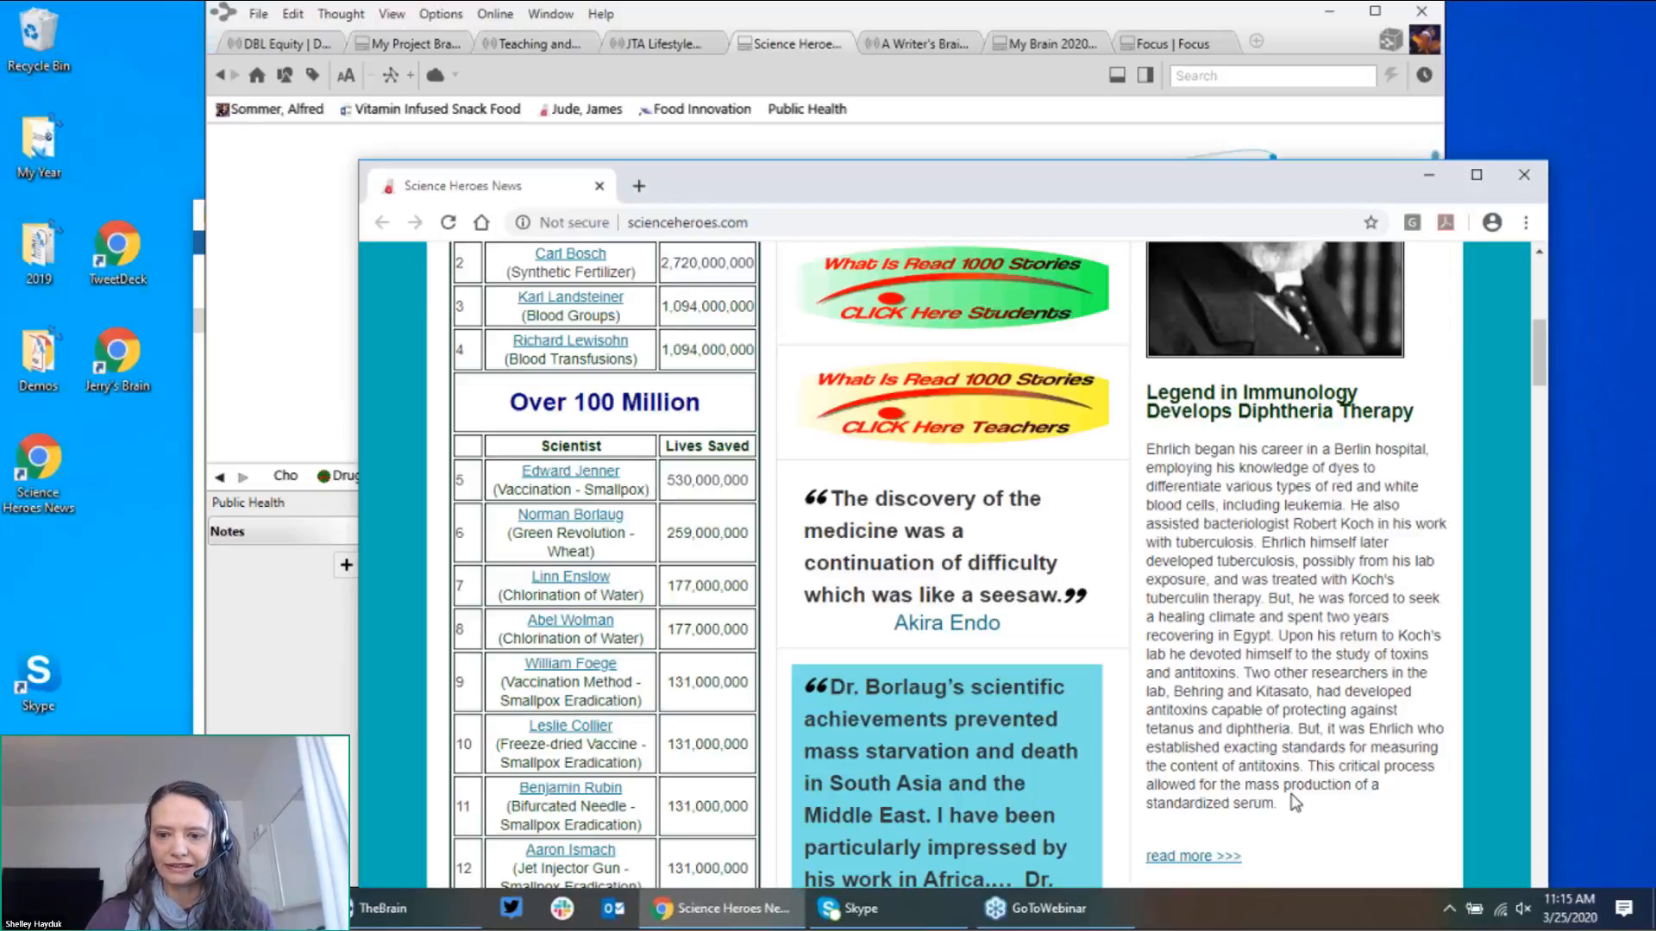
scroll(1294, 802, "down", 1)
scroll(1293, 802, "down", 3)
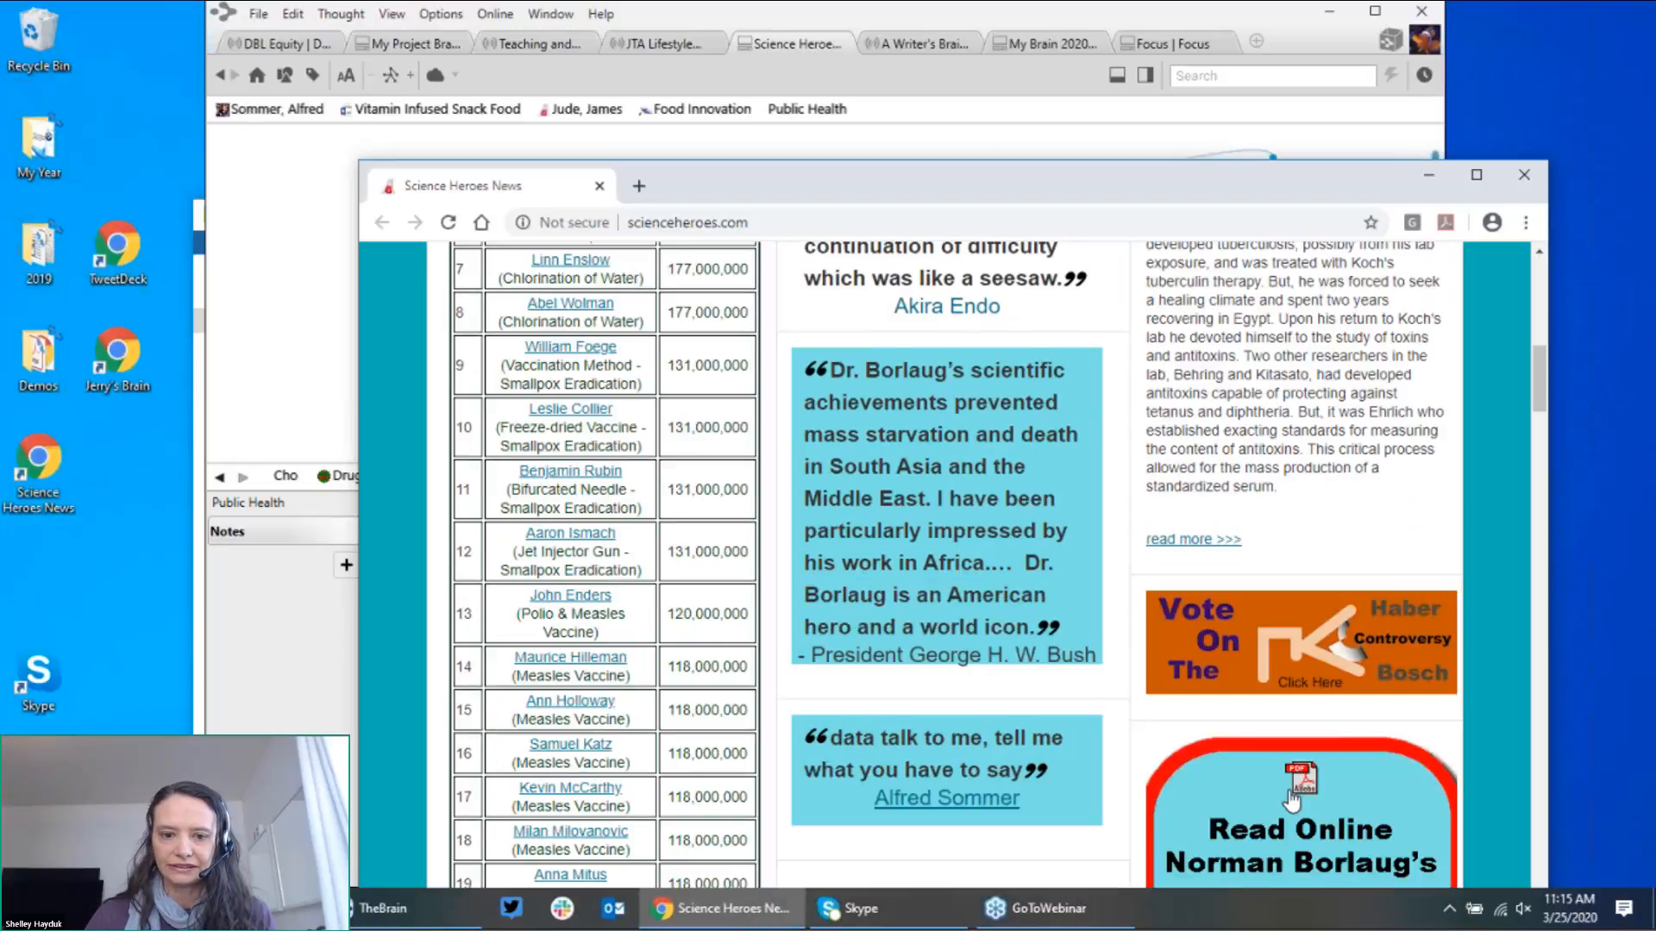
scroll(1291, 800, "down", 5)
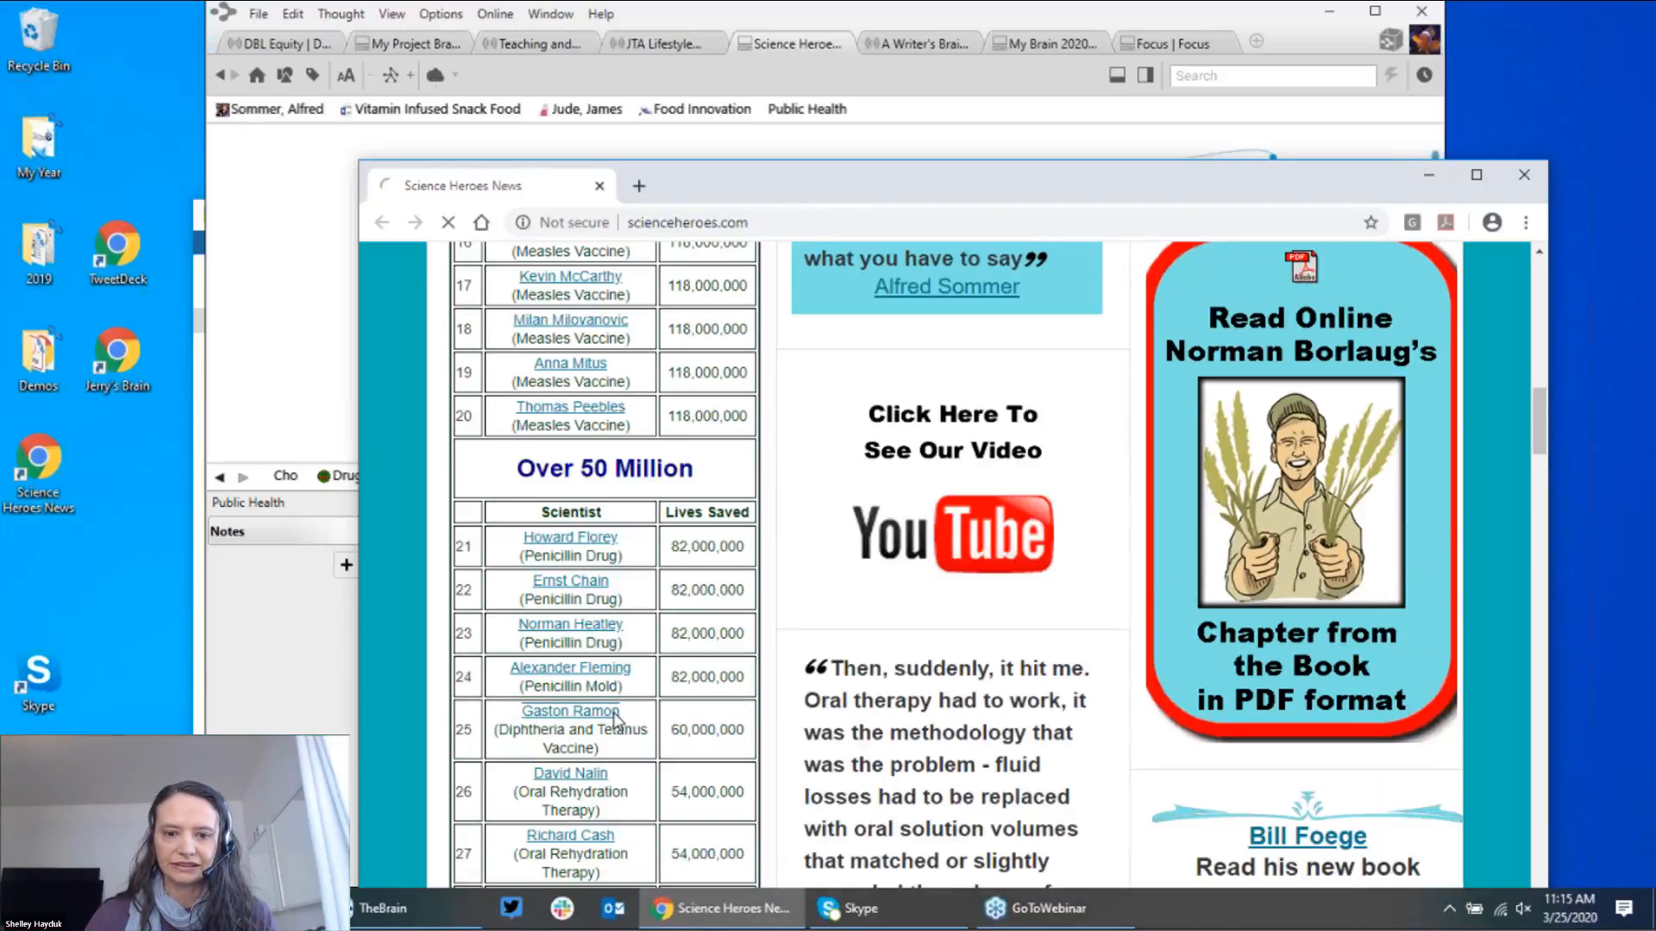
left_click(604, 712)
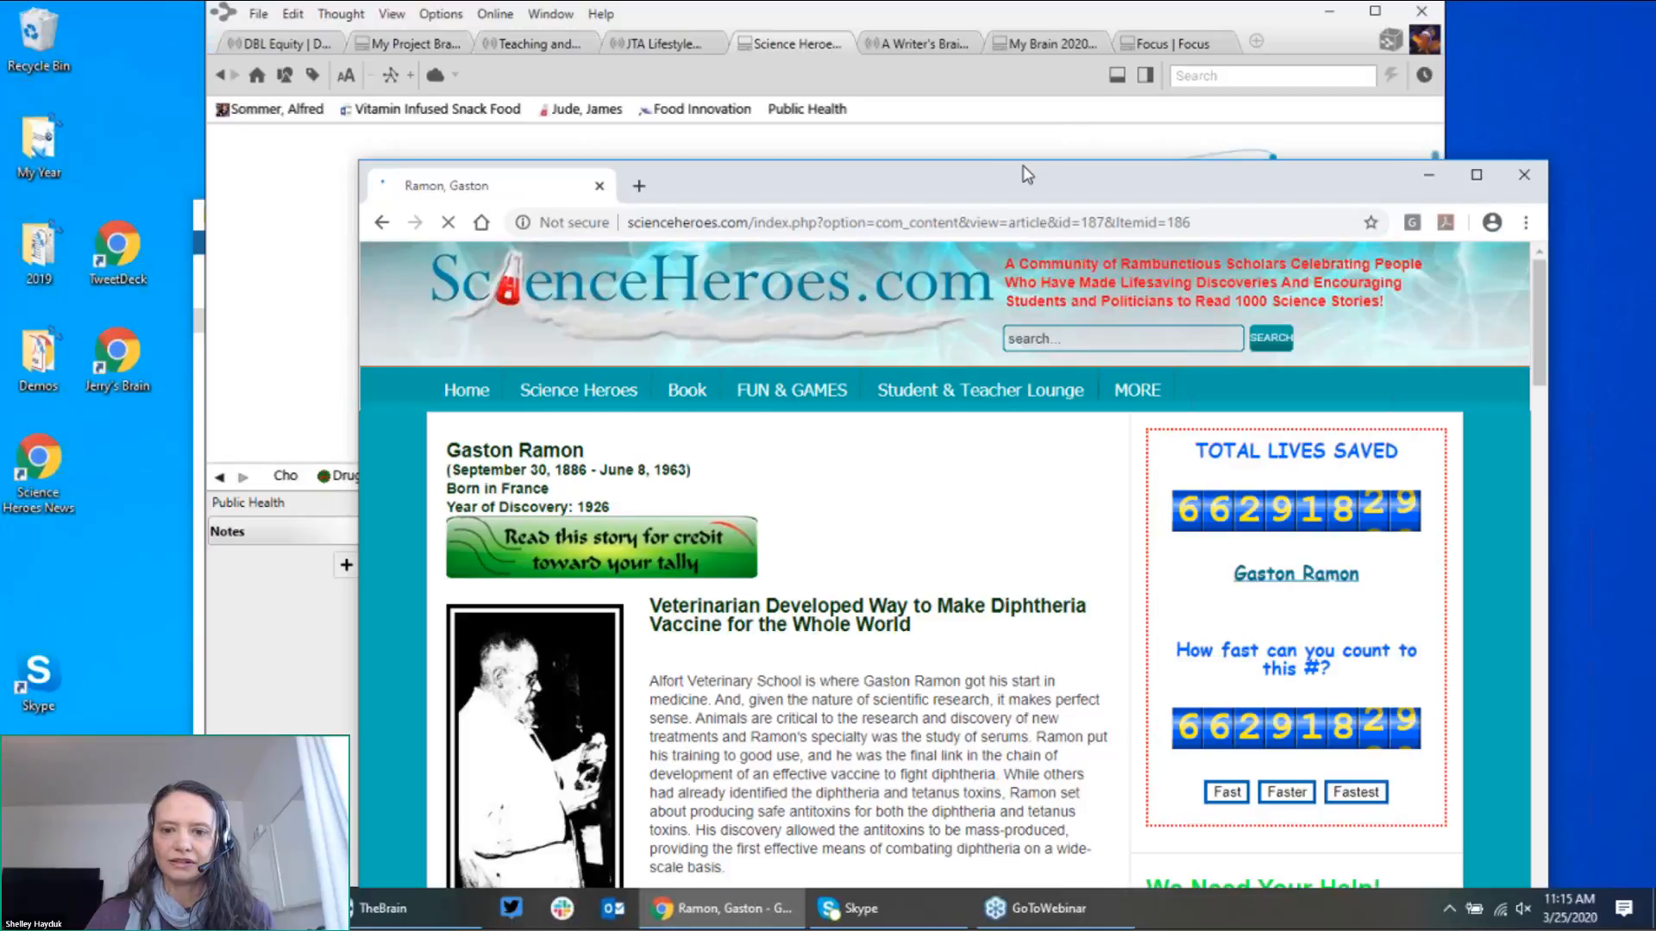
left_click_drag(1023, 175, 1299, 504)
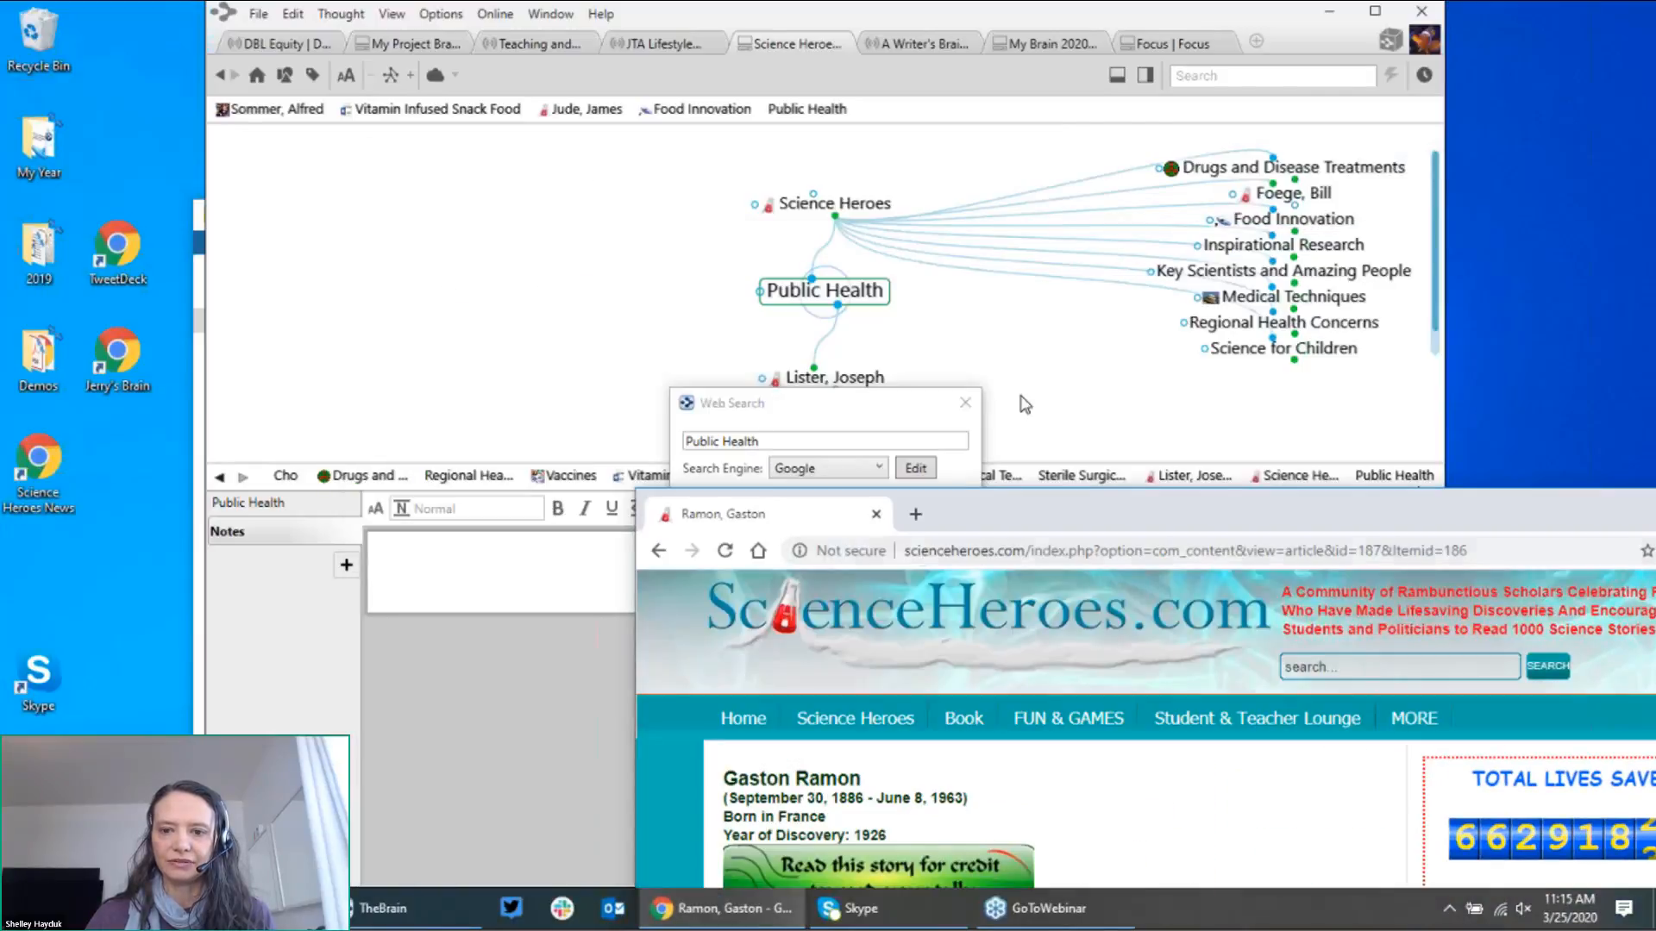
Step: Drop the Gaston Ramon page URL onto Public Health and add it as a new thought despite the duplicate warning
left_click(960, 411)
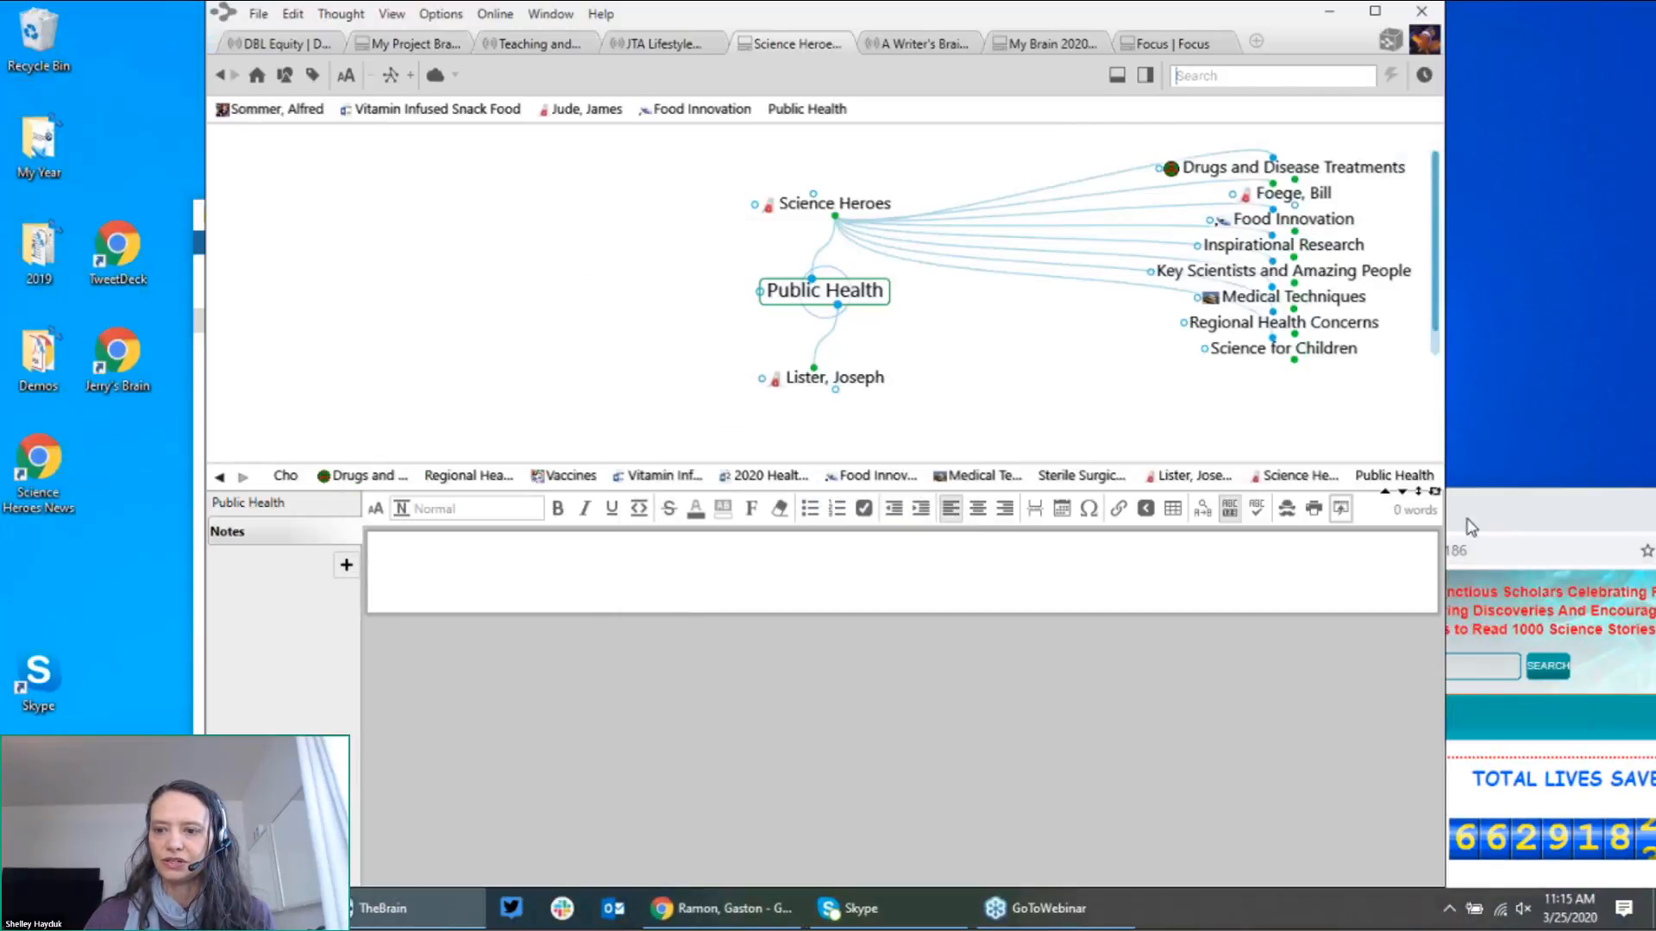
left_click(1514, 524)
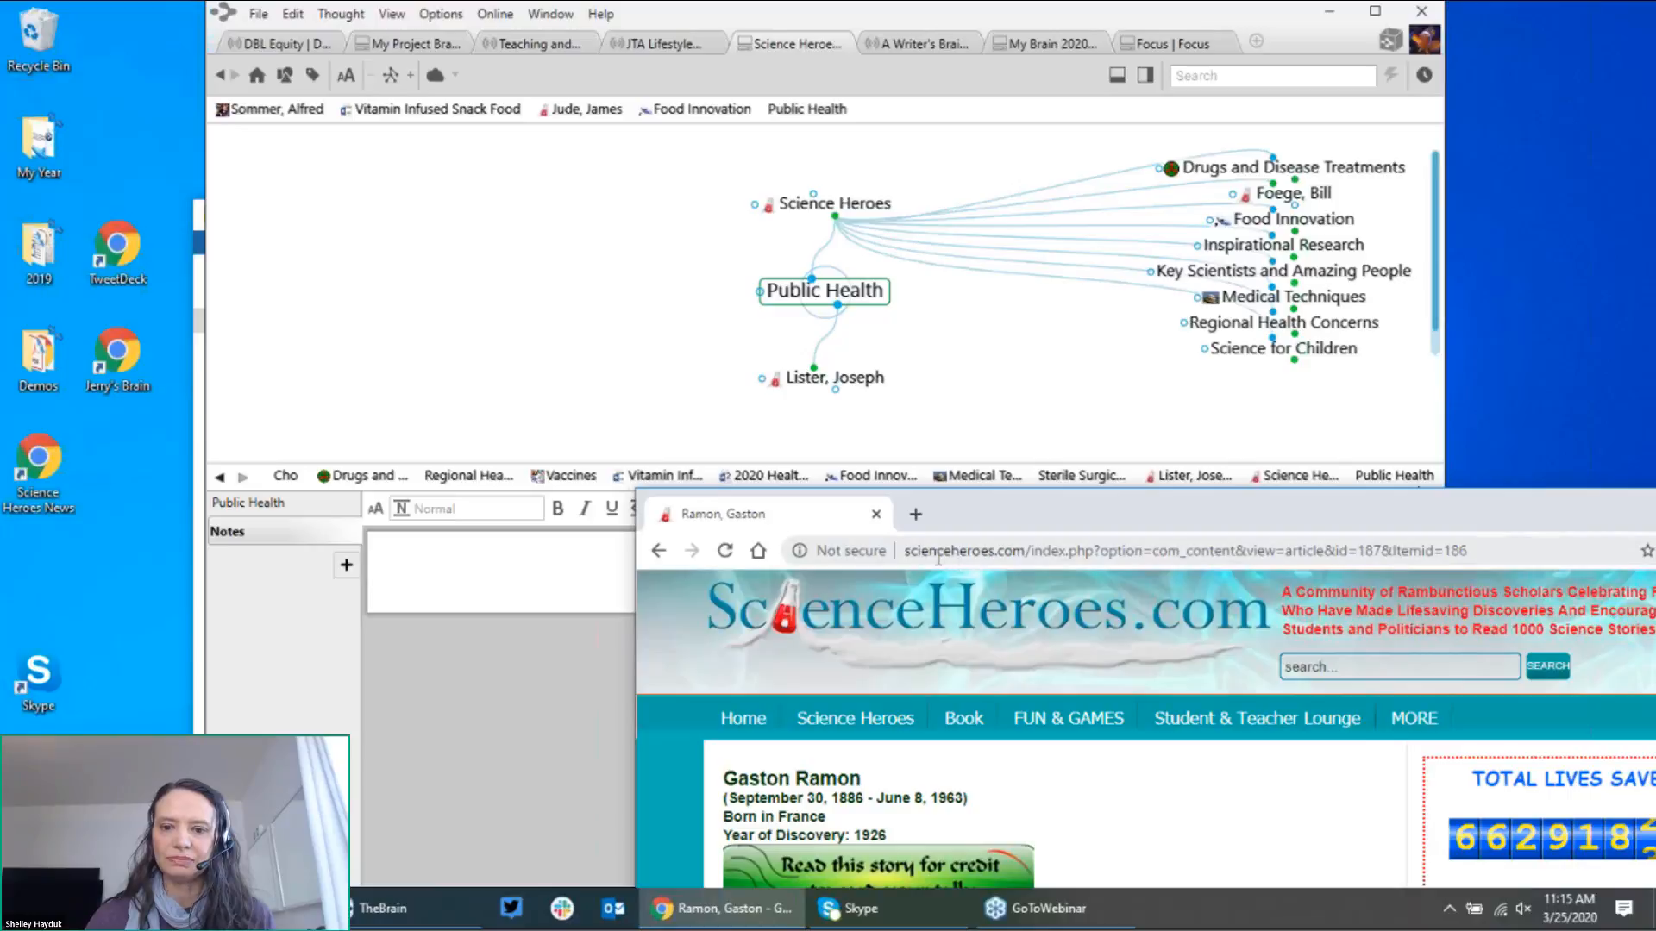
left_click_drag(849, 520, 937, 358)
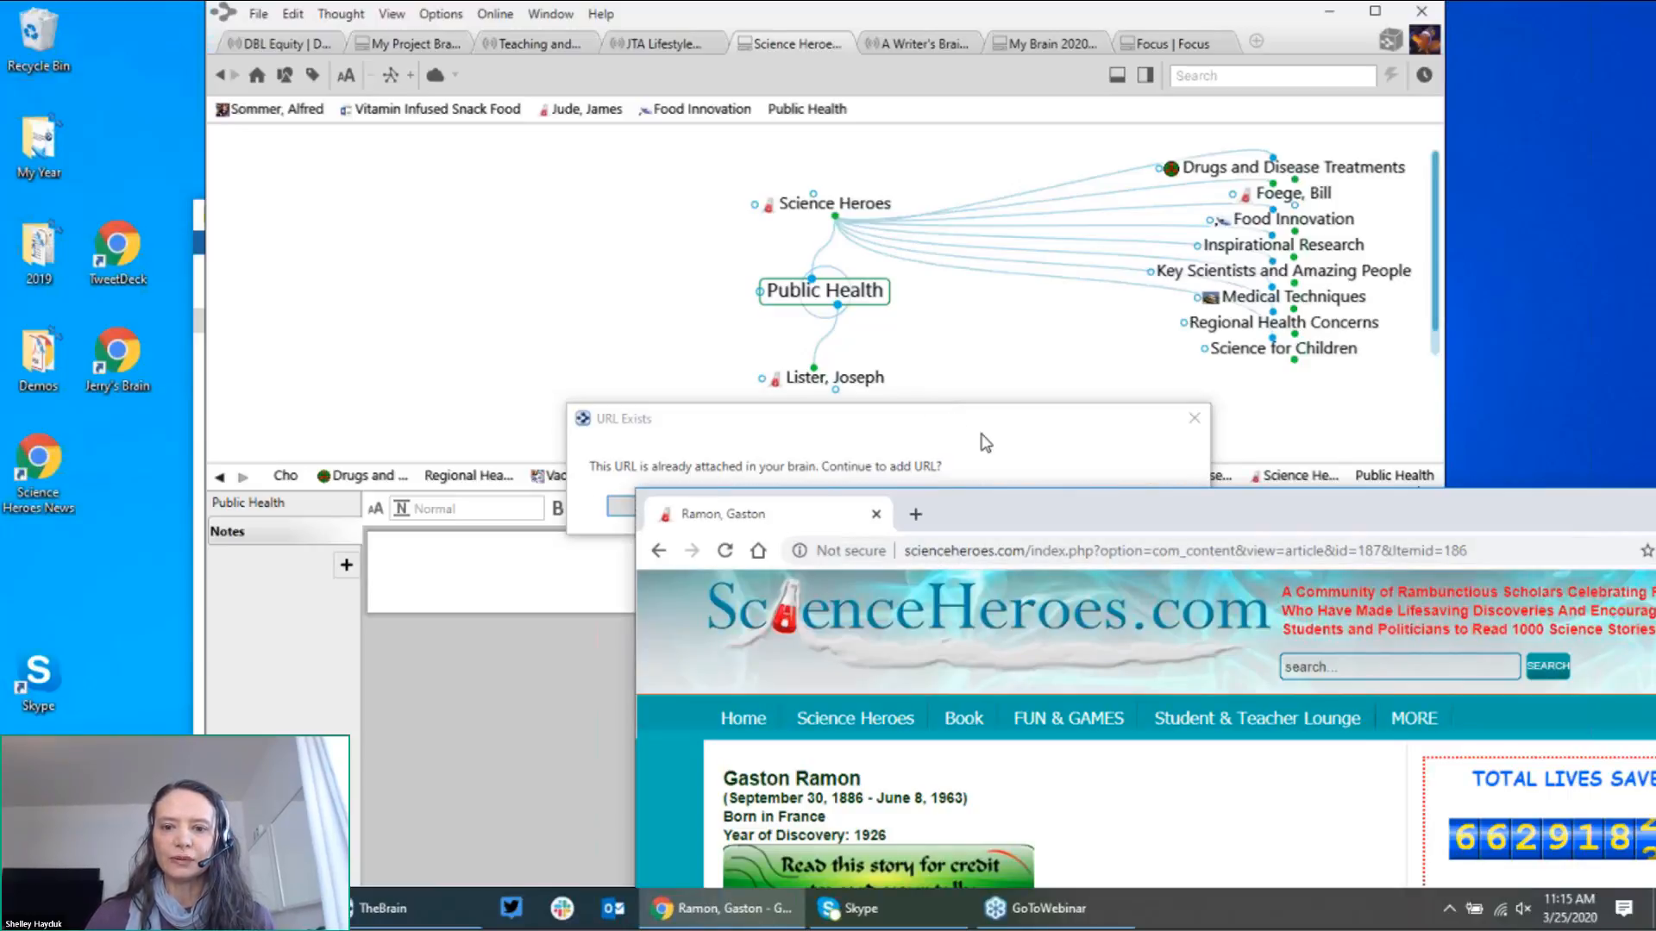
left_click(986, 443)
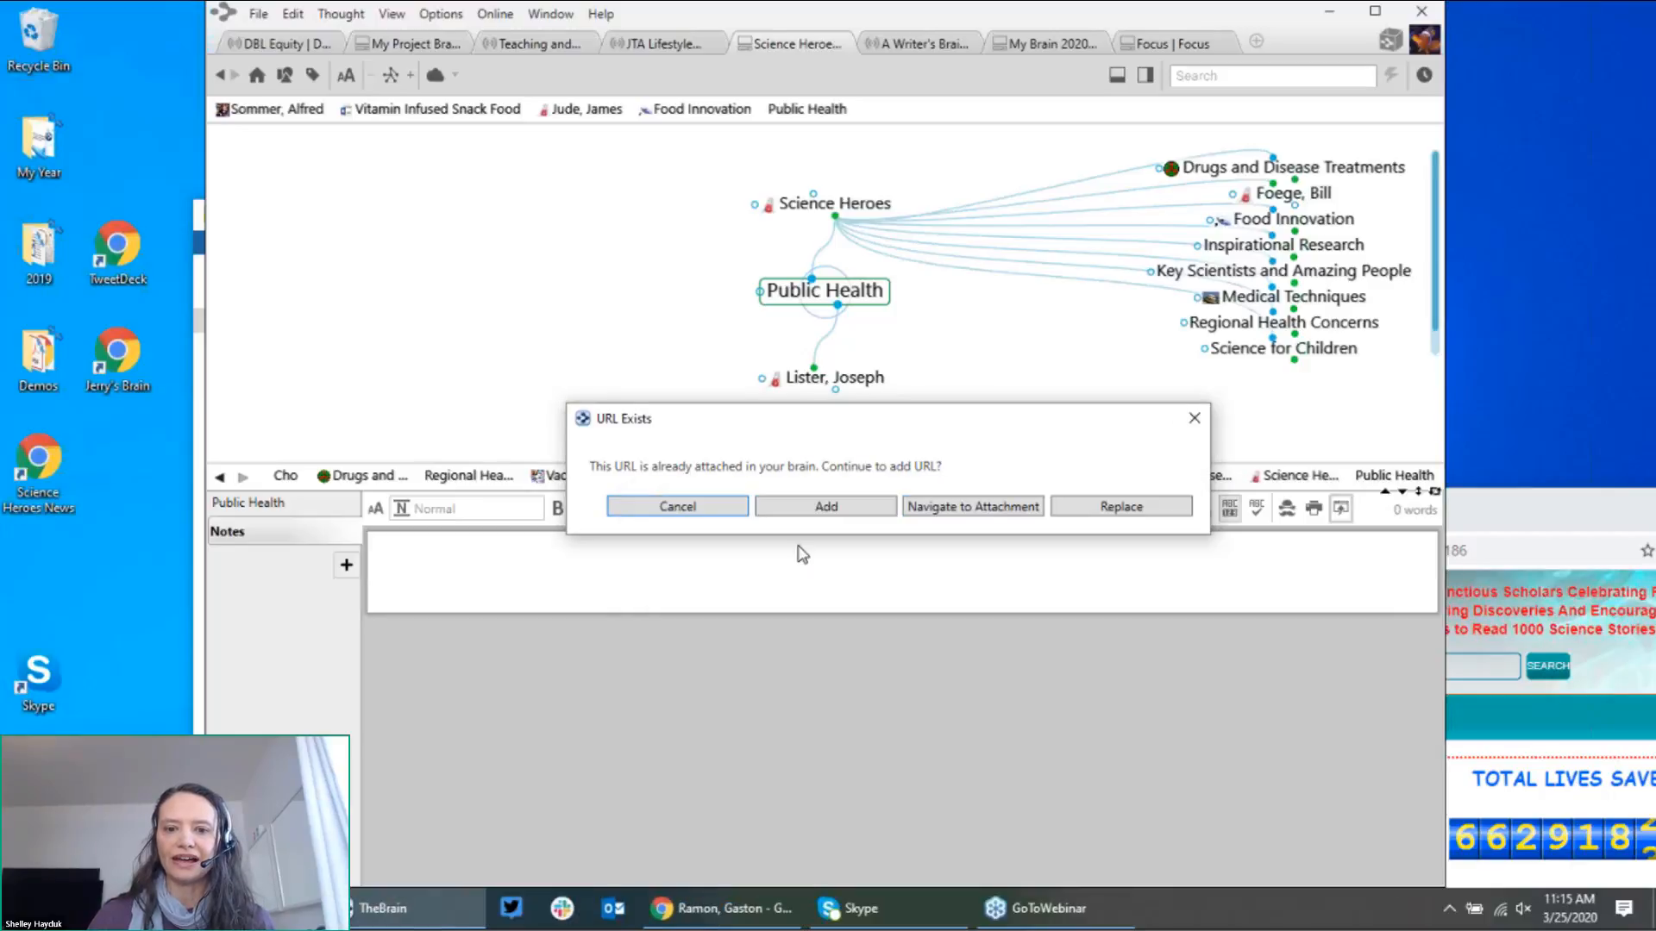
left_click(865, 515)
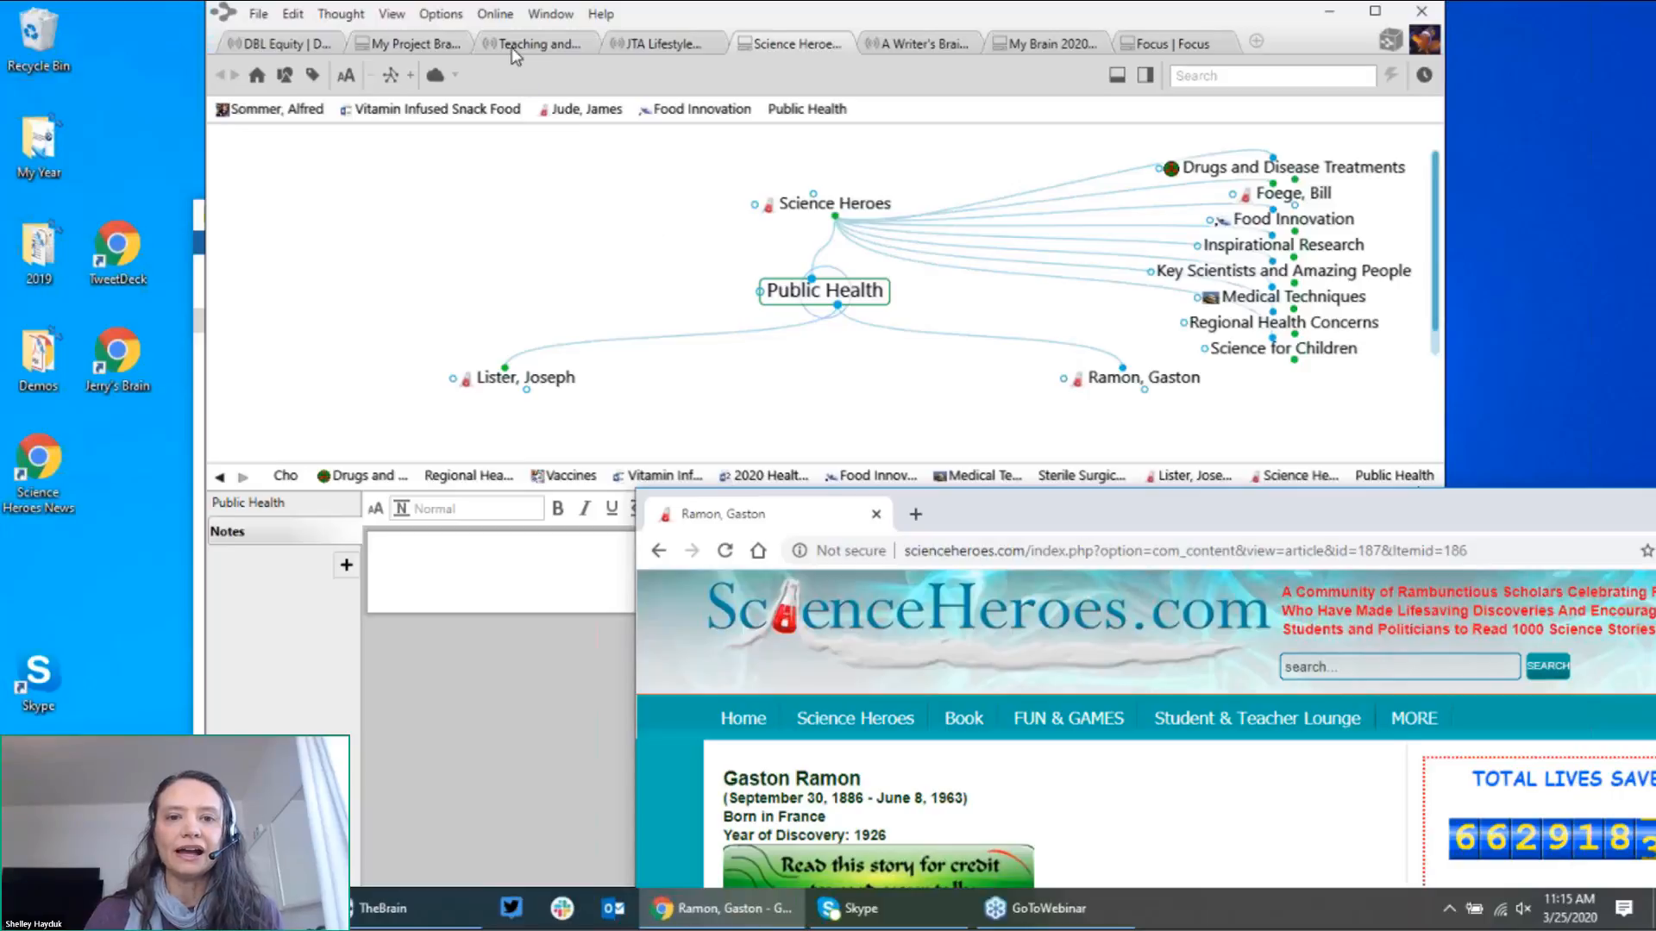
Step: Run TheBrain's Web Search on Google for 'Sterile Surgical Procedures'
left_click(462, 19)
left_click(462, 19)
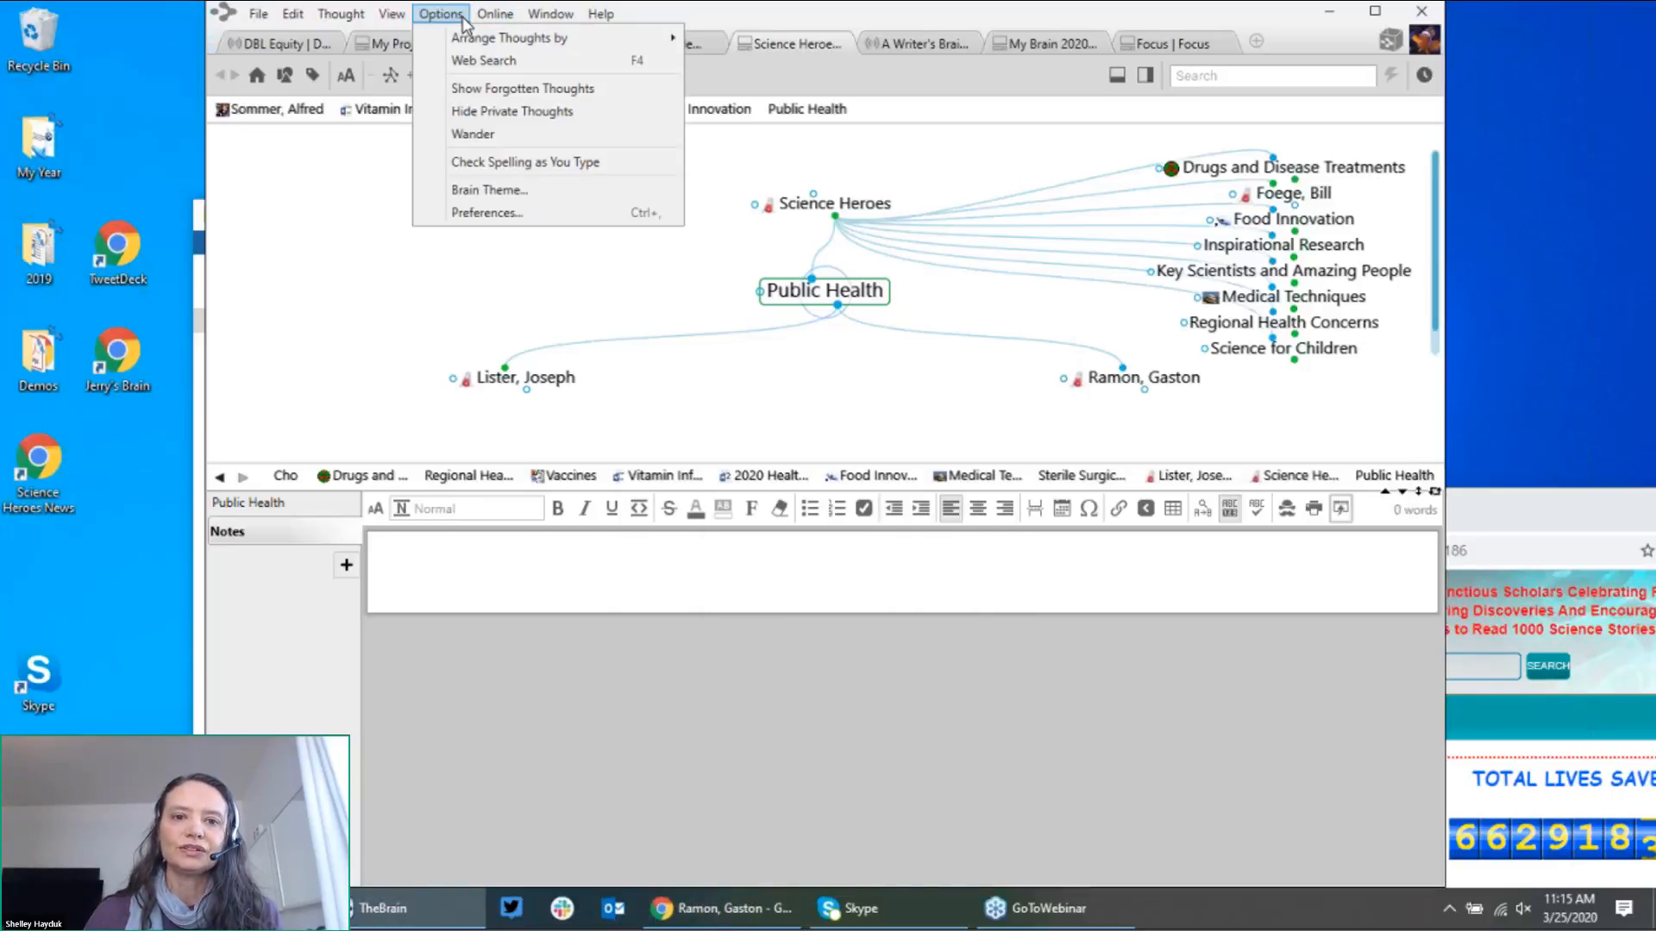
left_click(481, 62)
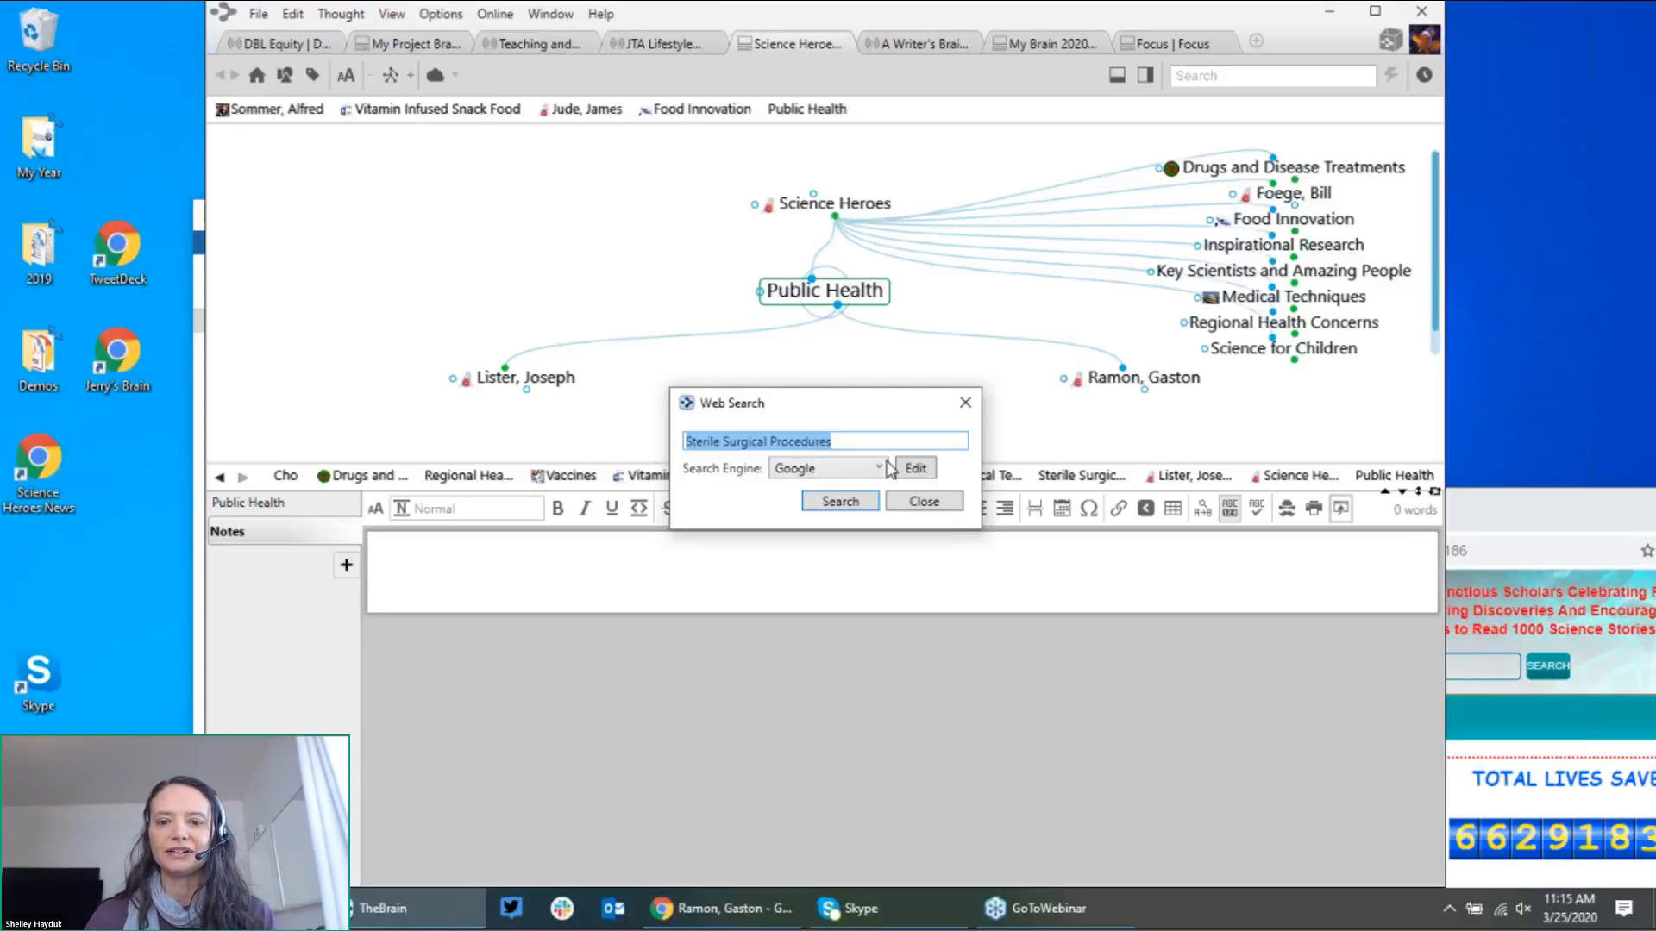
left_click(844, 503)
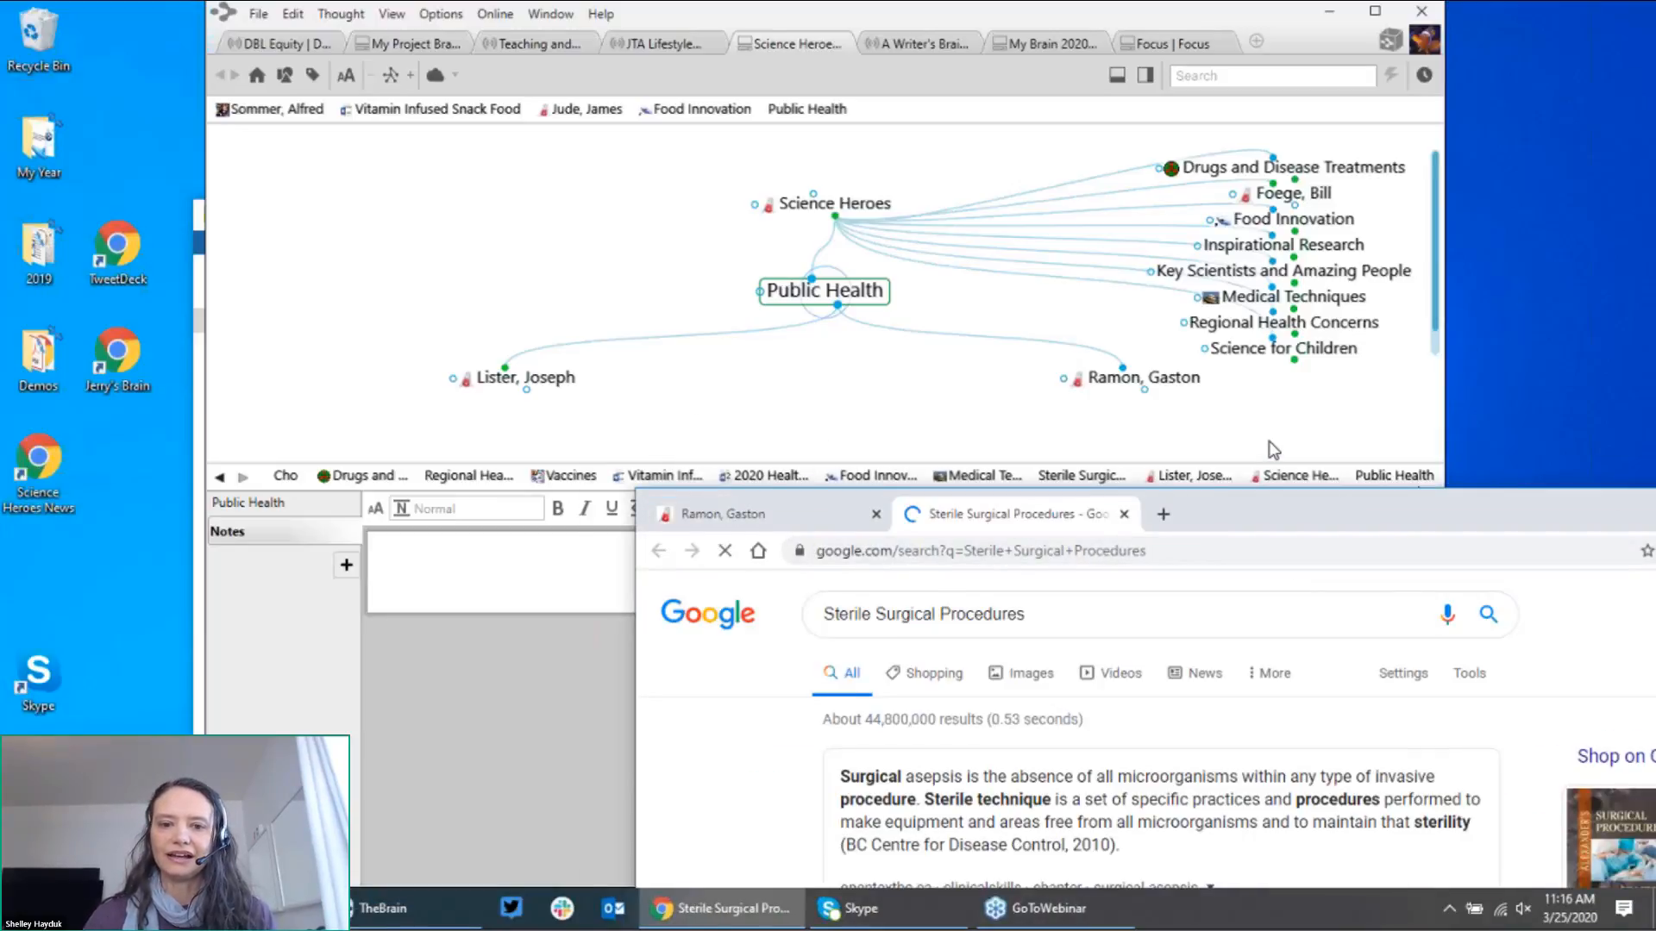
Step: Replace the Google query with 'public health' and browse its News results
left_click_drag(1385, 525, 1087, 341)
left_click(935, 428)
key("BackSpace")
key("BackSpace")
key("BackSpace")
key("BackSpace")
key("BackSpace")
key("BackSpace")
key("BackSpace")
key("BackSpace")
key("BackSpace")
key("BackSpace")
key("BackSpace")
key("BackSpace")
key("BackSpace")
key("BackSpace")
key("BackSpace")
key("BackSpace")
key("BackSpace")
key("BackSpace")
key("BackSpace")
key("BackSpace")
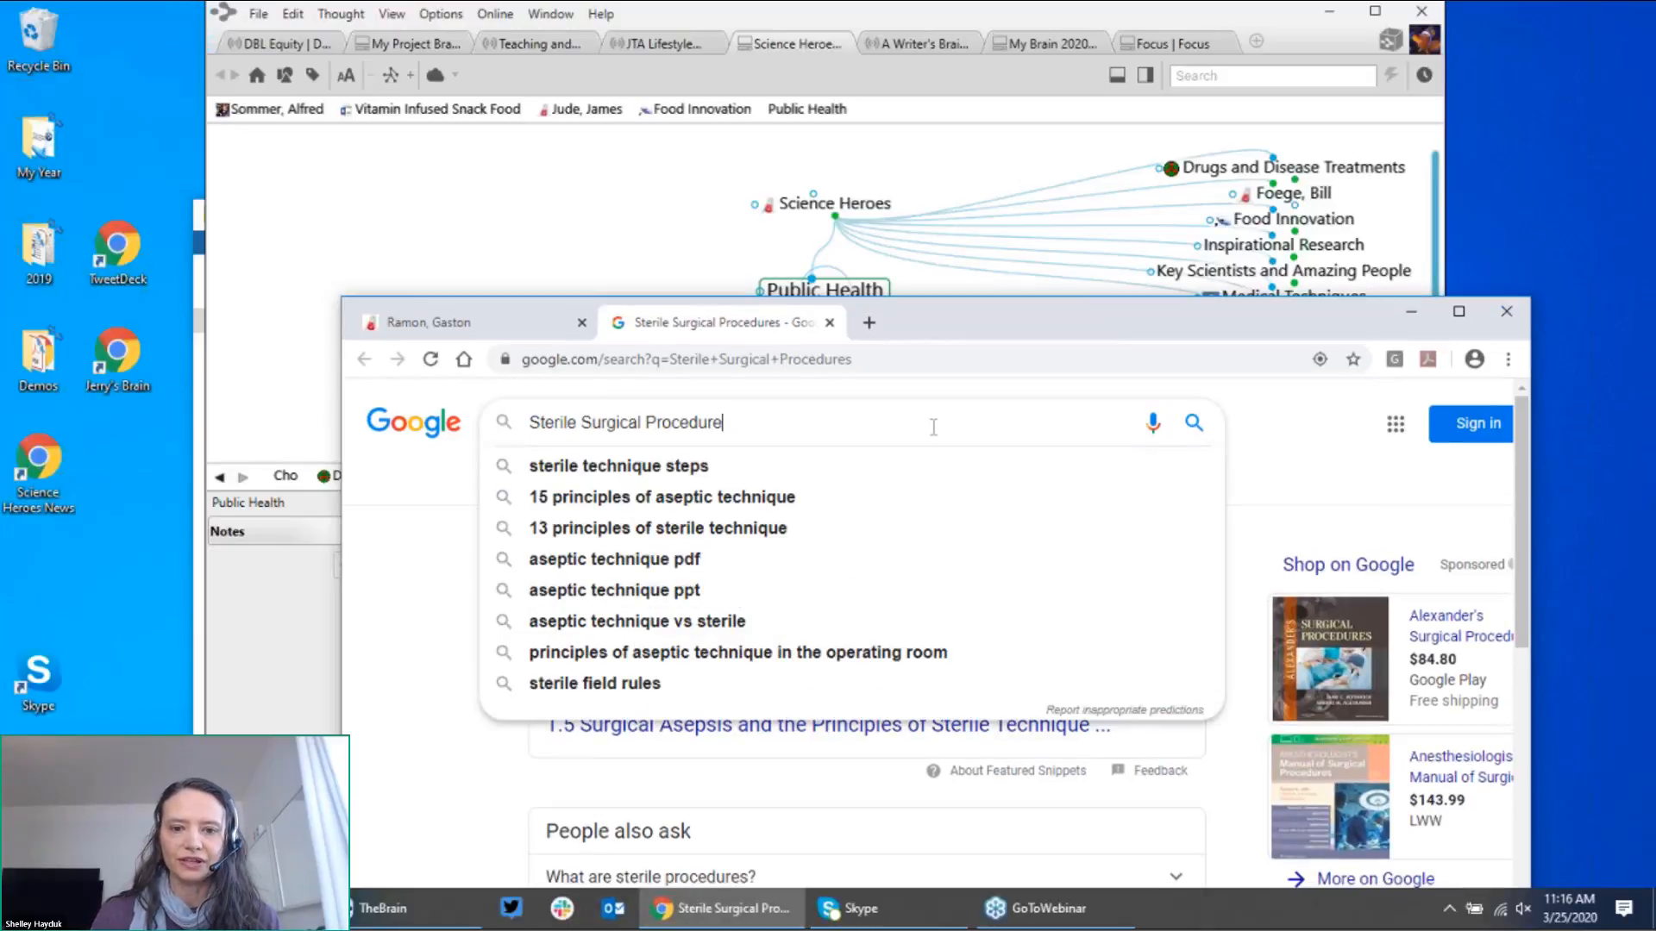
type("pu")
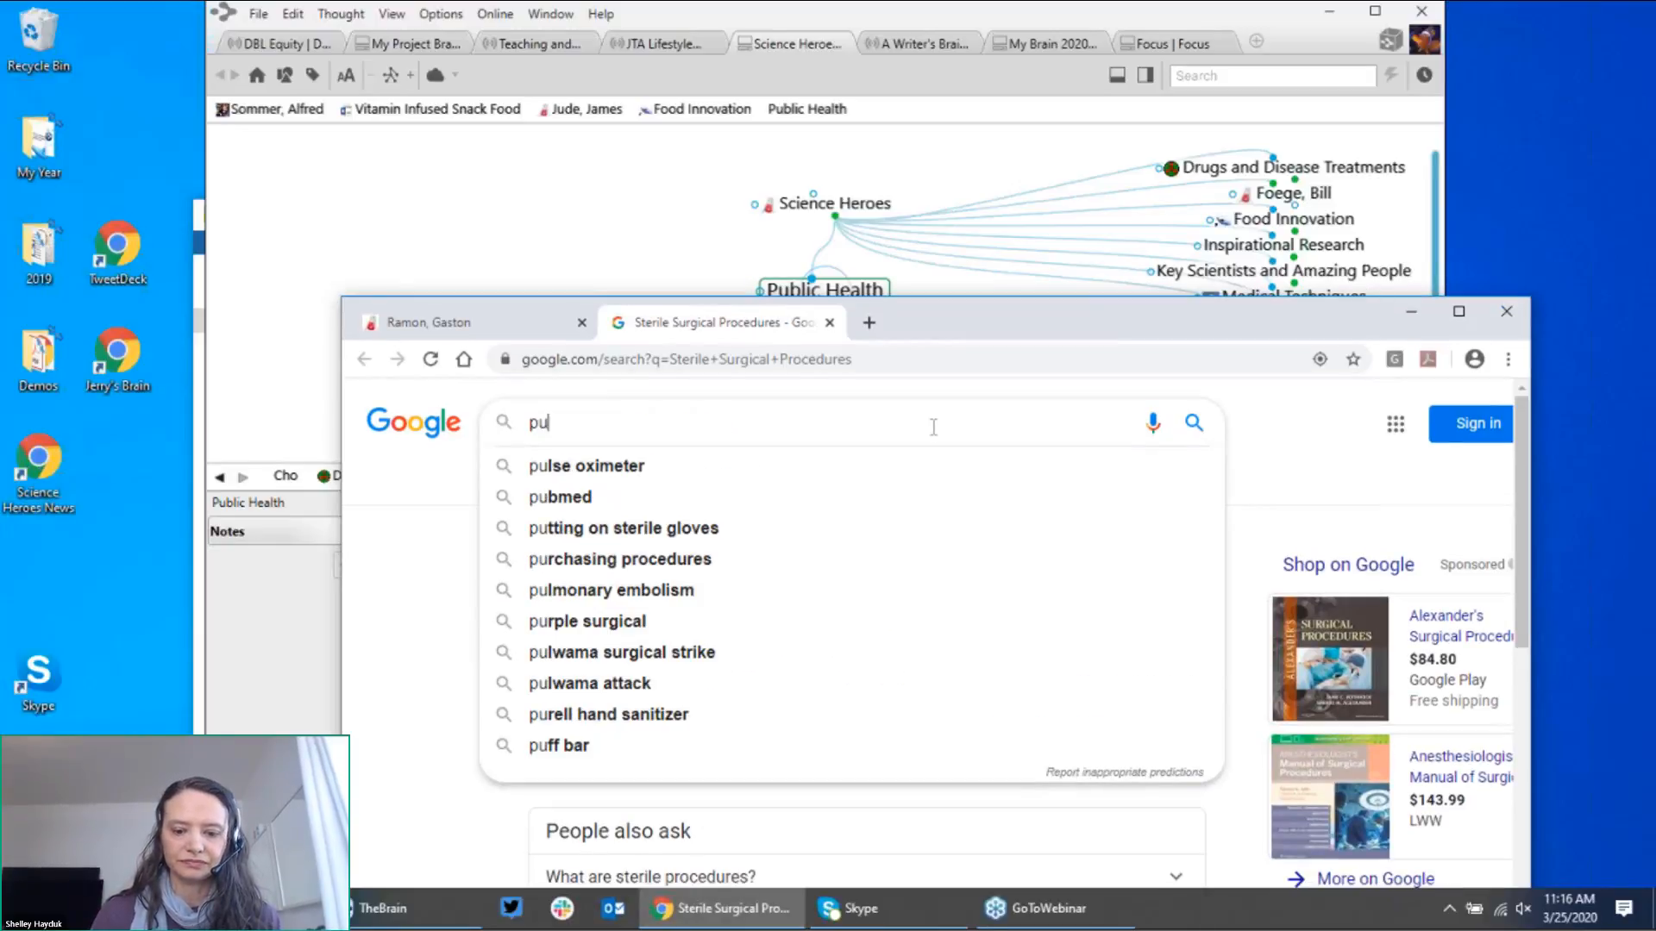
type("blic health")
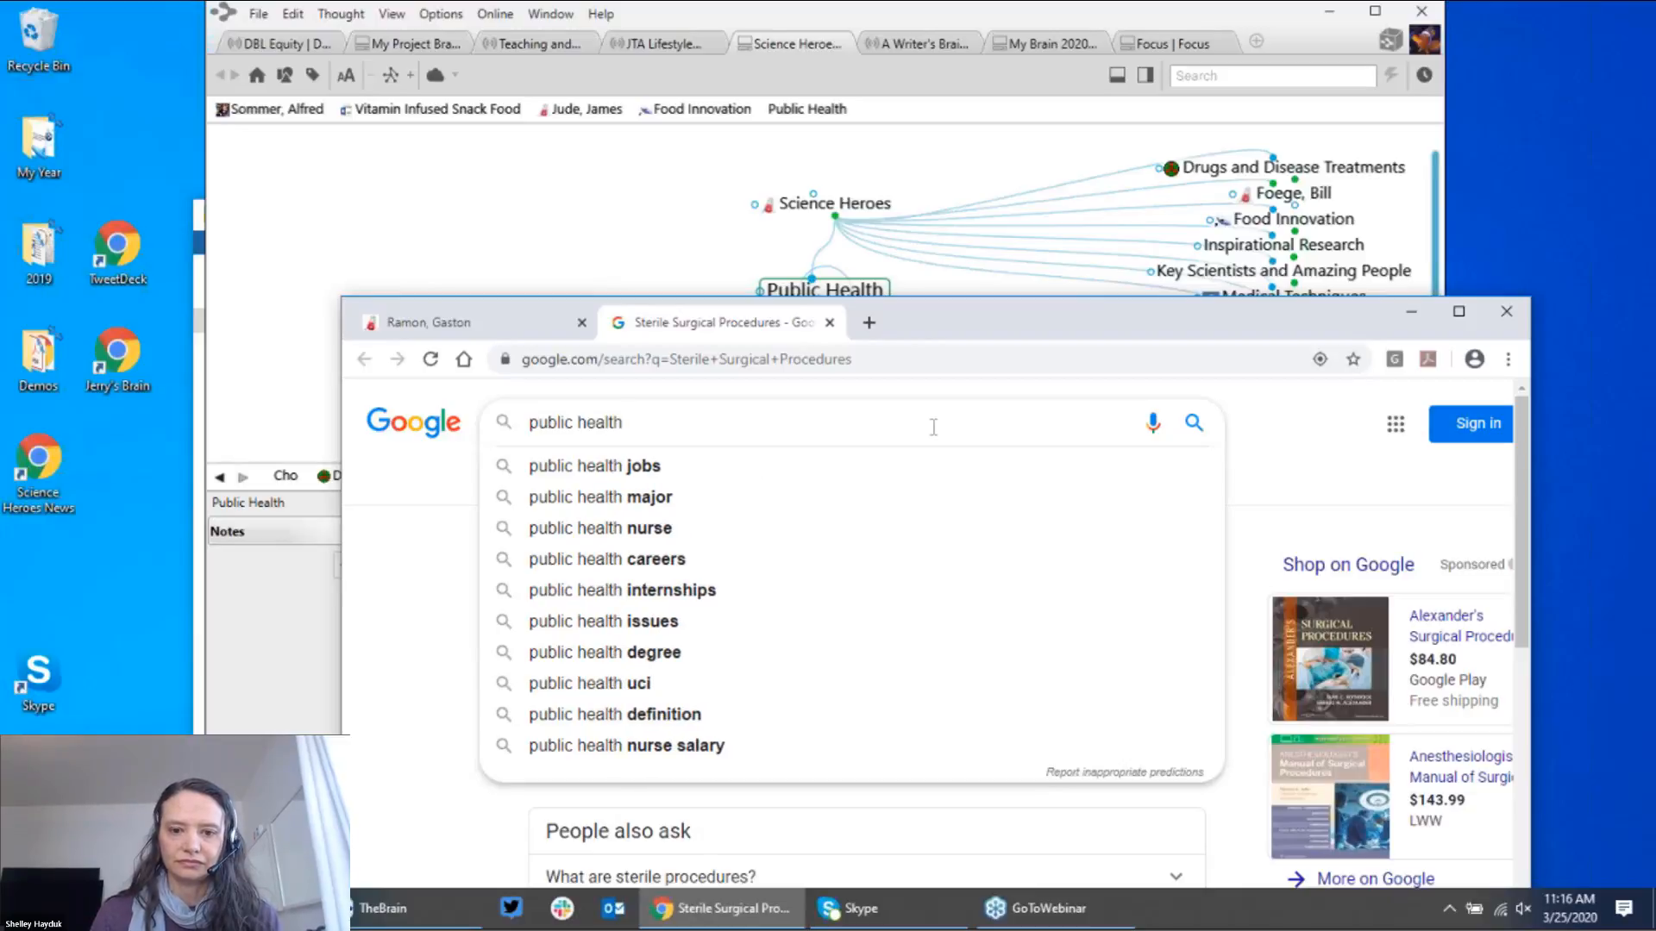
key("Return")
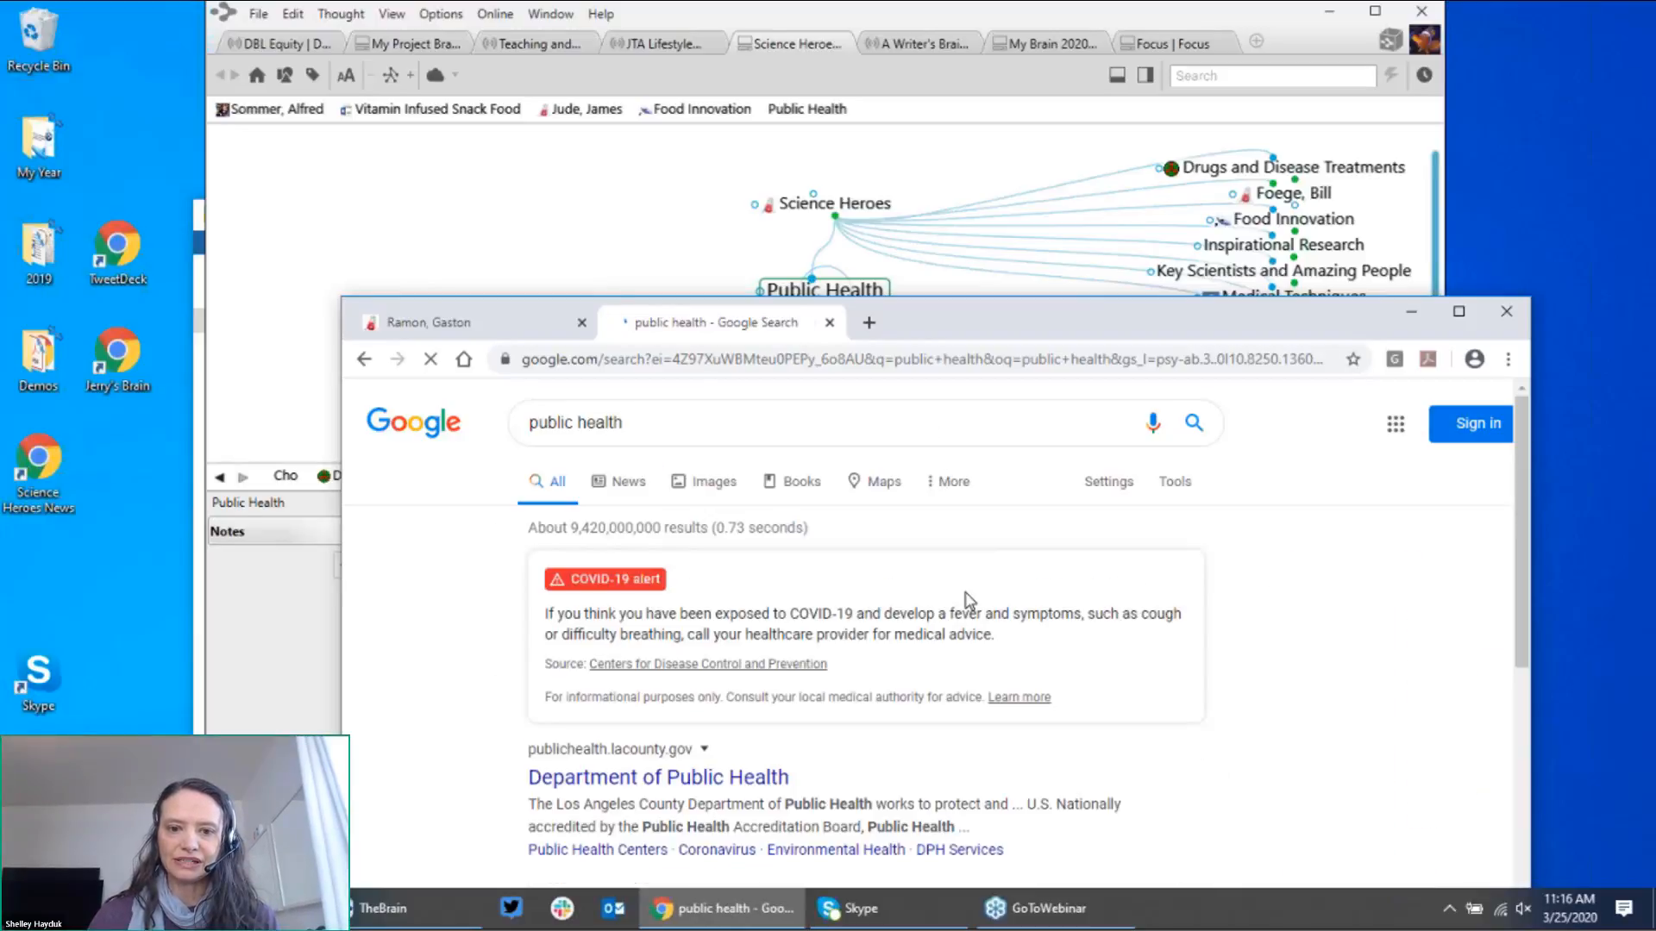
left_click(644, 491)
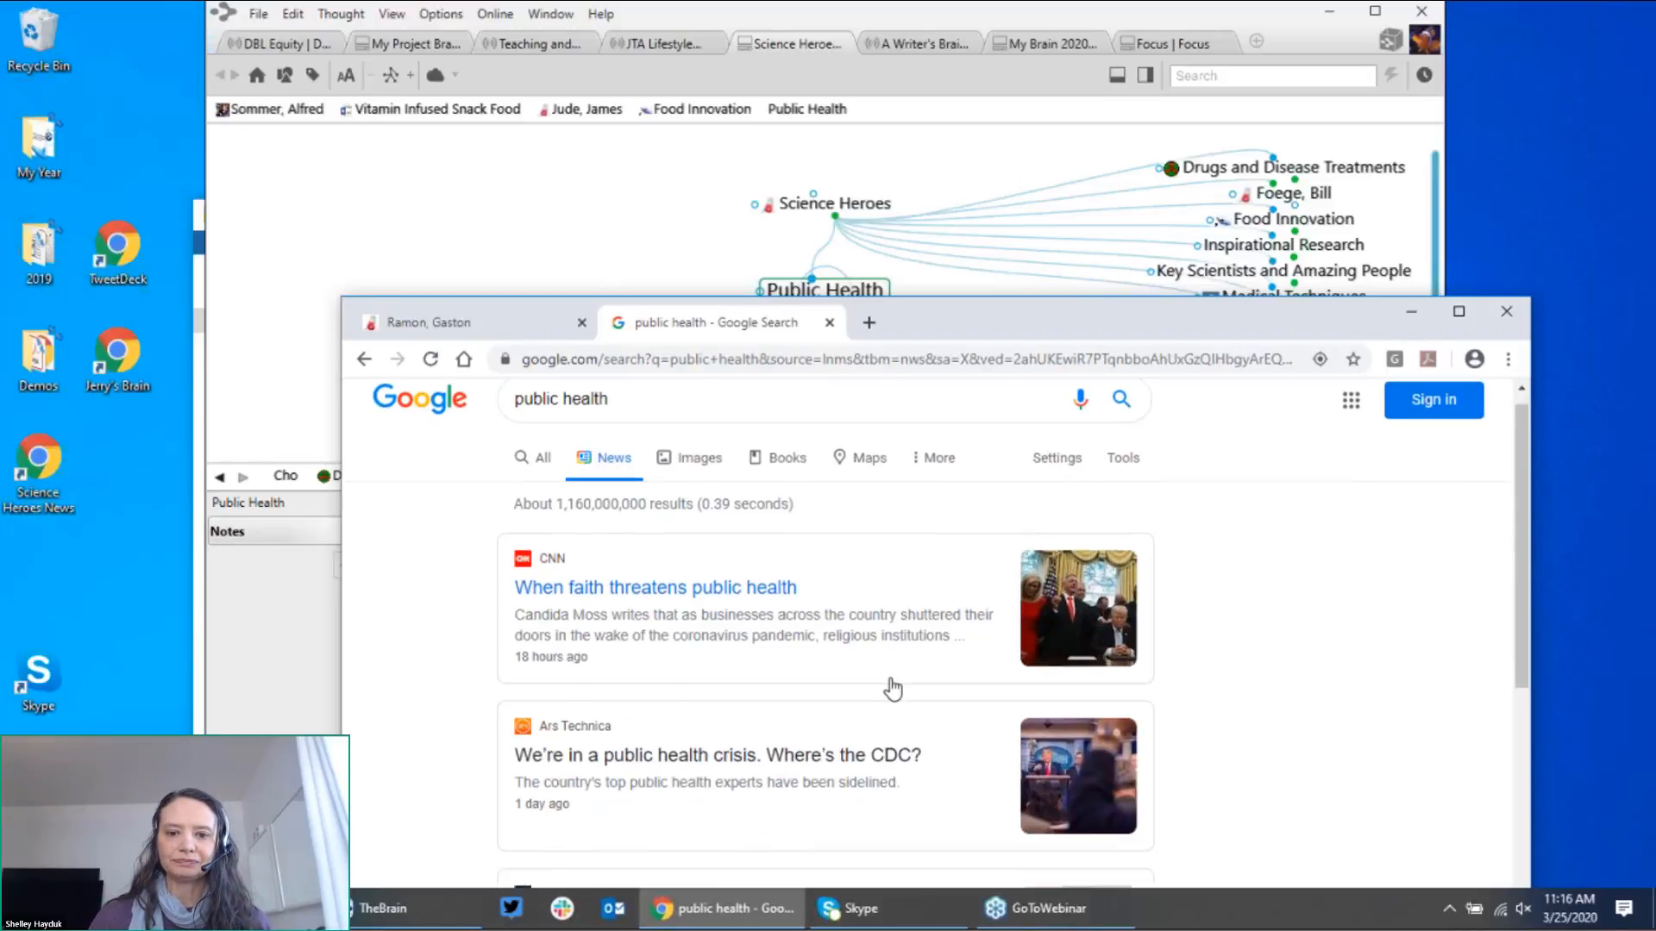
scroll(893, 690, "down", 7)
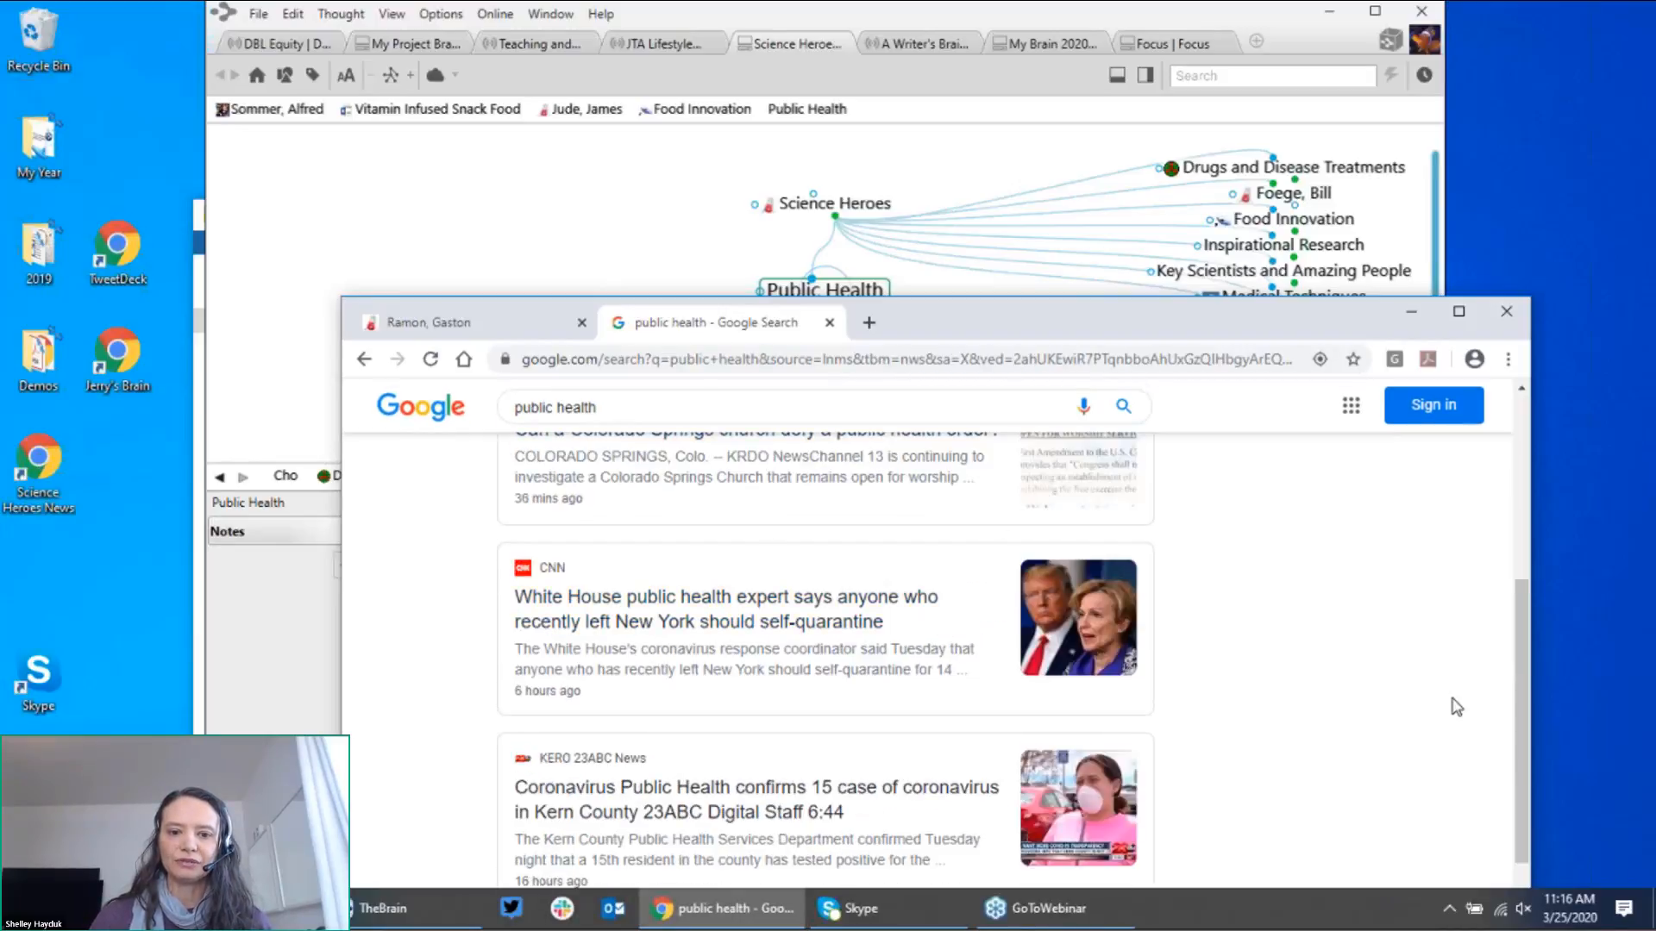
scroll(1455, 705, "down", 2)
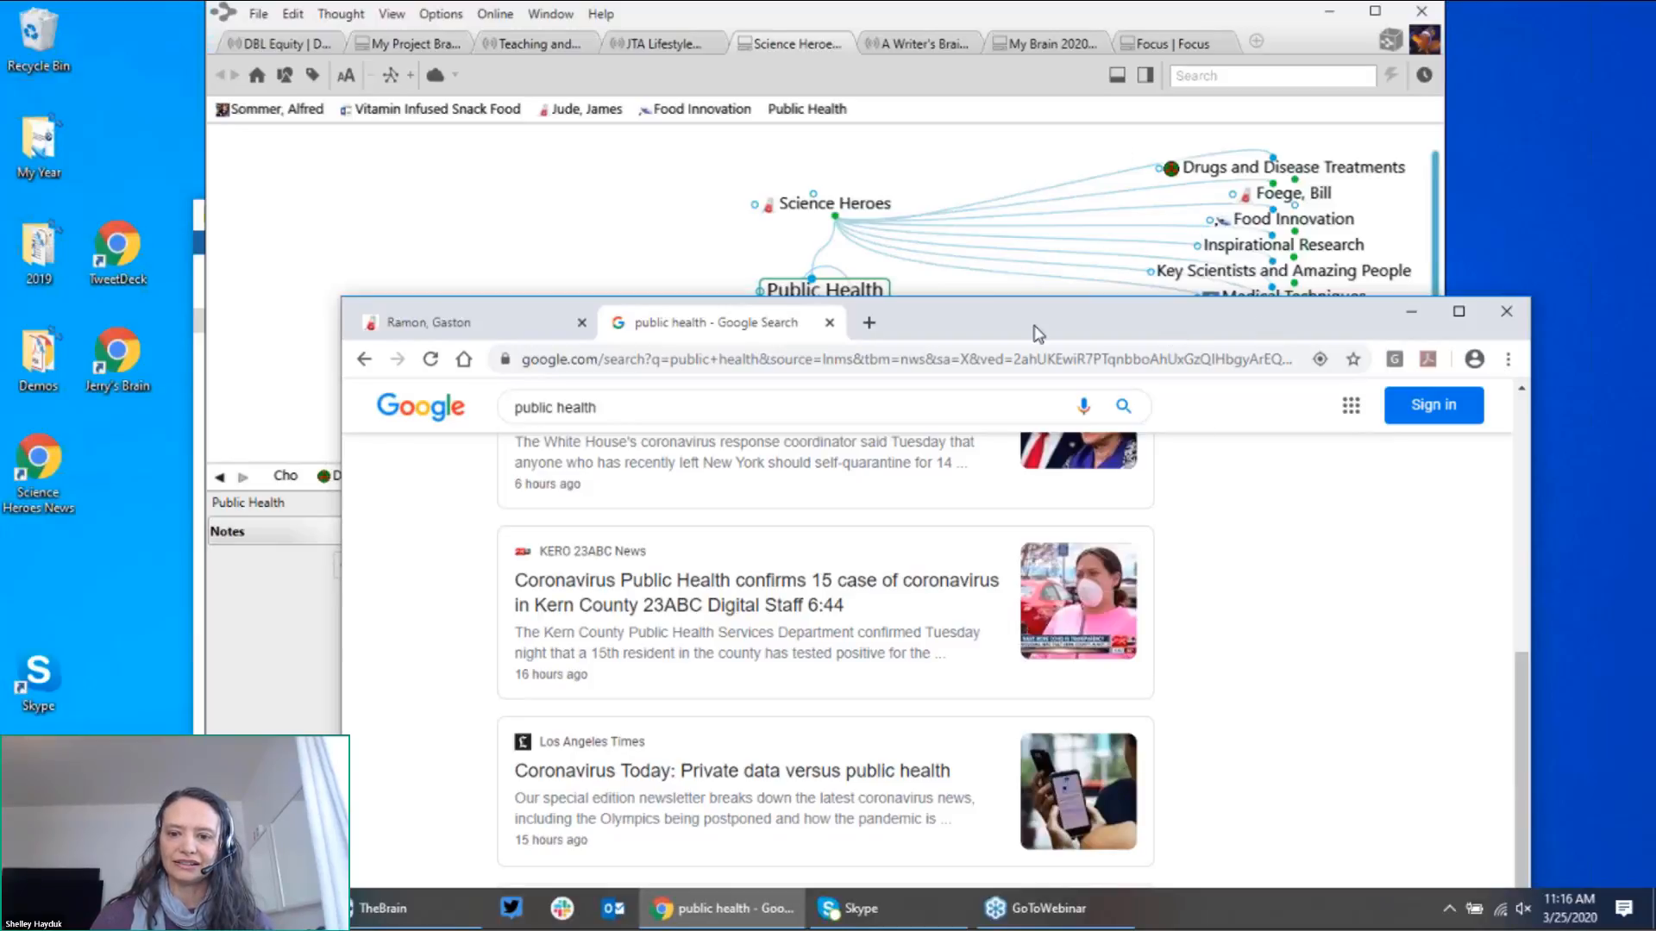
left_click_drag(1035, 328, 1516, 368)
Step: Add the Los Angeles Times 'Coronavirus Today' headline as a thought and bring the Public Health map forward
mouse_move(1164, 812)
left_mouse_down()
mouse_move(805, 374)
mouse_move(757, 419)
mouse_move(746, 409)
left_mouse_up()
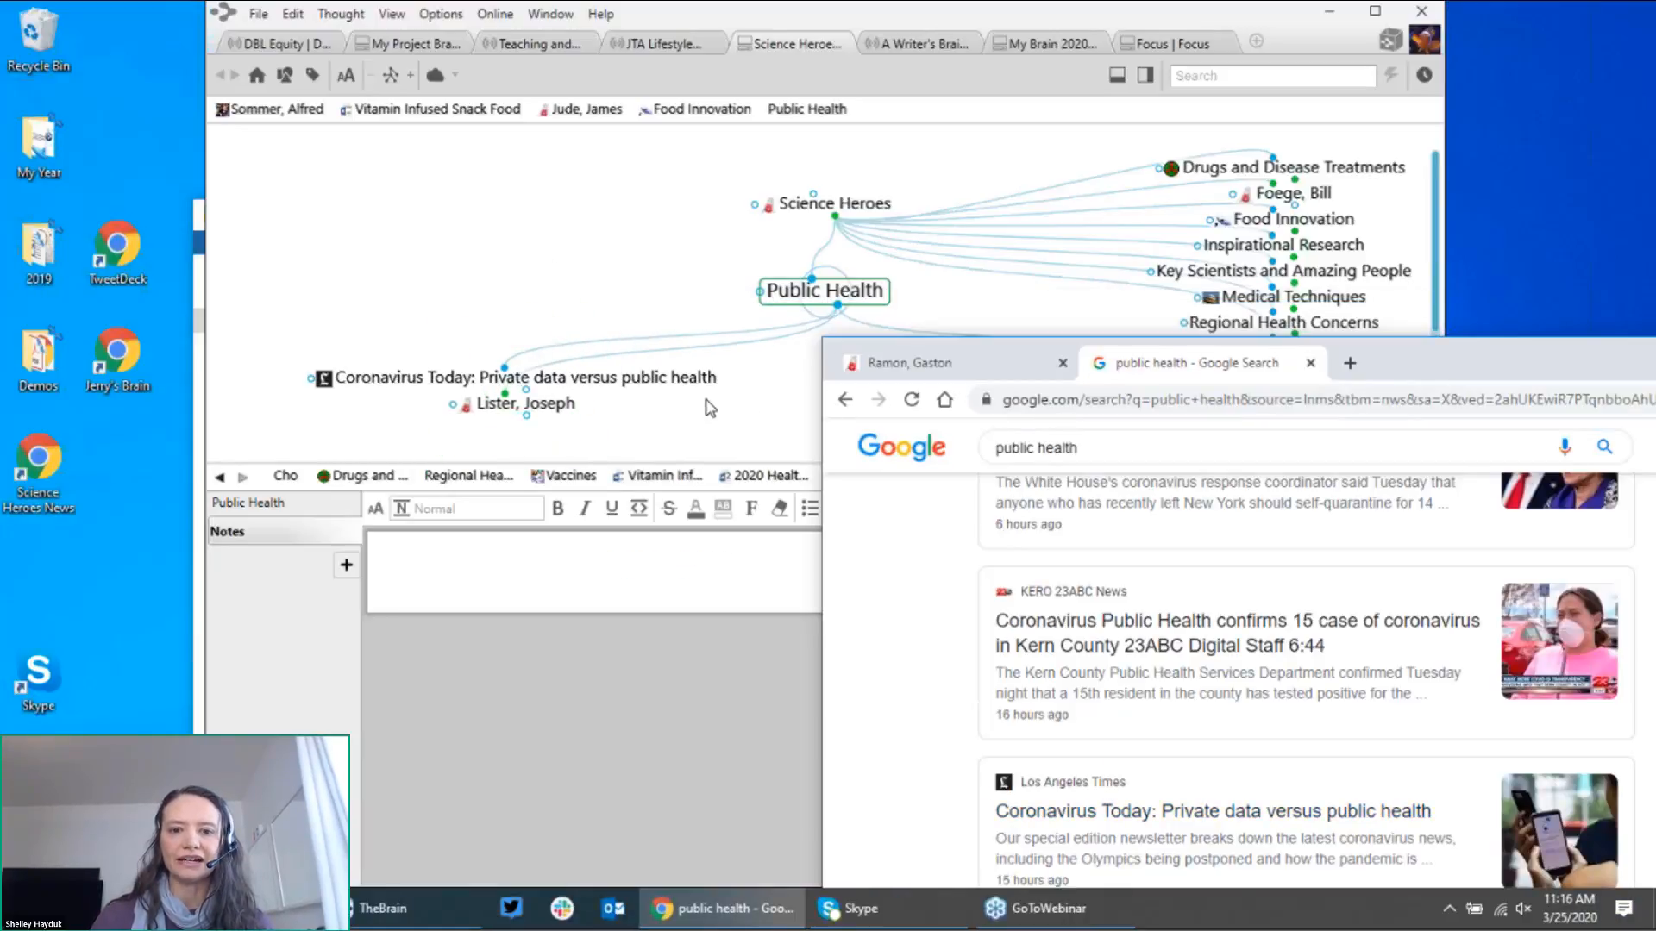
scroll(1279, 729, "down", 1)
scroll(1280, 728, "down", 7)
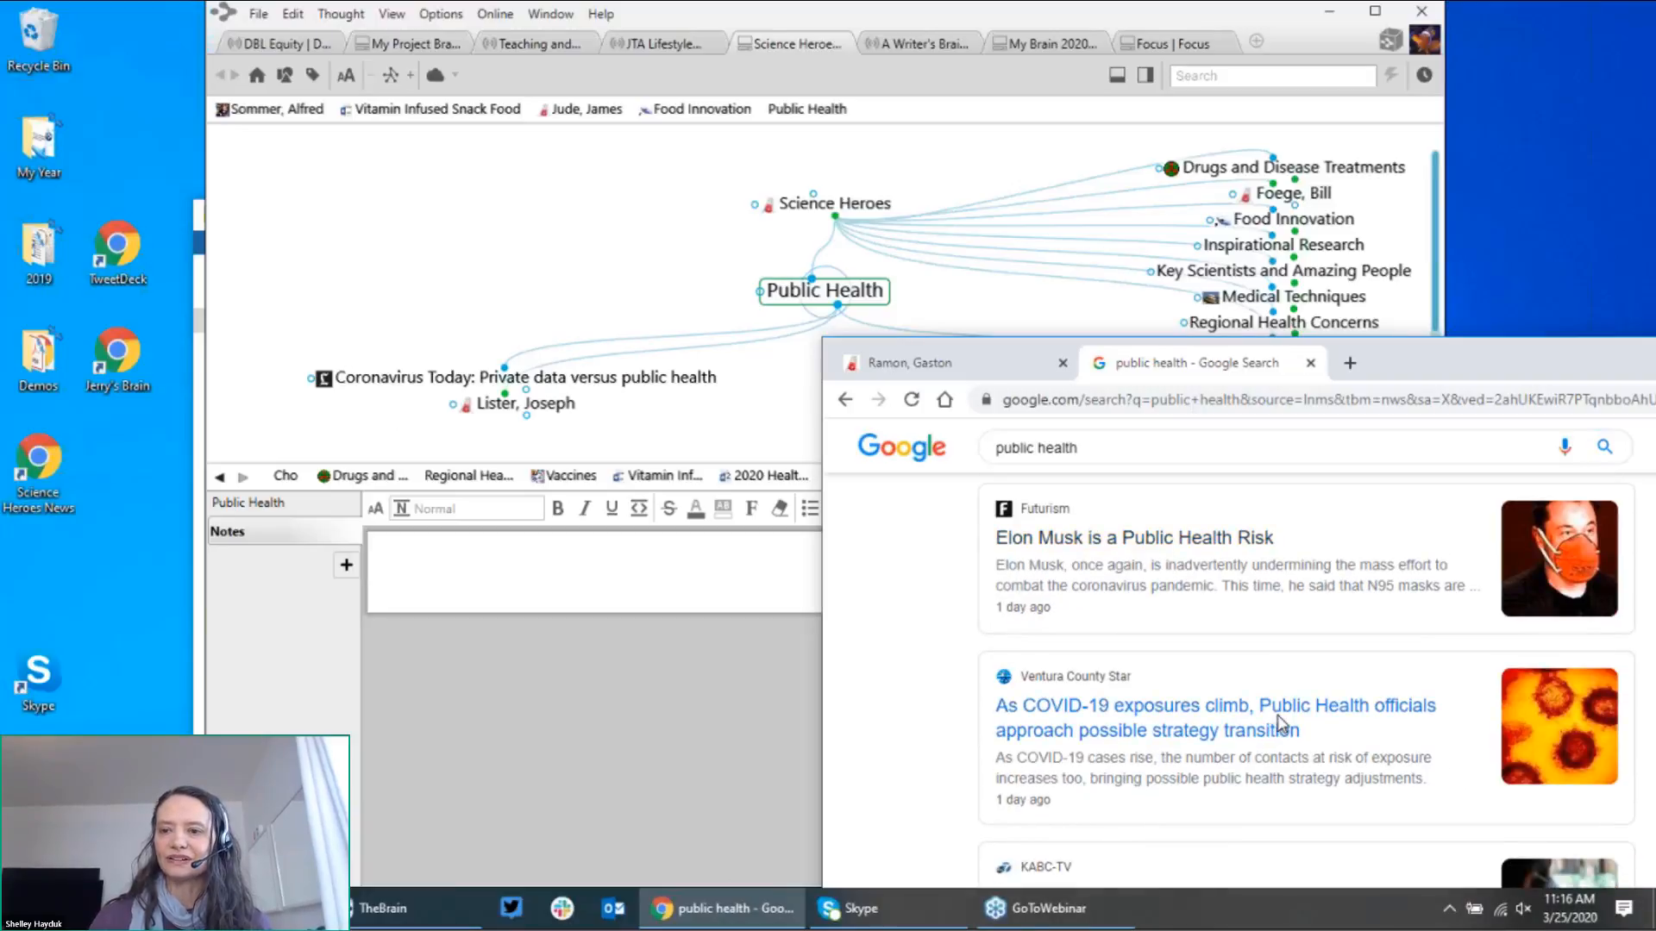
left_click_drag(1396, 362, 1149, 204)
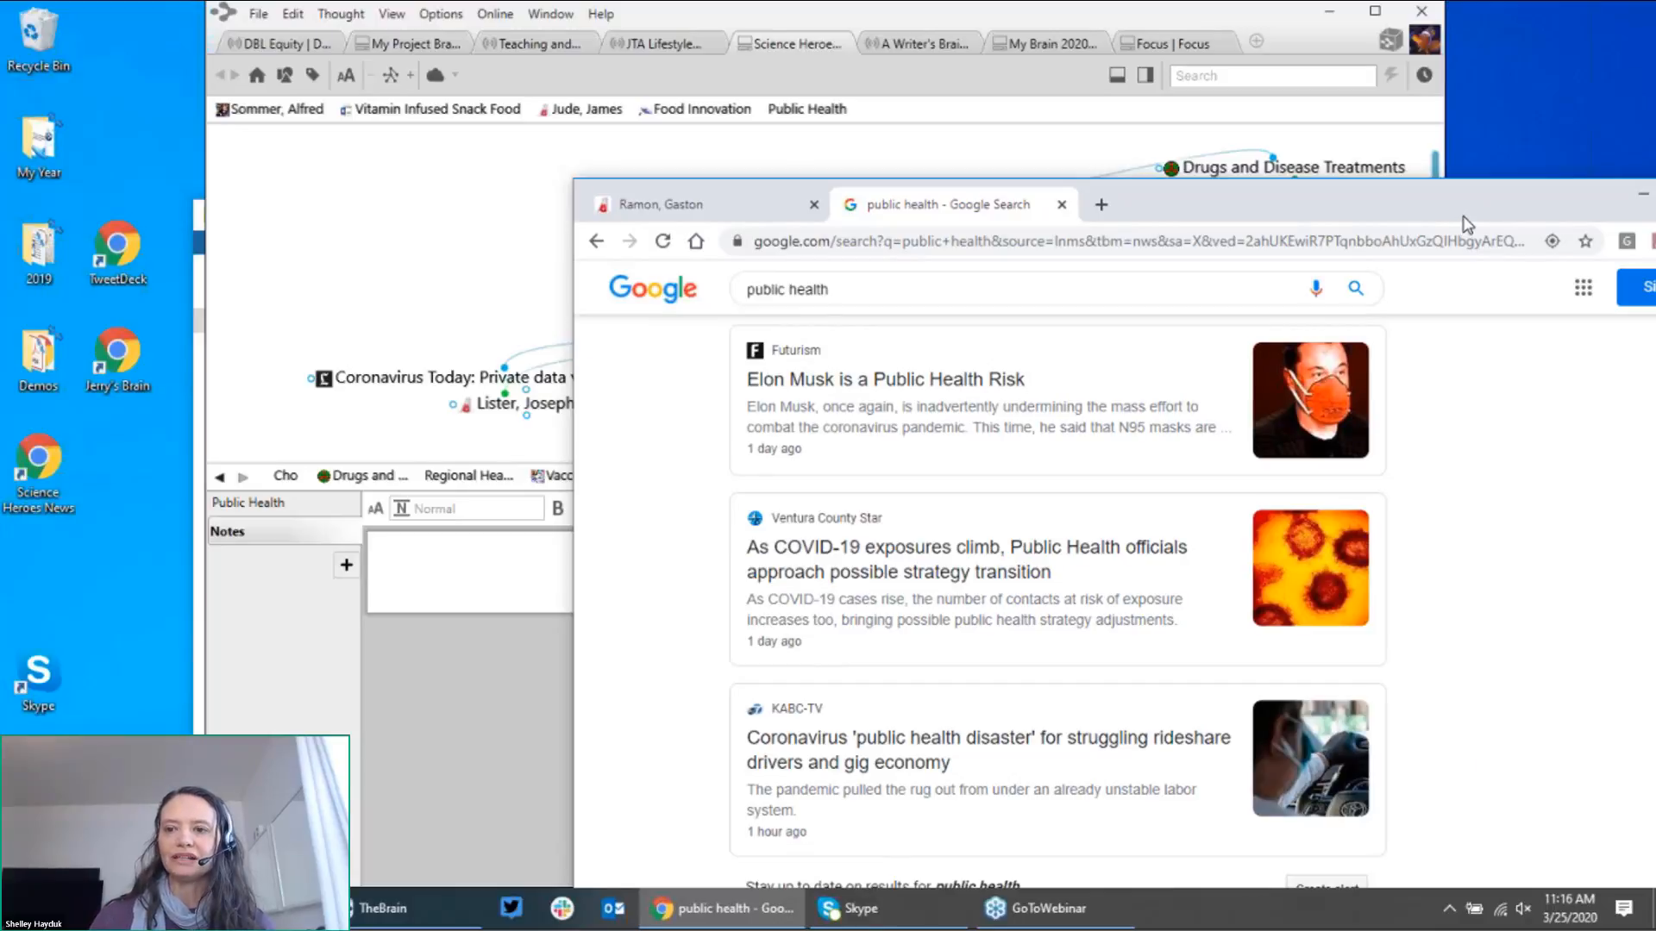
mouse_move(1473, 219)
left_mouse_down()
mouse_move(1078, 215)
mouse_move(953, 121)
mouse_move(1466, 477)
left_mouse_up()
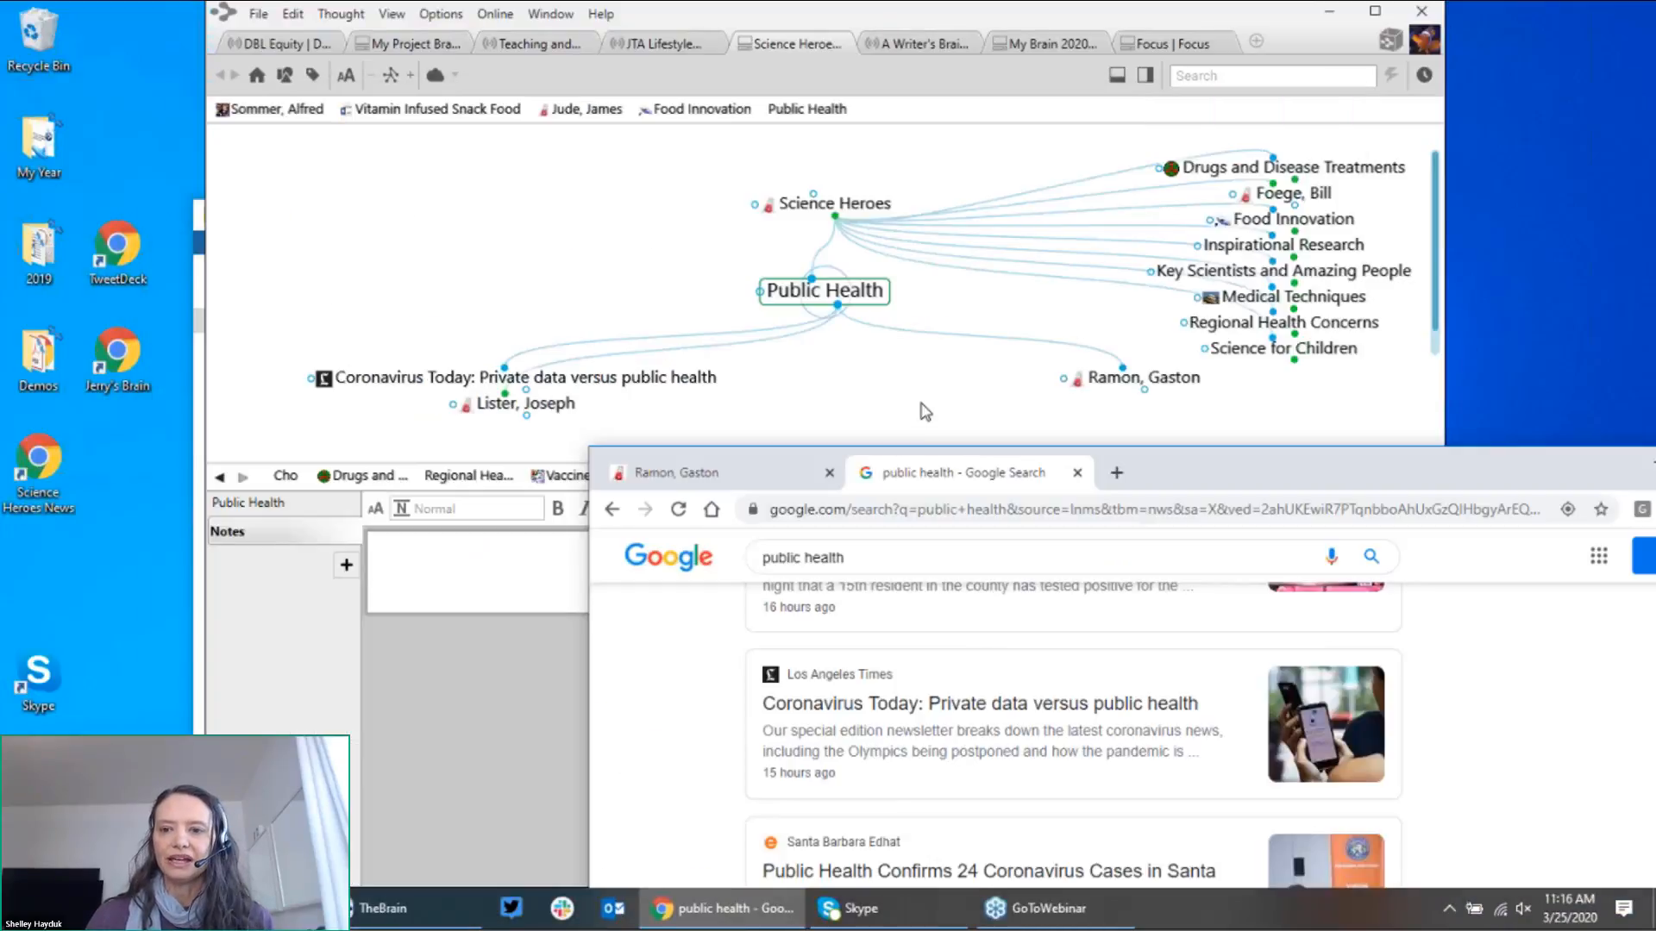
left_click(924, 413)
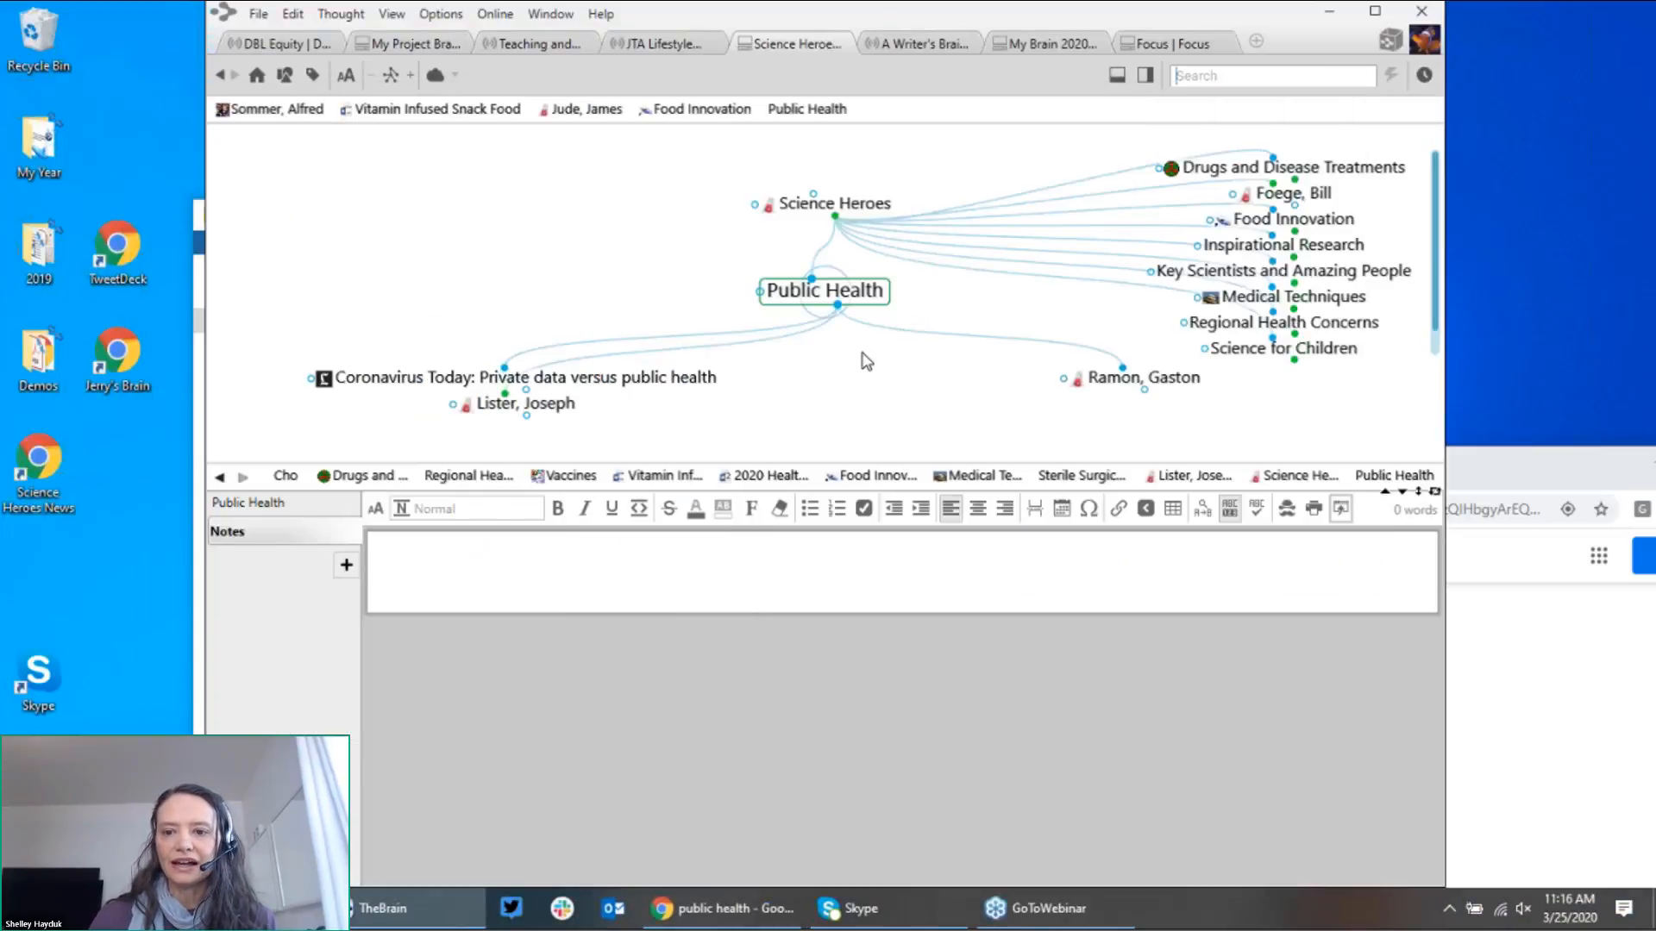
Step: Find Vaccines through a 'vac' search and link it as a child of Public Health
left_click(1234, 82)
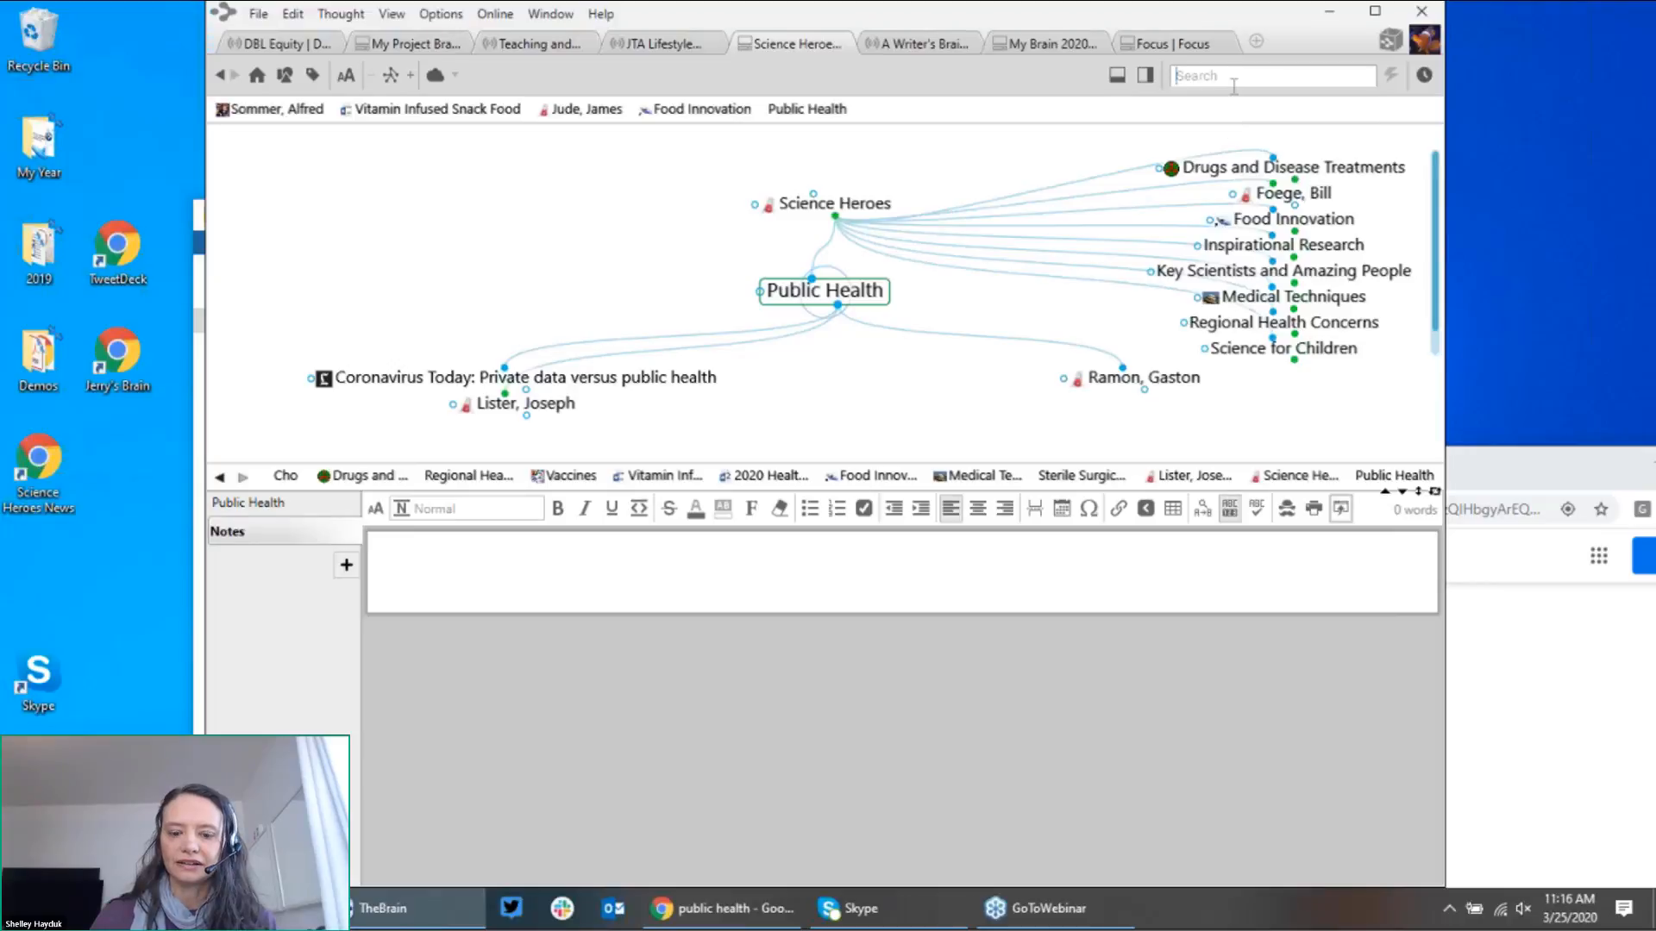
type("vac")
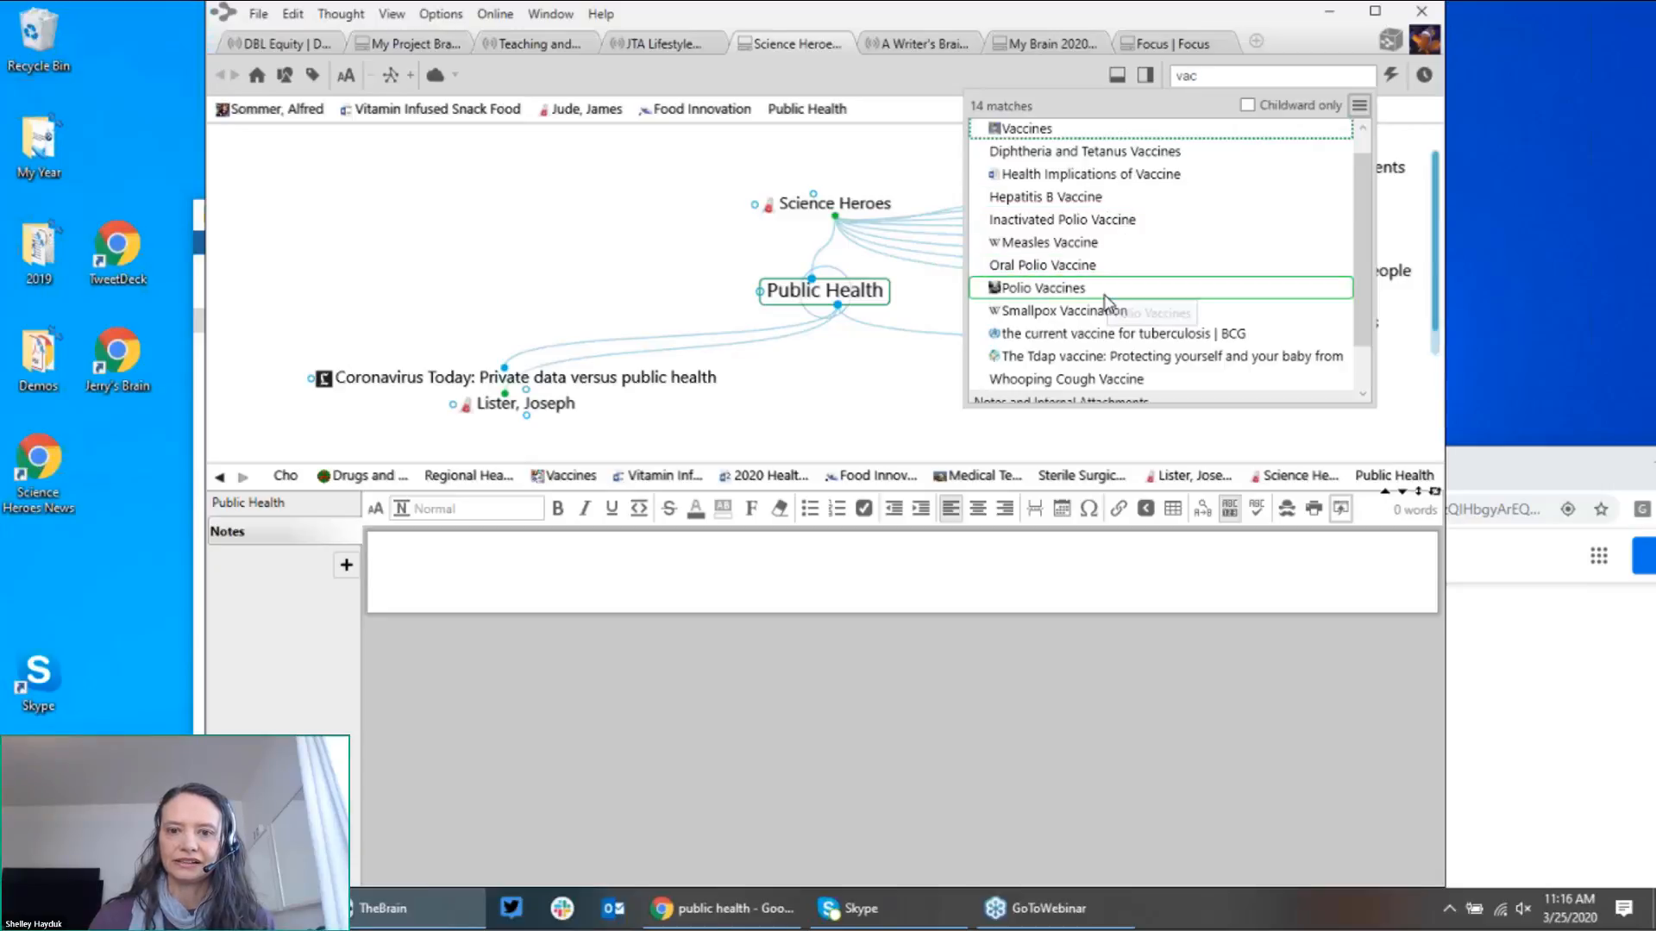
left_click(1069, 288)
left_click(1002, 215)
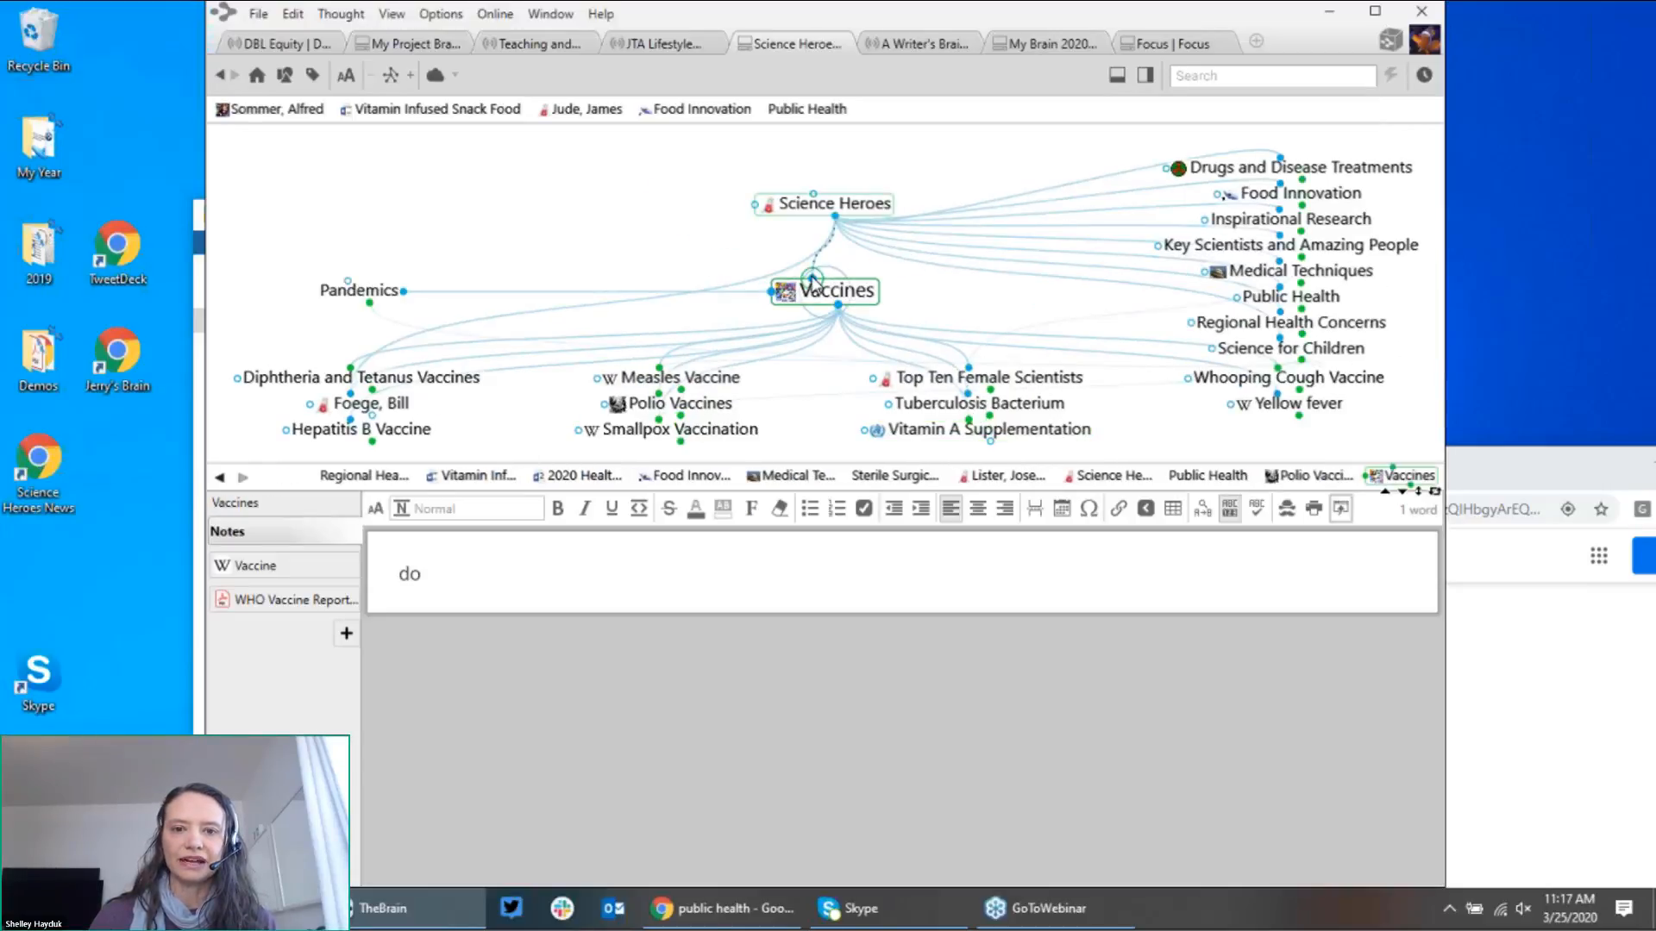
left_click_drag(811, 277, 543, 222)
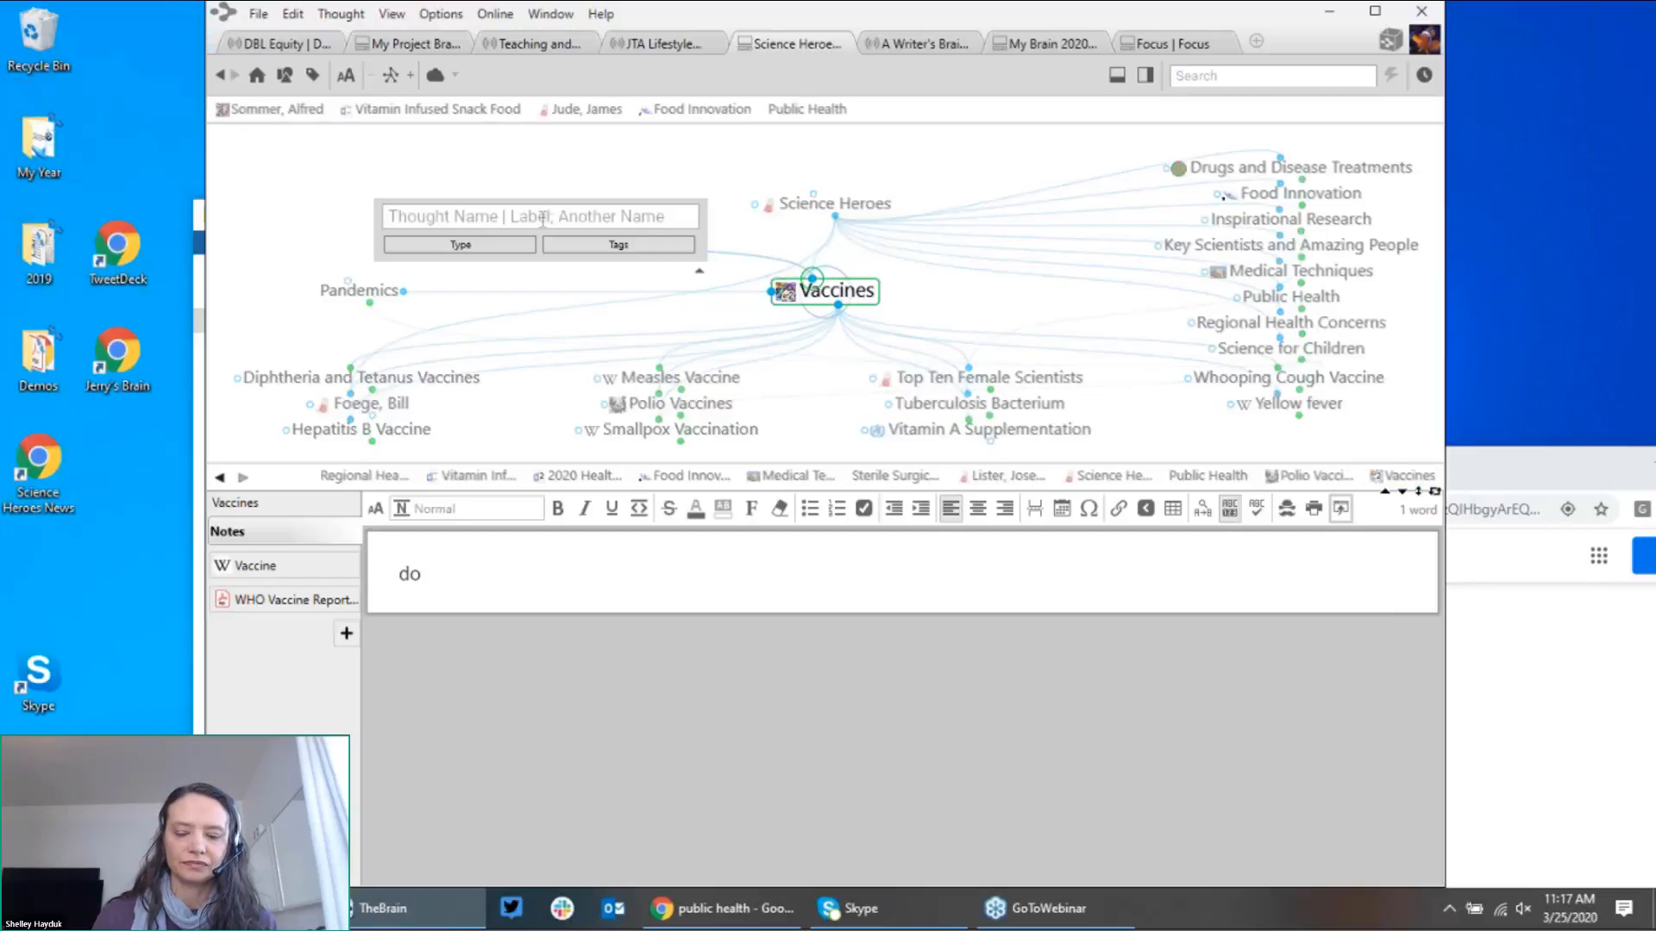
type("pub")
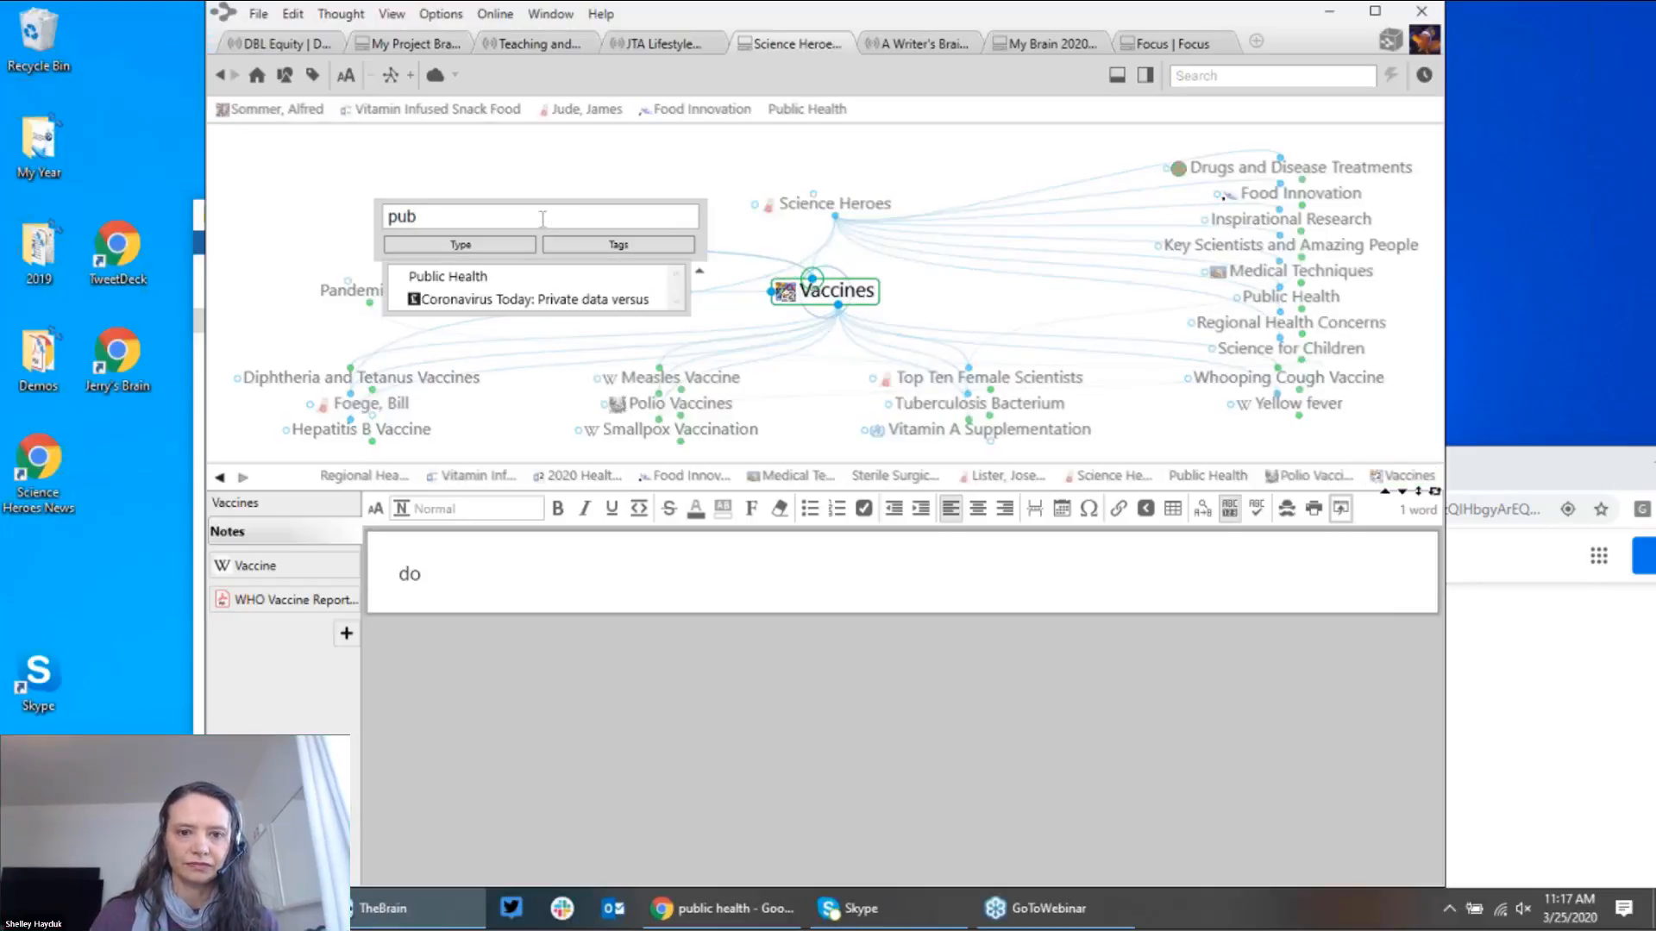
left_click(495, 282)
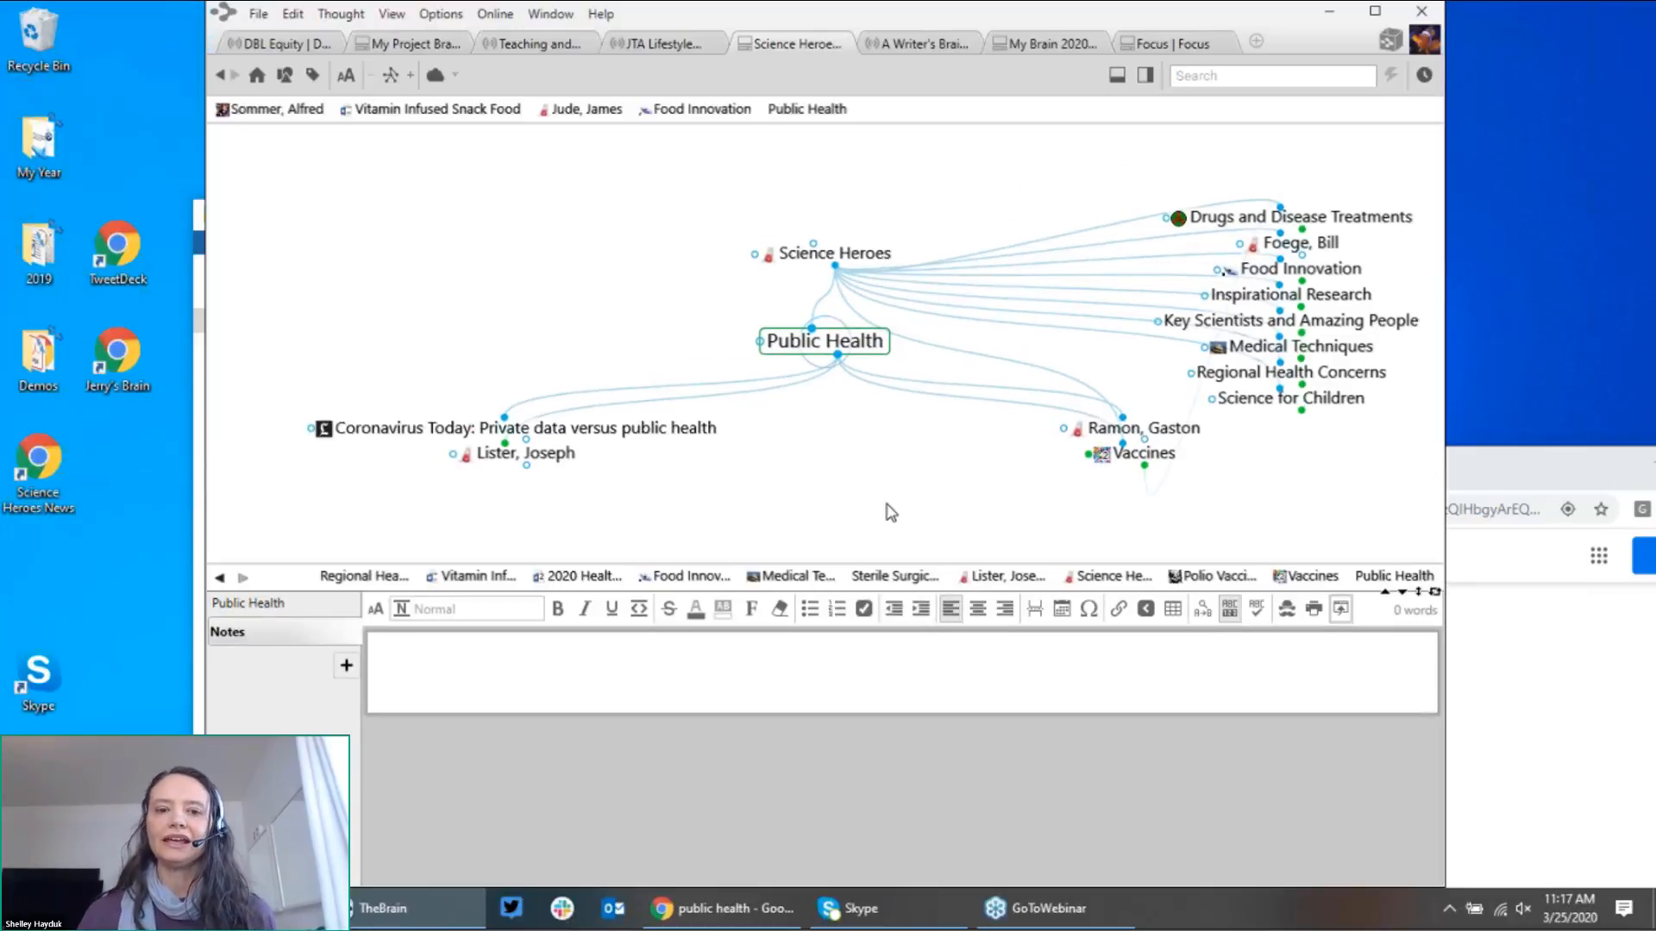
Step: Open a File Explorer window and arrange it beside TheBrain's Public Health map
left_click(1555, 675)
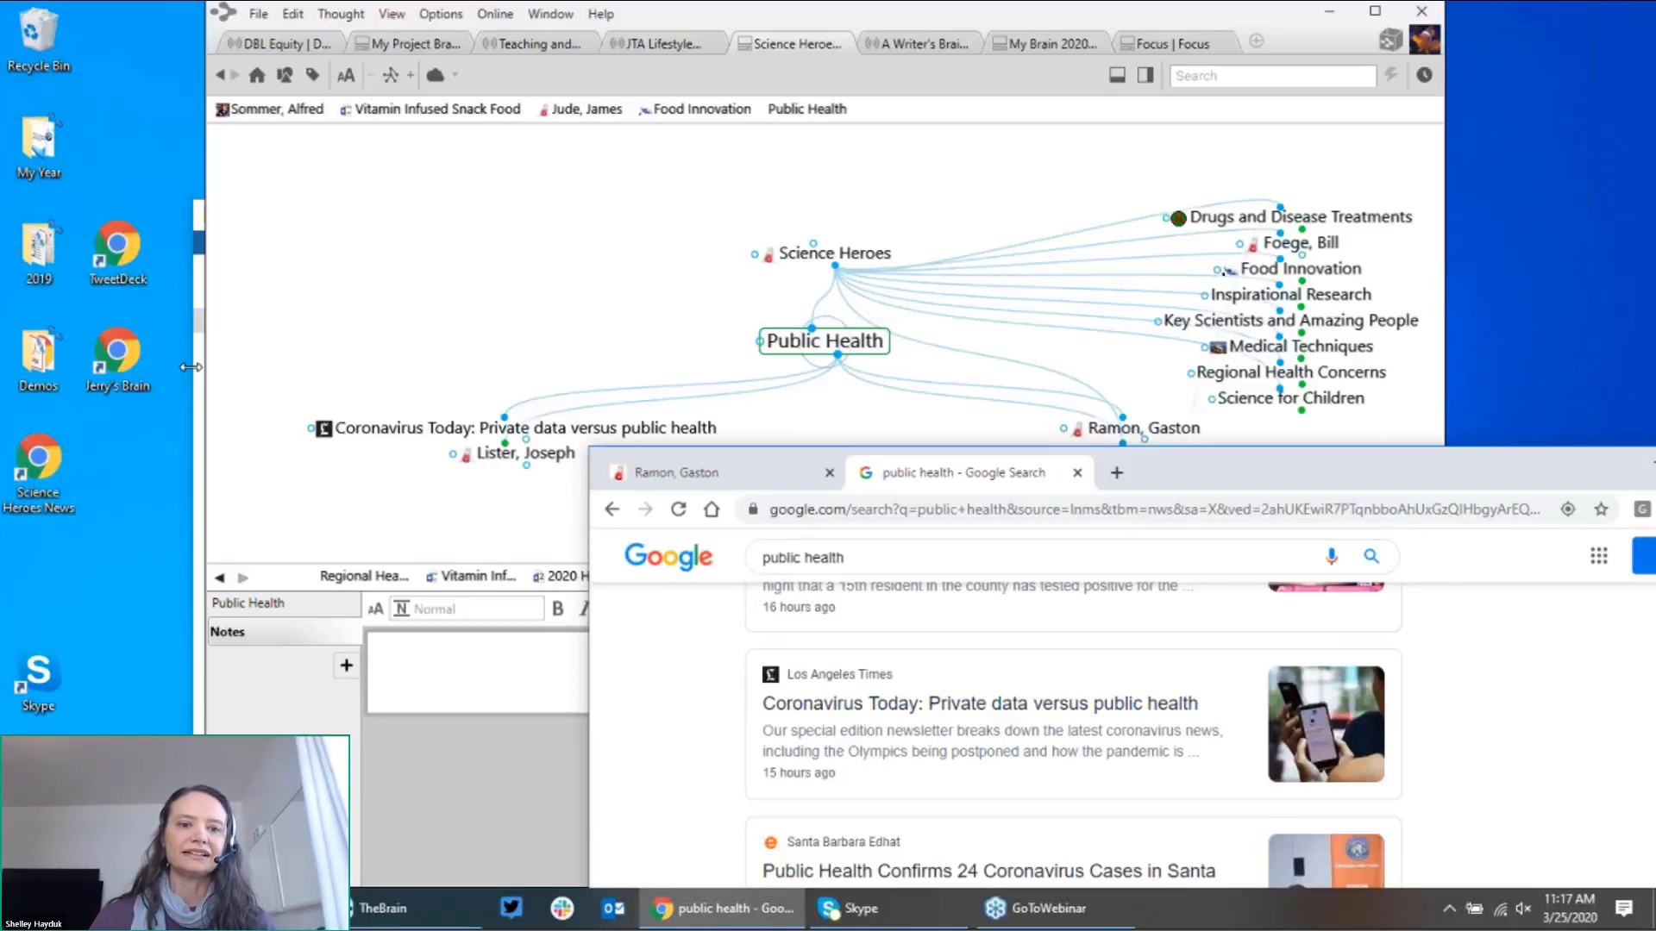
key("alt+Tab")
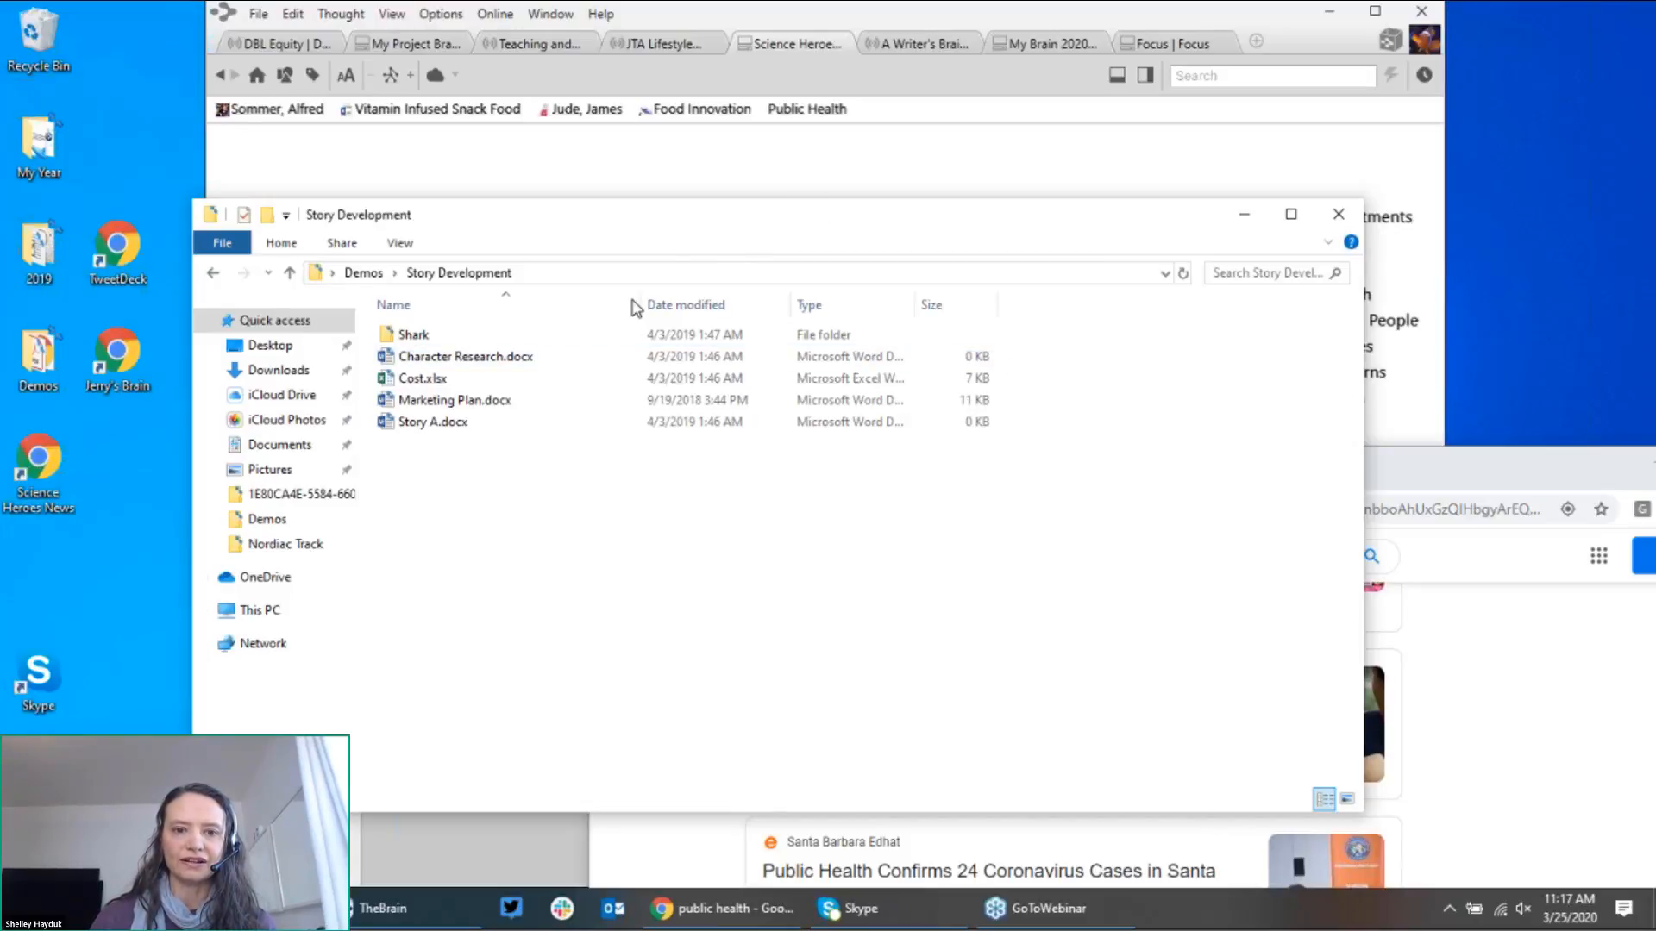
left_click_drag(783, 216, 796, 269)
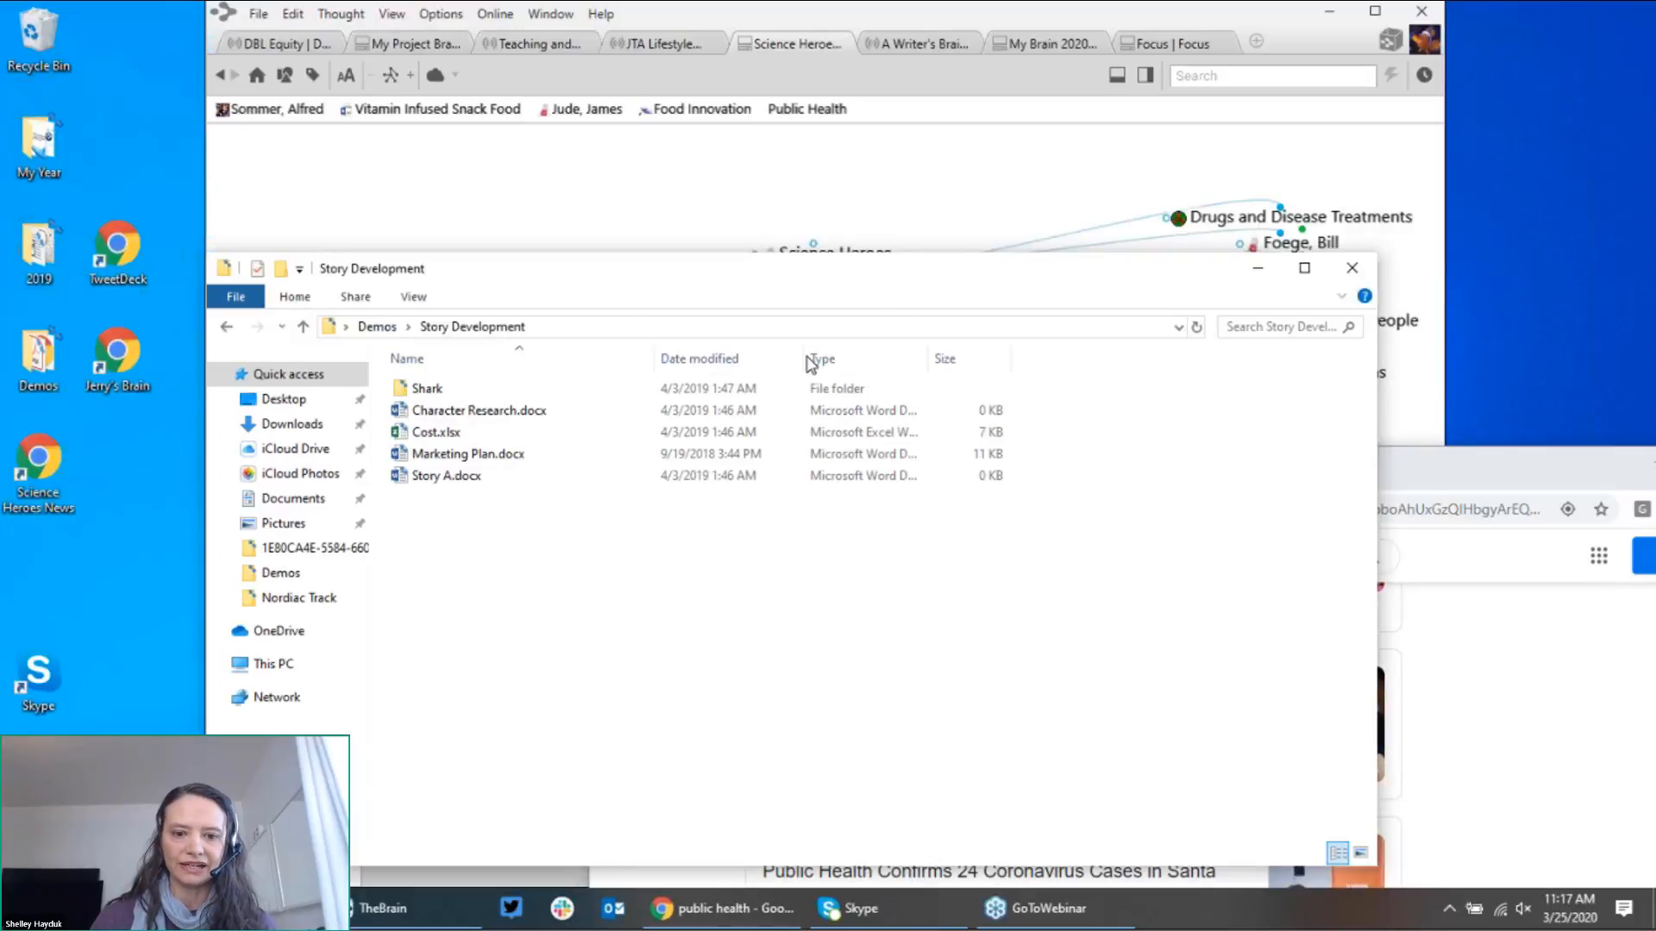
left_click_drag(811, 363, 958, 608)
left_click_drag(859, 686, 759, 608)
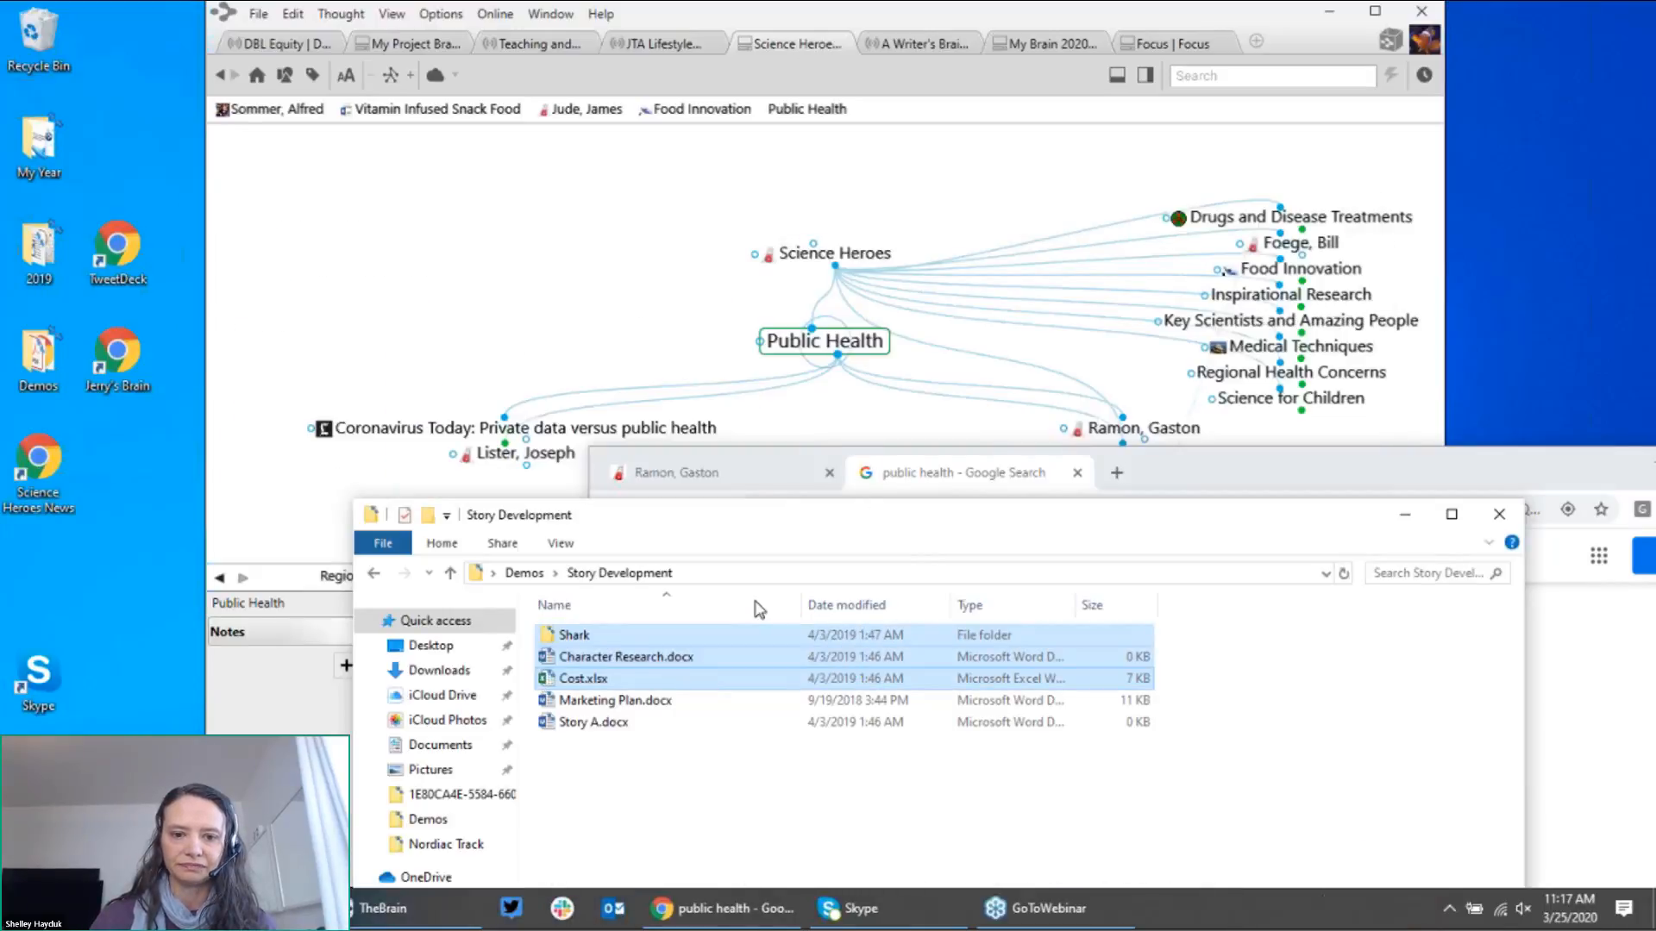
left_click(948, 472)
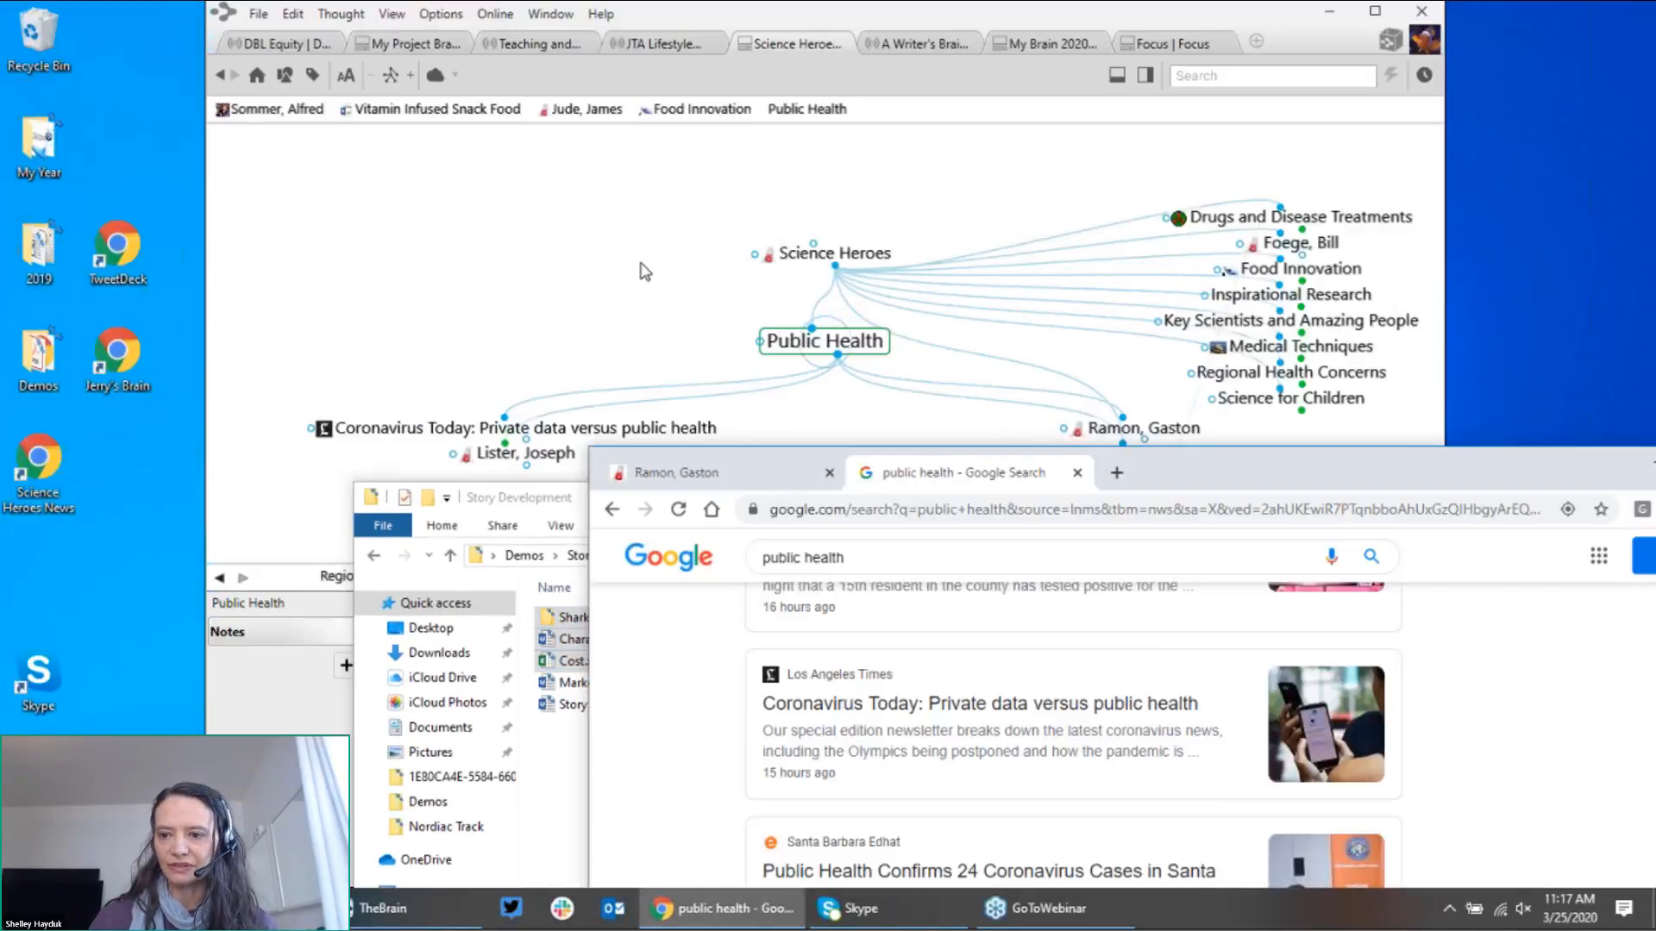
left_click(641, 265)
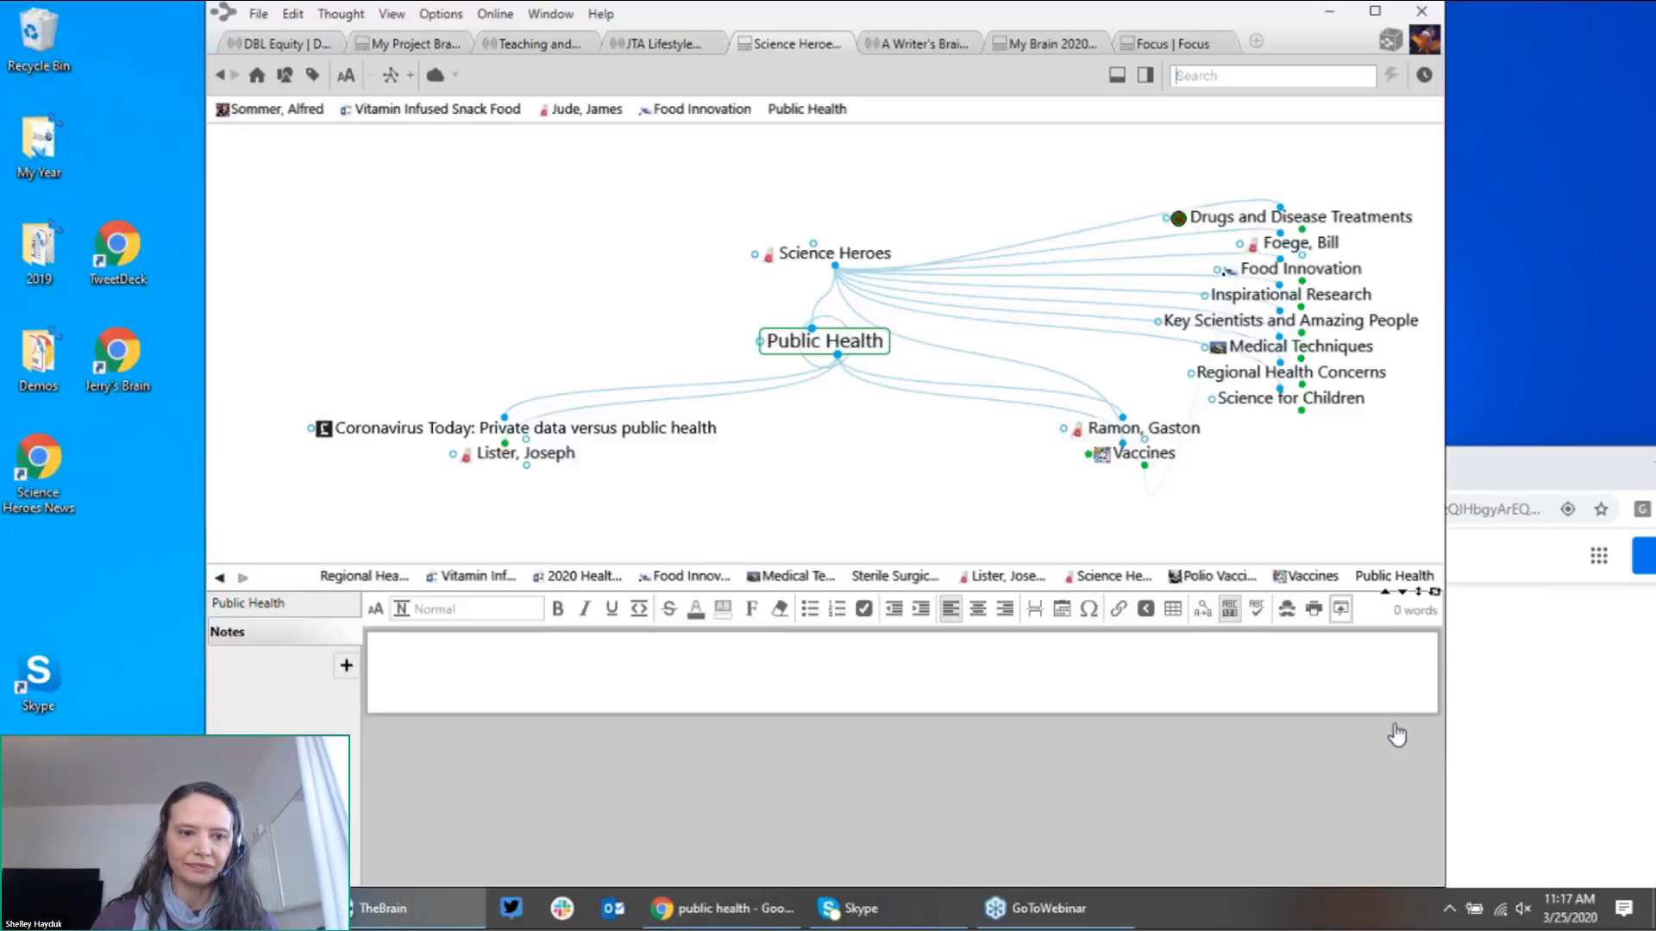
left_click(1466, 726)
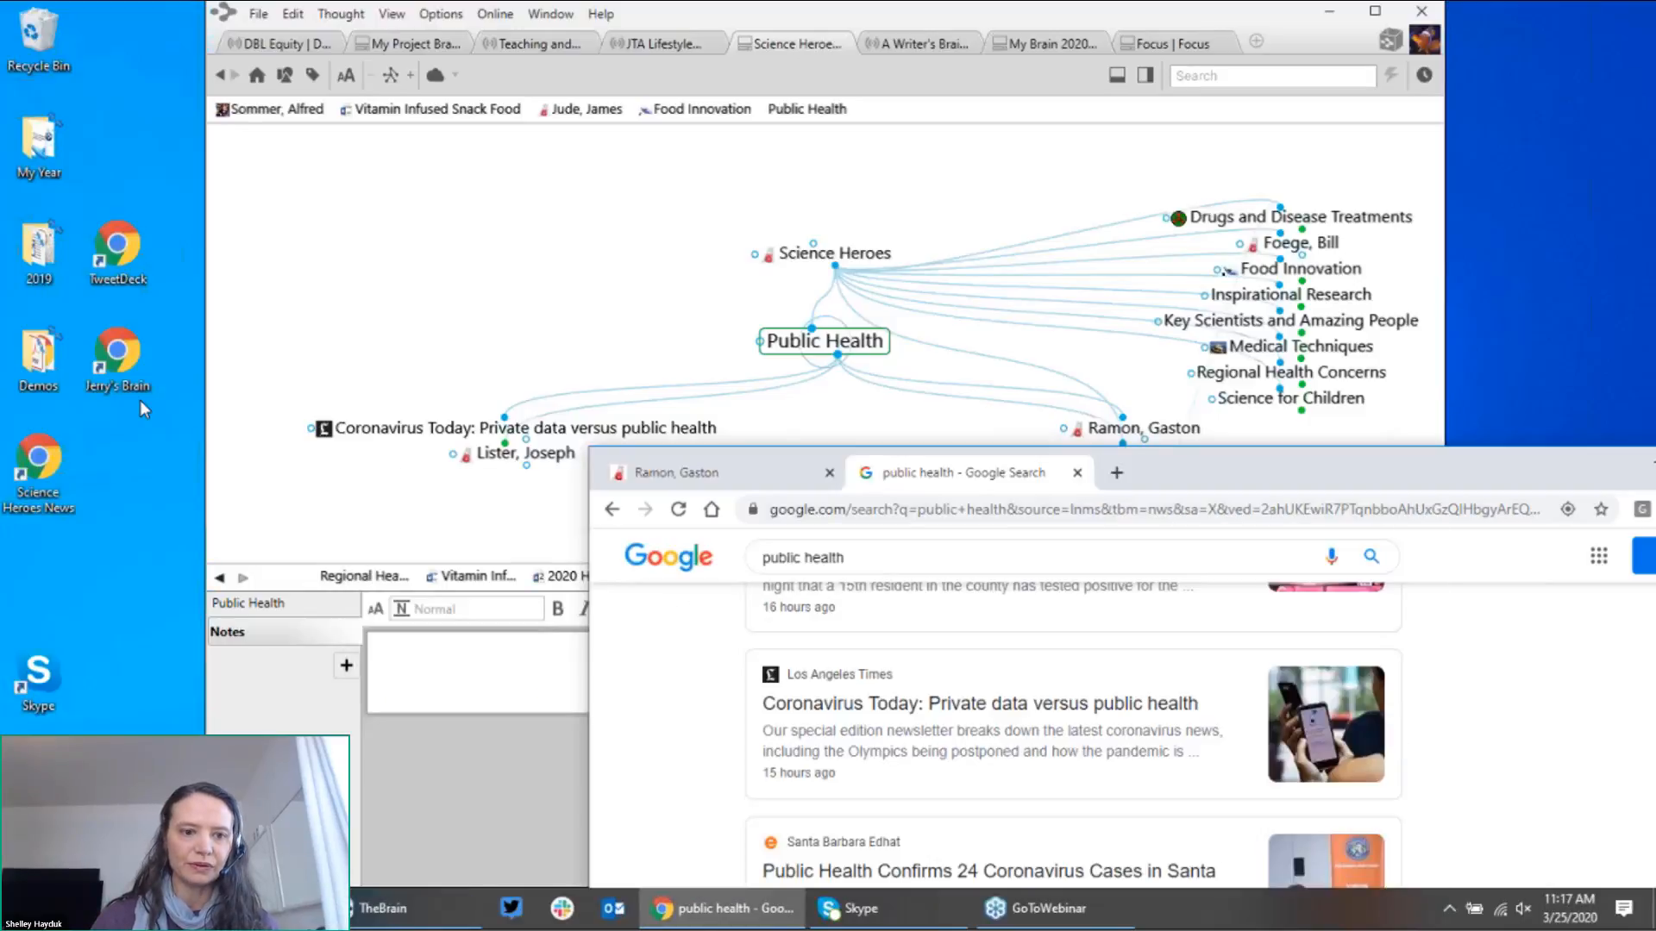
Step: Open the Demos folder and drag Meet Generation Z.pdf onto Public Health
double_click(45, 362)
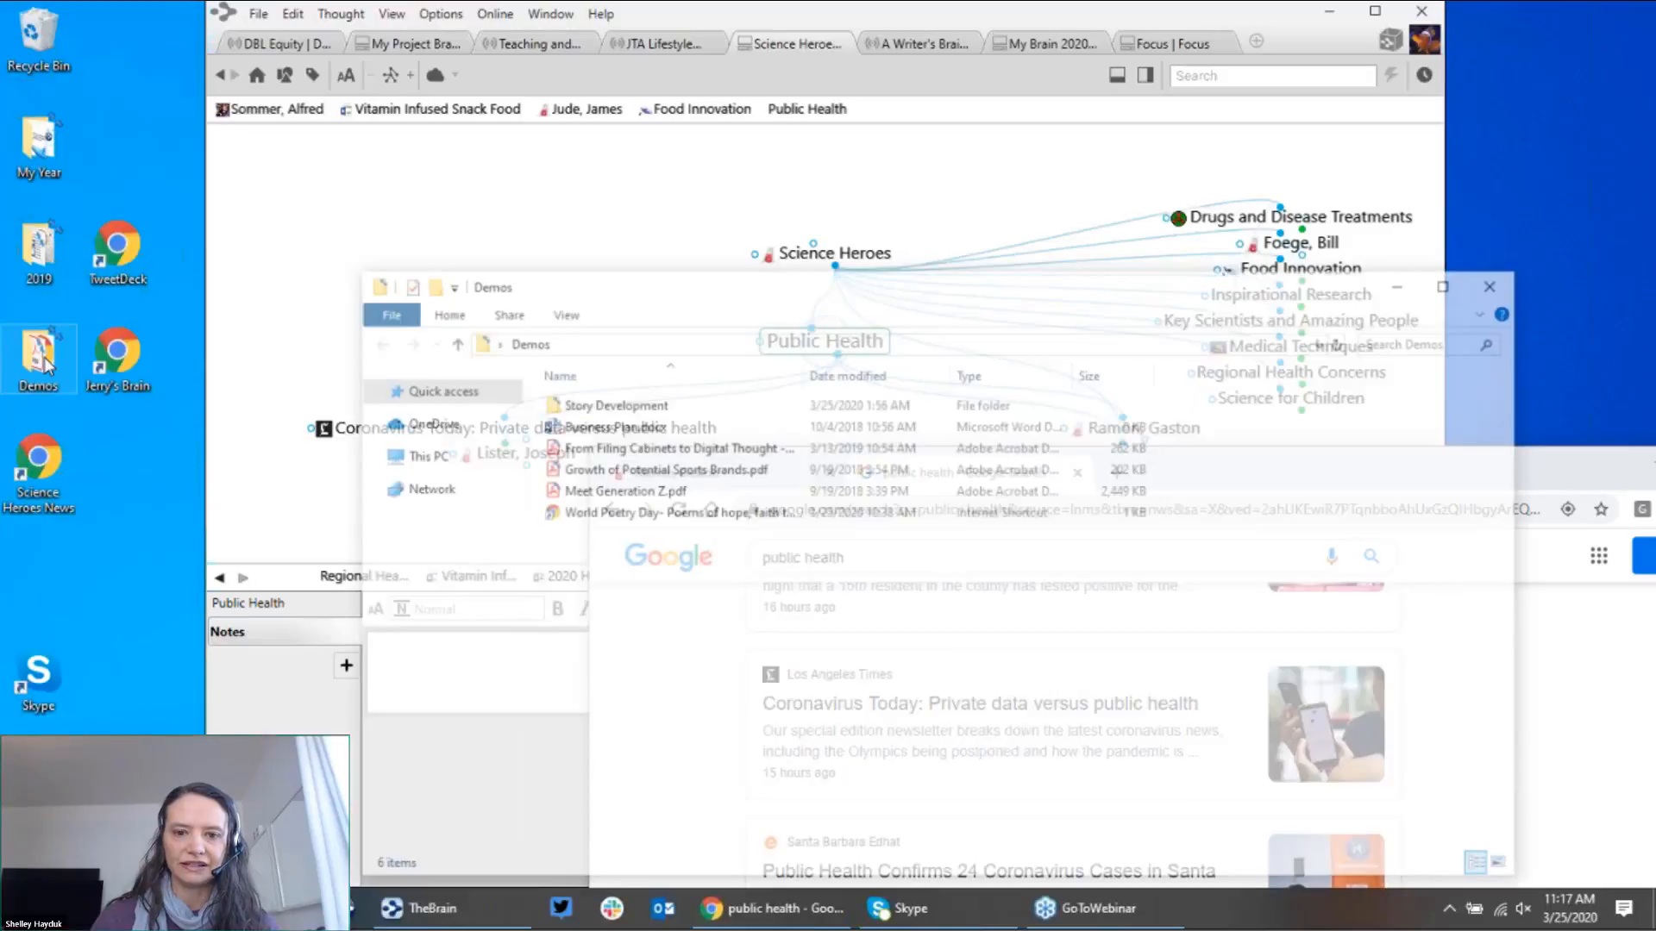
left_click_drag(652, 351, 608, 544)
mouse_move(509, 752)
left_mouse_down()
mouse_move(444, 660)
mouse_move(551, 354)
mouse_move(841, 425)
left_mouse_up()
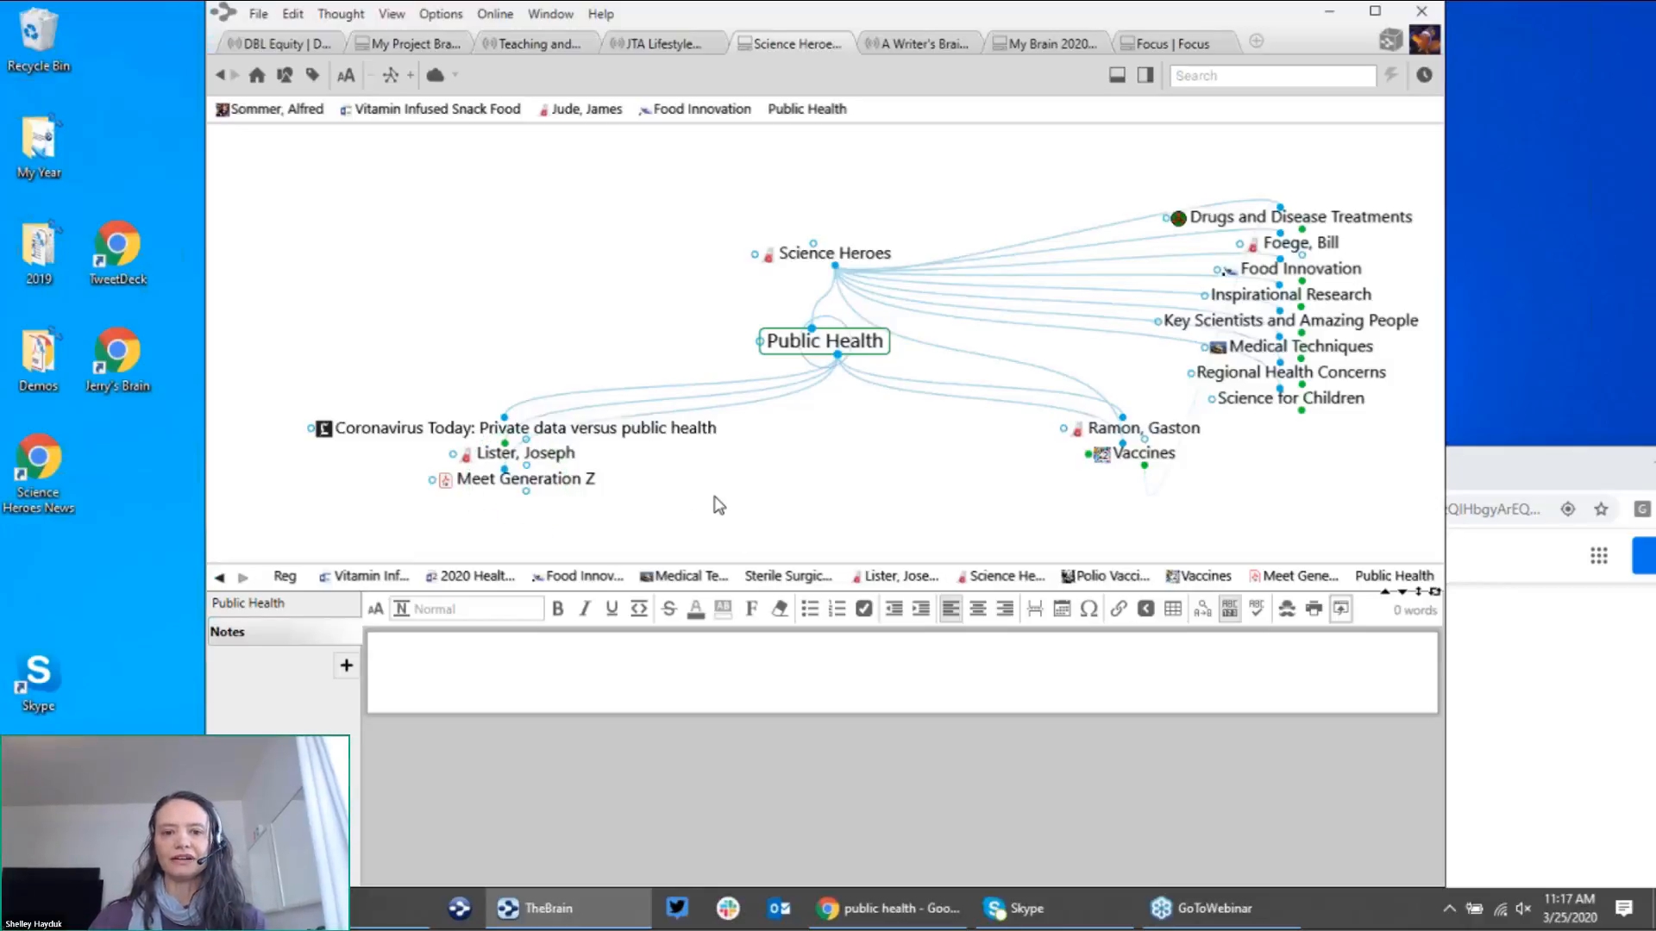
Step: Center Meet Generation Z and enlarge its PDF preview pane
left_click(575, 481)
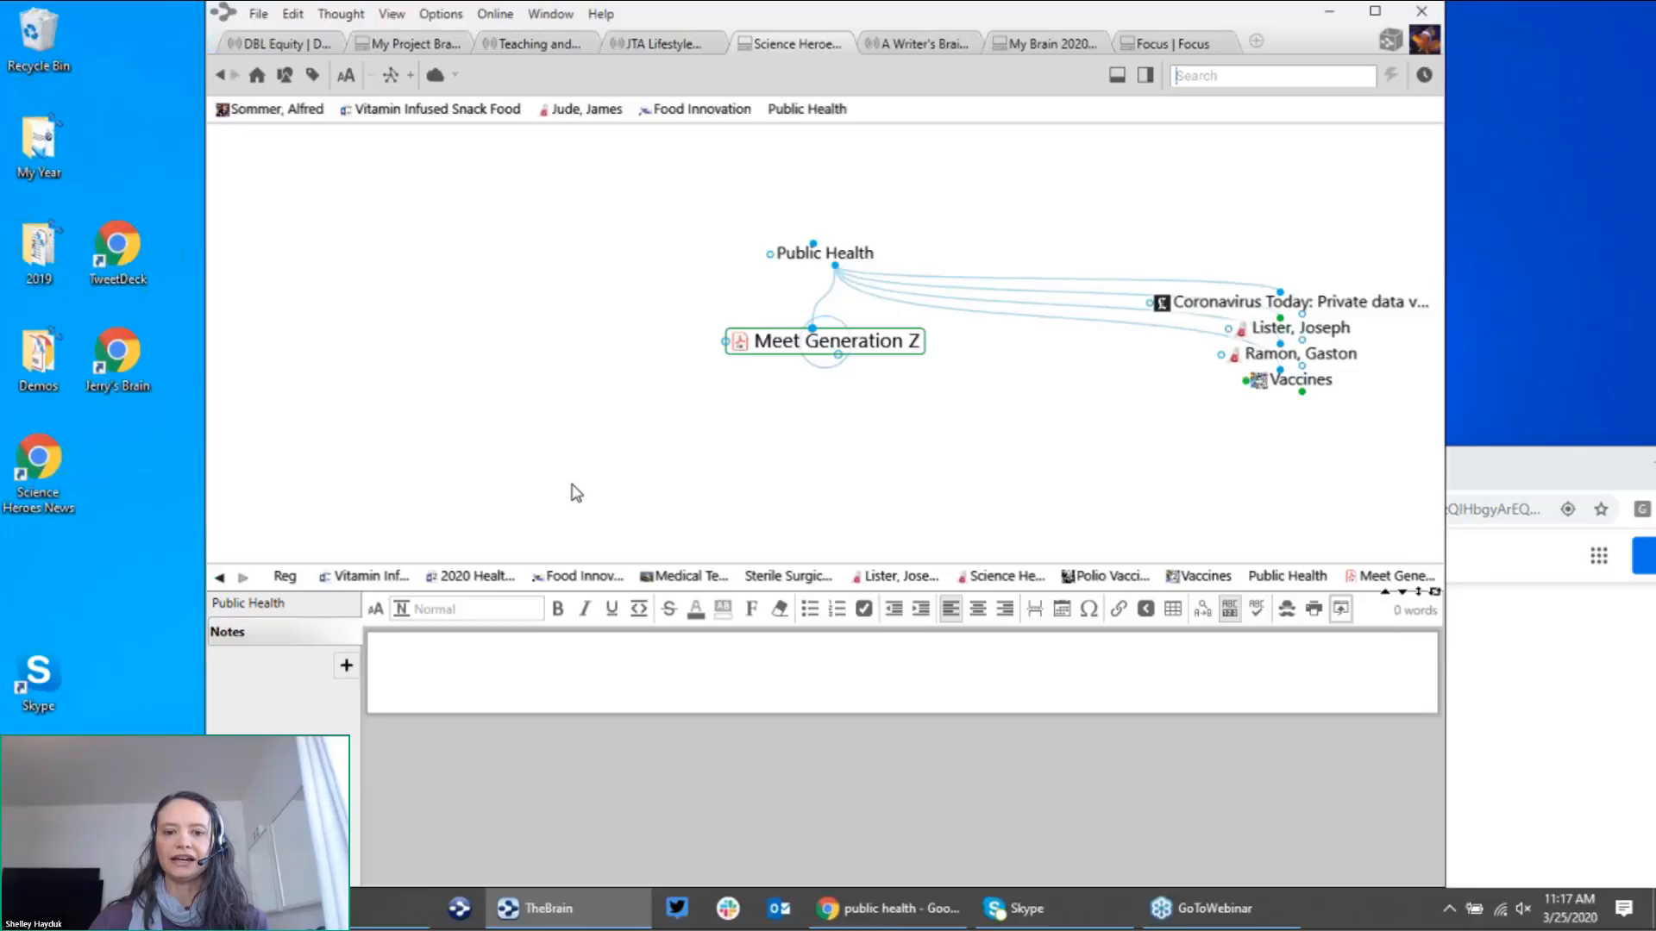
left_click_drag(767, 593, 775, 457)
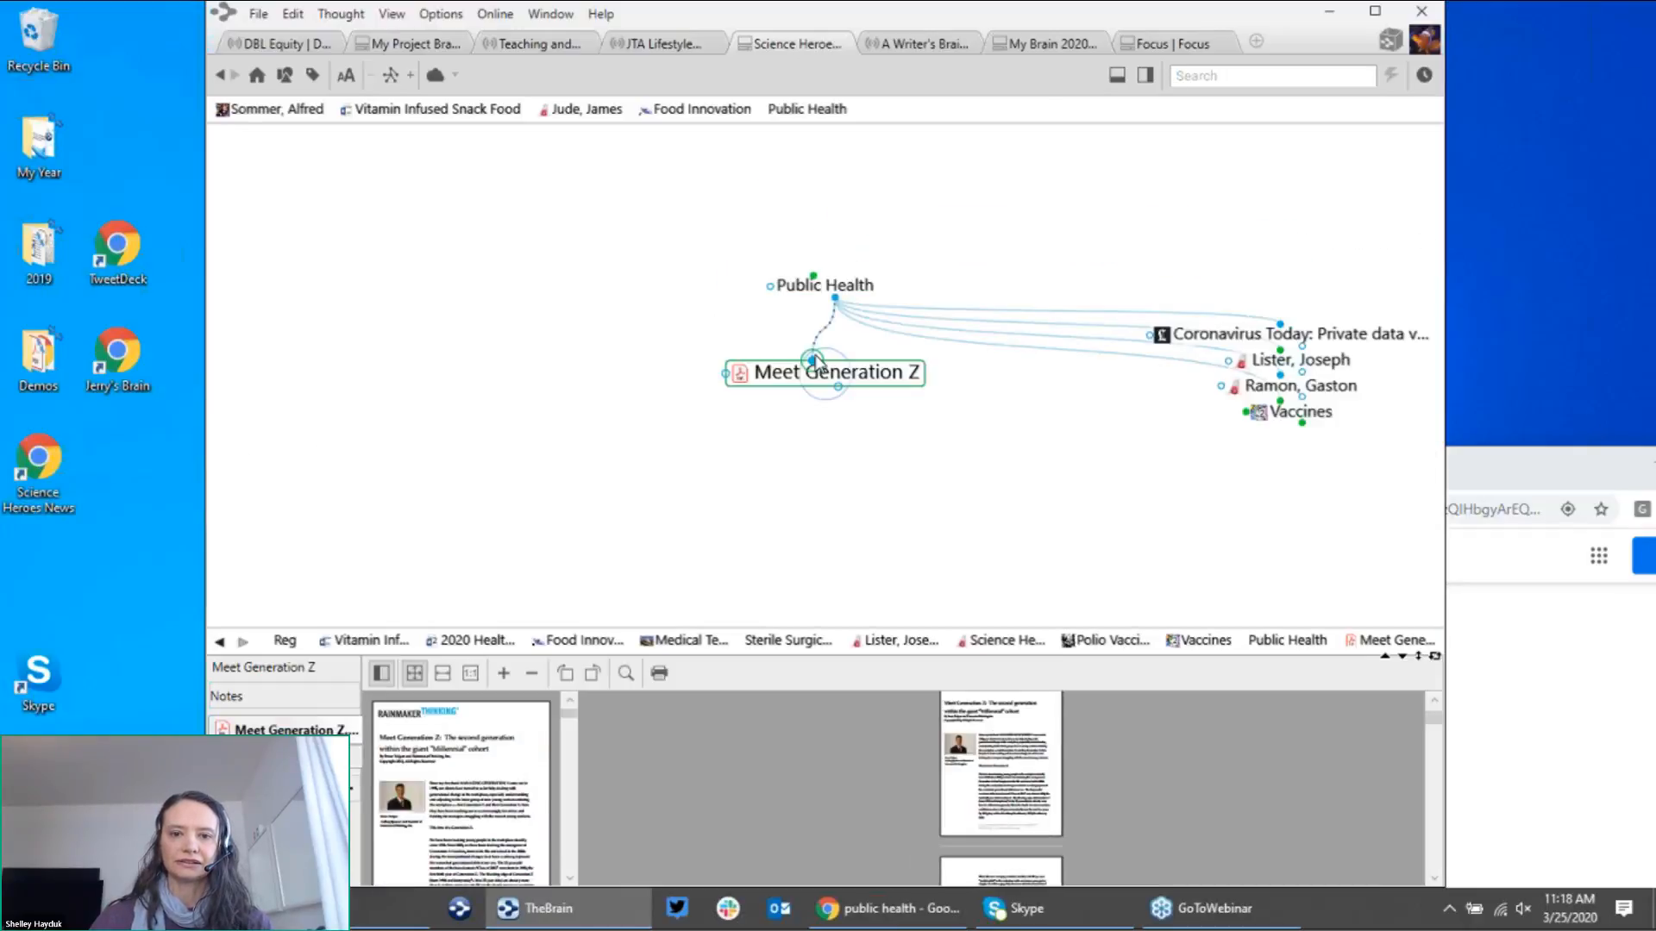
Step: Link Meet Generation Z to Science for Children, return to Public Health, then open the DBL Equity brain
type("ch")
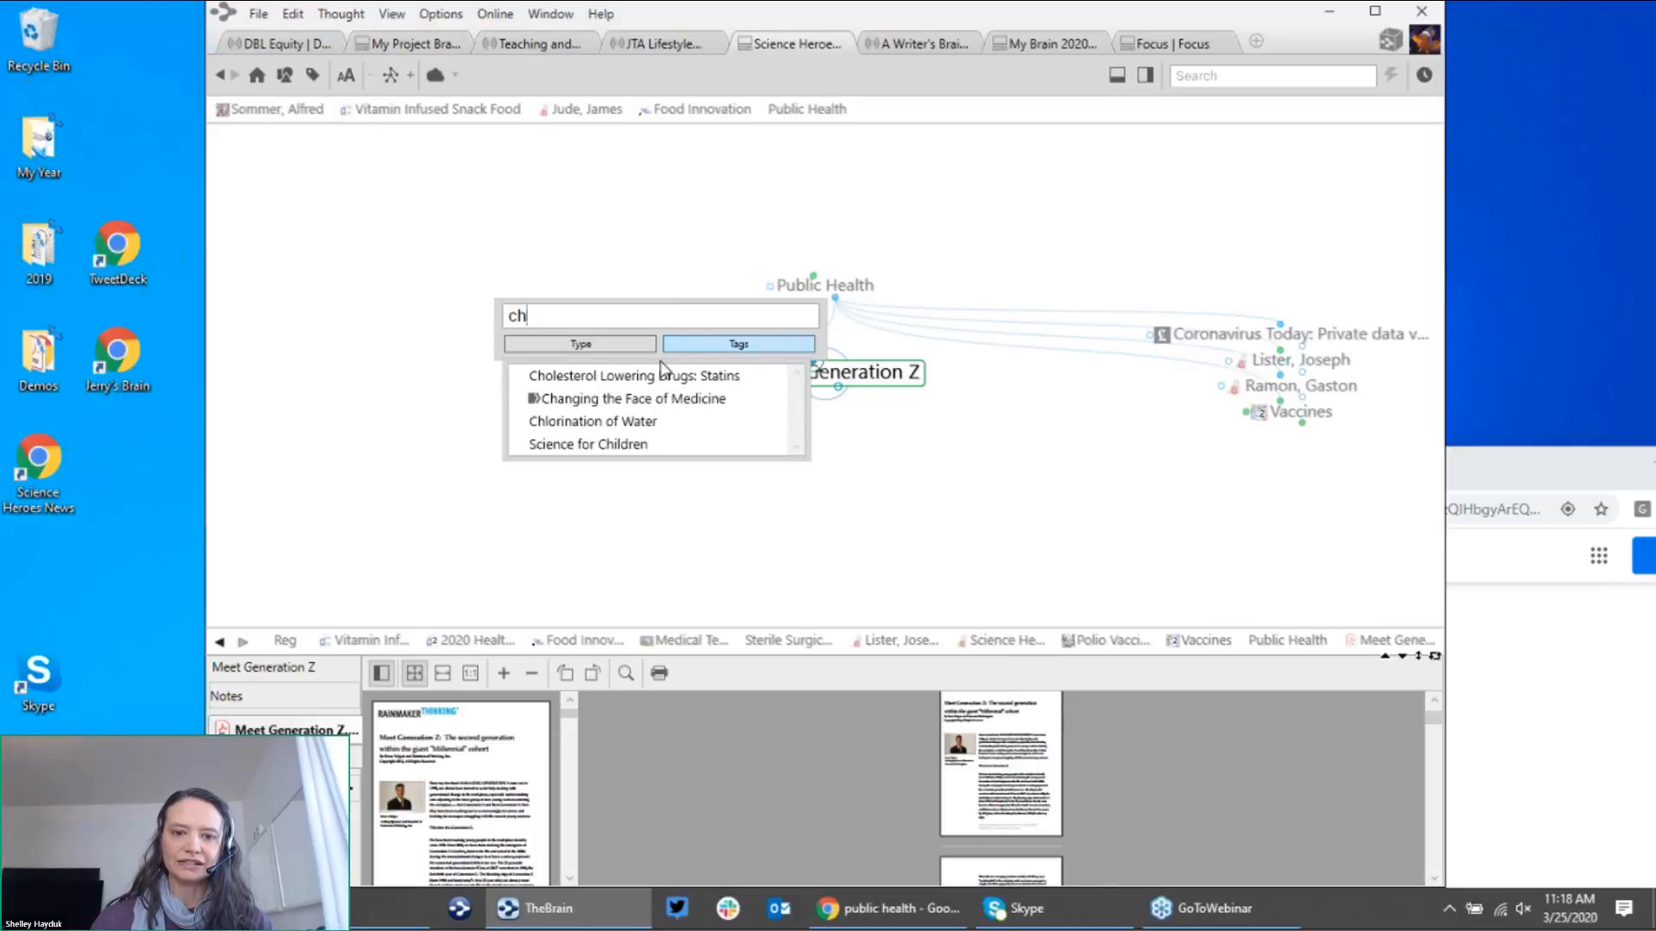
left_click(651, 445)
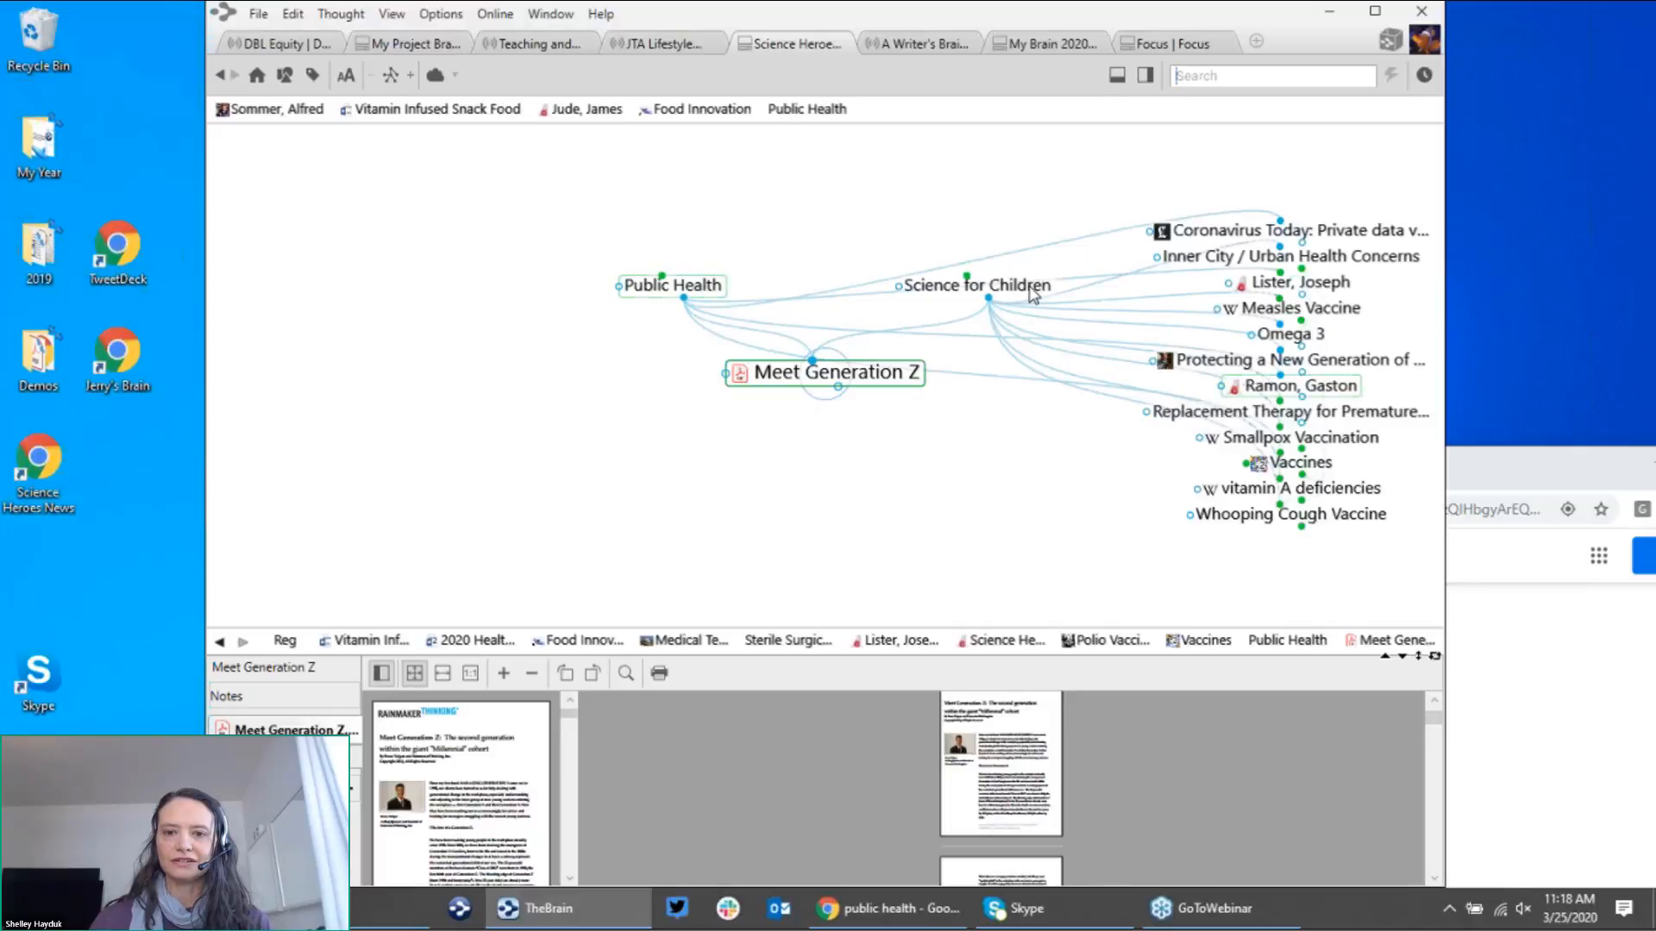
left_click(1009, 298)
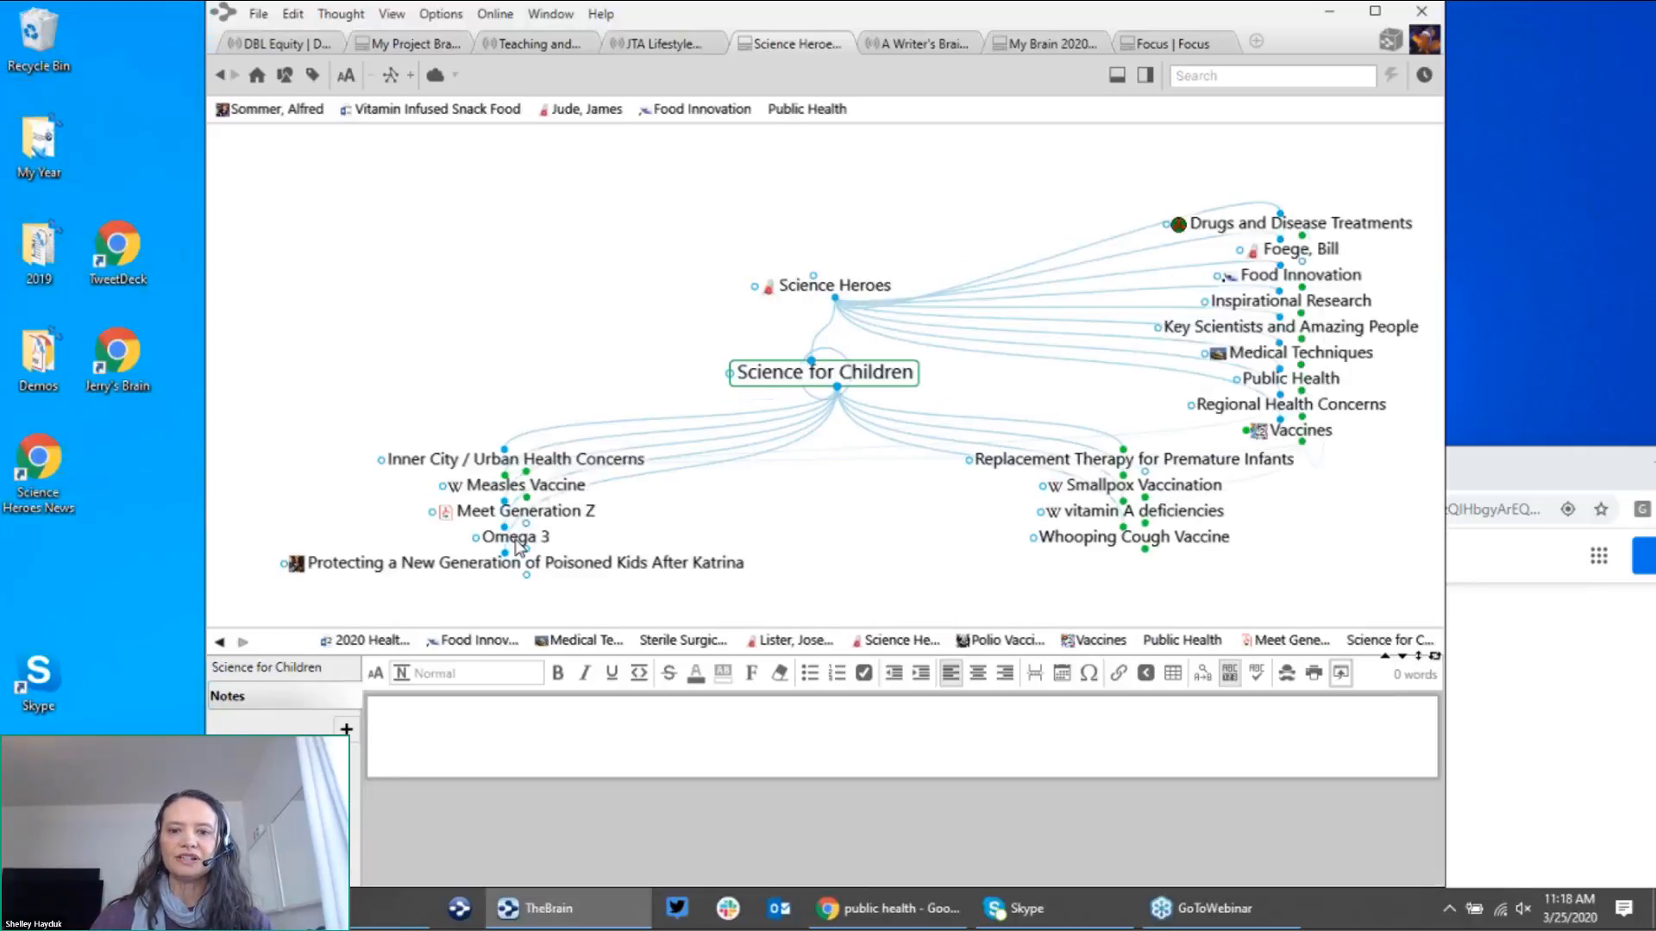
left_click(521, 511)
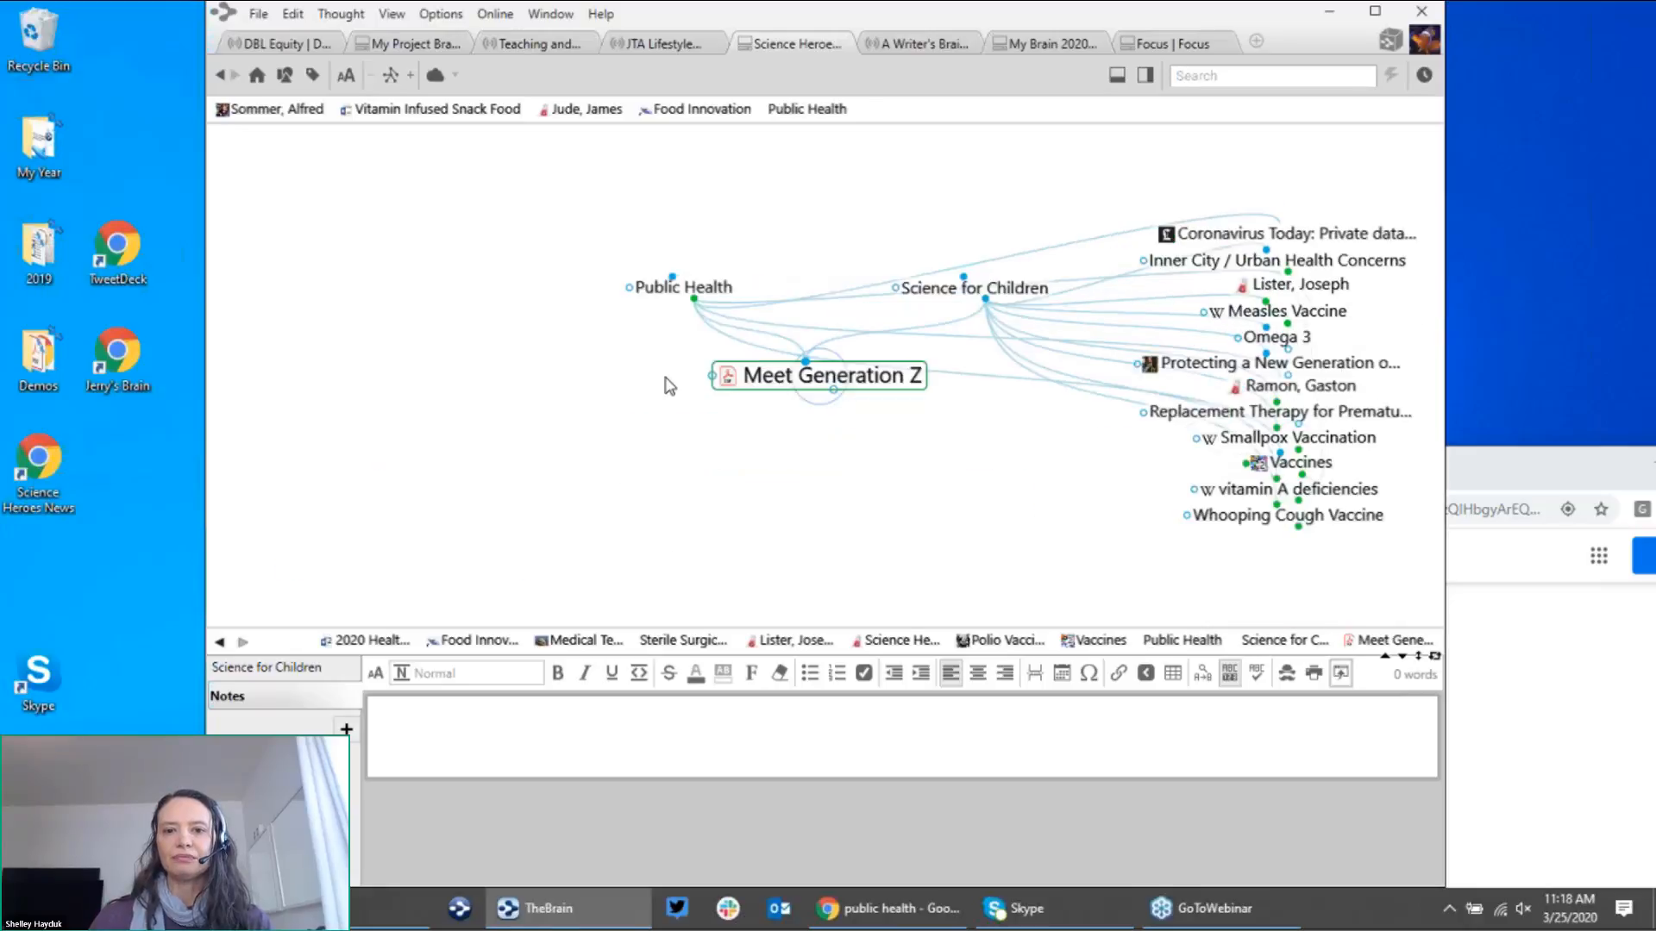
left_click(690, 292)
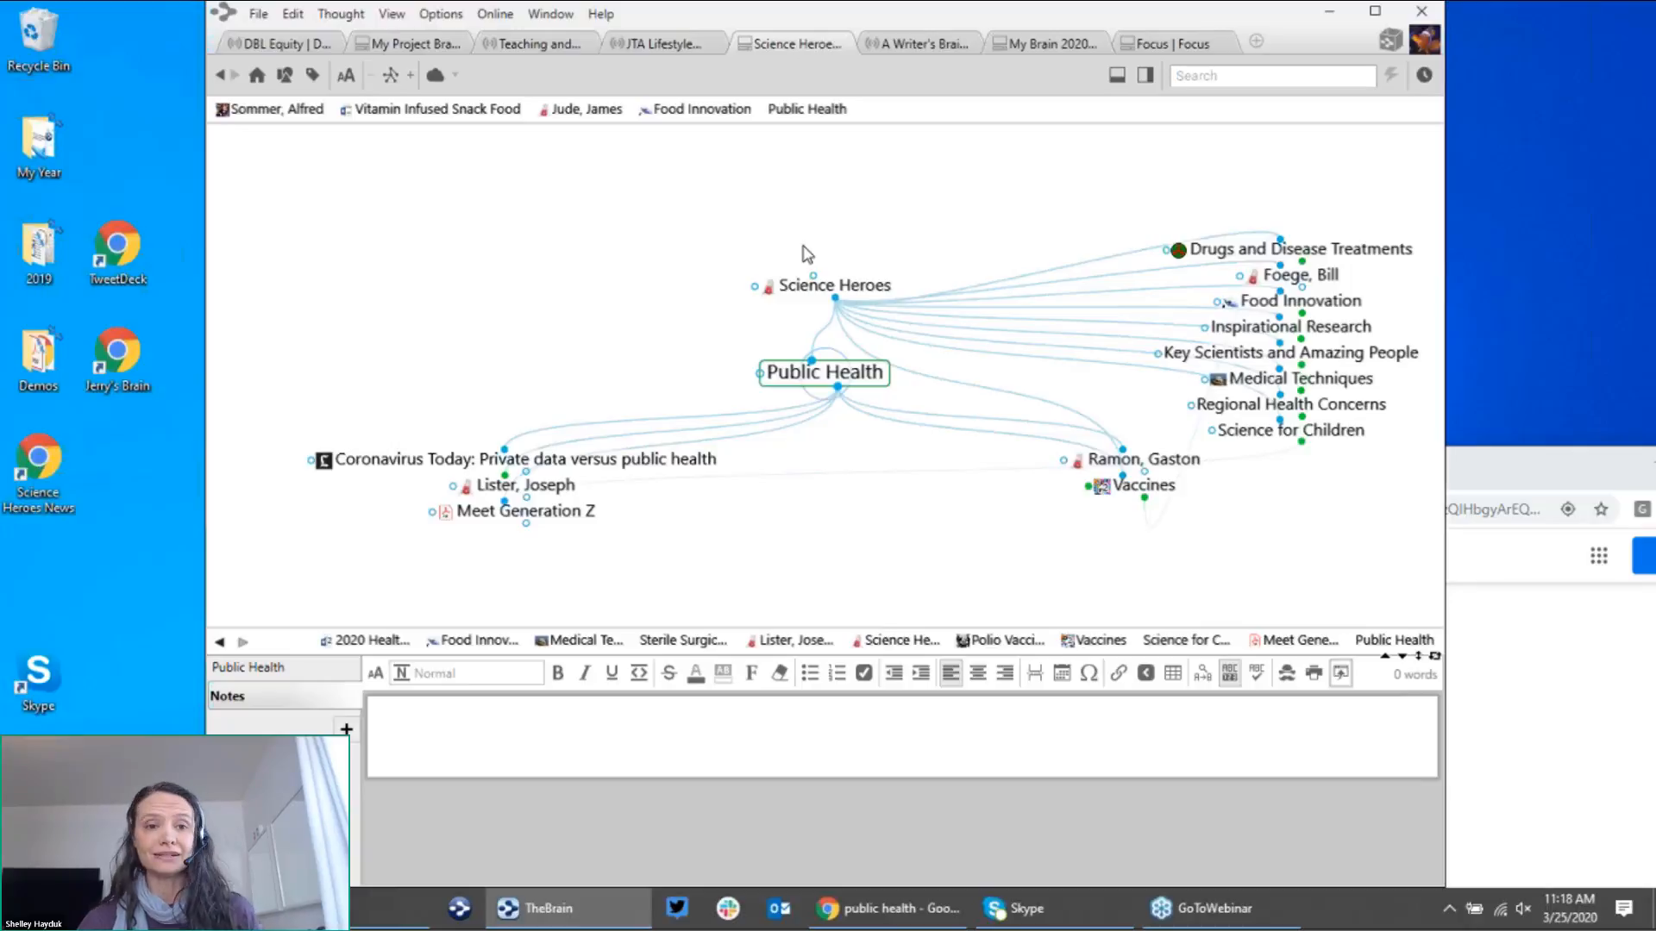
left_click(315, 50)
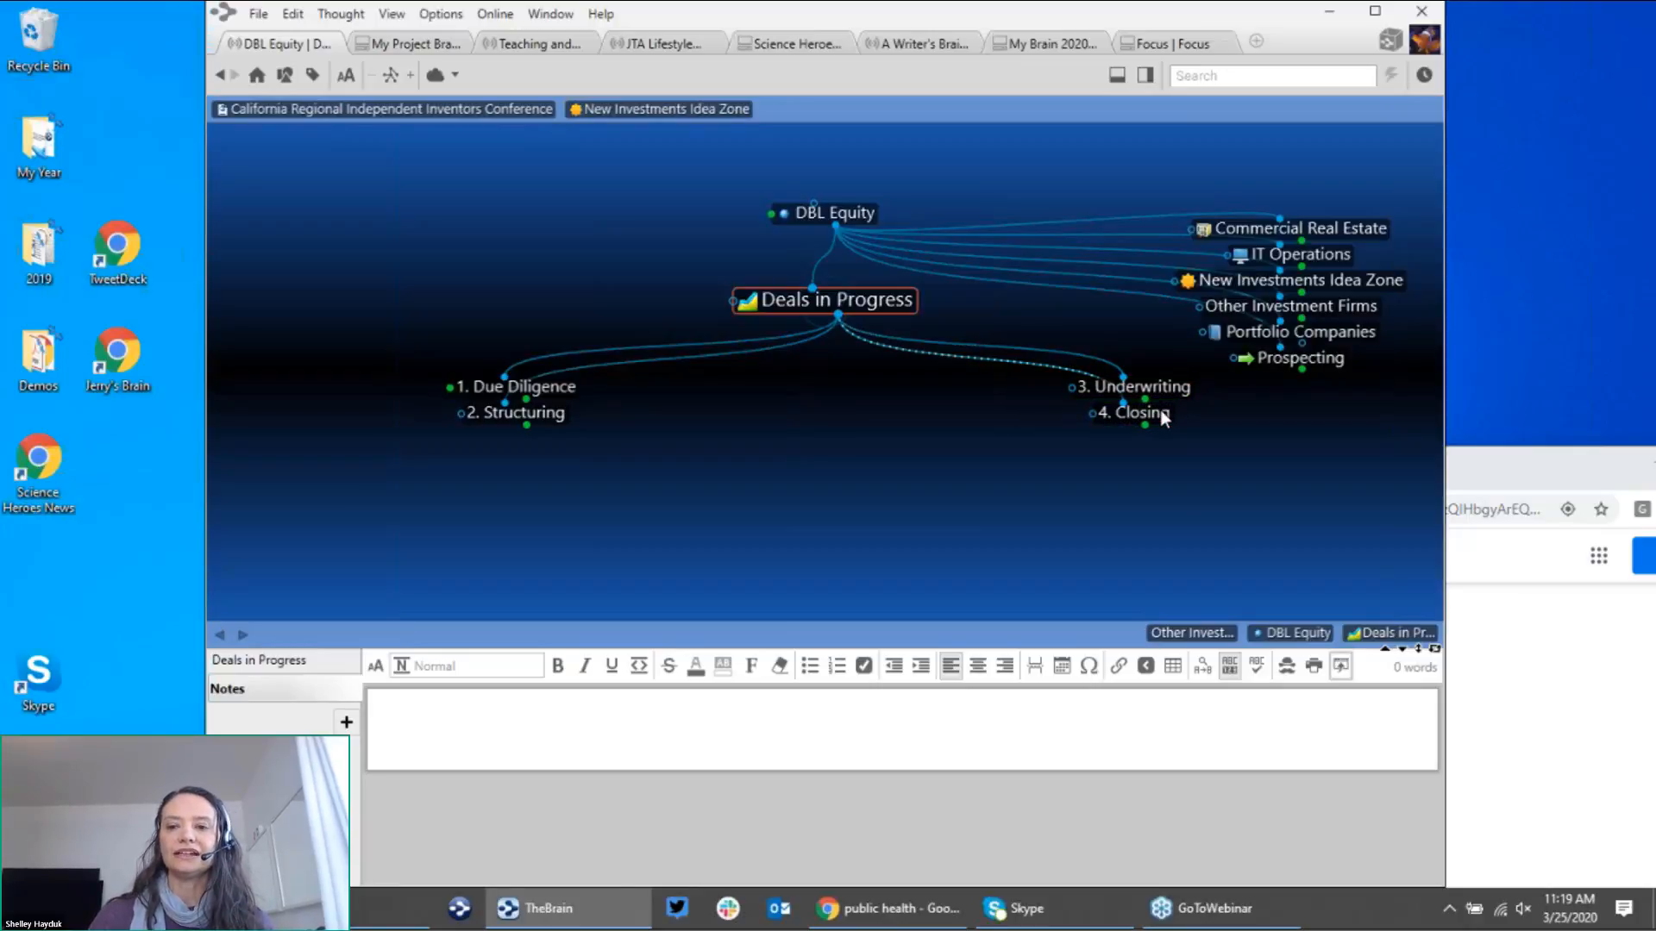
Step: Review the 4. Closing and 3. Underwriting deal stages, returning to Deals in Progress each time
left_click(1161, 411)
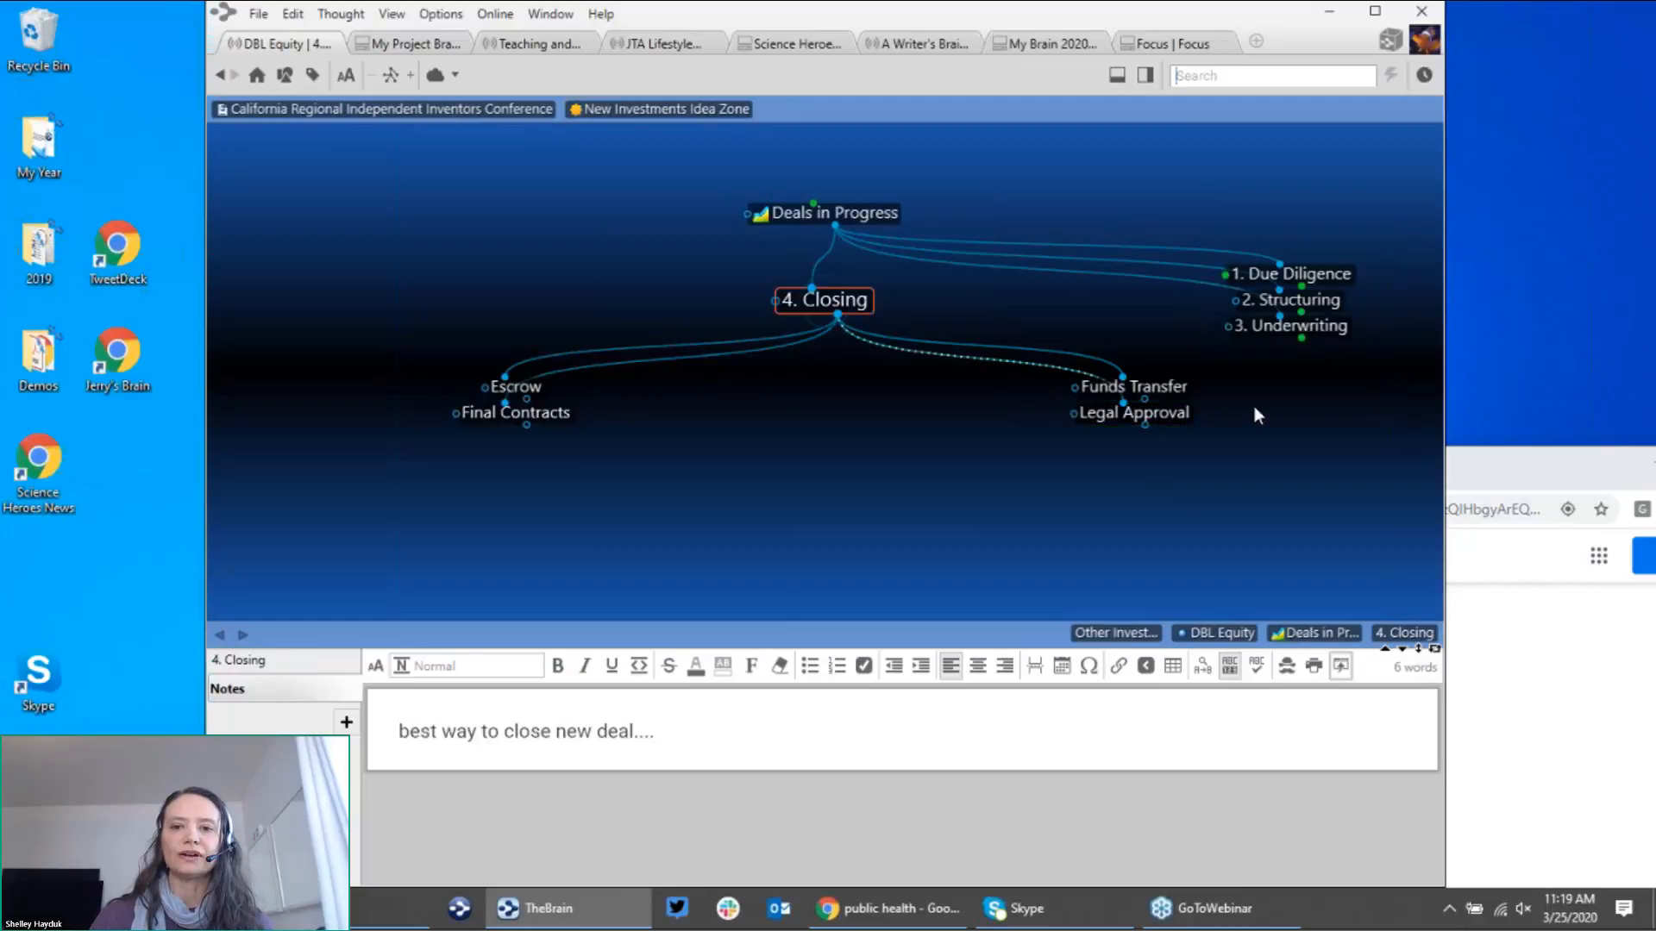
left_click(909, 251)
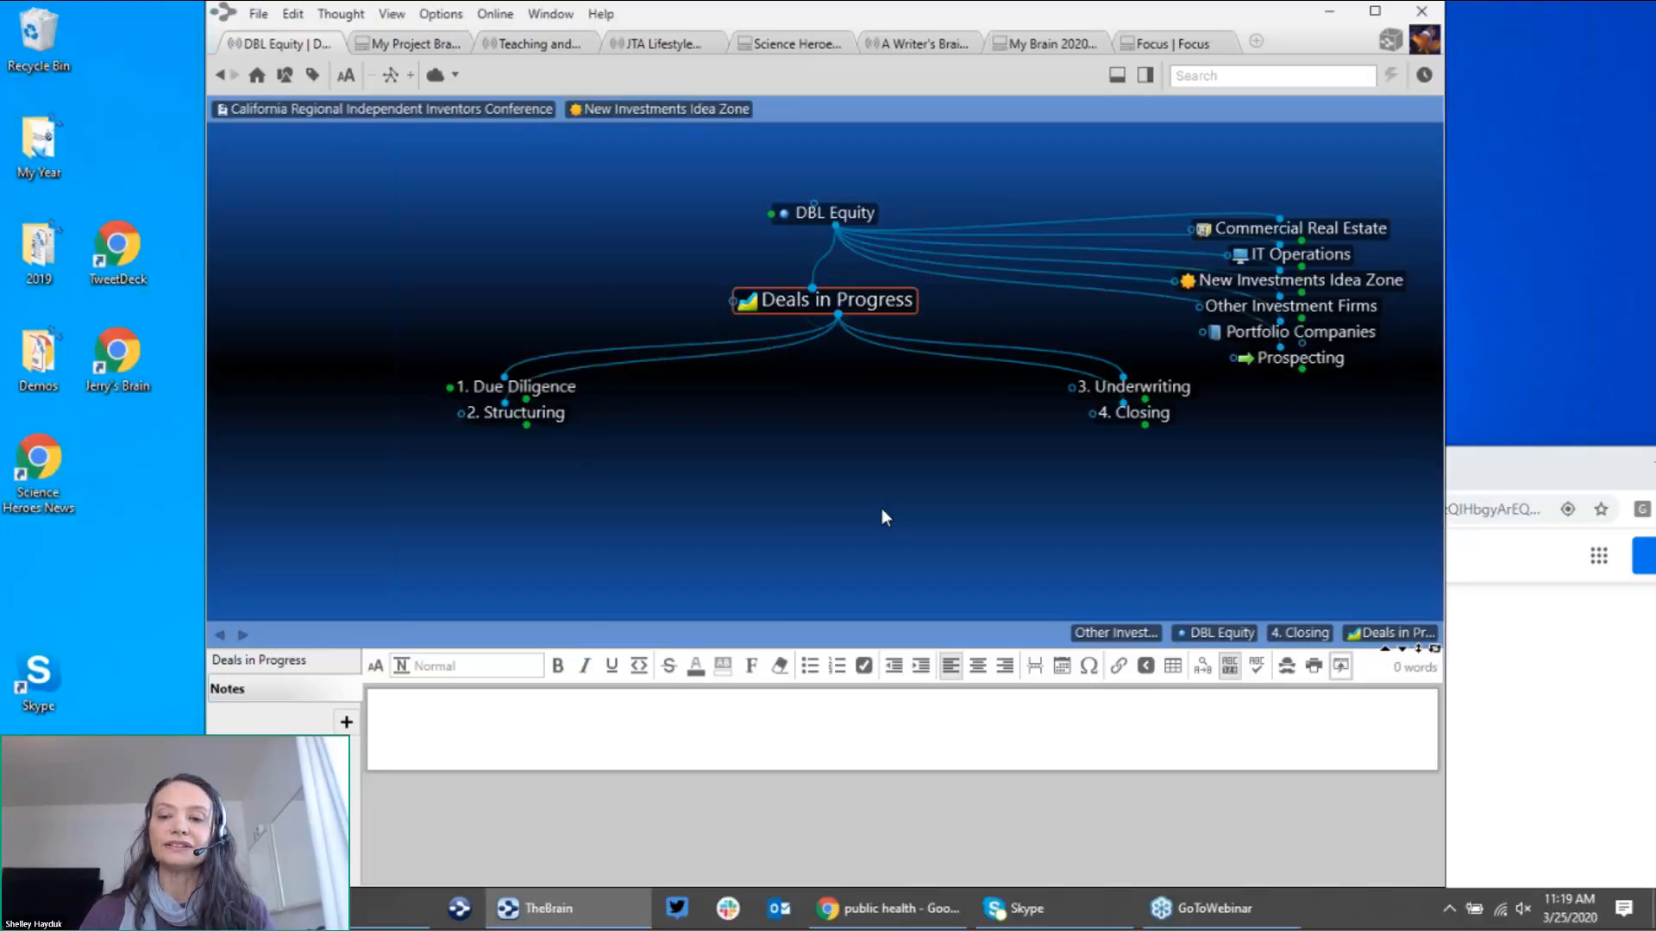
left_click(1134, 385)
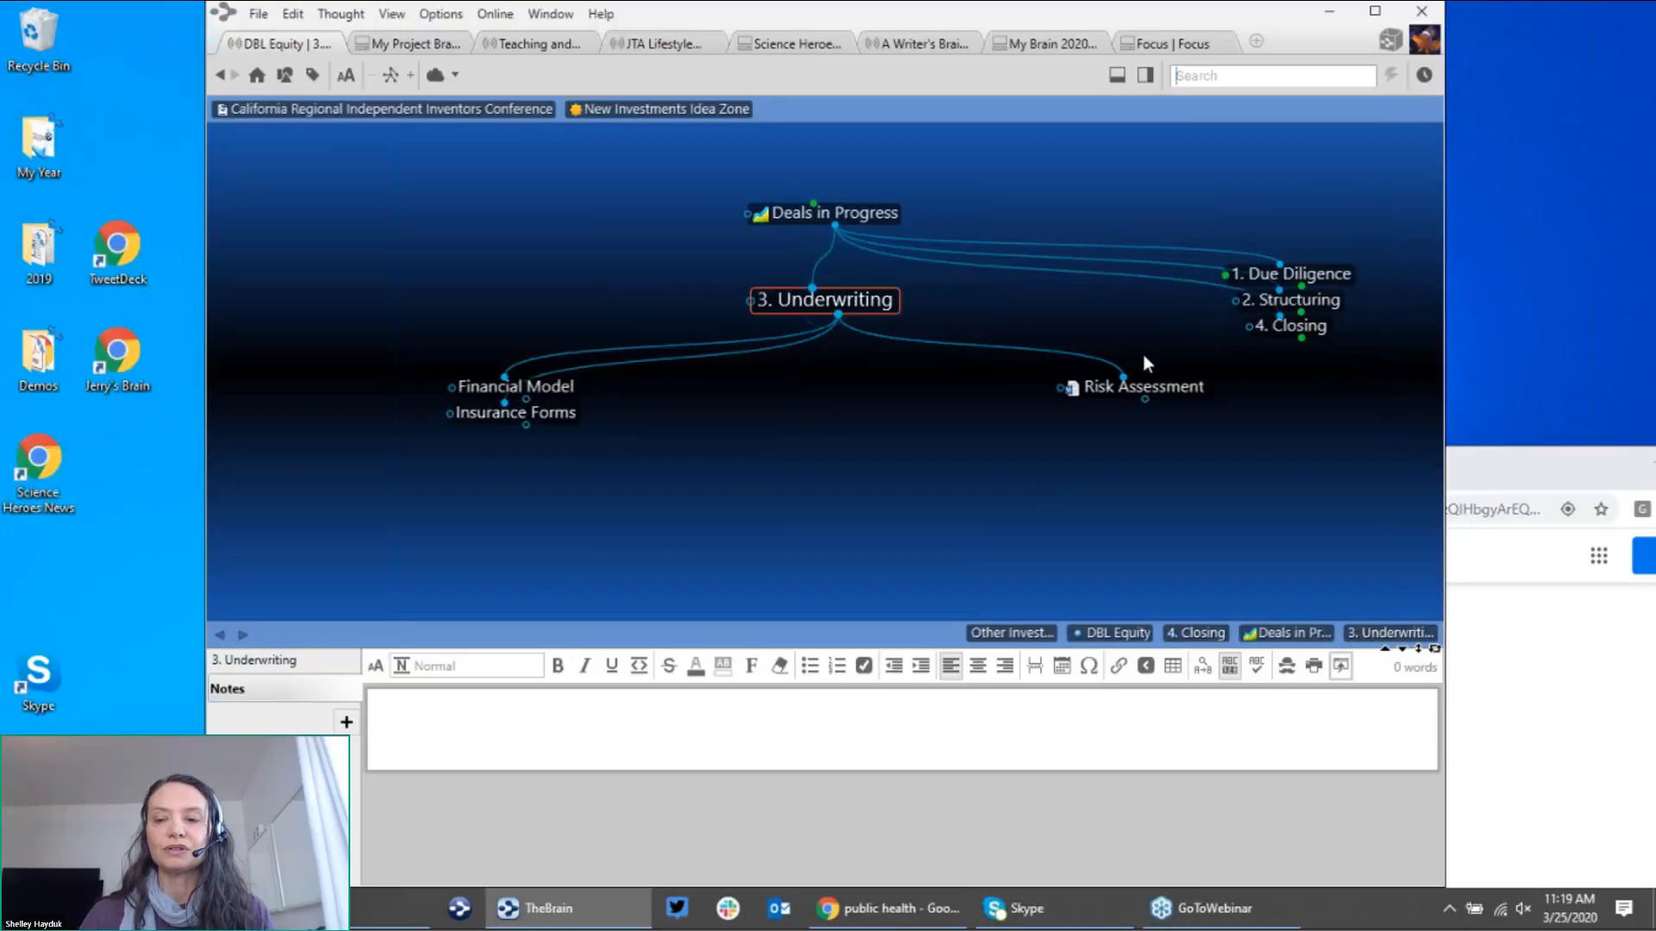
left_click(901, 211)
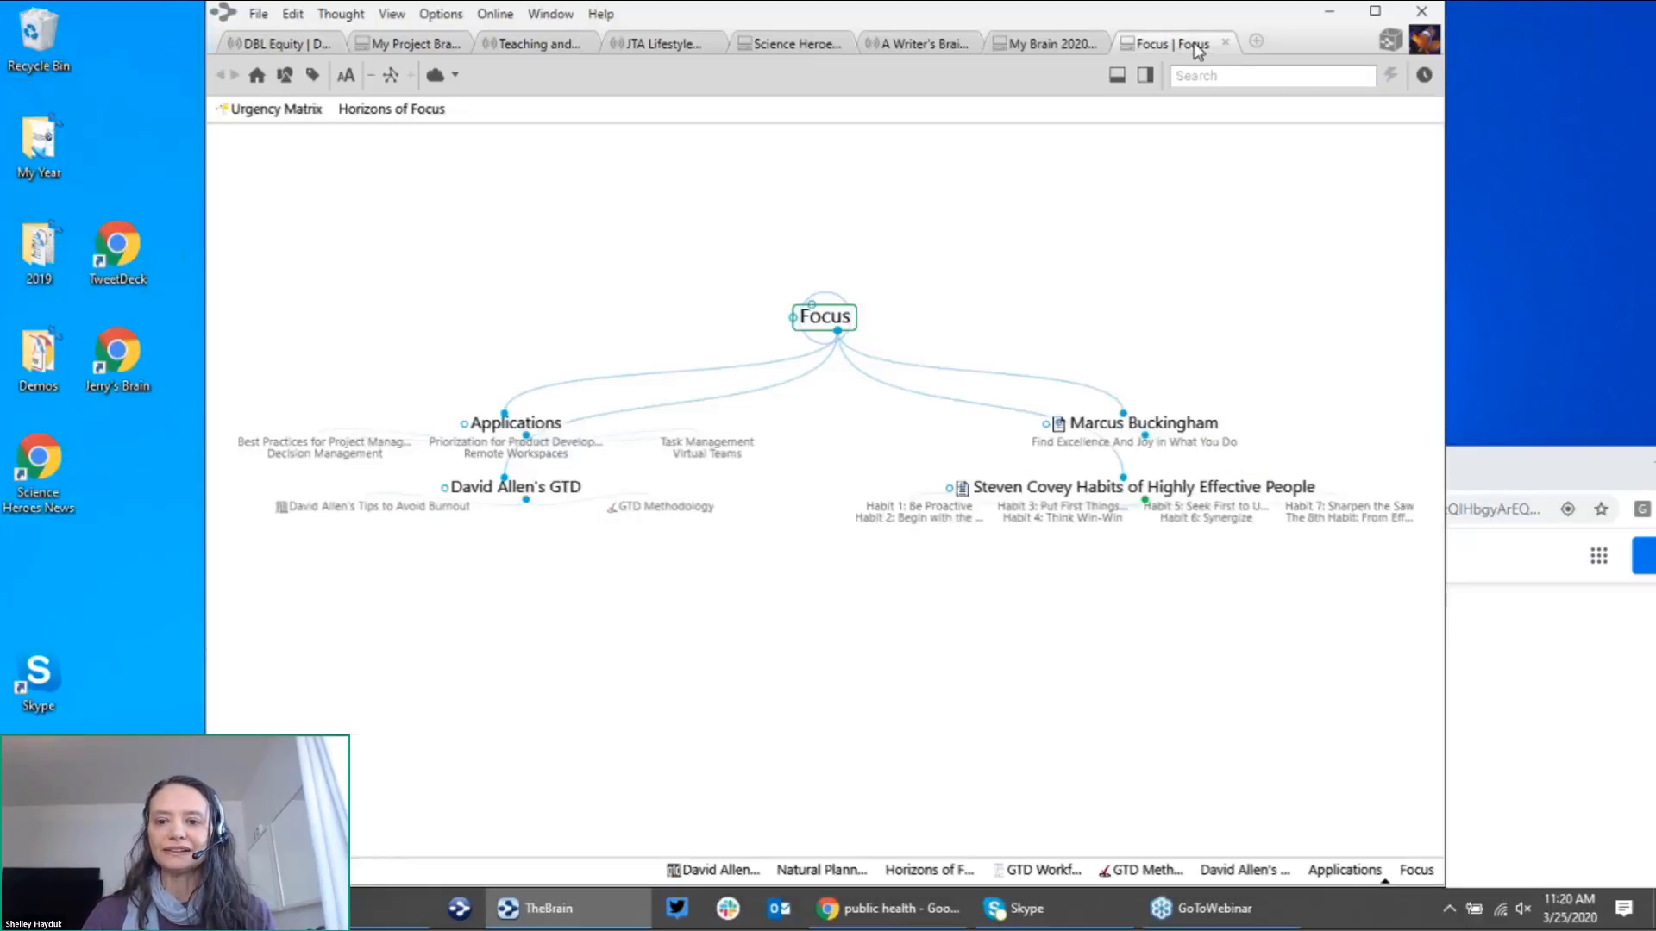
Step: In the Focus brain, go to David Allen's GTD and its Tips to Avoid Burnout
left_click(1197, 52)
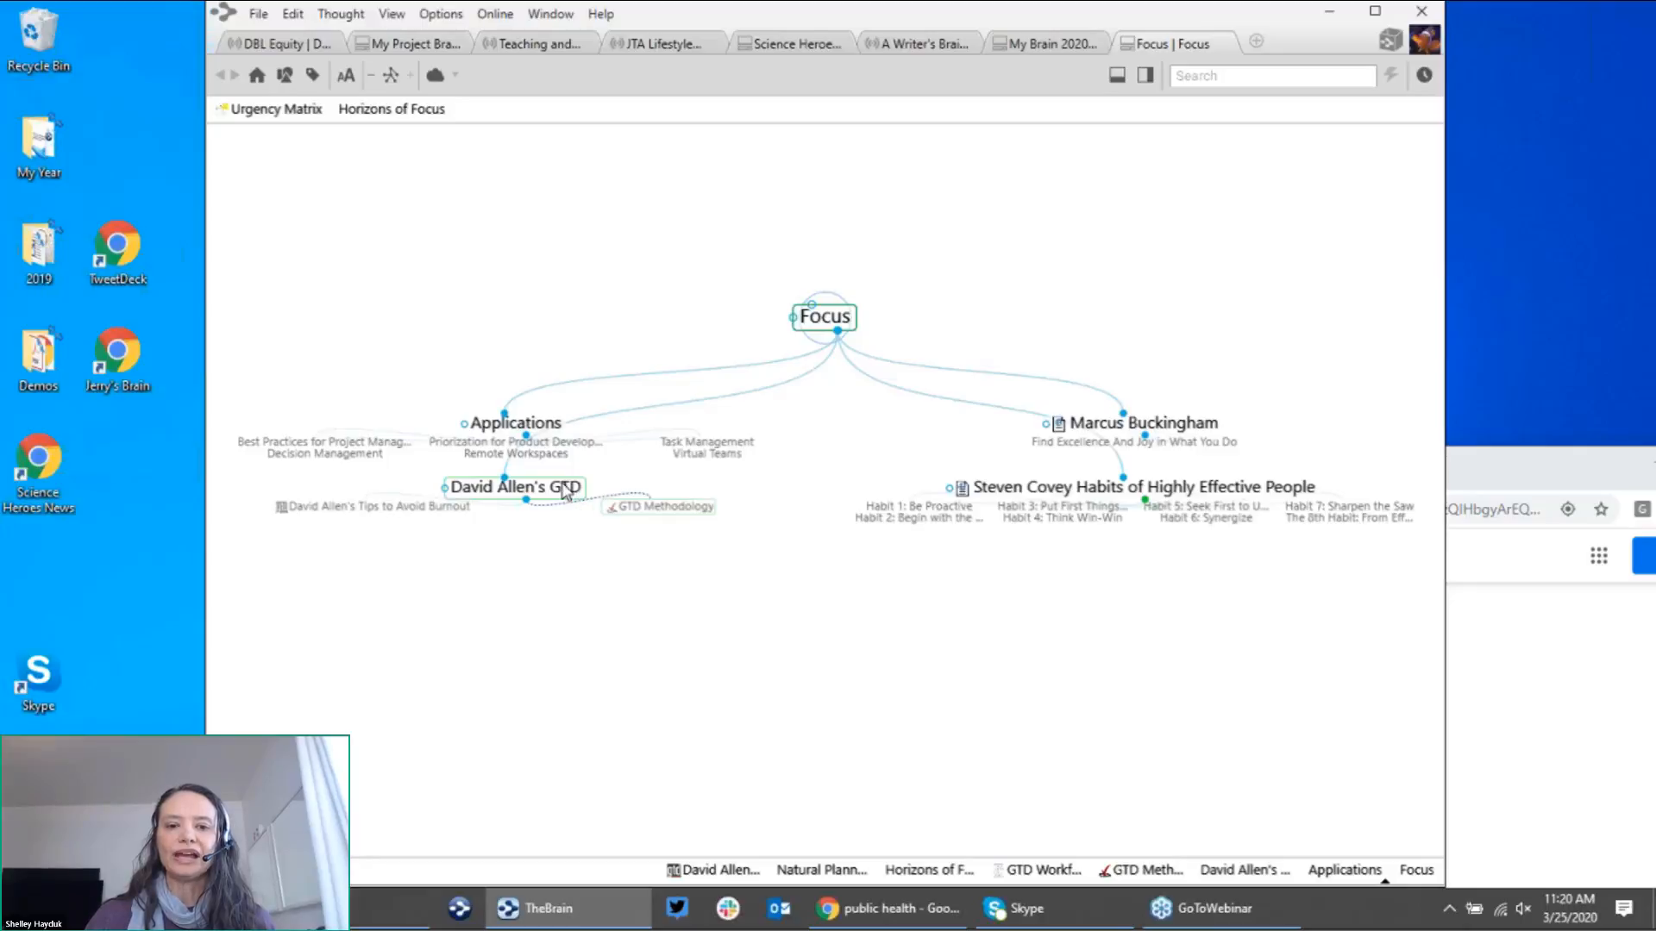
left_click(567, 496)
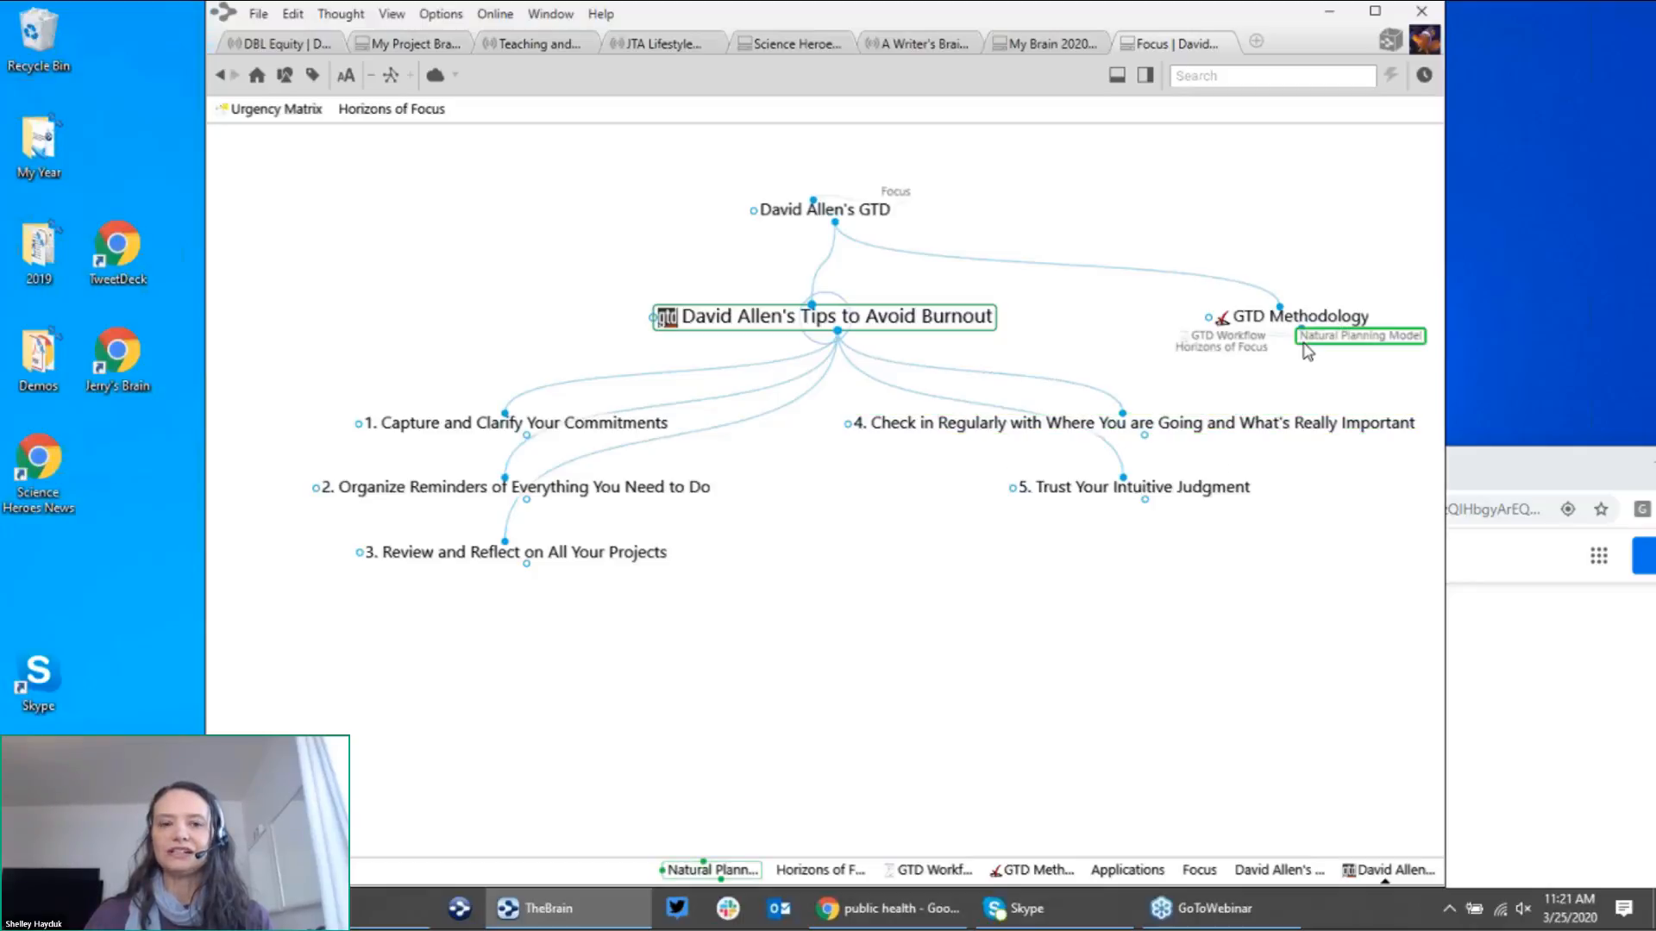
Step: Go from GTD Methodology to Natural Planning Model, showing its five steps from Purpose to Next Actions
left_click(1301, 316)
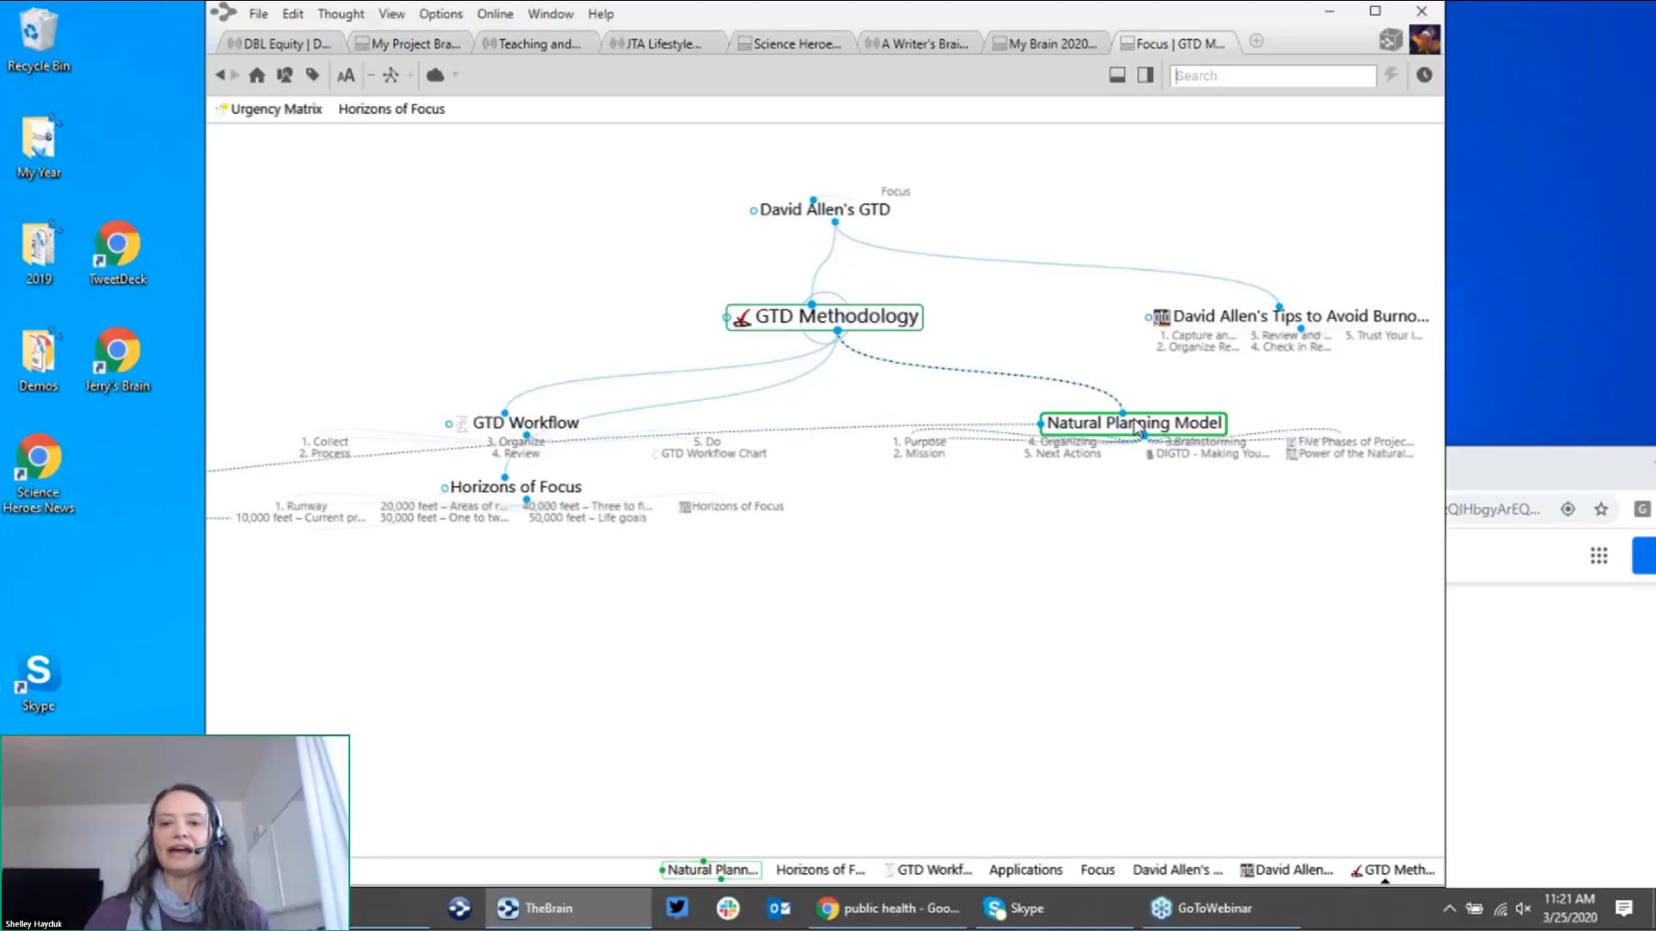
left_click(1133, 423)
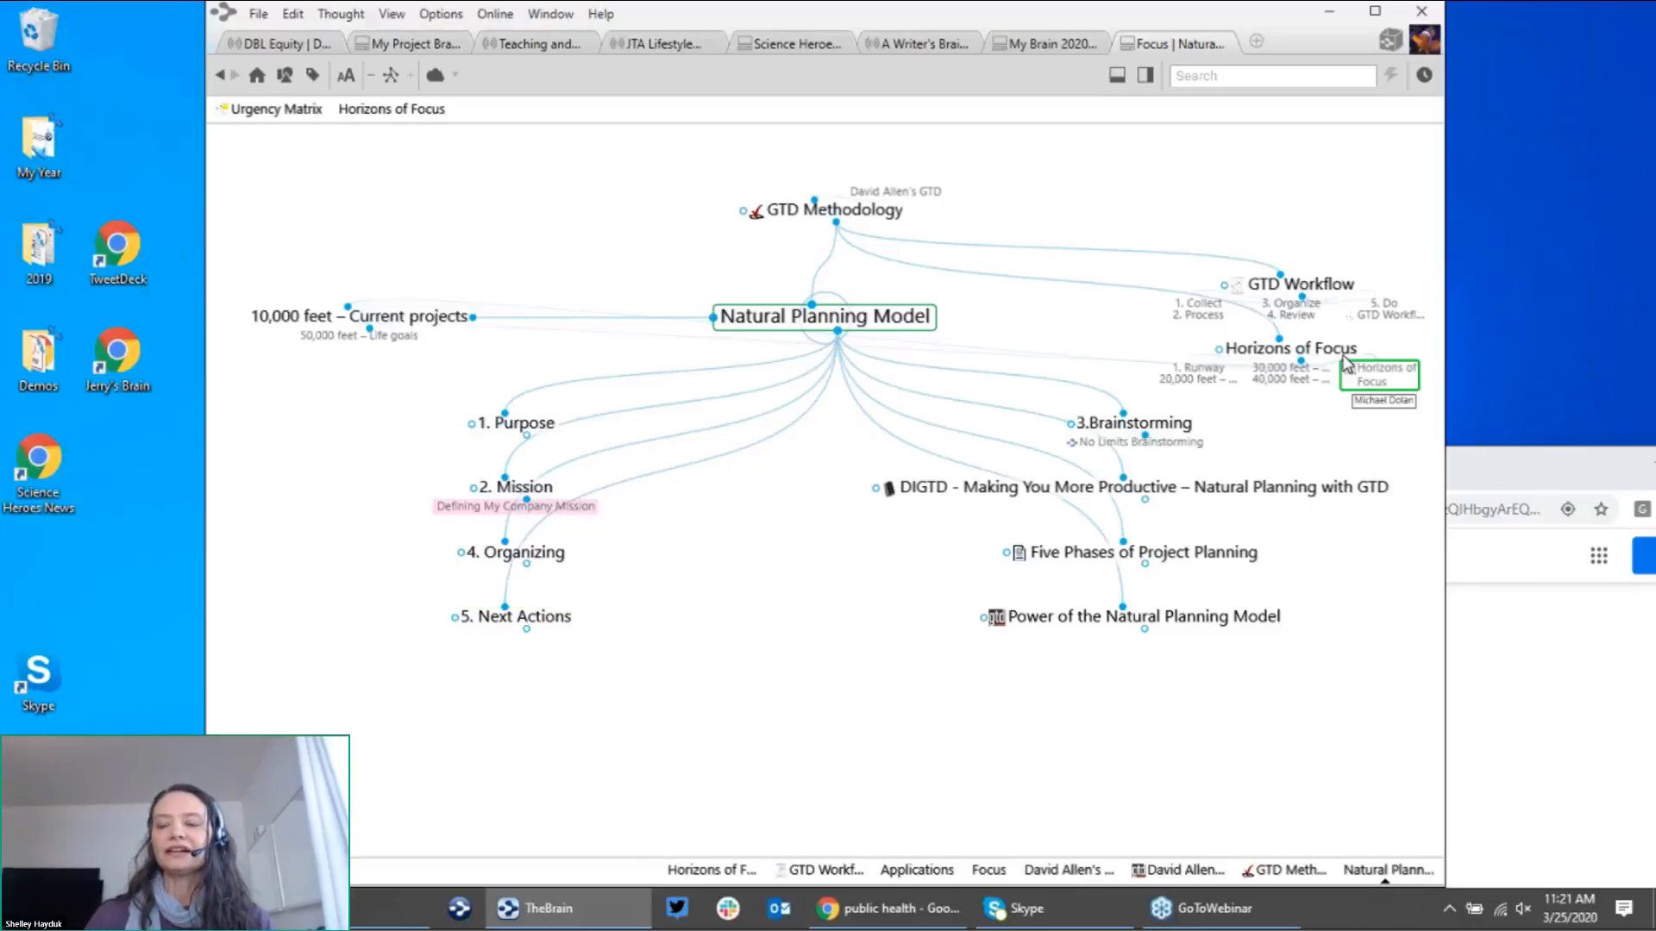
Step: Browse Horizons of Focus and its 50,000 feet – Life goals level with Retirement Plans
left_click(1291, 349)
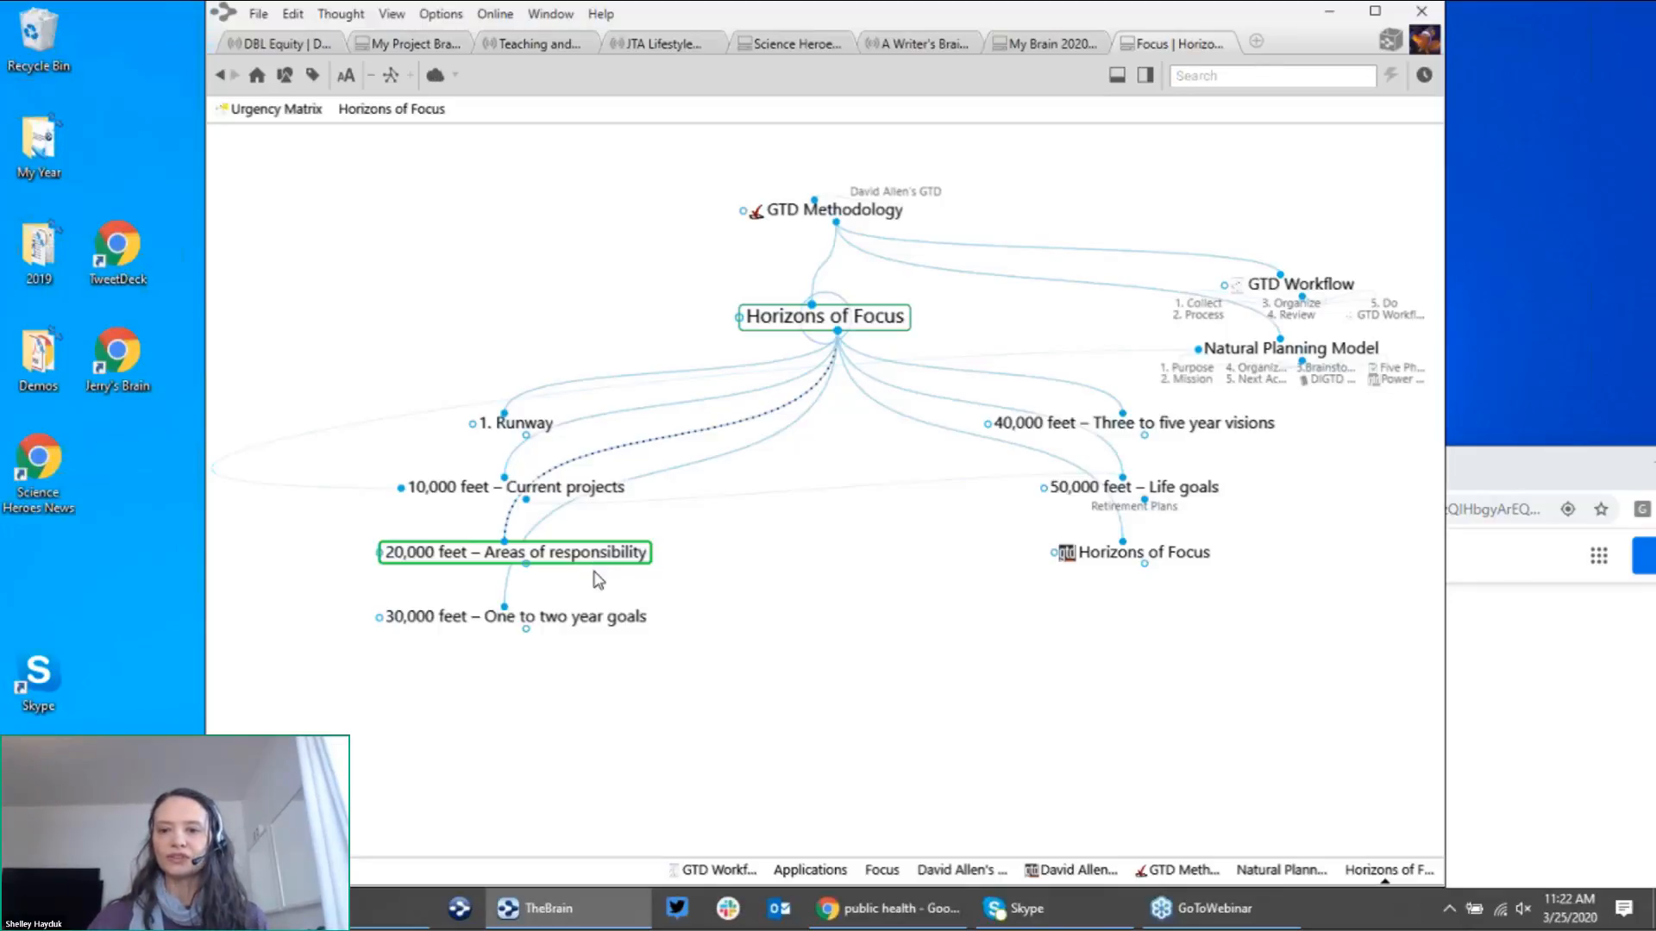
left_click(1207, 490)
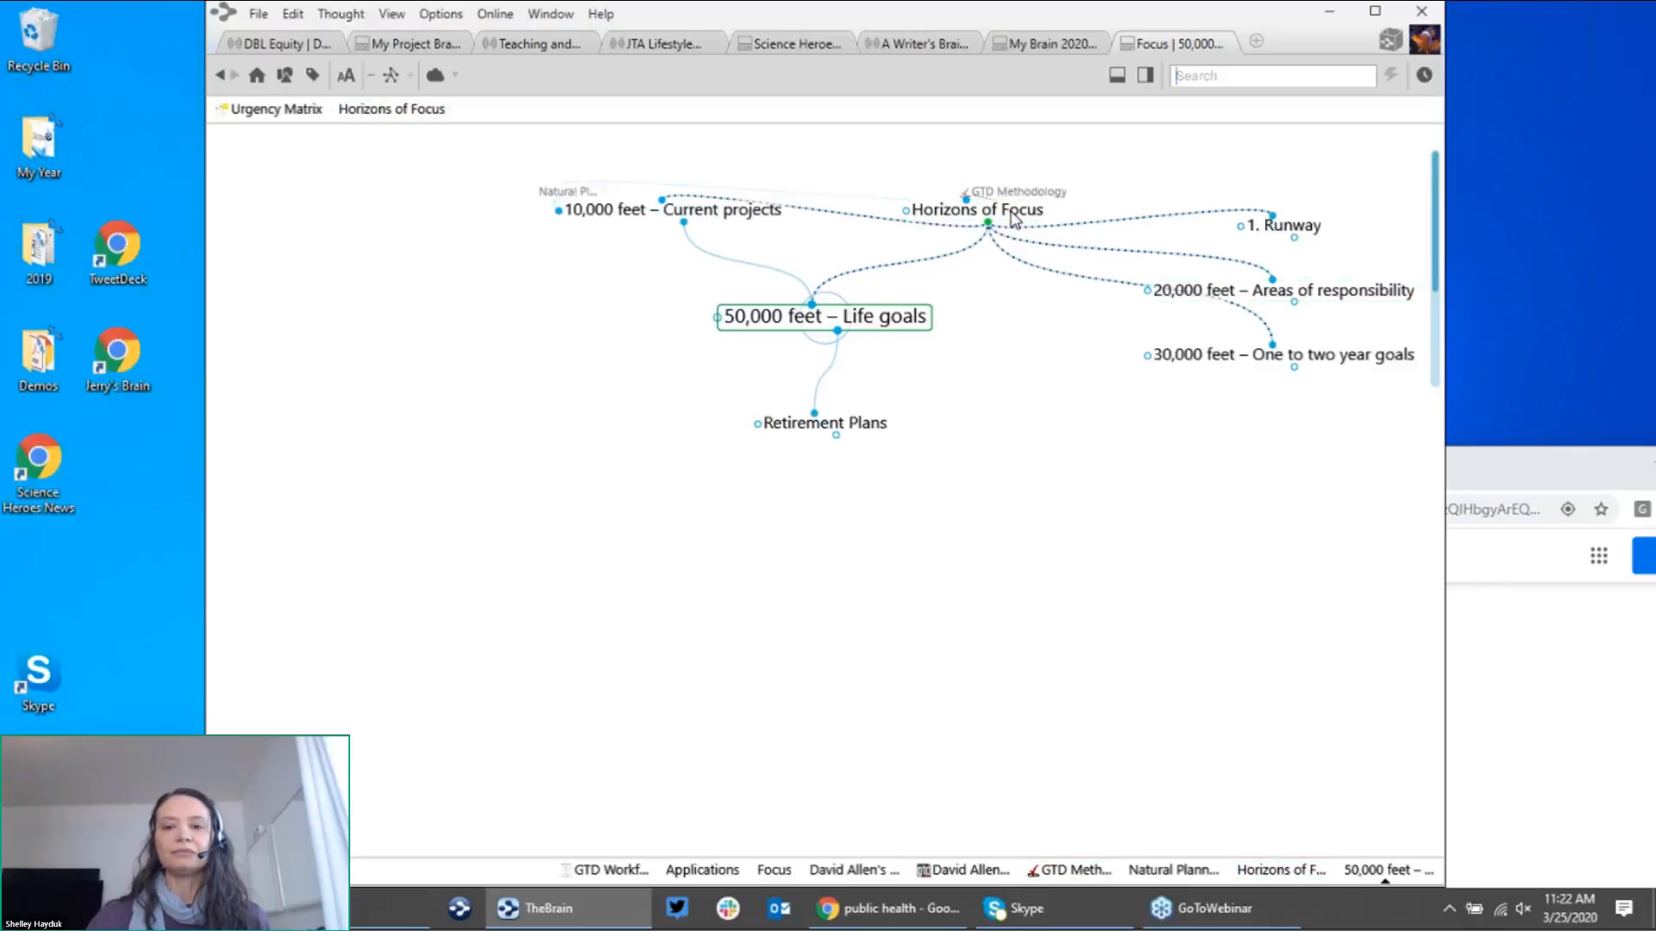
left_click(1014, 215)
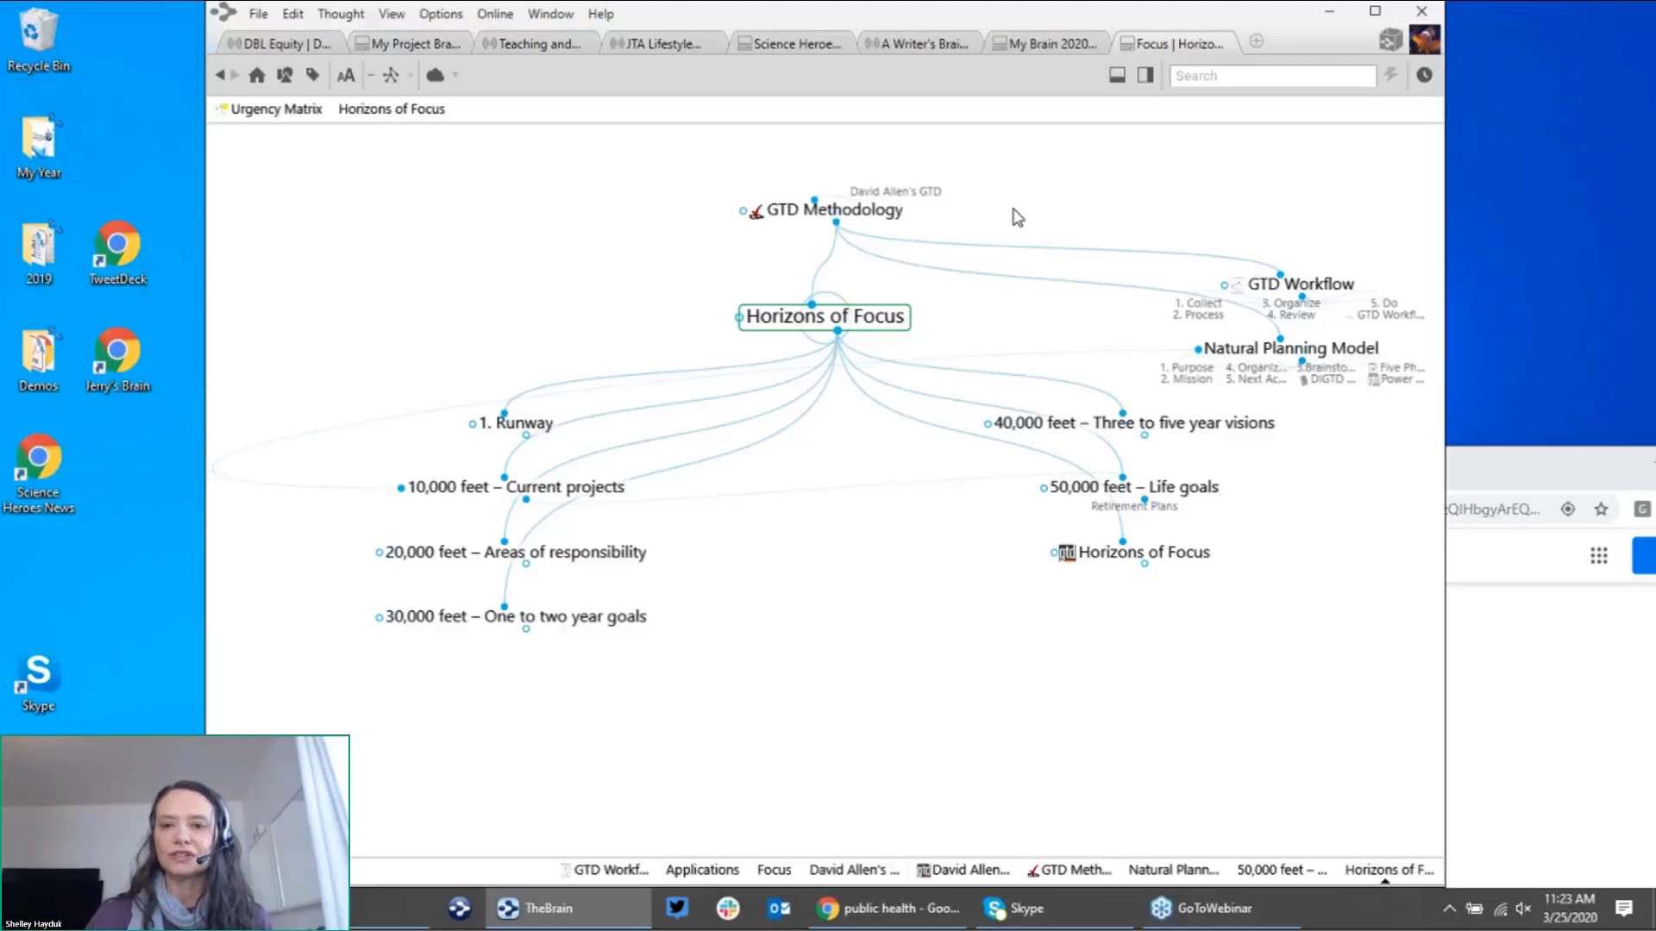
Step: In My Brain 2020, search 'hor' and open the Horizons of Focus thought under My GTD
left_click(1047, 50)
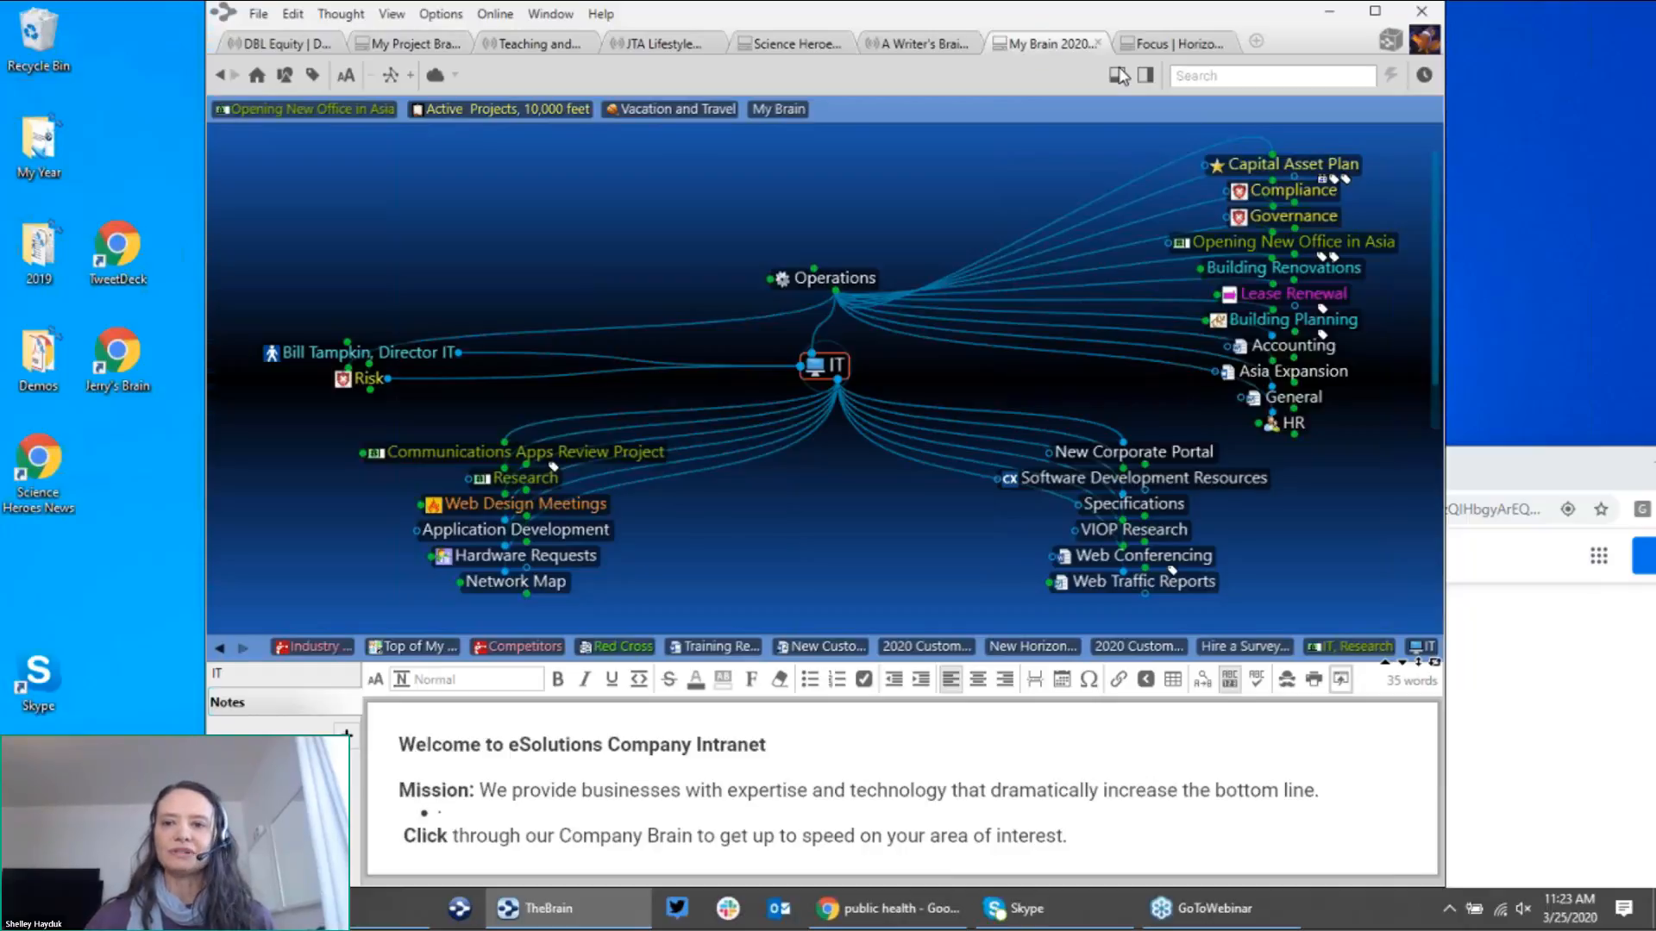
left_click(1265, 76)
type("red")
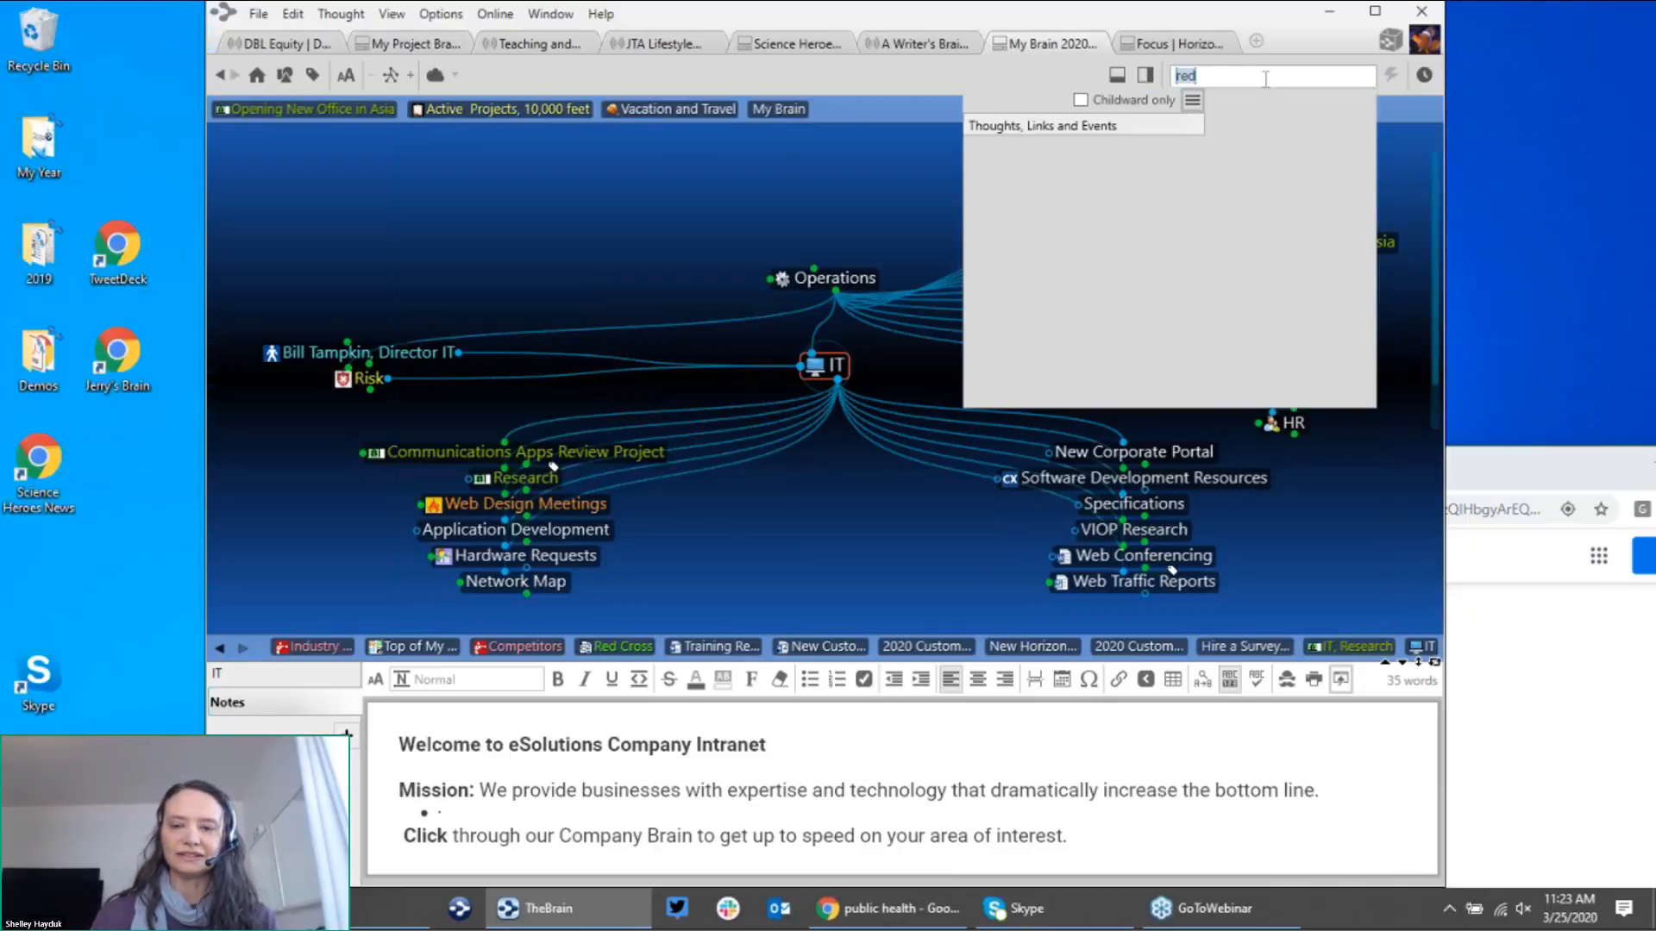
type("ho")
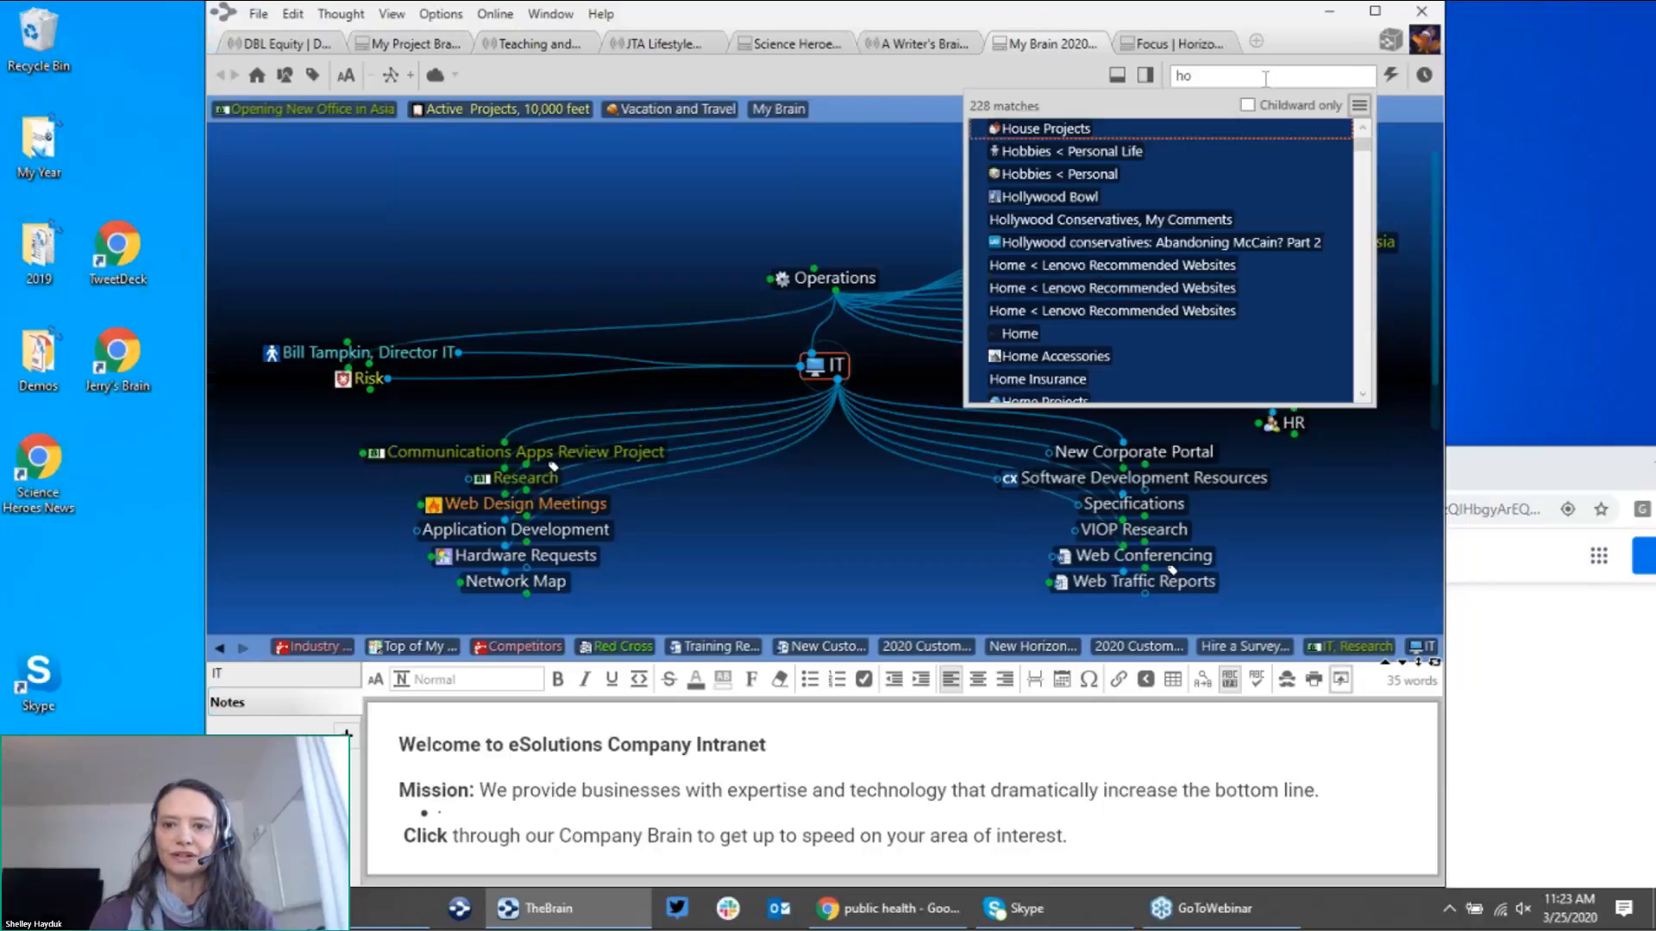
type("r")
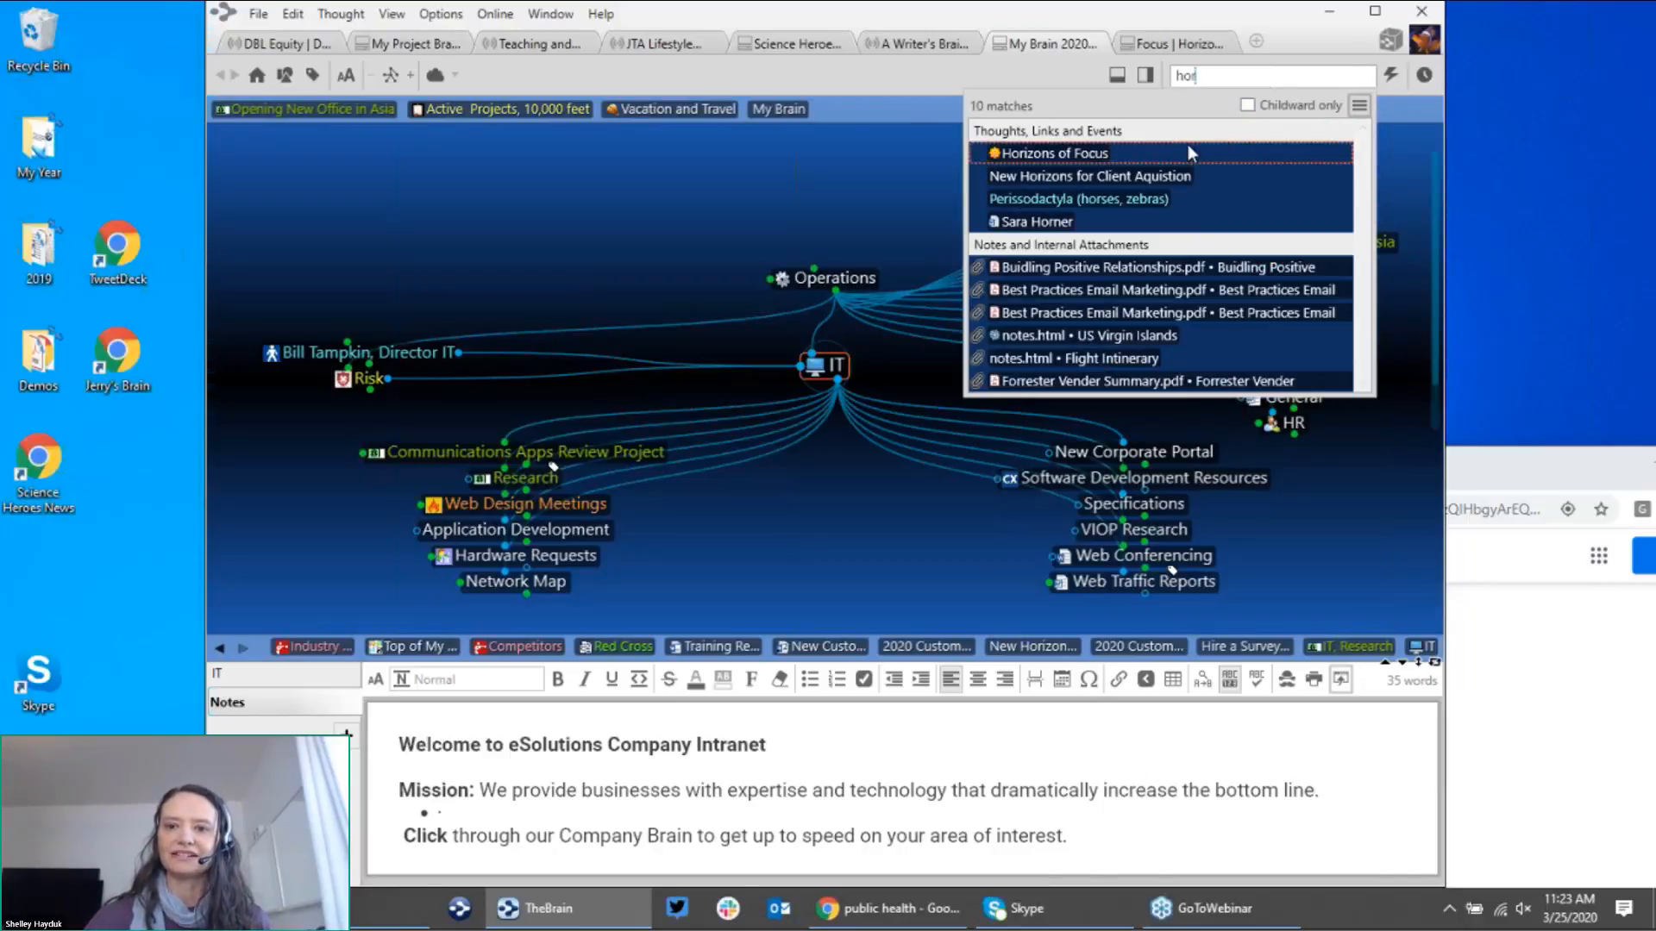
left_click(1129, 152)
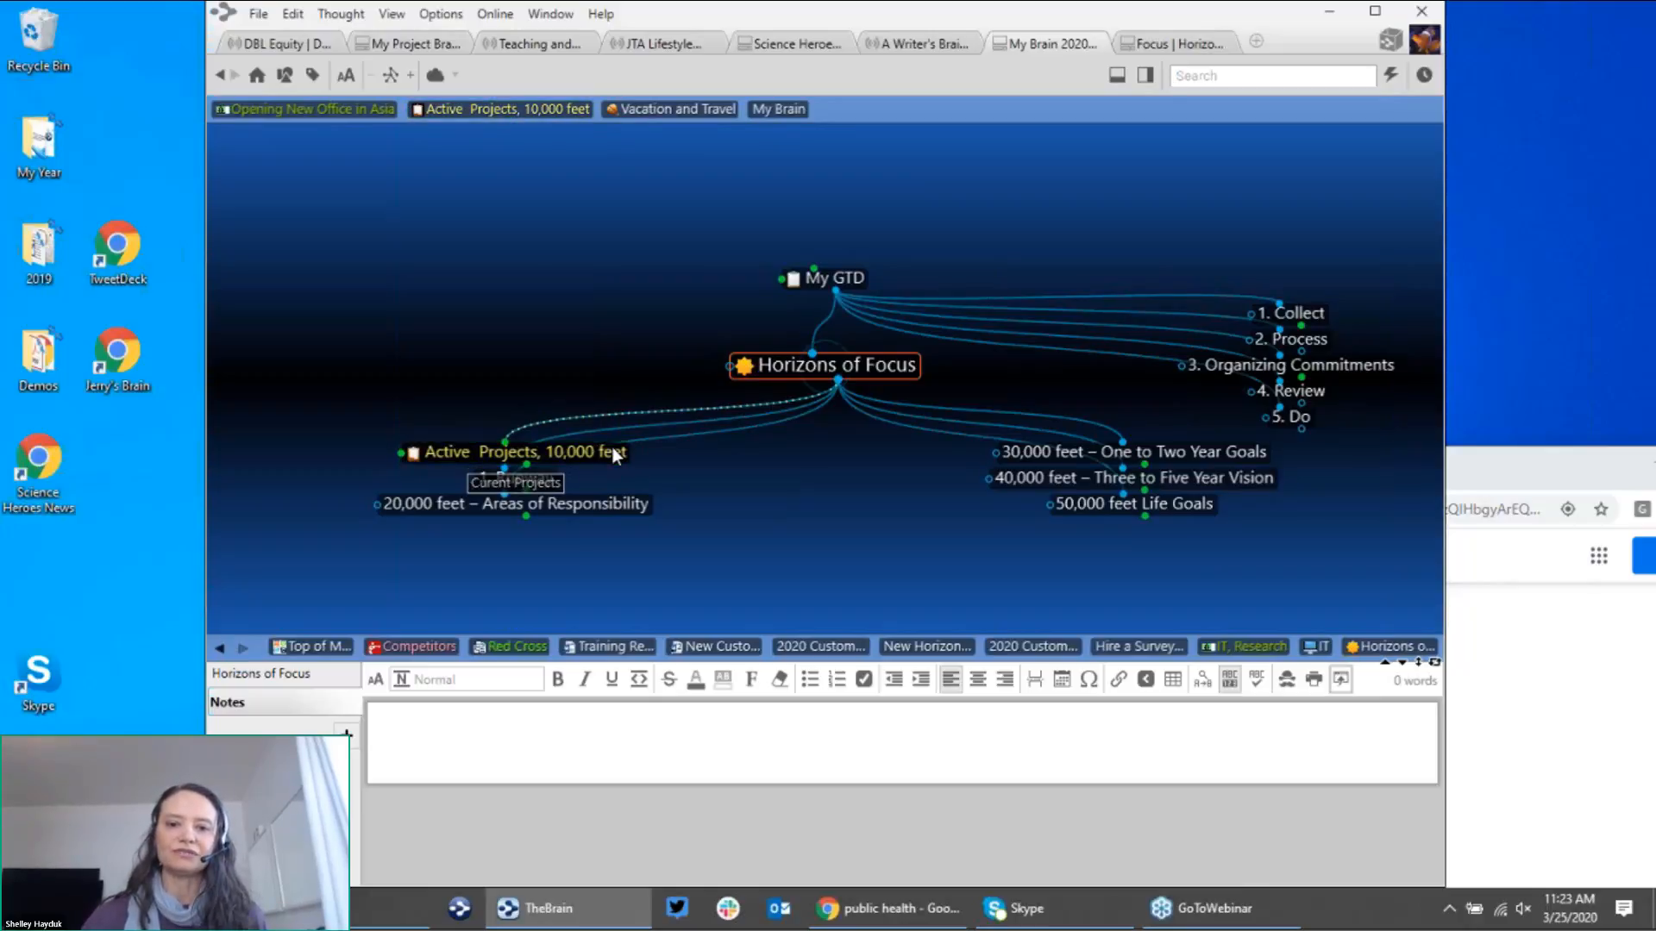
Step: Visit Active Projects, then the 20,000, 30,000 and 40,000 feet Horizons of Focus levels
left_click(612, 450)
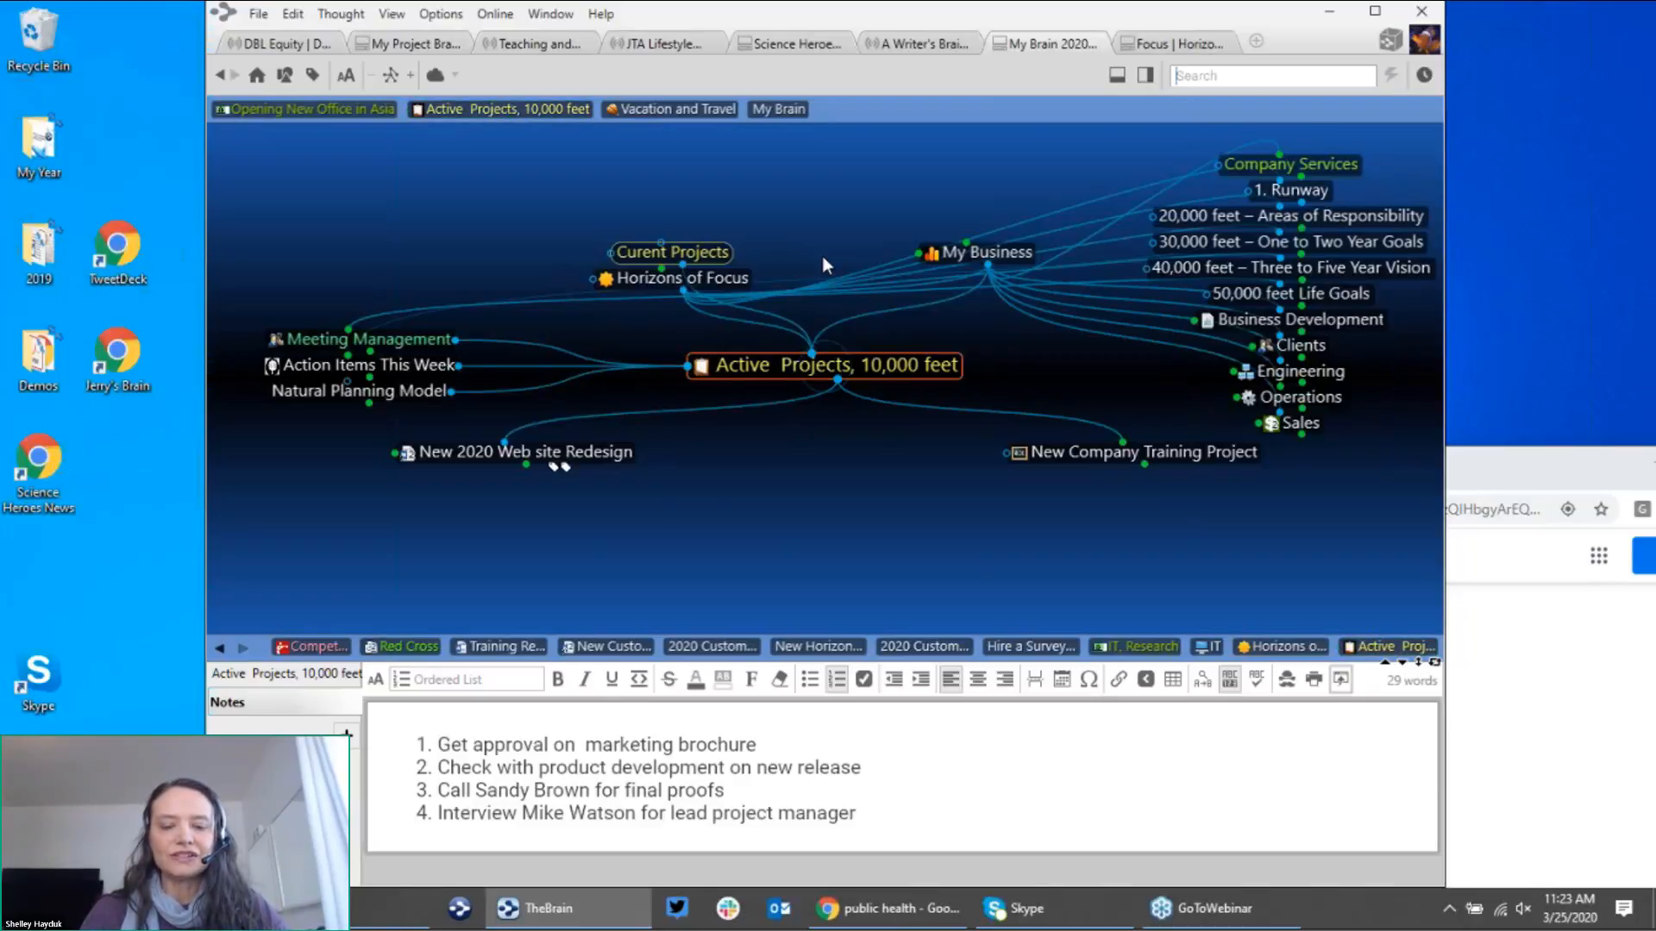
left_click(686, 278)
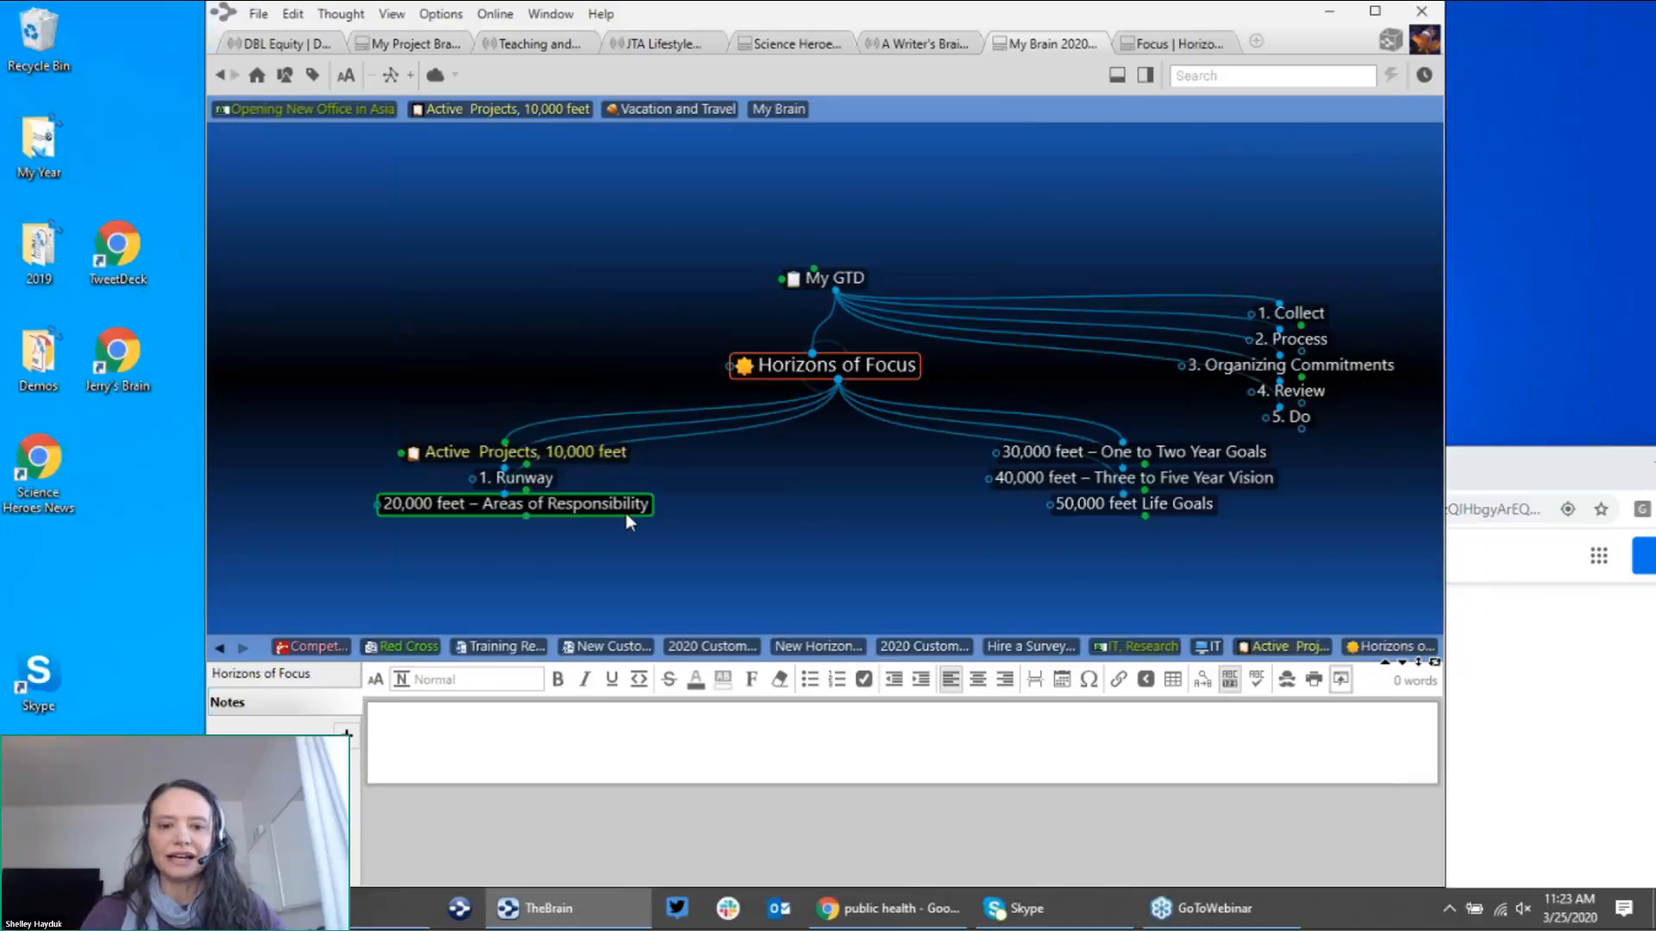
left_click(630, 514)
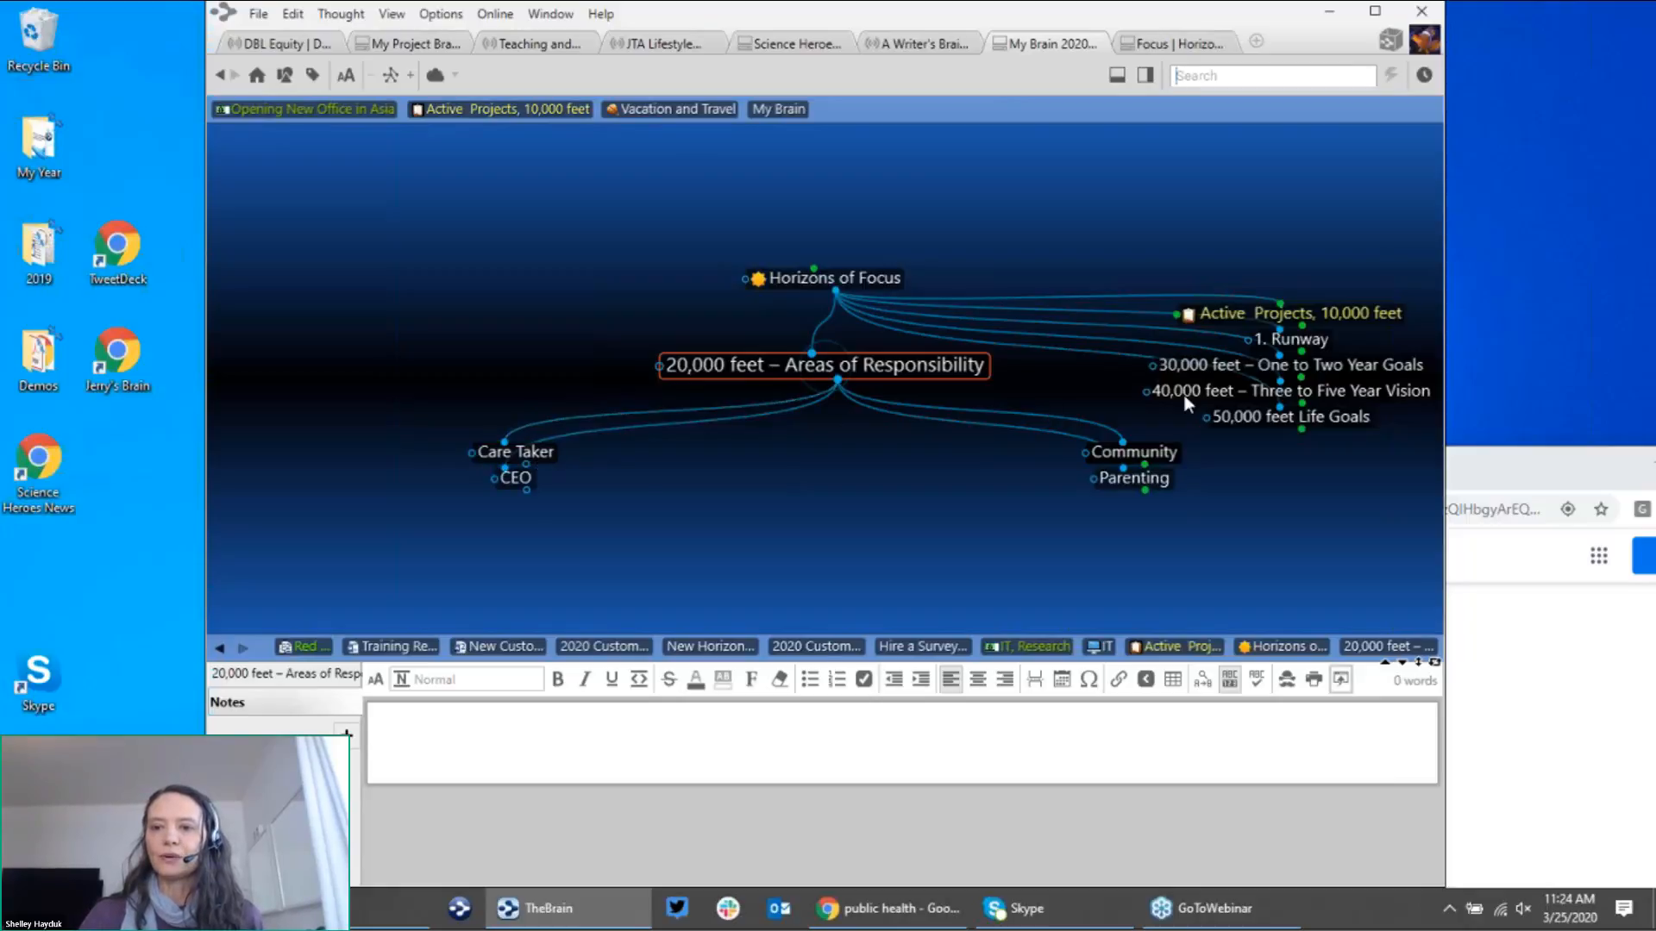
left_click(1275, 368)
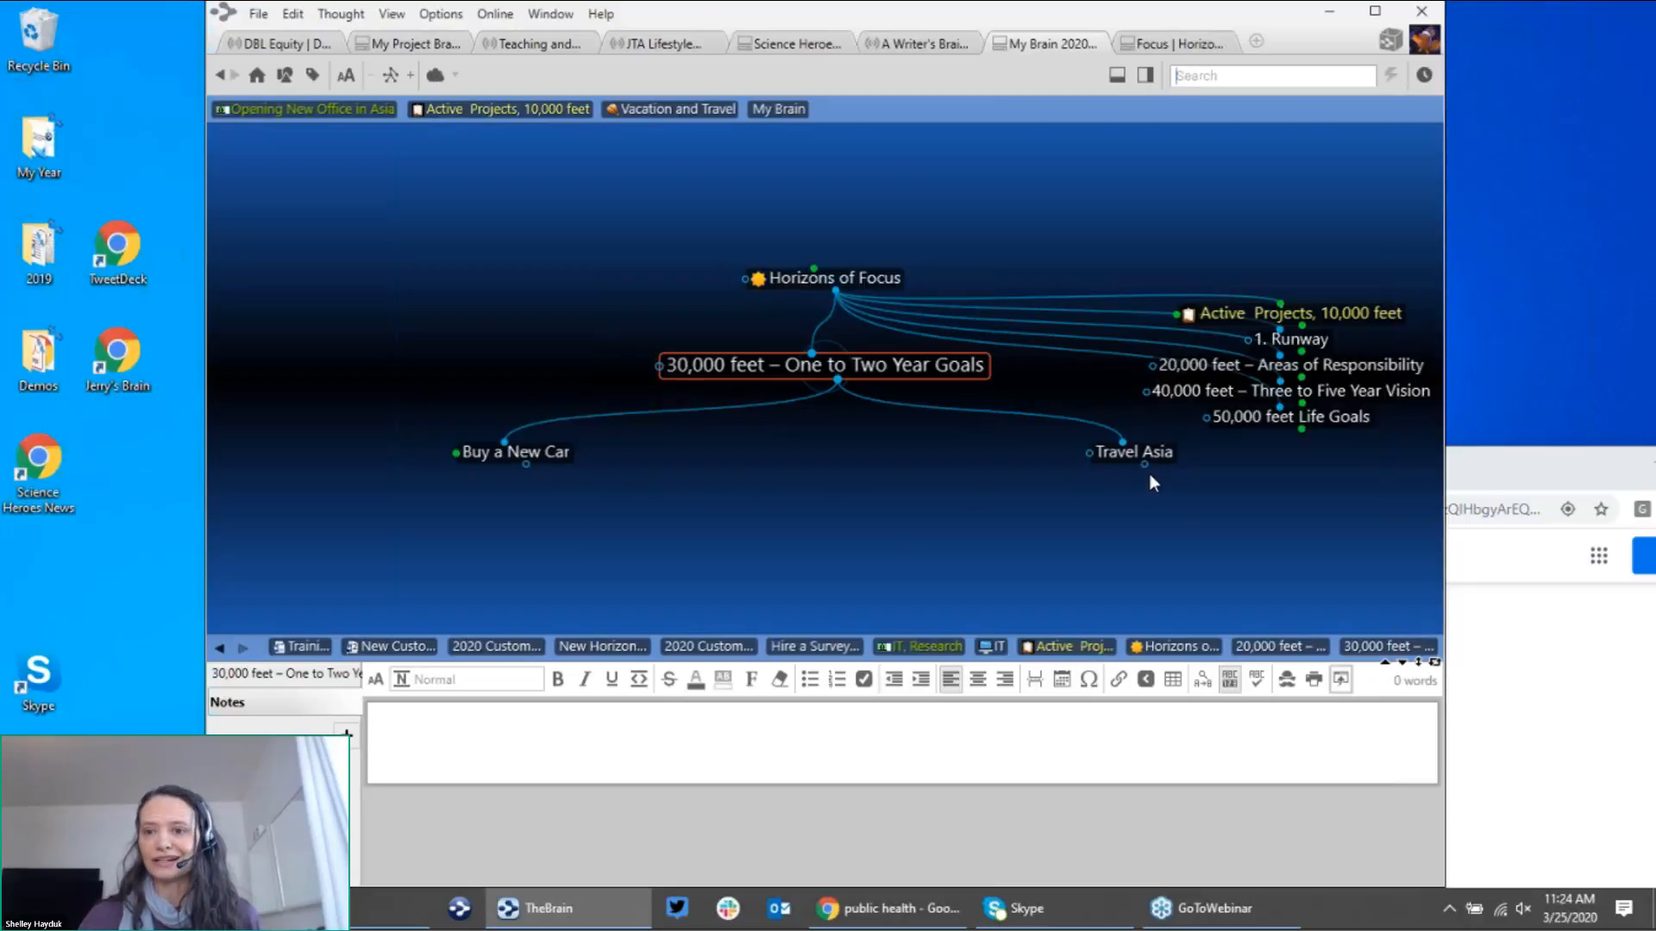
left_click(1280, 394)
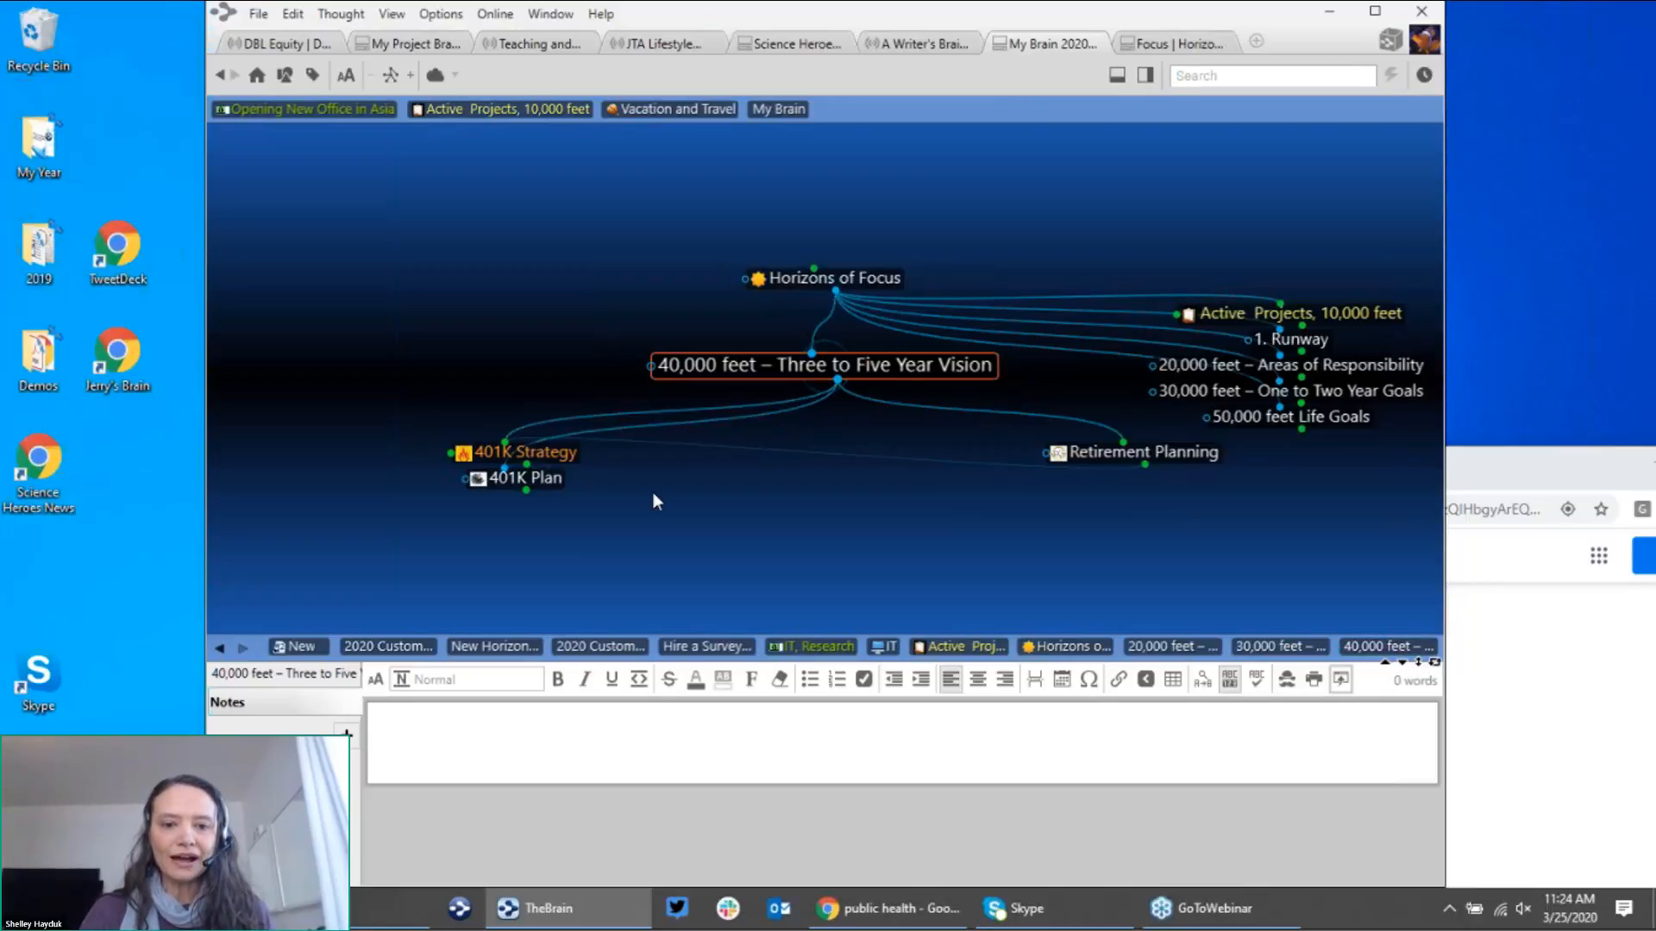
Step: View 401K Strategy with its linked web page, then return to Active Projects, 10,000 feet
left_click(558, 453)
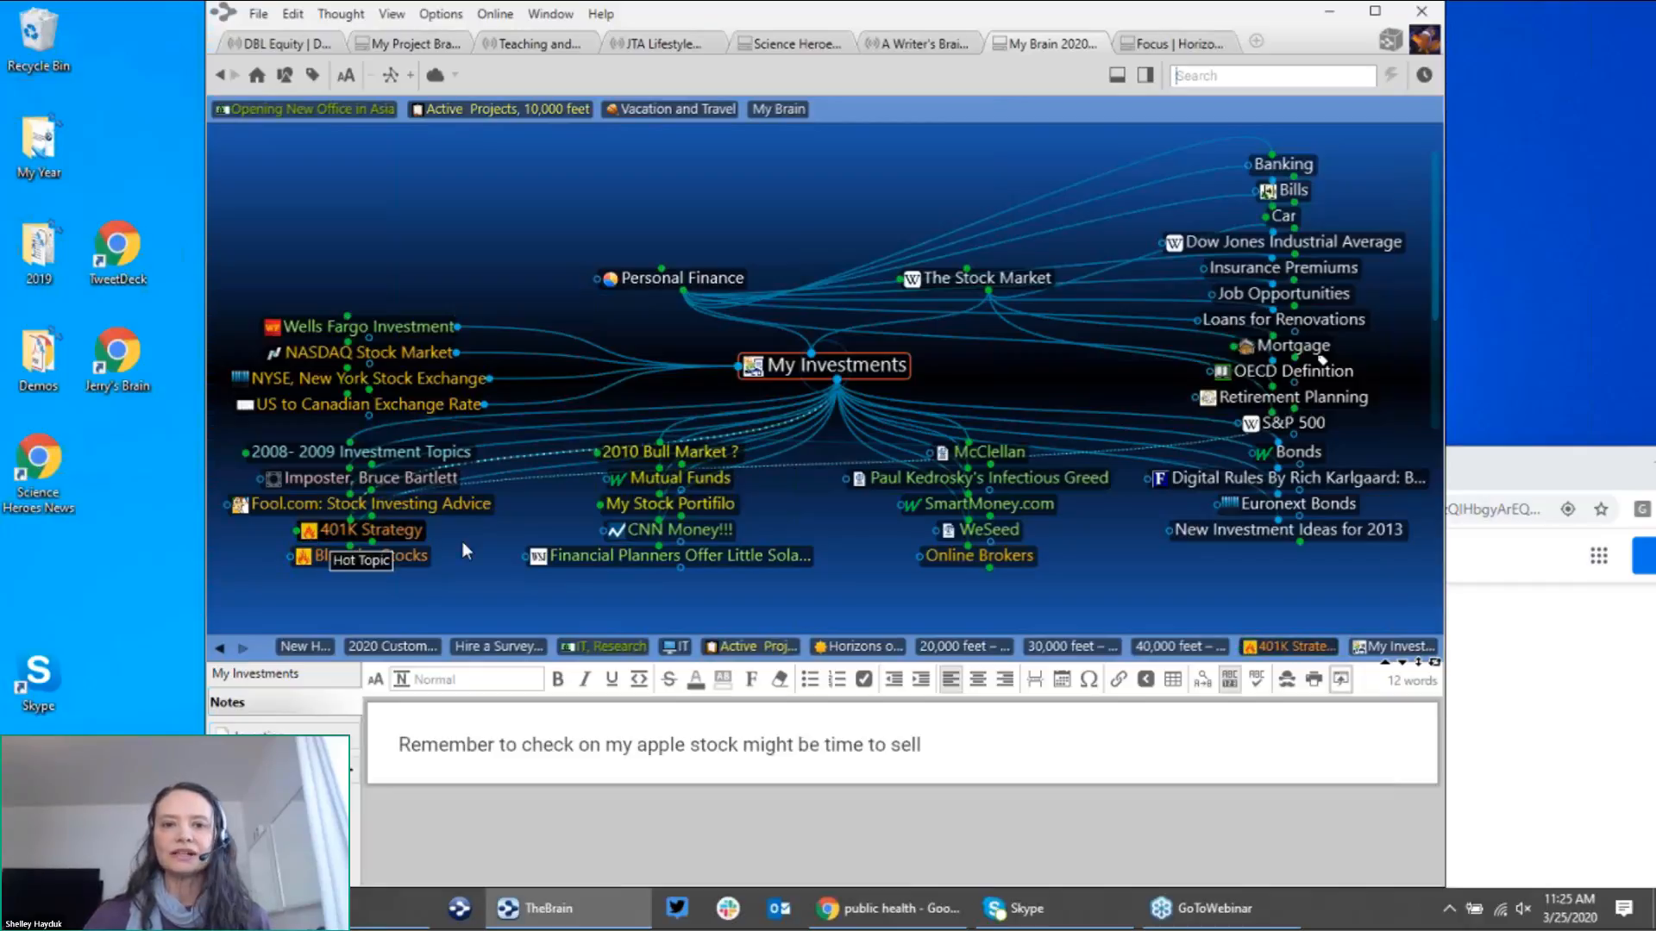
left_click(380, 530)
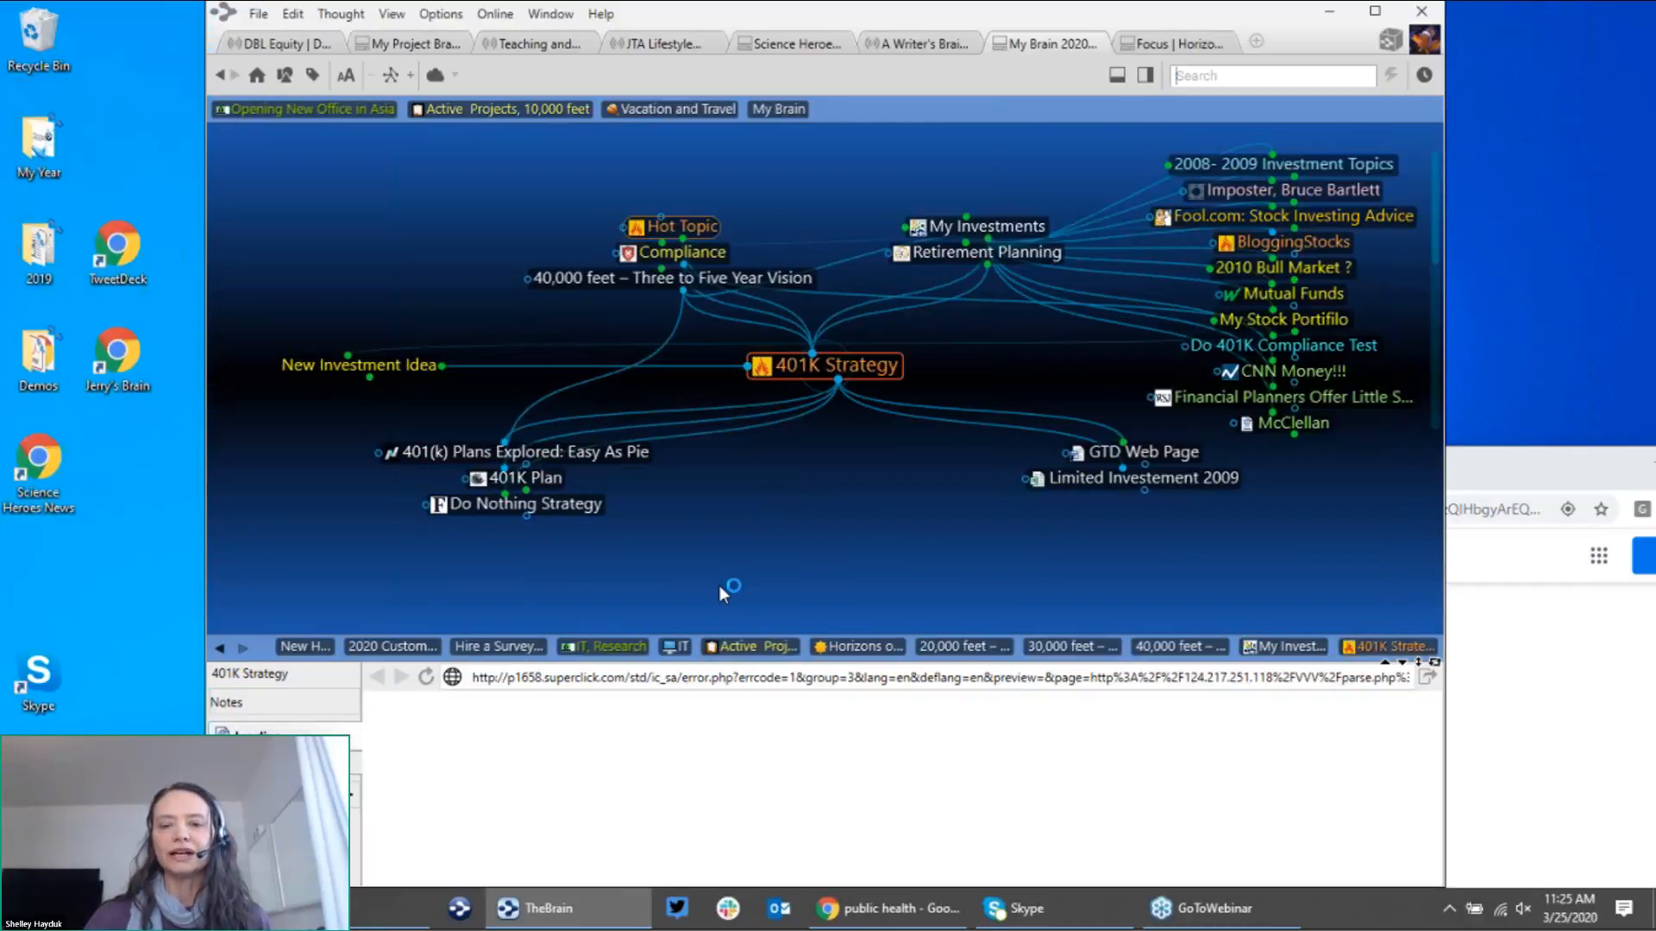
left_click(563, 111)
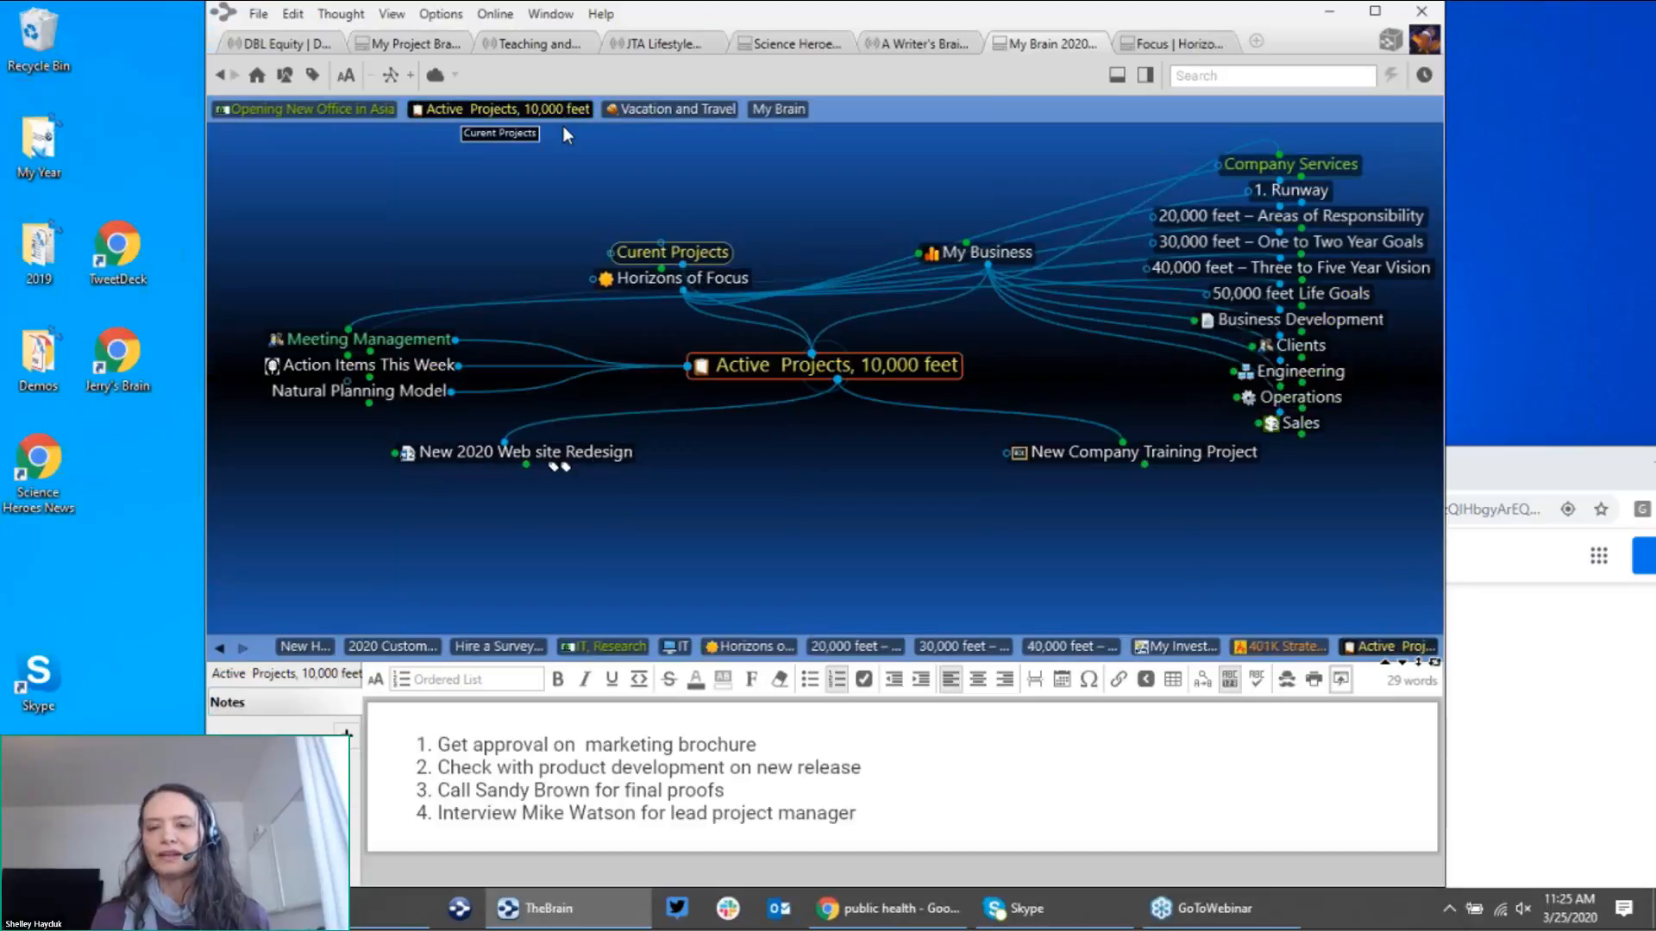
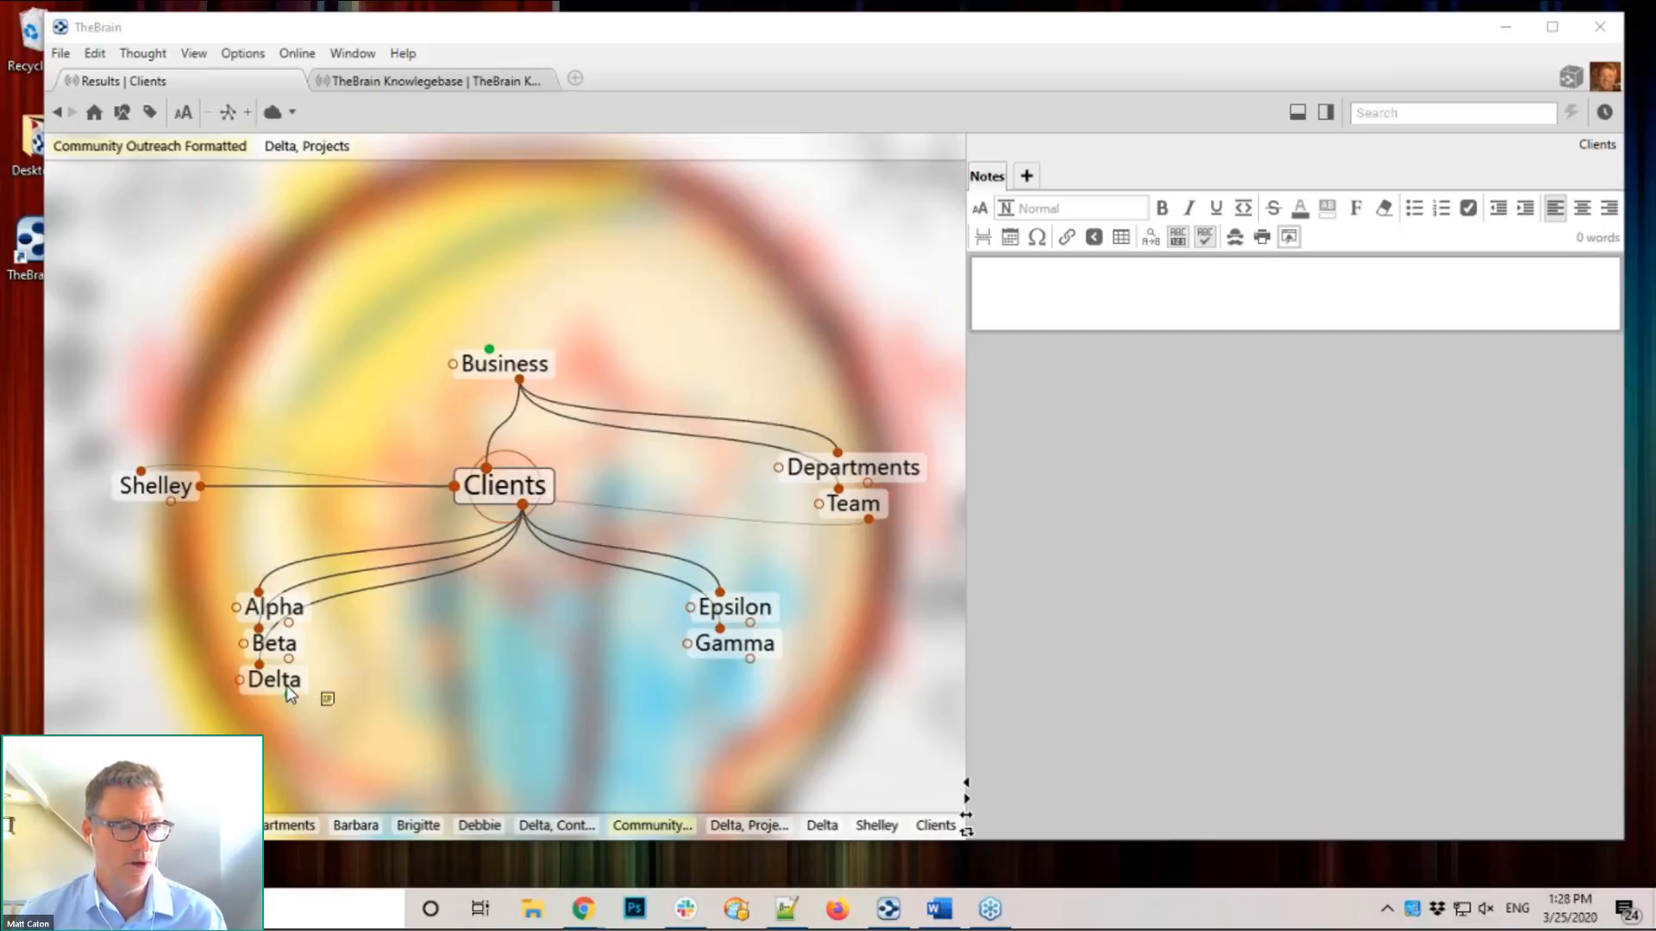
Step: Go to Delta, then its Projects thought to show the Community Outreach Formatted and Text children
left_click(274, 680)
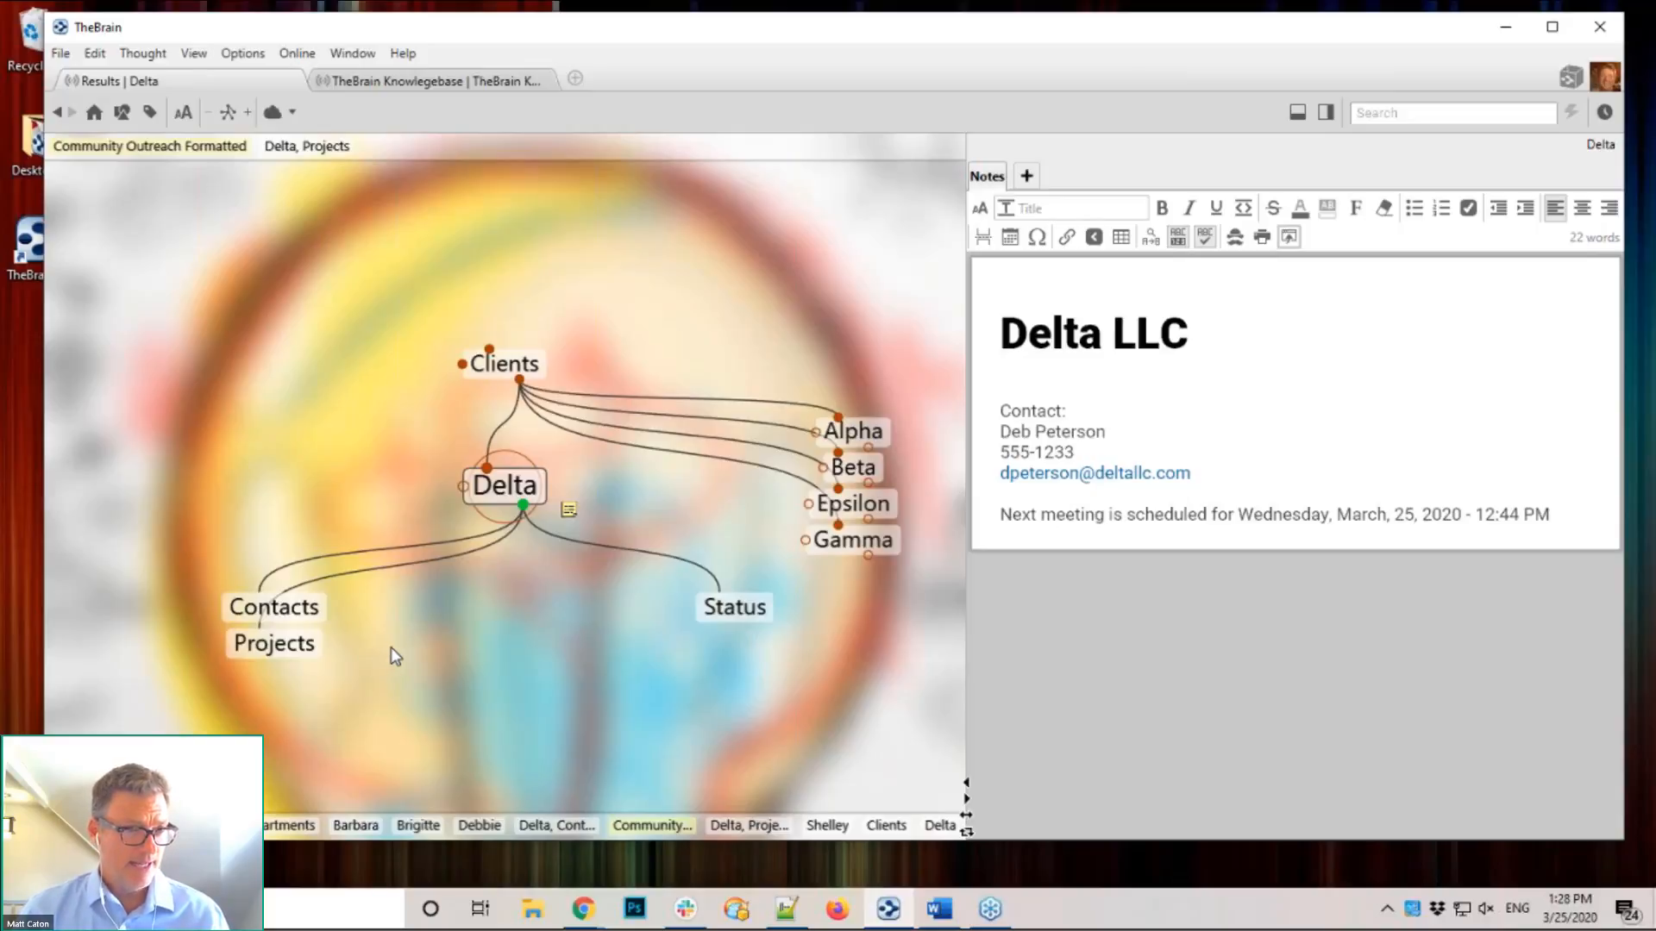
left_click(260, 647)
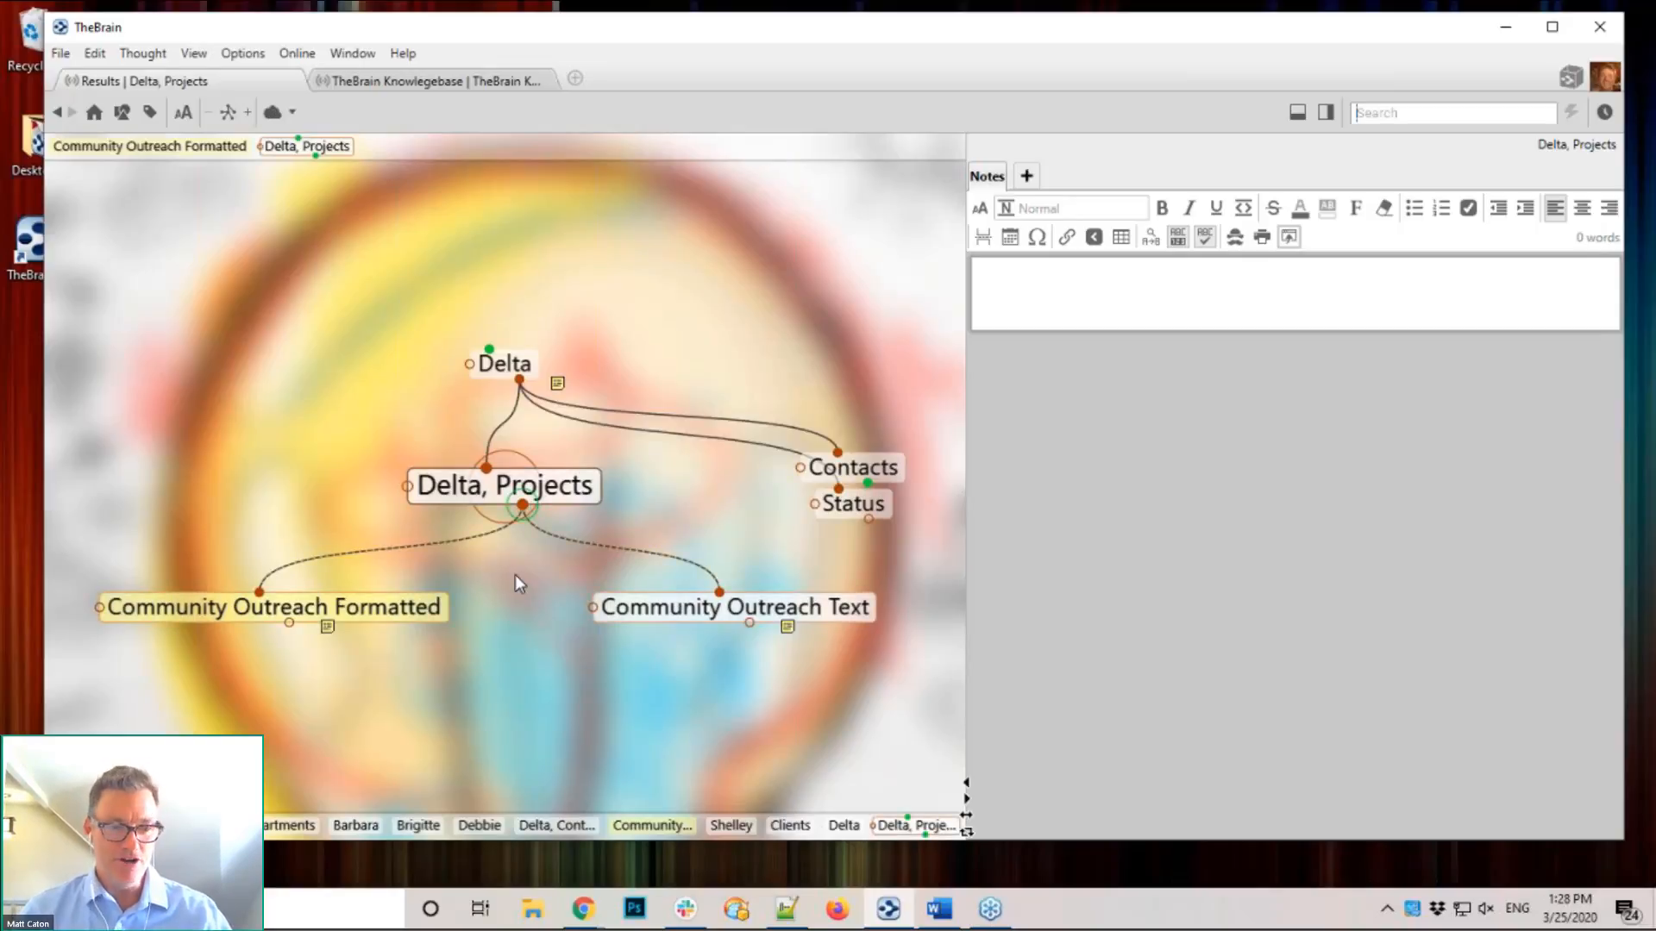
Step: Create a 'New Community Outreach' child under Delta, Projects and make it the focused thought
left_click_drag(522, 505, 532, 635)
type("Ne")
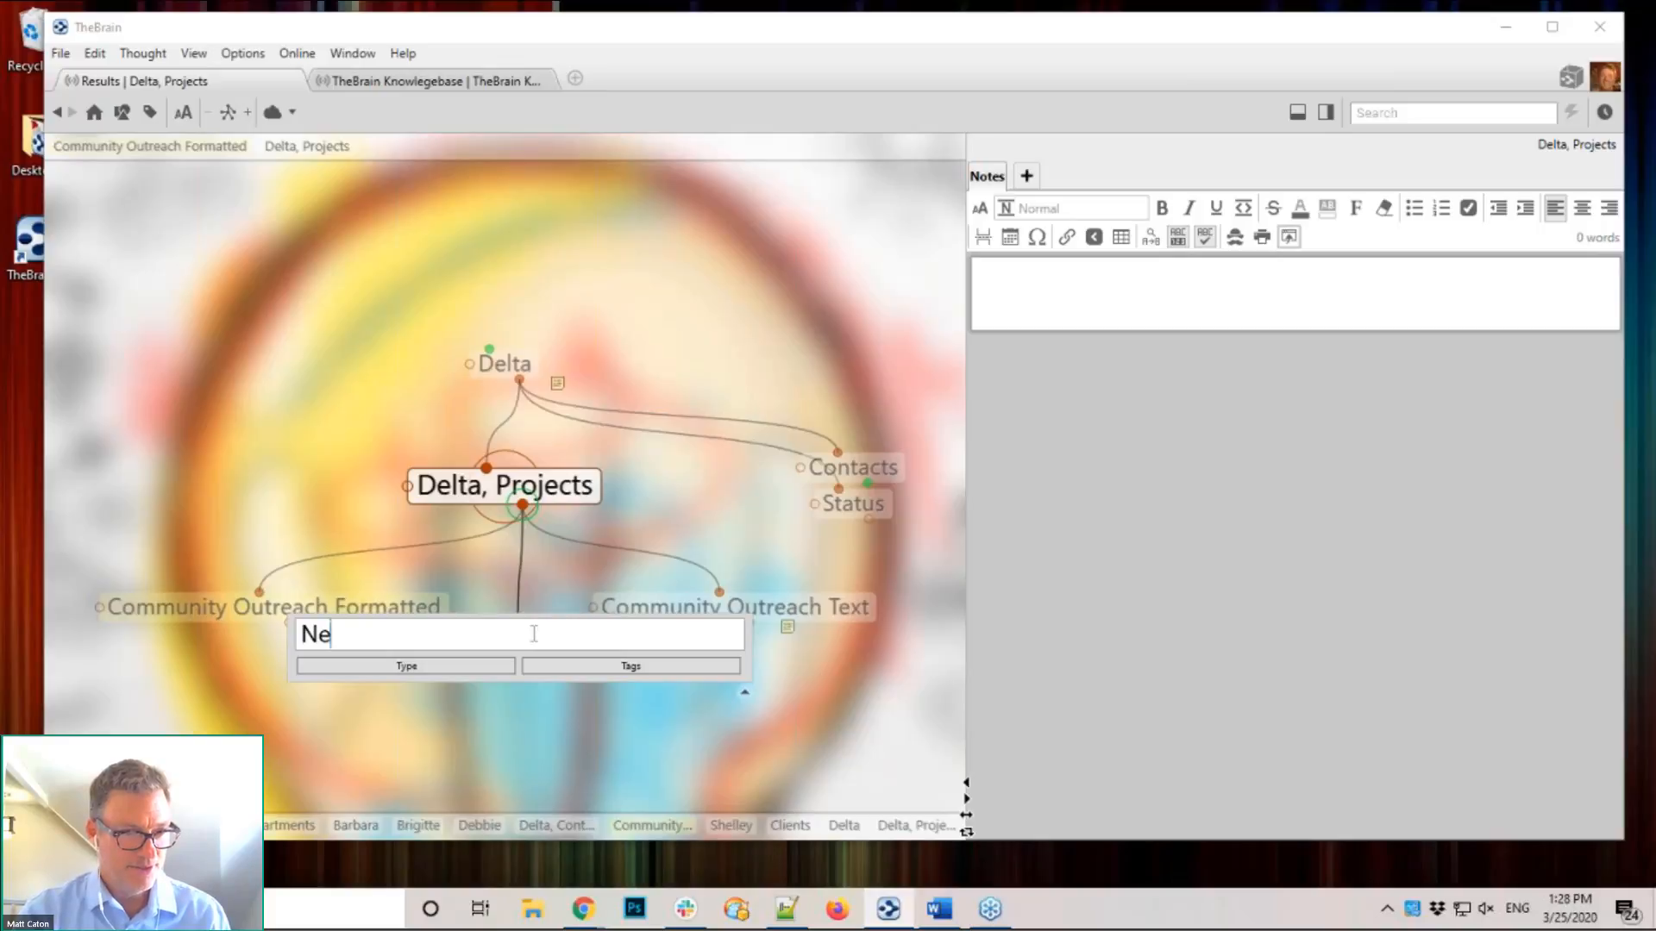
type("w Communi")
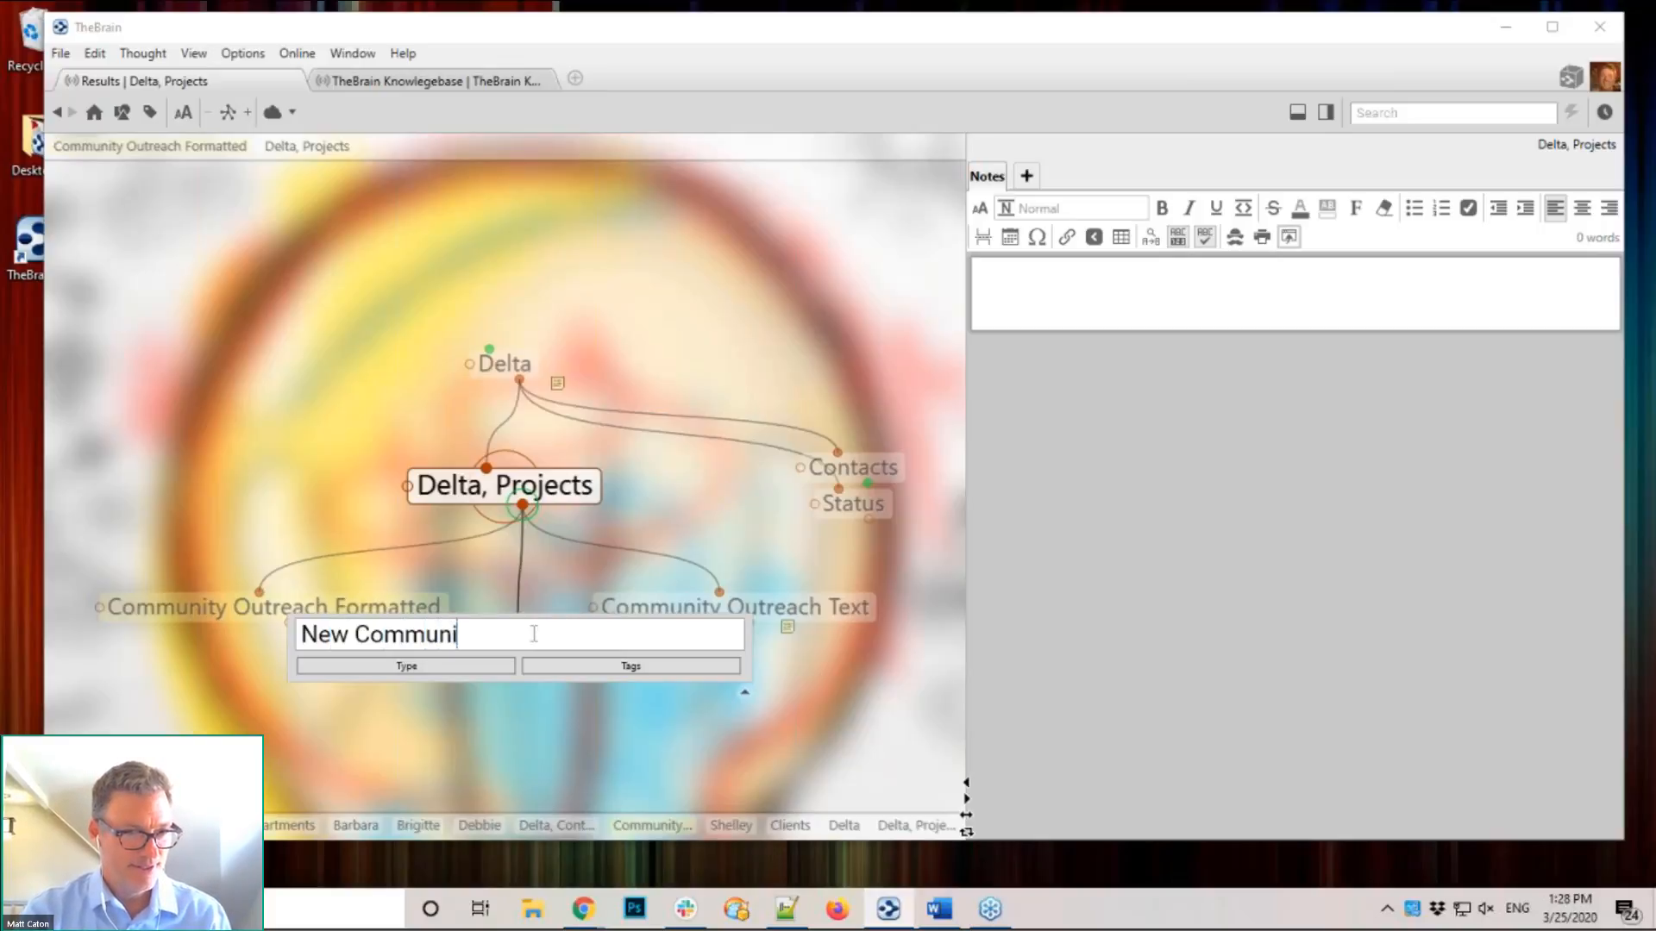
type("ty Out")
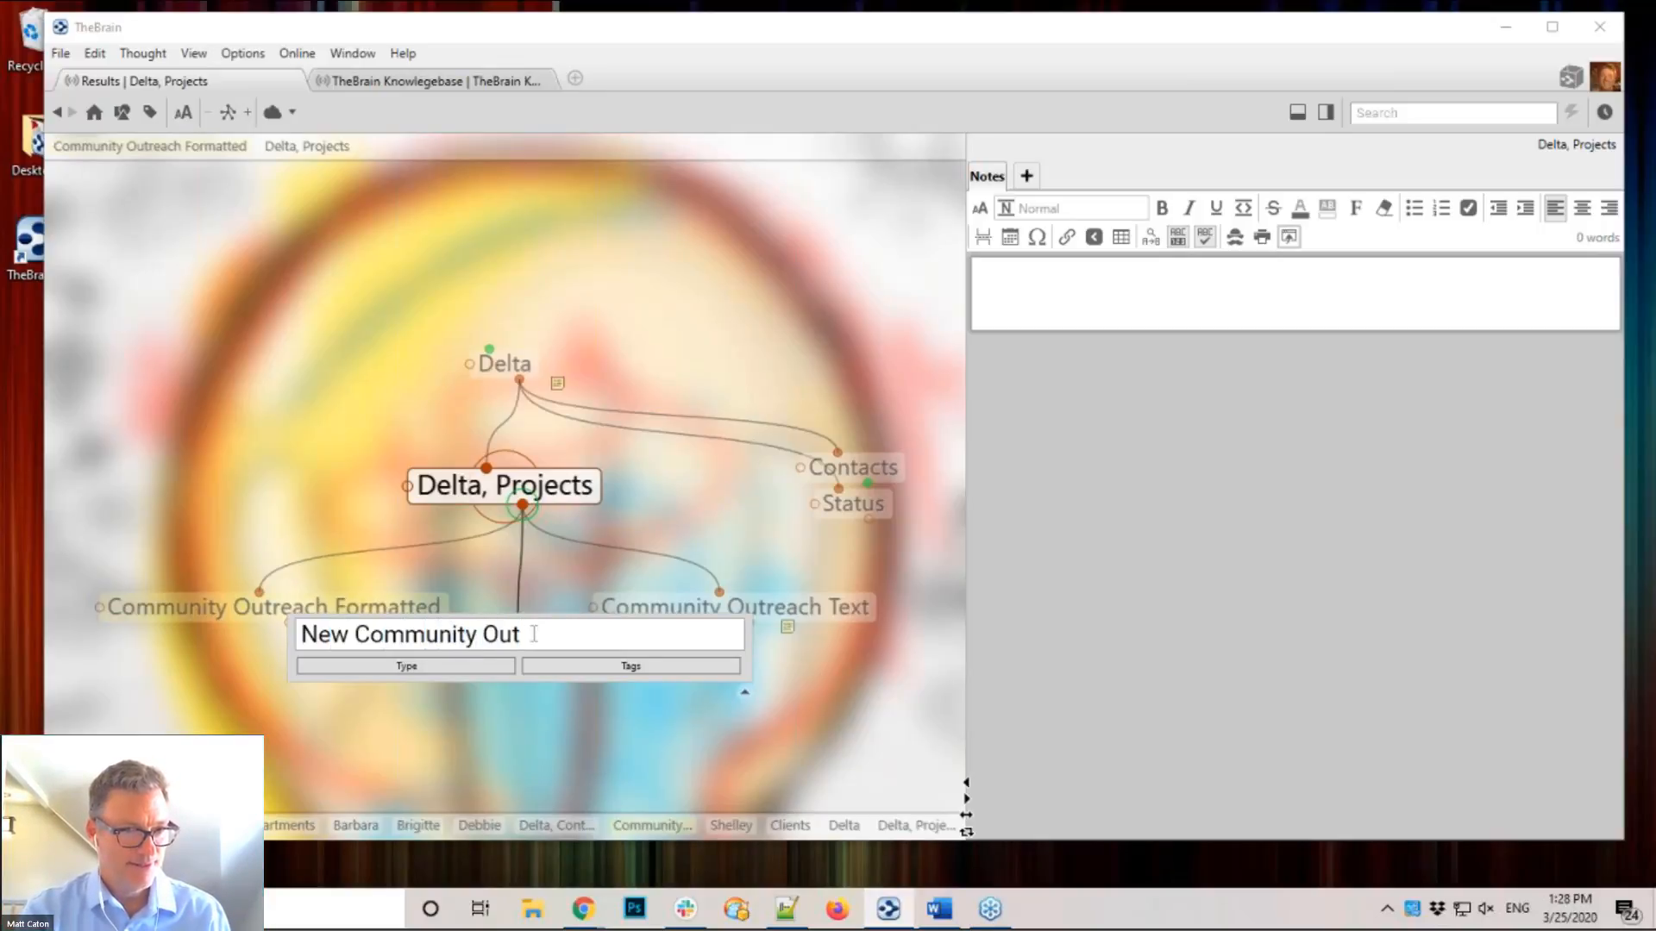
type("reach")
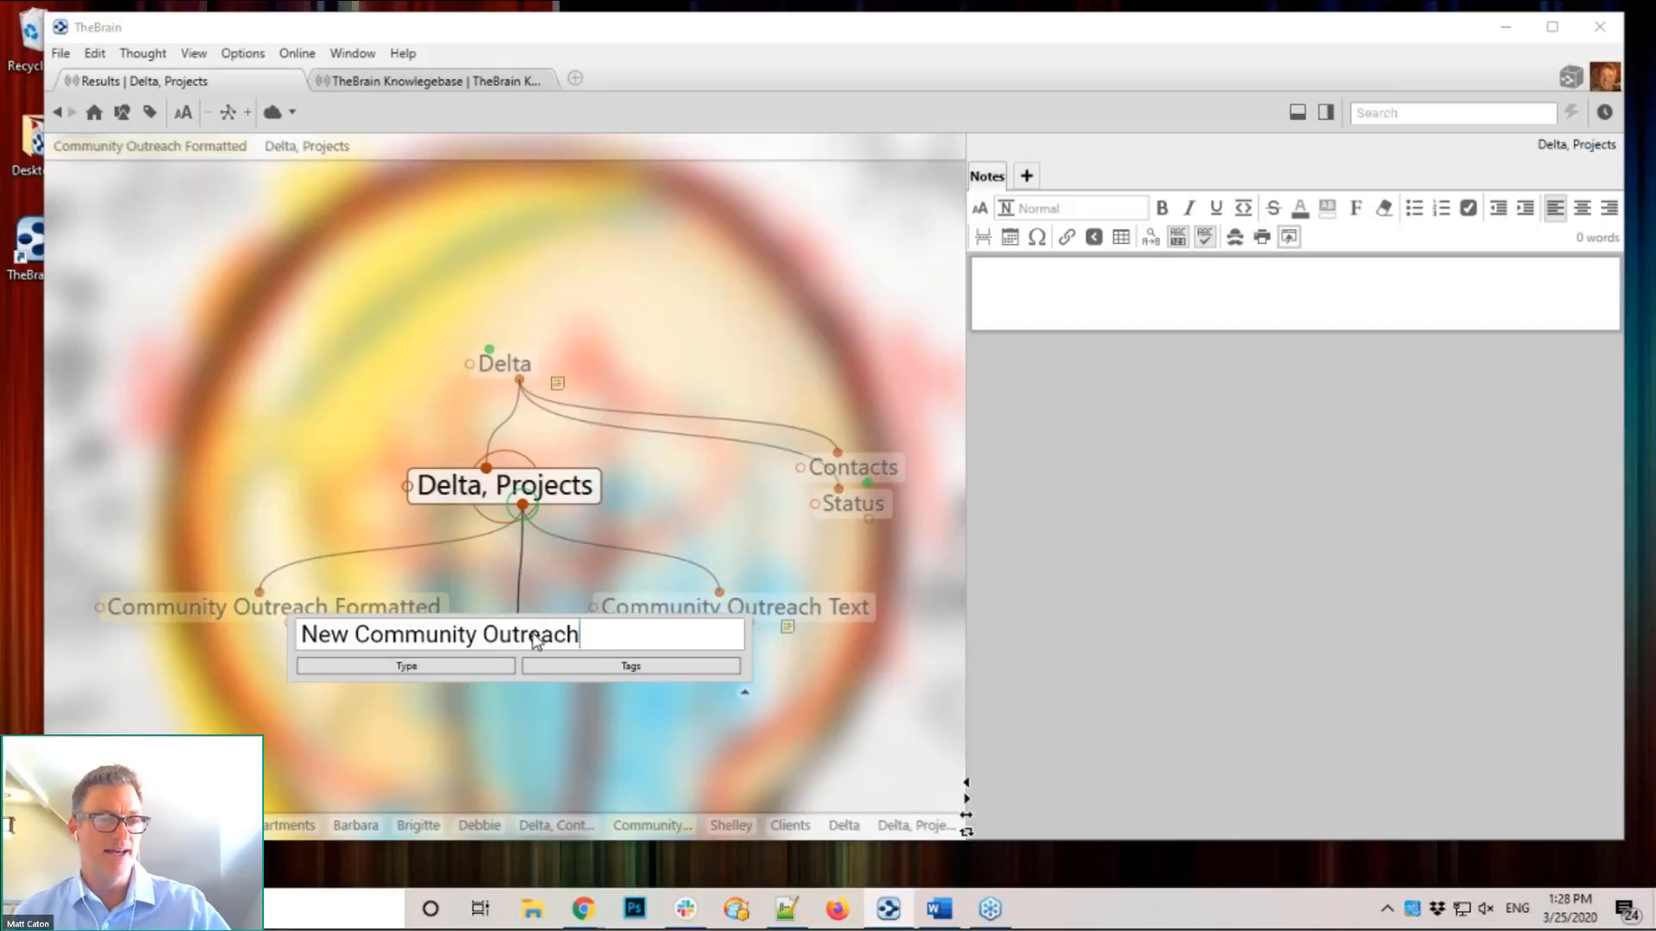
key("Return")
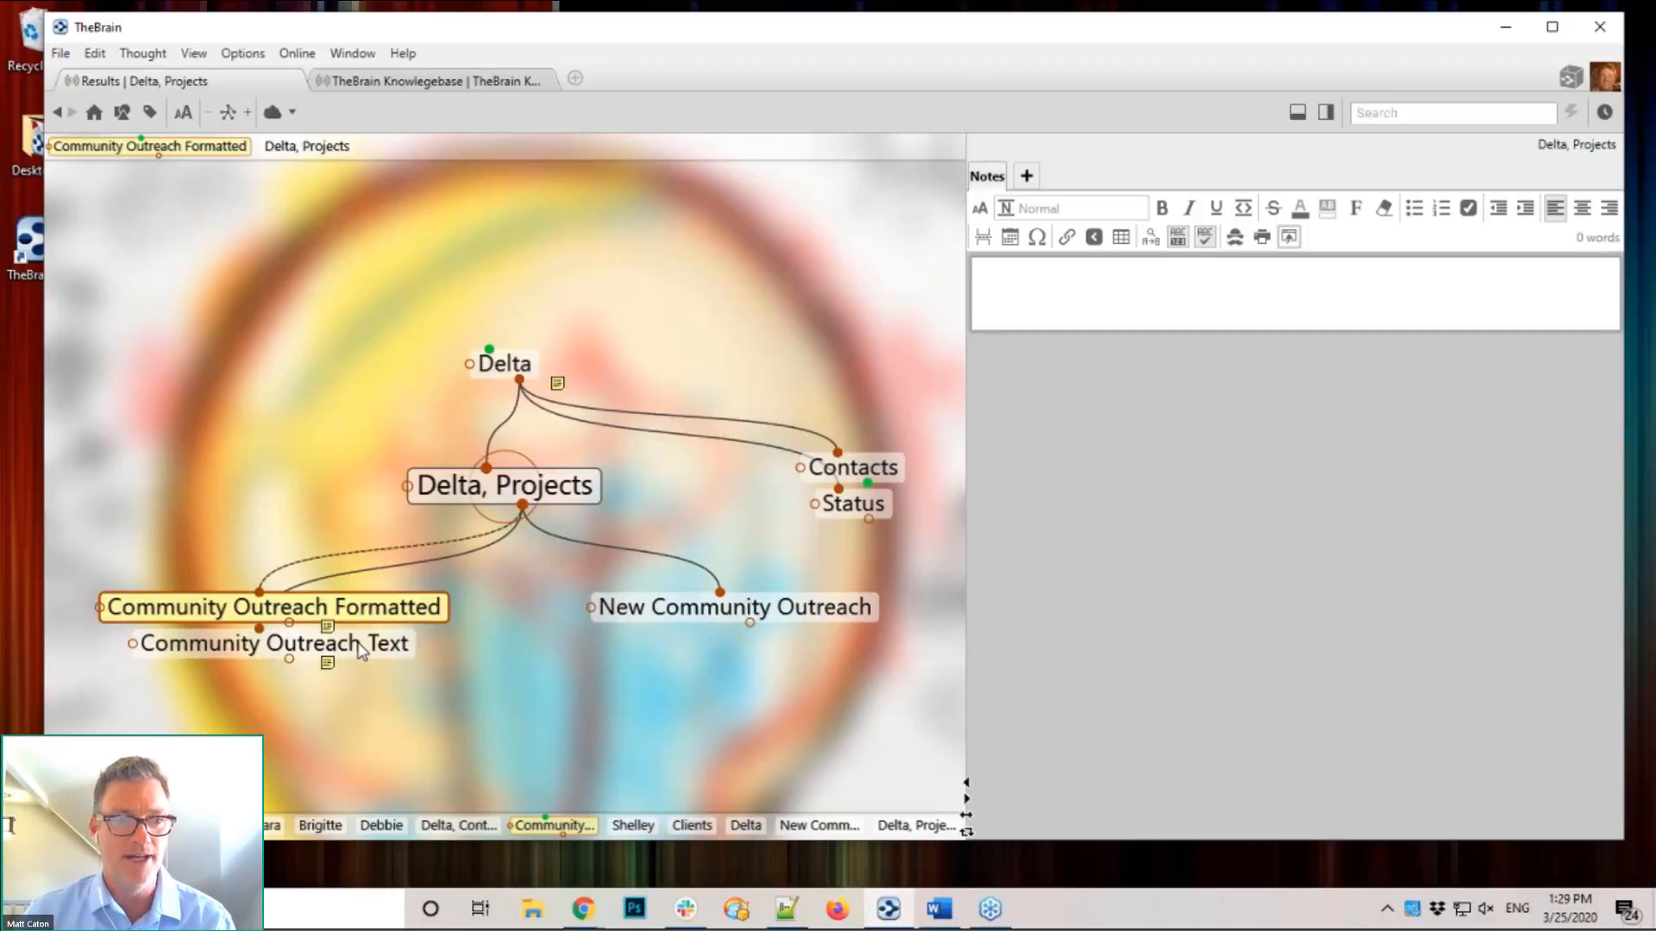
left_click(681, 614)
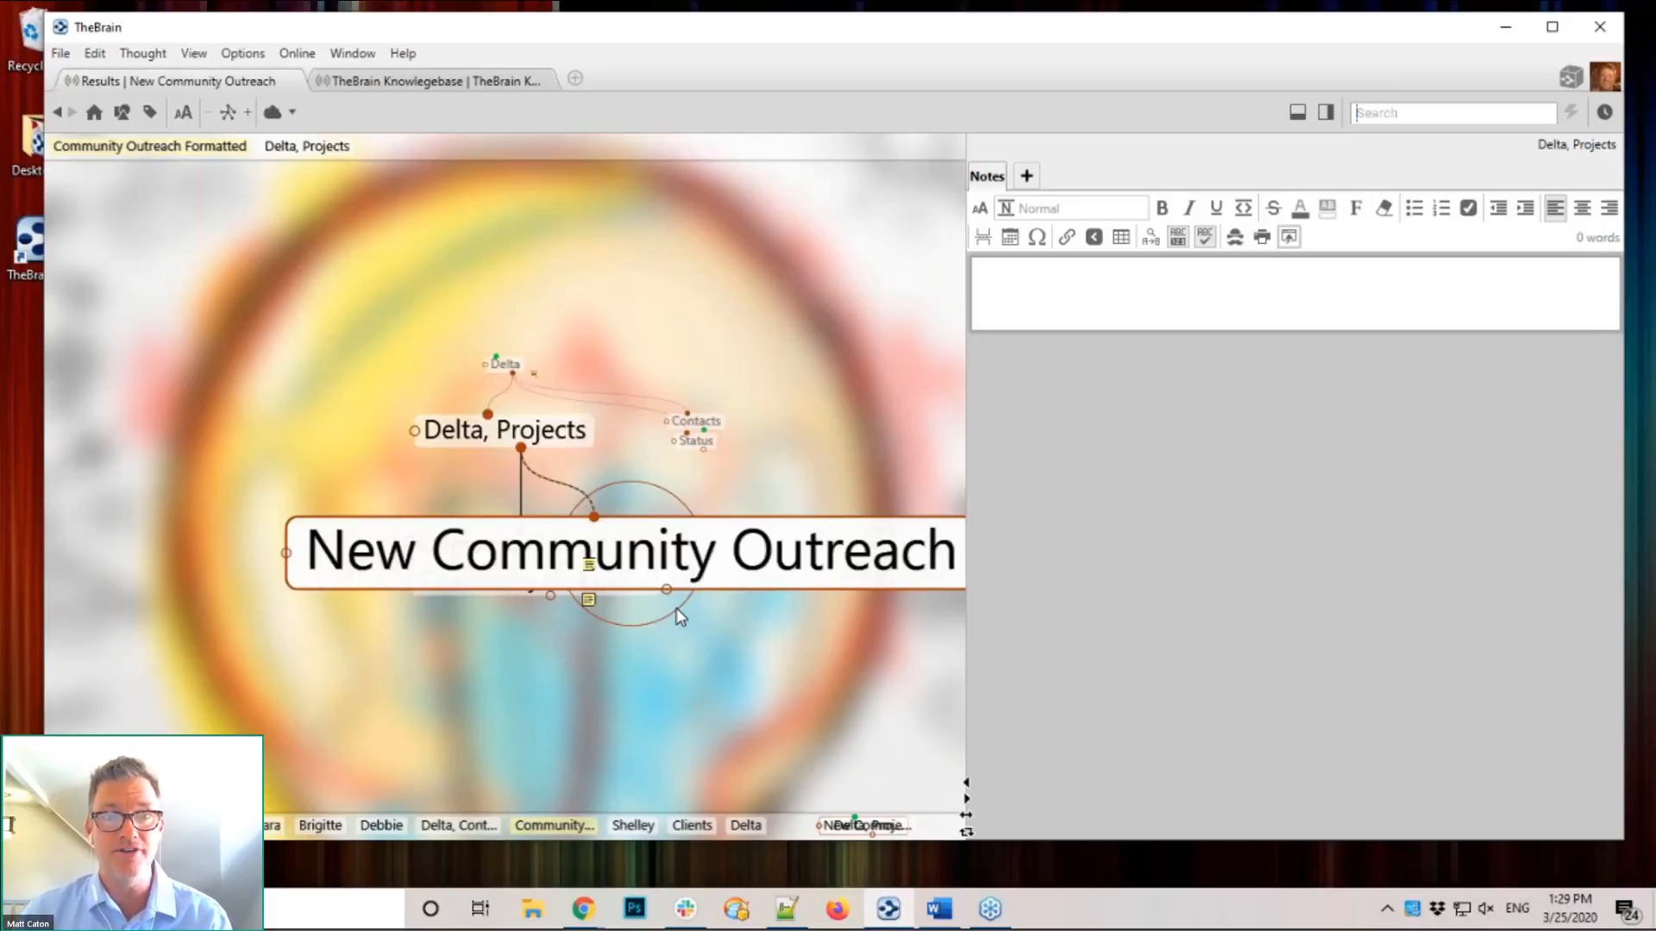
Step: Write 'Delta Corp. Community Outreach' and 'Project Review' as the note's first two lines
left_click(1038, 298)
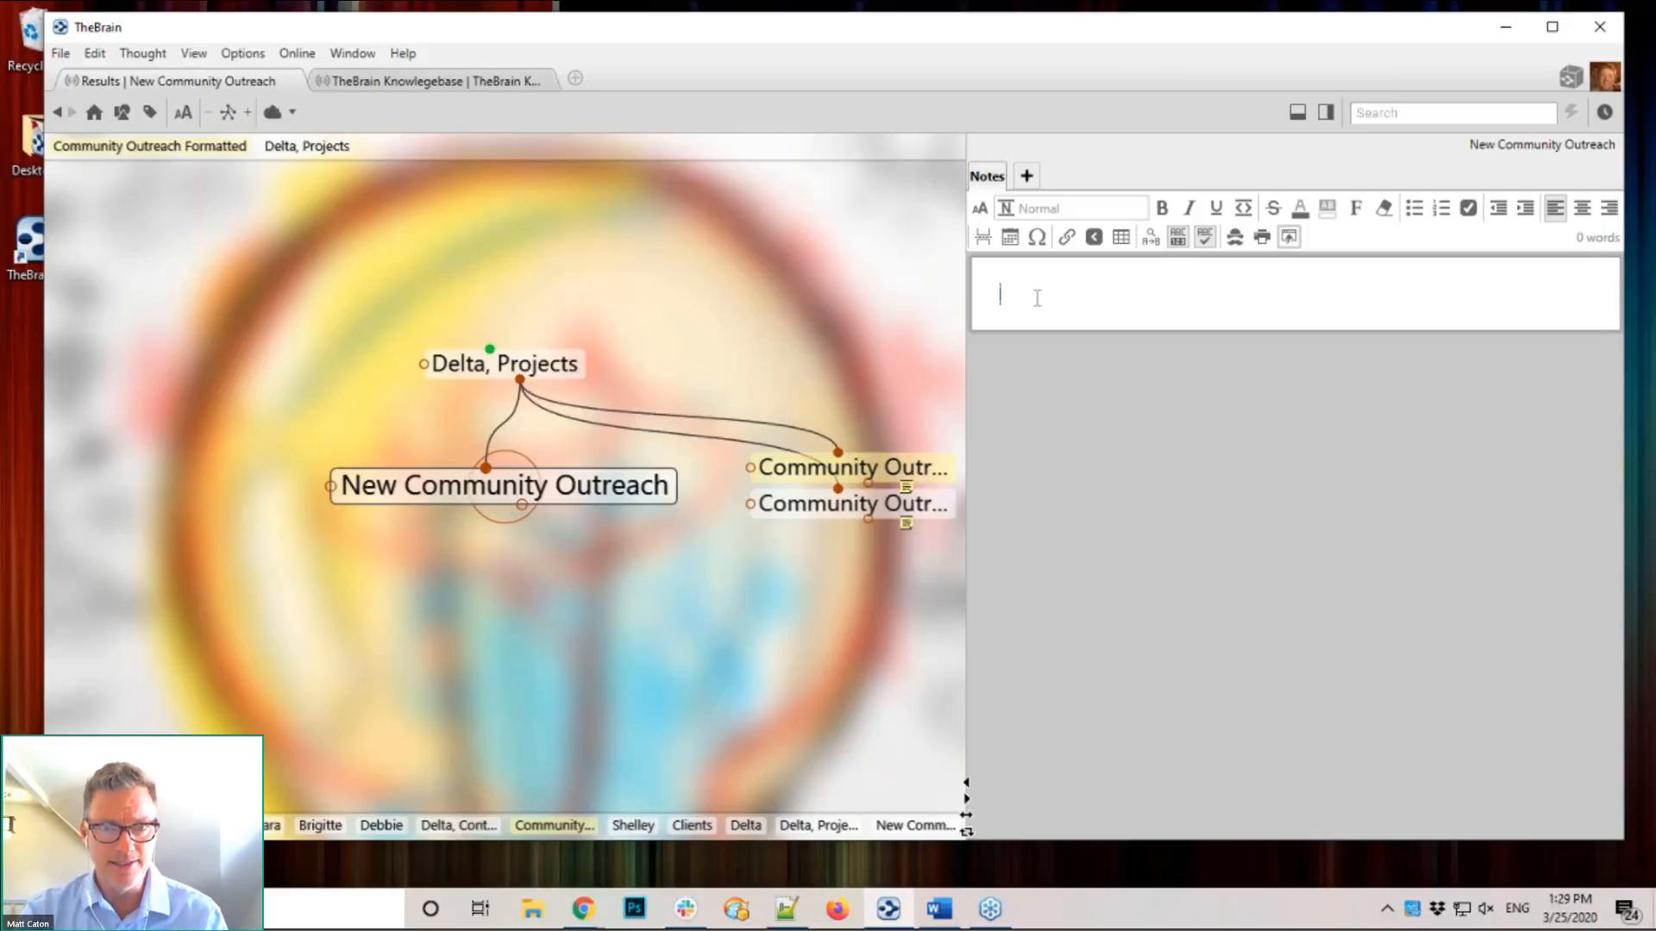
type("Delta")
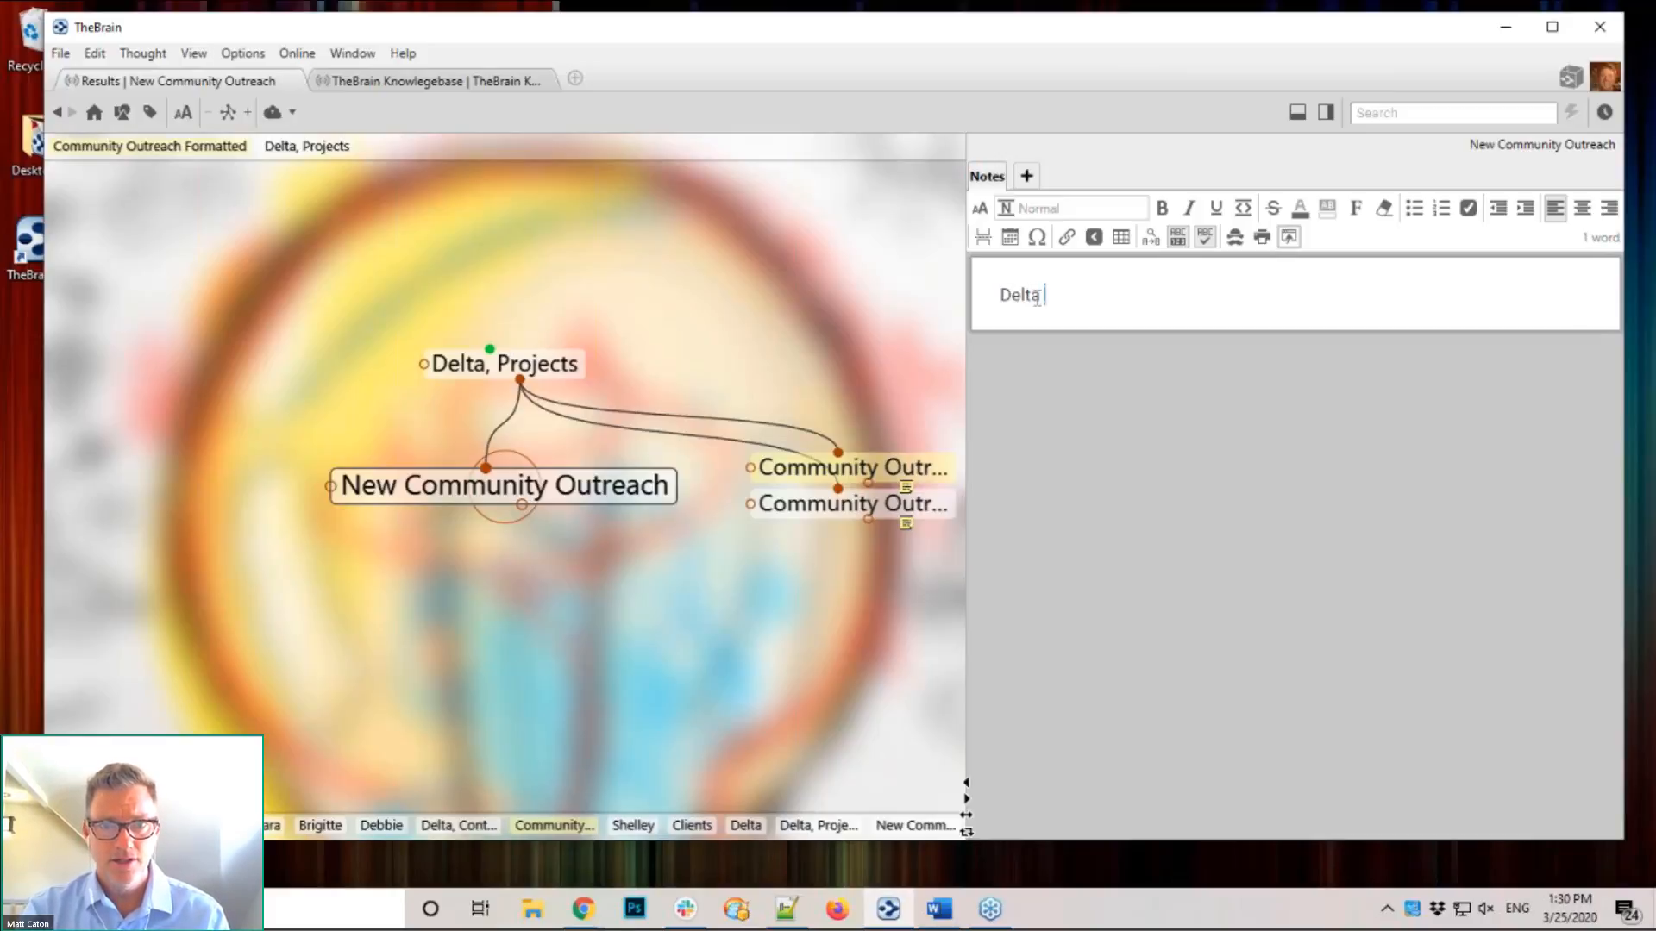
type(" Corp. Co")
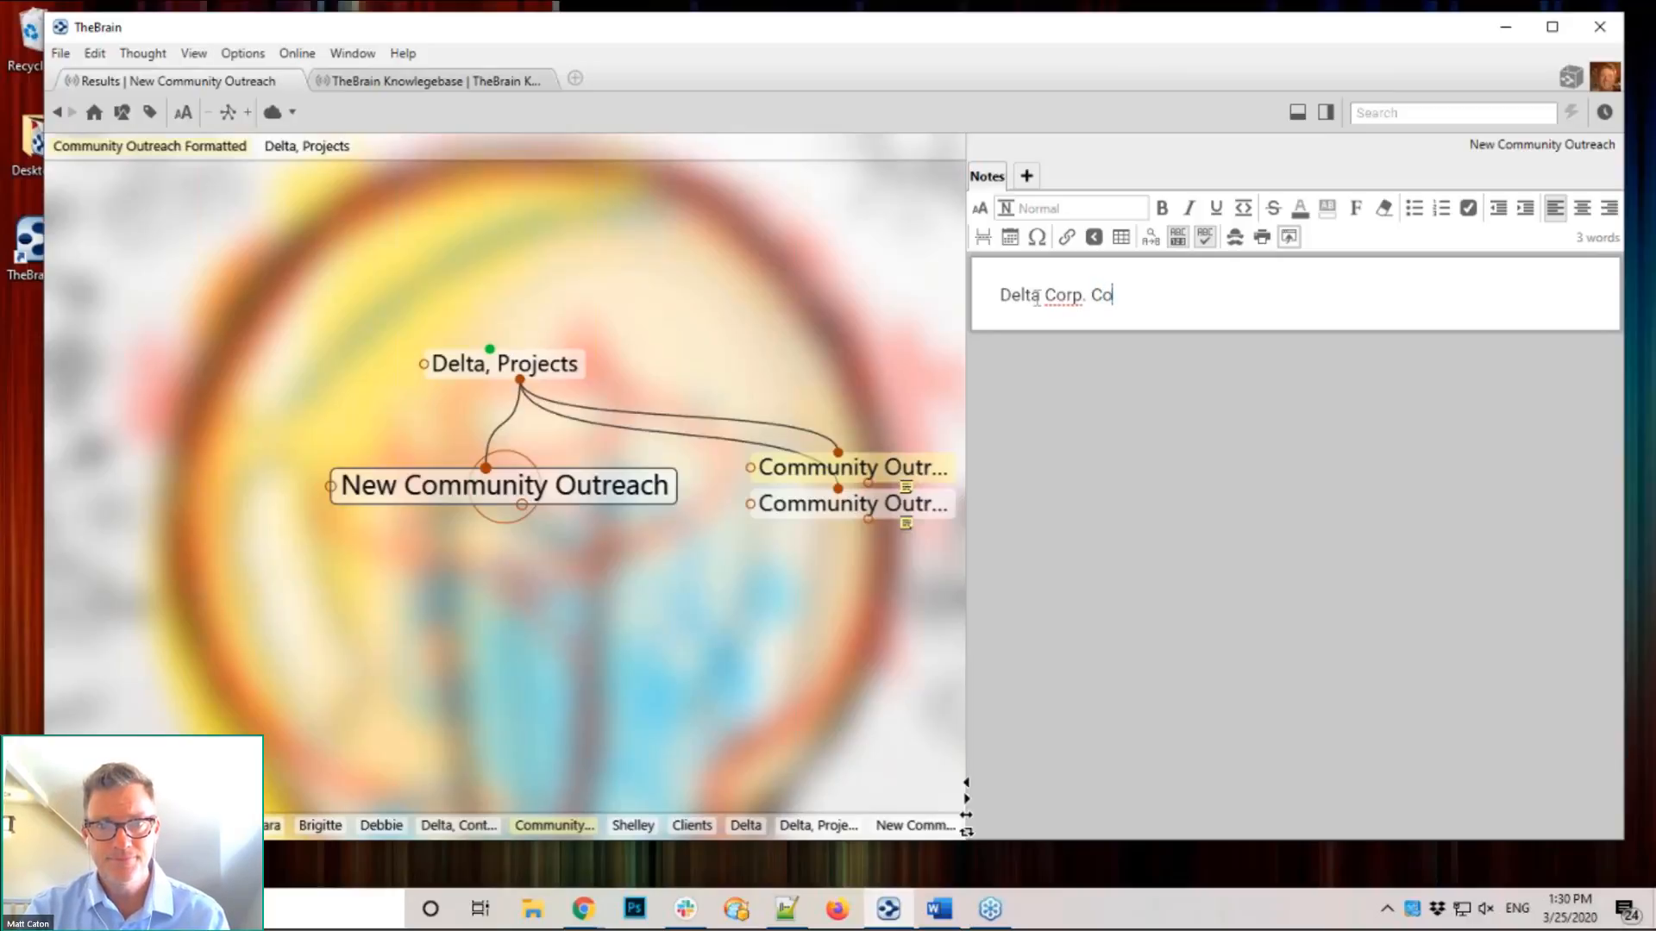
type("mmunity Outreach")
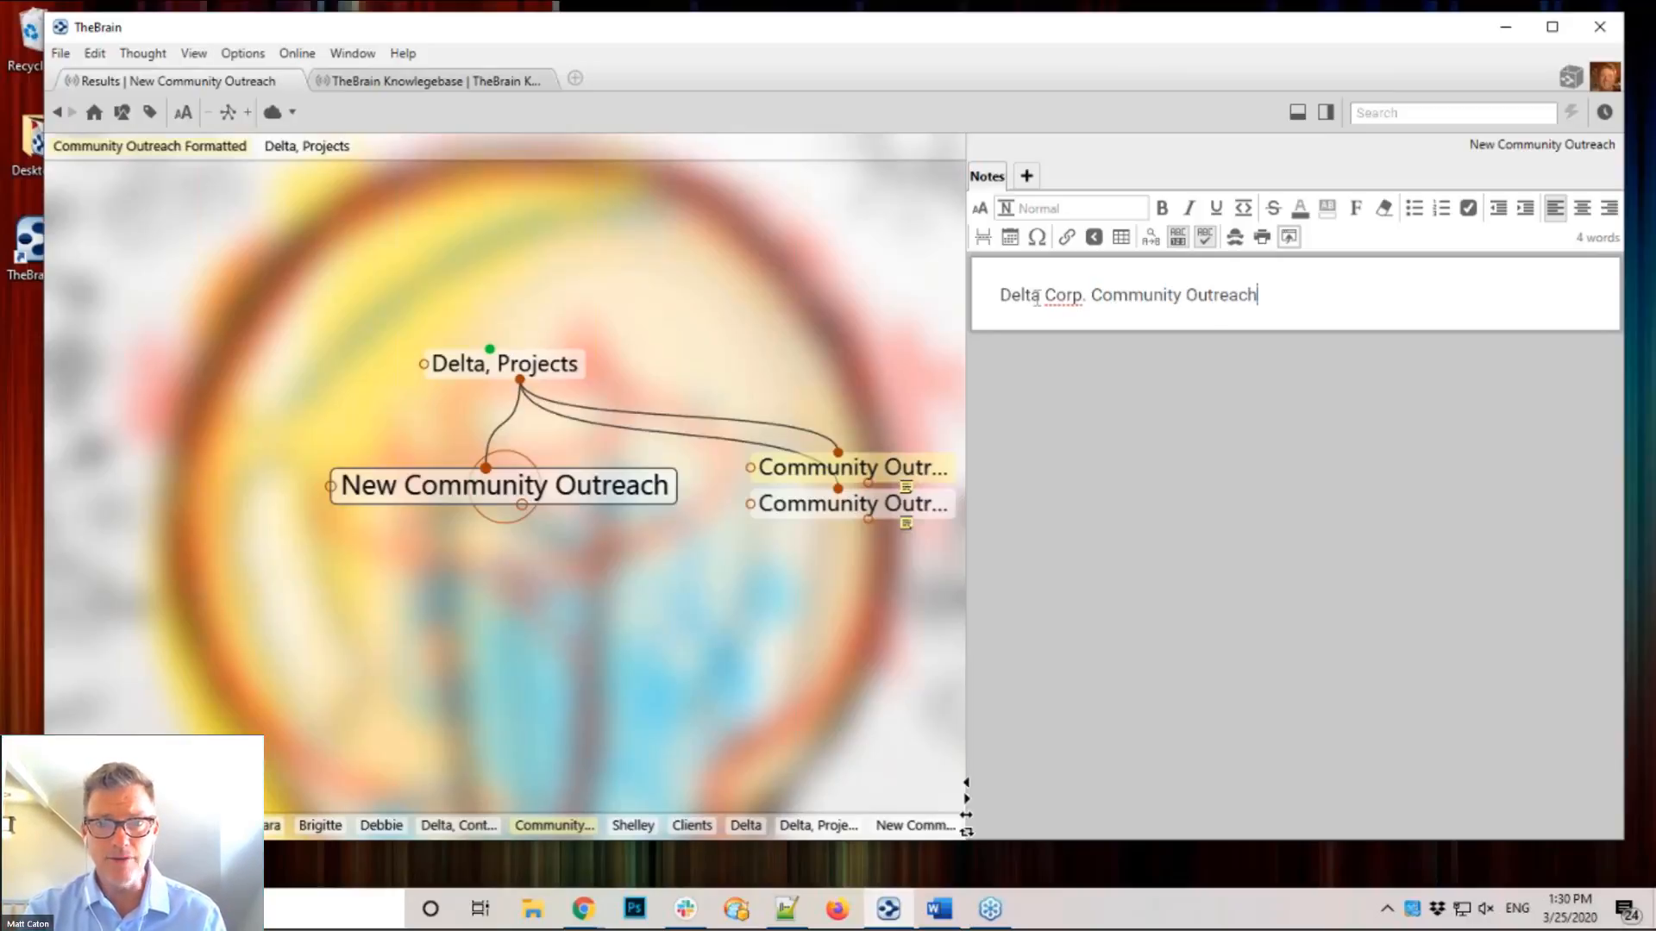
key("Return")
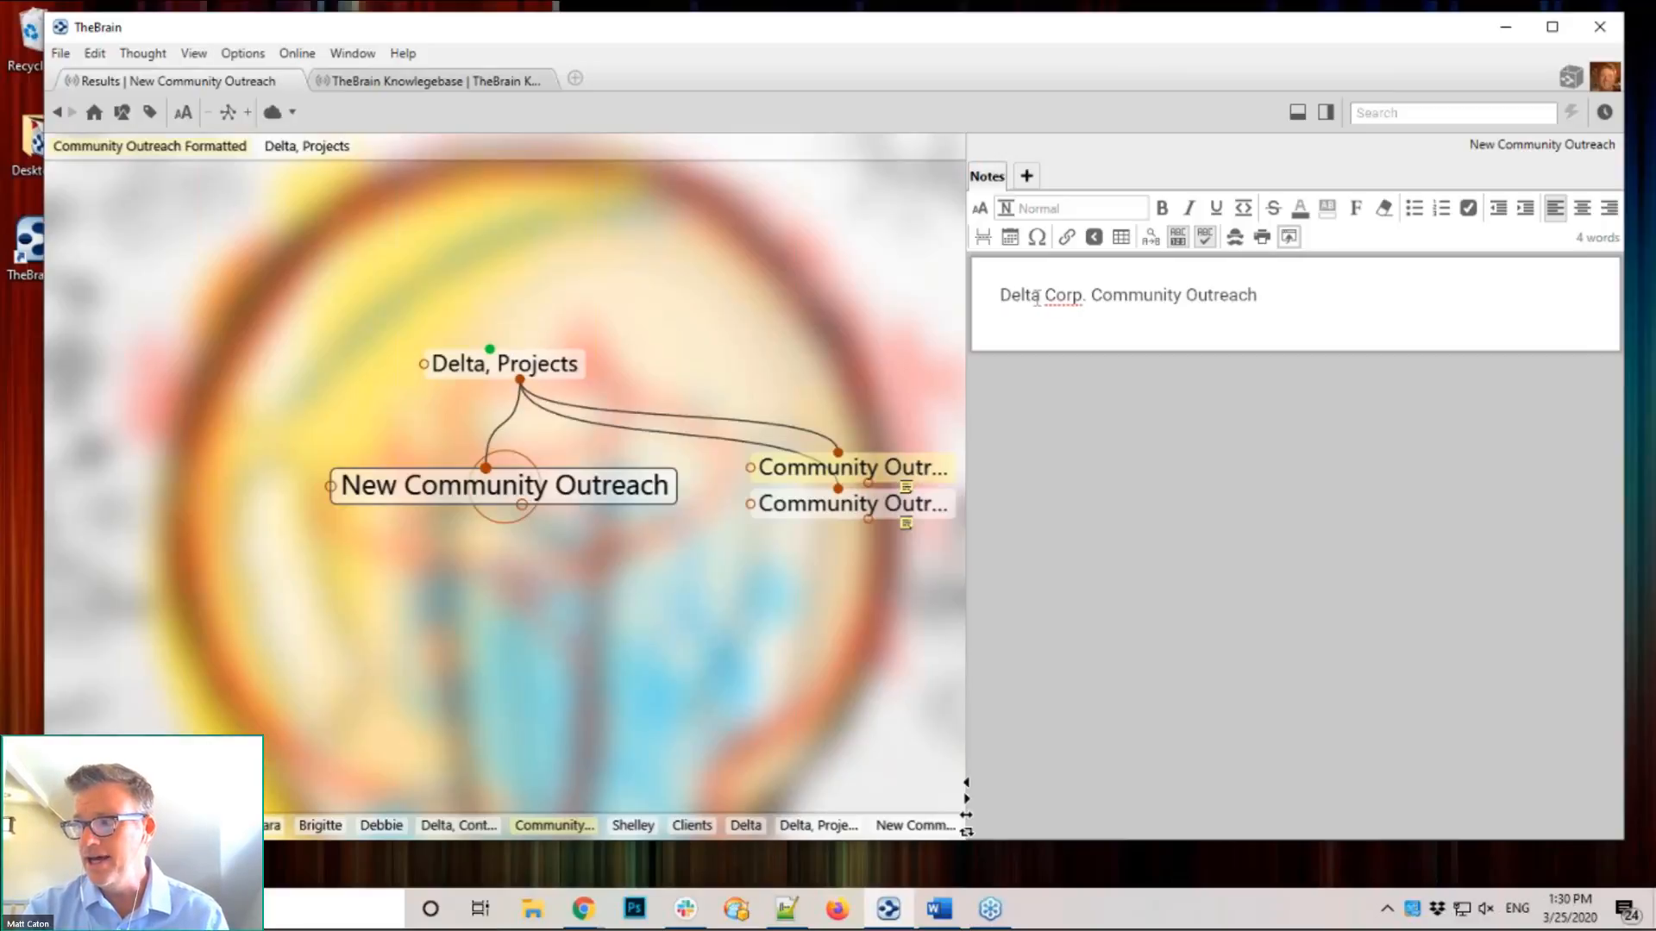
type("Pre")
key("BackSpace")
type("o")
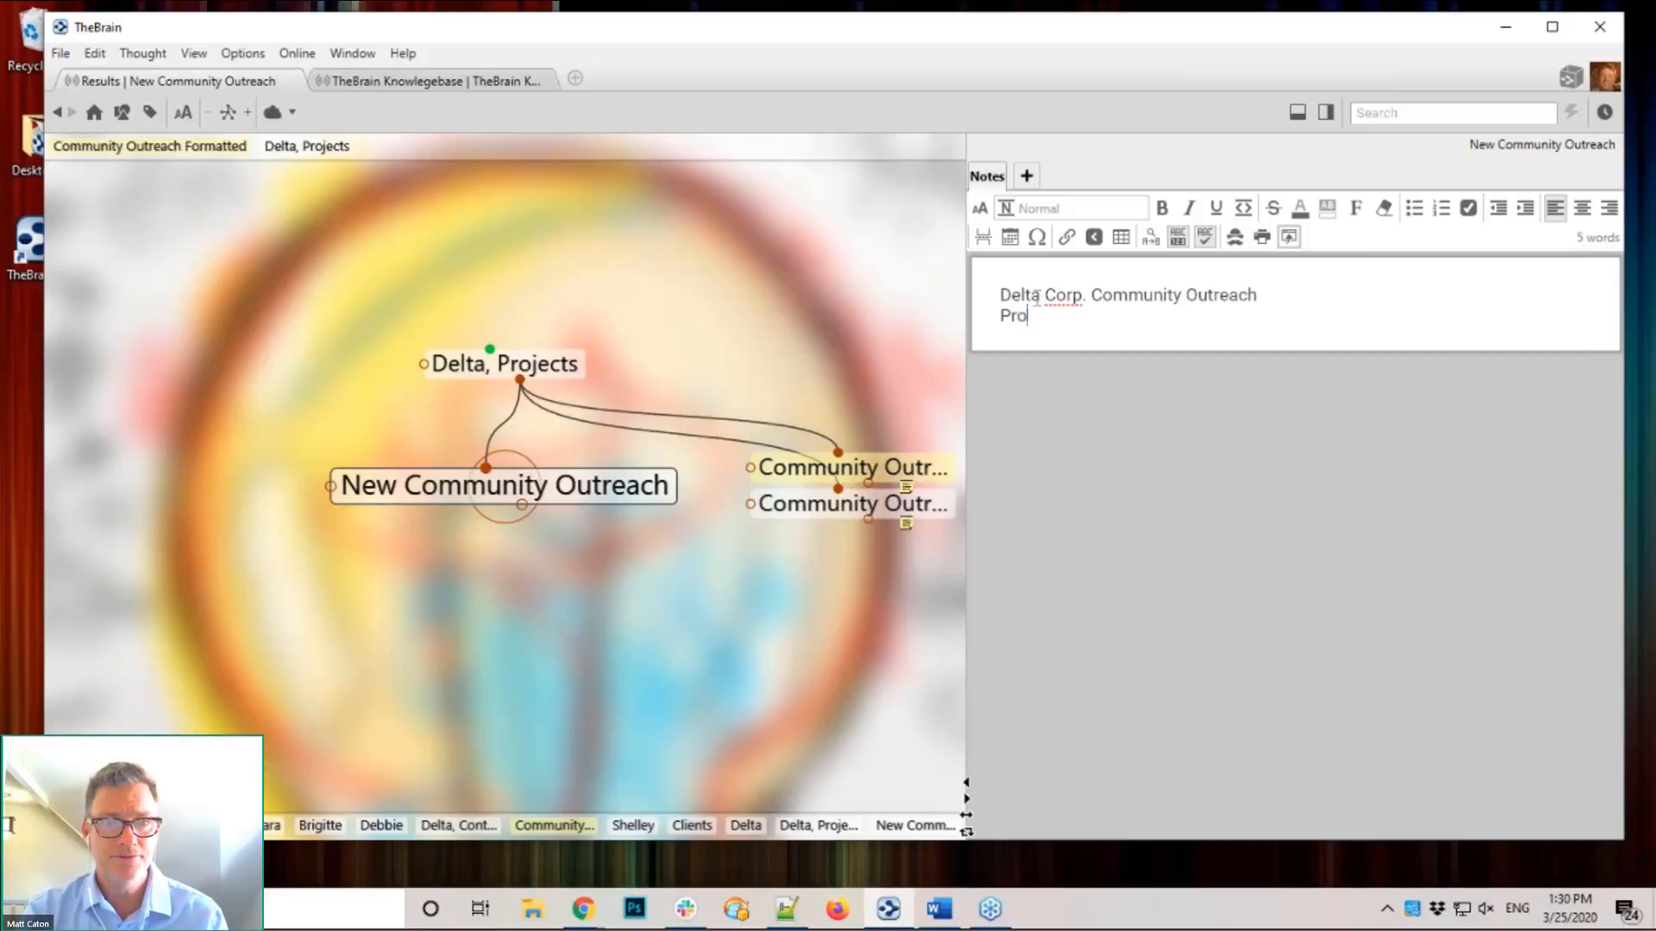
type("ject Review")
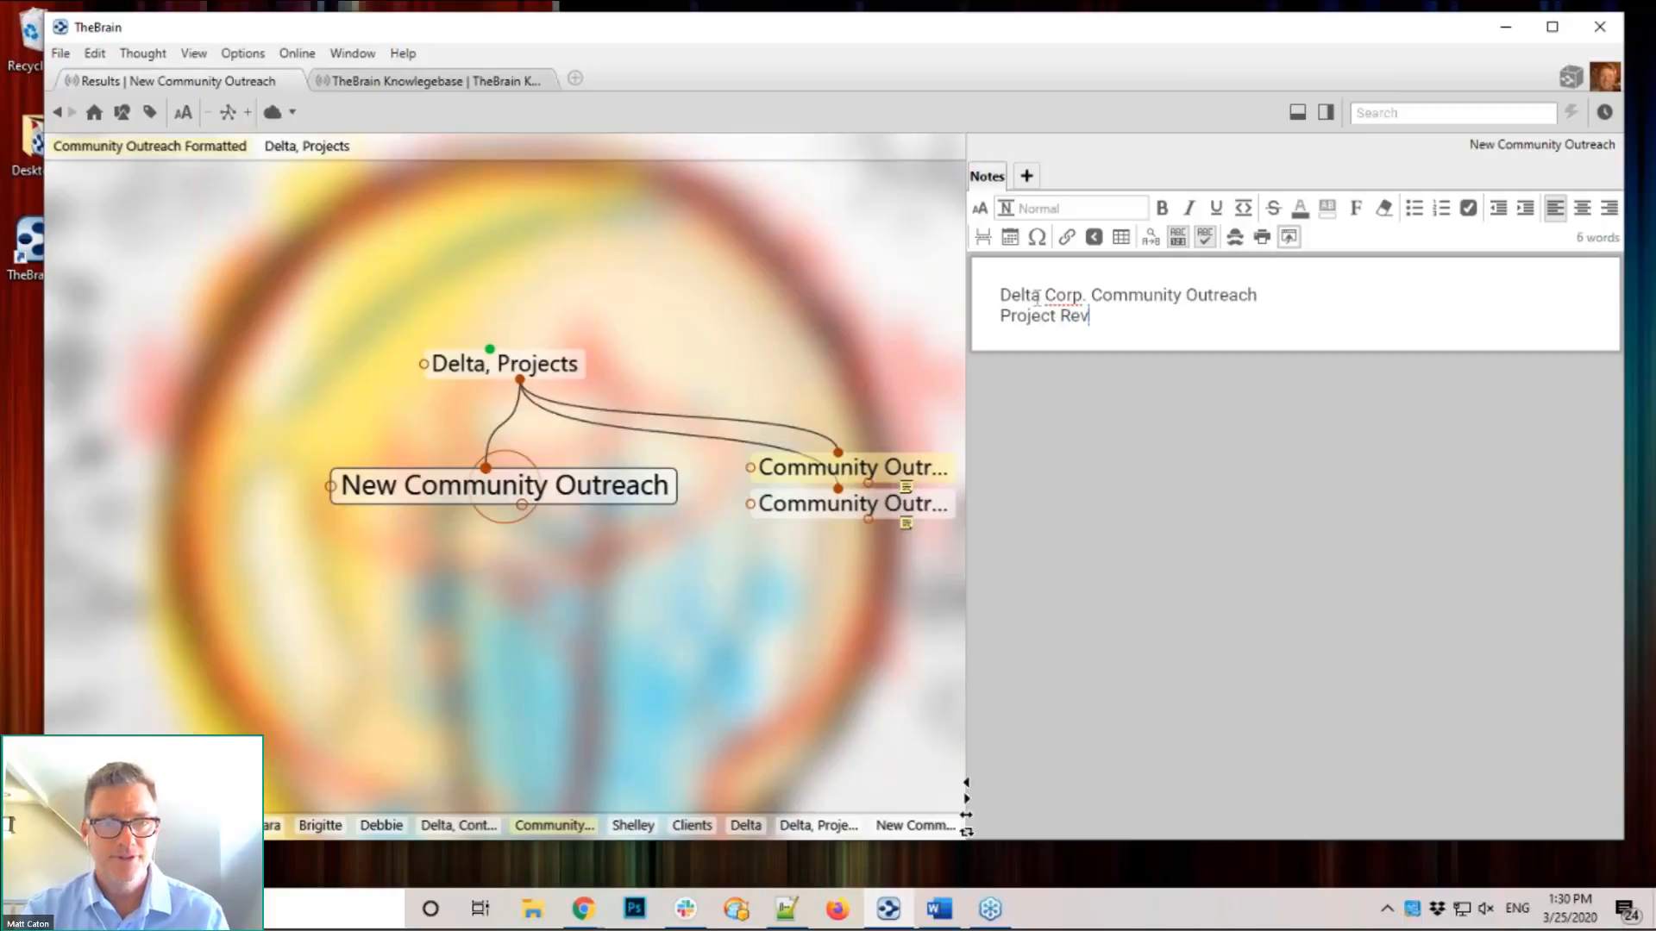
key("Return")
key("Return")
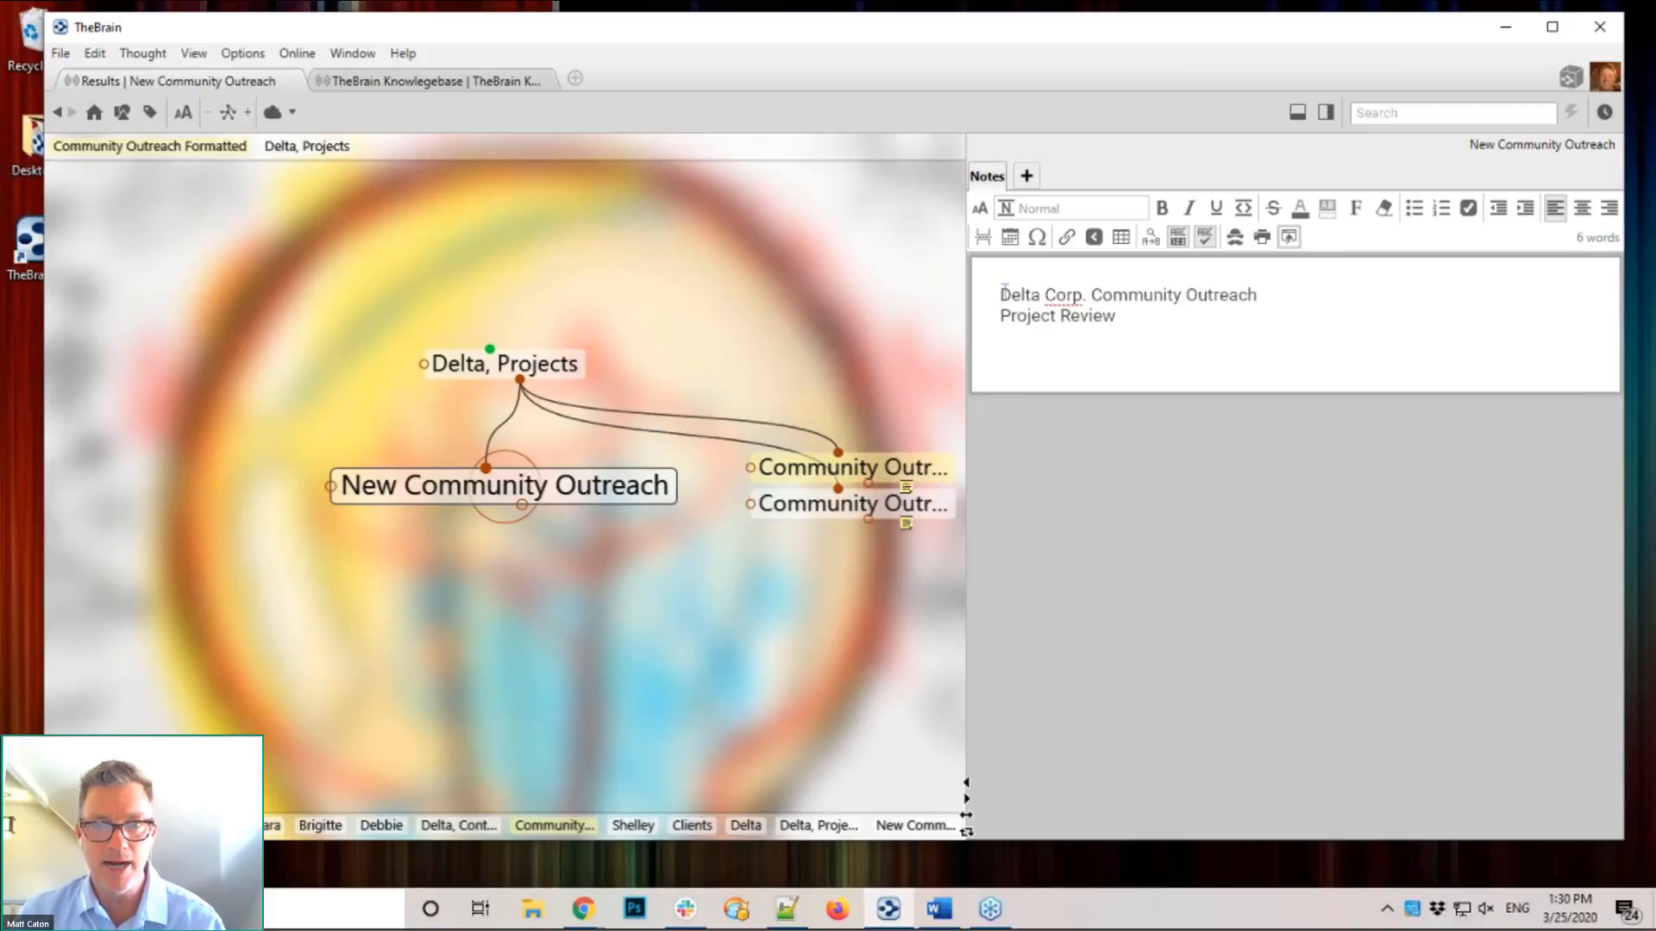
left_click_drag(1003, 289, 1260, 294)
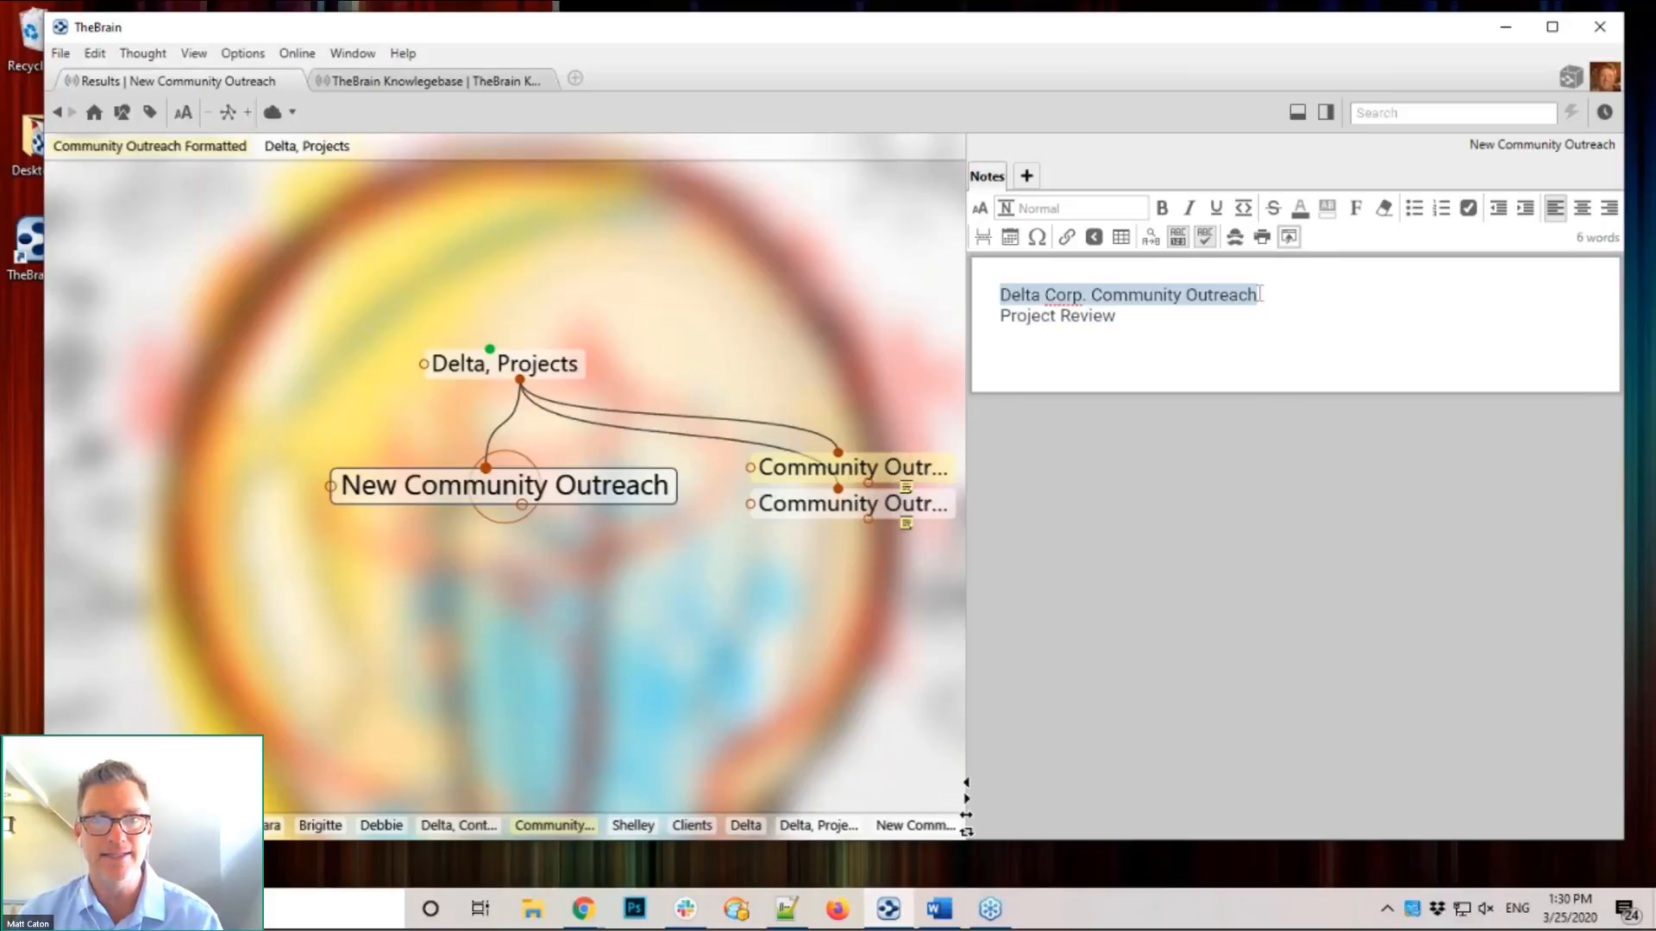
key("ctrl+b")
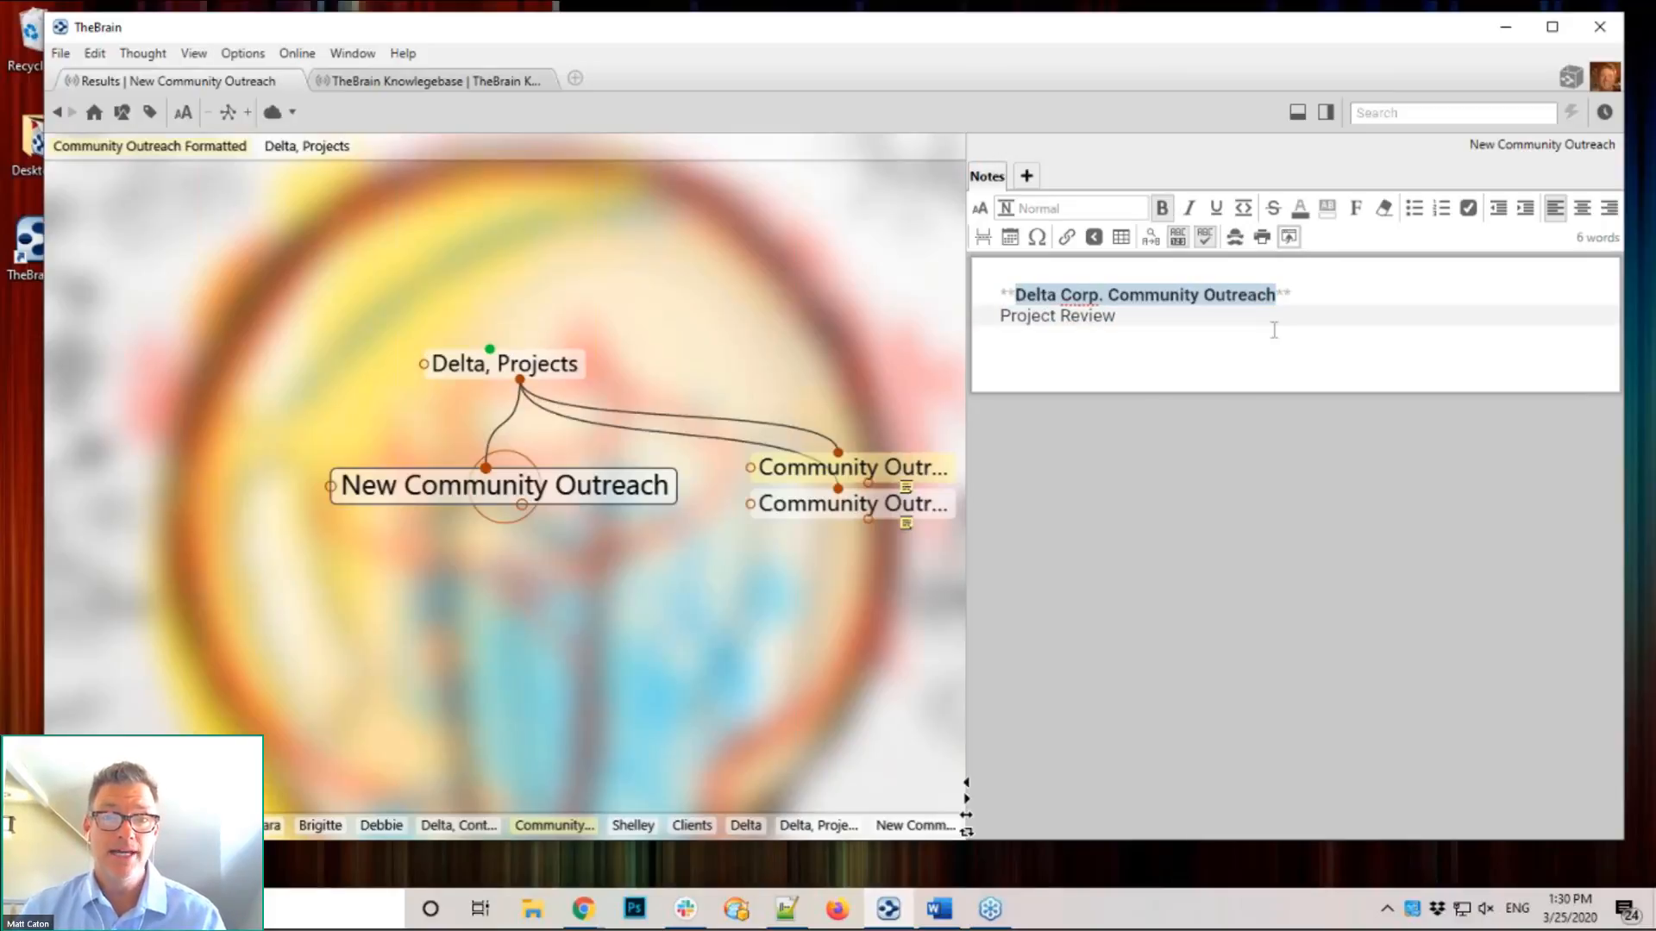
left_click(1292, 369)
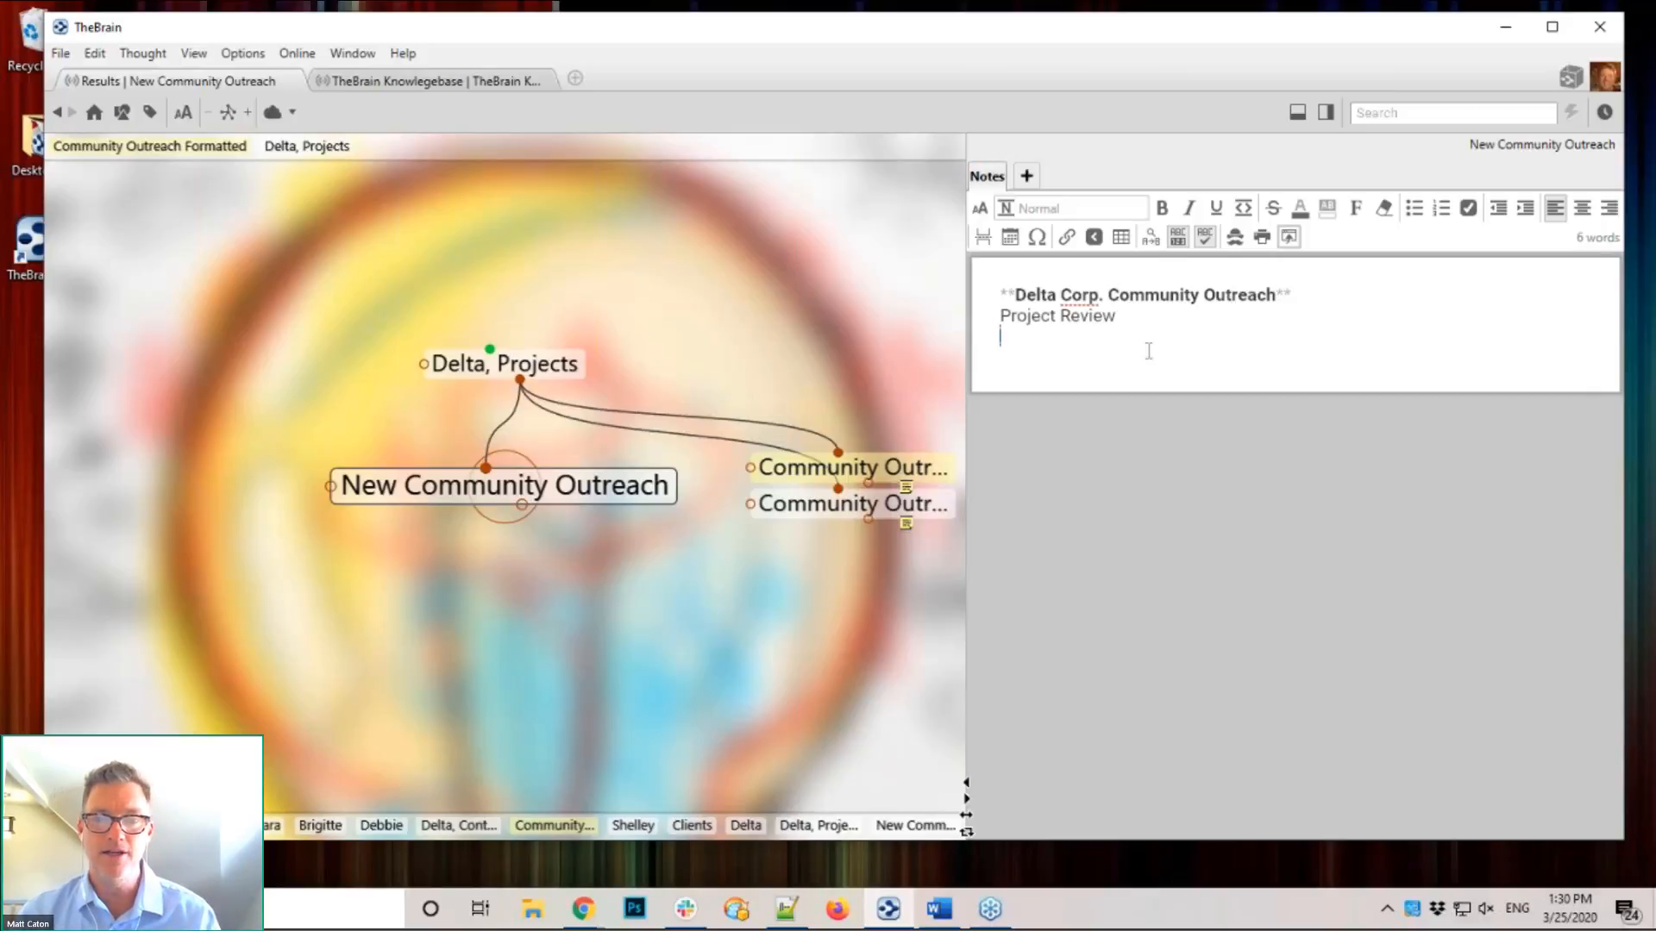
left_click(697, 298)
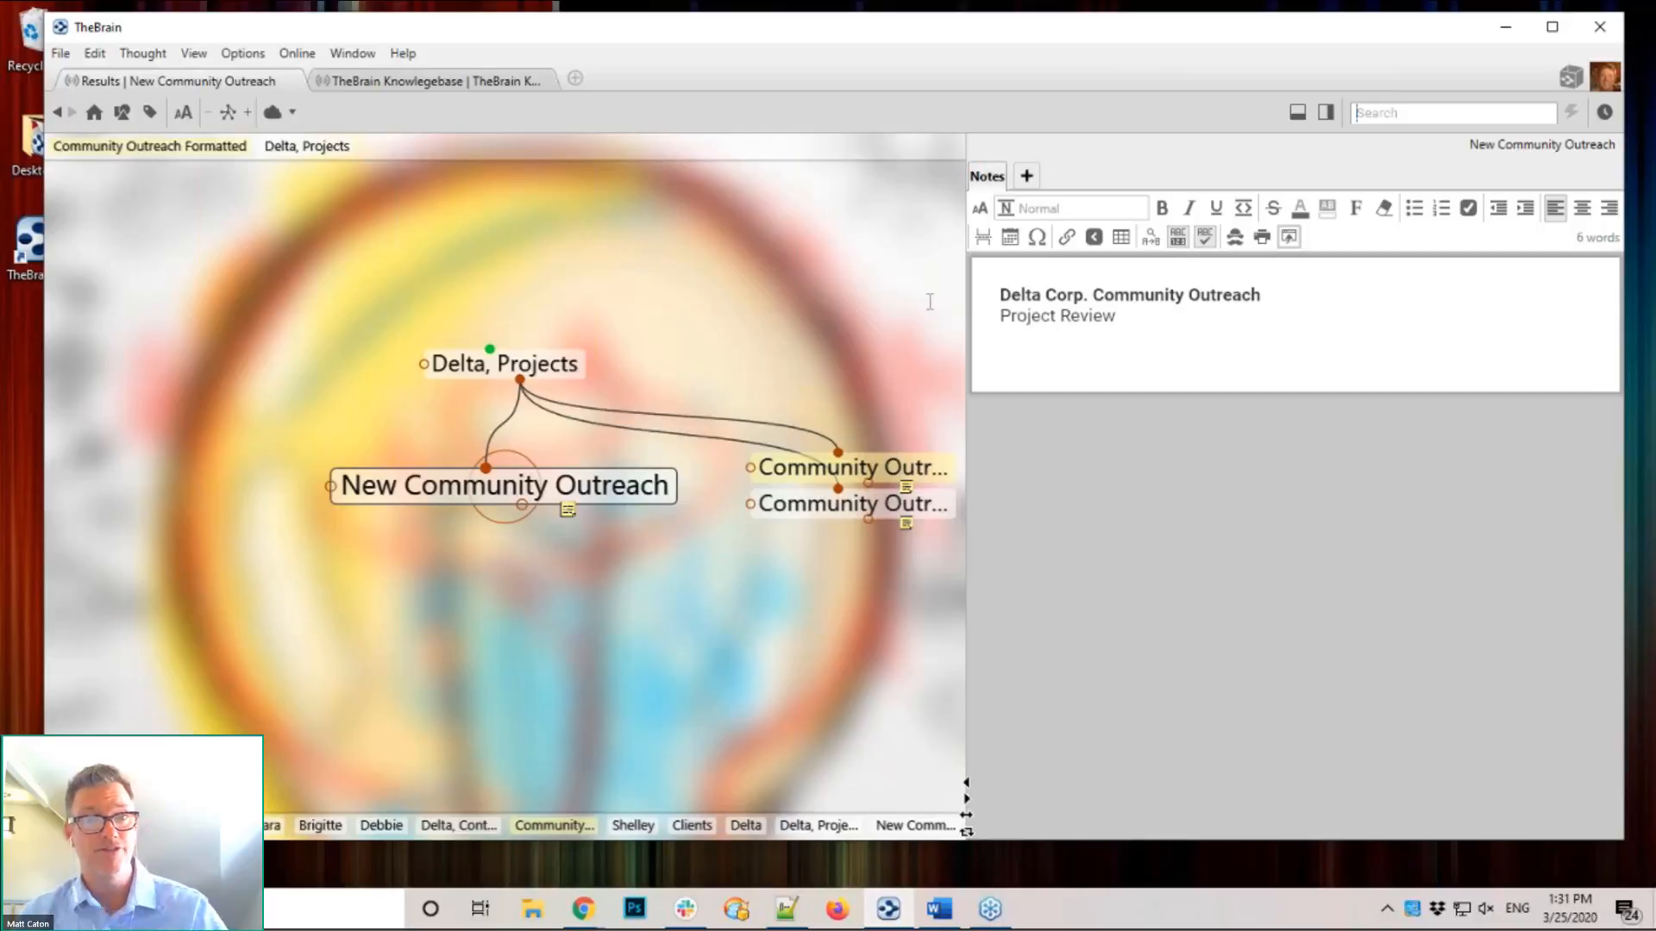
left_click(1228, 347)
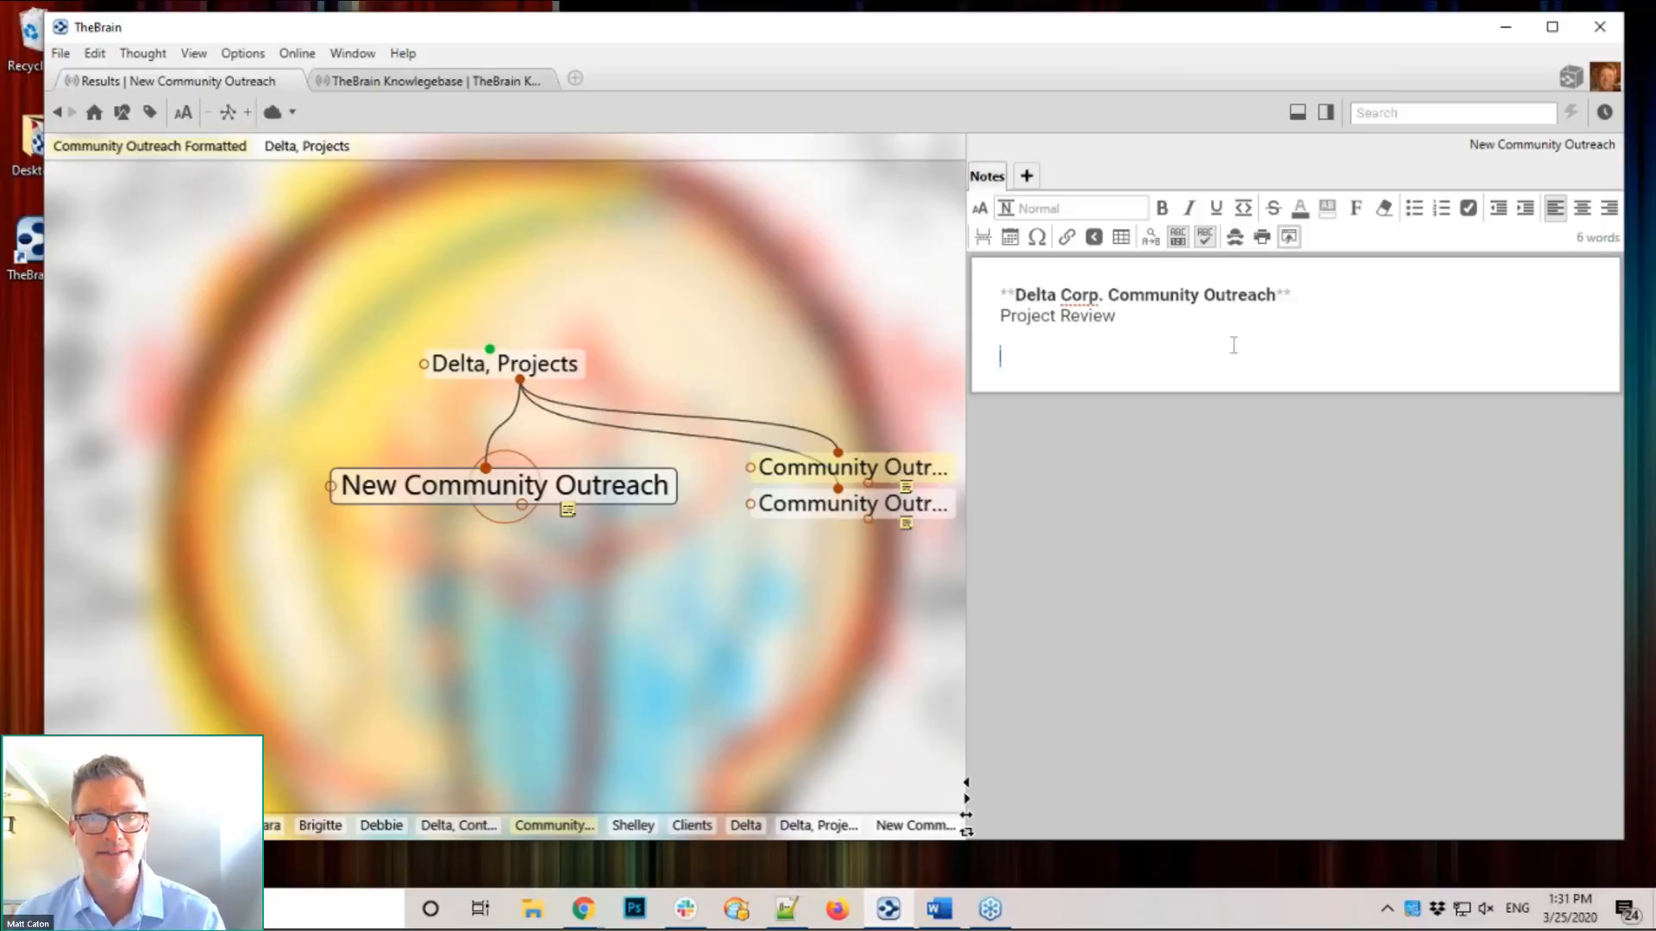
left_click(1305, 291)
key("BackSpace")
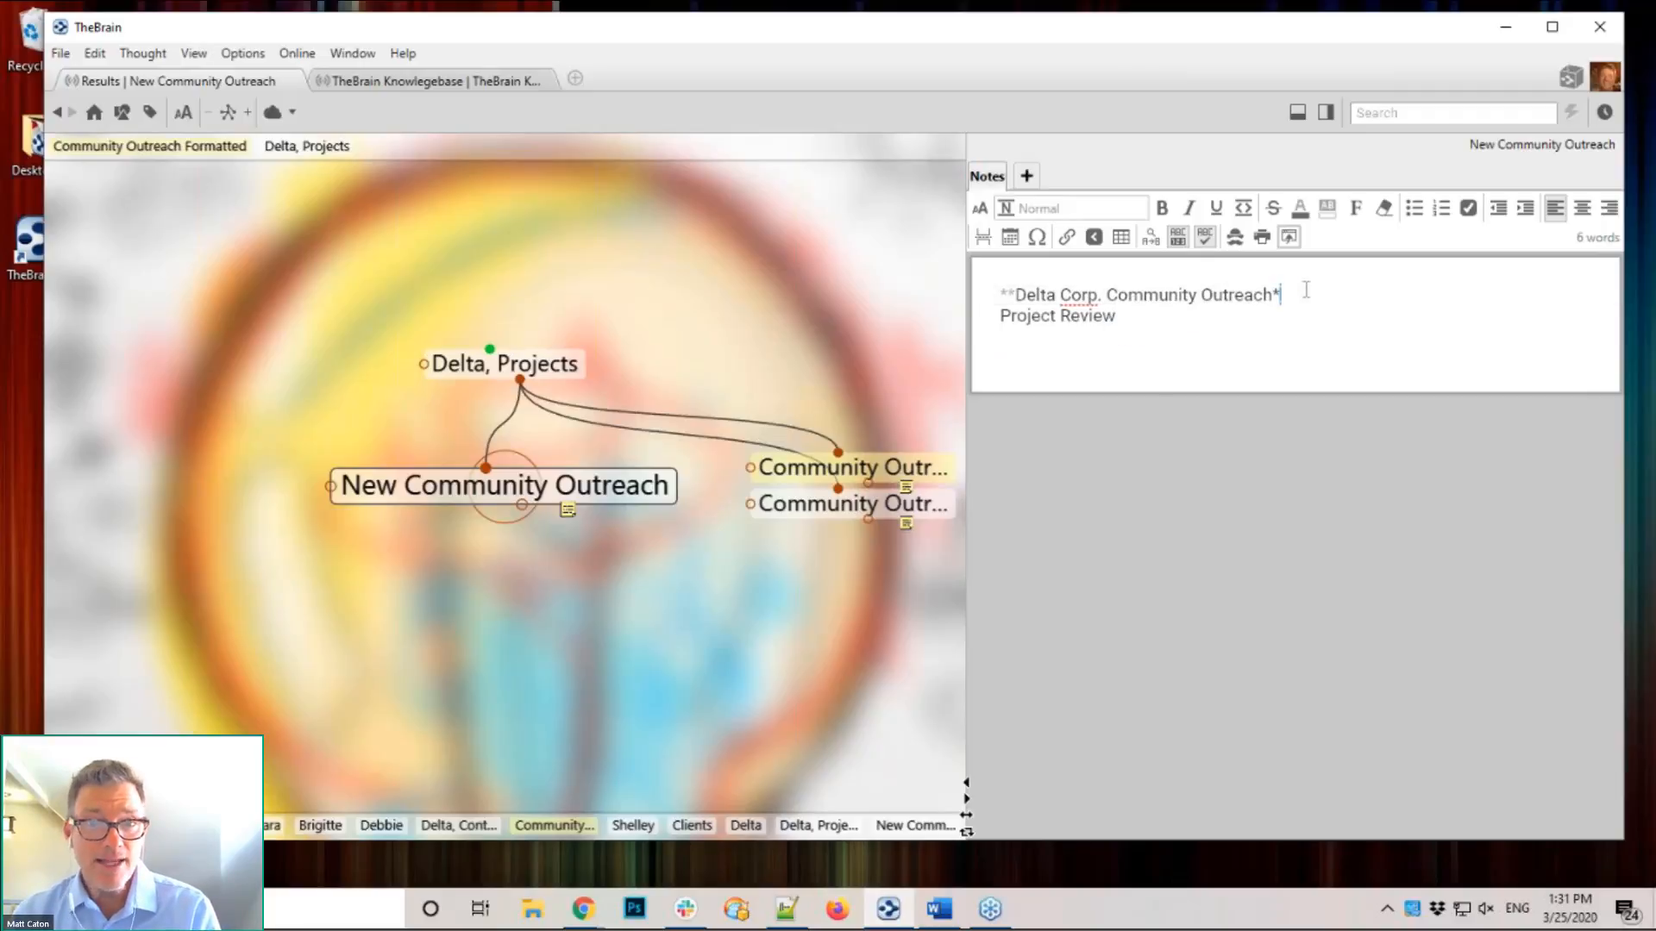
key("BackSpace")
left_click(1014, 294)
key("BackSpace")
key("BackSpace")
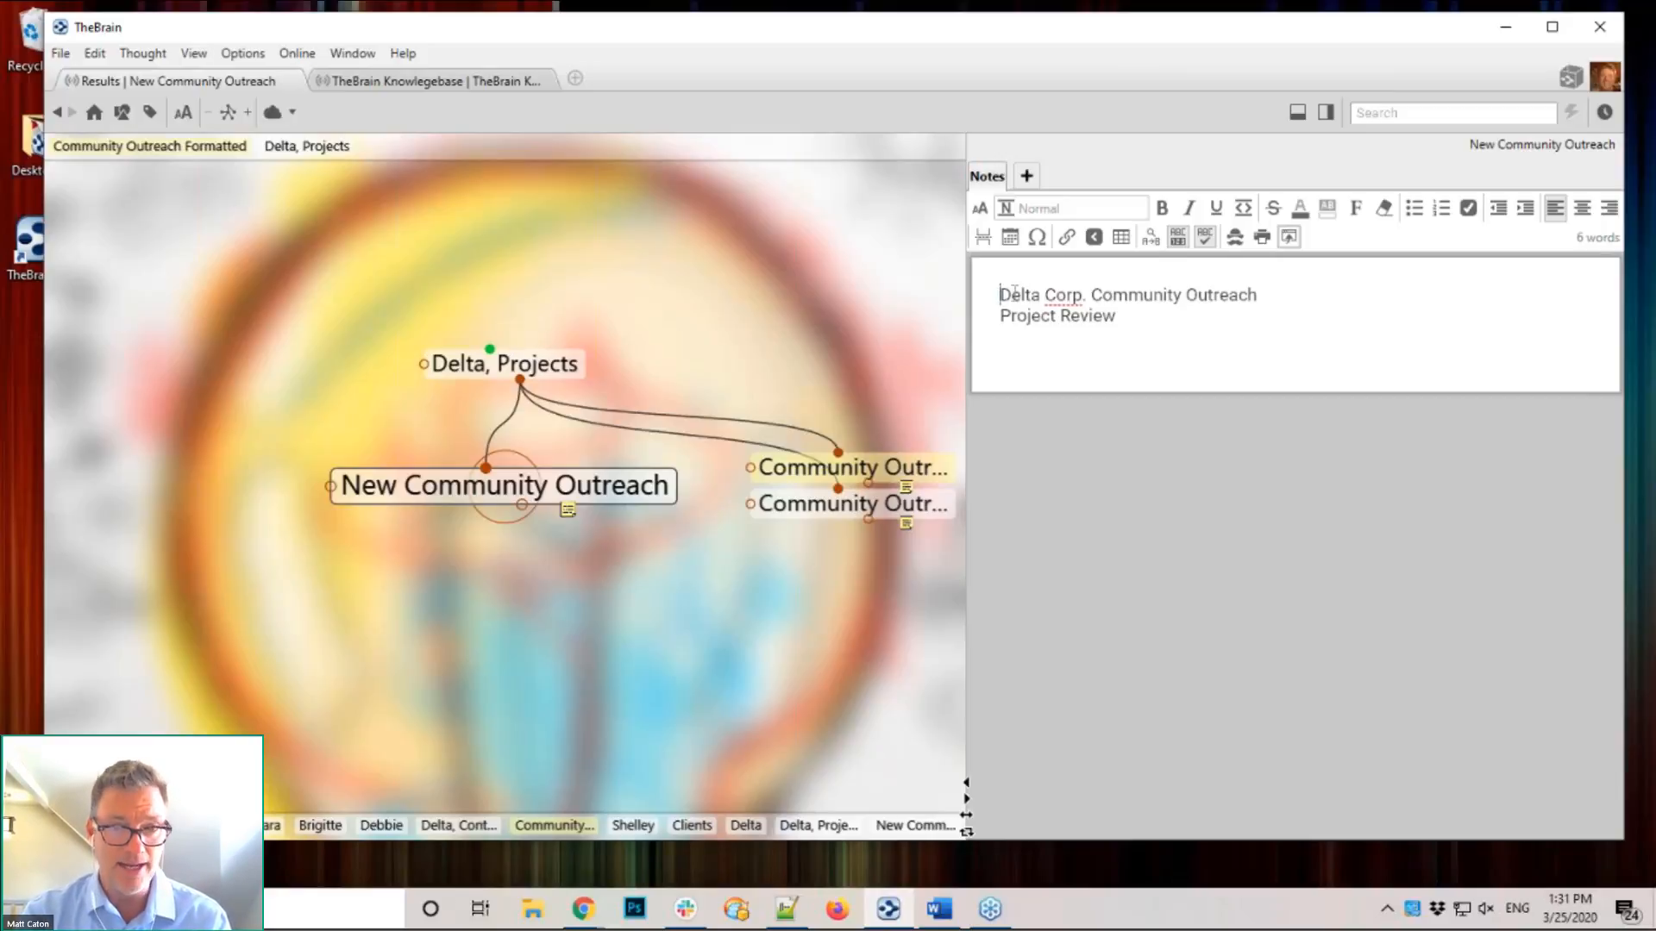
Step: Make 'Delta Corp. Community Outreach' a ## heading and 'Project Review' a ### sub-heading
type("#")
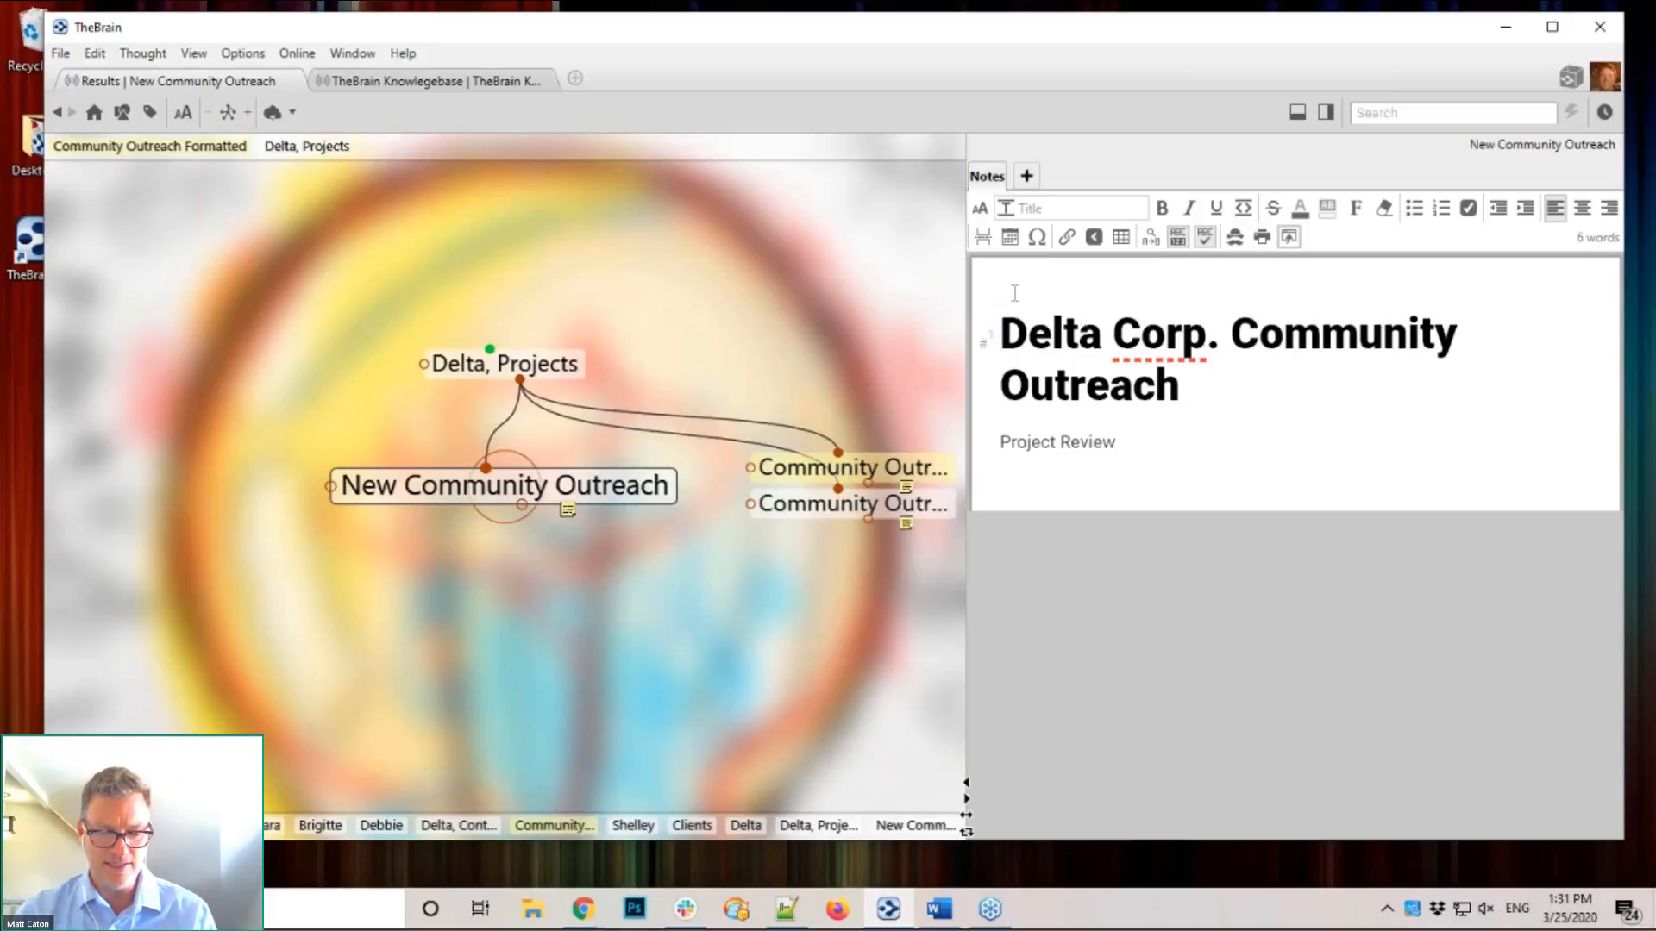
key("BackSpace")
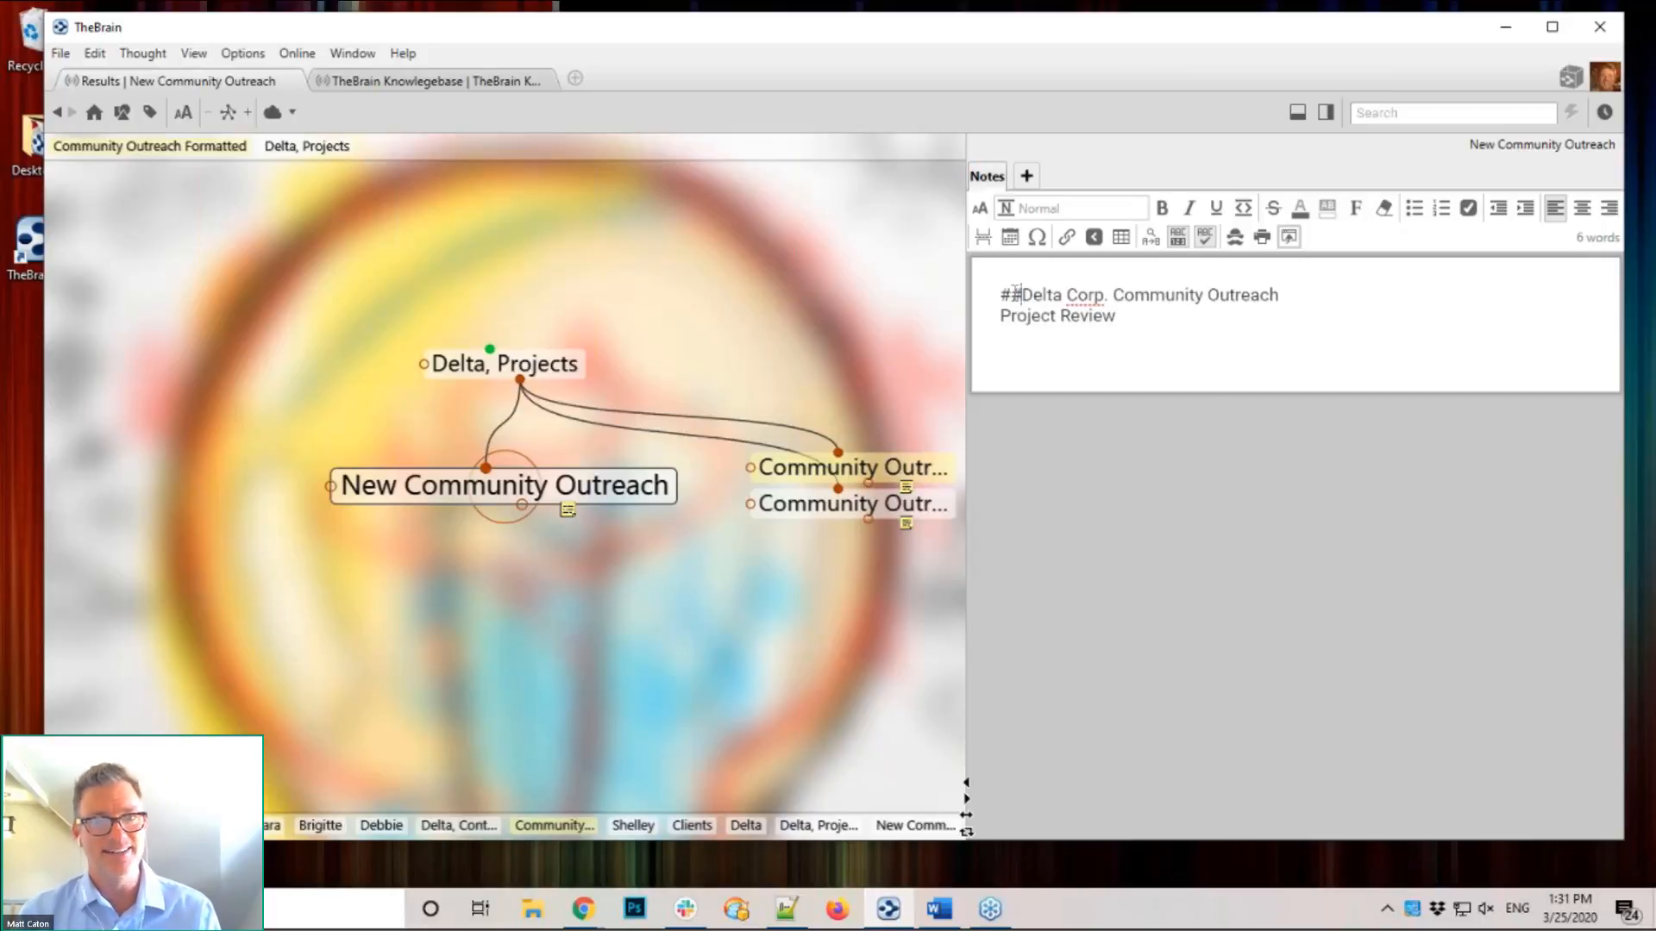
key("space")
left_click(999, 371)
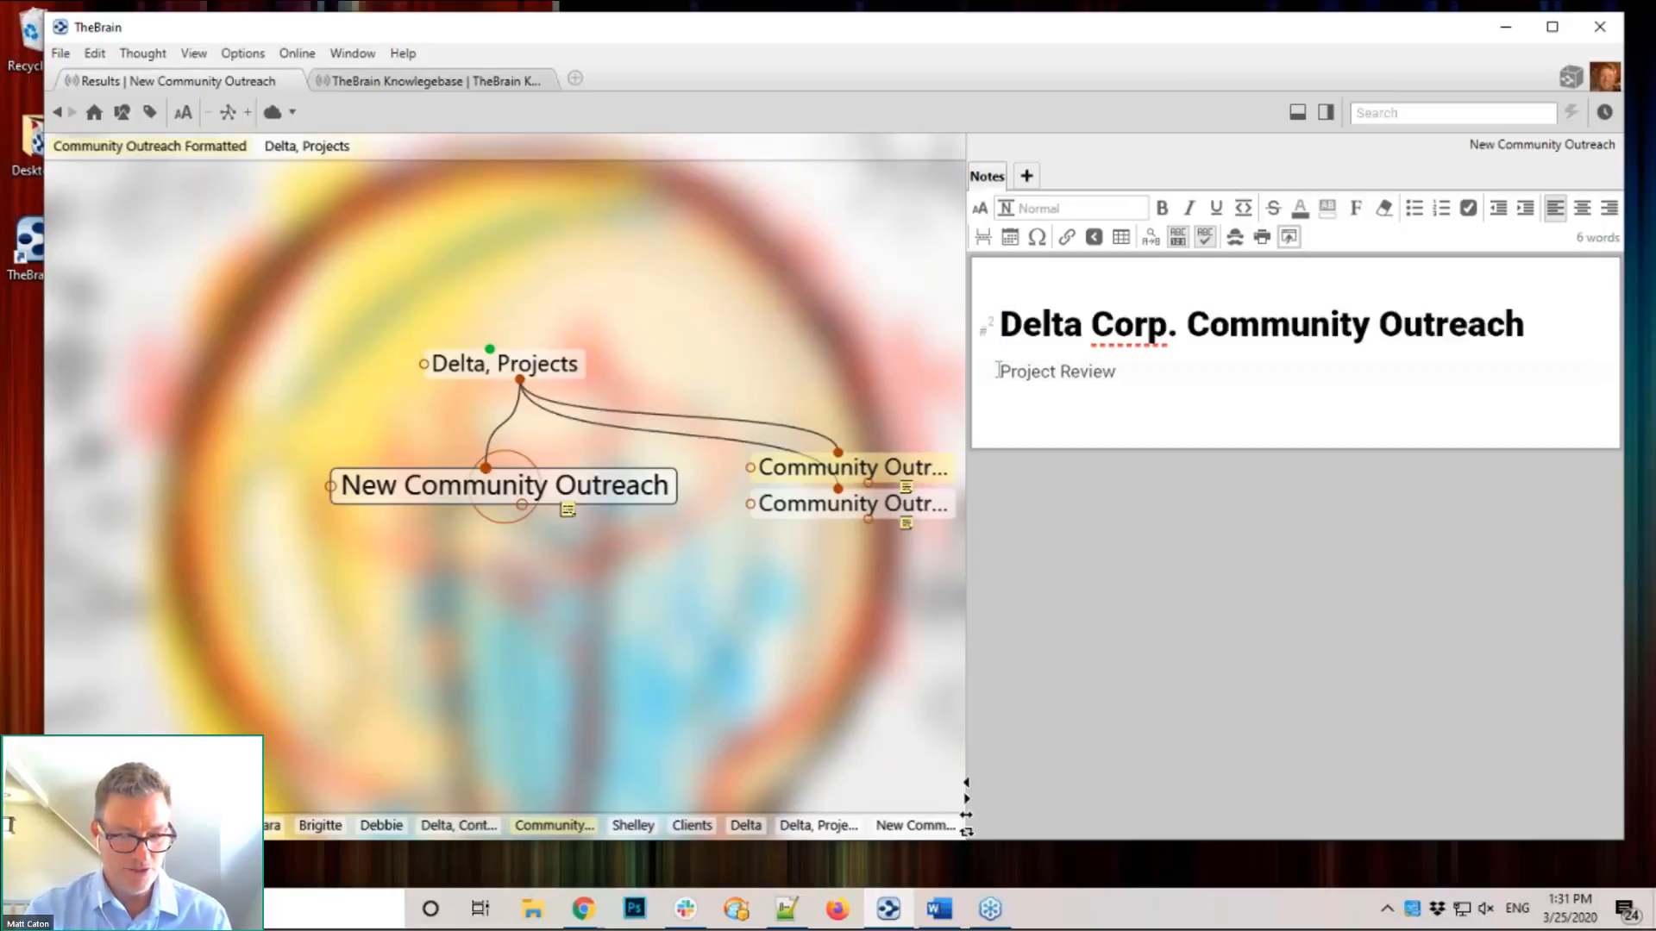
type("###")
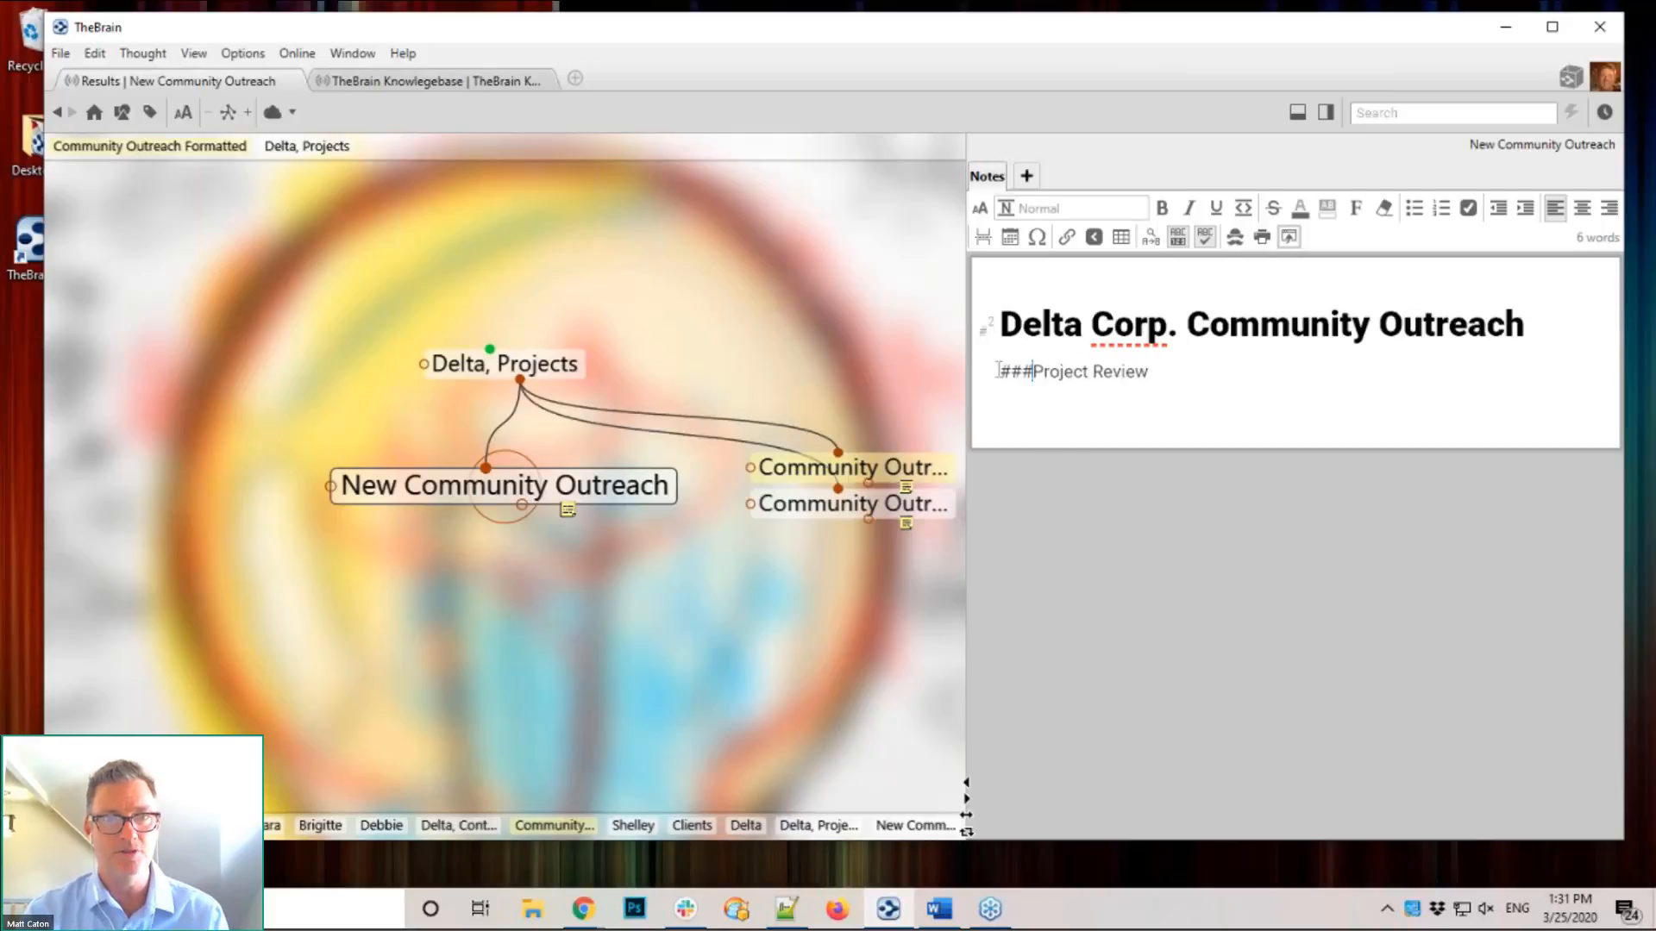
key("space")
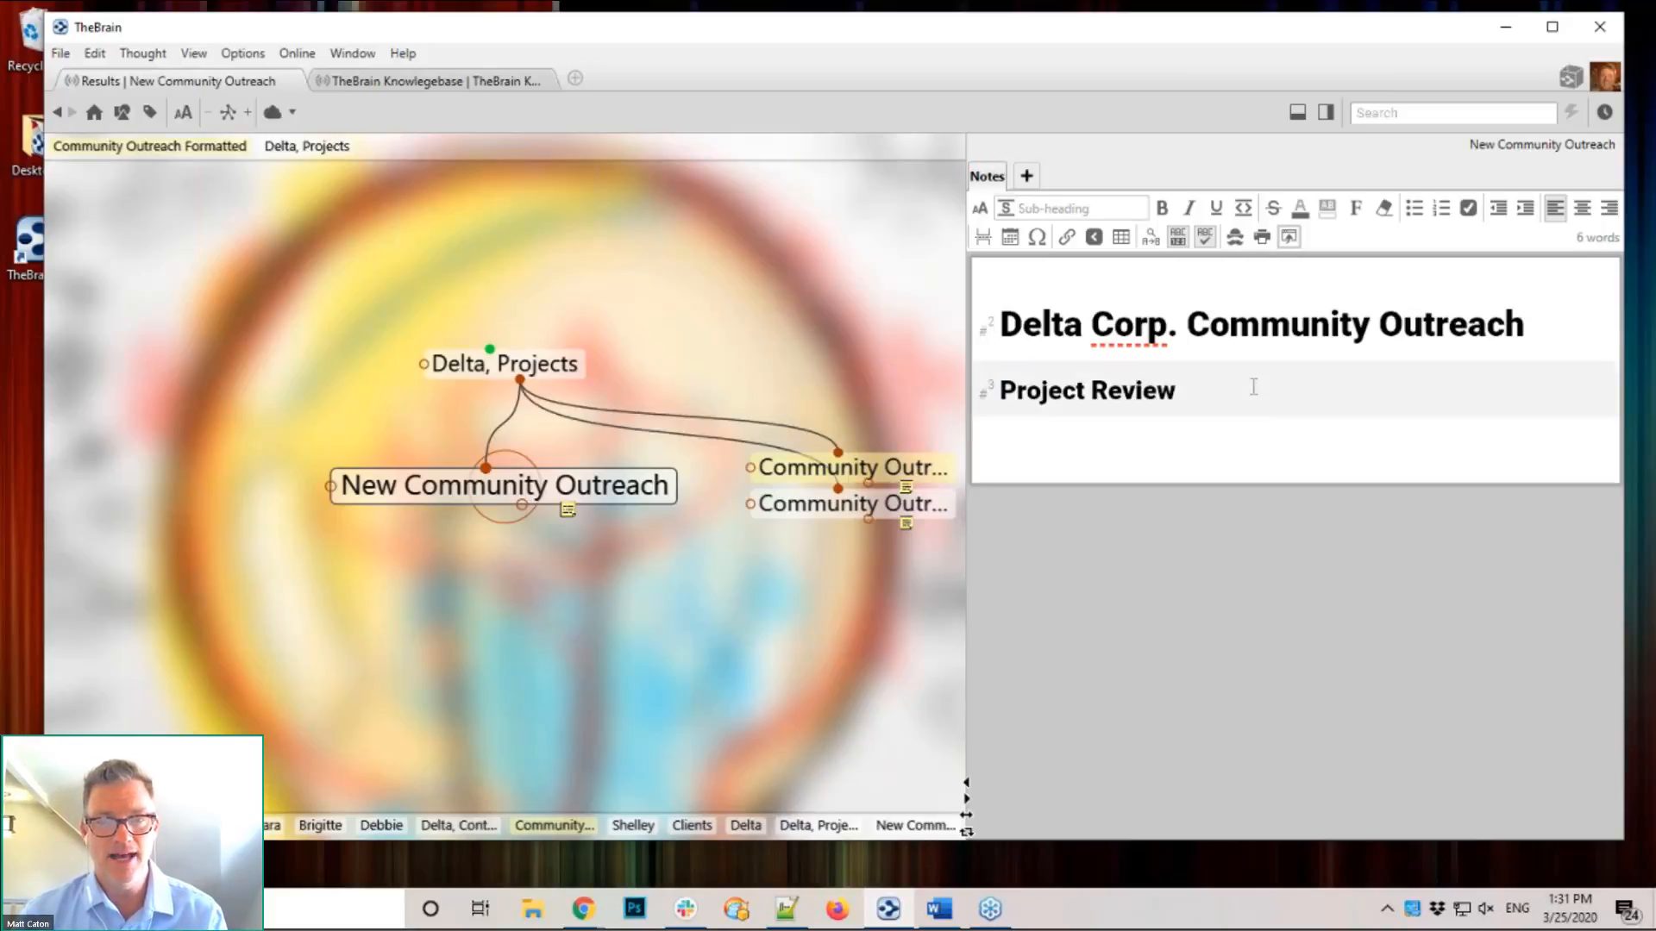
key("Return")
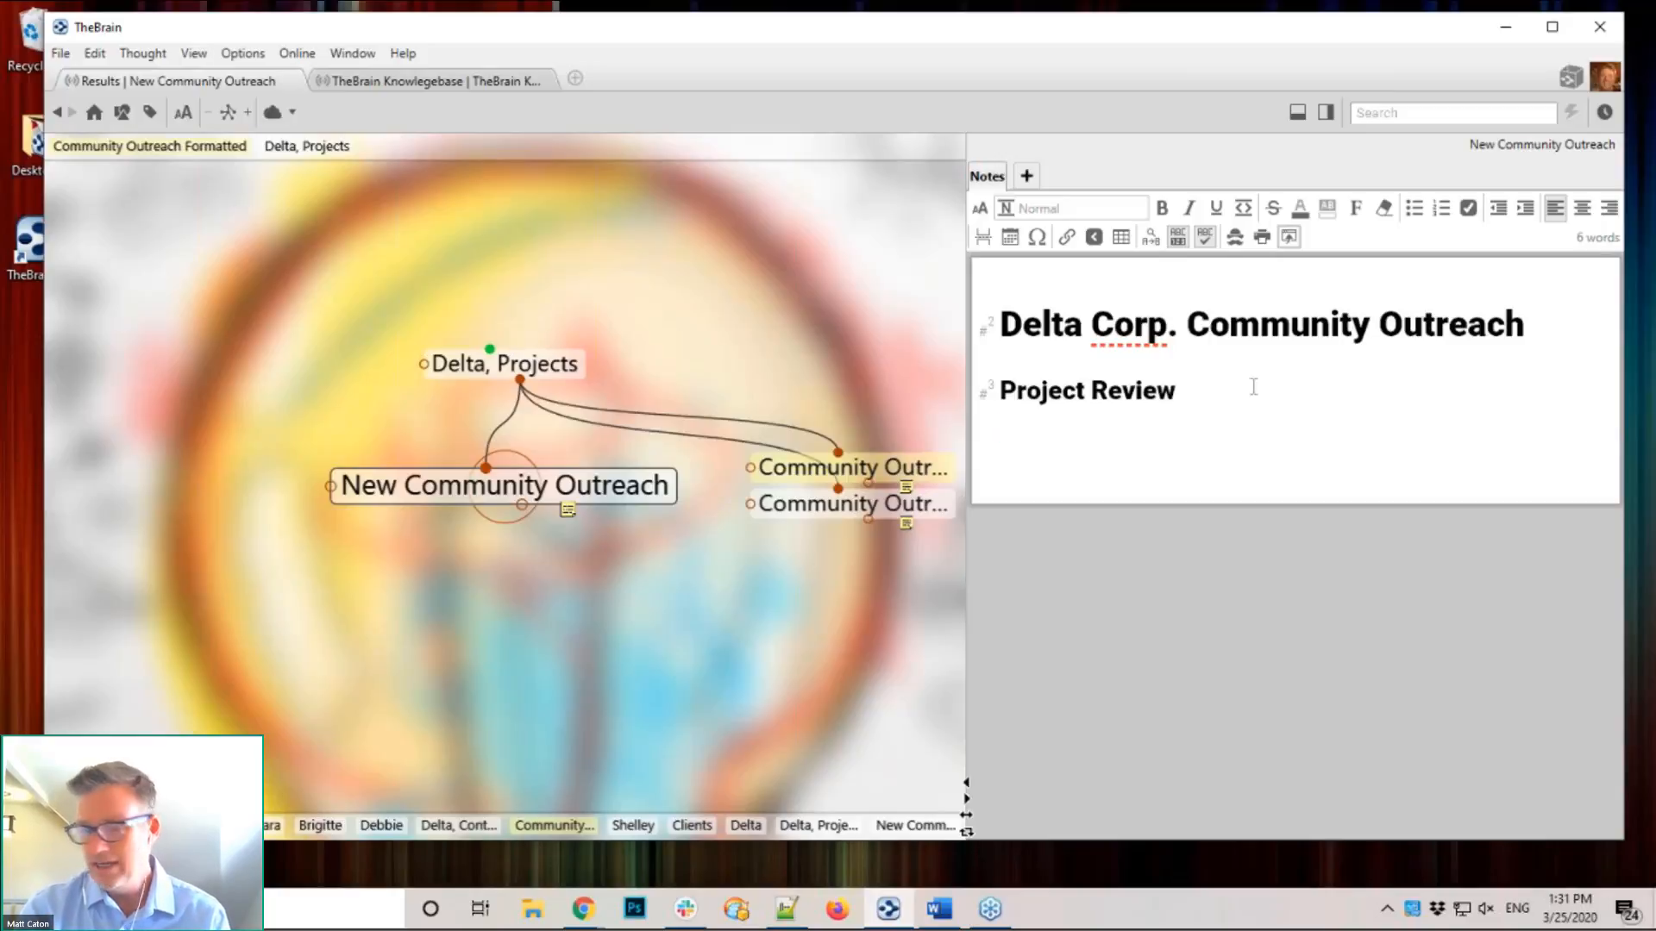
Step: Add the italic date line 'March 25, 2020' followed by a blank line
type("*")
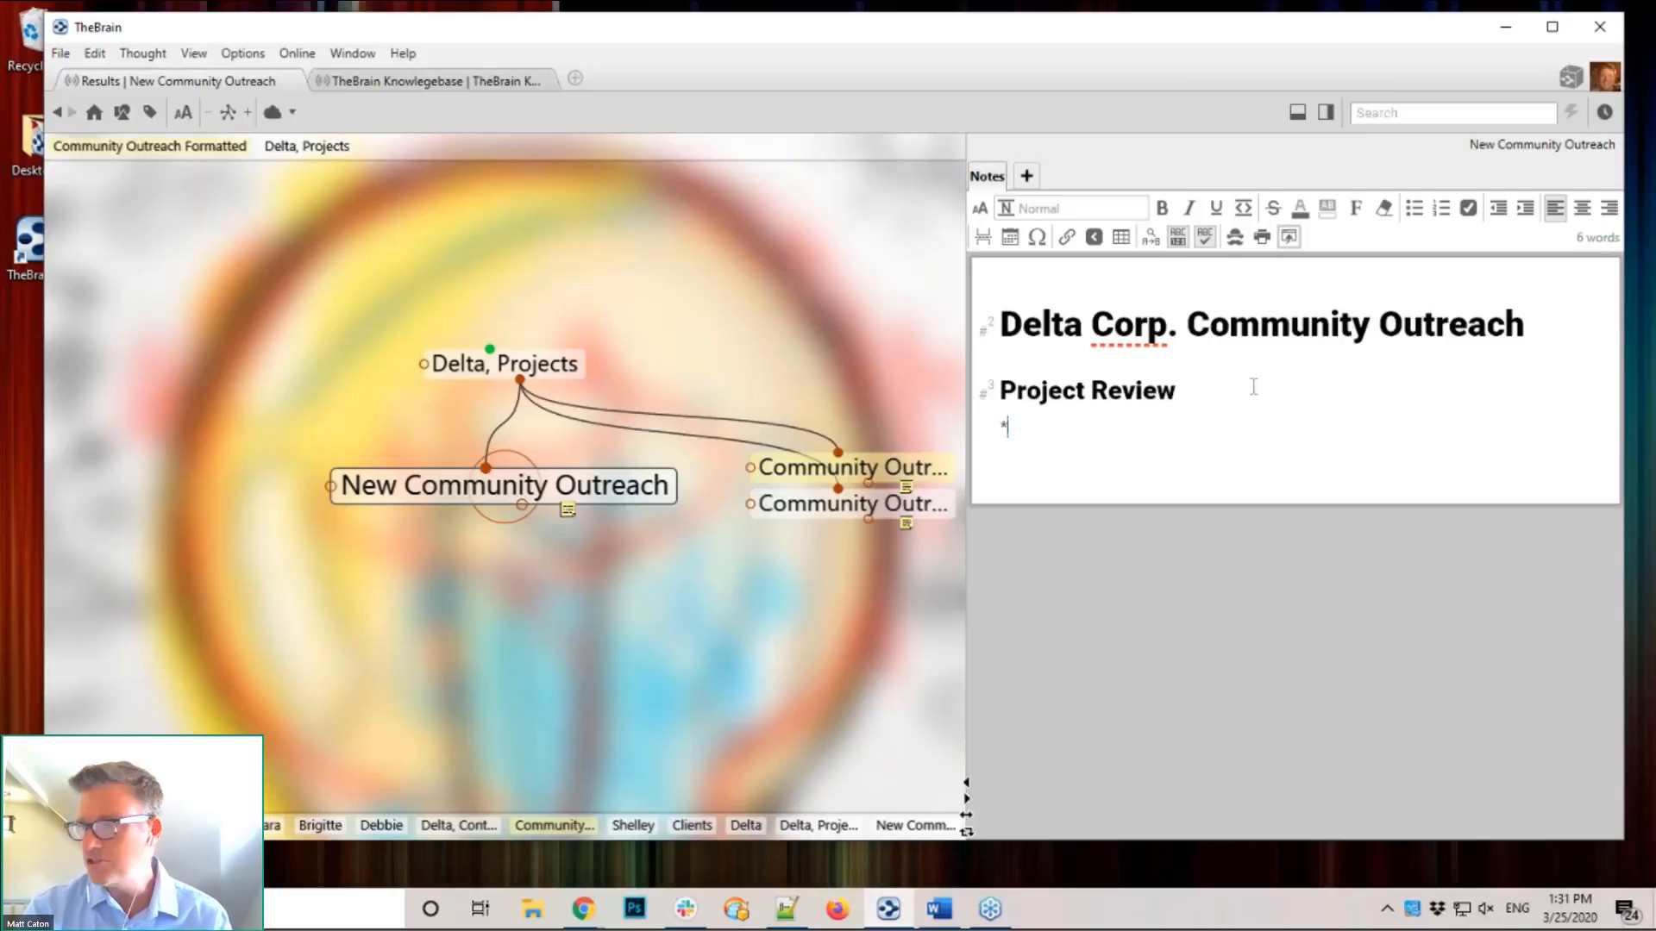
type("March")
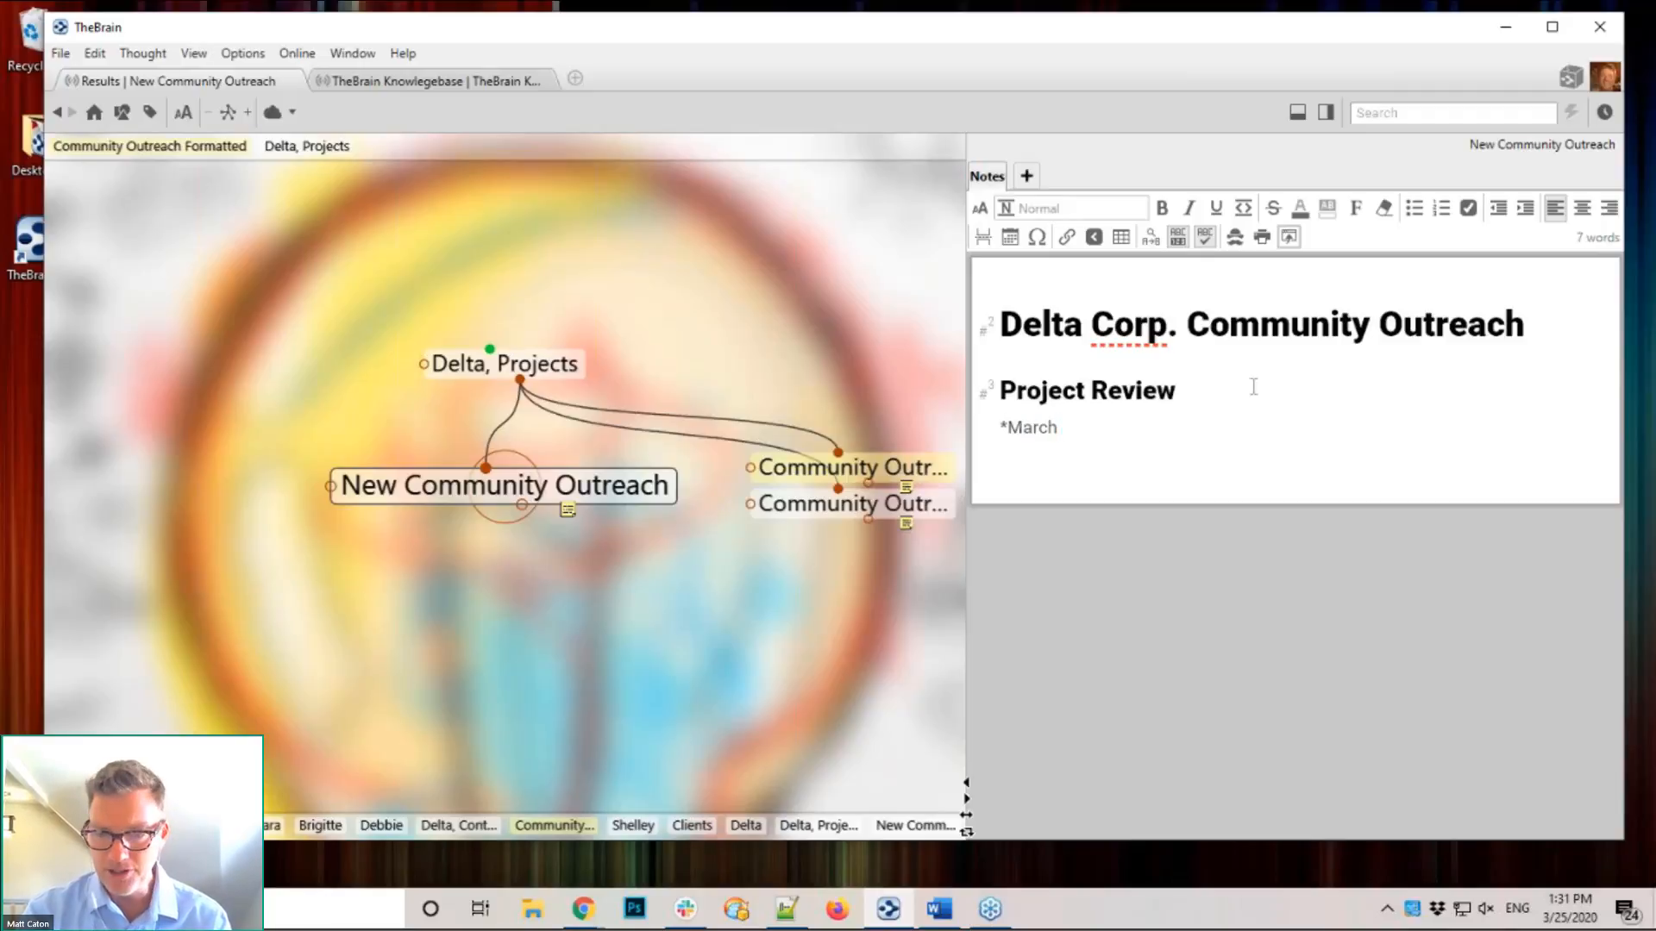
type(" 25")
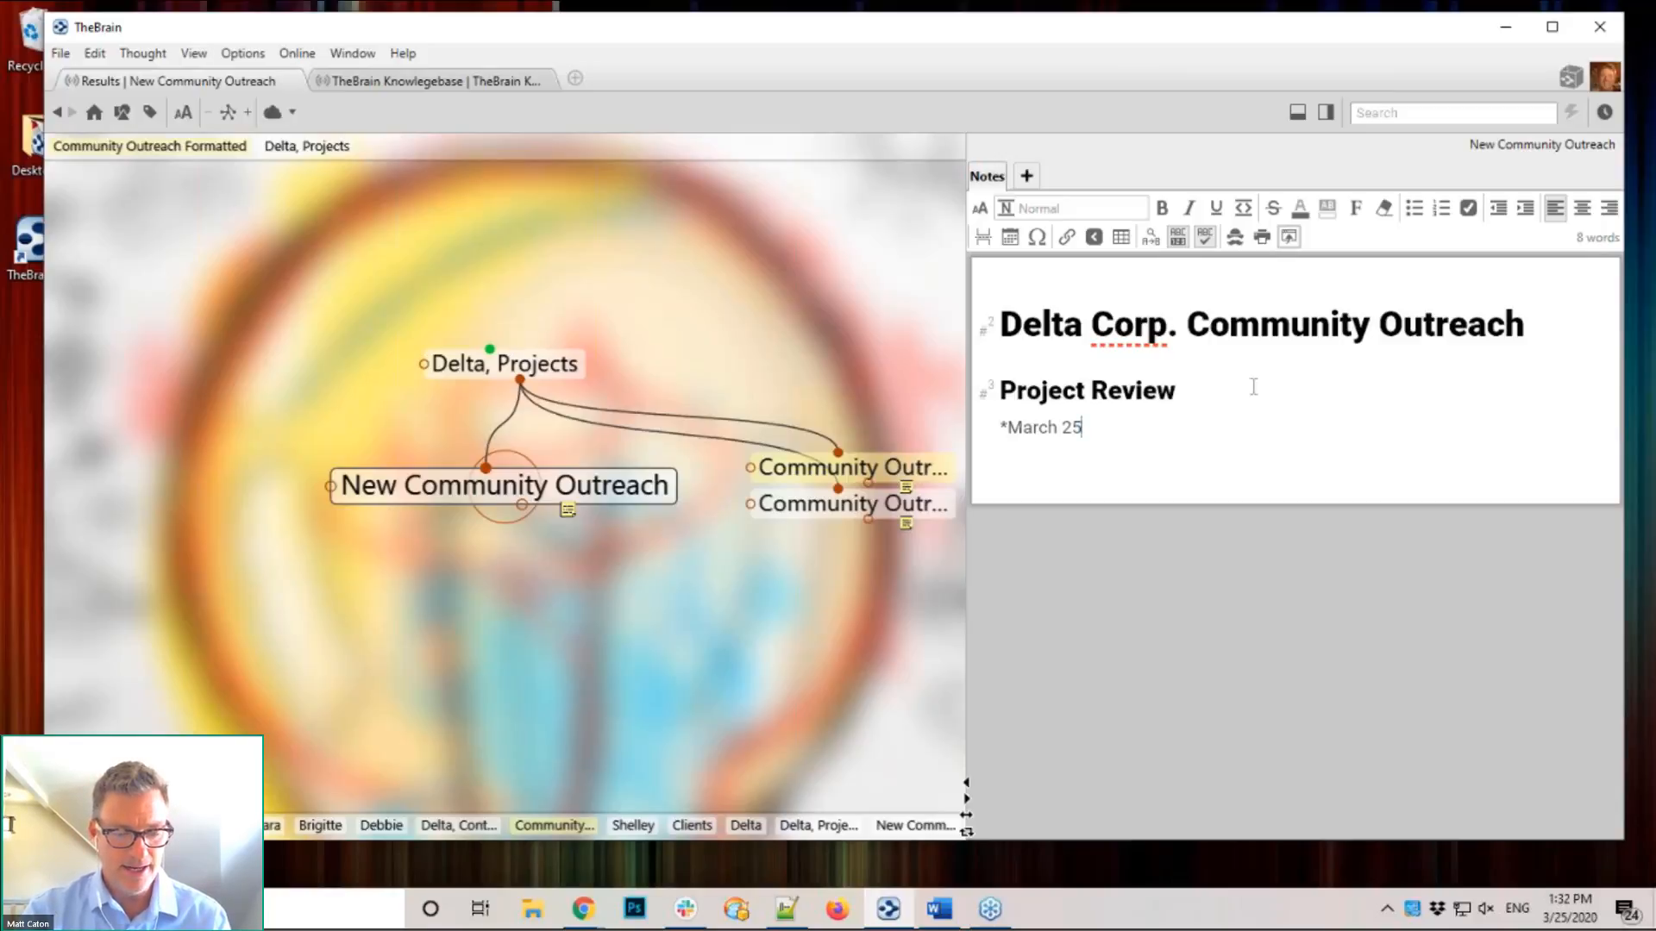
type(", ")
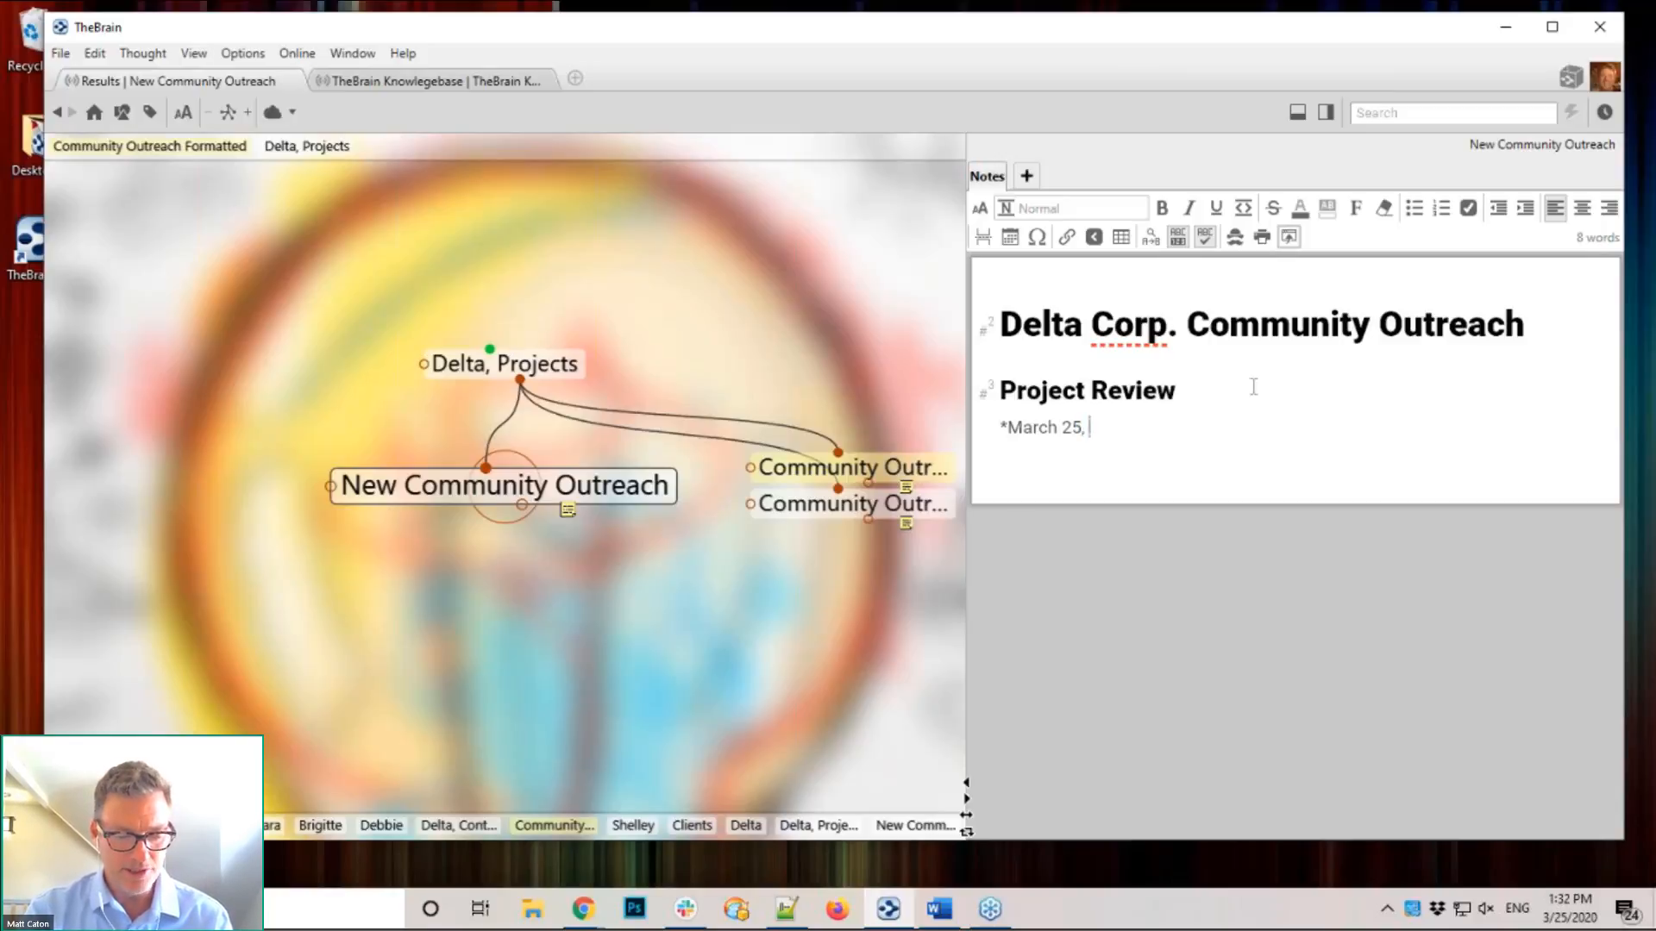
type("2020*")
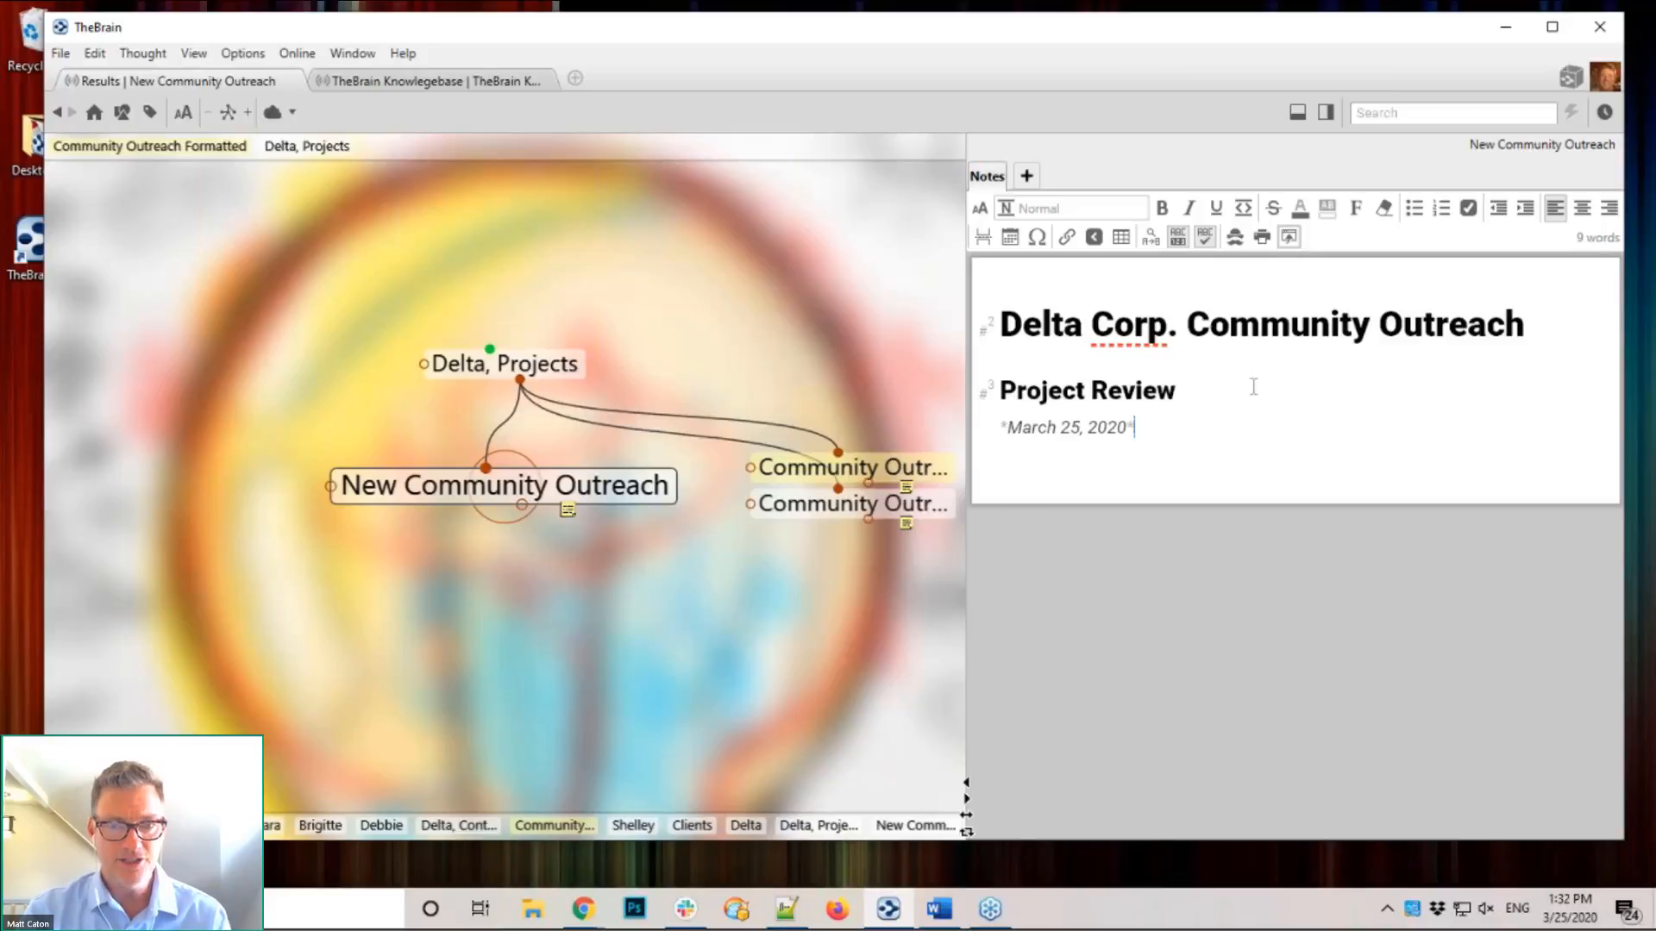
key("Return")
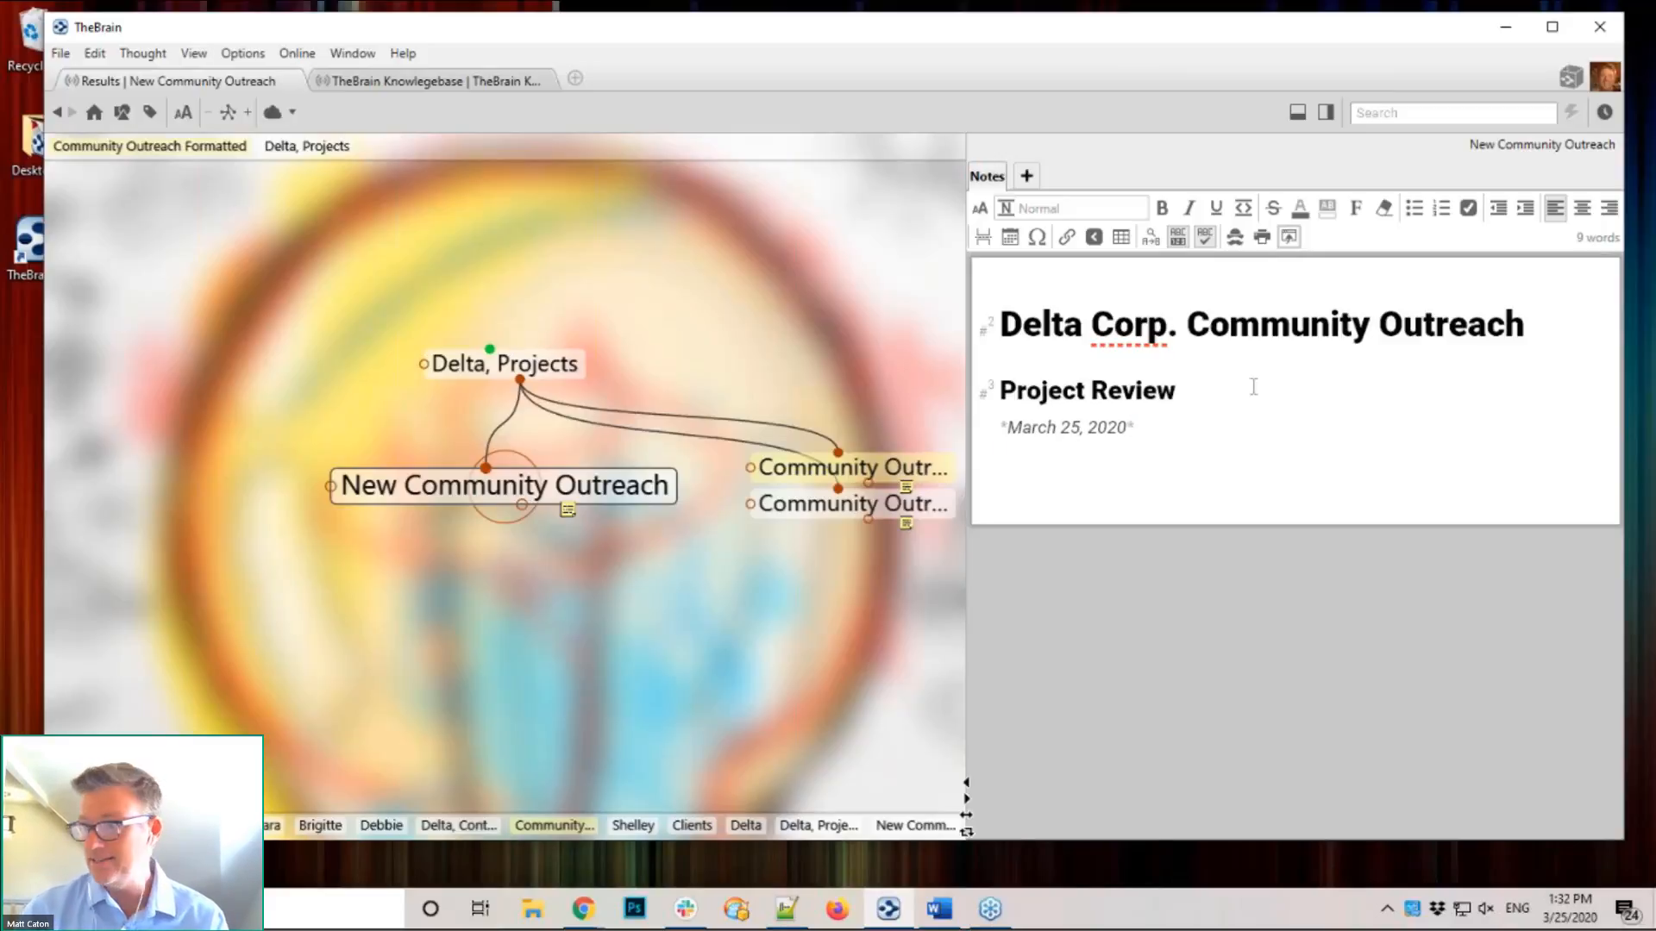
key("Return")
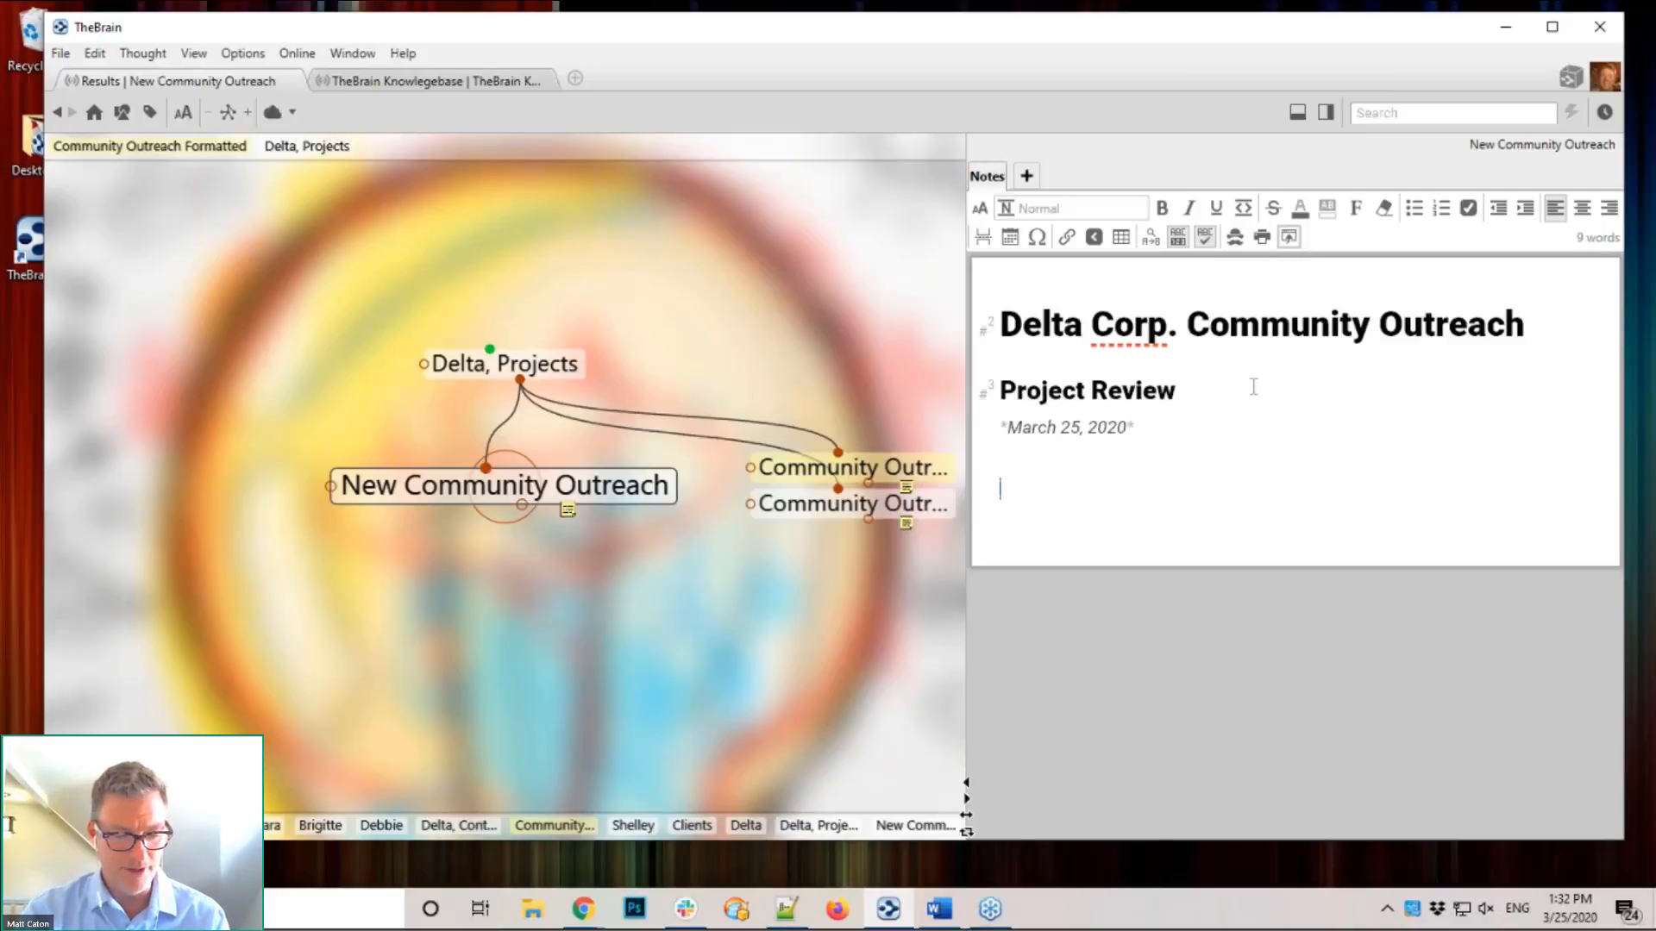
Step: Add a bold 'Discovery Phase' line with empty lines beneath it
type("**")
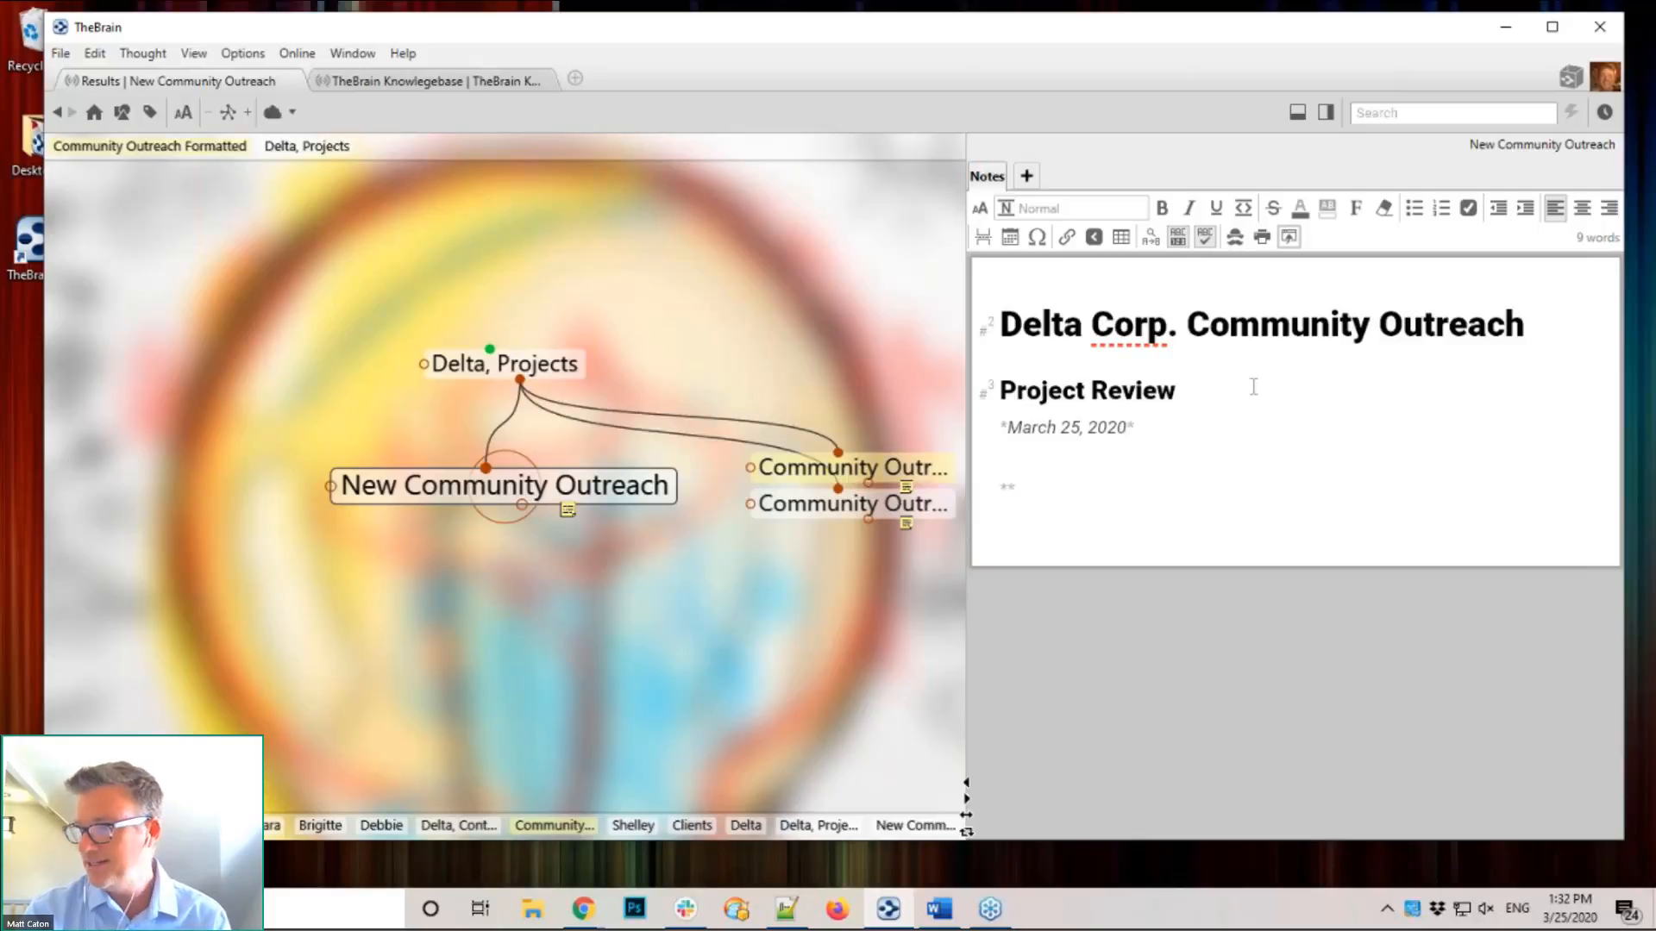
type("Di")
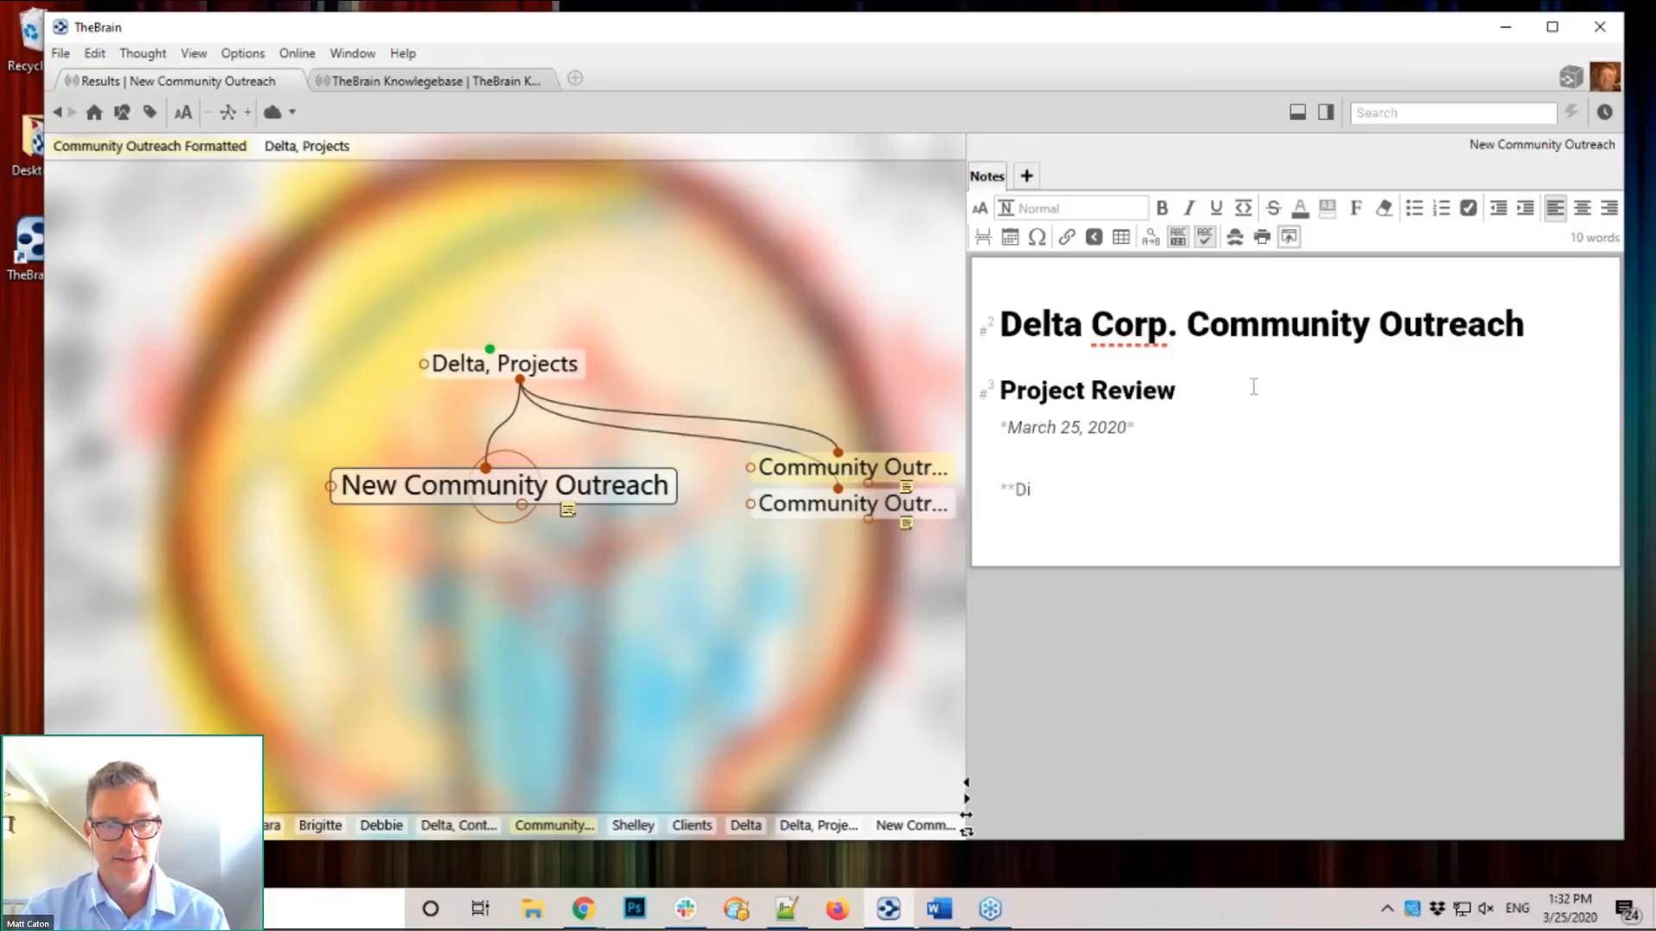
type("scovery Ph")
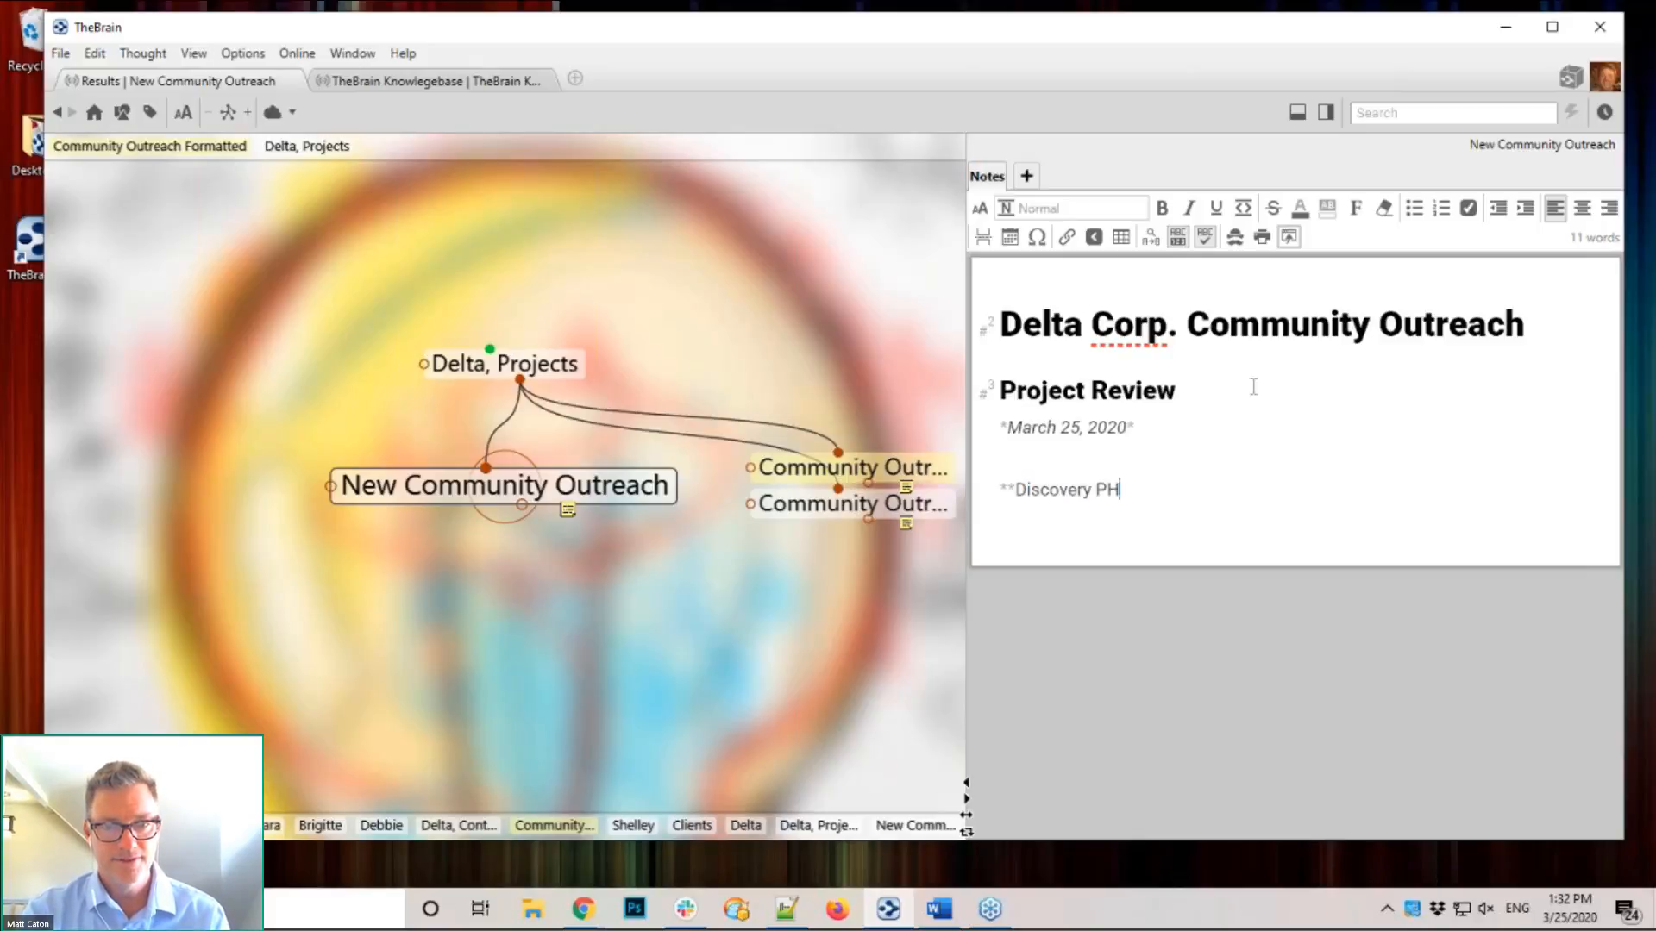
type("as")
key("BackSpace")
key("BackSpace")
key("BackSpace")
type("hase")
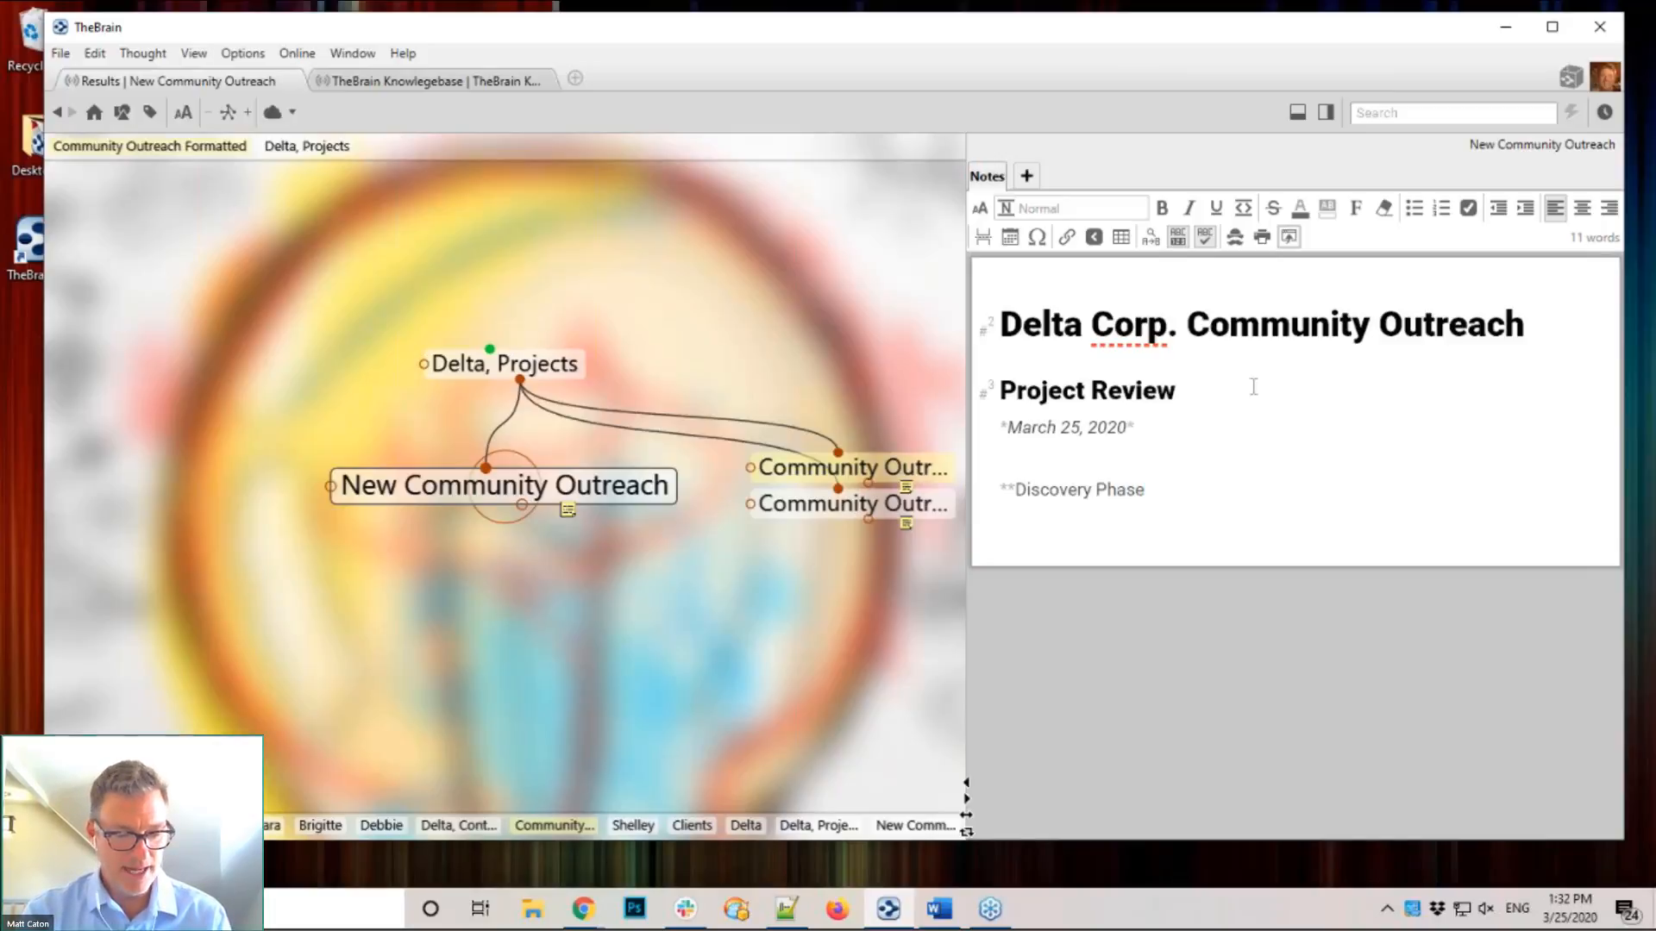
type("**")
key("Return")
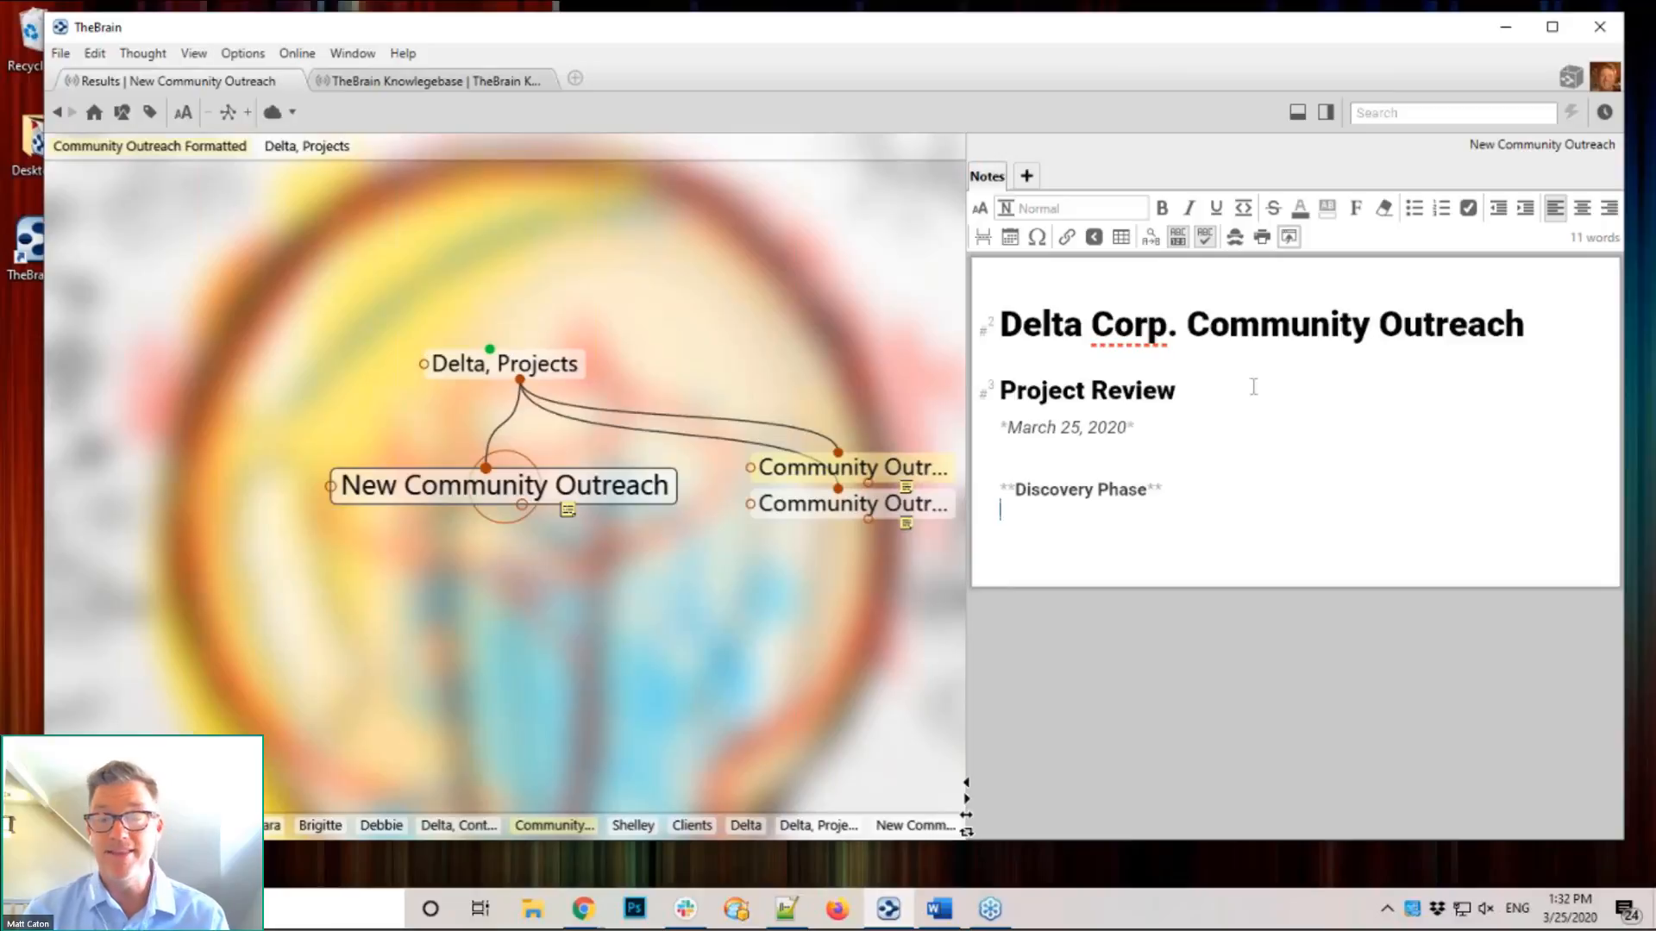
key("Return")
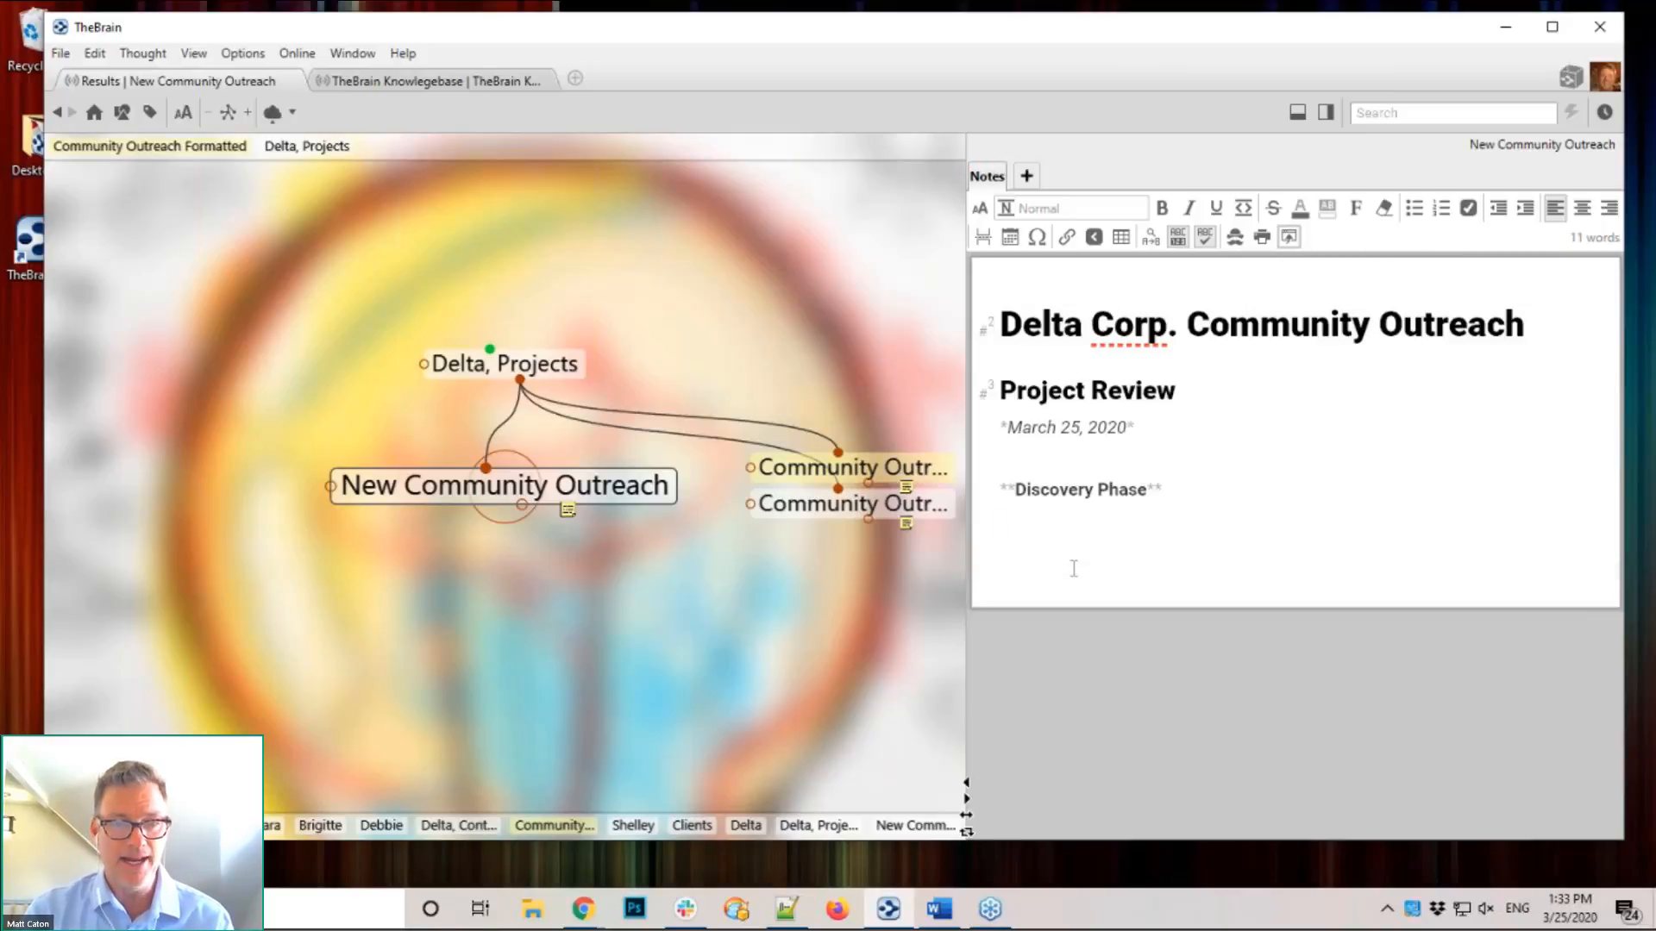
Step: Start a checklist with the items 'Outline key goals' and 'Employee input'
type("-")
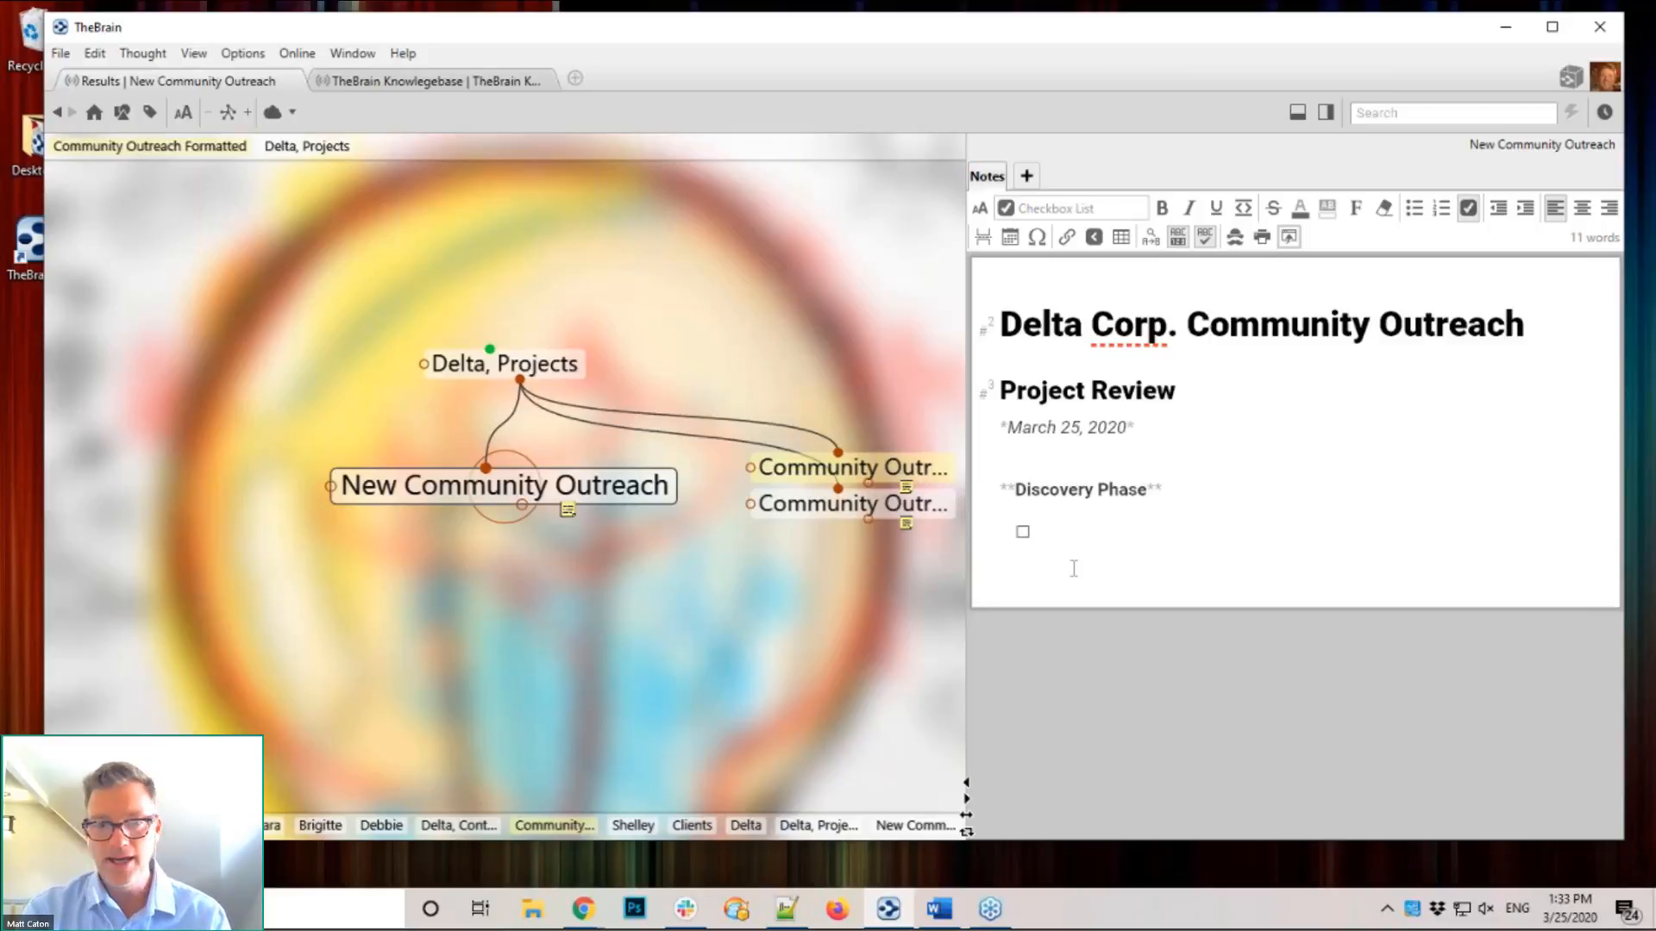
type(" Outline")
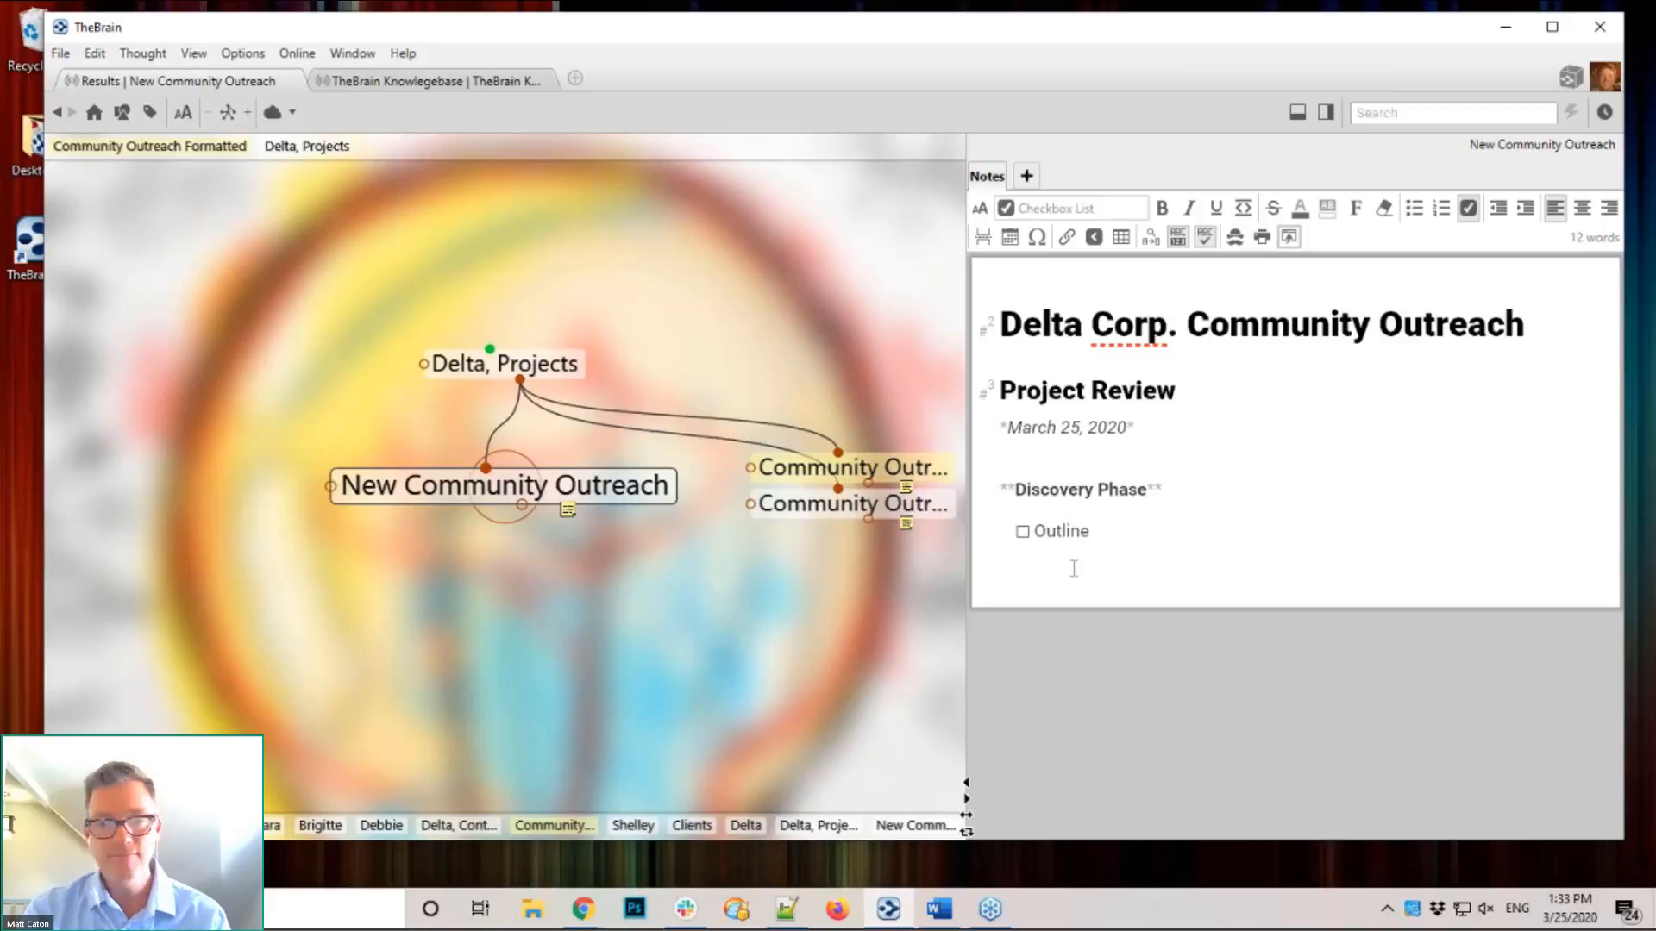
type(" ky")
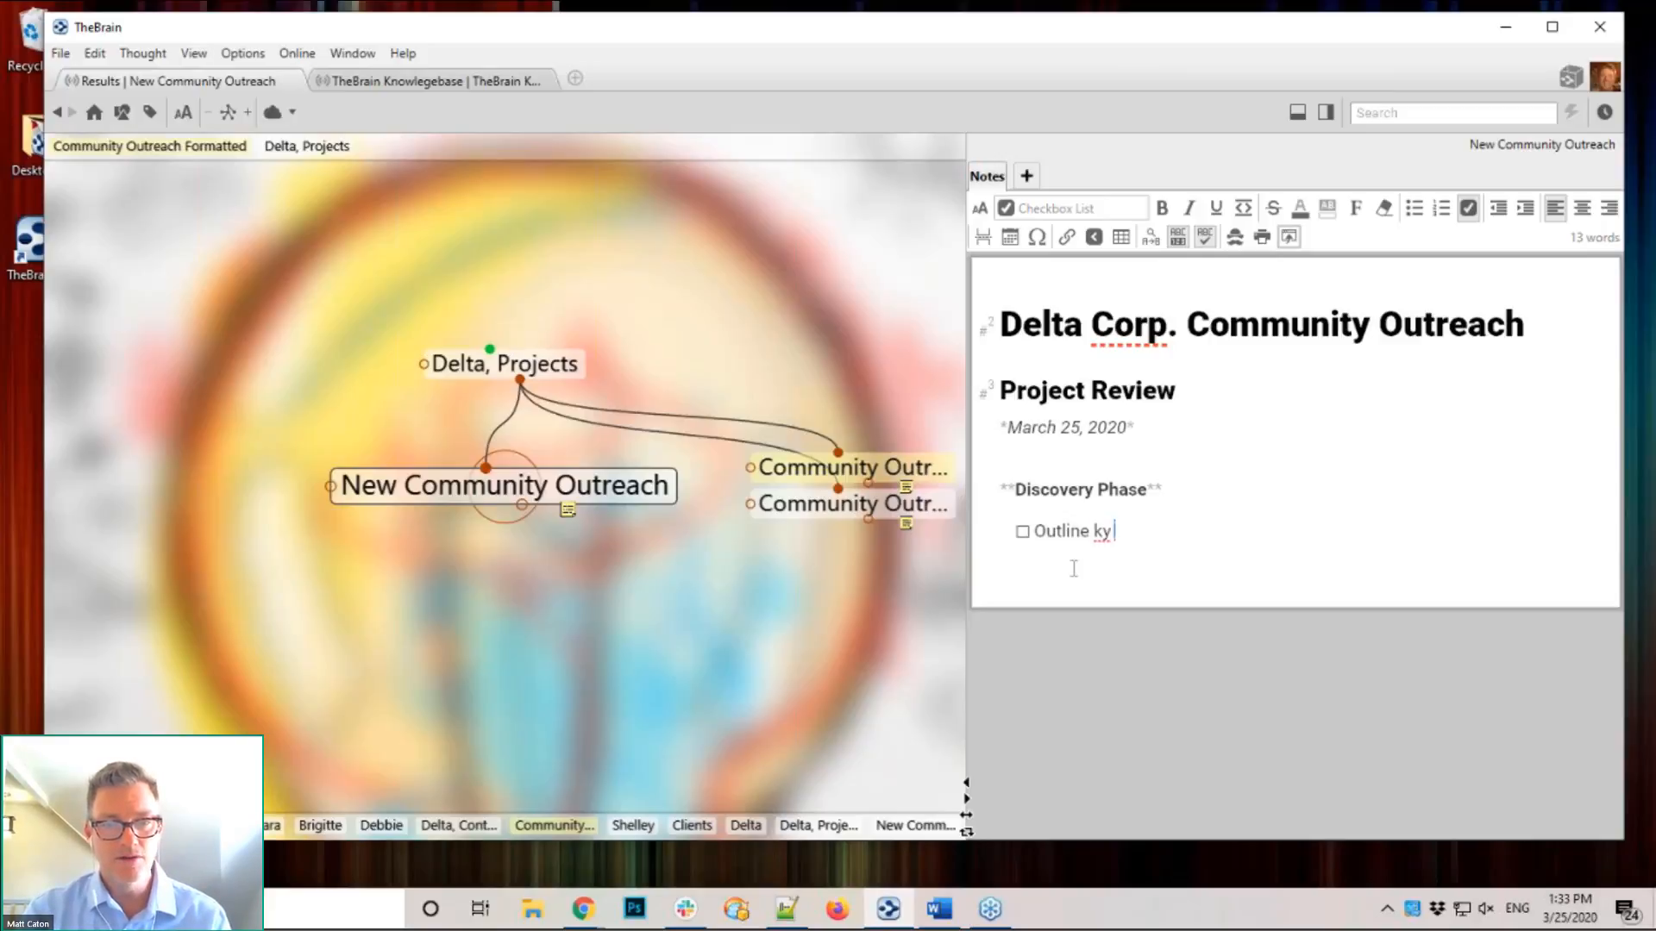
key("BackSpace")
type("ey goals")
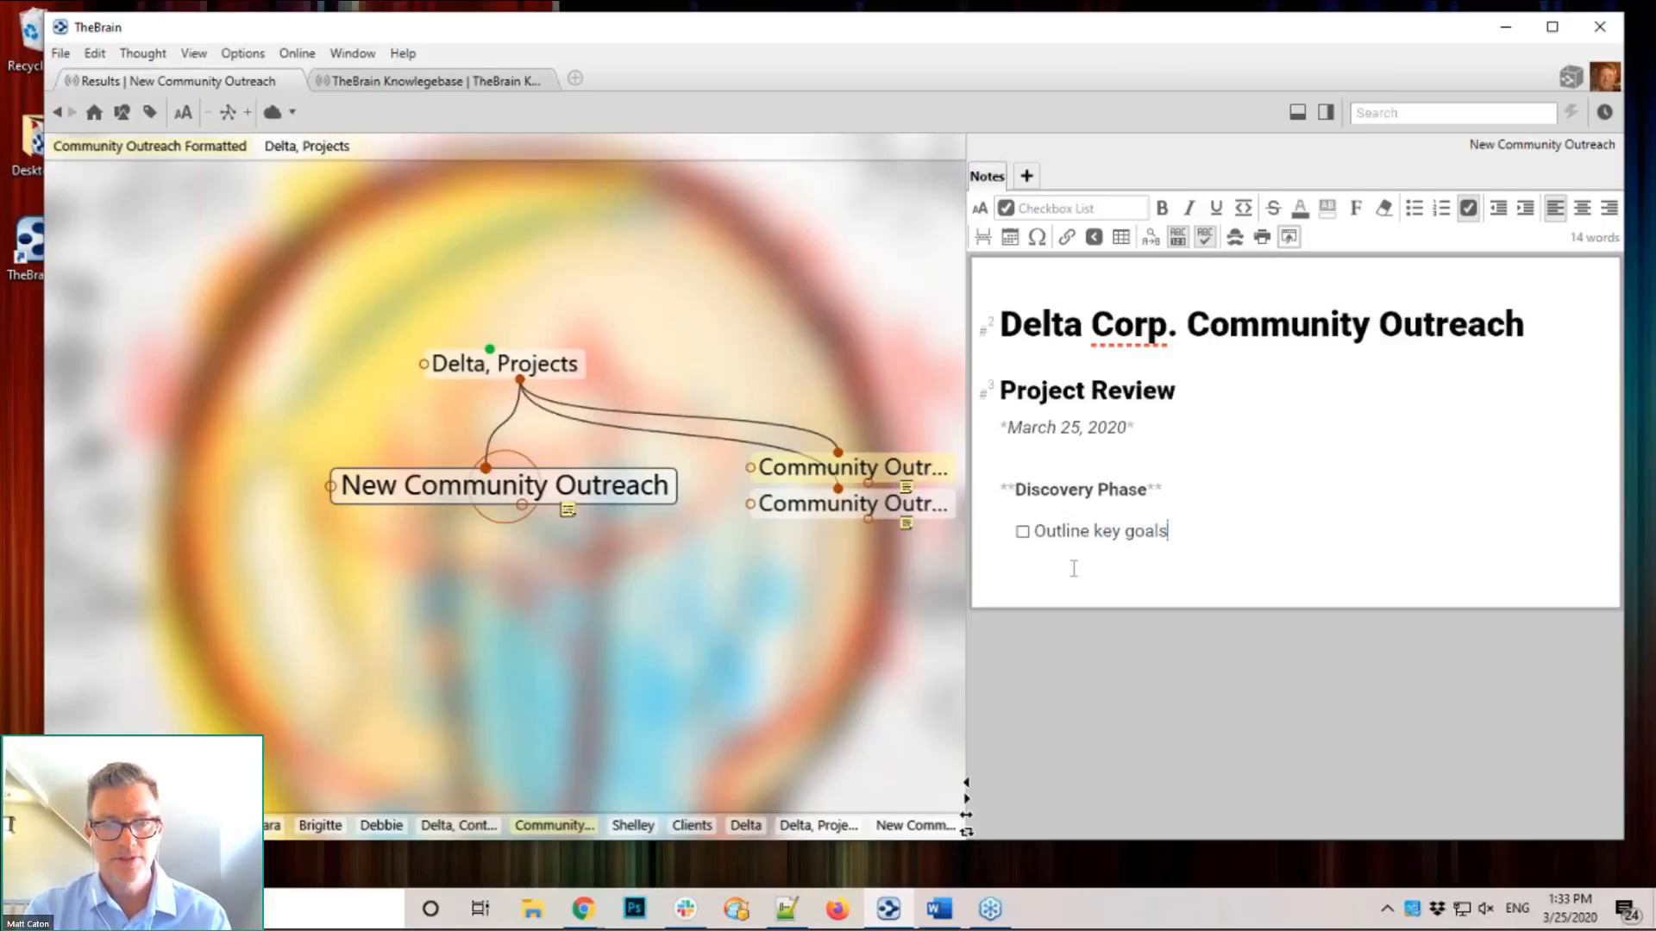
key("Return")
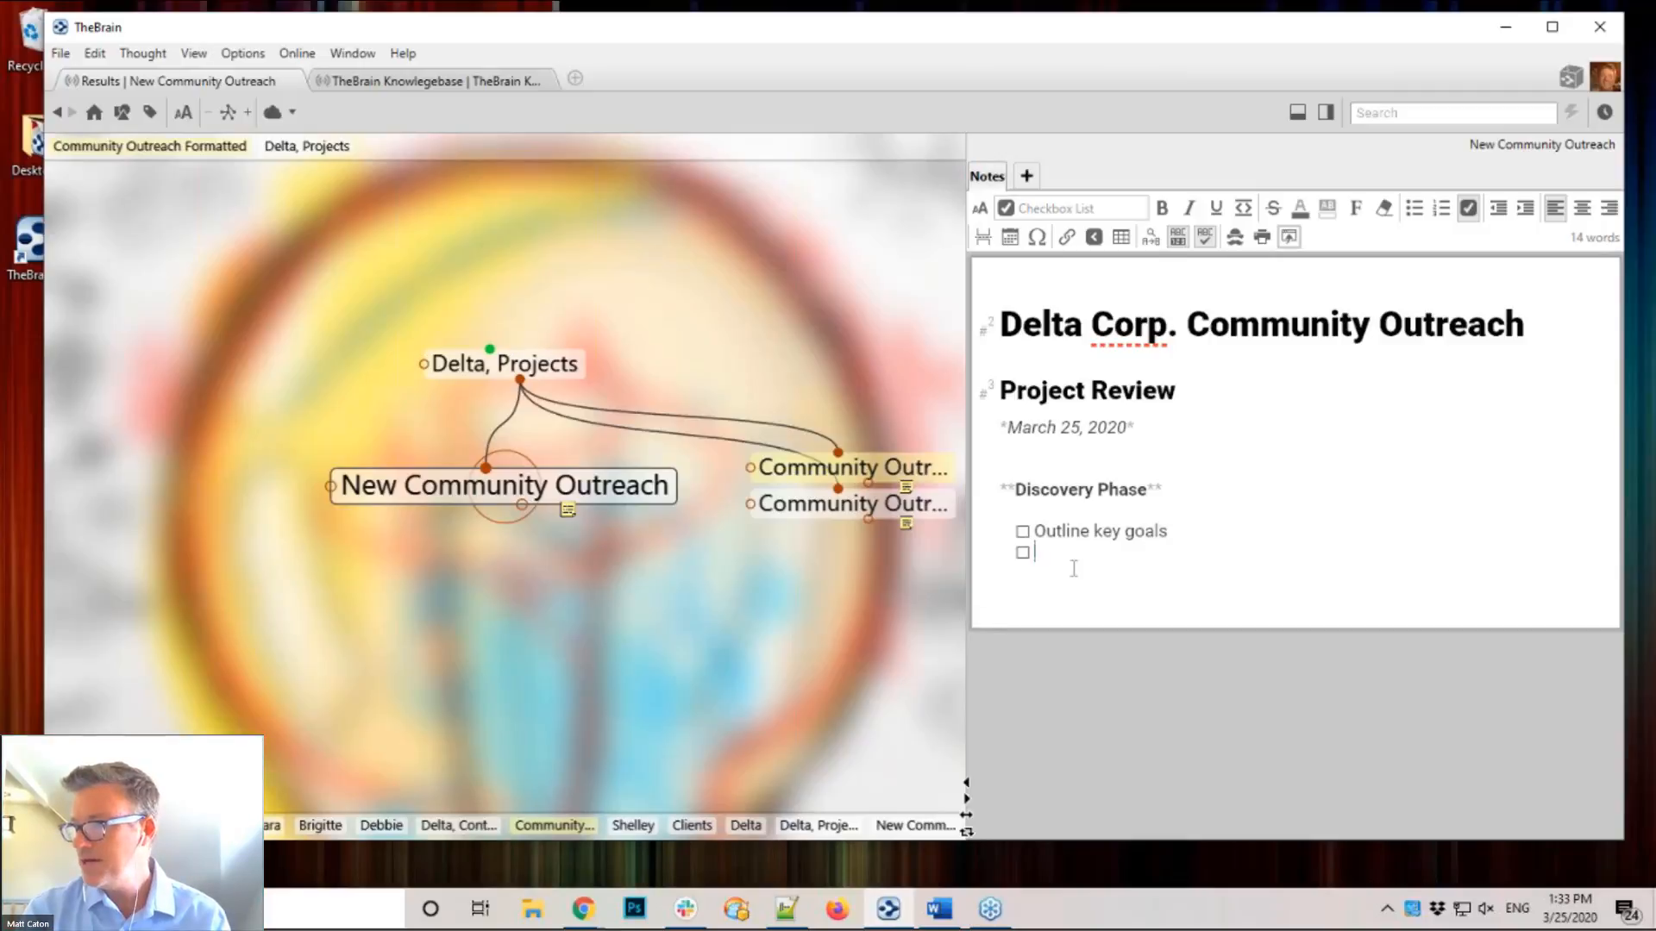
type("Emplyo")
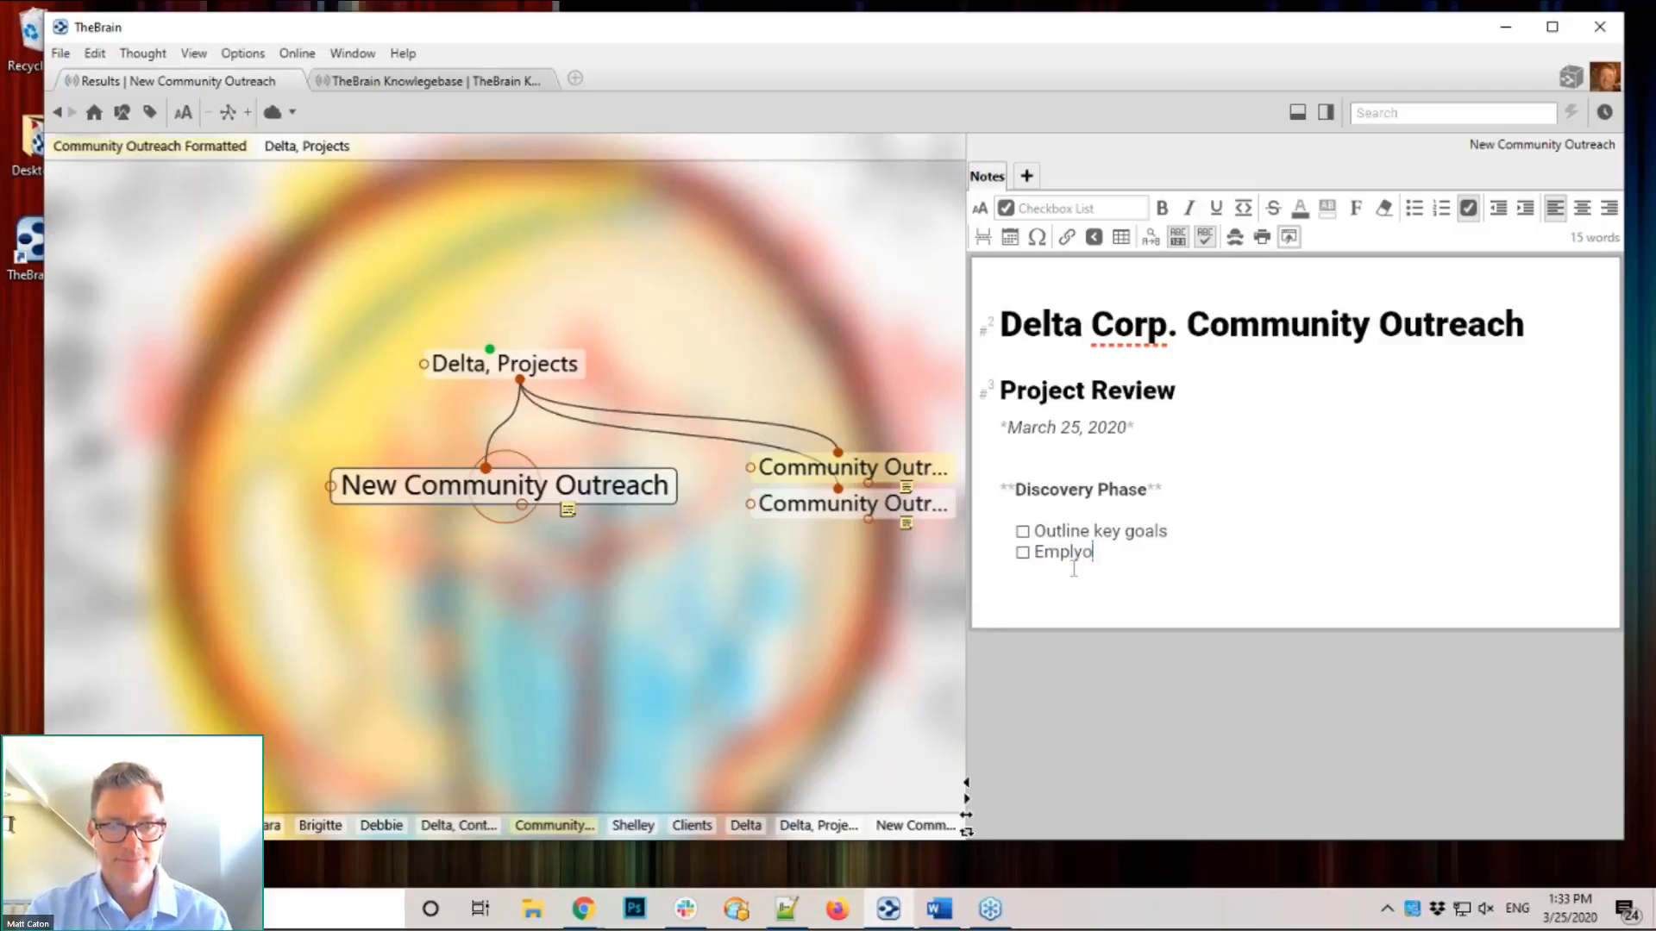
key("BackSpace")
key("BackSpace")
key("BackSpace")
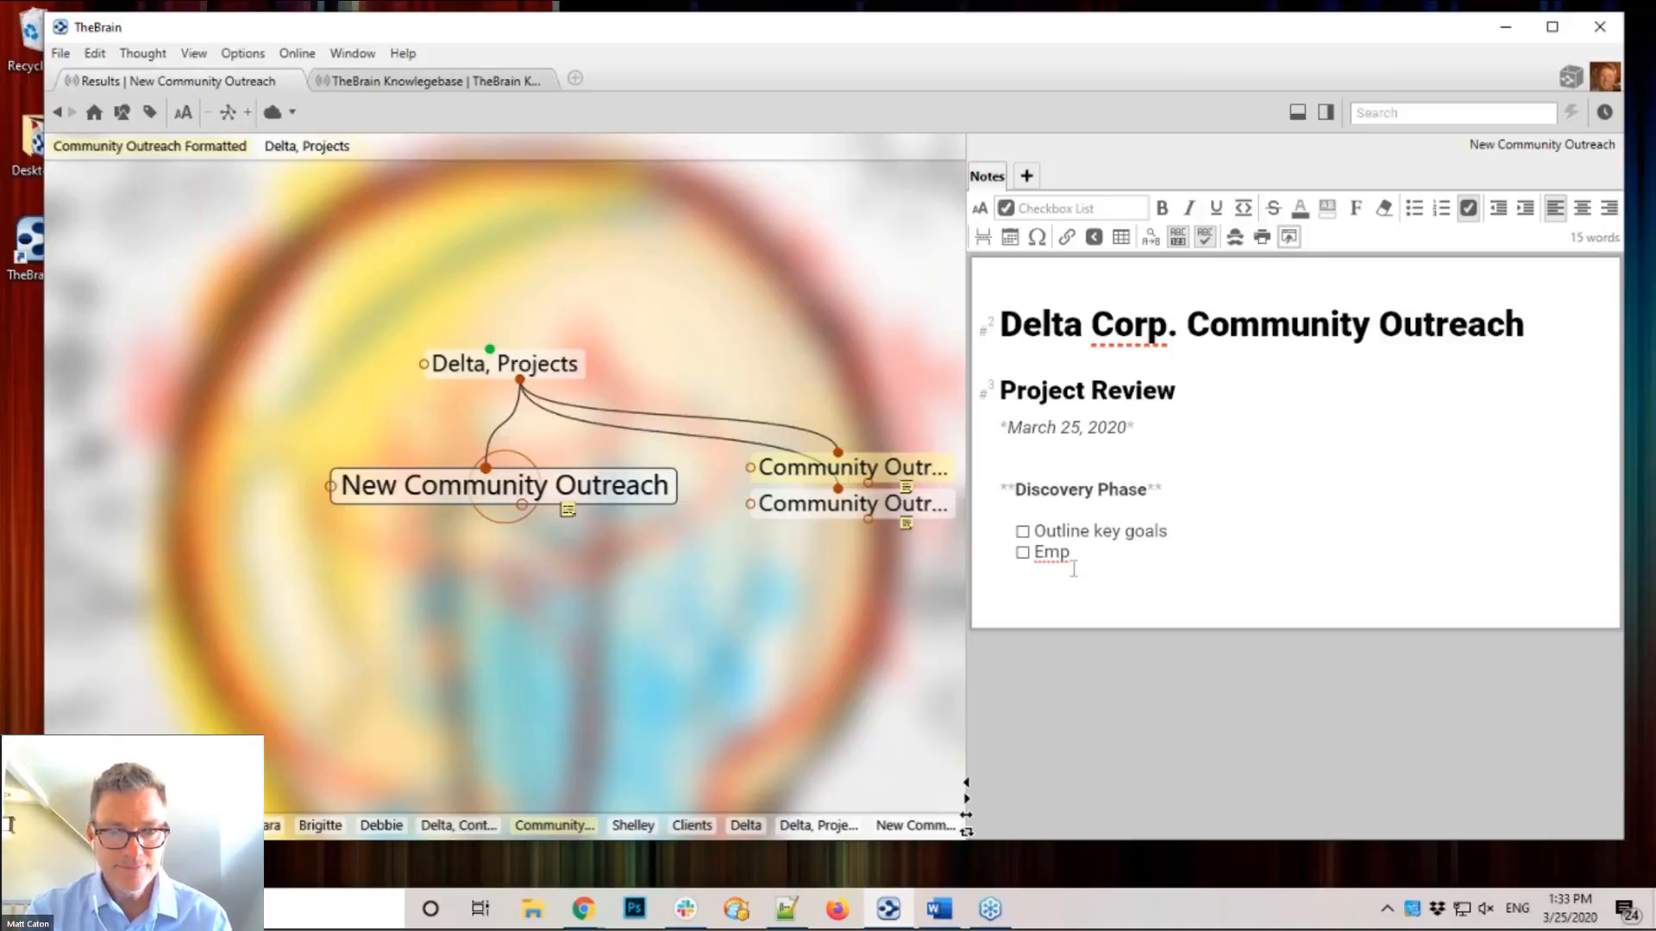
type("loyee input")
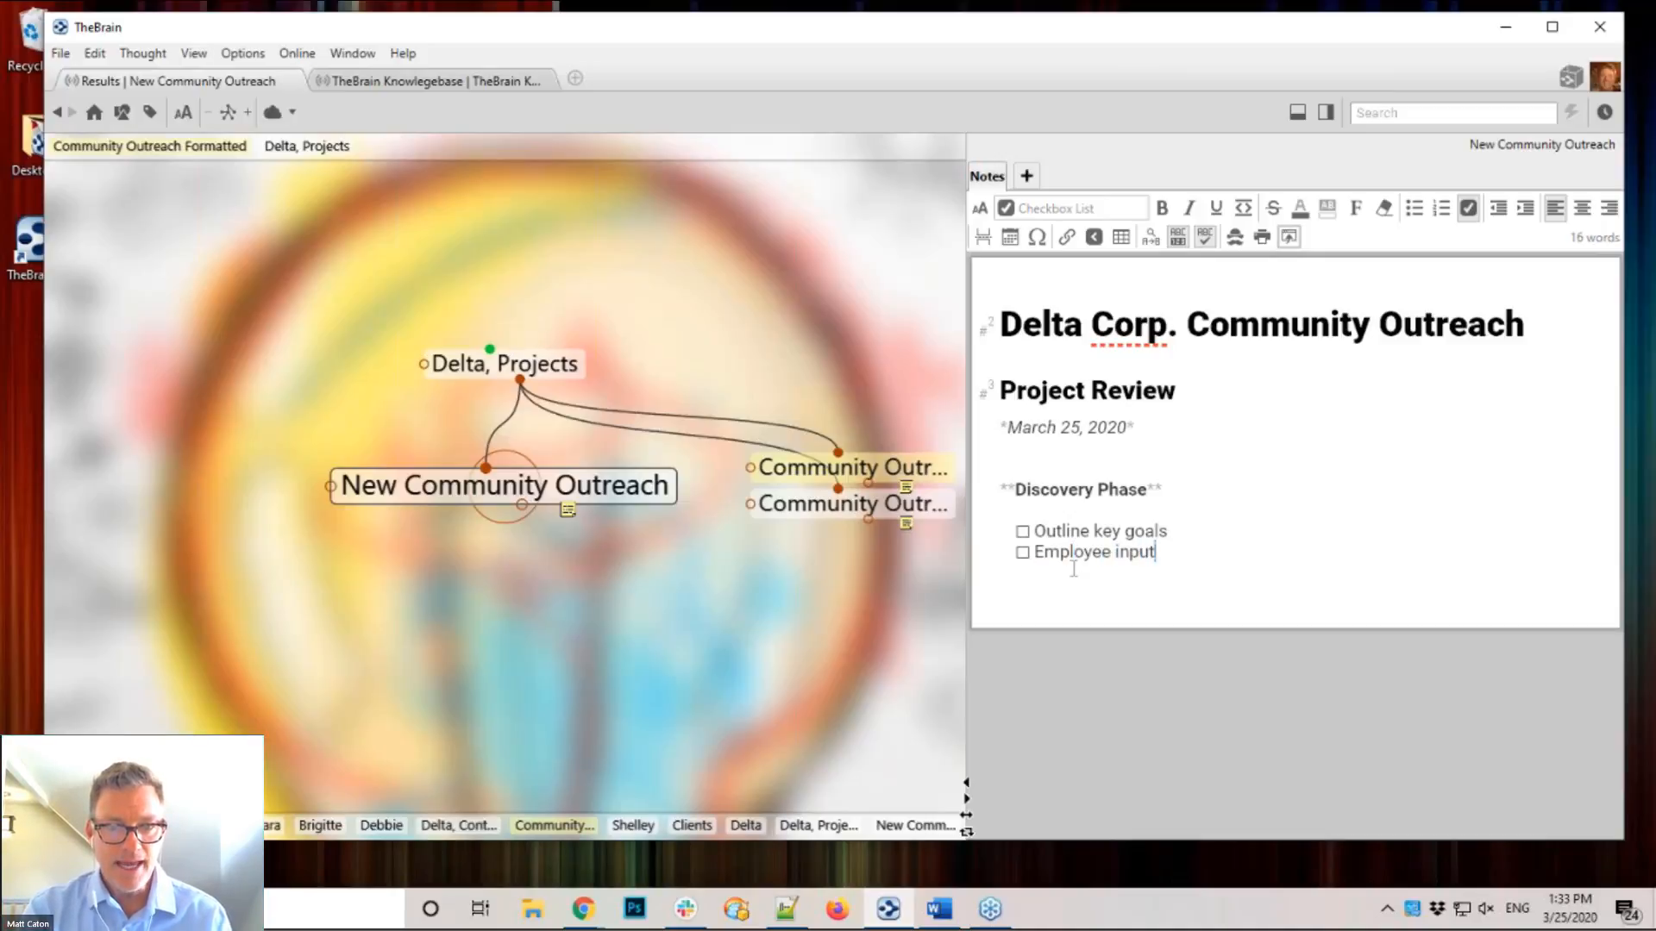
key("Return")
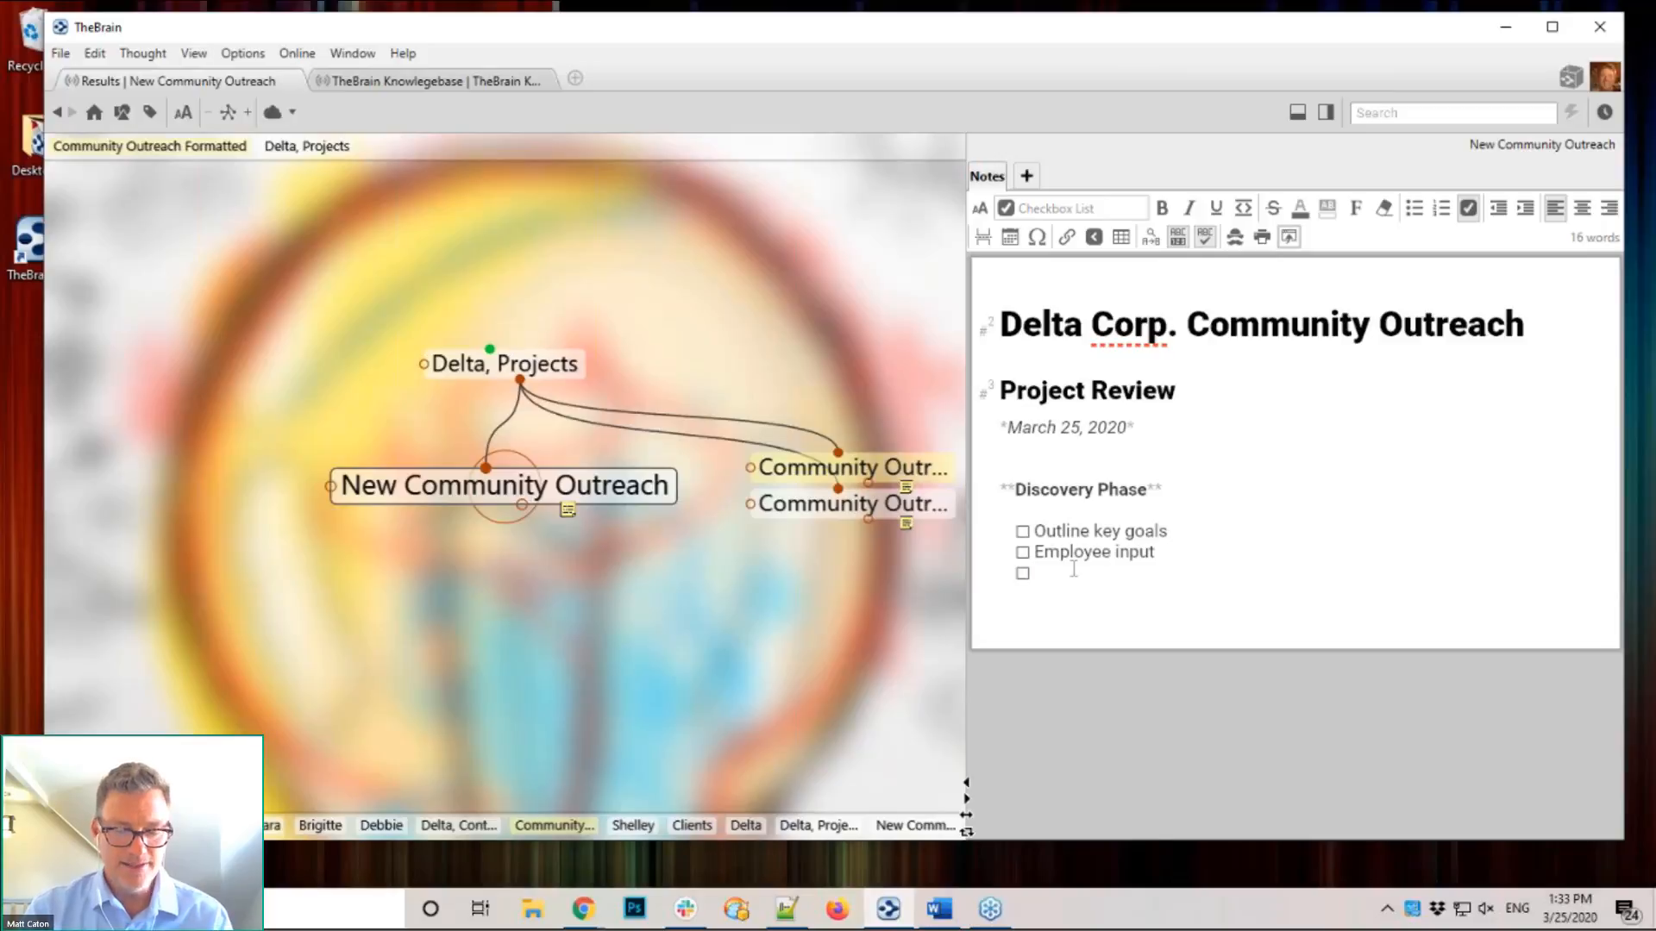
Step: Add the ticked item 'Assemble a community ThinkTank!' and end the checklist
key("Return")
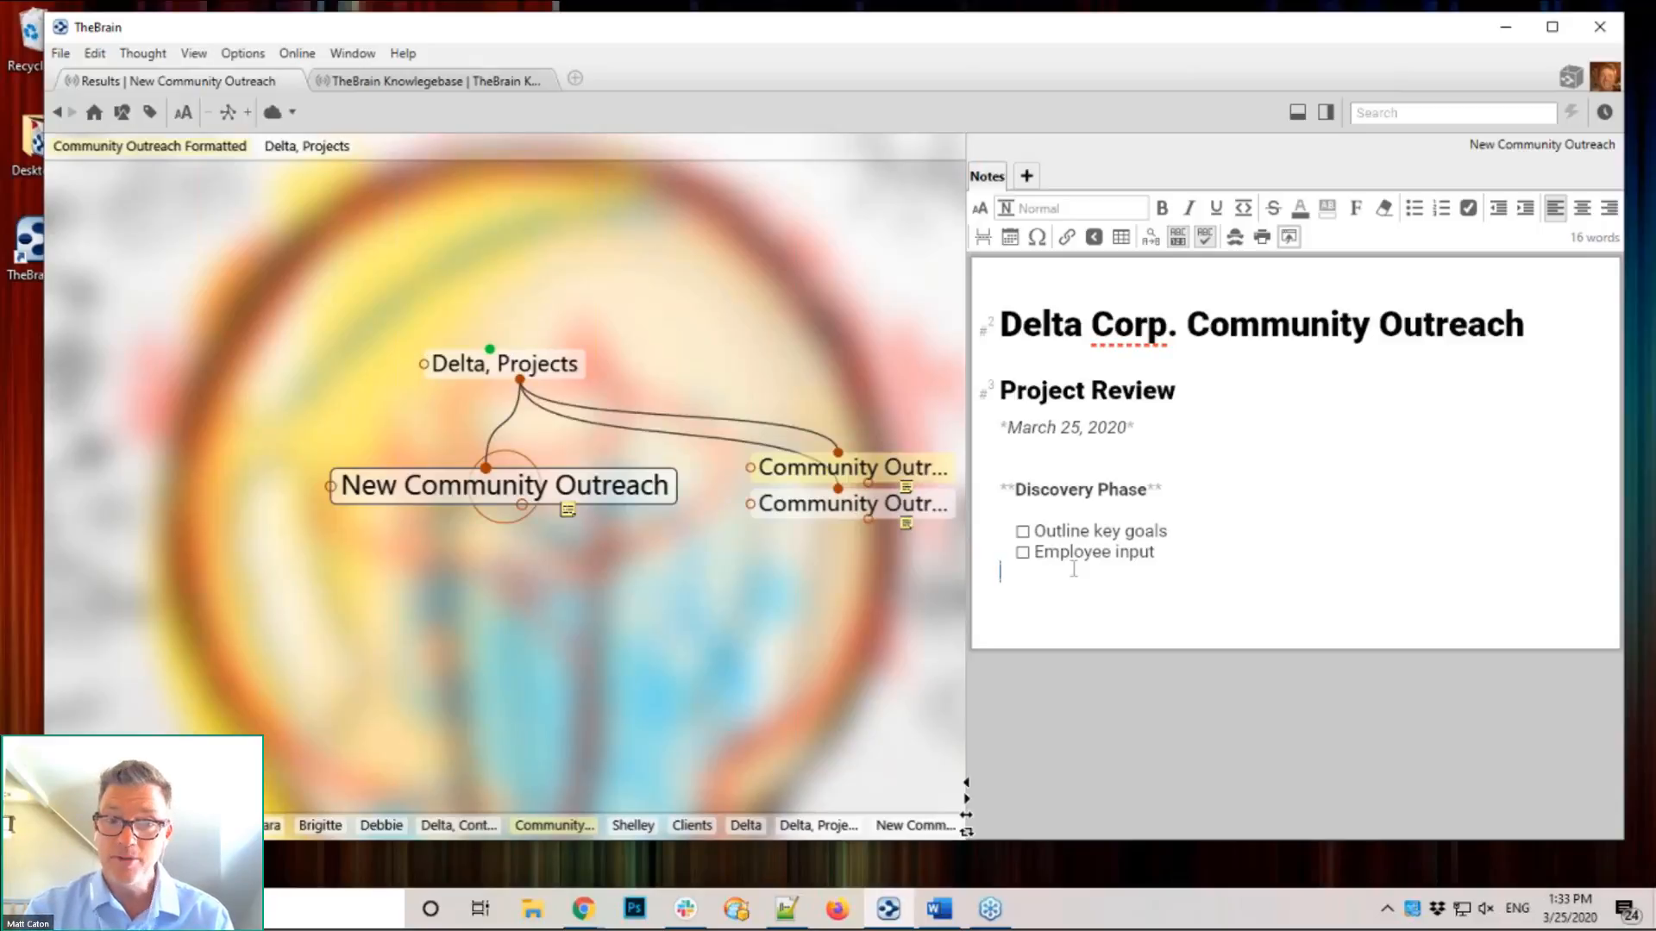
key("ctrl+z")
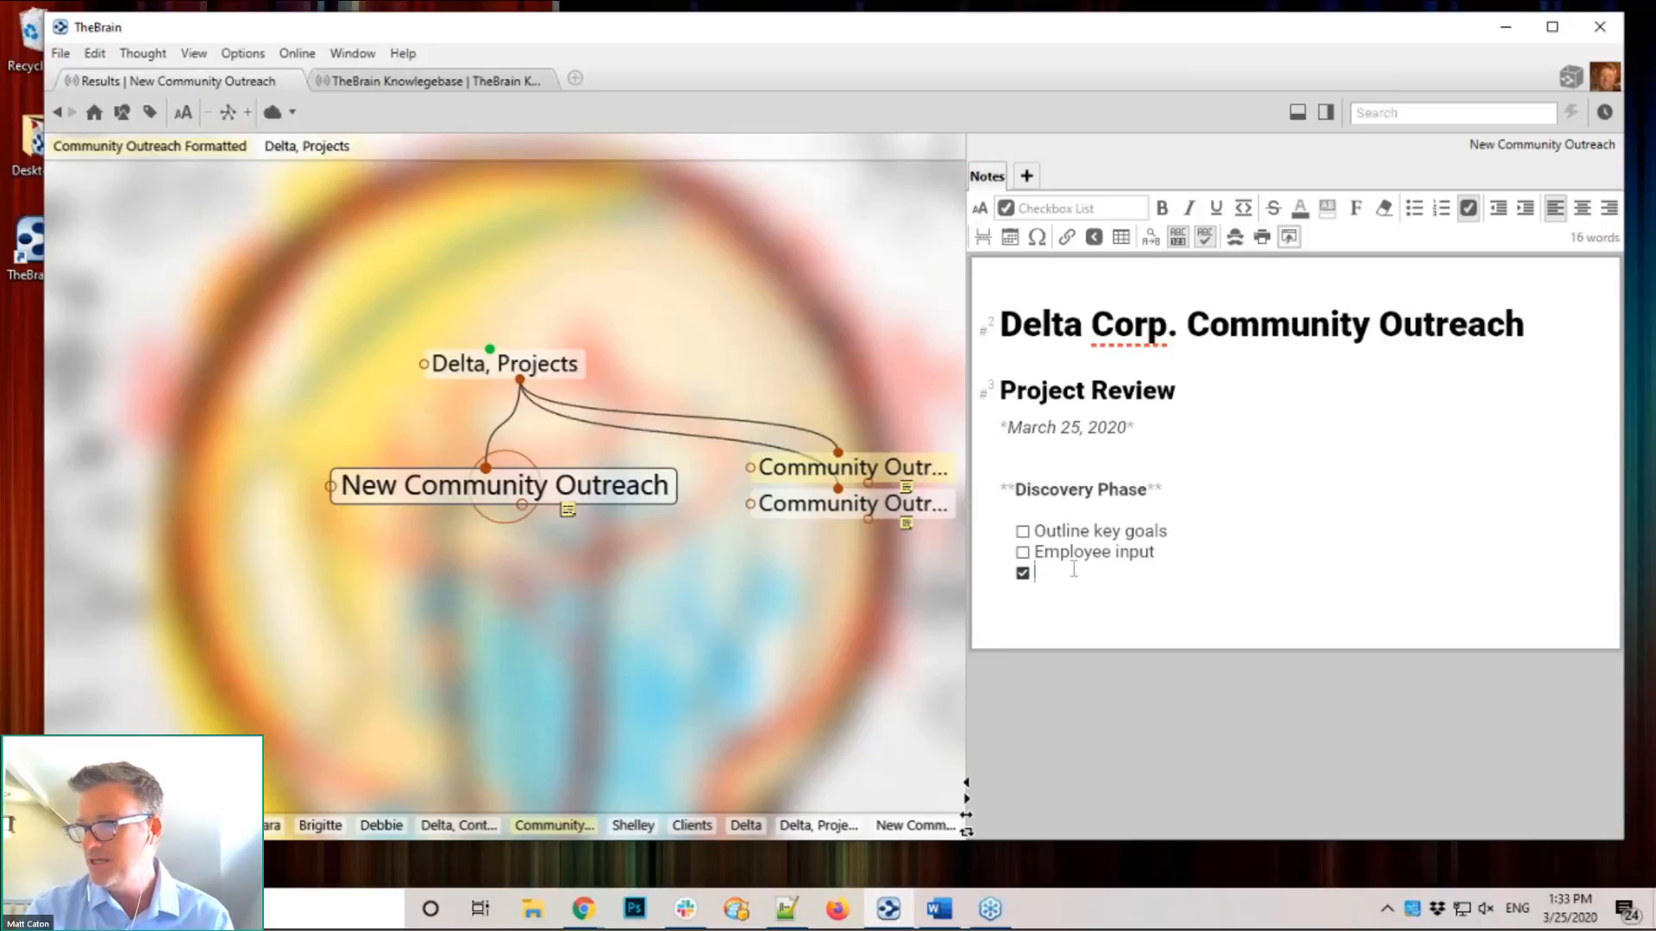
type("Assemble a")
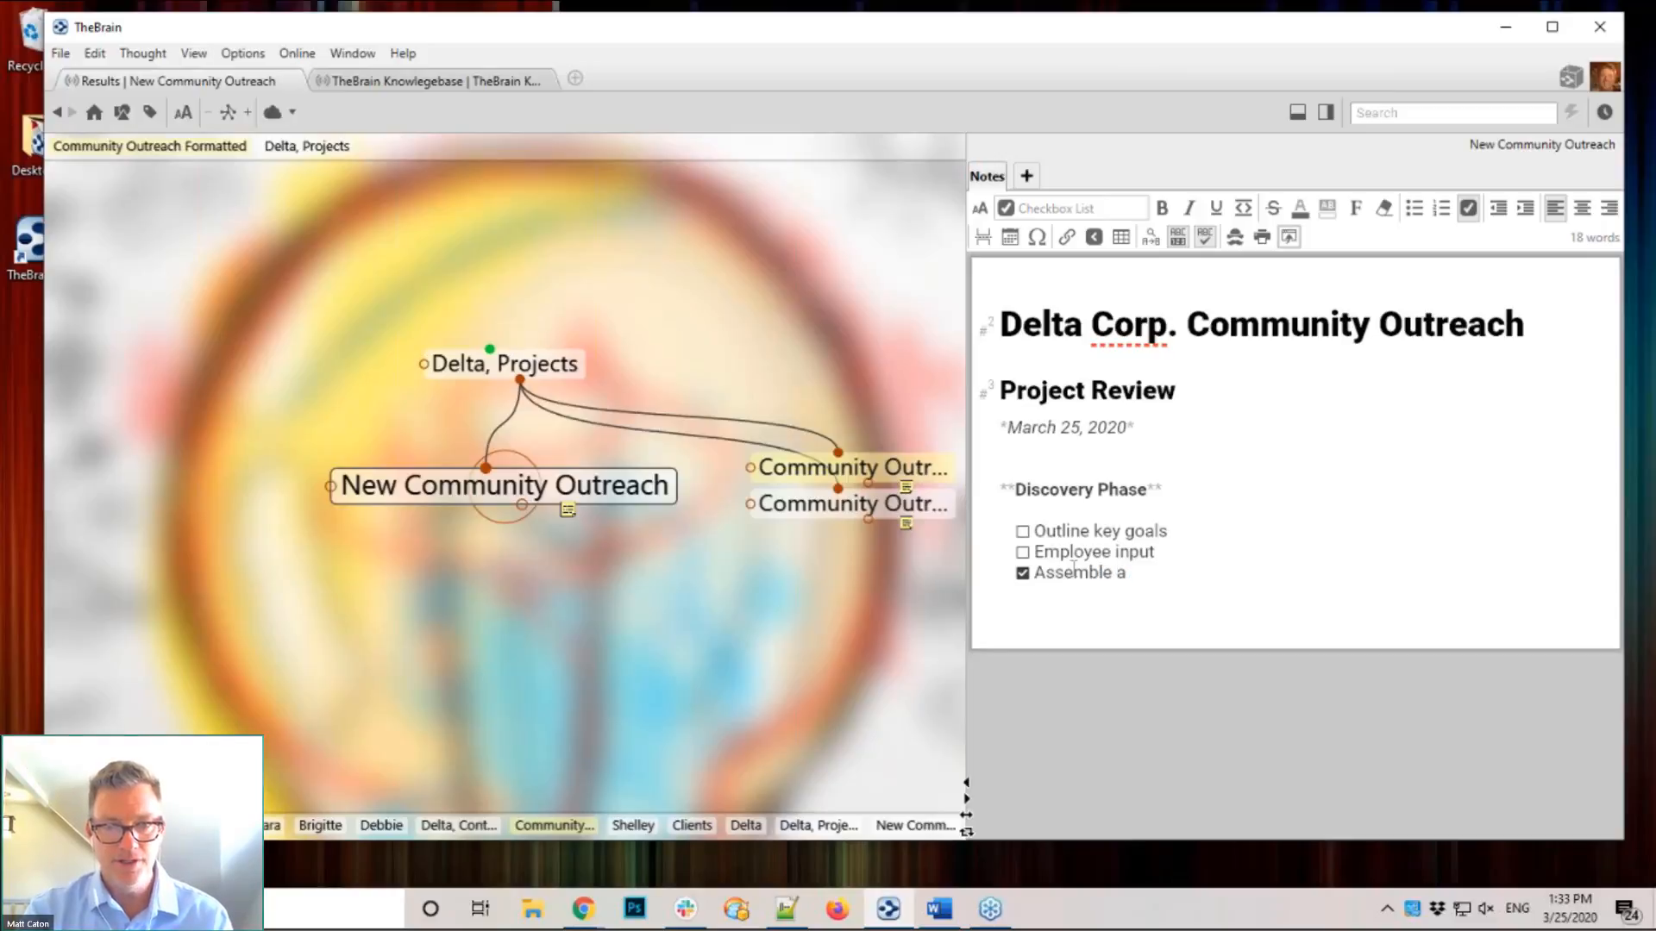
type(" community Thingk")
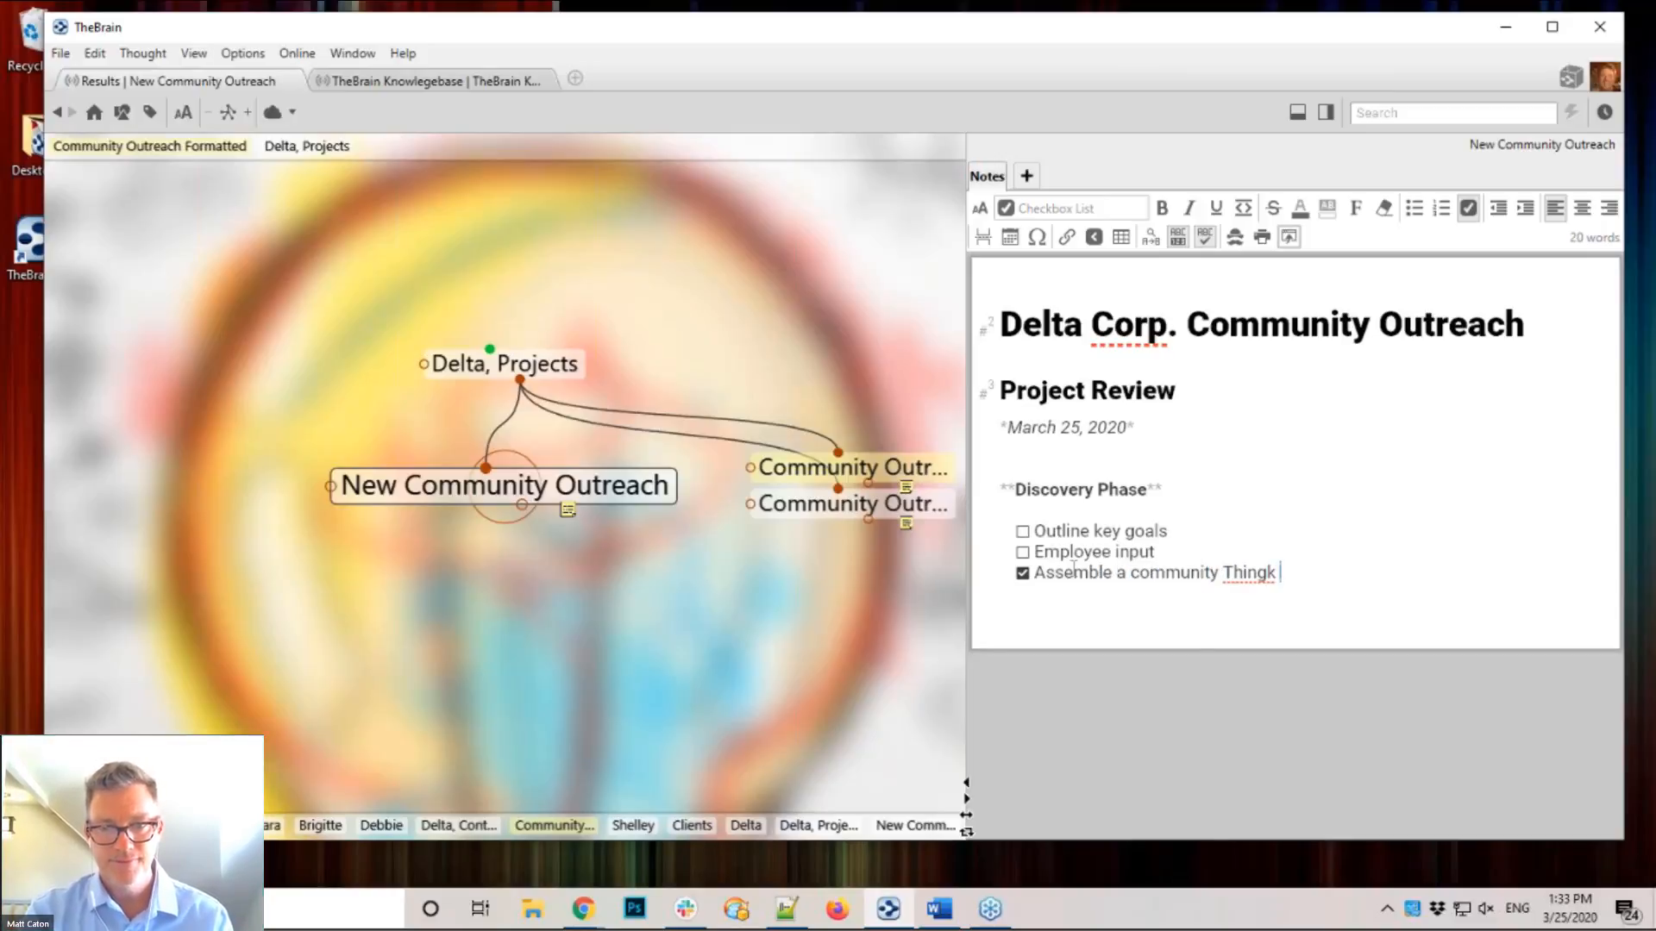
key("BackSpace")
key("BackSpace")
key("BackSpace")
key("BackSpace")
type("nkTank")
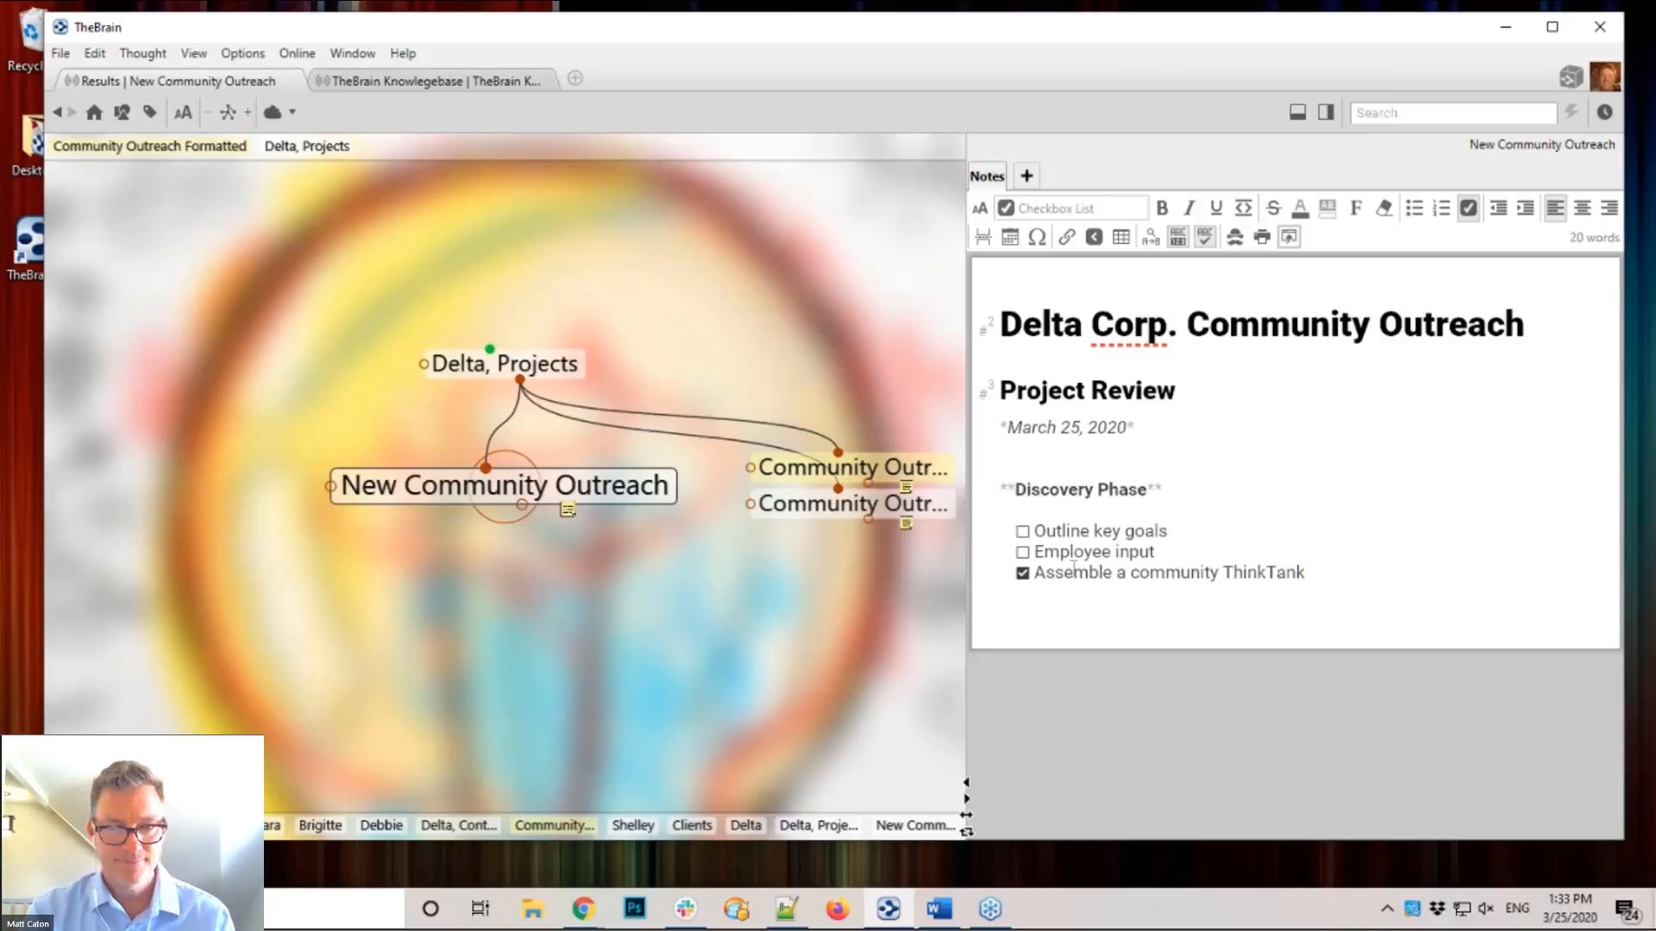
type("!")
key("Return")
key("Return")
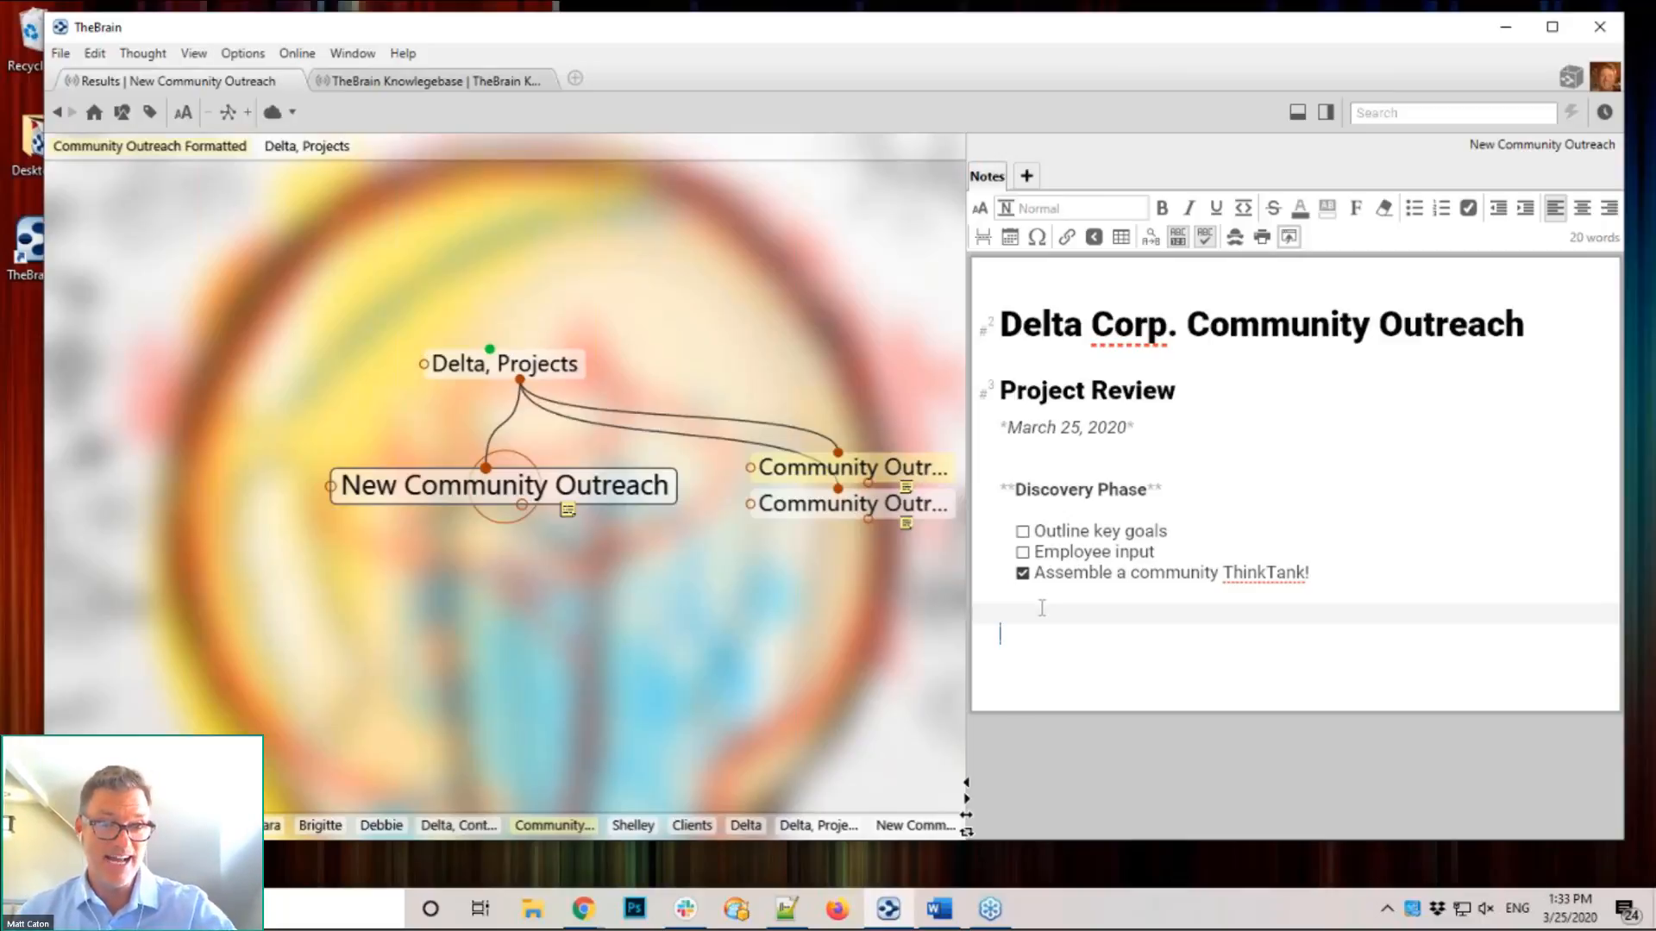
left_click(1023, 552)
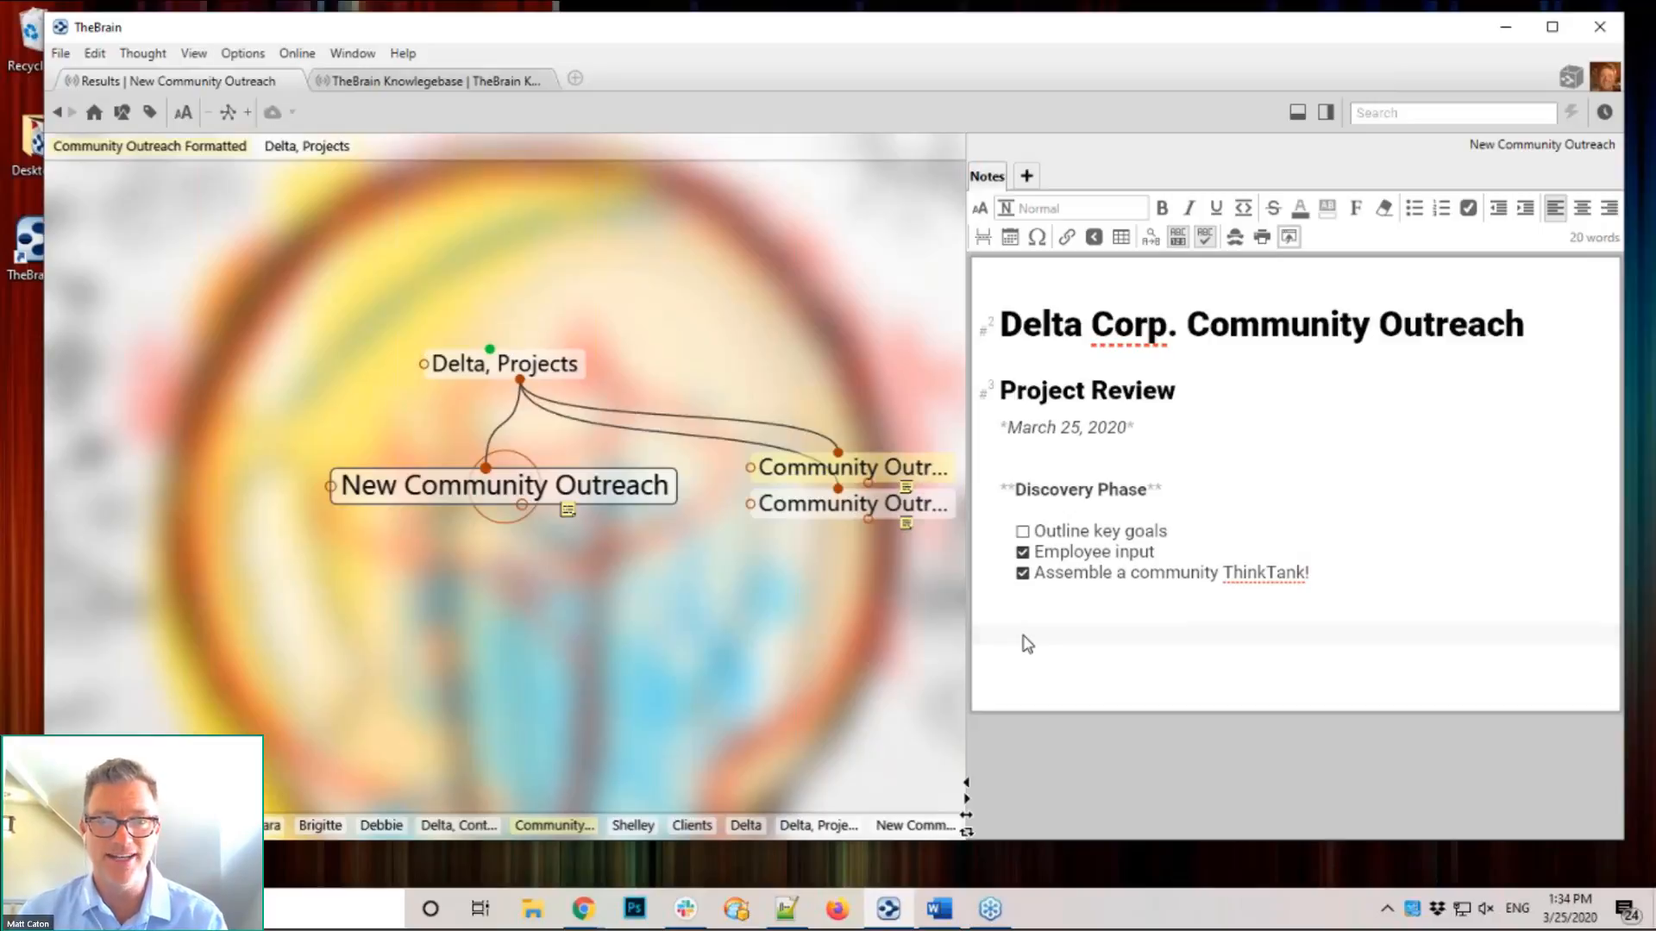
left_click(1023, 553)
left_click(1006, 617)
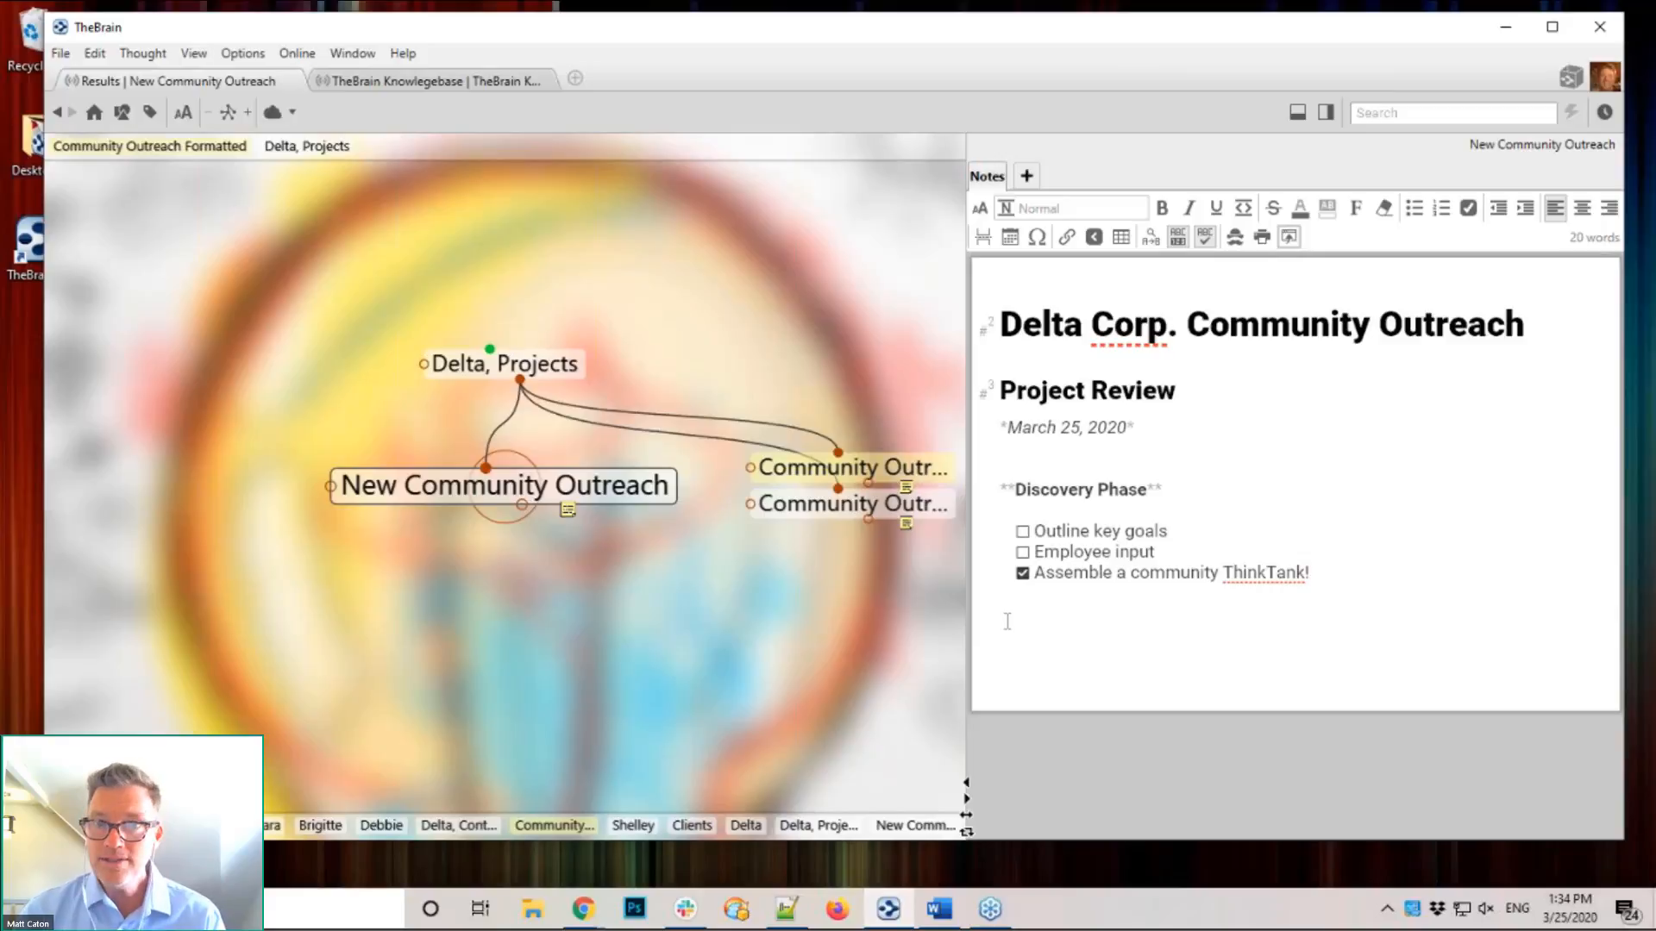
left_click(1121, 238)
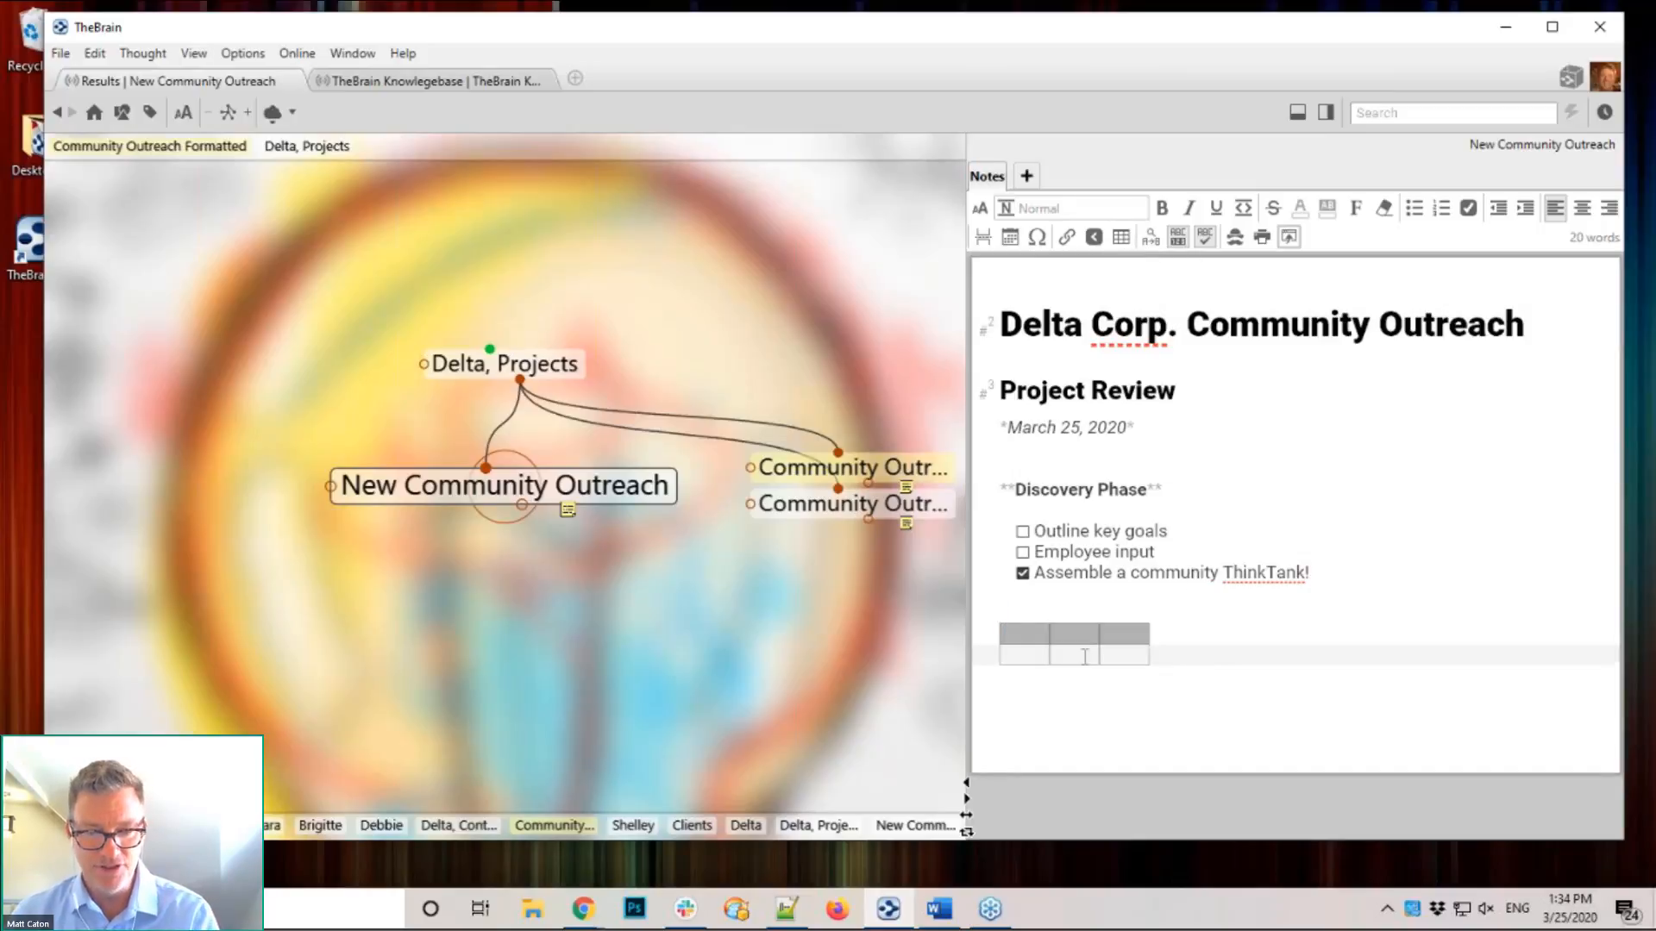
key("ctrl+z")
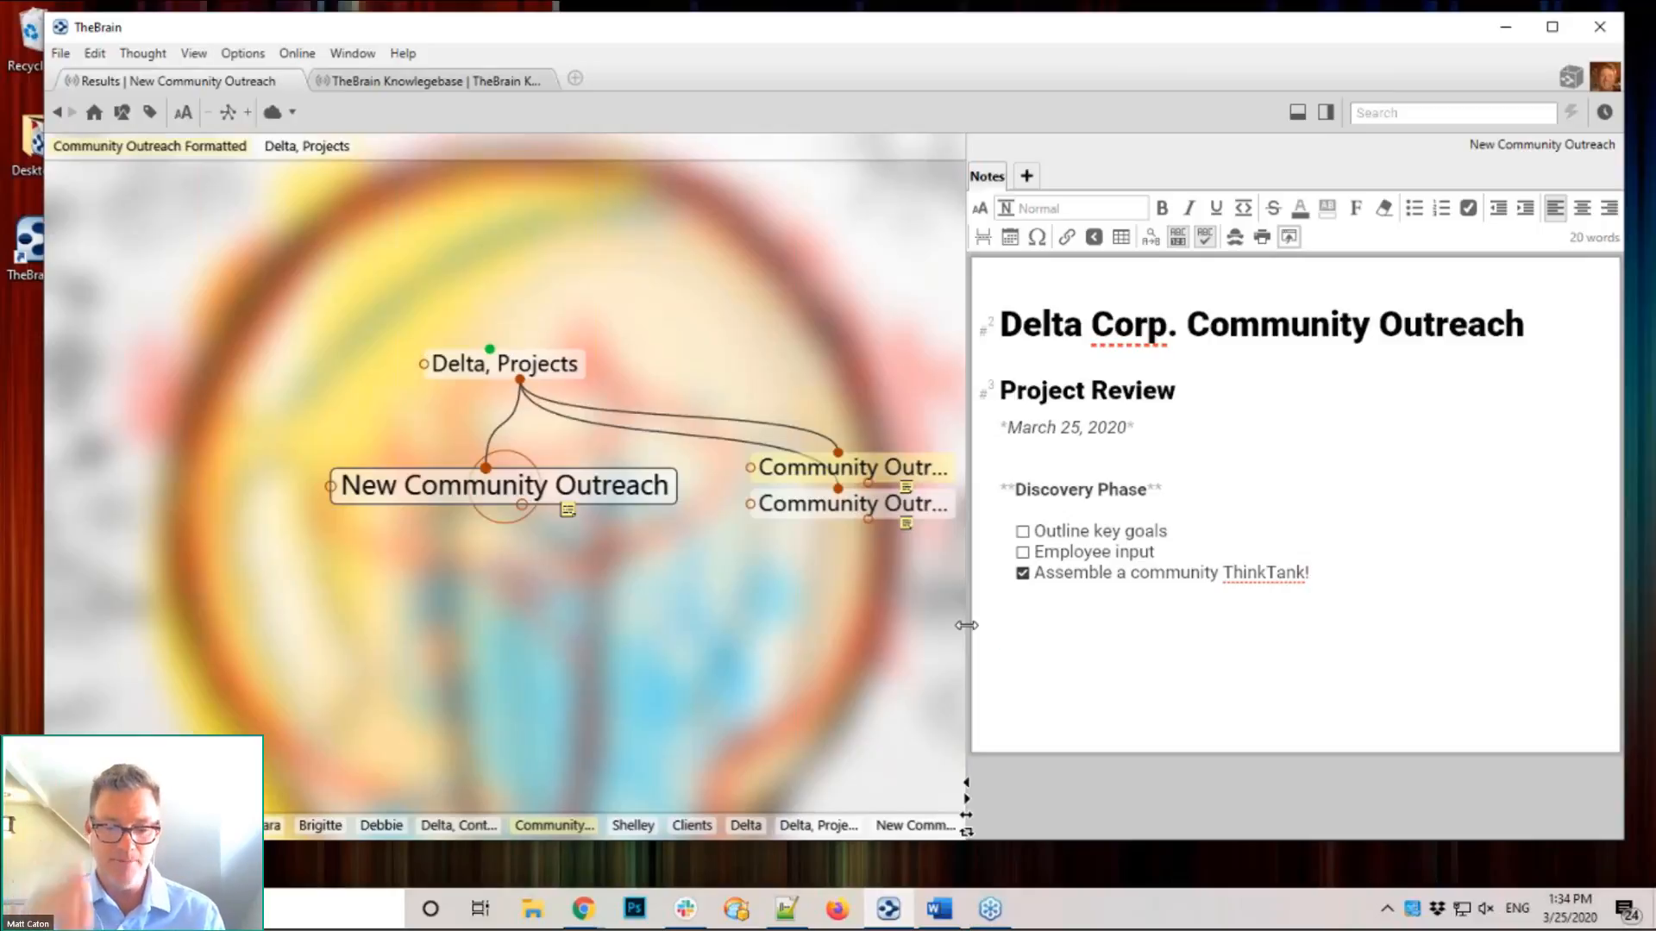
Step: Build a table header row with Location, Need, Interest Level and Cost columns
left_click(969, 627)
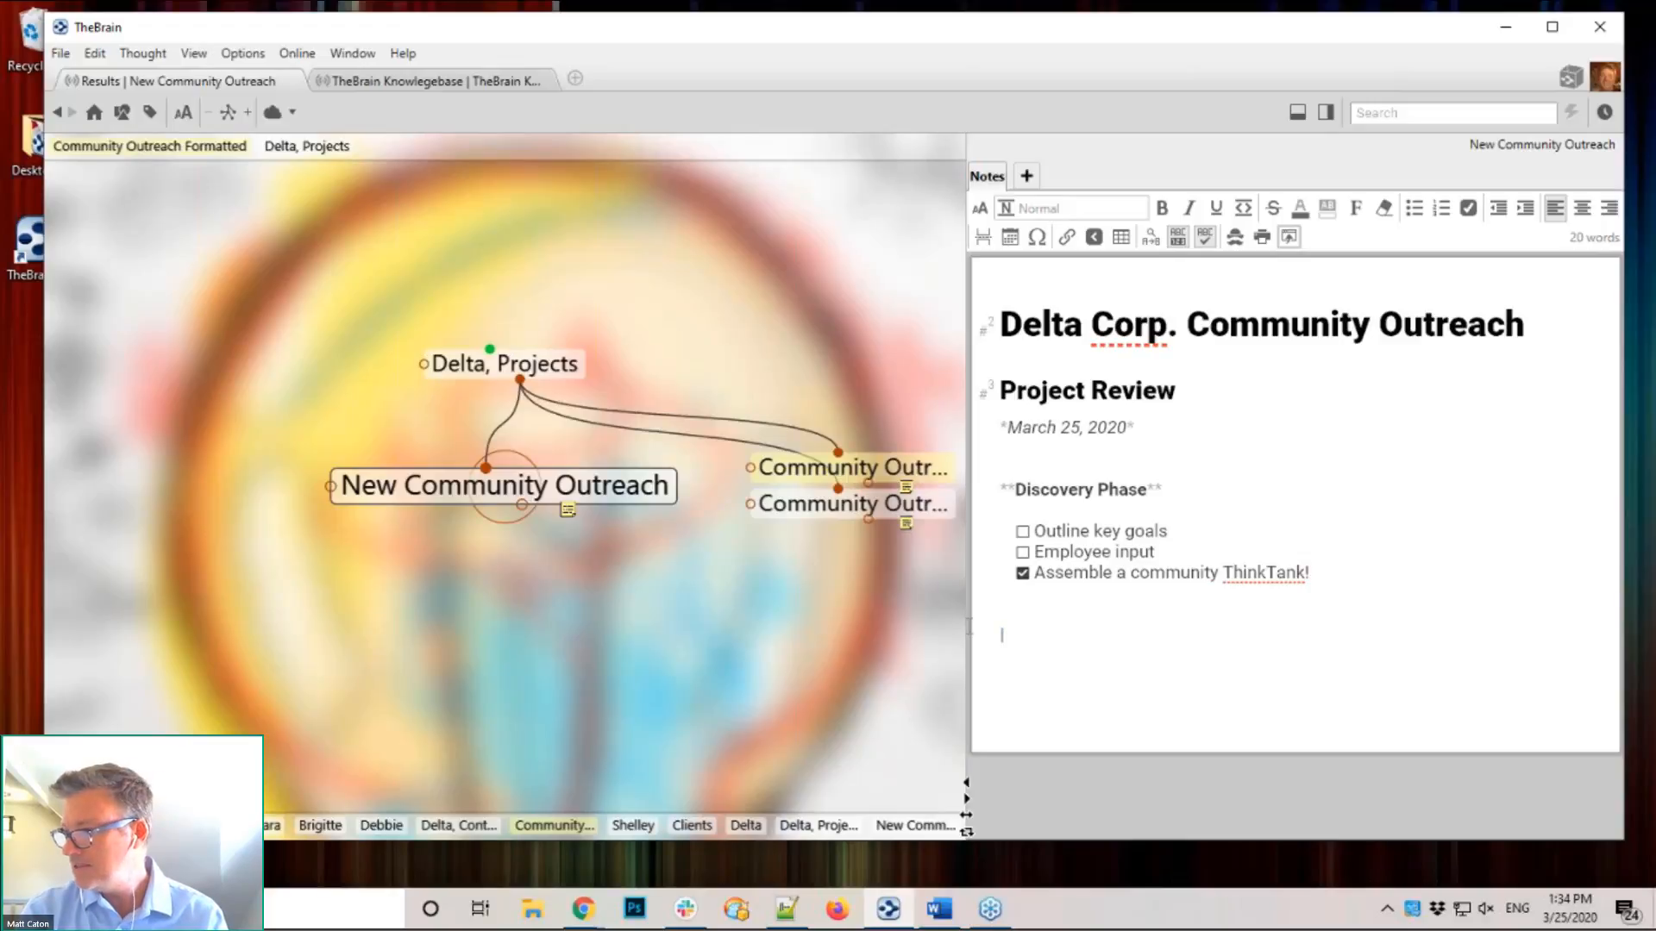
type("Locat")
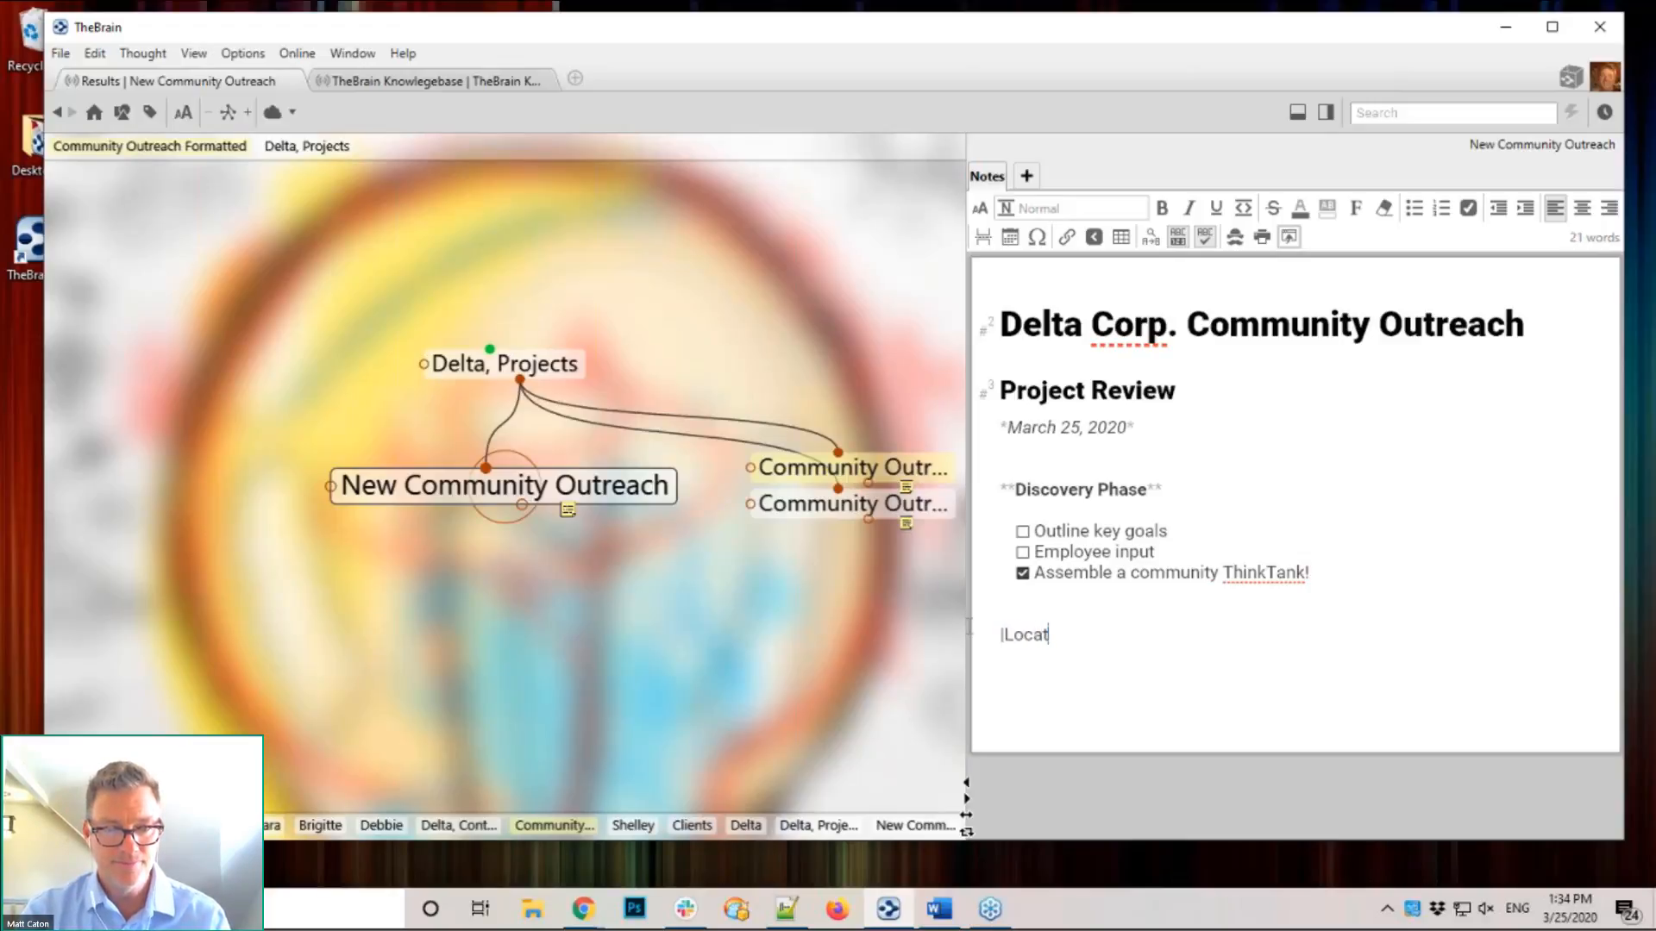
type("ion")
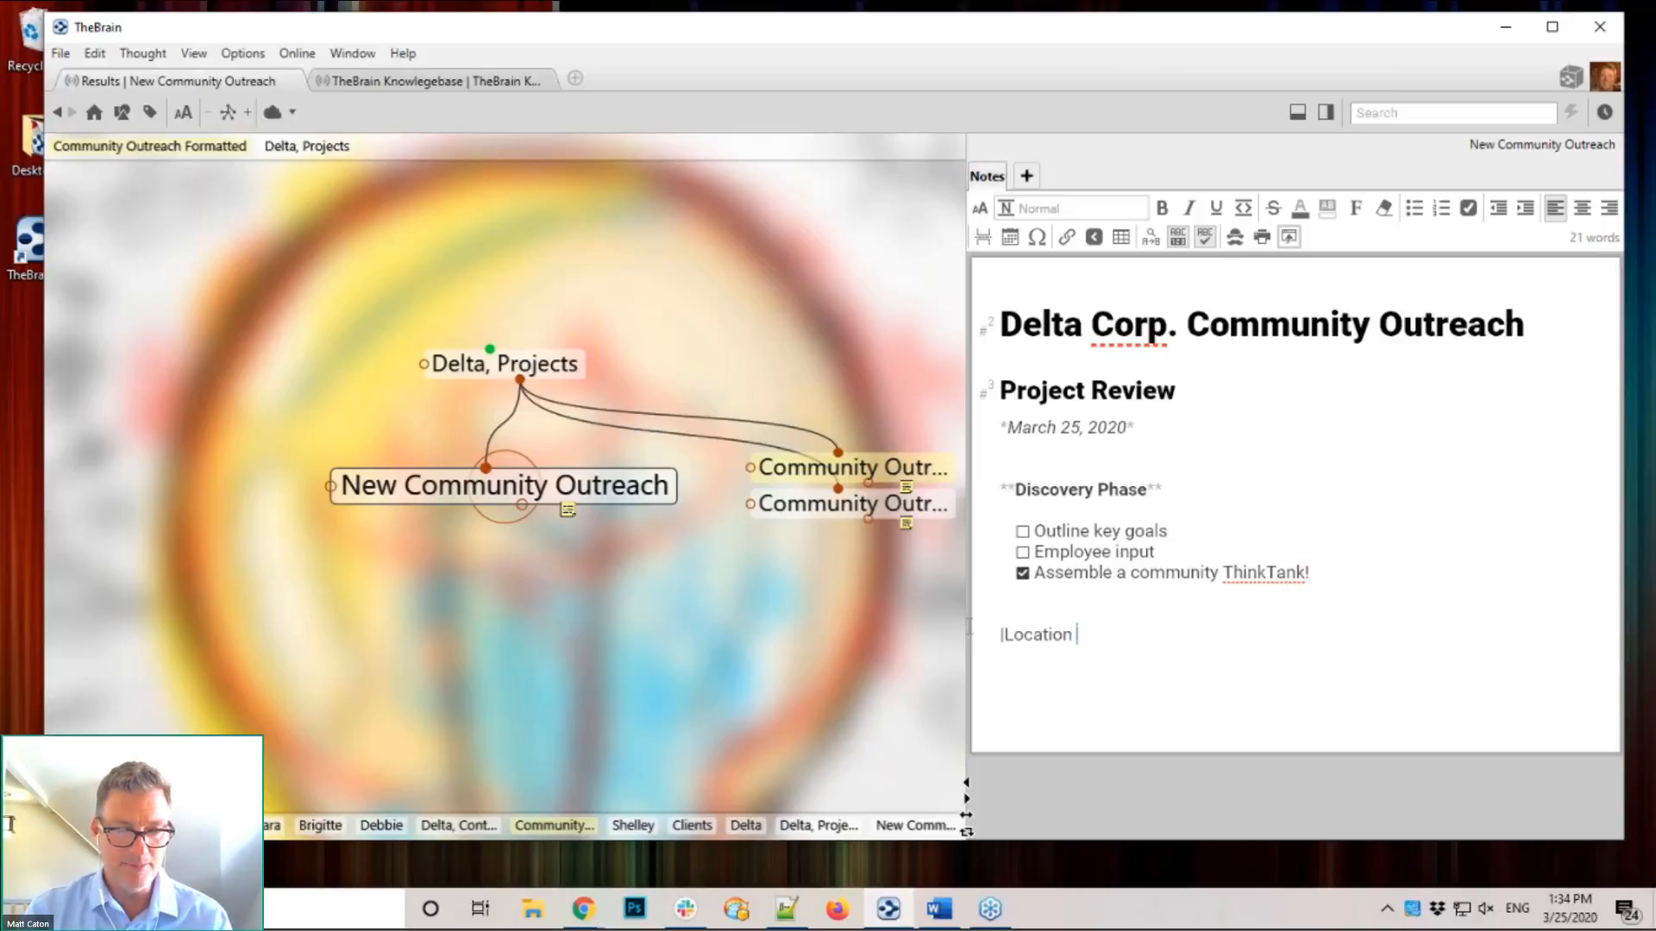
key("shift+Home")
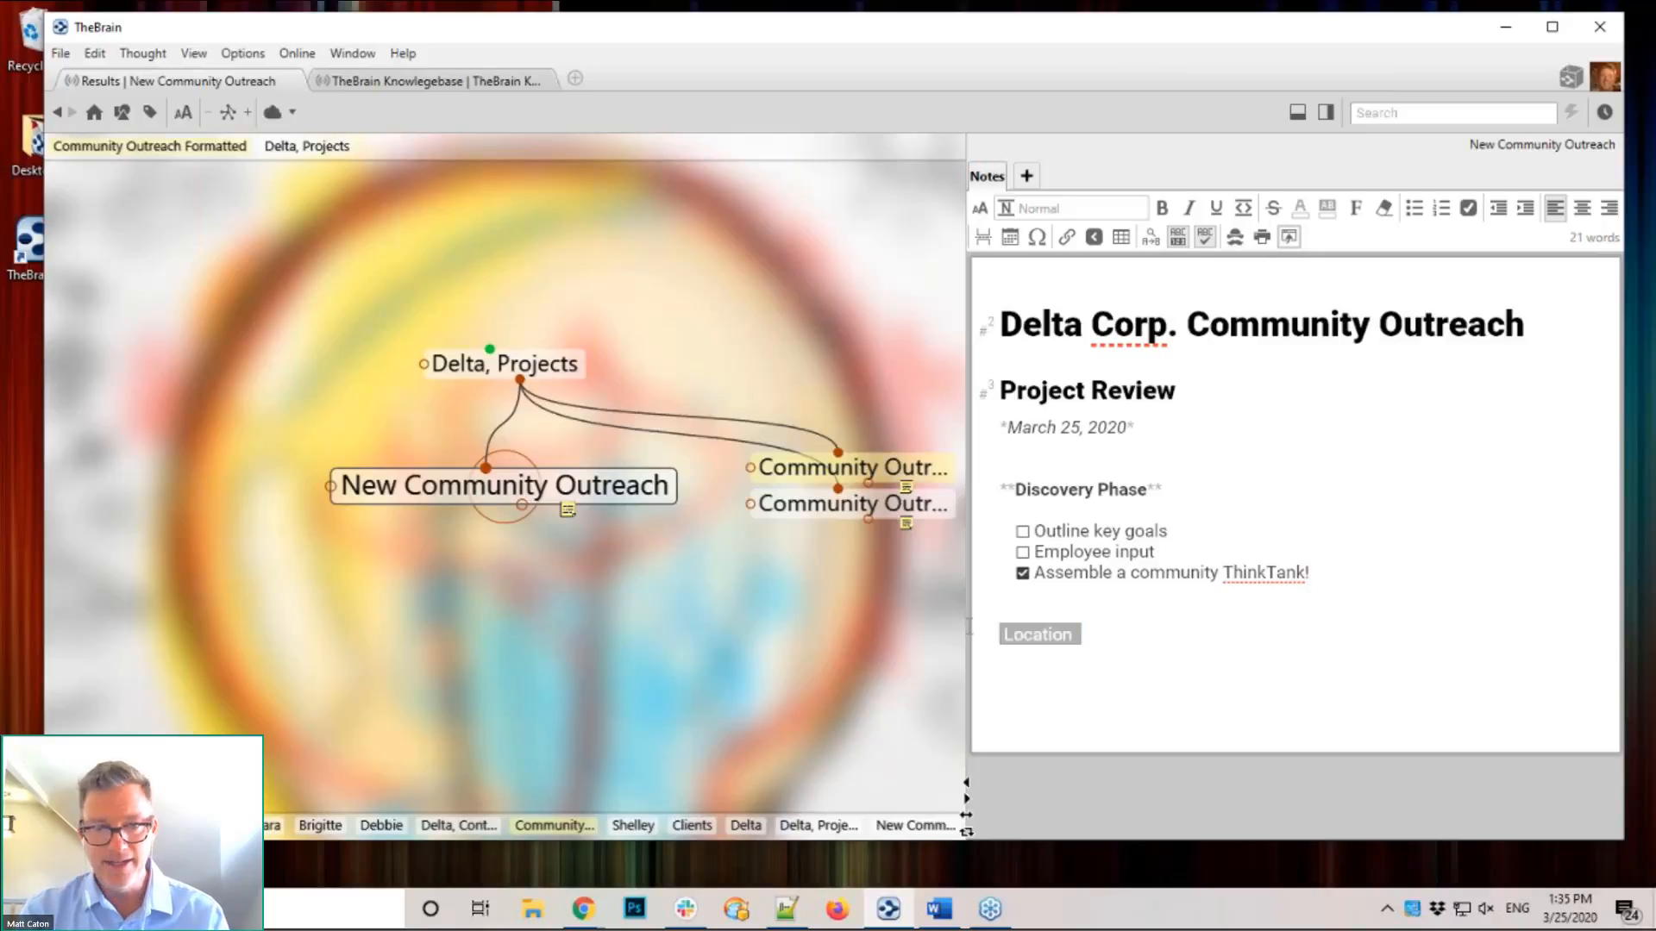
type("Need")
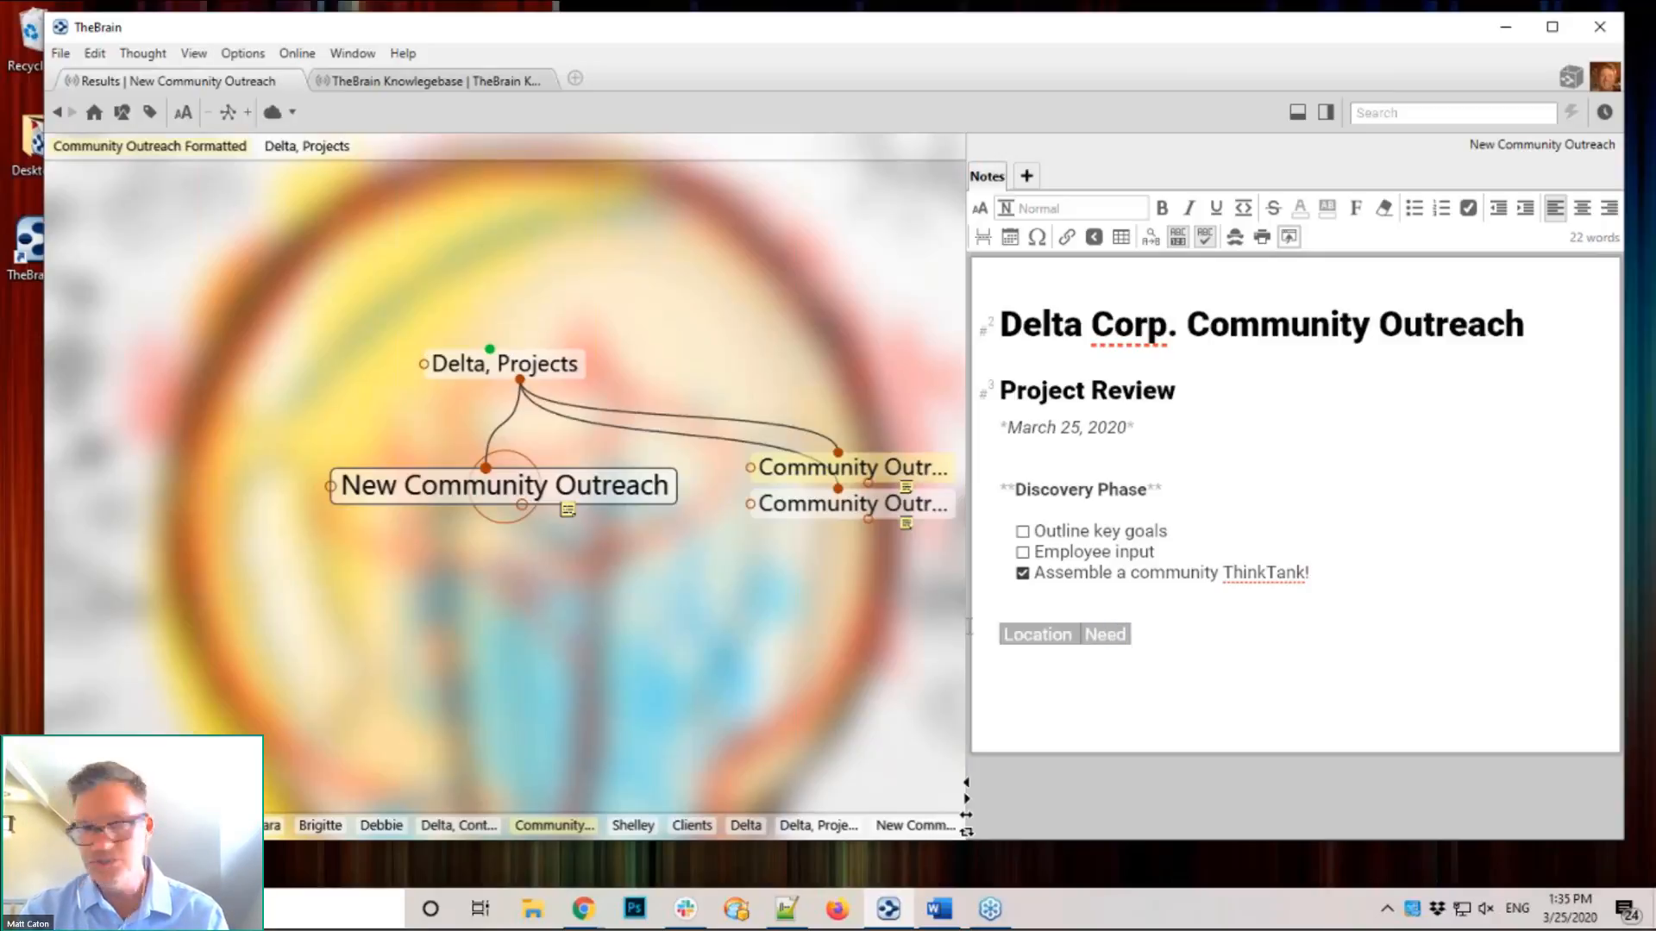
type(" Interest")
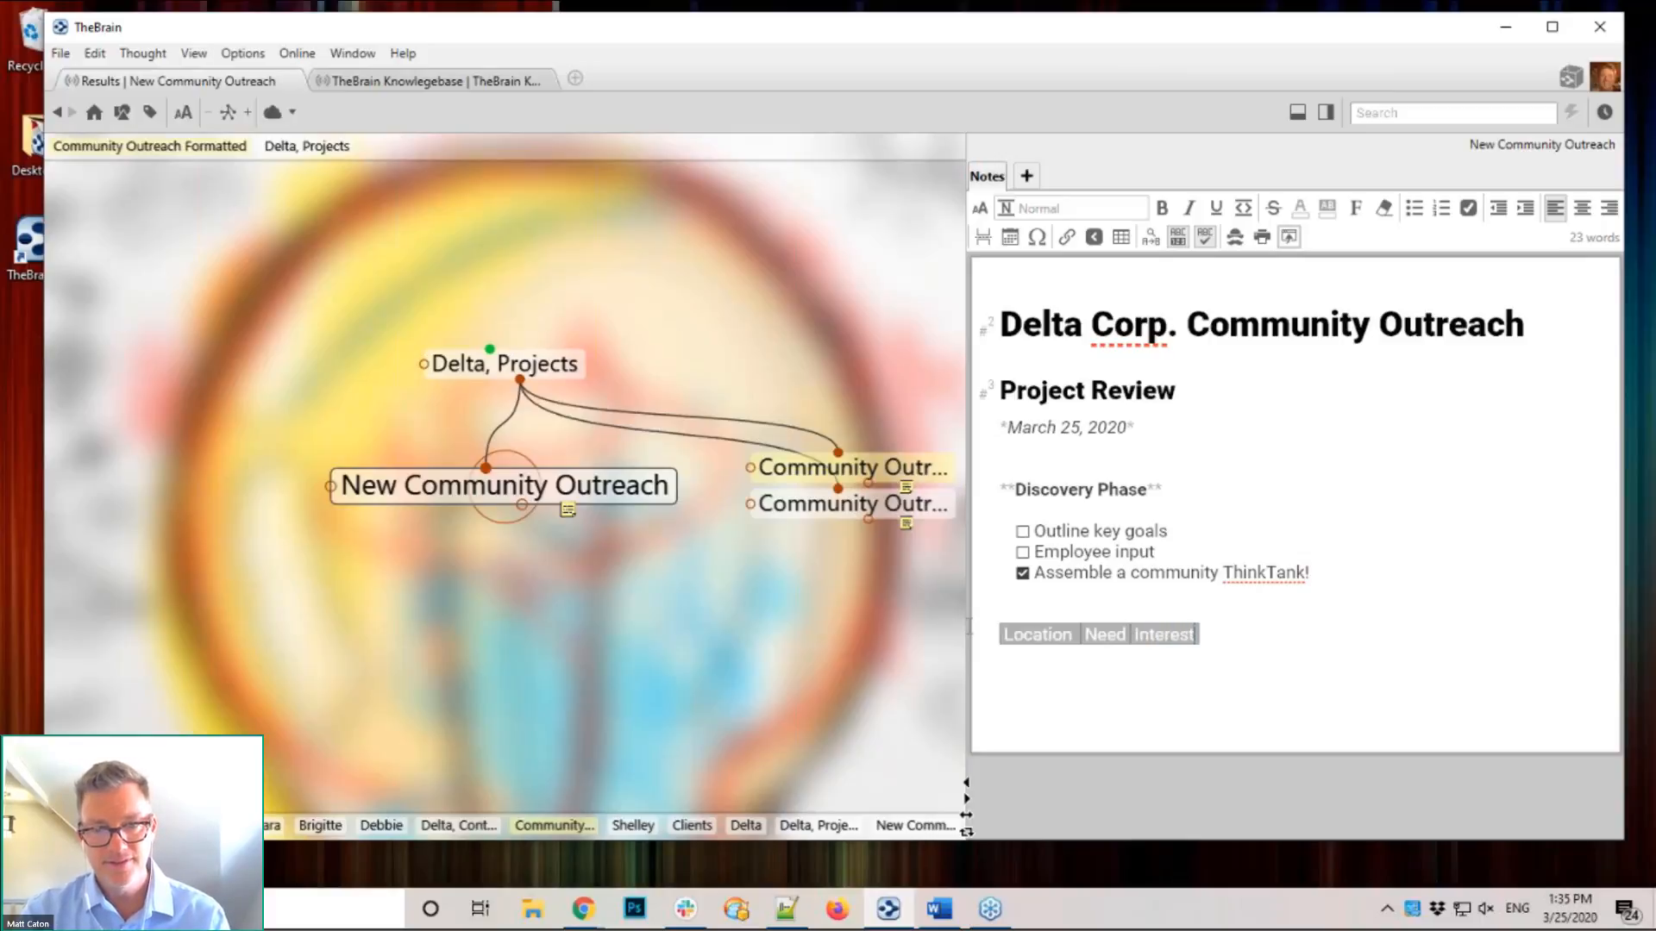
type(" Level")
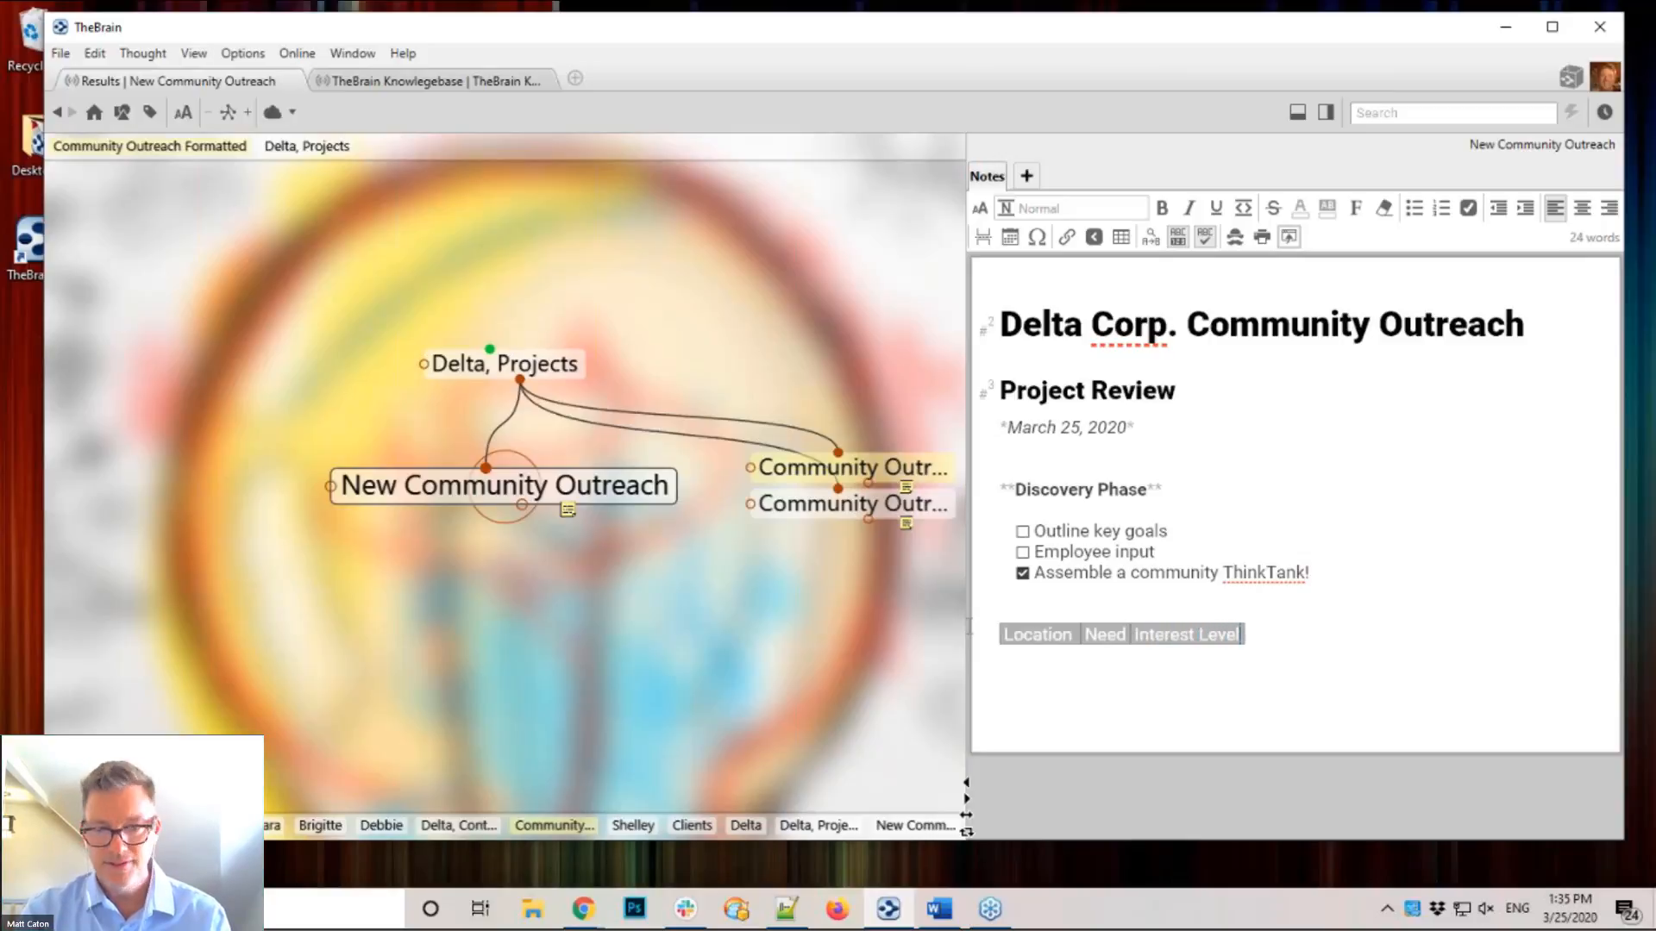
key("Tab")
type("Co")
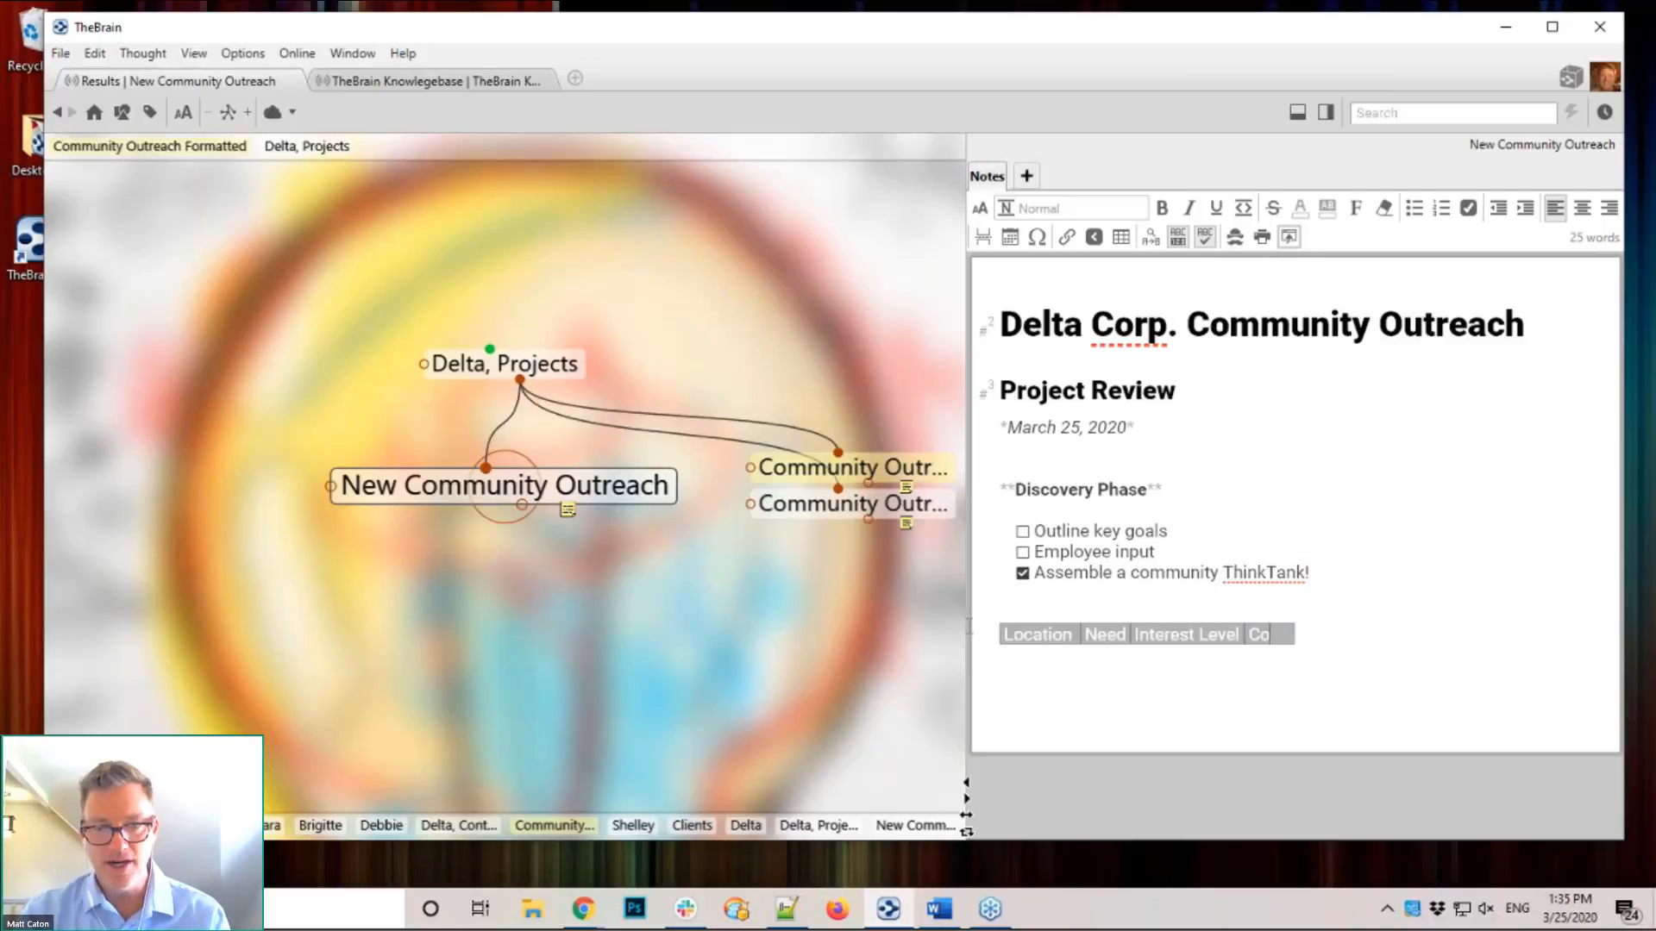
type("st")
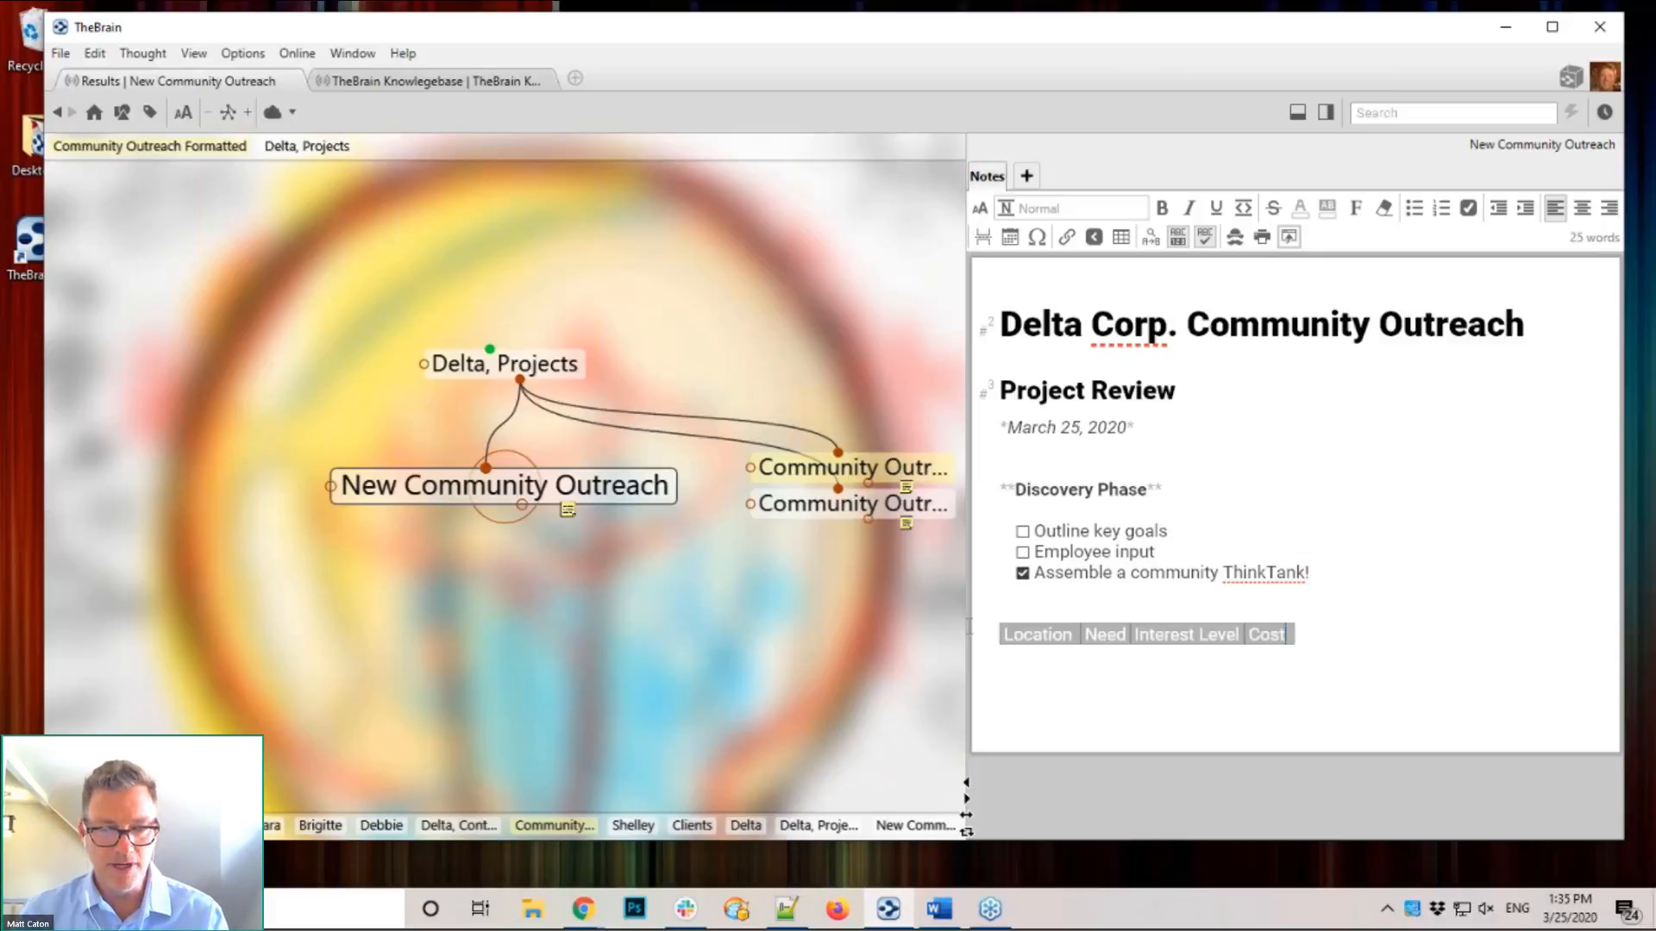
left_click(1127, 635)
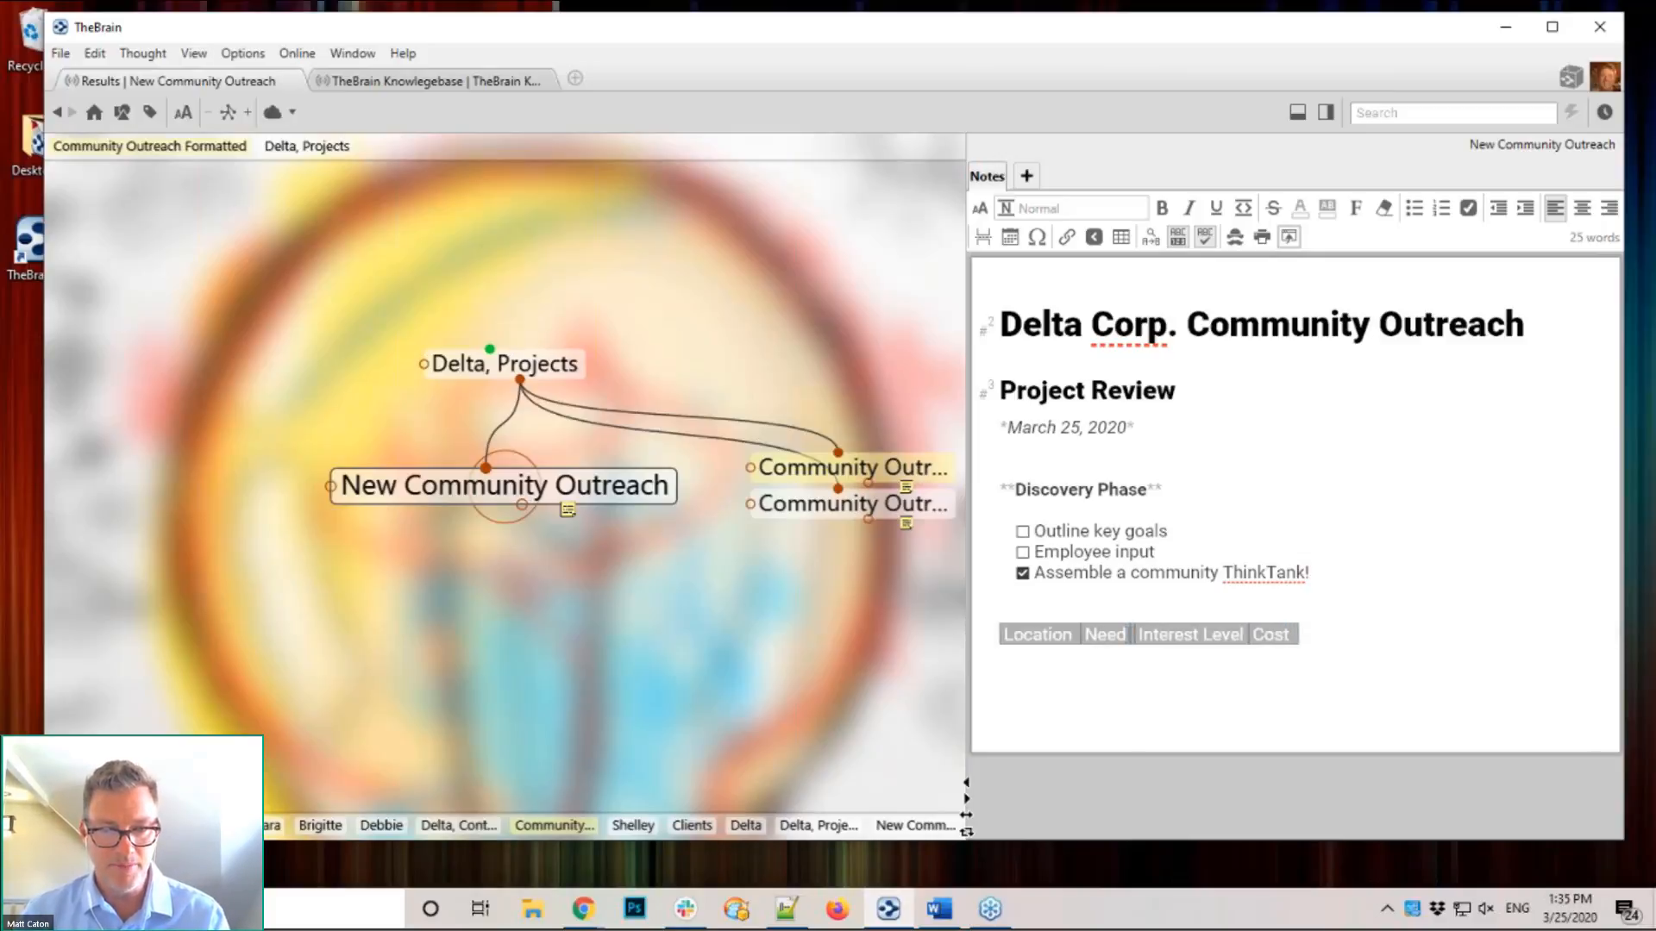
left_click(1255, 636)
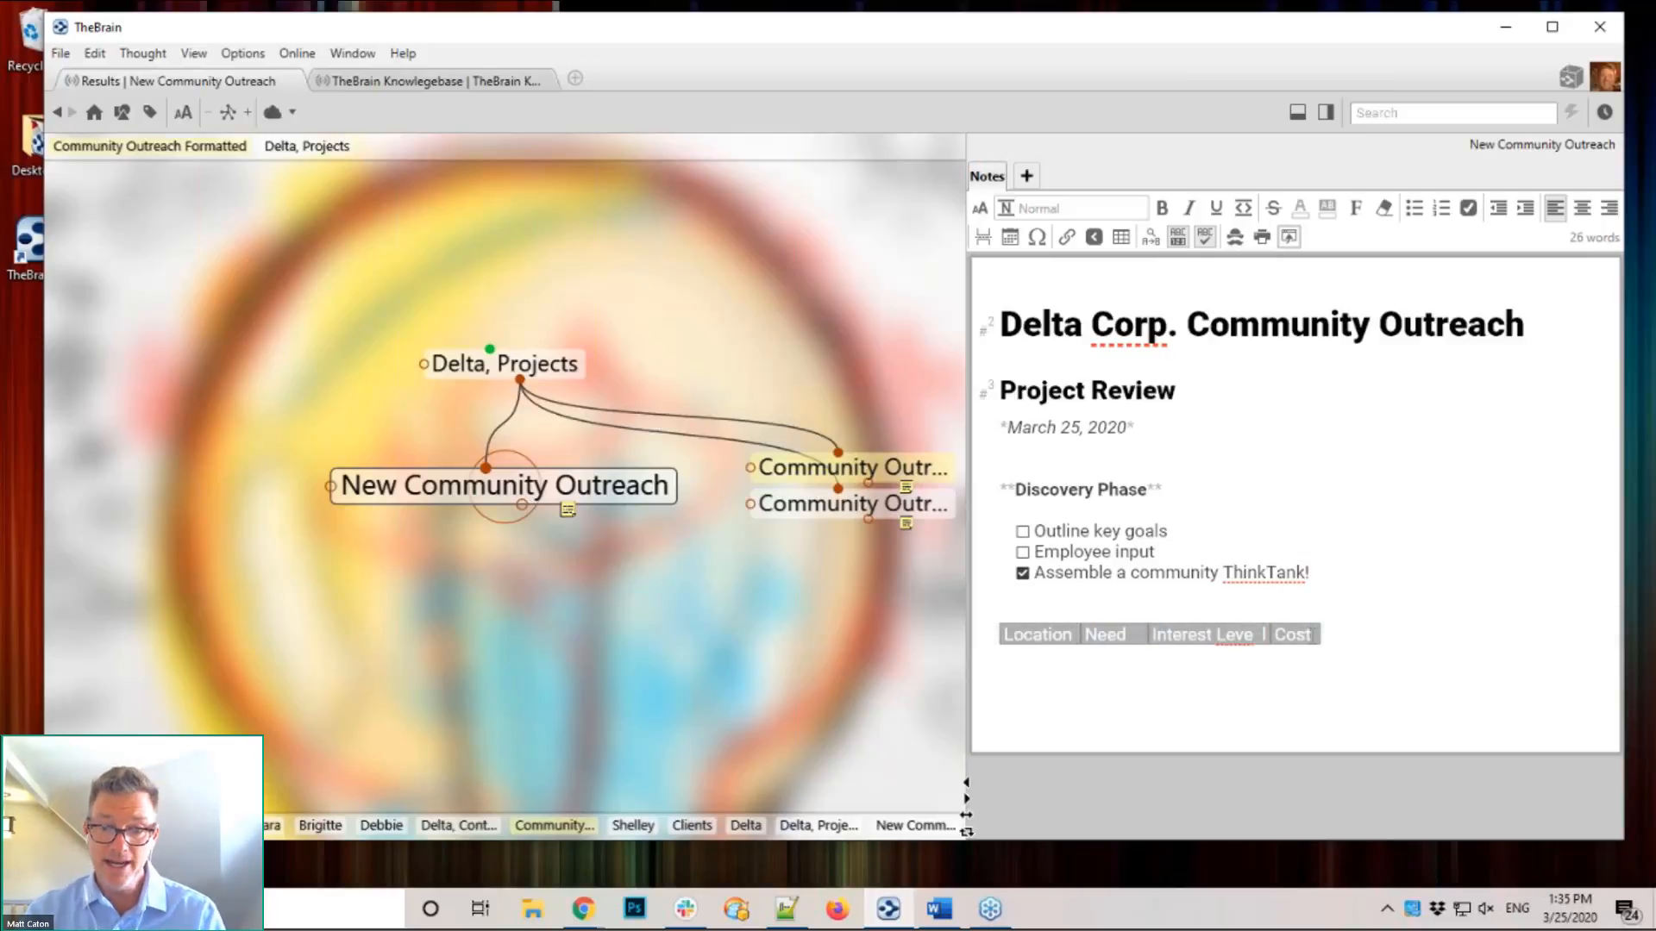
Step: Add the table row Shorewood, 8, 7, 500, then two blank lines below the table
key("Return")
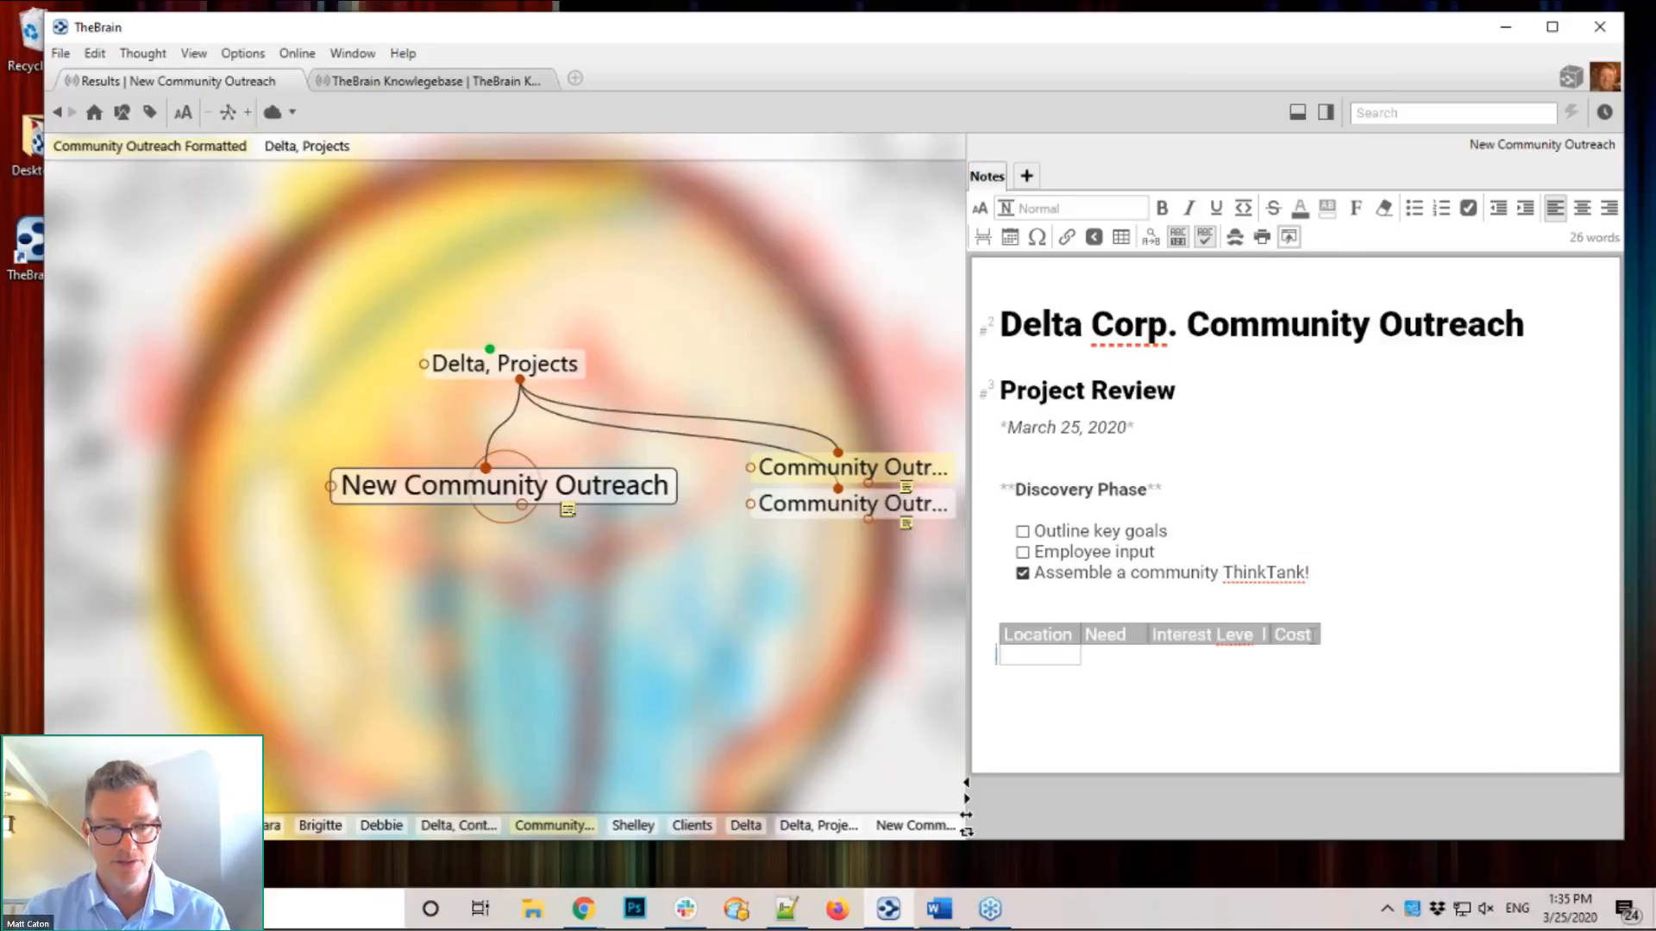
type("Shorewood")
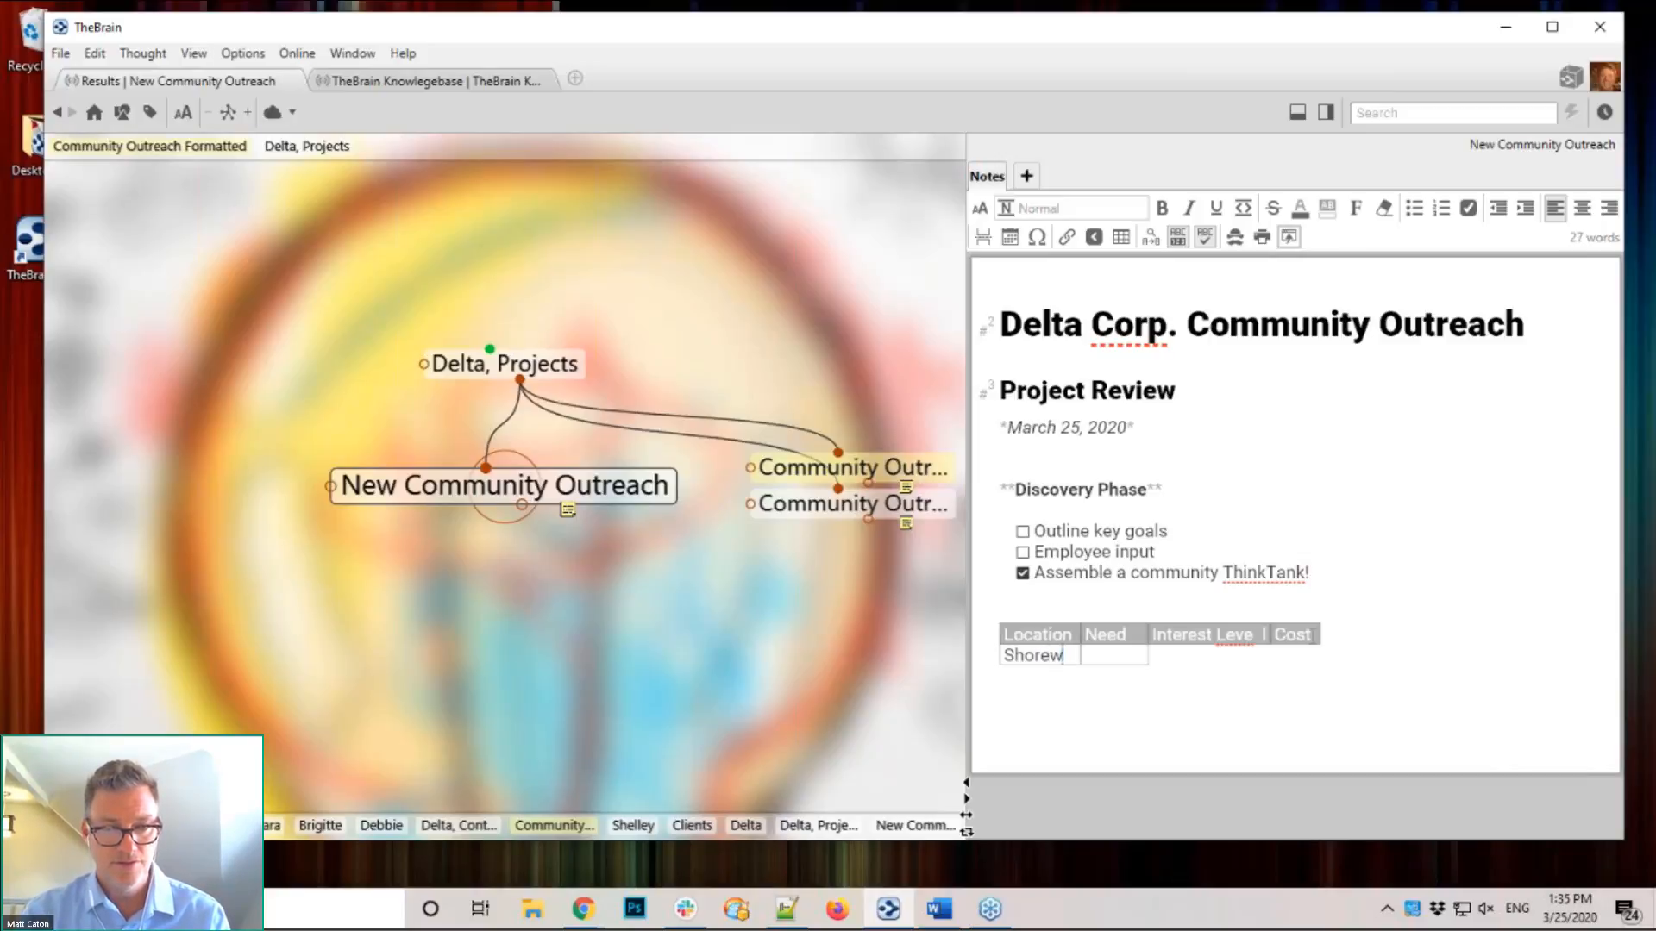
key("Tab")
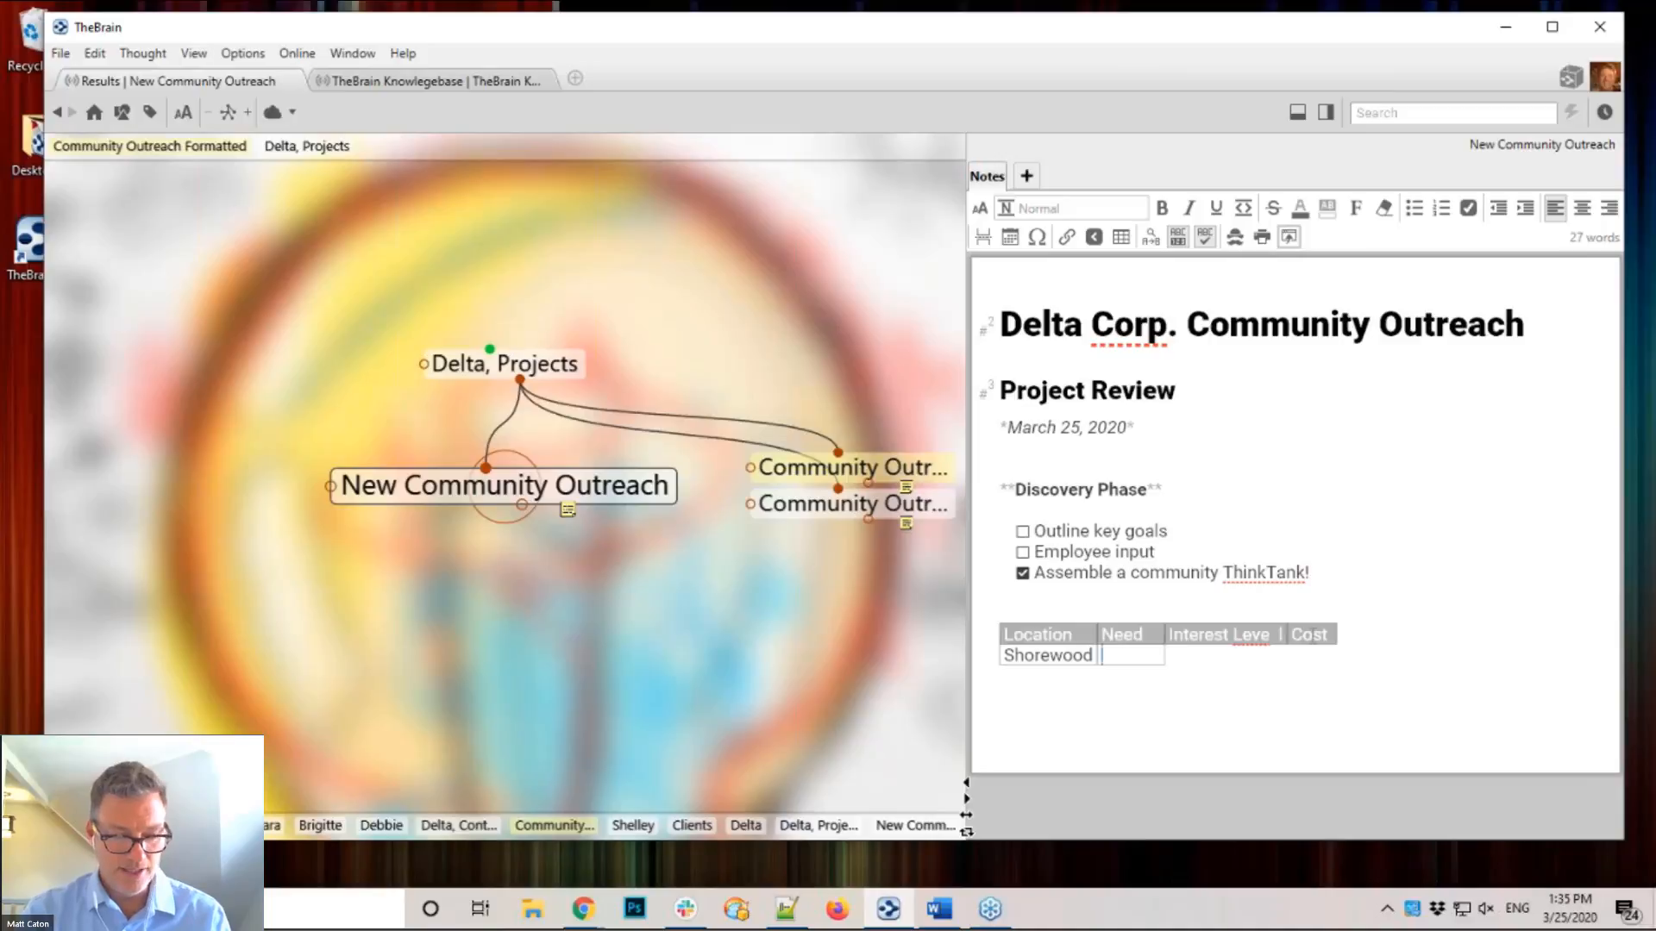
type("8")
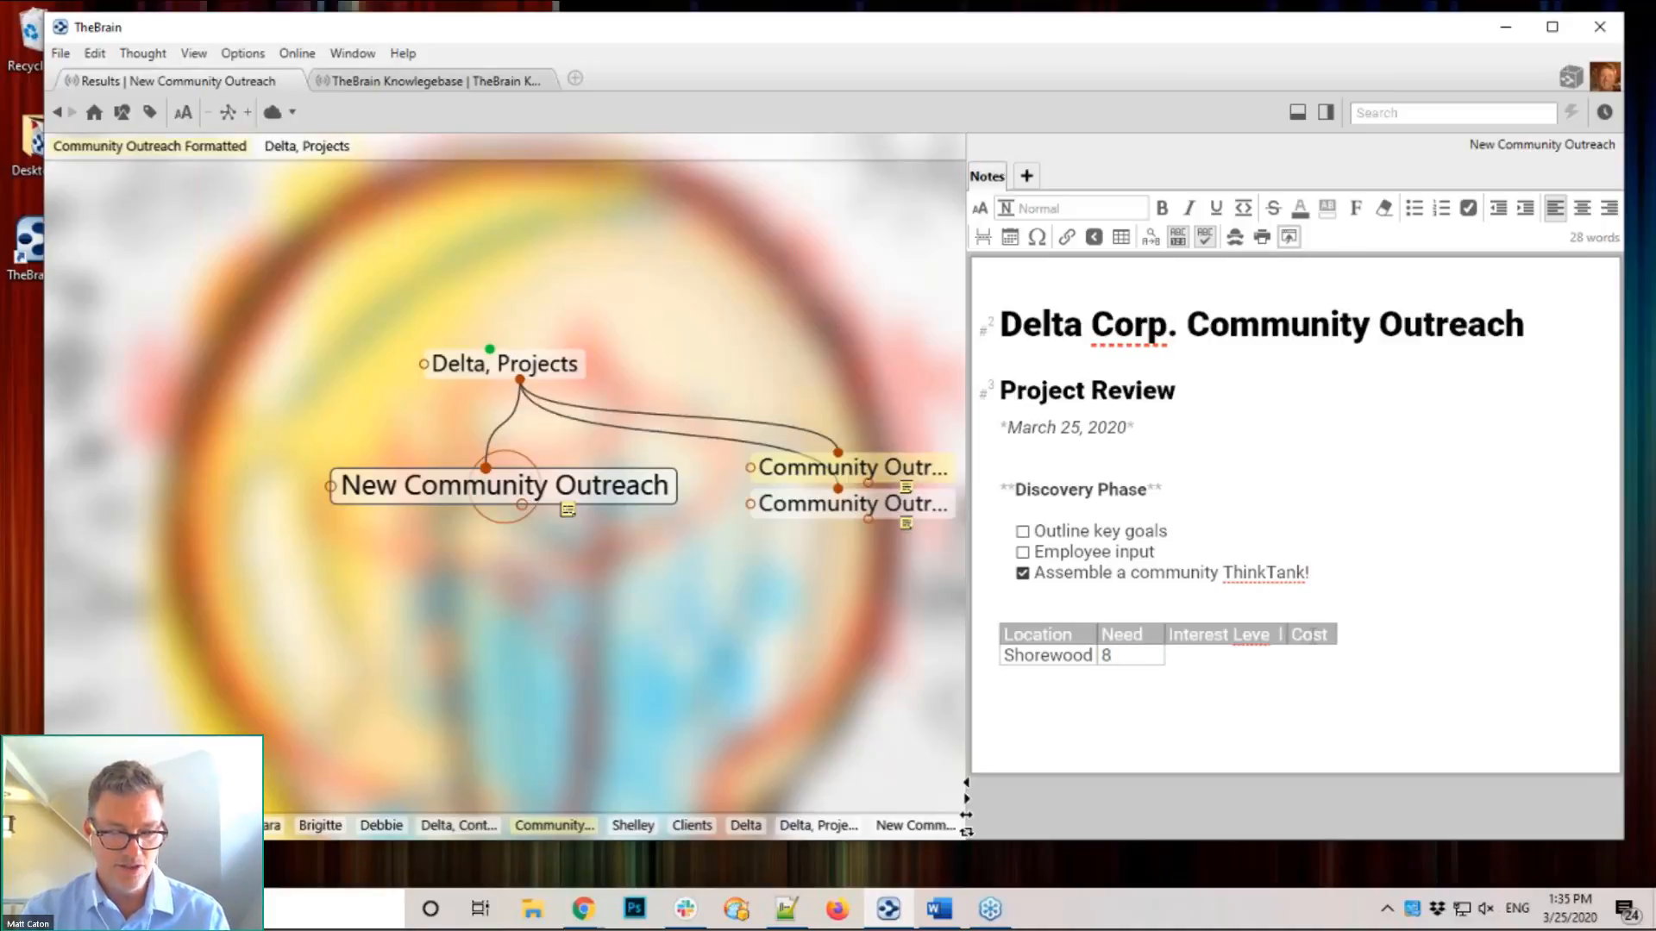
key("Tab")
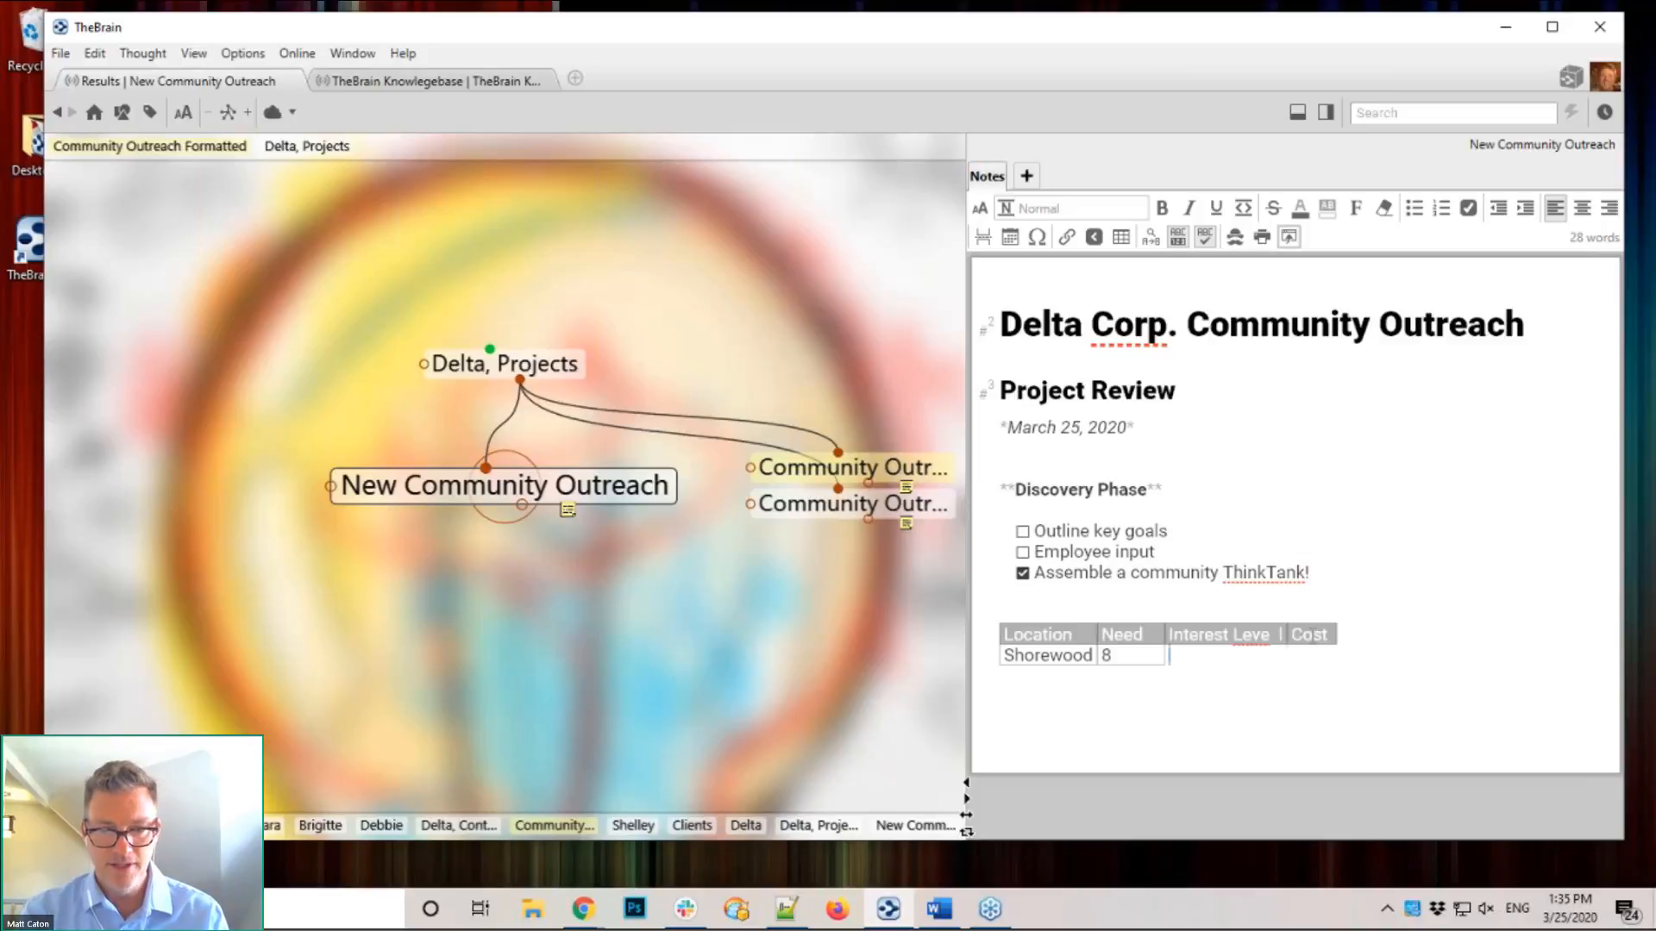
type("7 ")
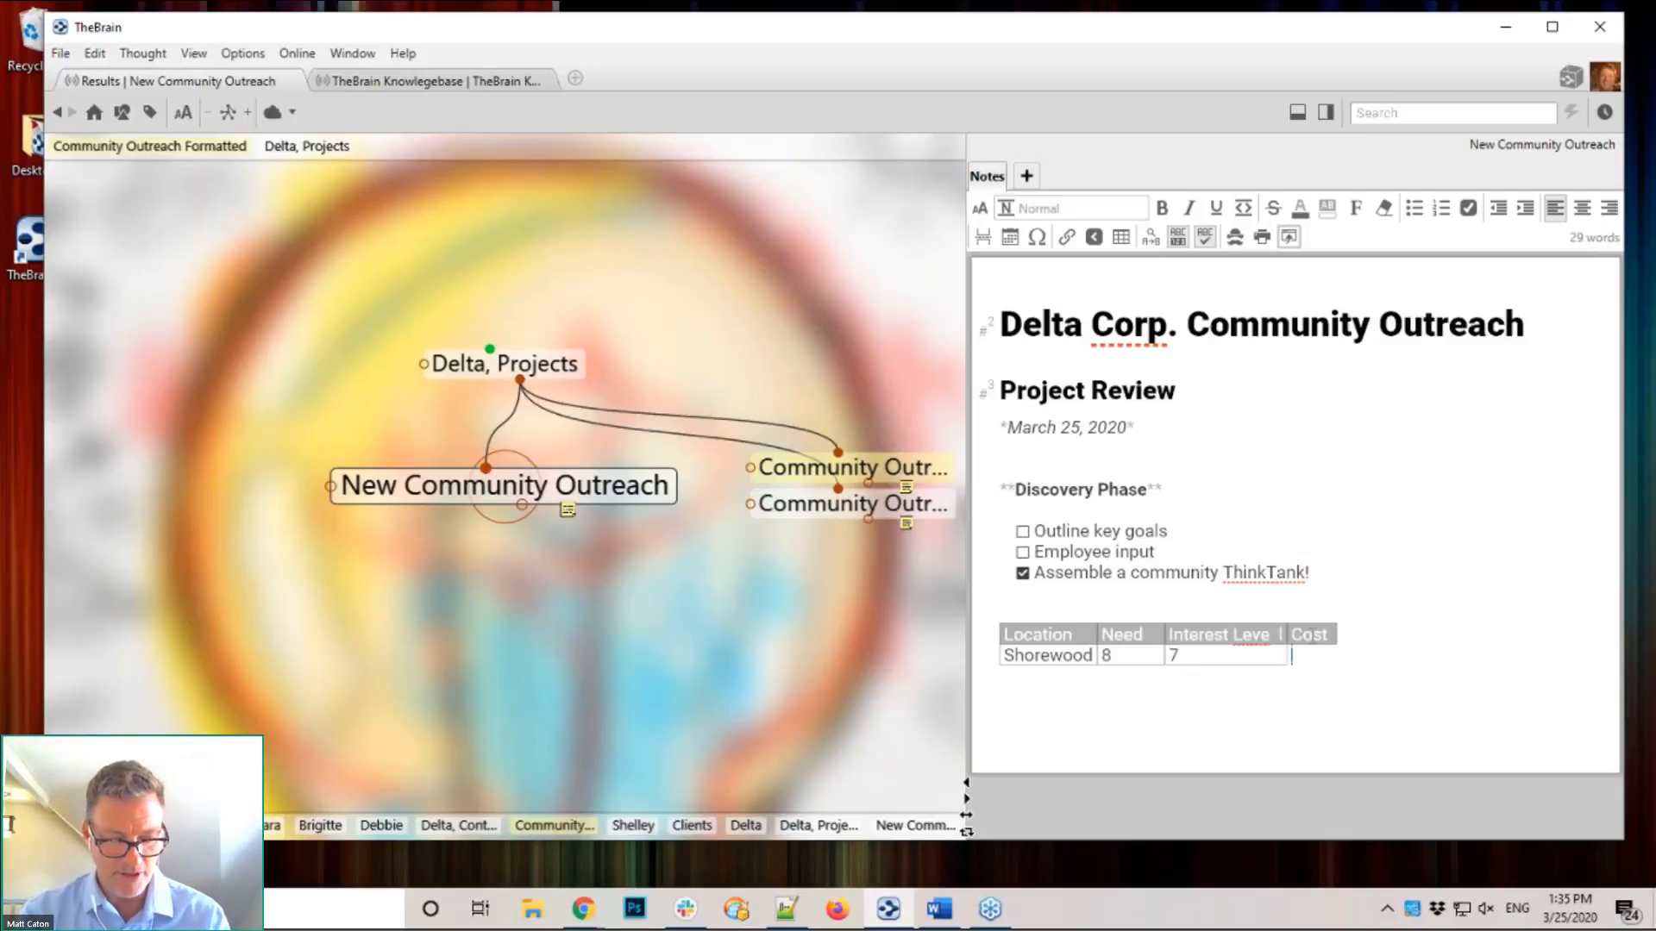
type("500")
key("Tab")
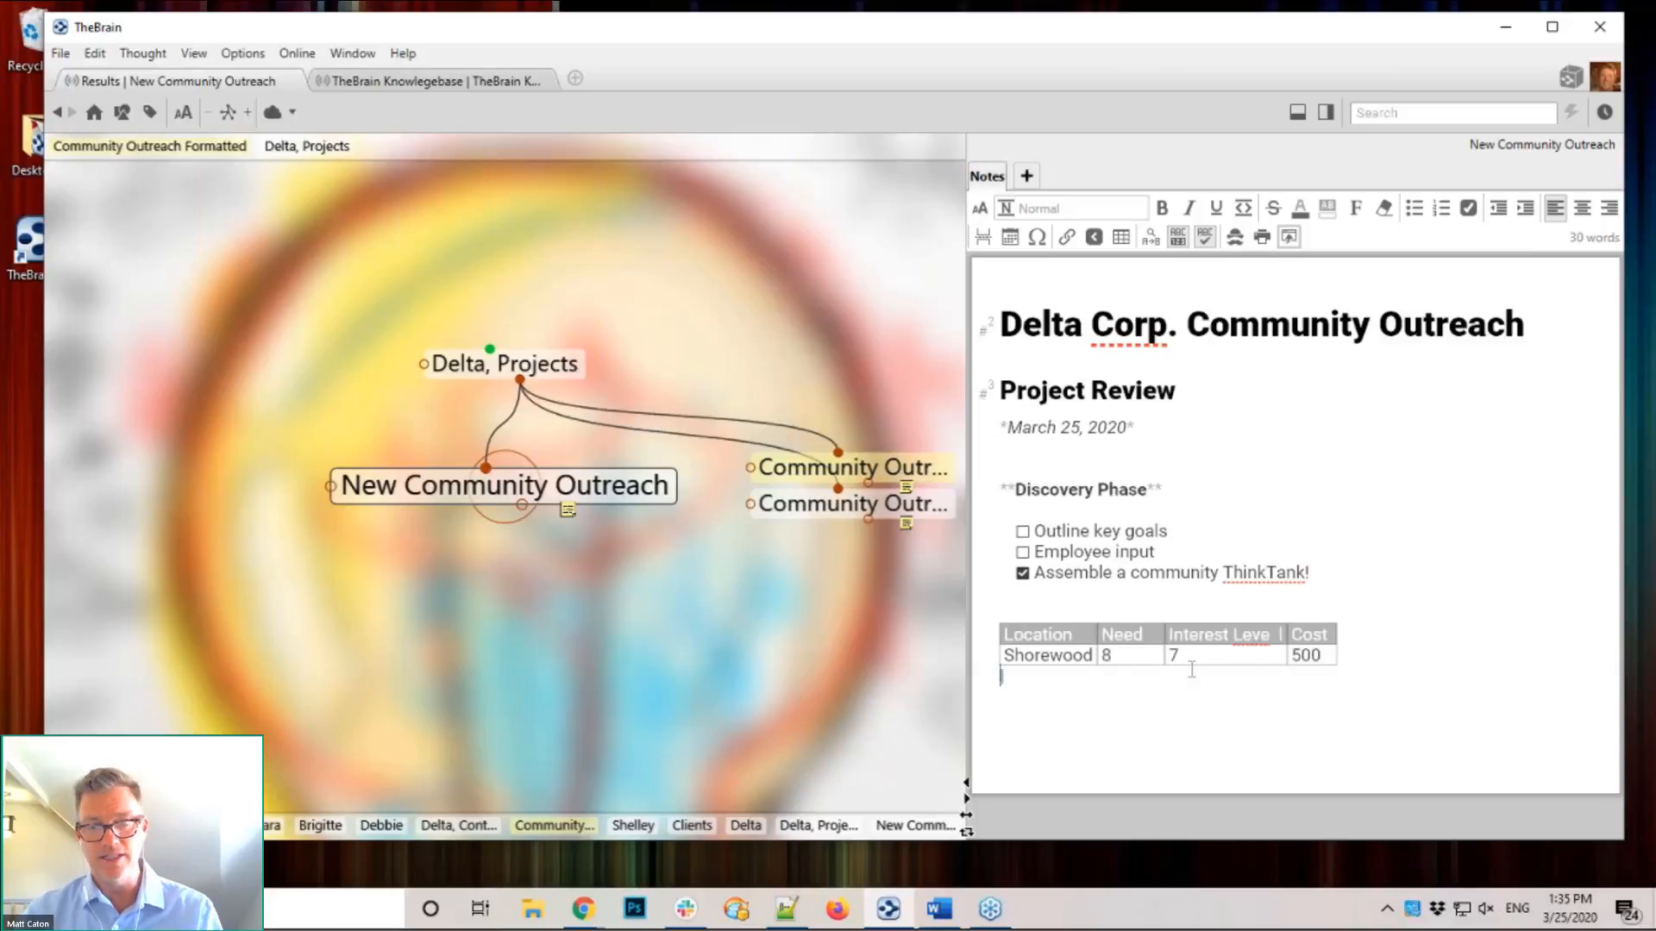
key("Return")
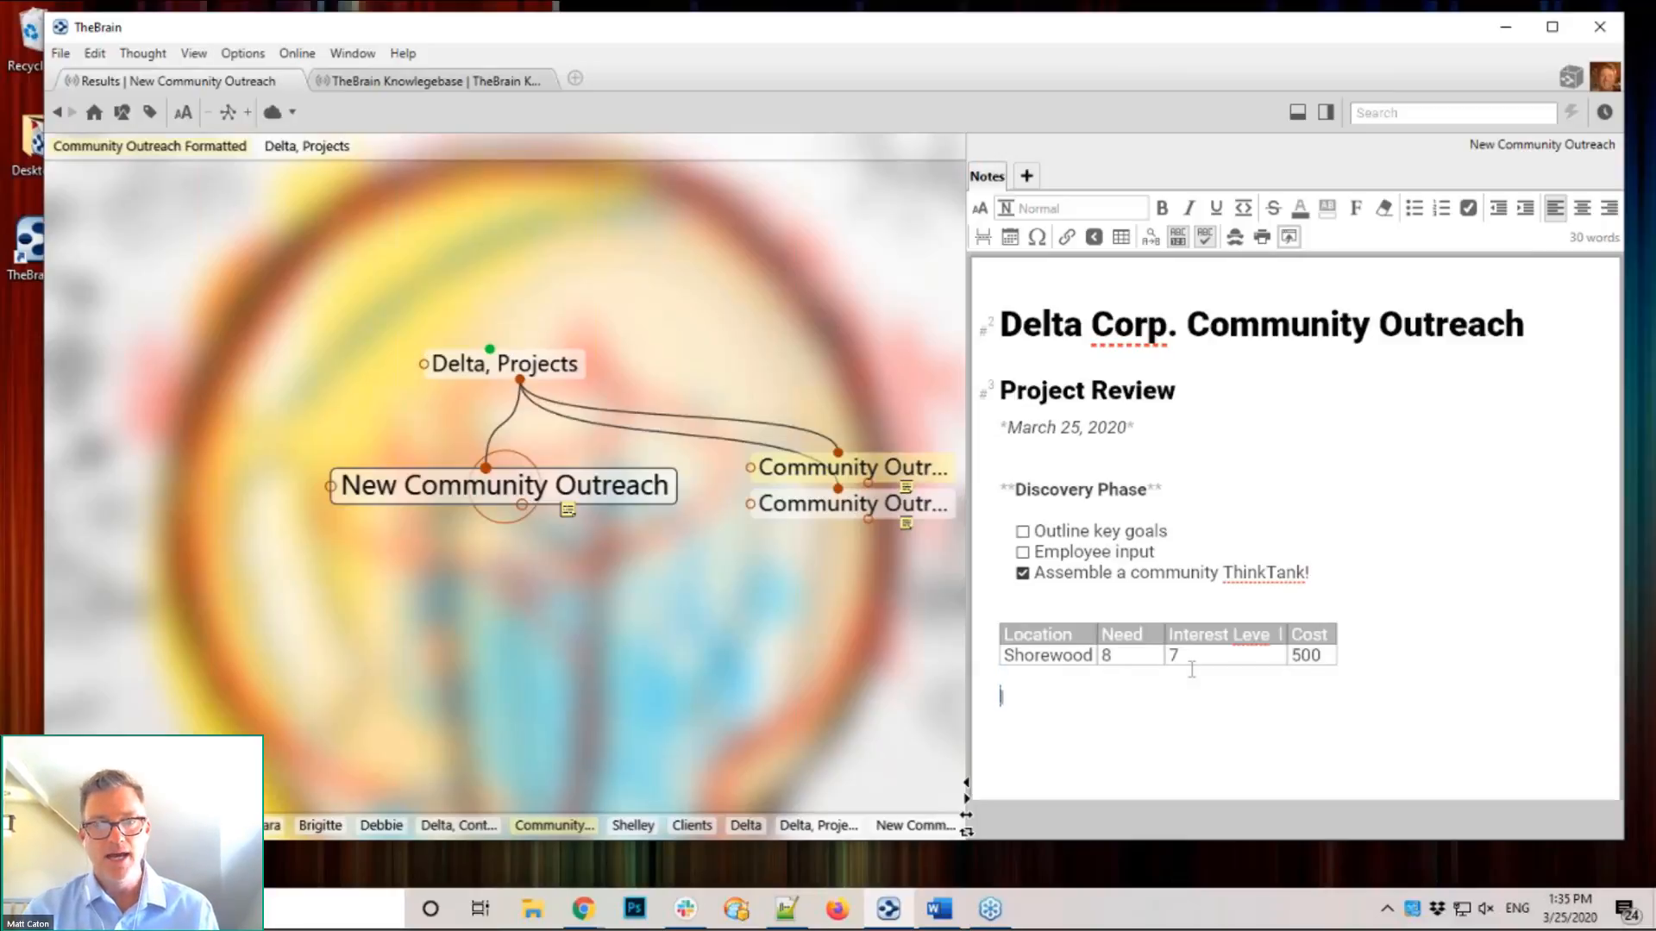
key("Return")
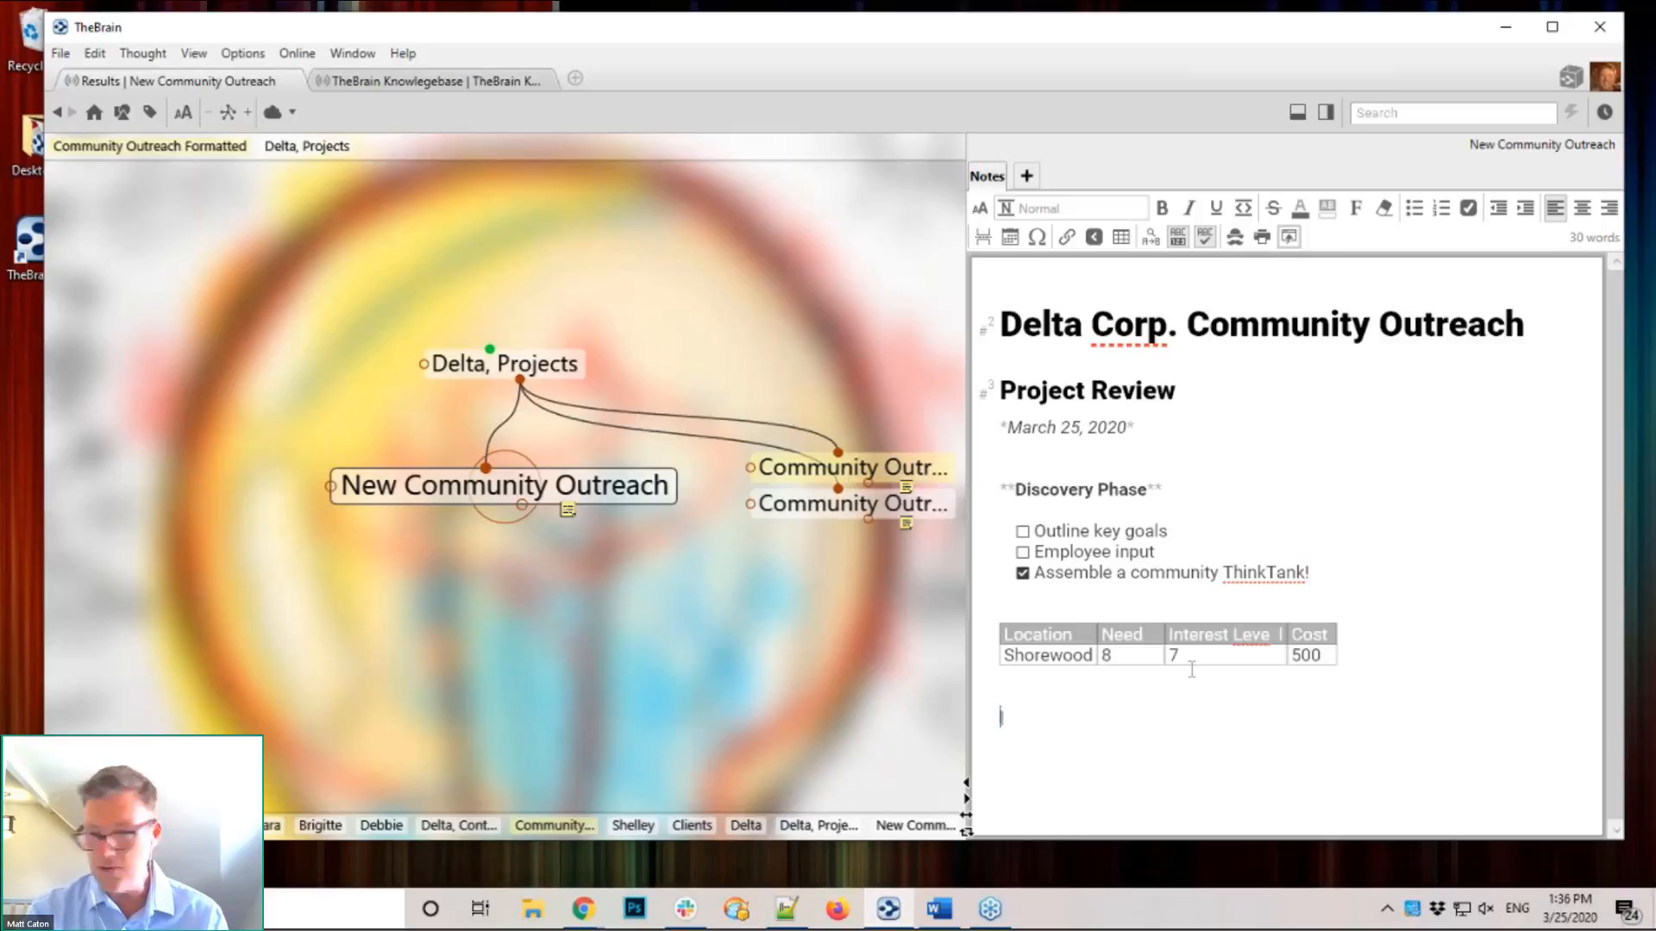
Step: Type 'Collection of graphics', fix the spelling of Collection, and add two empty lines
type("Col")
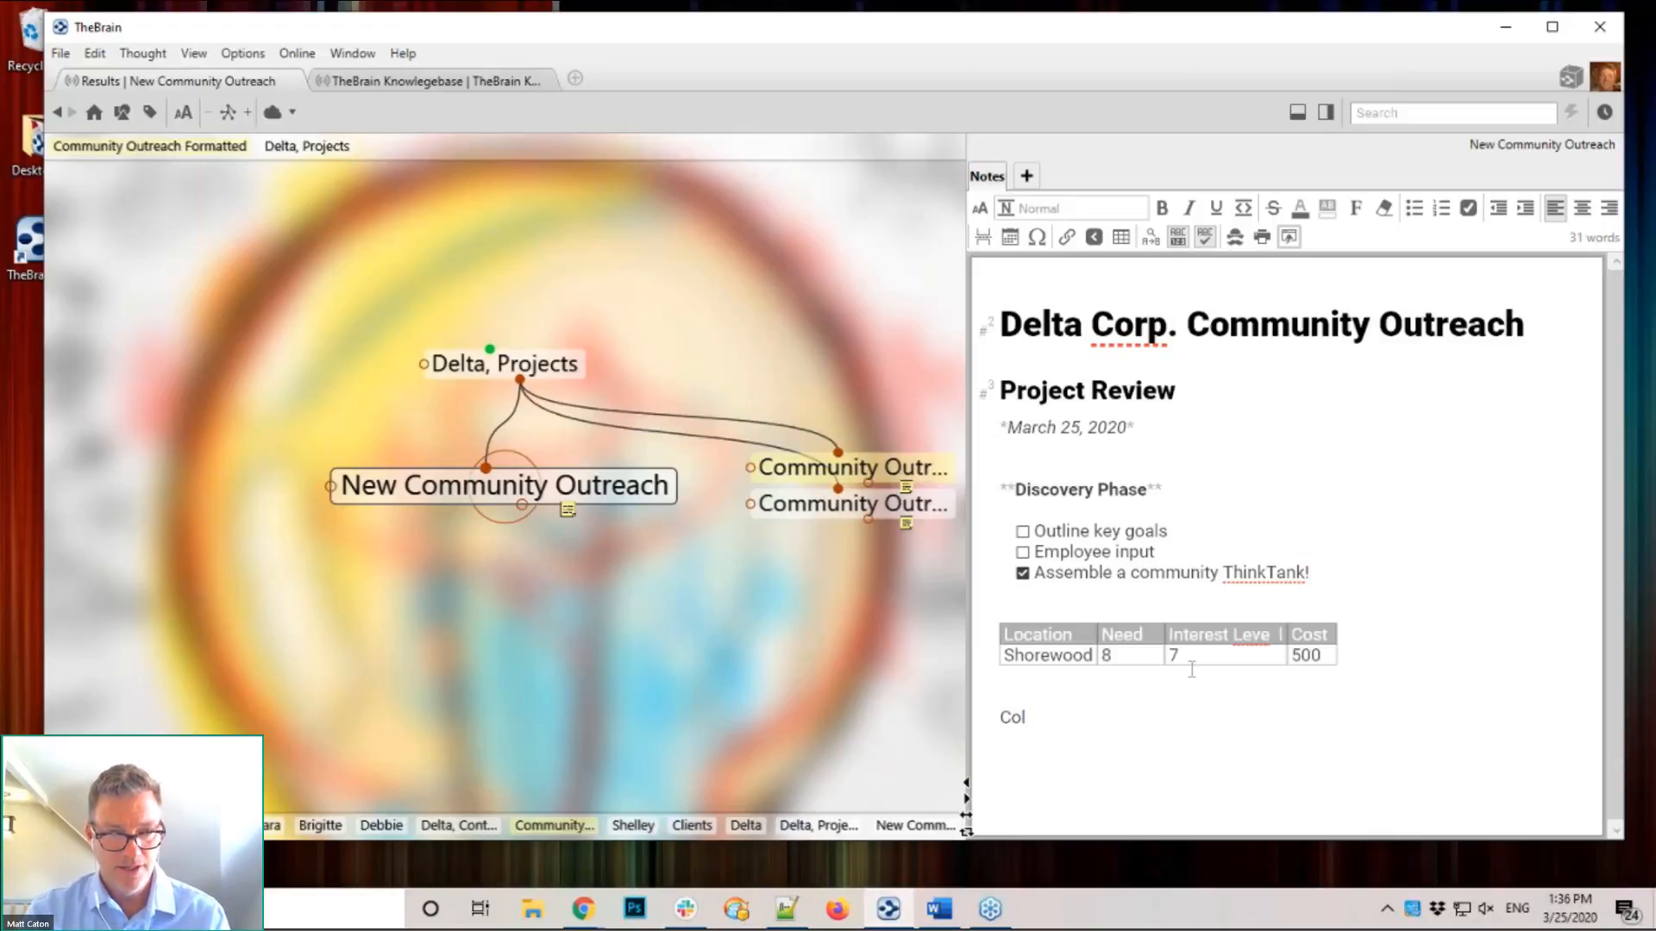
type("le")
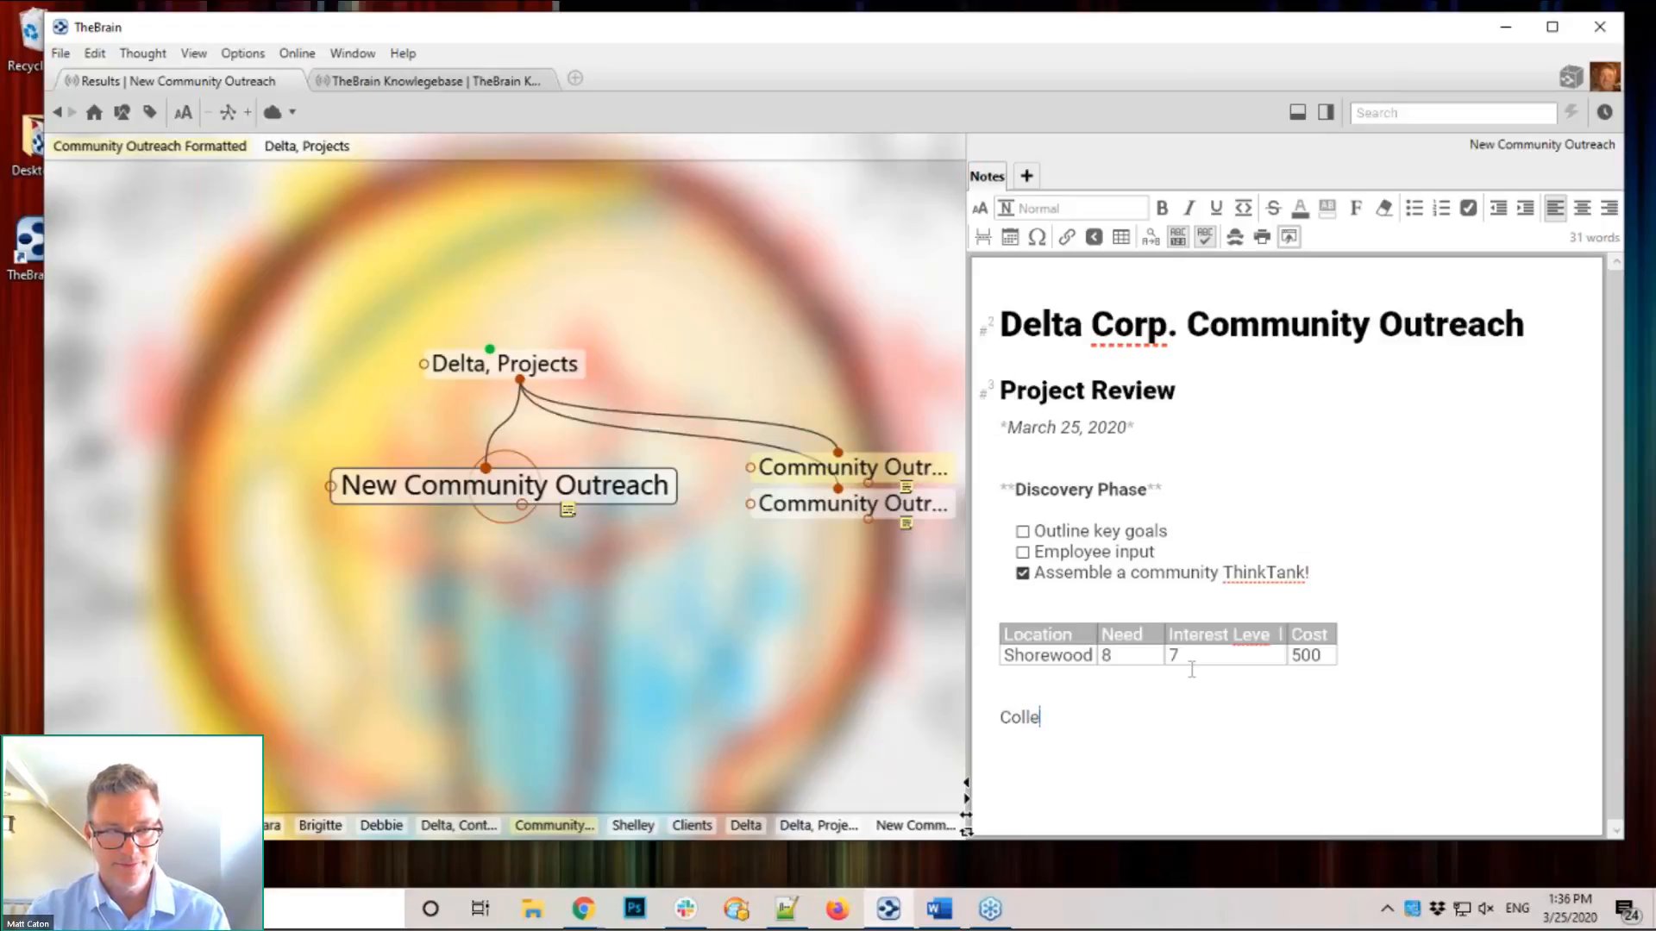
type("tion of")
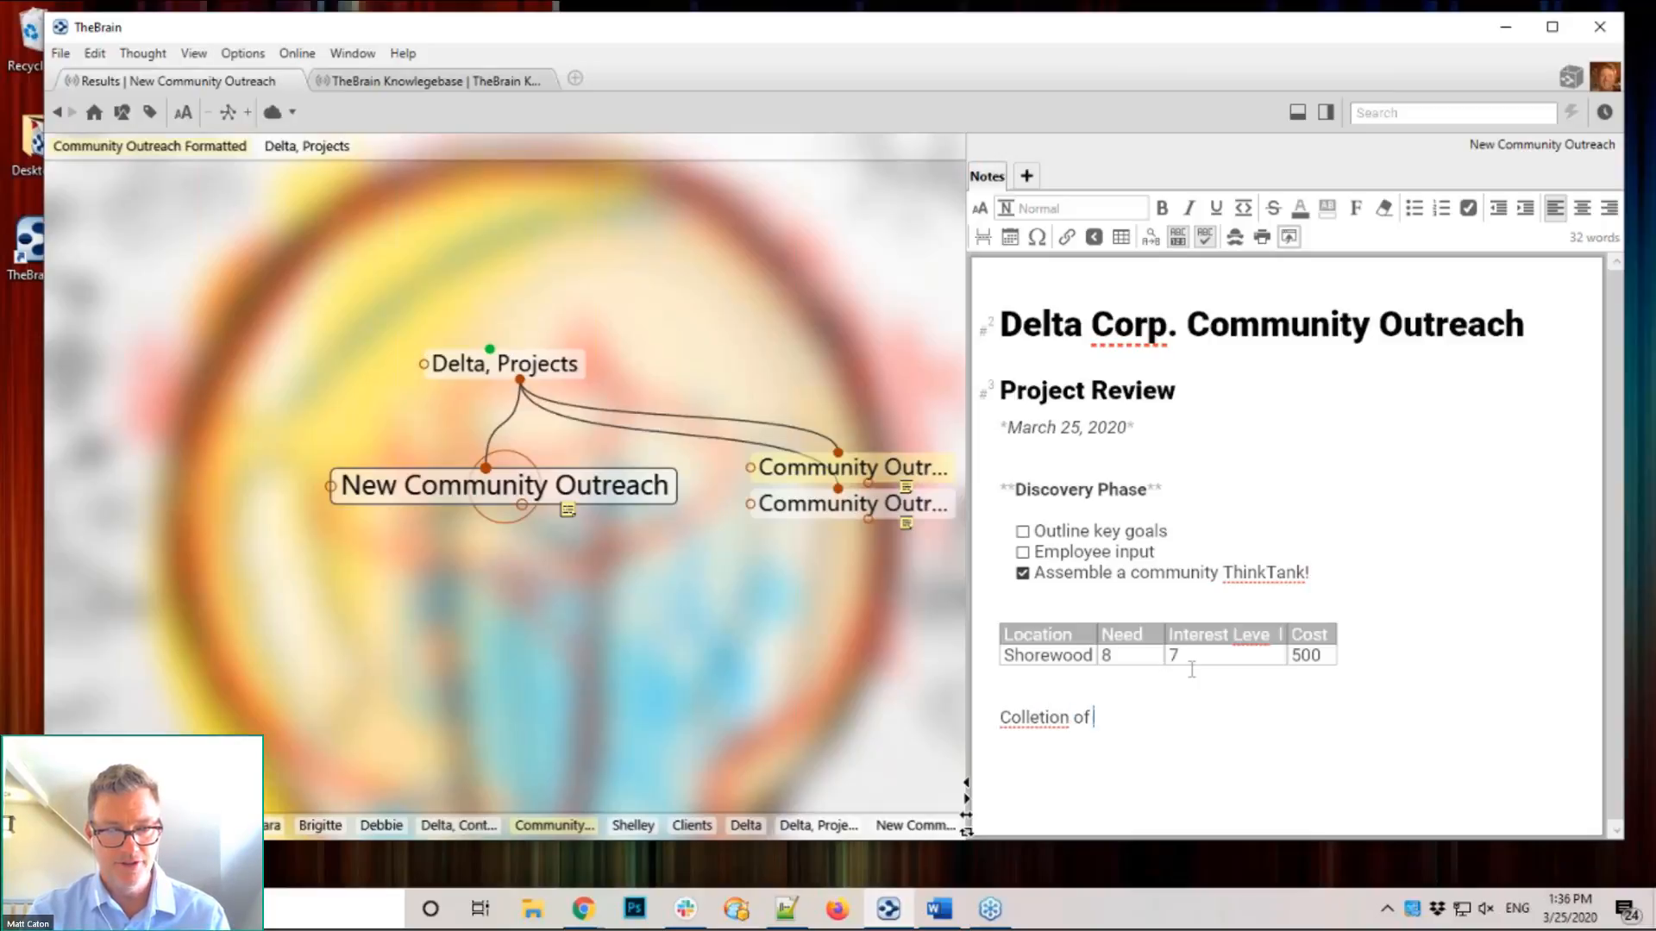
type(" graphics")
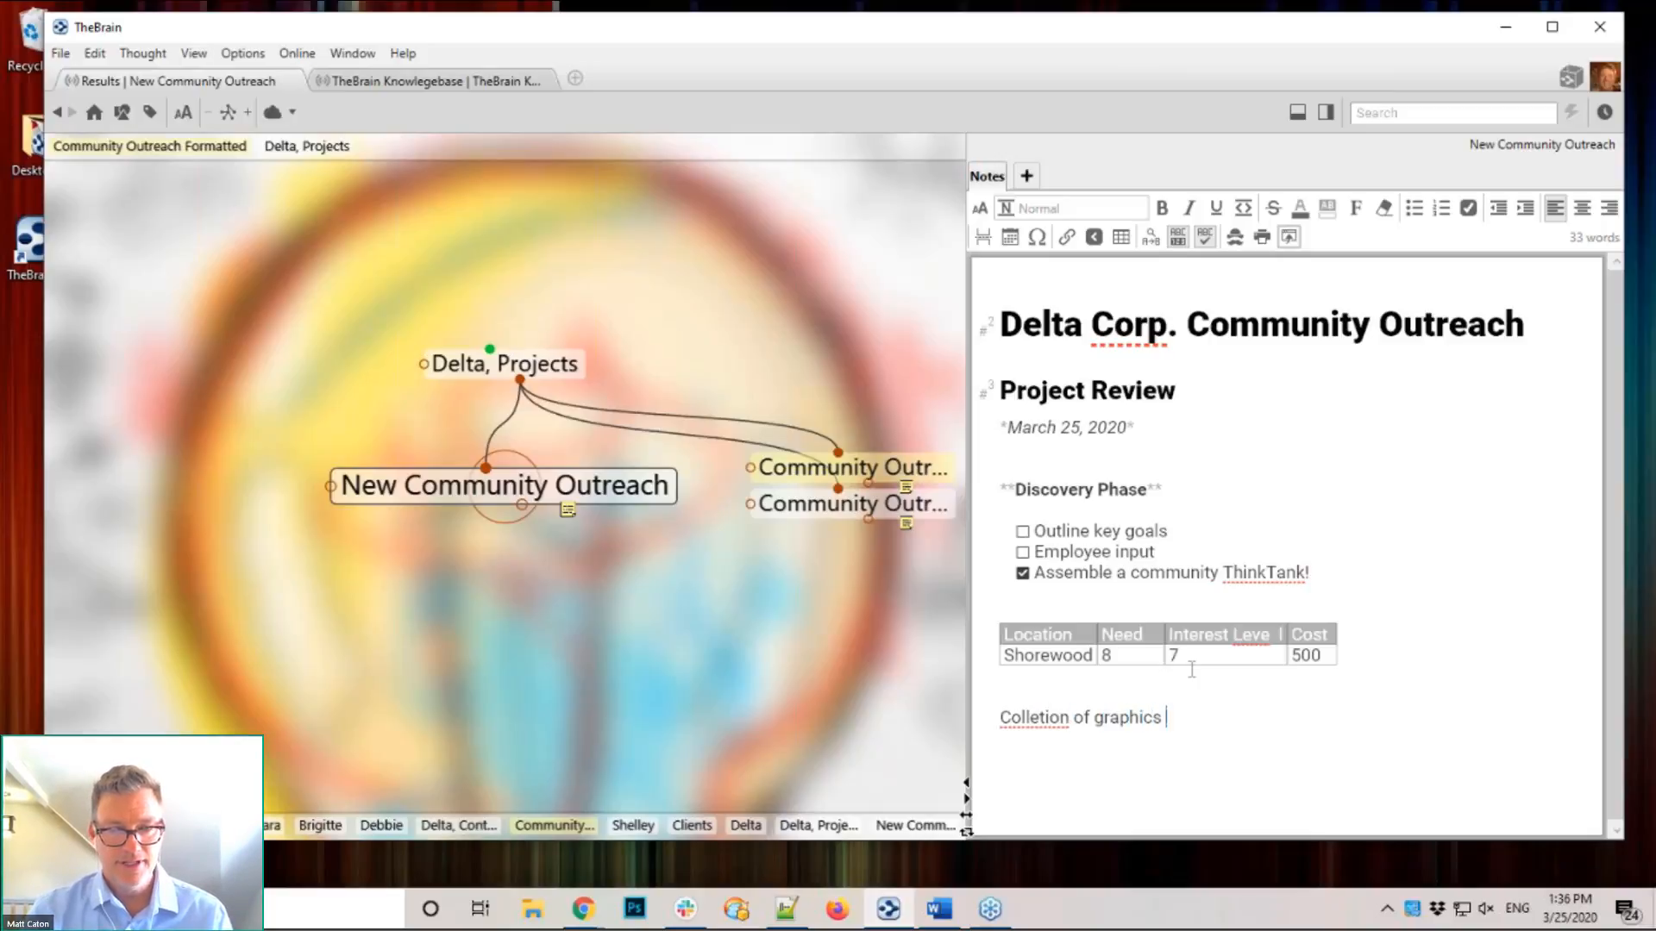
right_click(1034, 721)
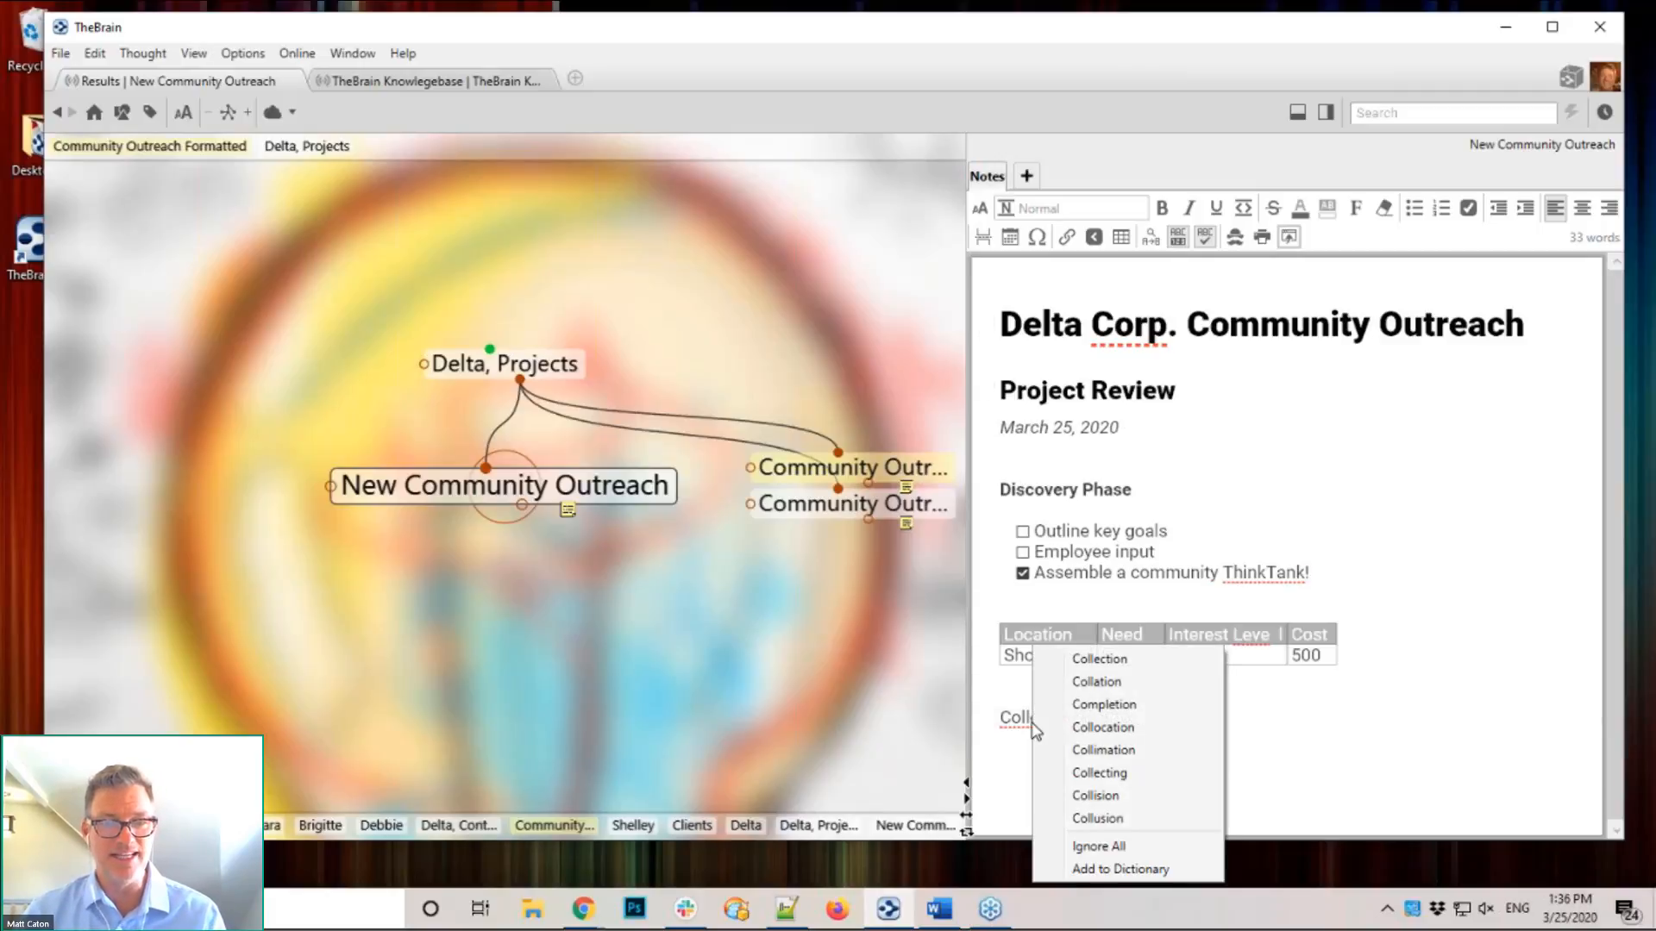
left_click(1100, 659)
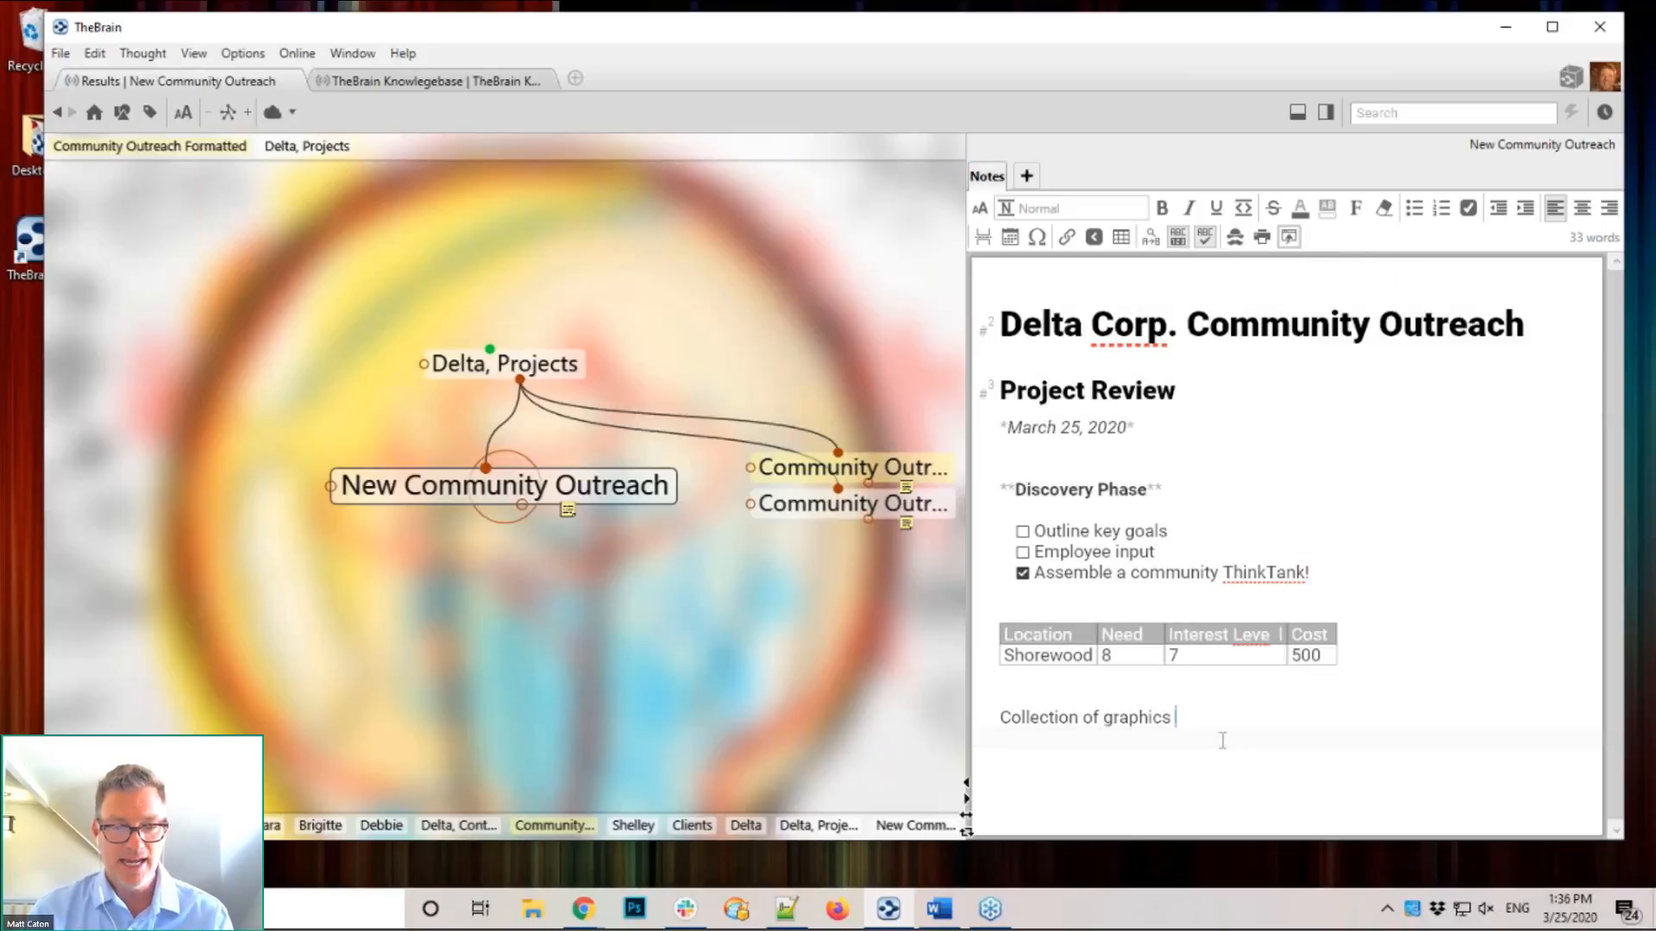
key("Return")
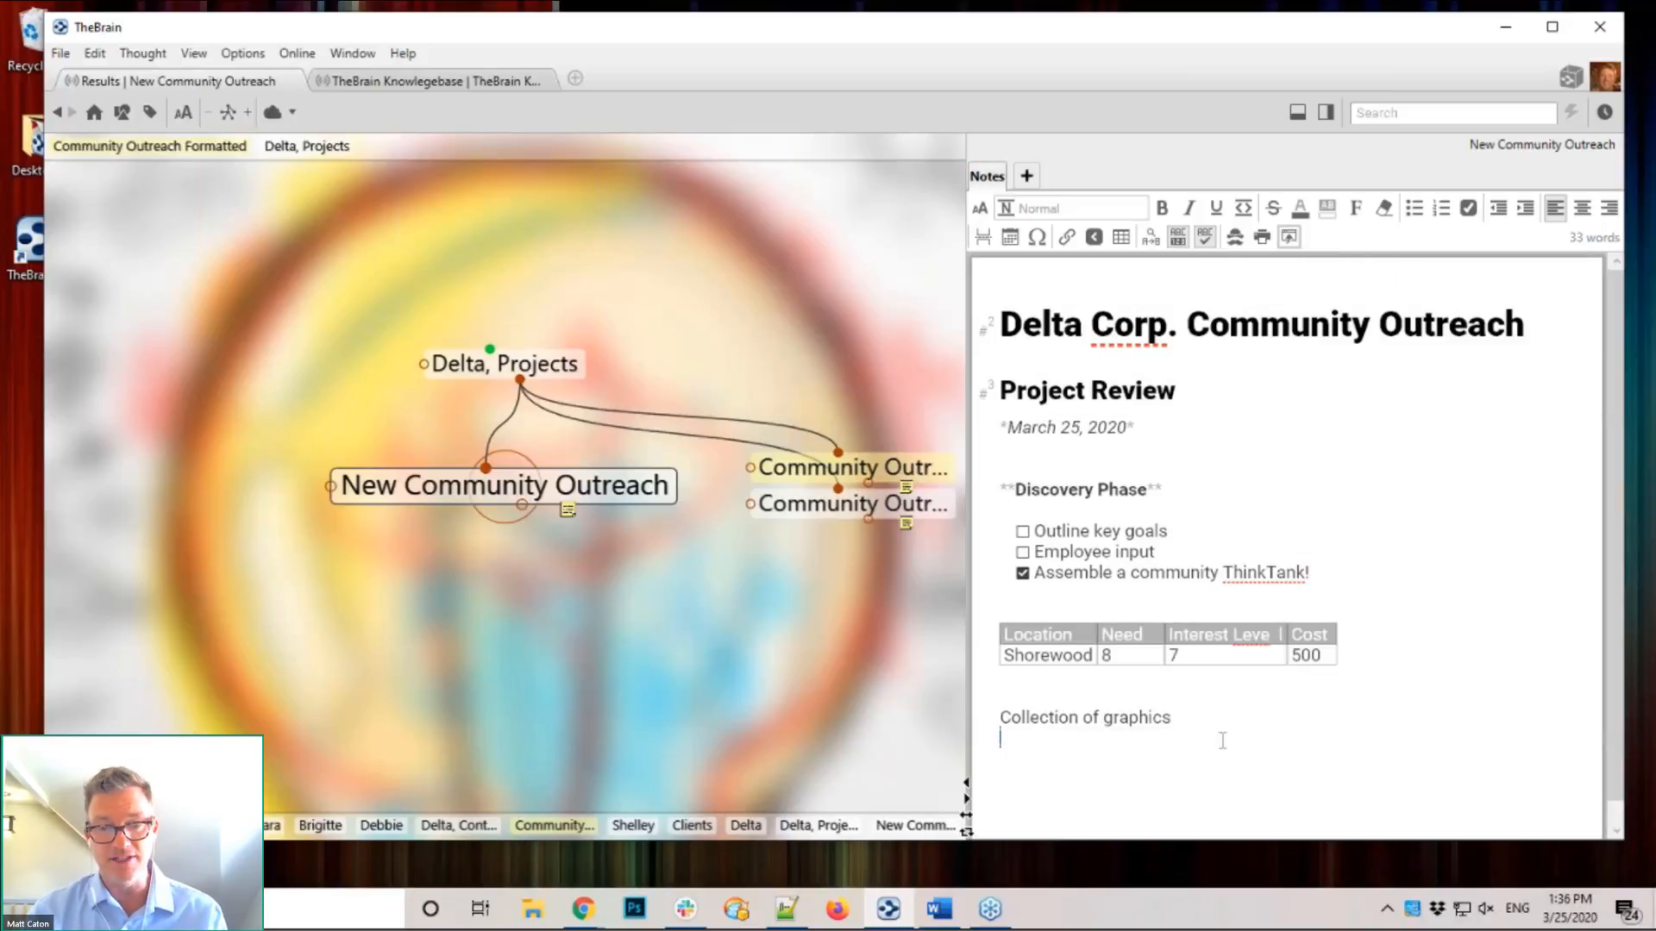
key("Return")
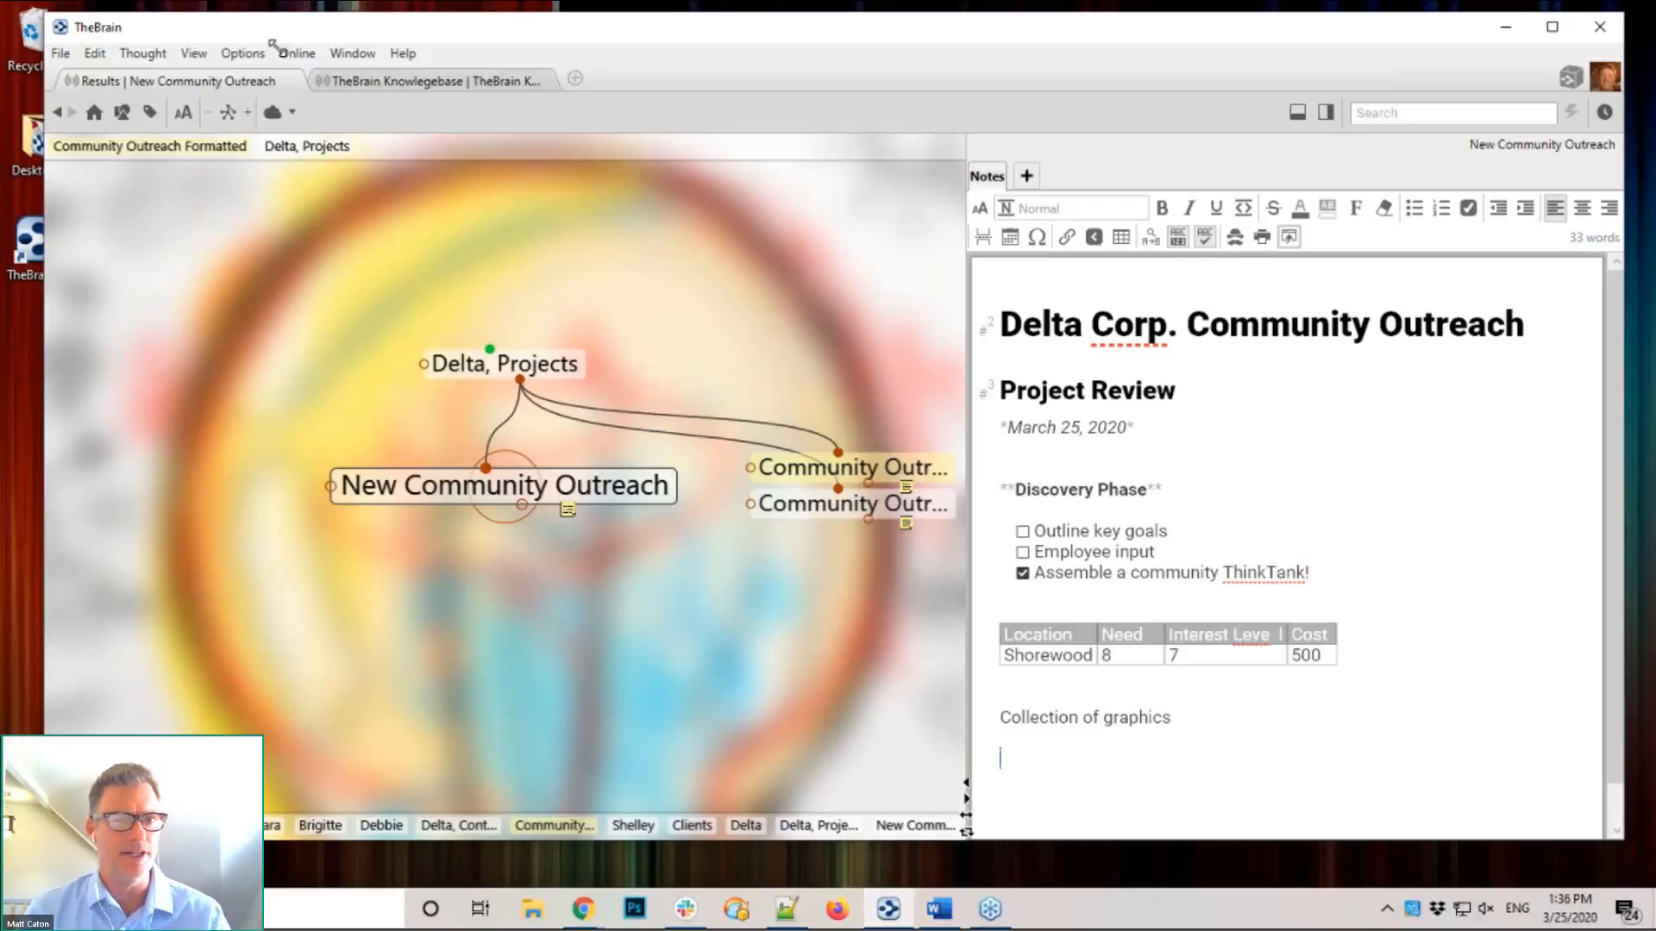
Step: Drag the Neighborhood Outreach image from the desktop into the note and select it
left_click_drag(273, 43, 276, 43)
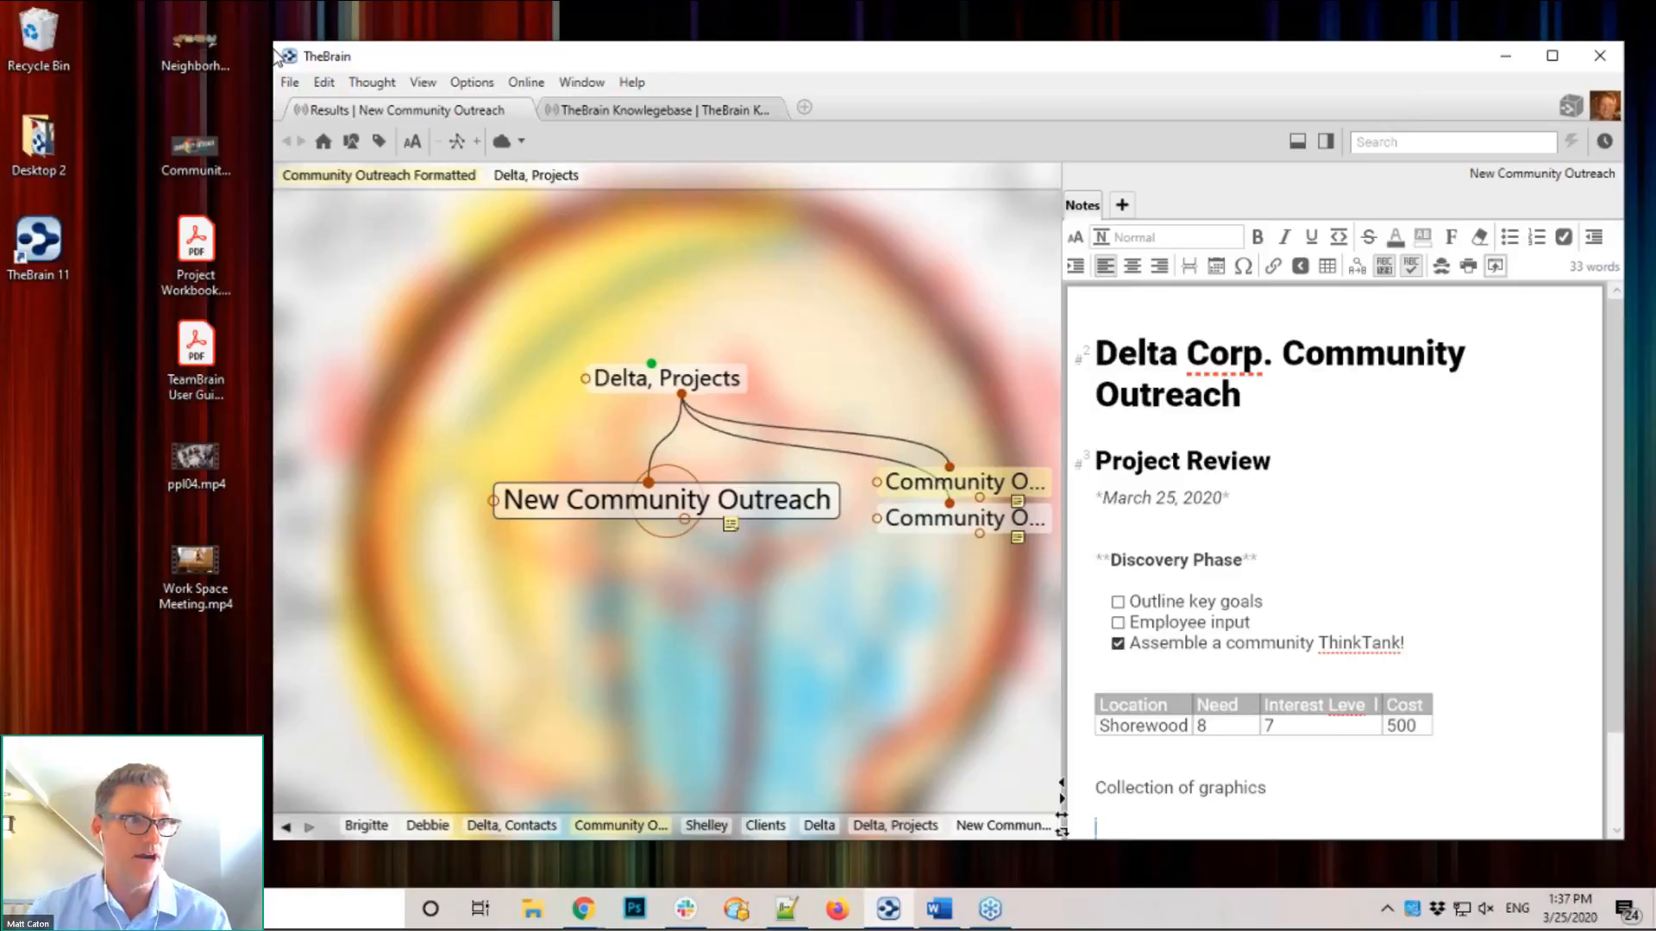
left_click(199, 38)
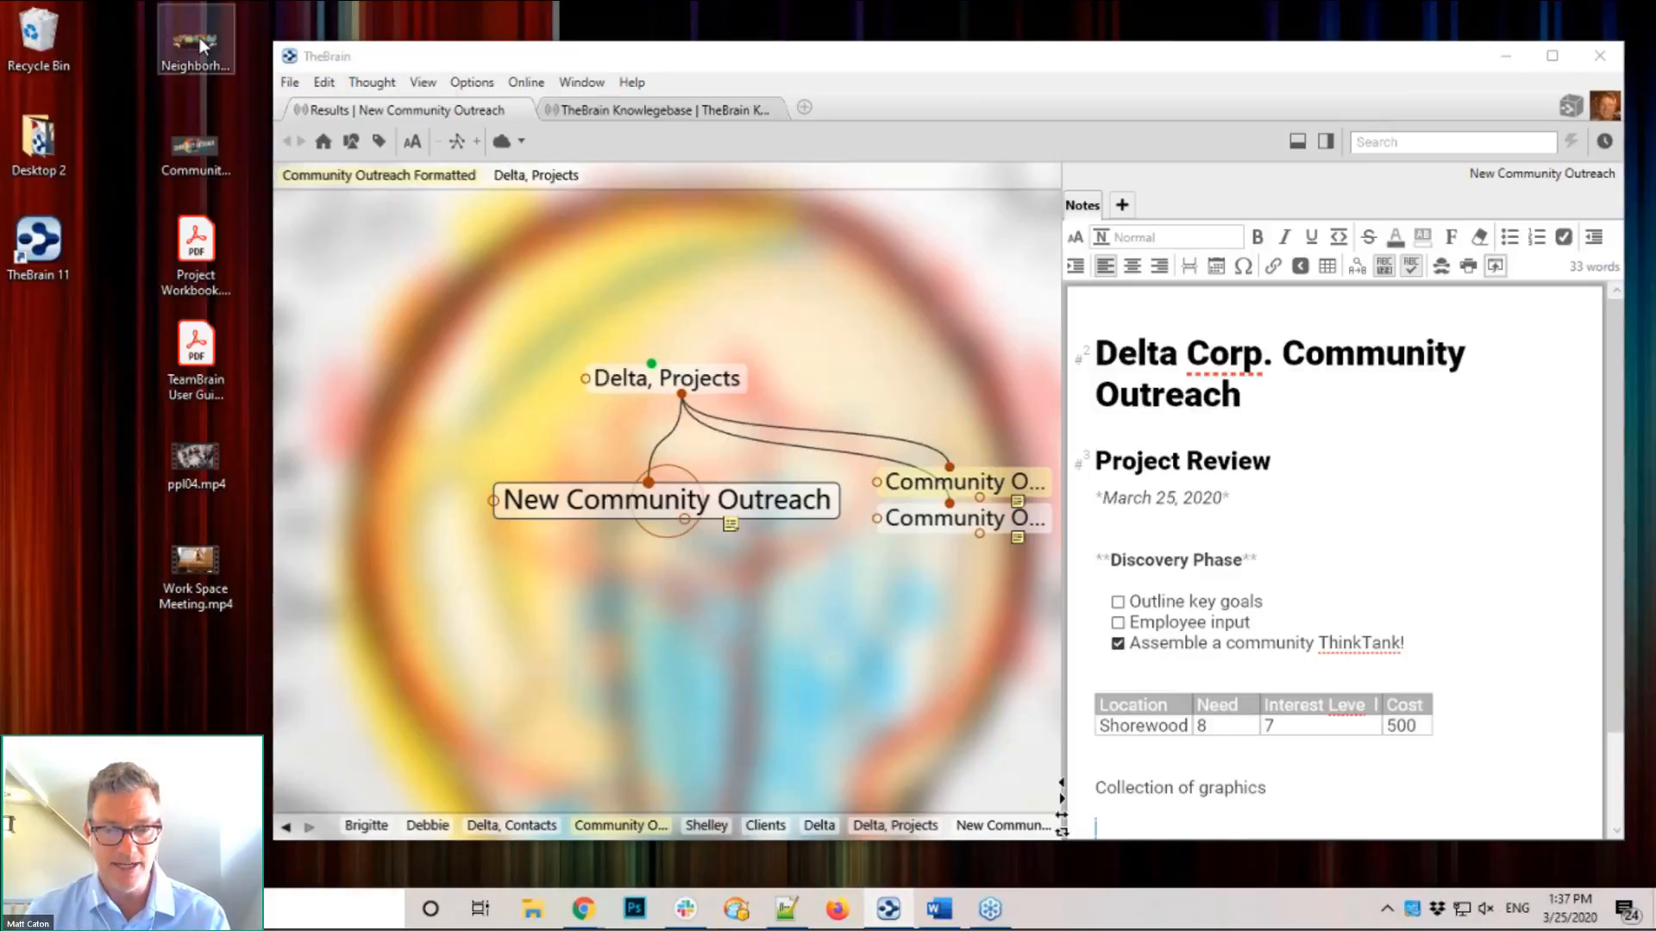
left_click_drag(199, 38, 1125, 821)
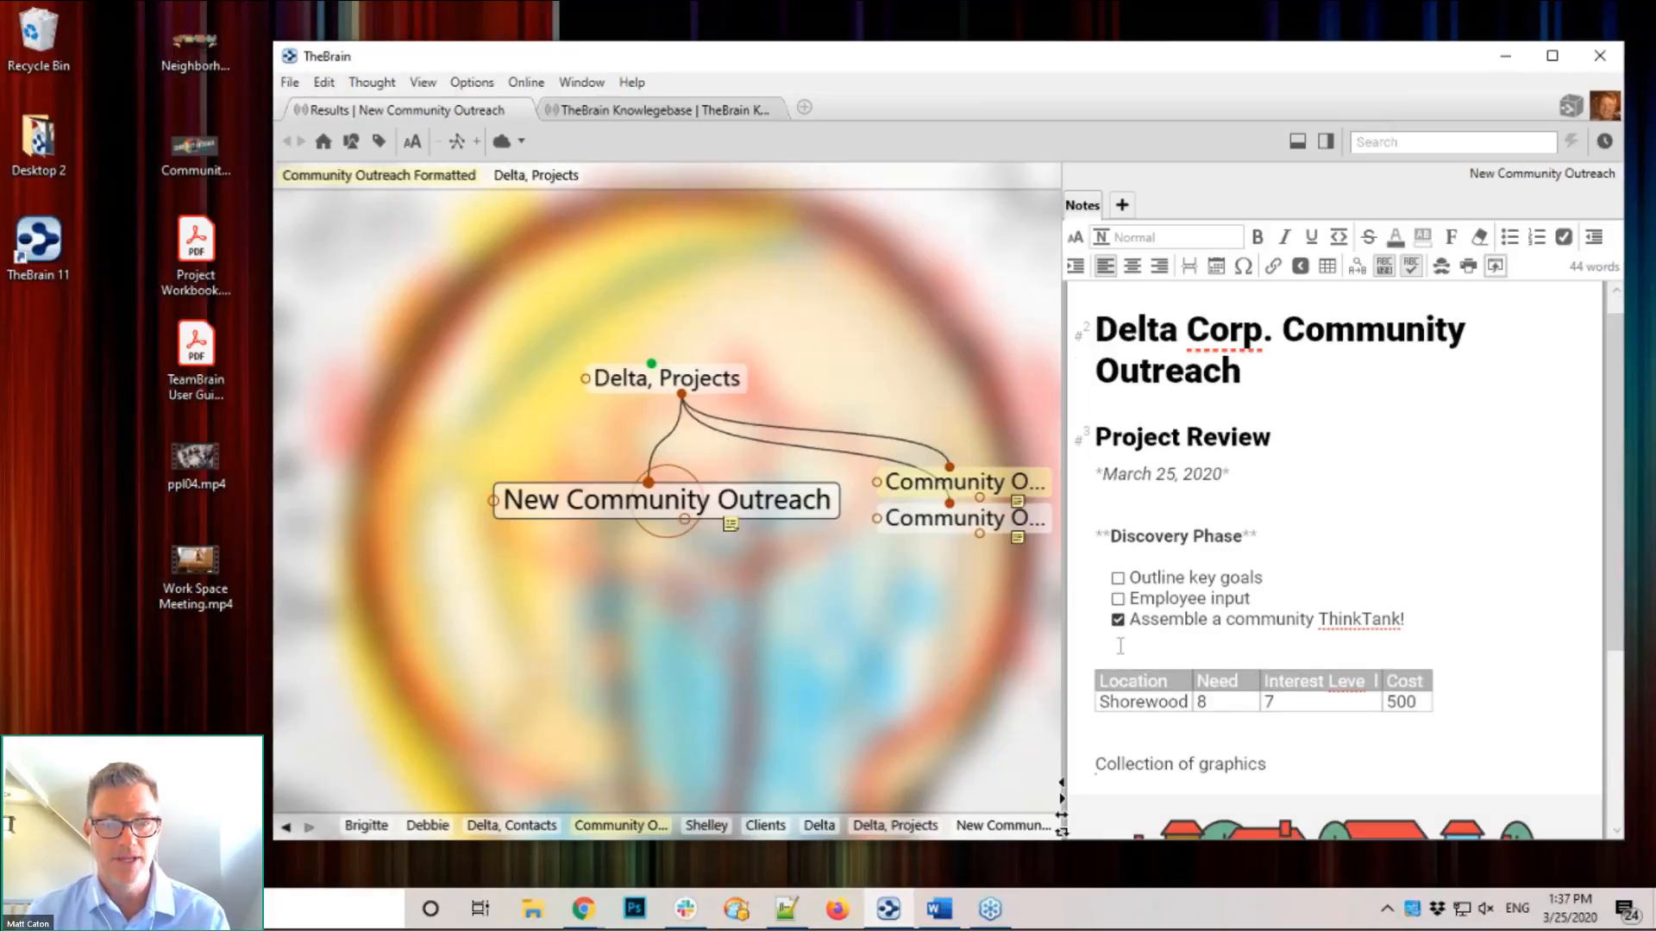
scroll(1293, 518, "down", 3)
left_click(1404, 627)
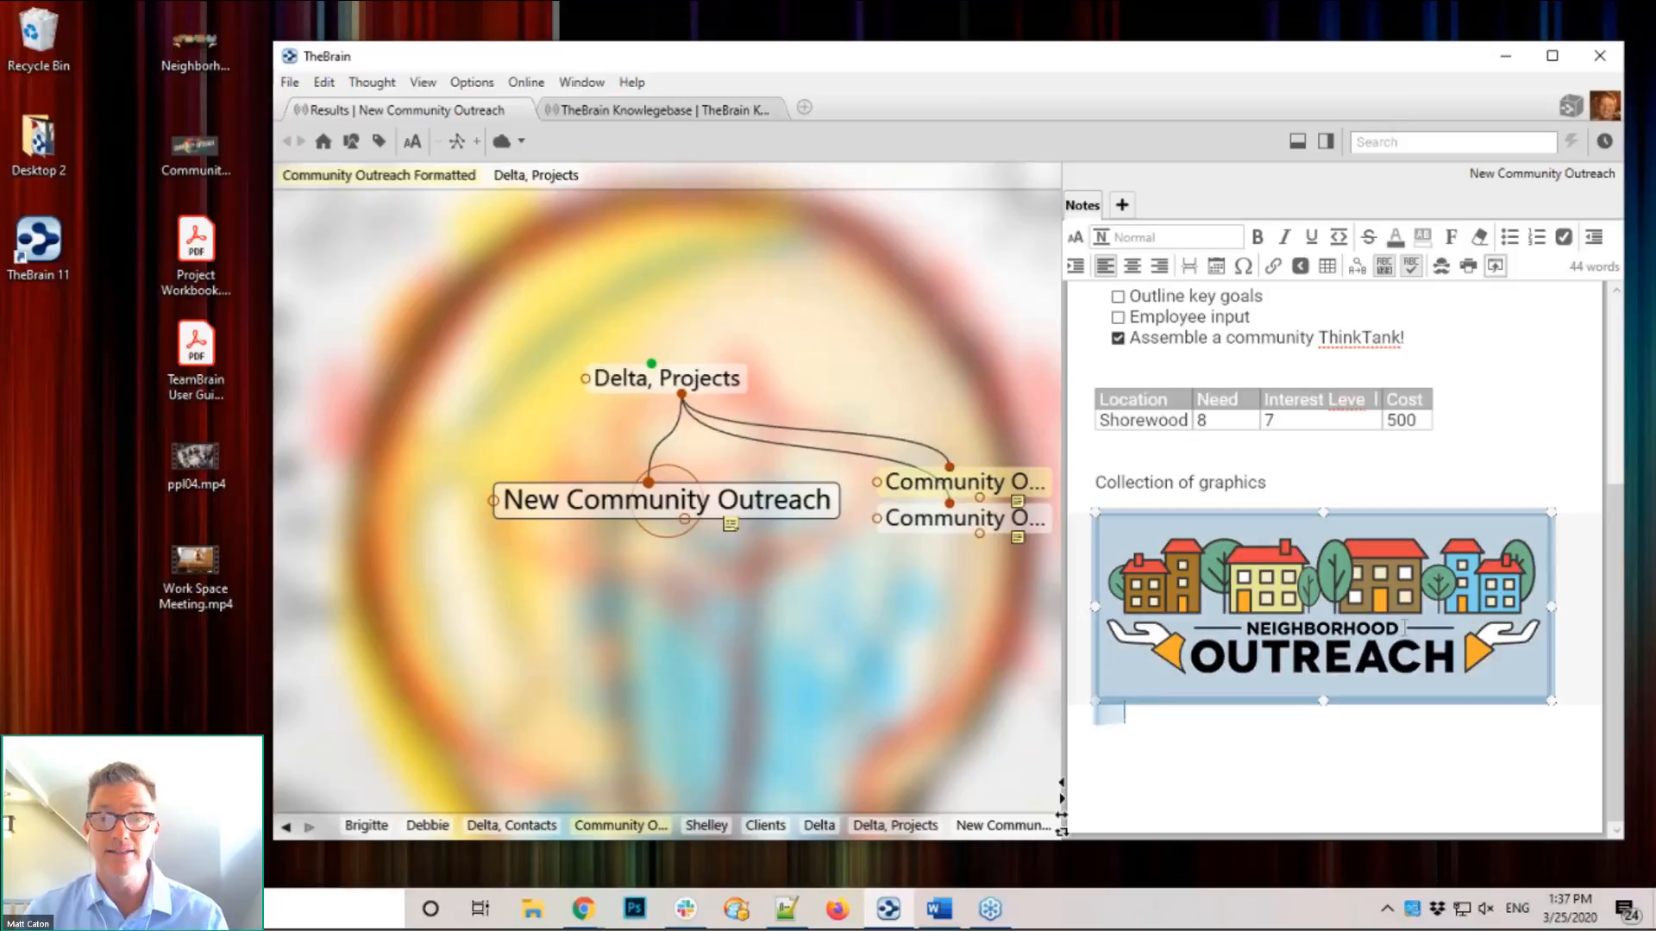
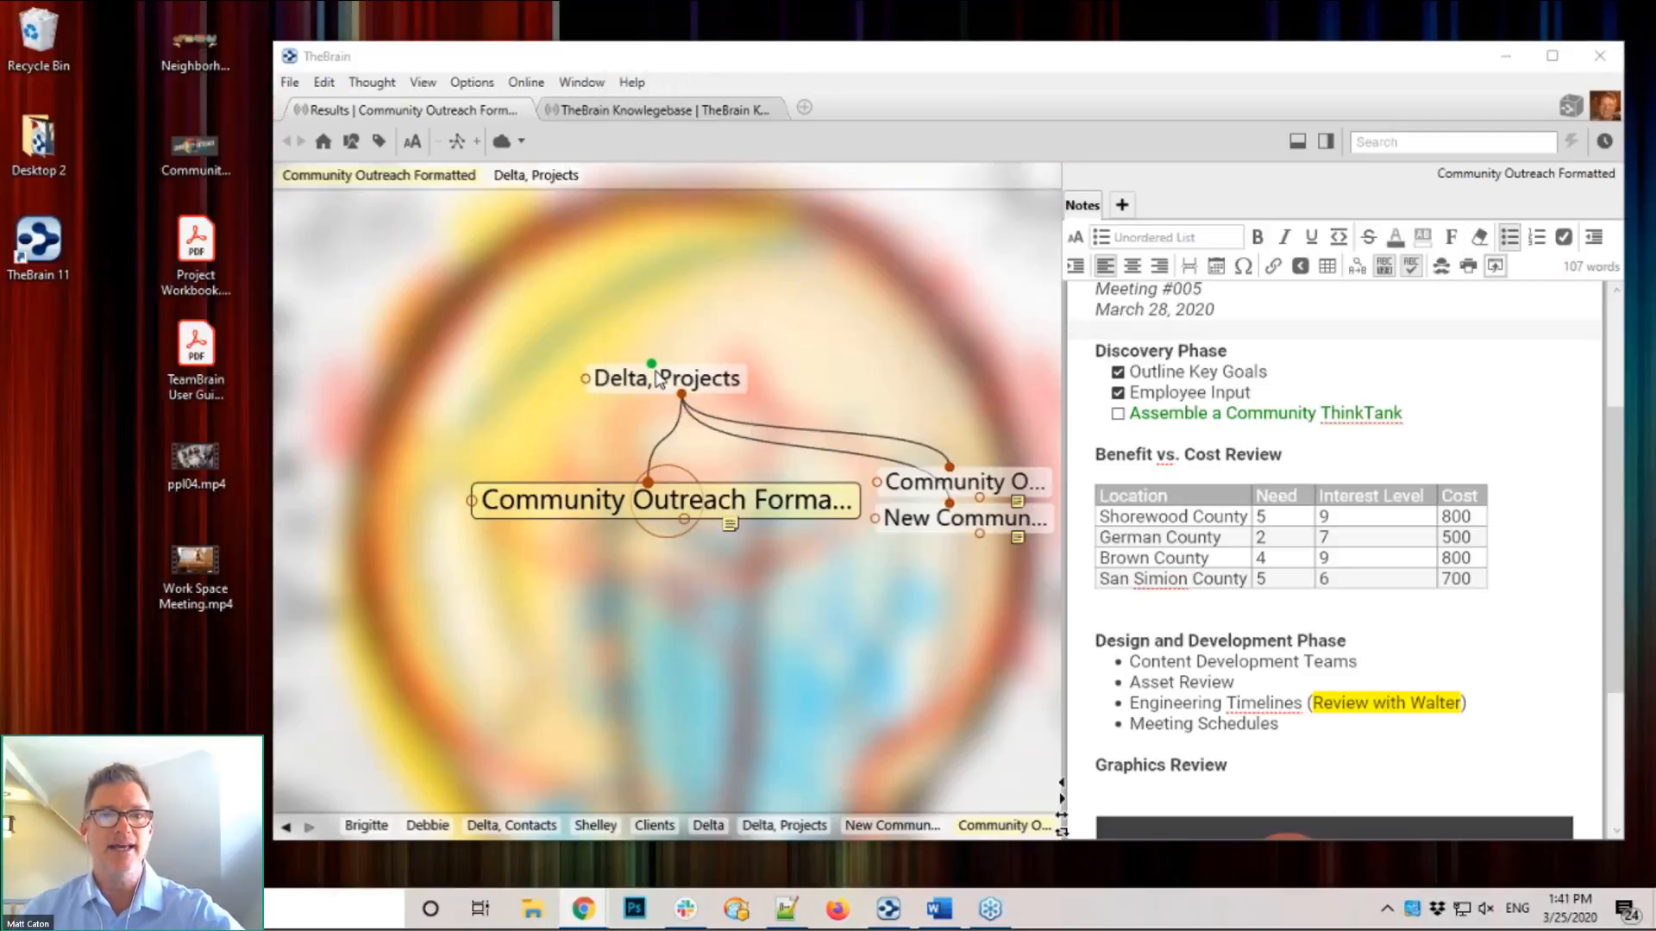
Step: Make Delta, Projects the active thought so its empty note shows
left_click(660, 379)
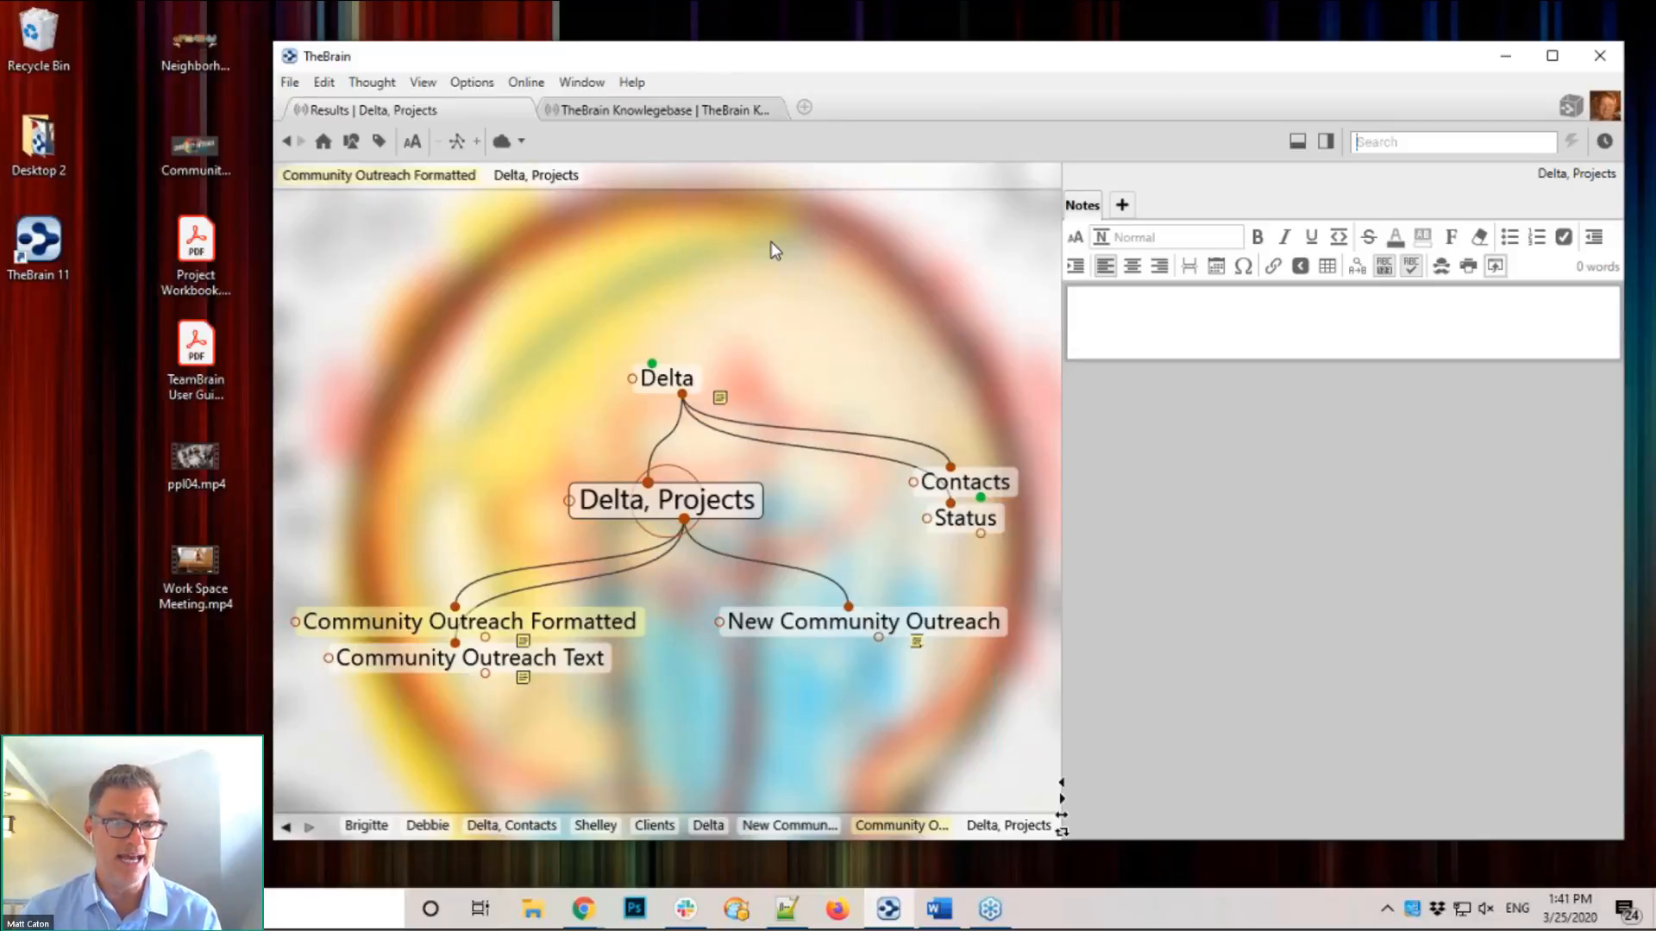
Step: Activate Community Outreach Formatted and show its note export options
left_click(602, 620)
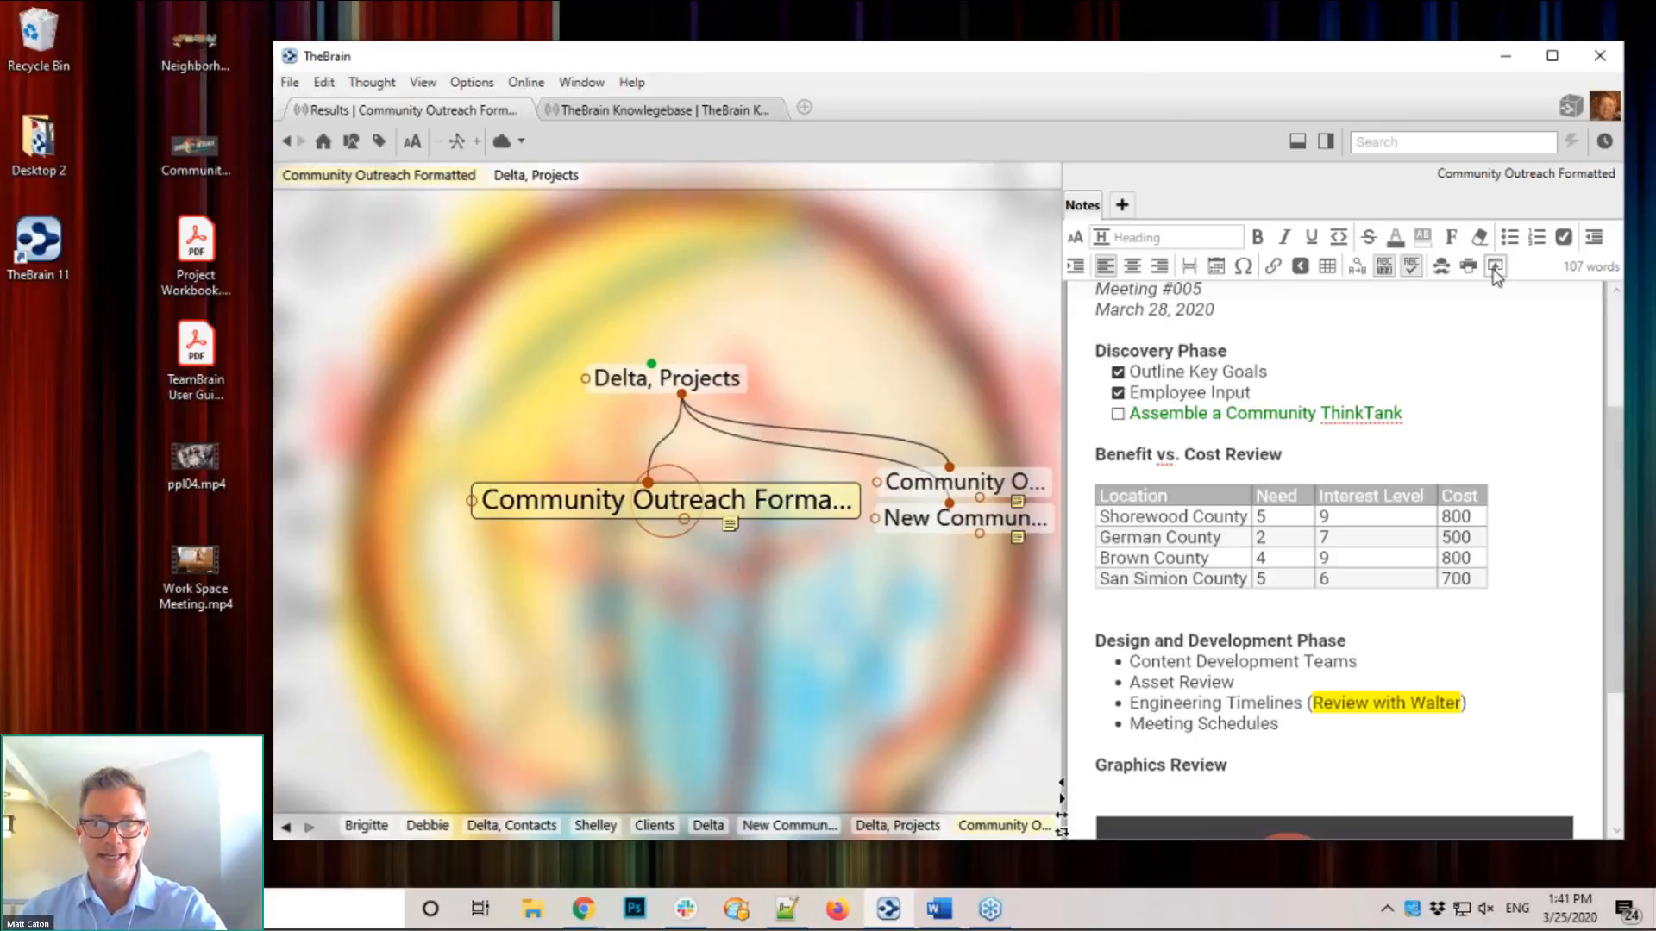
left_click(1494, 266)
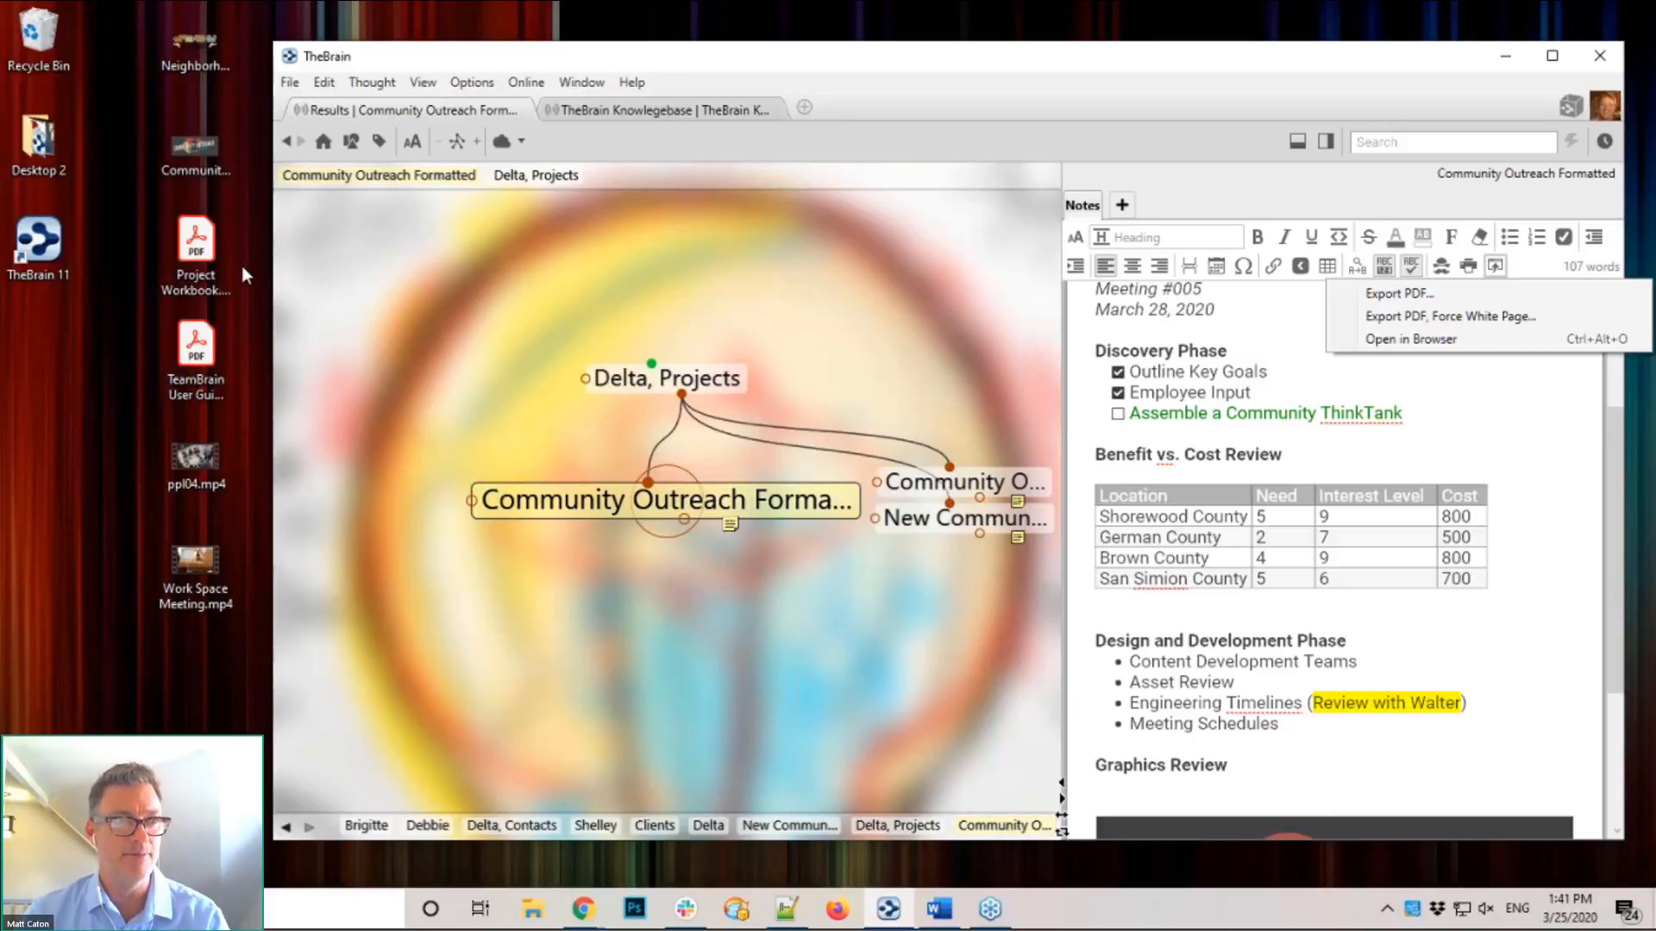
Step: Add Project Workbook.pdf under Community Outreach Formatted and activate it to view the PDF
left_click(197, 252)
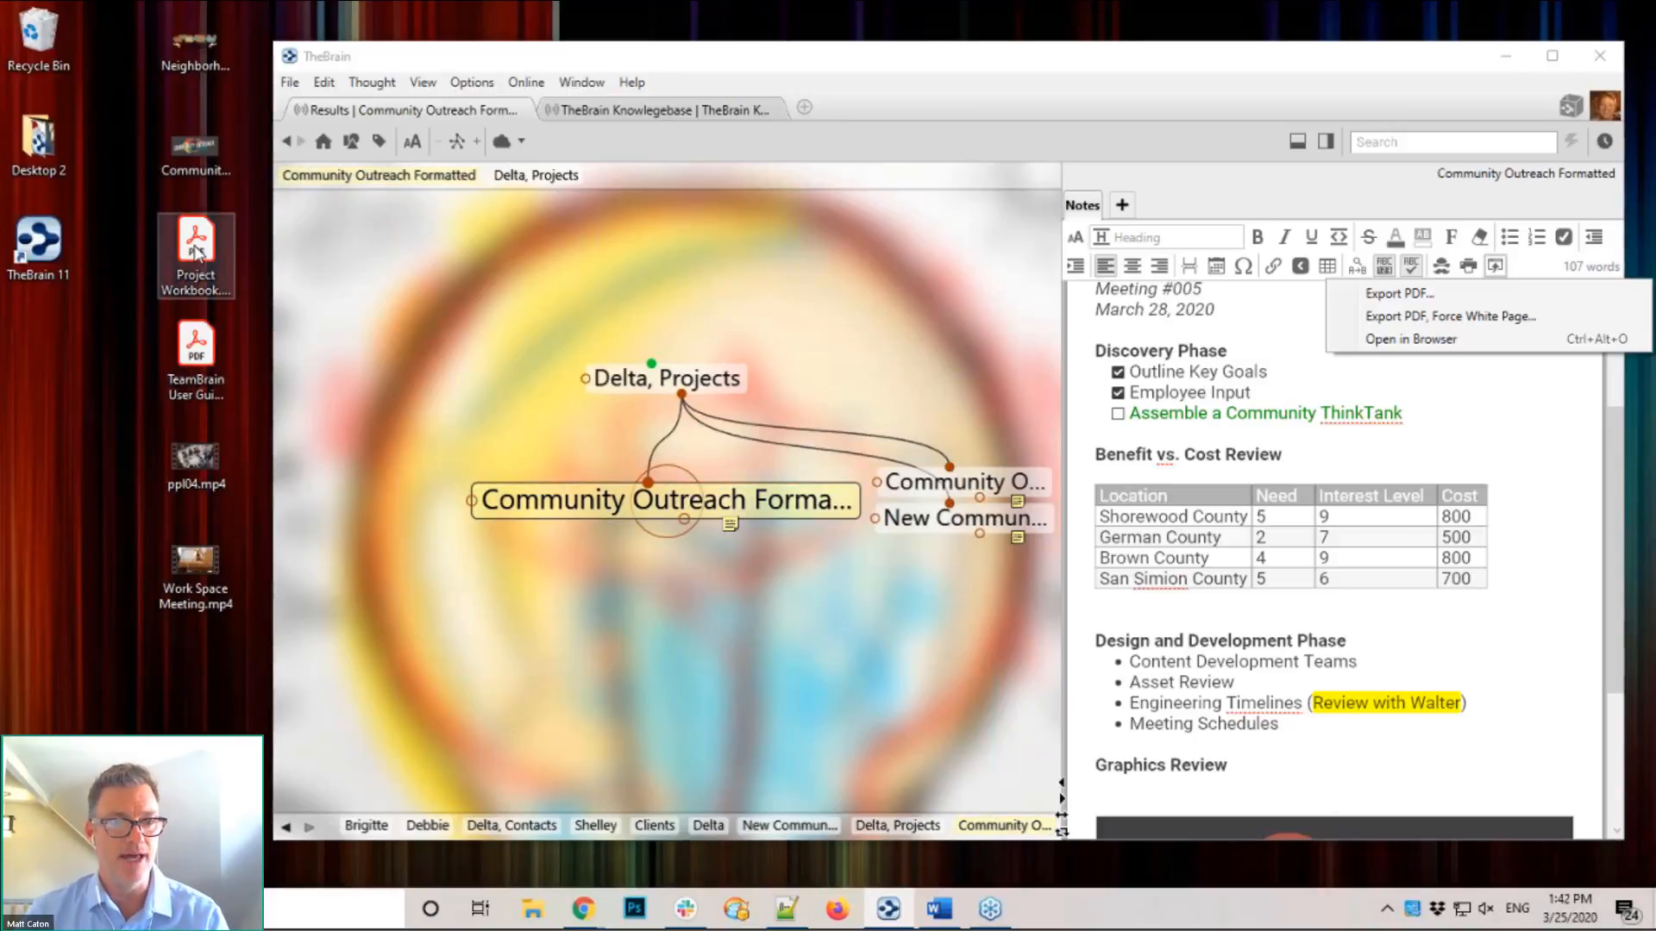
left_click(499, 634)
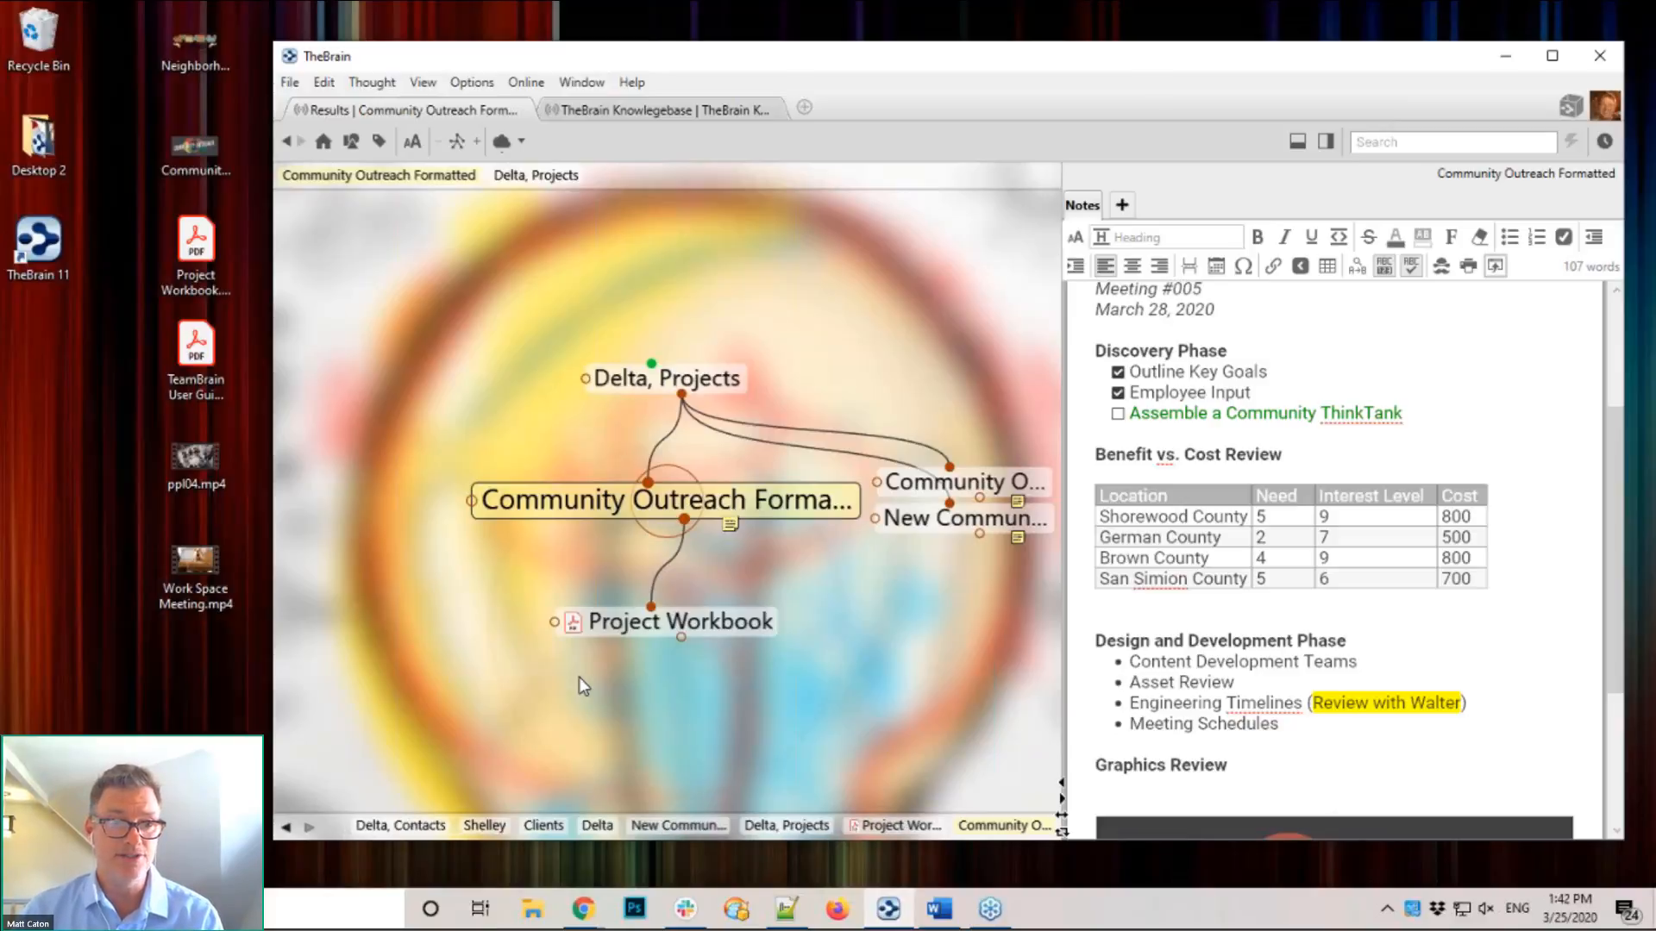
left_click(645, 623)
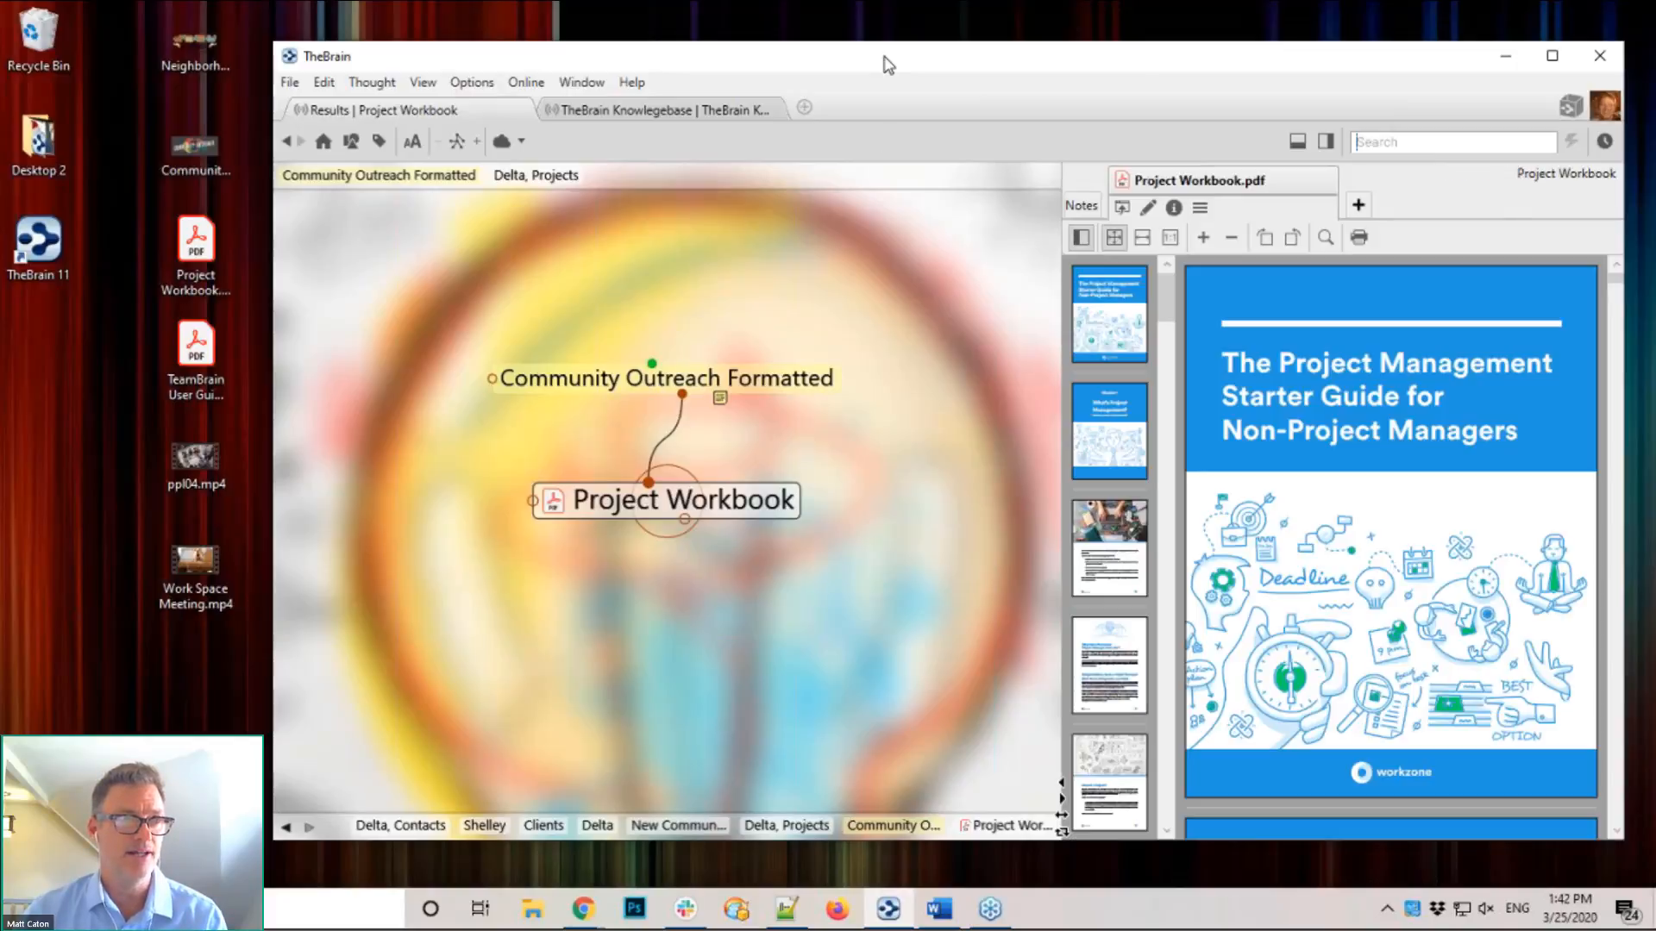
left_click_drag(882, 56, 621, 21)
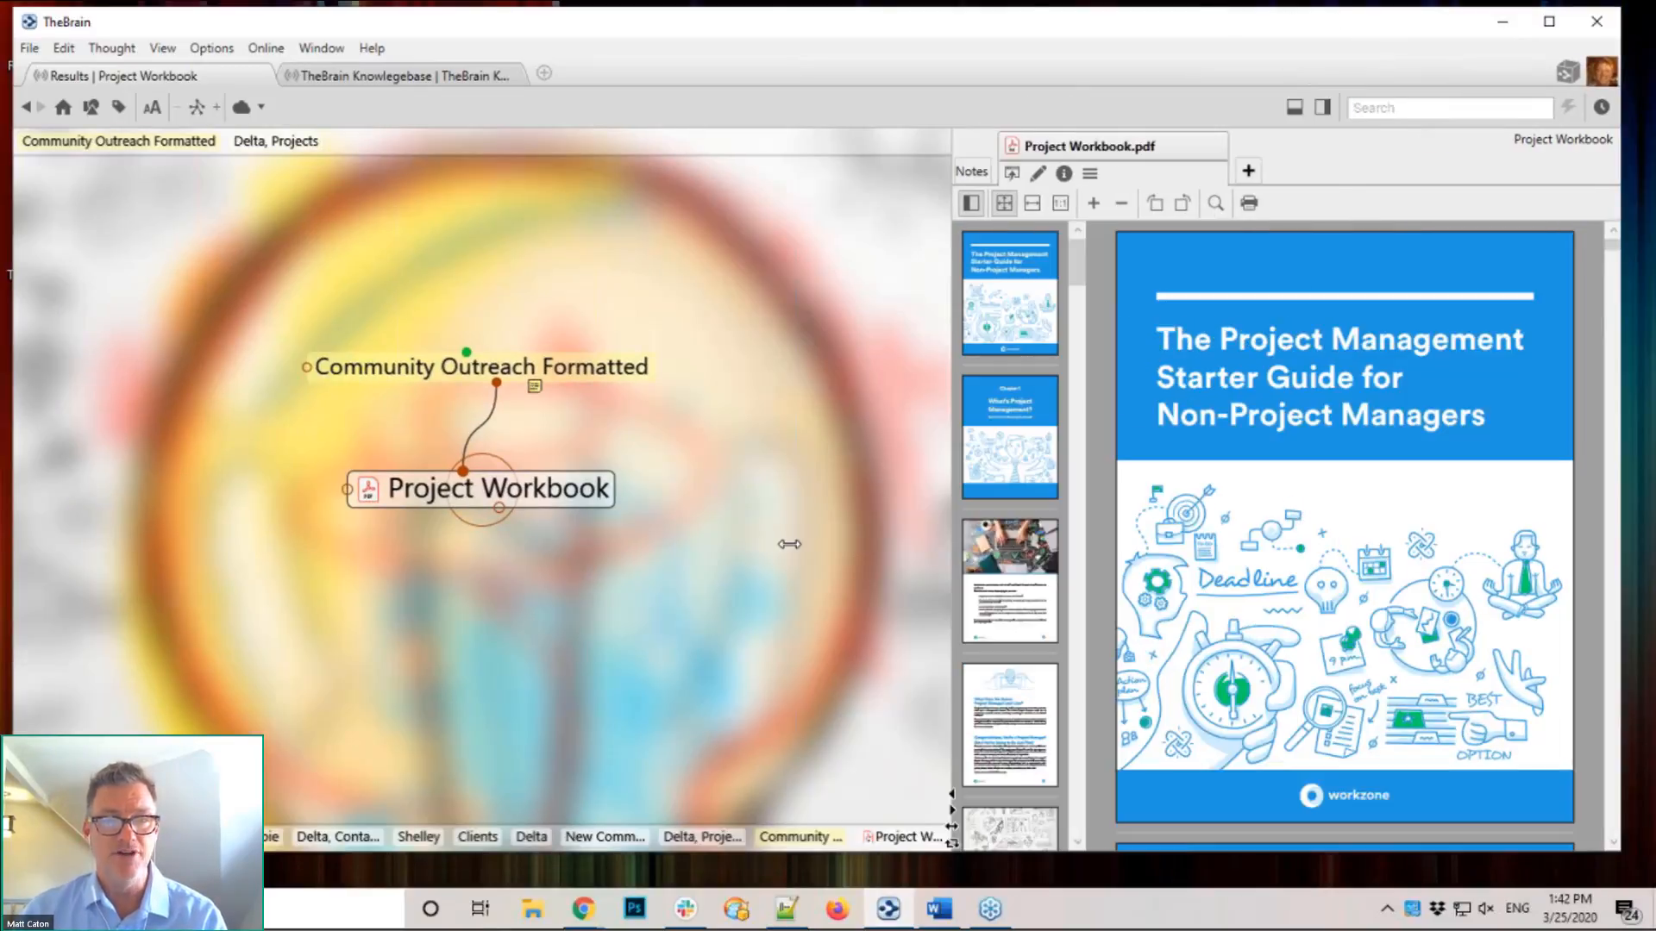
Step: Widen the PDF viewer and jump to the 'Do you have what it takes?' and Phase 2 of 5 pages
left_click_drag(789, 544, 707, 534)
scroll(1182, 478, "down", 10)
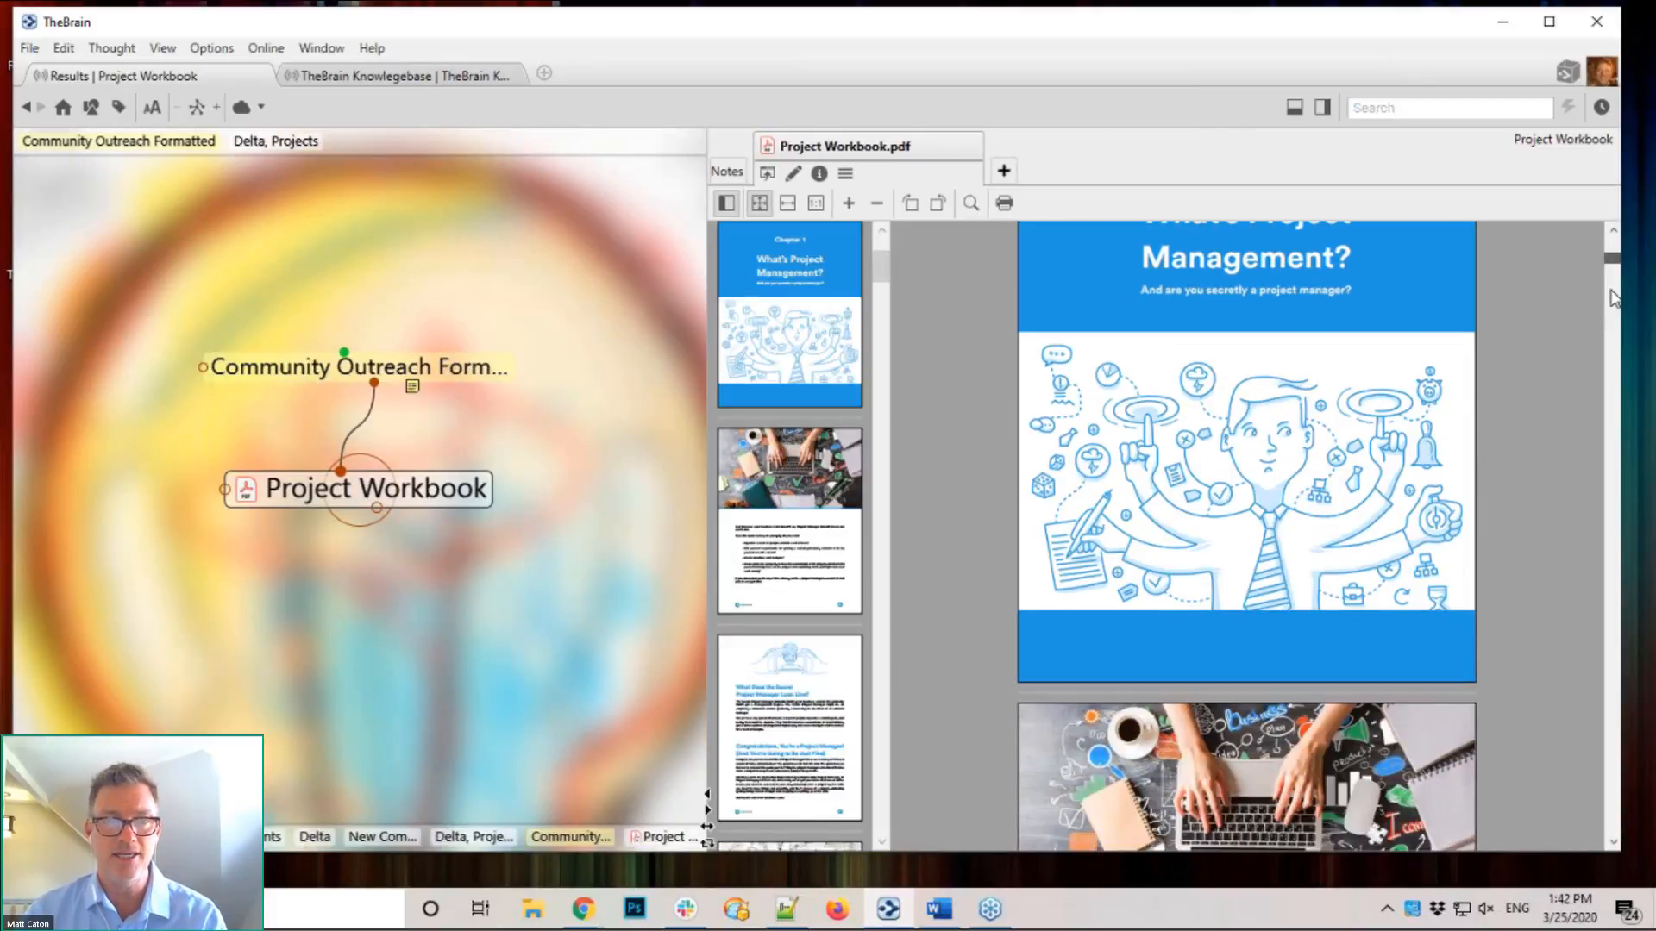
left_click(1611, 316)
scroll(873, 421, "down", 10)
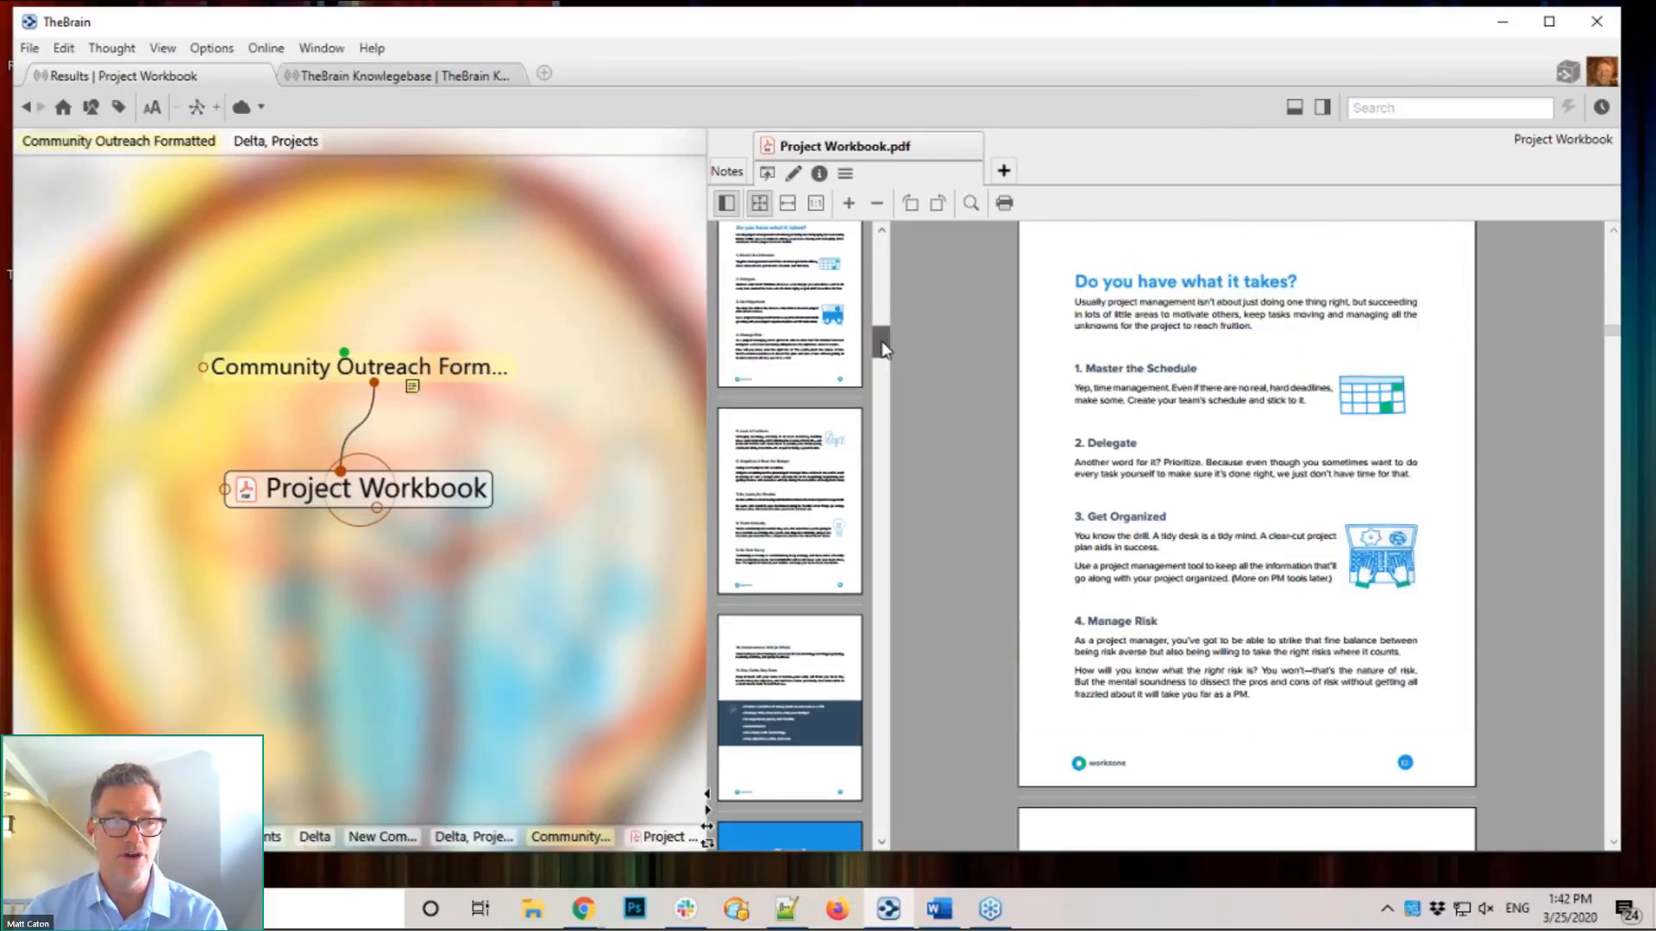
scroll(873, 420, "down", 5)
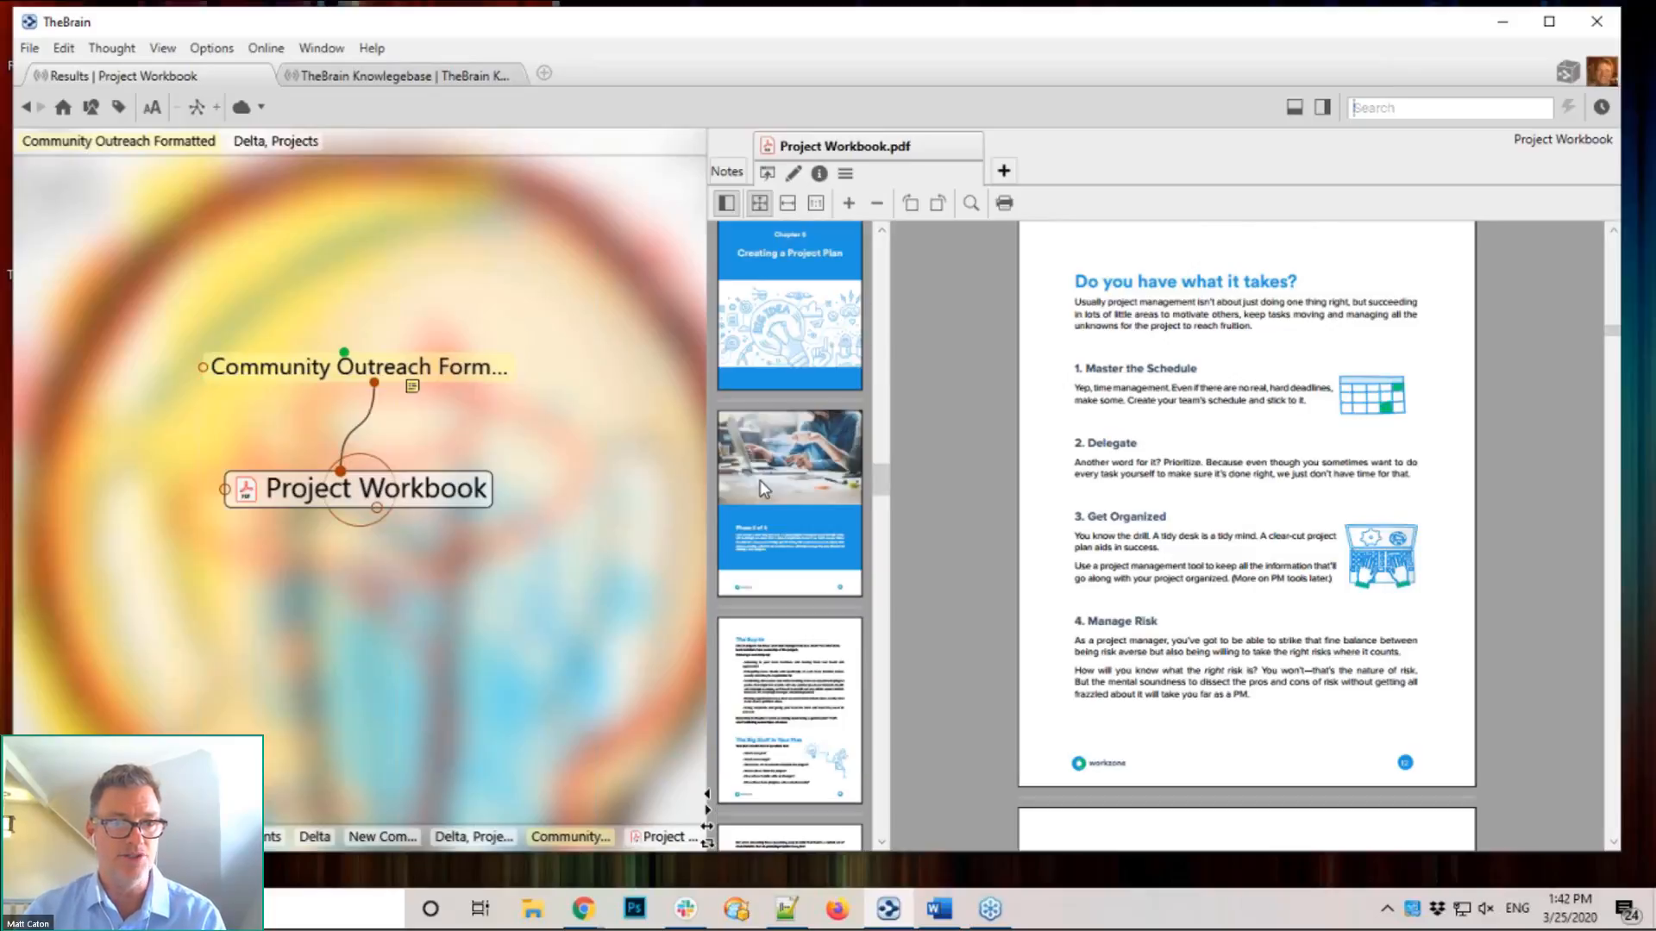
left_click(762, 489)
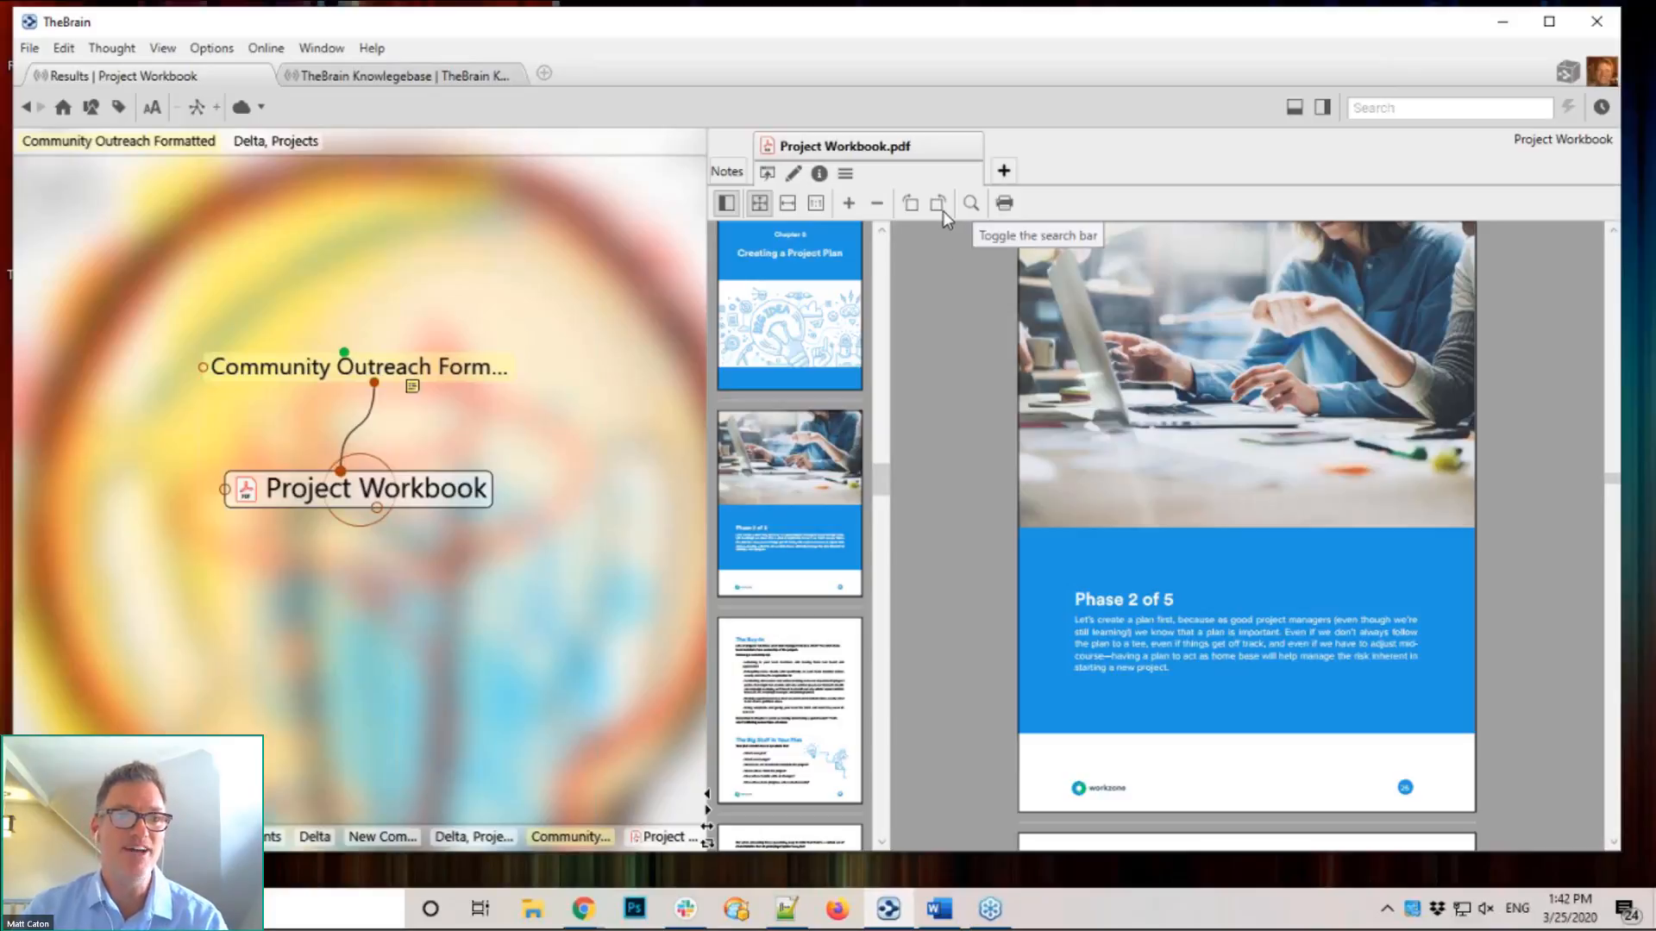
Step: Zoom the PDF page in twice to read it, then zoom back out and scroll up
left_click(848, 207)
left_click(848, 207)
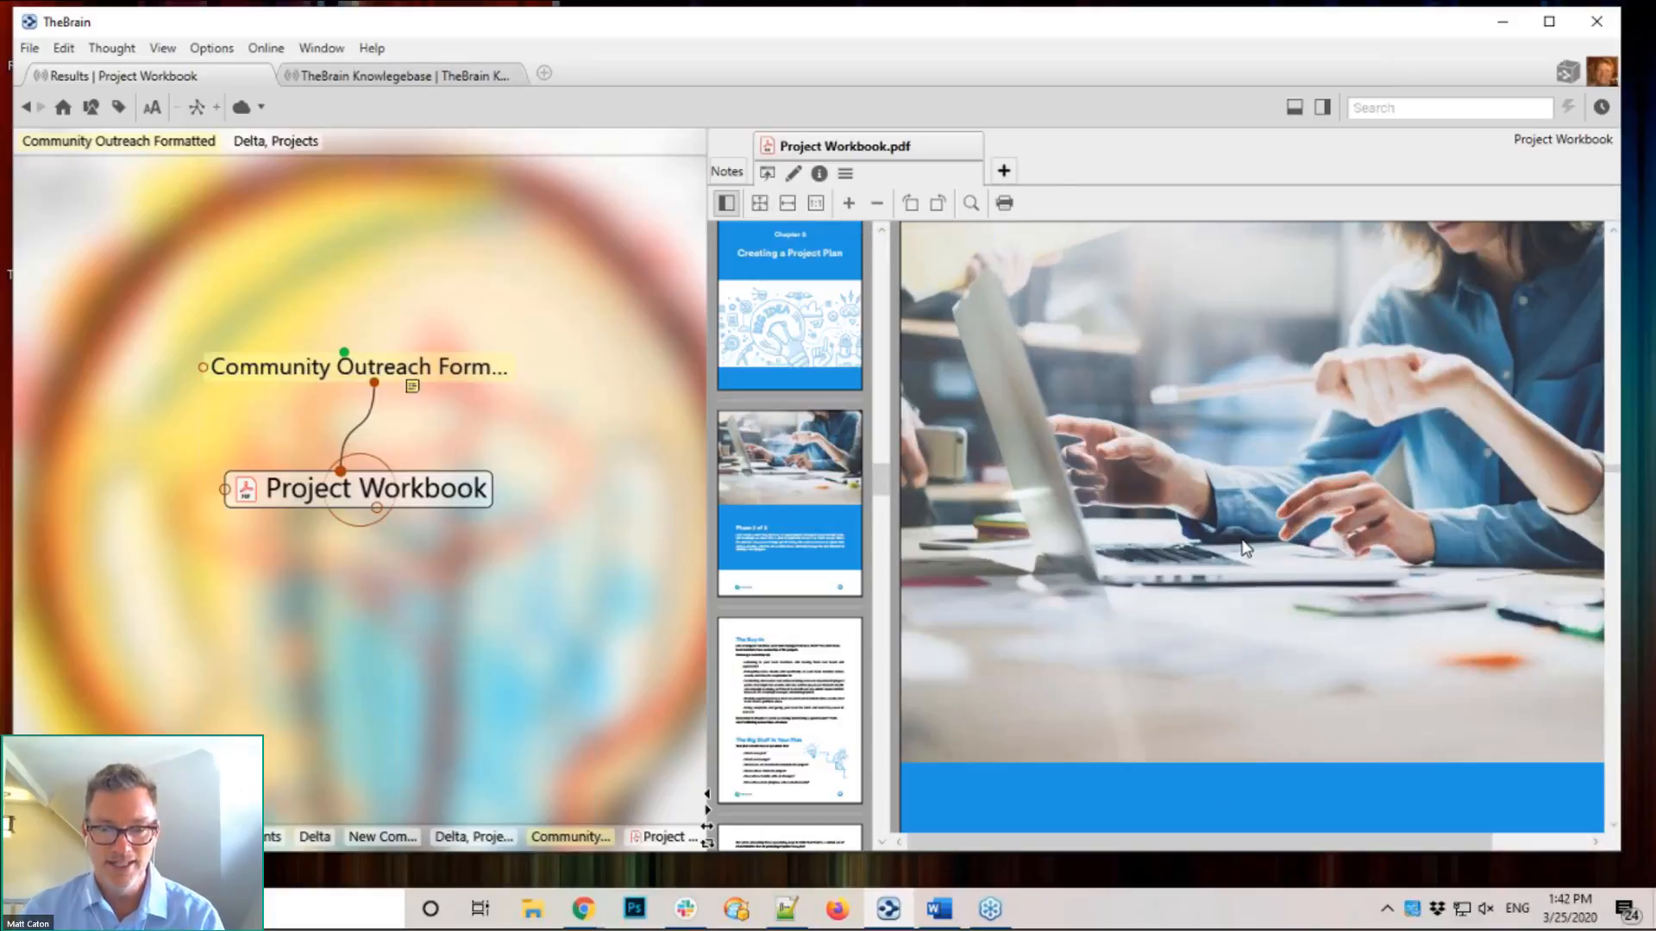
scroll(1245, 546, "down", 5)
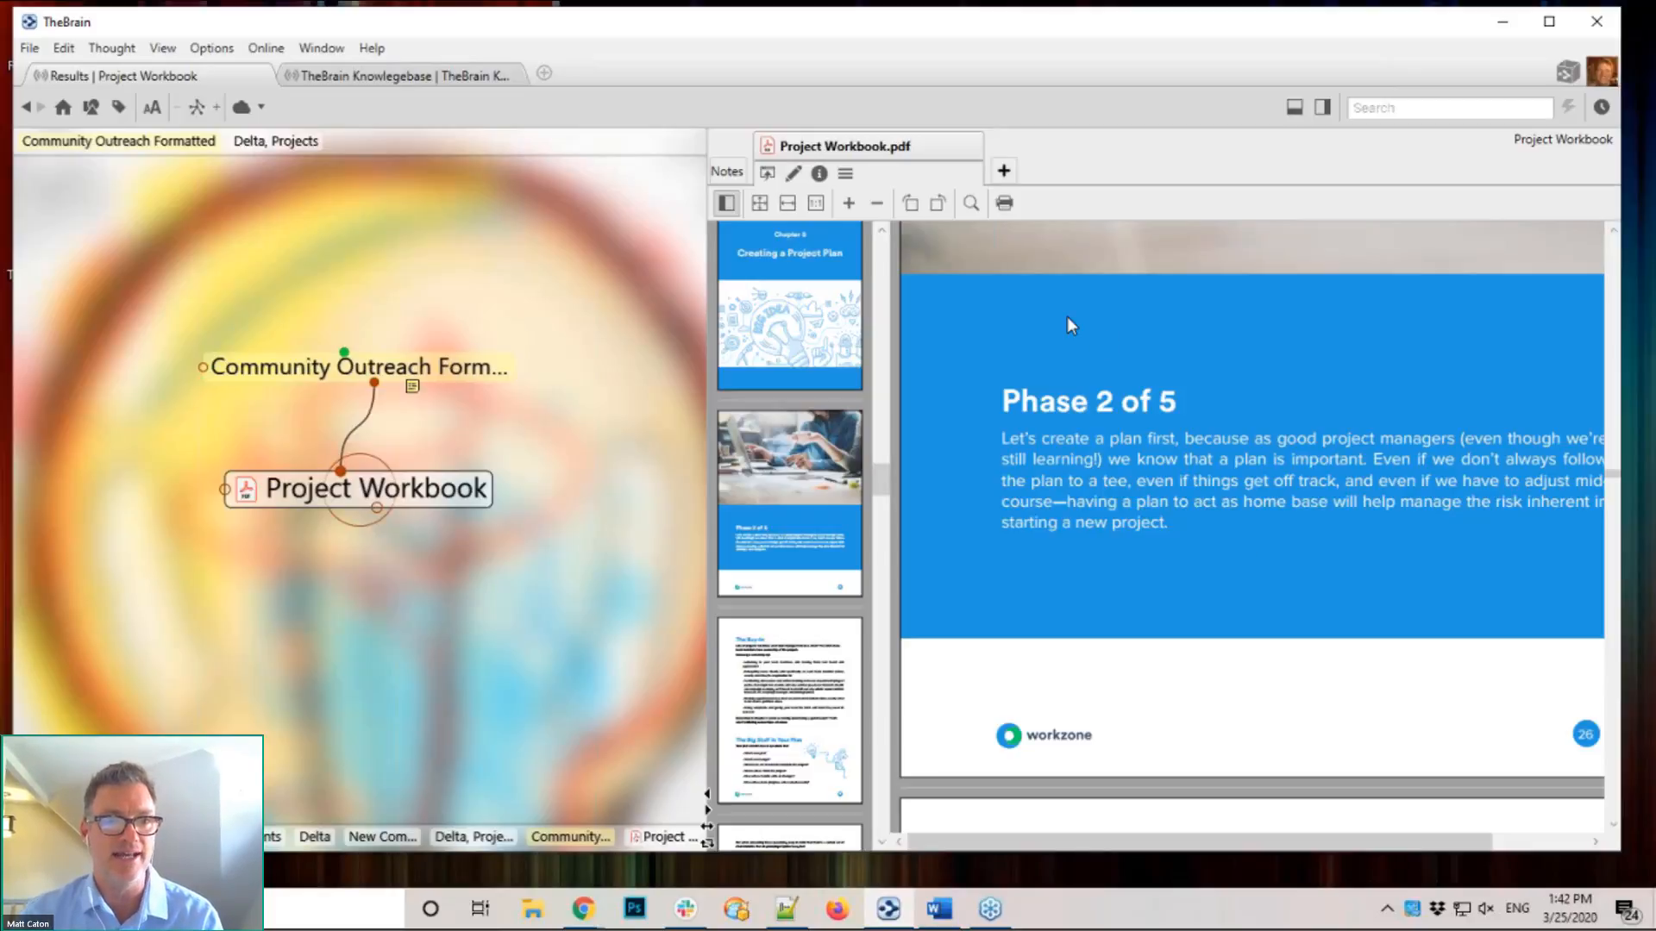
left_click(877, 203)
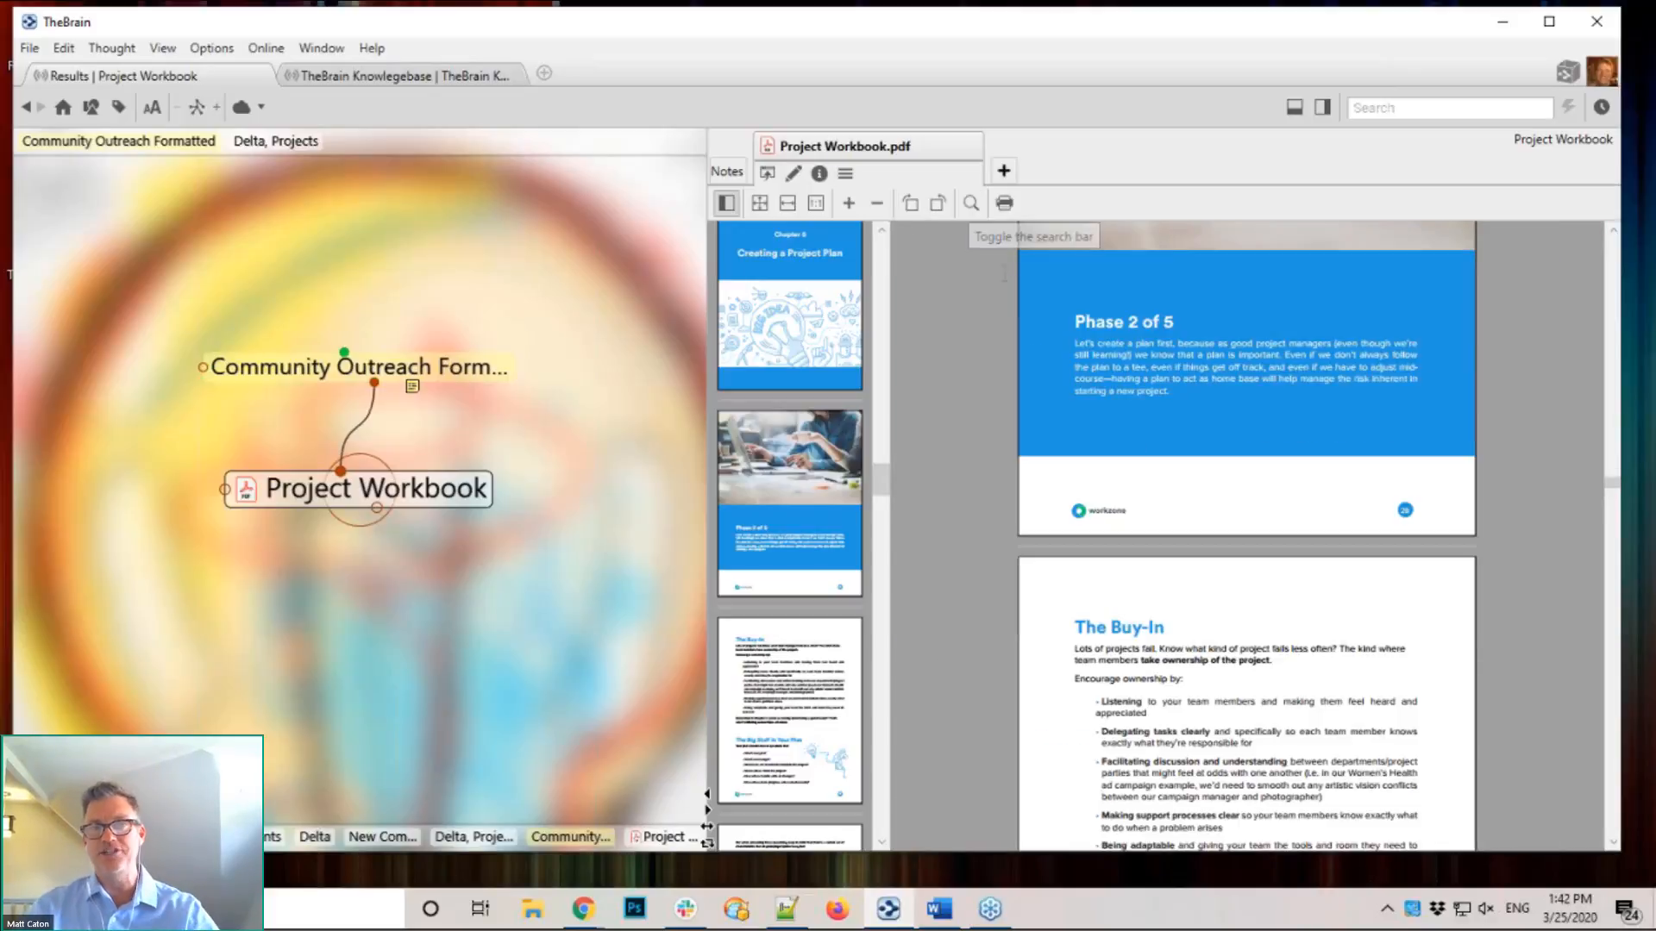
scroll(1139, 479, "up", 10)
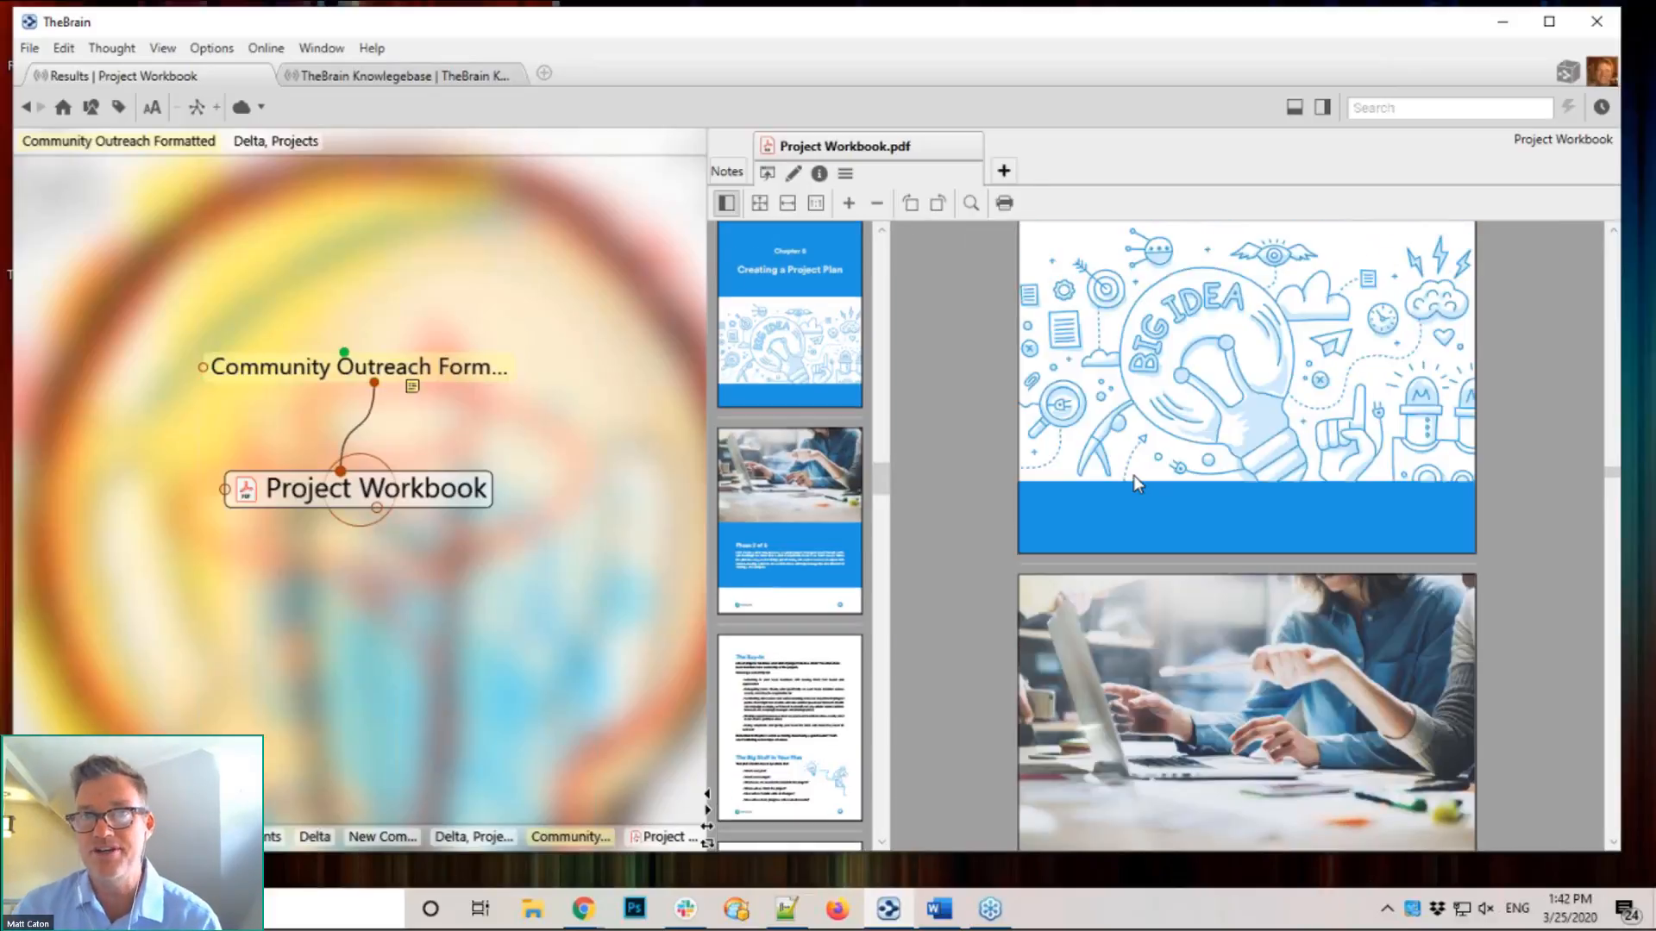
scroll(1133, 483, "up", 3)
scroll(1132, 481, "up", 3)
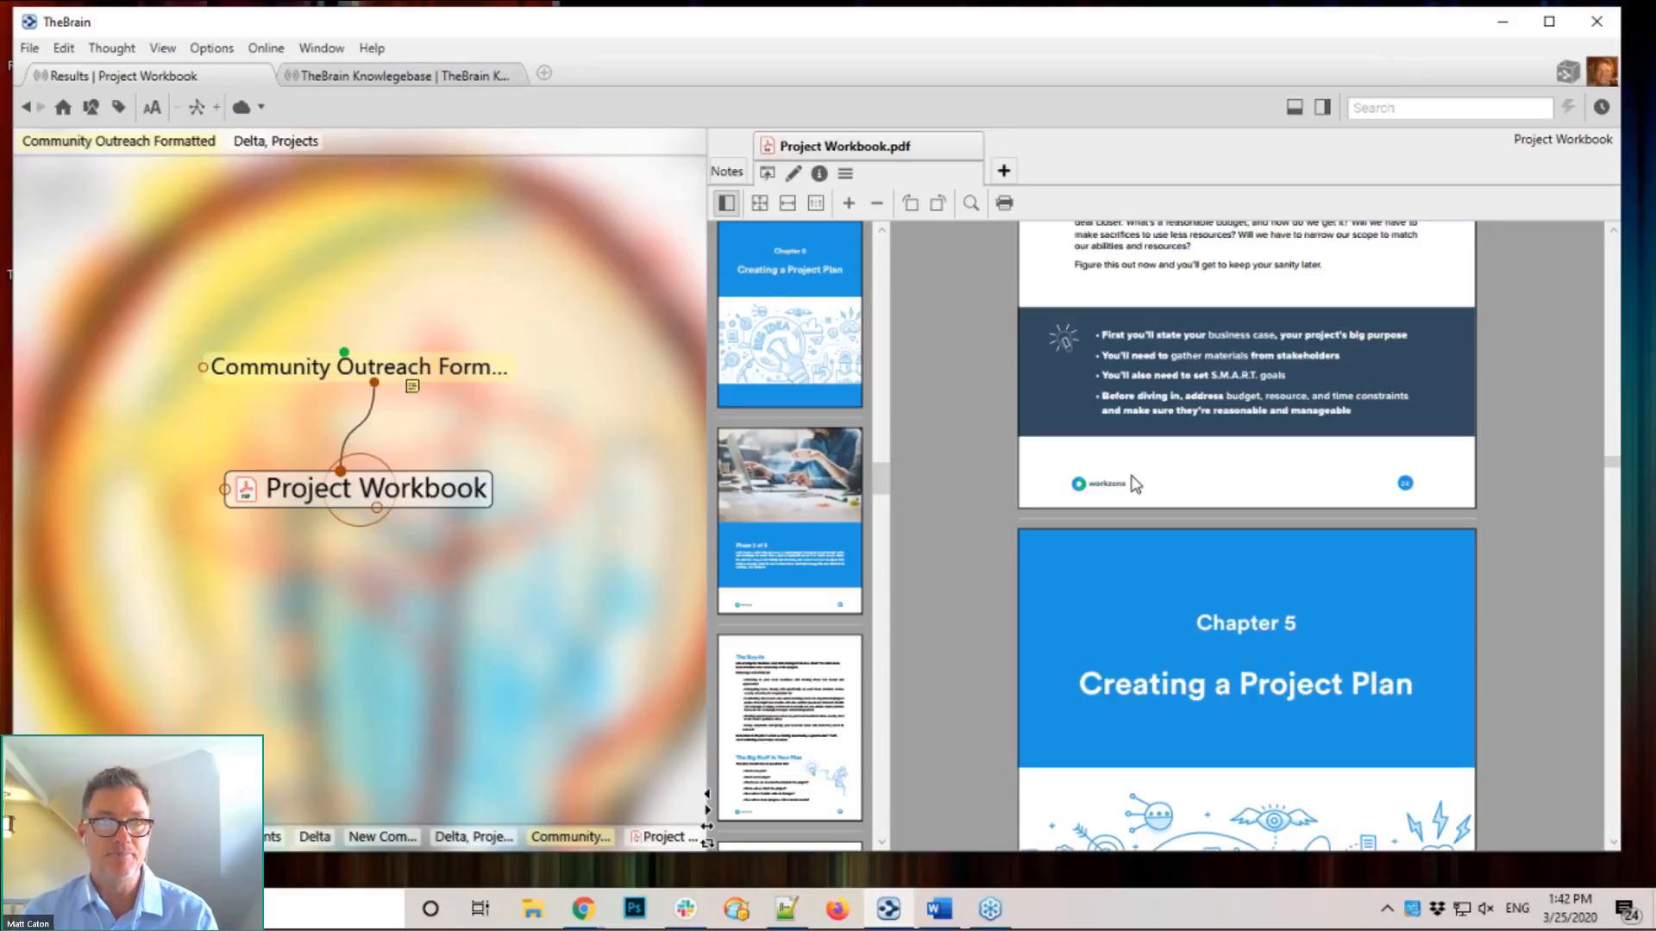
scroll(1133, 483, "up", 5)
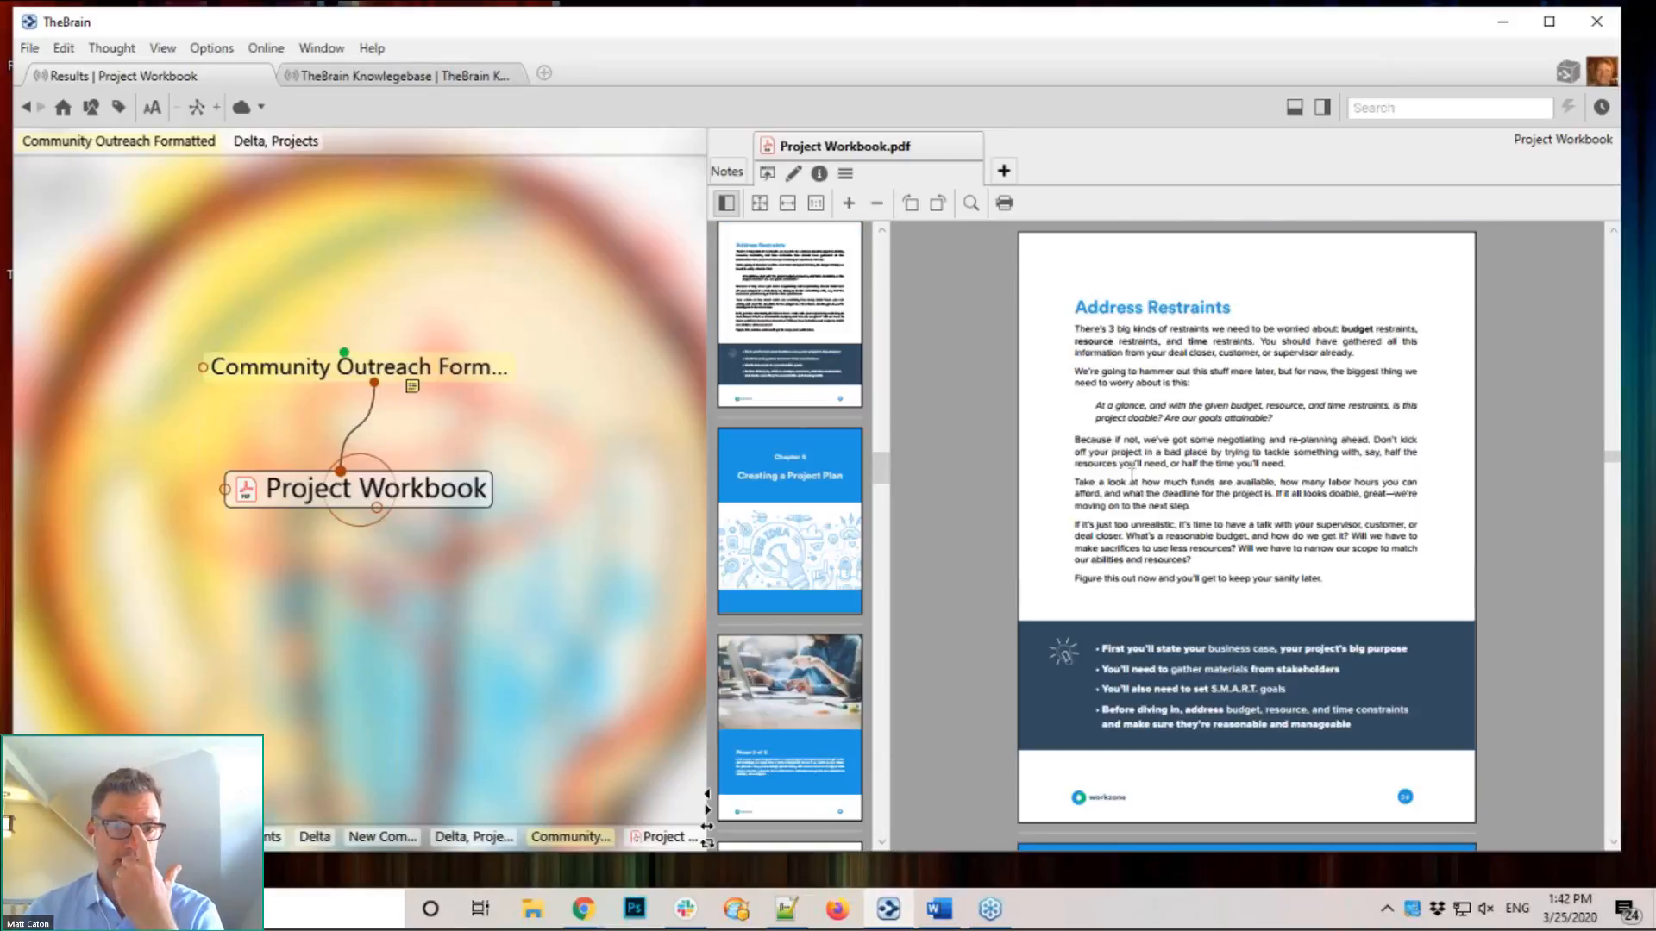
scroll(1133, 474, "up", 7)
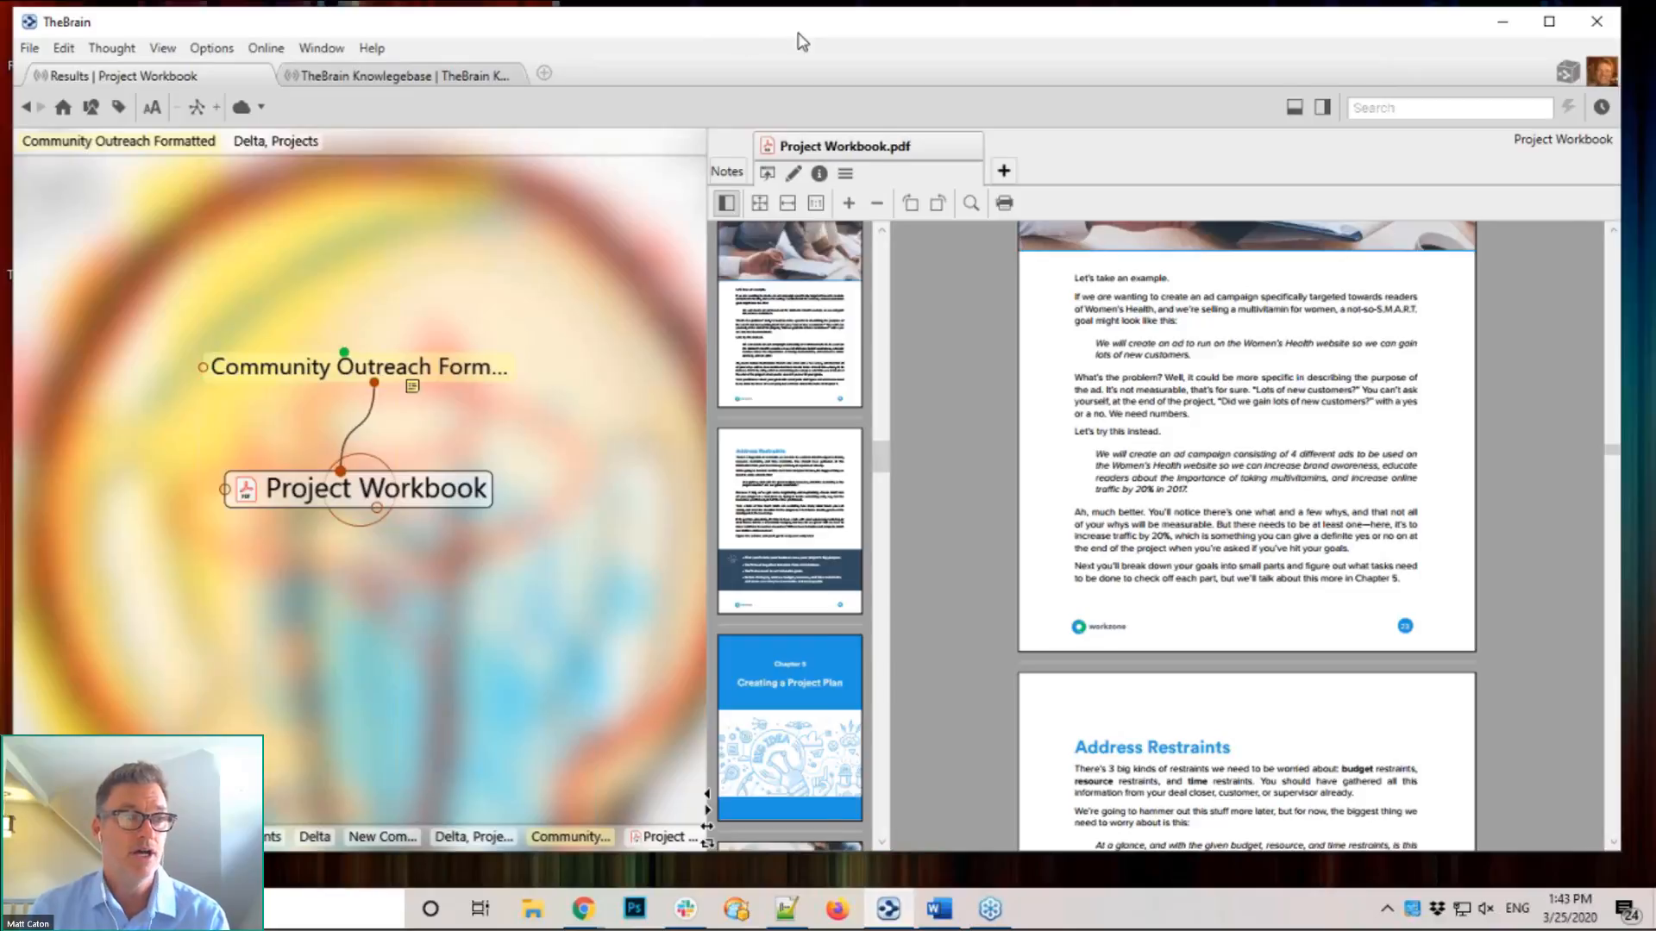
left_click_drag(799, 37, 859, 38)
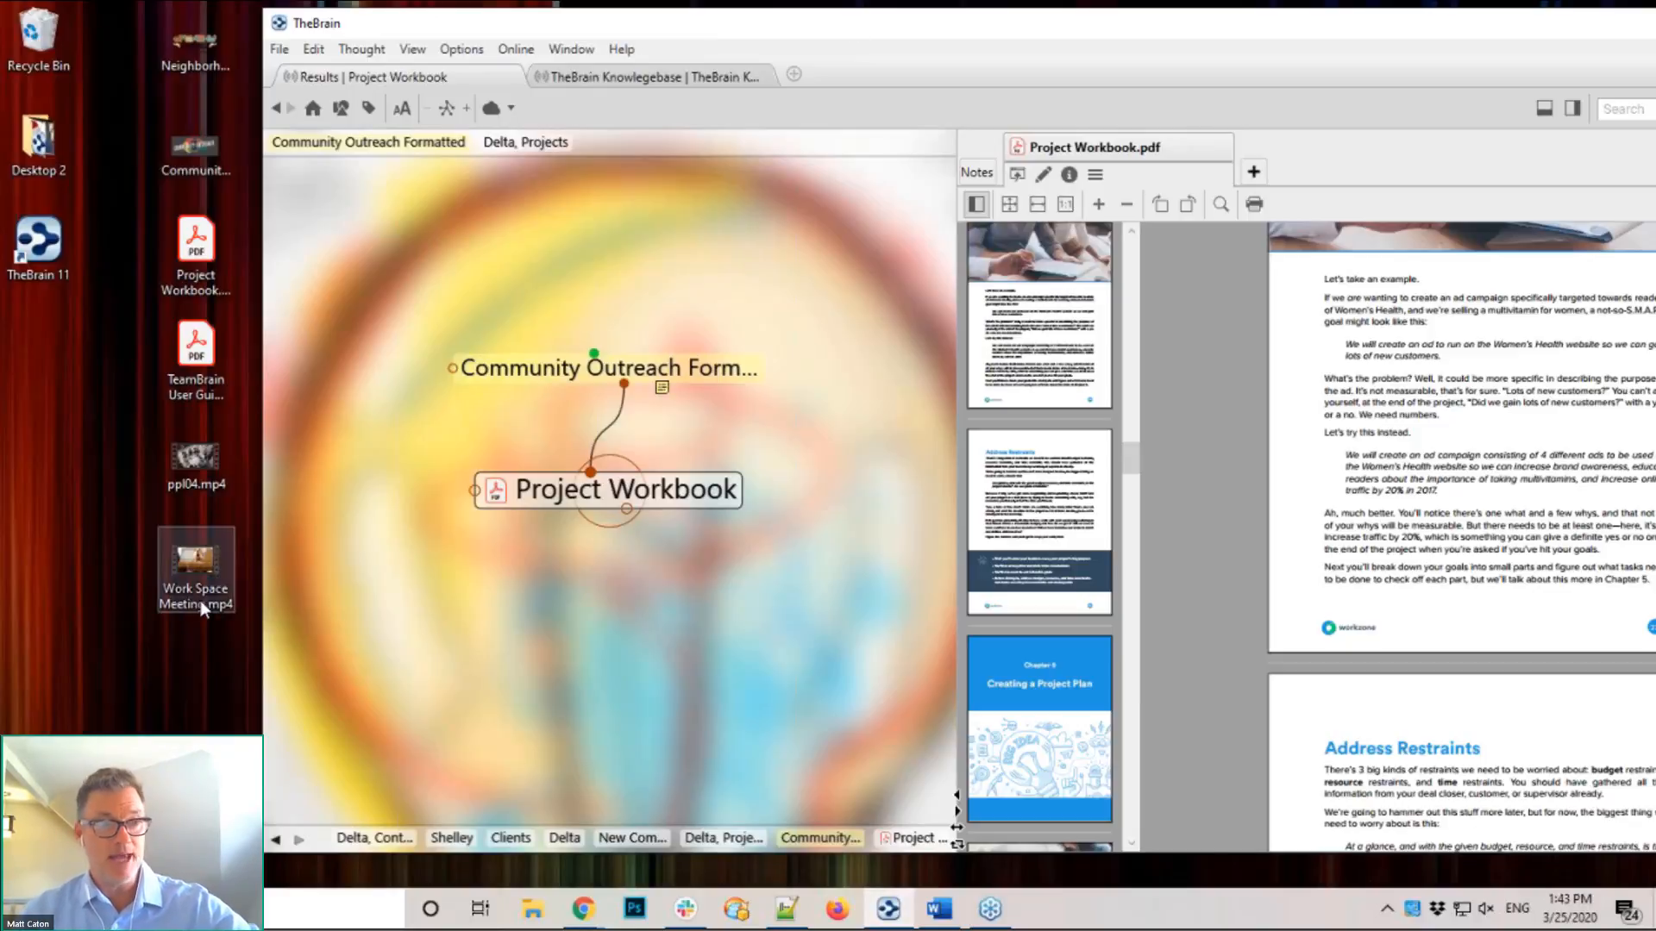
Step: Link Work Space Meeting.mp4 to Project Workbook and make the new video thought active
left_click(192, 556)
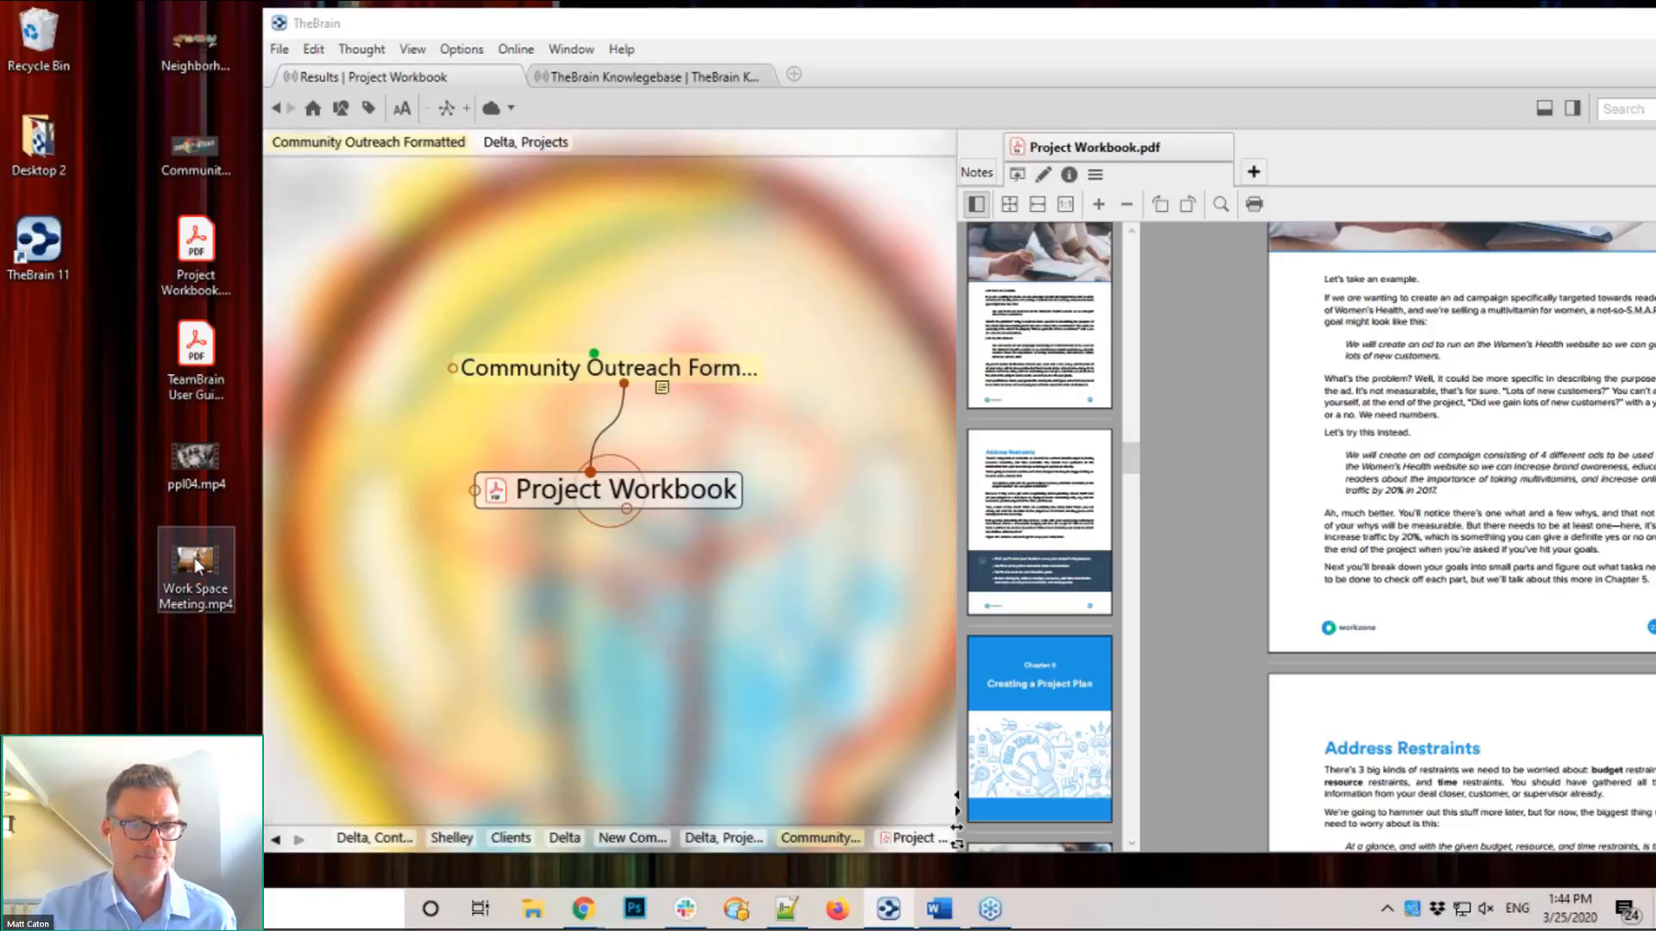
left_click_drag(195, 557, 700, 612)
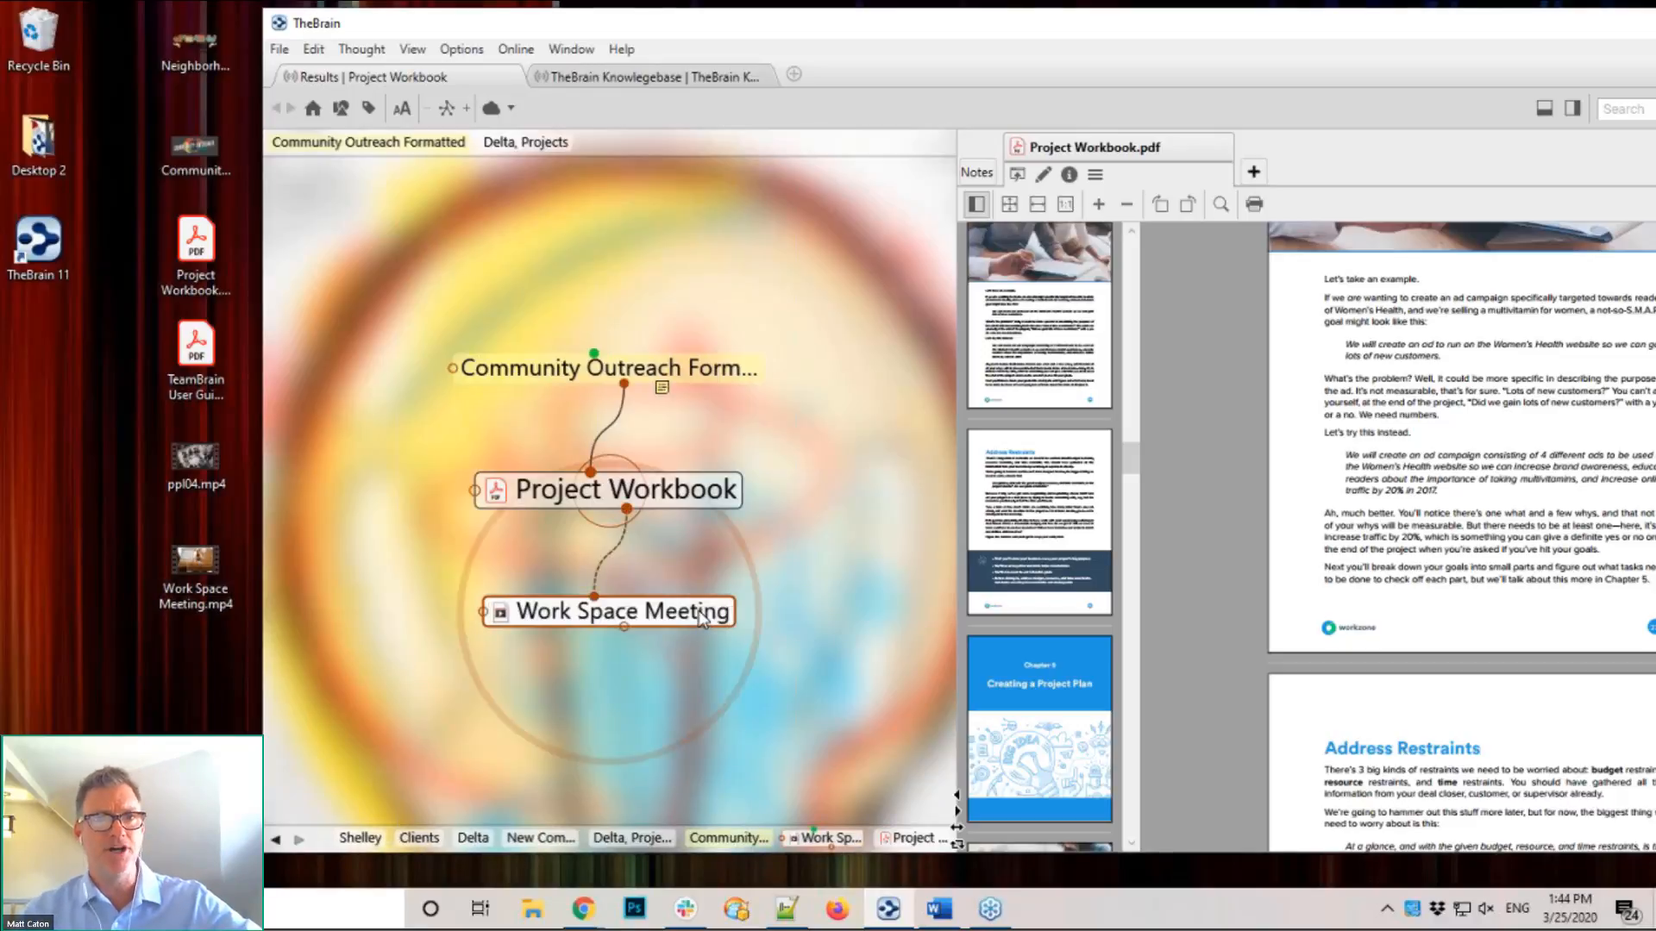
left_click(701, 614)
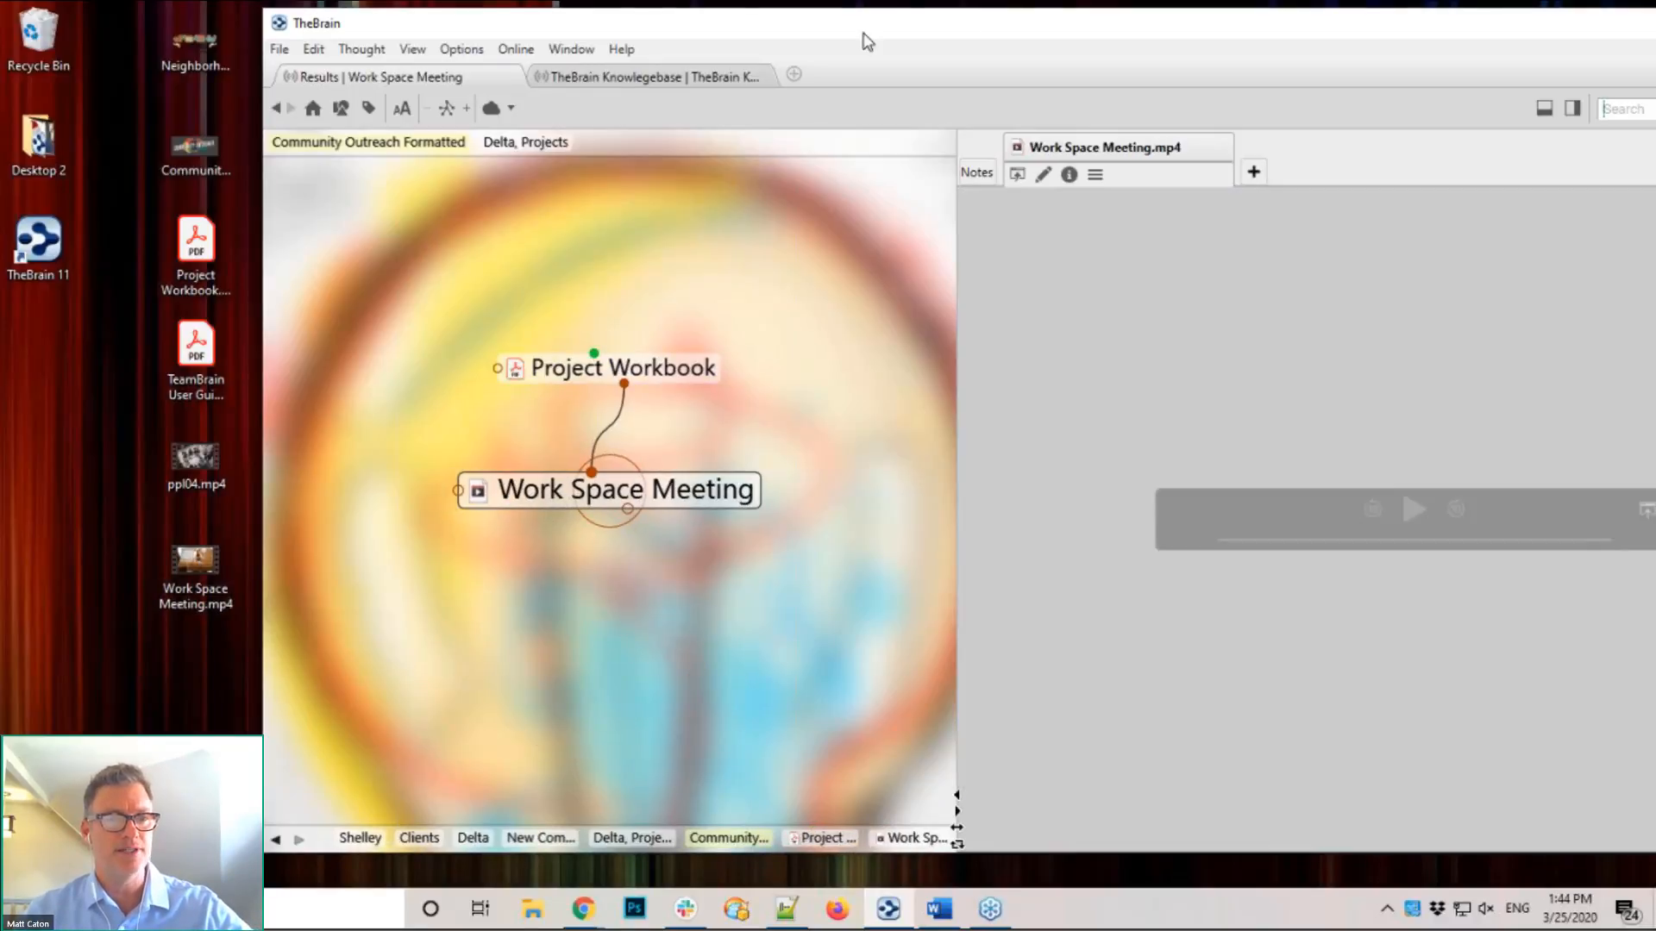
left_click_drag(865, 37, 702, 34)
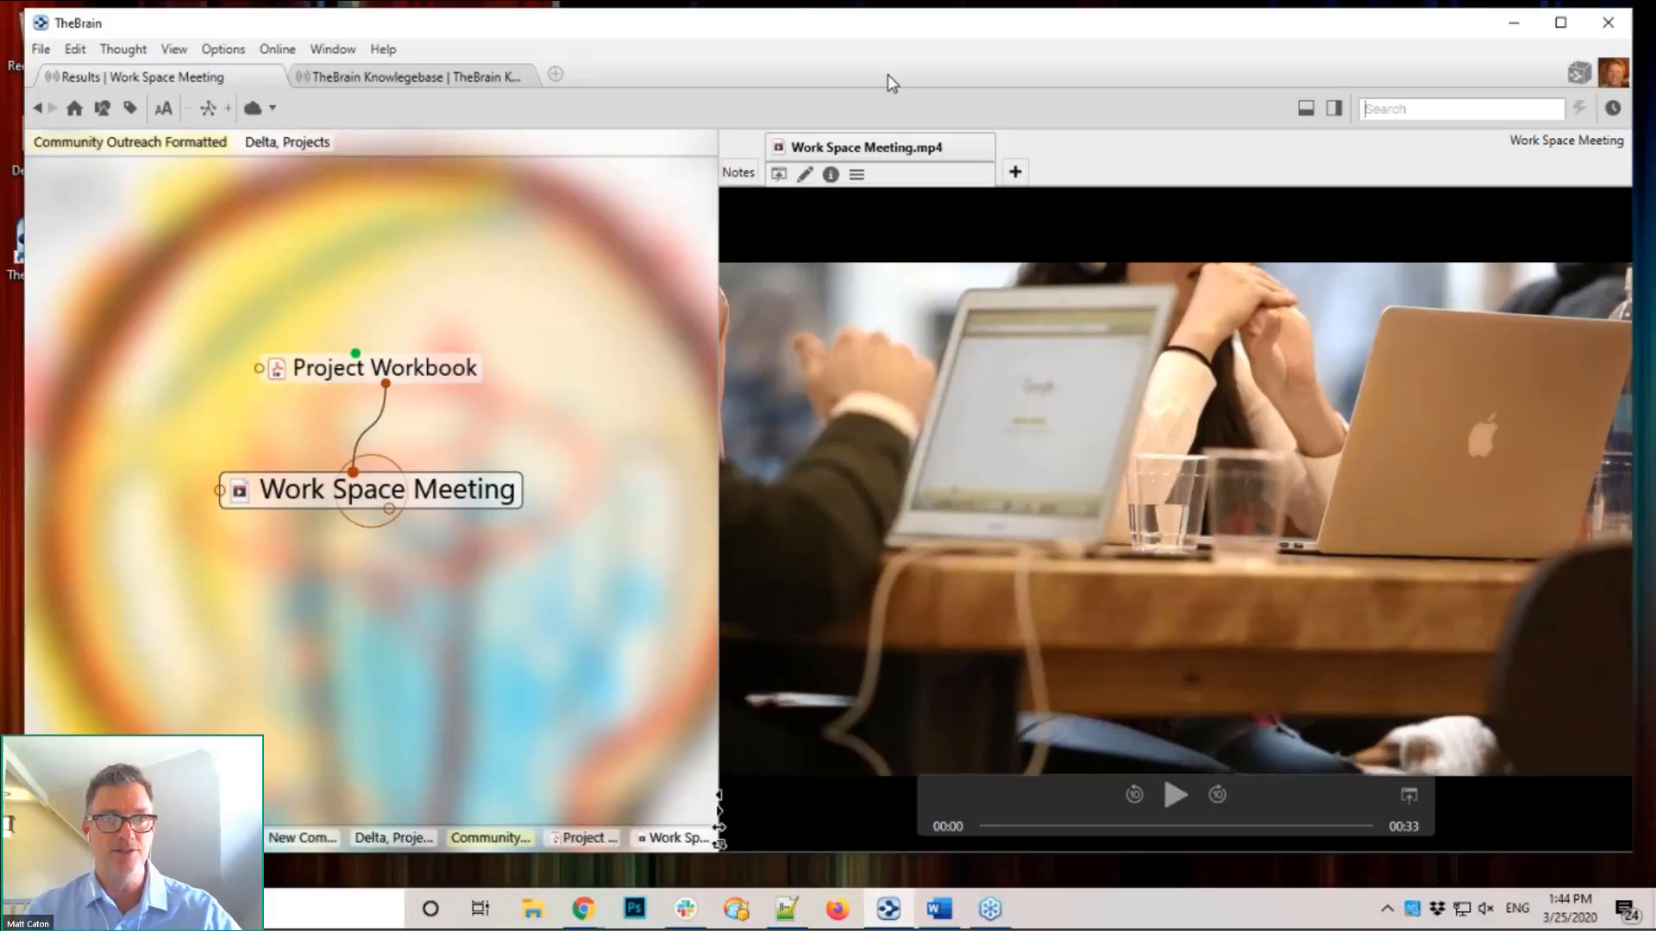
Step: Play and pause the meeting video, then attach ppl04.mp4 to the Work Space Meeting thought
left_click(1175, 799)
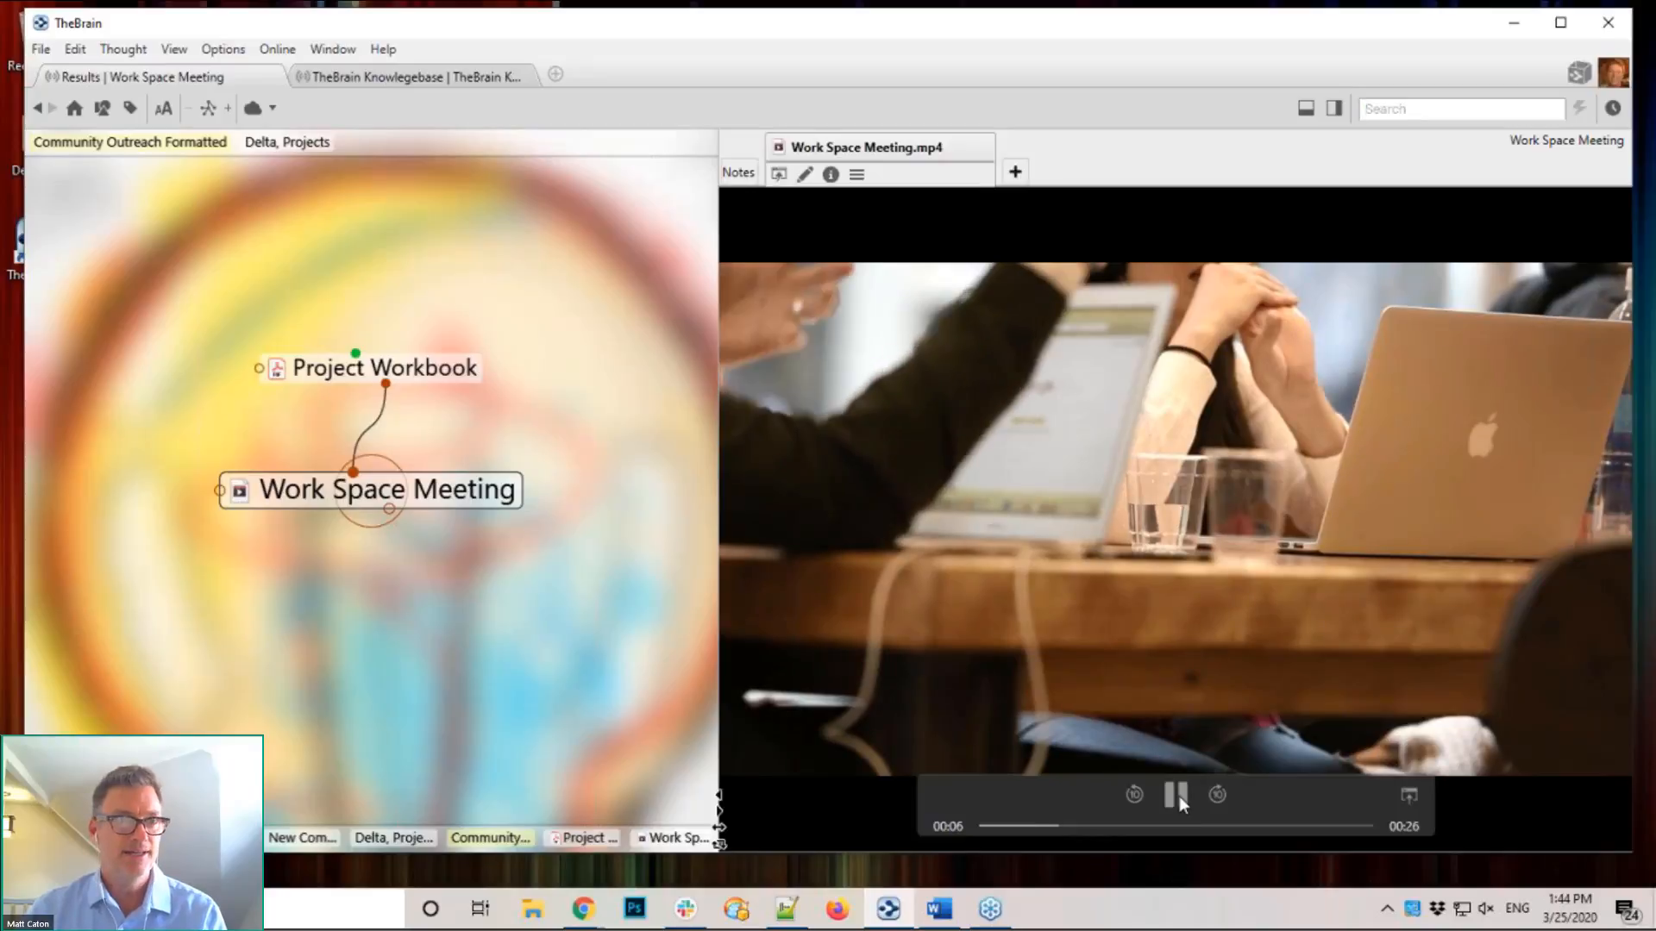
left_click(1176, 795)
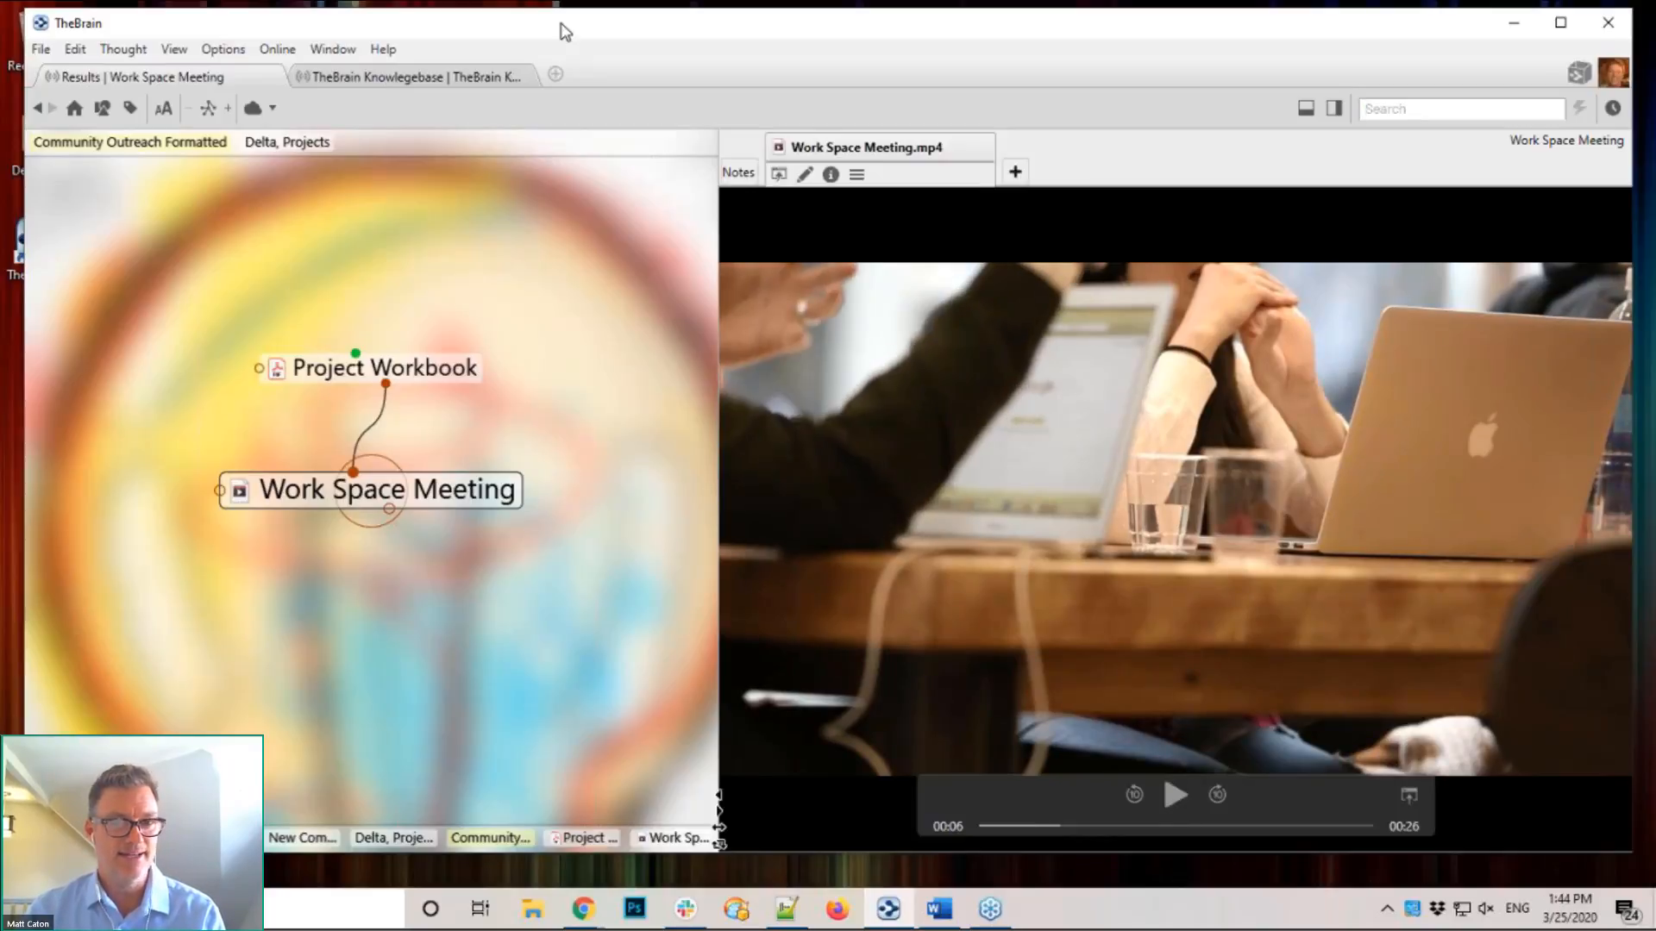
left_click_drag(742, 34, 1033, 32)
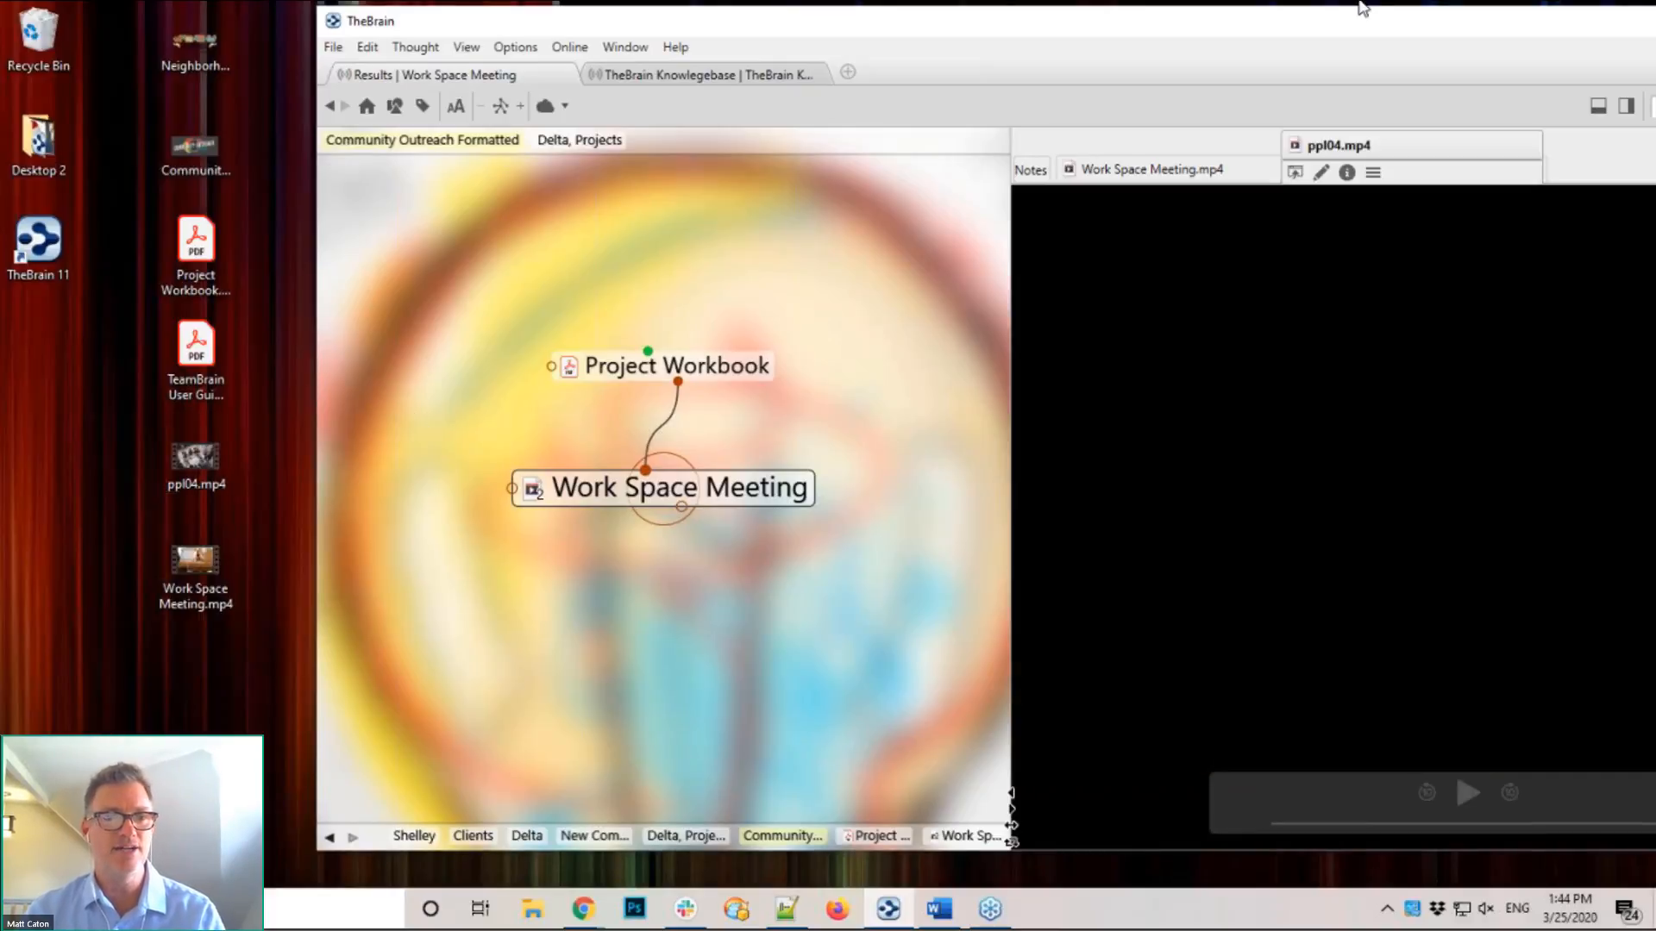
left_click_drag(1288, 29, 1199, 36)
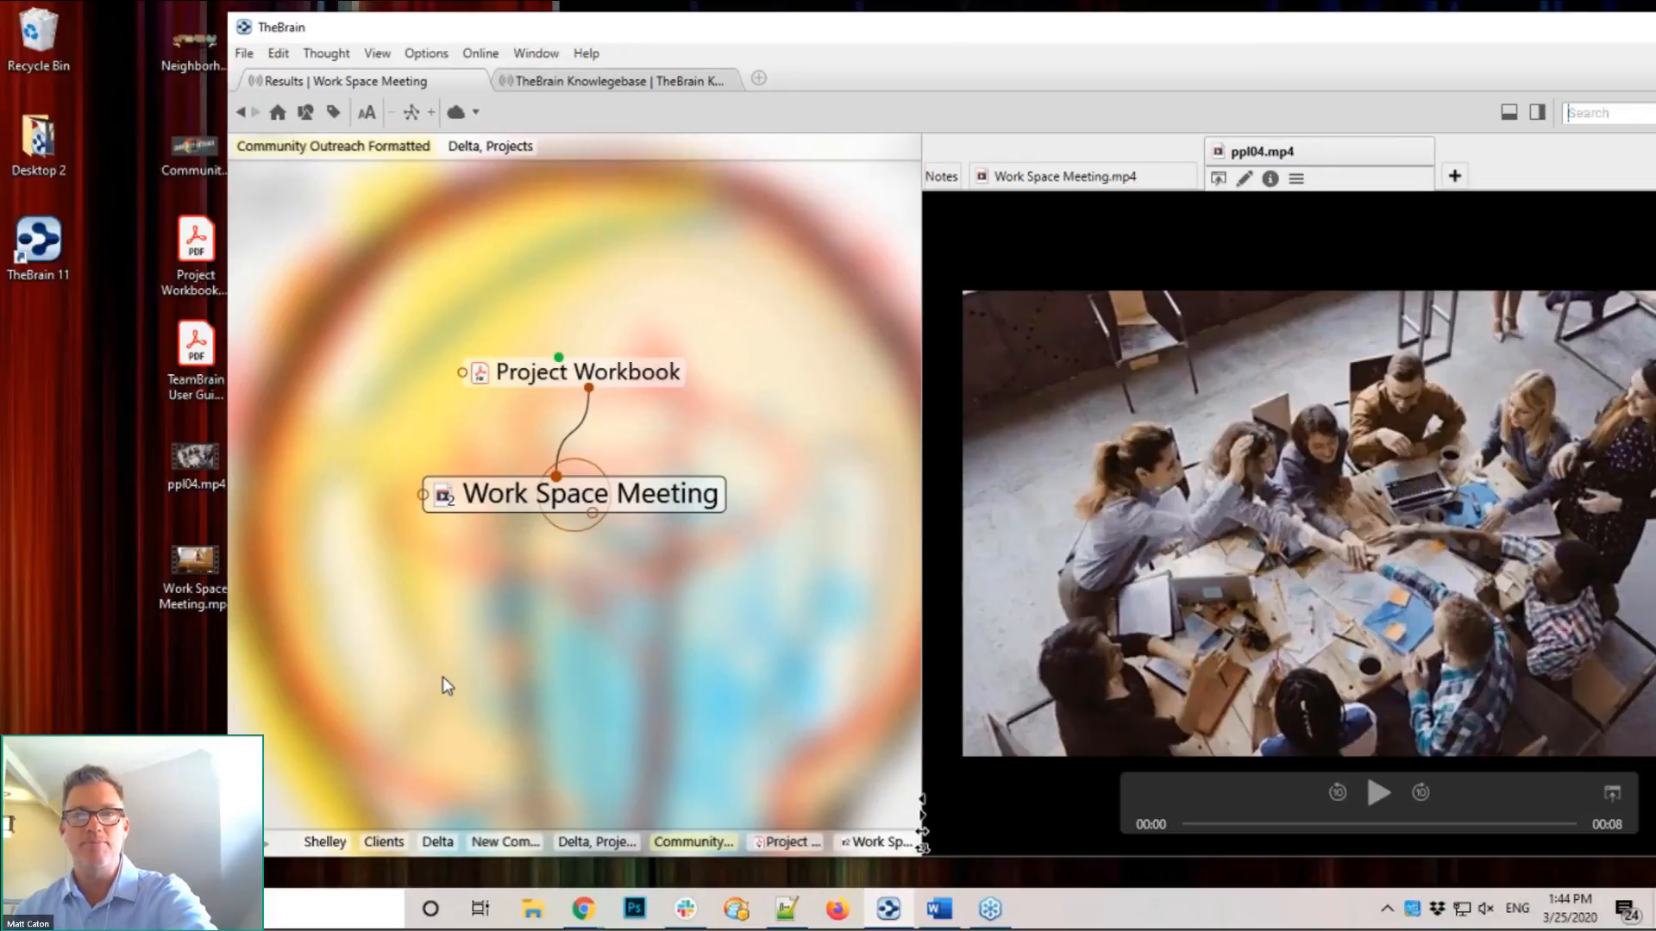
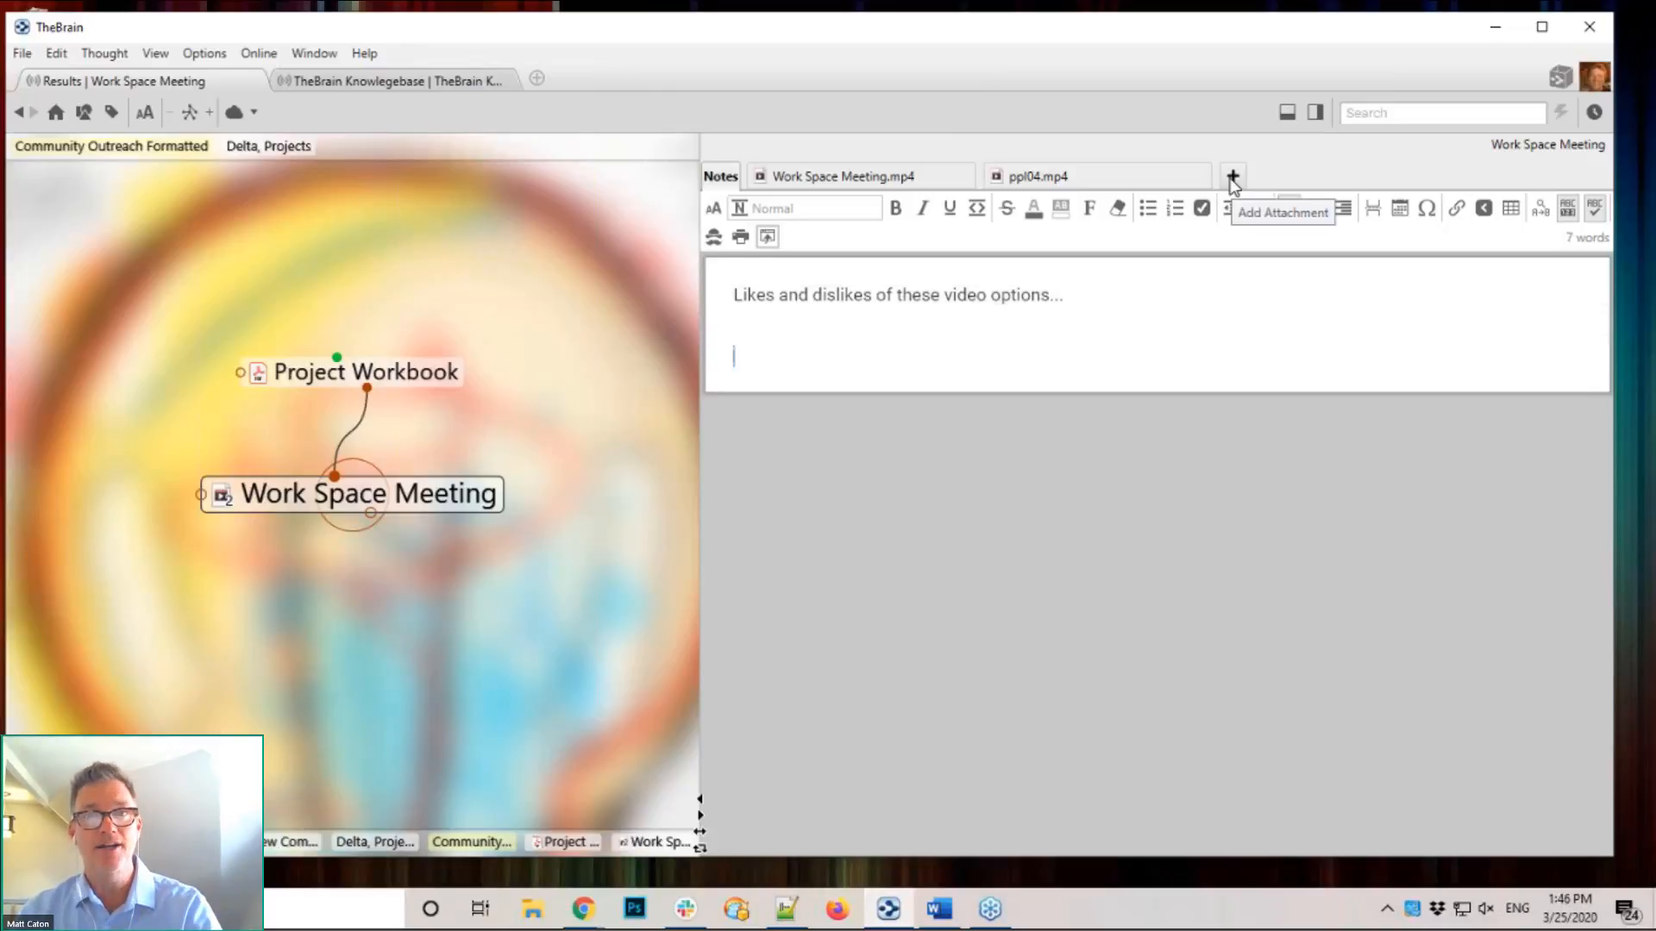
Step: Attach a new note named after a colleague to Work Space Meeting, reading 'Here is some really smart stuff to think about...'
left_click(1232, 178)
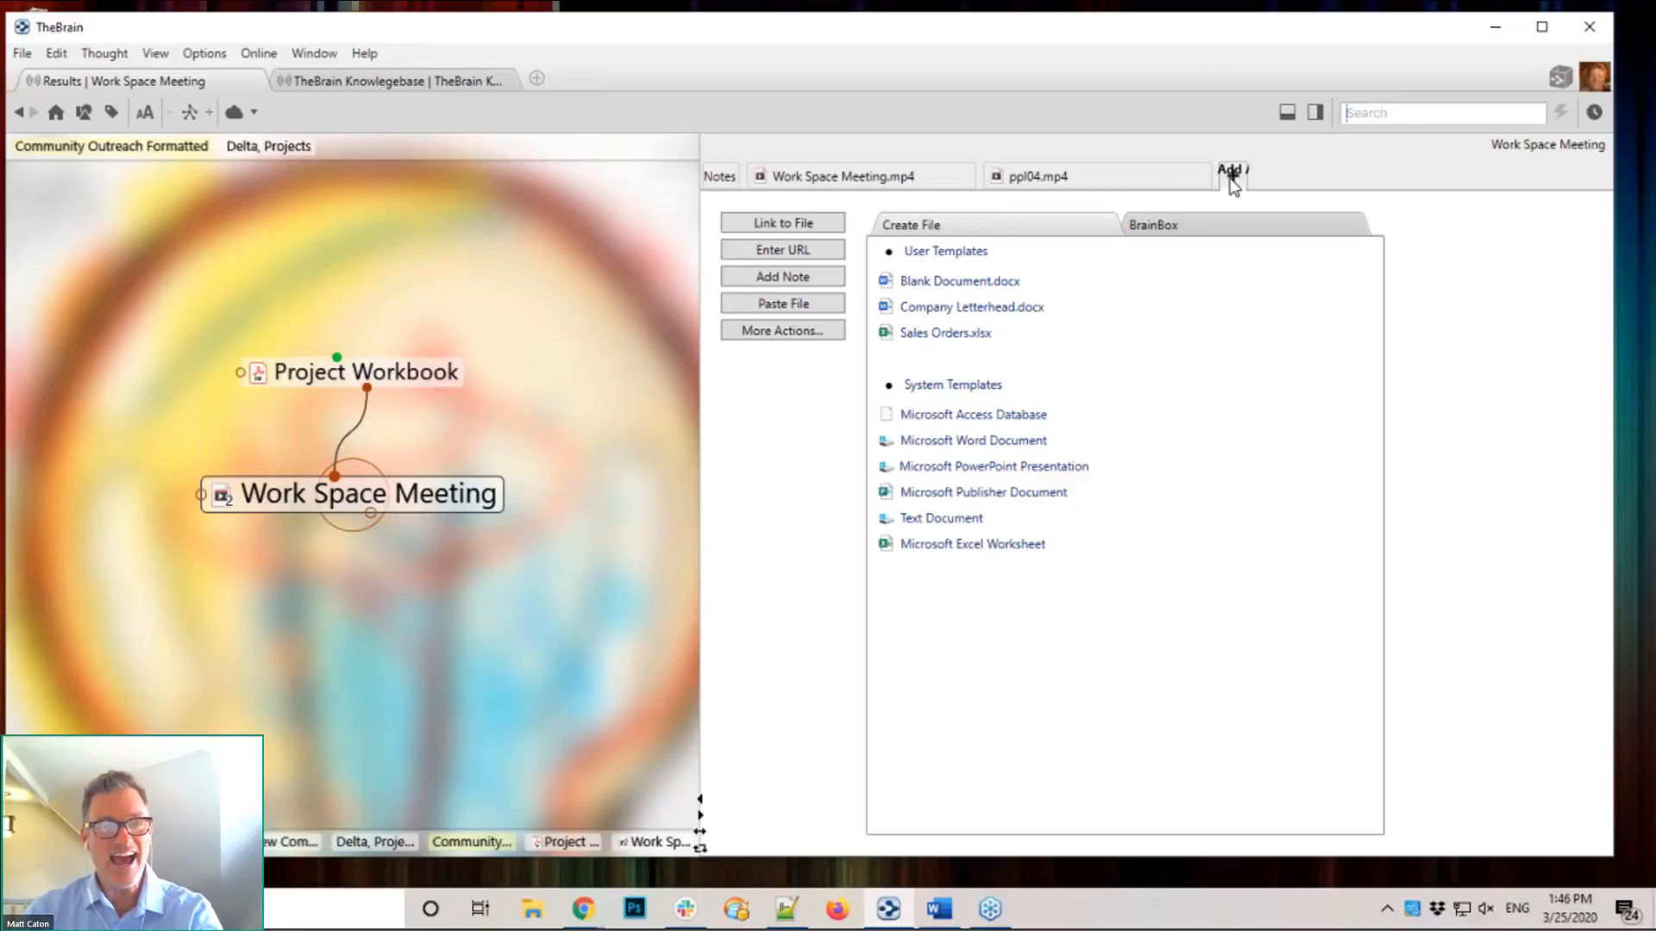
left_click(790, 281)
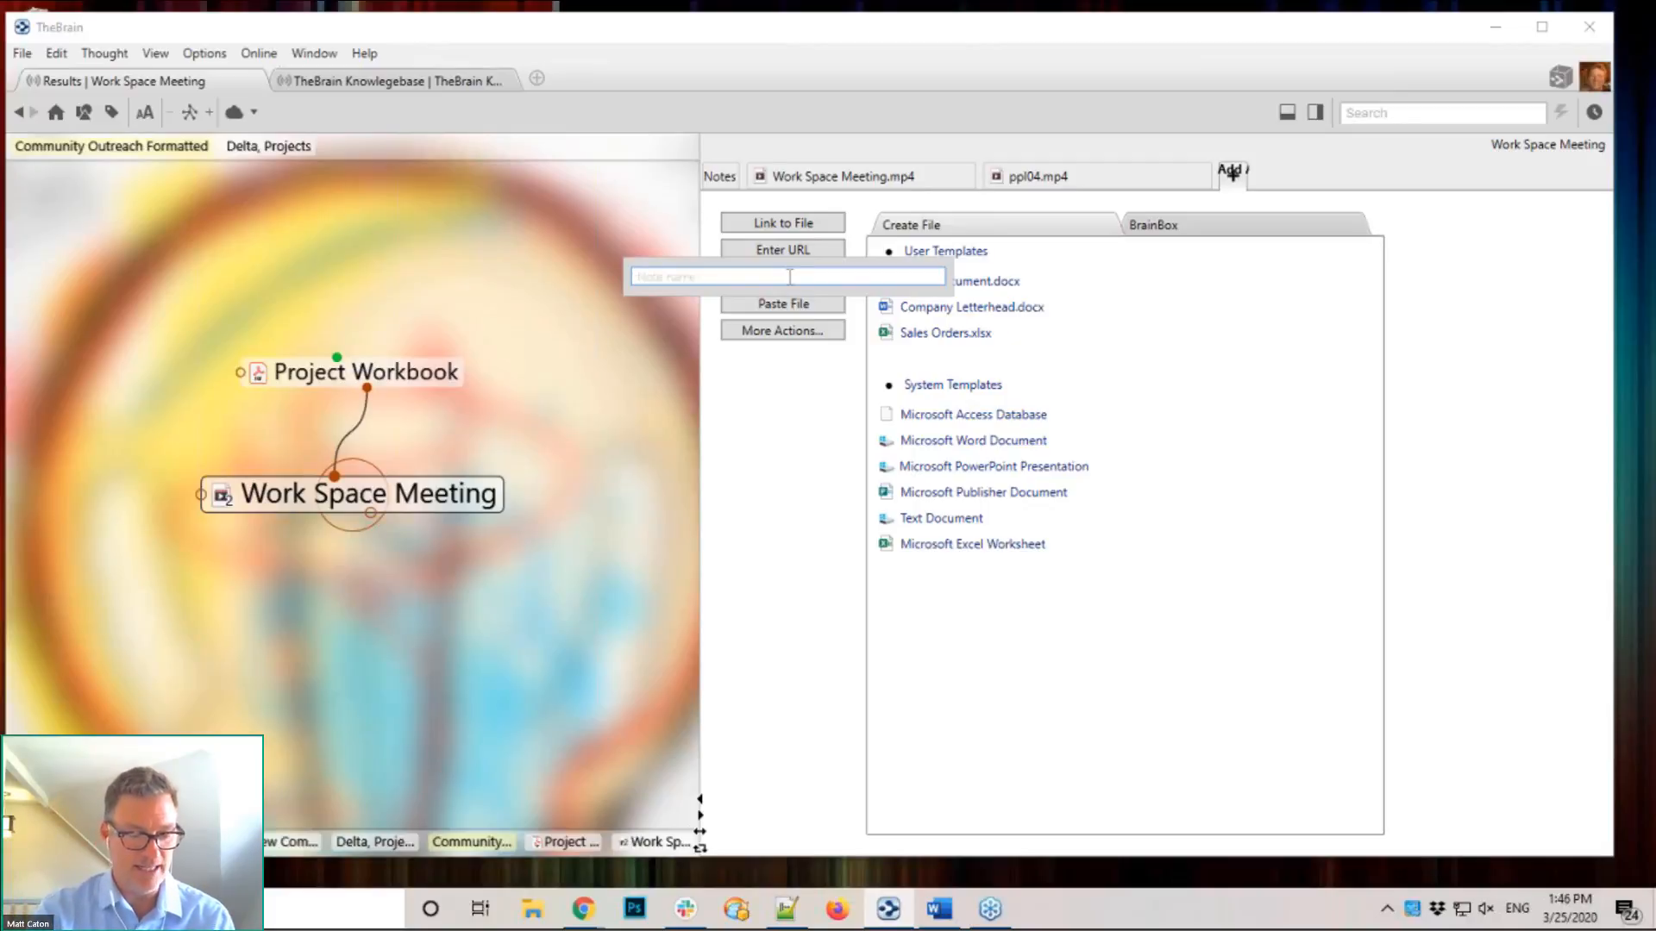
type("Tra")
key("BackSpace")
key("BackSpace")
key("BackSpace")
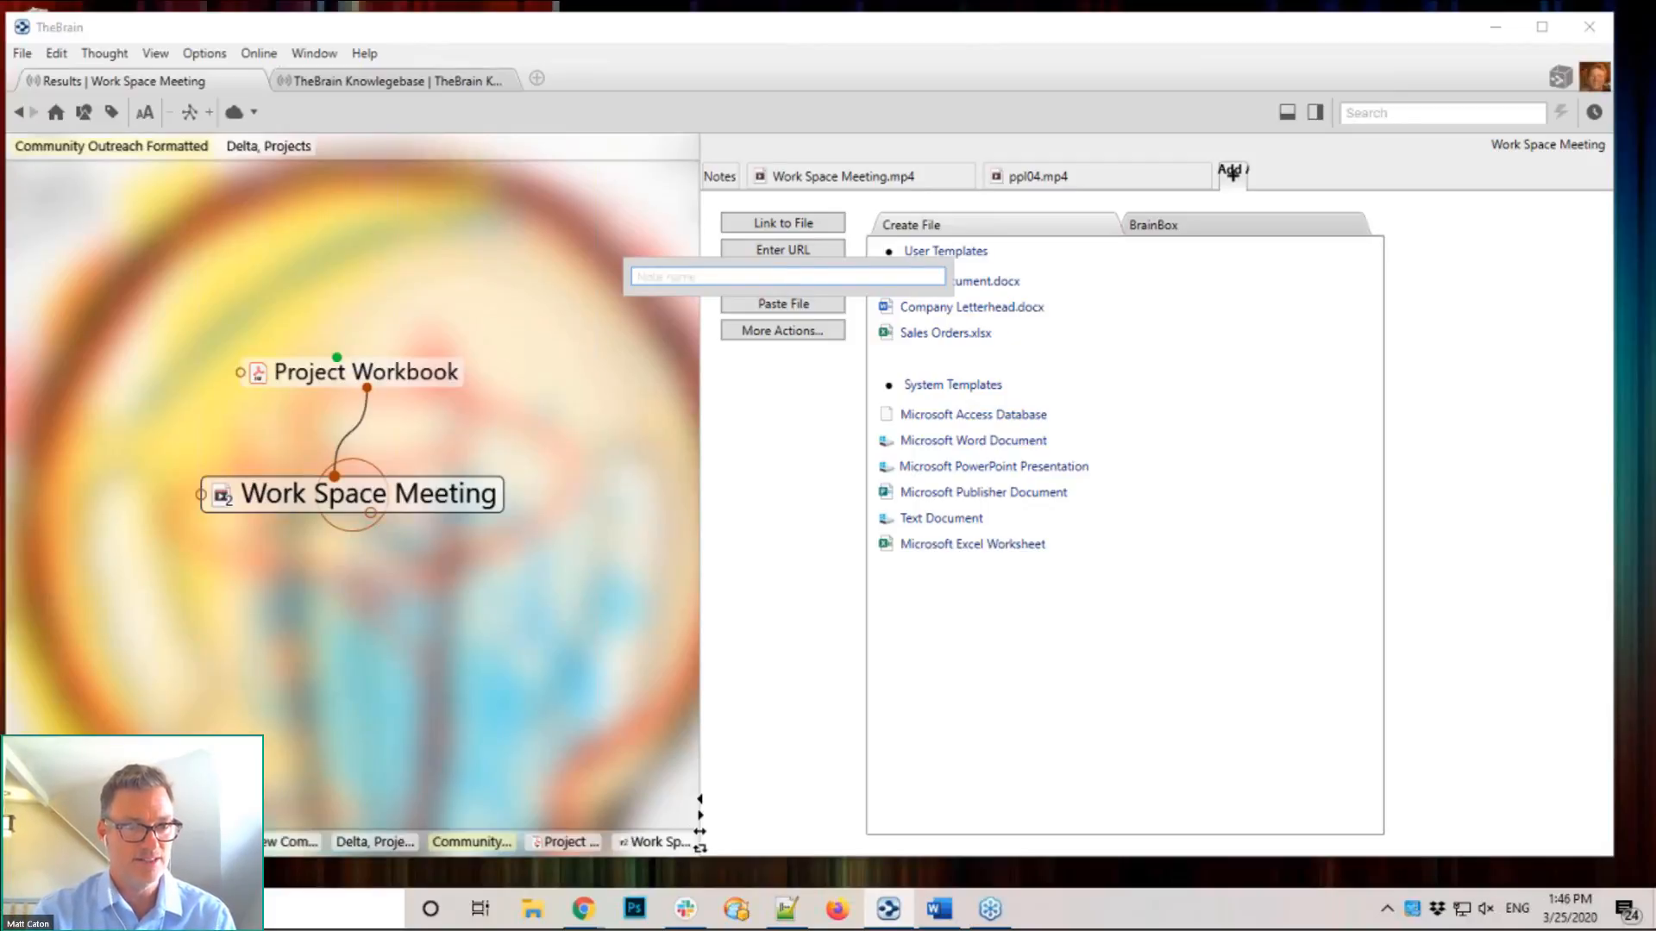
type("Shelley'")
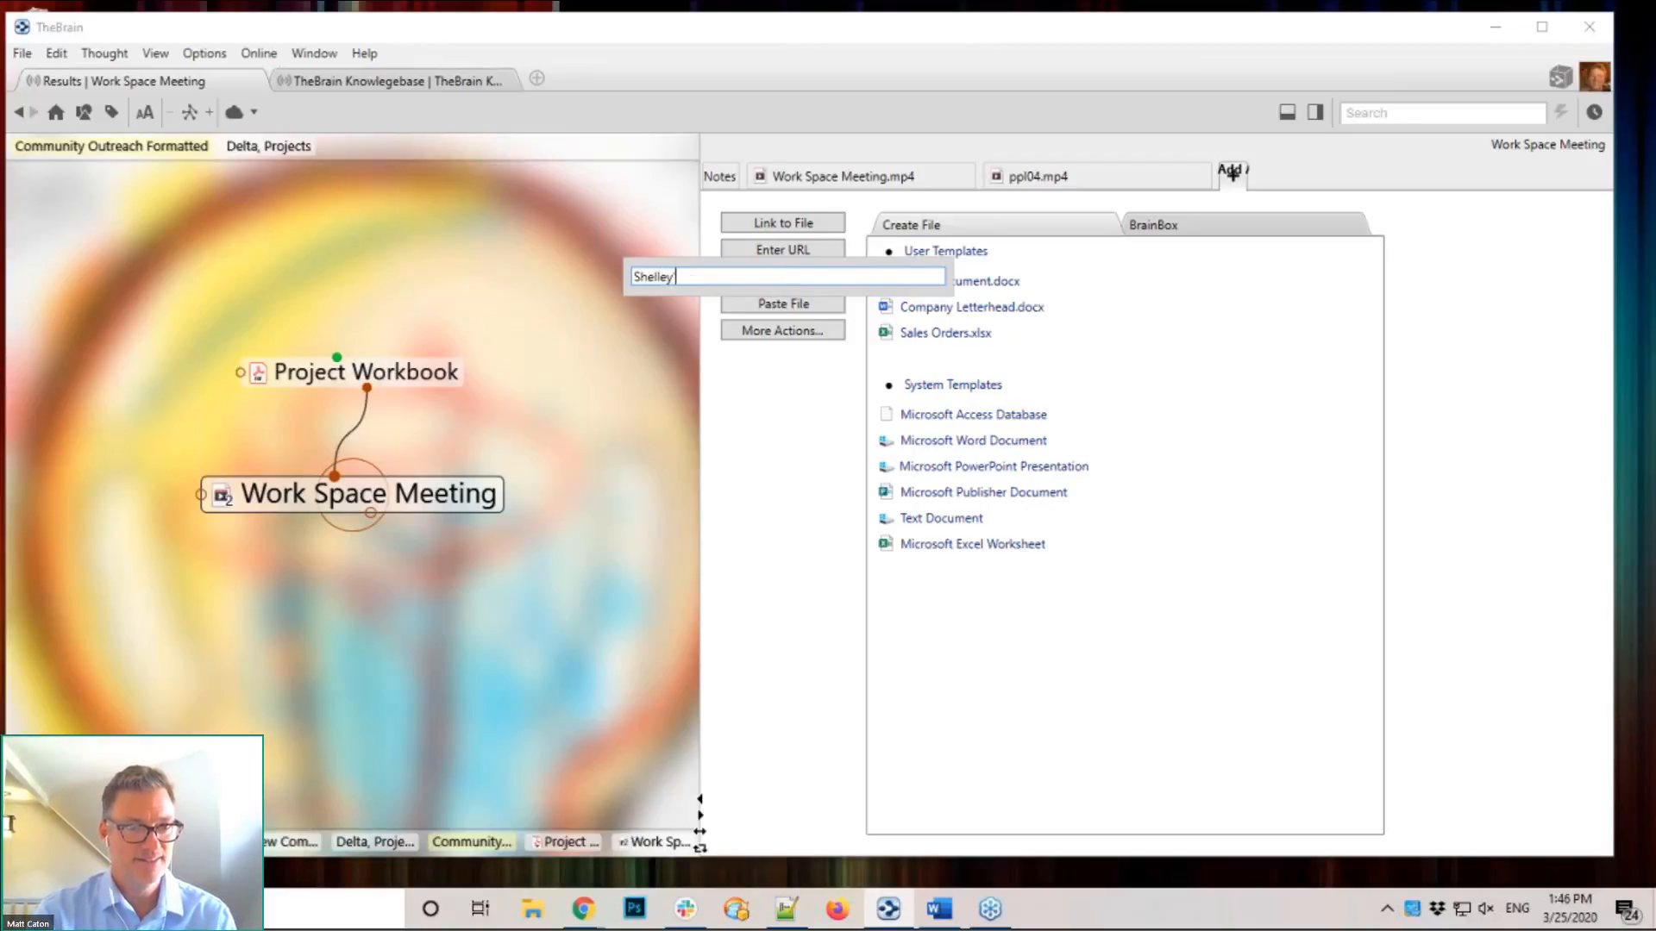
type("s Notes")
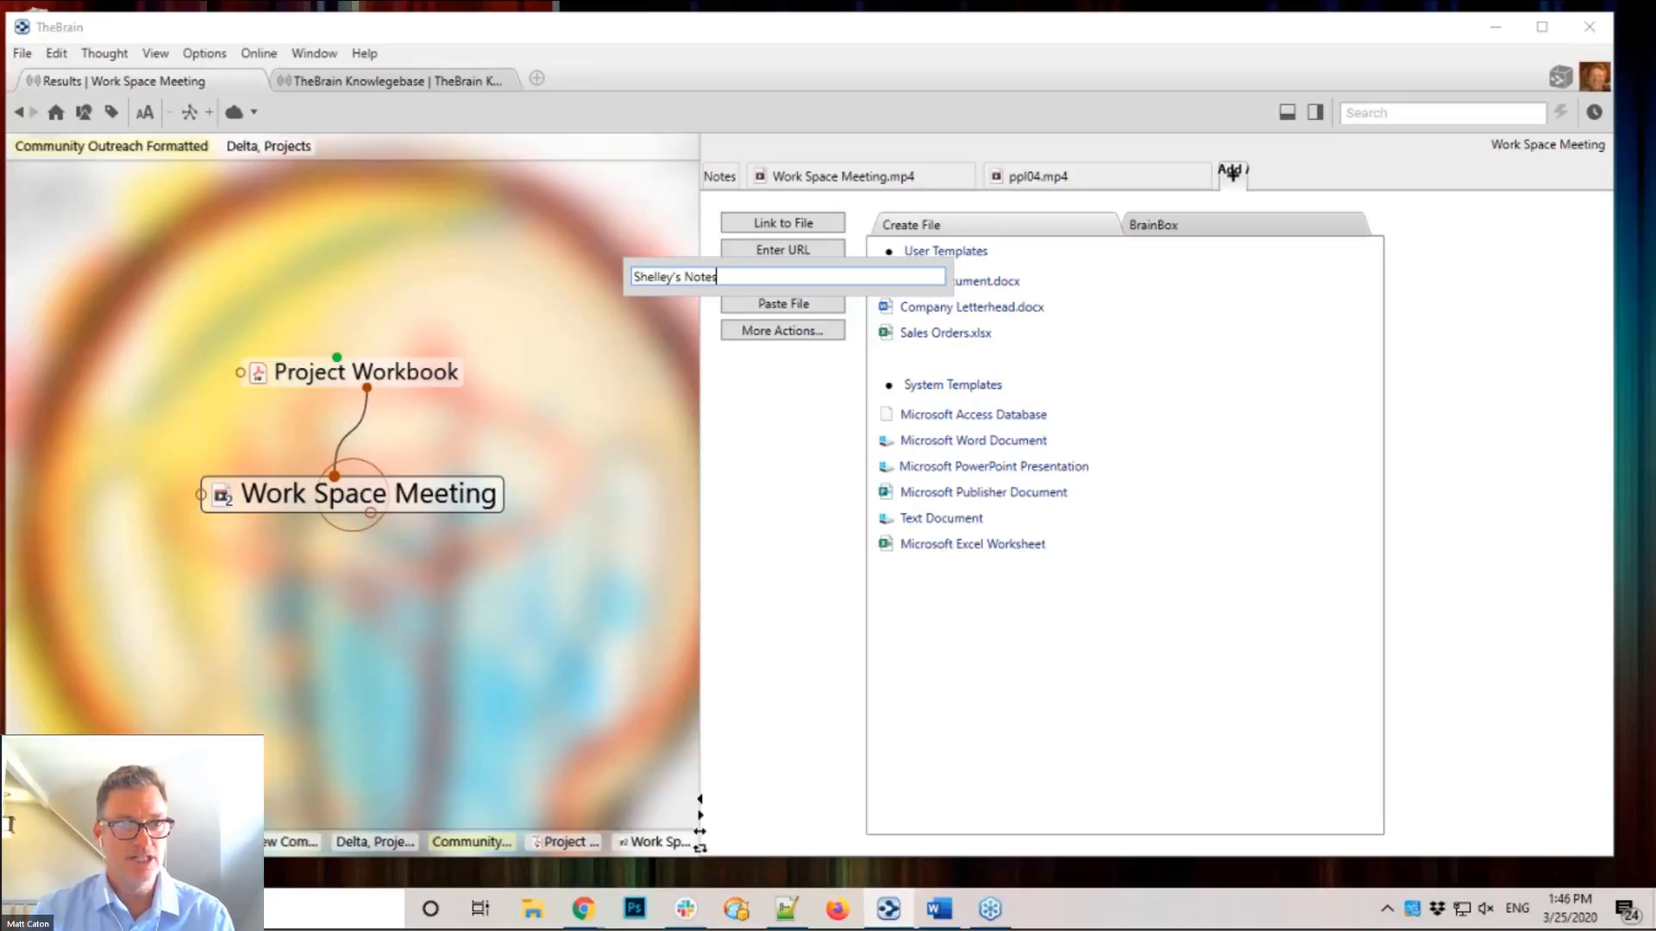
key("Return")
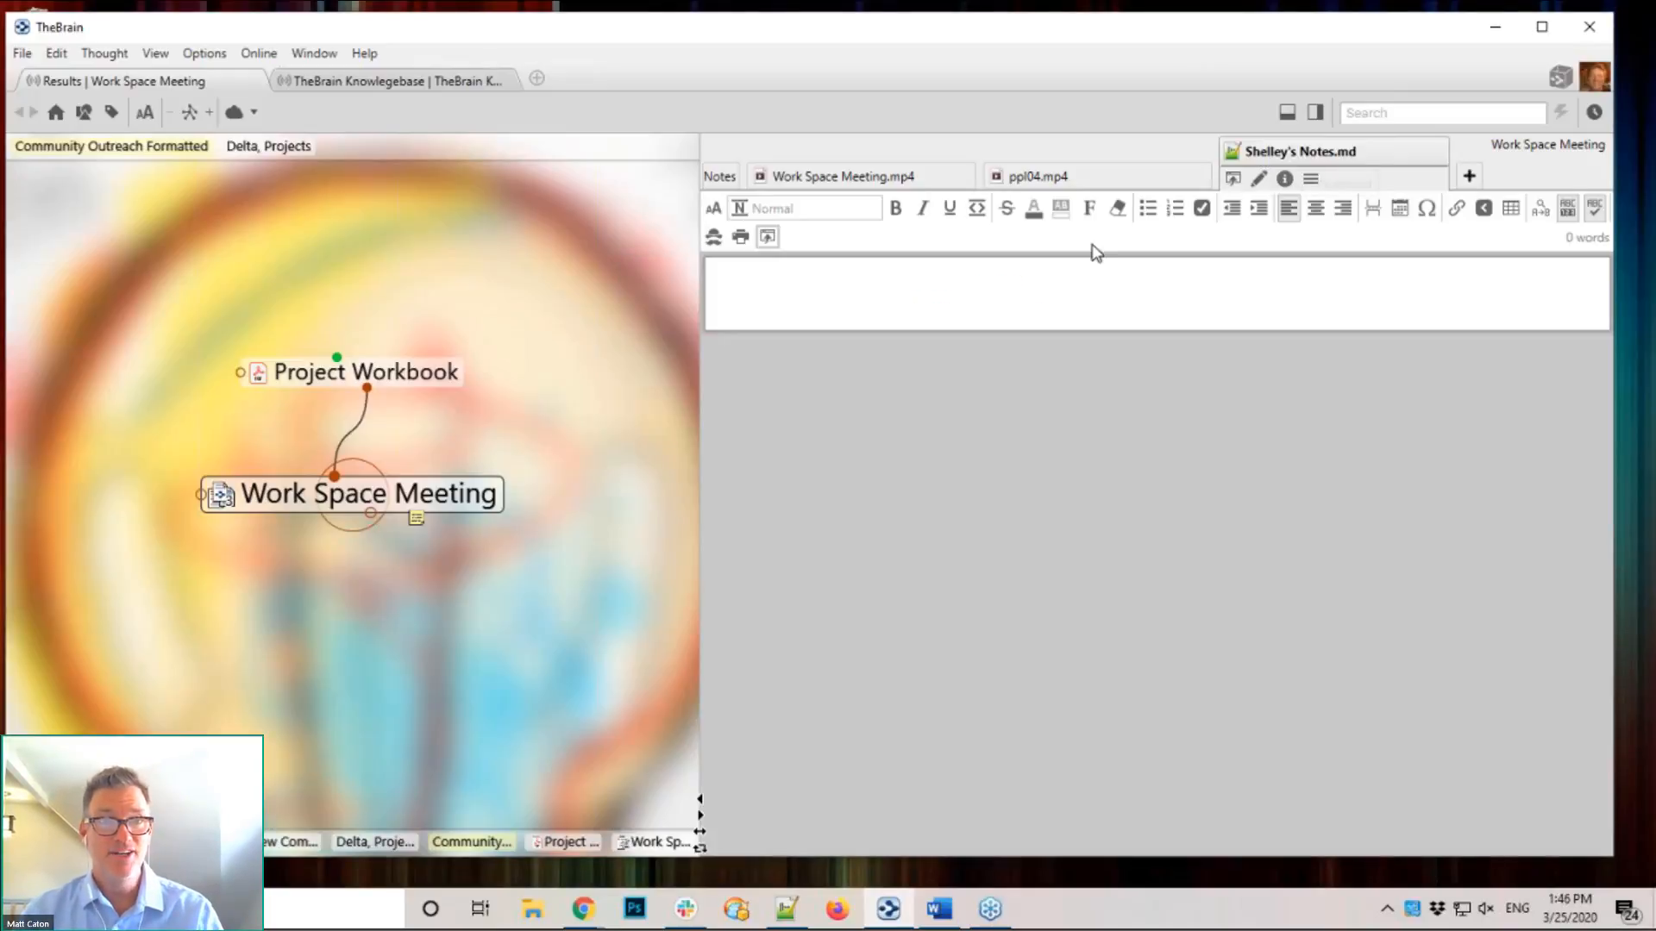
left_click(843, 292)
type("Here ")
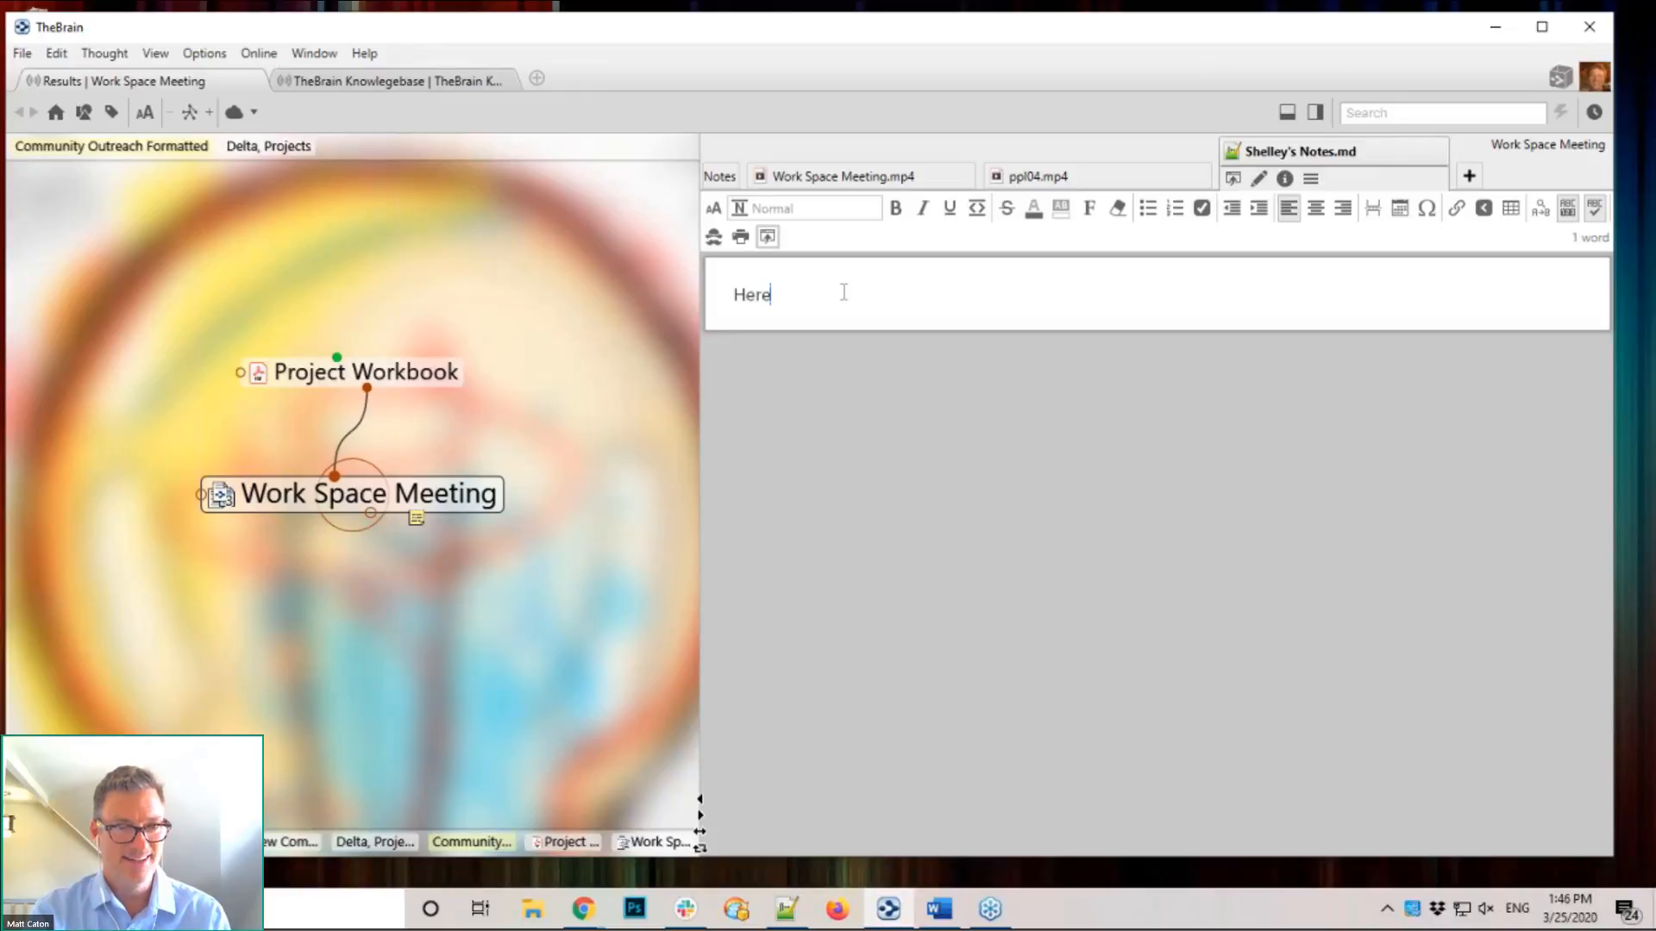
type("is some rea")
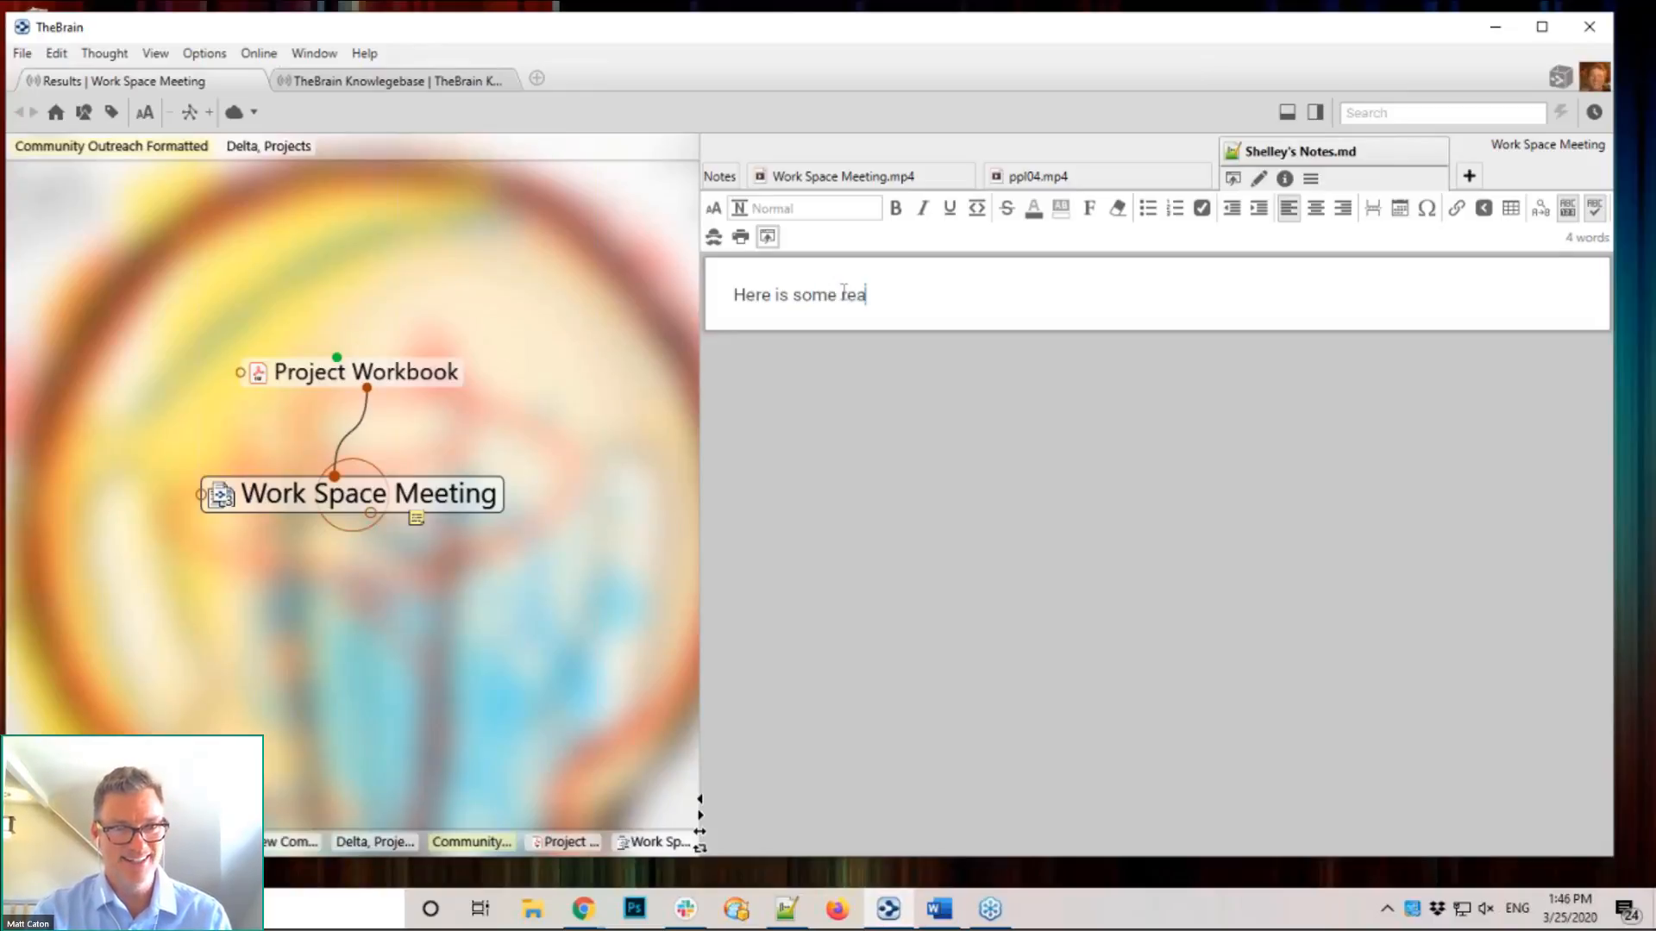
type("lly smat")
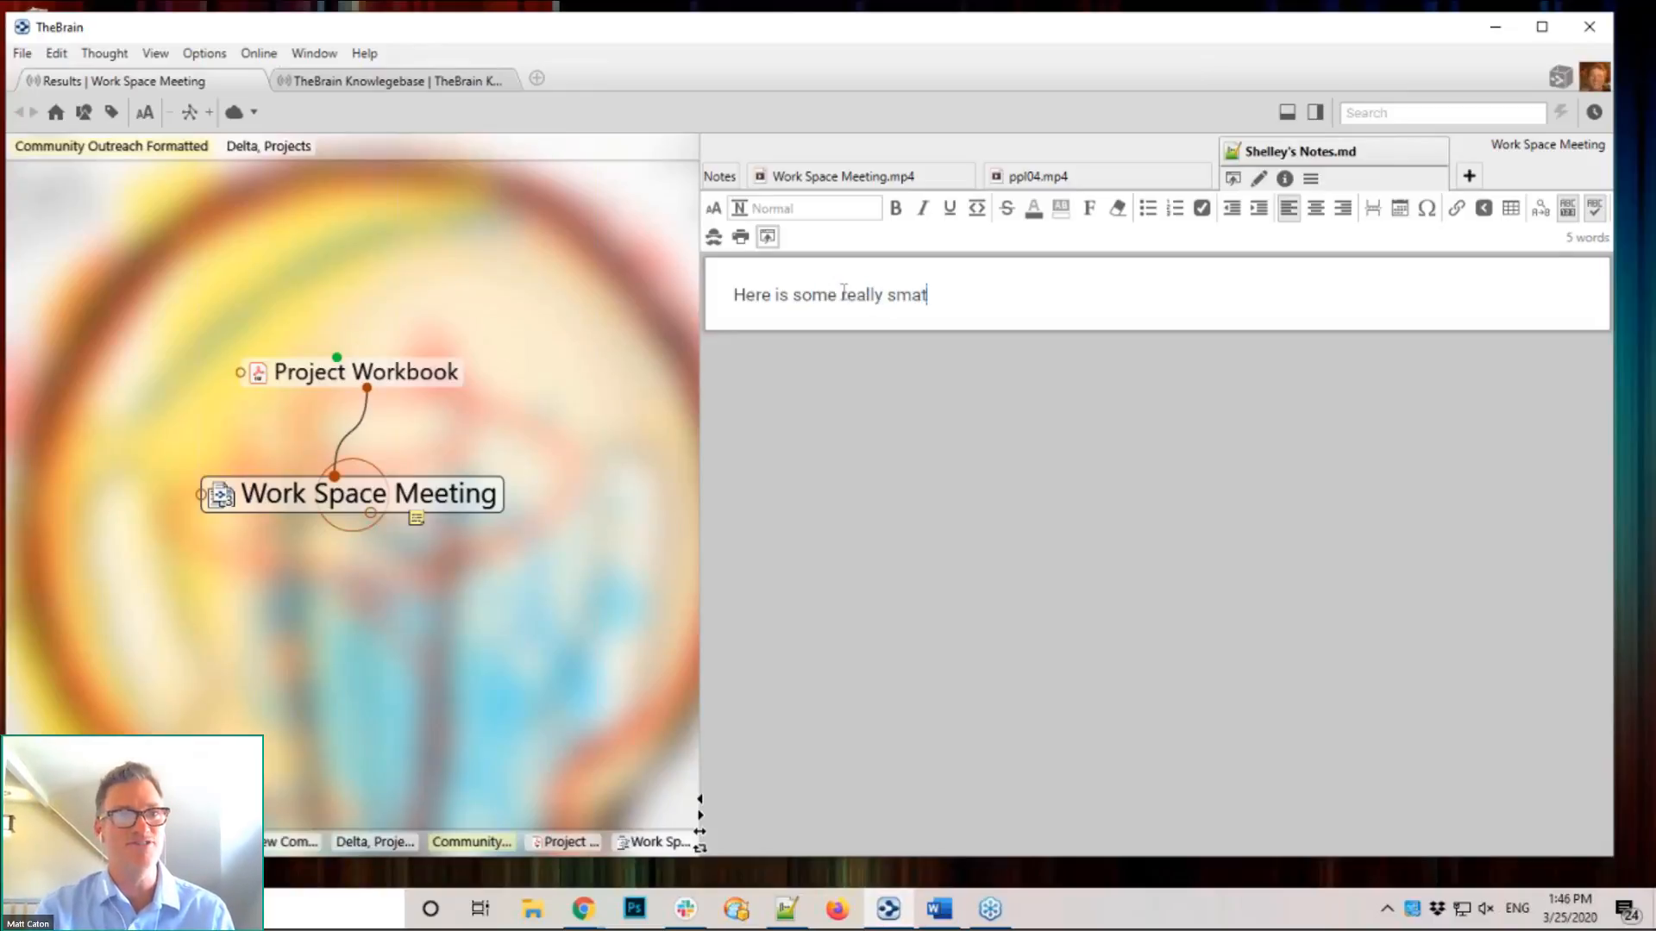
key("BackSpace")
type("rt stuf")
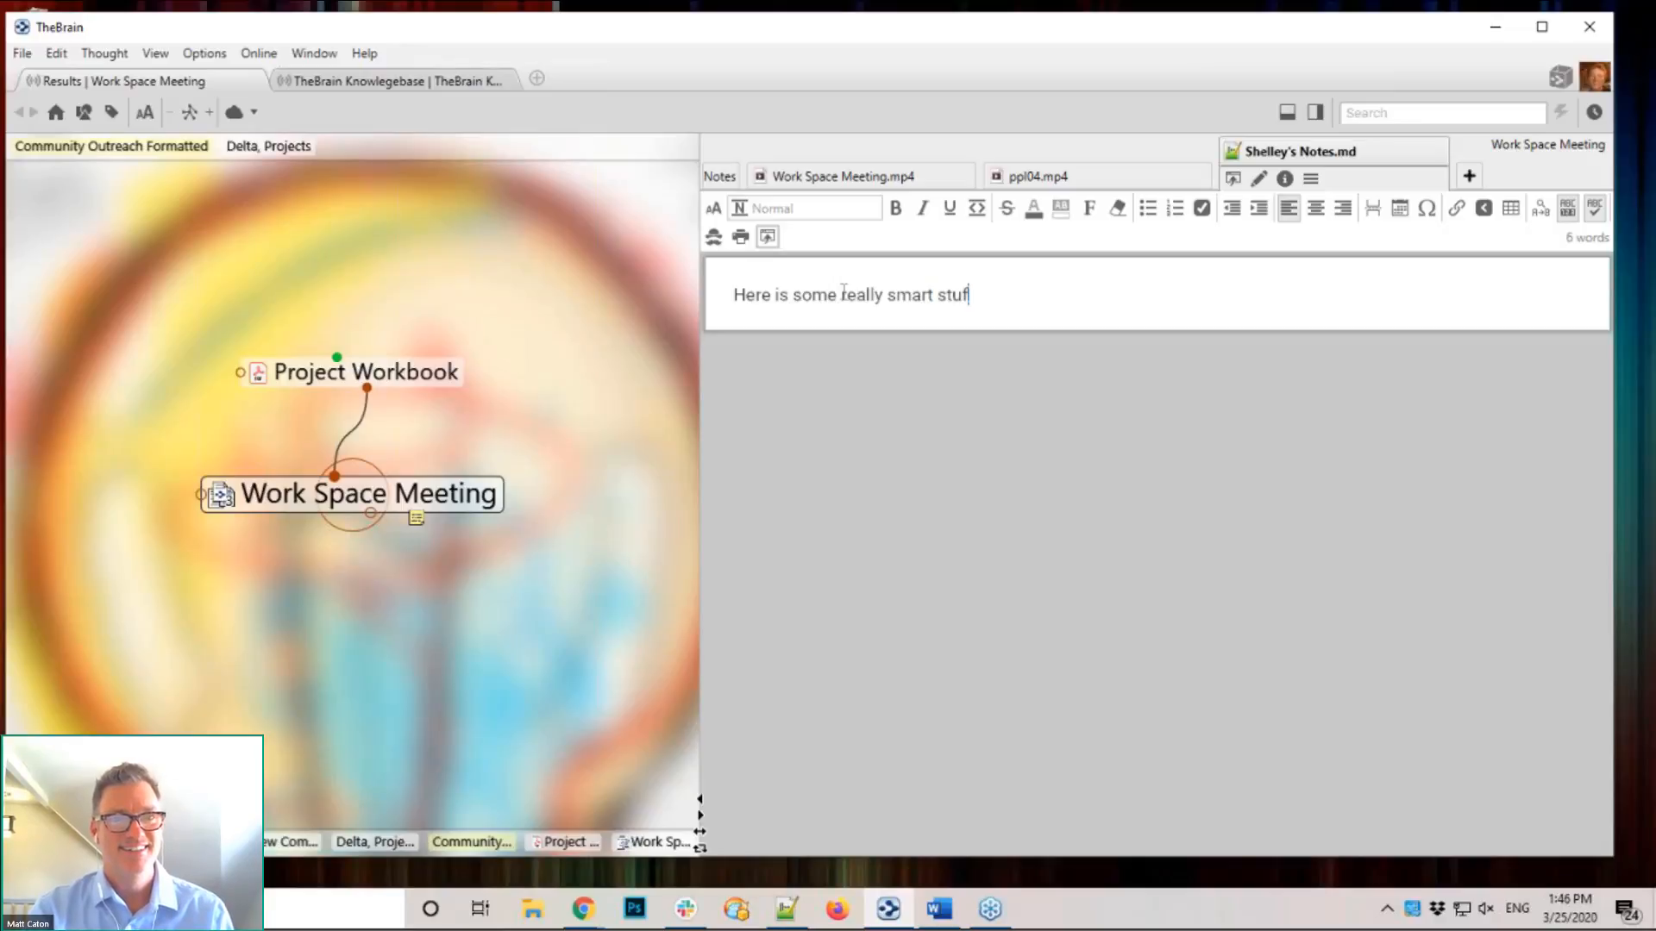
type("f to think abo")
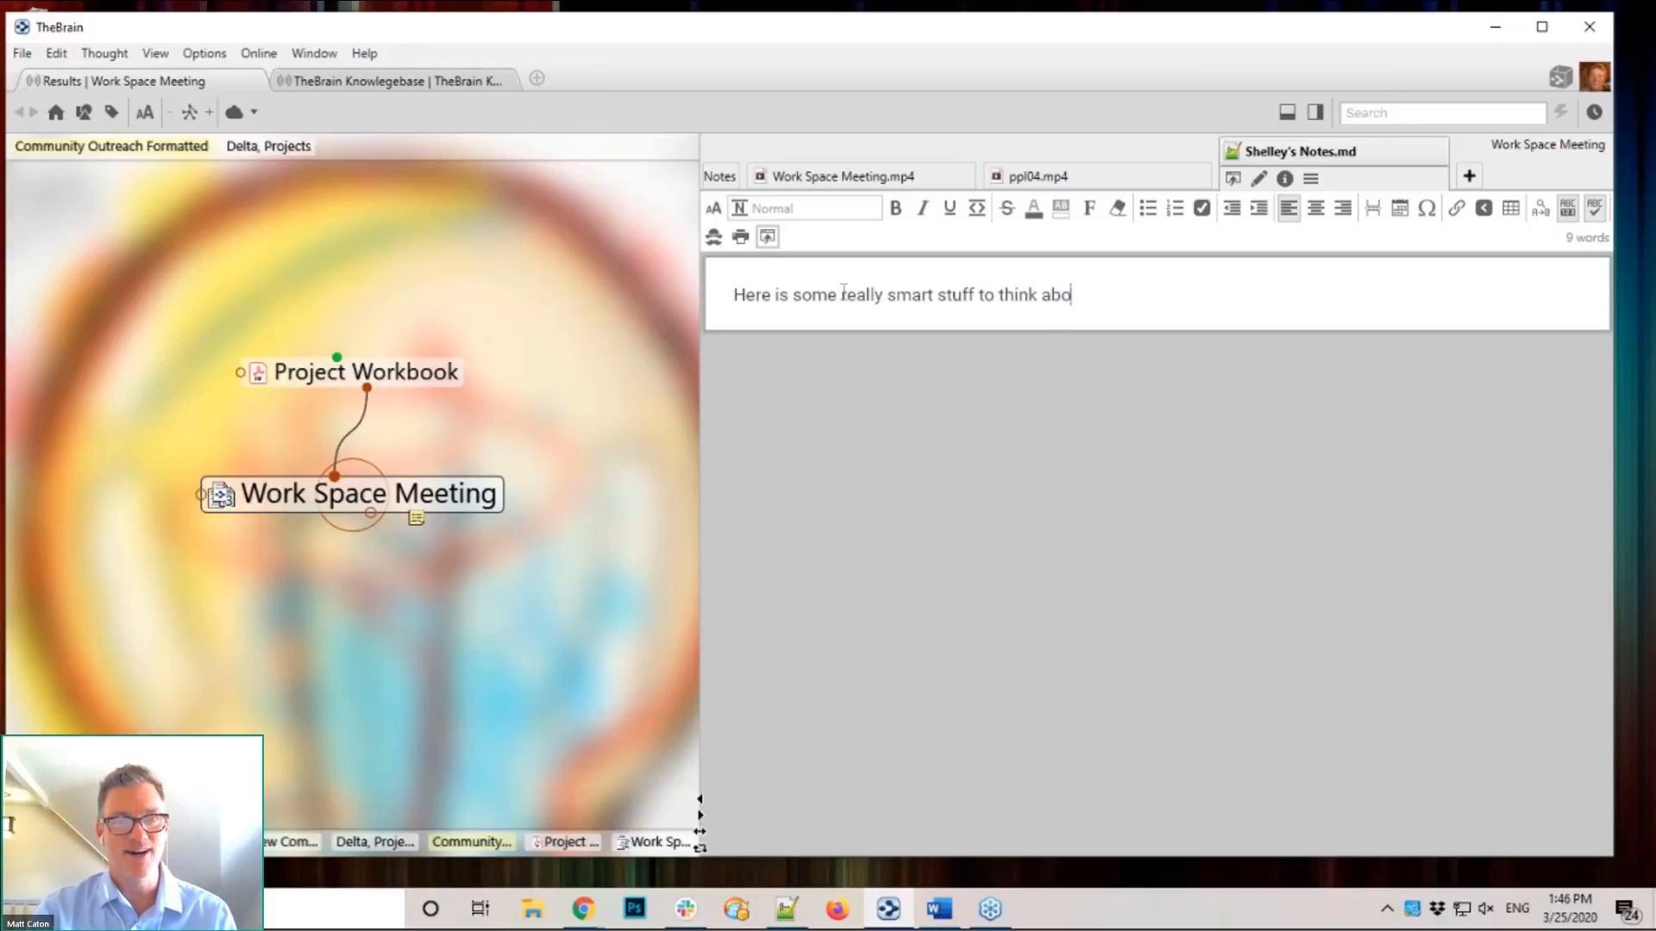
type("ut...")
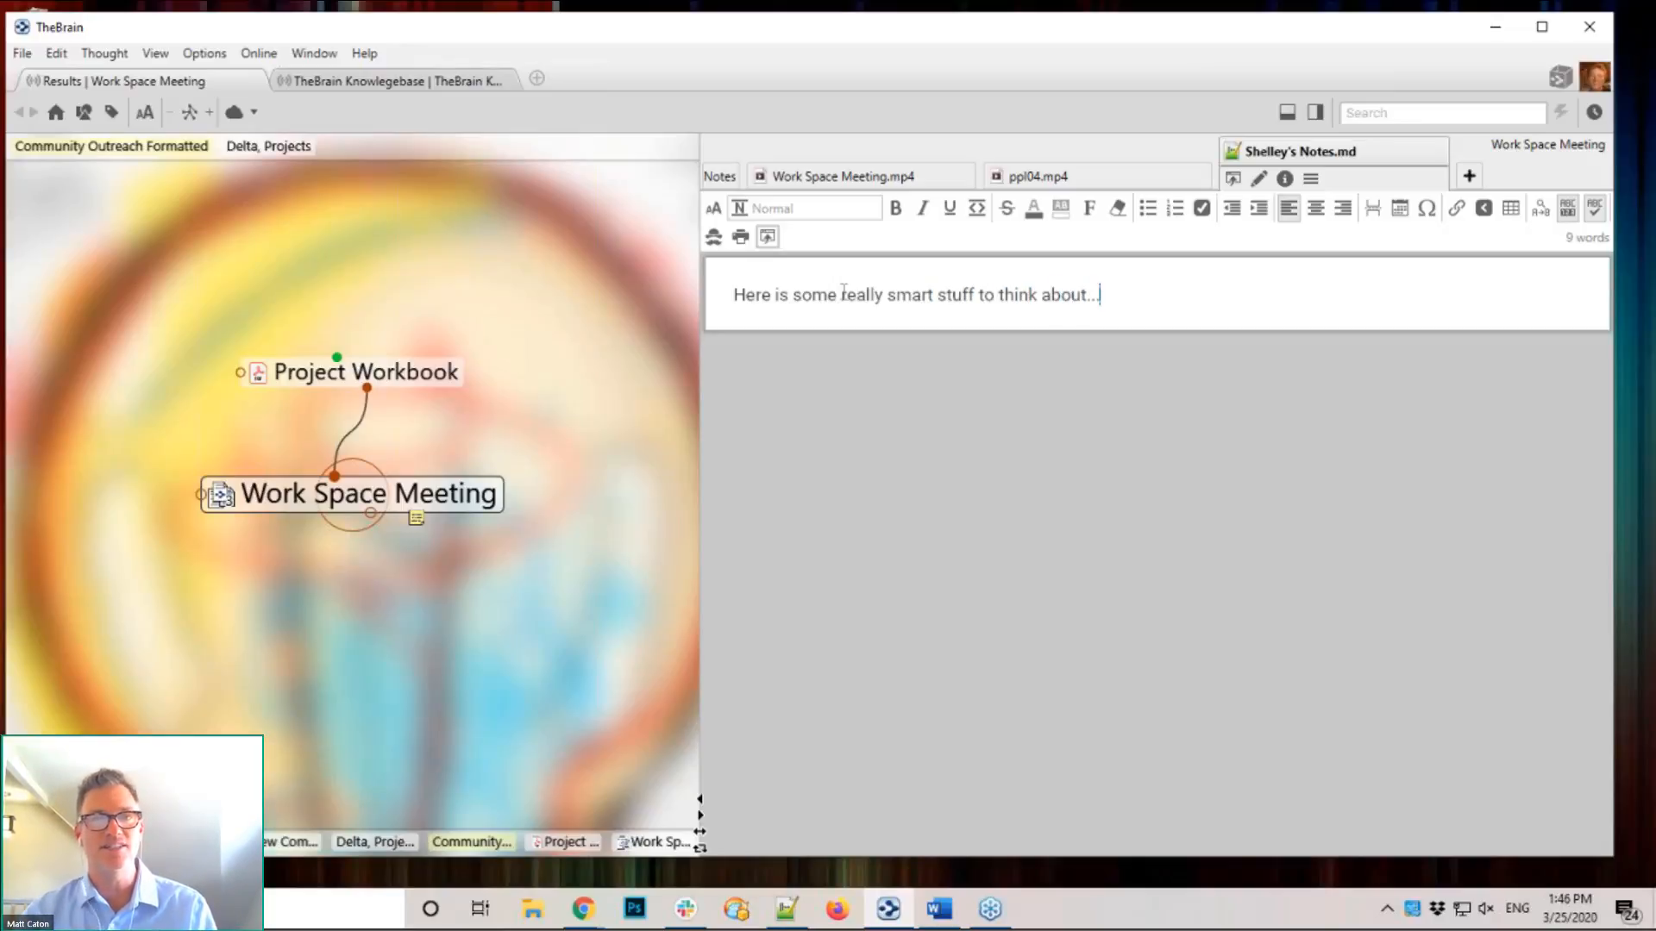
Step: Go back to the Notes tab and run a cloud sync of the Results brain until 'Sync completed' appears
left_click(723, 176)
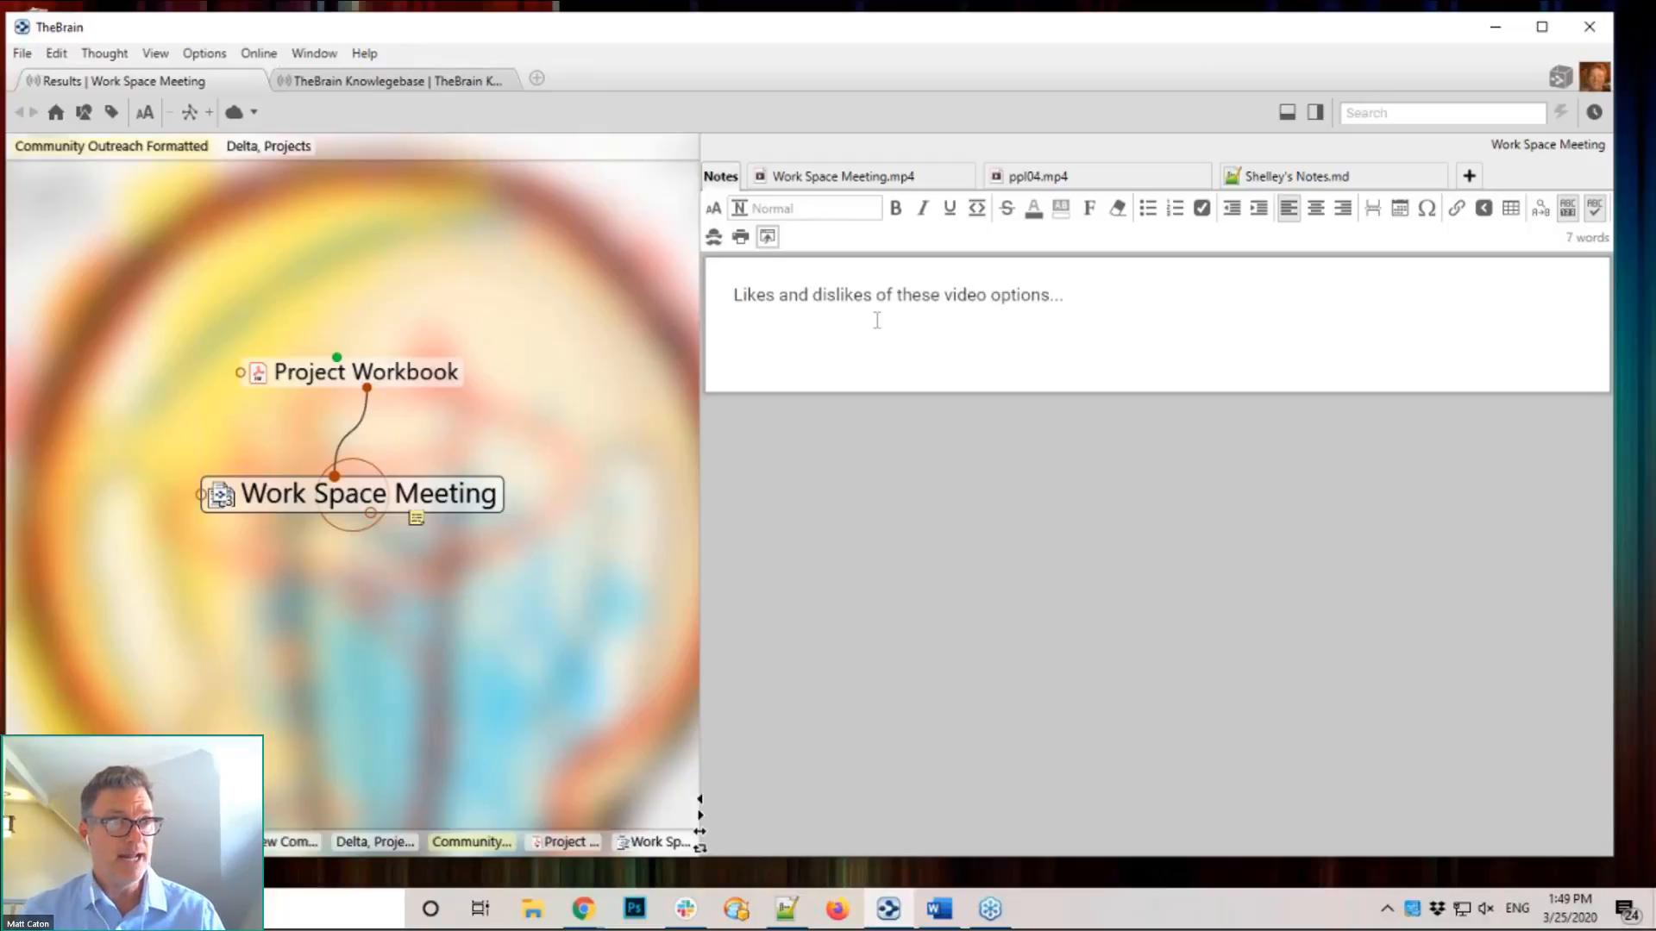
left_click(234, 113)
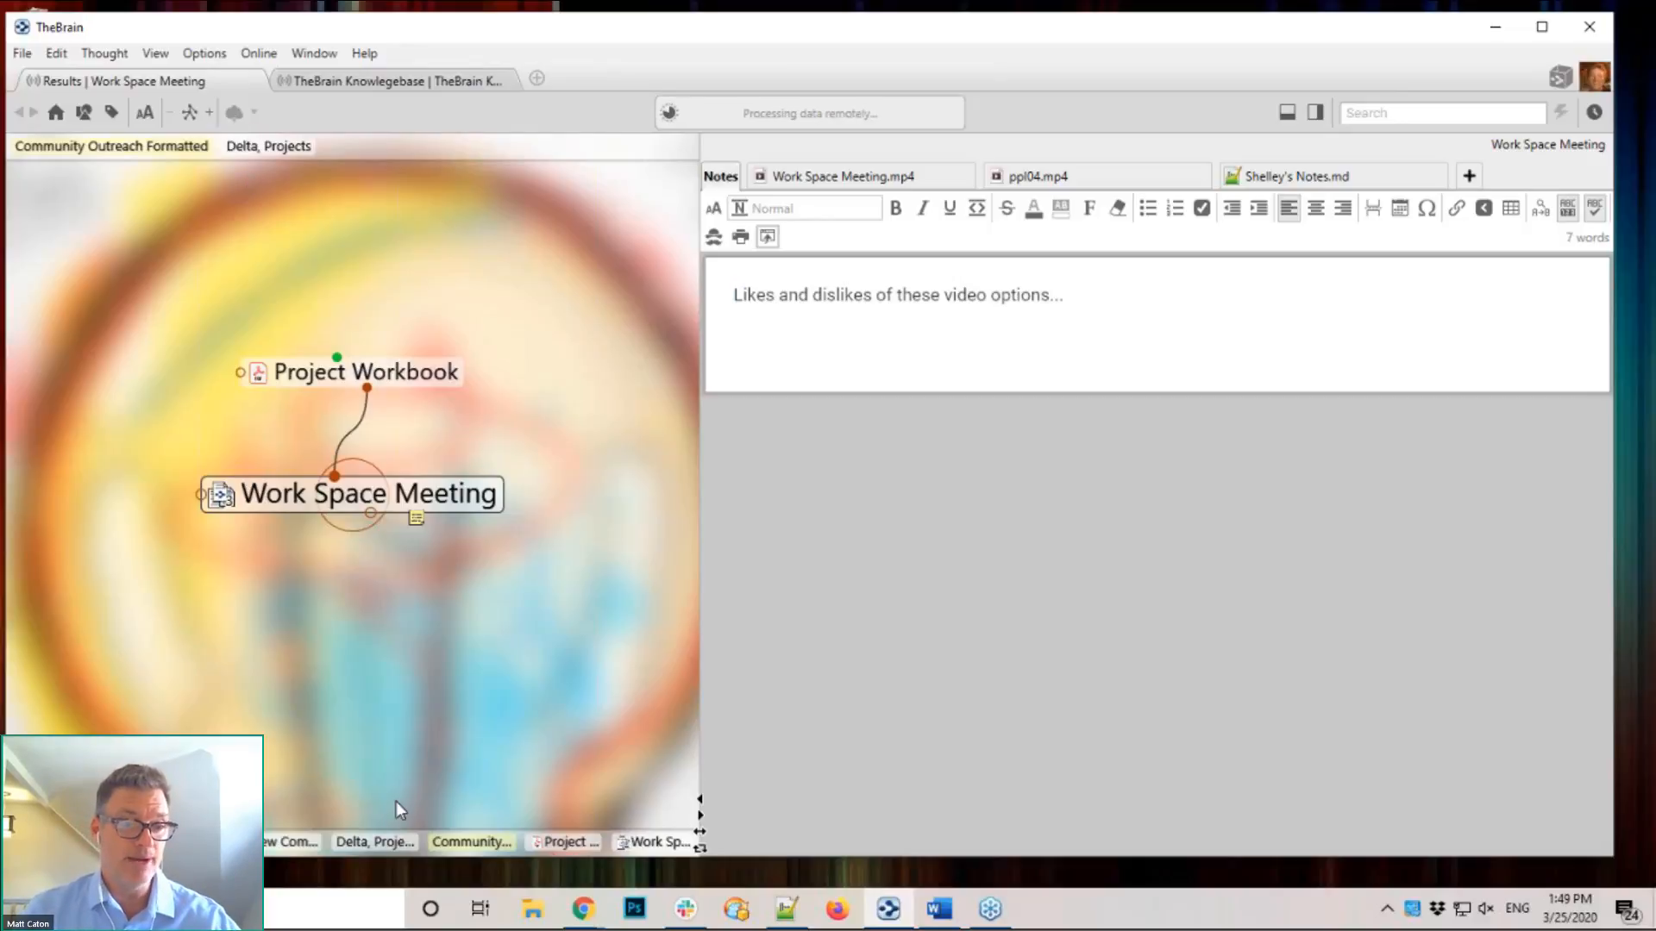
mouse_move(583, 909)
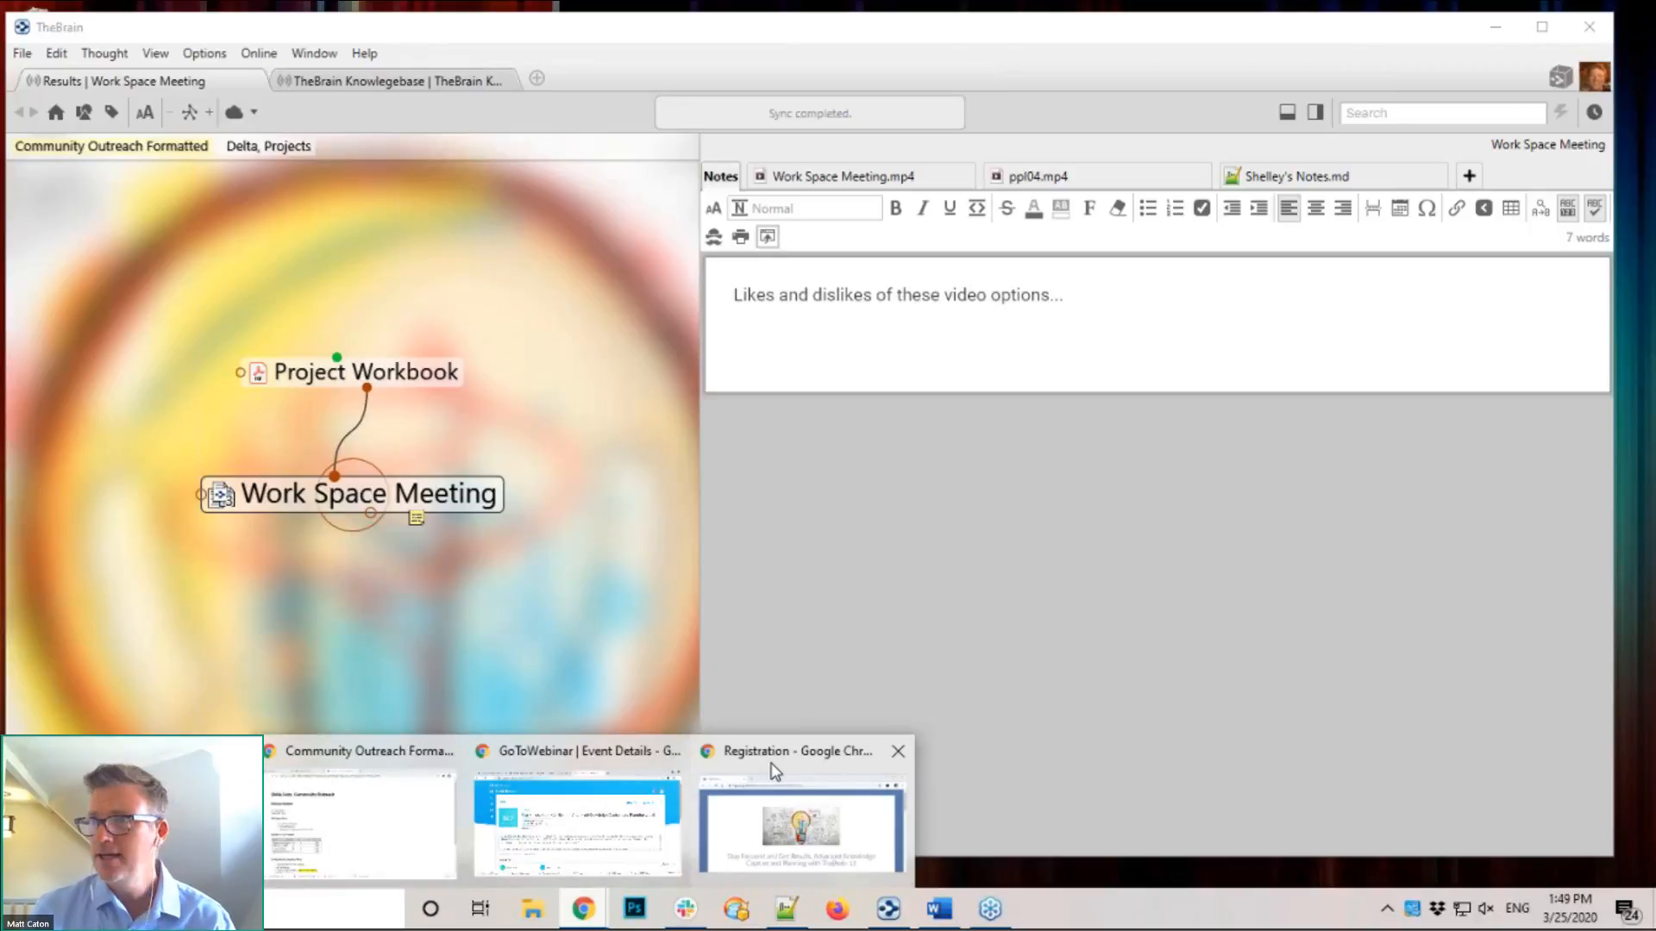
Step: In Chrome, scroll through TheBrain Markdown reference page, then log in to the web client's brains list
mouse_move(463, 754)
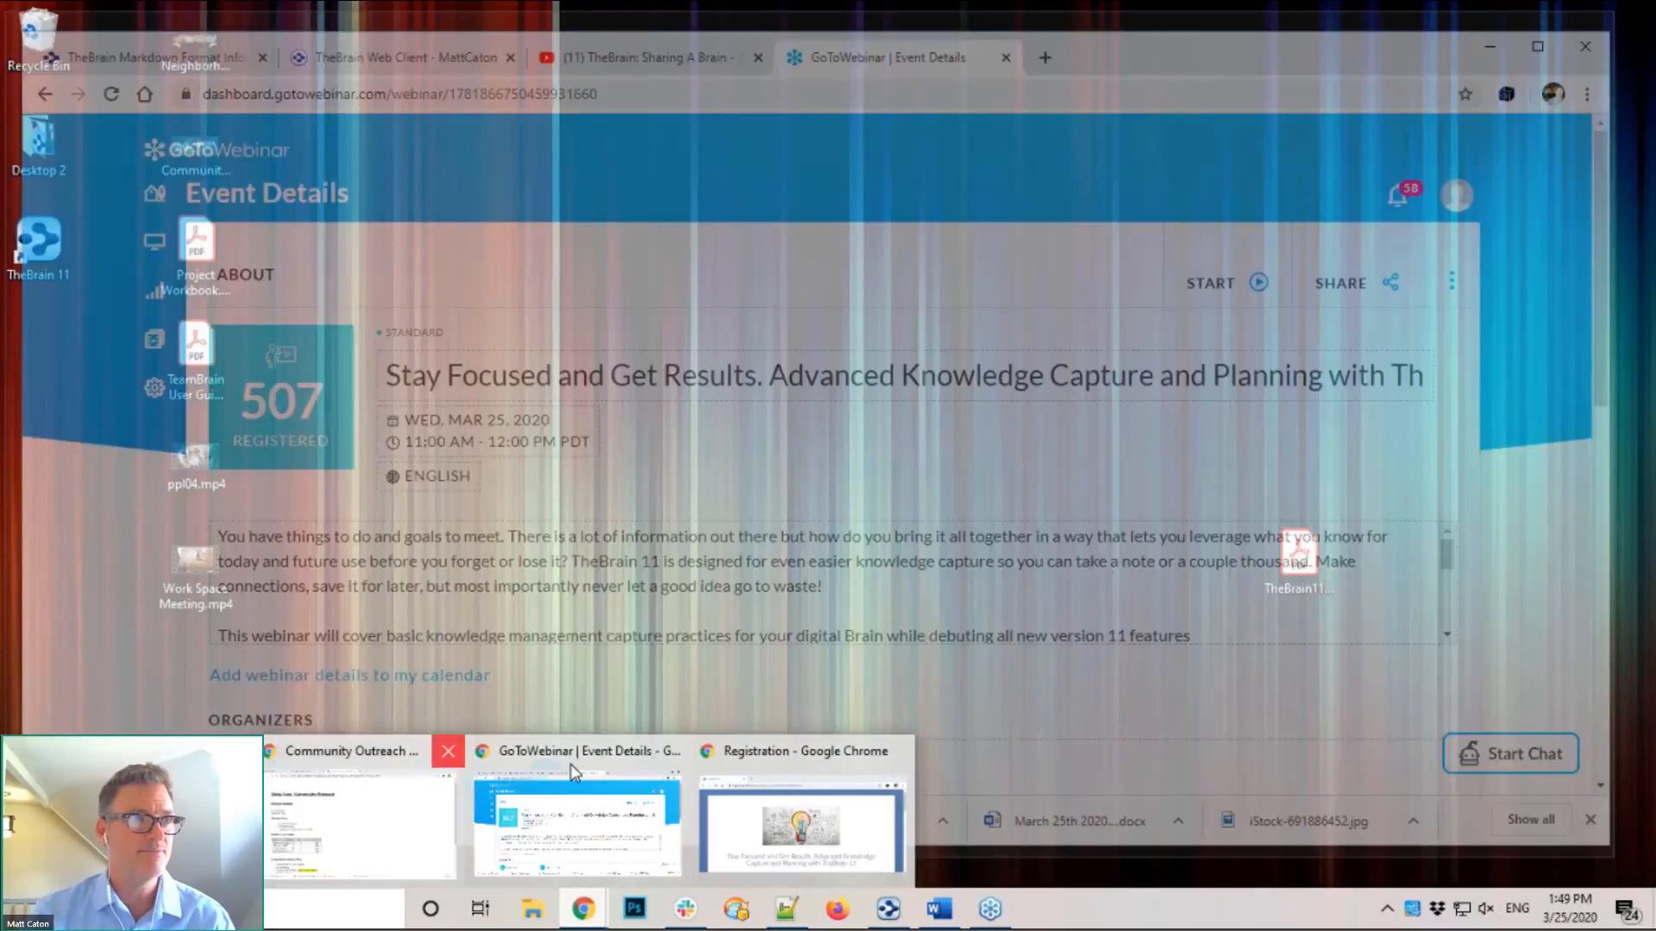
left_click(571, 764)
left_click(130, 62)
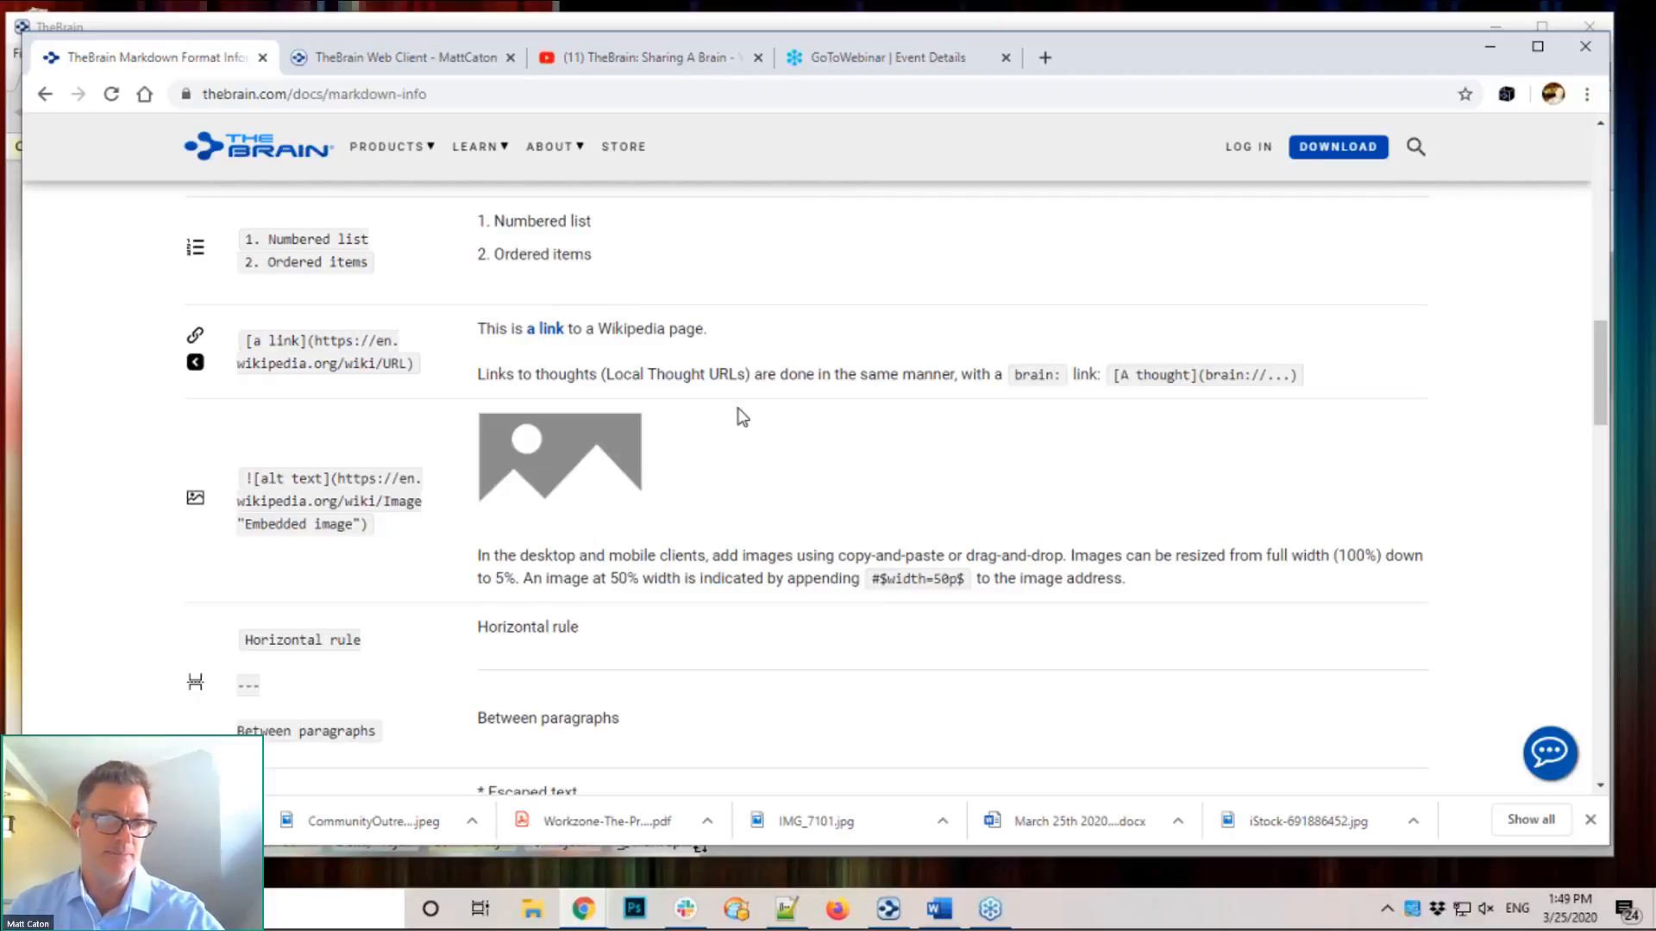
scroll(741, 417, "up", 5)
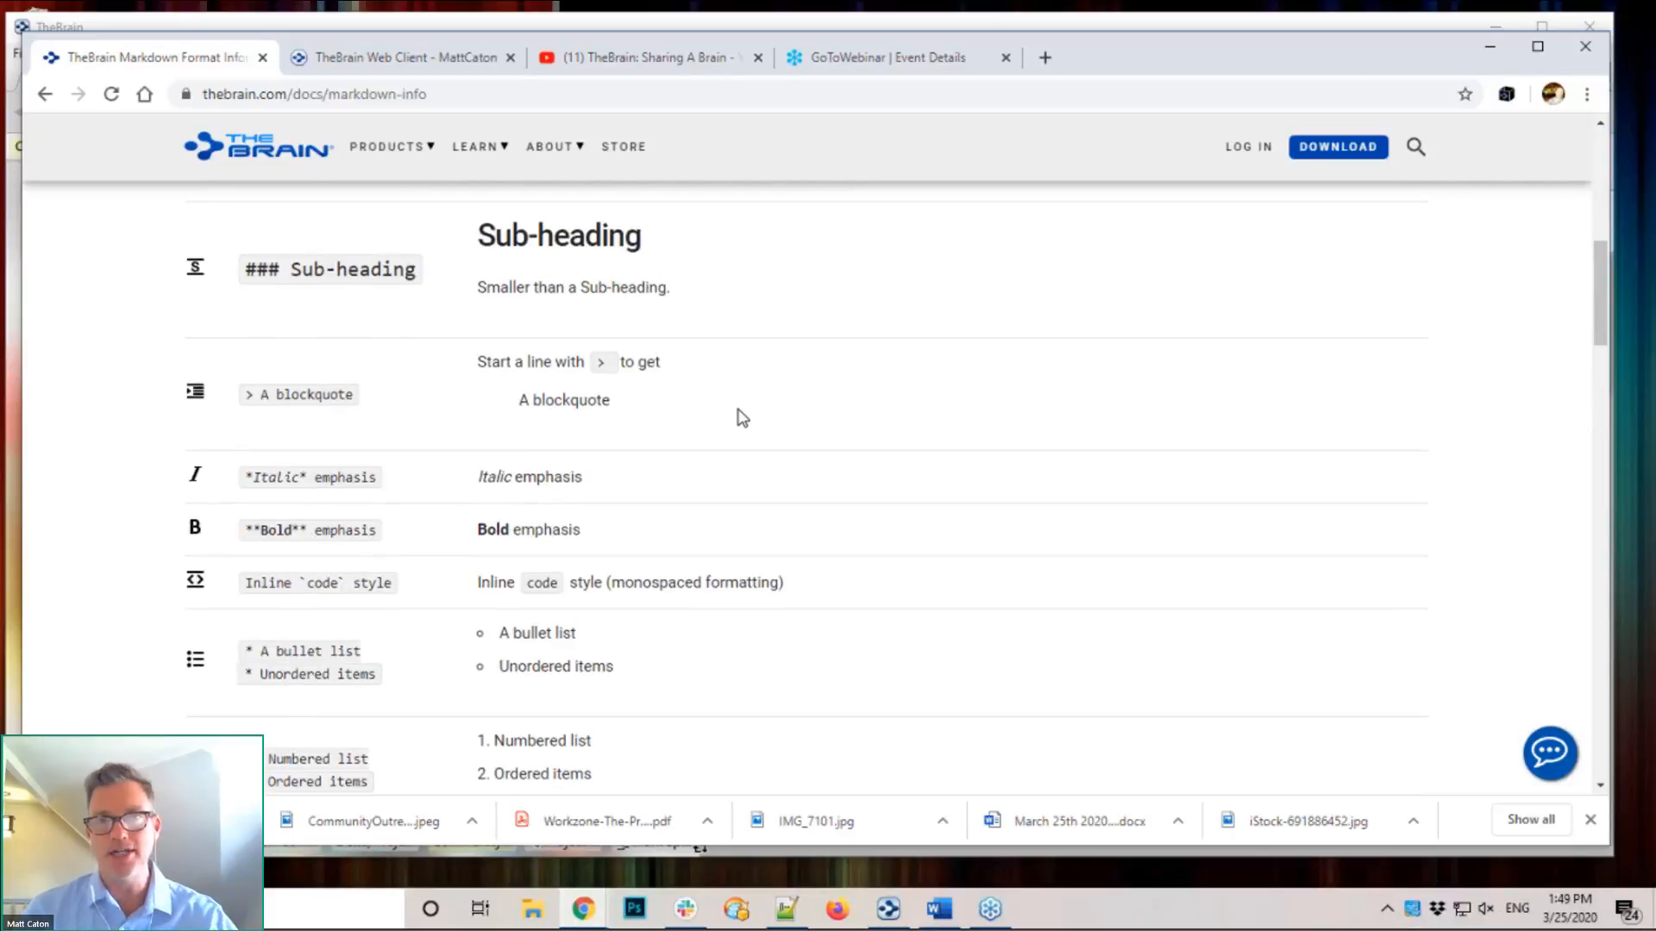
scroll(742, 418, "up", 8)
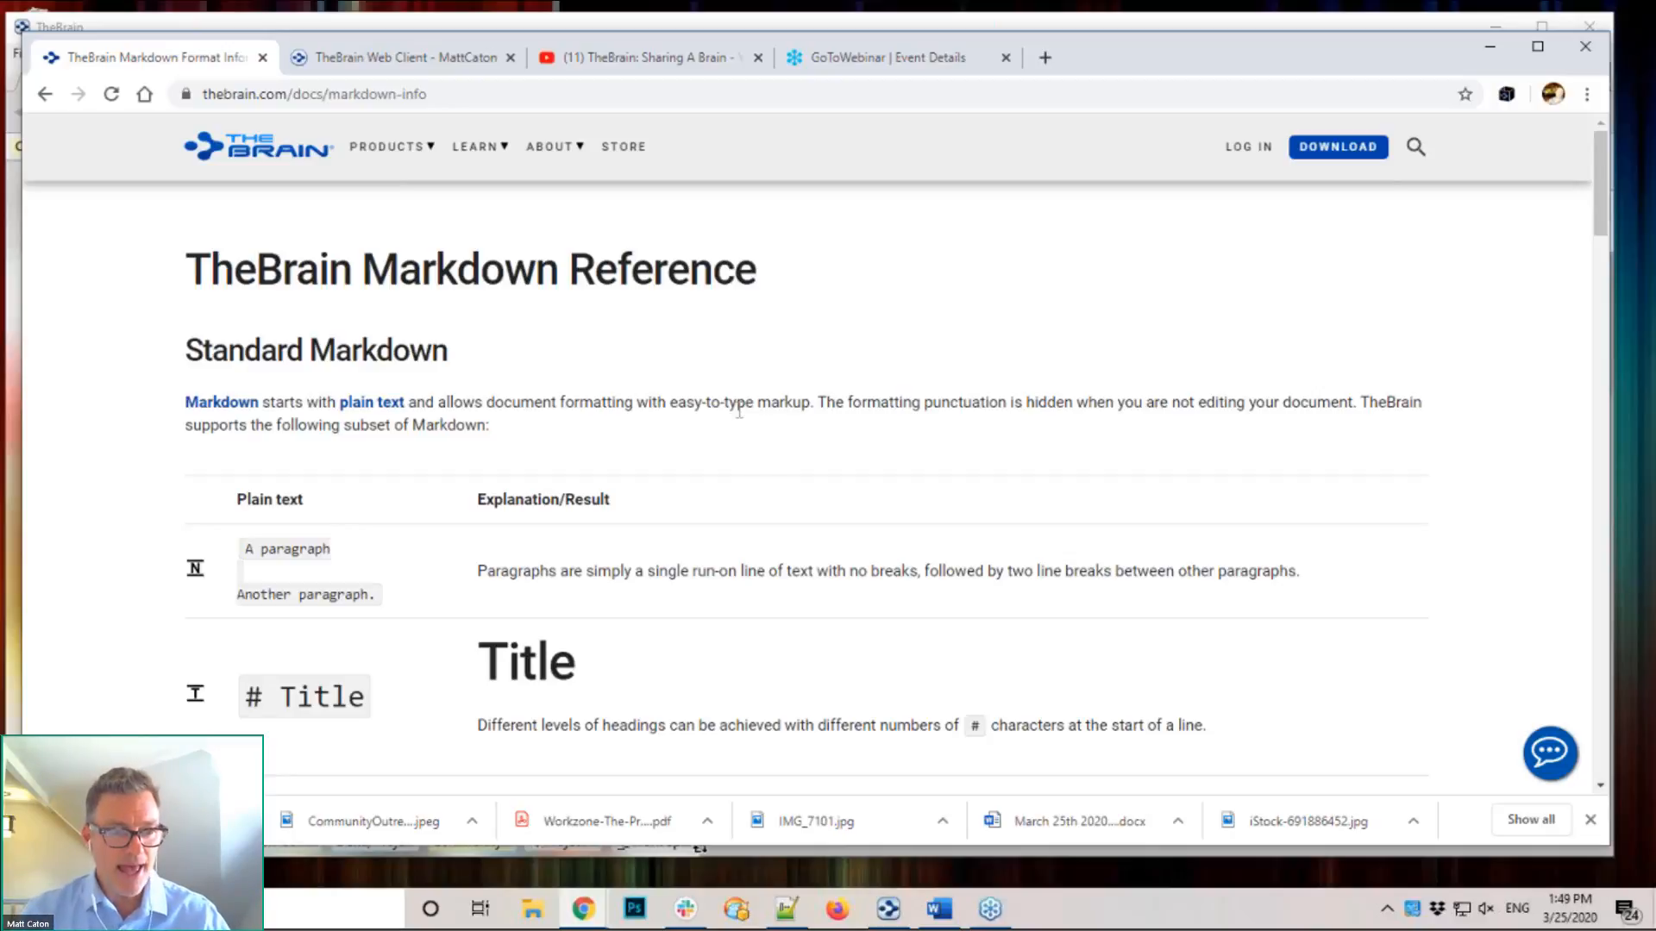
scroll(739, 412, "down", 8)
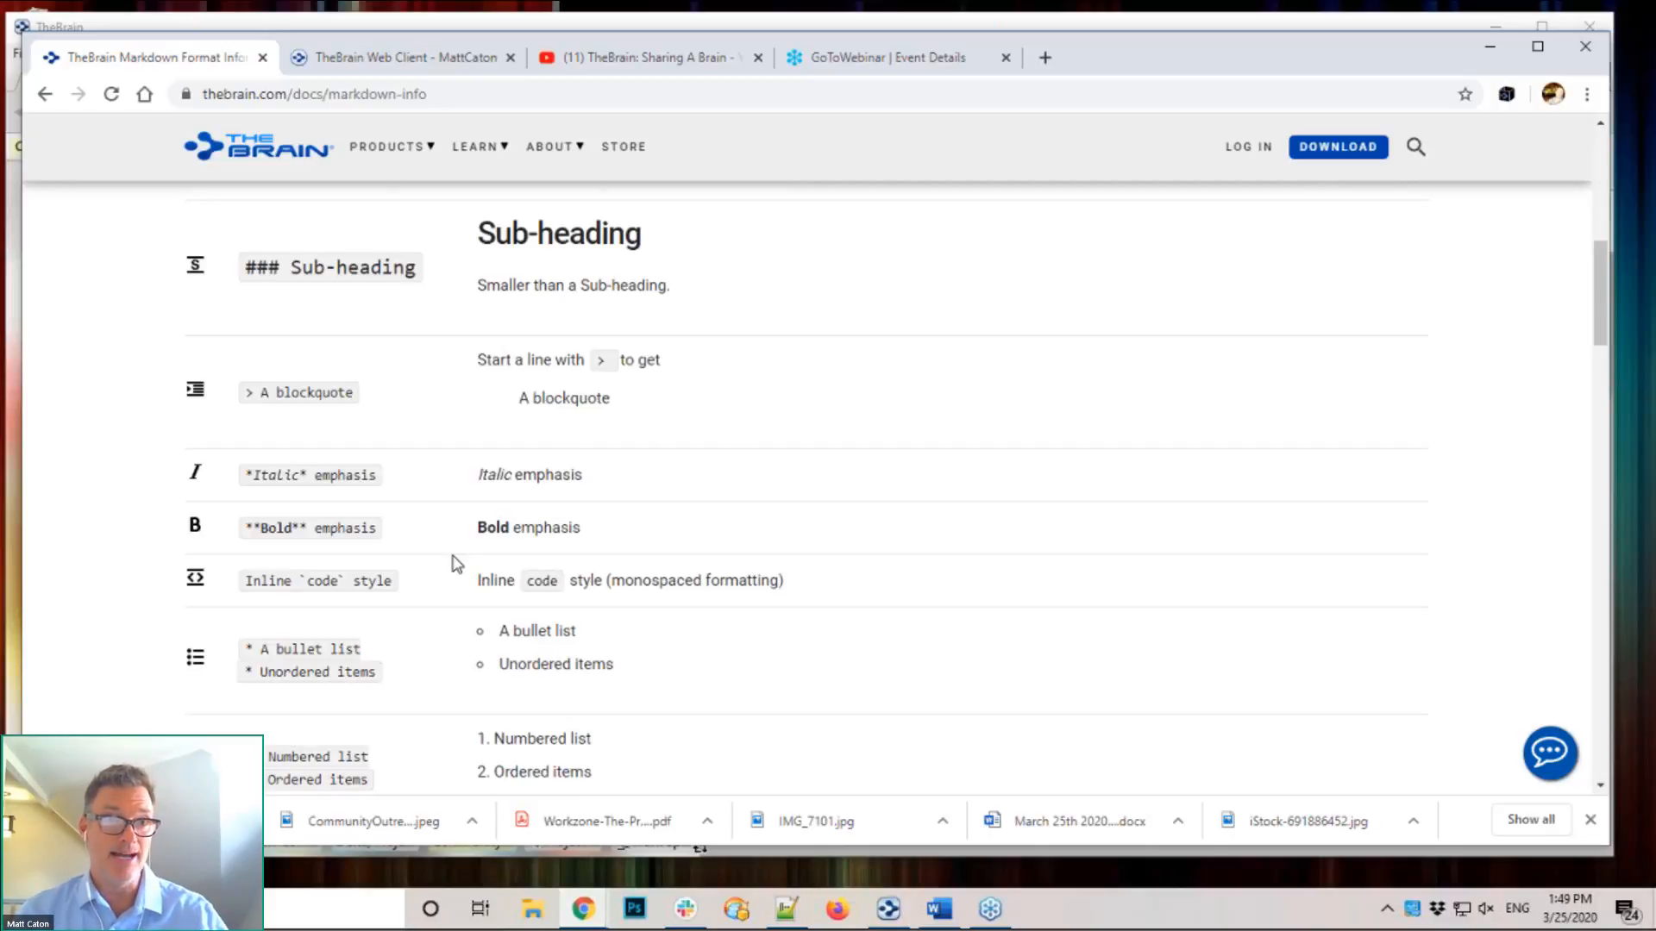
scroll(457, 564, "up", 8)
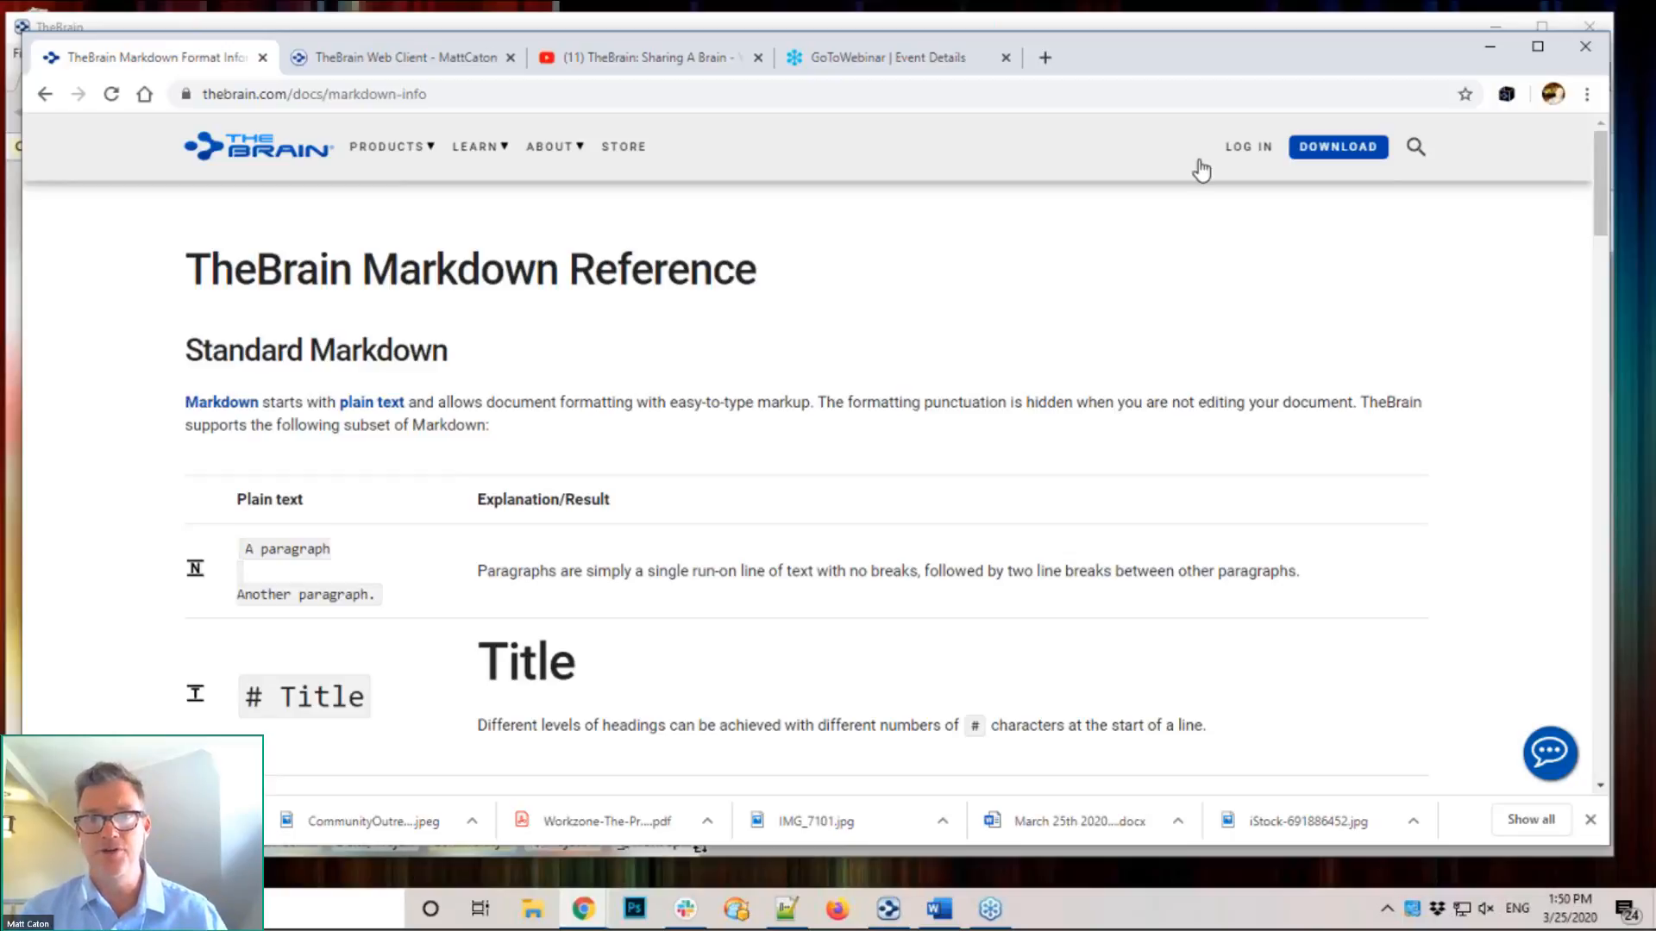
left_click(1243, 150)
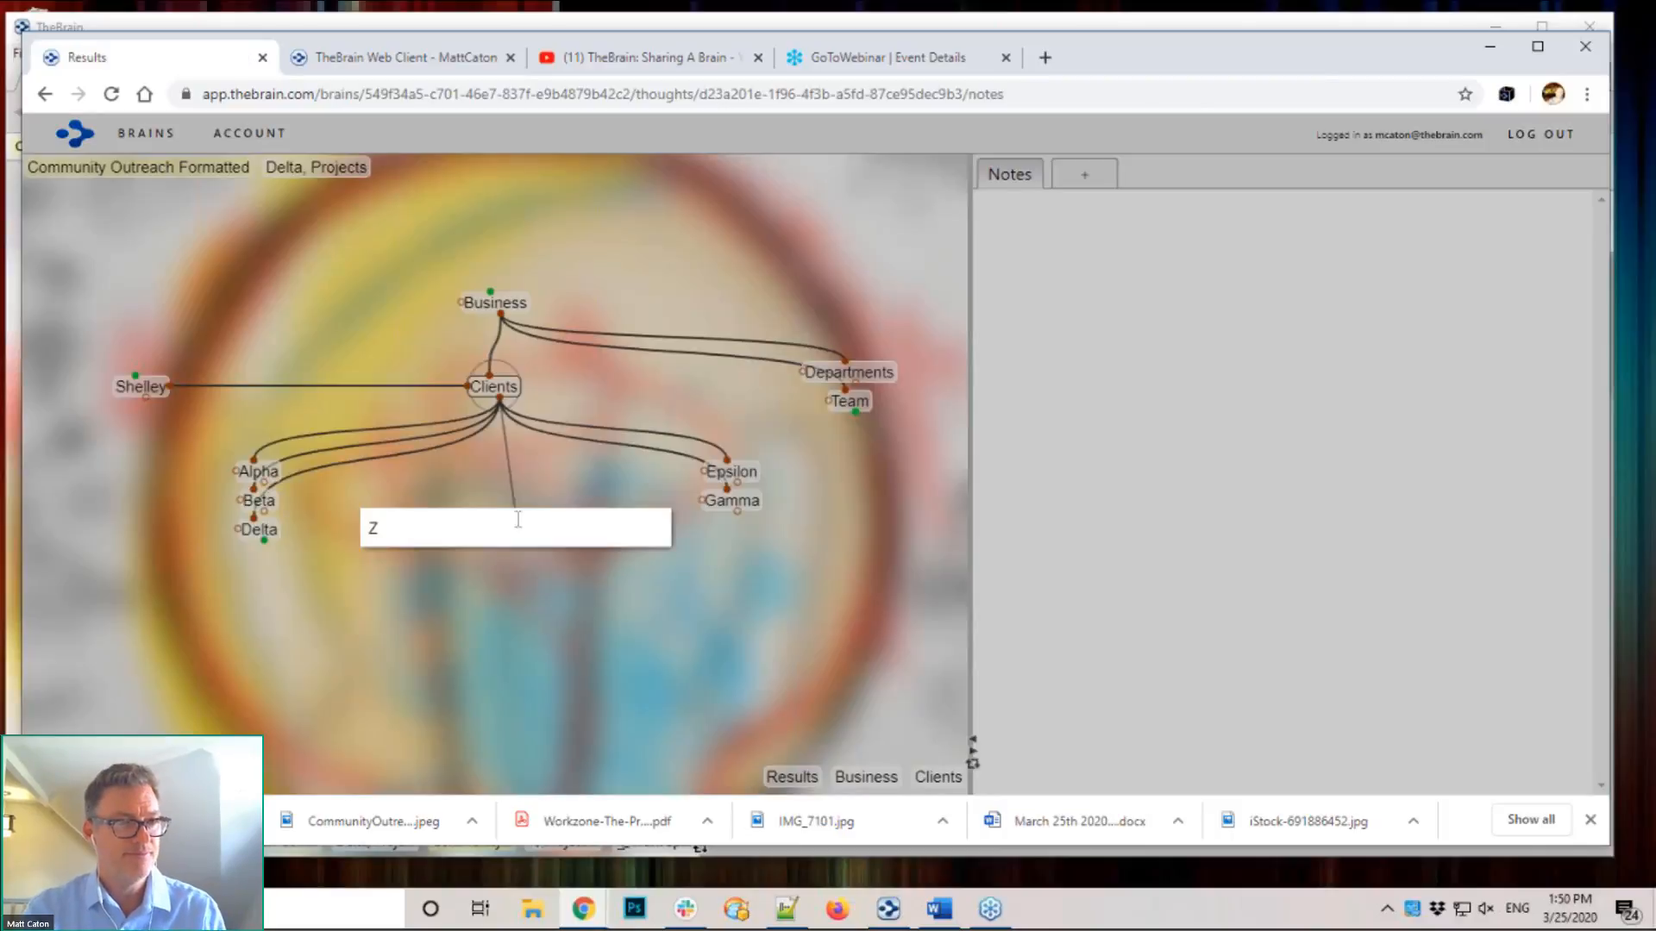
Step: Create the Zed thought, give Clients the note 'Here is my new note...', and bring up Add Attachment
type("ed")
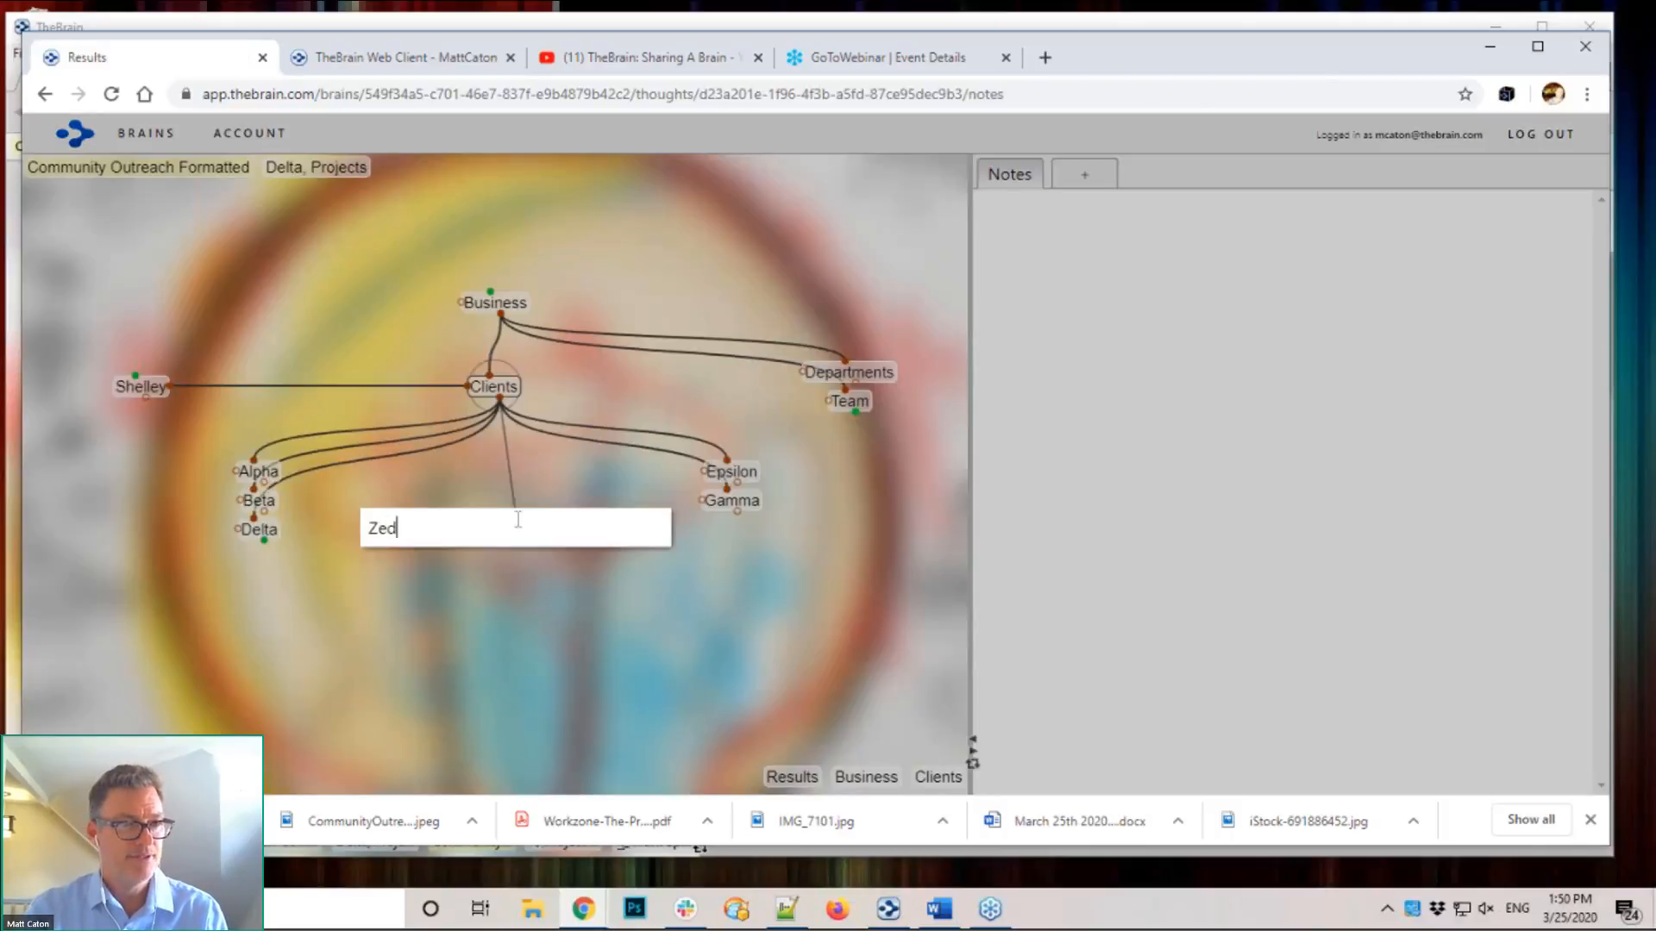
key("Return")
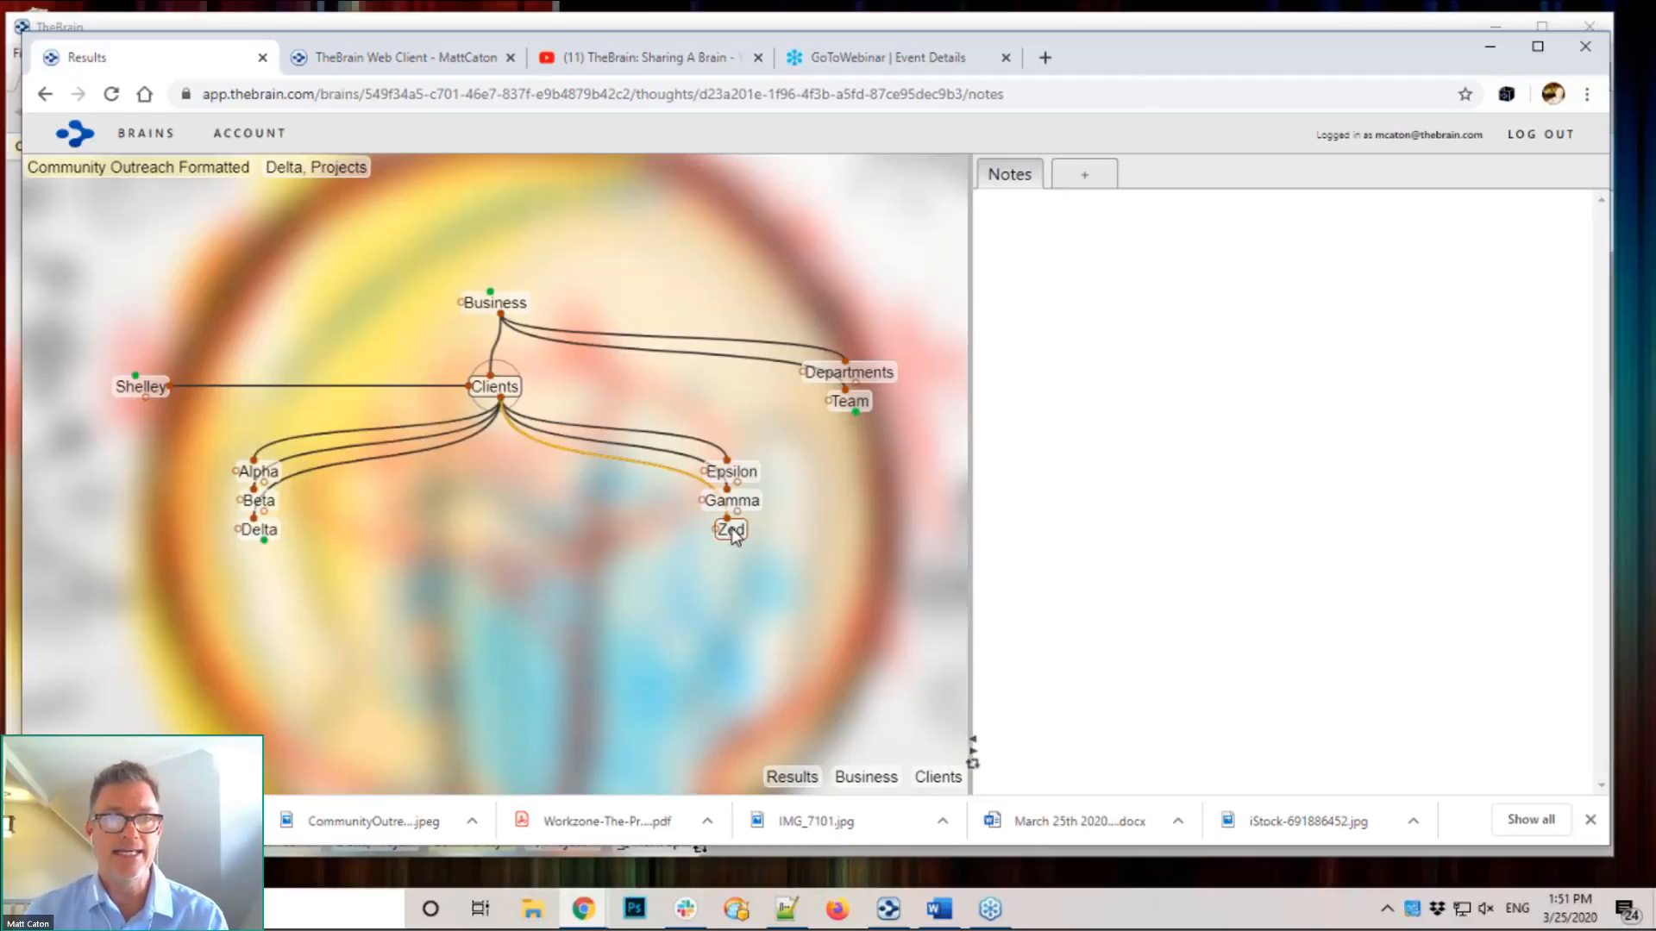
left_click(1129, 302)
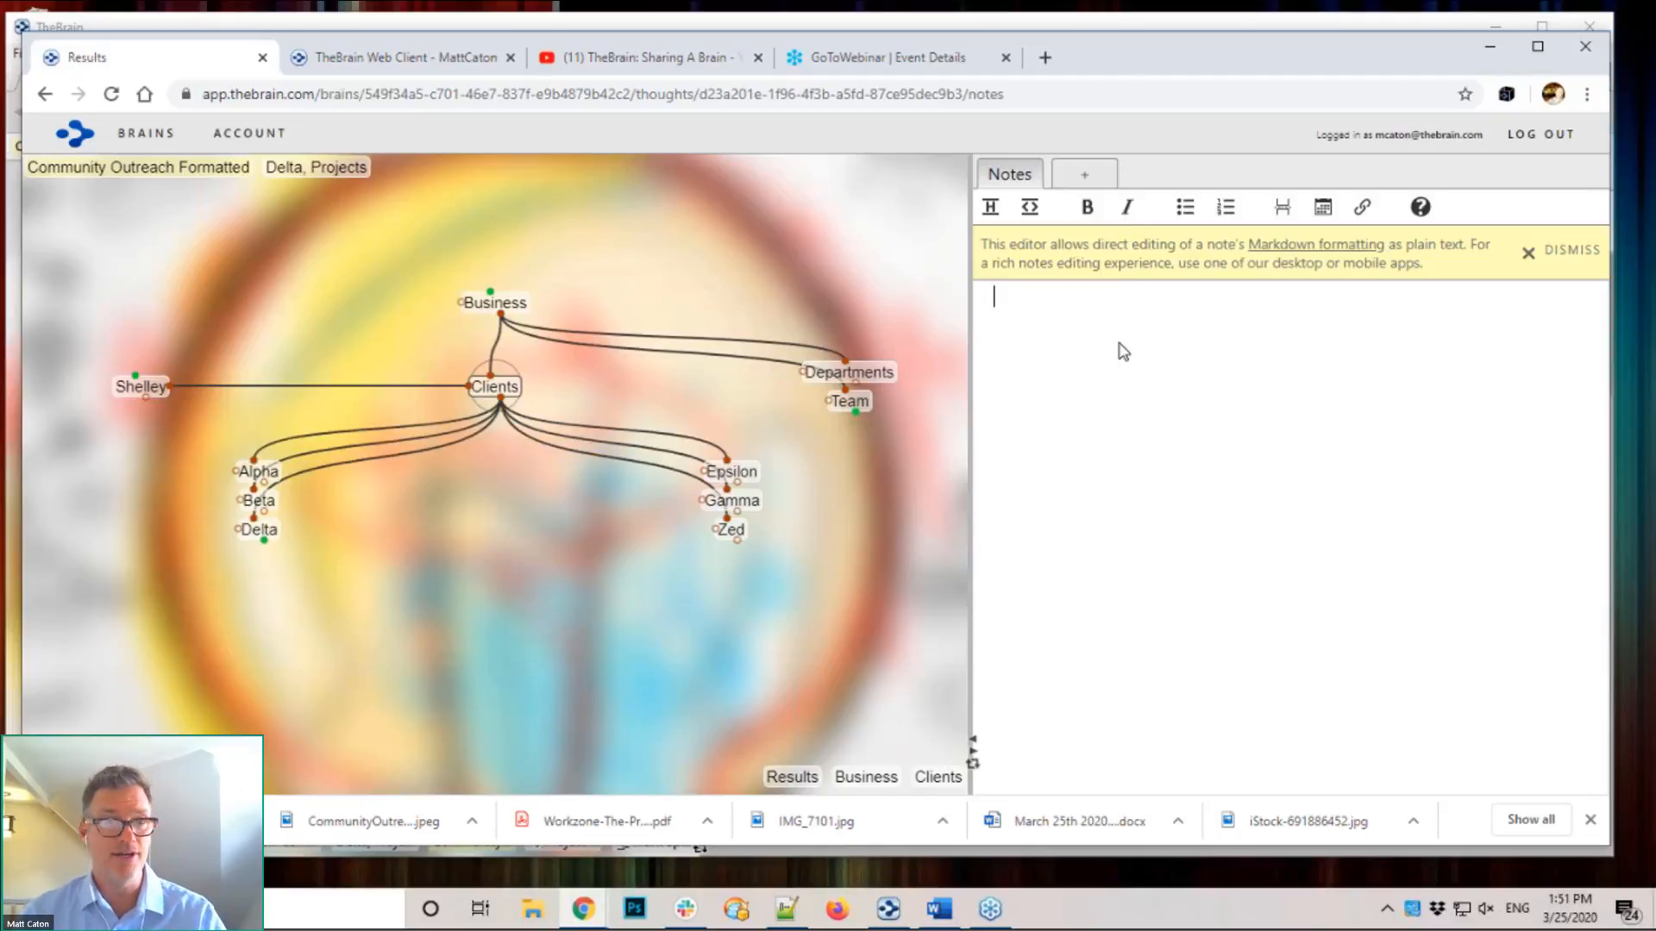
type("Here is")
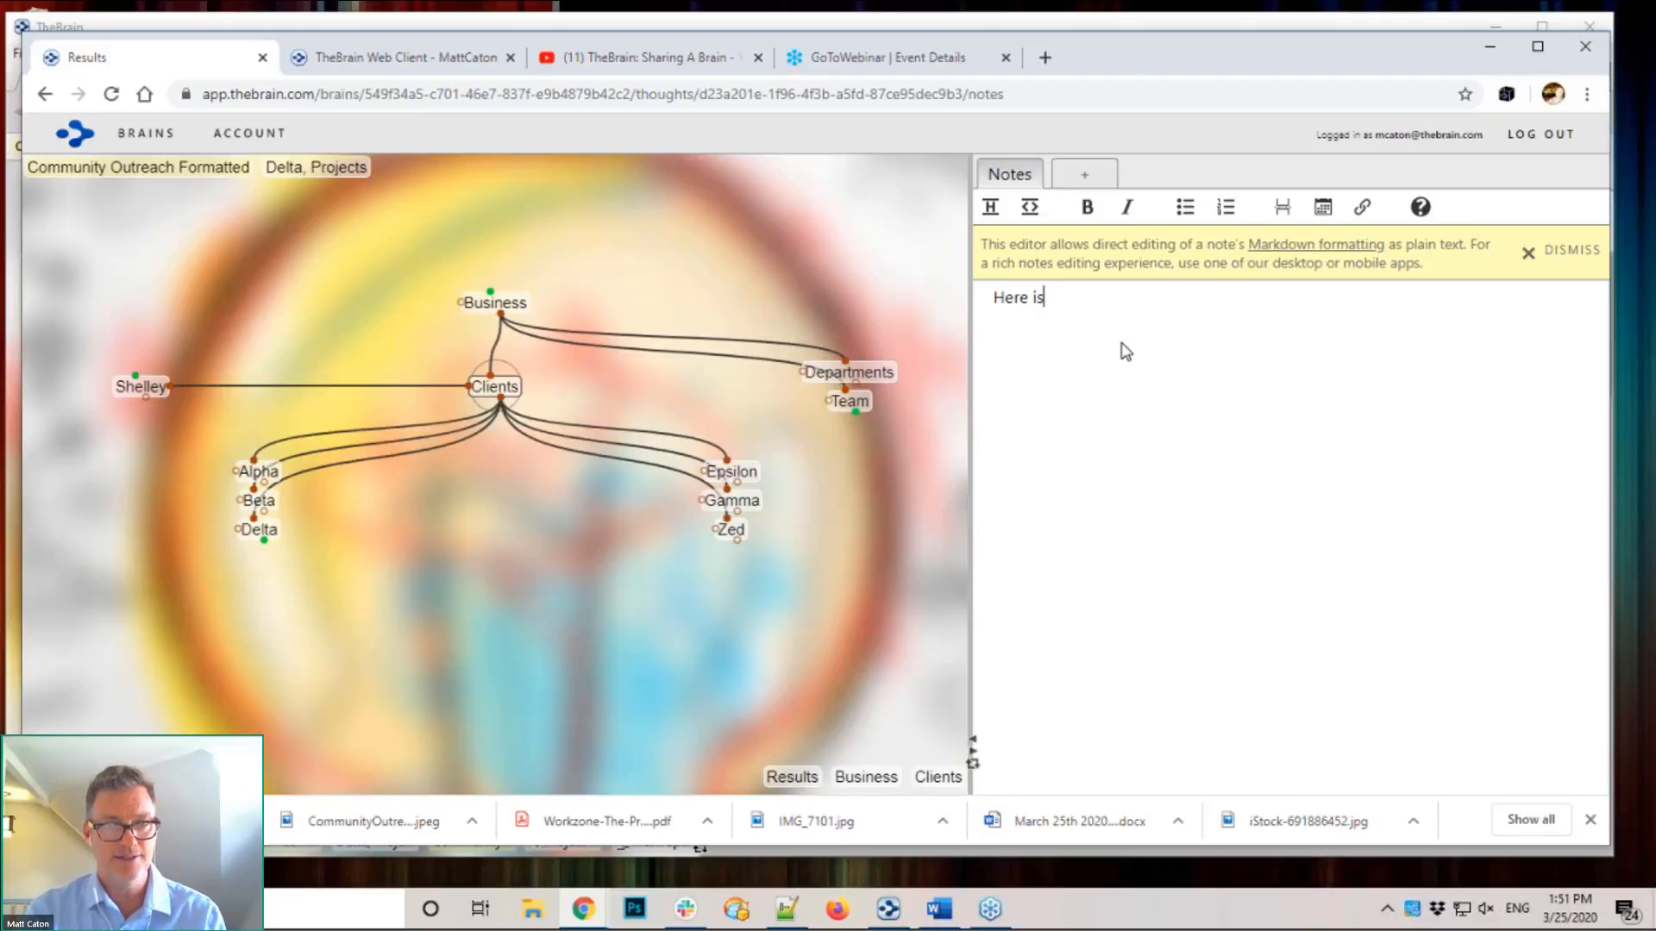
type(" my new note...")
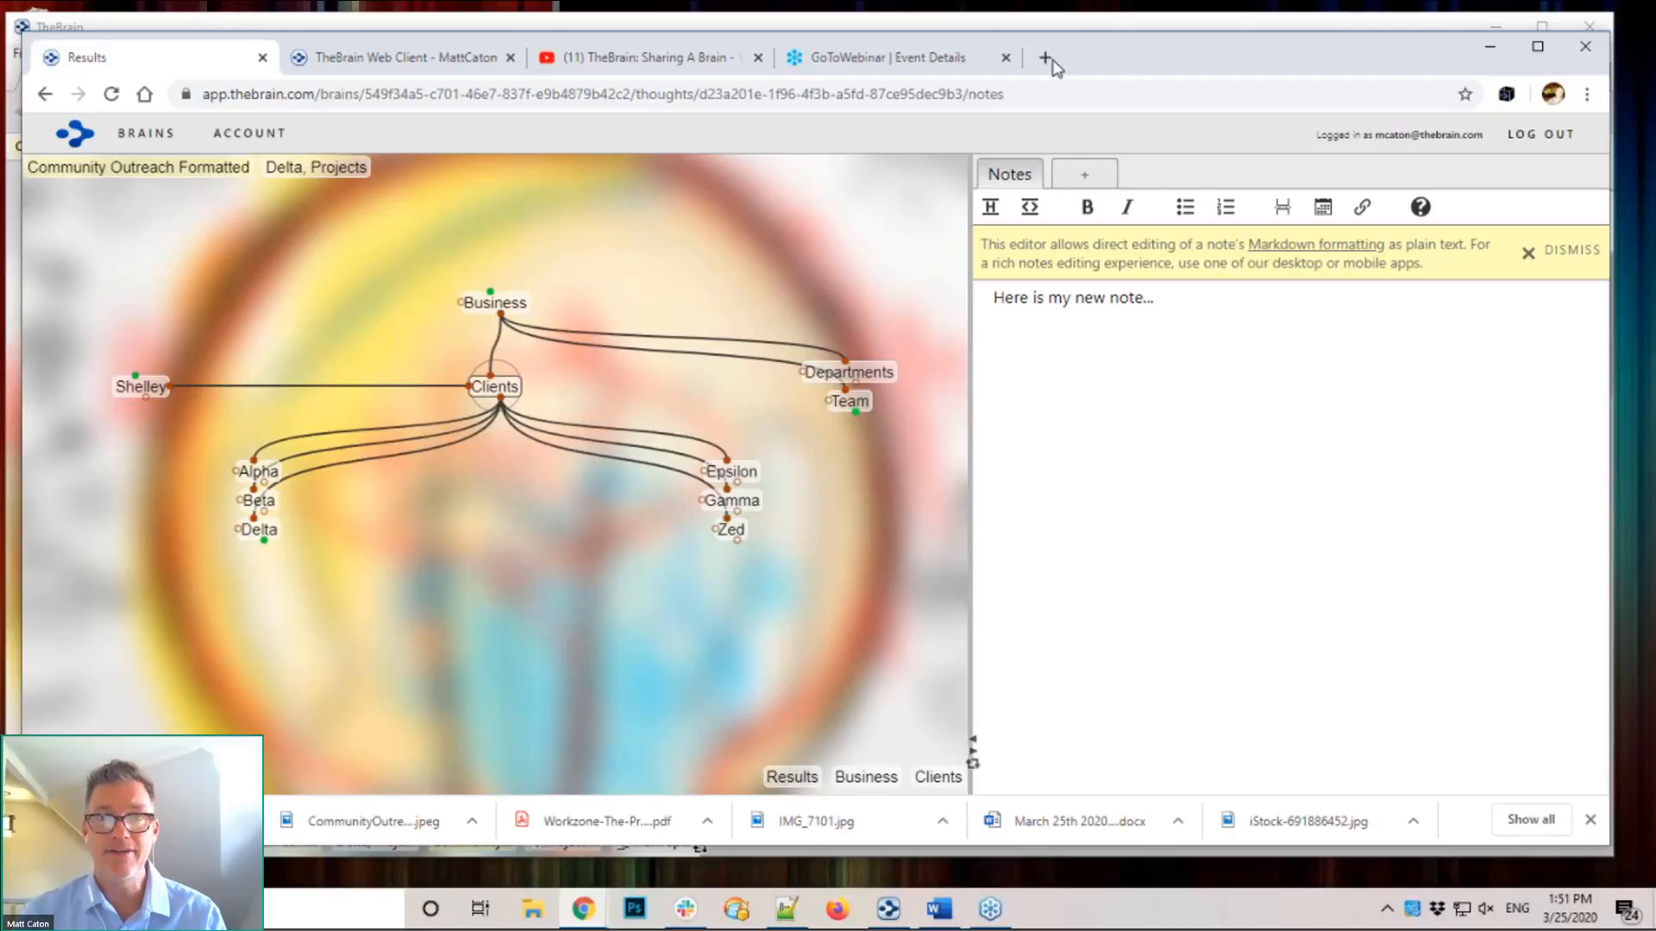
left_click(1083, 179)
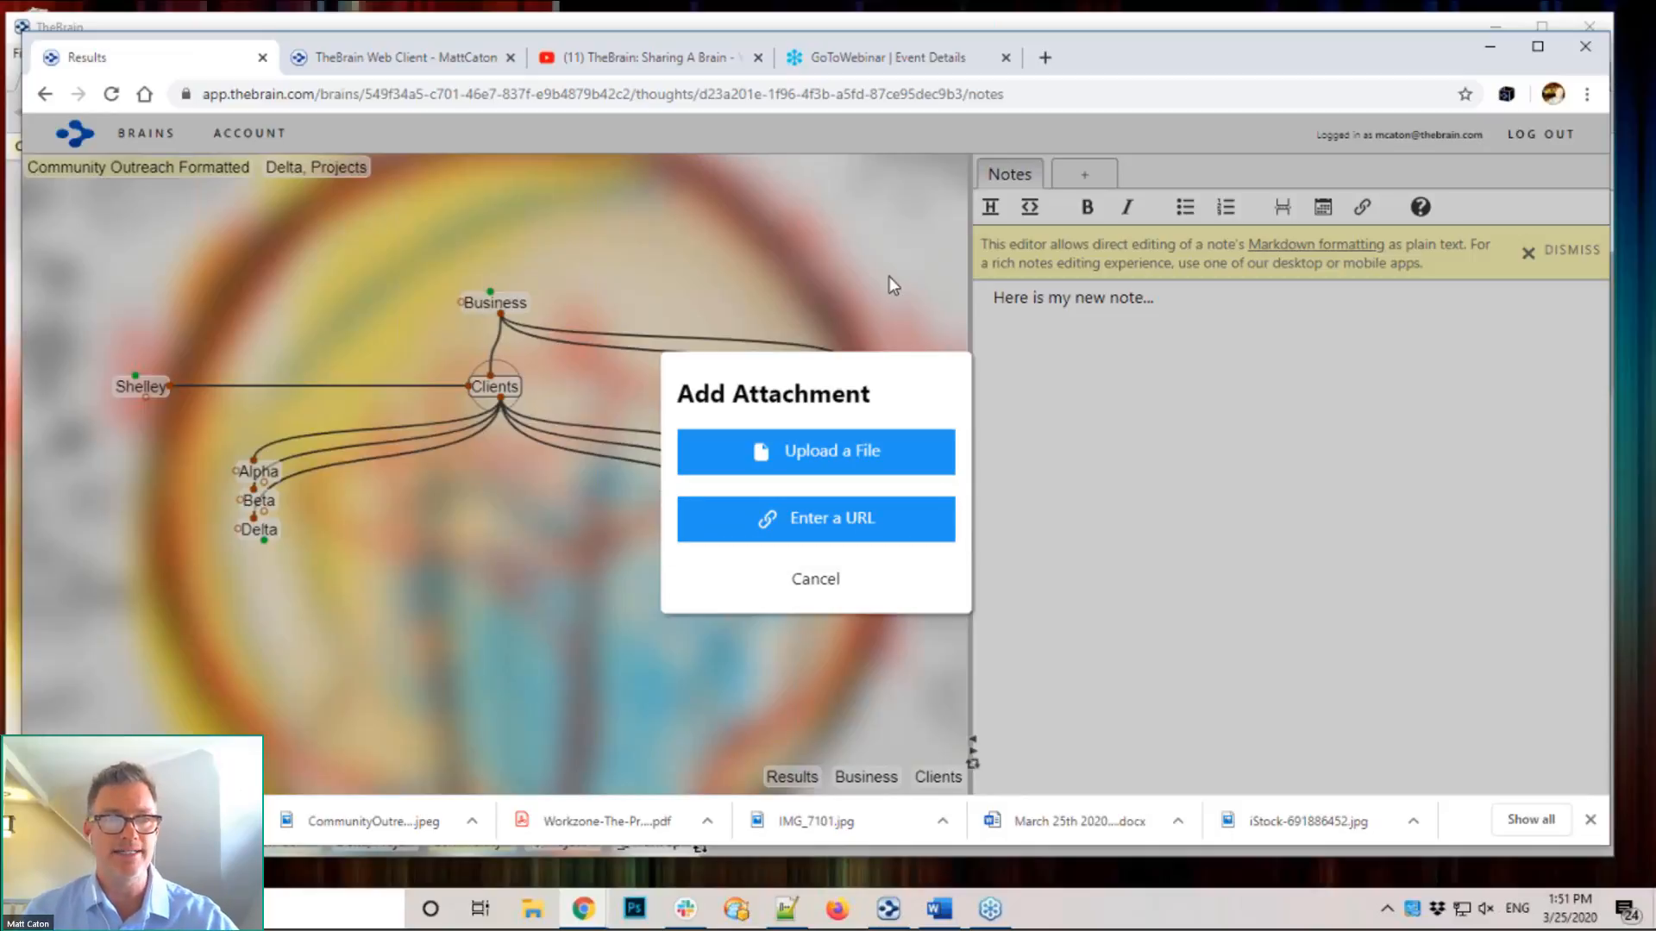
Step: Cancel the web attachment, move Chrome aside, and navigate the desktop brain from Project Workbook to Community Outreach Formatted
left_click(811, 593)
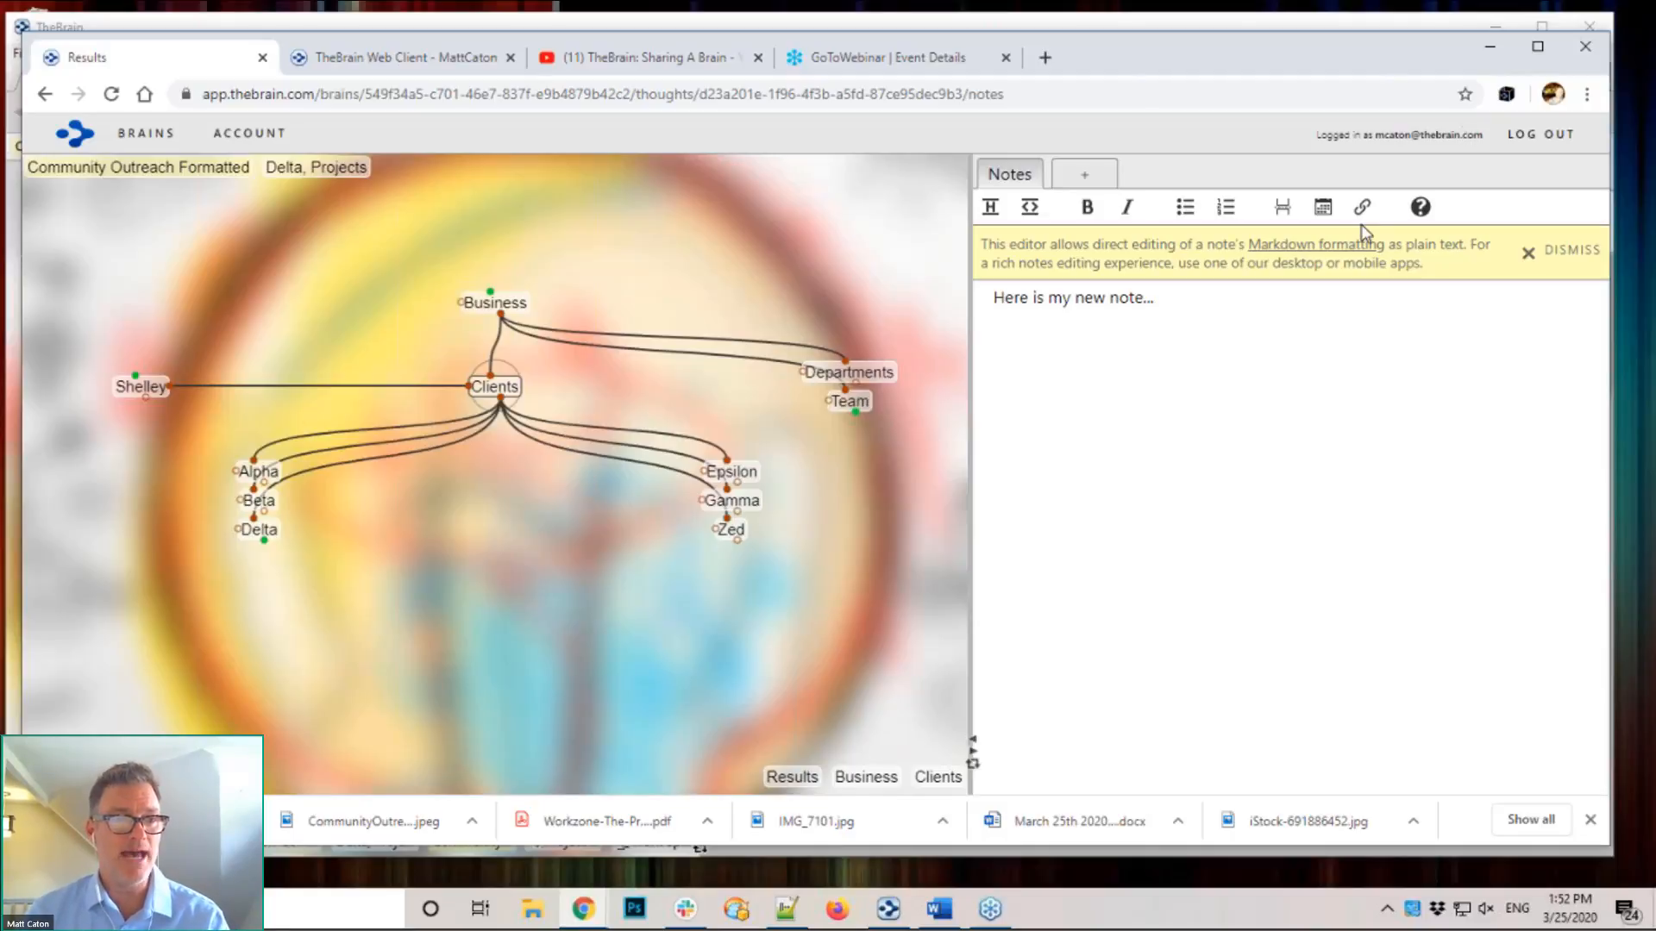
left_click_drag(1171, 48, 1540, 585)
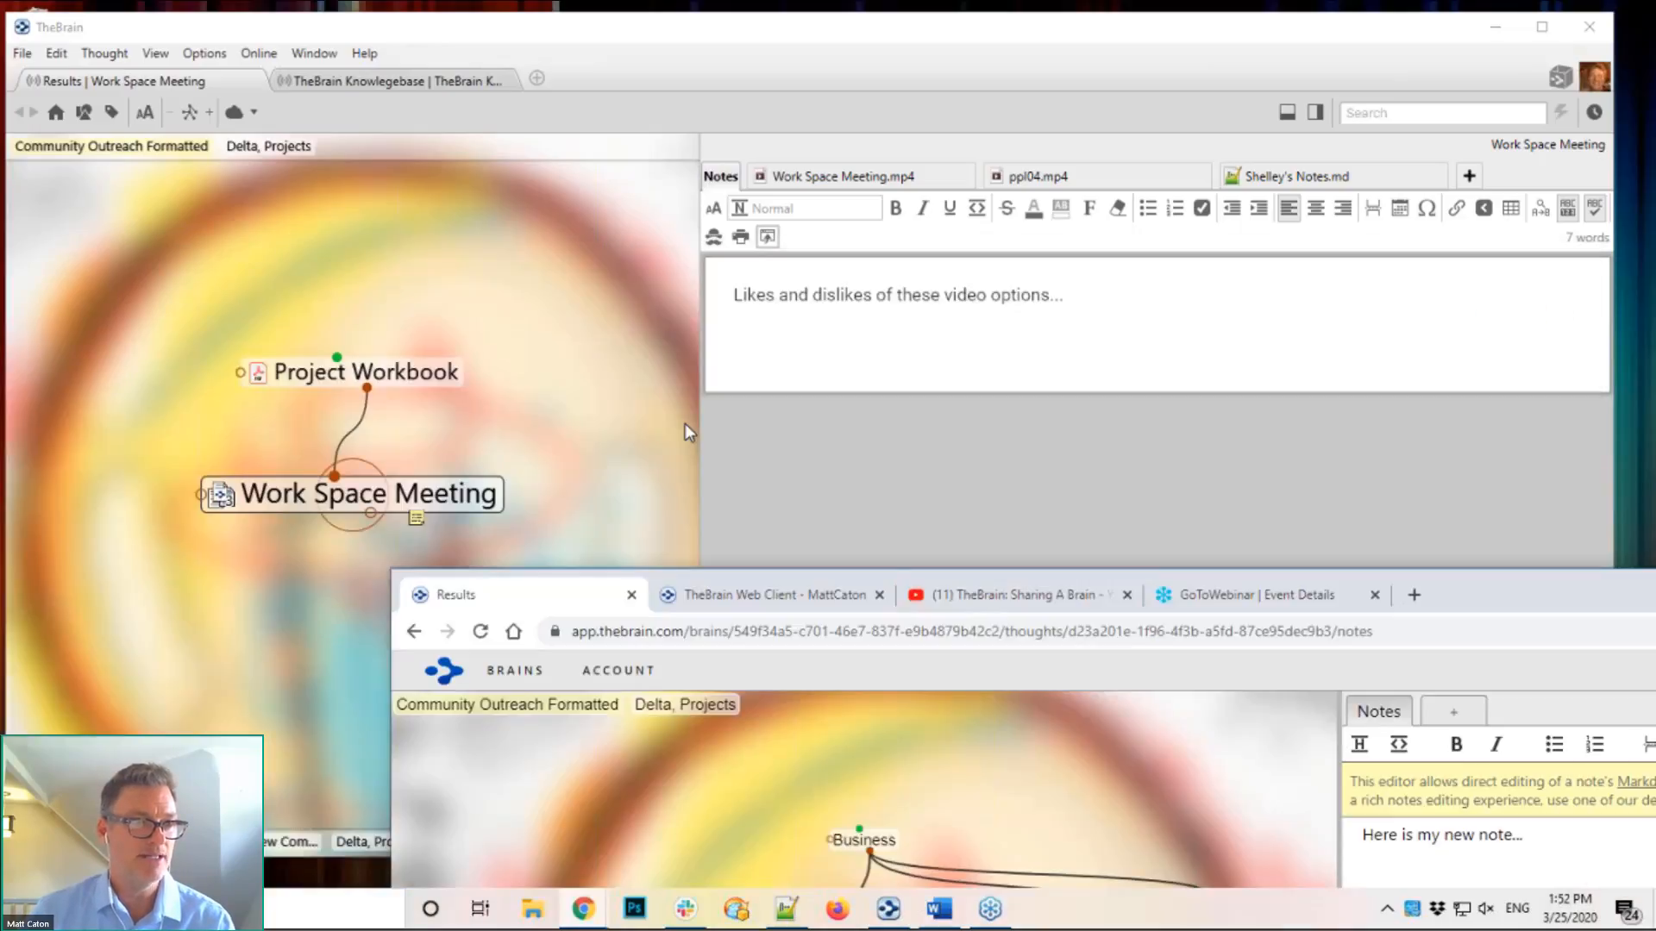
left_click(396, 373)
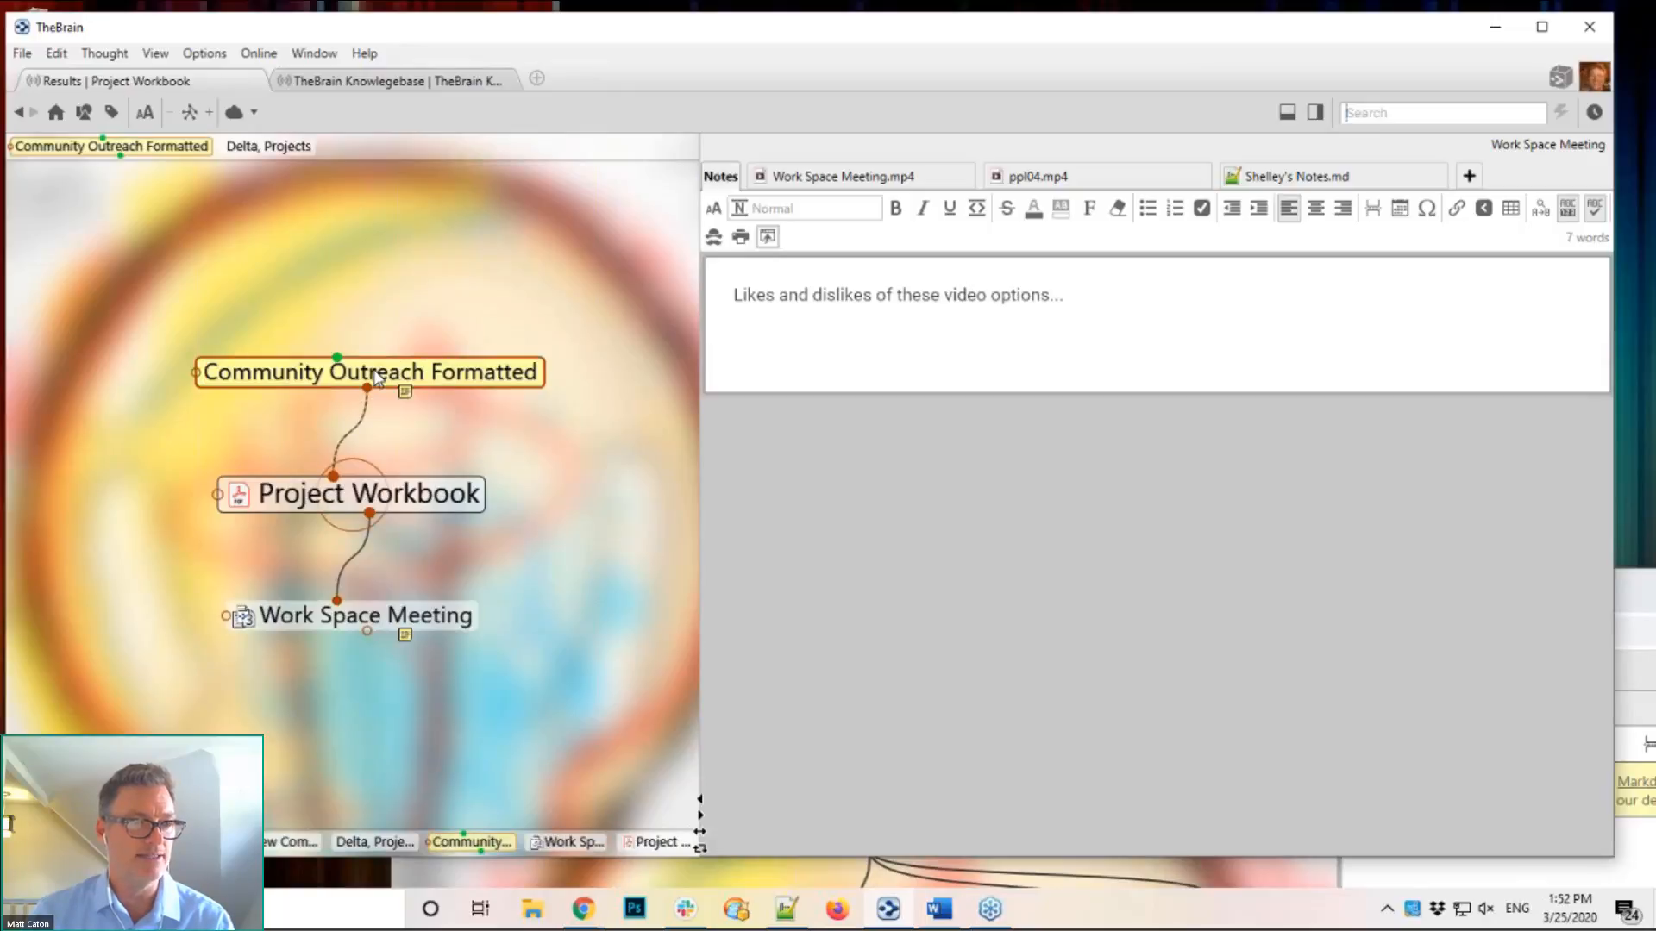
left_click(376, 377)
Step: Navigate via Delta, Projects and Delta to Clients, sync, and see the web note 'Here is my new note...'
left_click(373, 375)
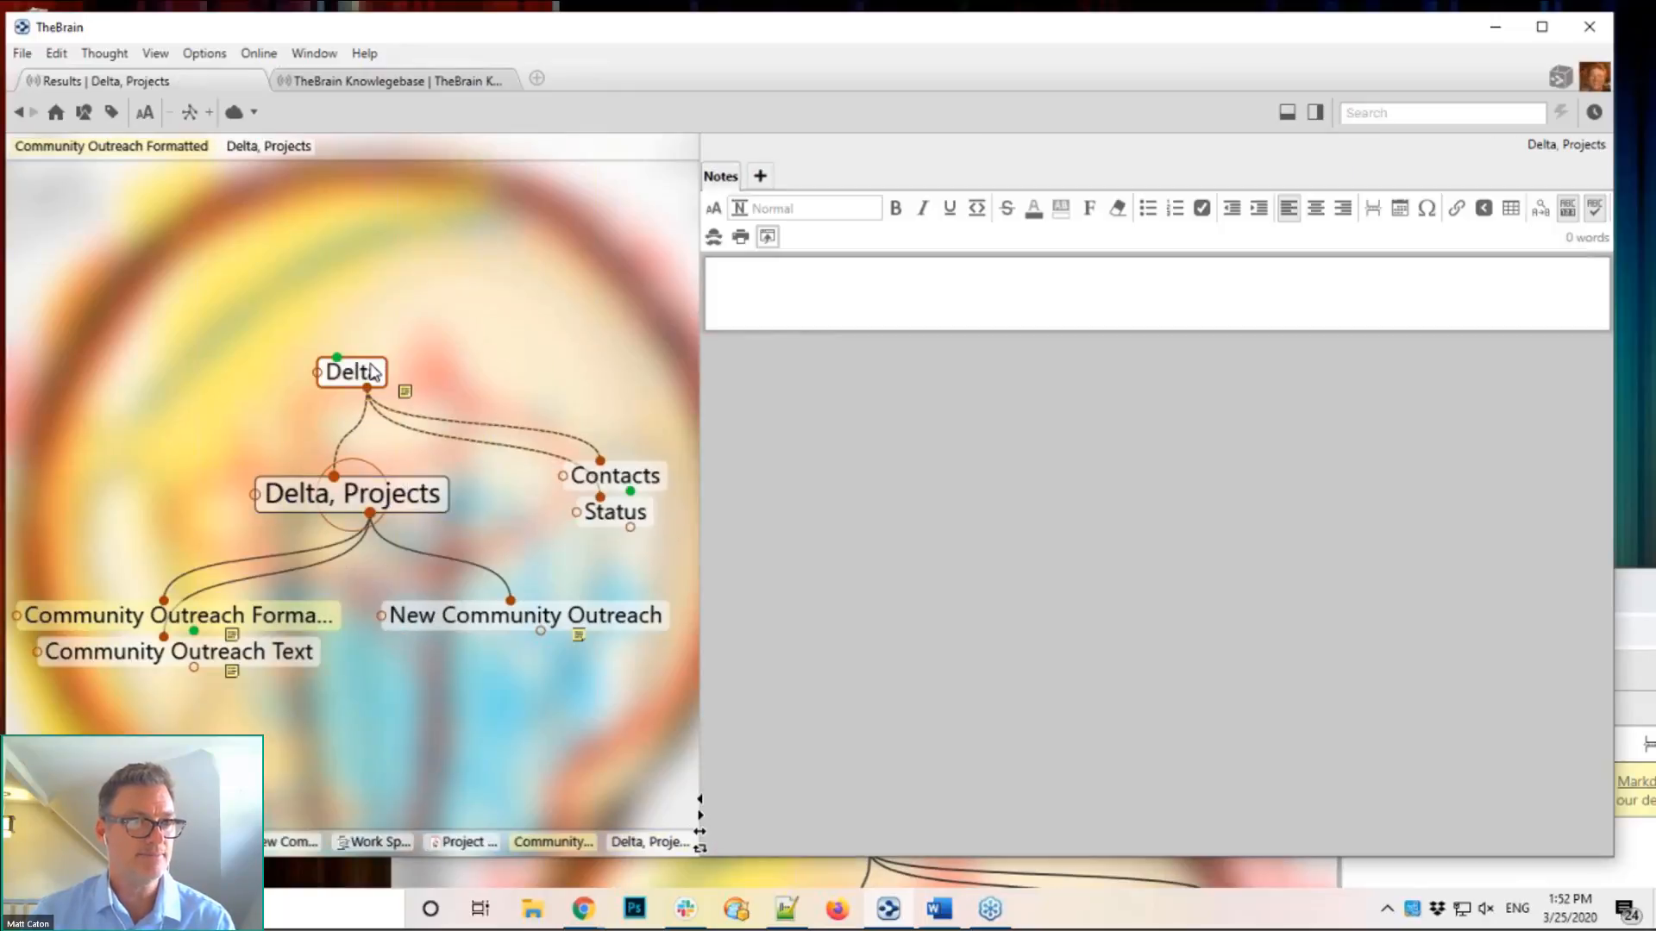
left_click(371, 372)
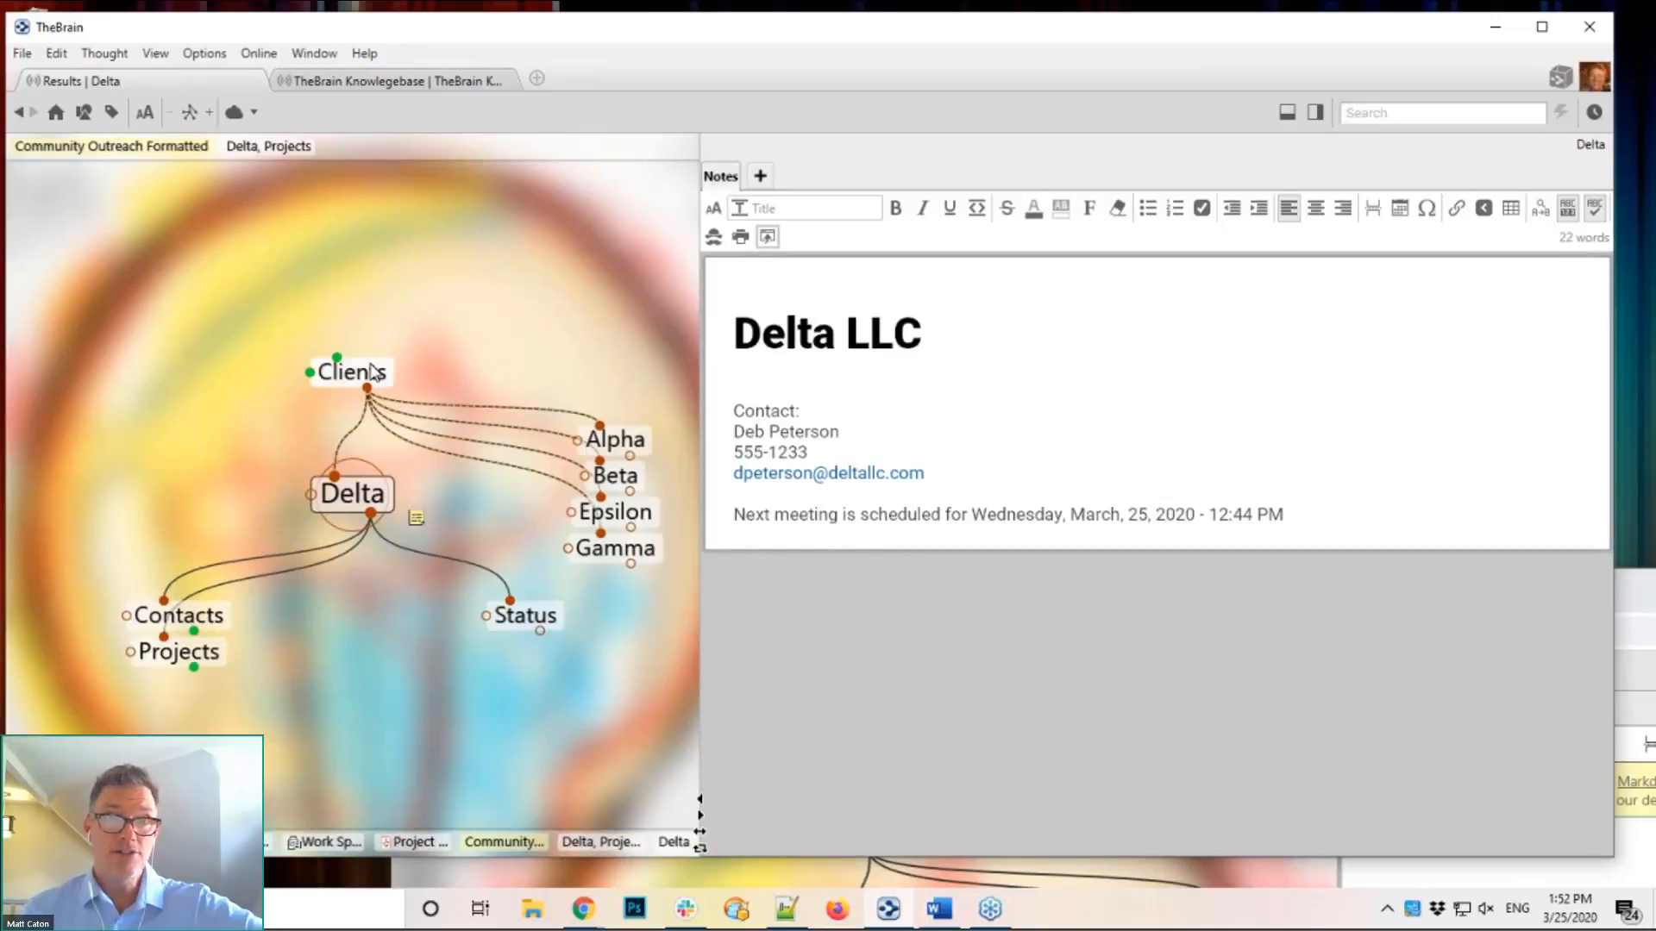
left_click(373, 373)
left_click(234, 113)
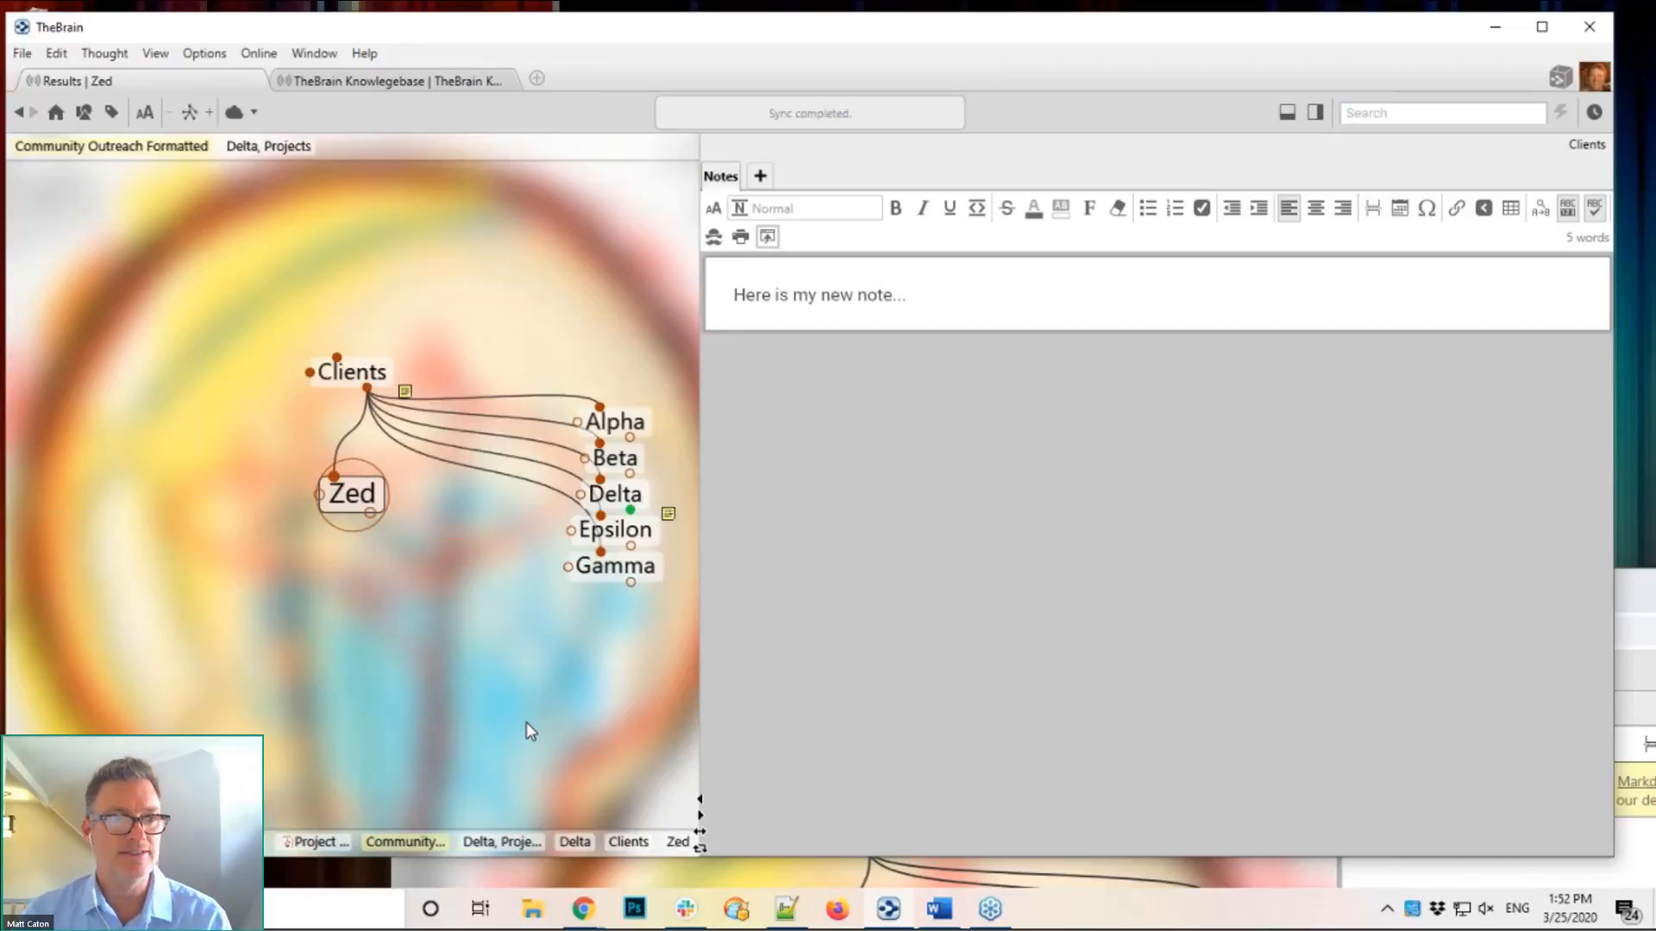
left_click(368, 375)
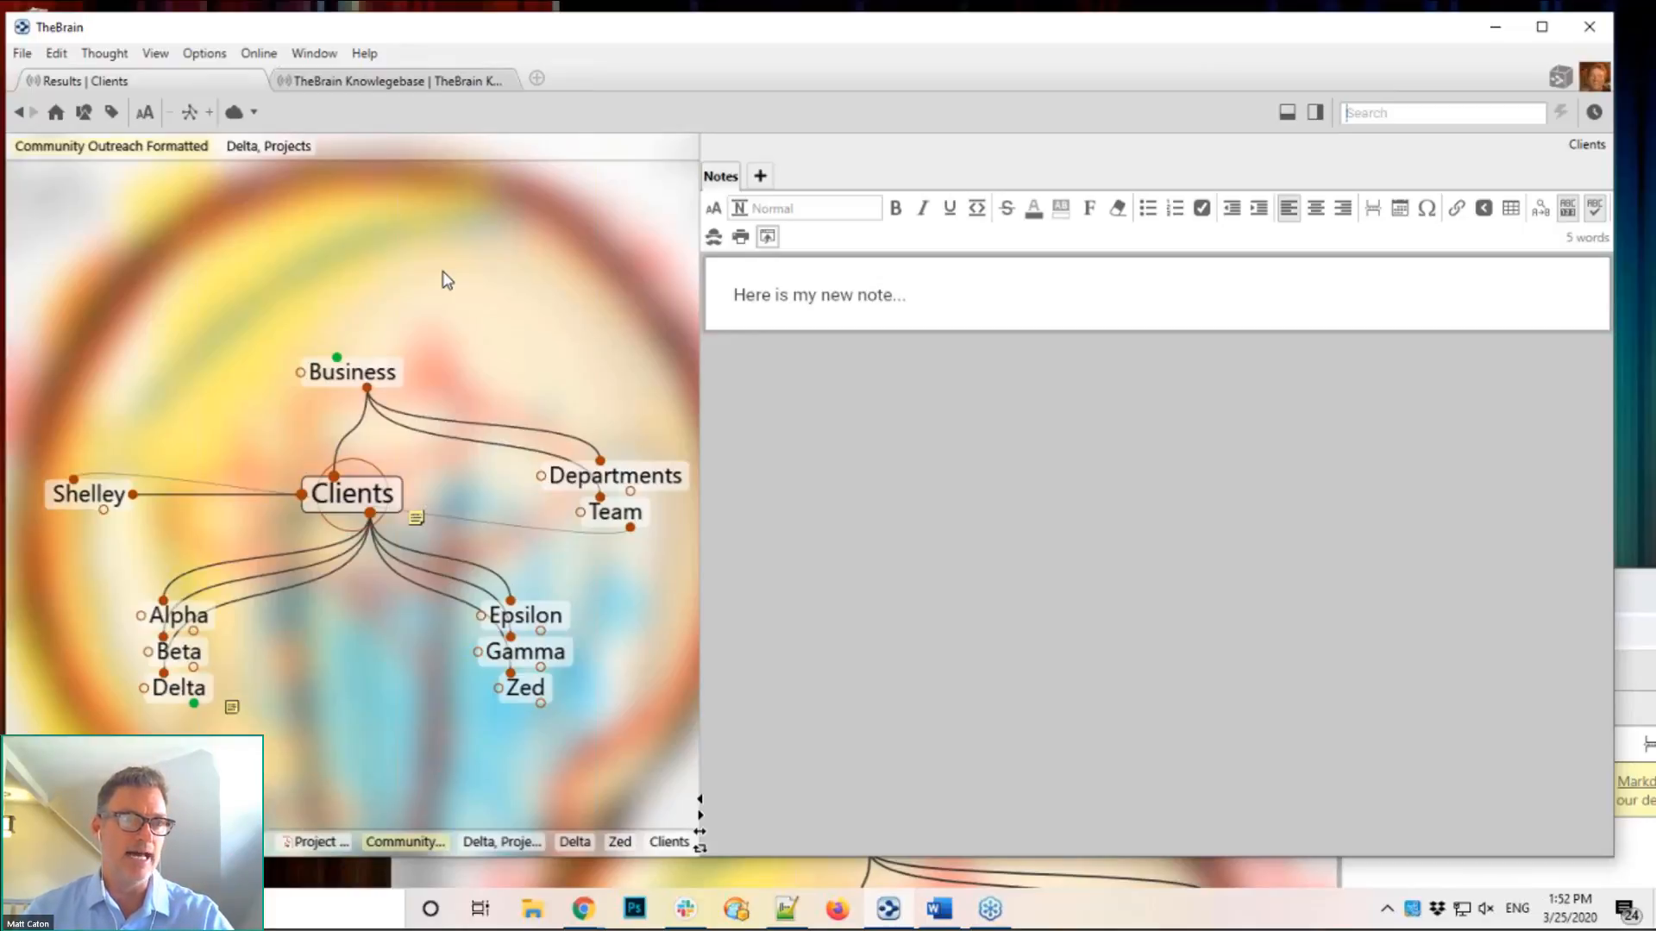
Step: Open Online > Brain Access and Sharing for Results, review a user entry, and select the invite e-mail field
left_click(270, 66)
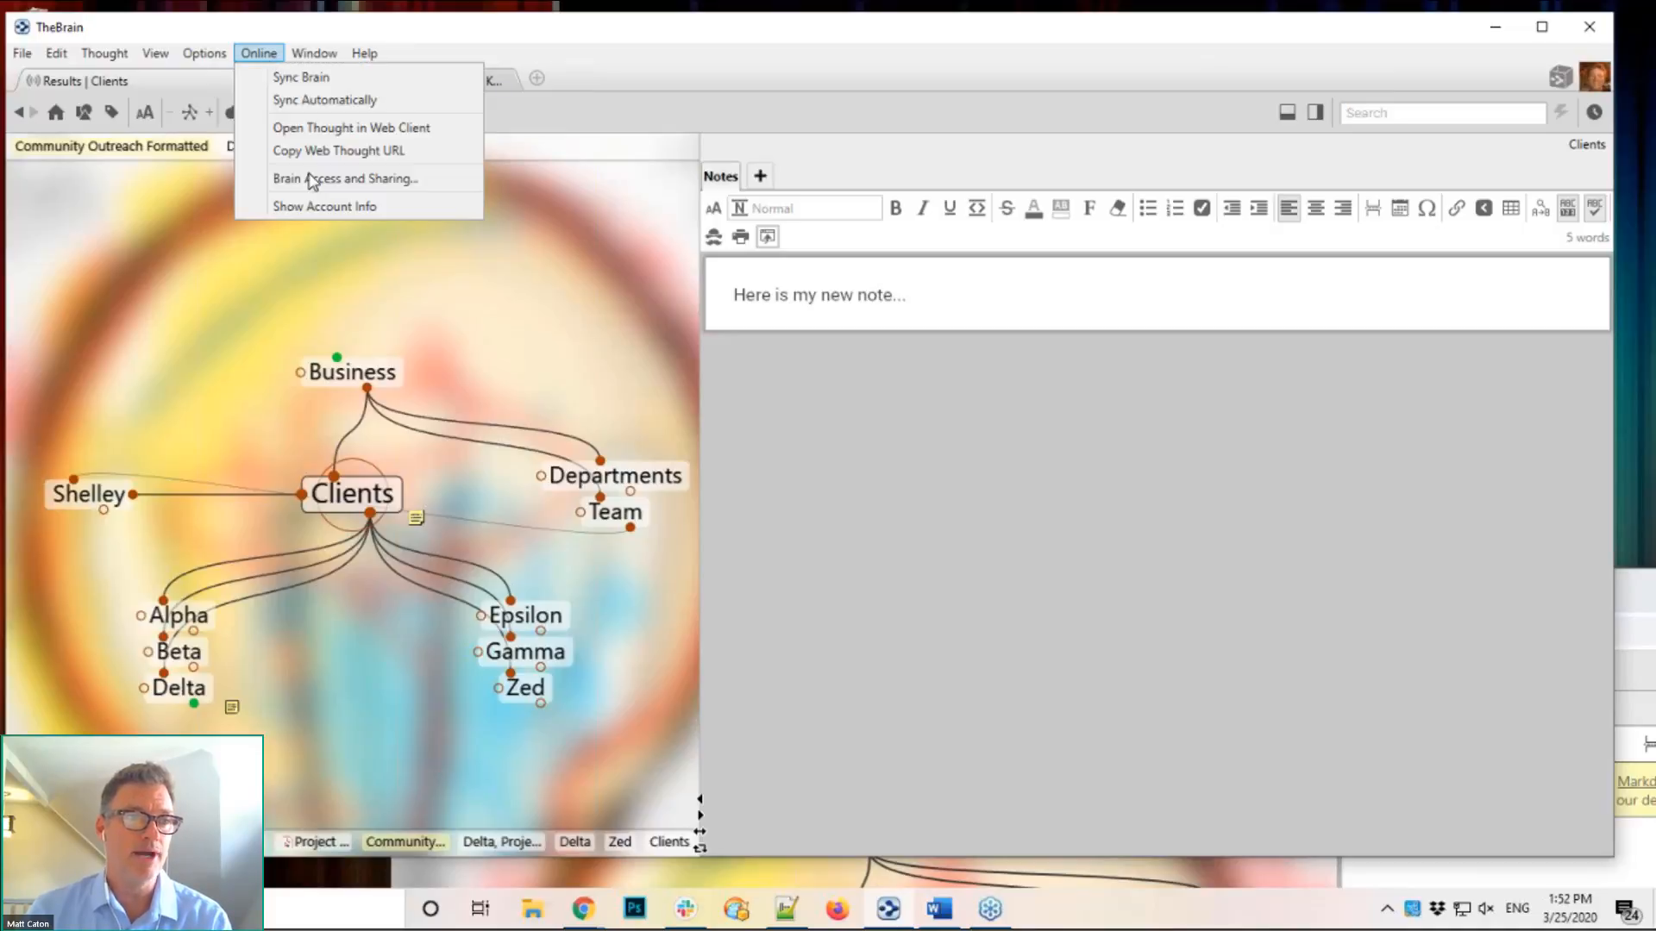
left_click(362, 265)
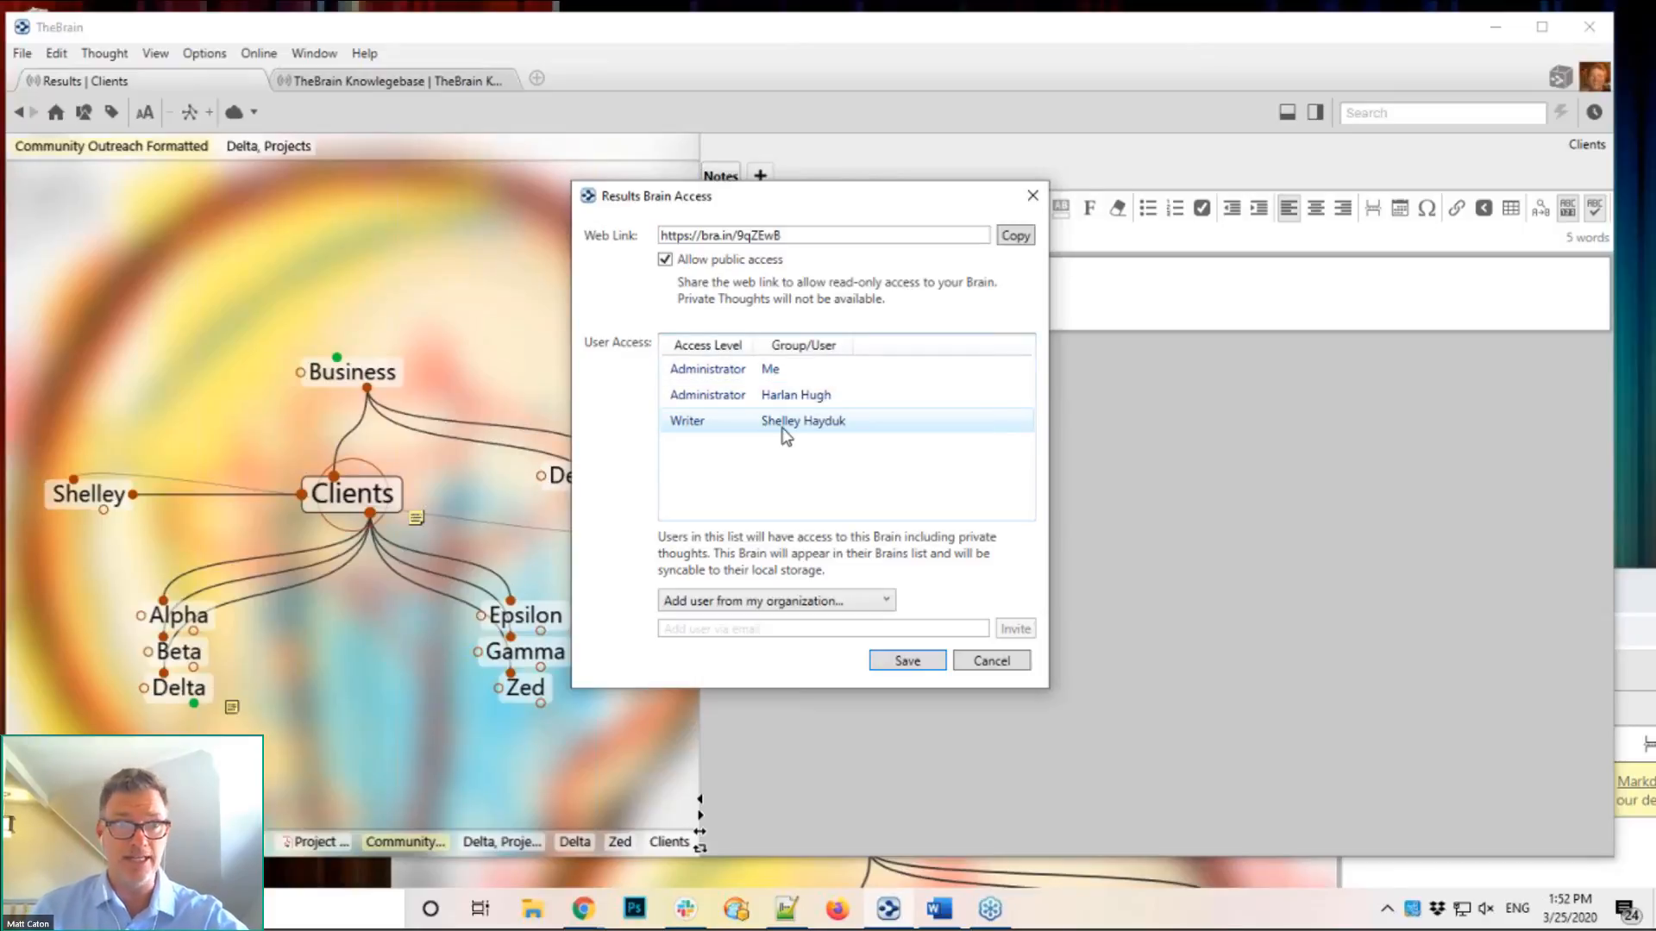
left_click(788, 399)
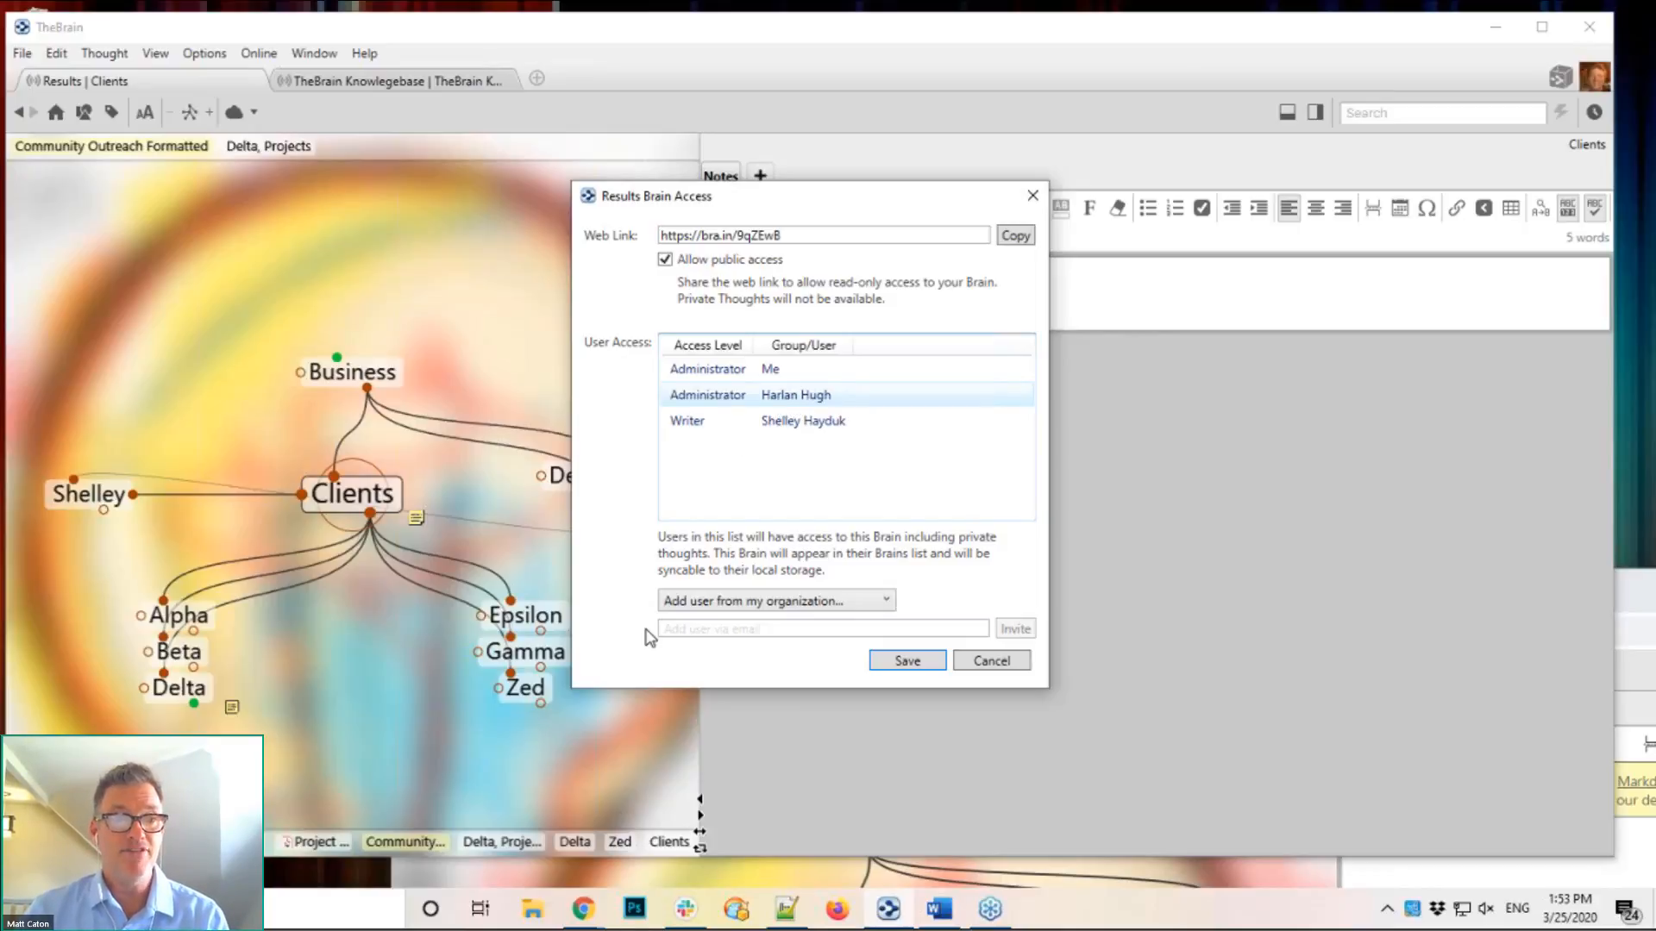
left_click(695, 630)
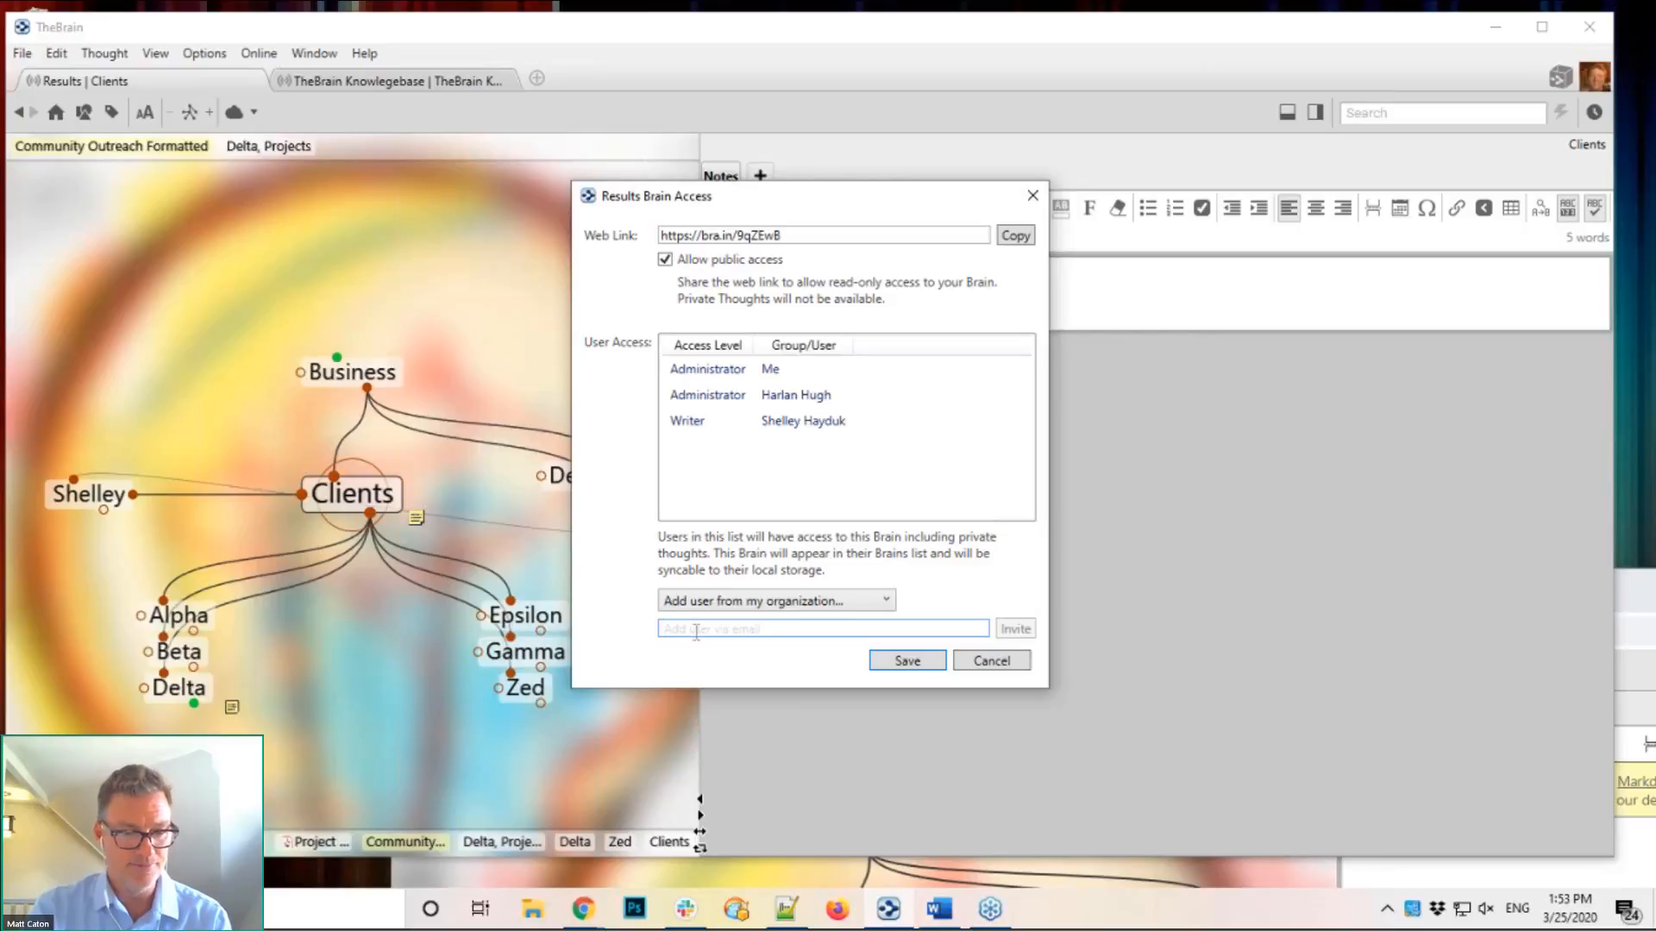
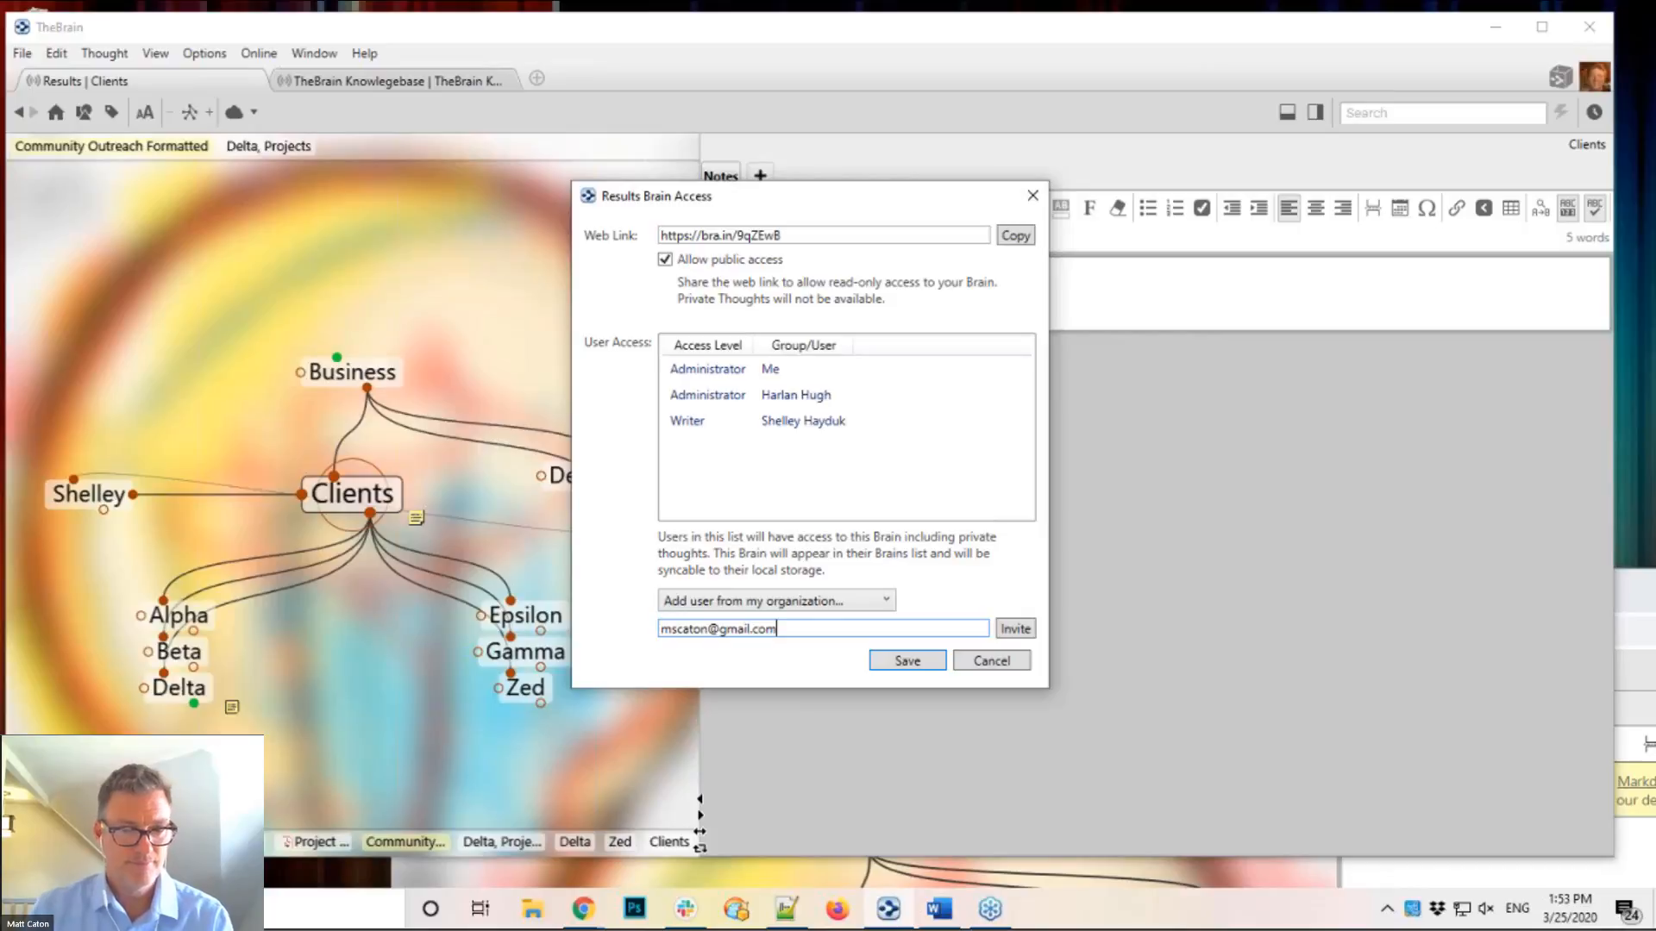
Step: Invite a new user's e-mail address as a reader and copy the brain's public web link
left_click(1025, 635)
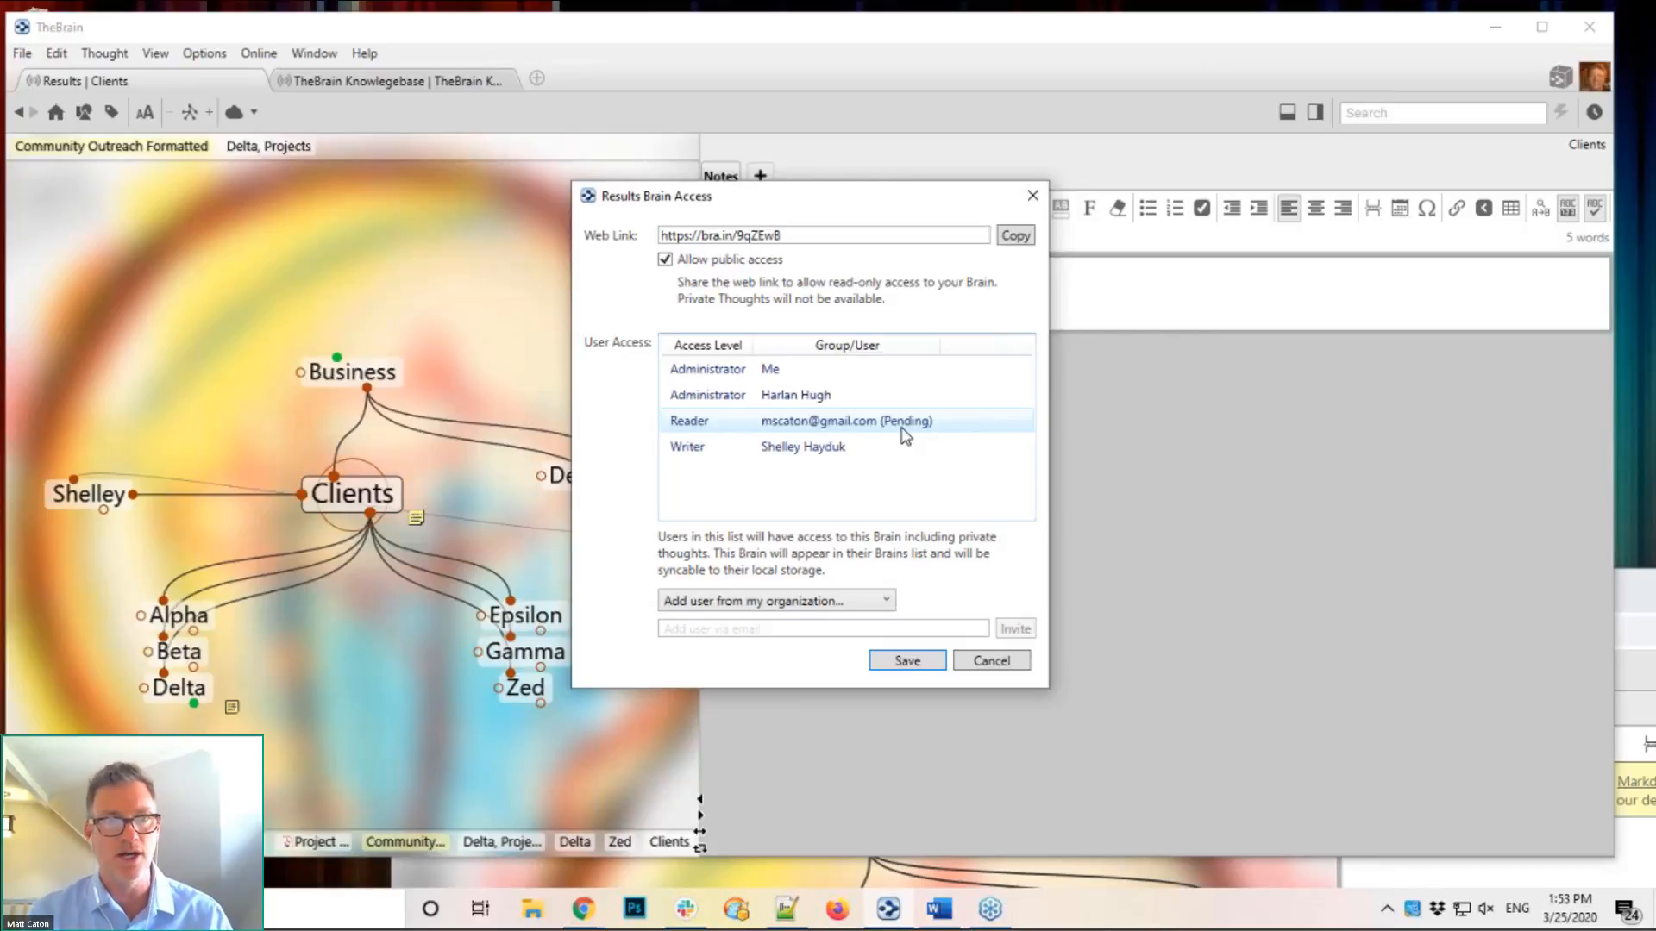
left_click_drag(802, 235, 652, 240)
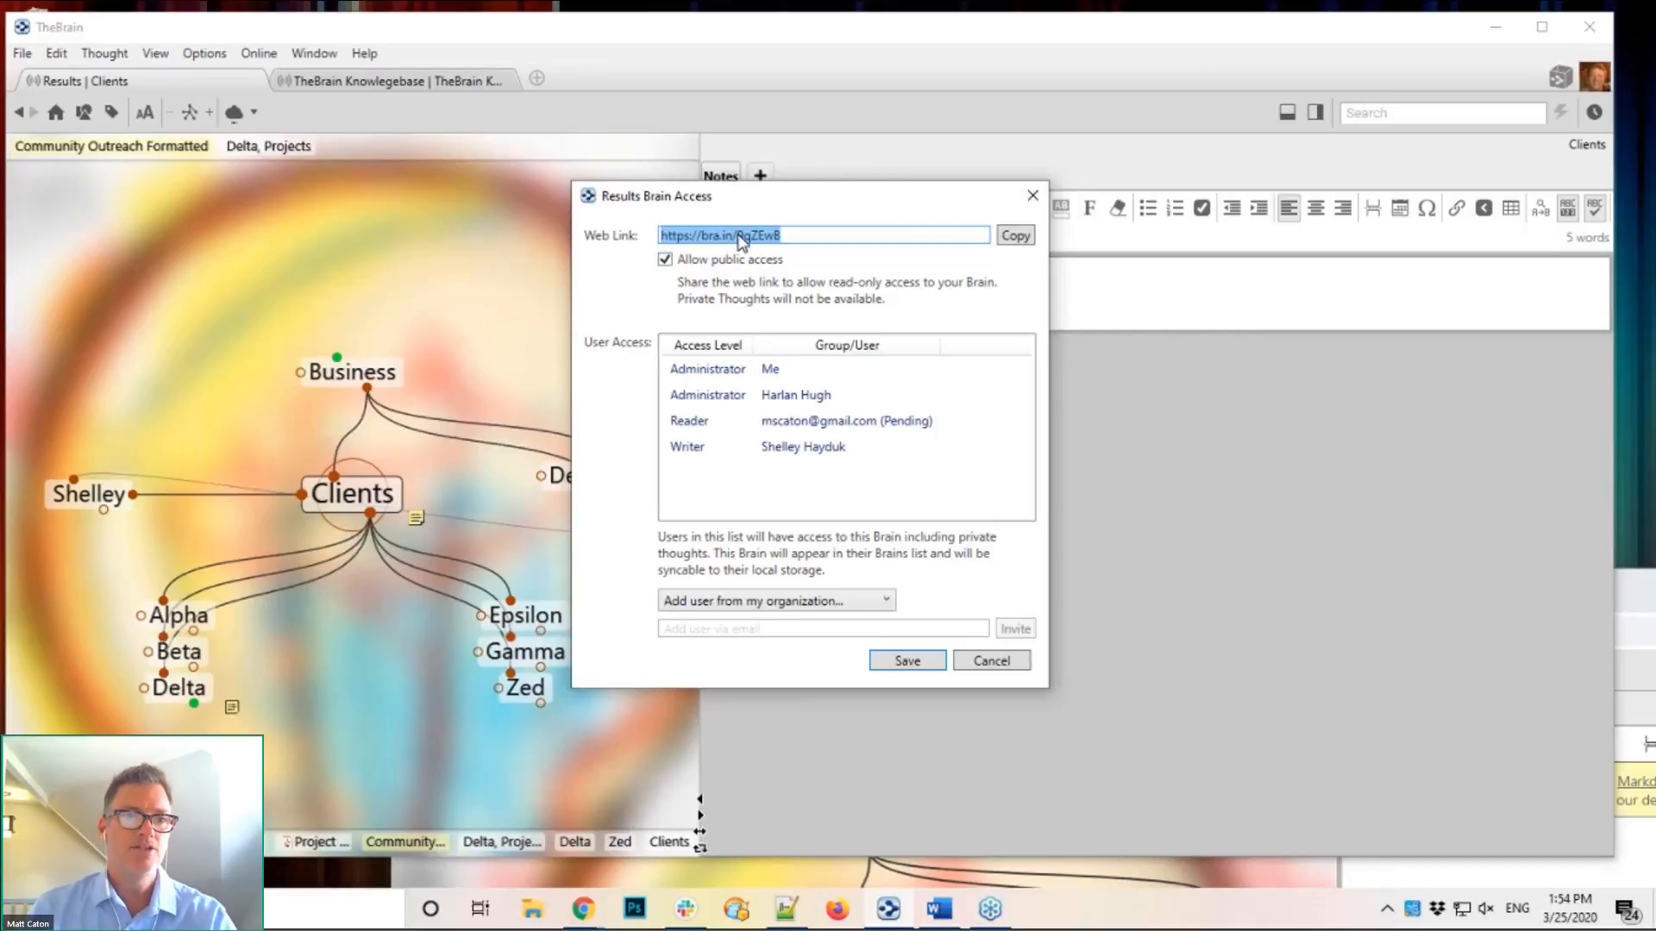
left_click(1003, 236)
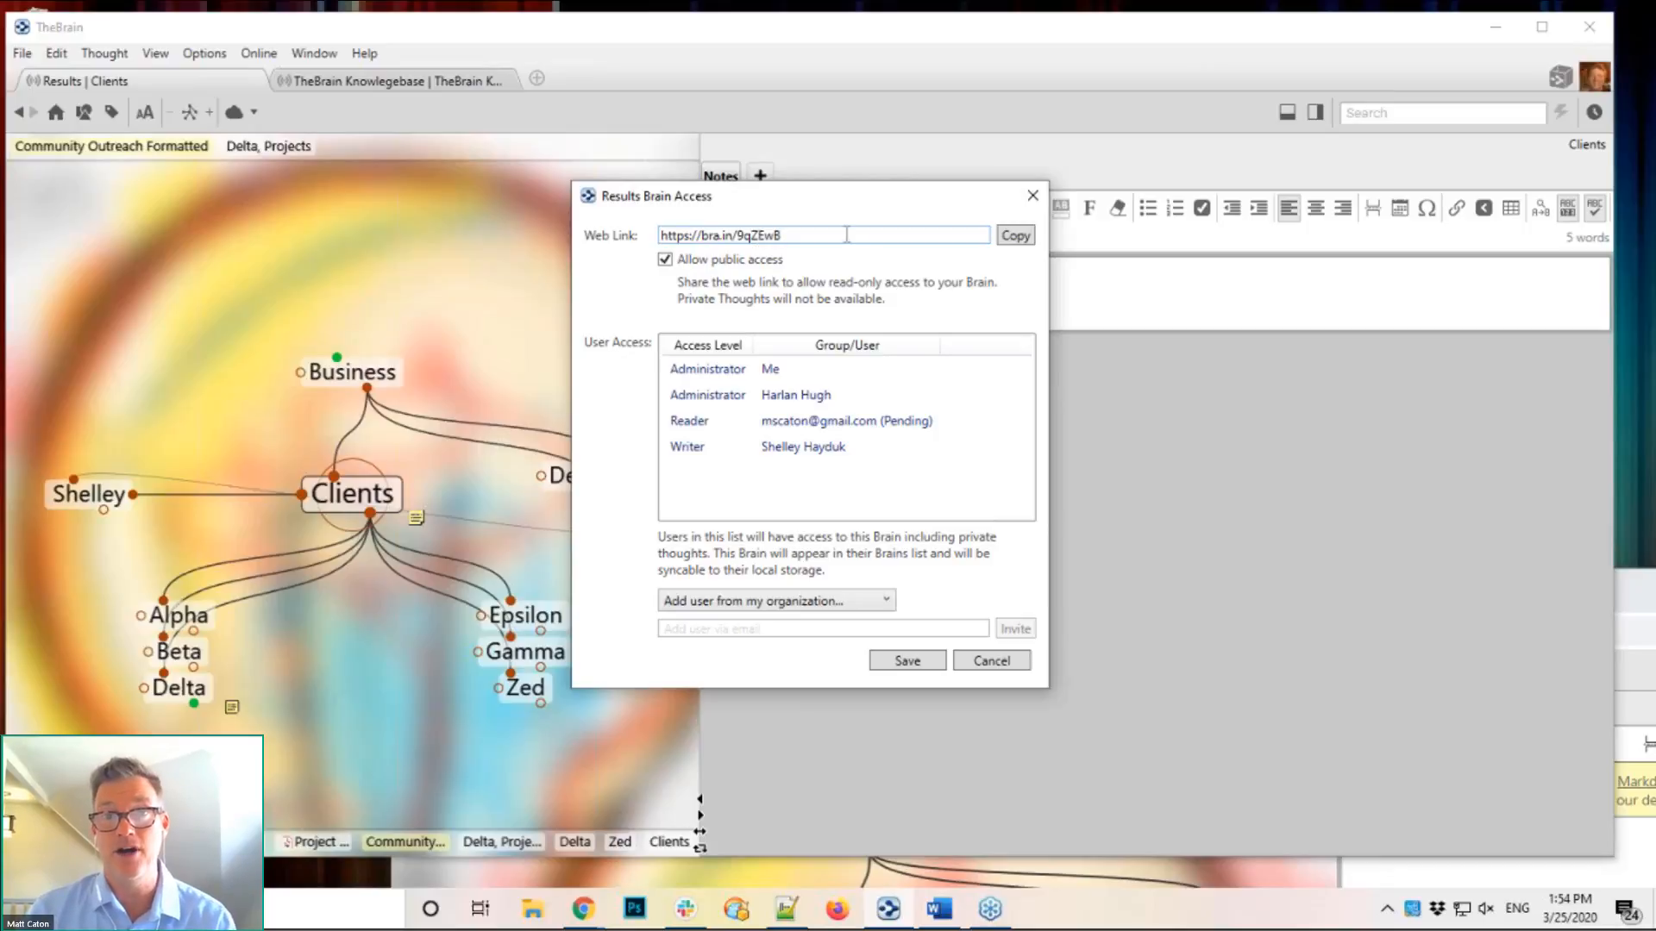
Step: Save the updated access list, confirm sharing private thoughts with invitees, and dismiss the invitation notice
left_click(1032, 196)
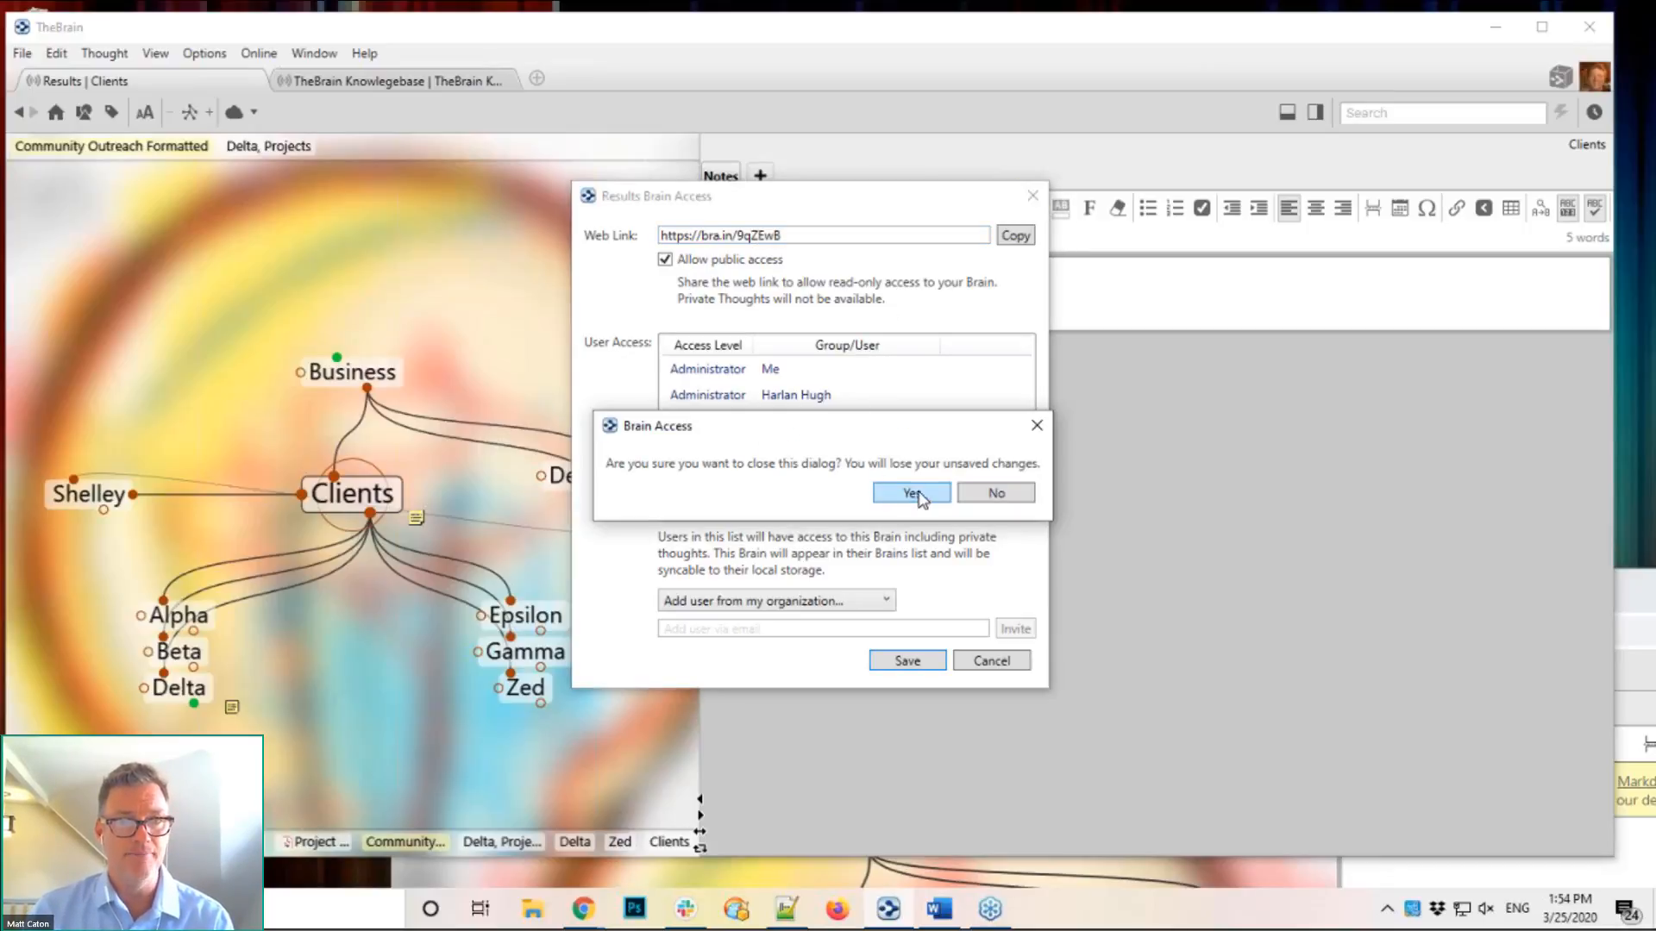
left_click(993, 496)
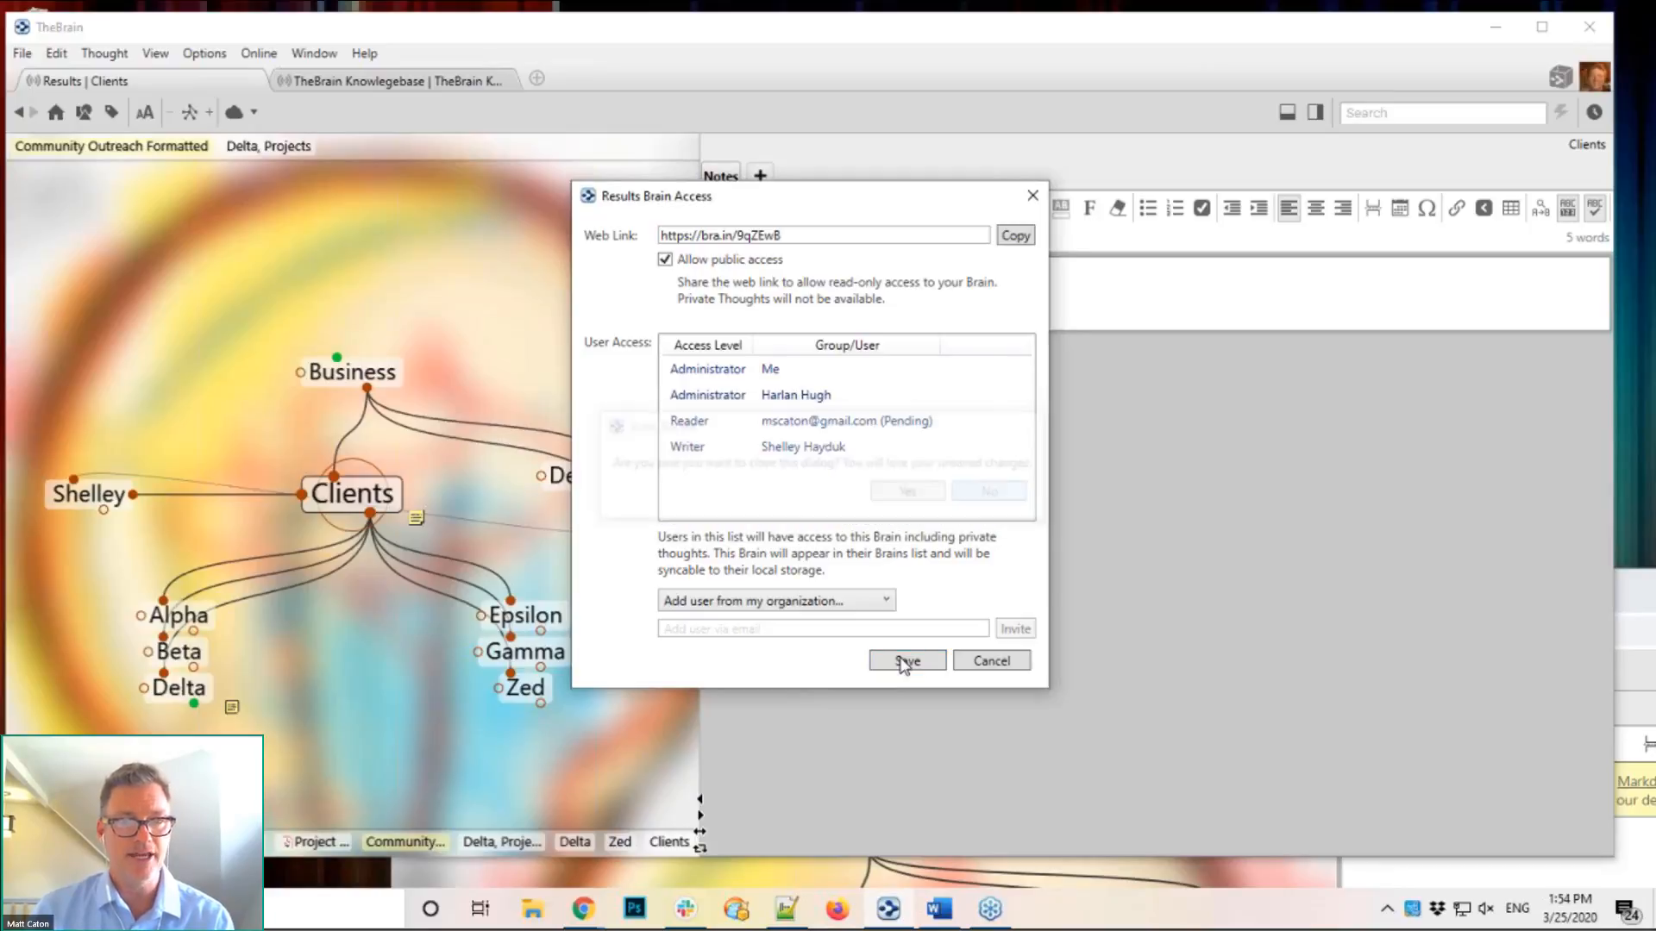
left_click(903, 662)
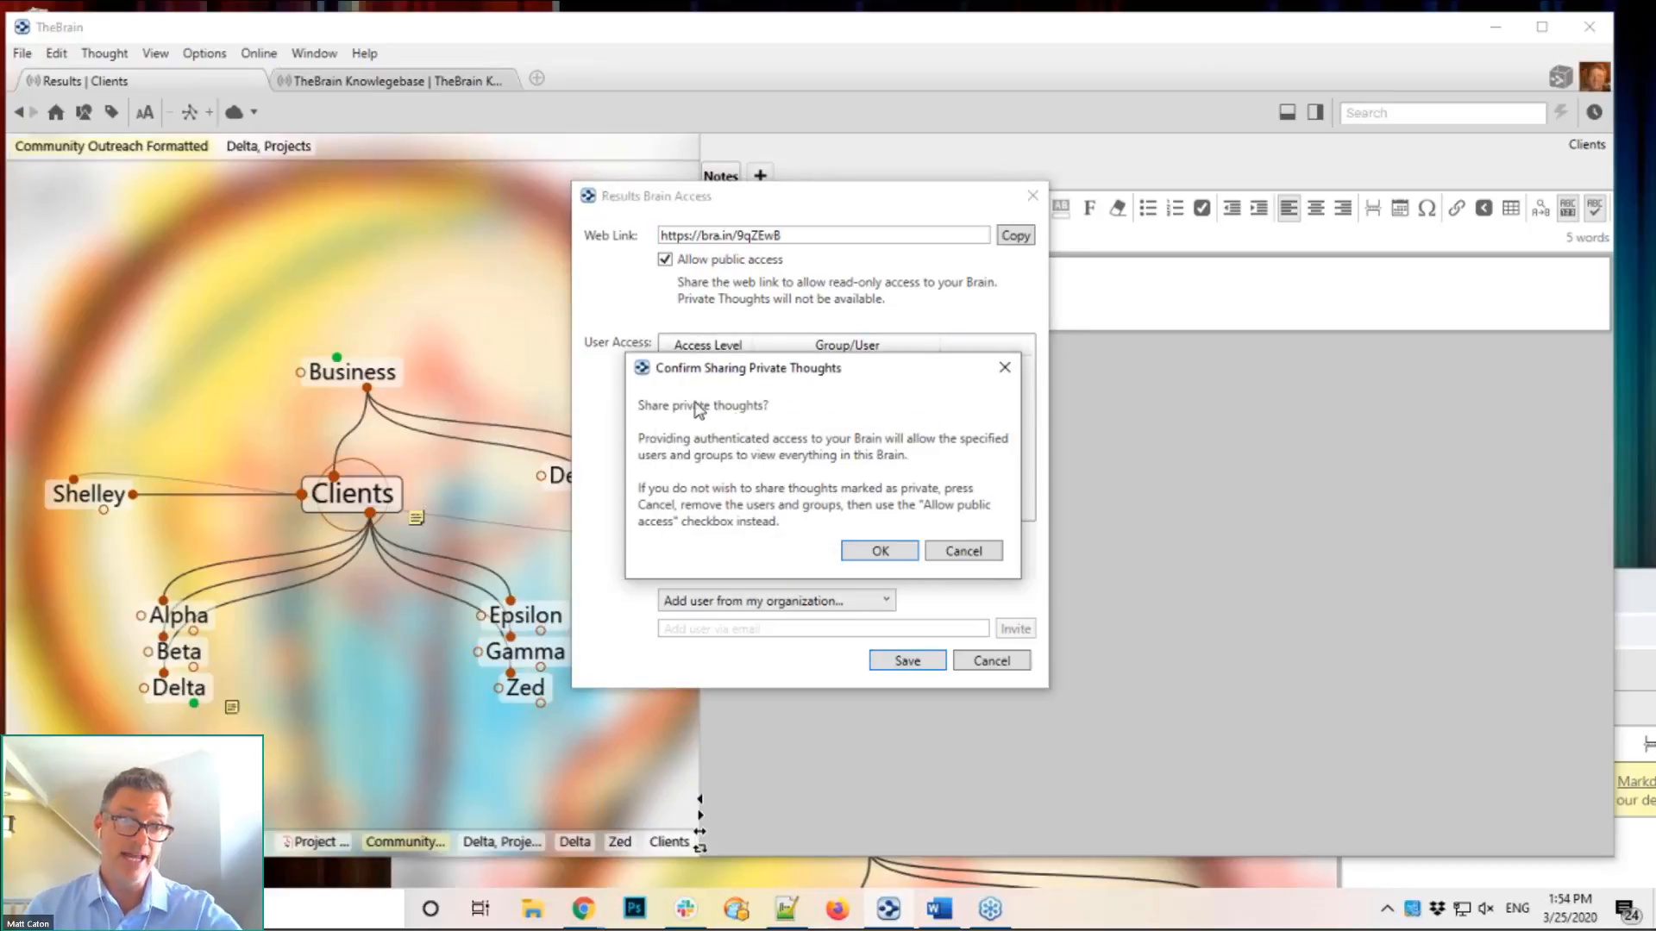
left_click(897, 552)
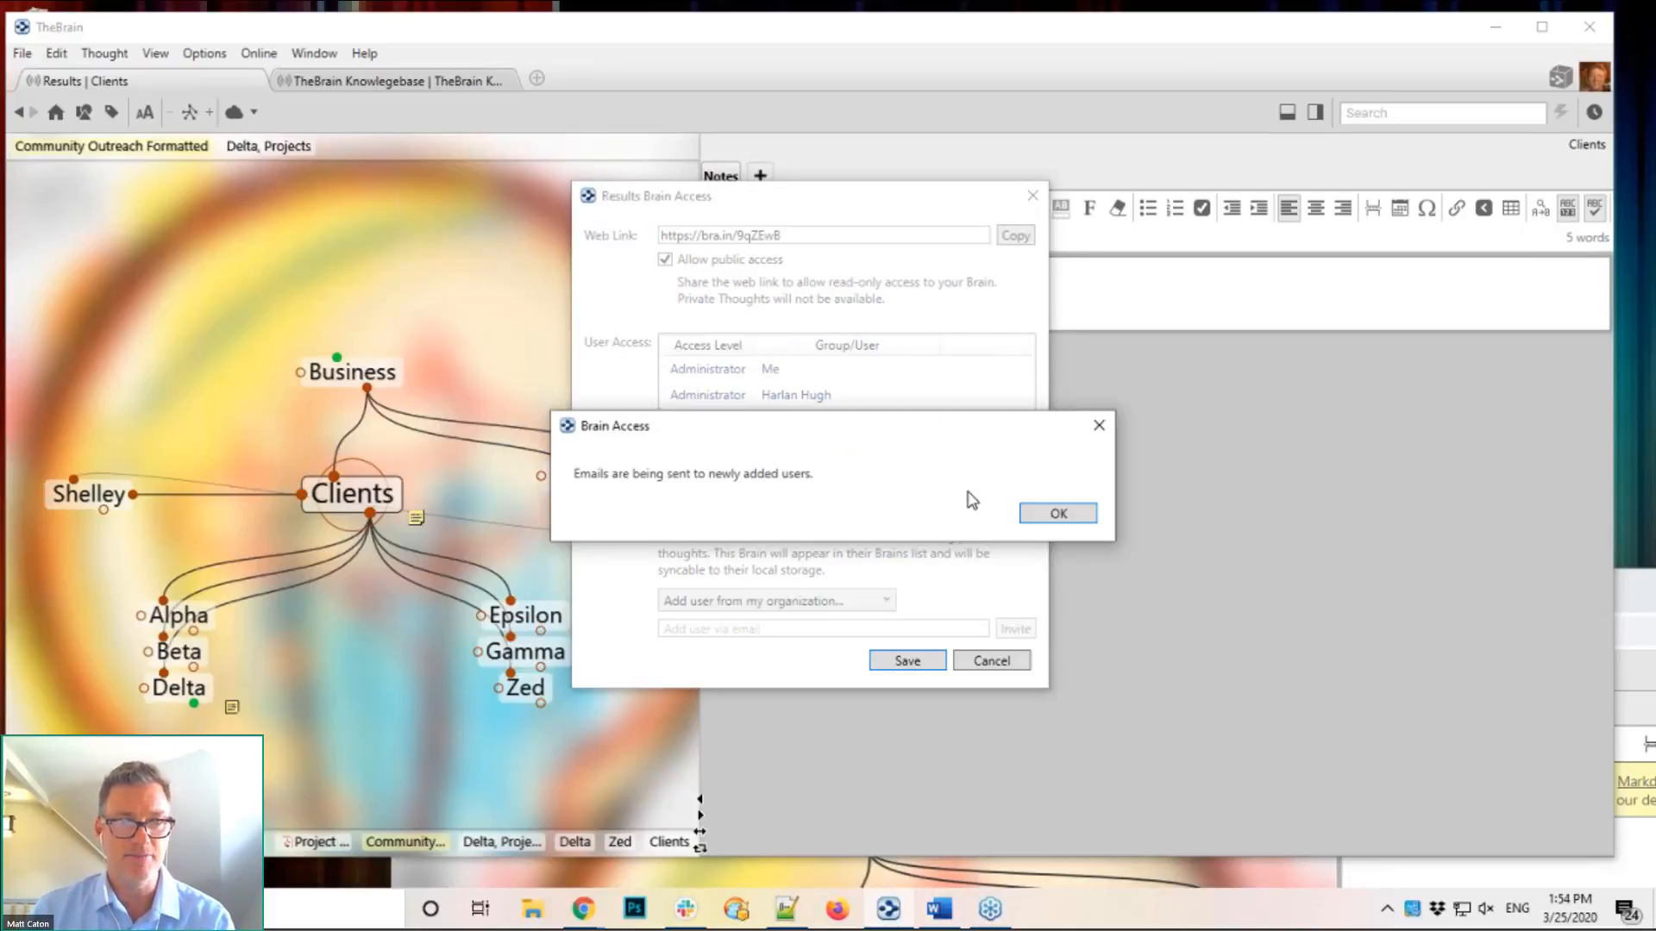
left_click(1059, 514)
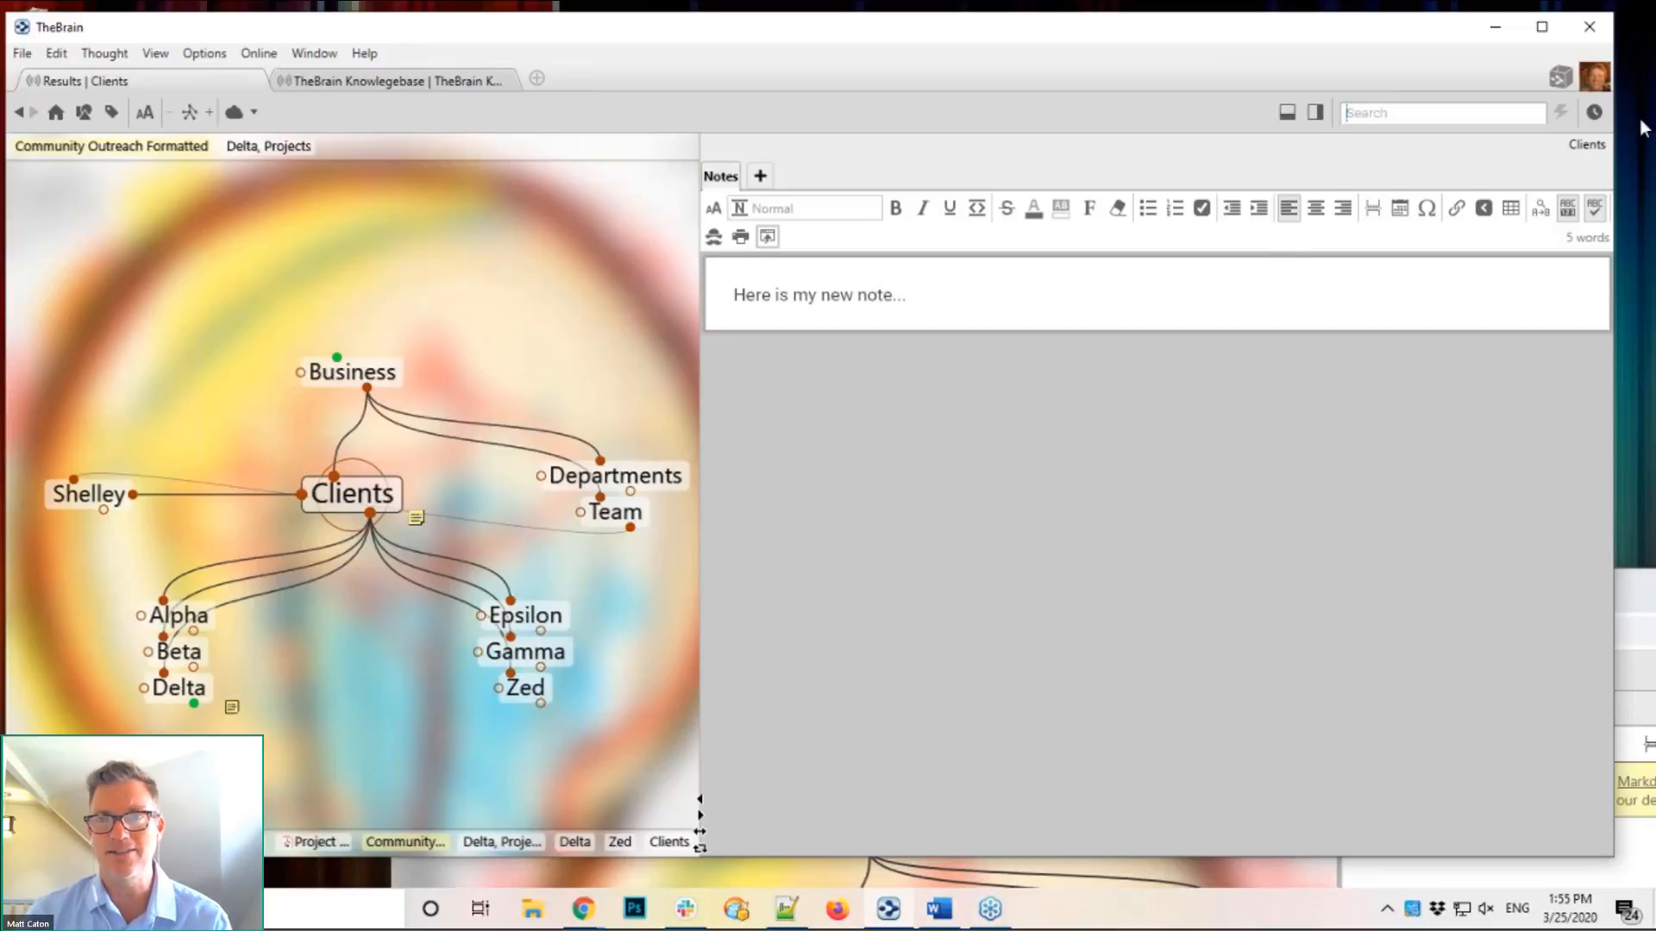
Step: Browse the Results brain's recent changes list, then switch to the TheBrain Knowledgebase brain tab
left_click(1595, 117)
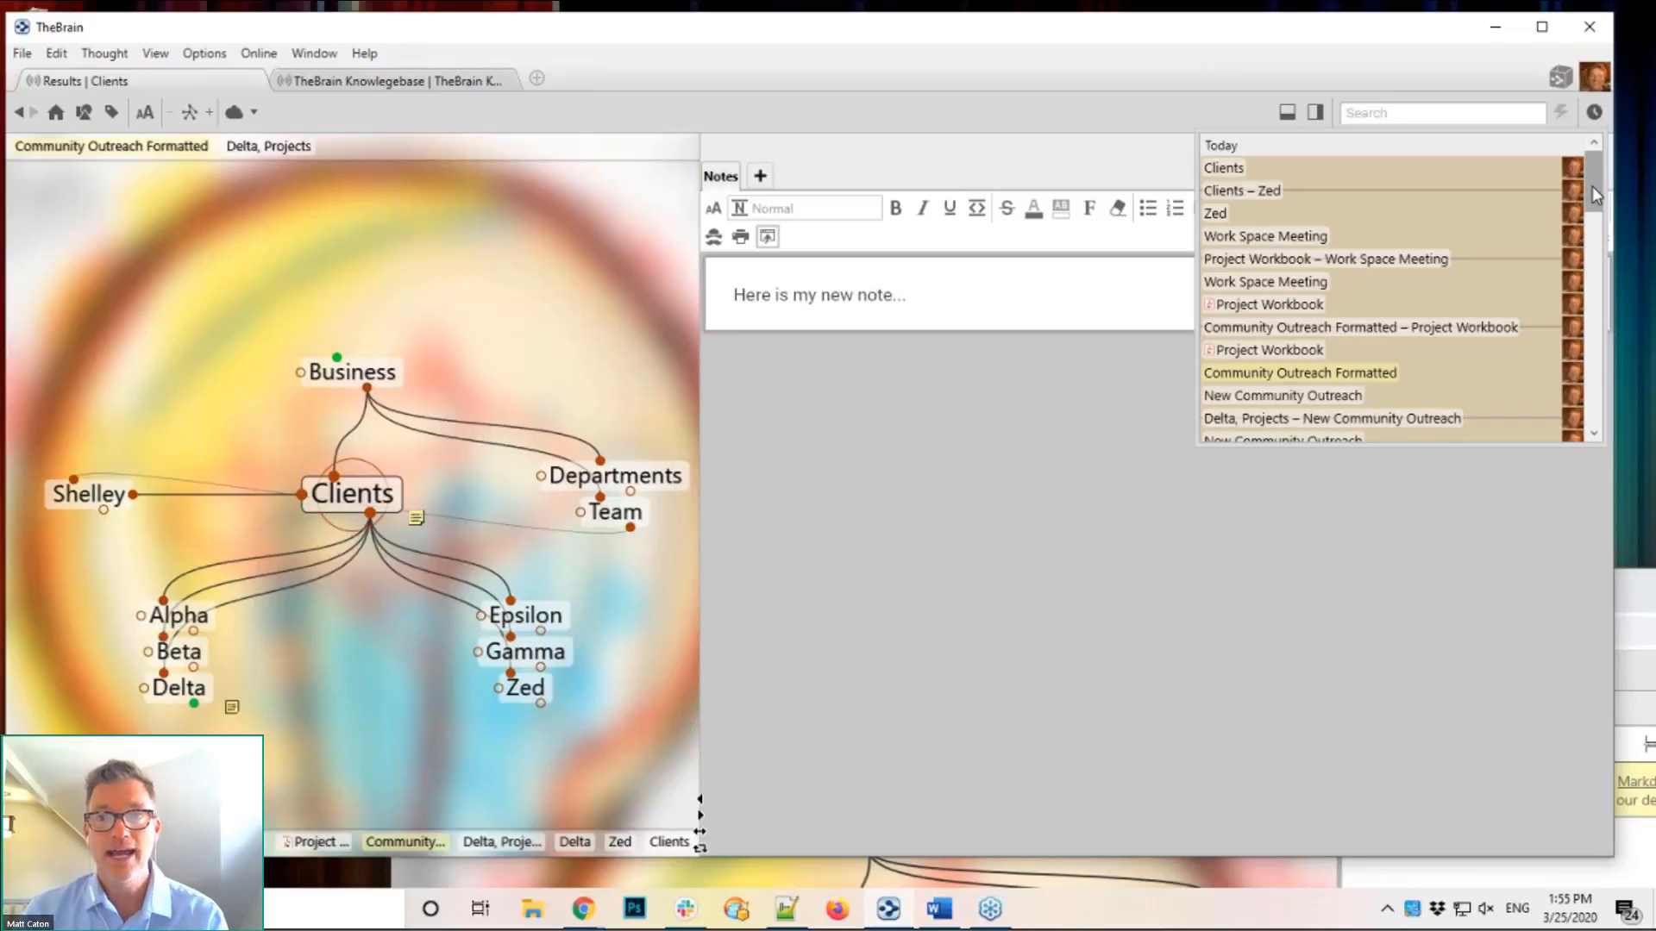
mouse_move(1592, 187)
left_mouse_down()
mouse_move(1590, 282)
mouse_move(1598, 188)
left_mouse_up()
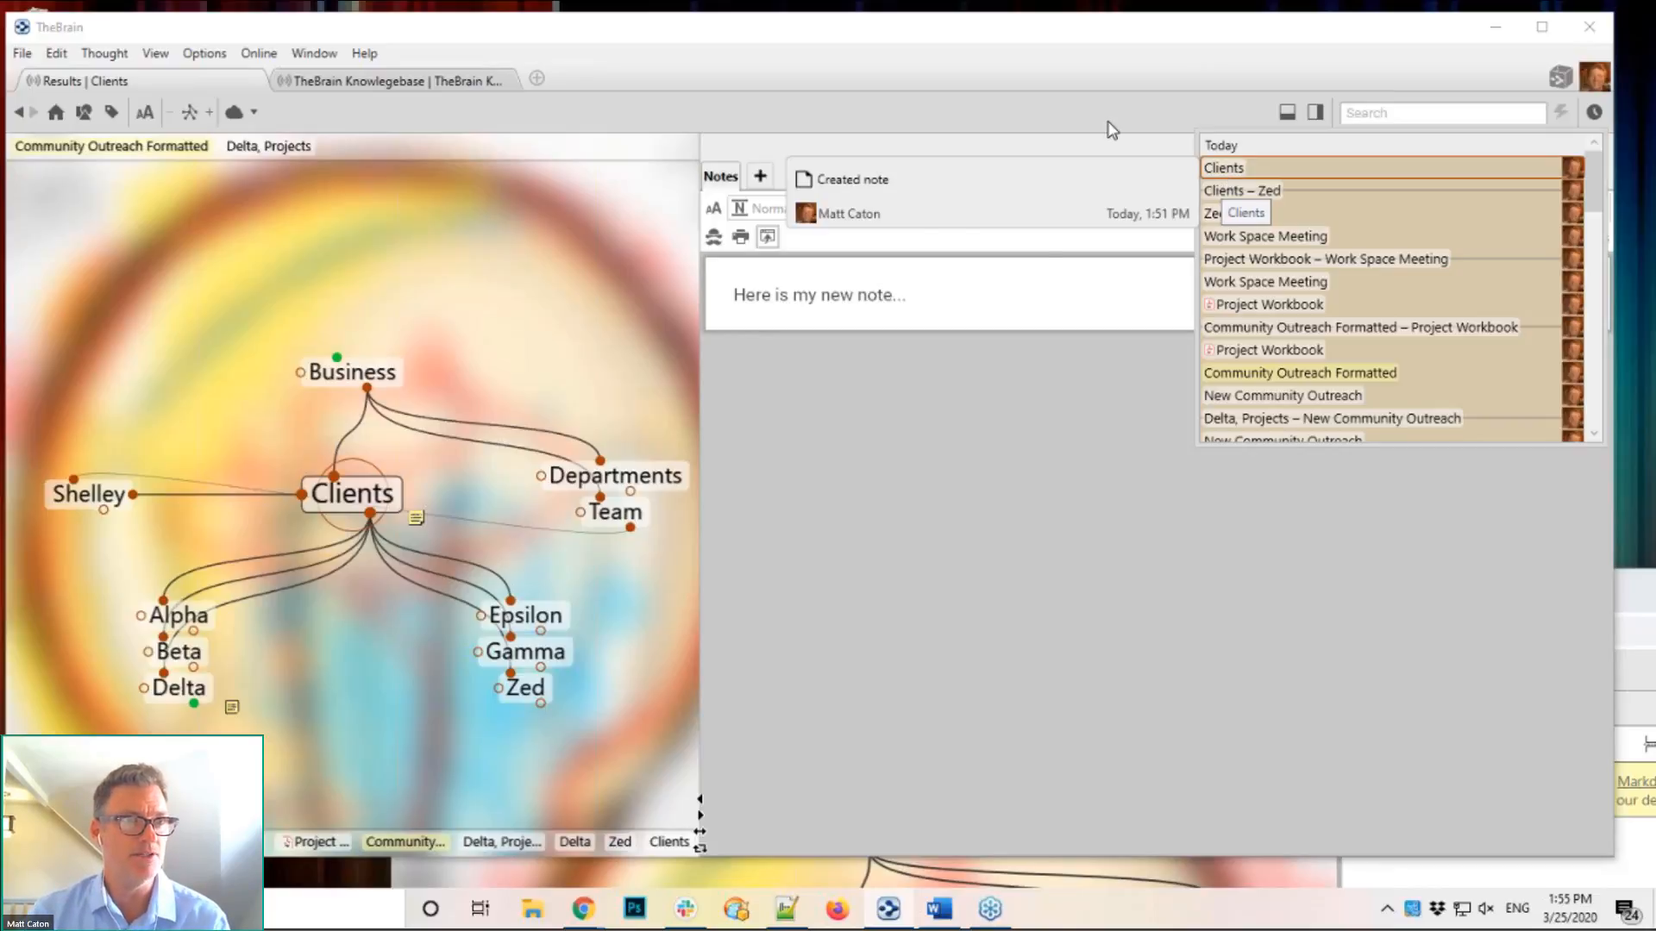
left_click(379, 80)
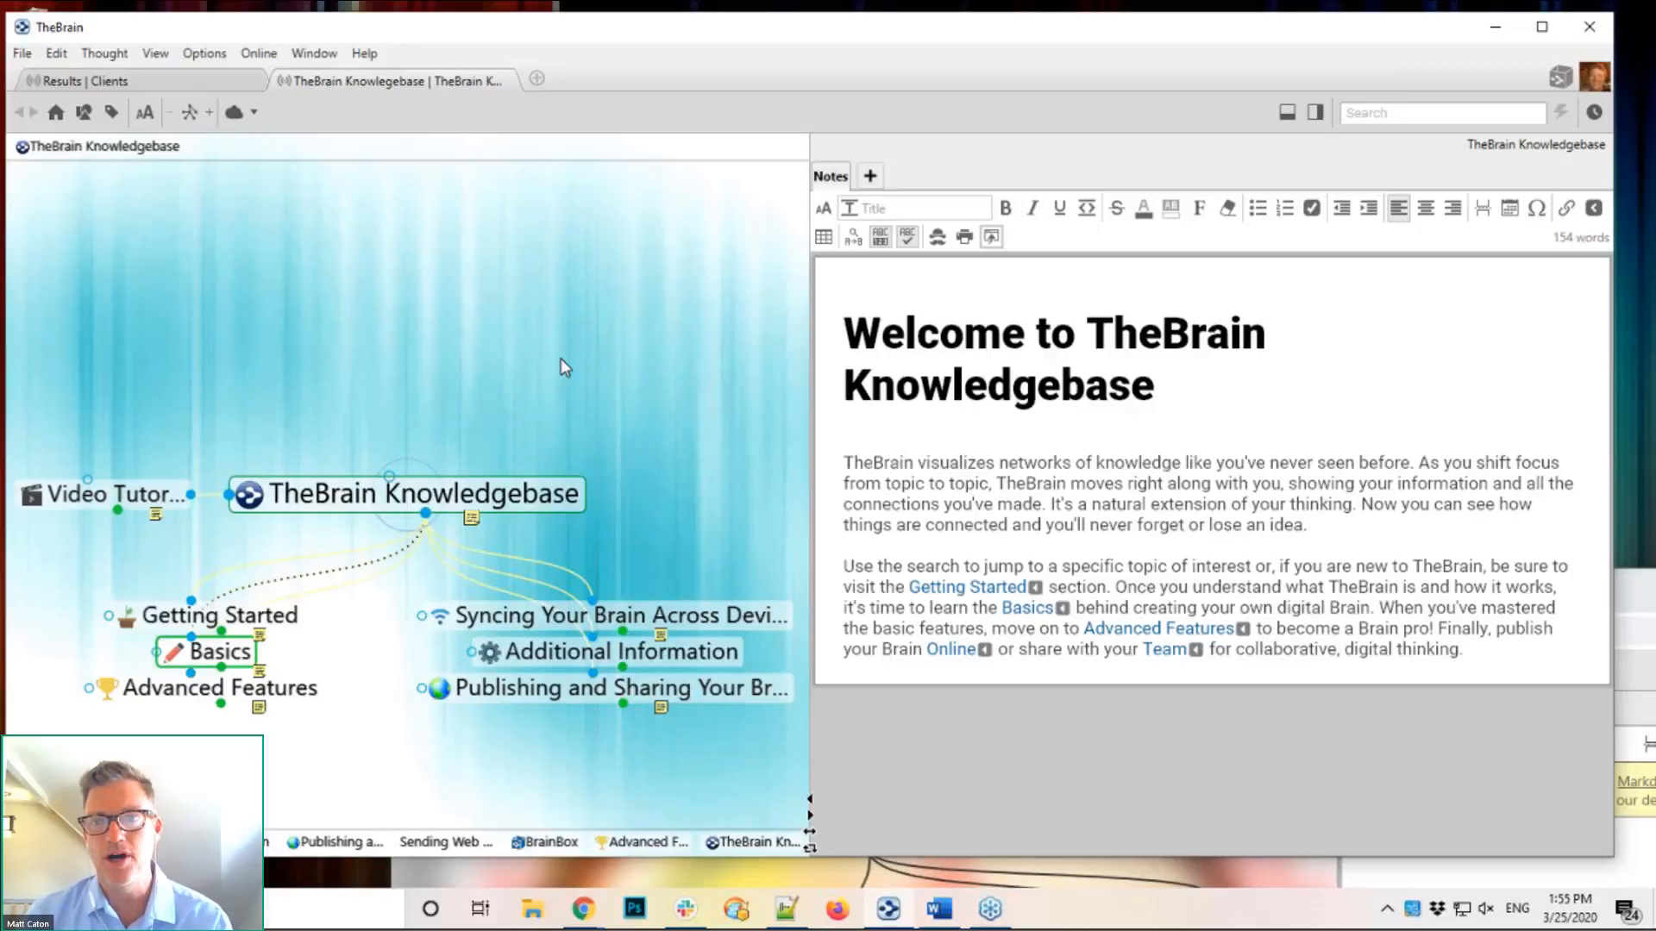
Step: Inspect details of several Knowledgebase recent-change entries, then return to the Results | Clients tab
left_click(1593, 113)
mouse_move(1273, 223)
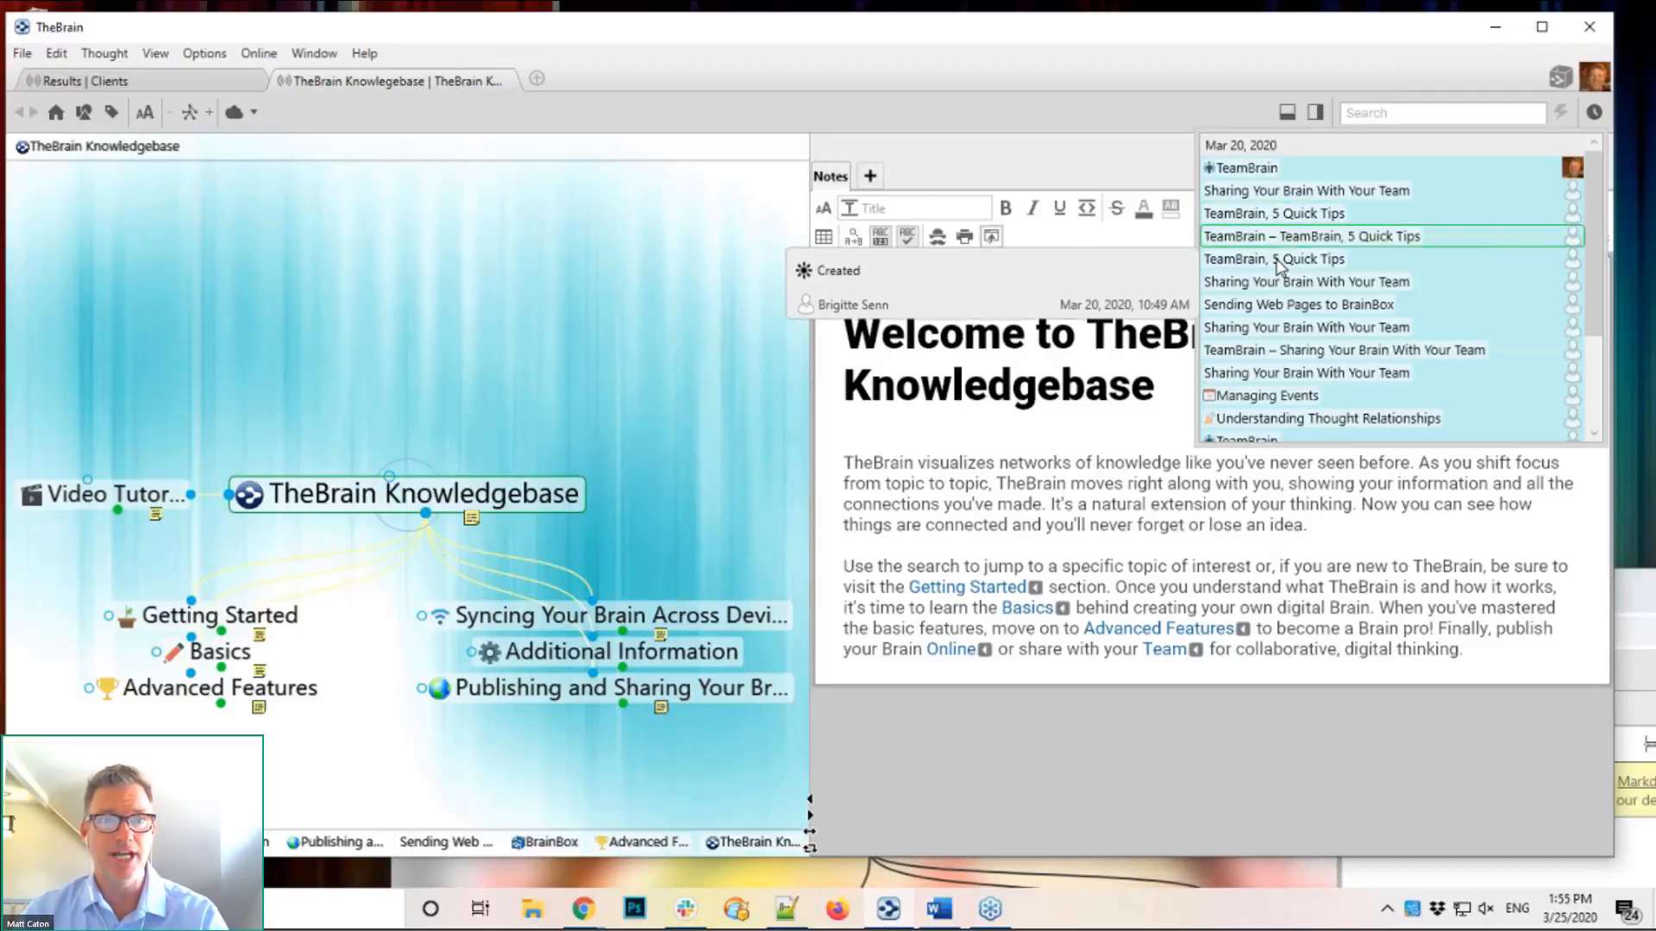
mouse_move(1279, 319)
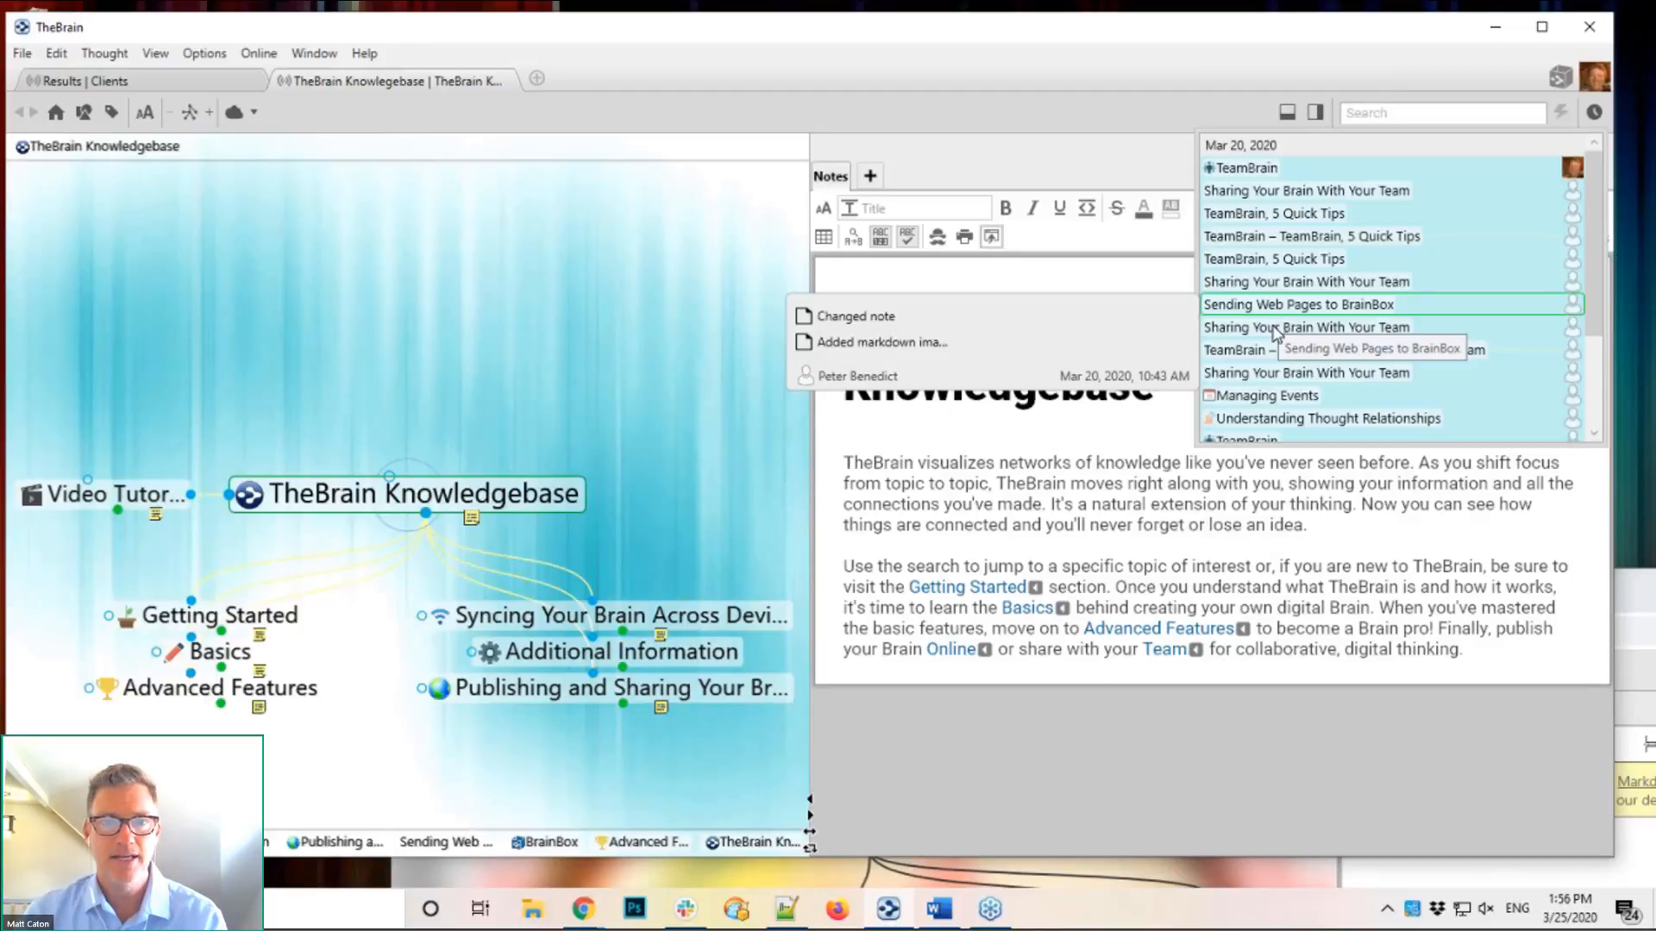
mouse_move(1270, 405)
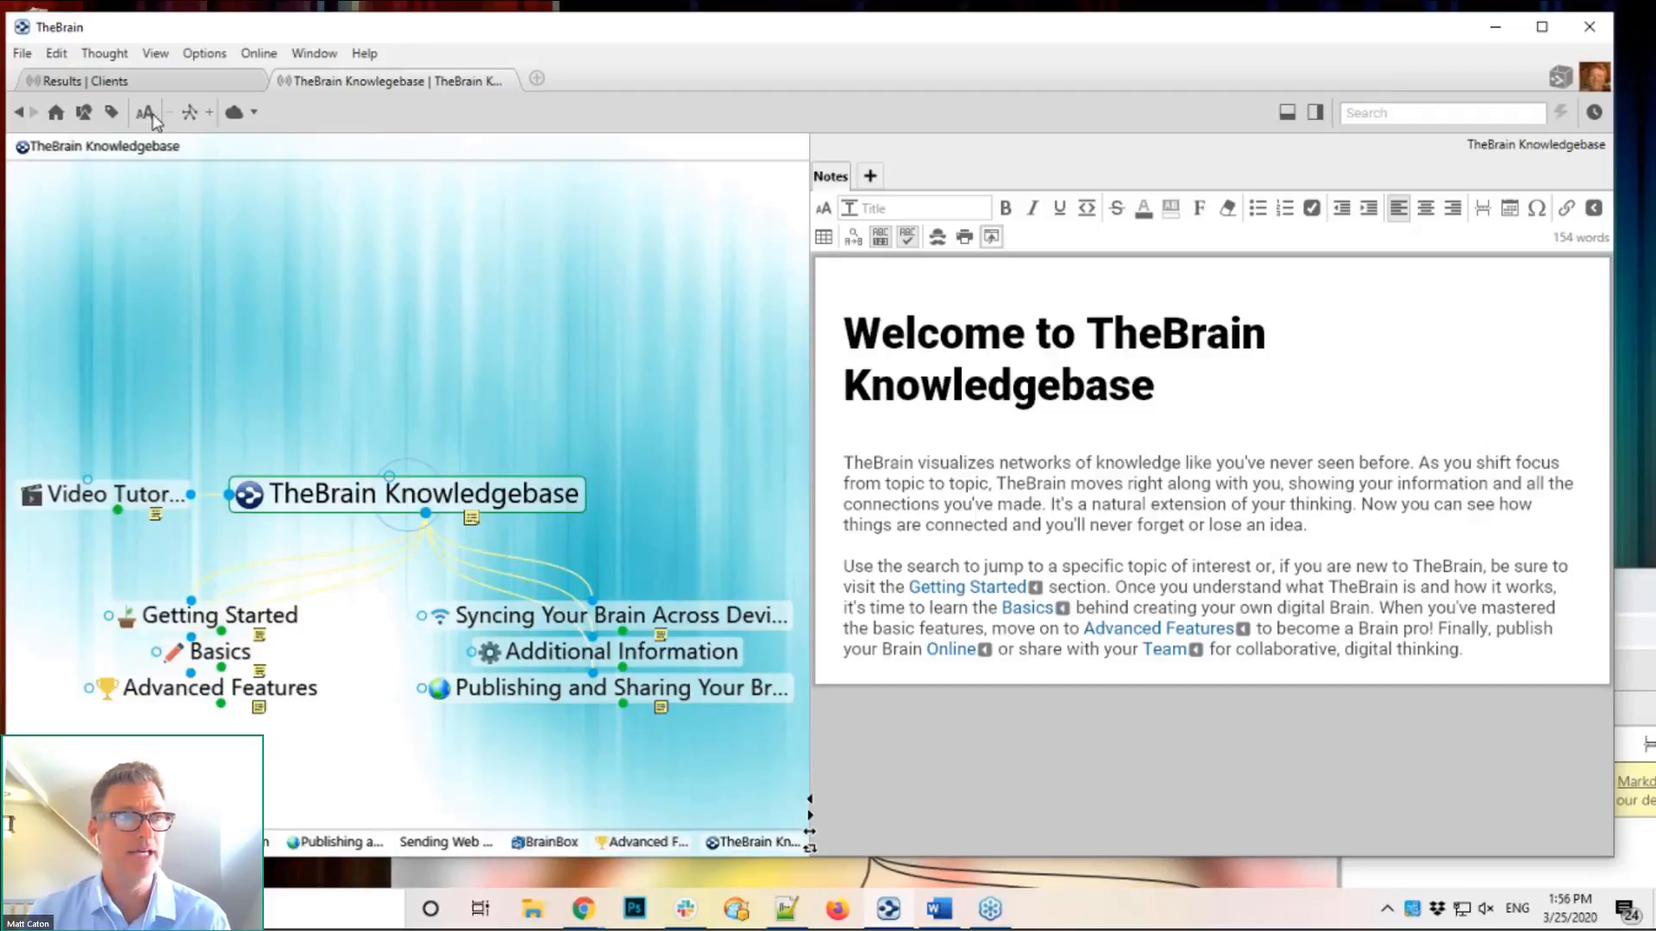
left_click(172, 87)
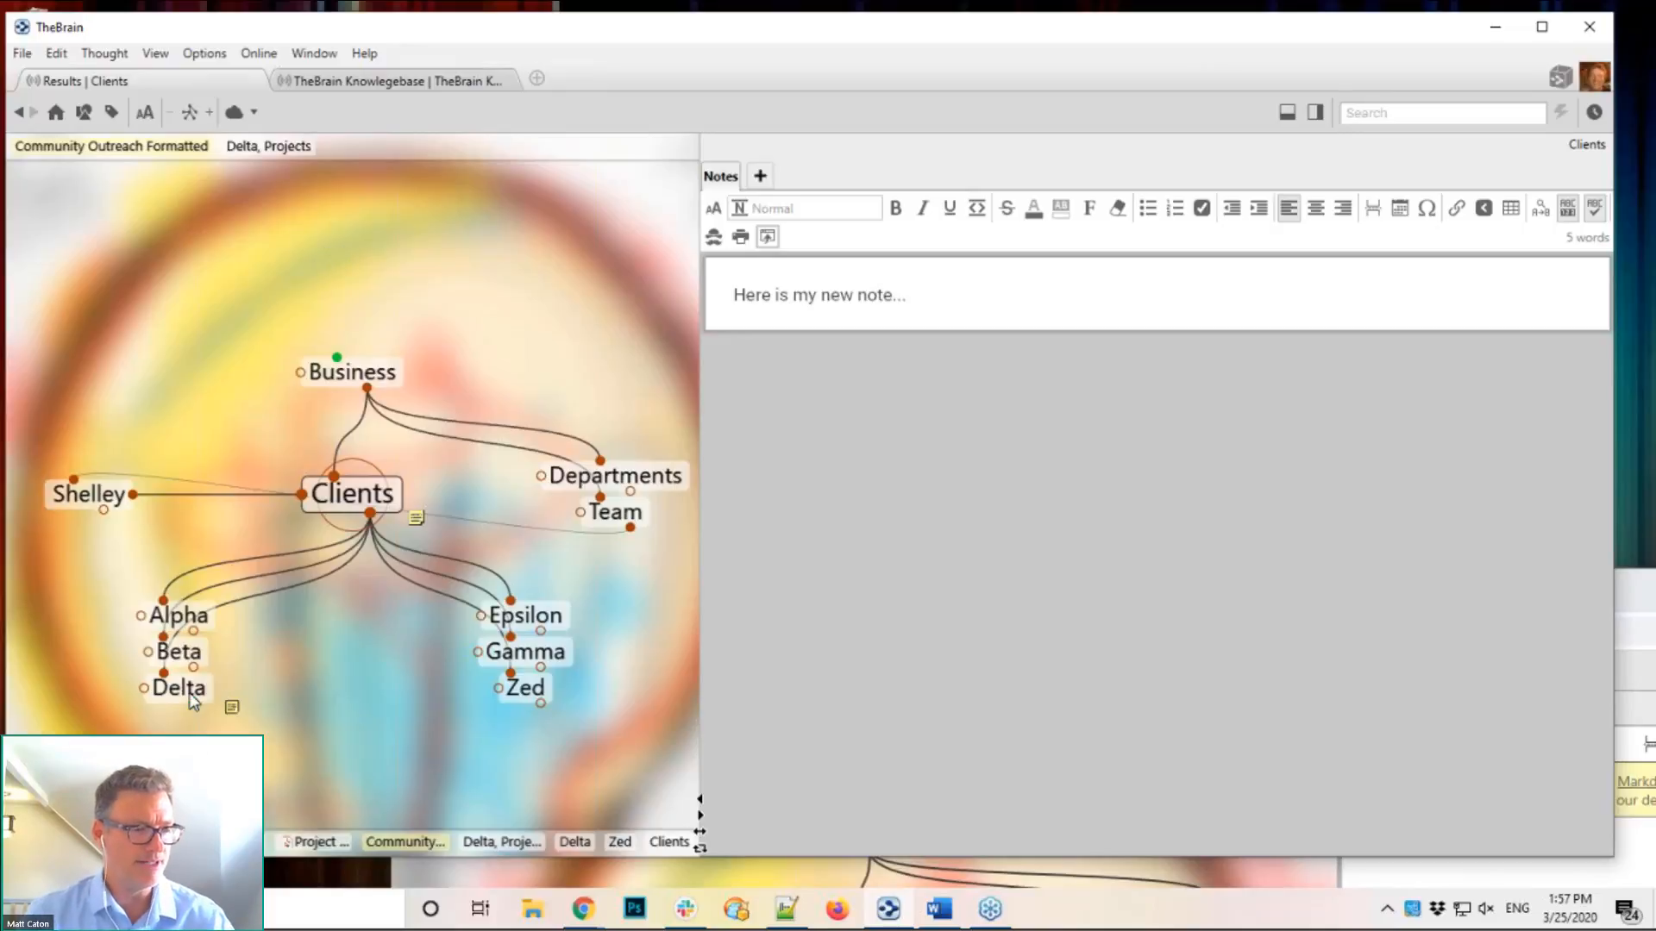
Step: Go through Delta and Delta, Contacts to the second contact and open its properties
left_click(182, 690)
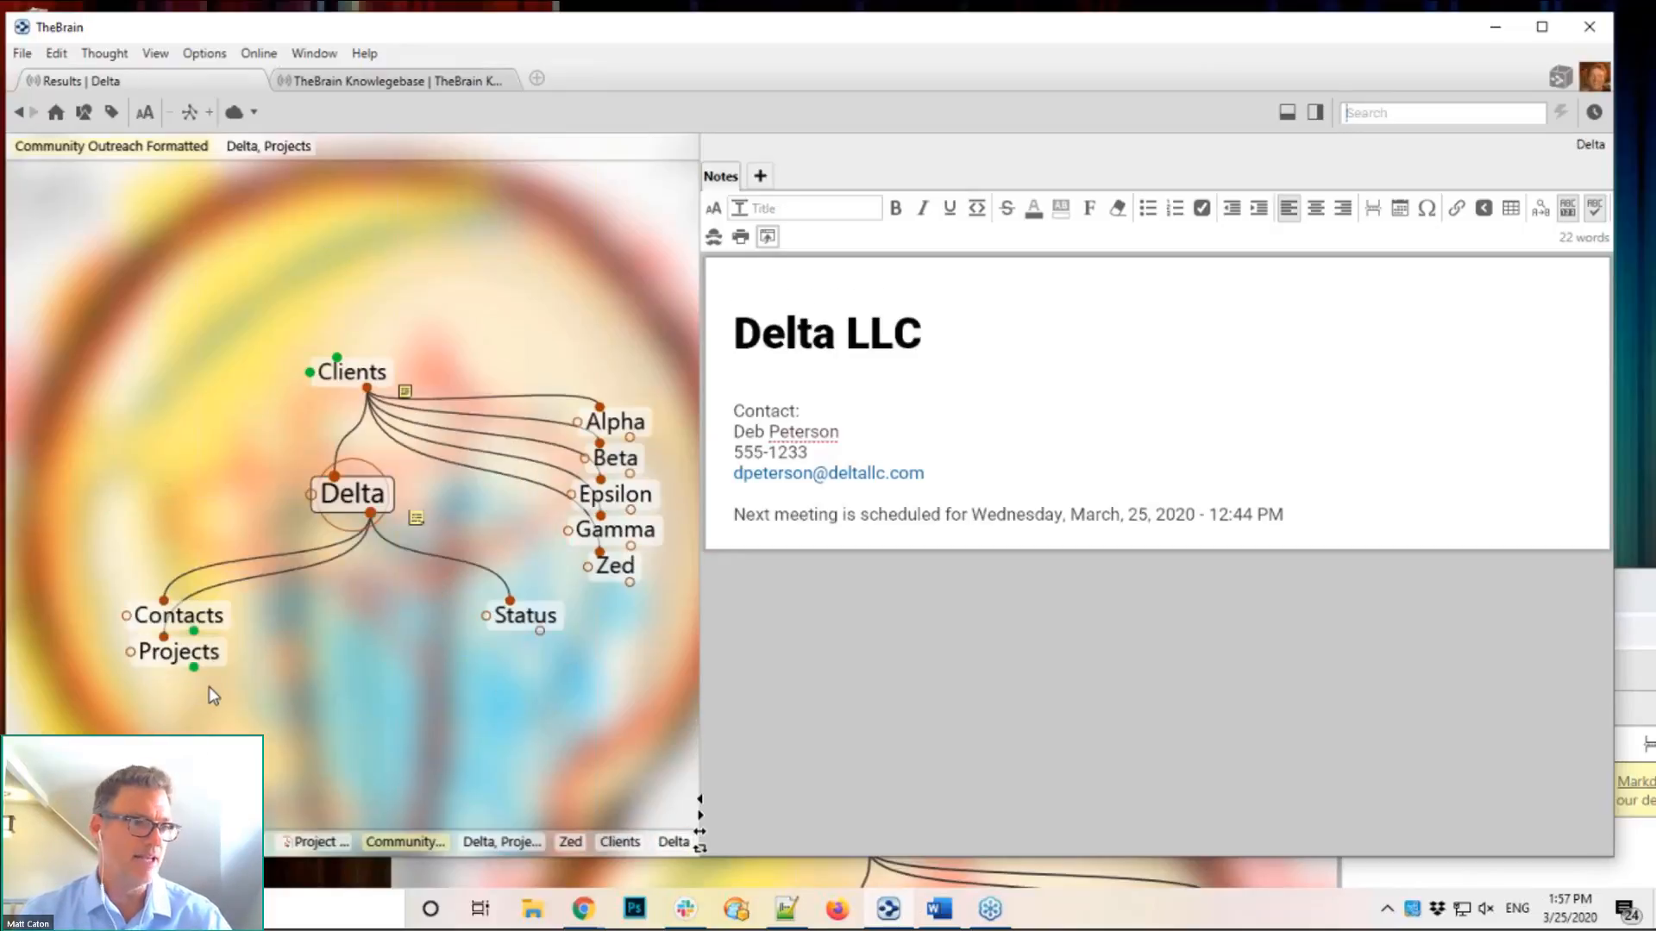
left_click(195, 616)
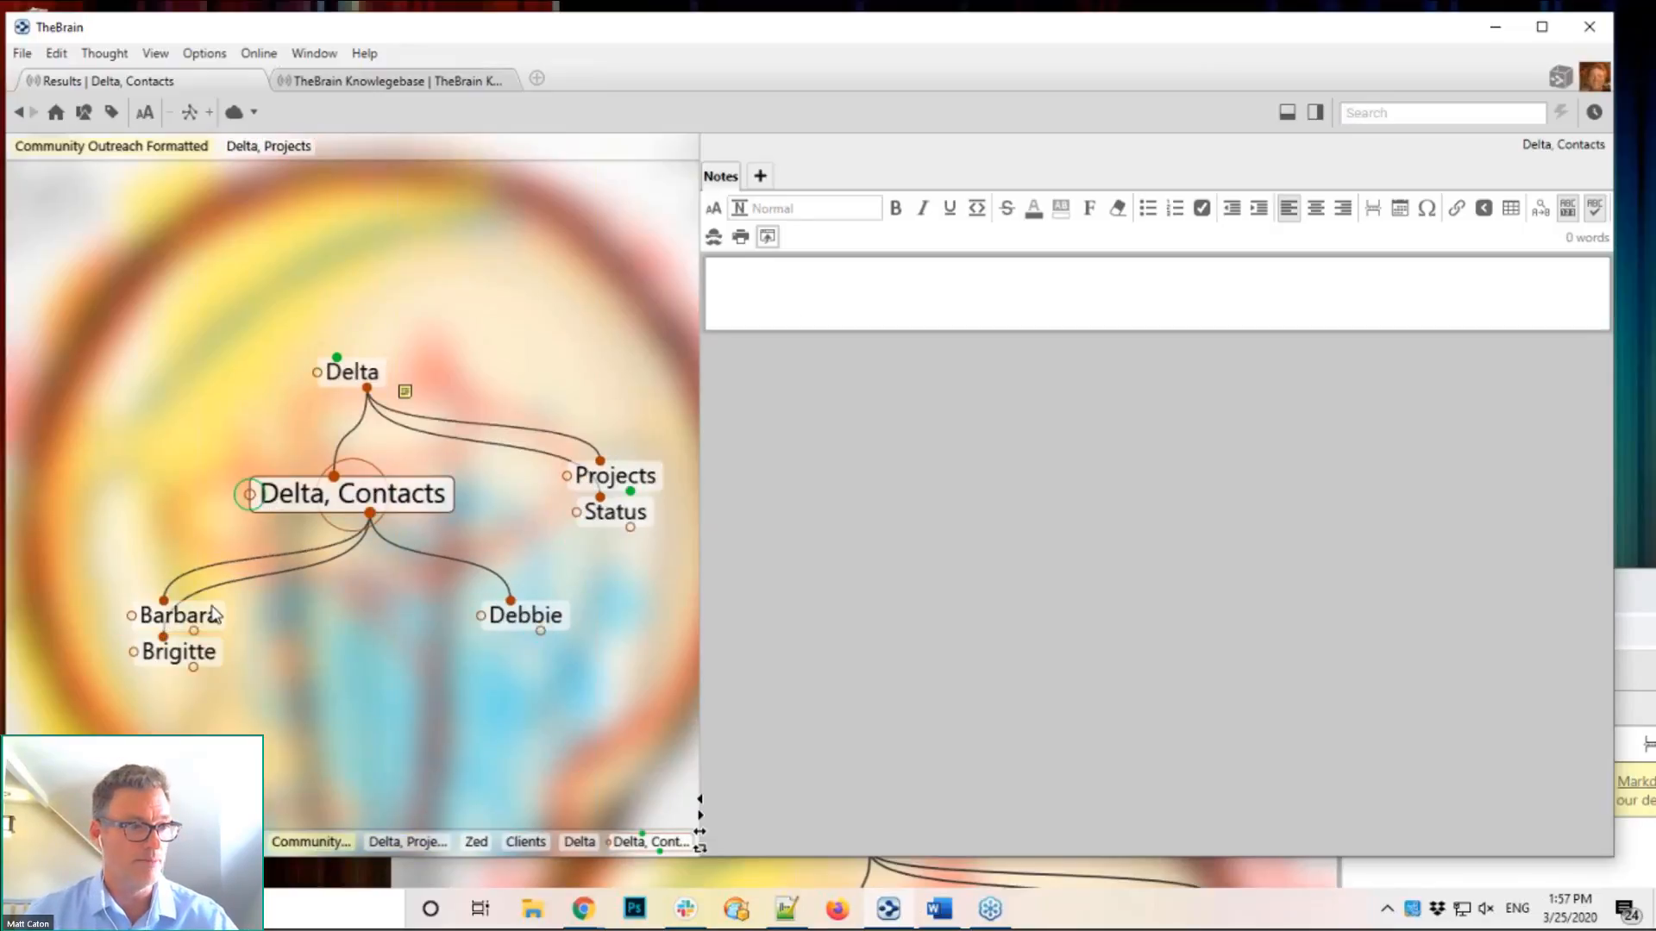
left_click(174, 655)
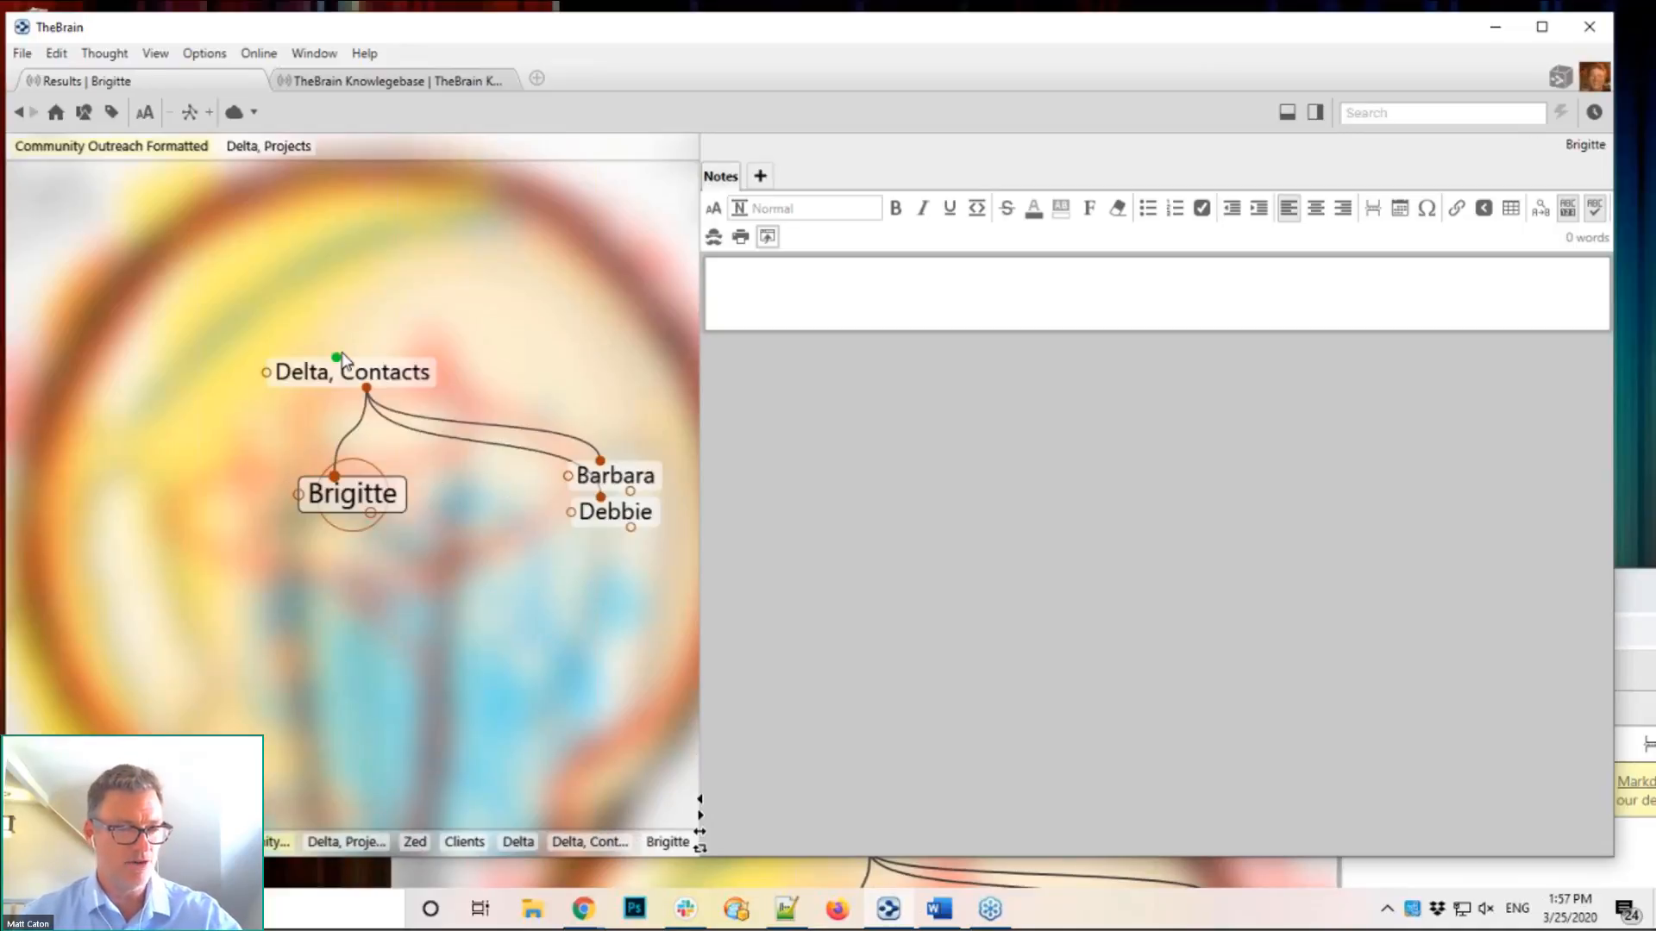
left_click(356, 505)
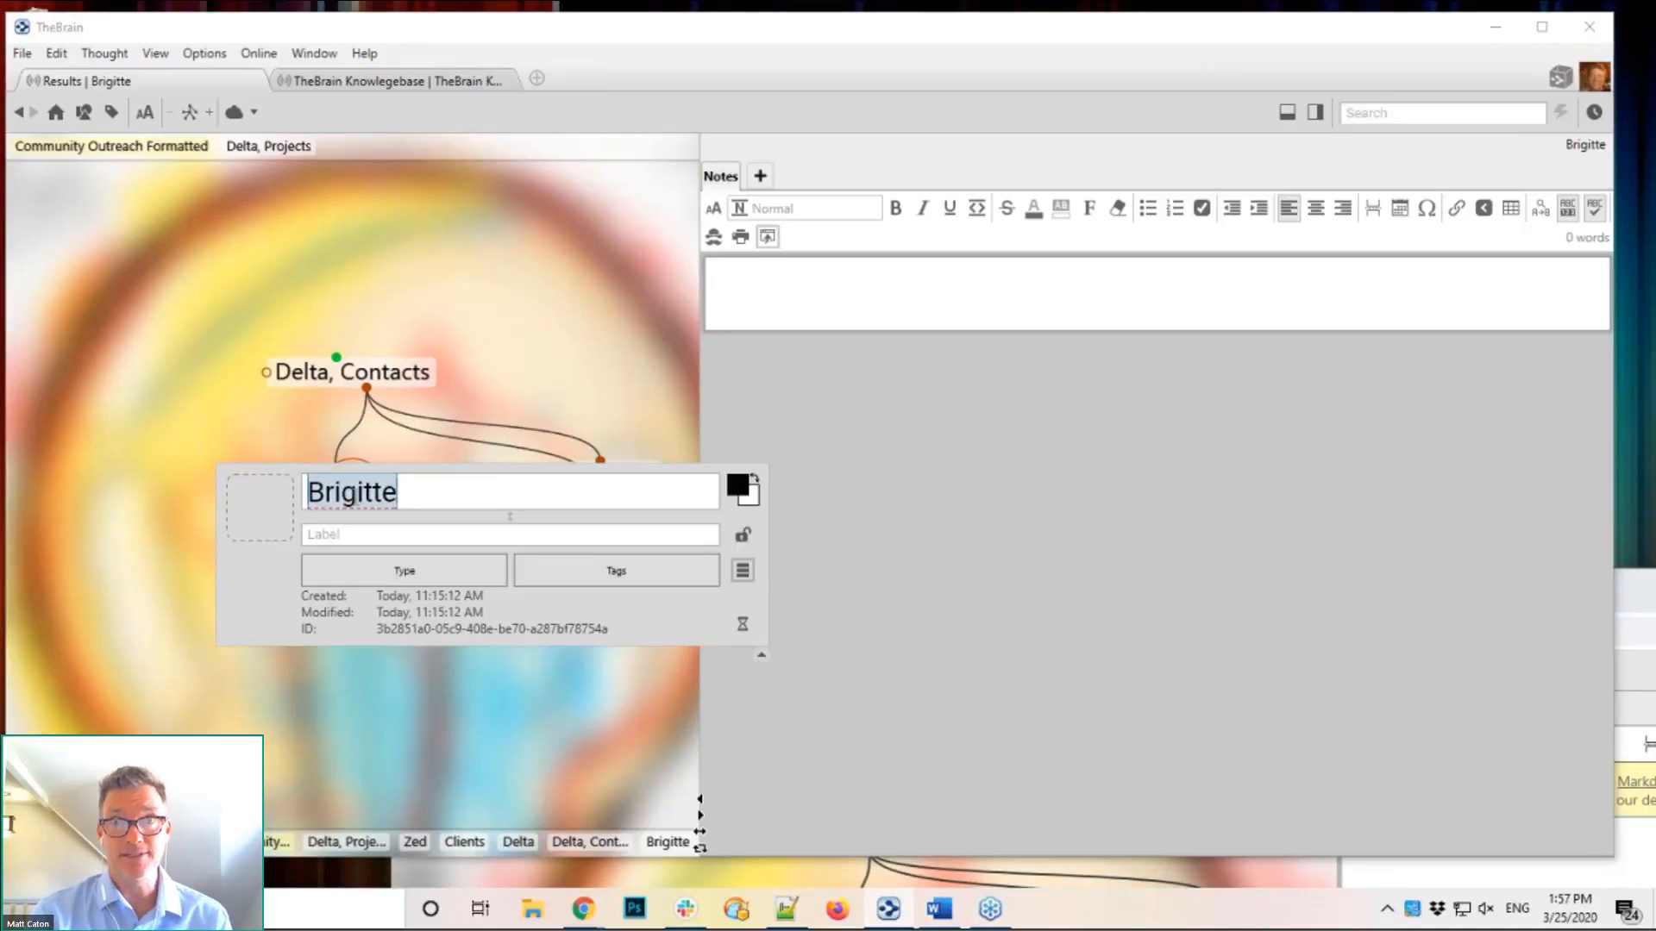
Step: Give the contact a yellow background and dark purple text, then close its properties
left_click(747, 495)
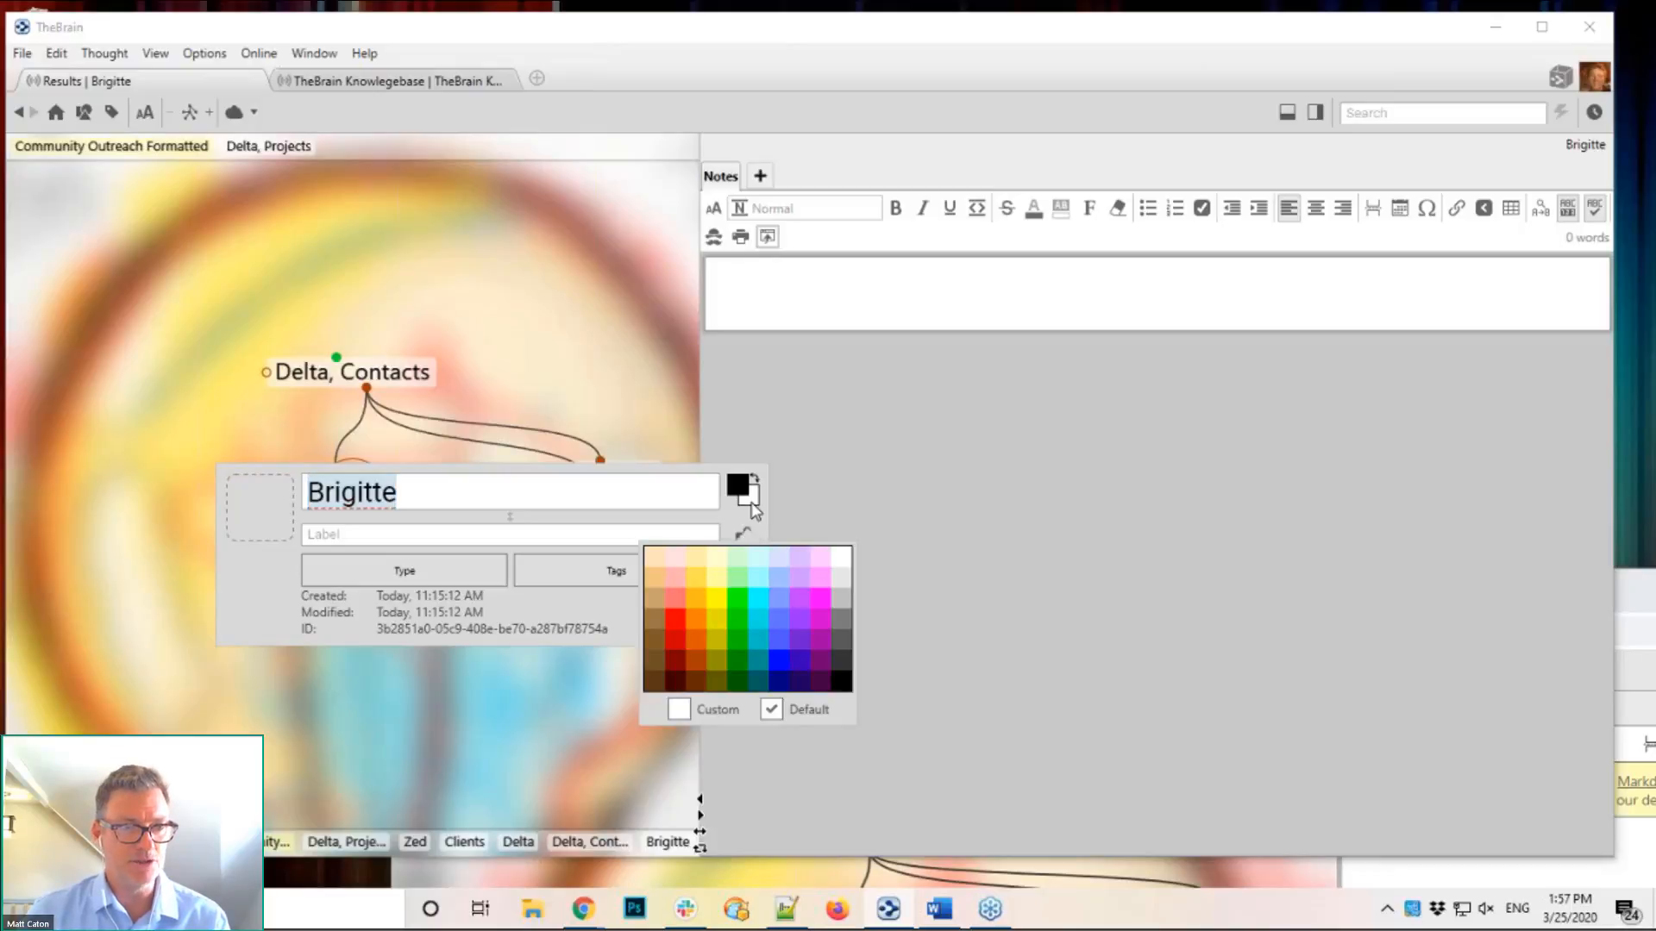
left_click(716, 603)
left_click(674, 401)
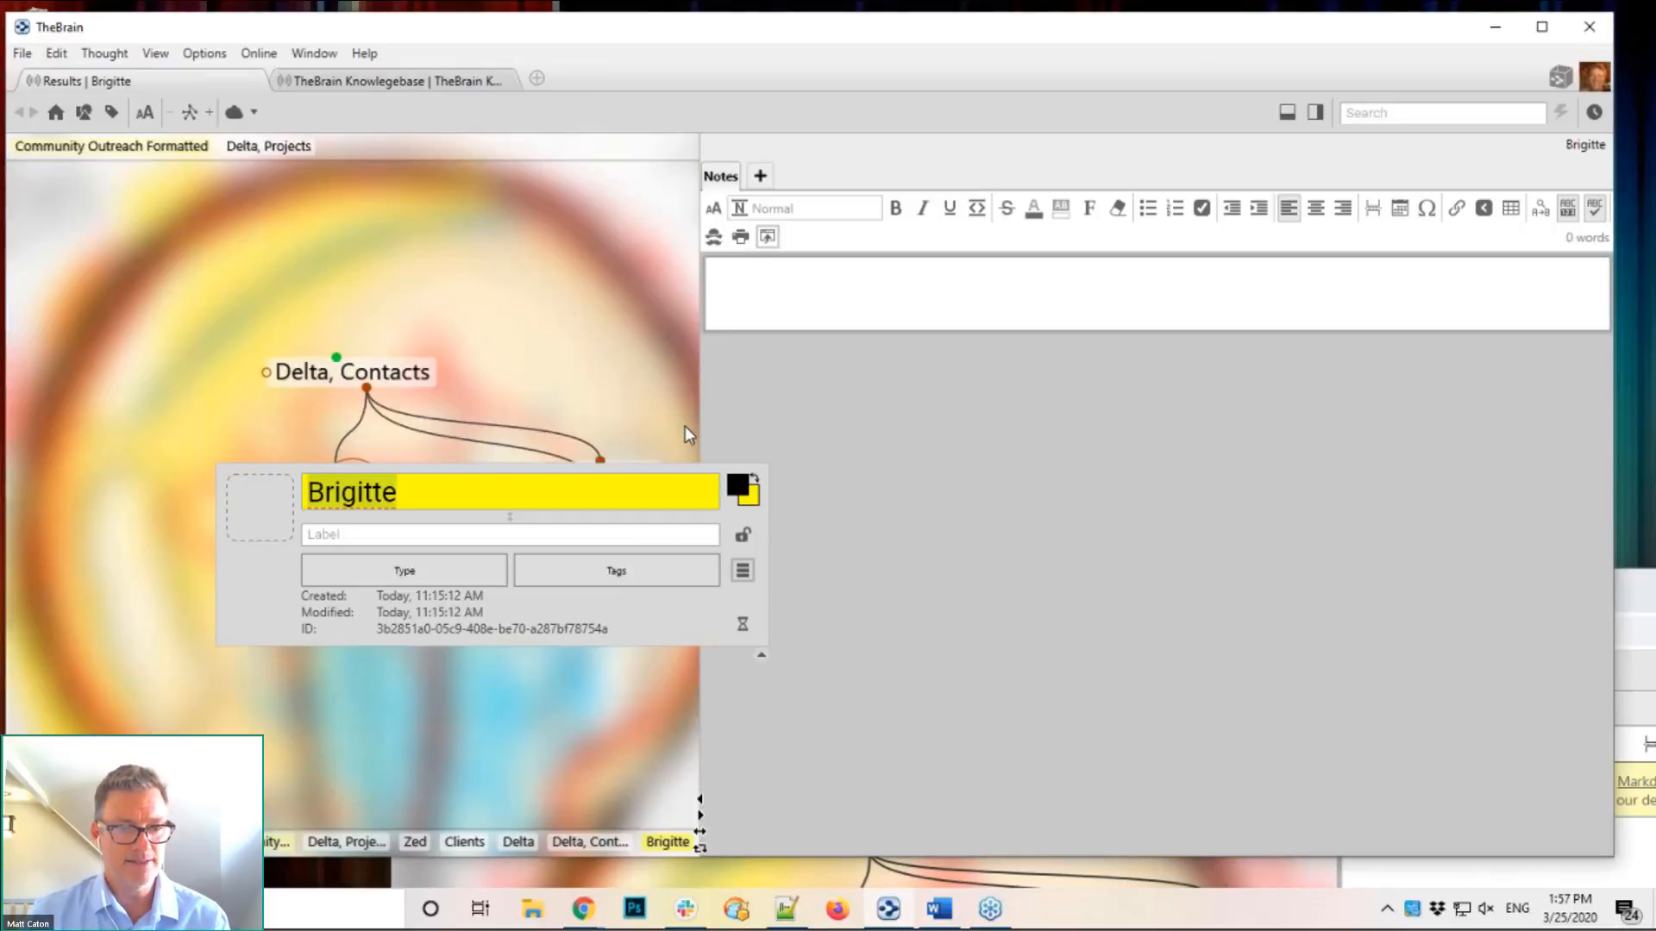
left_click(737, 485)
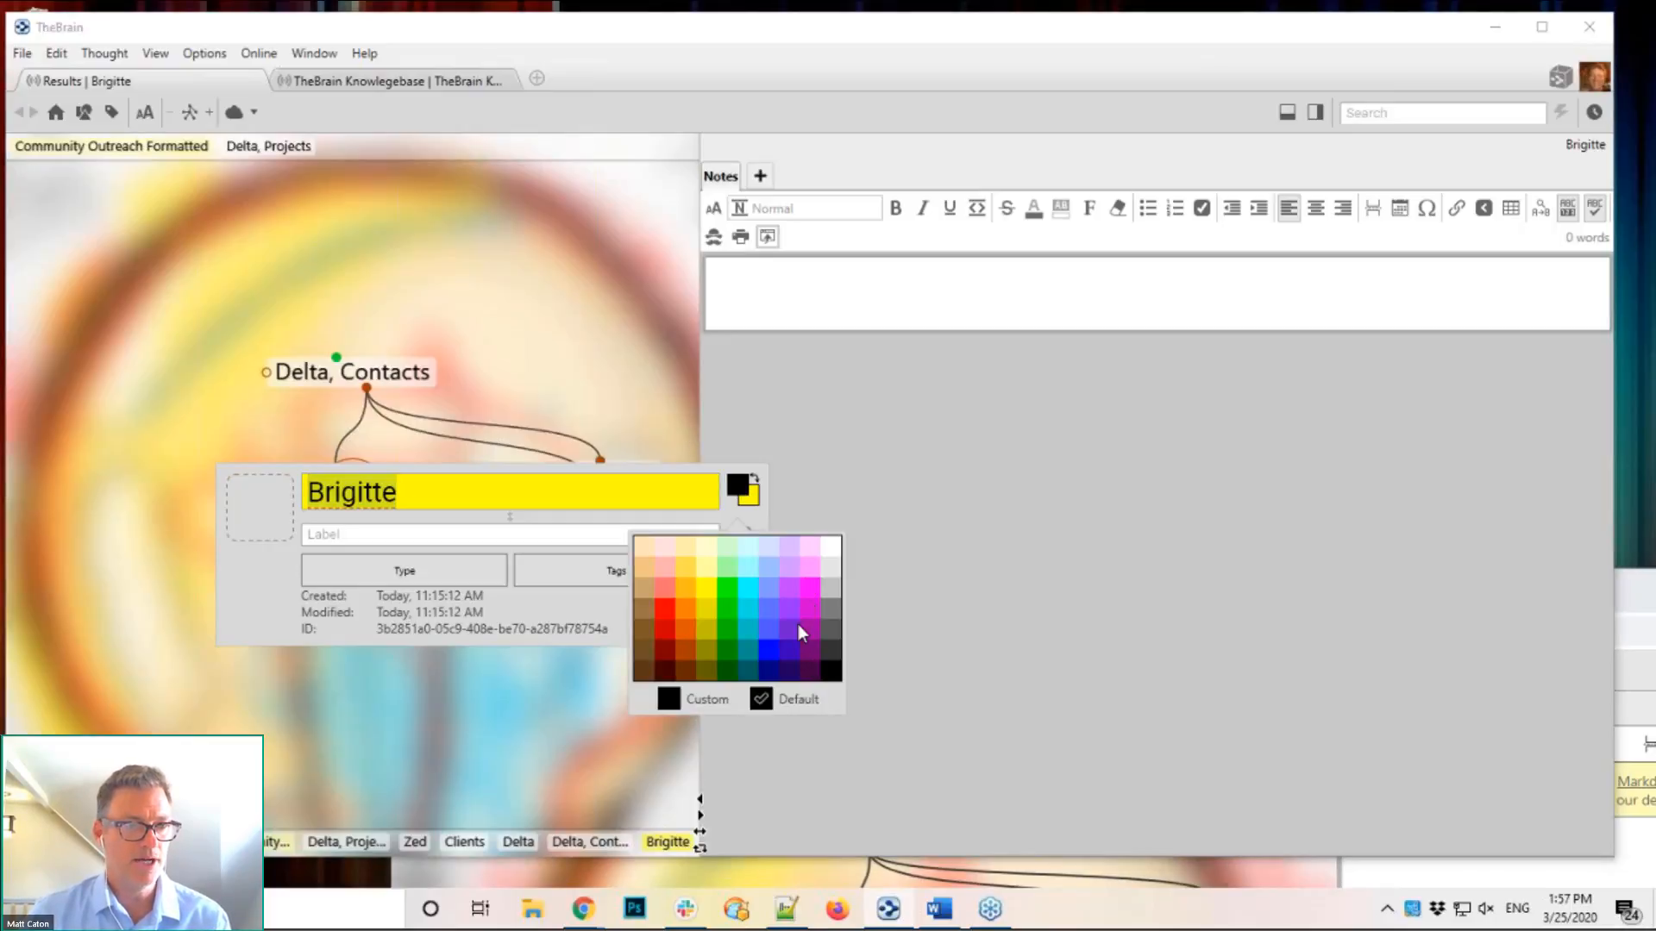
left_click(809, 650)
left_click(614, 378)
Step: Recentre on Delta, Contacts, then refocus Brigitte and reopen its properties
left_click(429, 362)
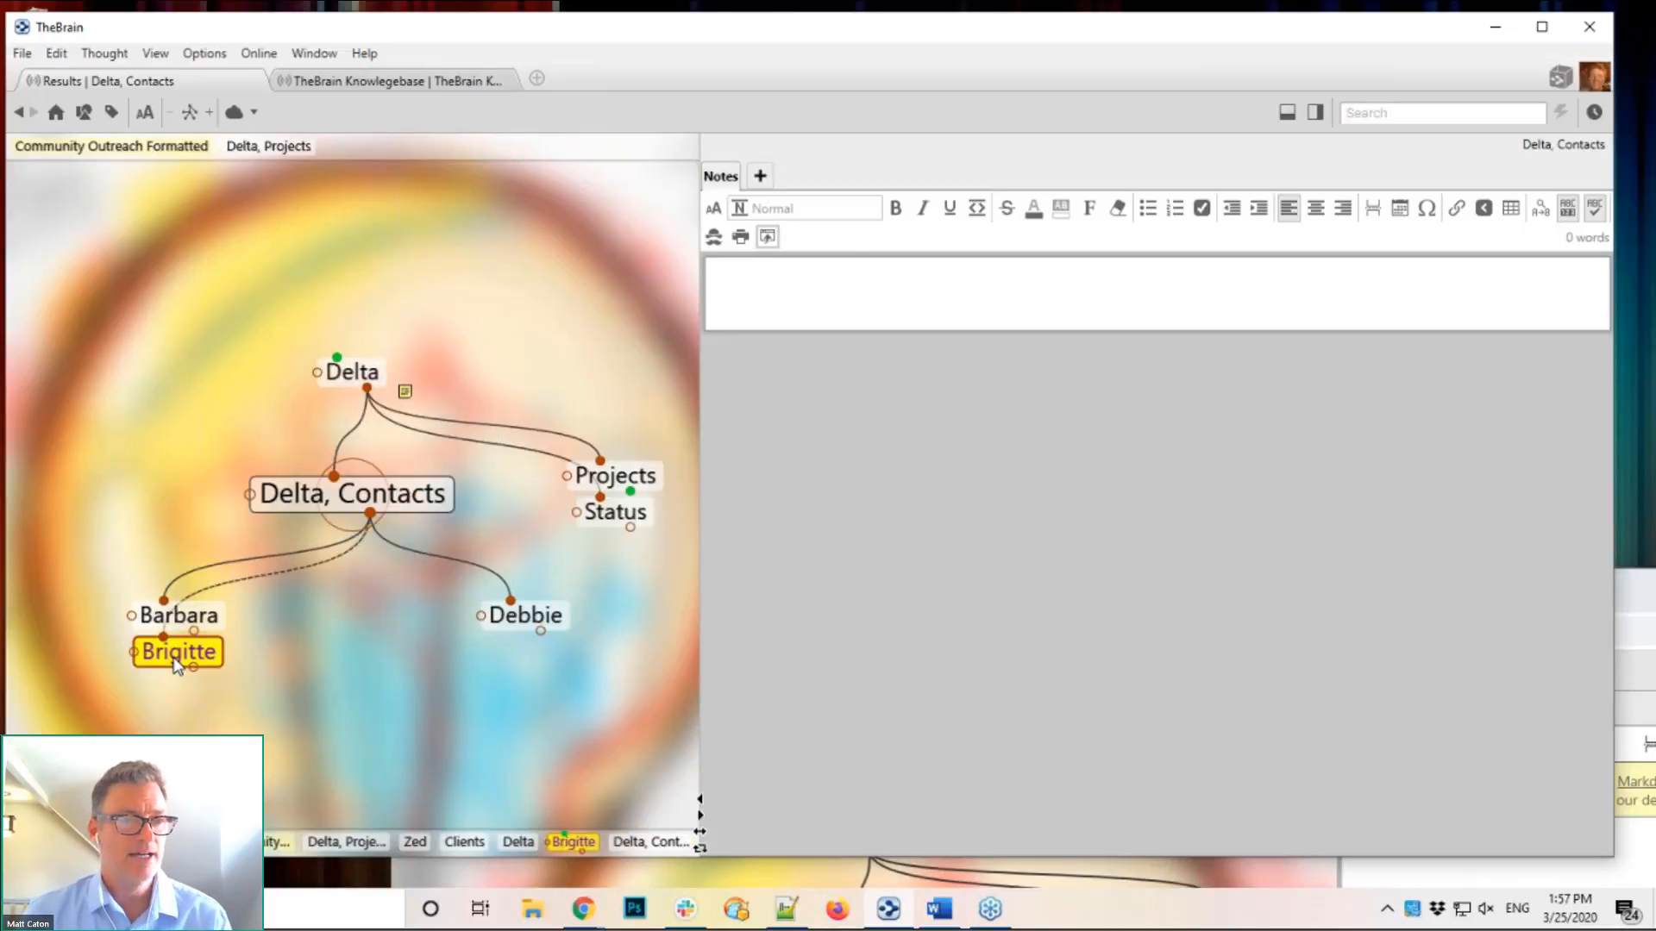
left_click(175, 657)
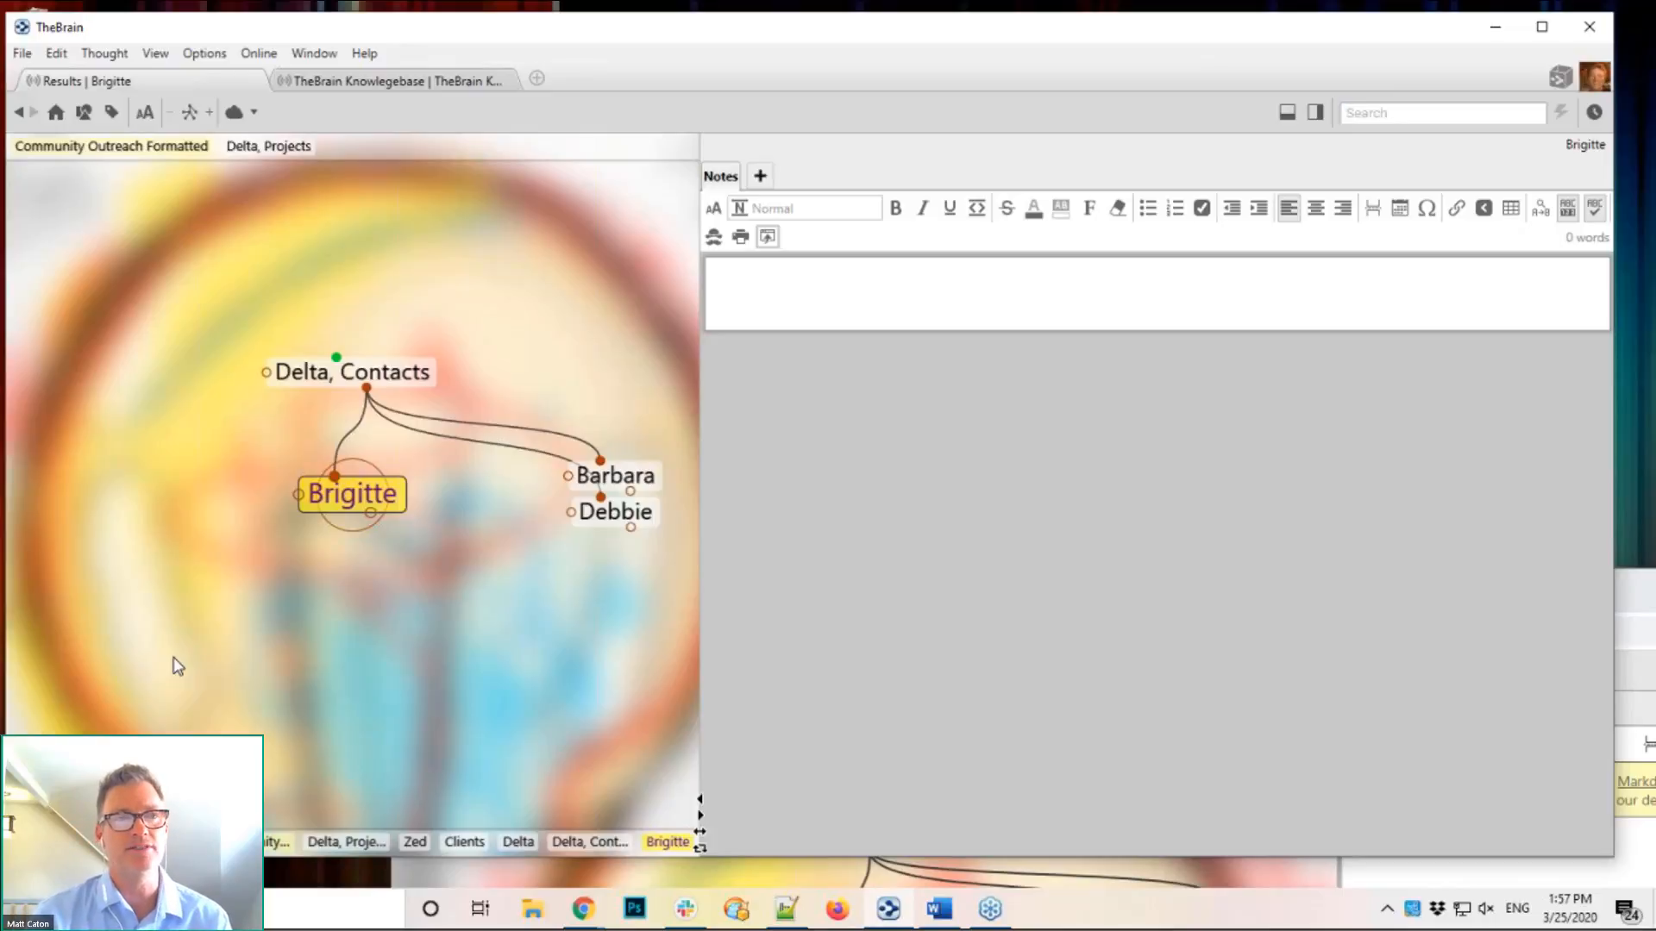
left_click(364, 495)
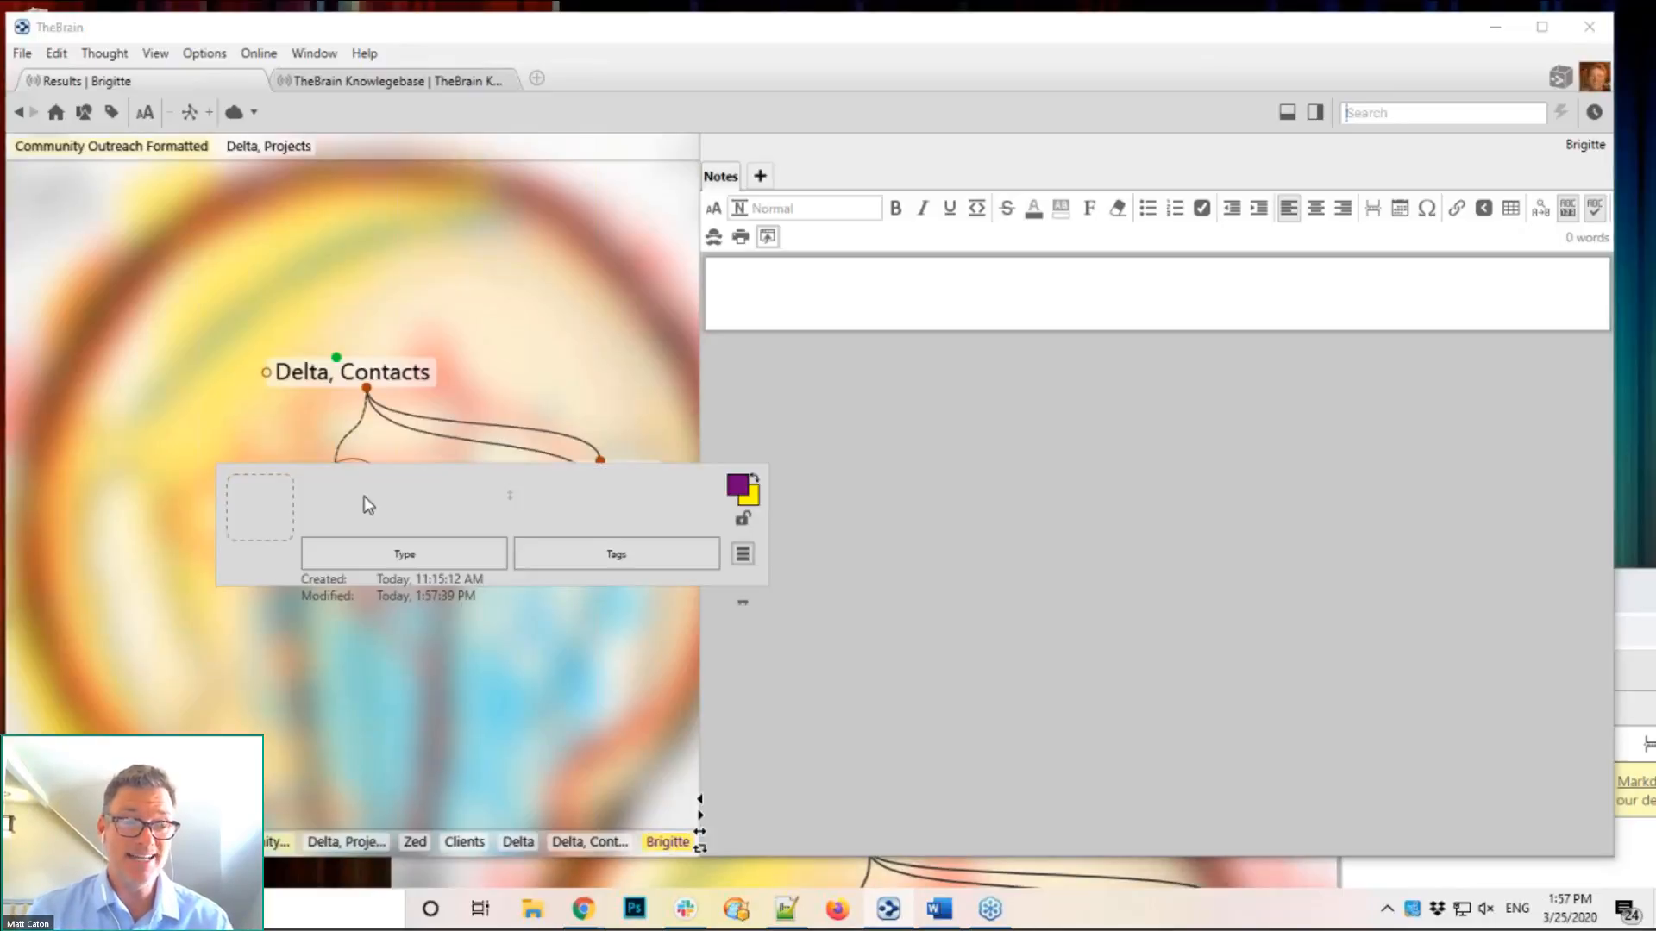
Step: Open Brigitte's icon options and bring up the stock icon library
left_click(265, 507)
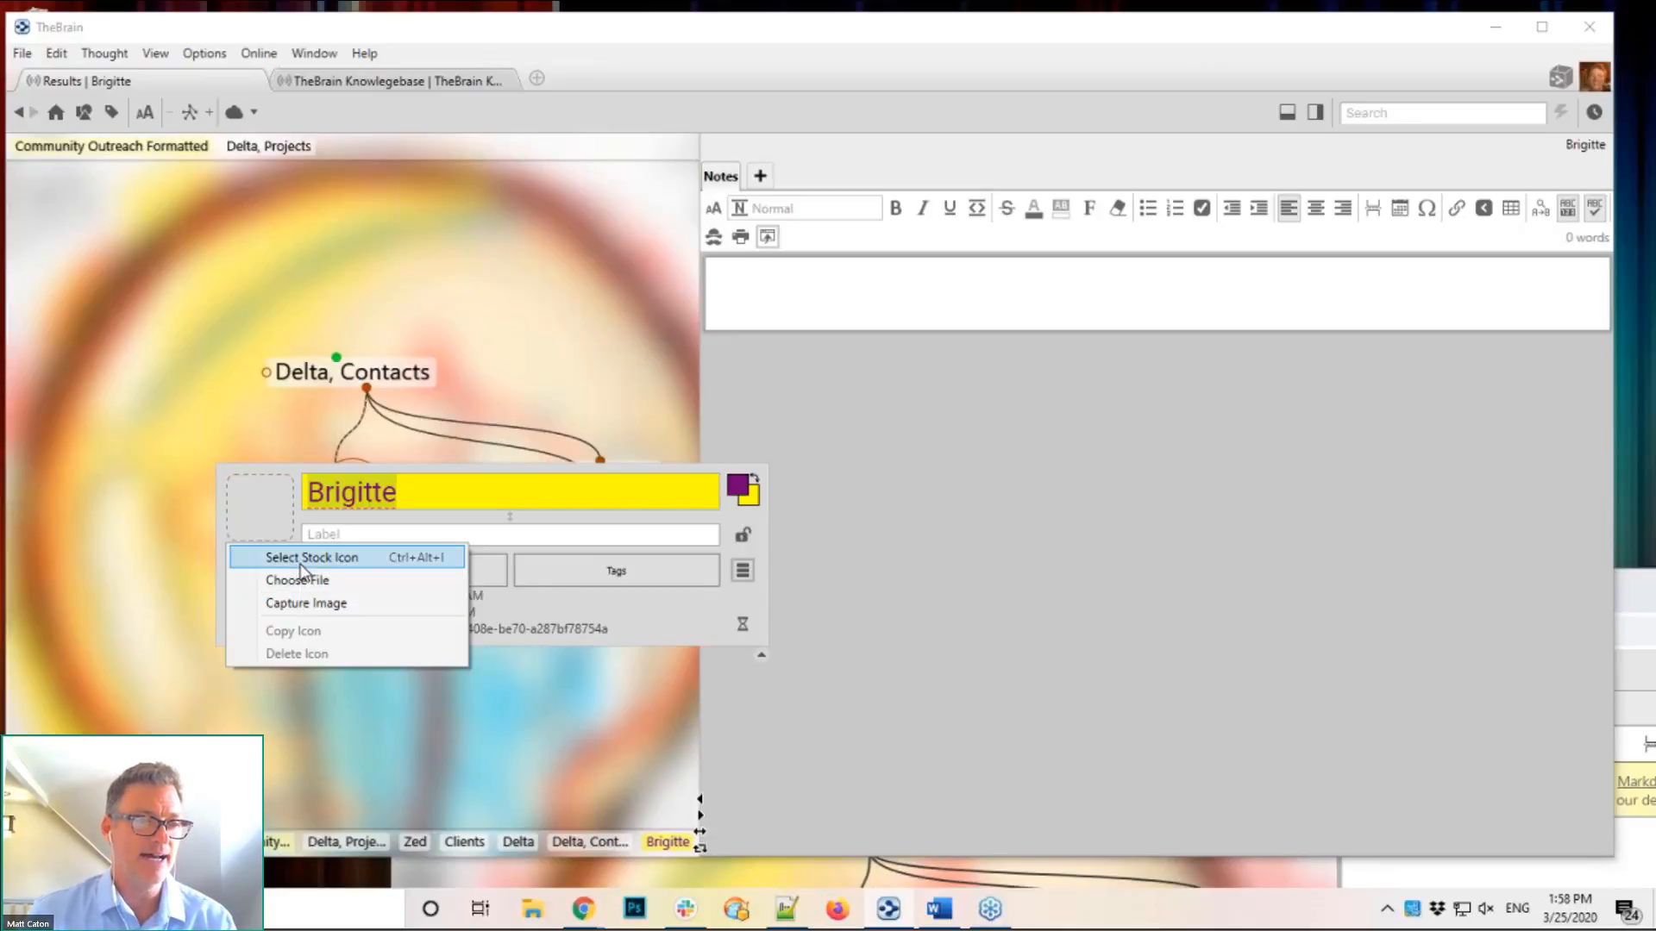
left_click(300, 559)
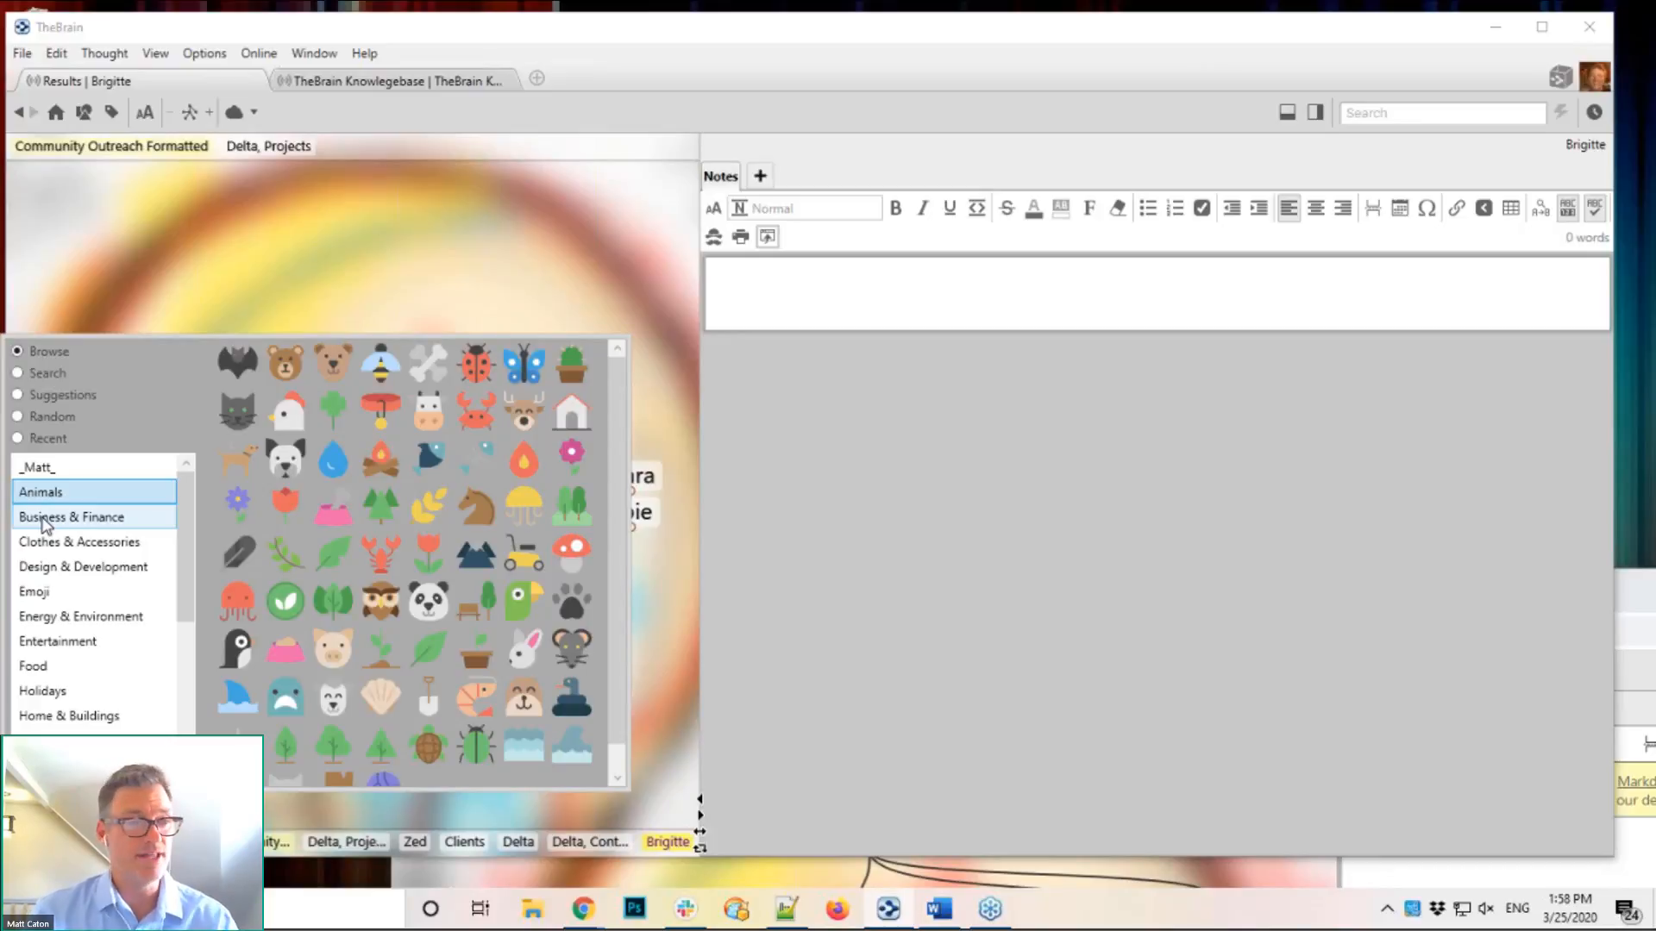
Step: Search the stock icons for 'pers' and assign the man-37 icon to Brigitte
left_click(45, 519)
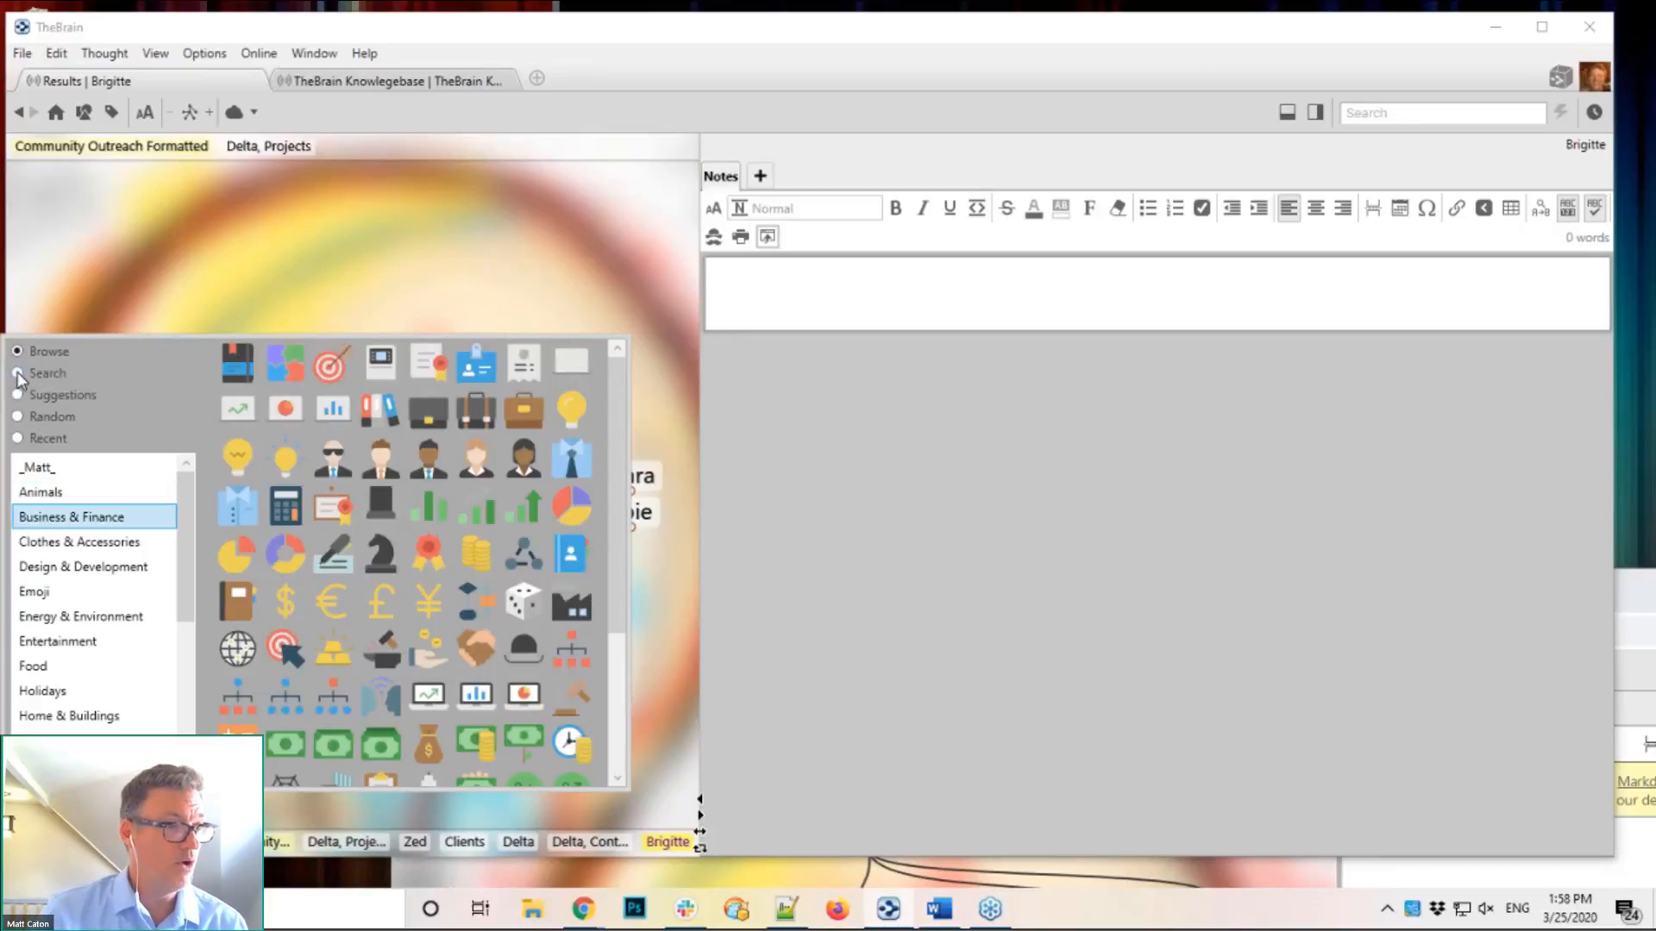
left_click(24, 374)
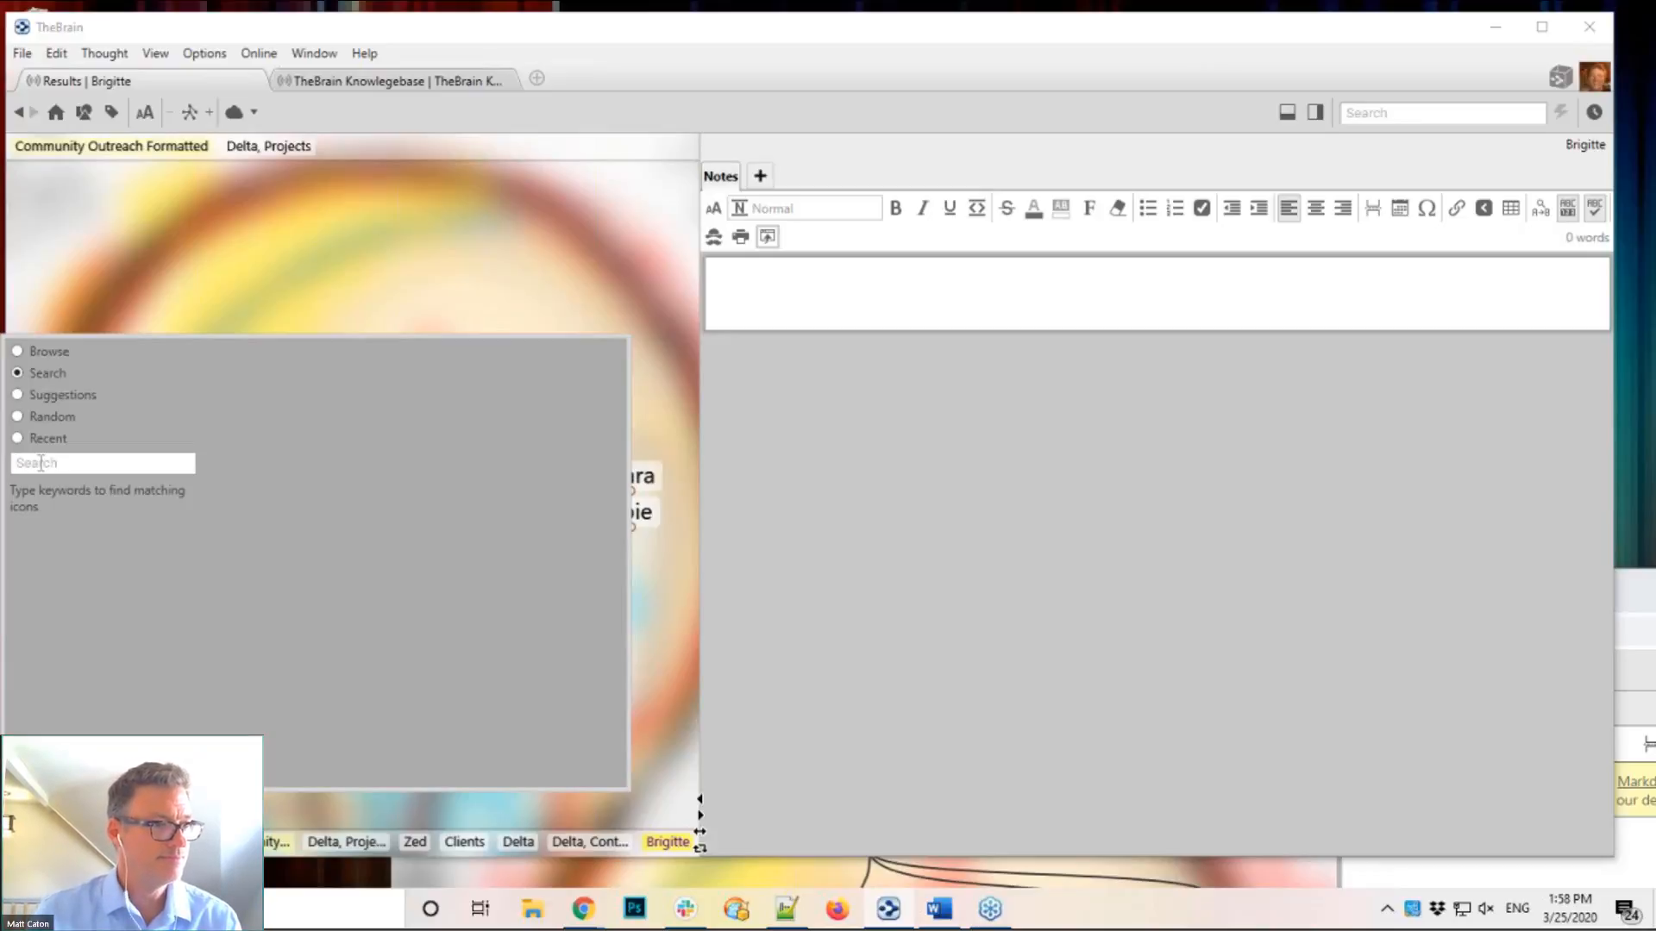
type("p")
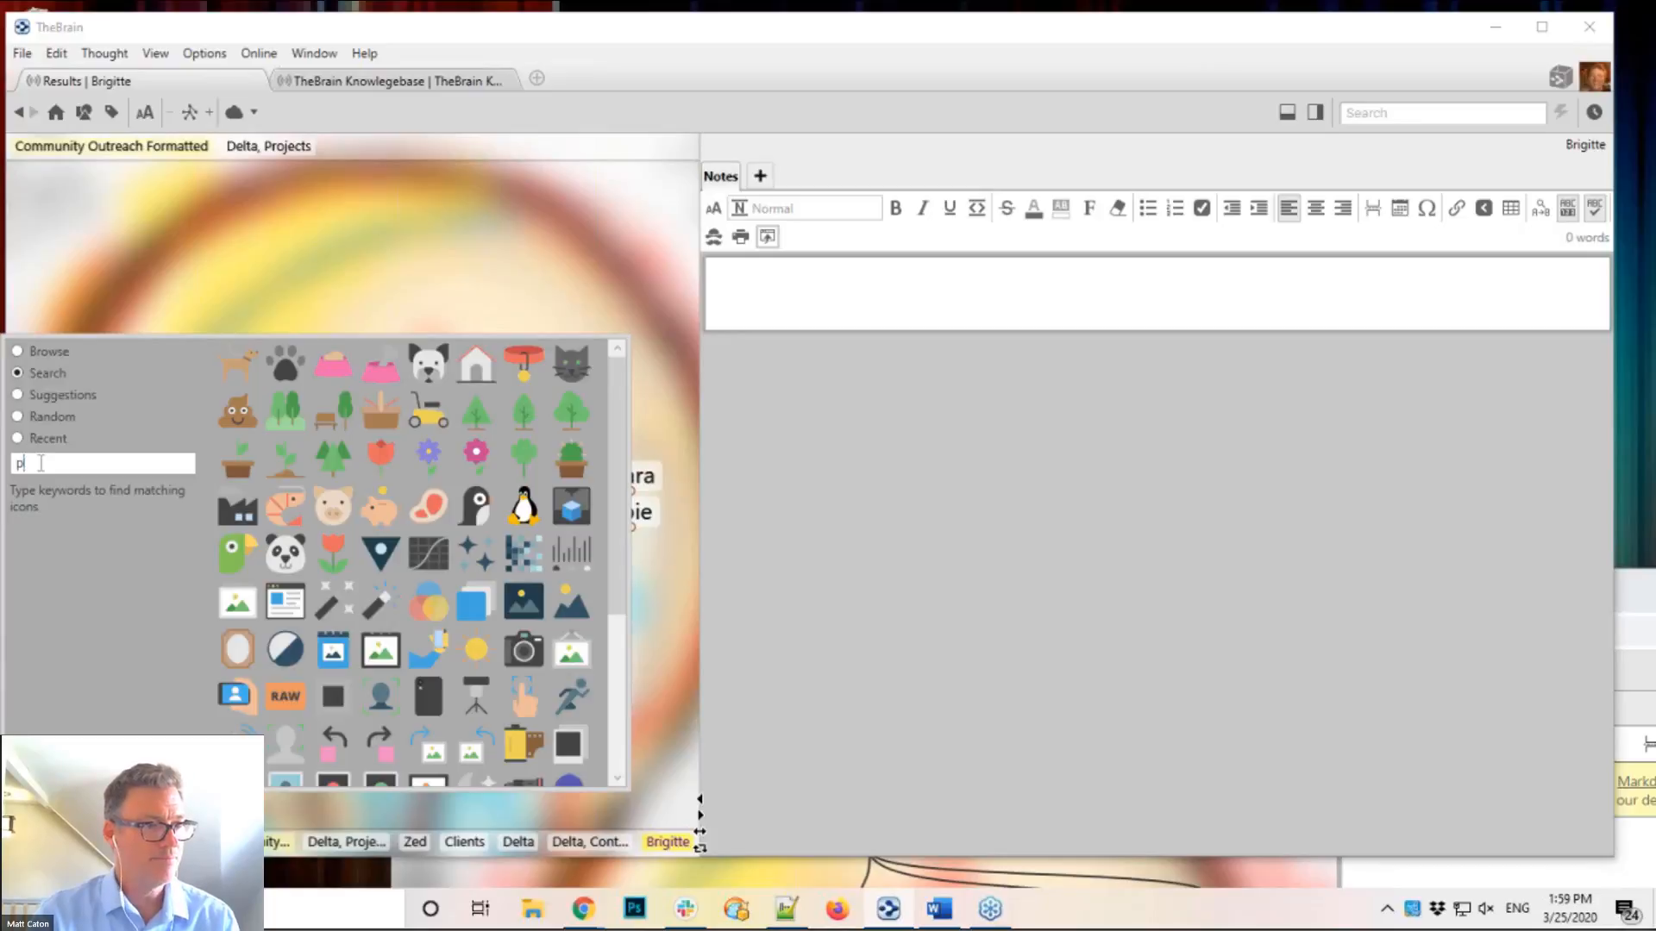
type("ers")
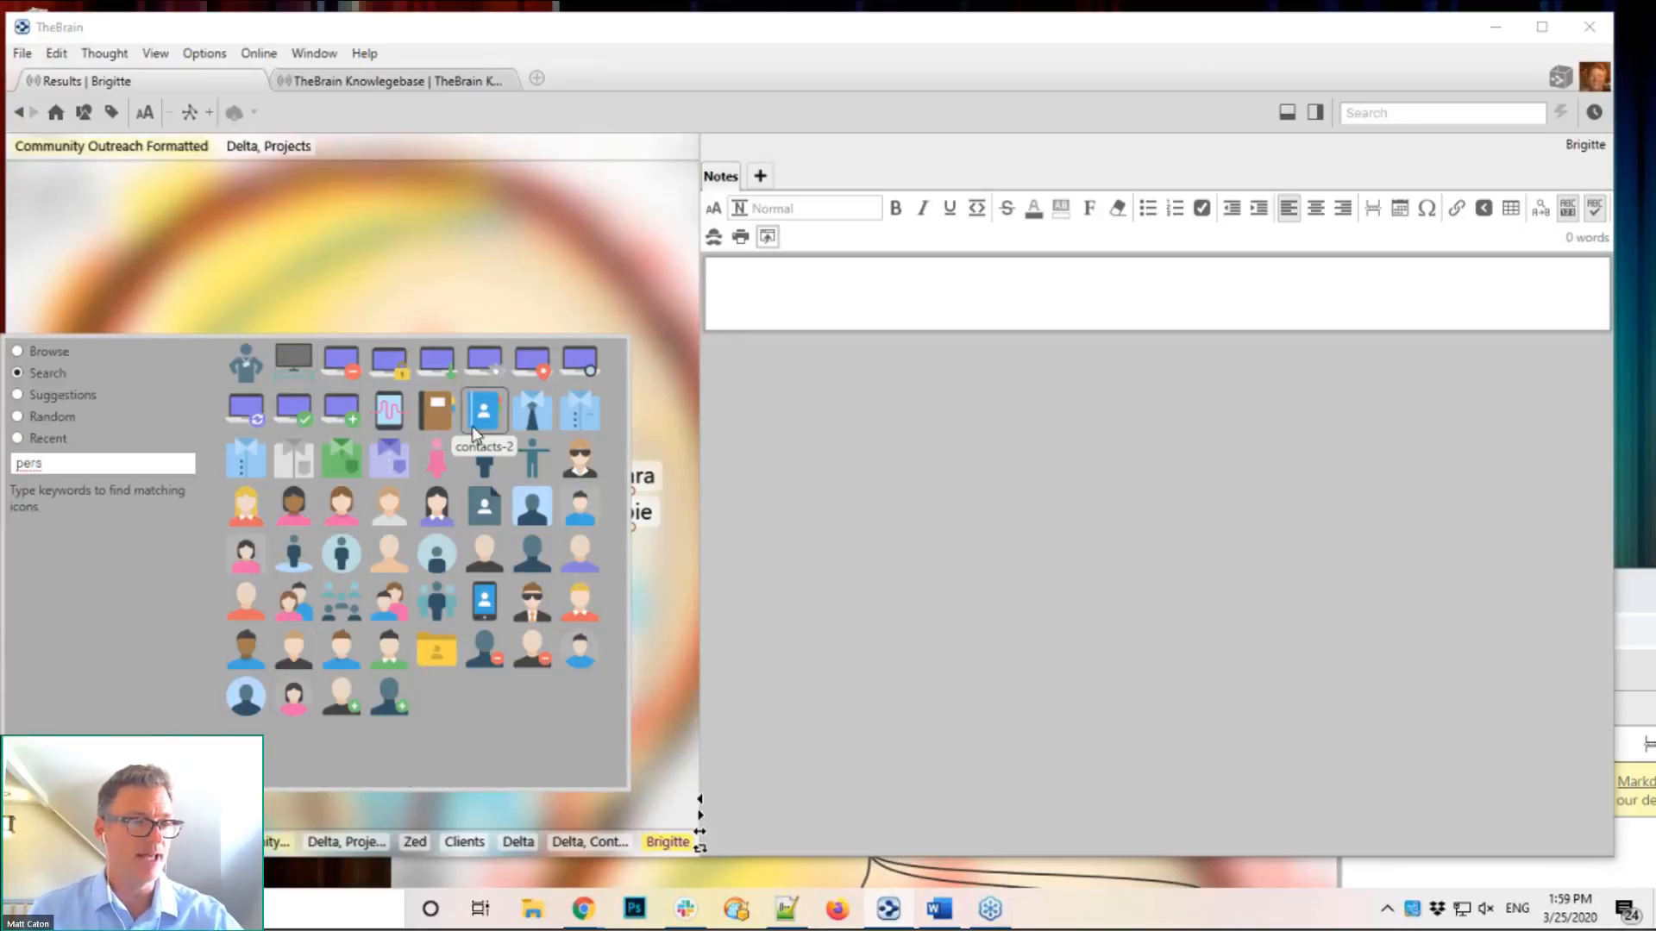
left_click(359, 707)
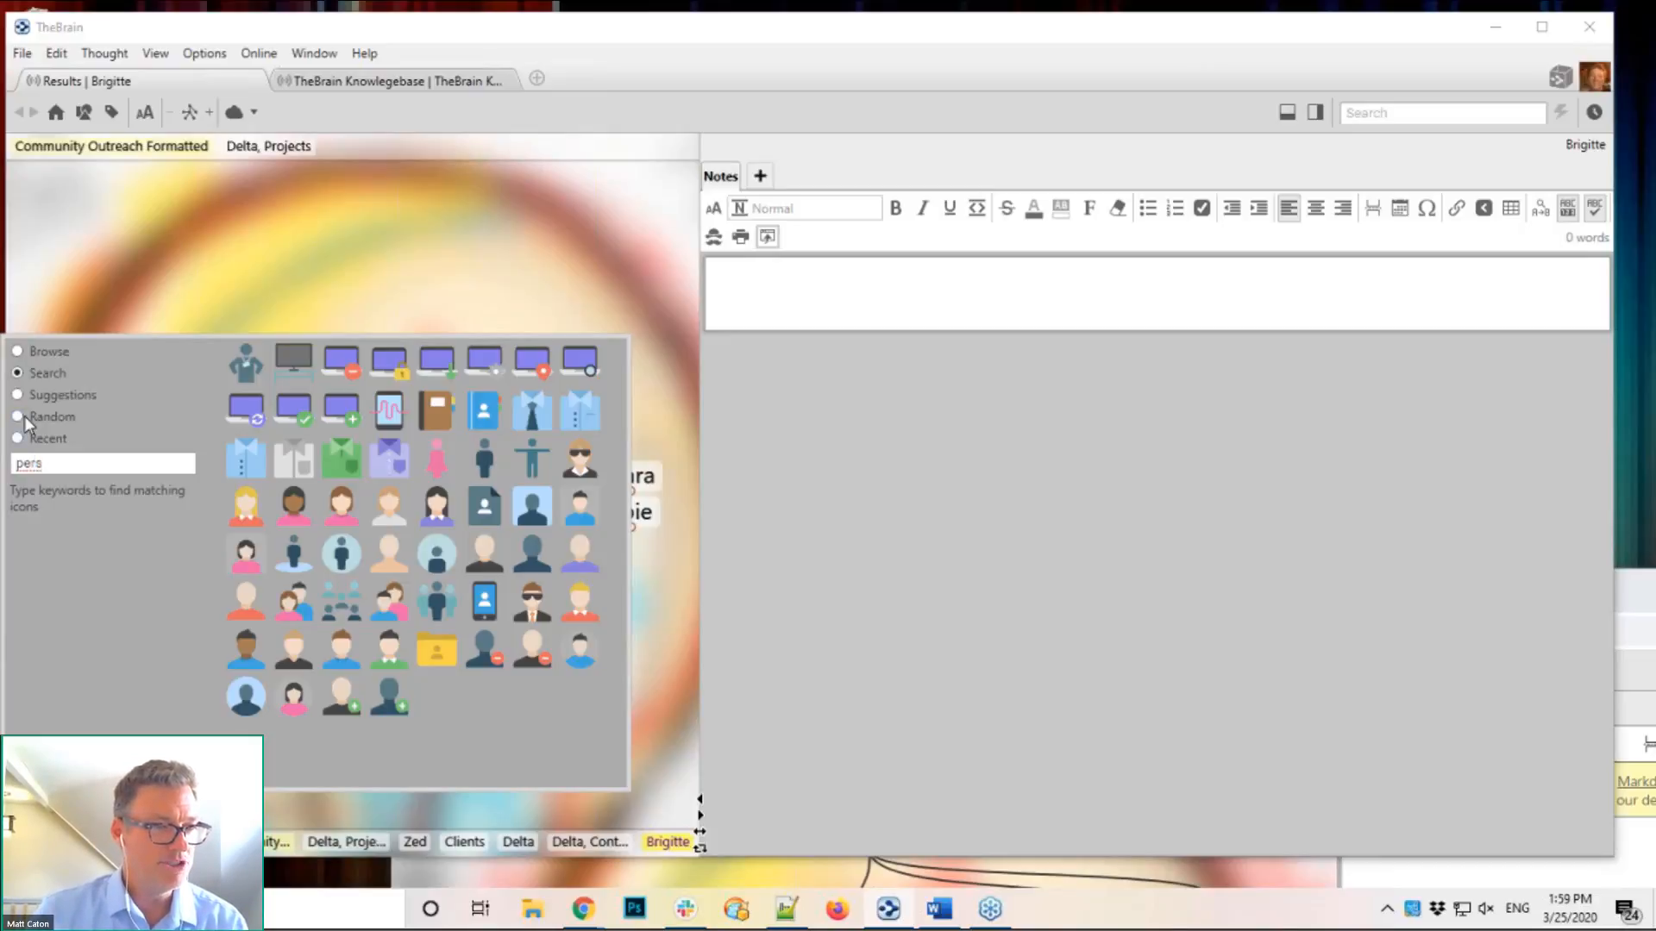
left_click(342, 661)
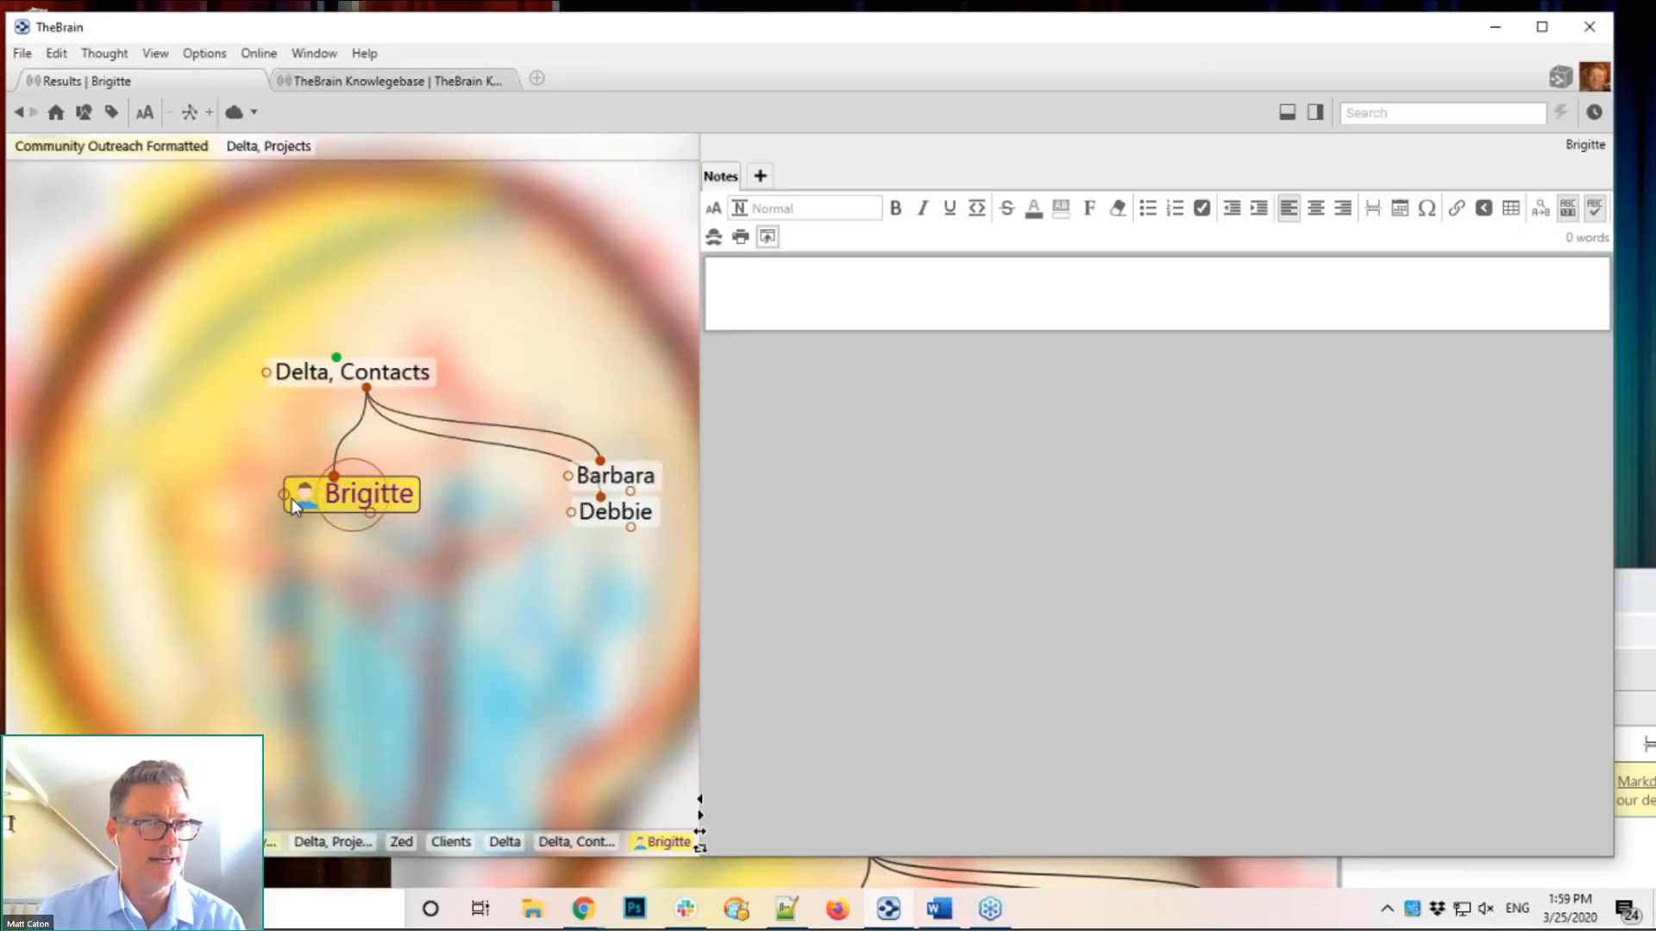
Step: Centre the map on Delta, Contacts to show Barbara, Brigitte and Debbie beneath it
left_click(390, 372)
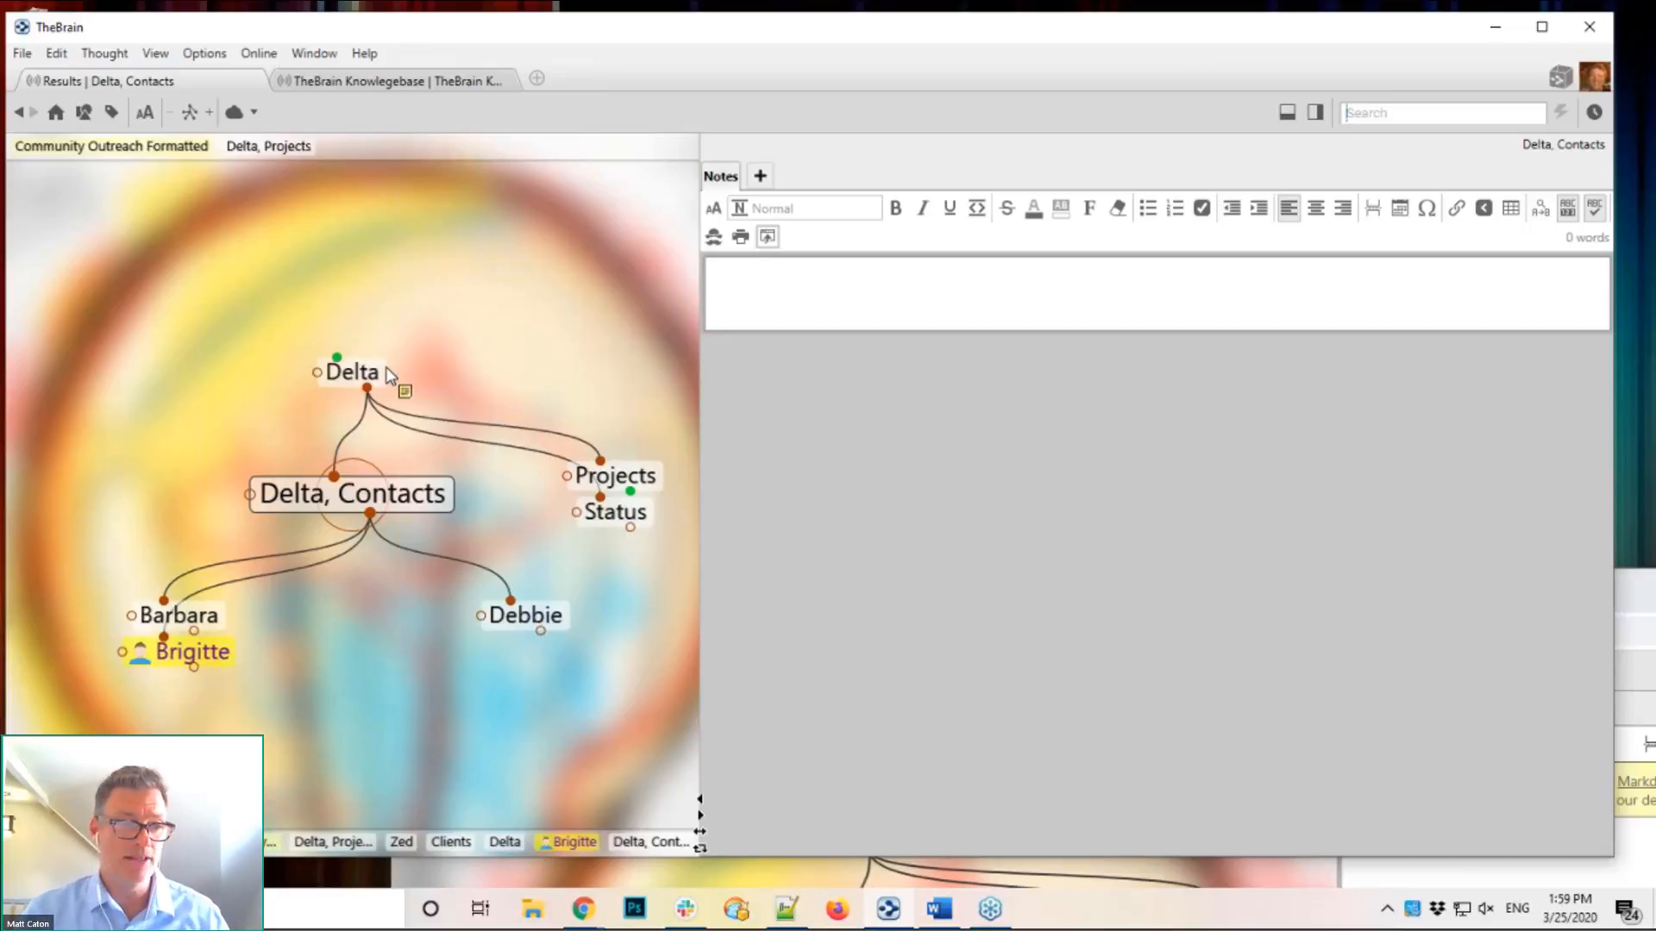
mouse_move(142, 659)
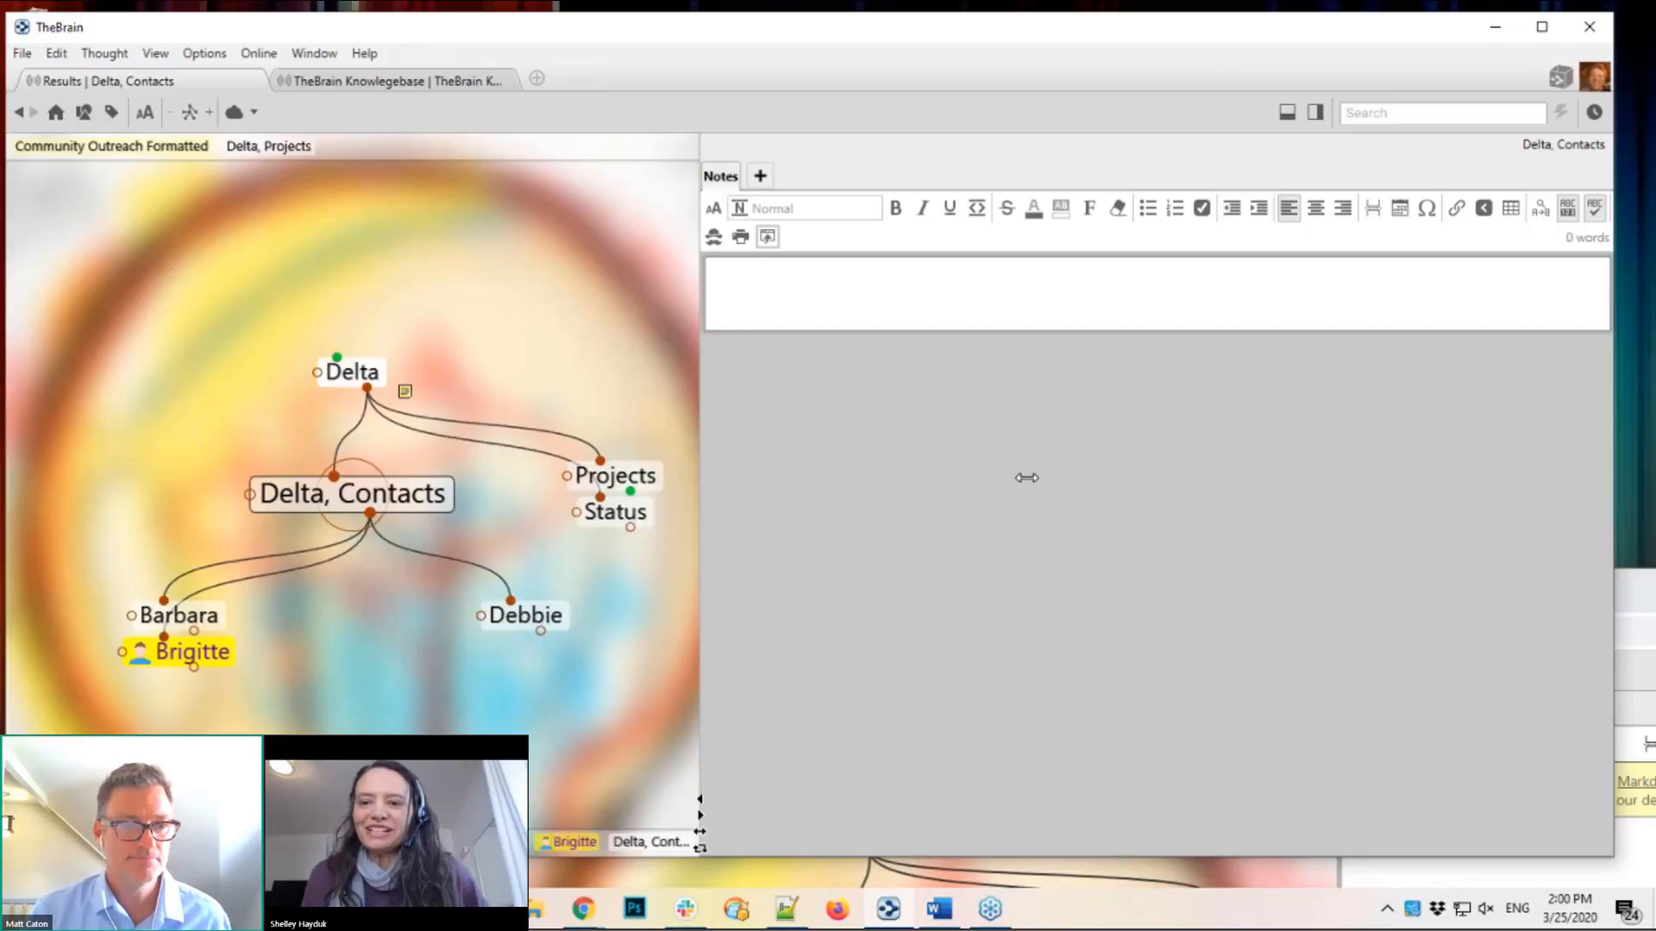
Step: Drag the splitter to widen the map, then click into Delta, Contacts' empty notes
left_click_drag(1026, 478, 1027, 473)
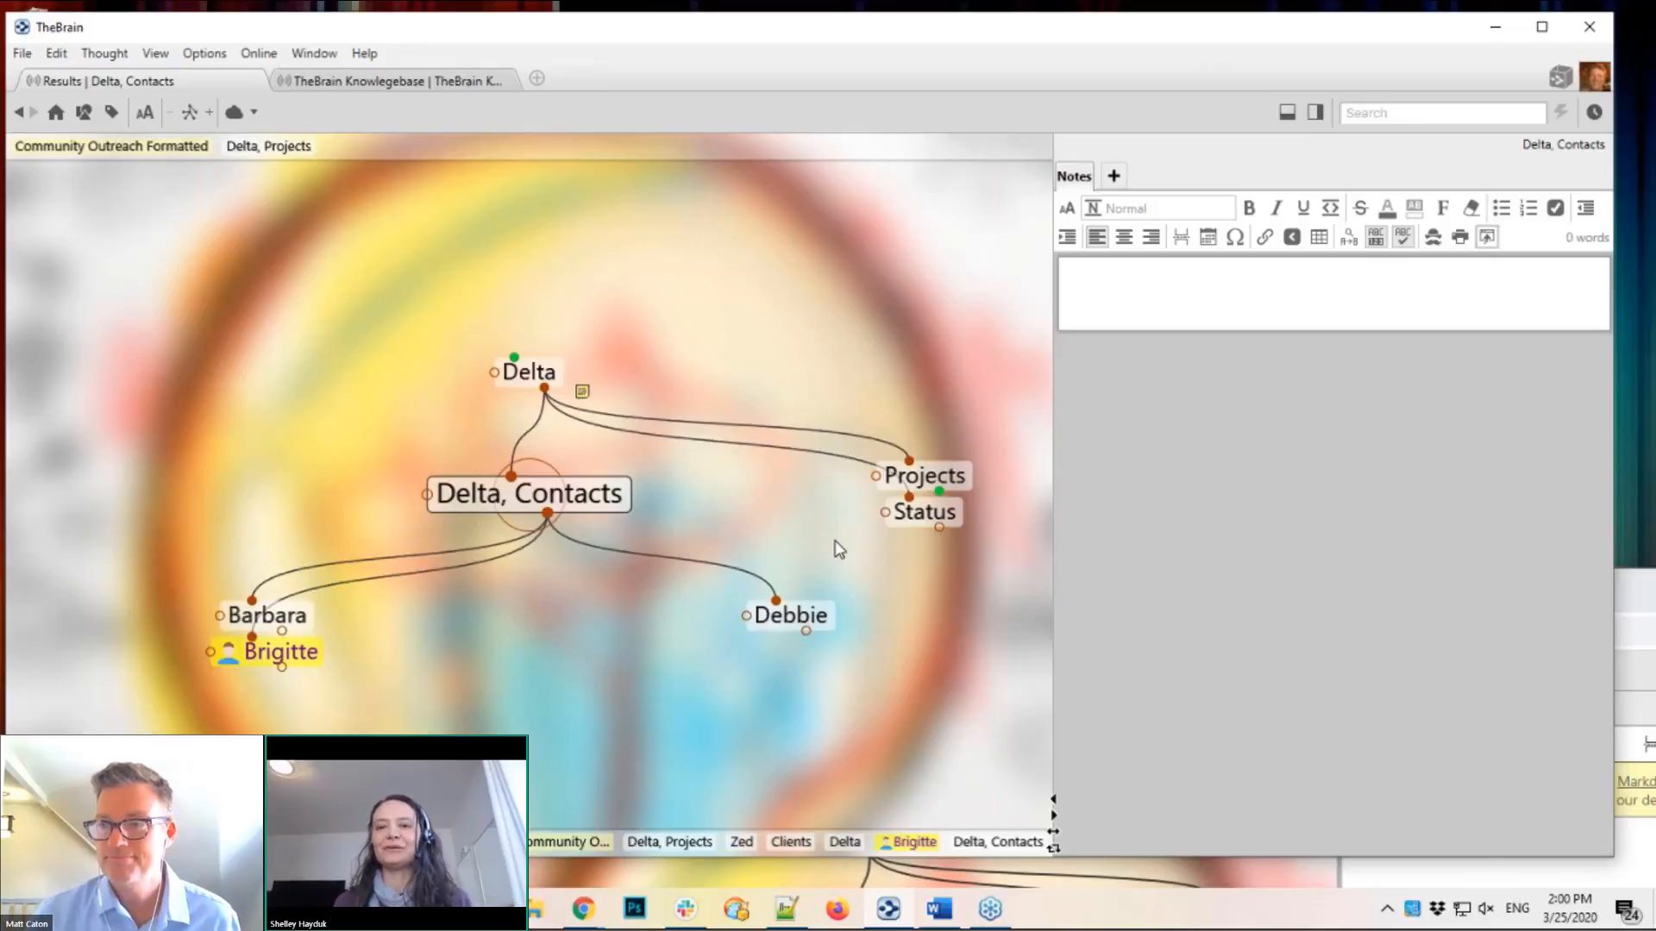
left_click(1087, 293)
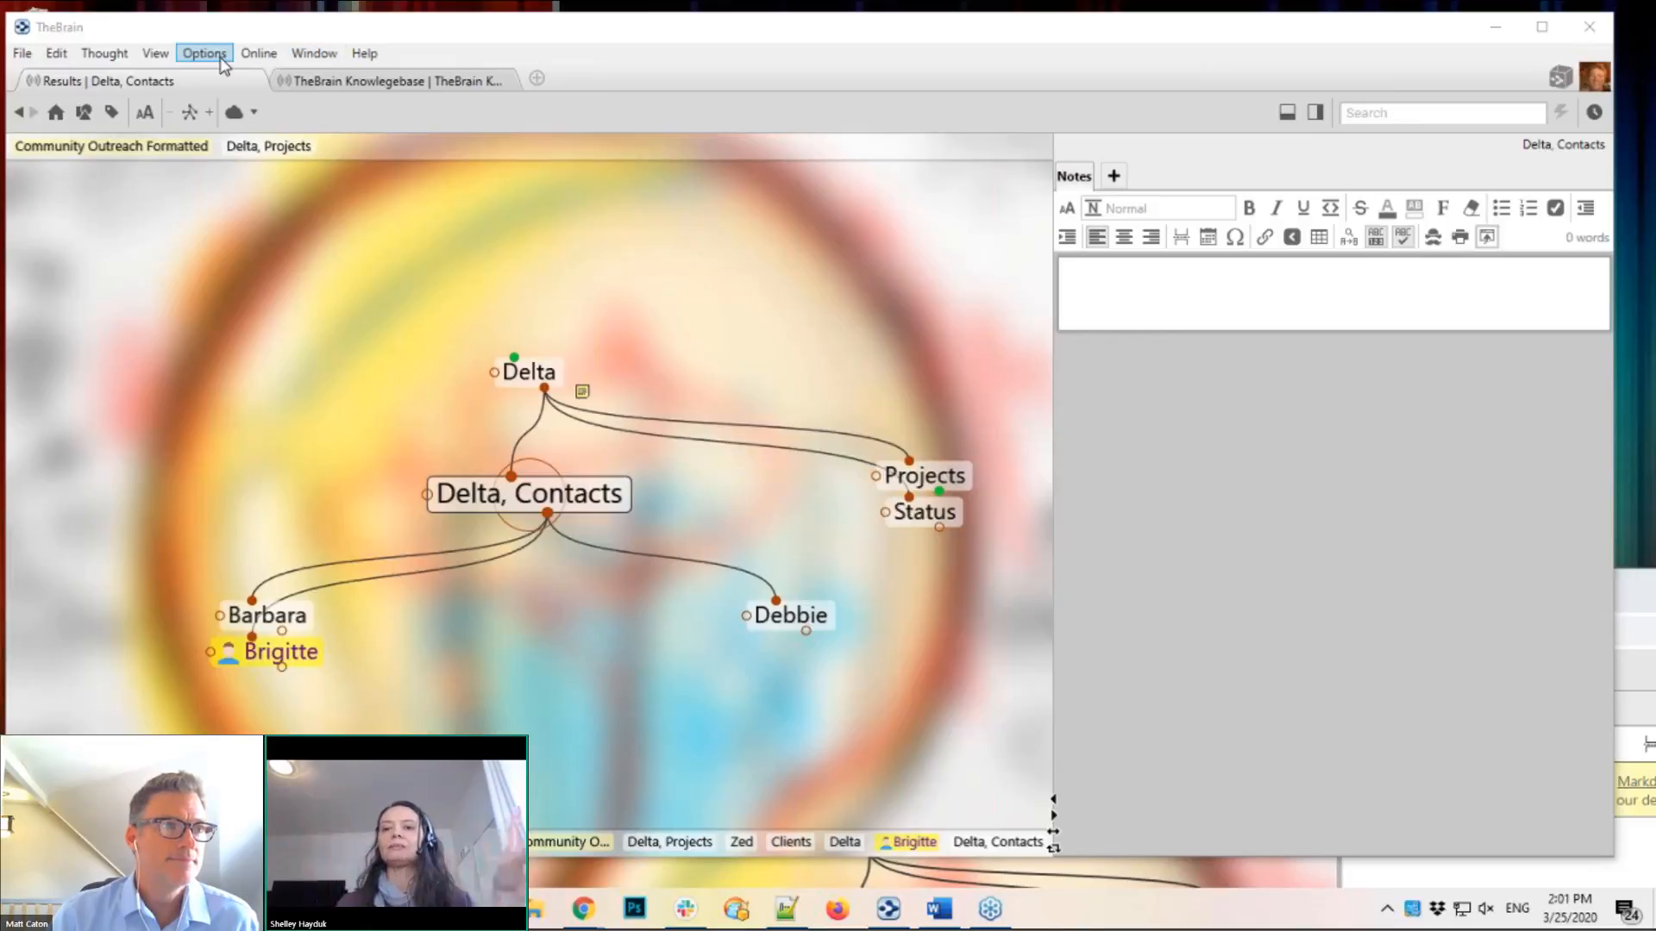
Step: Open Online > Brain Access and Sharing, check the Add user list without adding anyone, and move the dialog left
left_click(259, 52)
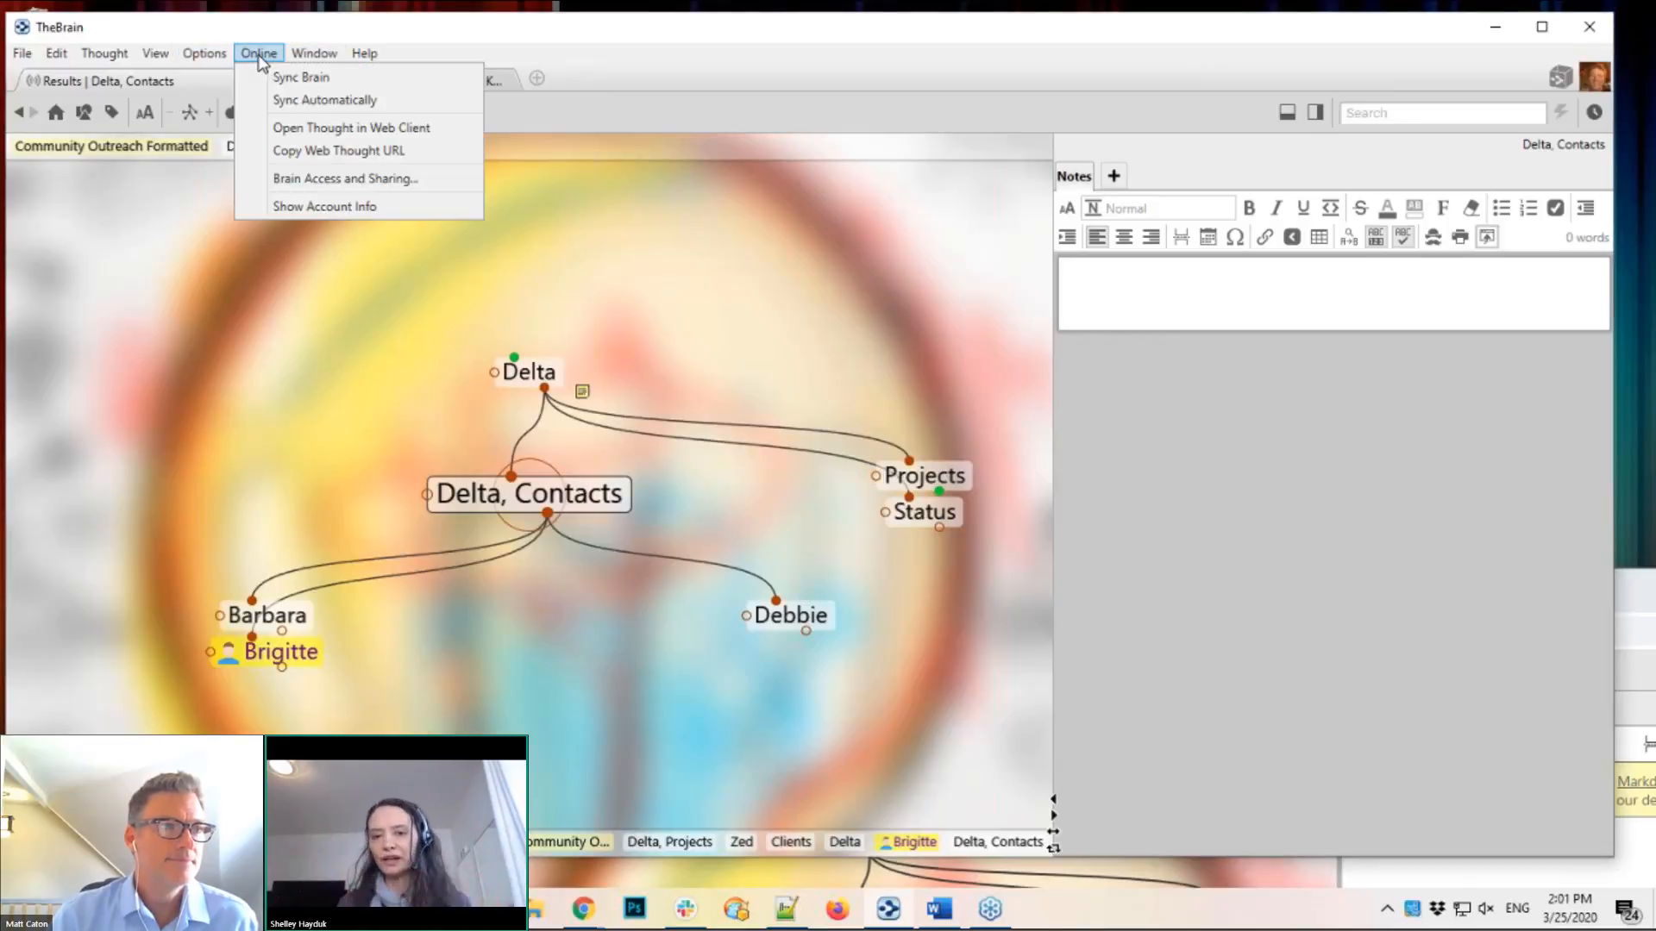
left_click(298, 179)
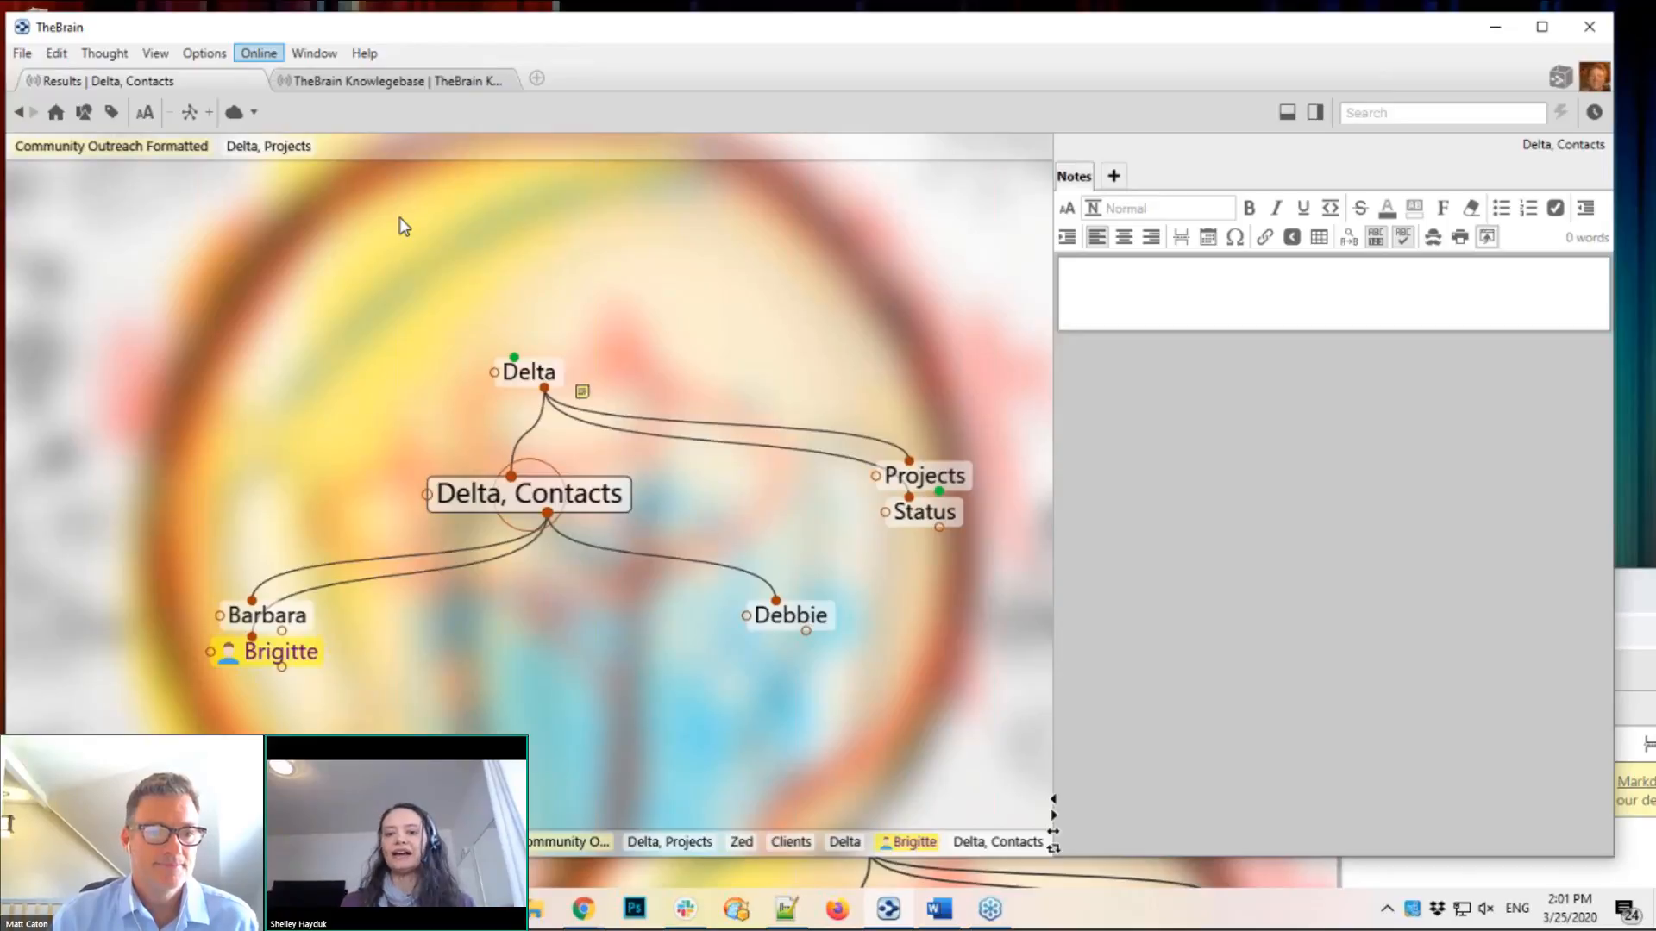
left_click(841, 601)
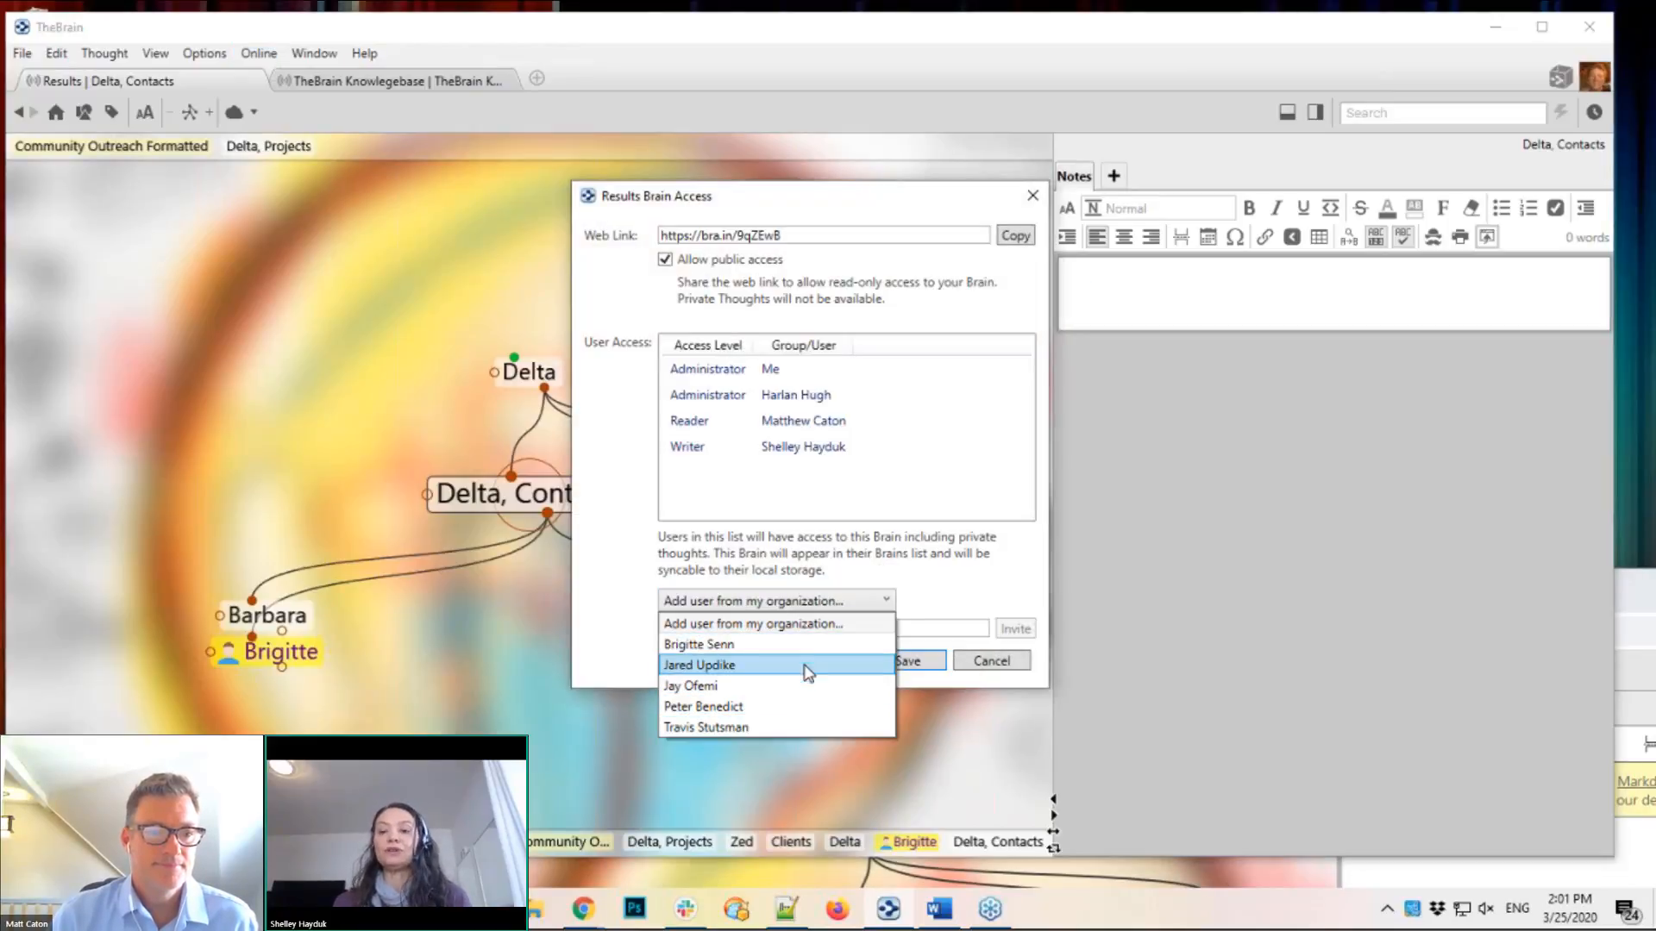
left_click(960, 601)
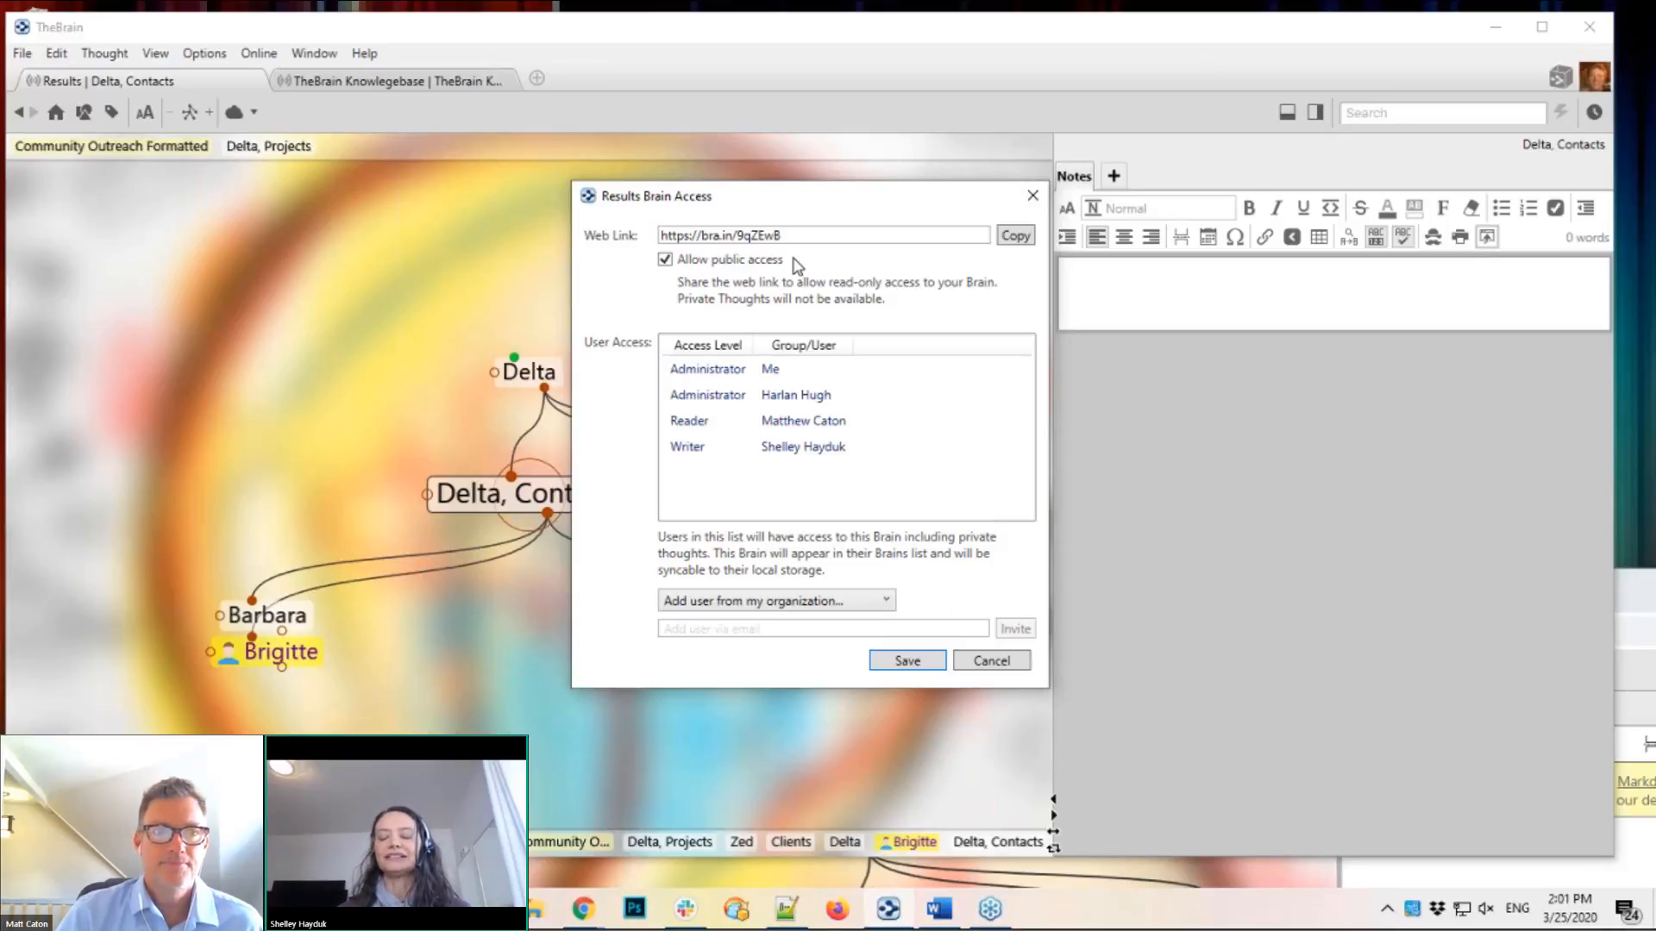
left_click_drag(742, 204, 639, 216)
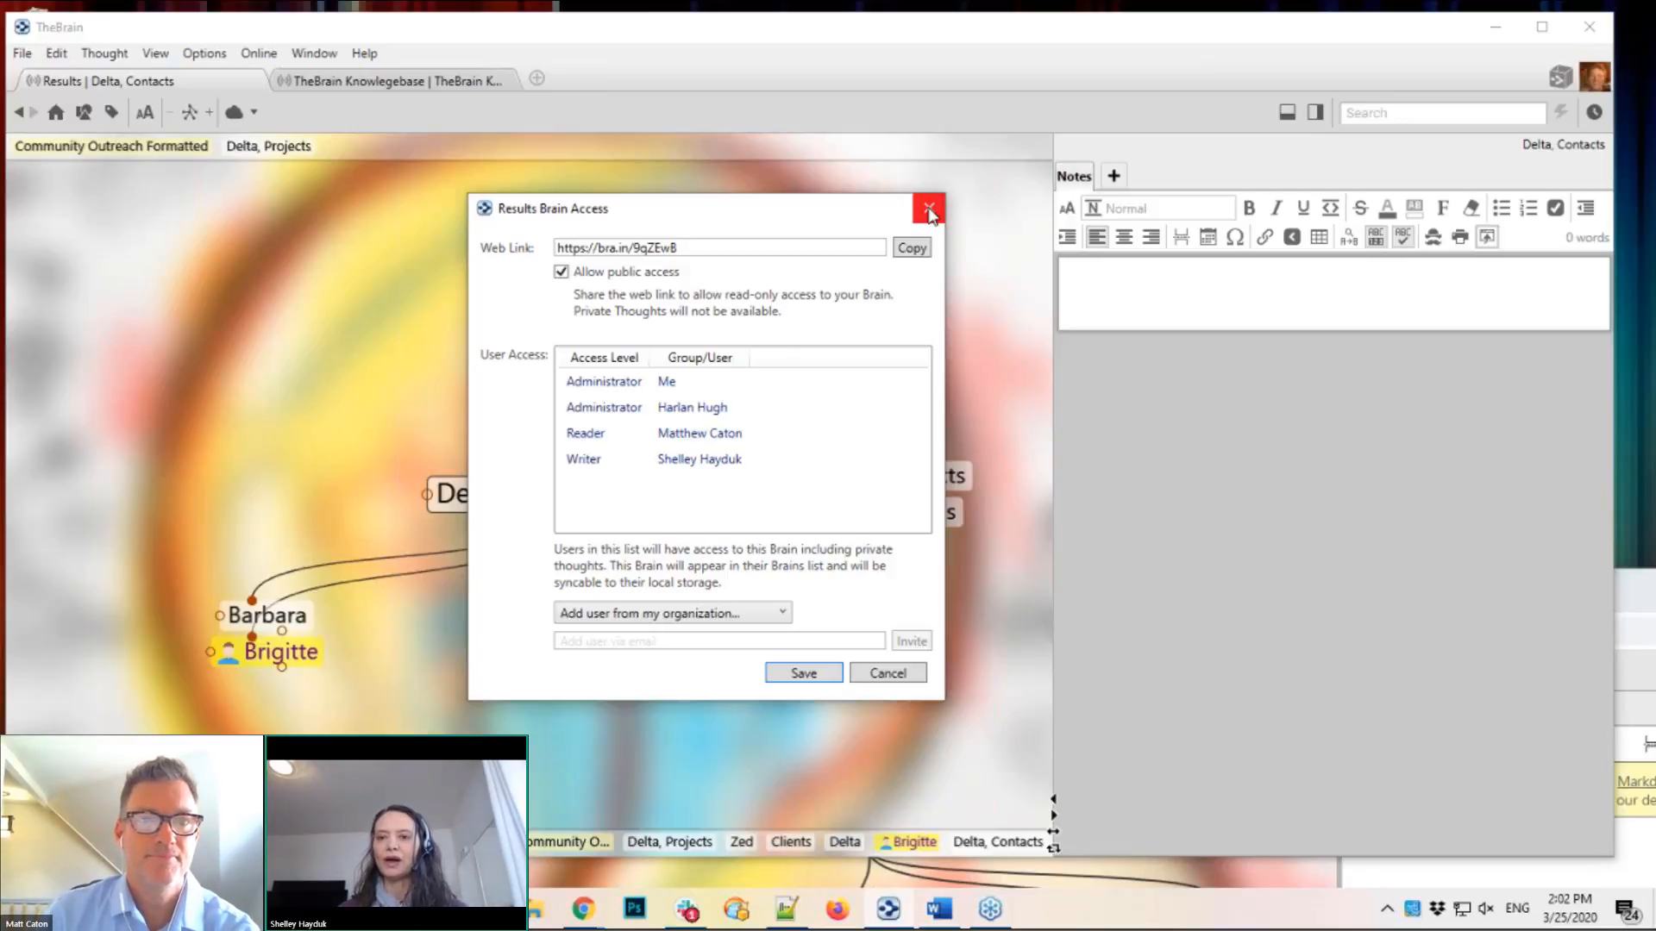
Step: Close the Results Brain Access dialog to return to the Delta, Contacts map
left_click(929, 210)
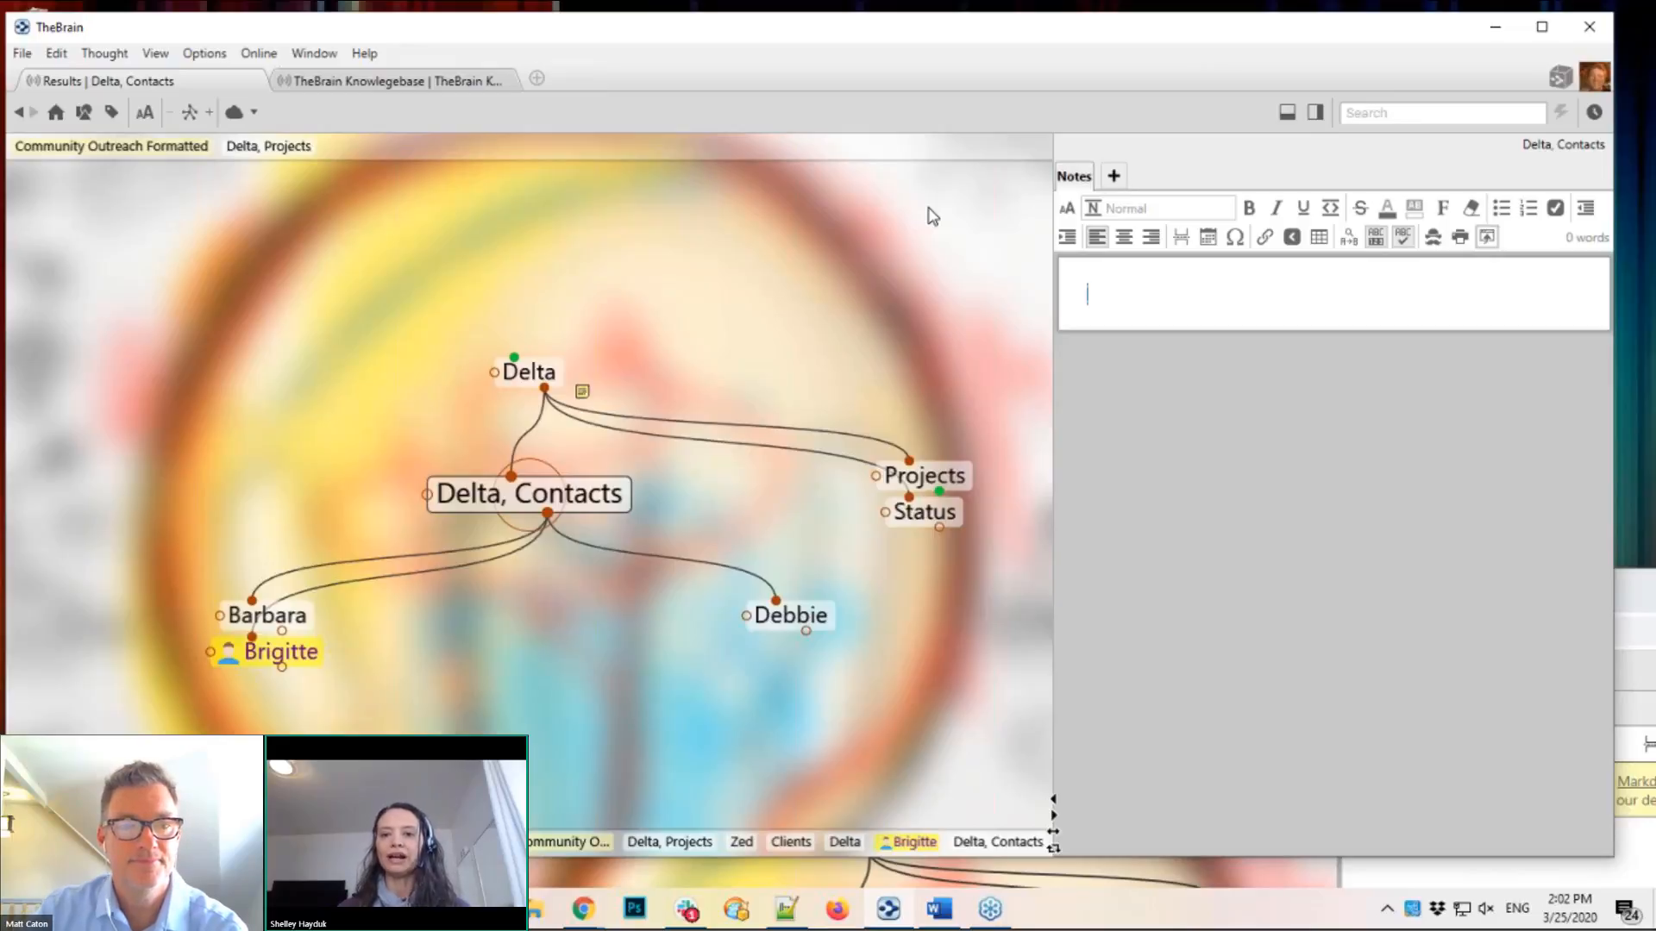
Step: Go to Projects, then Community Outreach Formatted, and widen the notes panel
left_click(961, 474)
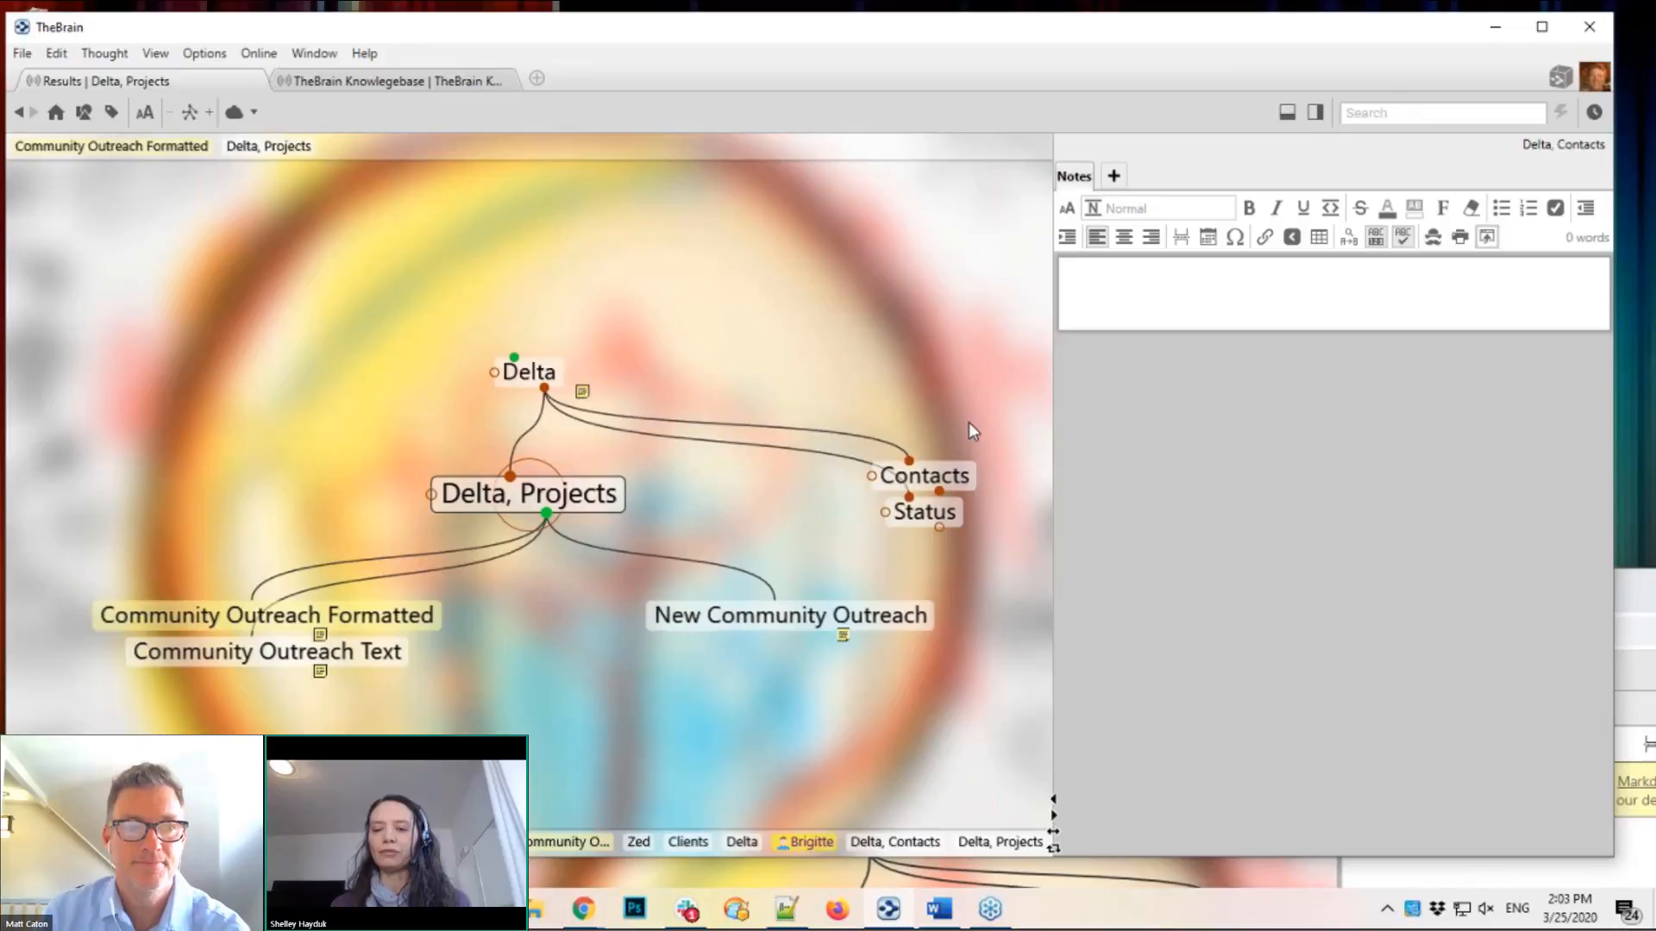
left_click(412, 619)
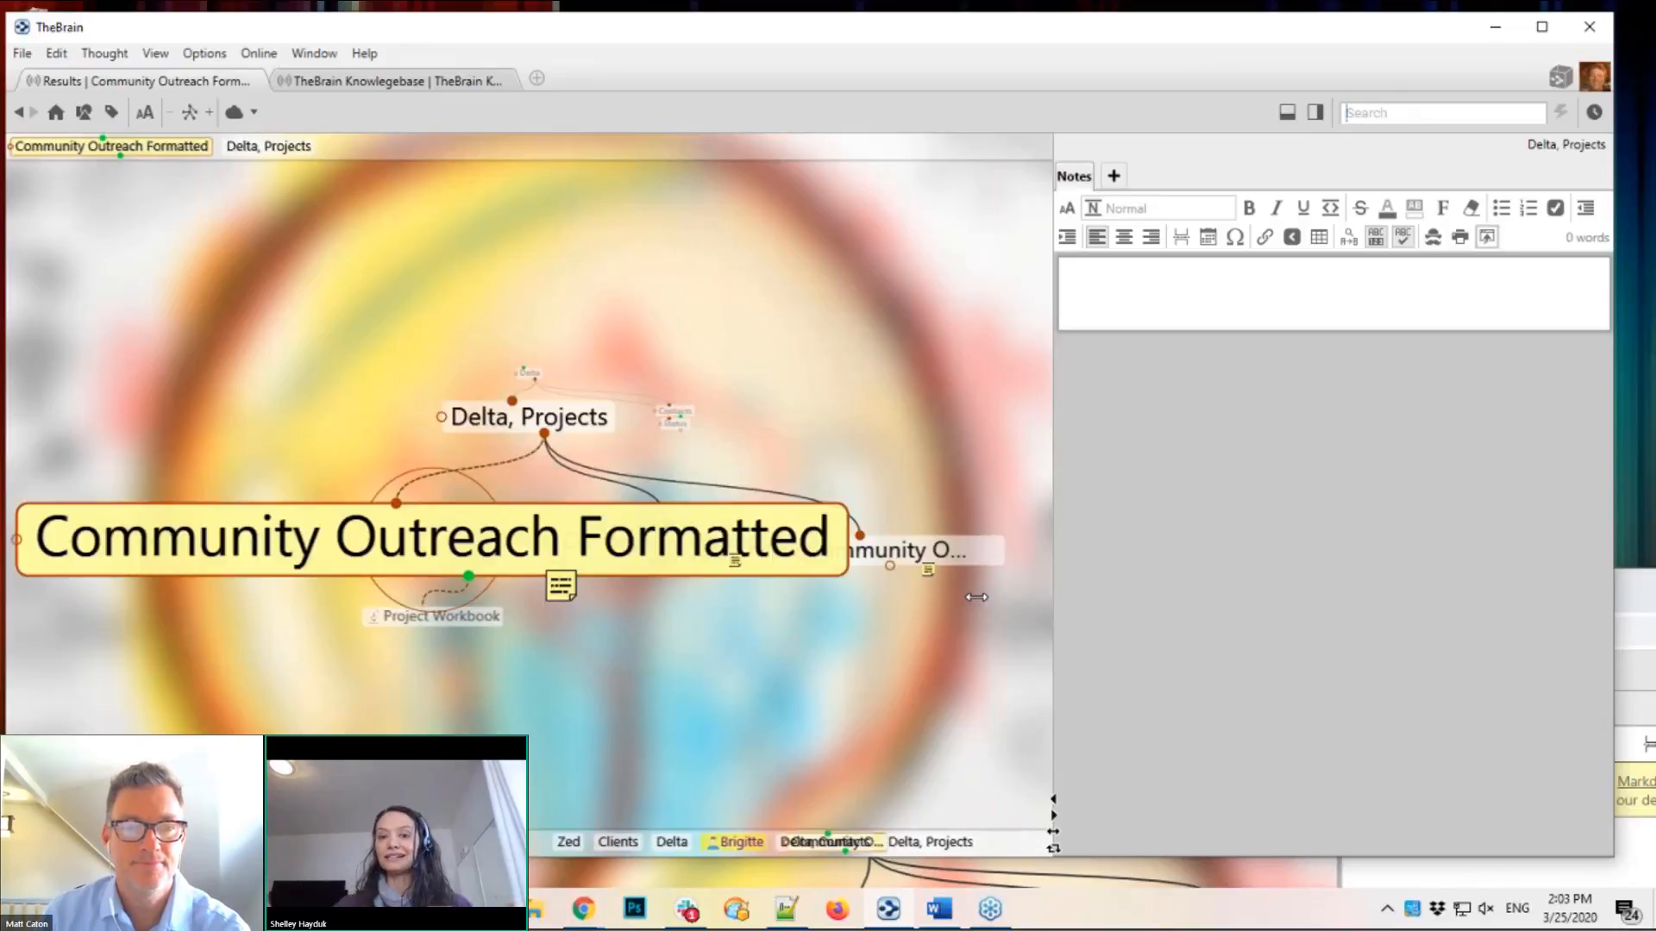
left_click_drag(996, 629, 940, 630)
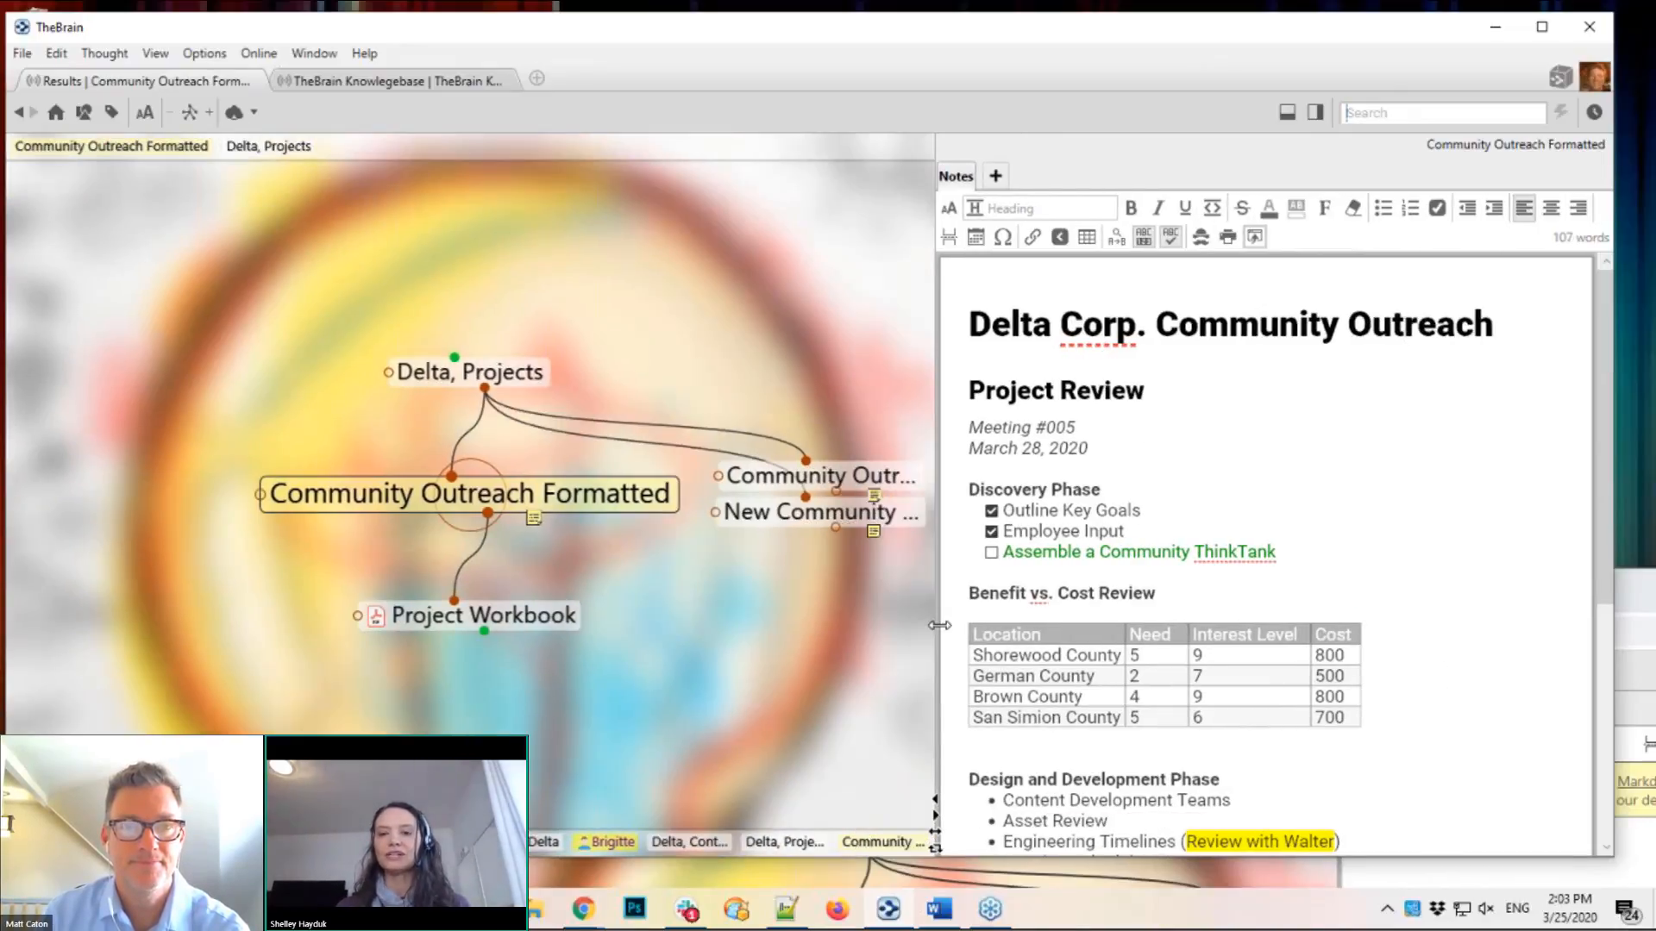
Step: Toggle Sync automatically off and back on, then review the Online menu without changes
left_click(254, 112)
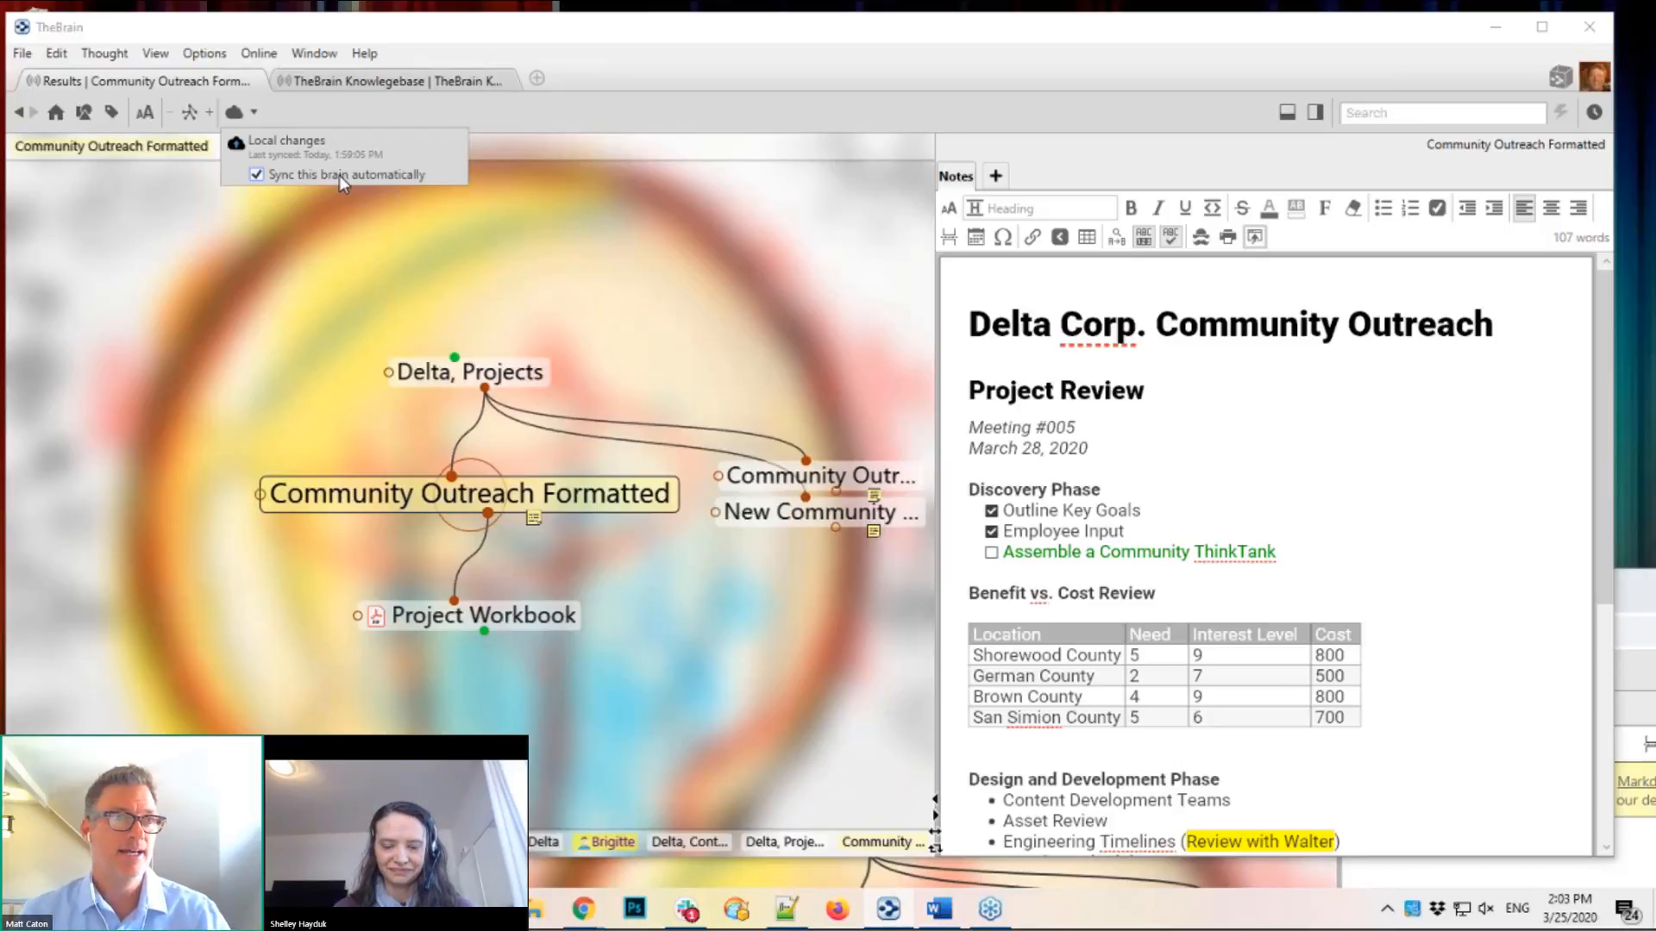
left_click(256, 176)
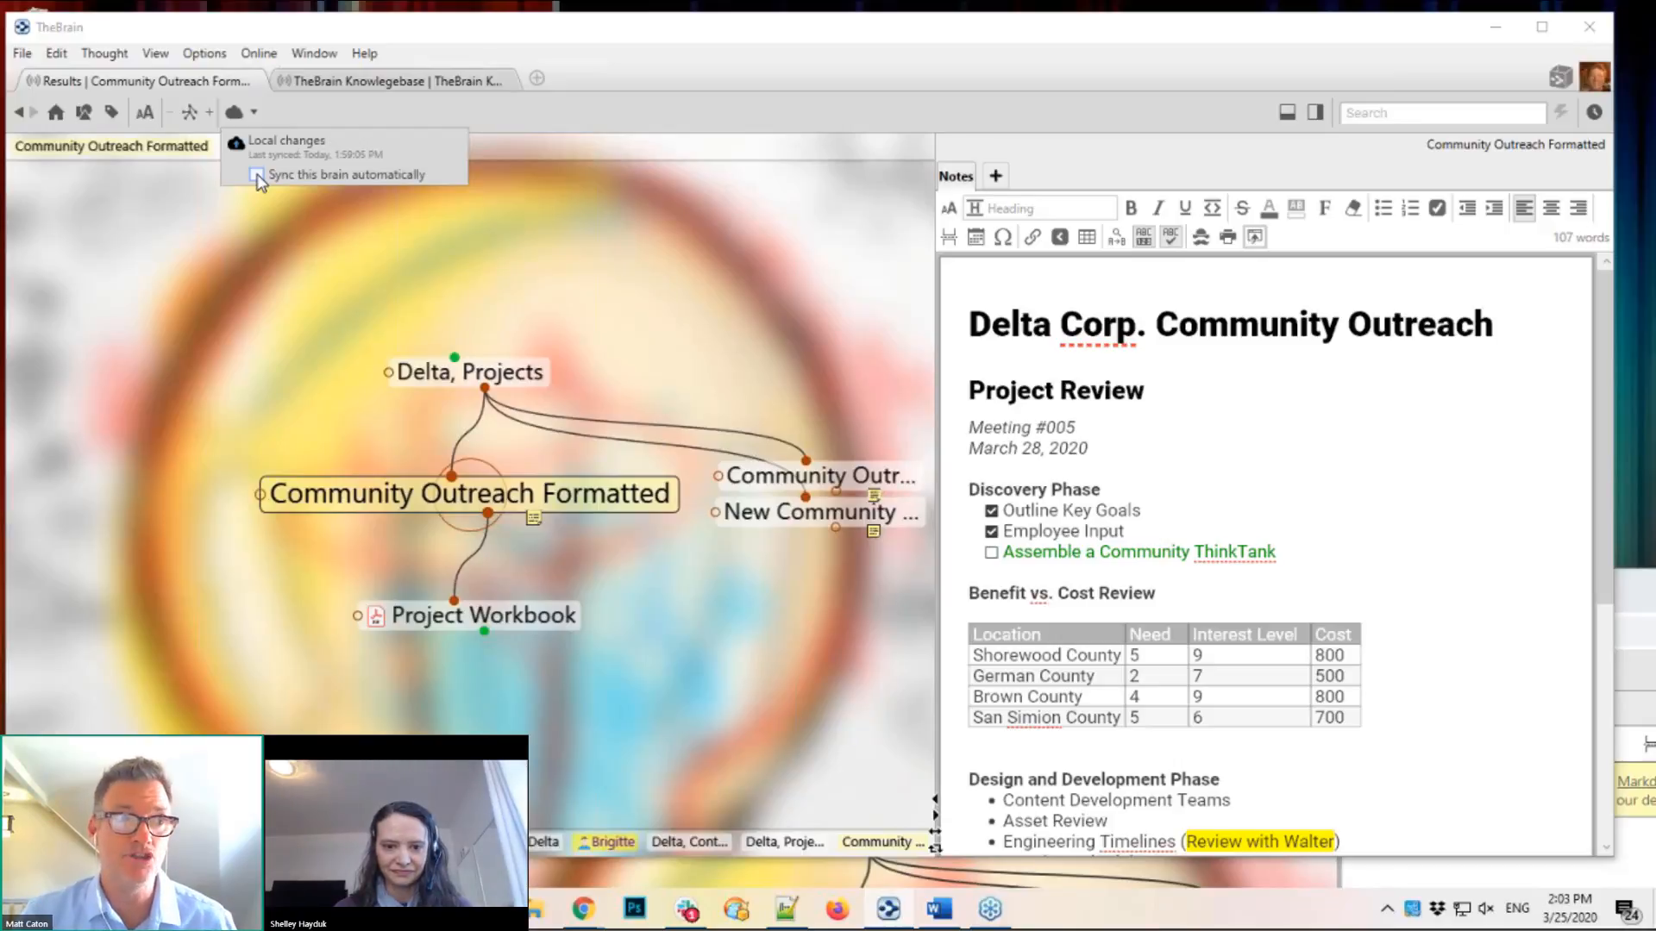
left_click(257, 175)
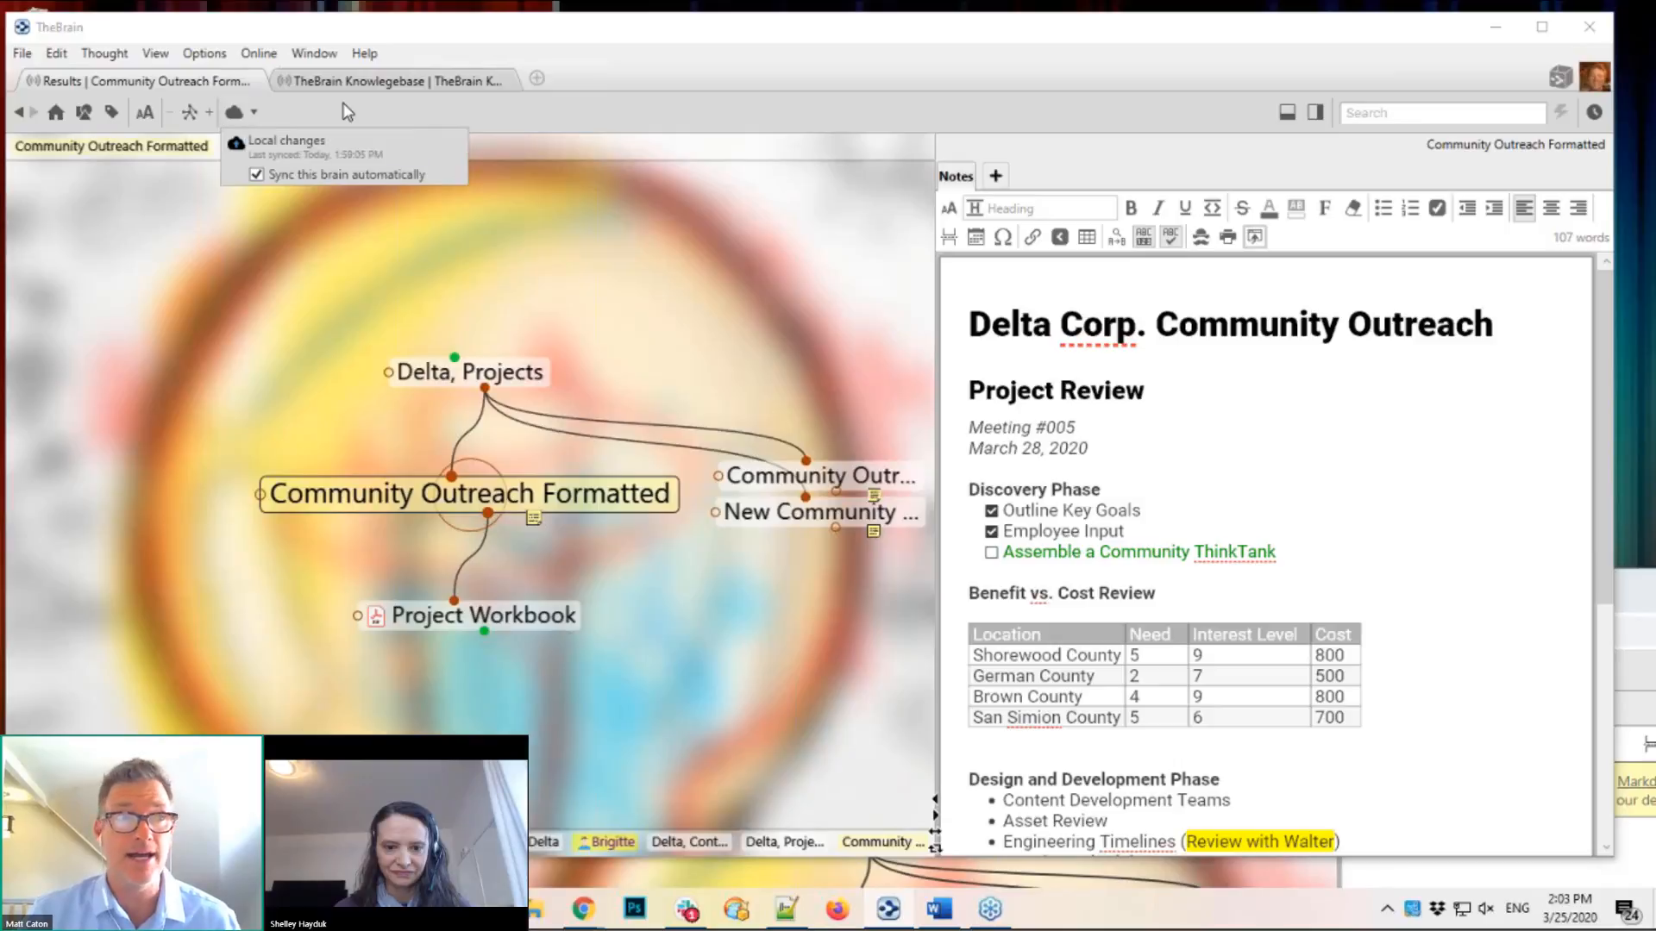
left_click(259, 54)
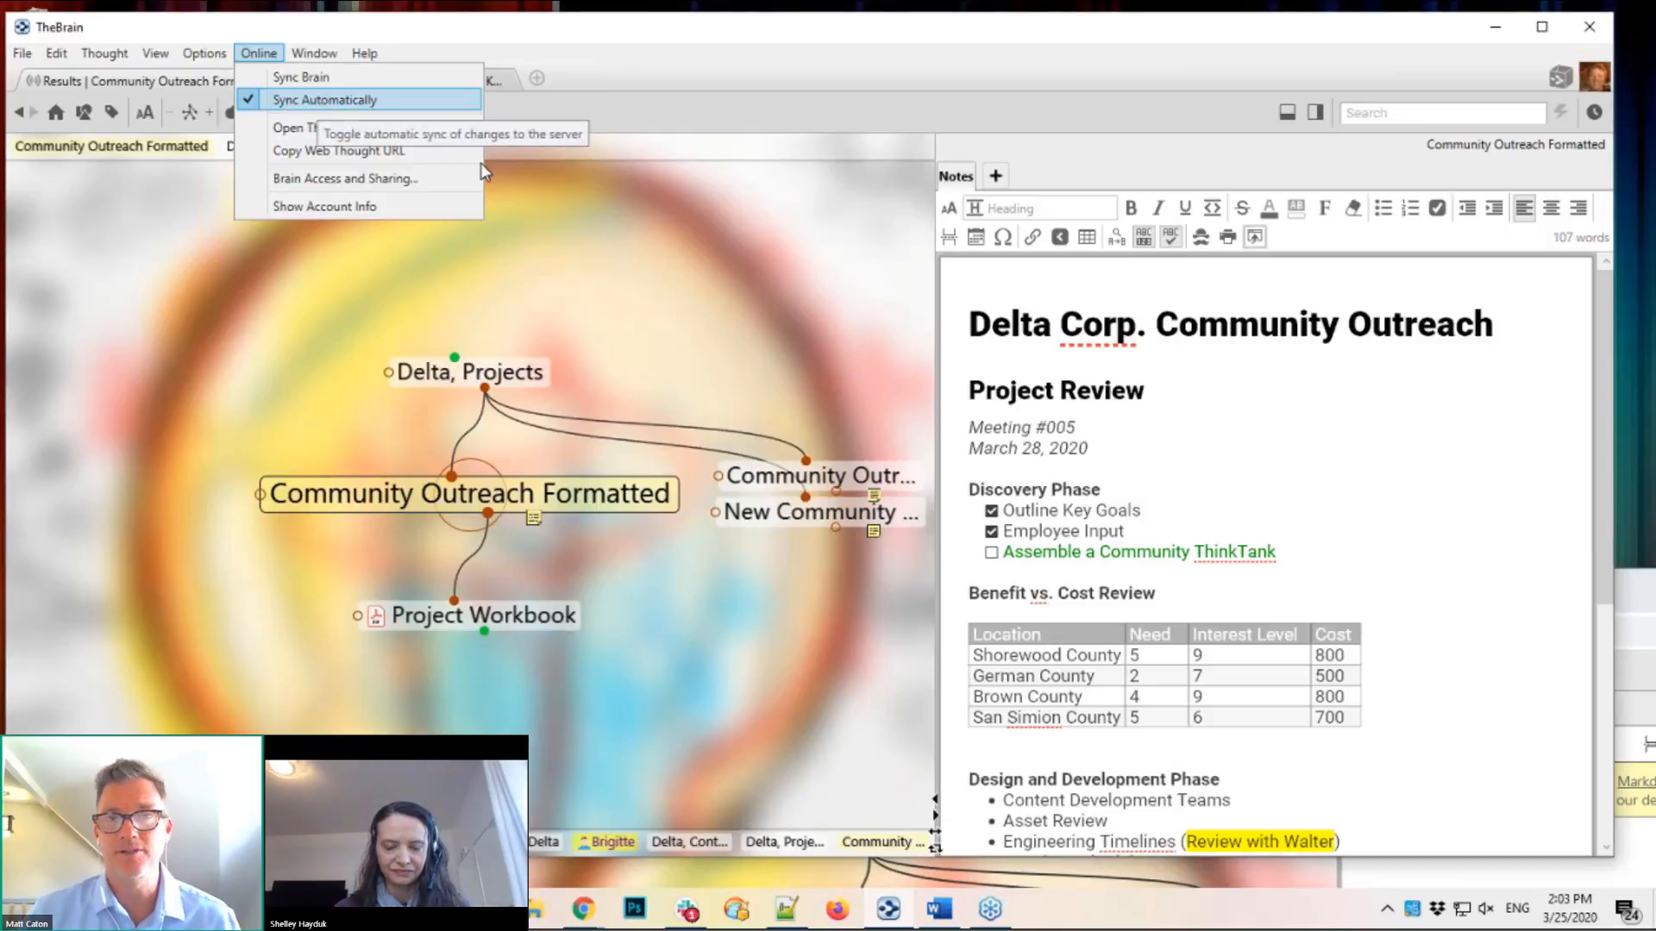
left_click(662, 298)
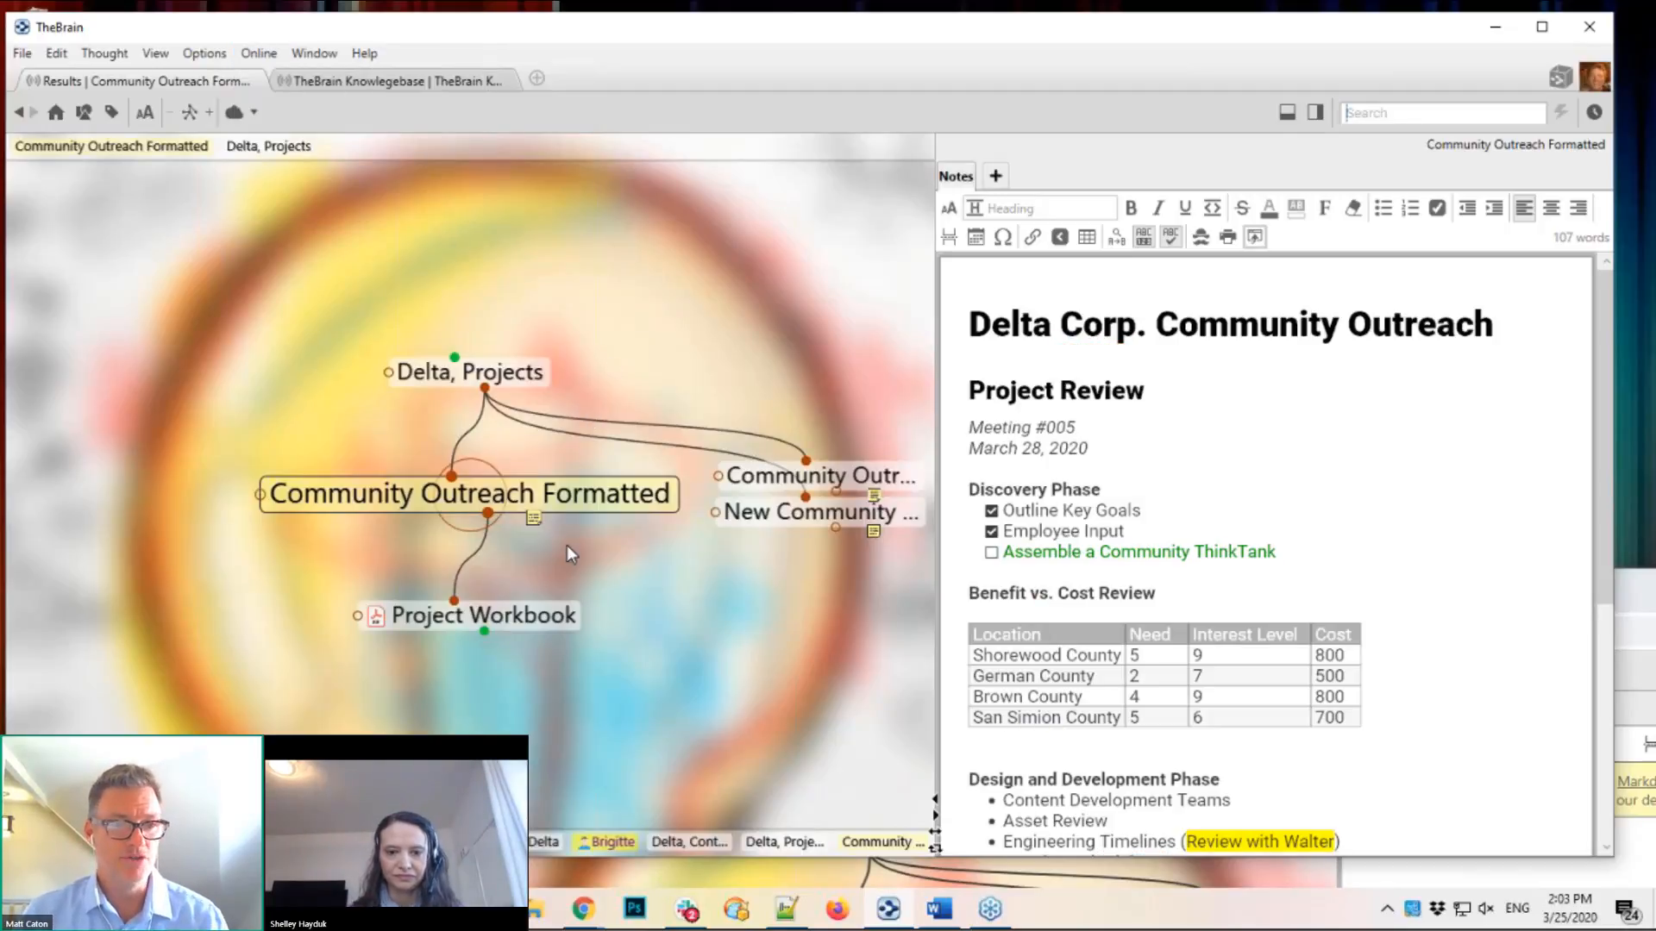
Step: Centre on Project Workbook and create a child thought named 'Test Thought'
left_click(526, 627)
left_click_drag(488, 513, 690, 618)
type("Test Thought")
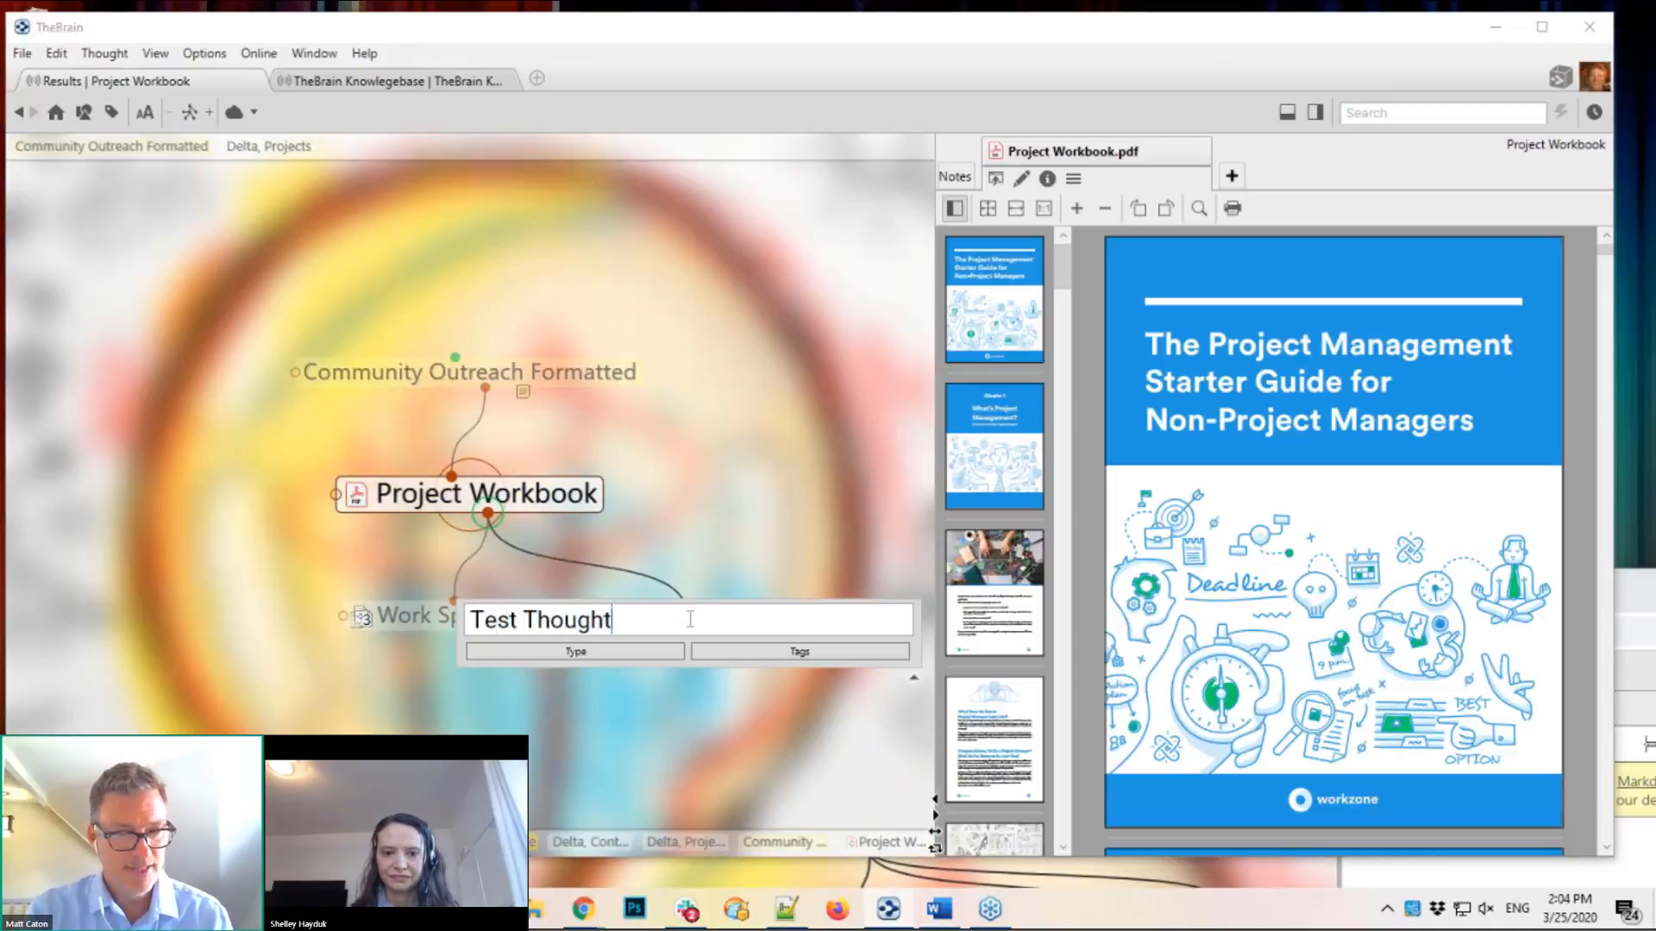
key("Return")
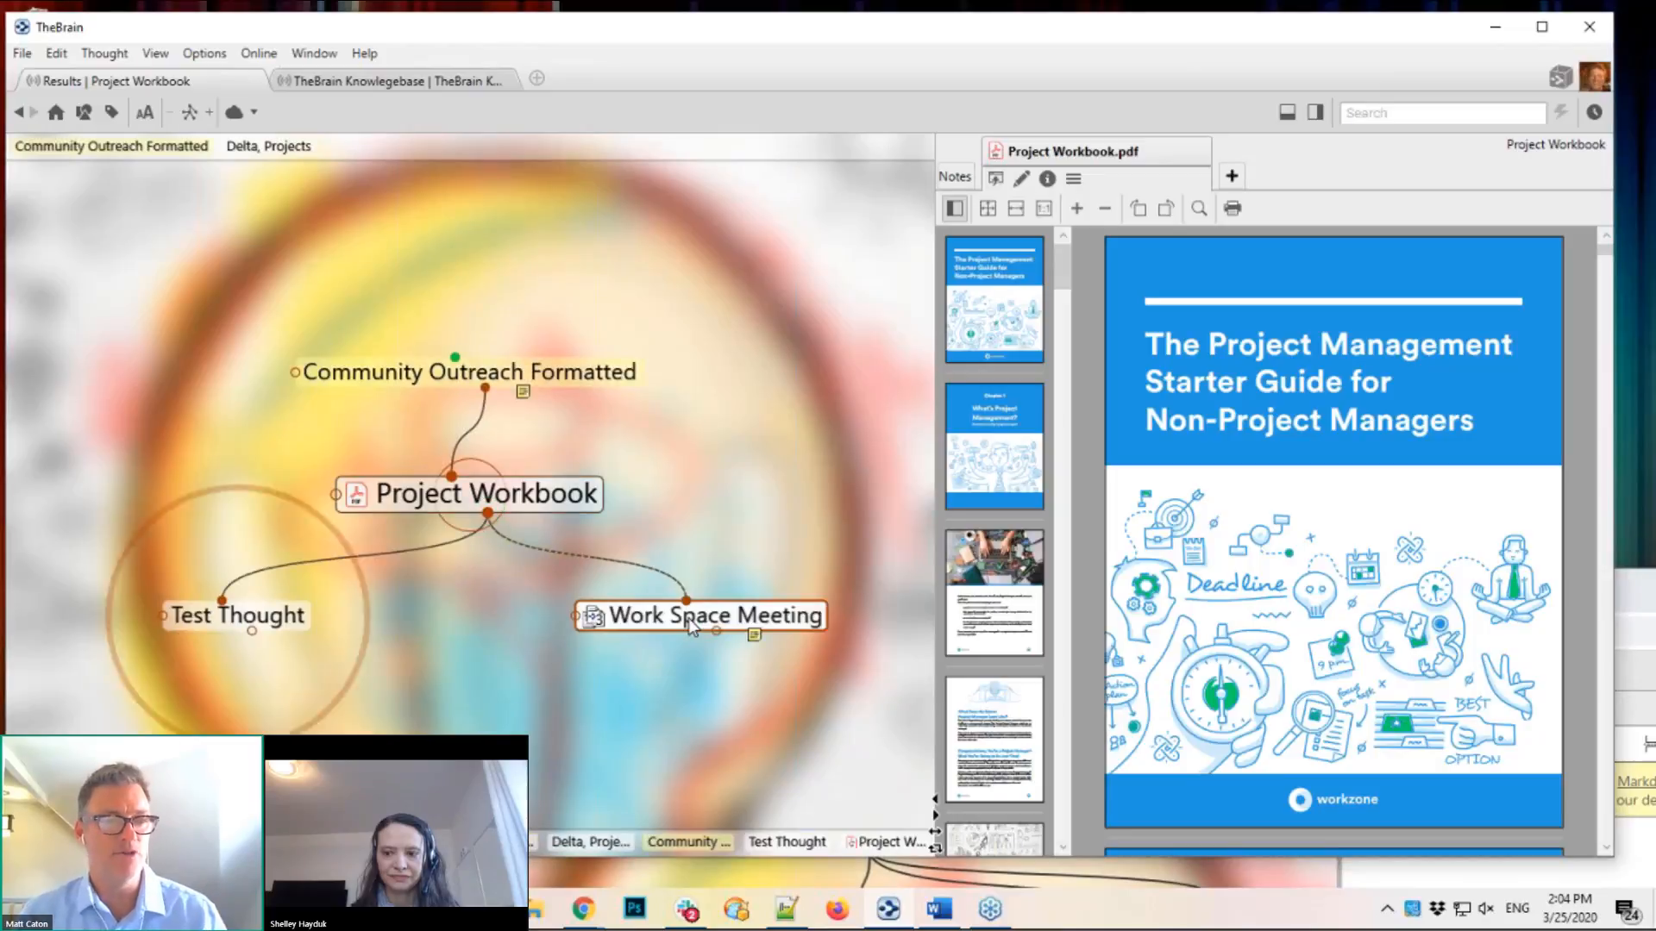
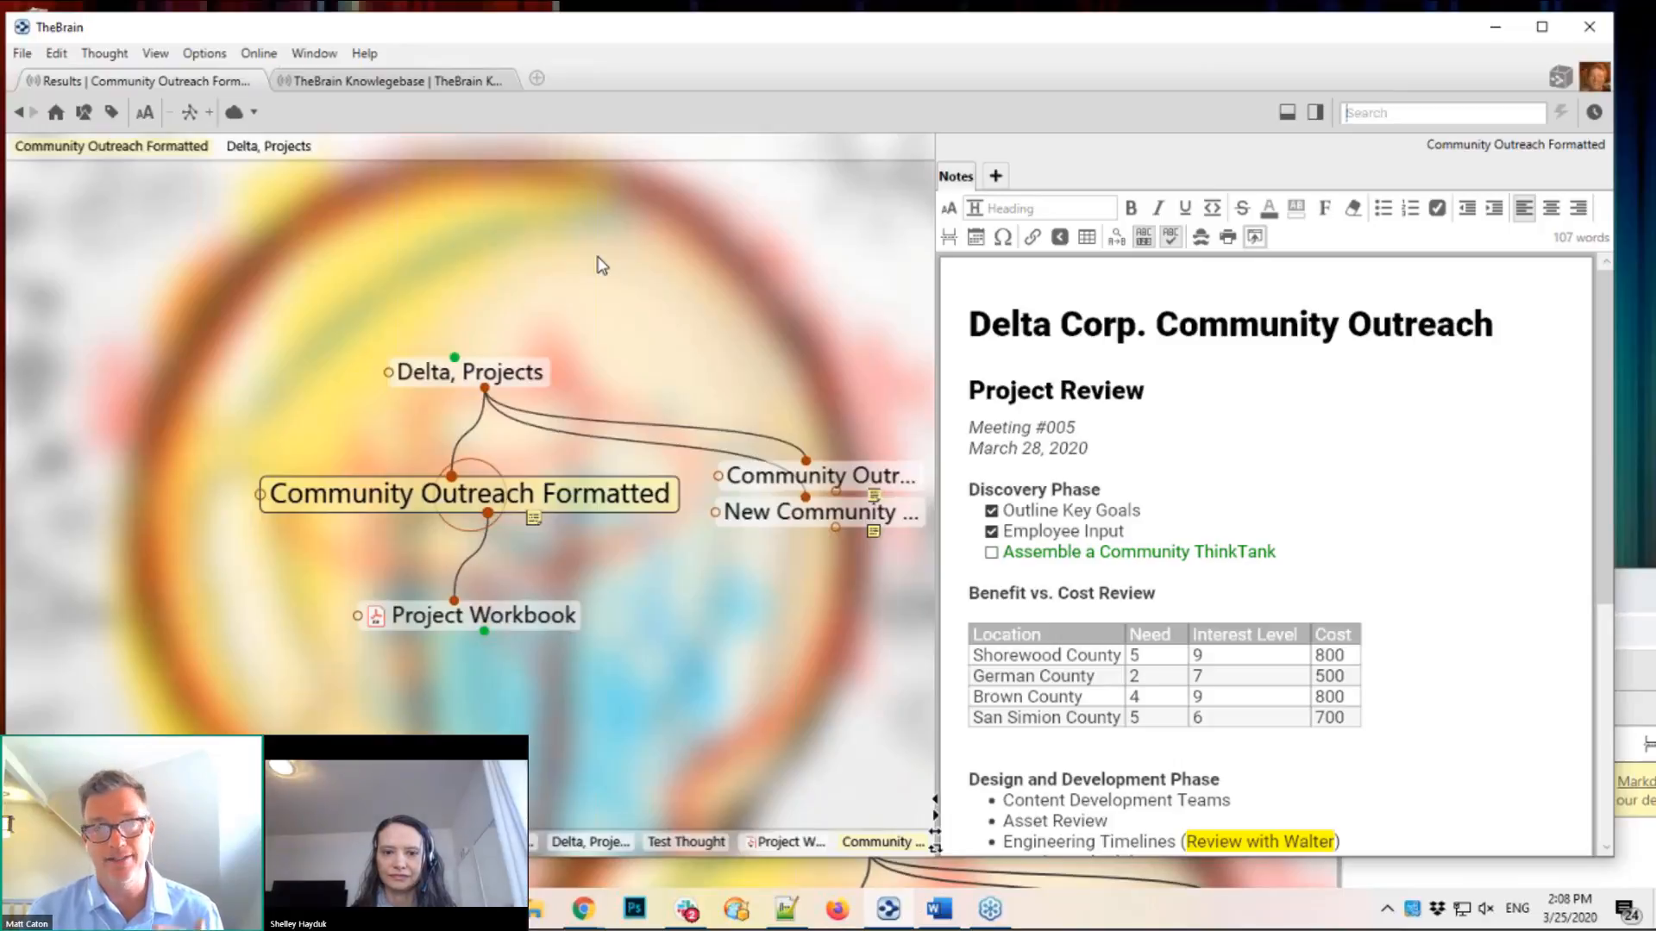
Step: Open Preferences to the Behavior settings and keep dropped files set to Copy
left_click(201, 53)
left_click(243, 254)
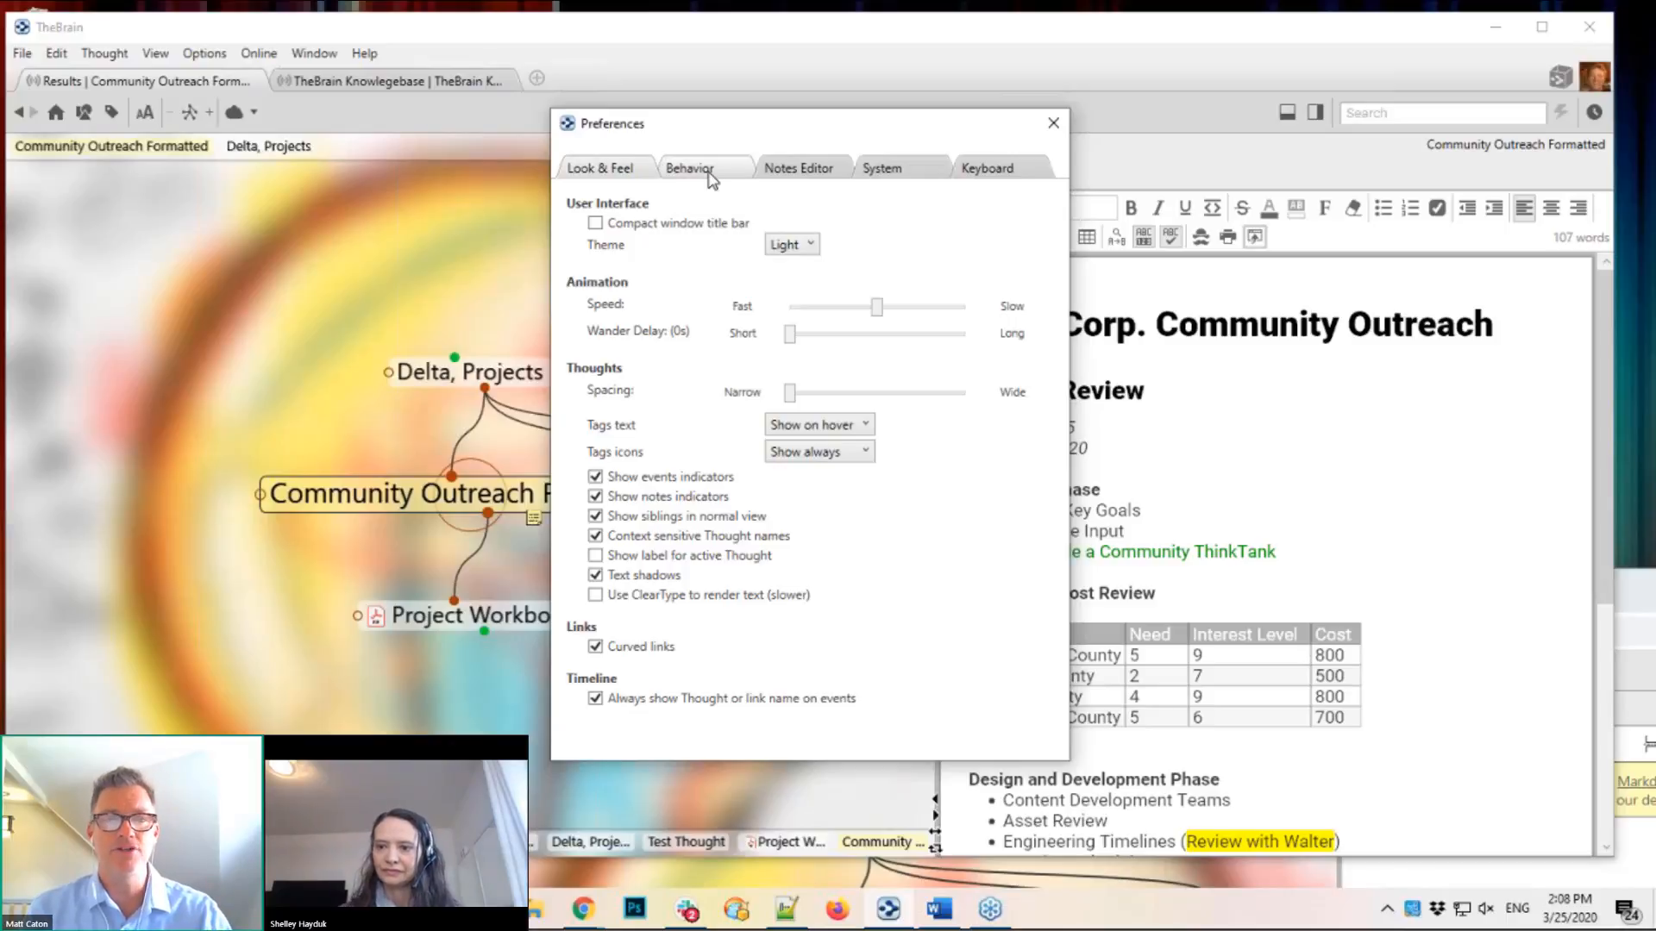
left_click(933, 364)
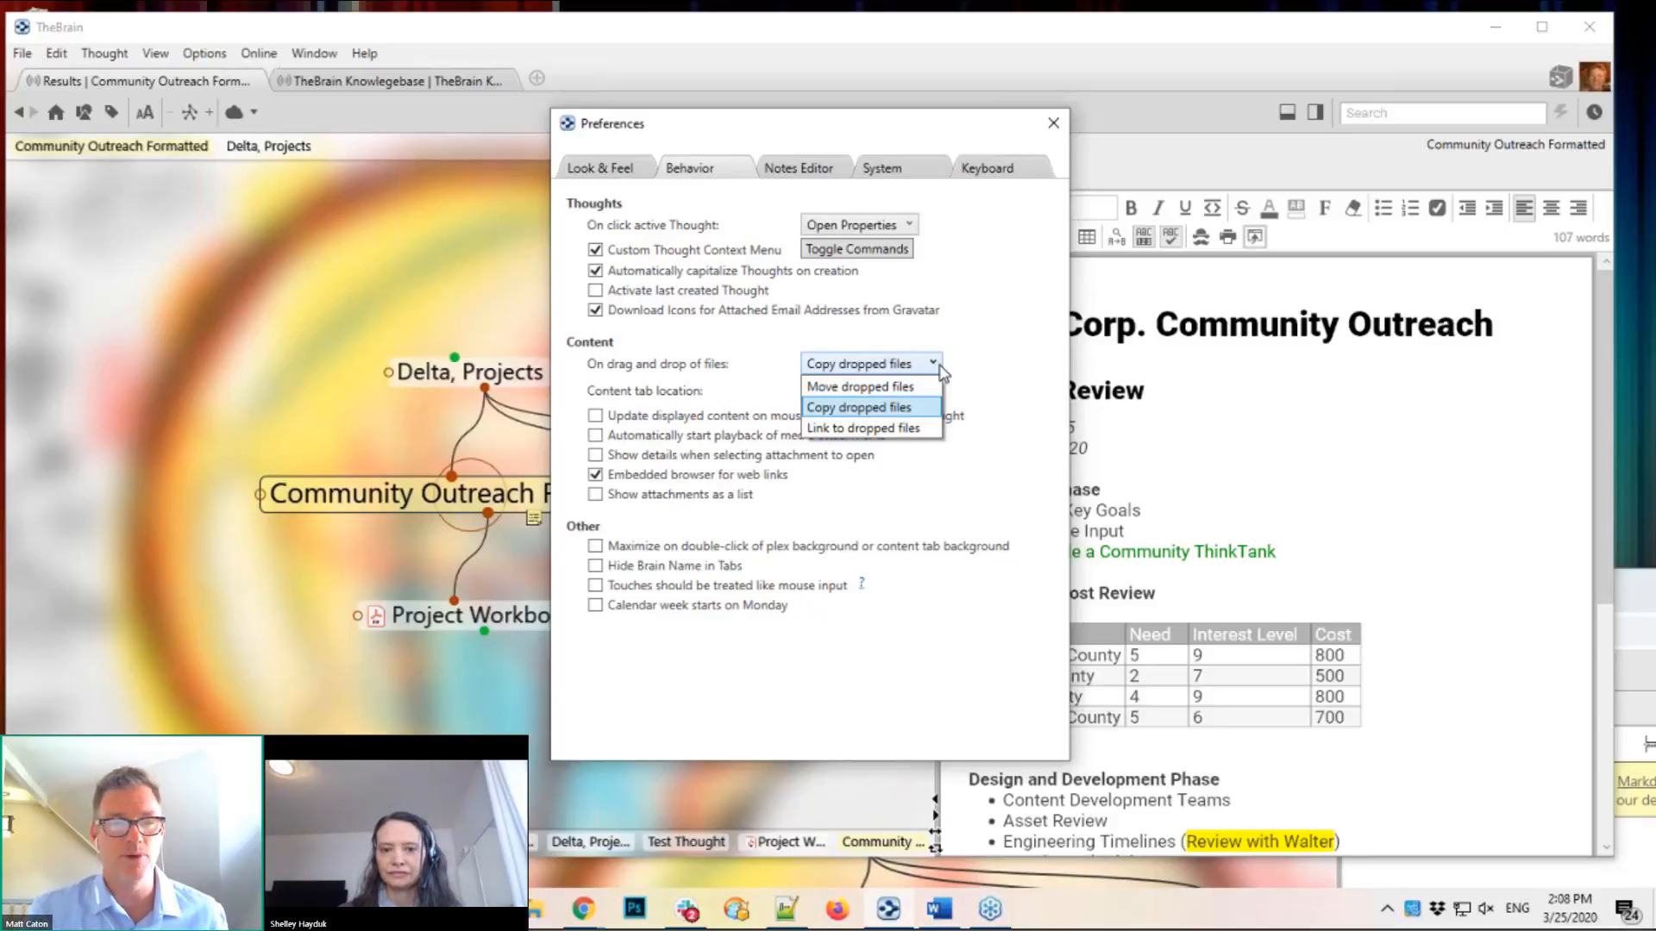
left_click(1054, 128)
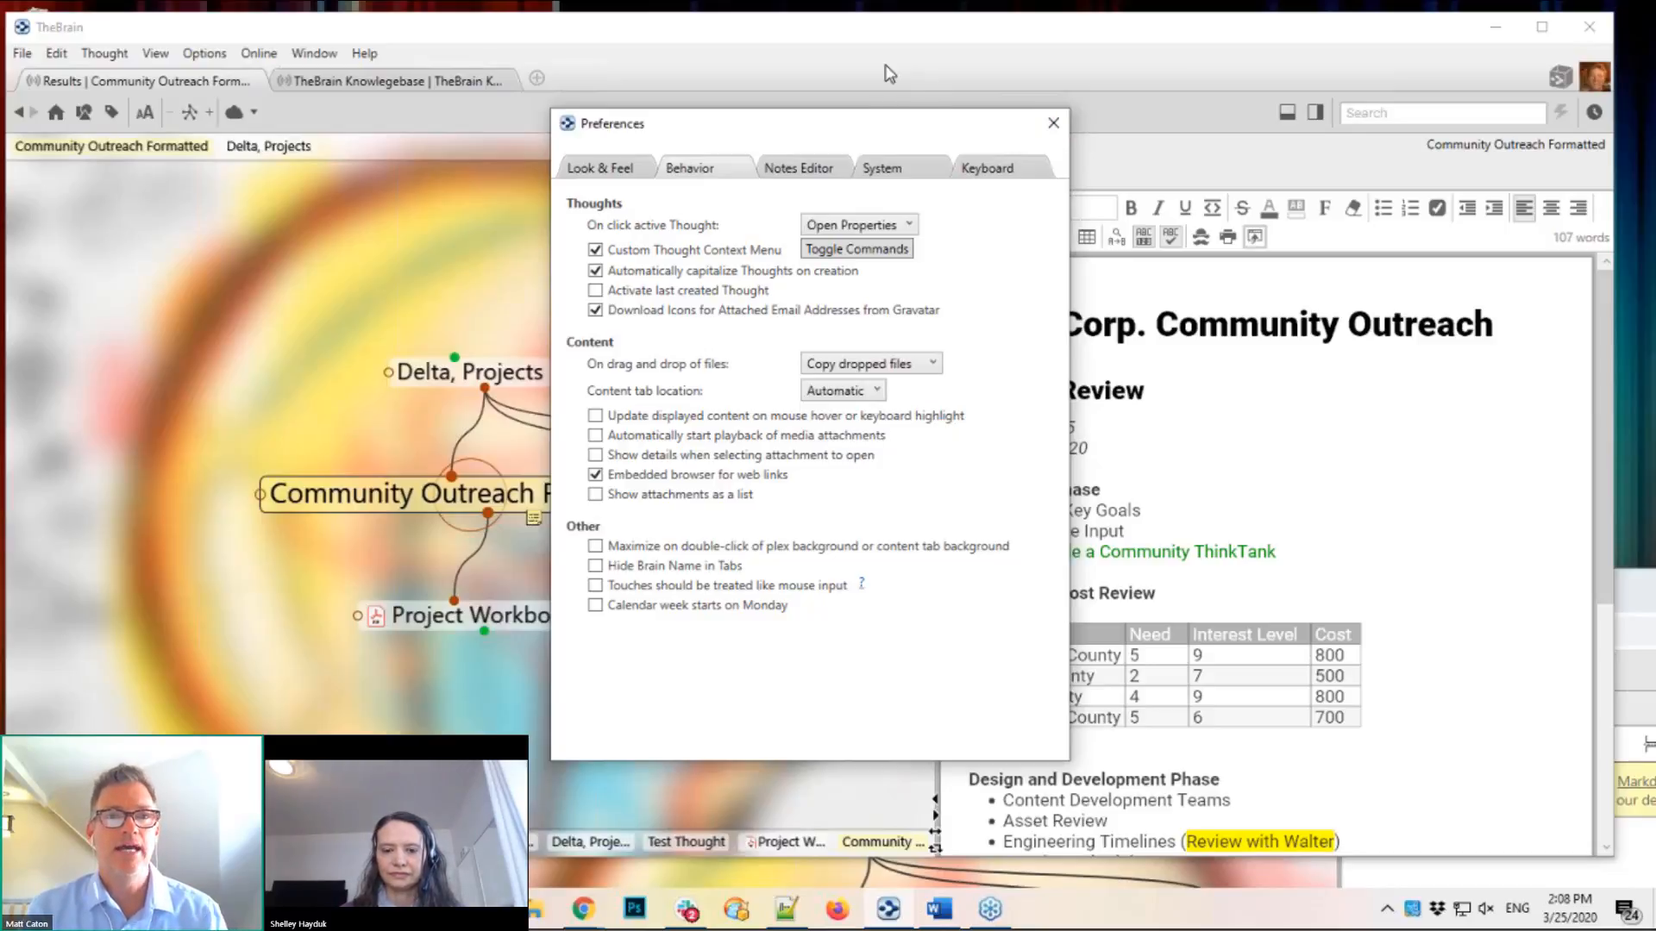
Step: Close the Preferences dialog without changing anything
left_click(1054, 125)
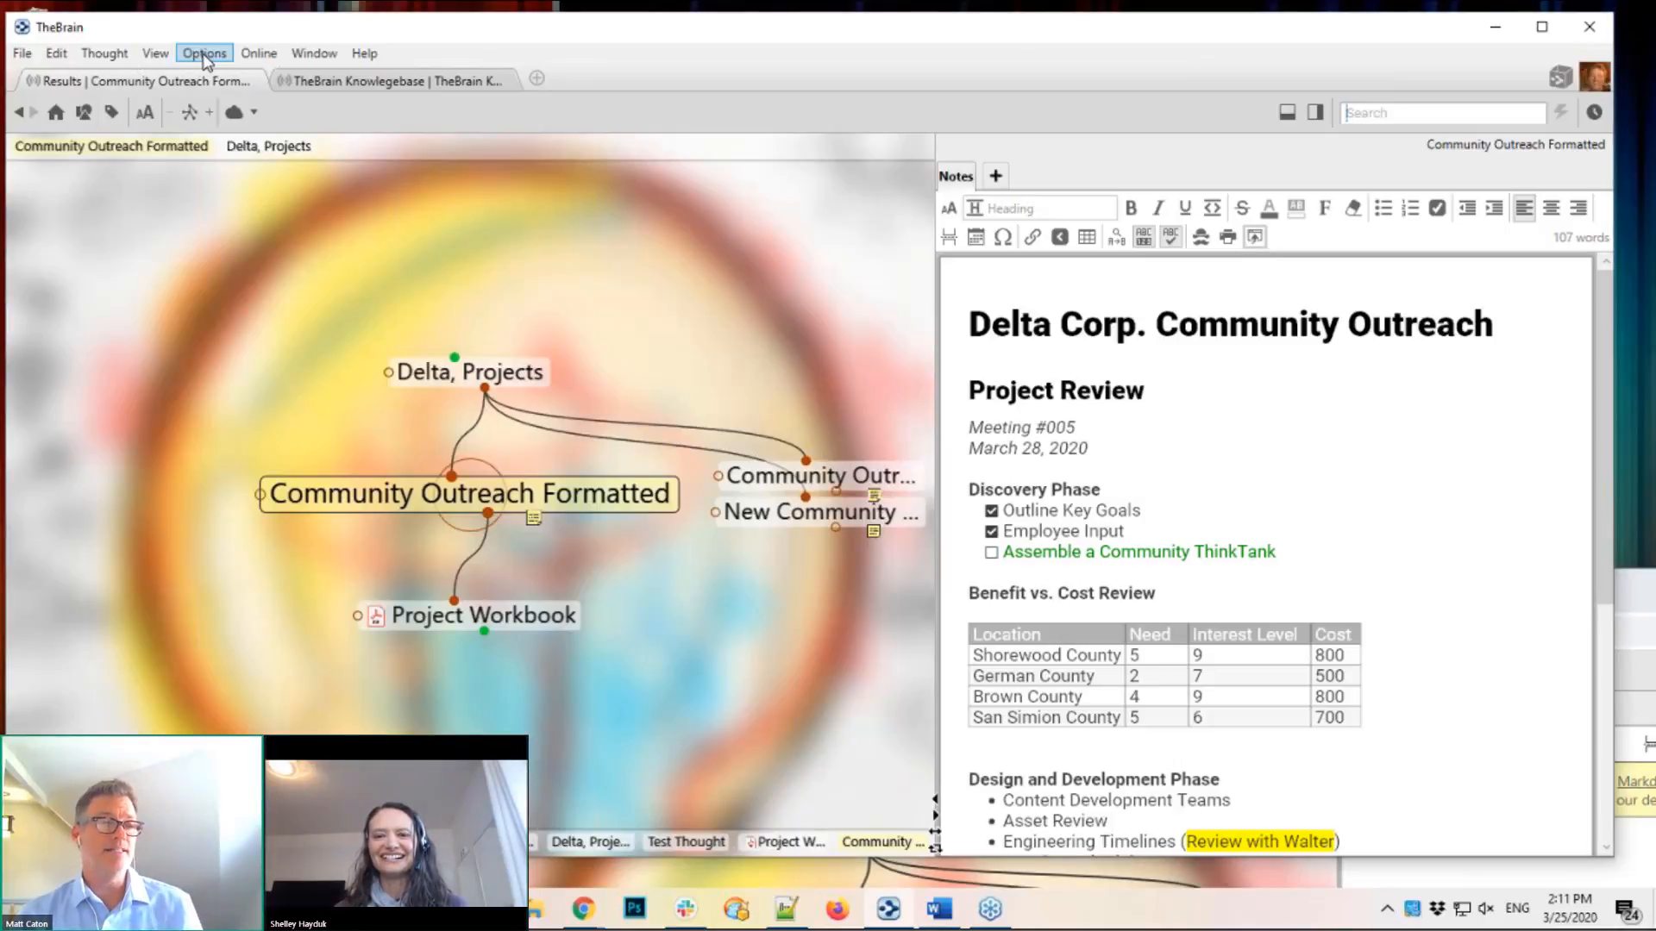
Step: Open Preferences, close it, then reopen it on the Look & Feel settings
left_click(205, 55)
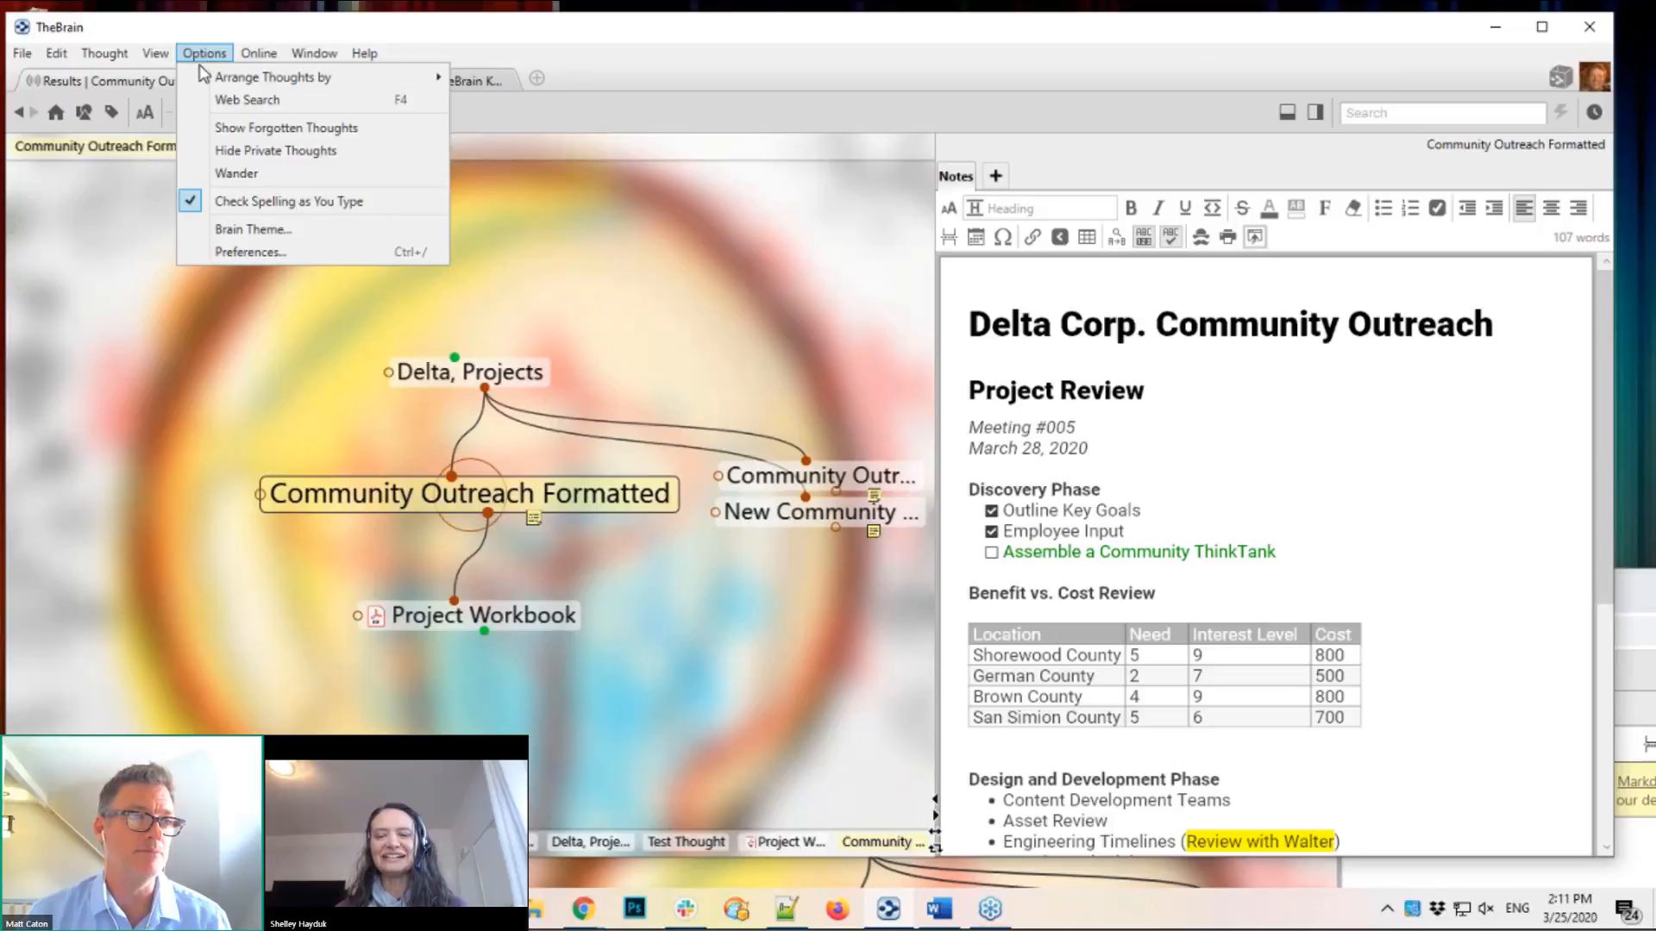
left_click(238, 255)
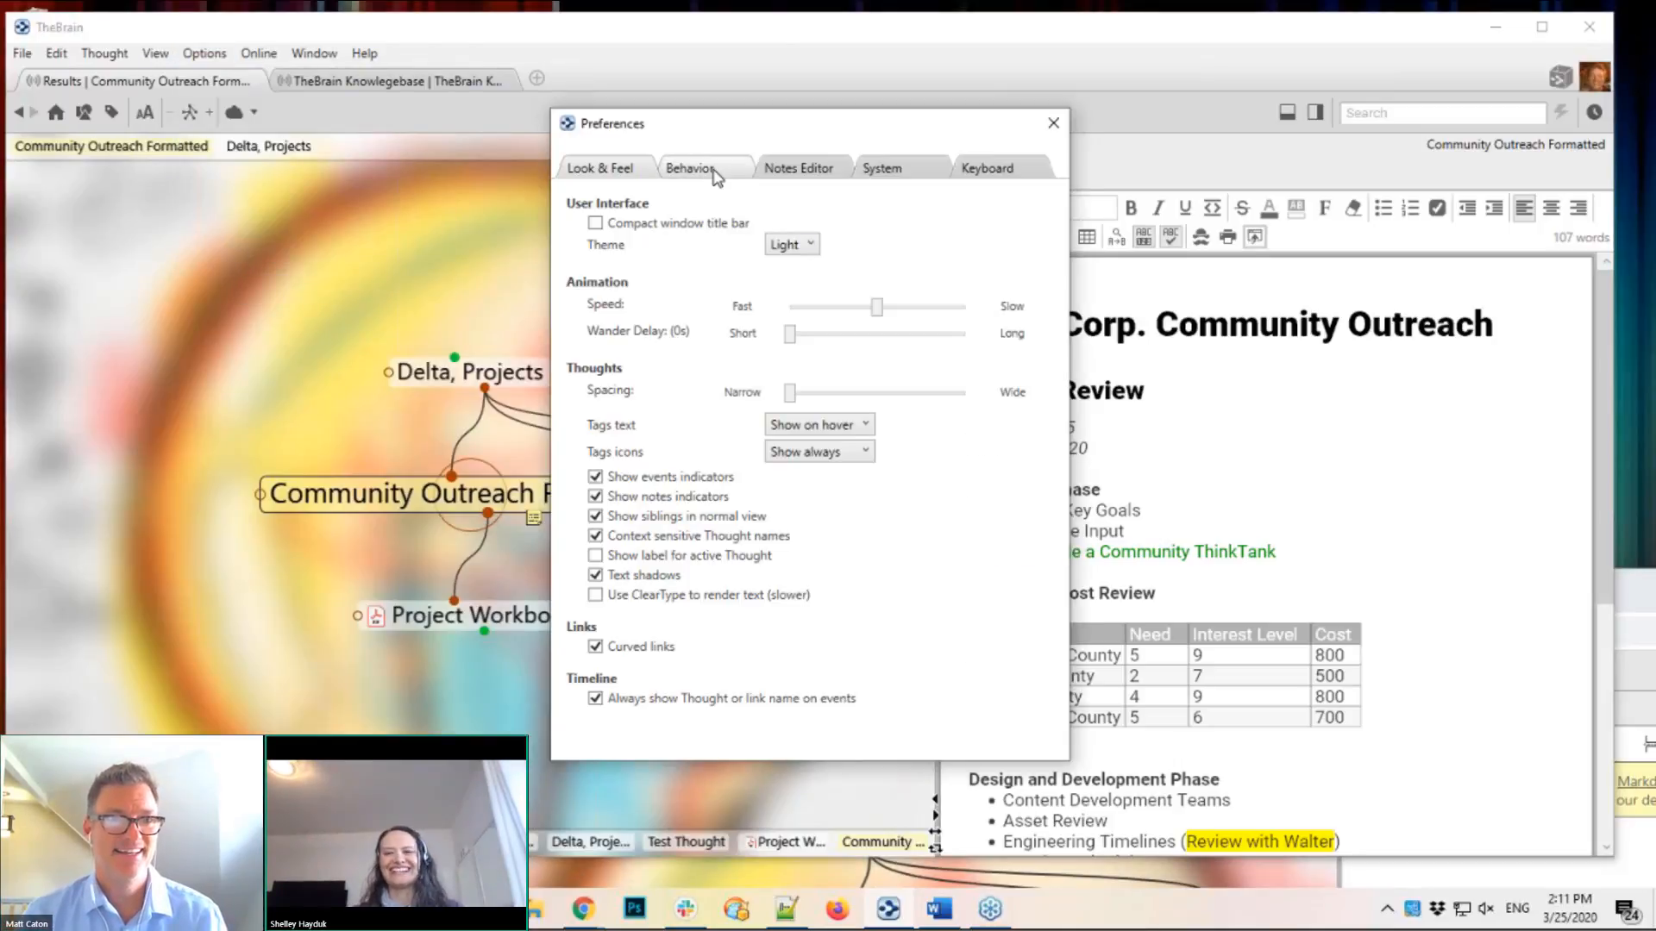
left_click(1053, 130)
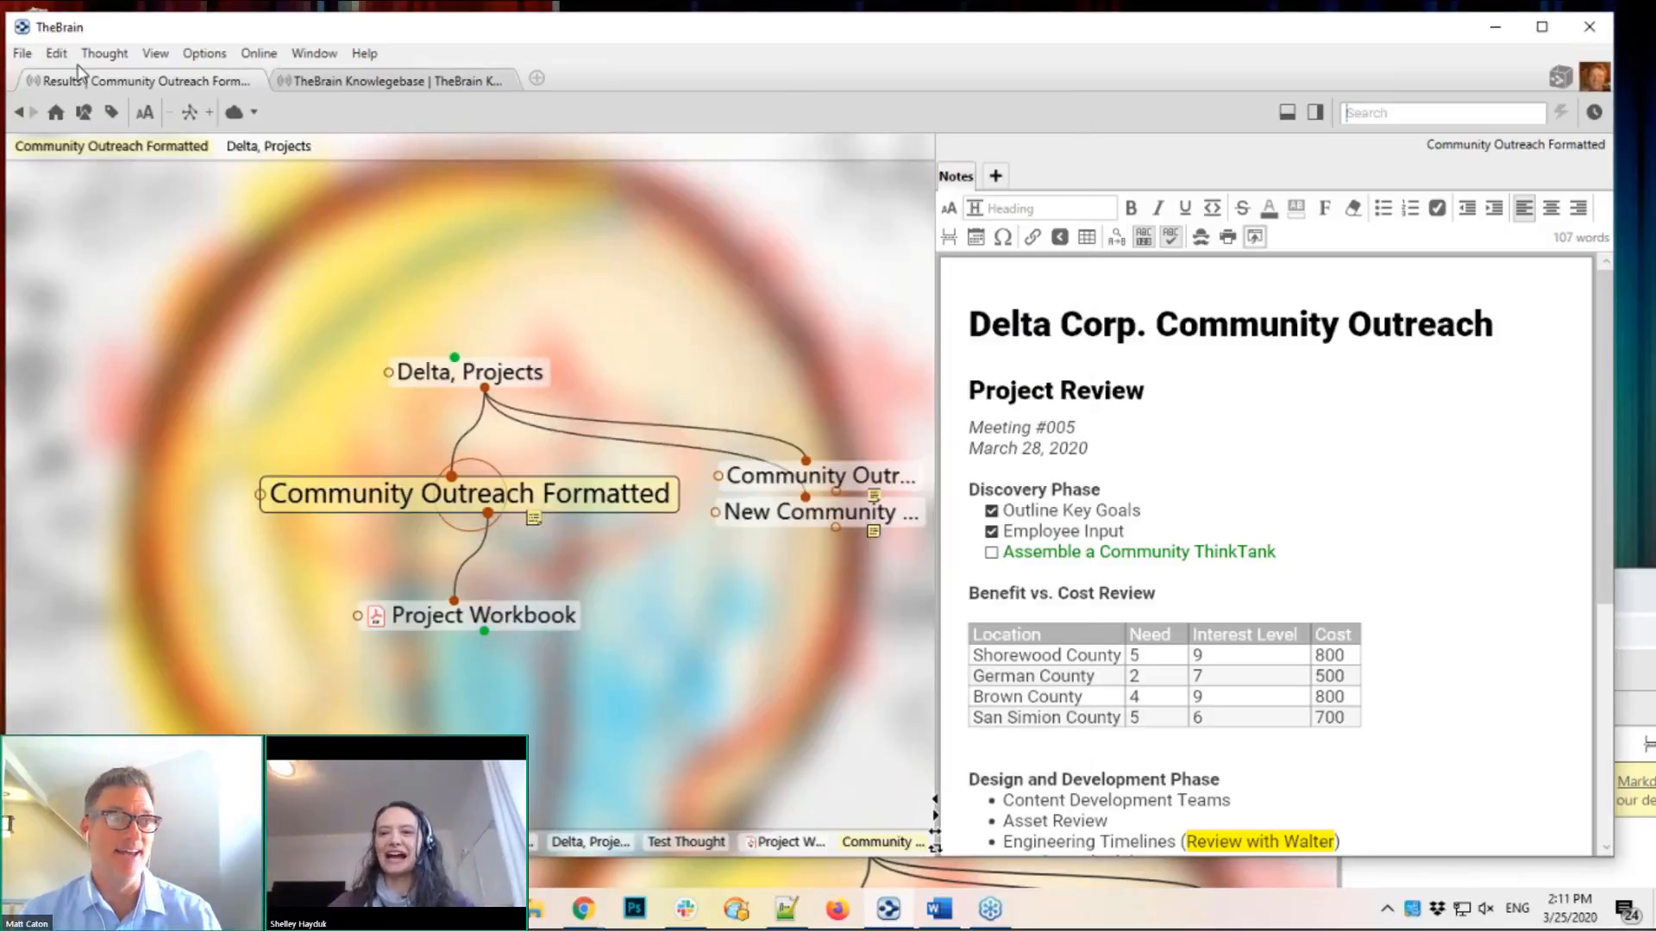
left_click(204, 54)
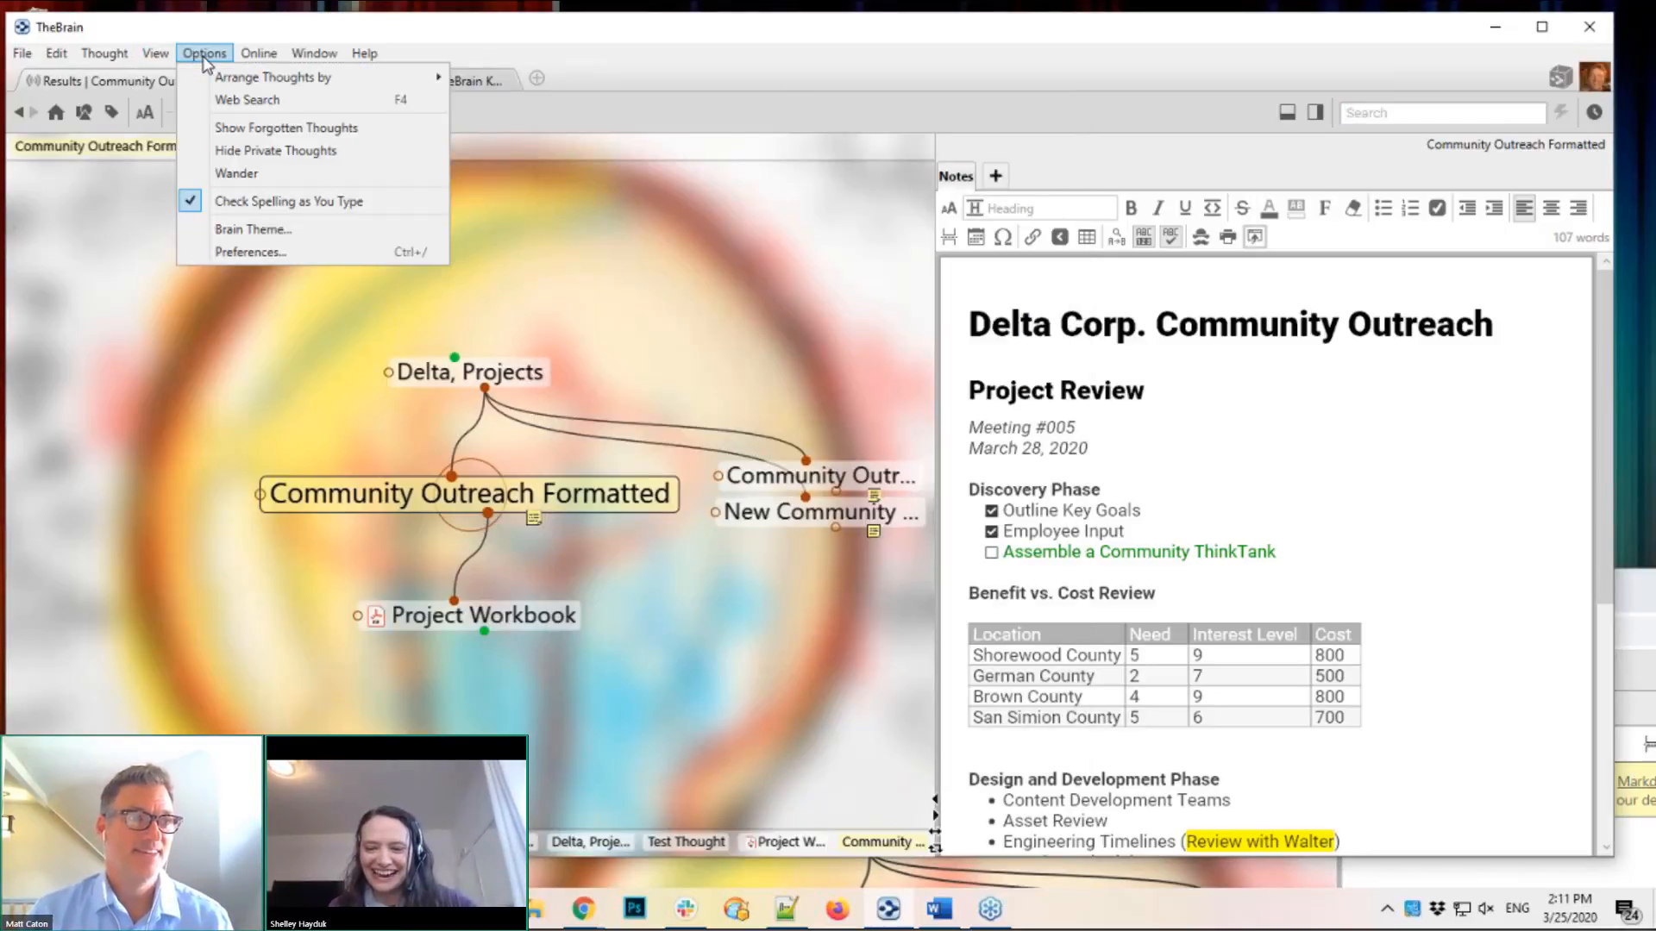
left_click(257, 251)
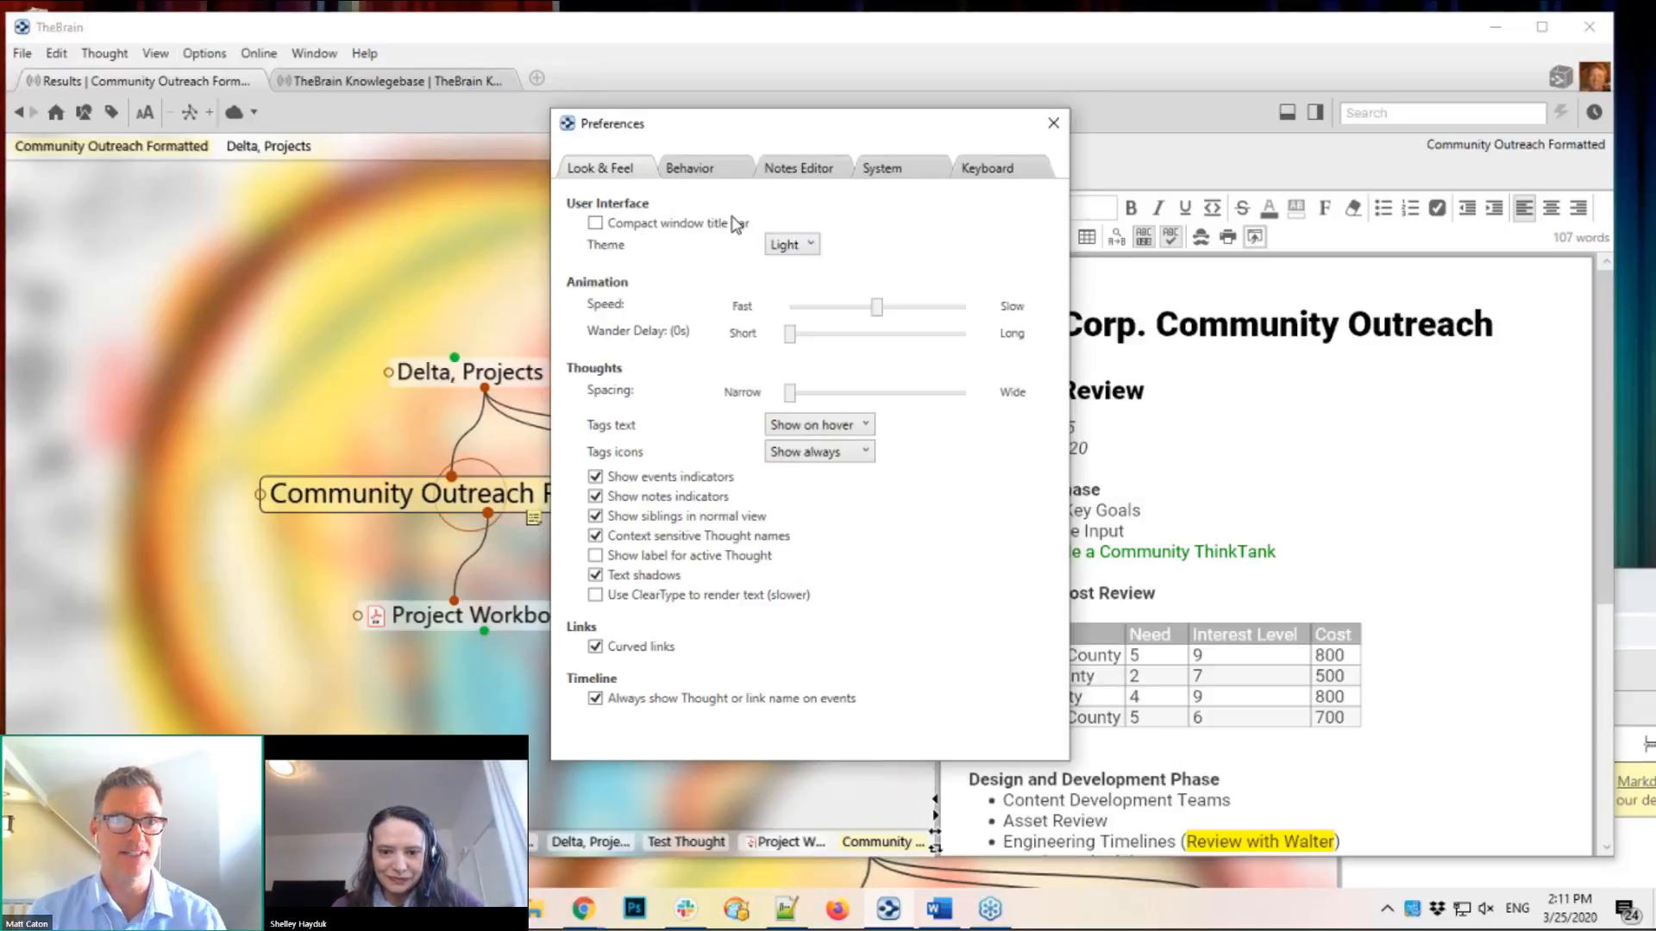
Step: Review the update channels, keep the channel on Internal, and close Preferences
left_click(897, 176)
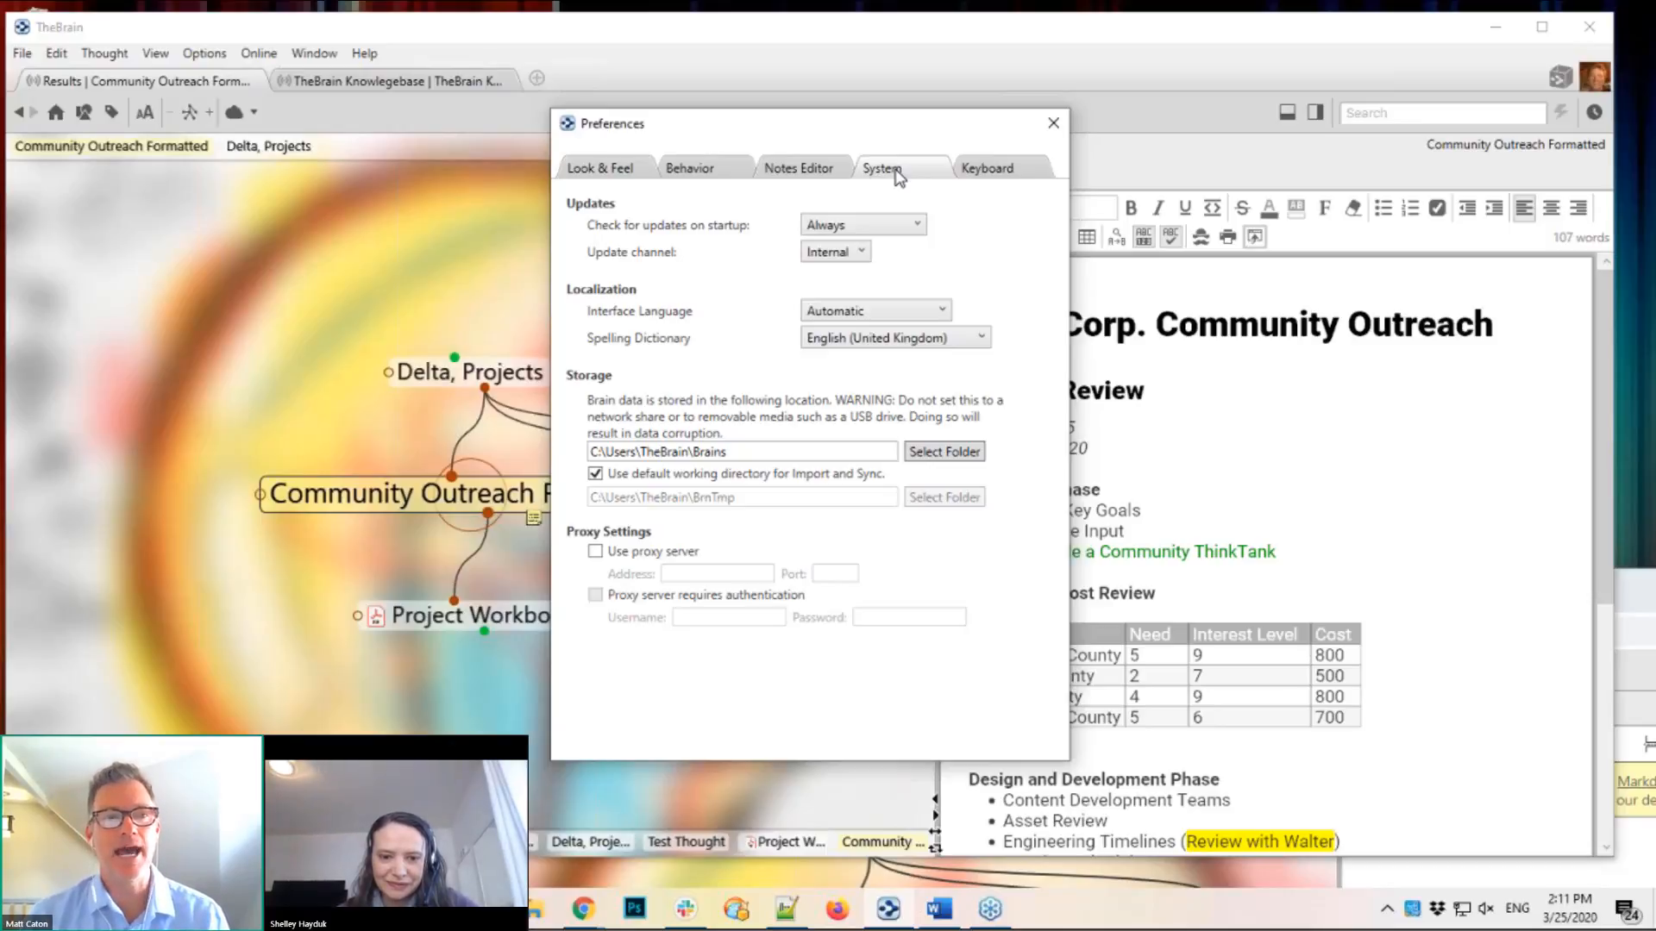
left_click(863, 253)
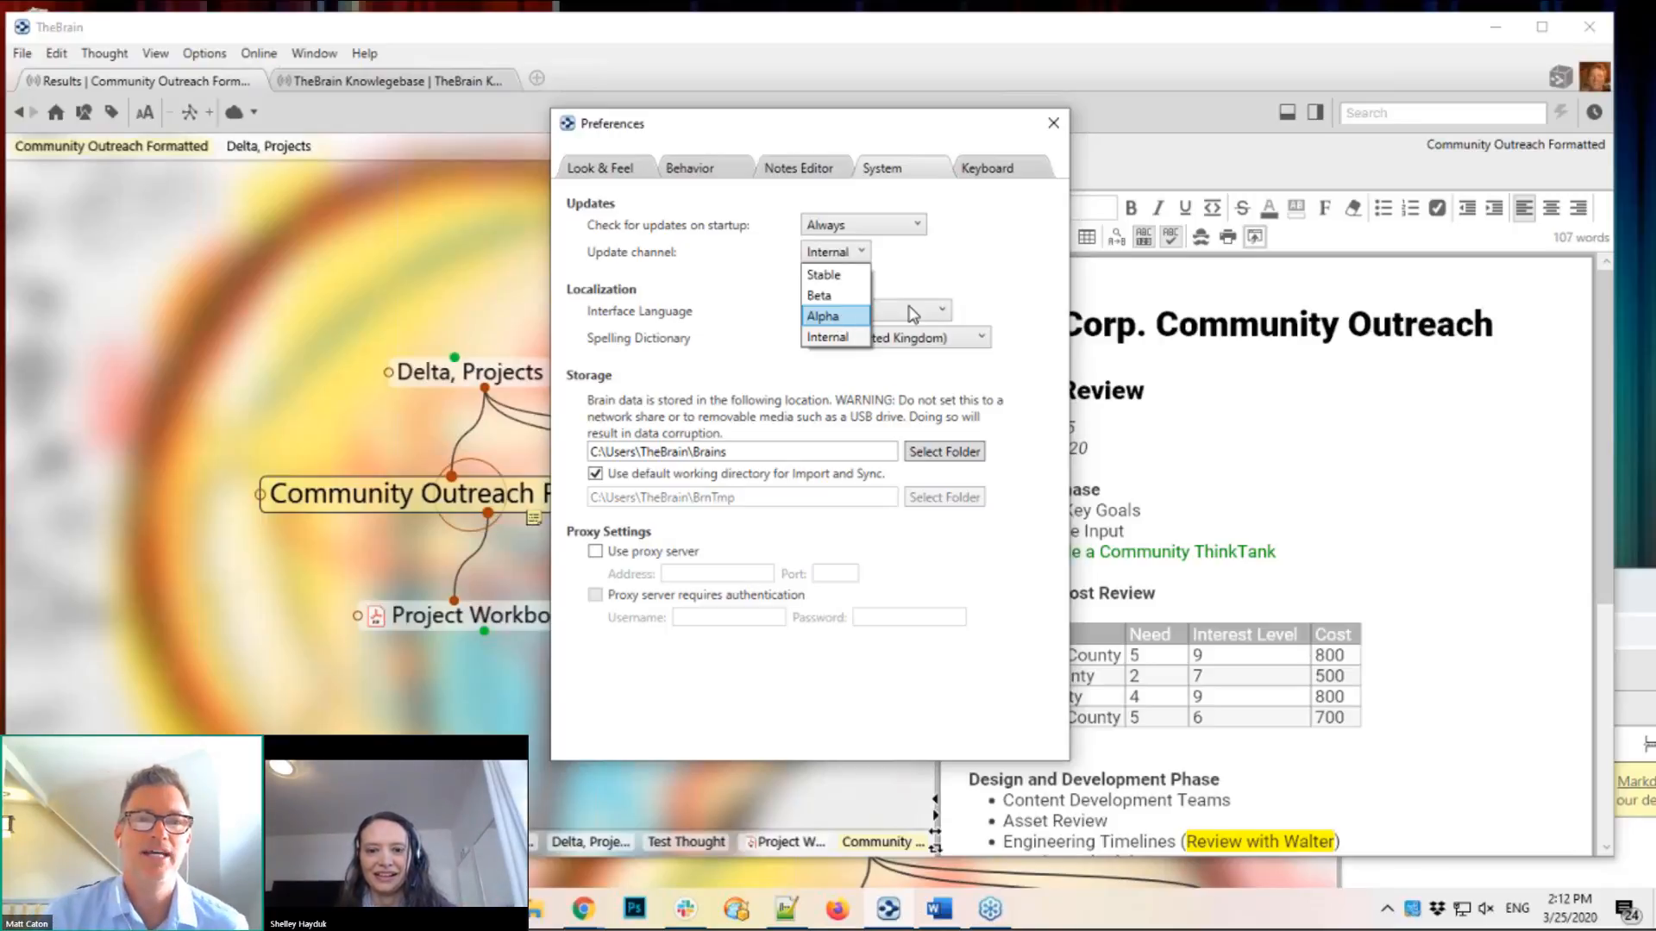
left_click(987, 261)
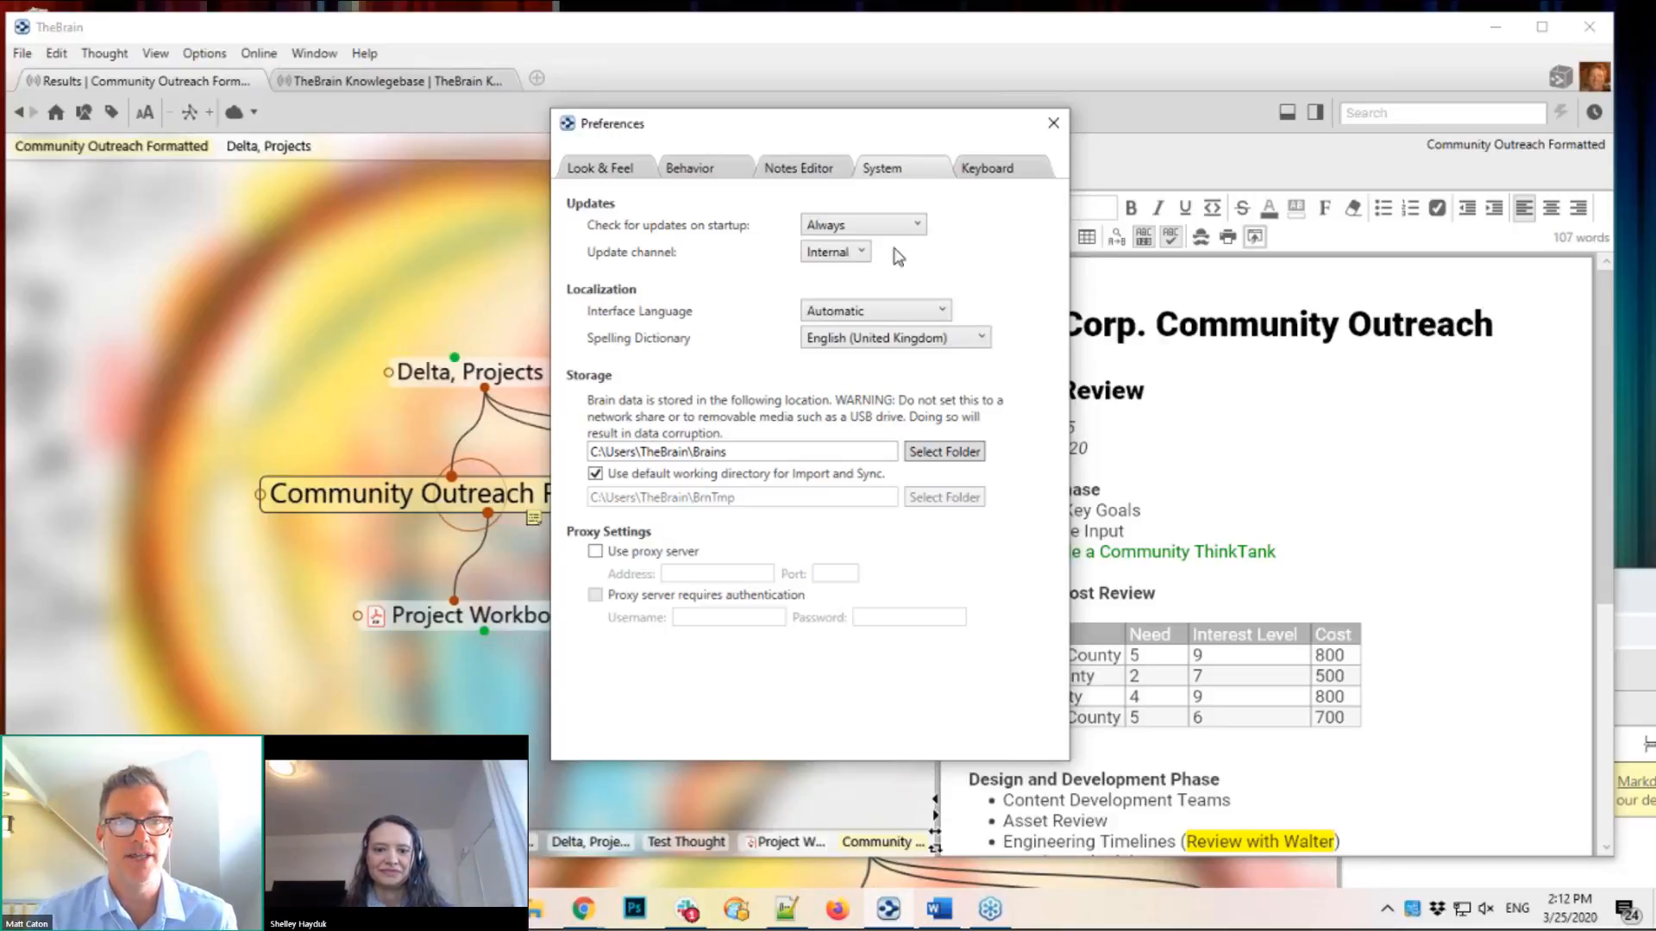
left_click(1056, 128)
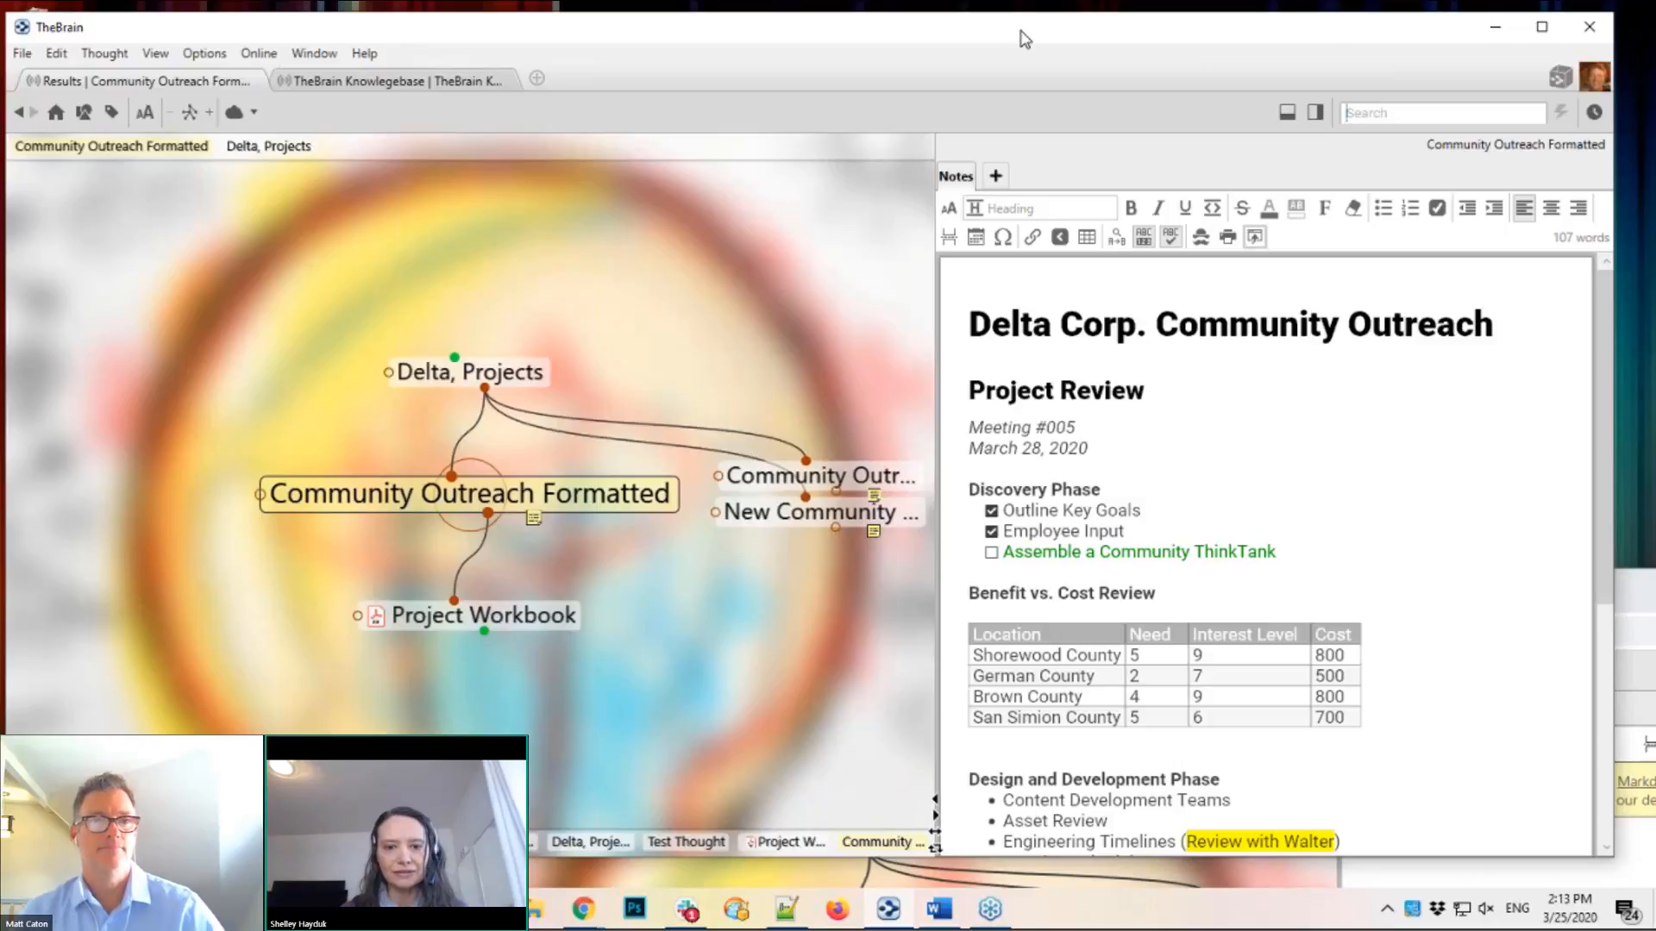
Step: Reopen Preferences and move its window left, clear of the Community Outreach notes
left_click(213, 58)
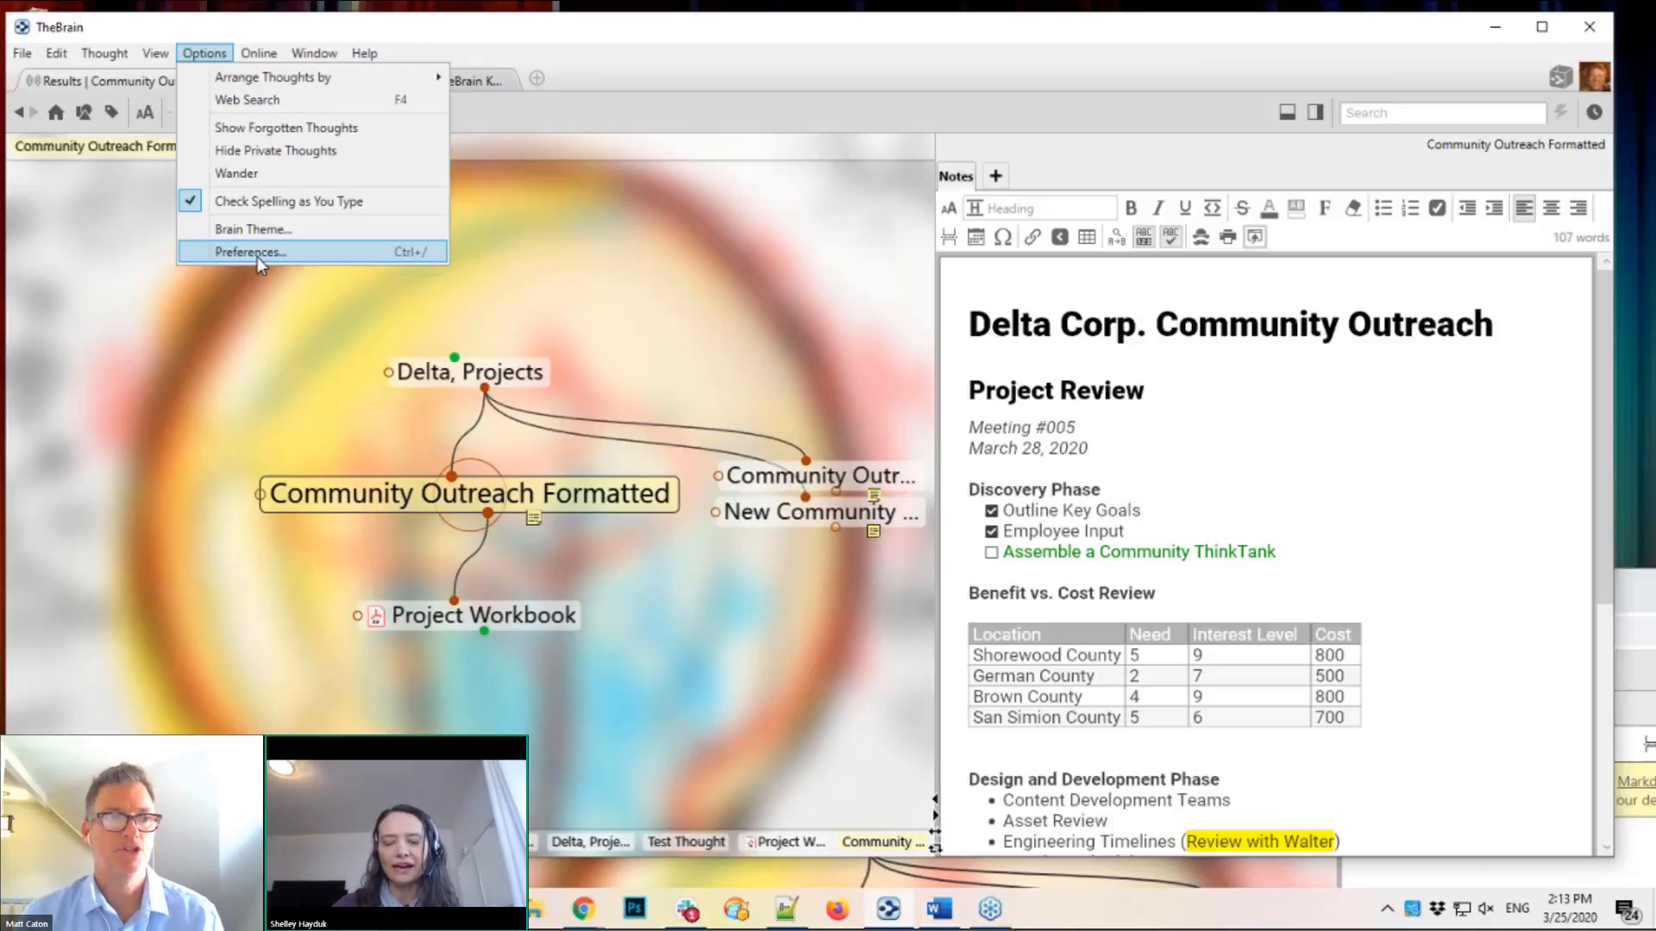
key("Escape")
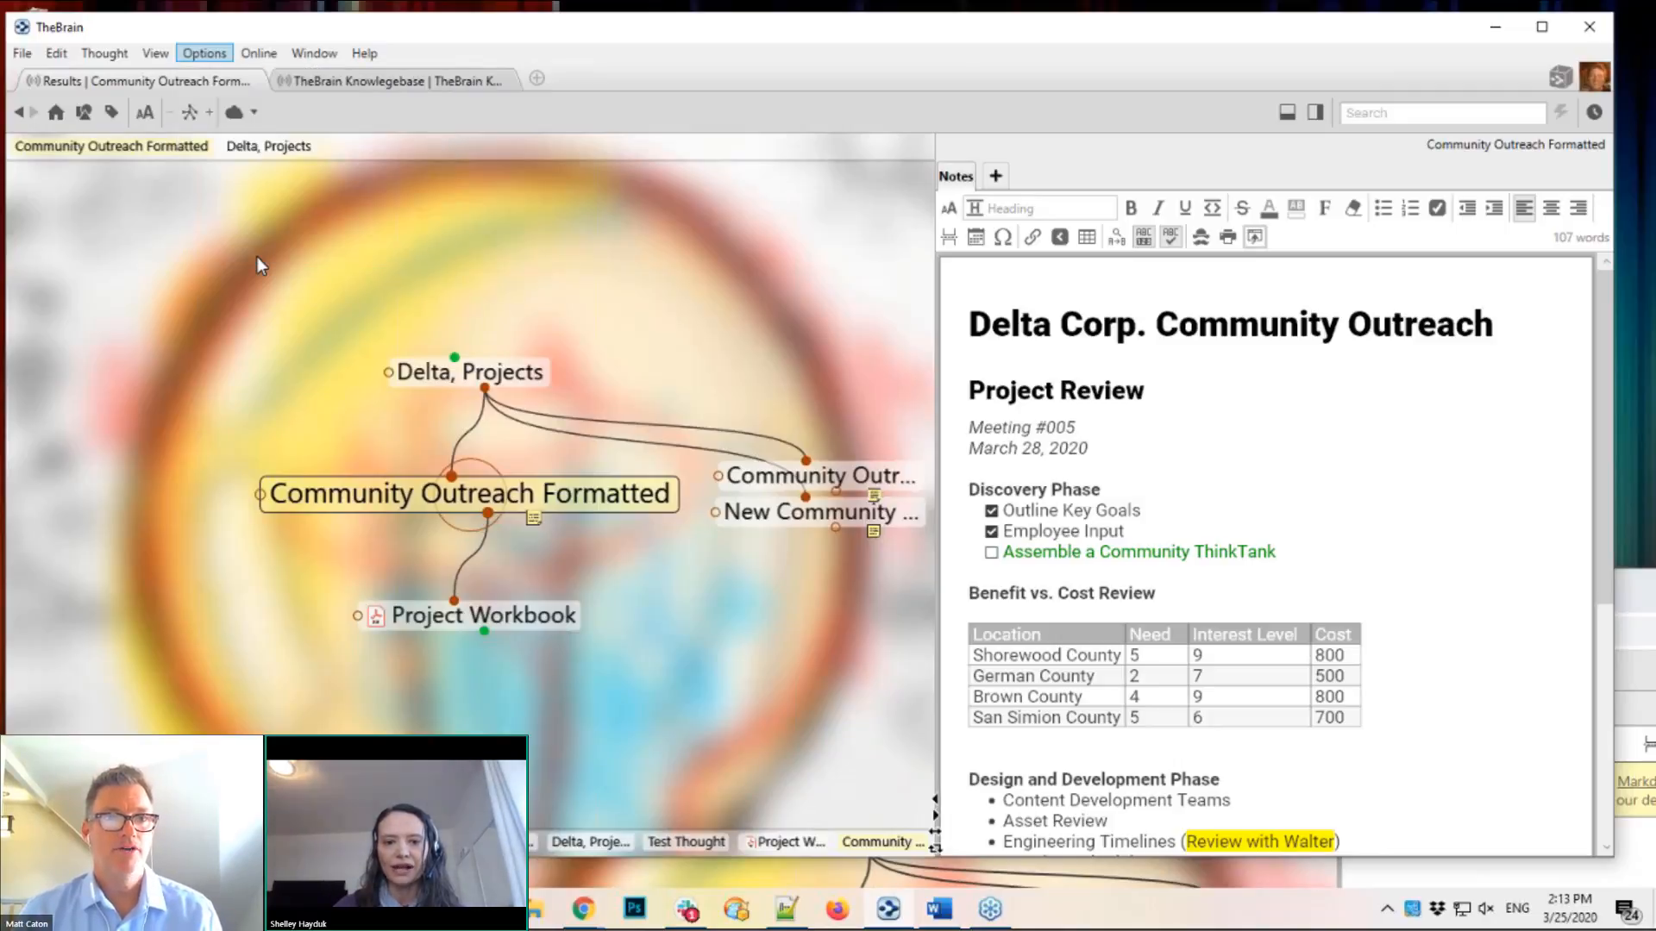
left_click_drag(784, 126, 525, 126)
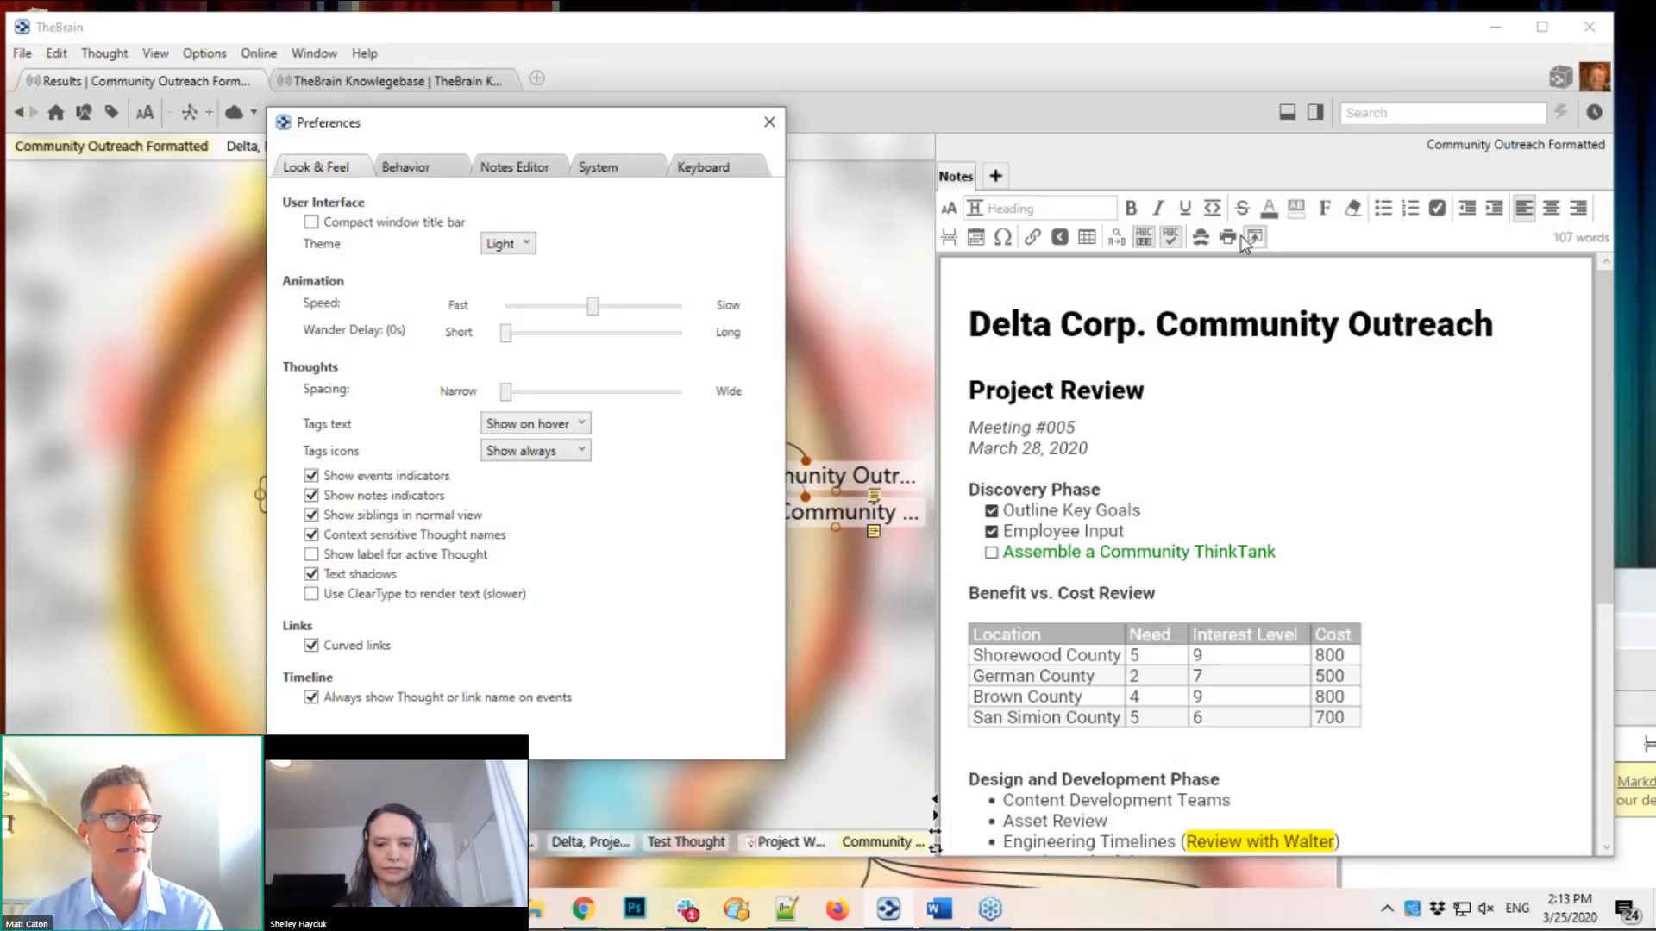
Step: Enable 'Use compact toolbars for Notes' and try the condensed toolbar's formatting and commands menus
left_click(516, 168)
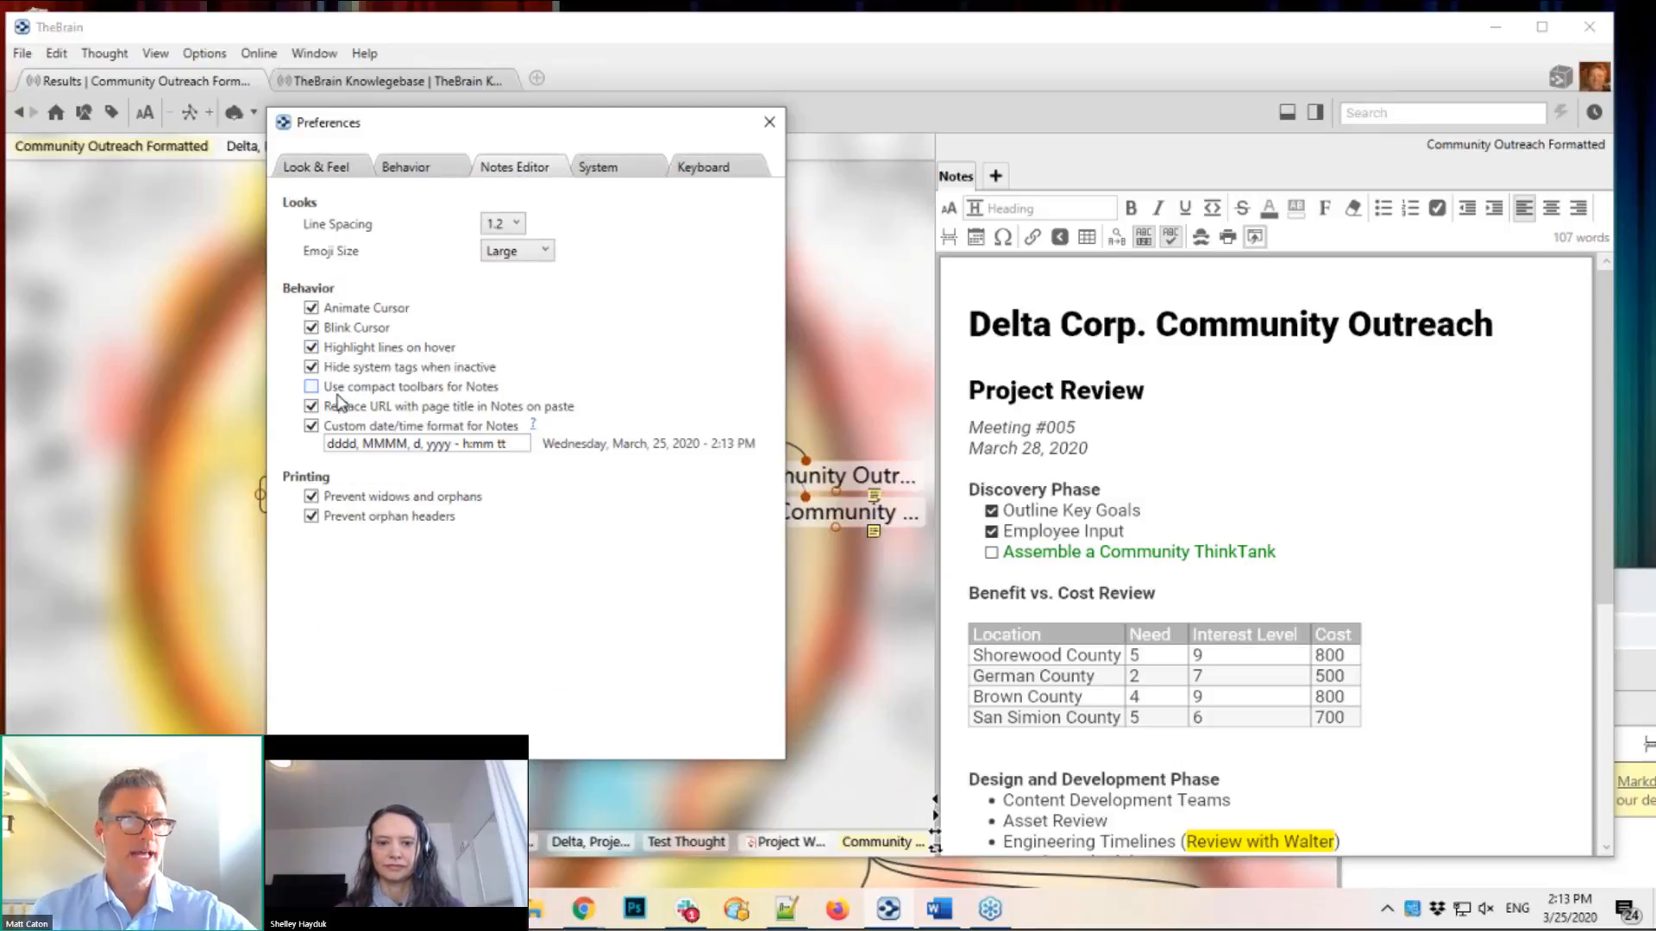
left_click(311, 388)
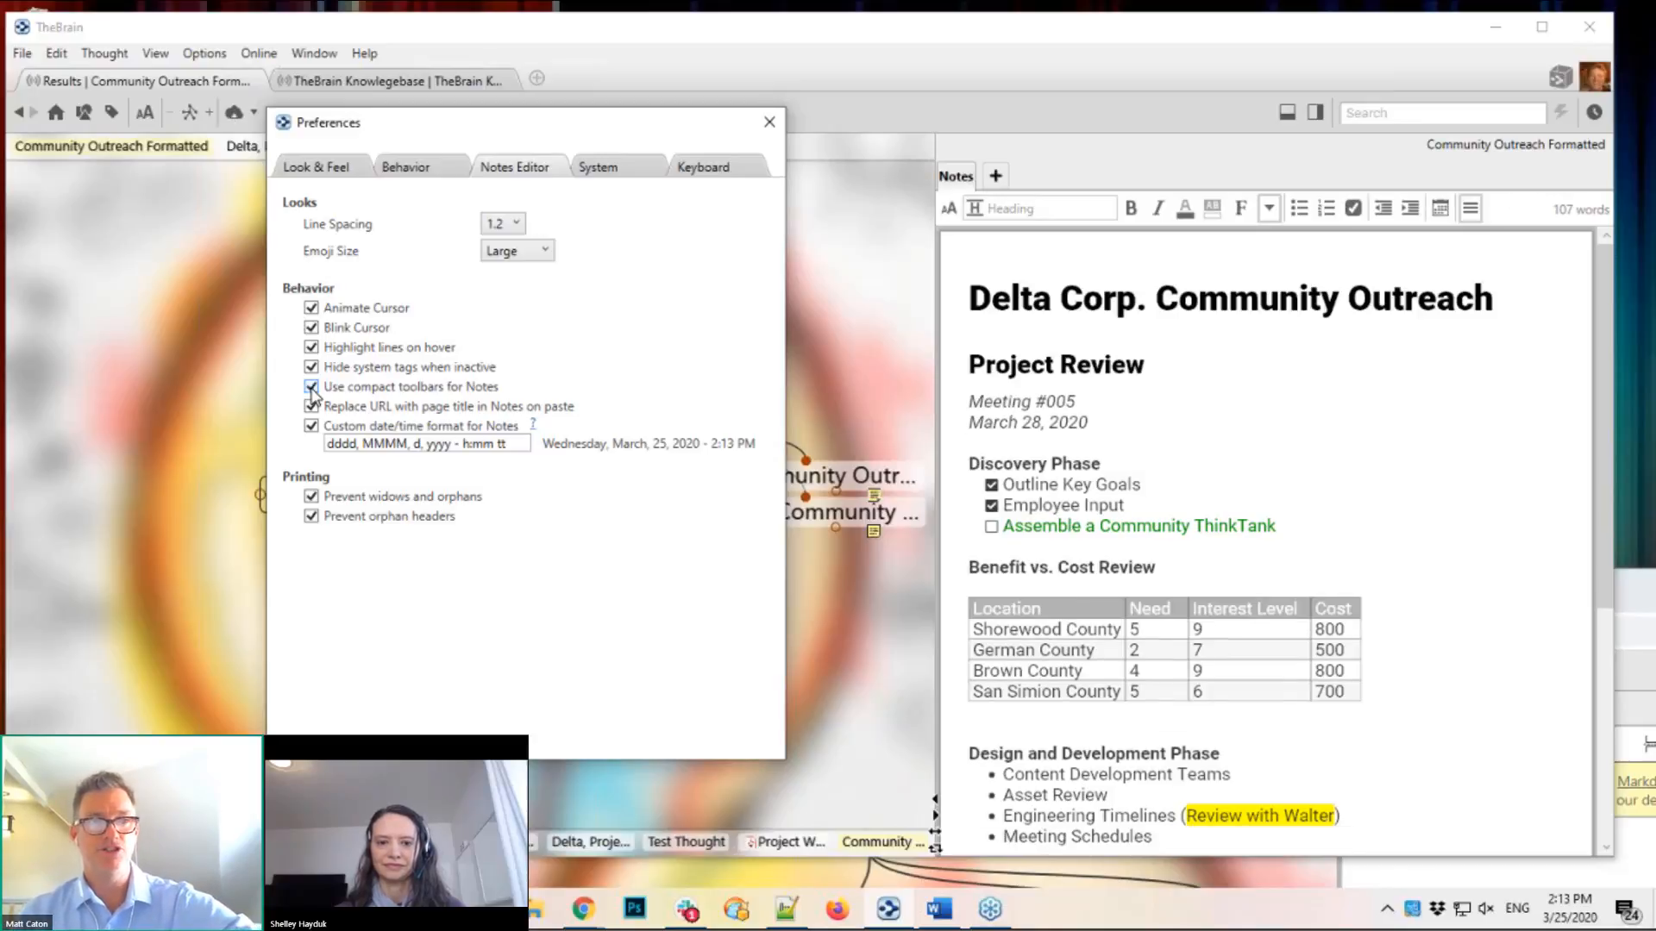
left_click(1268, 216)
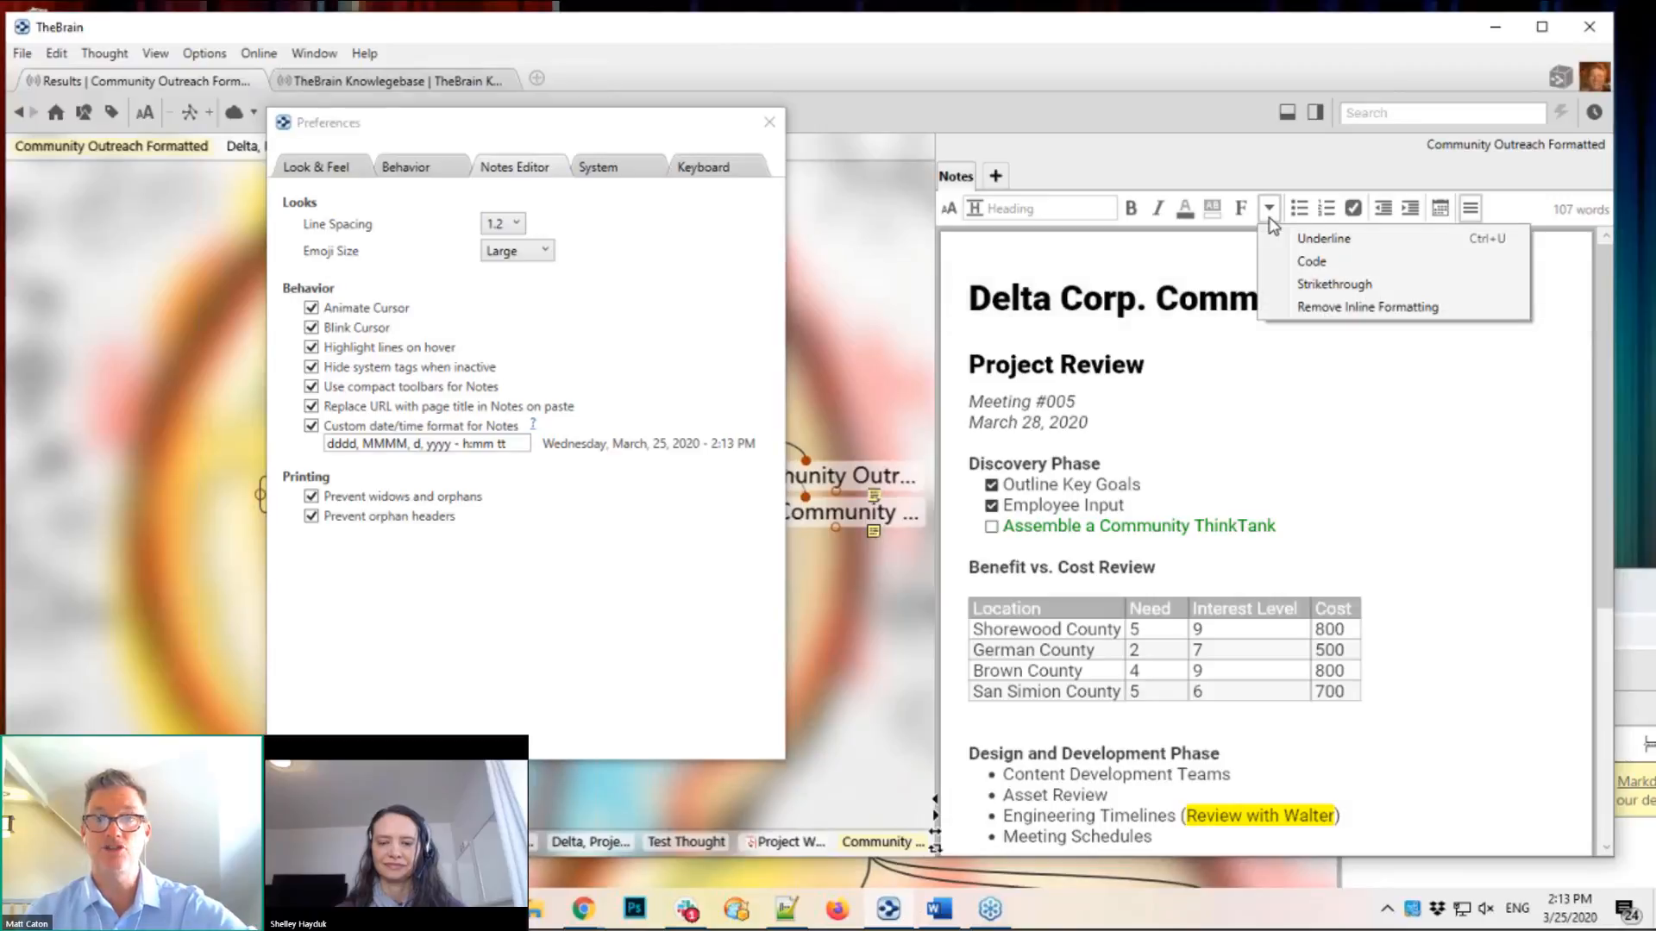
left_click(1470, 210)
left_click(1470, 209)
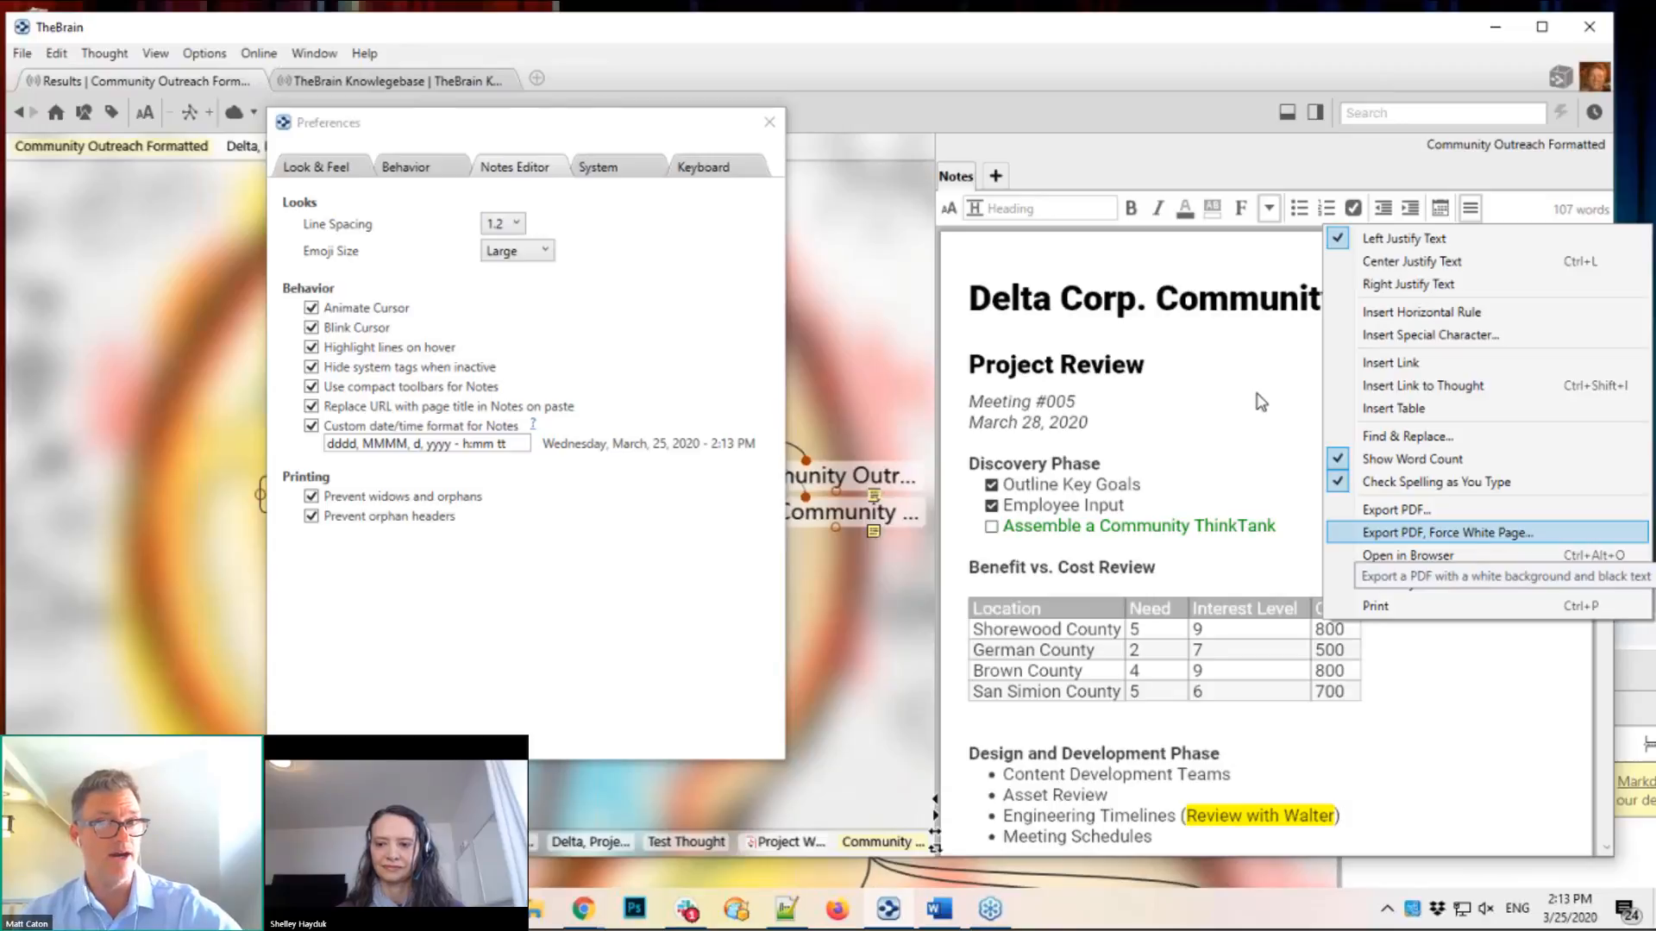
left_click(1089, 163)
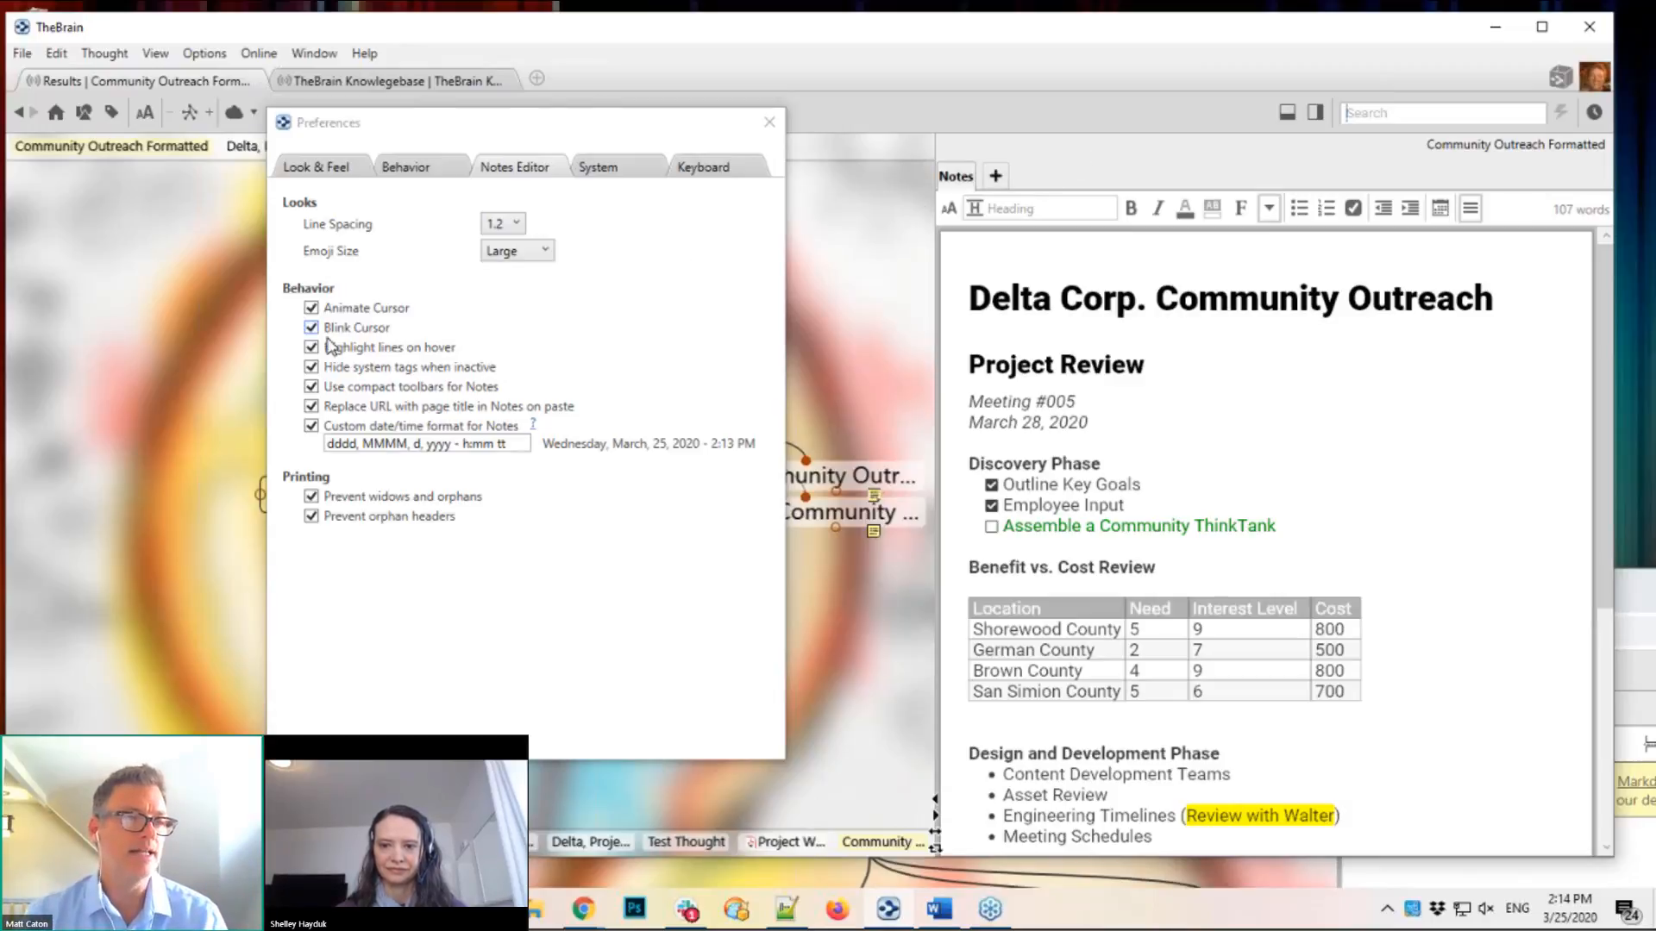
Step: Turn 'Use compact toolbars for Notes' back off and close Preferences
left_click(311, 387)
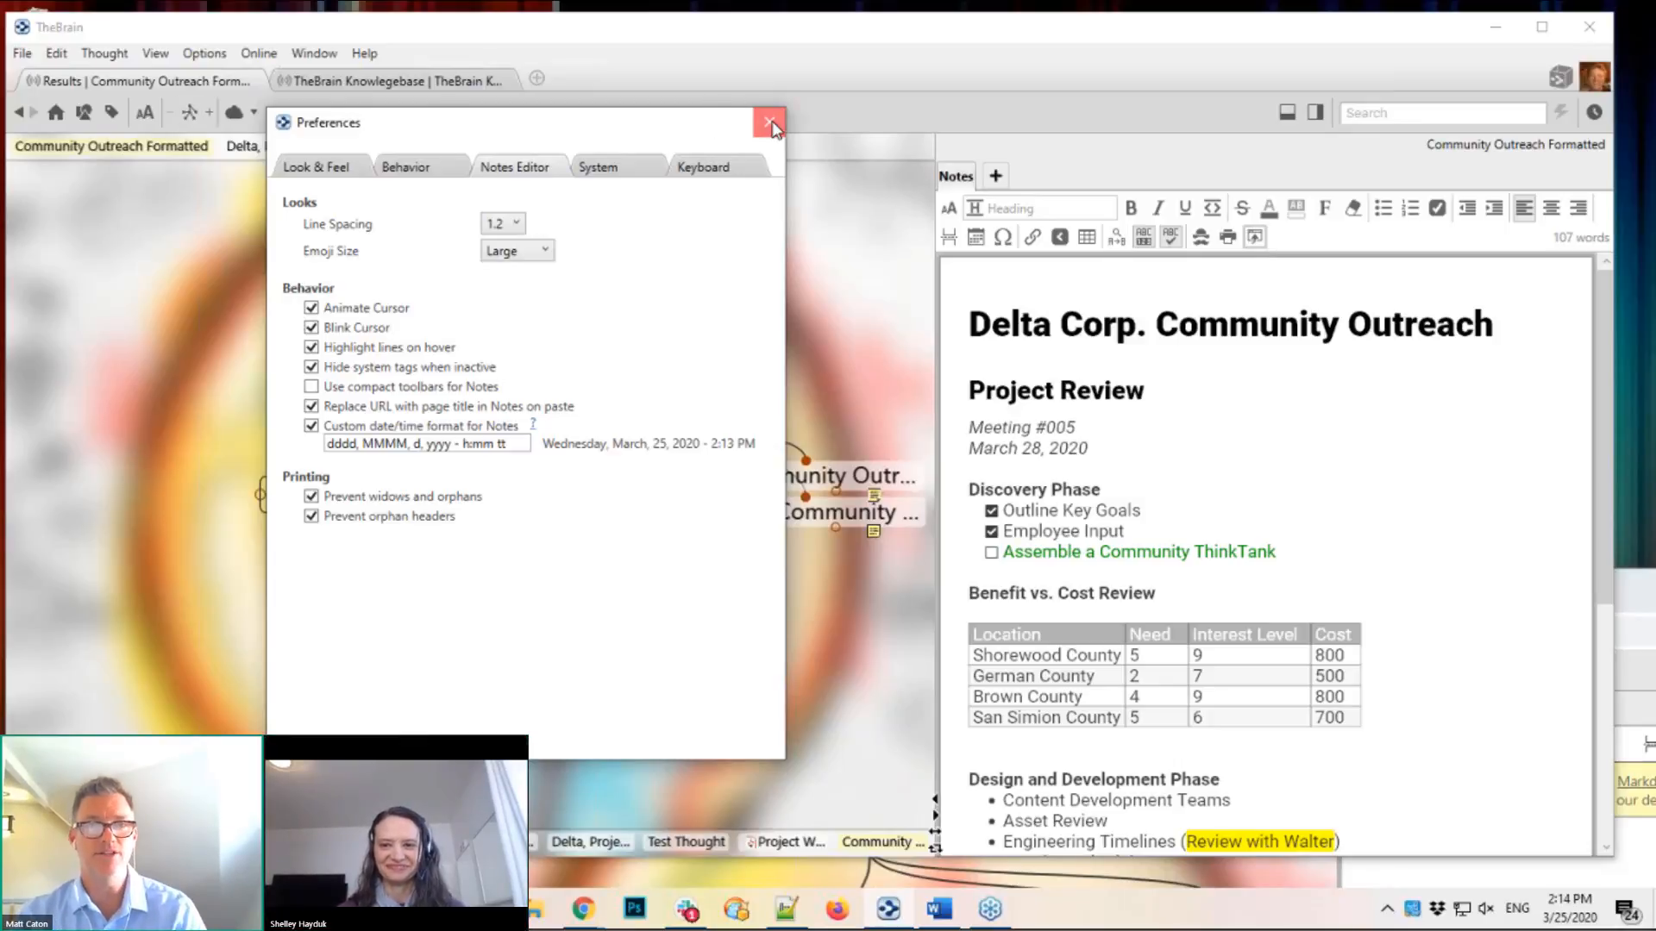
key("Escape")
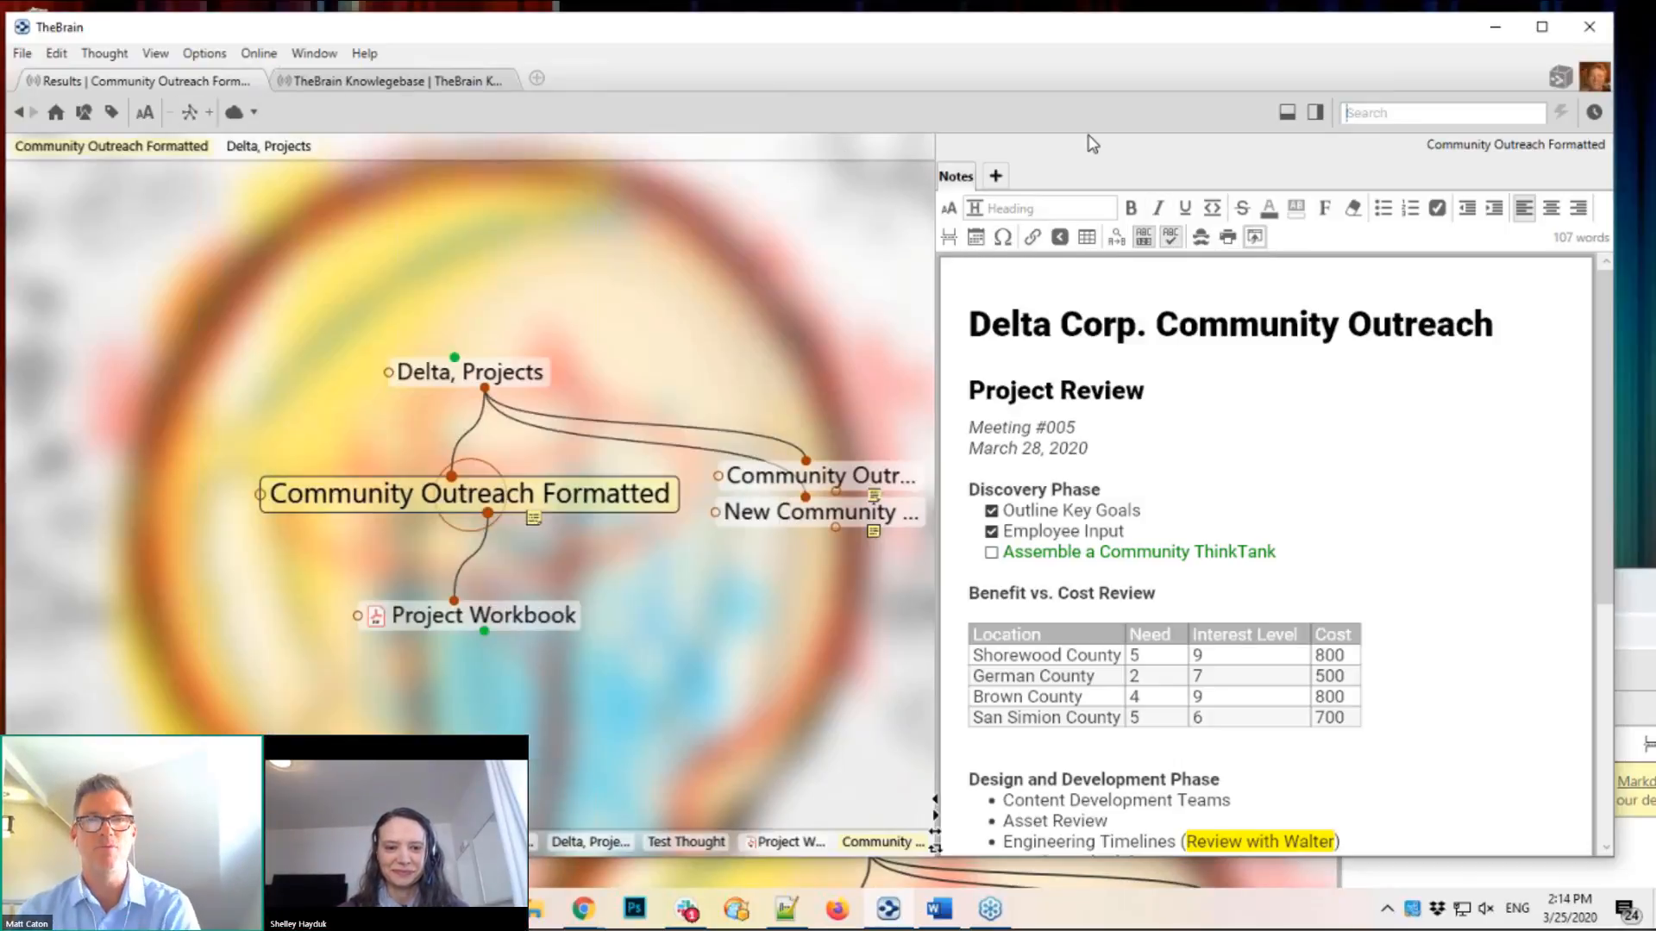
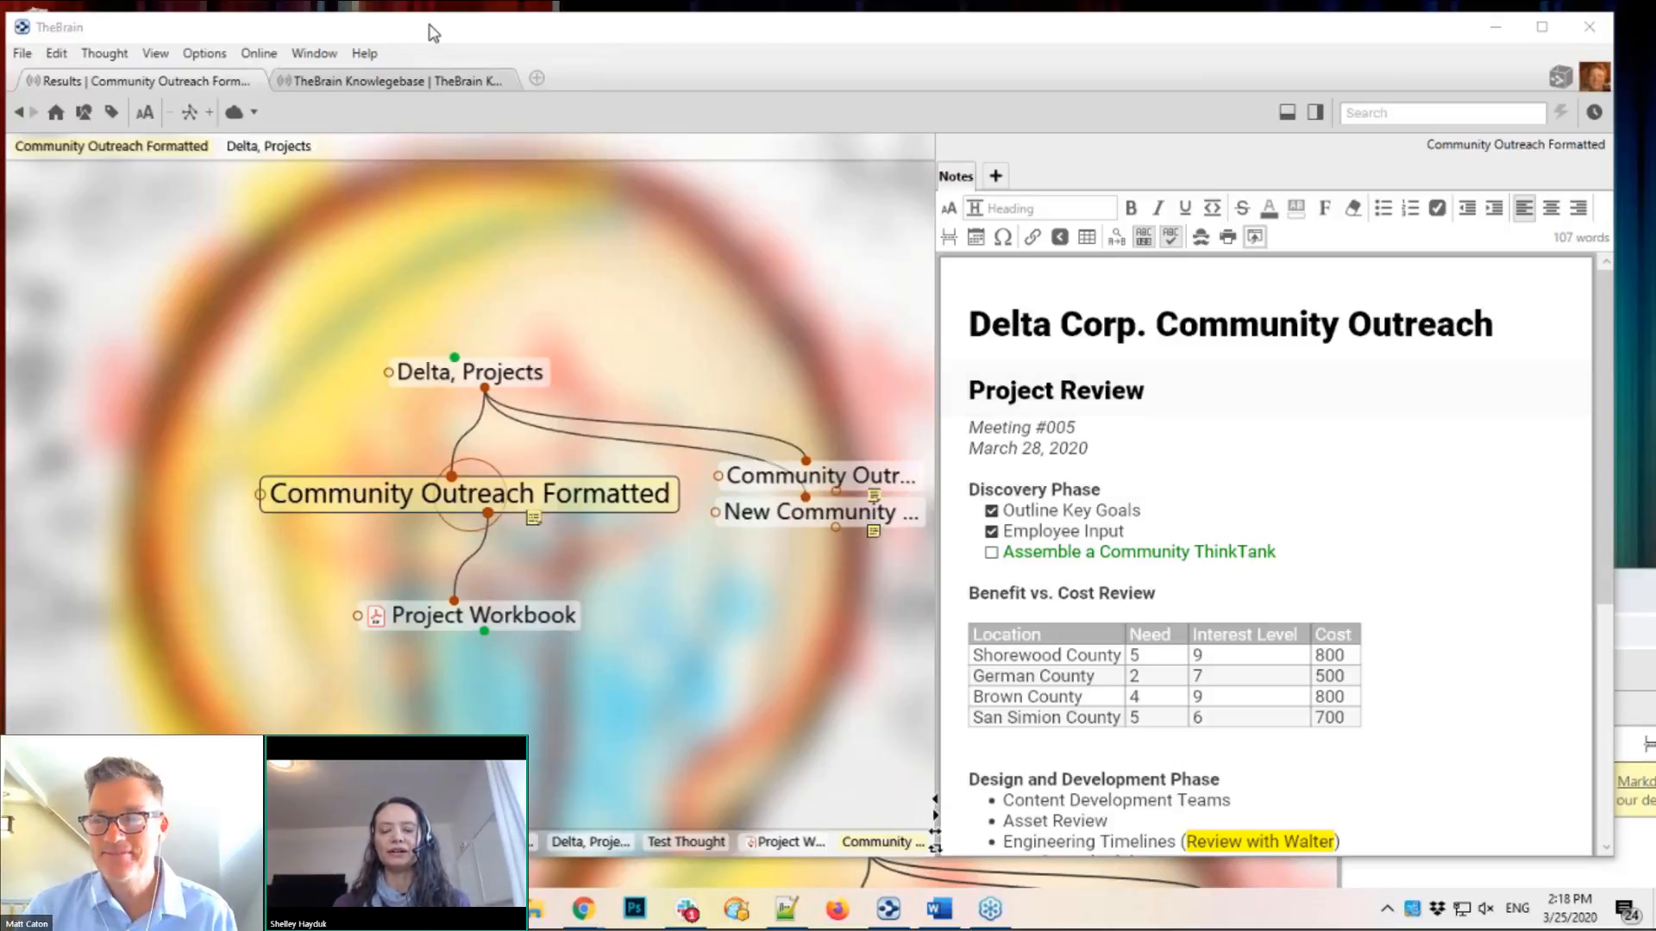
Step: Open a Brains tab listing Results, New Brain and TeamBrain Sales 2020
left_click(538, 78)
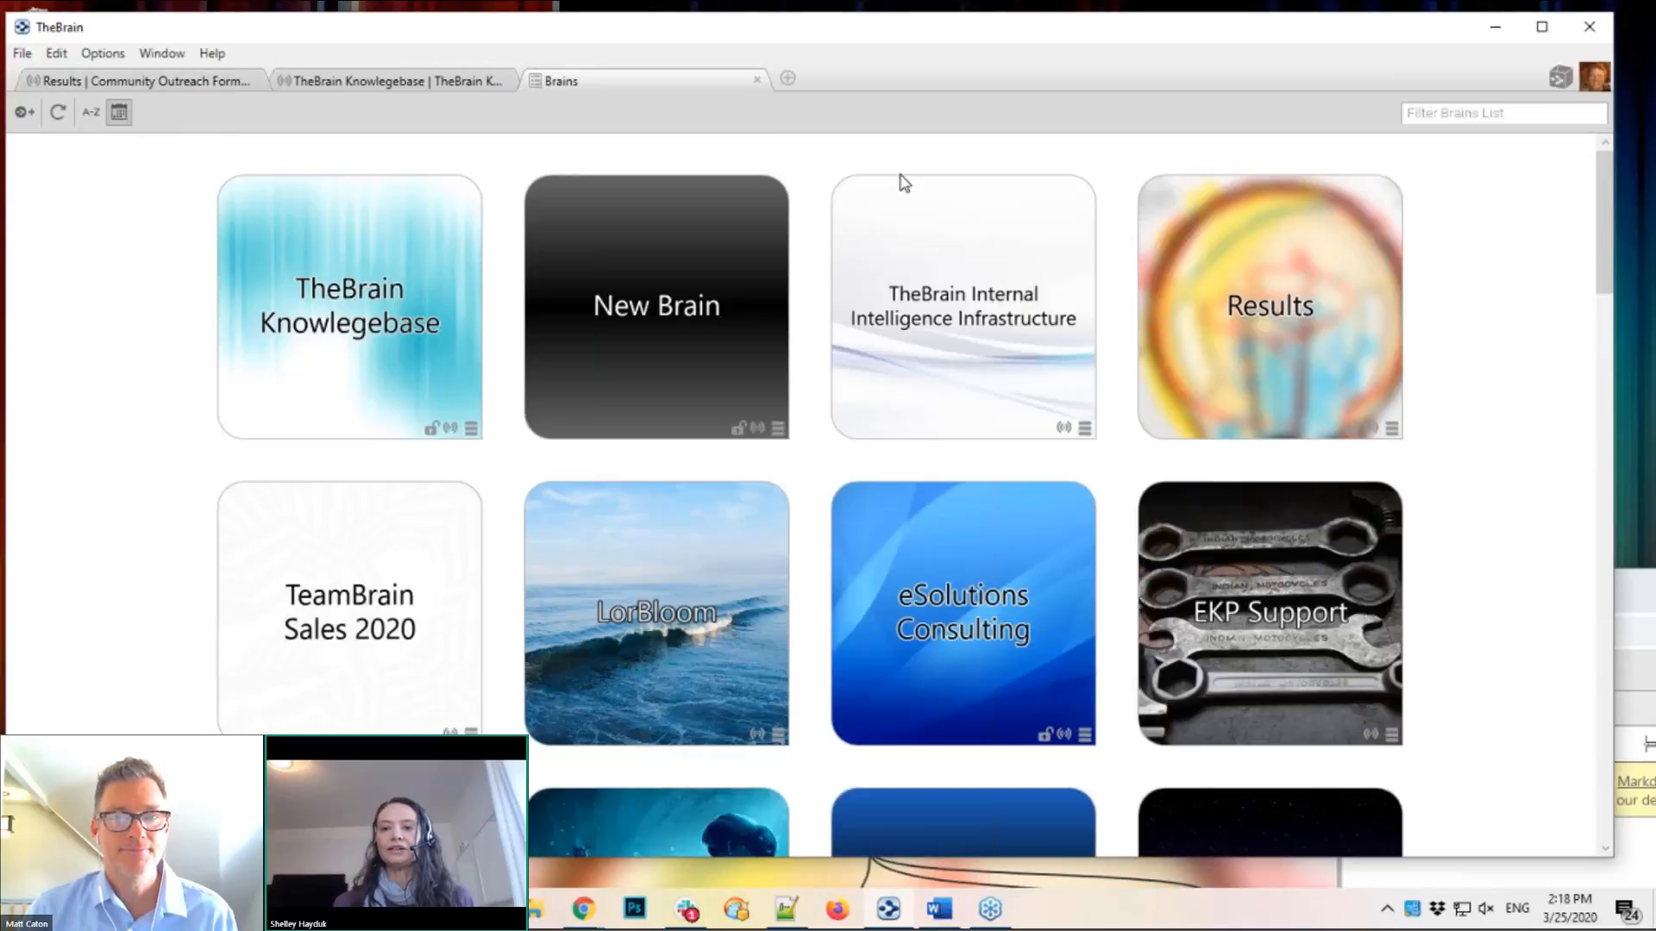
left_click(1607, 267)
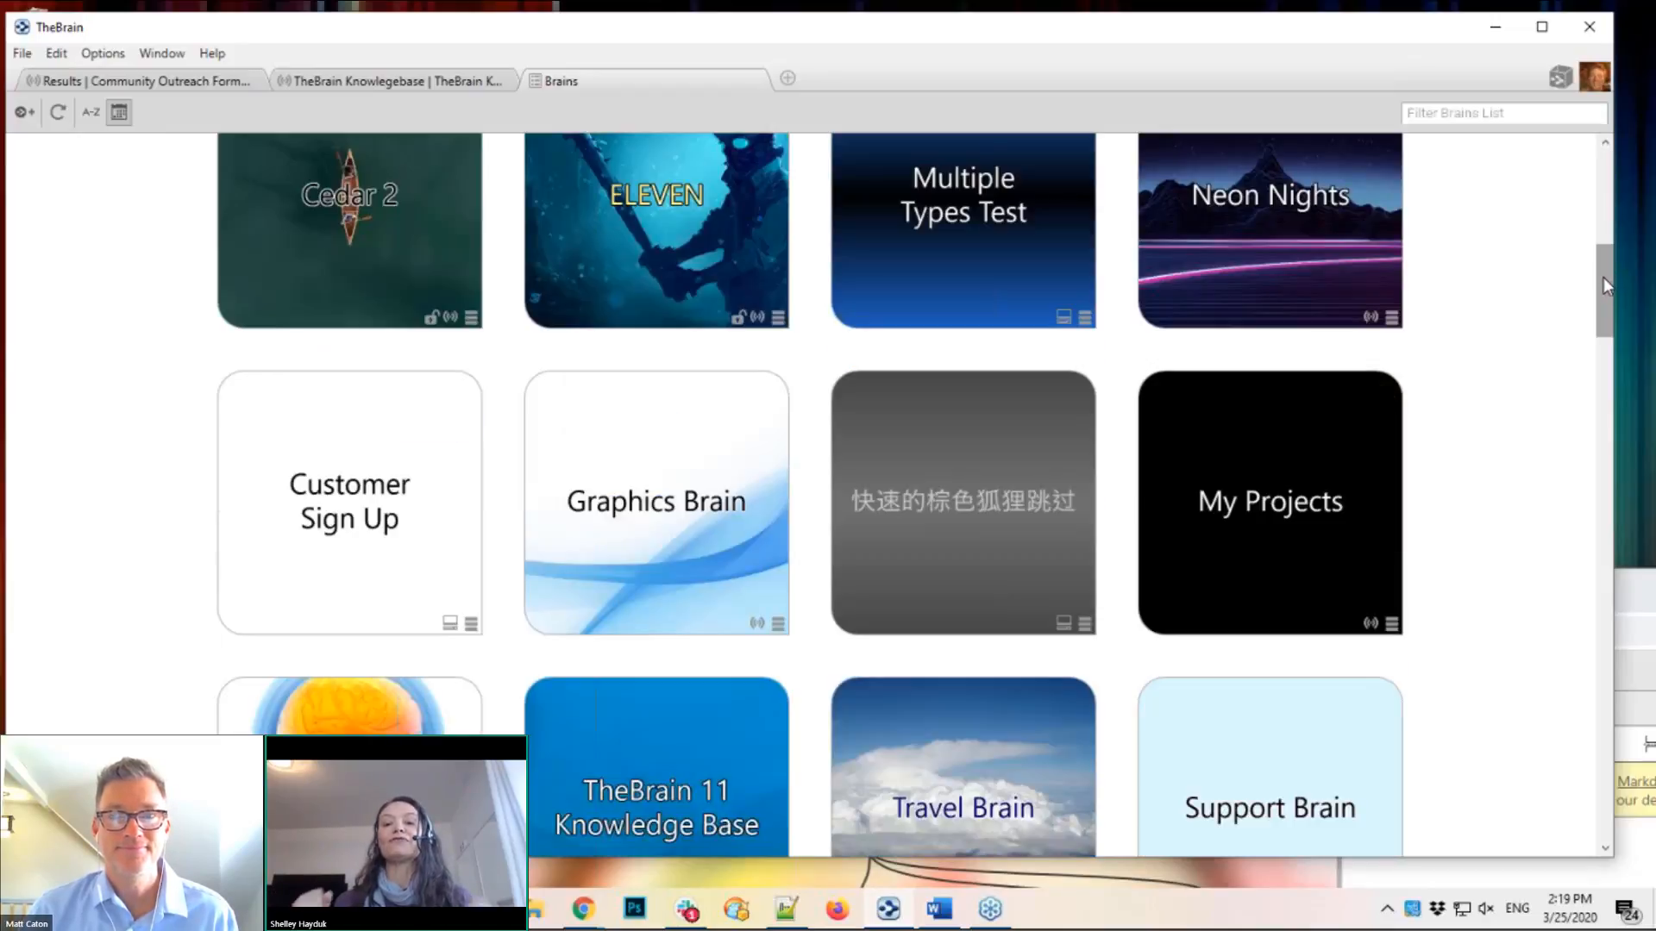
left_click_drag(1602, 283, 1606, 383)
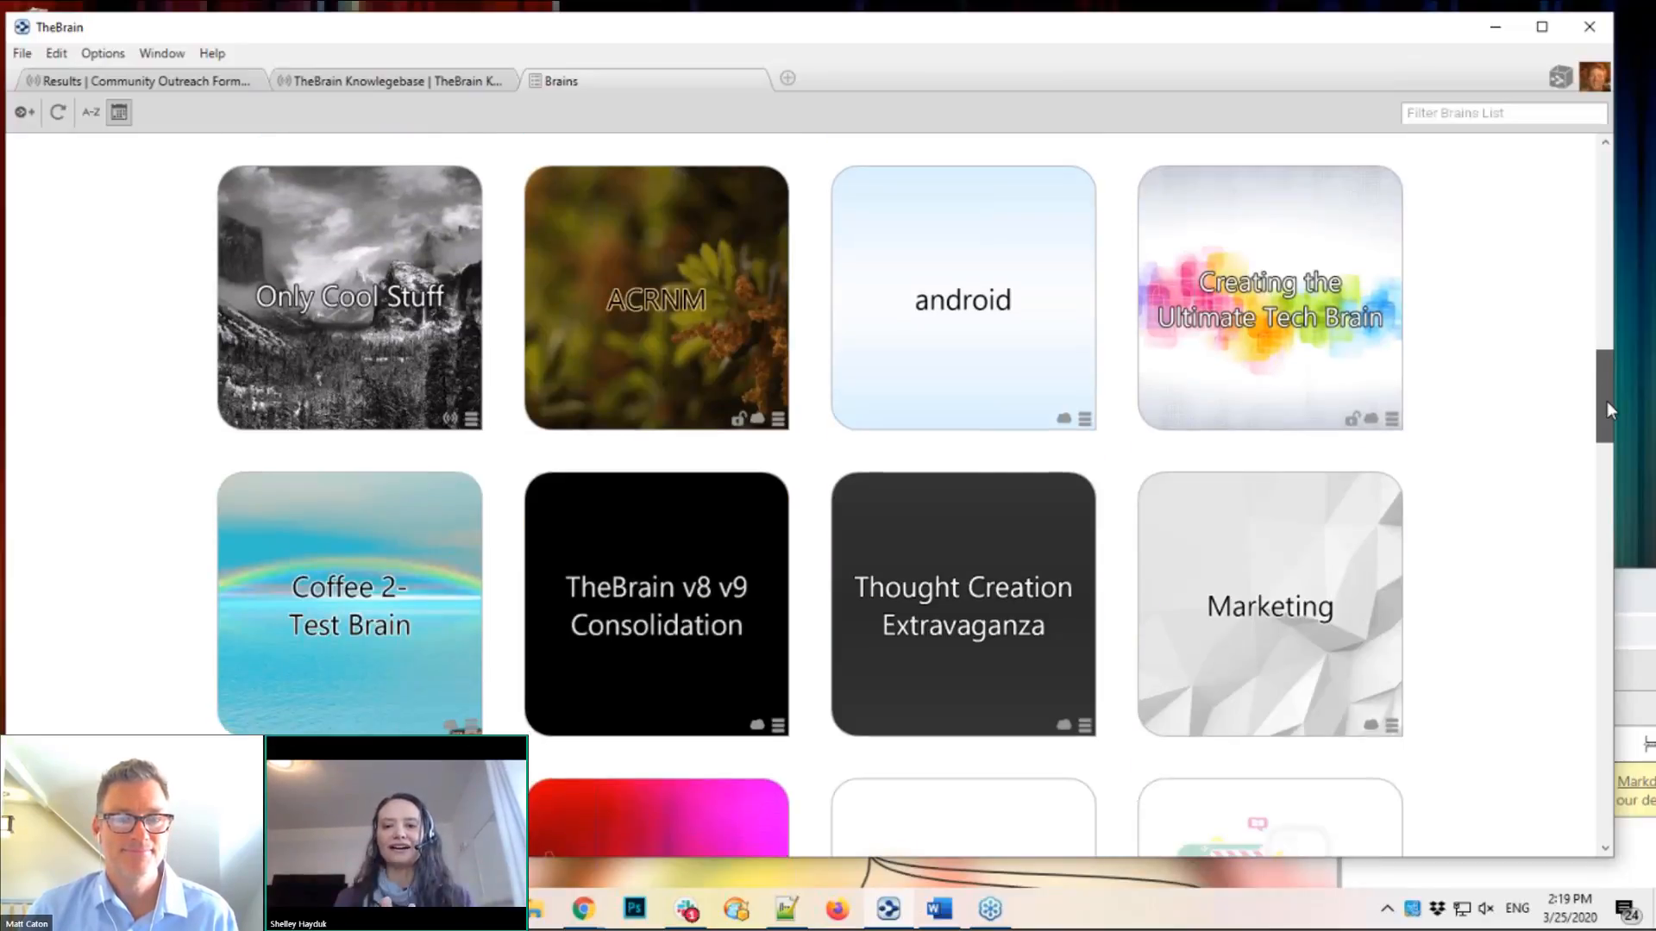
left_click_drag(1606, 401, 1601, 471)
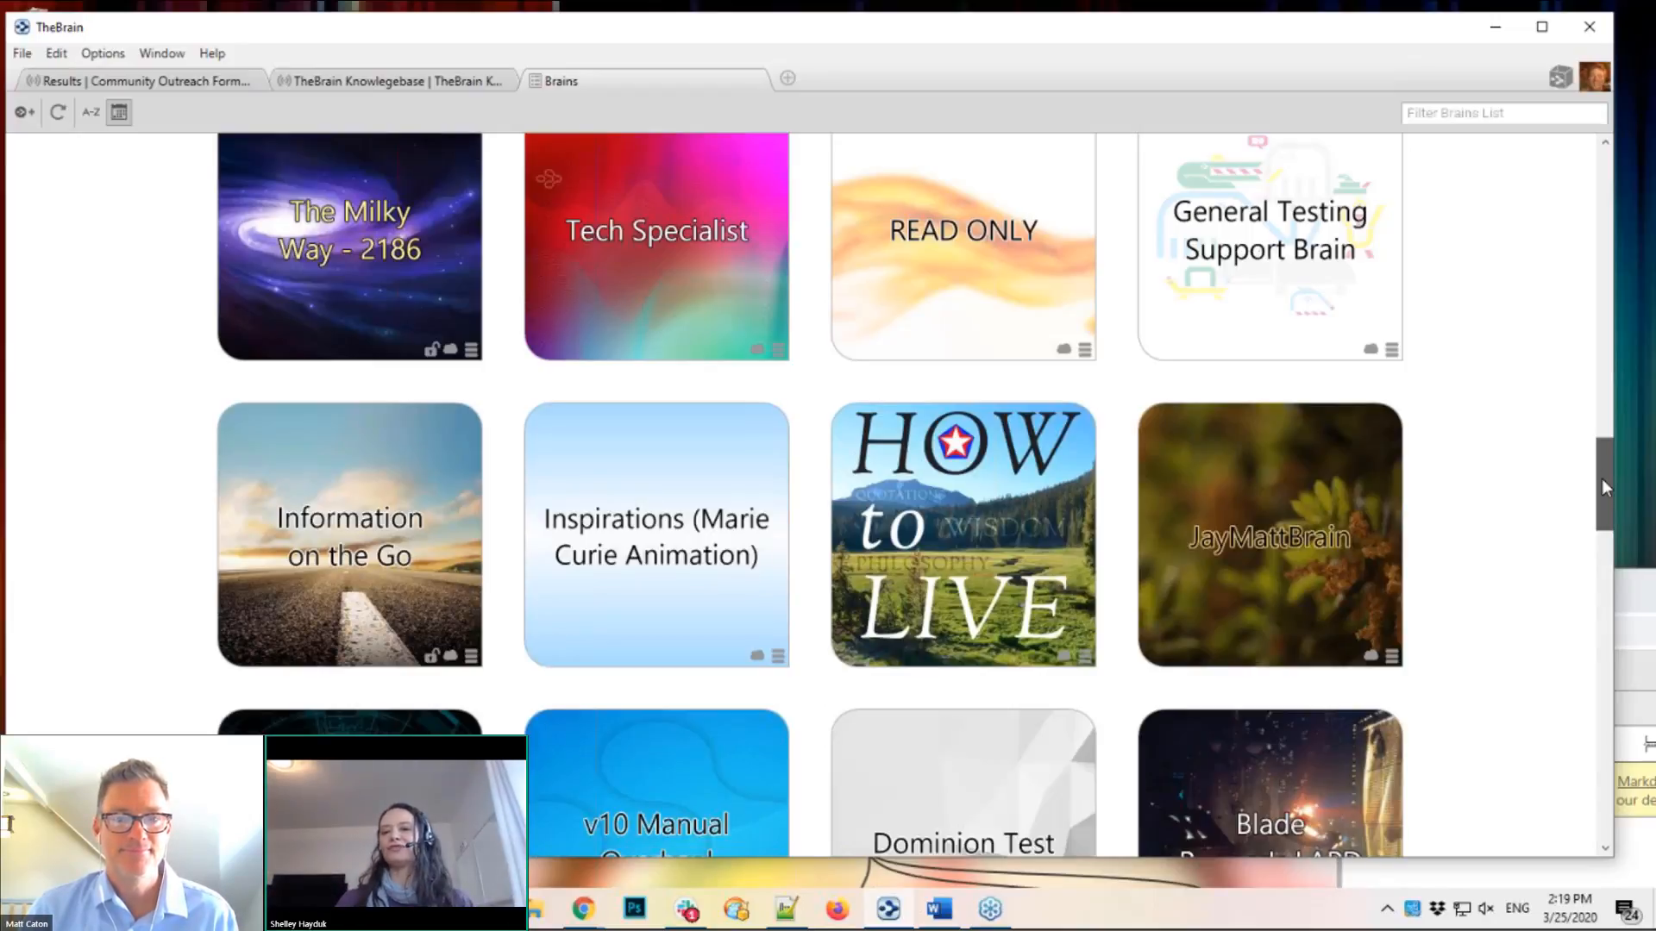
left_click_drag(1602, 487, 1598, 541)
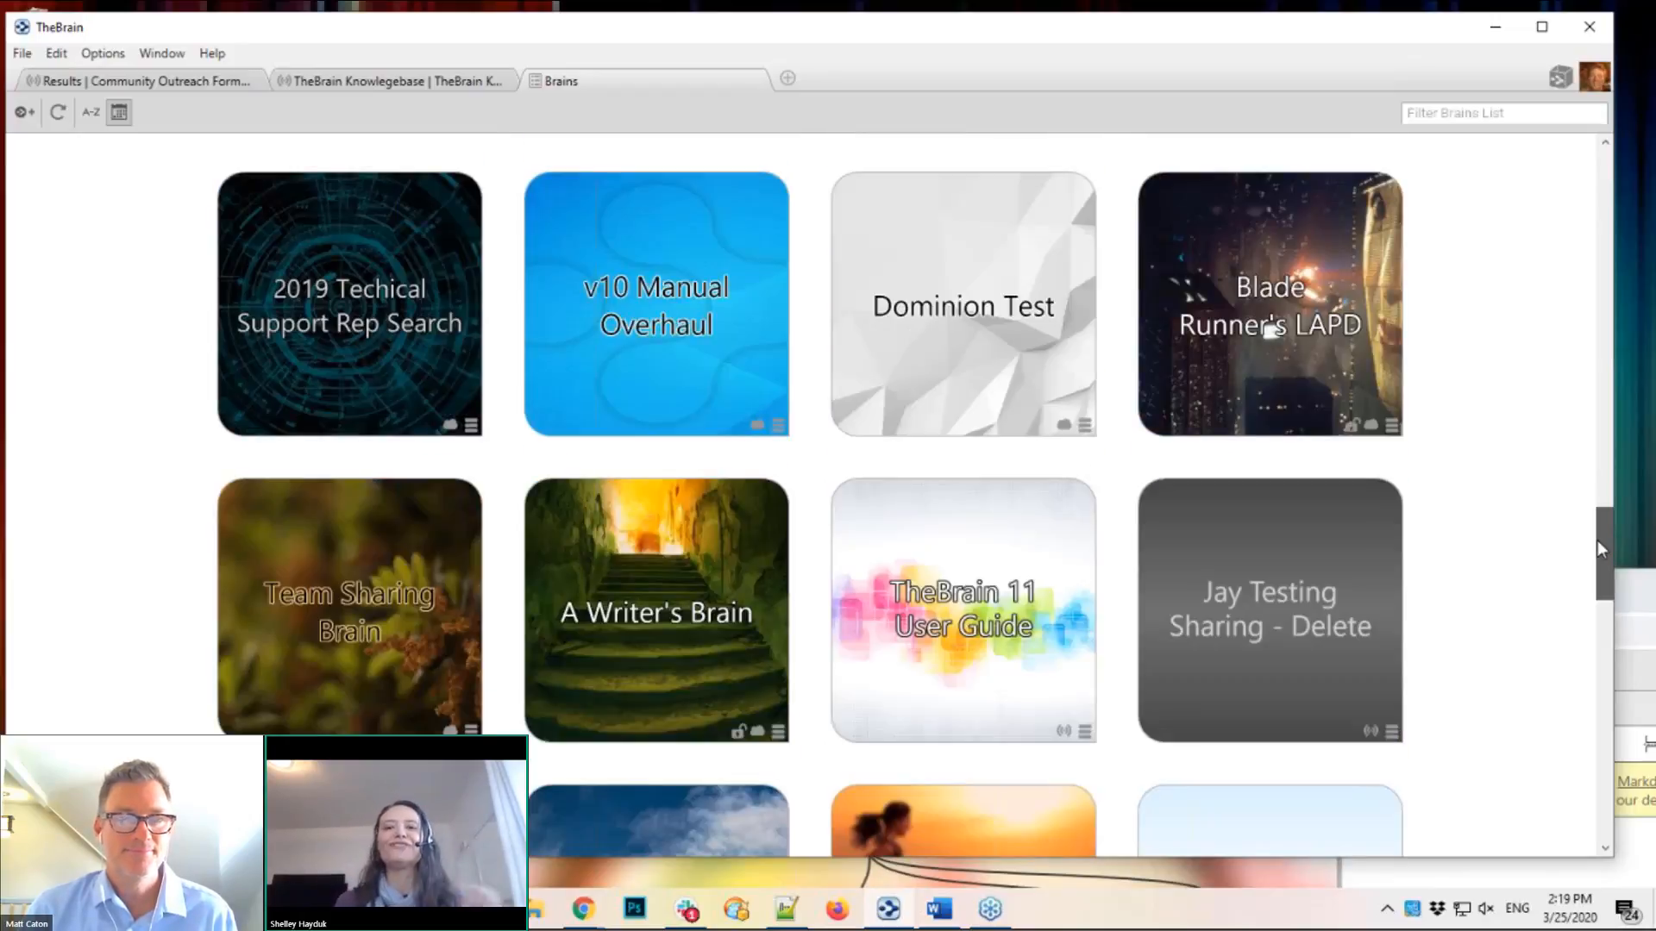
left_click_drag(1602, 518, 1604, 153)
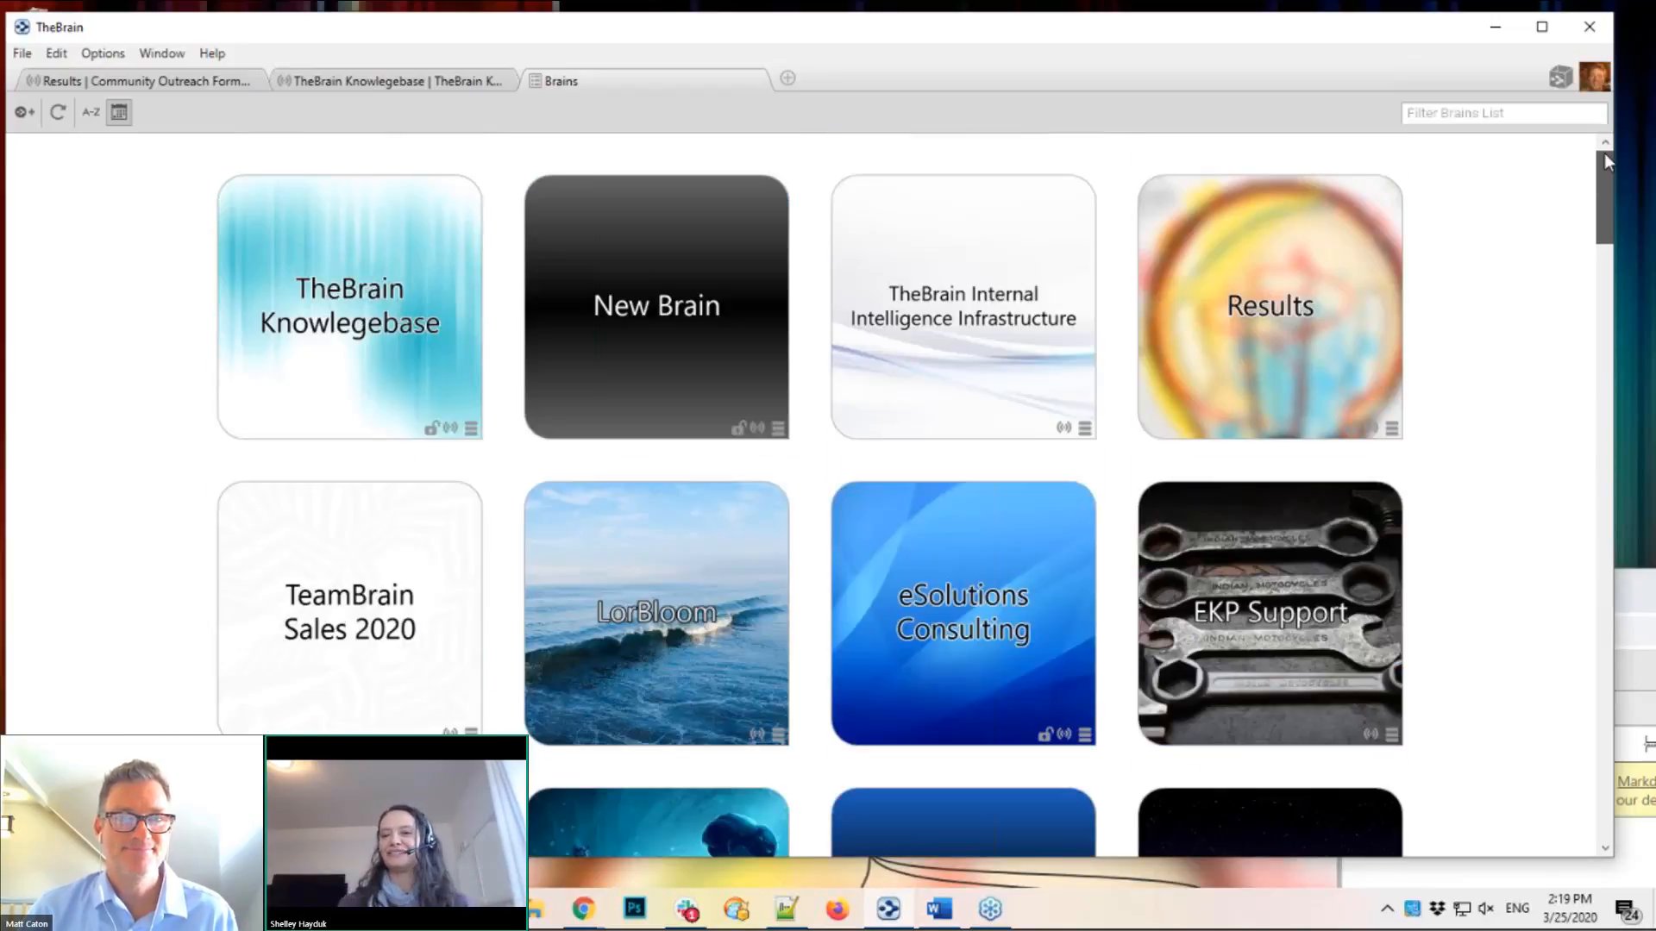
left_click(144, 81)
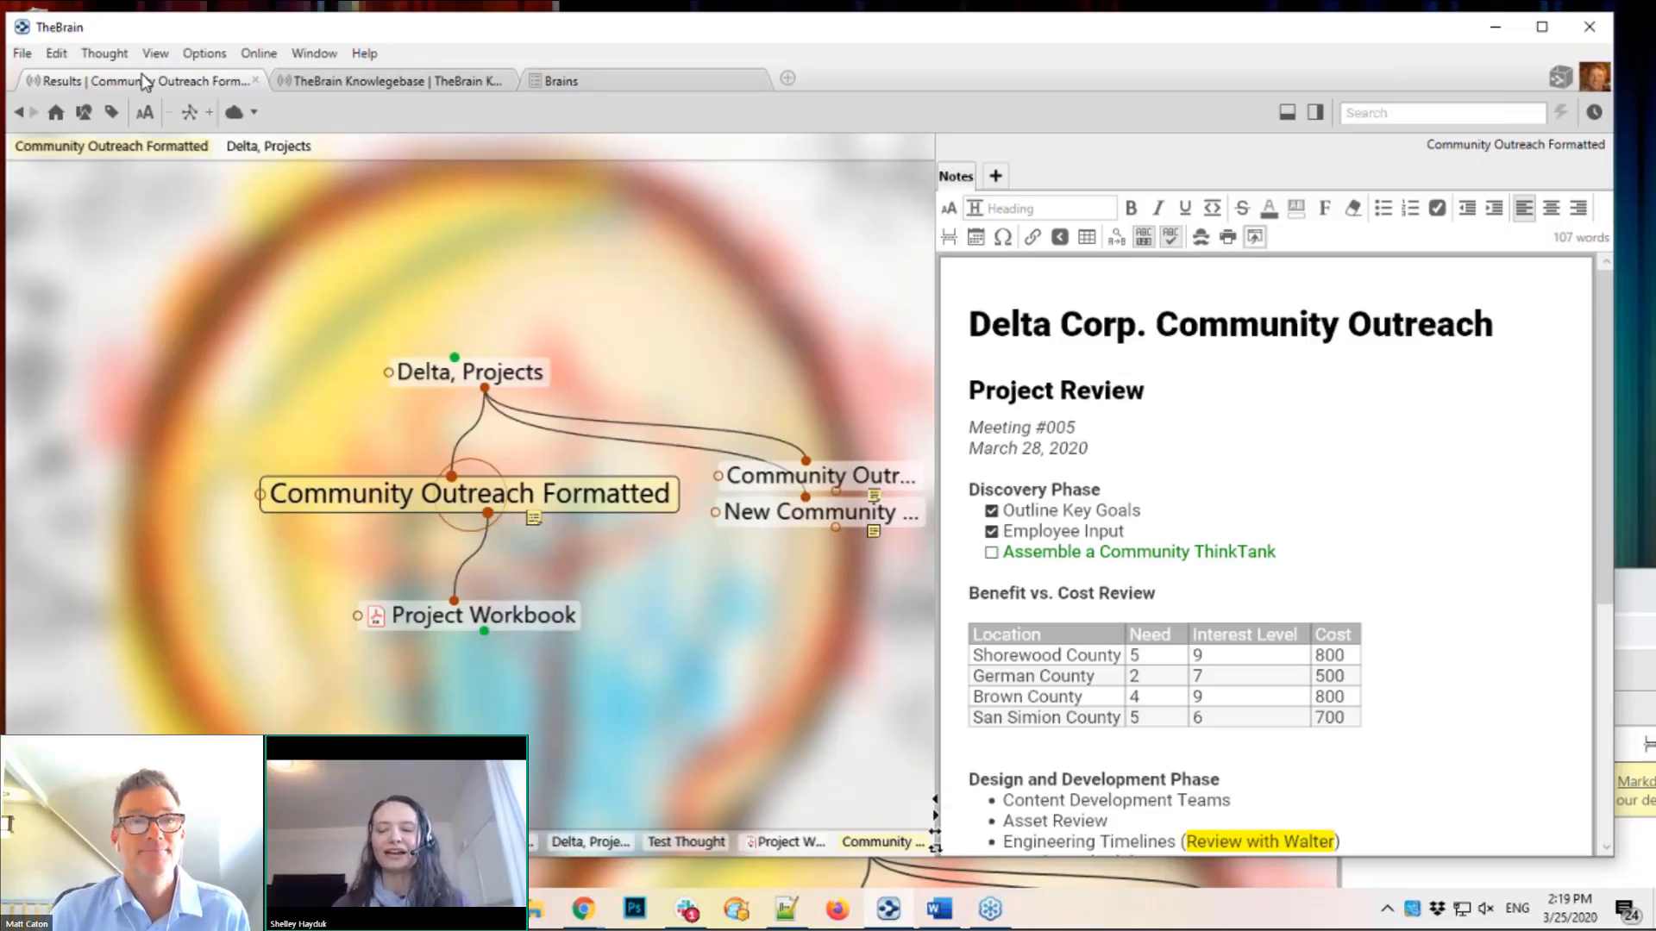
left_click(682, 89)
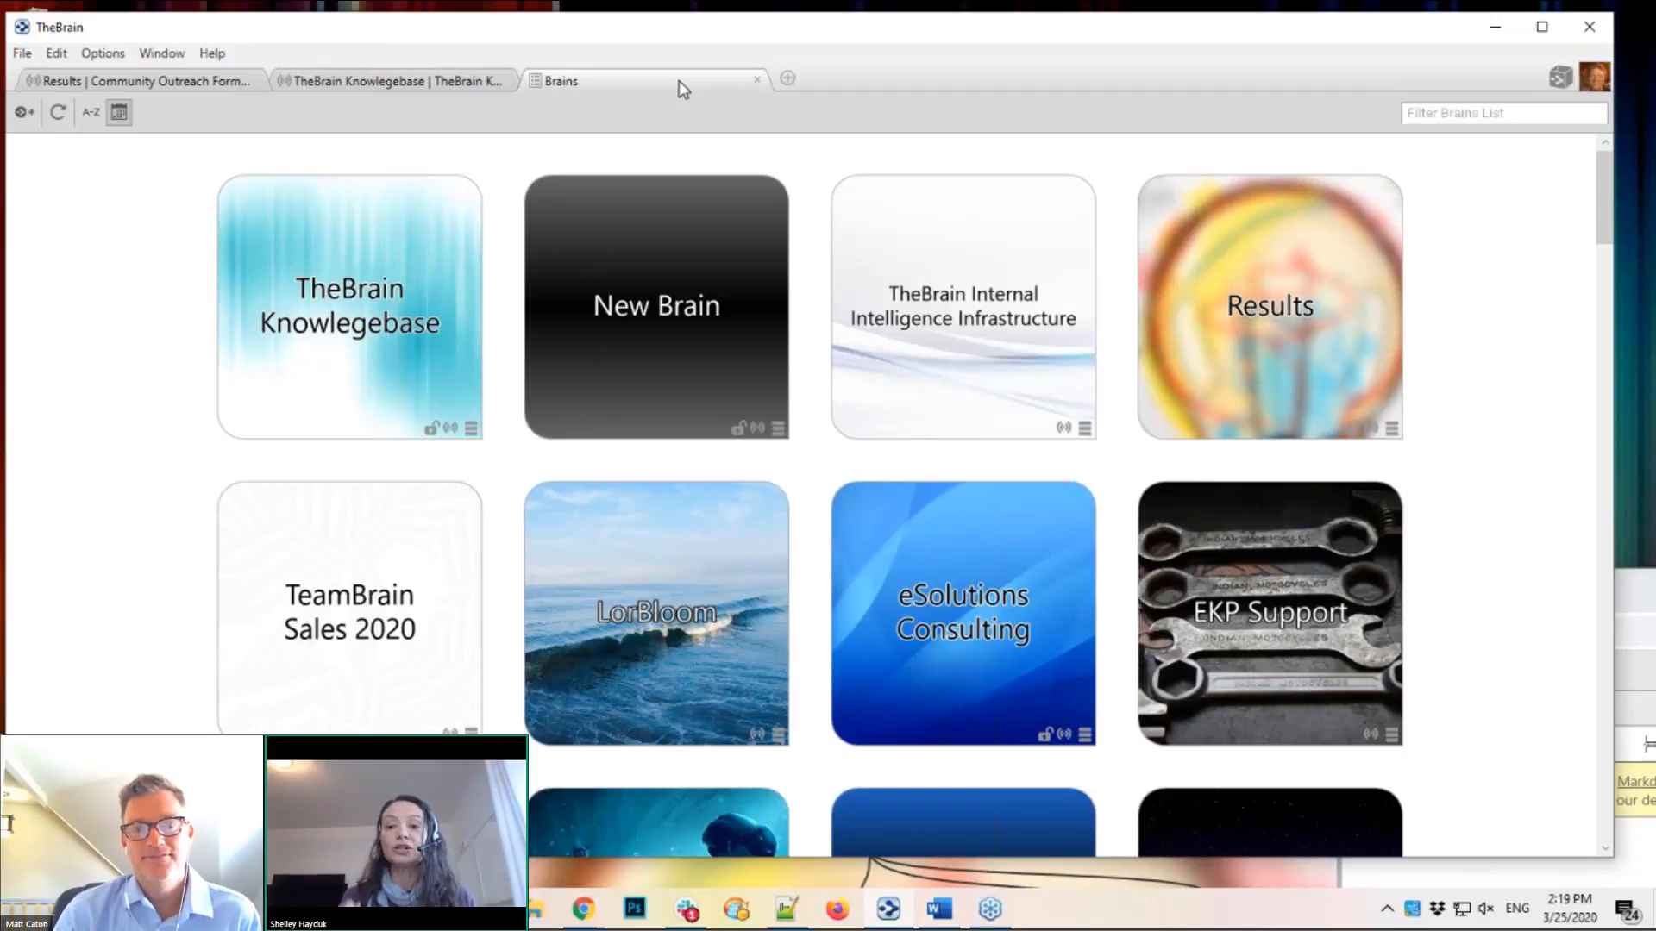
left_click(1391, 429)
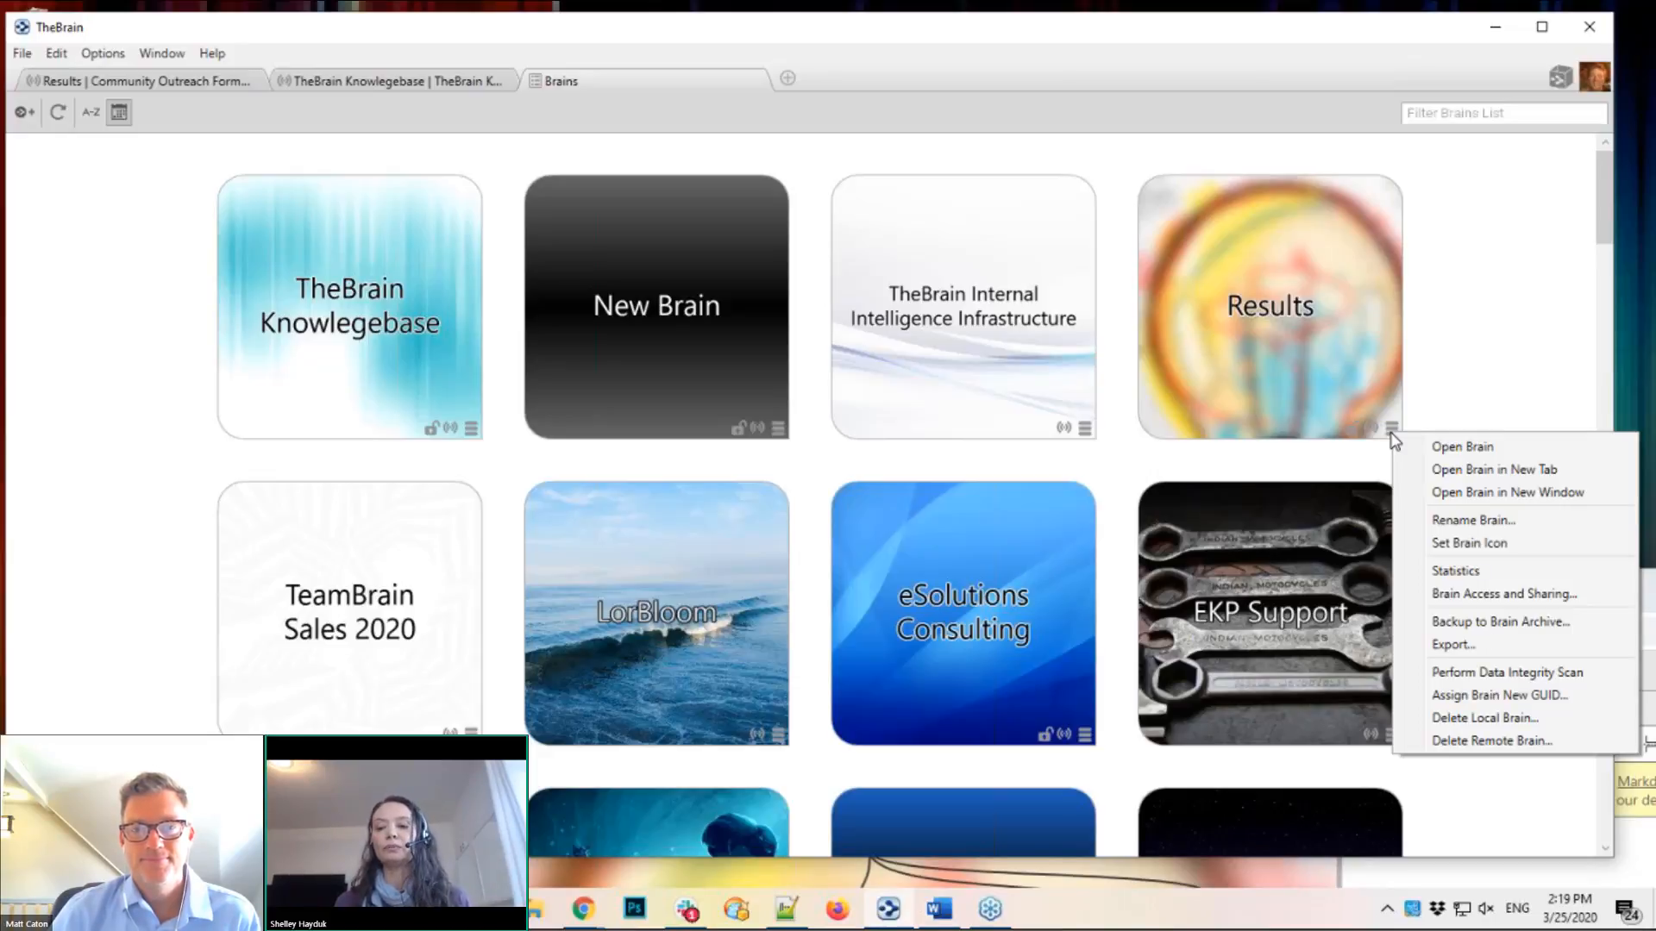
left_click(1437, 400)
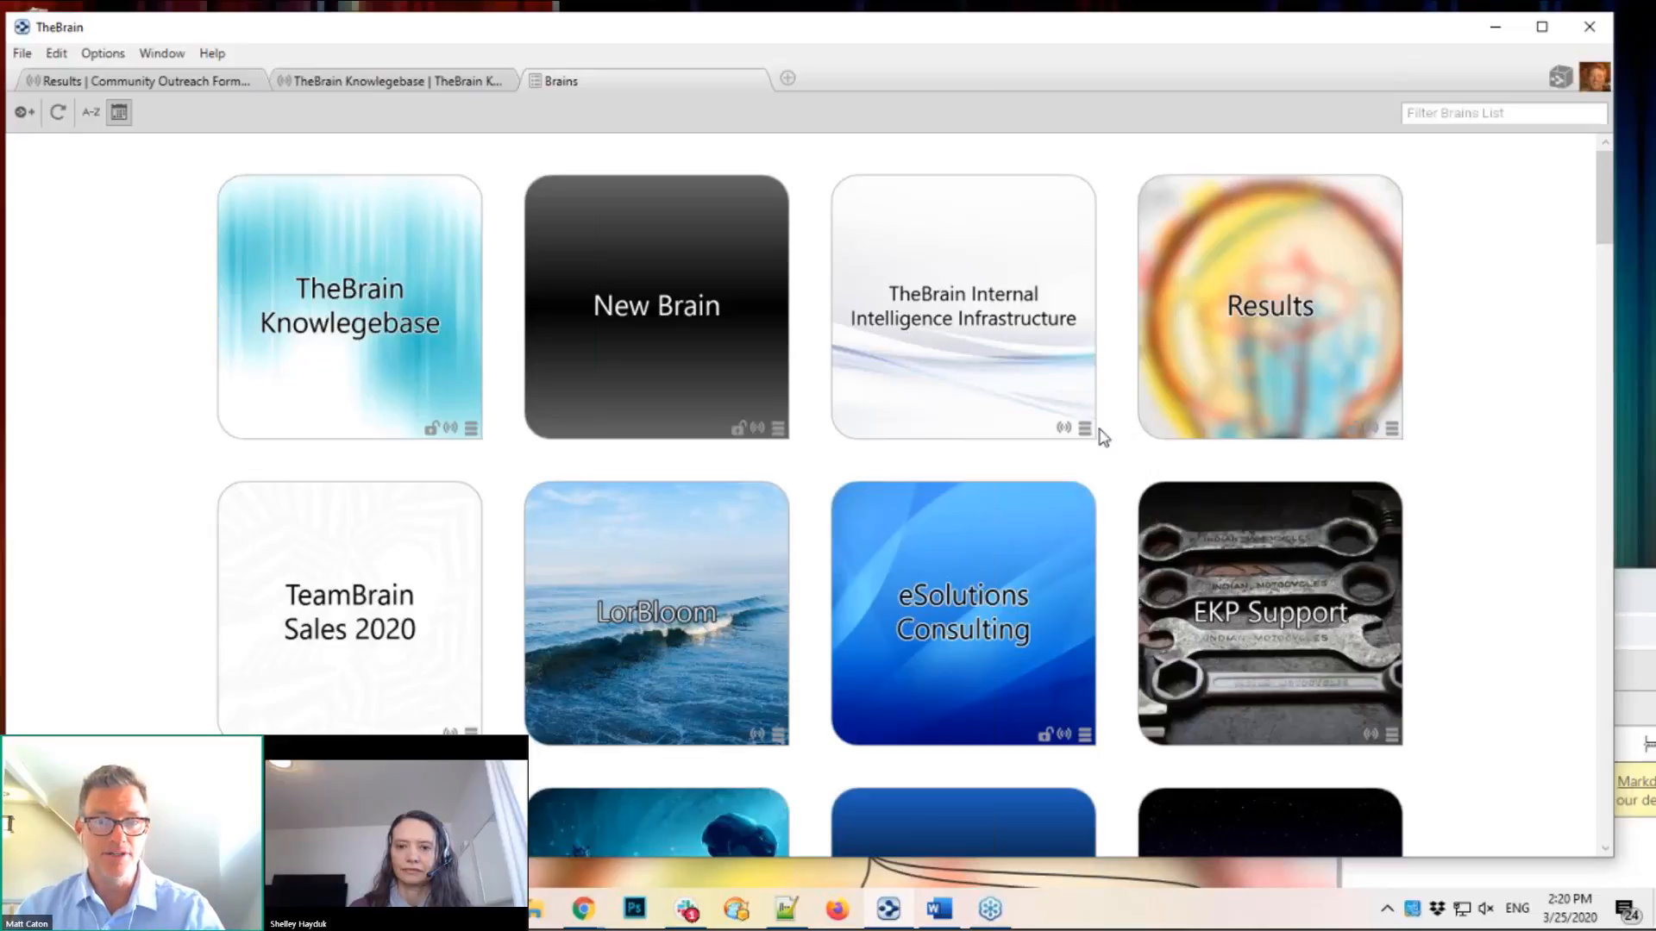
left_click(780, 428)
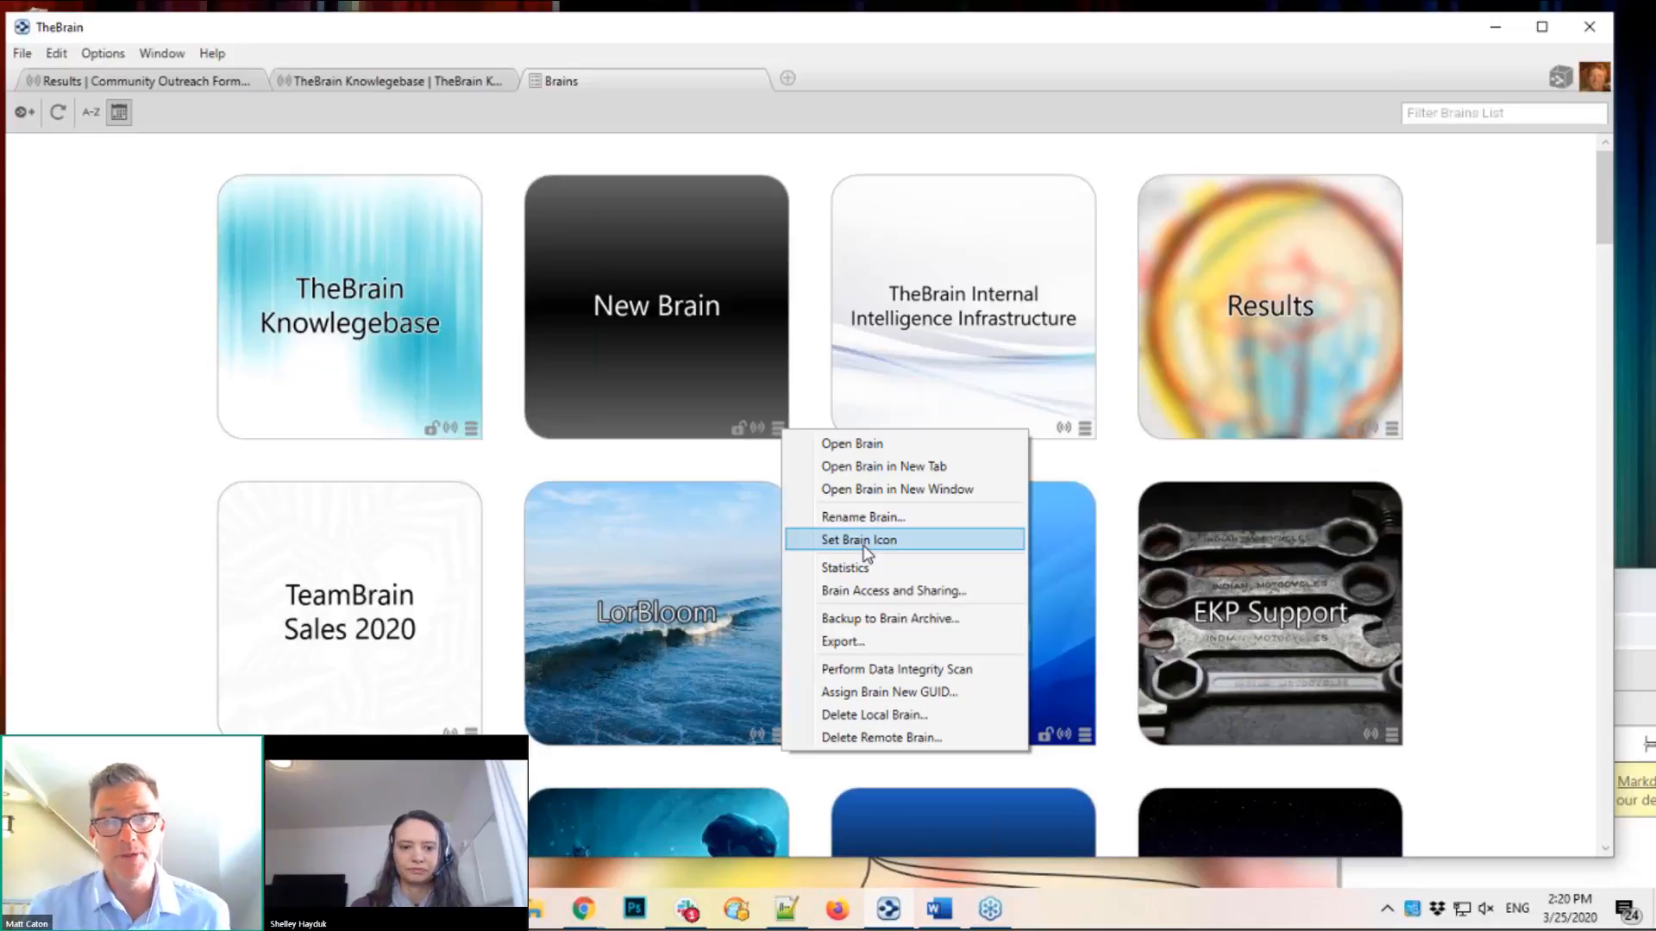
left_click(1550, 405)
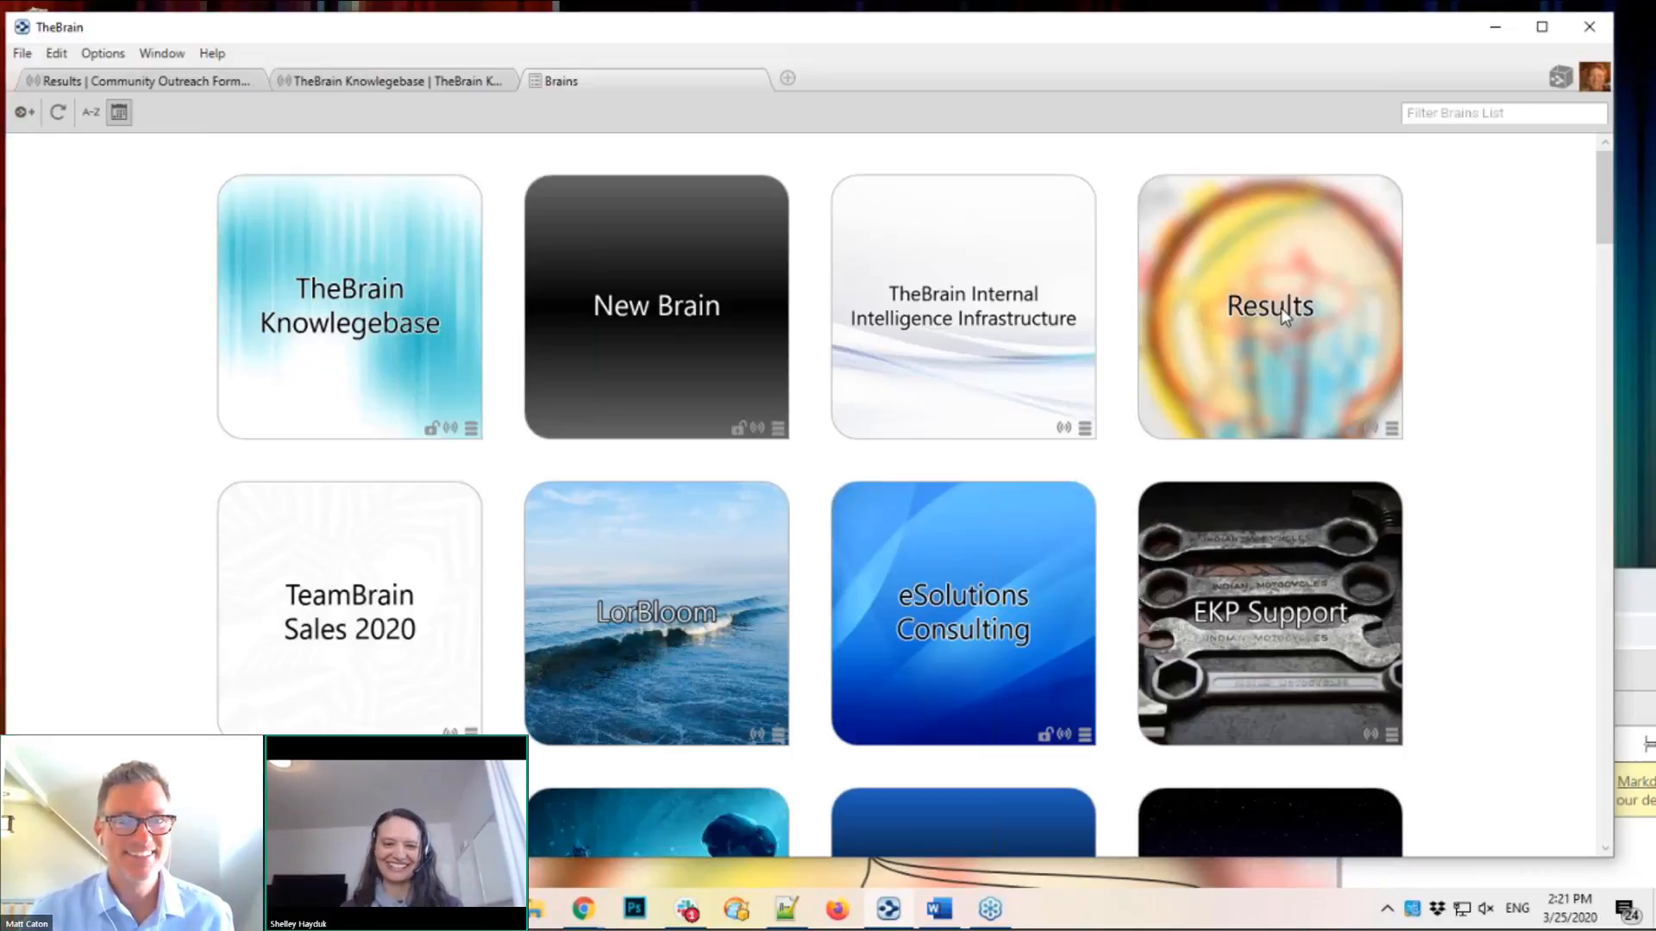
Step: Open the Results brain and copy Community Outreach Formatted's local thought URL
left_click(1252, 347)
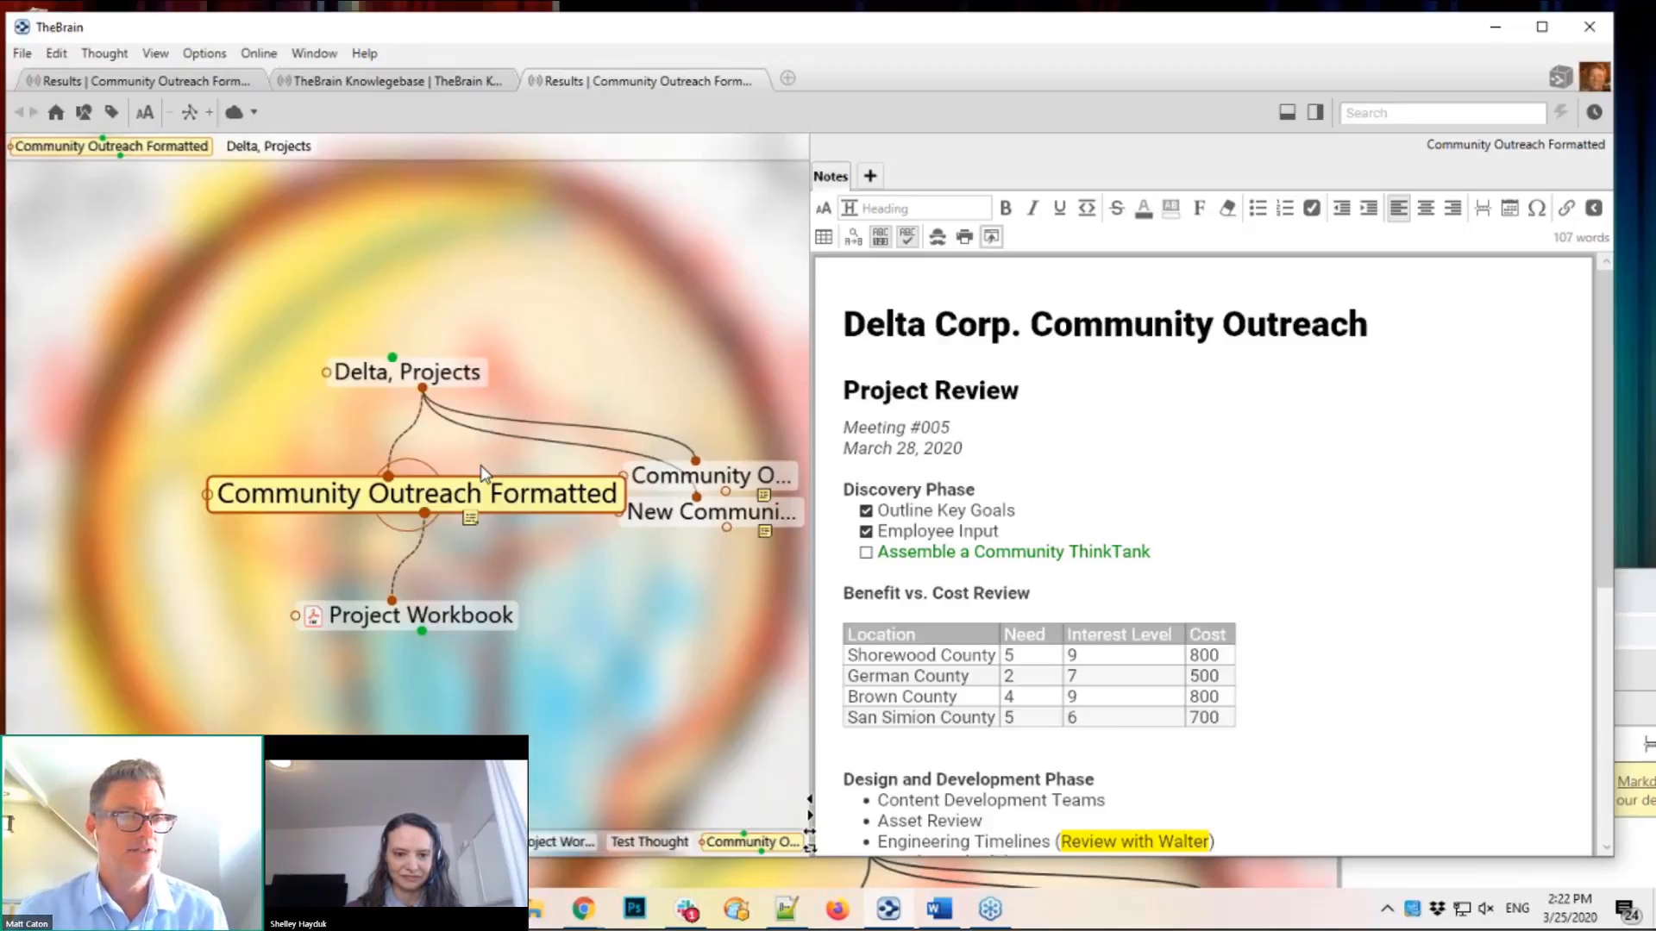
right_click(394, 505)
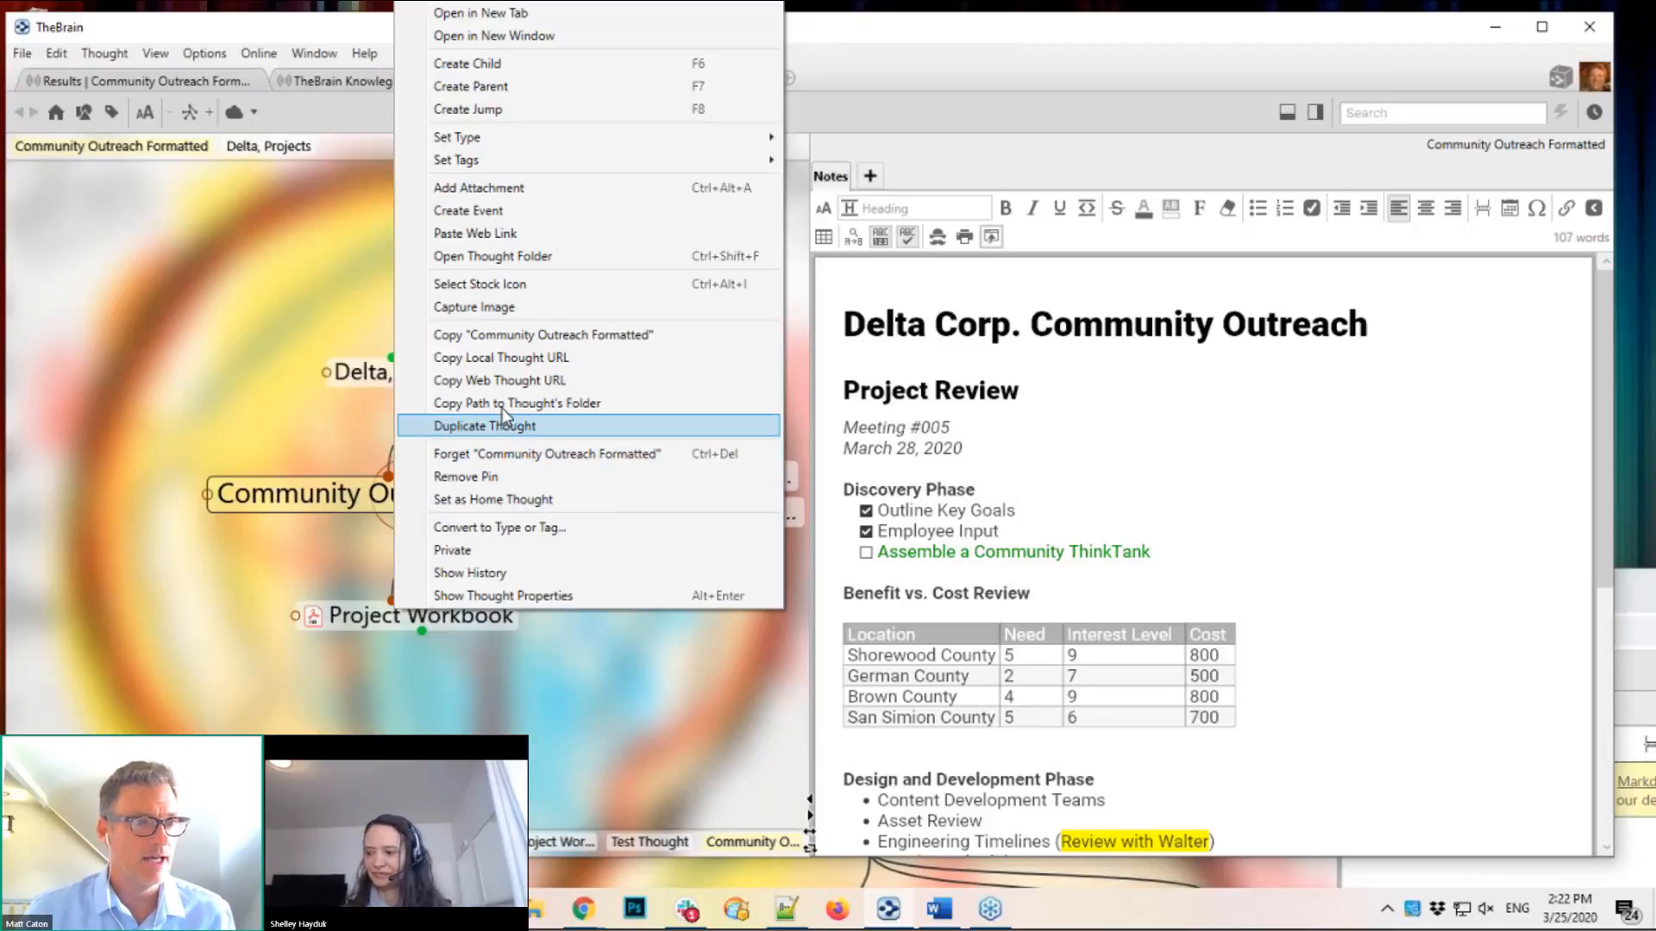
left_click(563, 358)
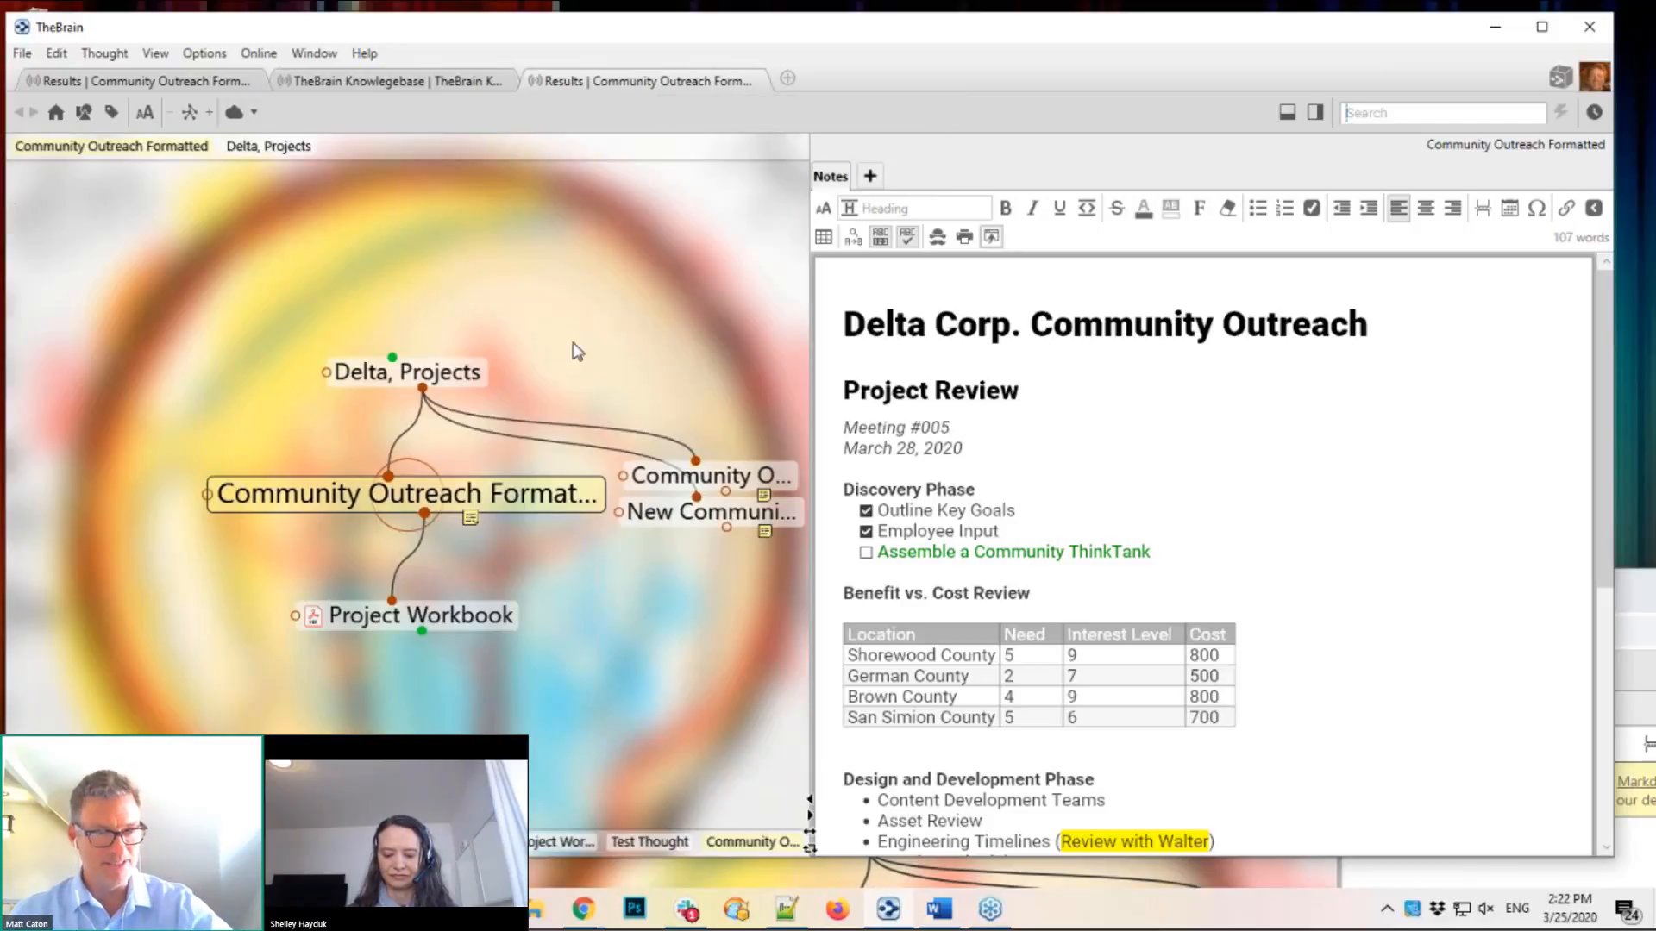
Step: Close both Results tabs and open the eSolutions Consulting brain from a new Brains tab
left_click(444, 382)
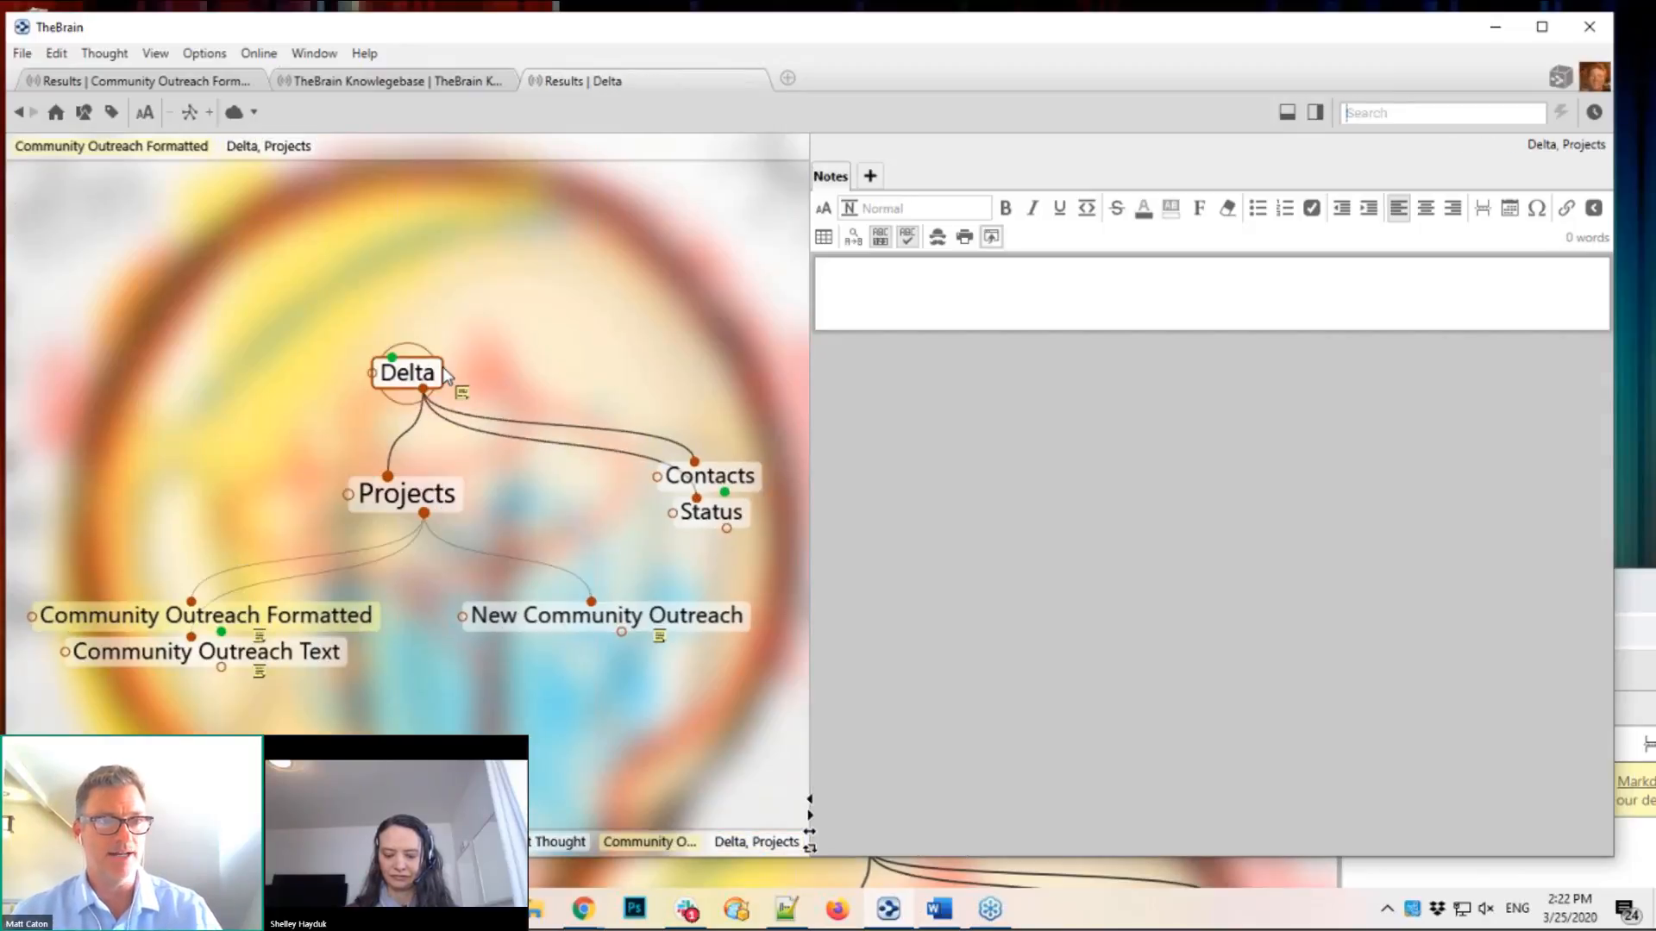
left_click(441, 373)
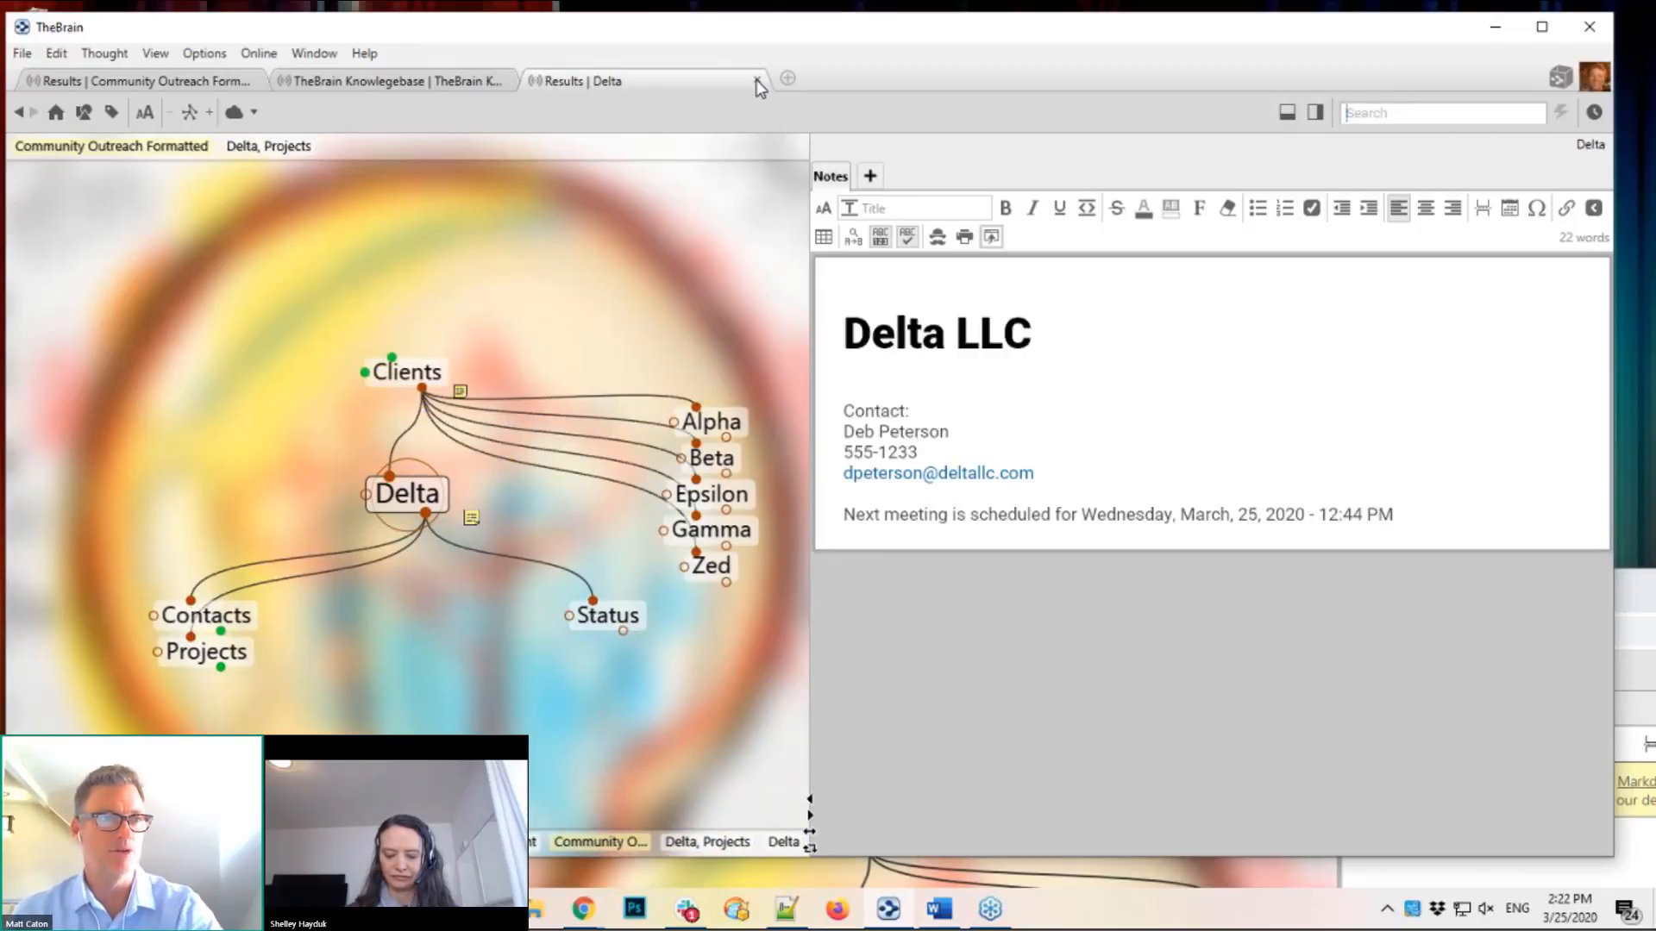
left_click(758, 83)
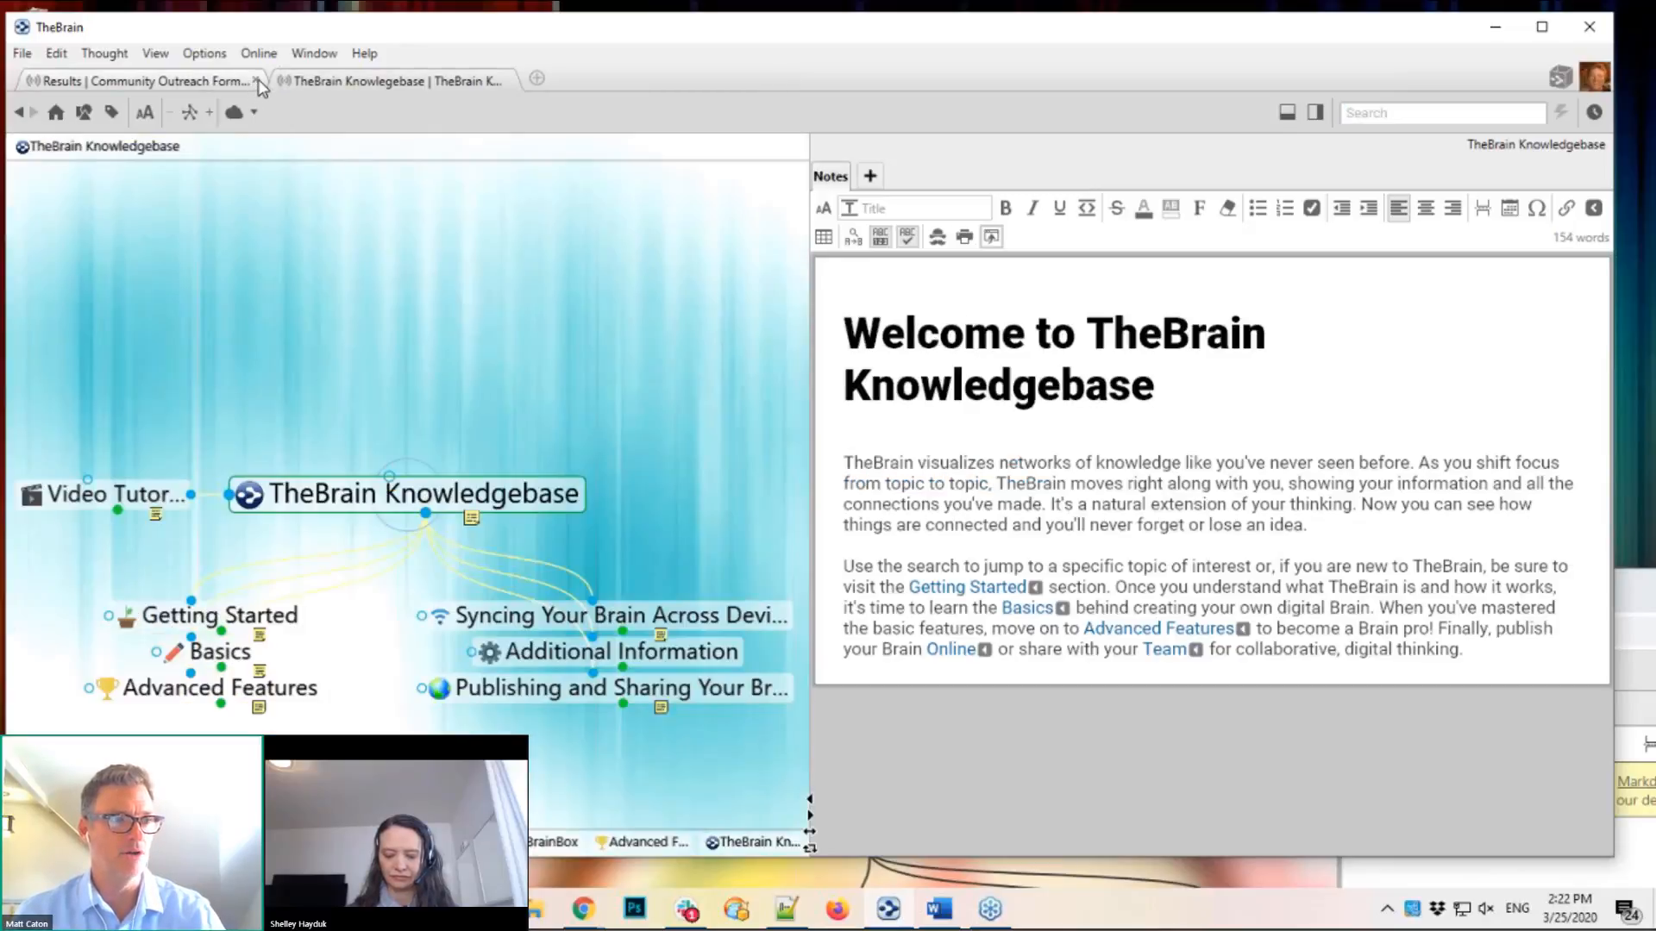
left_click(257, 81)
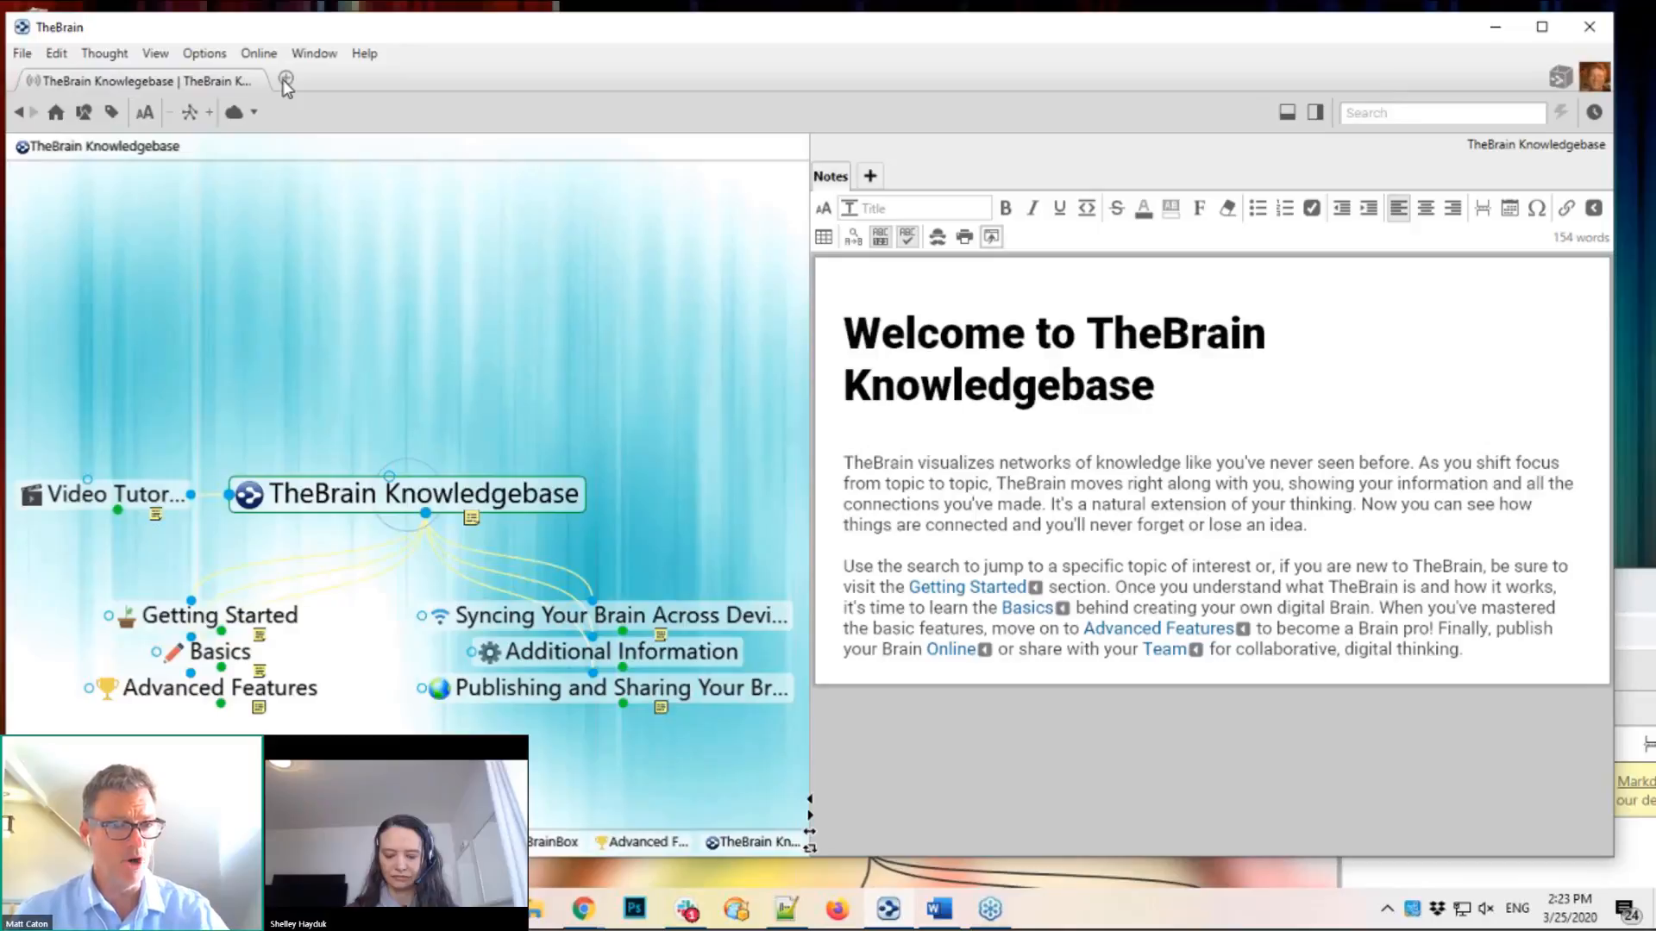
left_click(285, 80)
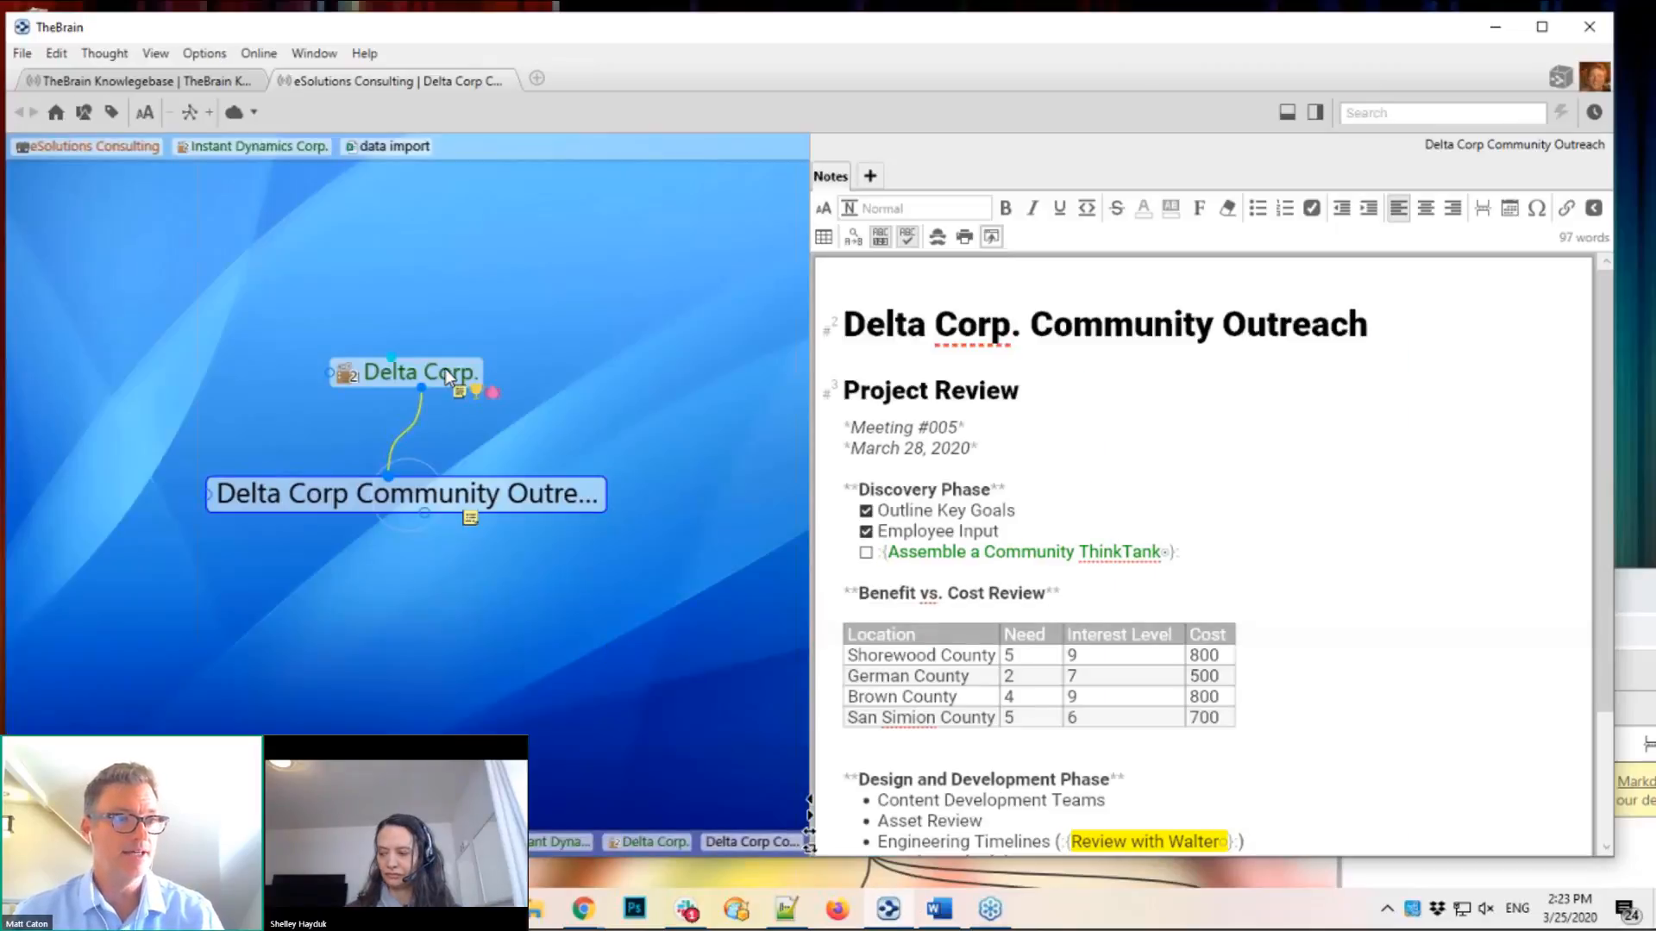
left_click(445, 369)
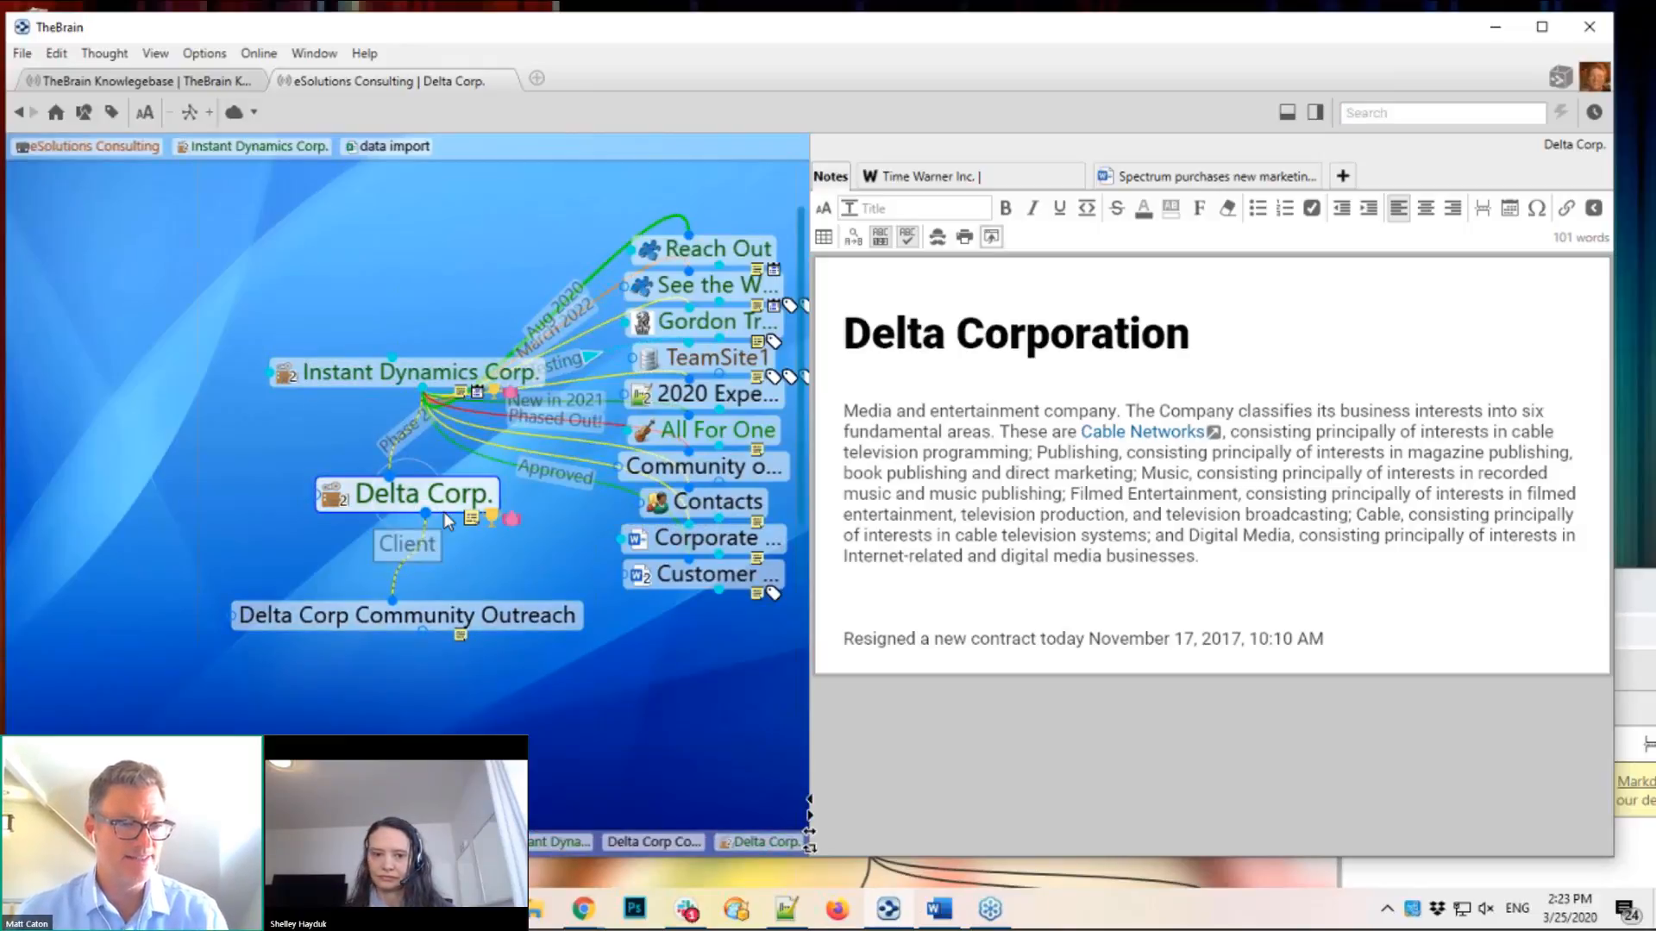
Step: Delete the Delta Corp Community Outreach thought from under Delta Corp
left_click(399, 616)
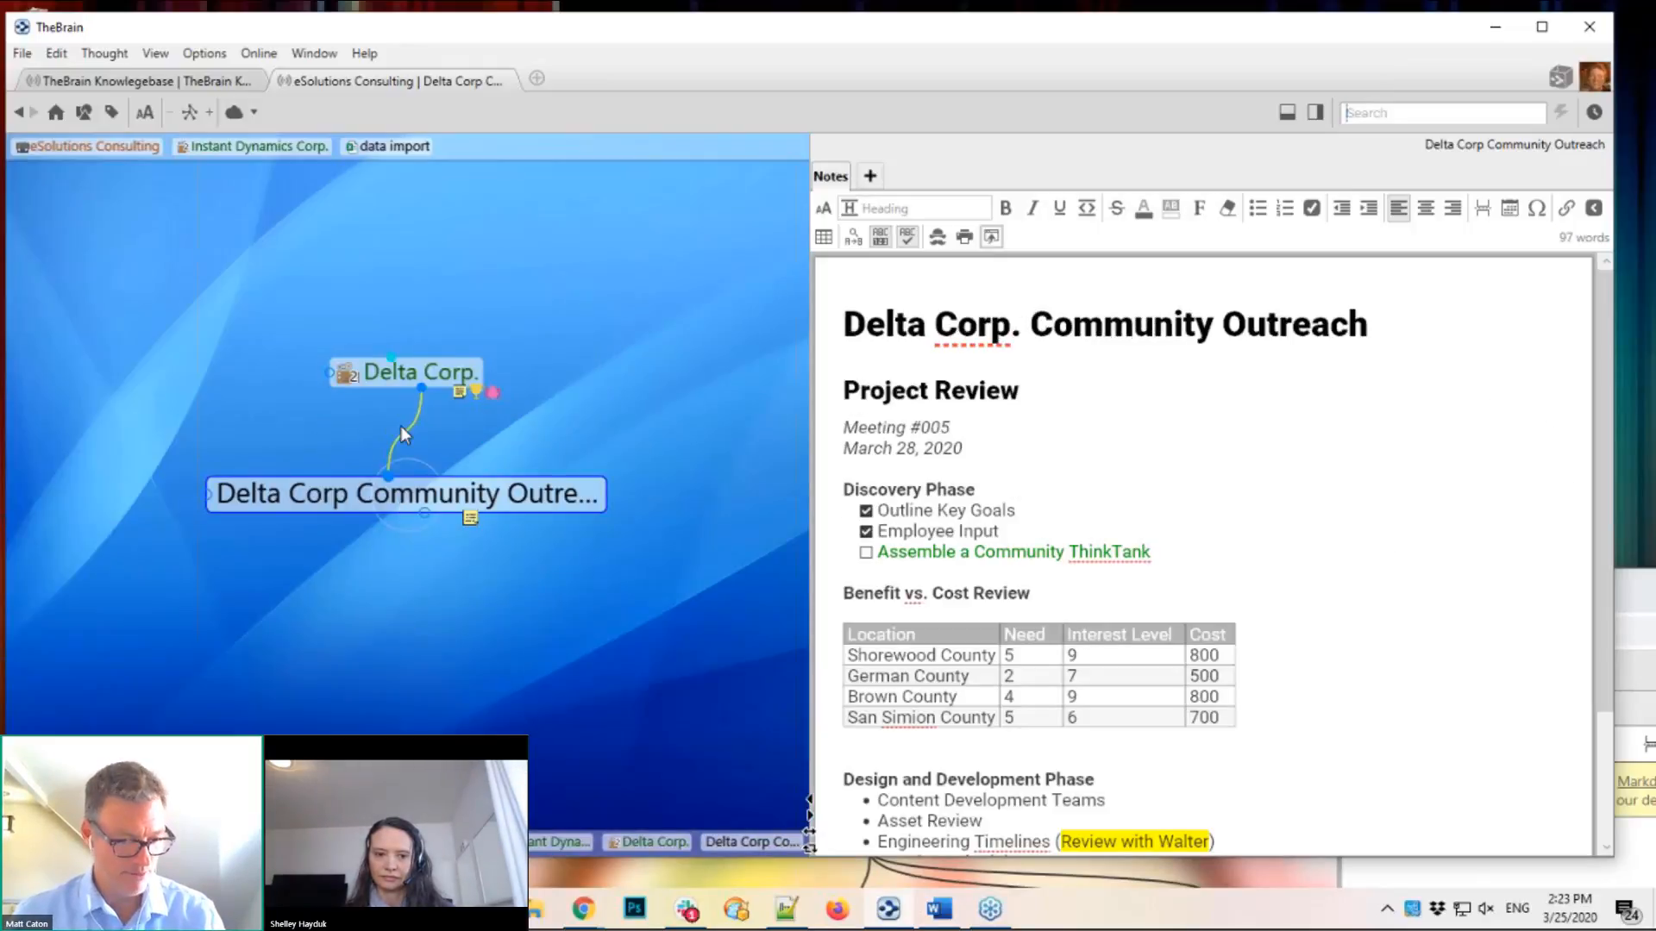
right_click(405, 504)
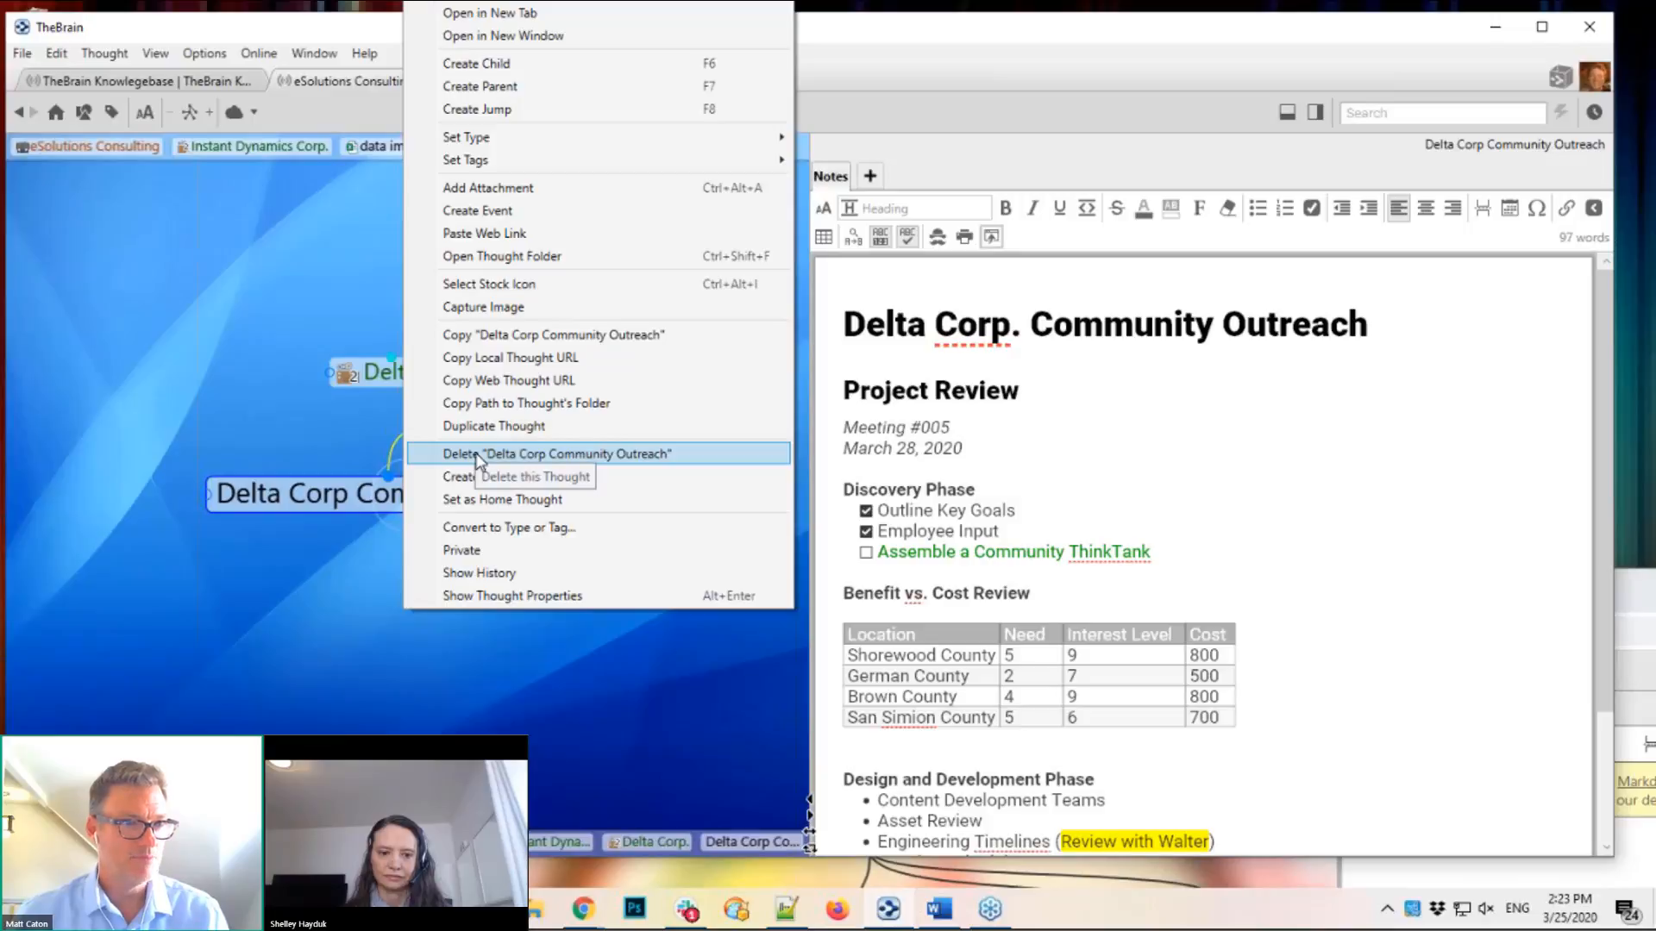
left_click(479, 454)
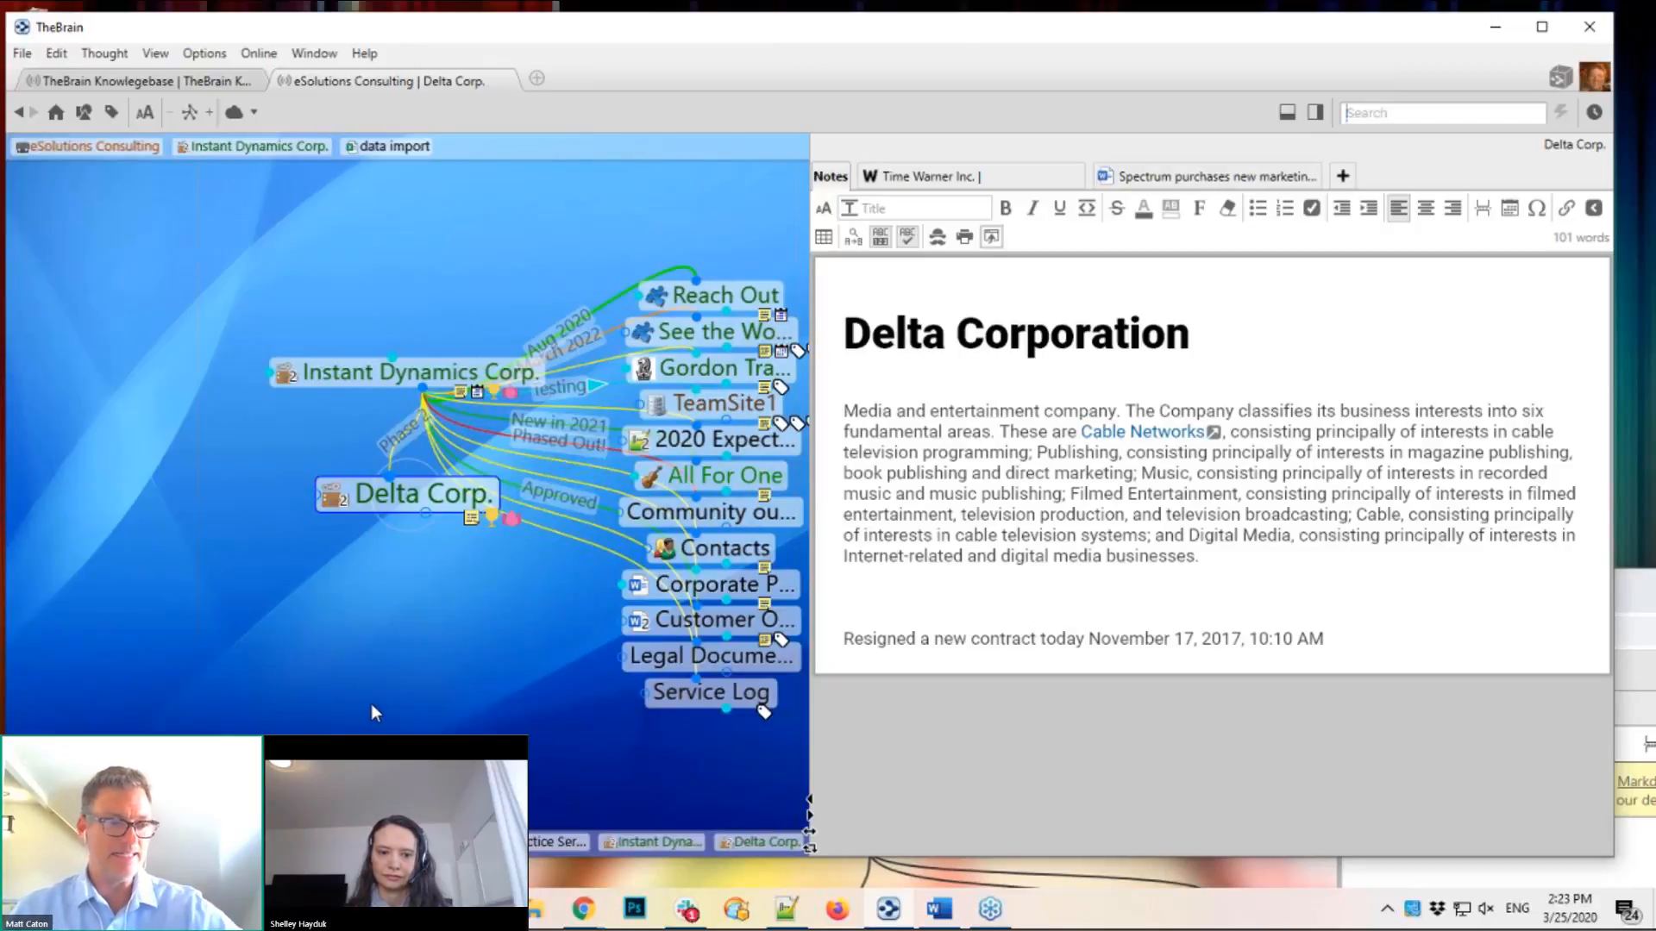
right_click(356, 674)
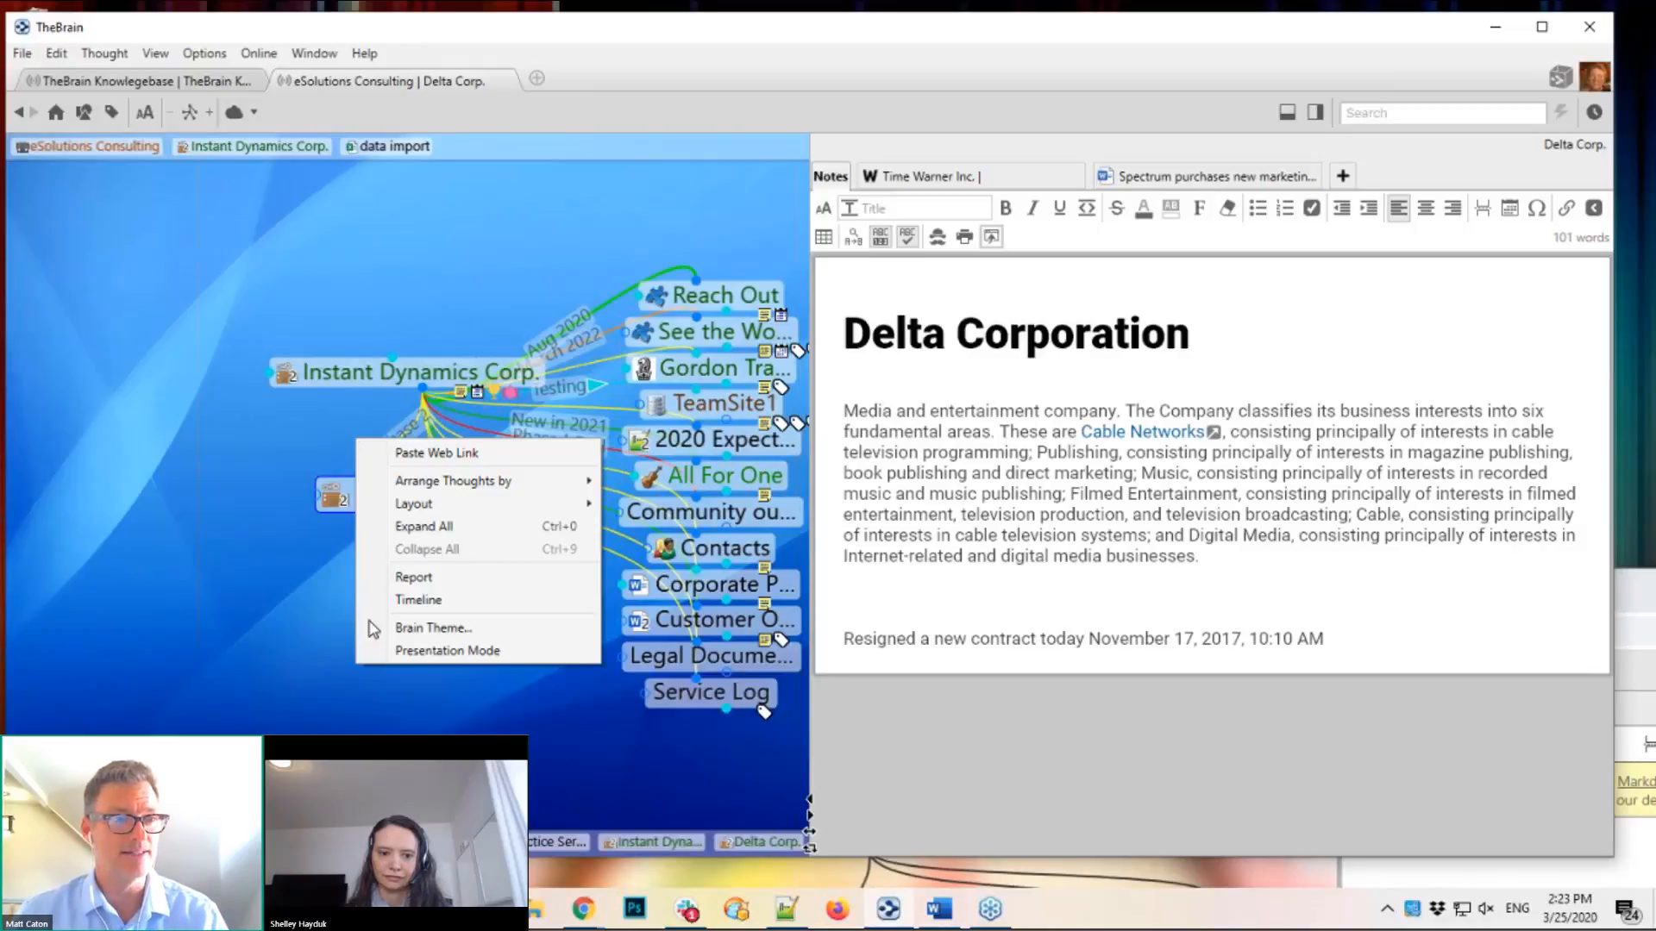
Step: Paste the copied link as a Community Outreach Formatted thought under Delta Corp., then refocus Instant Dynamics Corp
left_click(435, 453)
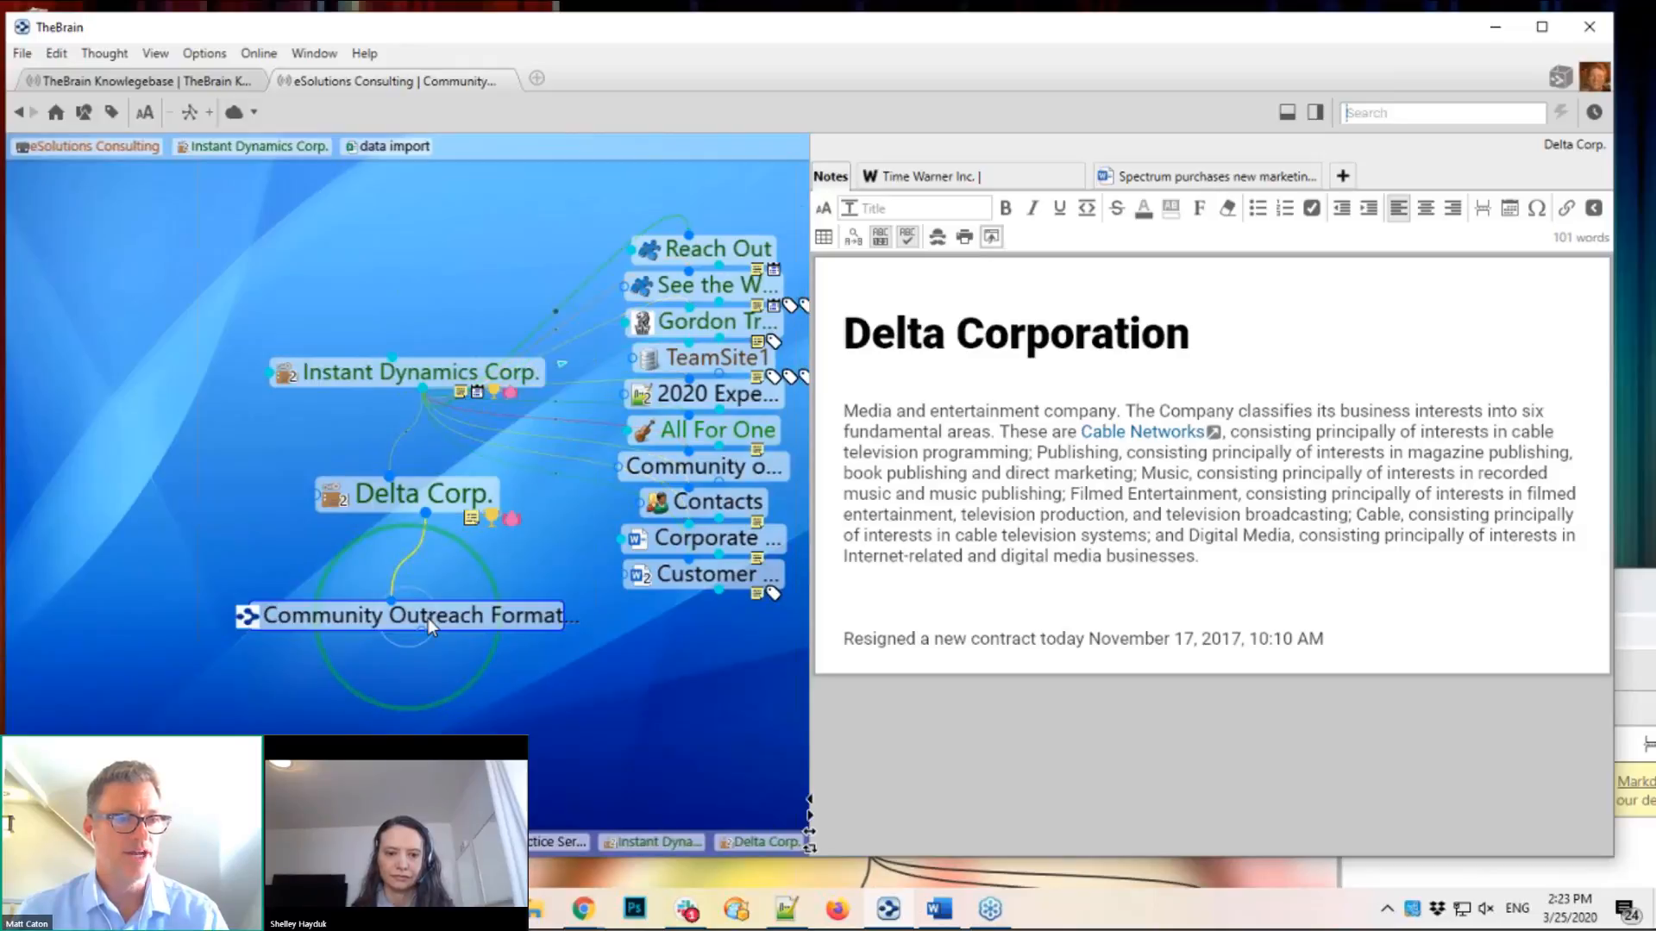
left_click(427, 618)
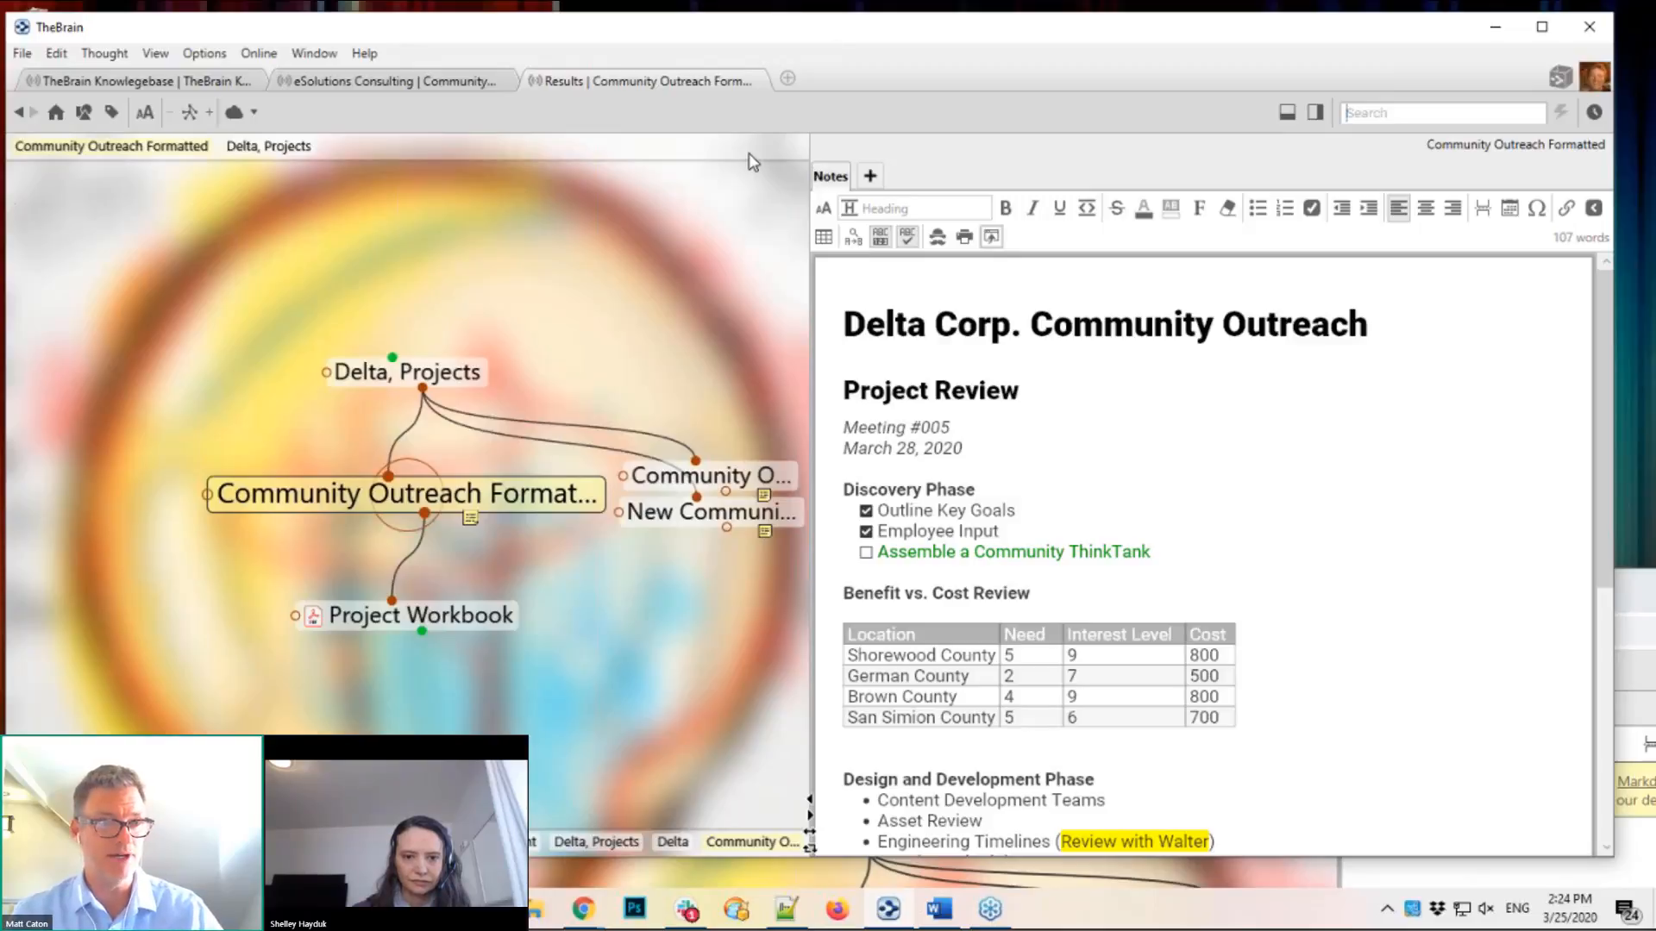
left_click(350, 90)
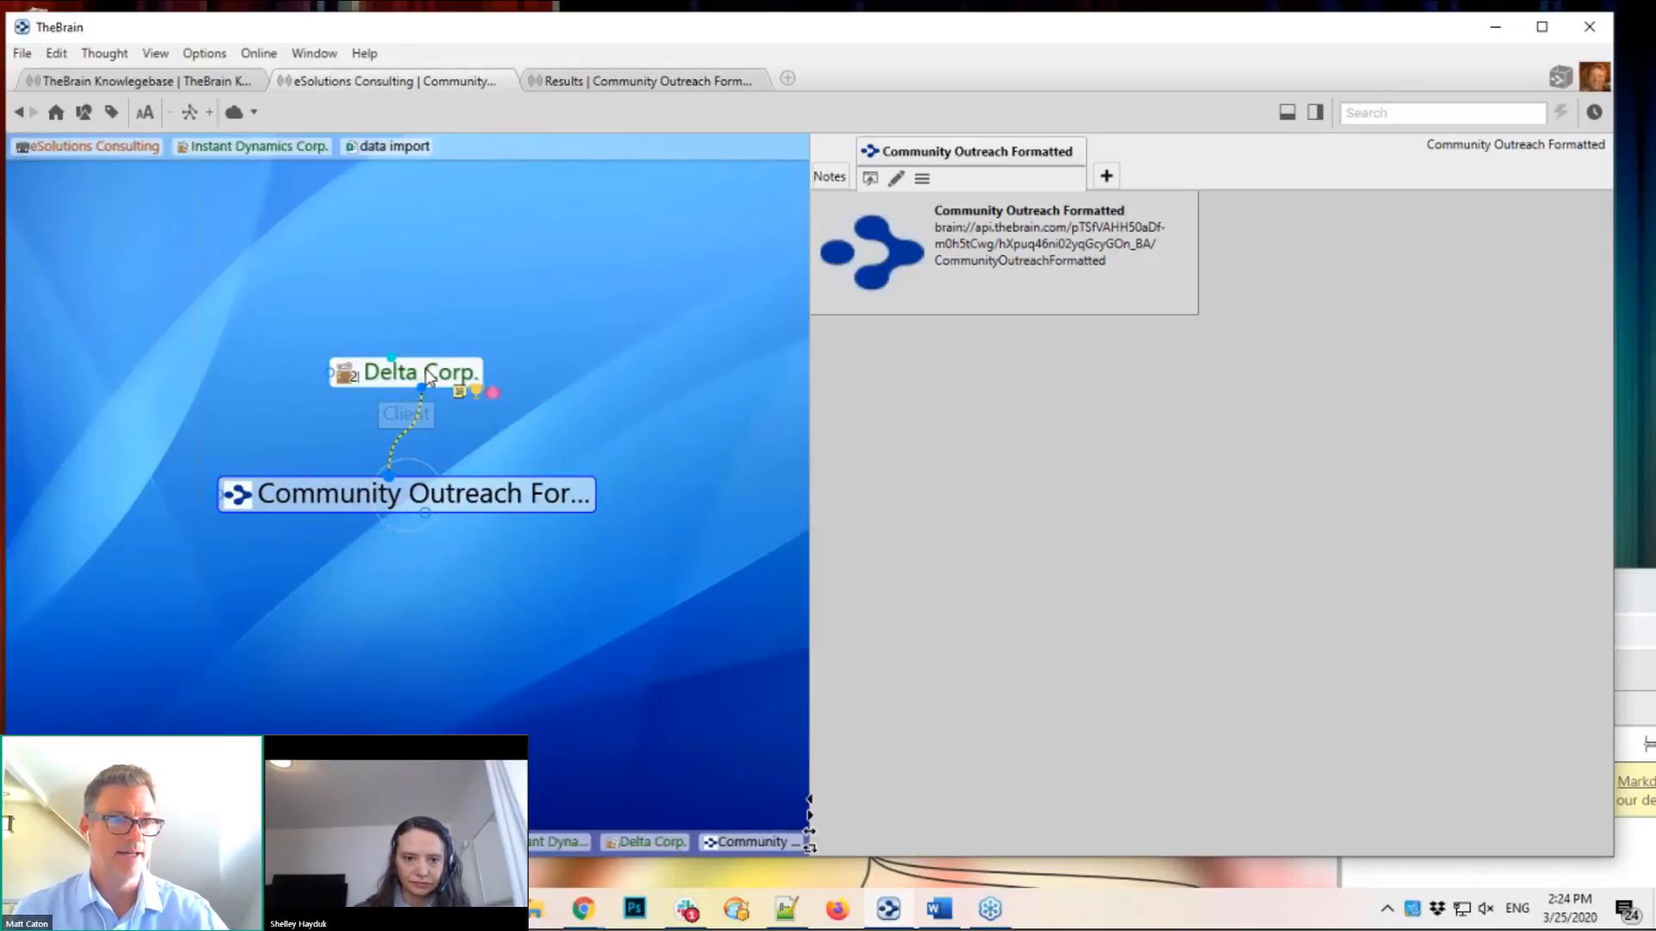
left_click(426, 369)
left_click(426, 369)
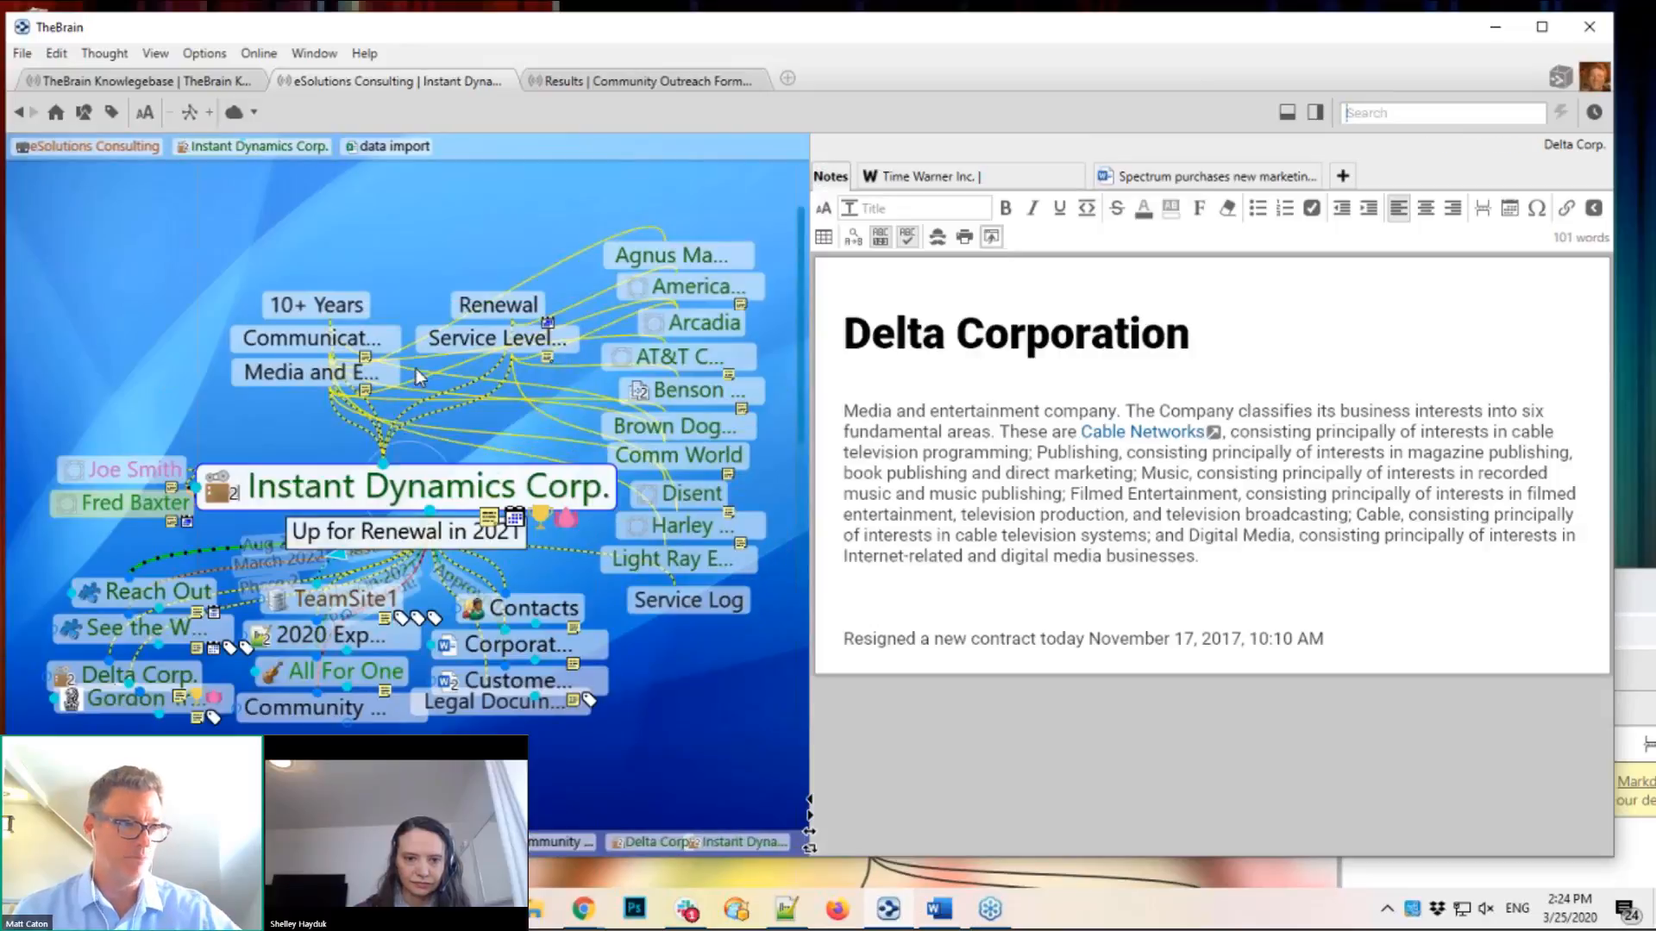
Step: Copy Instant Dynamics Corp.'s local URL and paste it as a link under Delta, Projects in Results
right_click(403, 502)
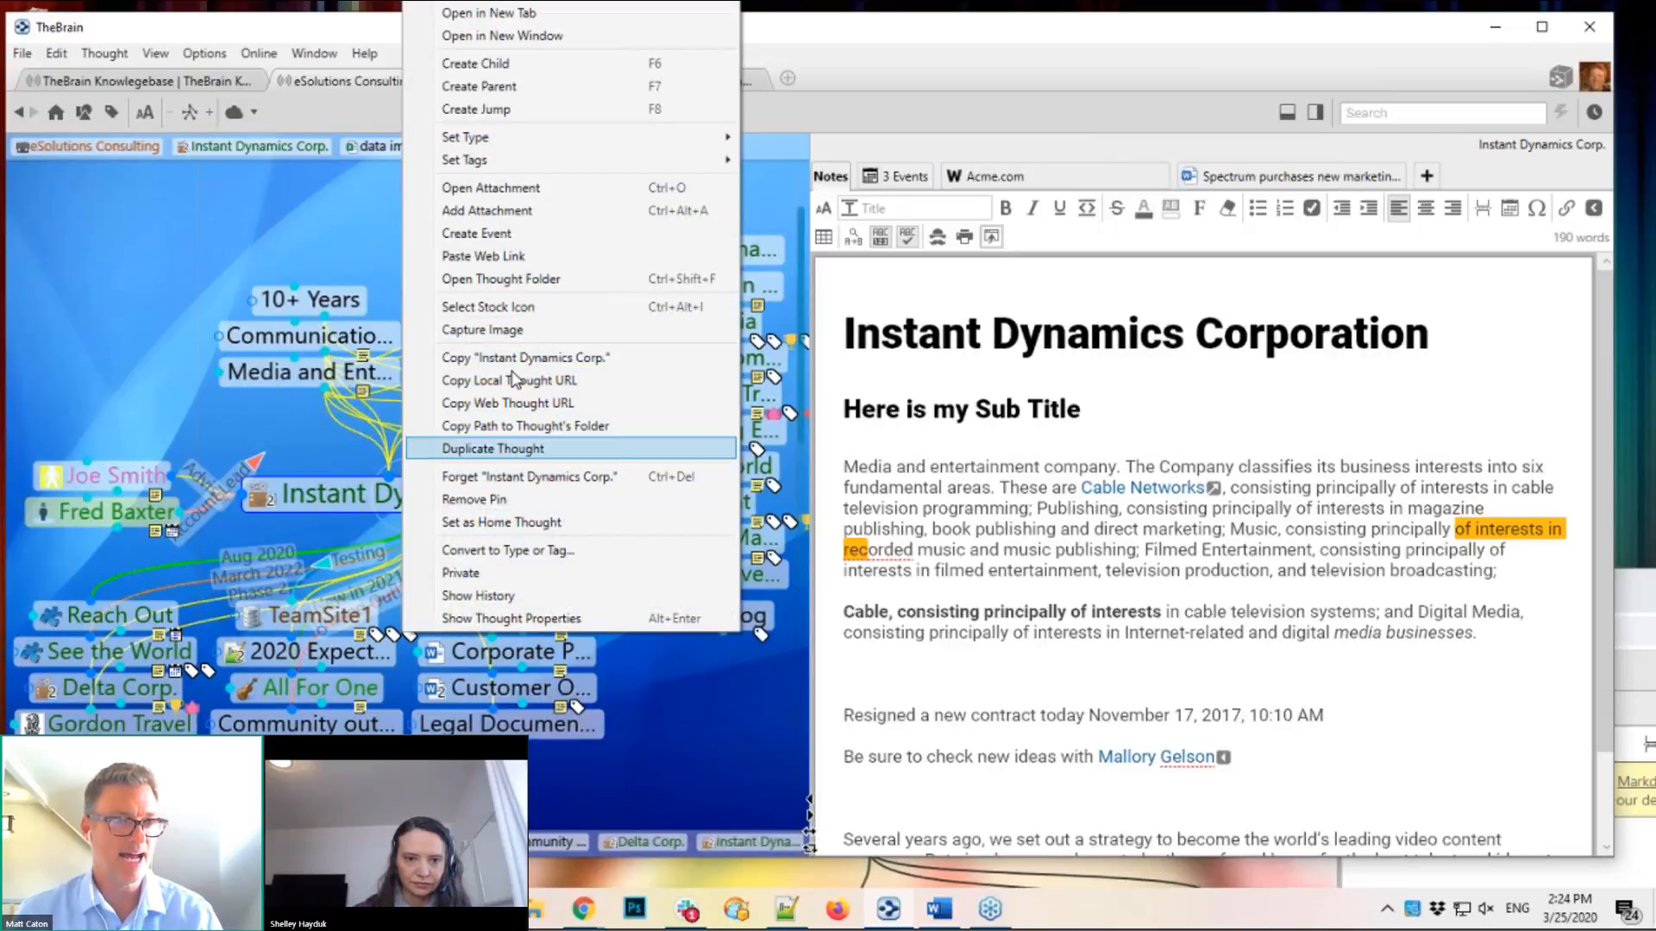
left_click(485, 382)
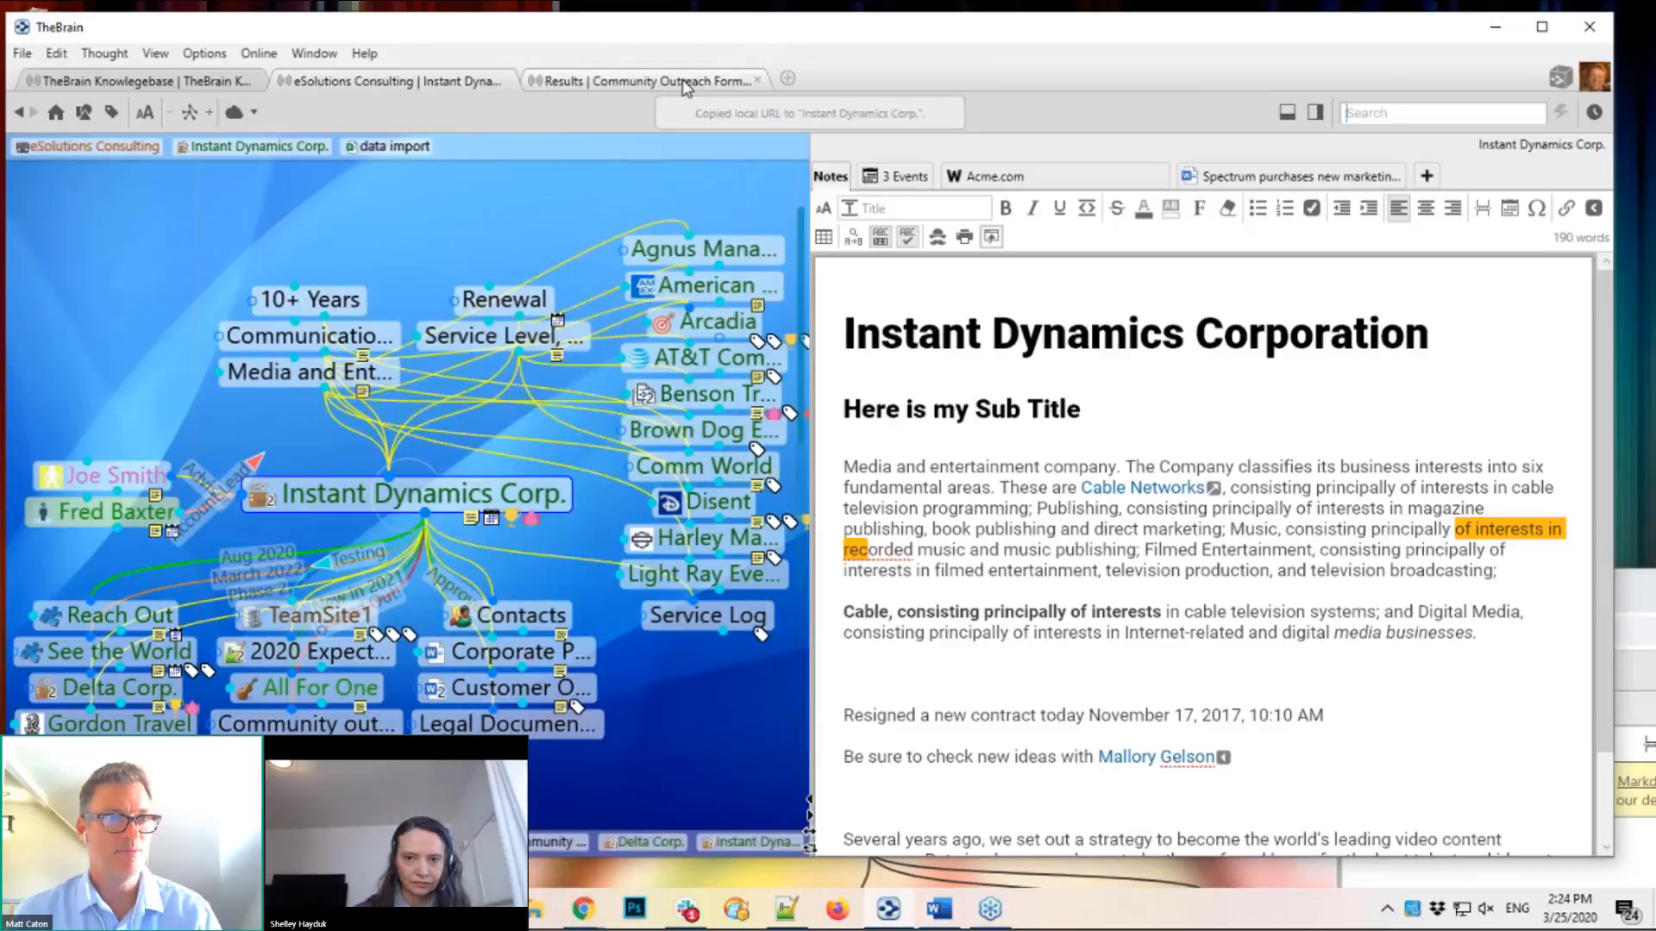
left_click(685, 81)
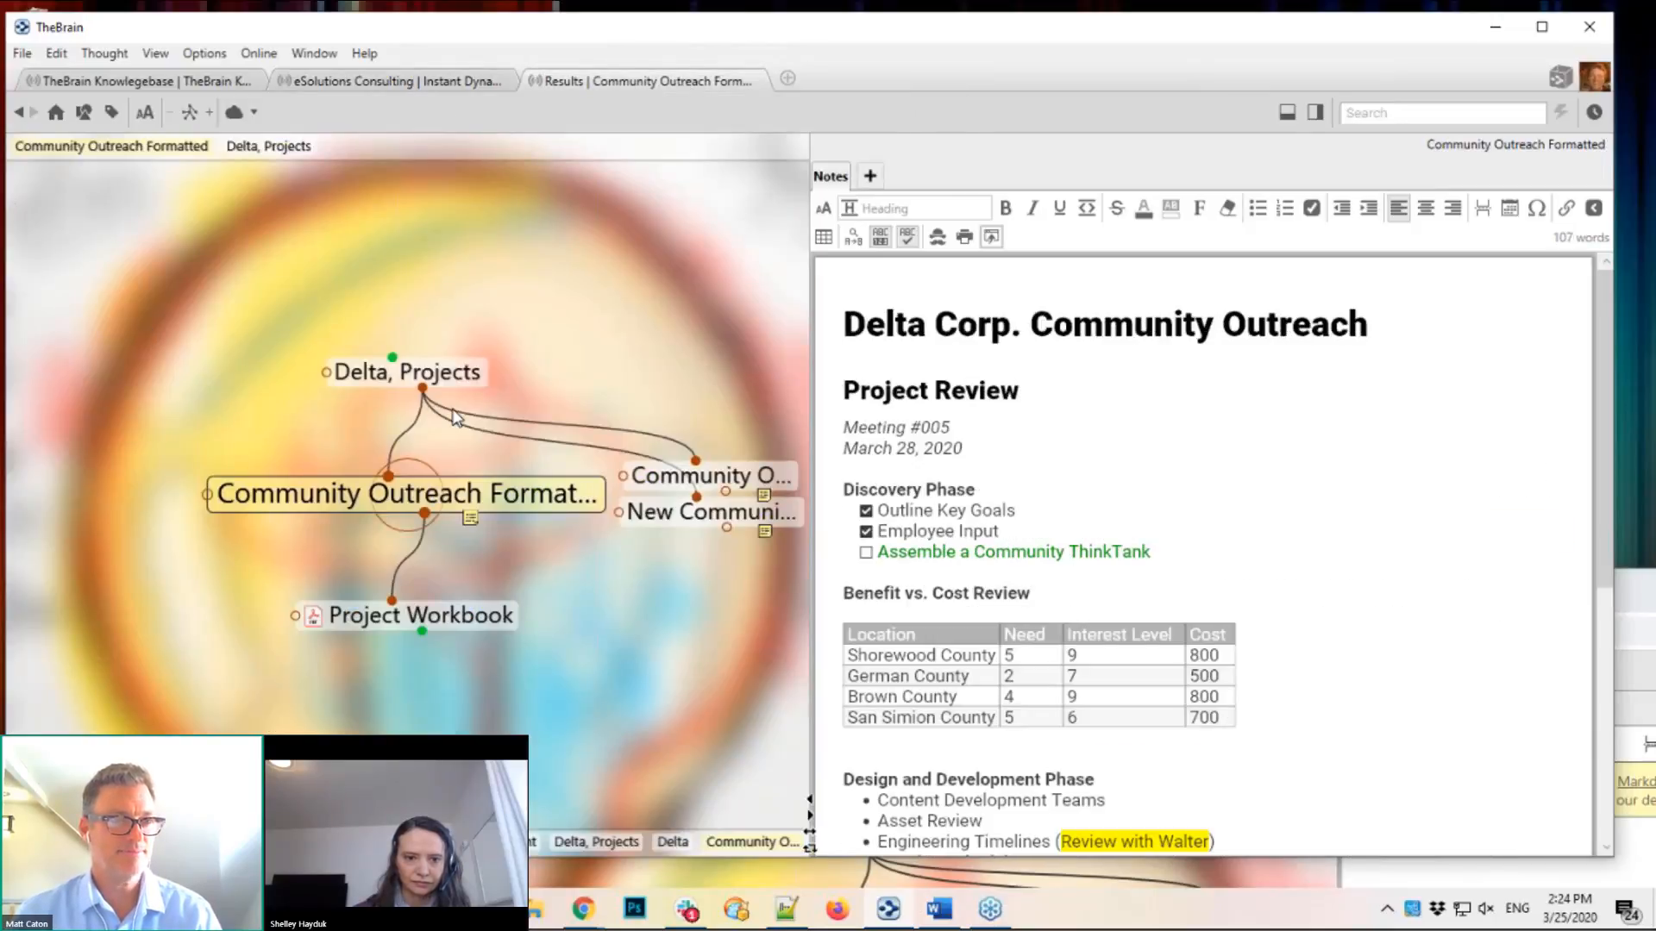
left_click(414, 372)
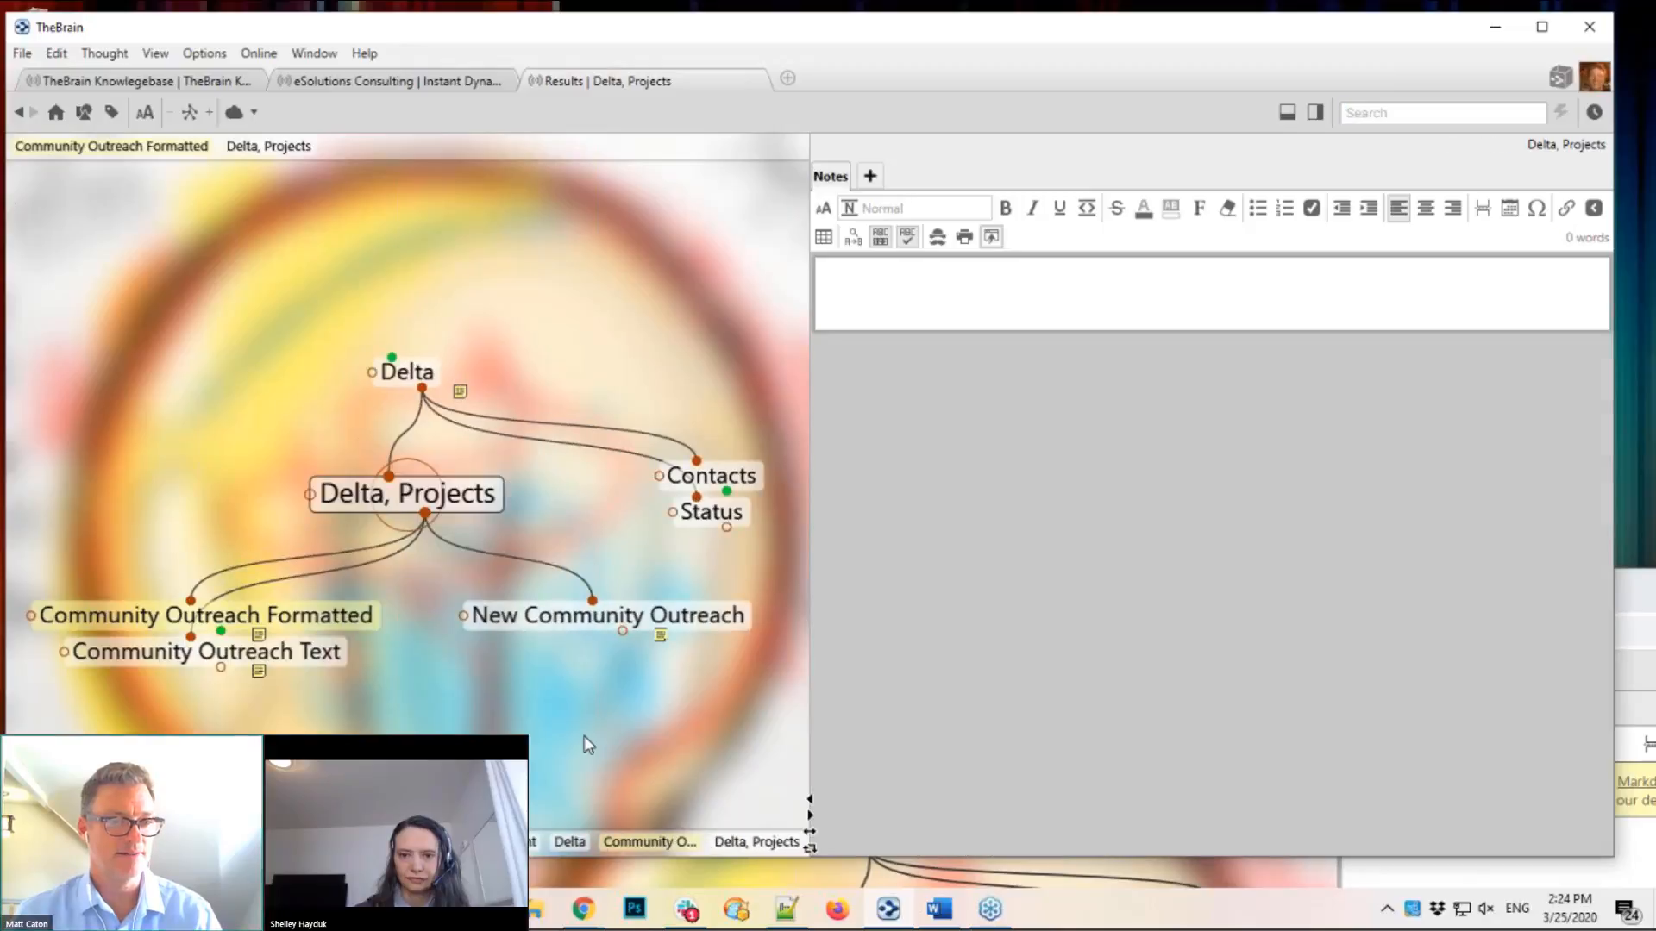
right_click(582, 736)
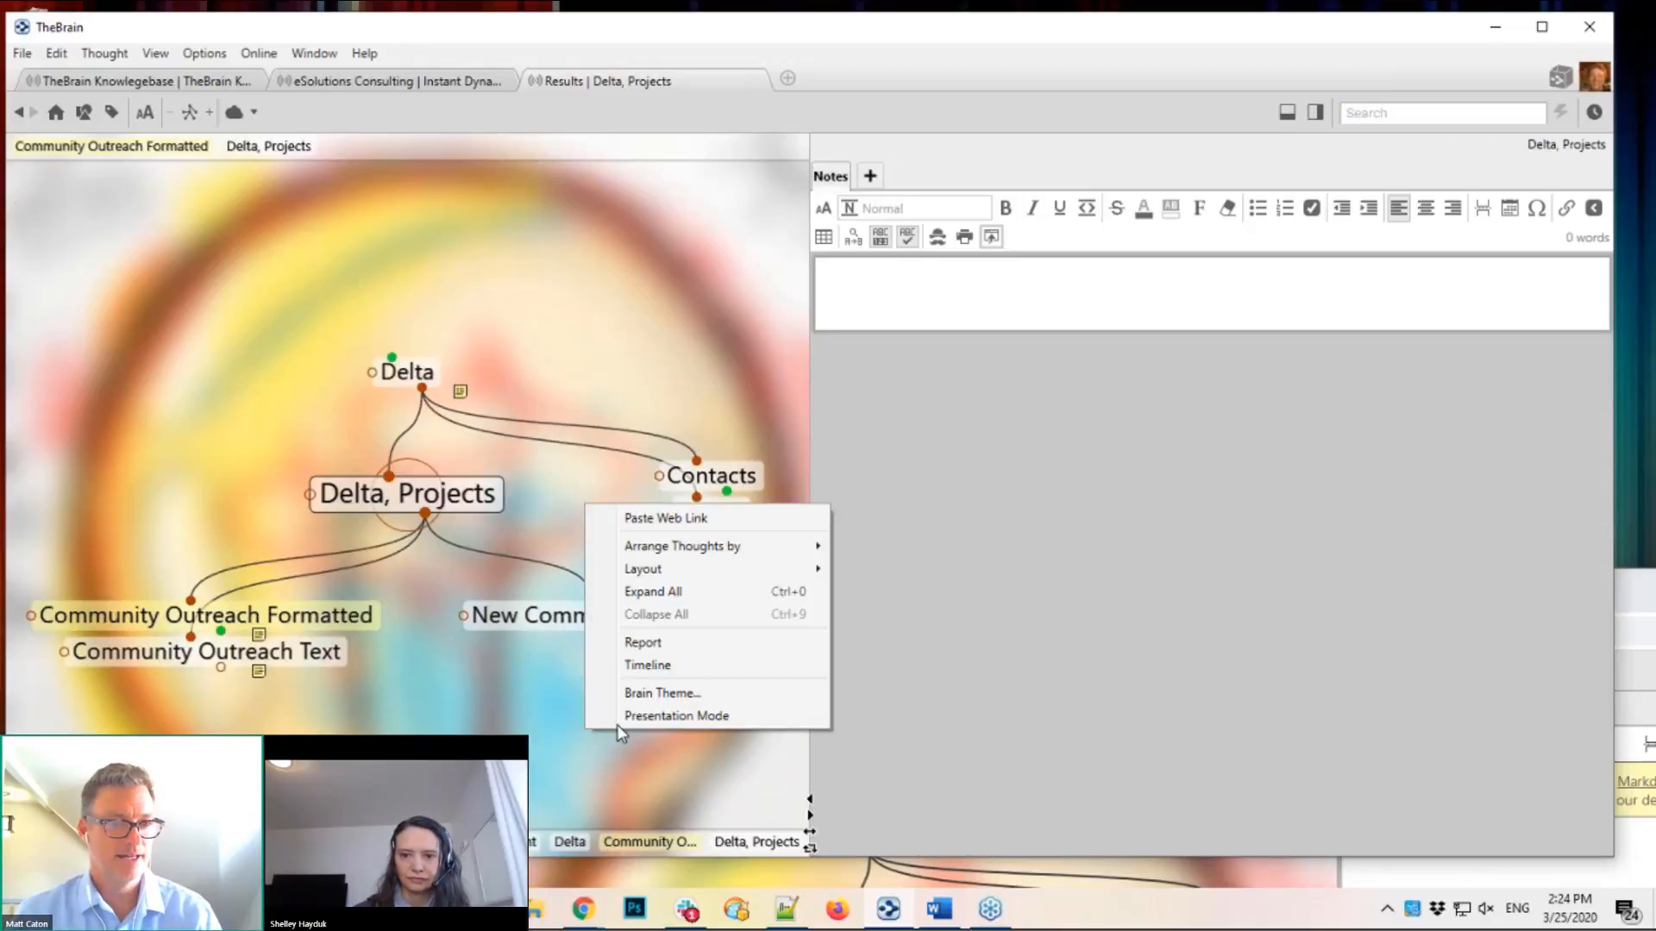
left_click(672, 520)
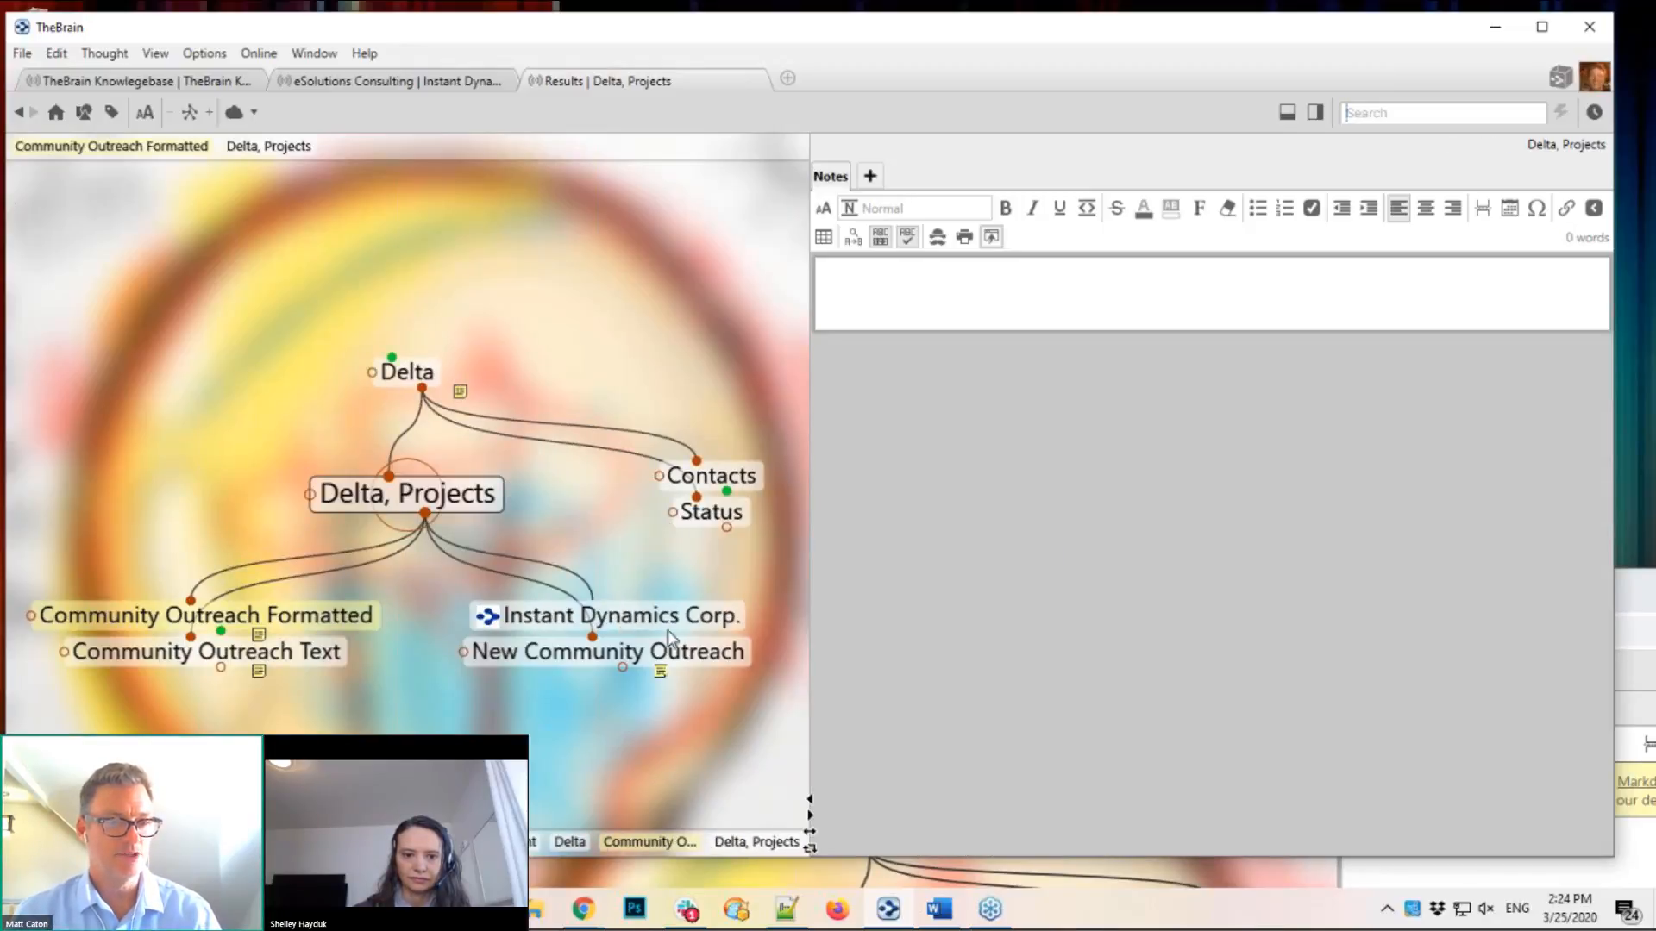
Step: Drag Instant Dynamics Corp. to the left of Delta, Projects to make it a jump link
left_click_drag(664, 627, 71, 474)
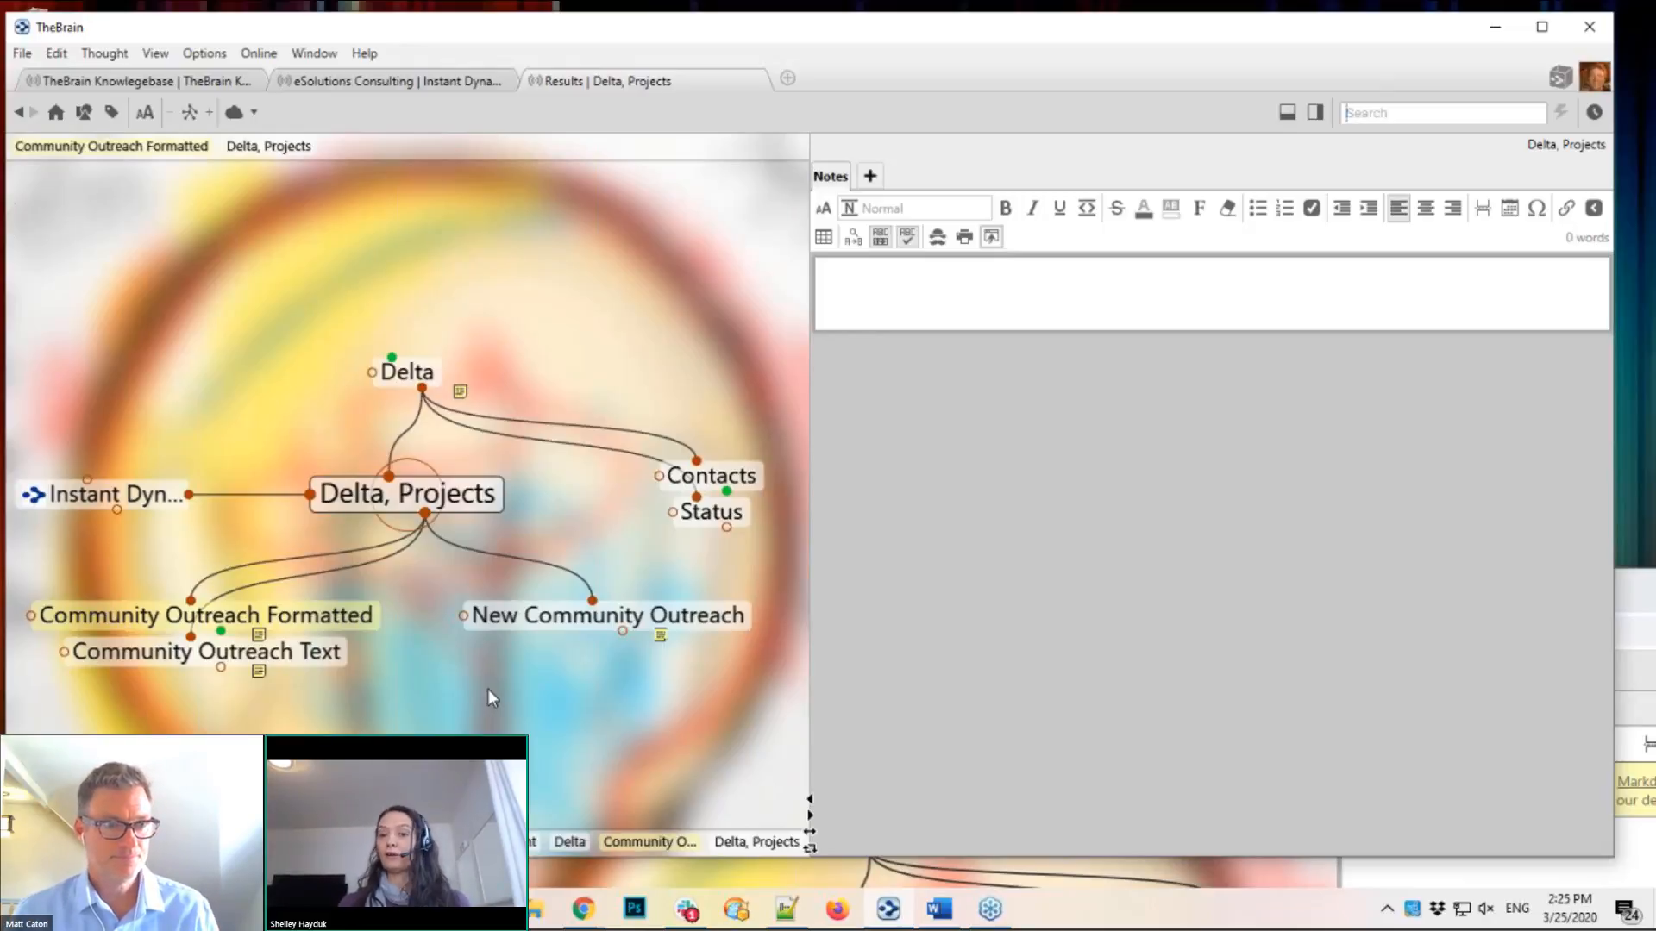
Step: Make Delta the central thought to show its Delta LLC notes and next meeting date
left_click(423, 372)
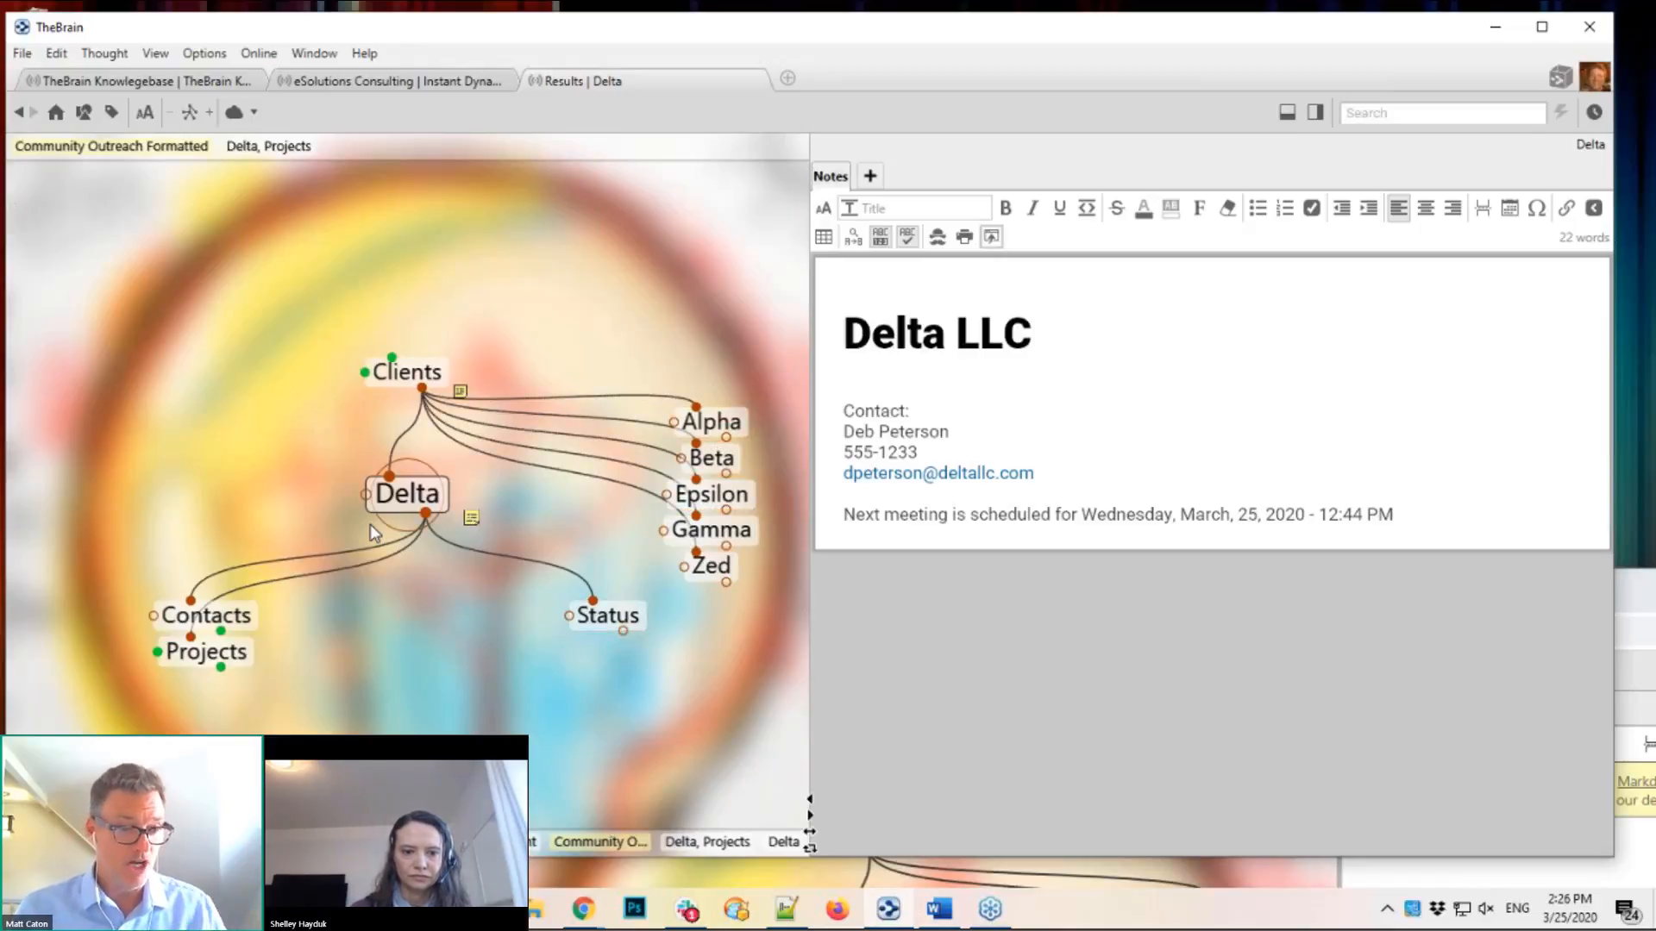
Step: Select Delta plus its Contacts, Projects and Status children
left_click(411, 497, "ctrl")
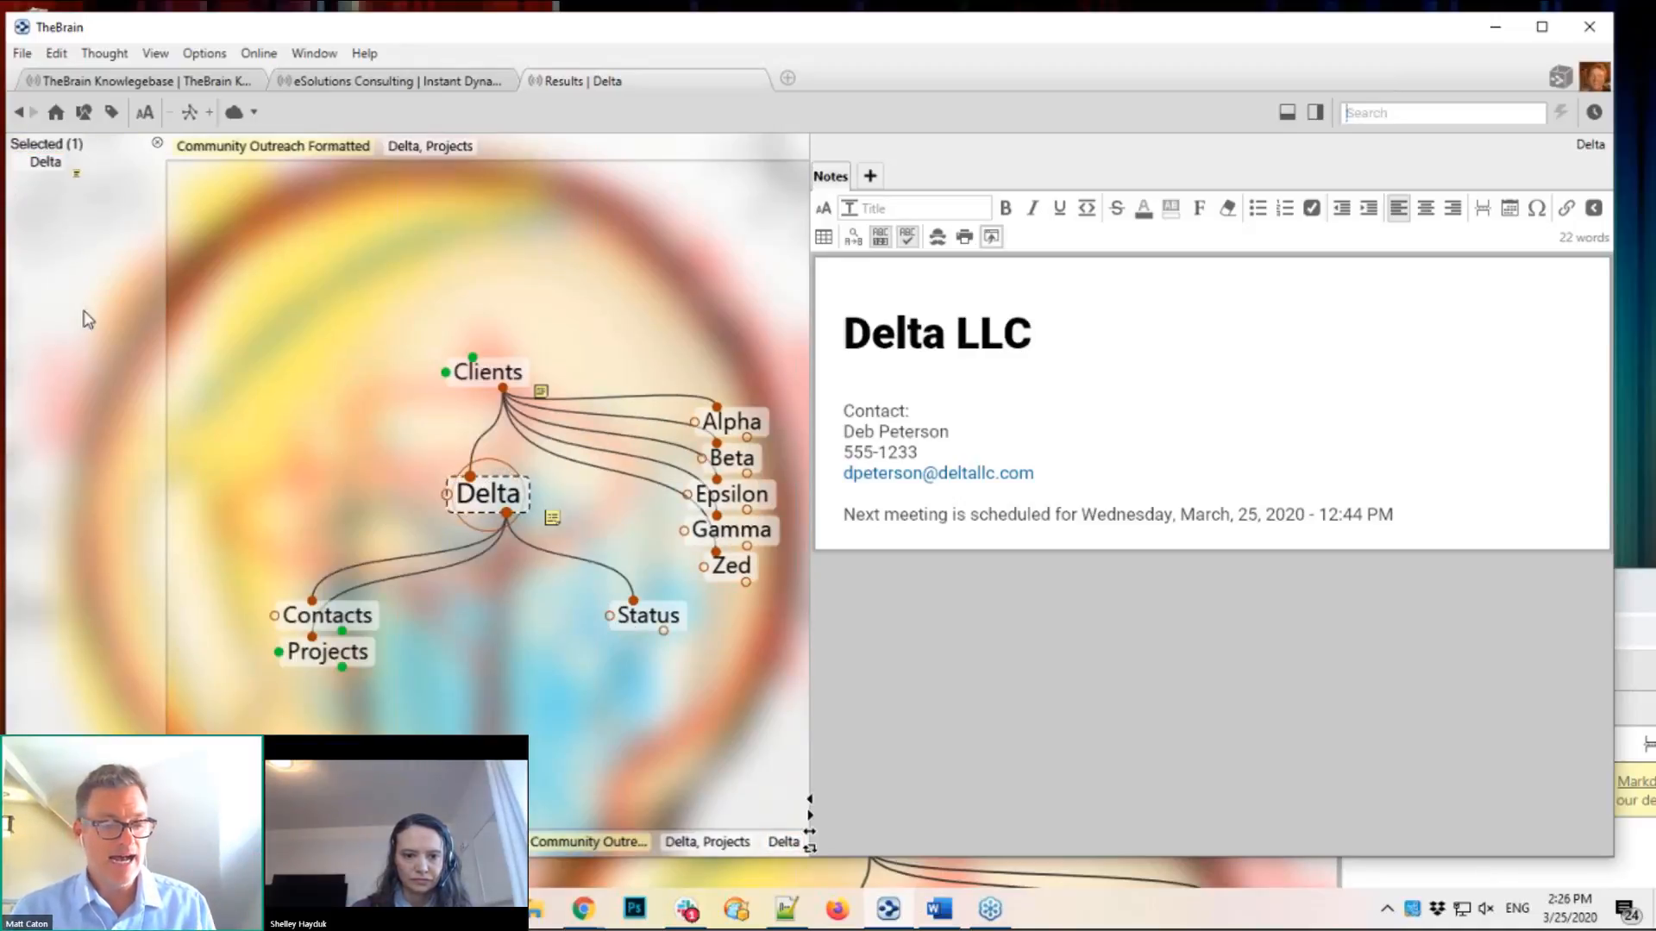
left_click(506, 515, "ctrl")
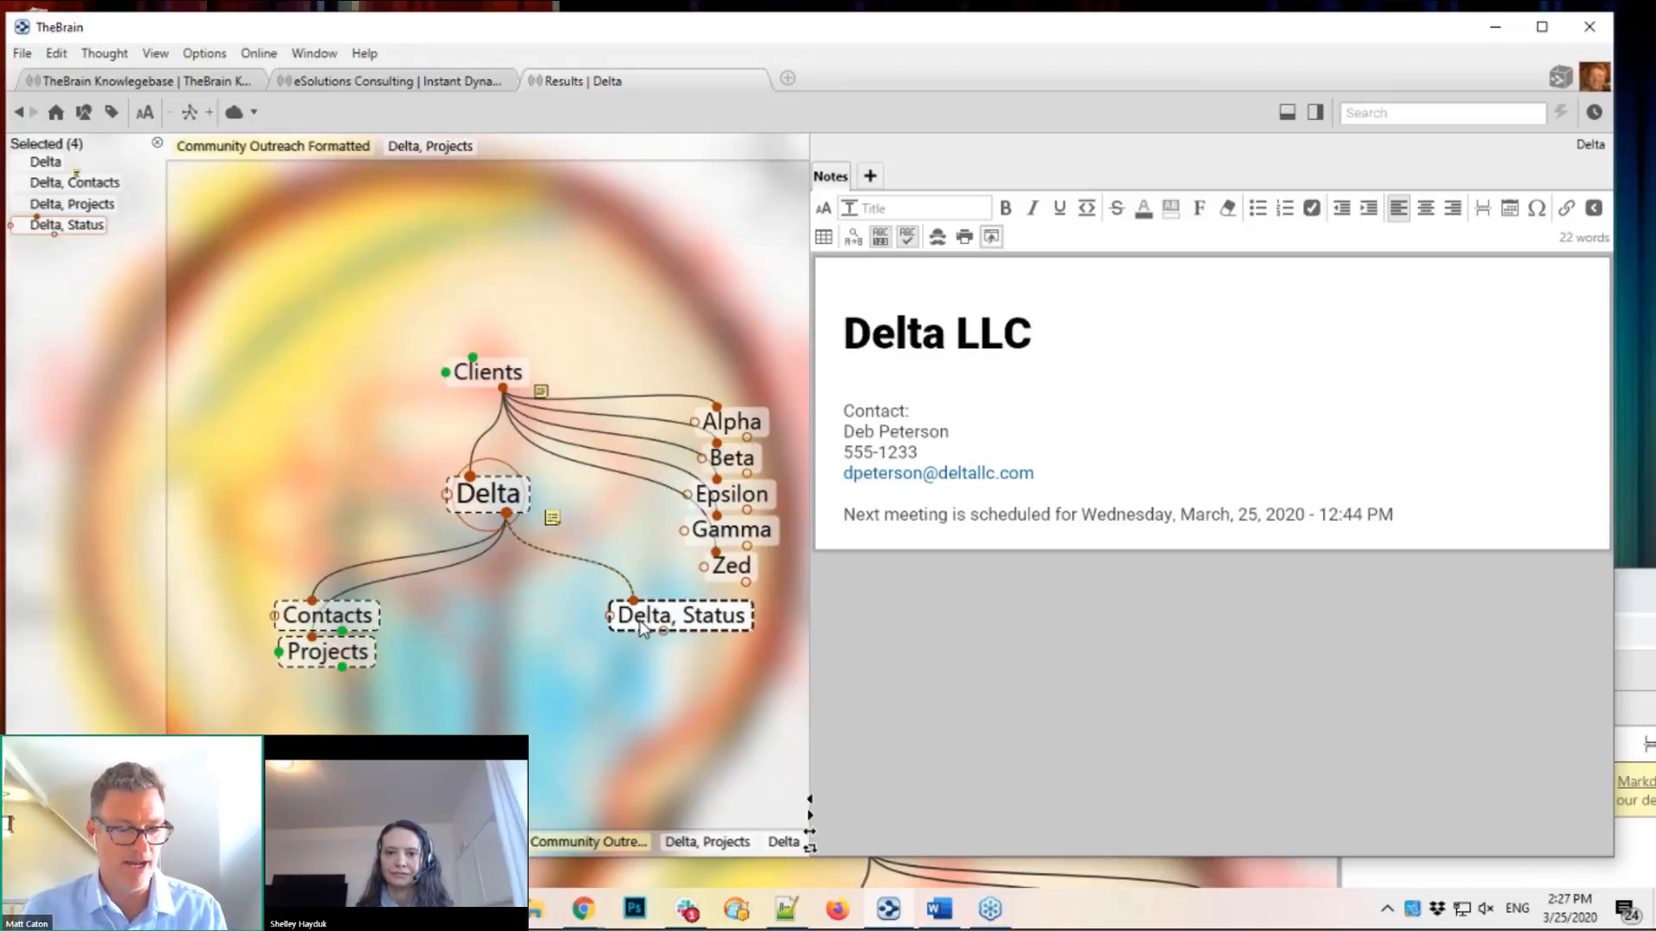
left_click(642, 626, "ctrl")
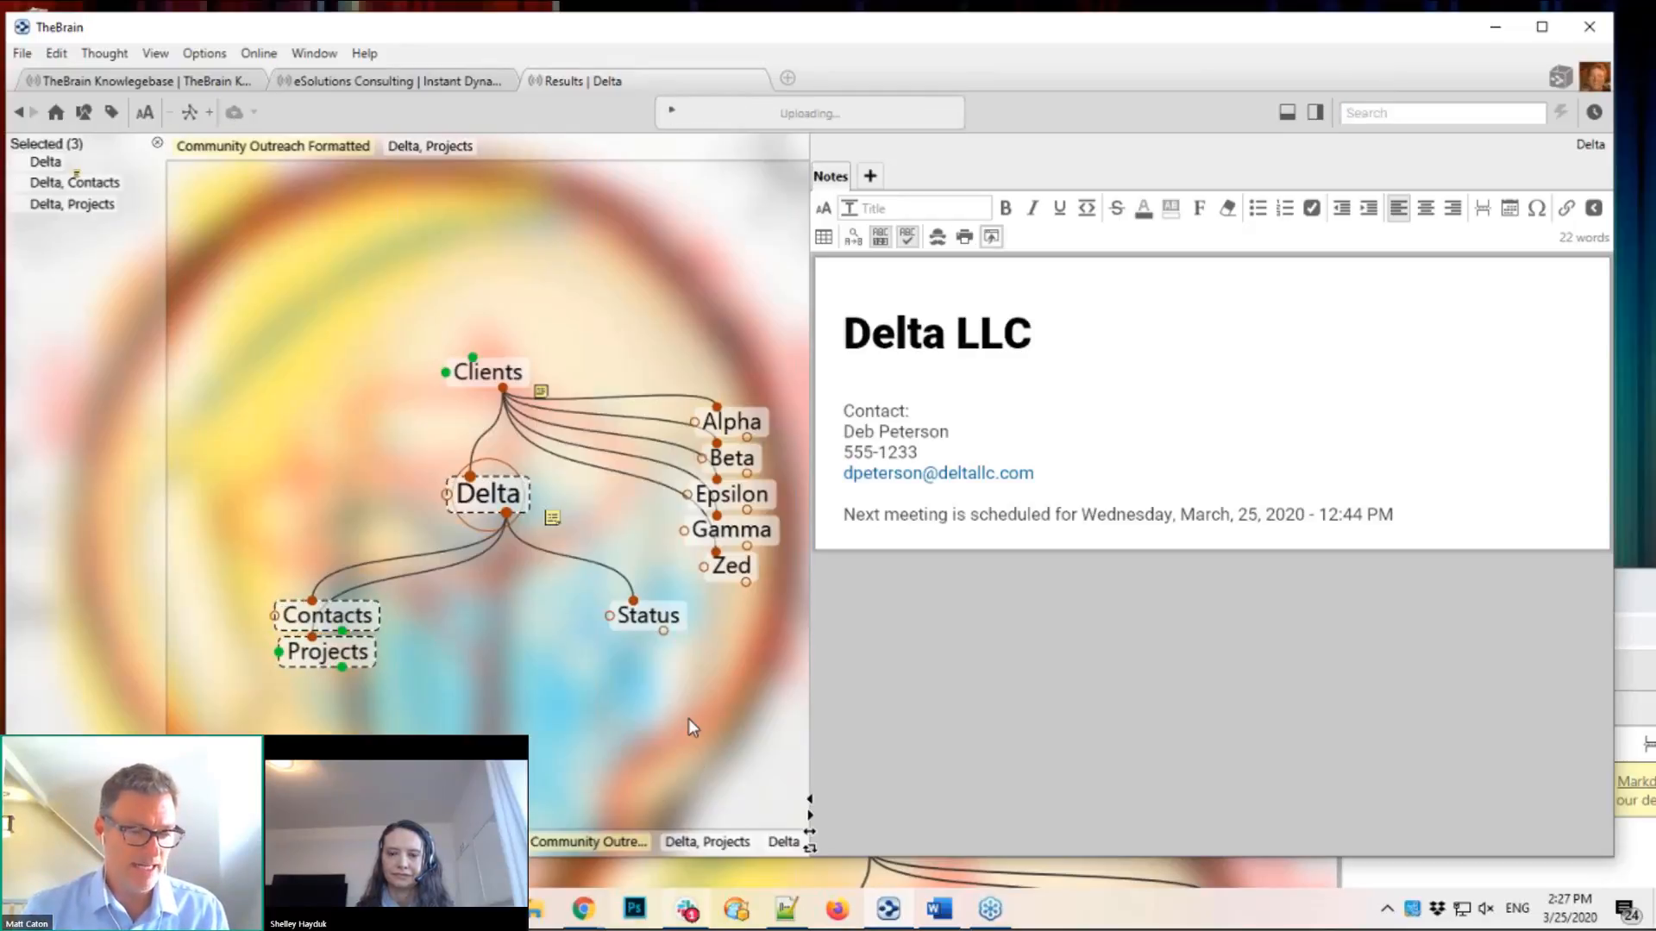
left_click_drag(737, 718, 226, 593)
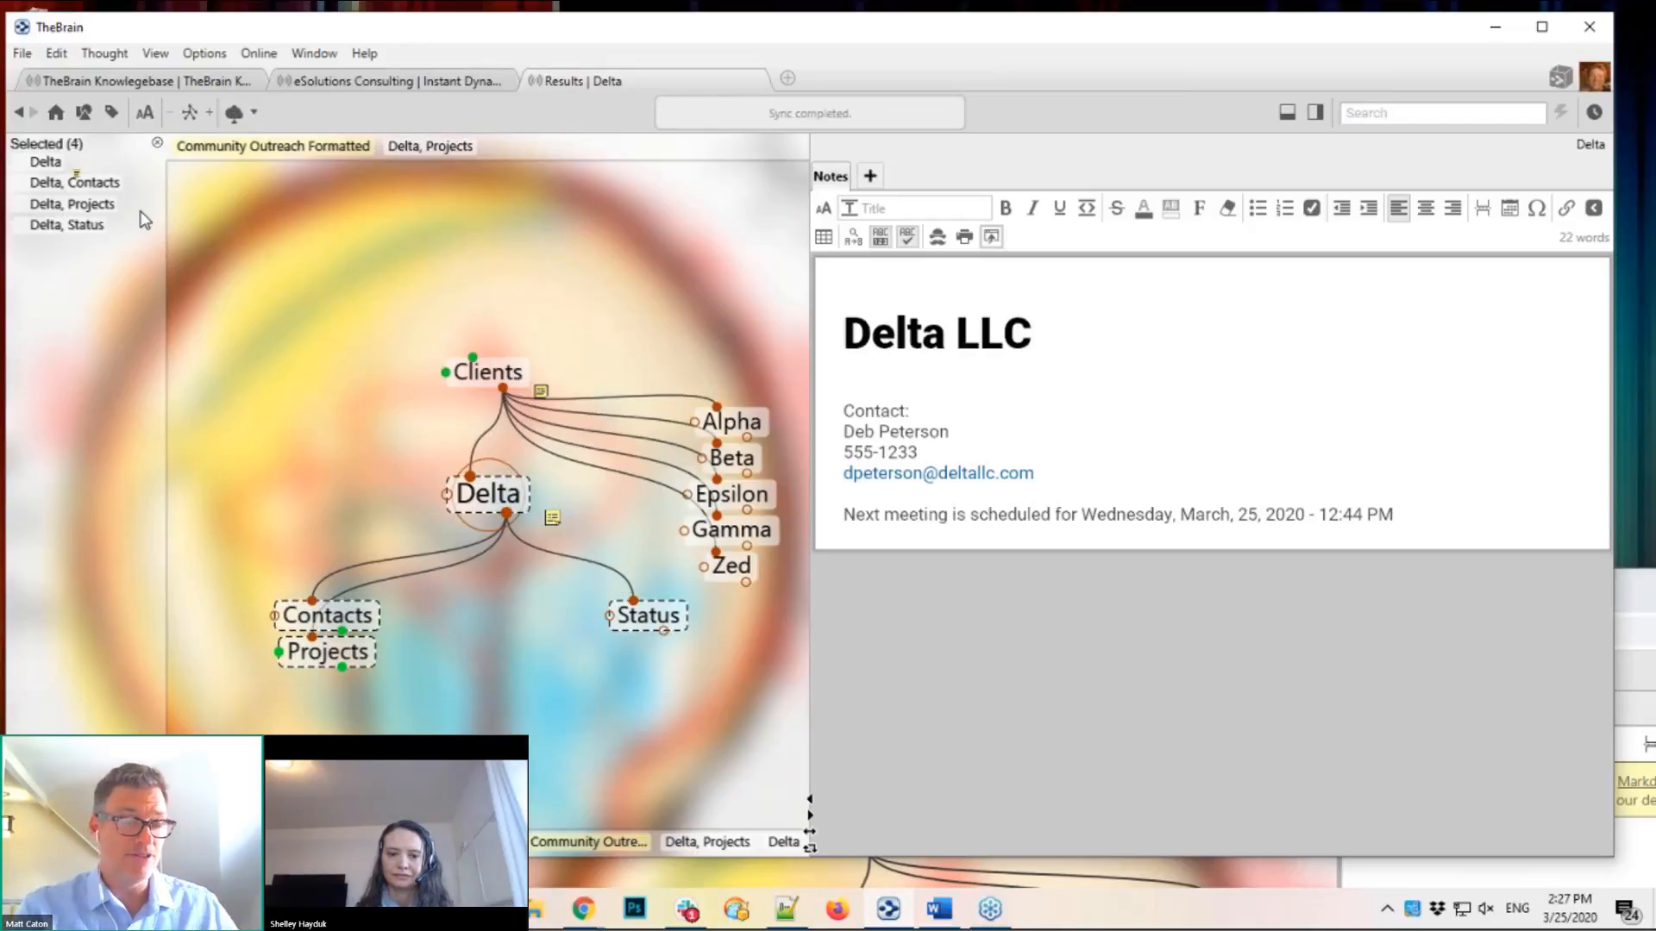
Step: Use Edit > Select Related Thoughts with up to 5 clicks away to select 13 thoughts
left_click(57, 54)
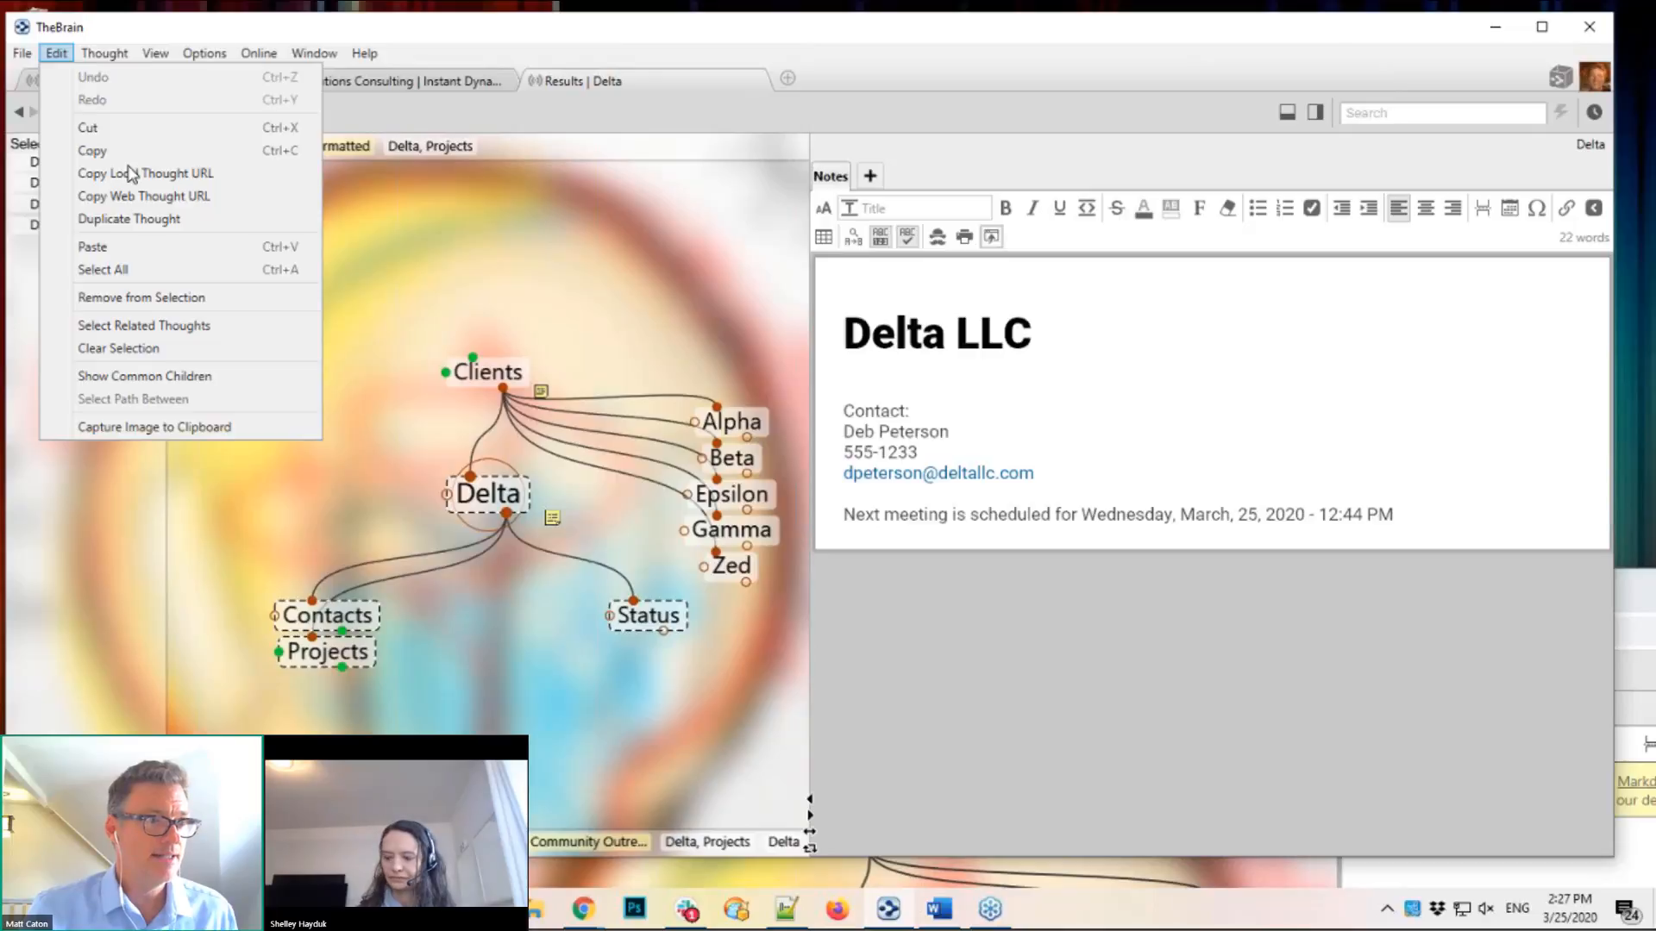
left_click(164, 328)
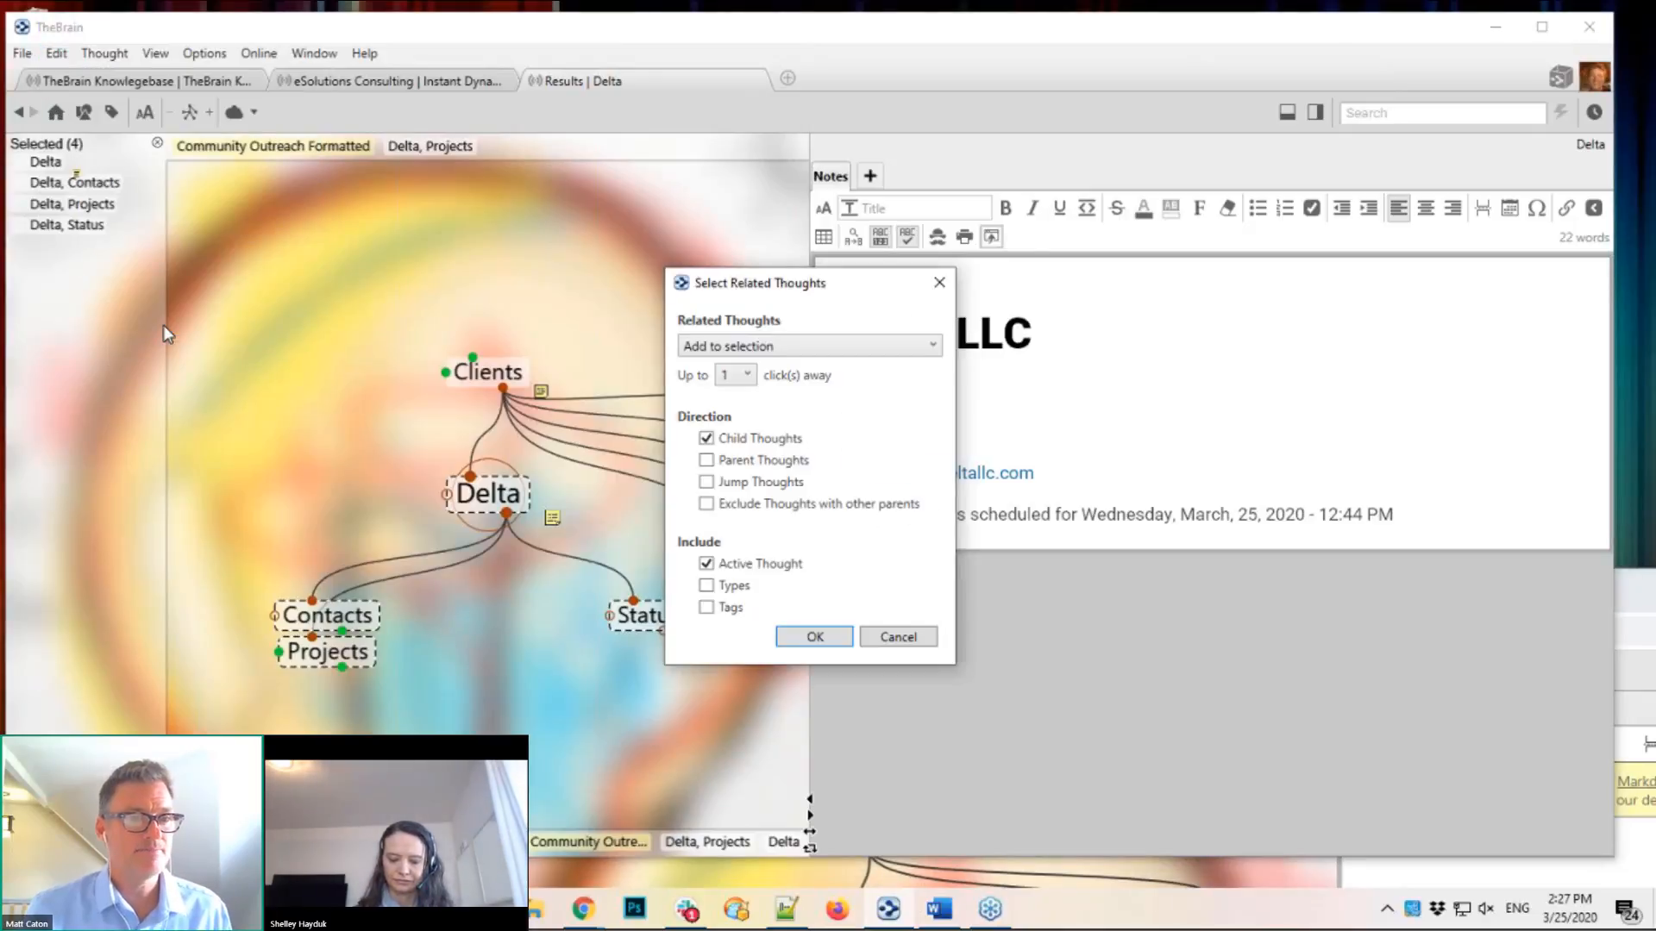
left_click(746, 376)
left_click(736, 488)
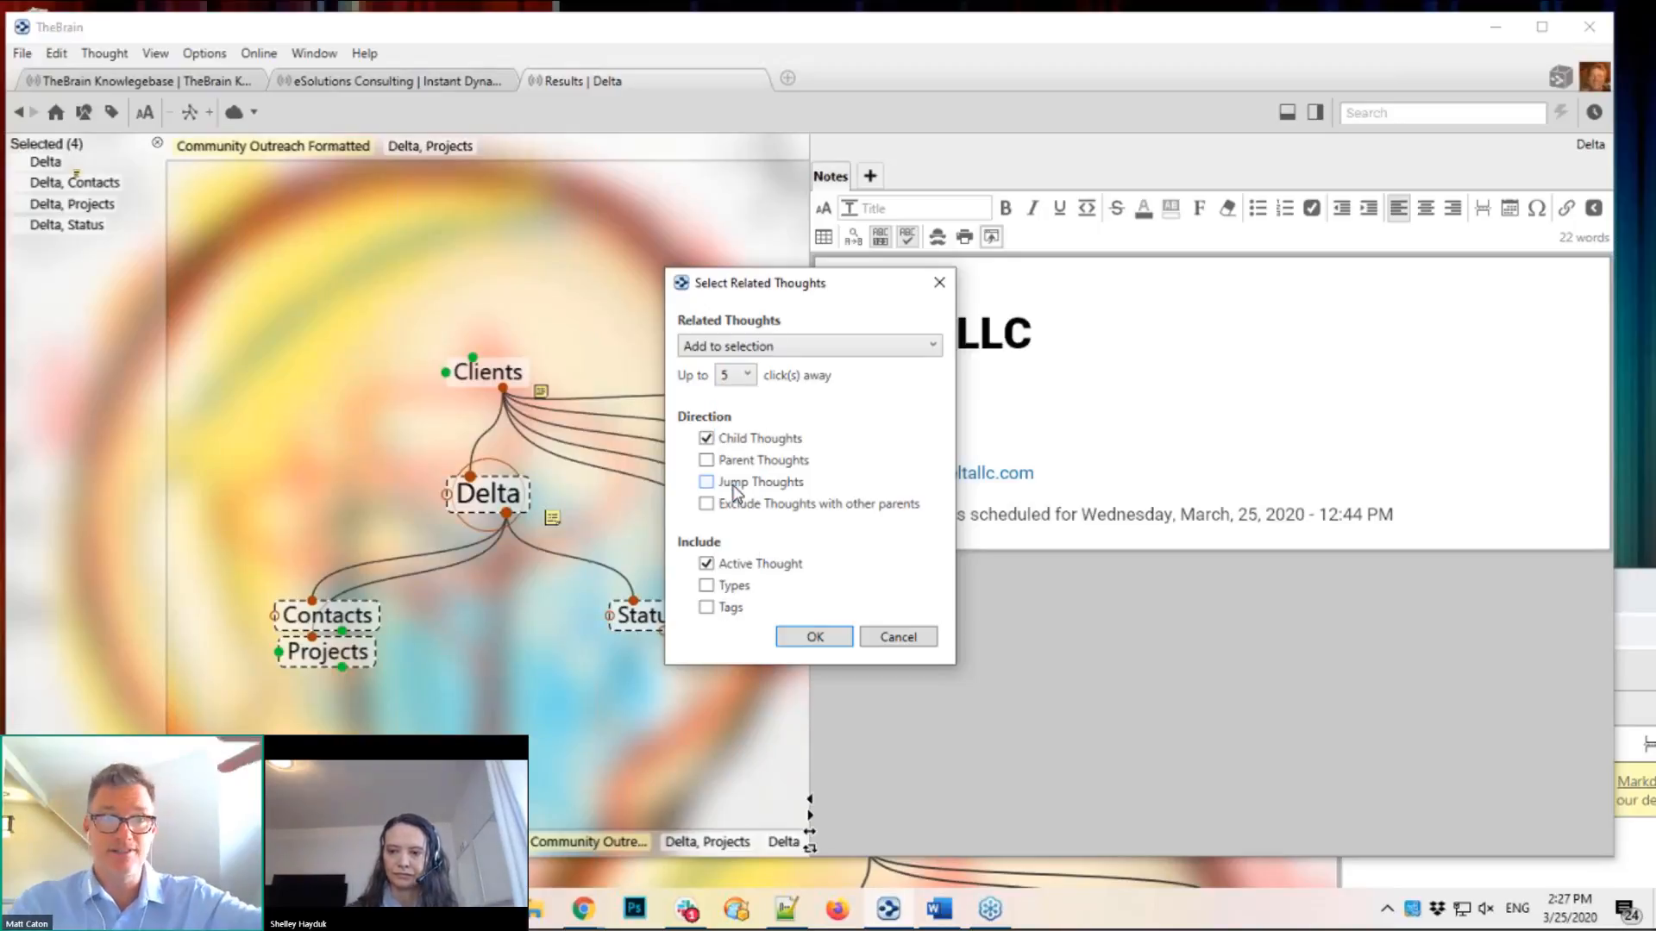
left_click(815, 638)
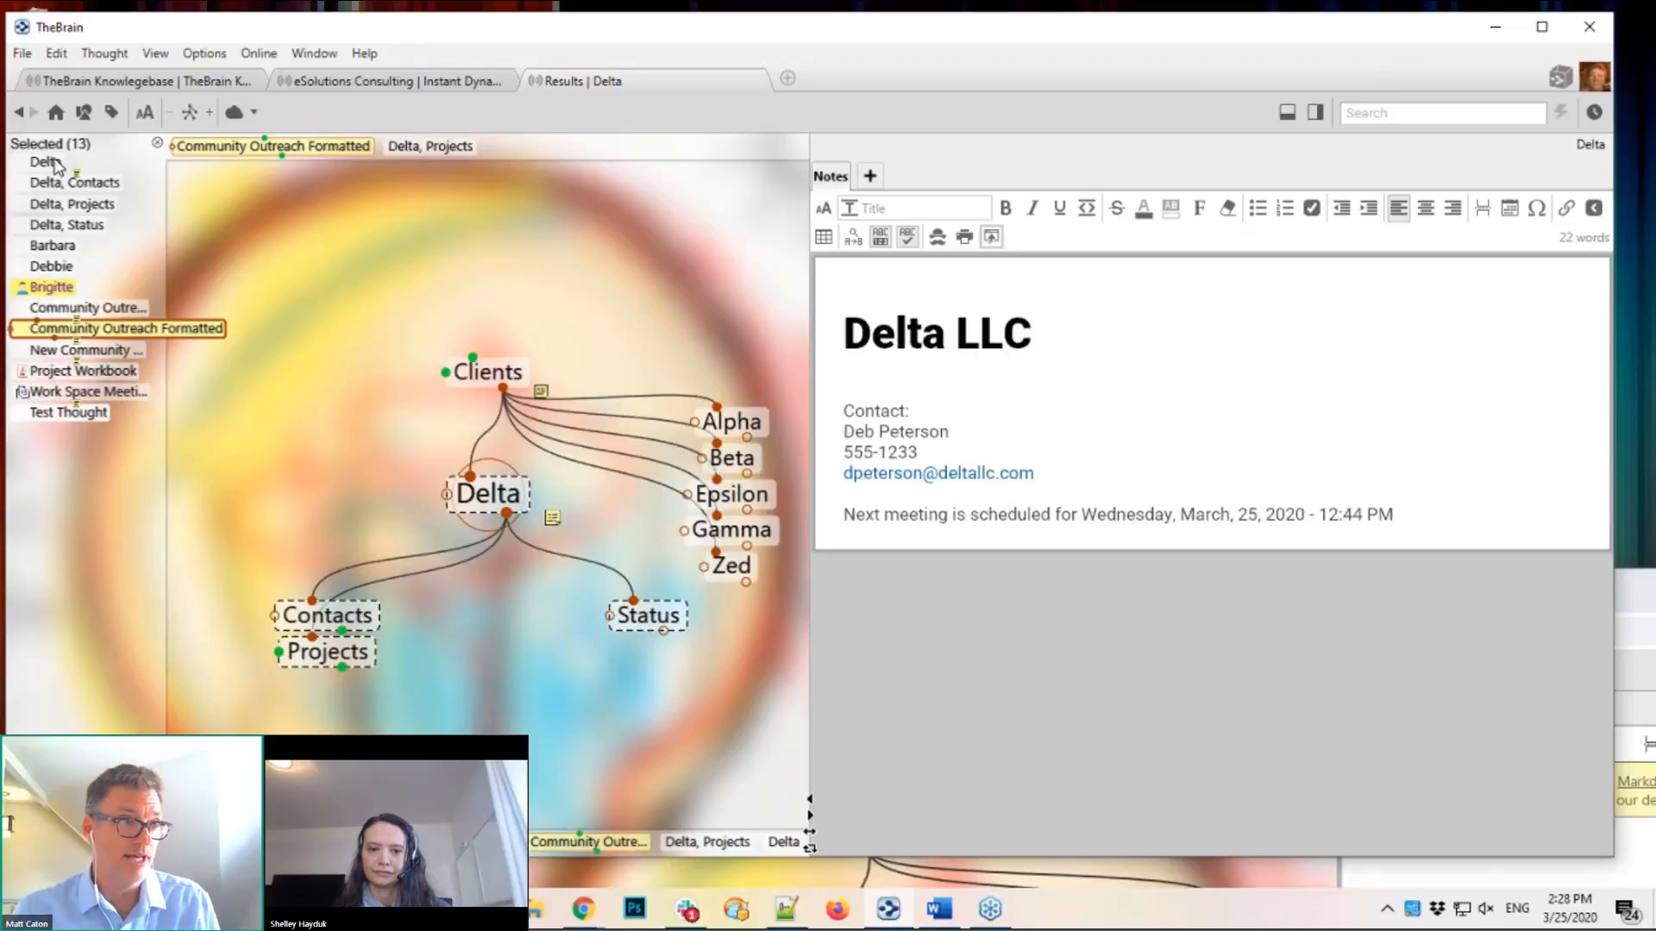
Step: Adjust the selection to the 13 Delta thoughts and copy them to the clipboard
left_click(83, 184, "ctrl")
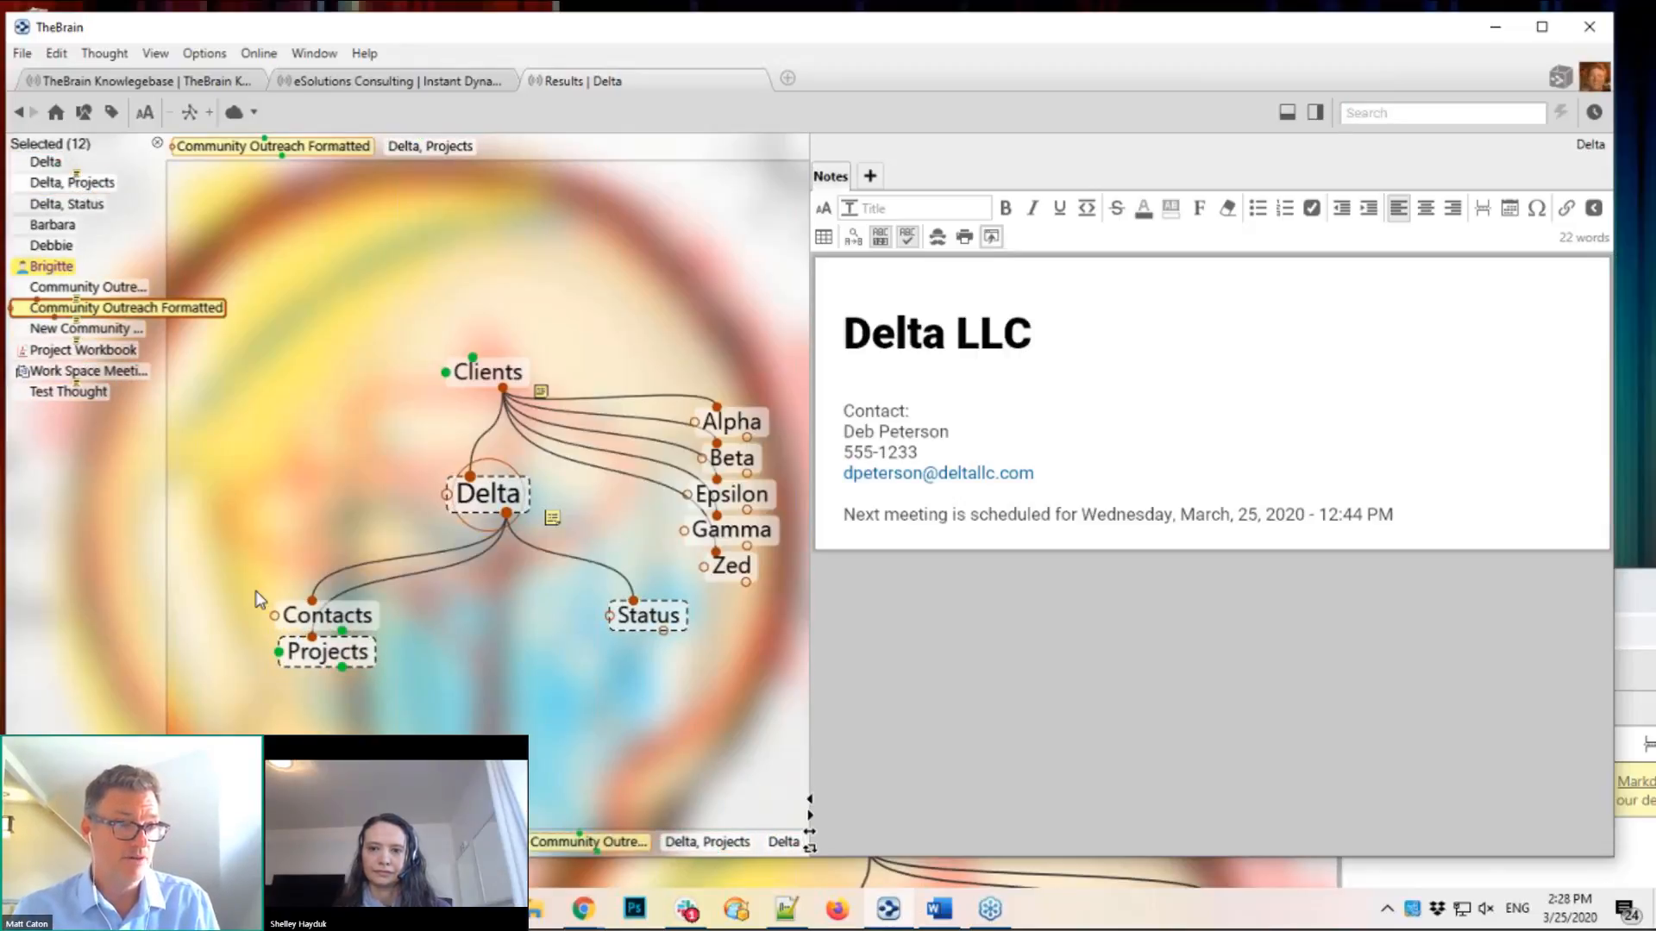
left_click(361, 625, "ctrl")
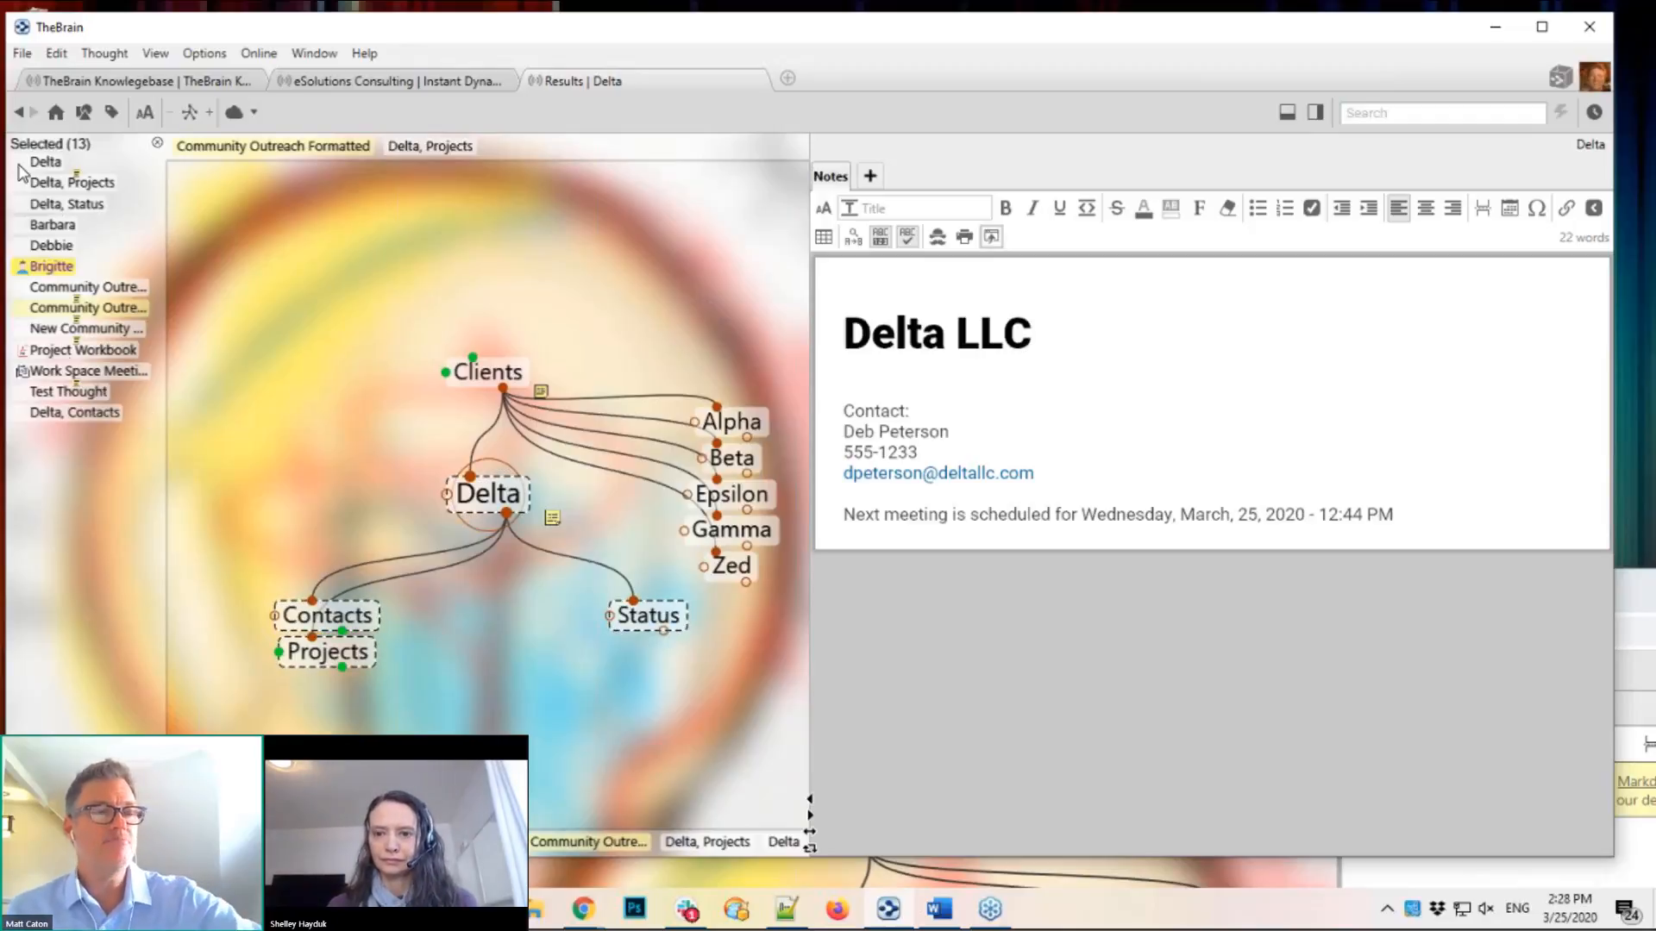
right_click(66, 492)
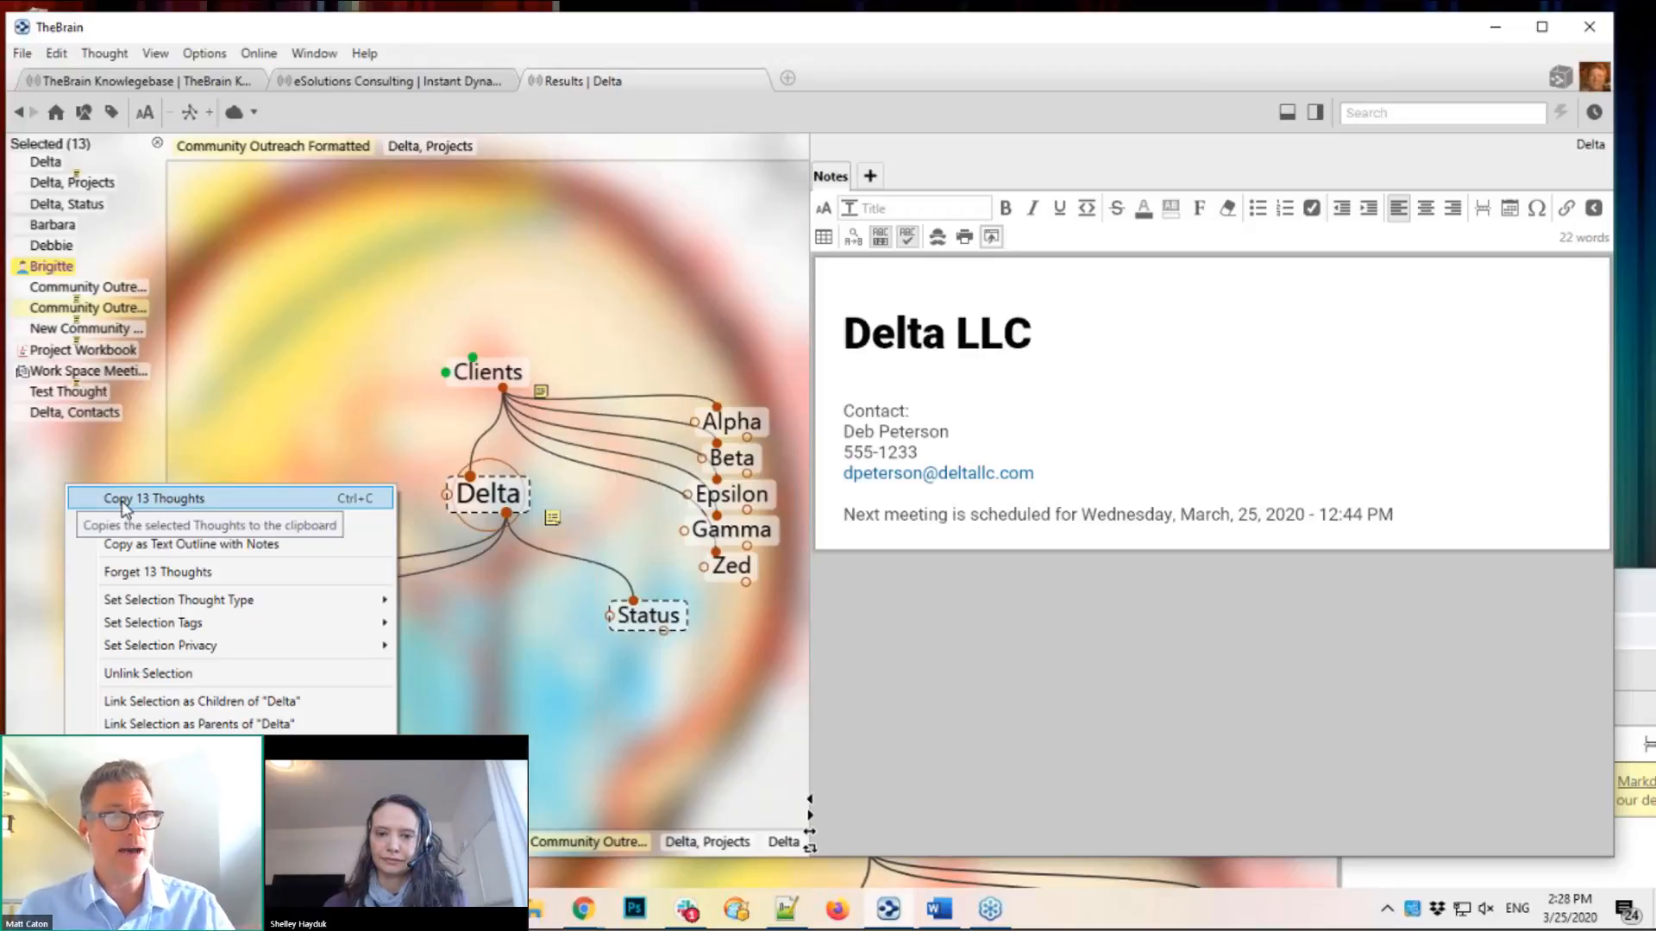
left_click(121, 507)
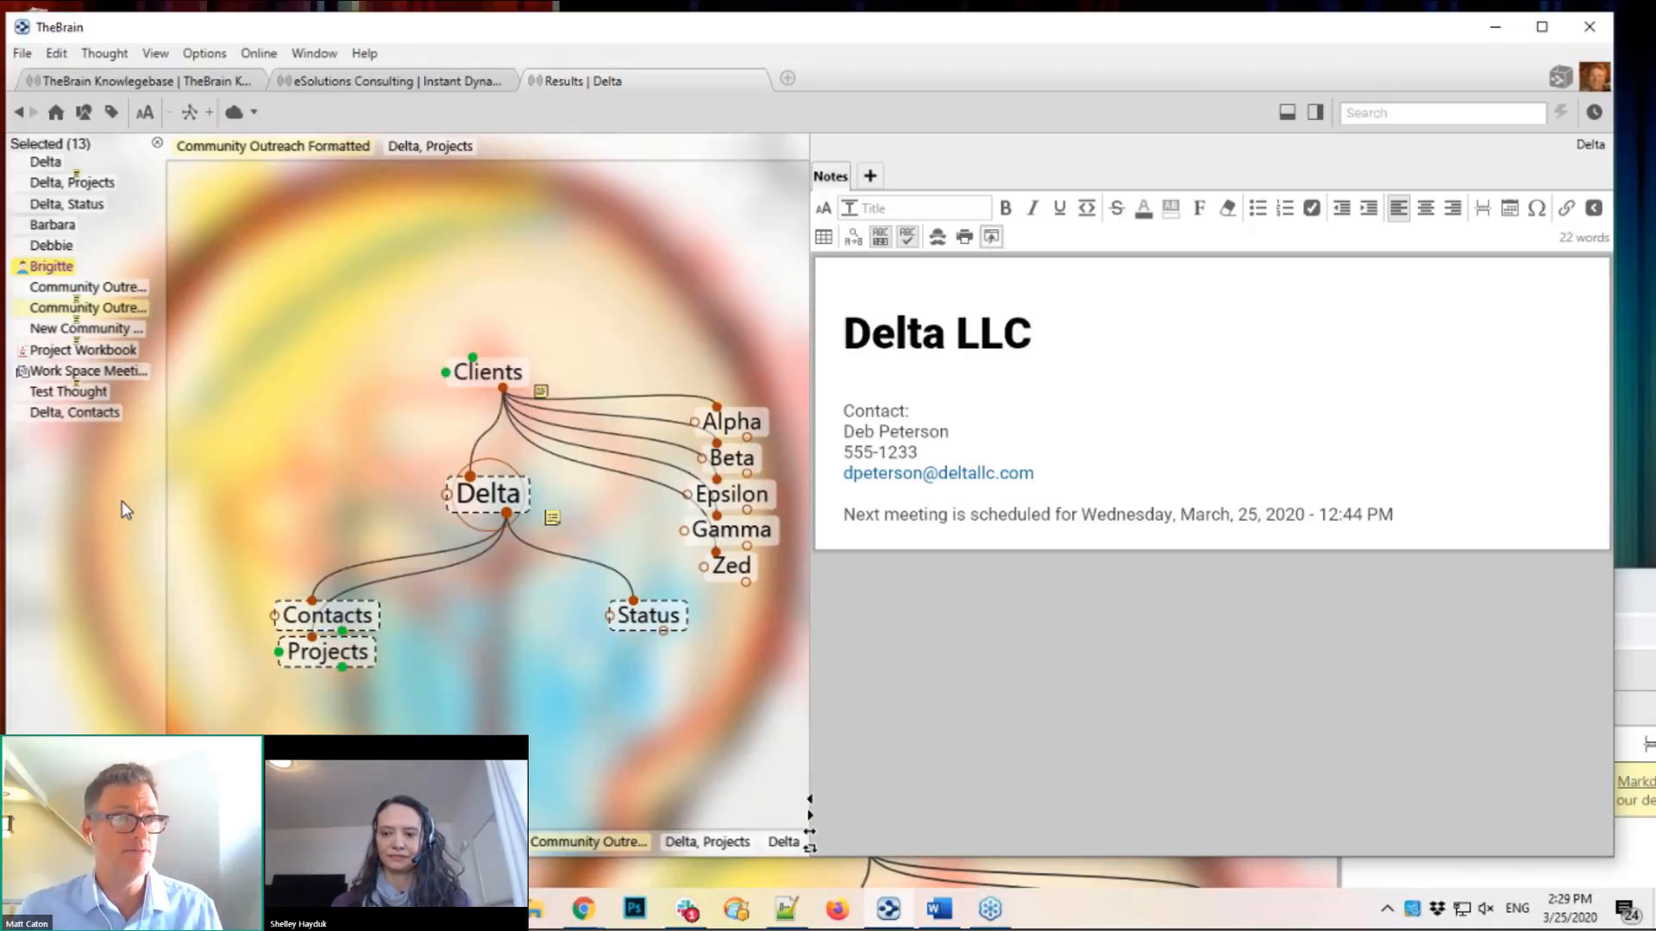
Step: Close the Selected panel and create a new brain named 'Just Delta'
left_click(157, 142)
left_click(22, 54)
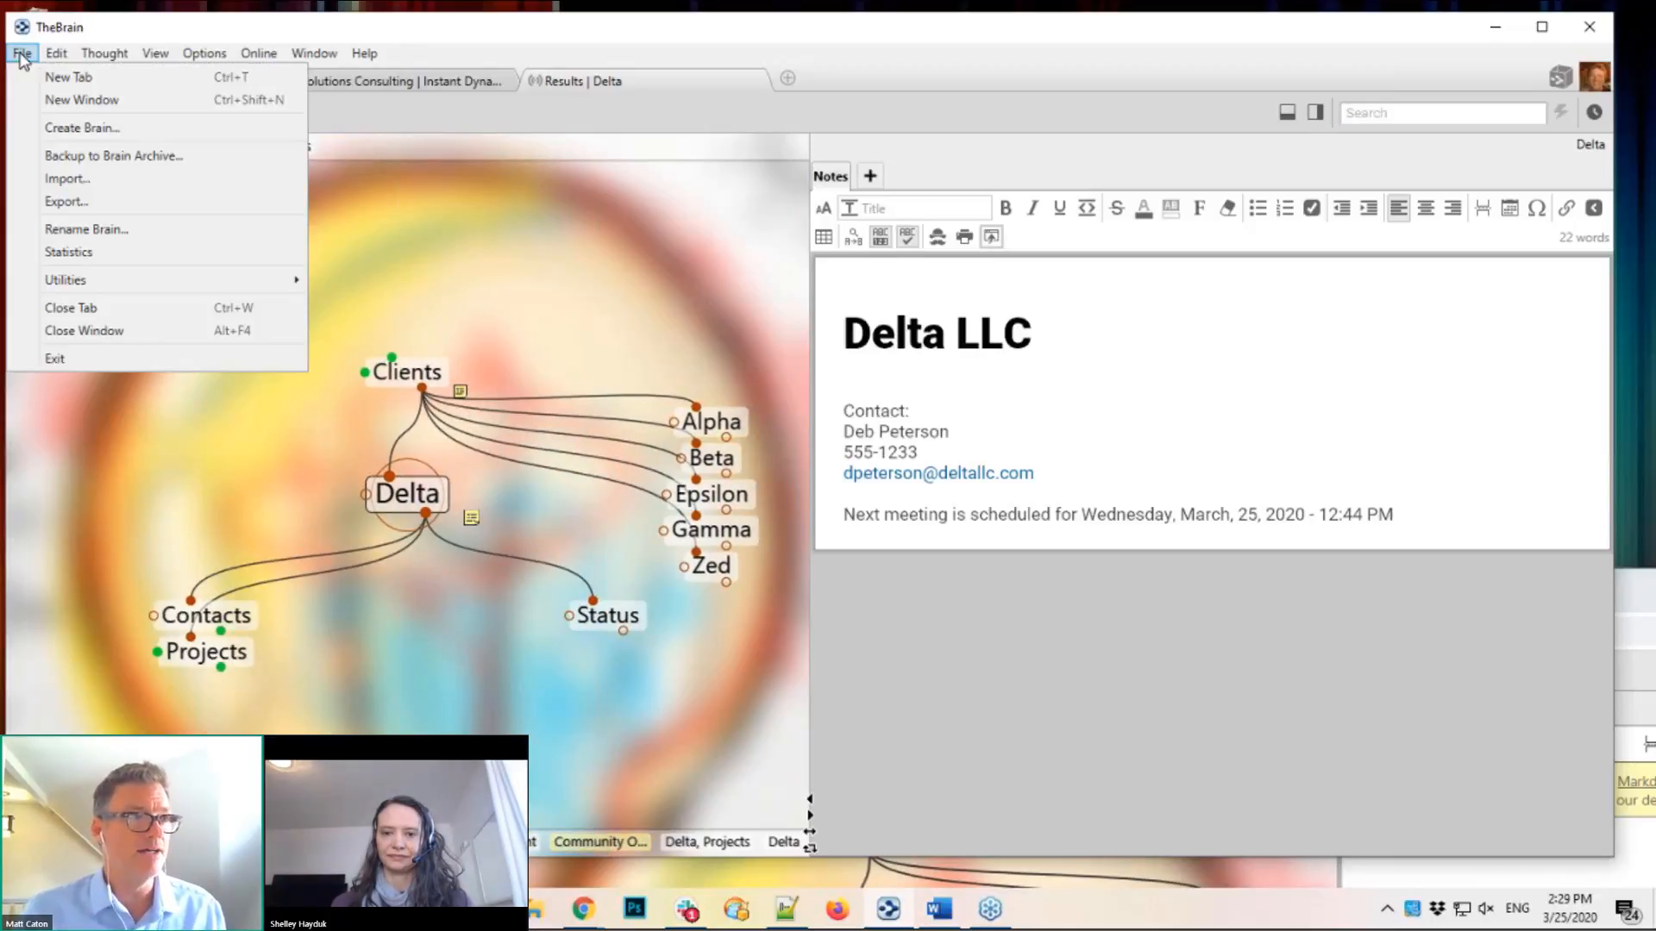
left_click(77, 129)
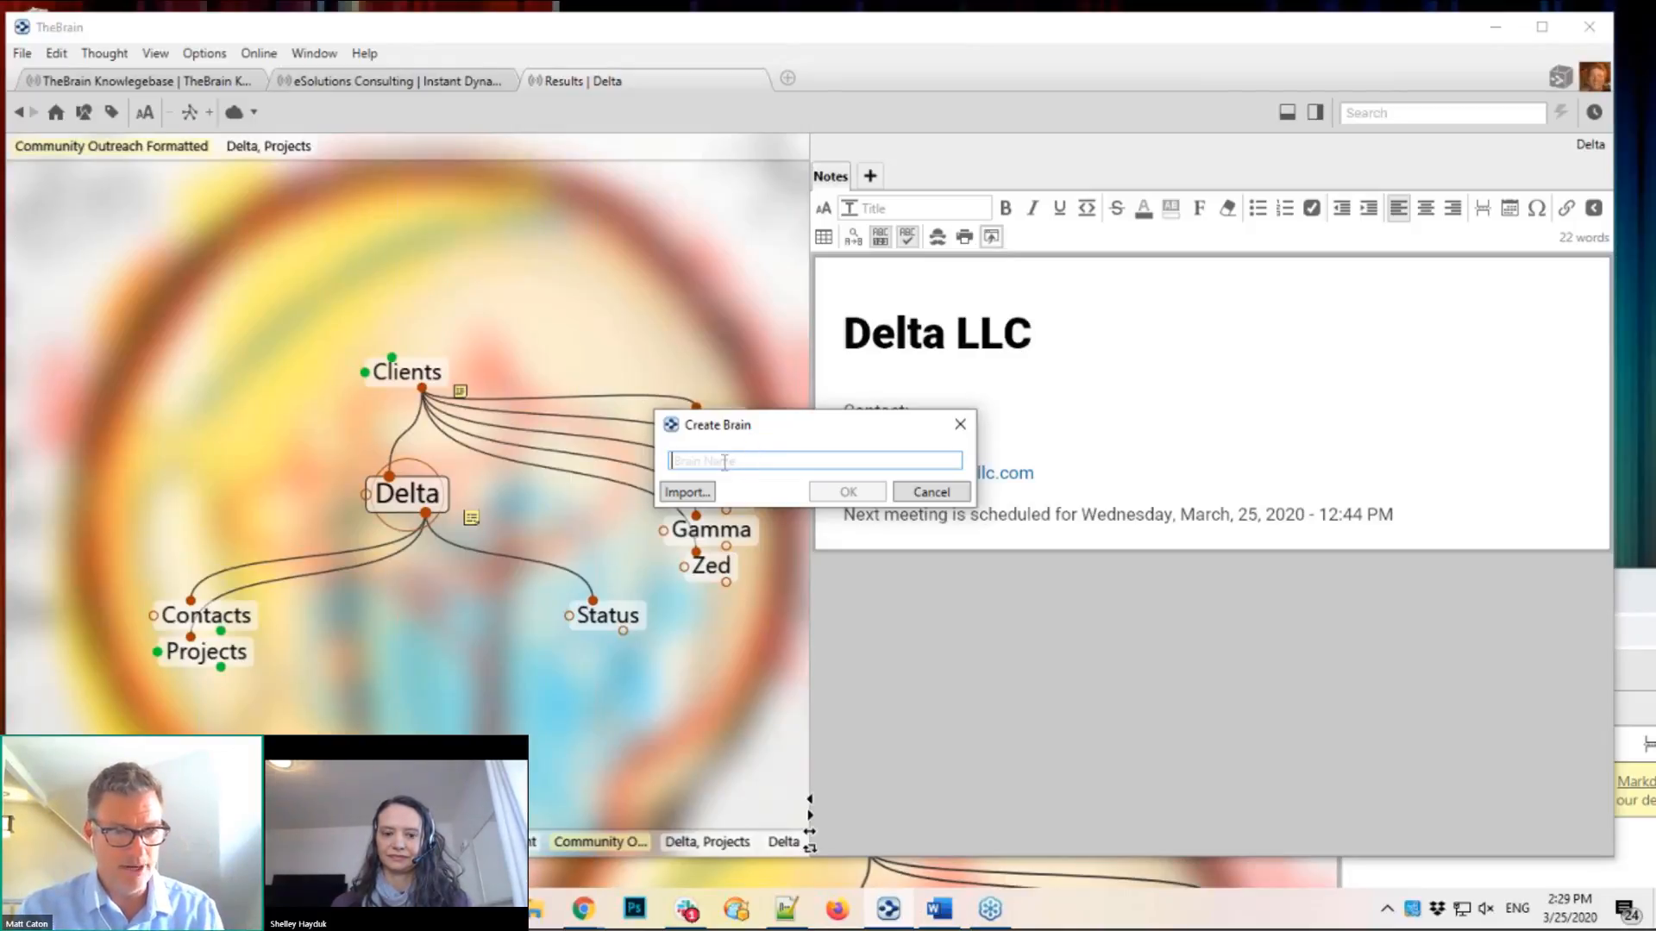
type("Ju")
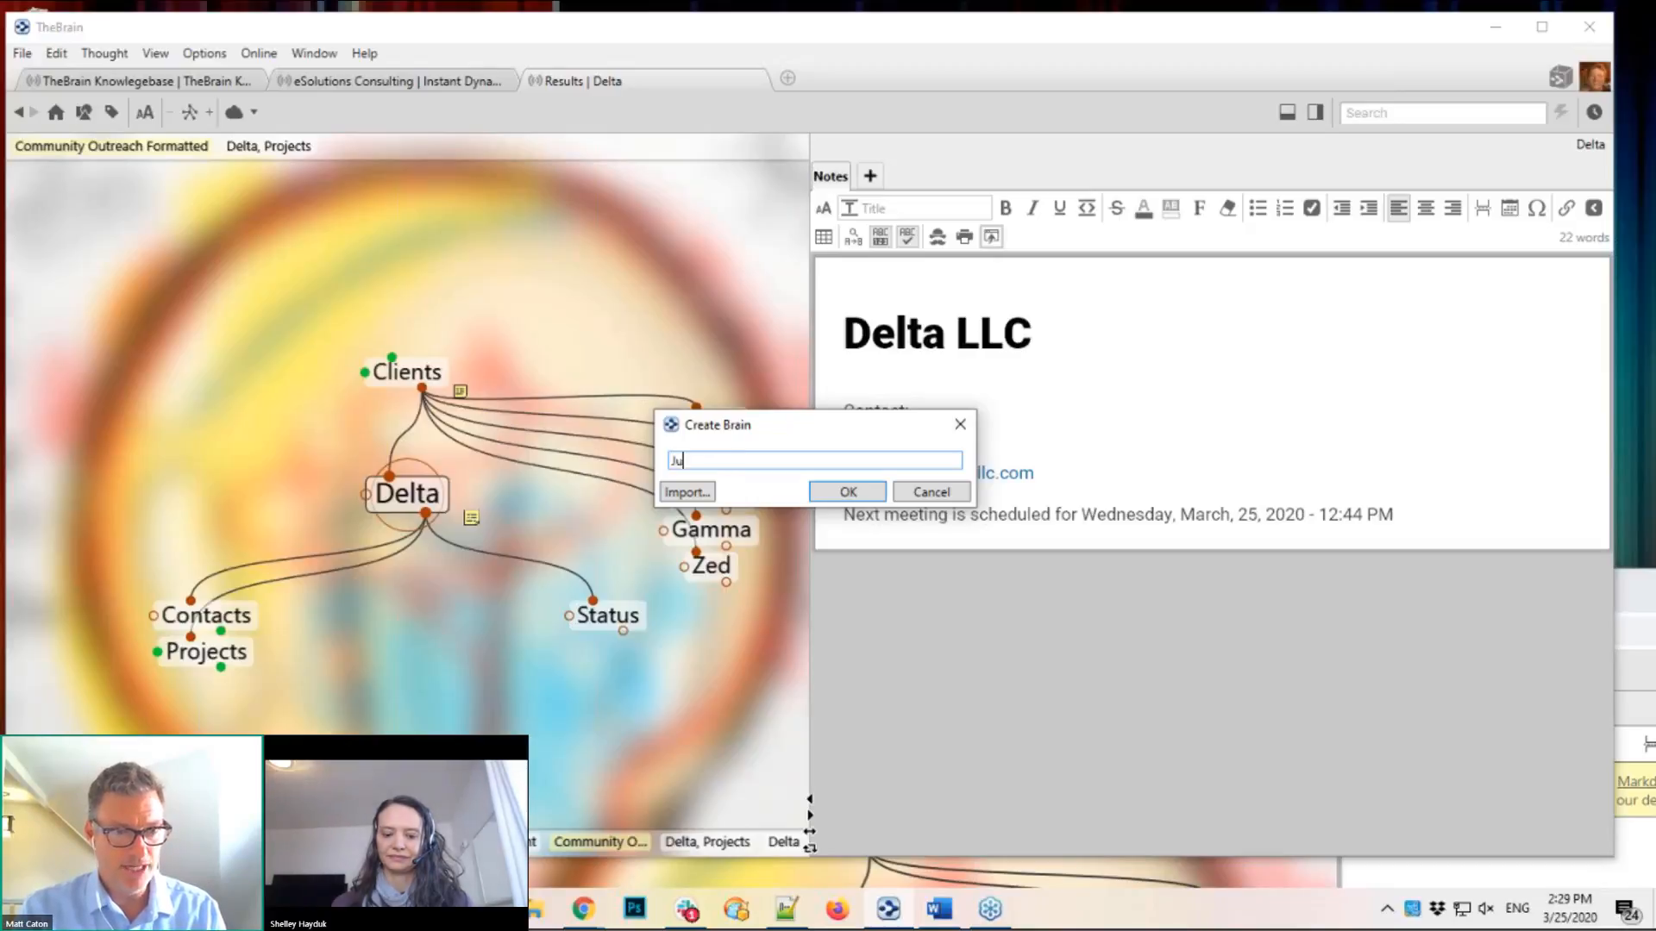
type("st Delta")
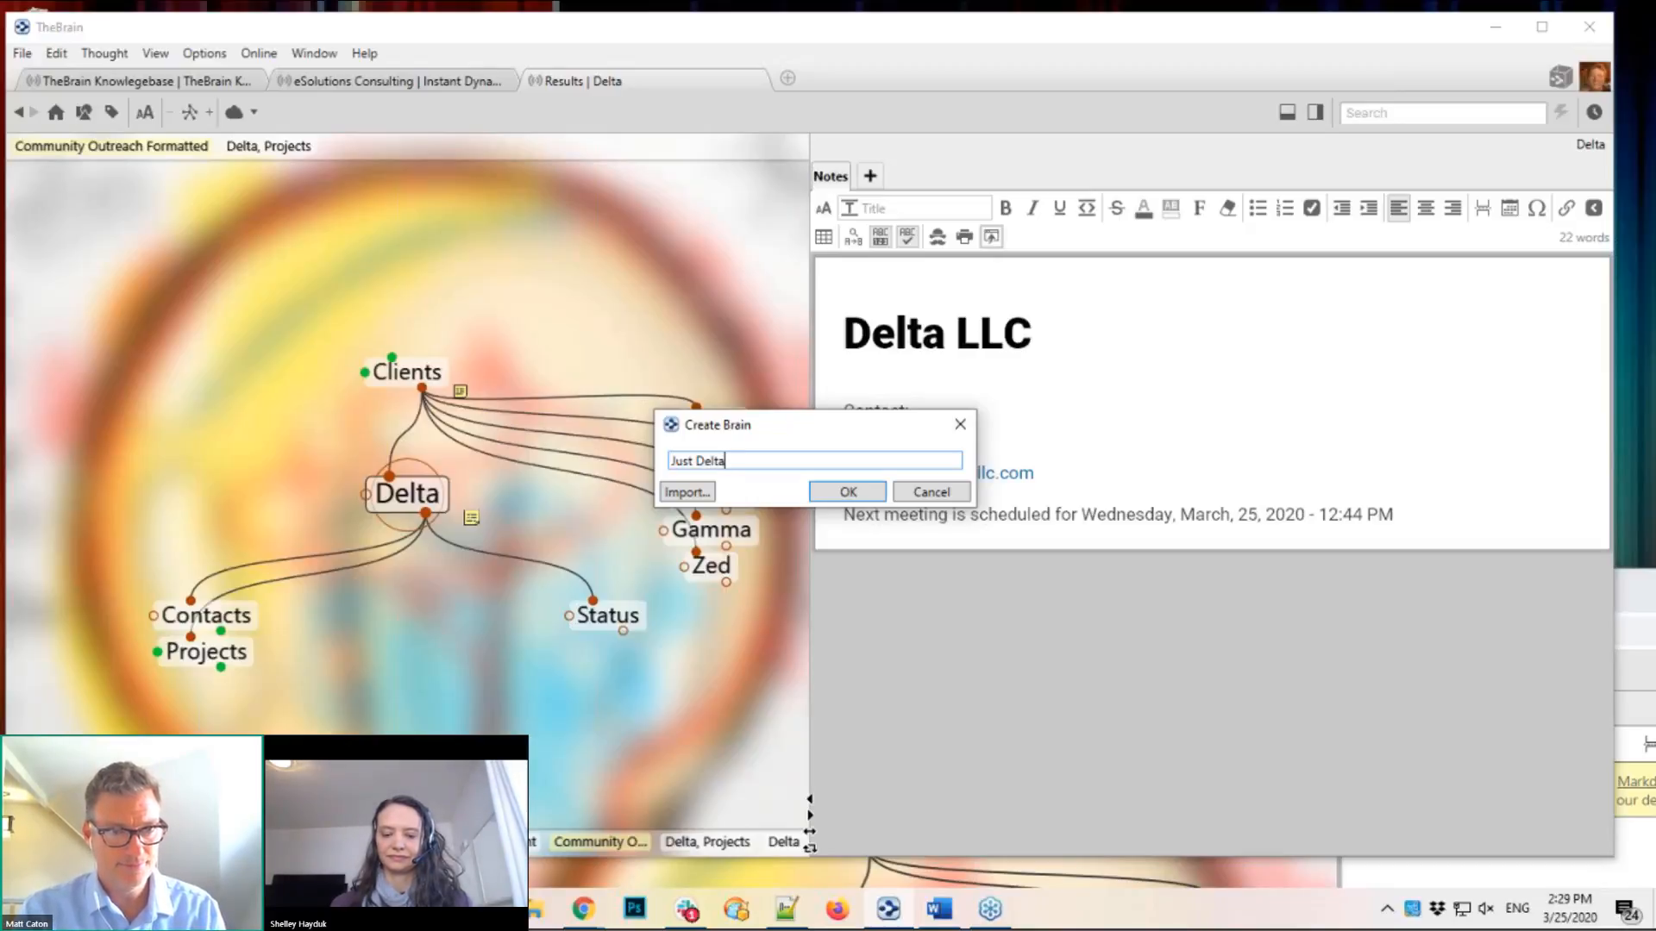
key("Return")
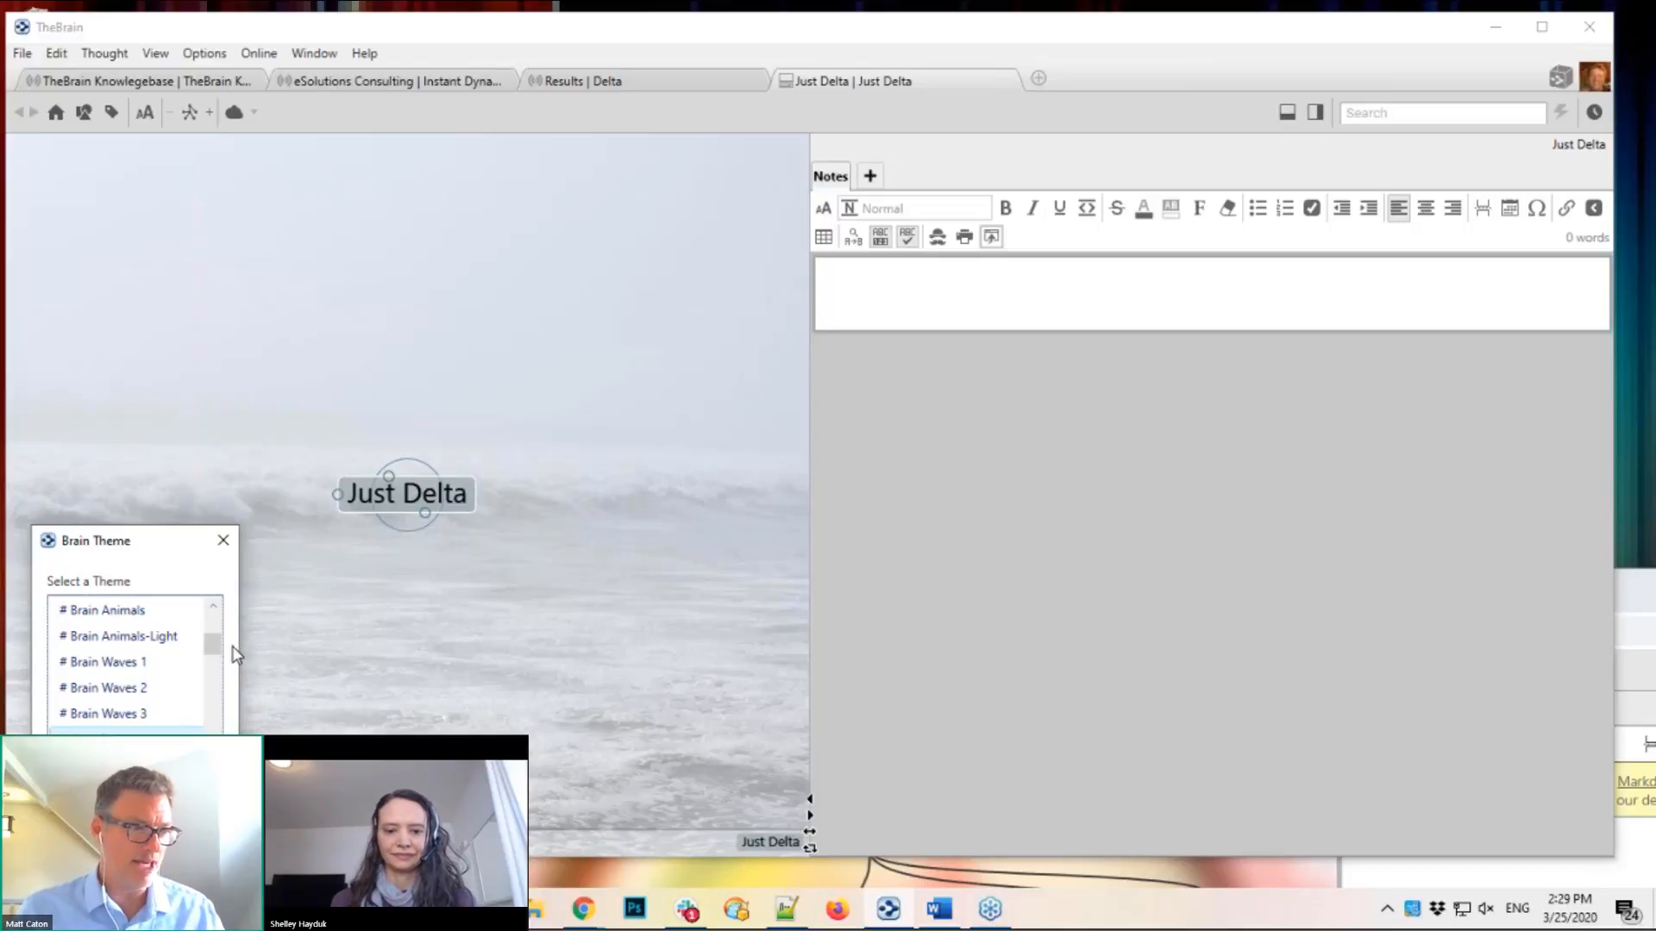
Step: Apply the Light Blue Default theme to the Just Delta brain
left_click_drag(212, 648, 214, 628)
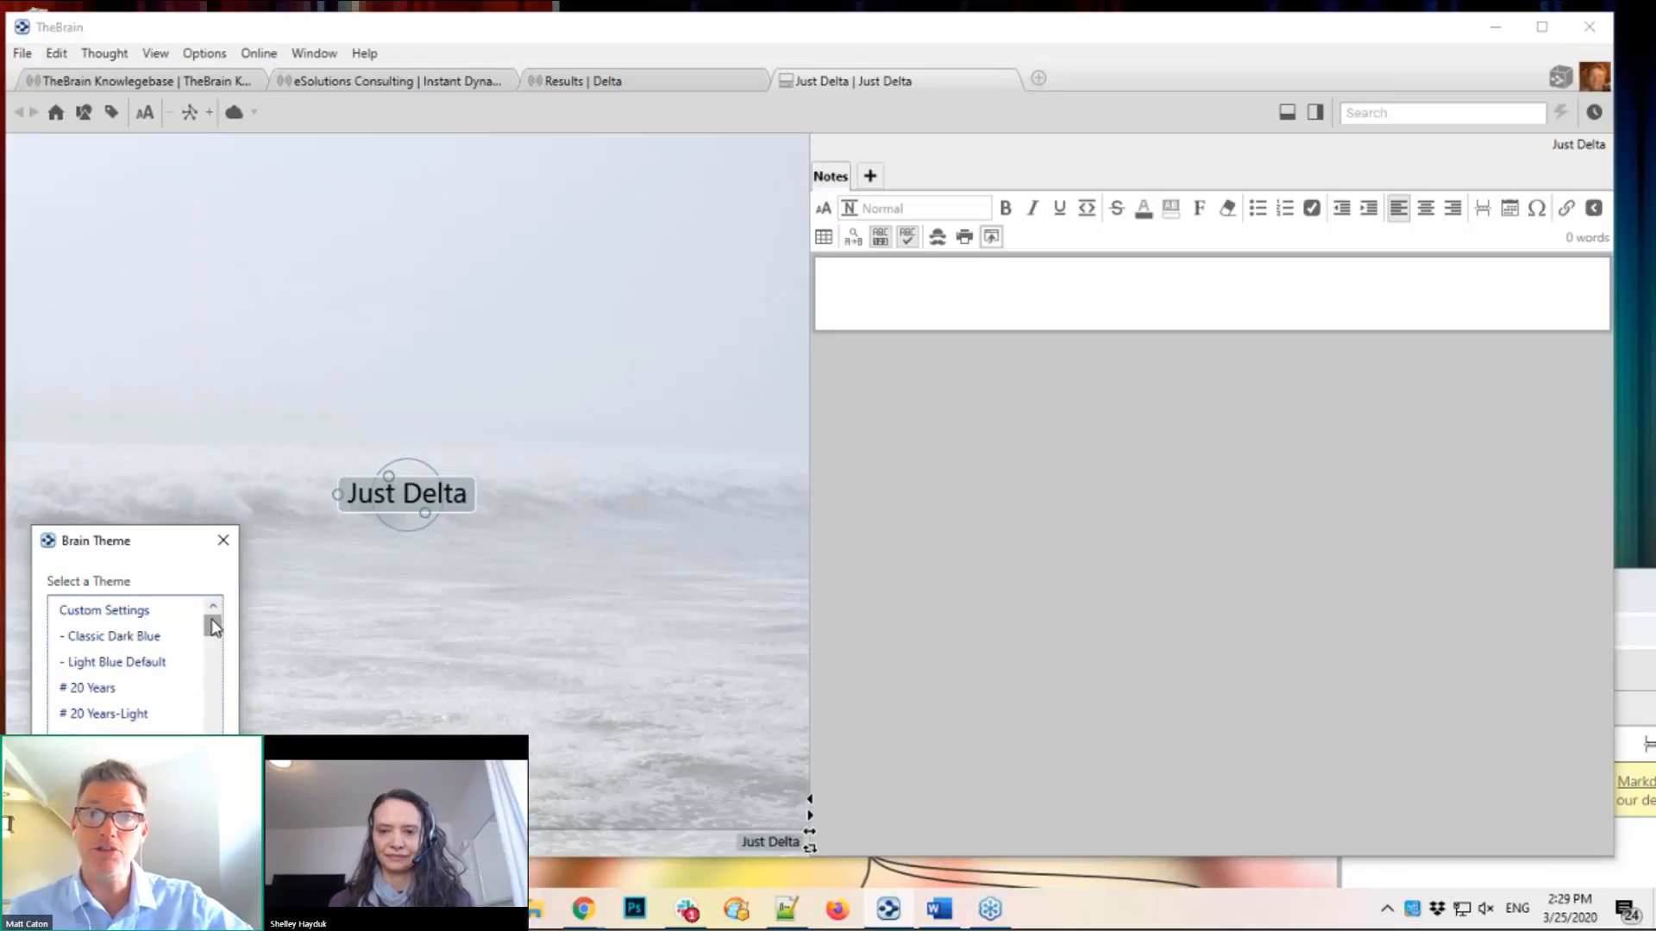
left_click(126, 664)
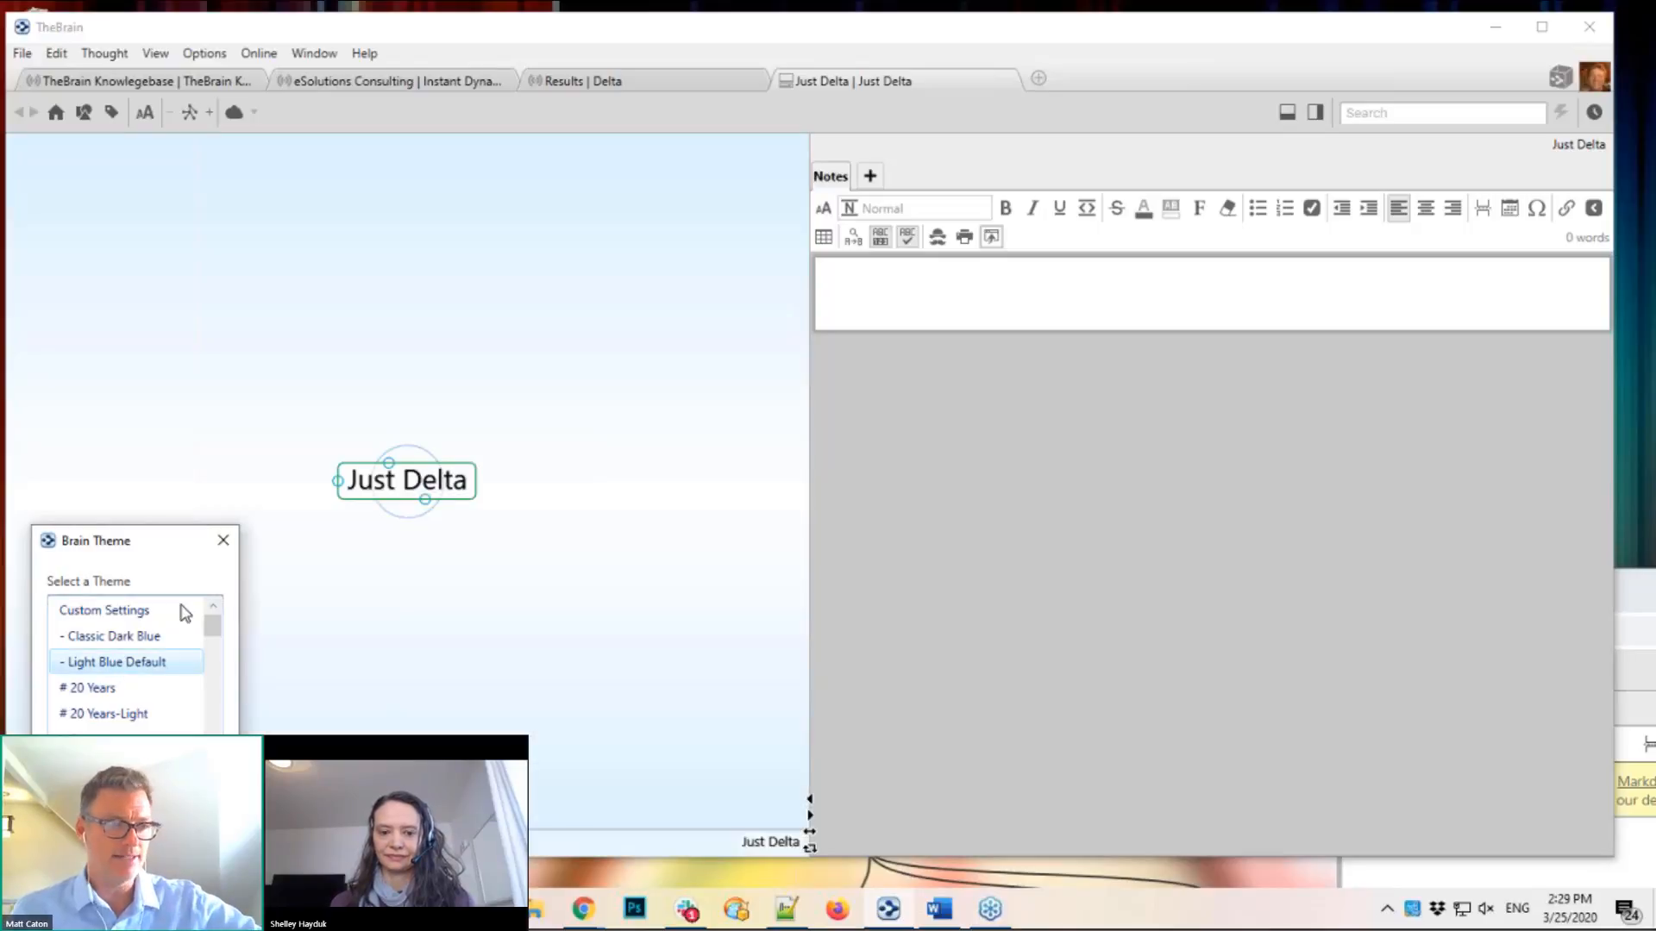
left_click(223, 541)
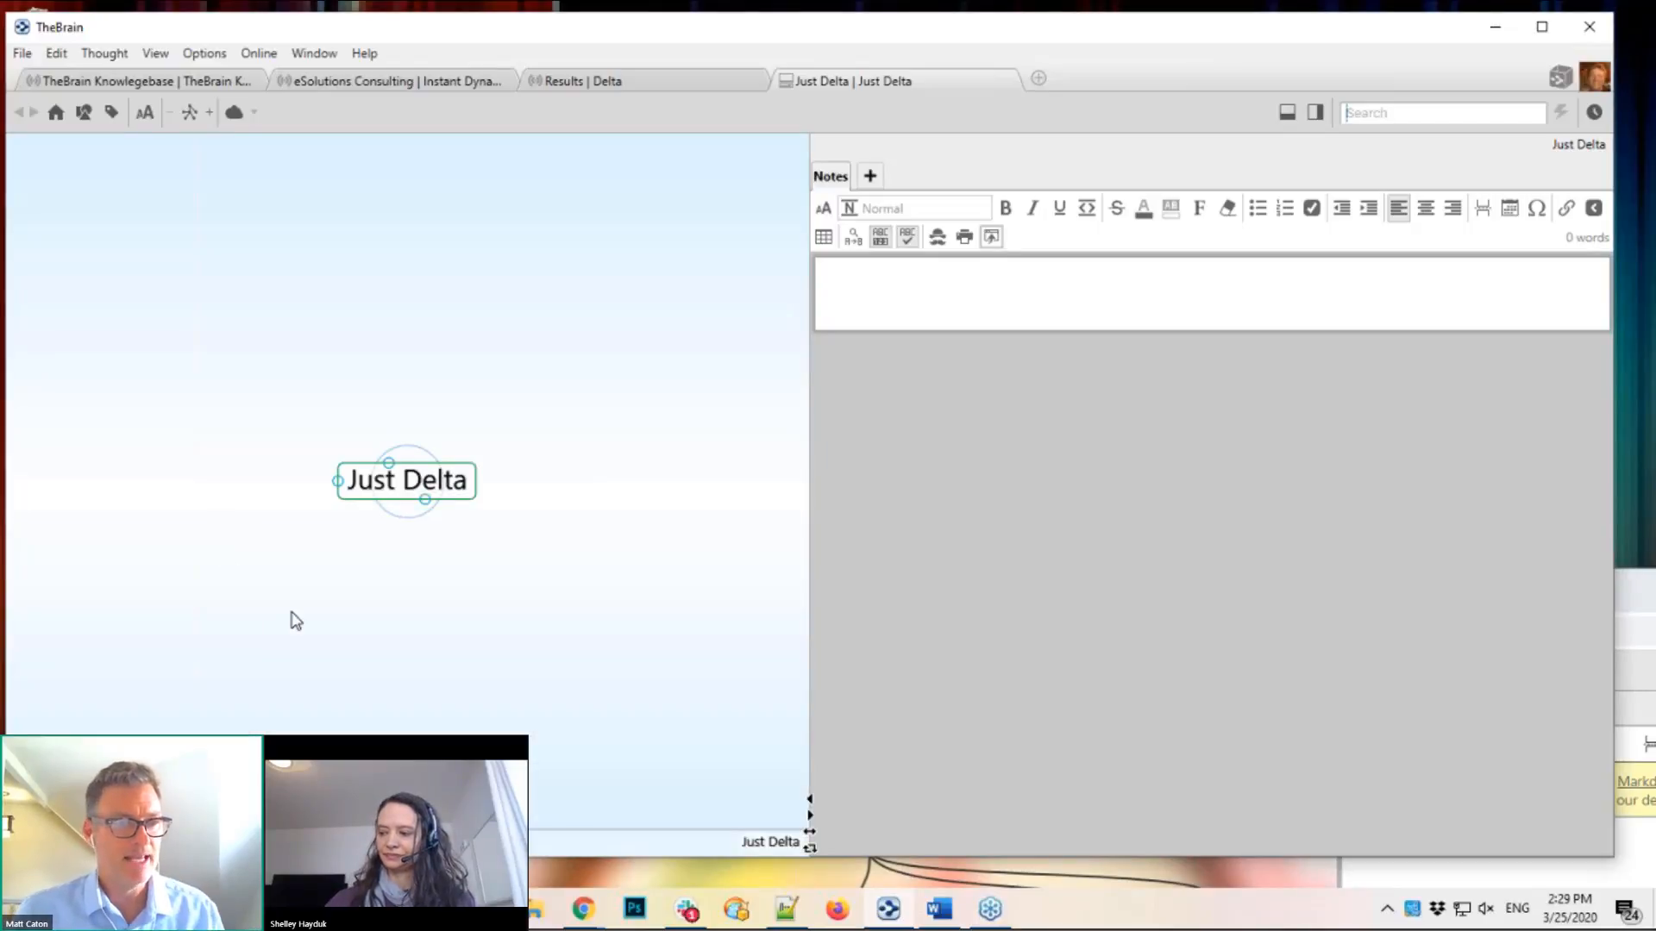
Step: Move the Just Delta thought higher and paste the 13 copied Delta thoughts beneath it
left_click_drag(306, 618, 313, 558)
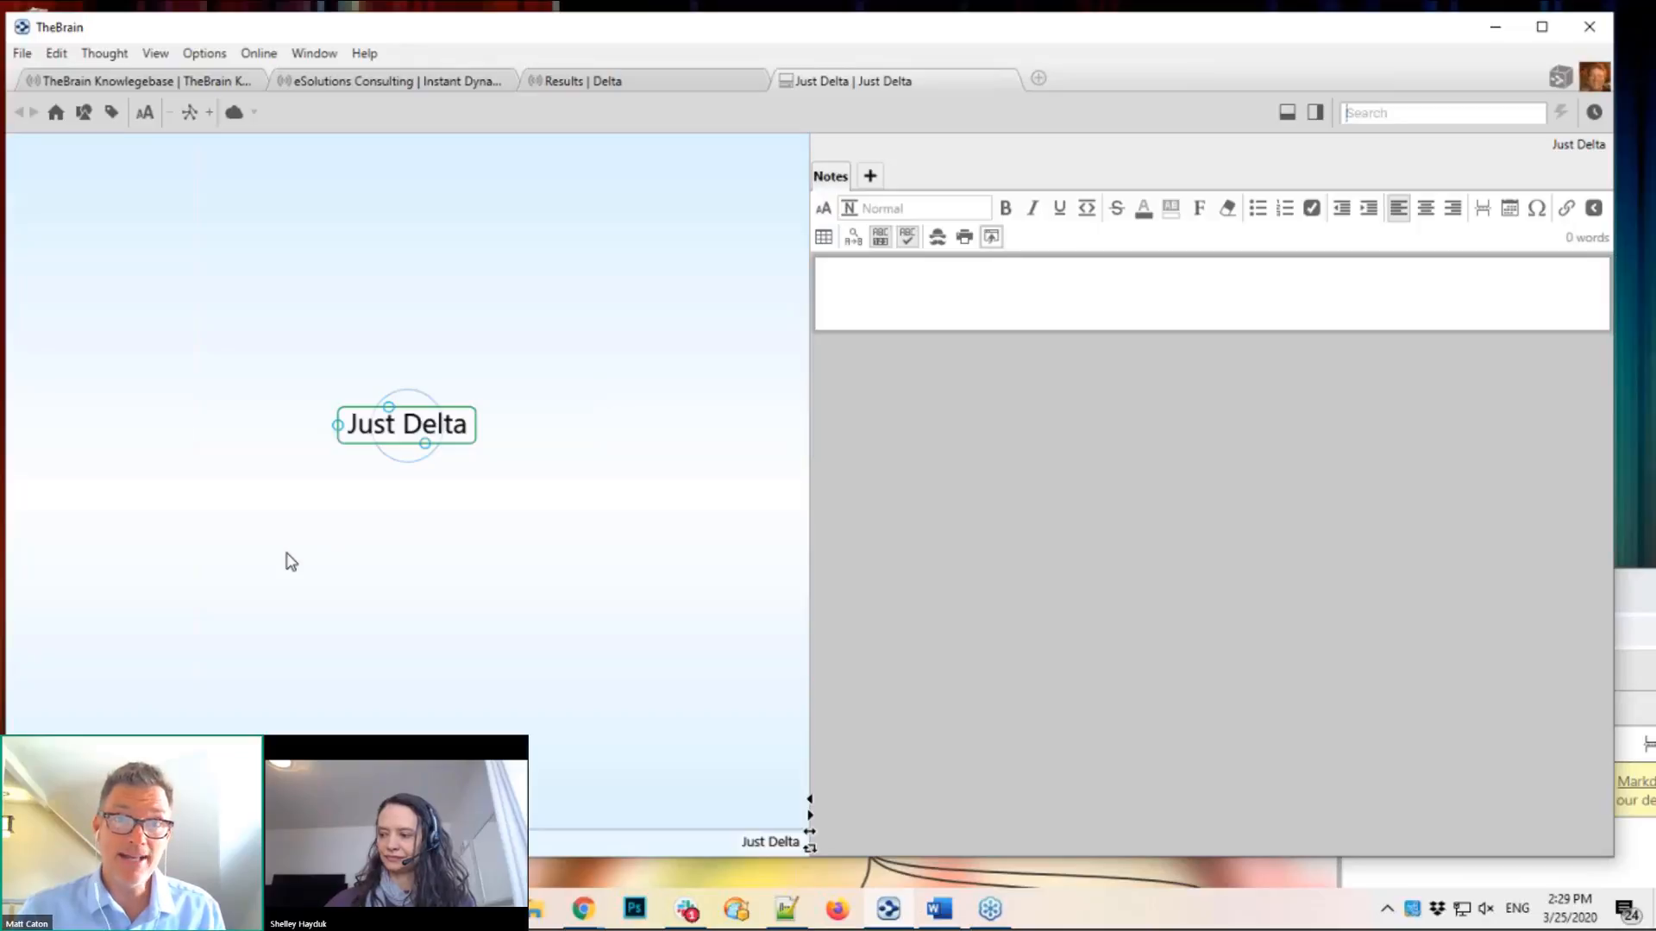
right_click(291, 561)
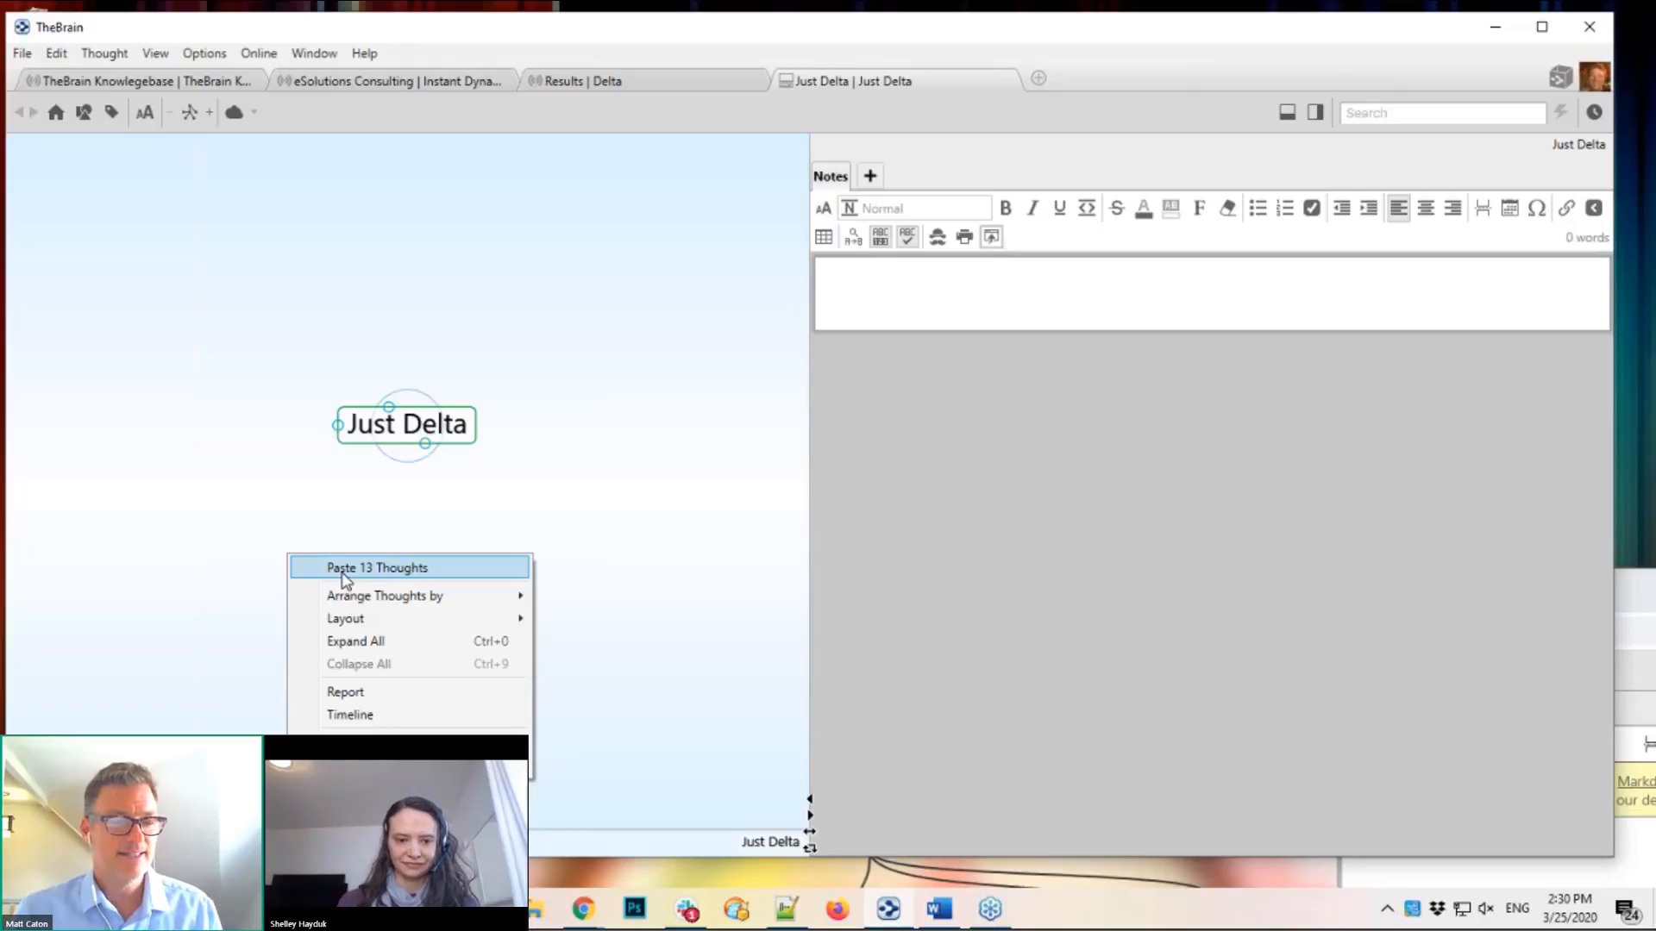
left_click(327, 572)
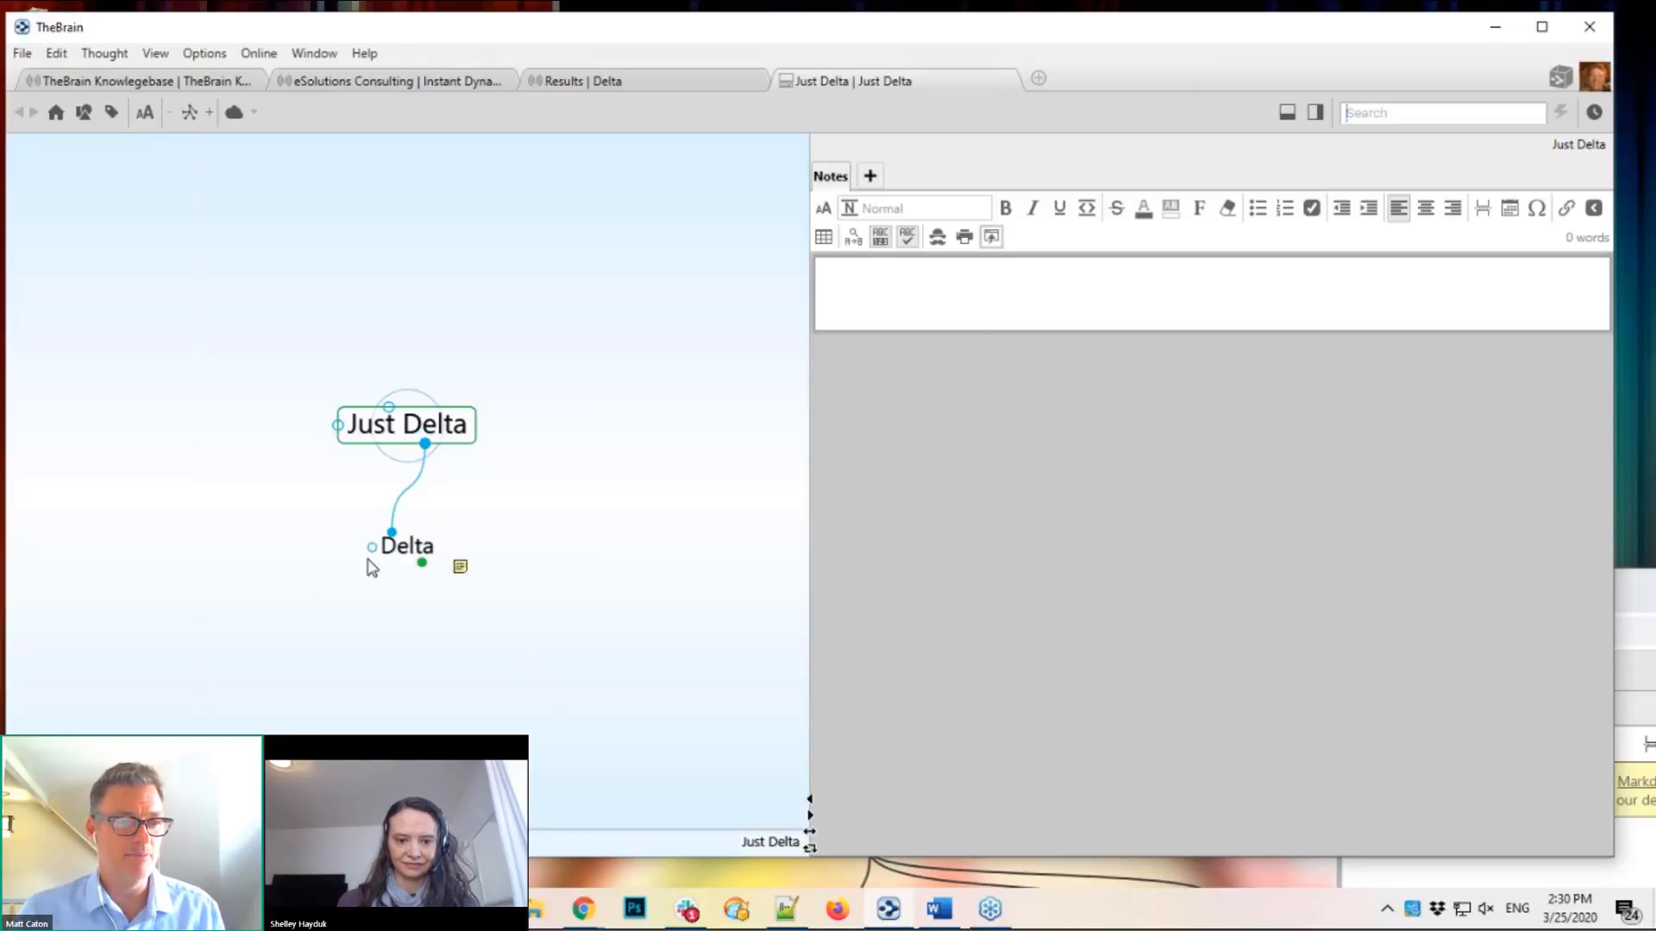
Step: Browse Delta, Delta Projects and Community Outreach Formatted, then return to Delta
left_click(409, 549)
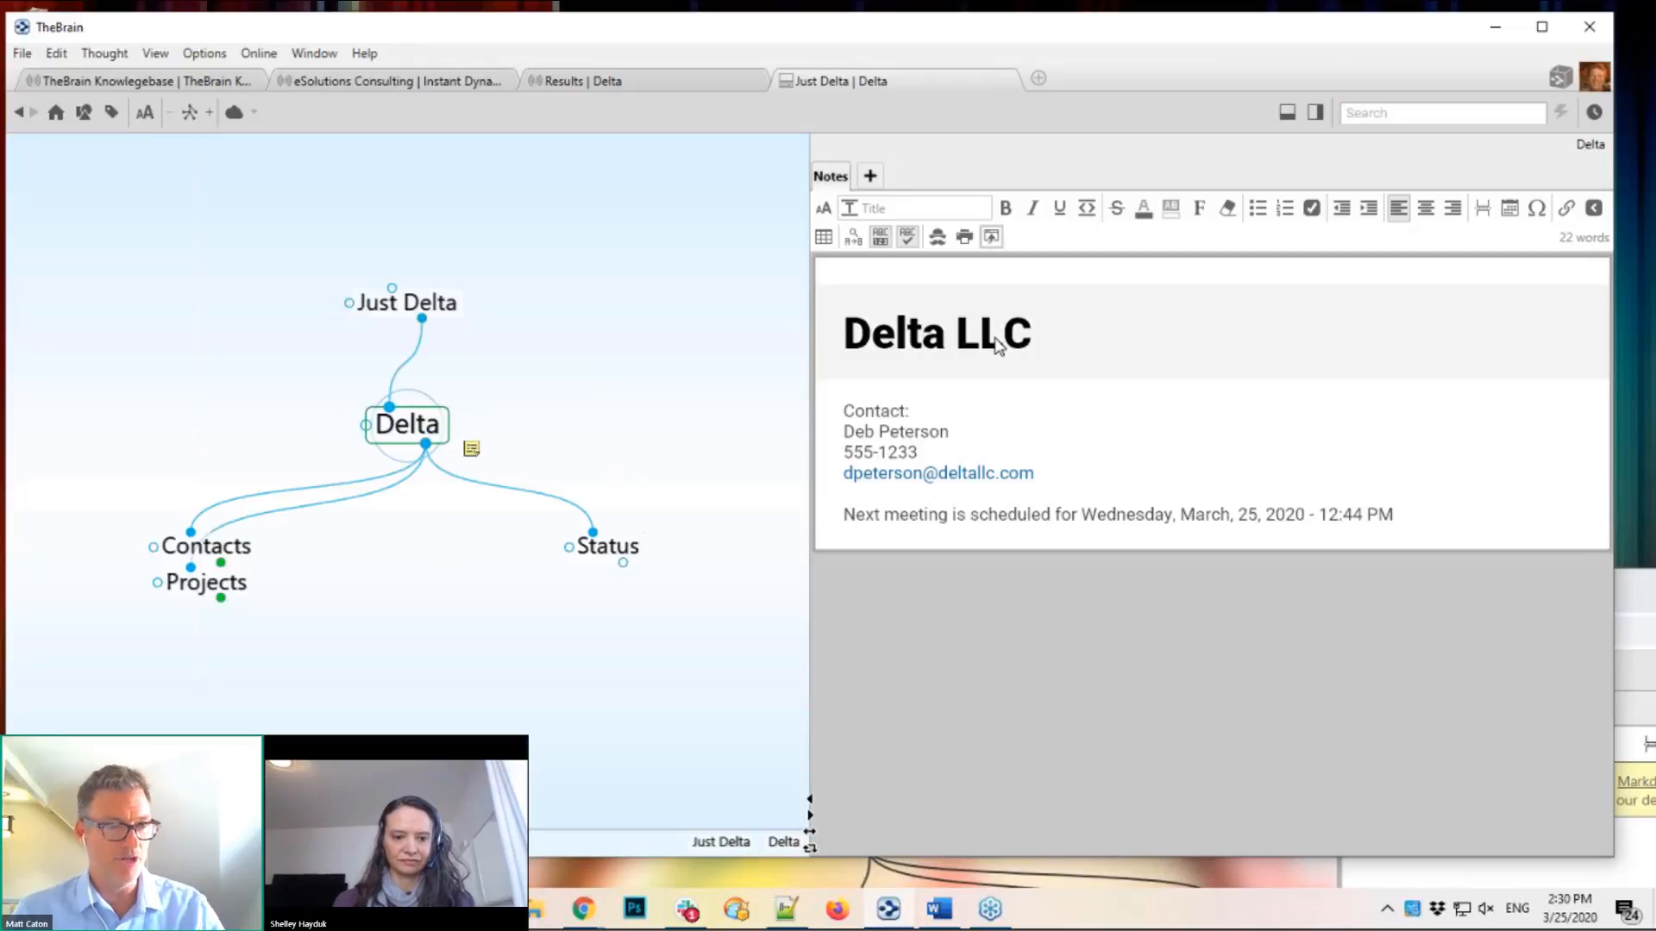
left_click(220, 595)
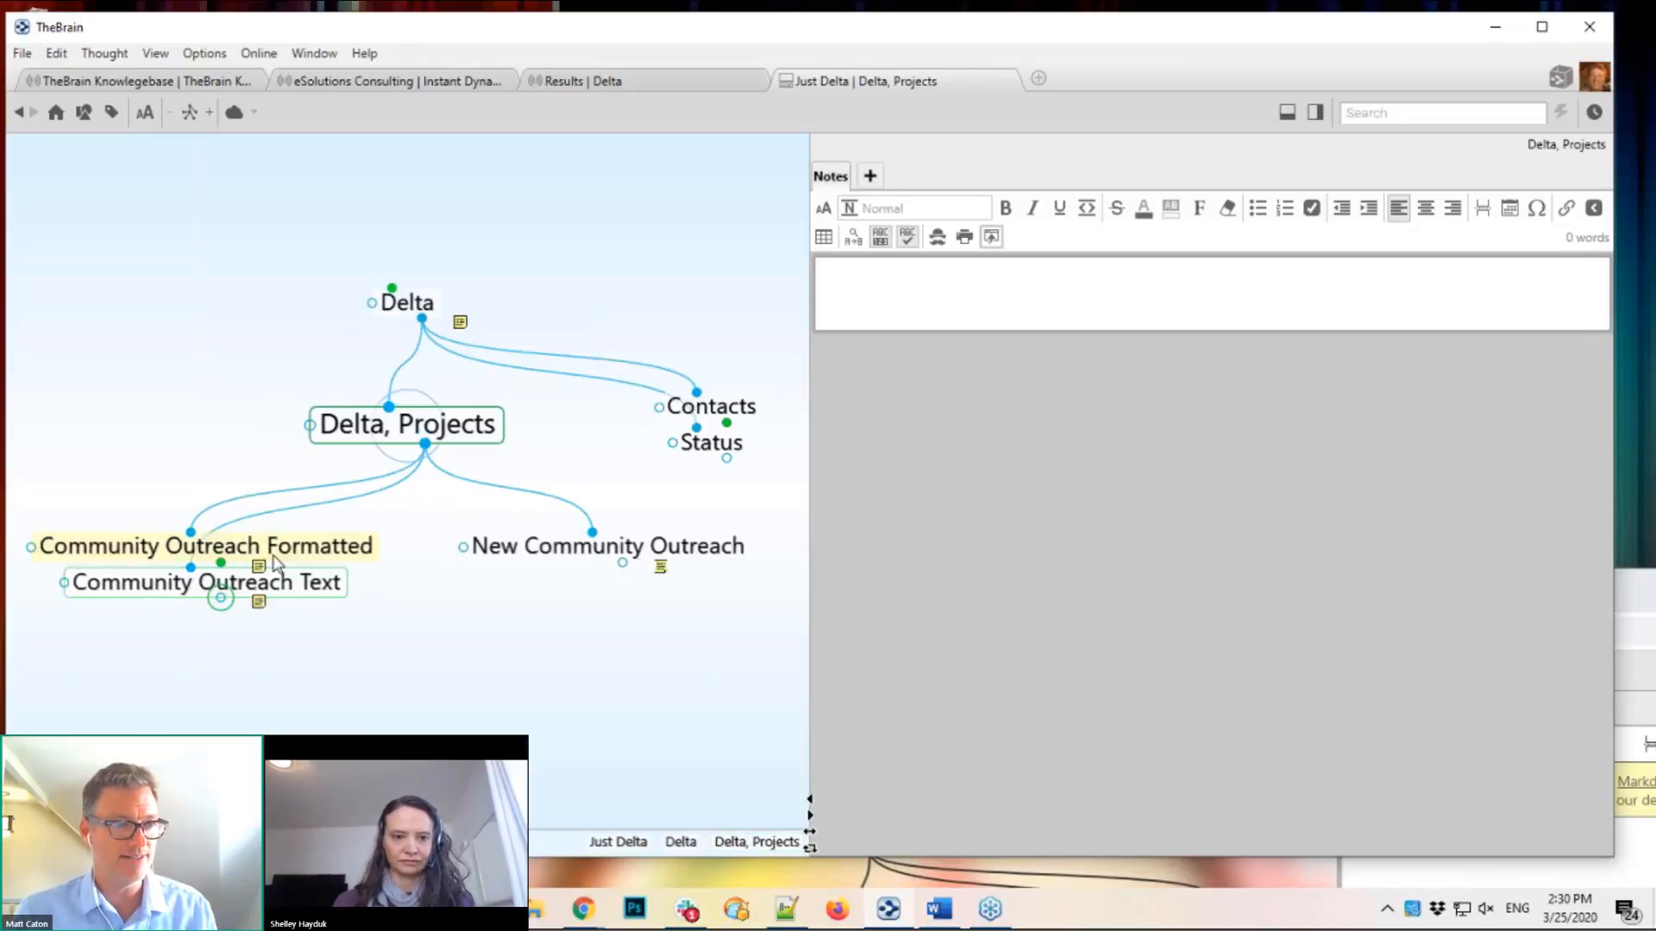
left_click(295, 548)
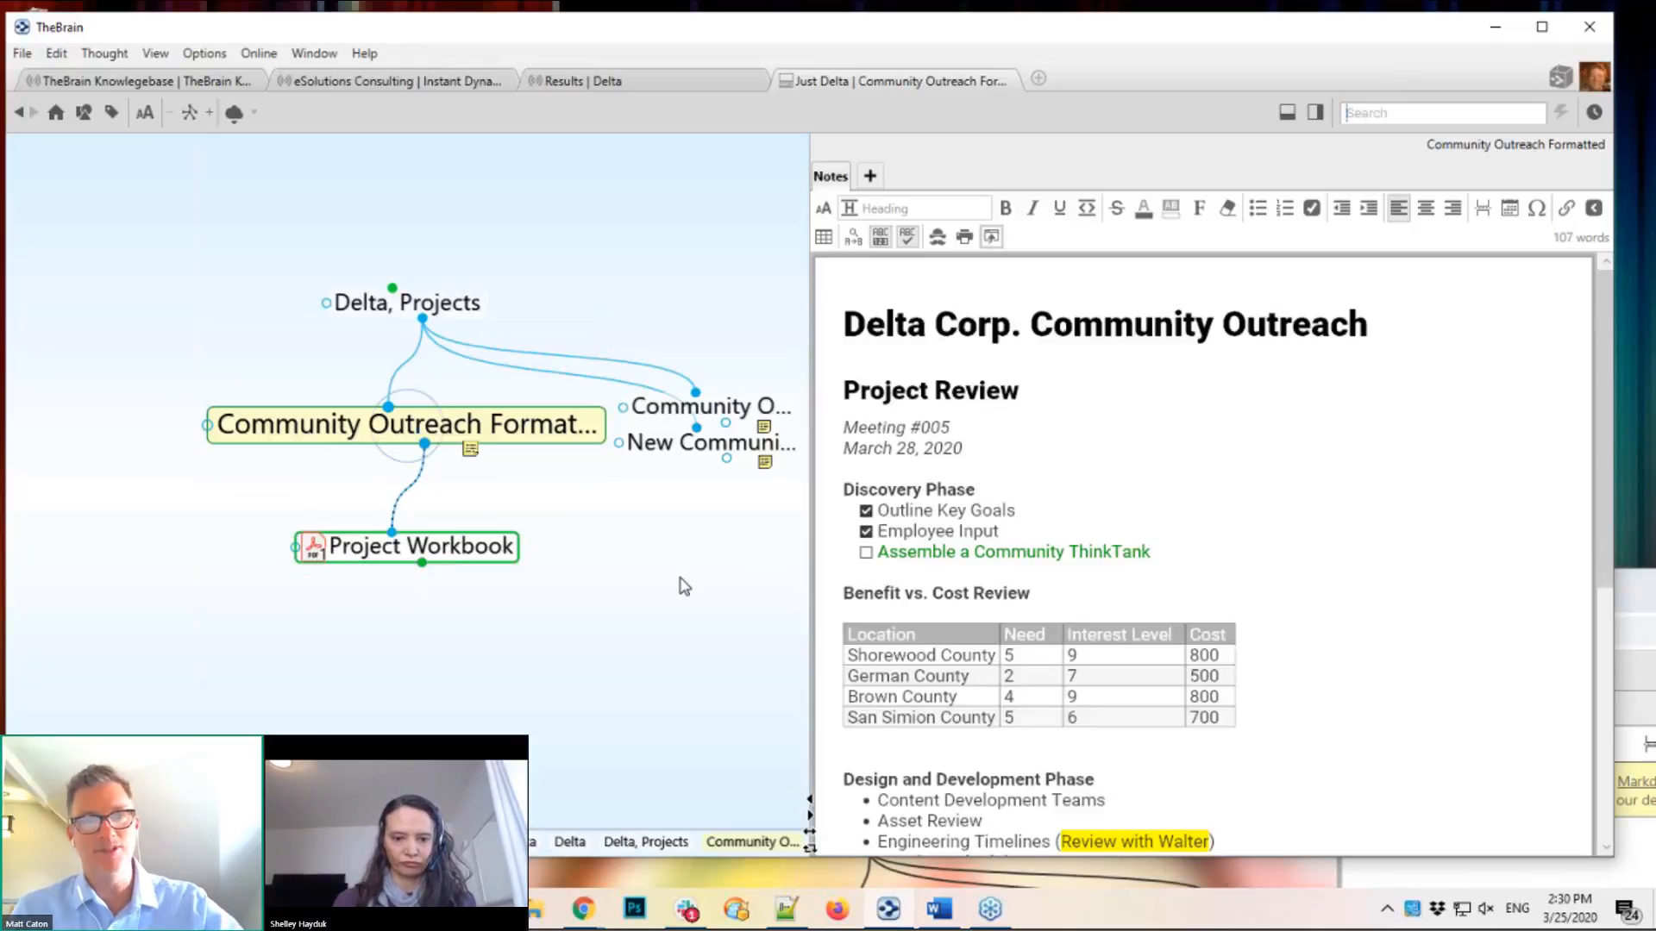
left_click(405, 301)
left_click(416, 307)
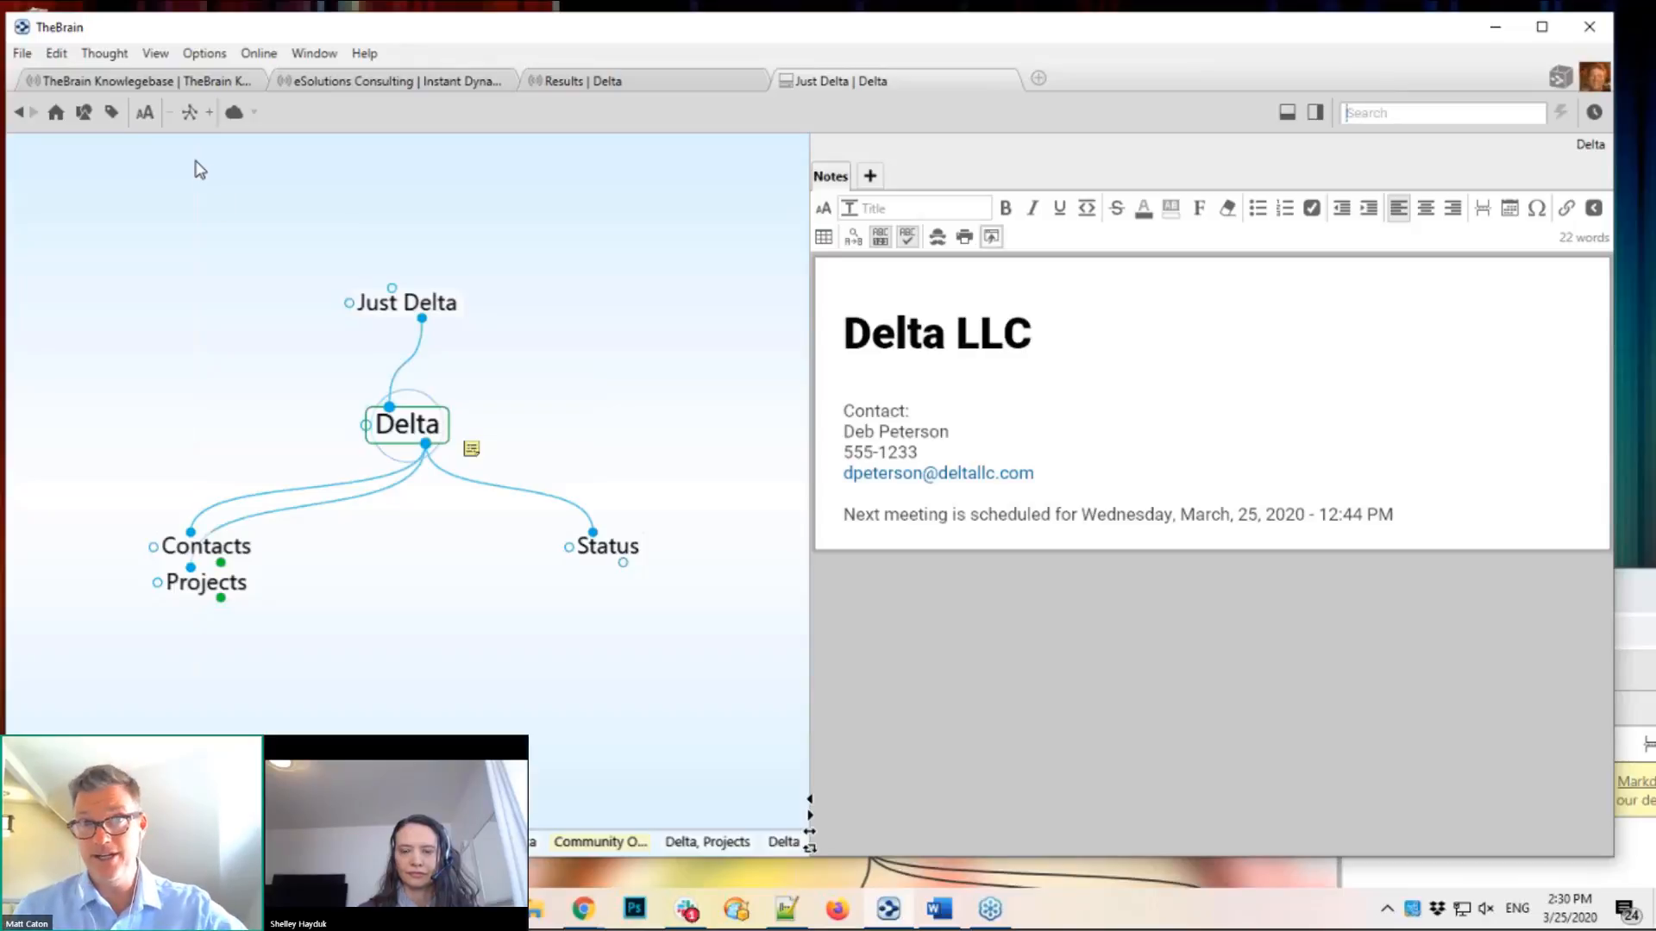
Step: Cancel the first brain archive backup attempt and make Just Delta the central thought
left_click(22, 54)
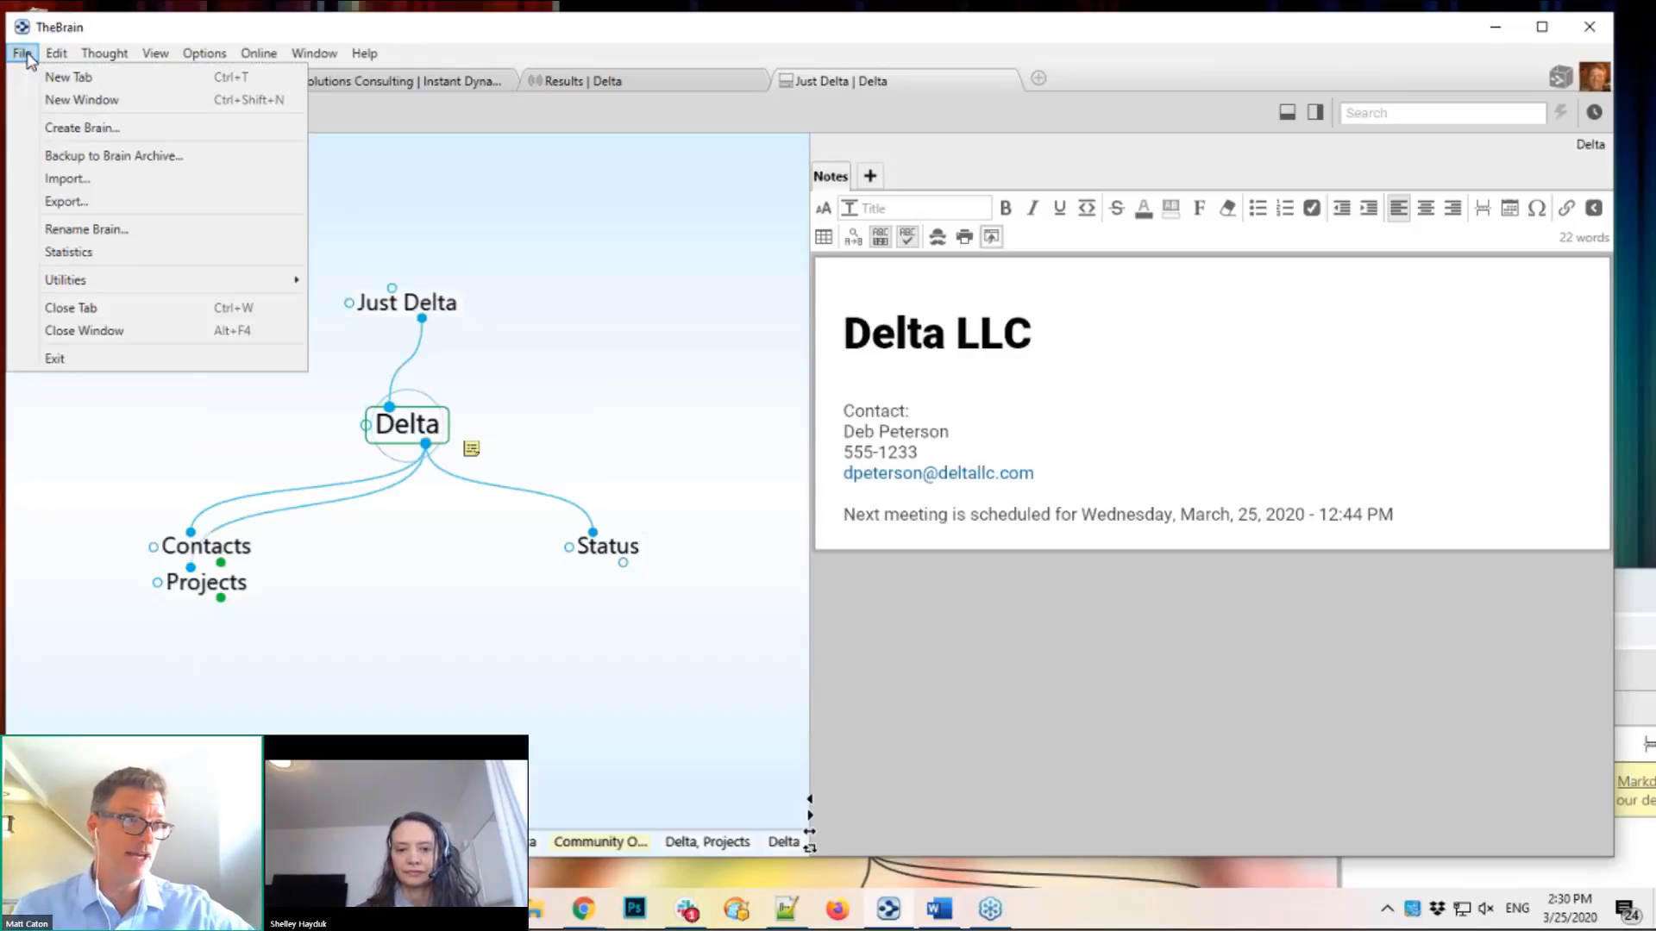
key("Escape")
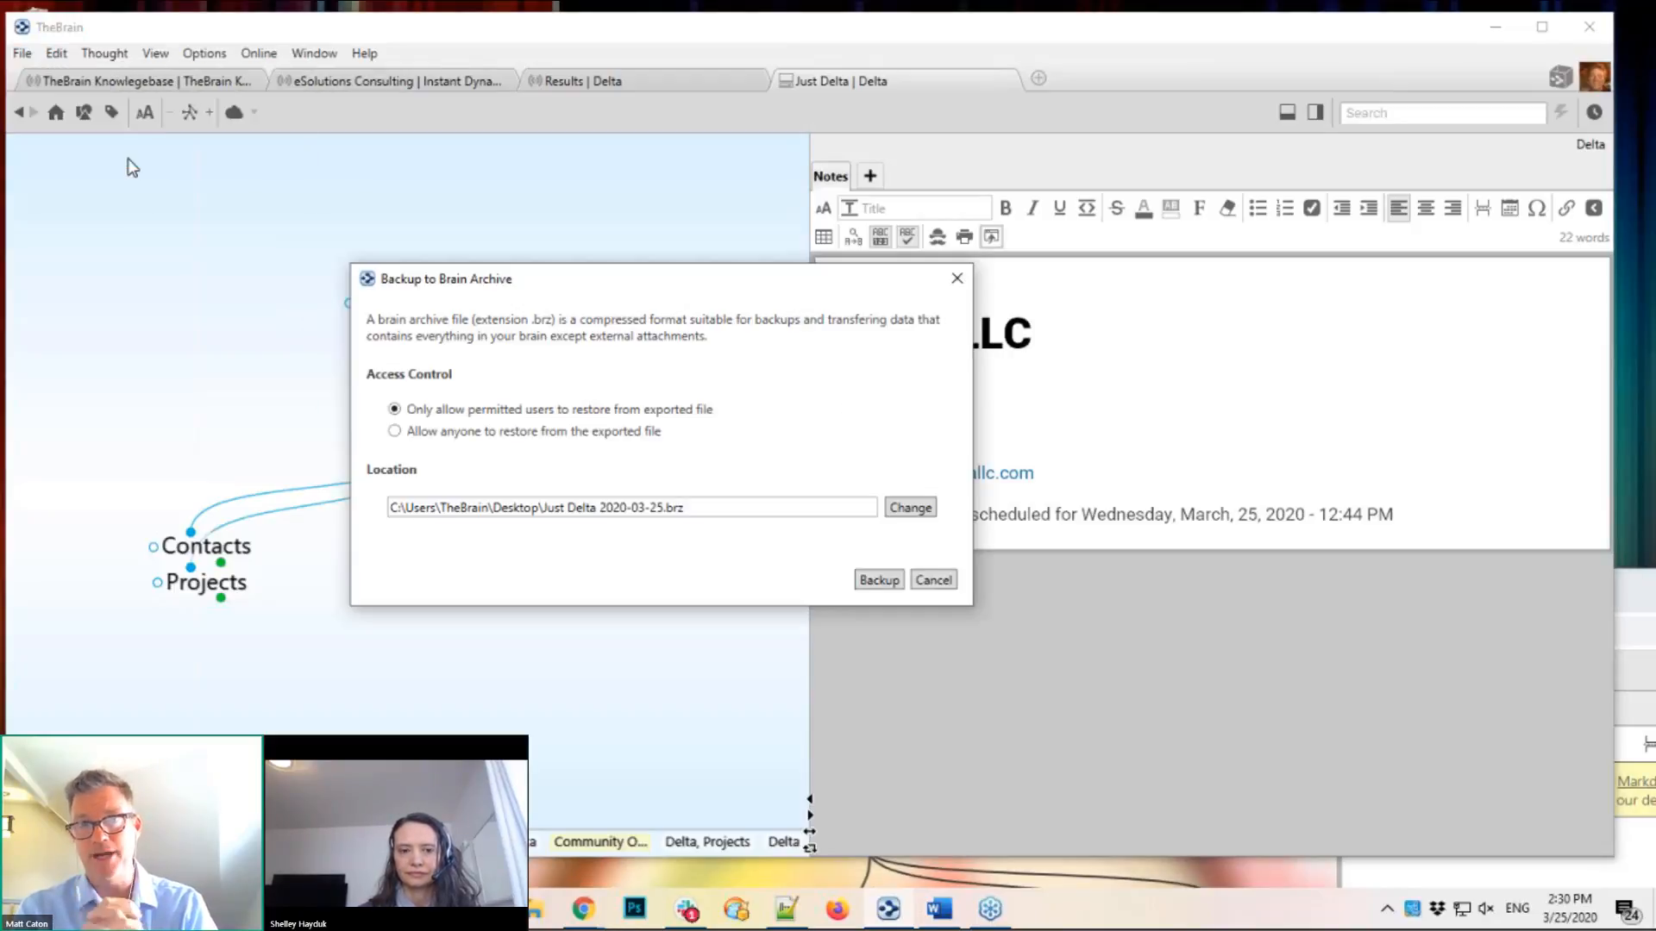
left_click(959, 281)
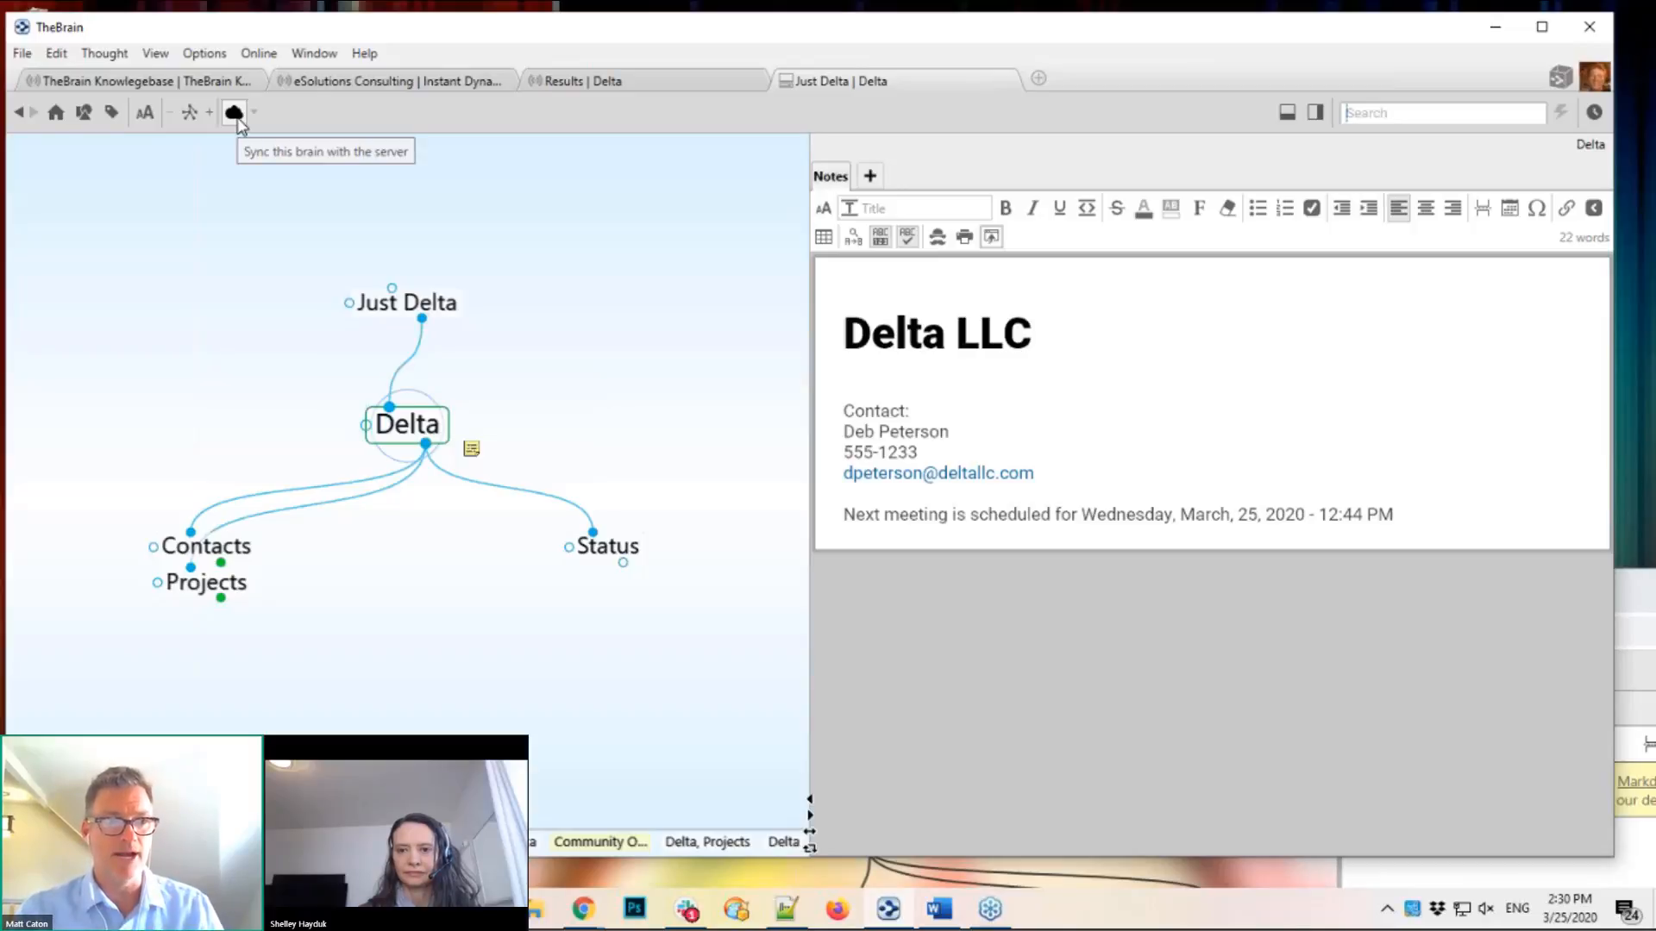
left_click(441, 267)
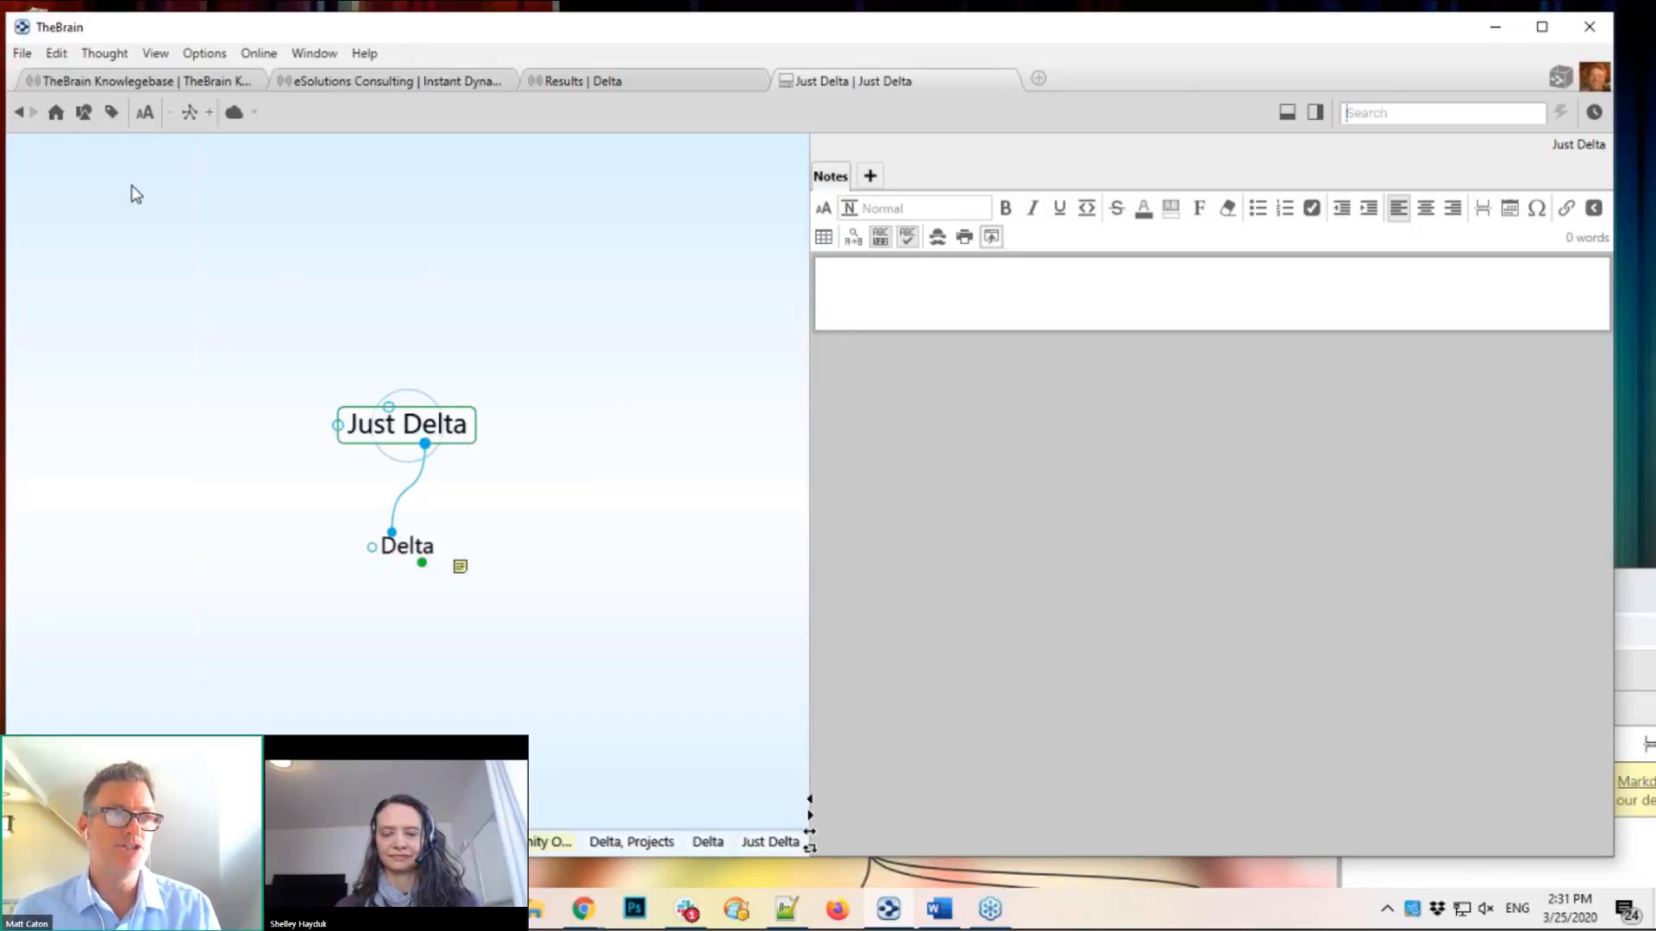
Step: Back up Just Delta as a .brz archive on the desktop that anyone can restore
left_click(22, 54)
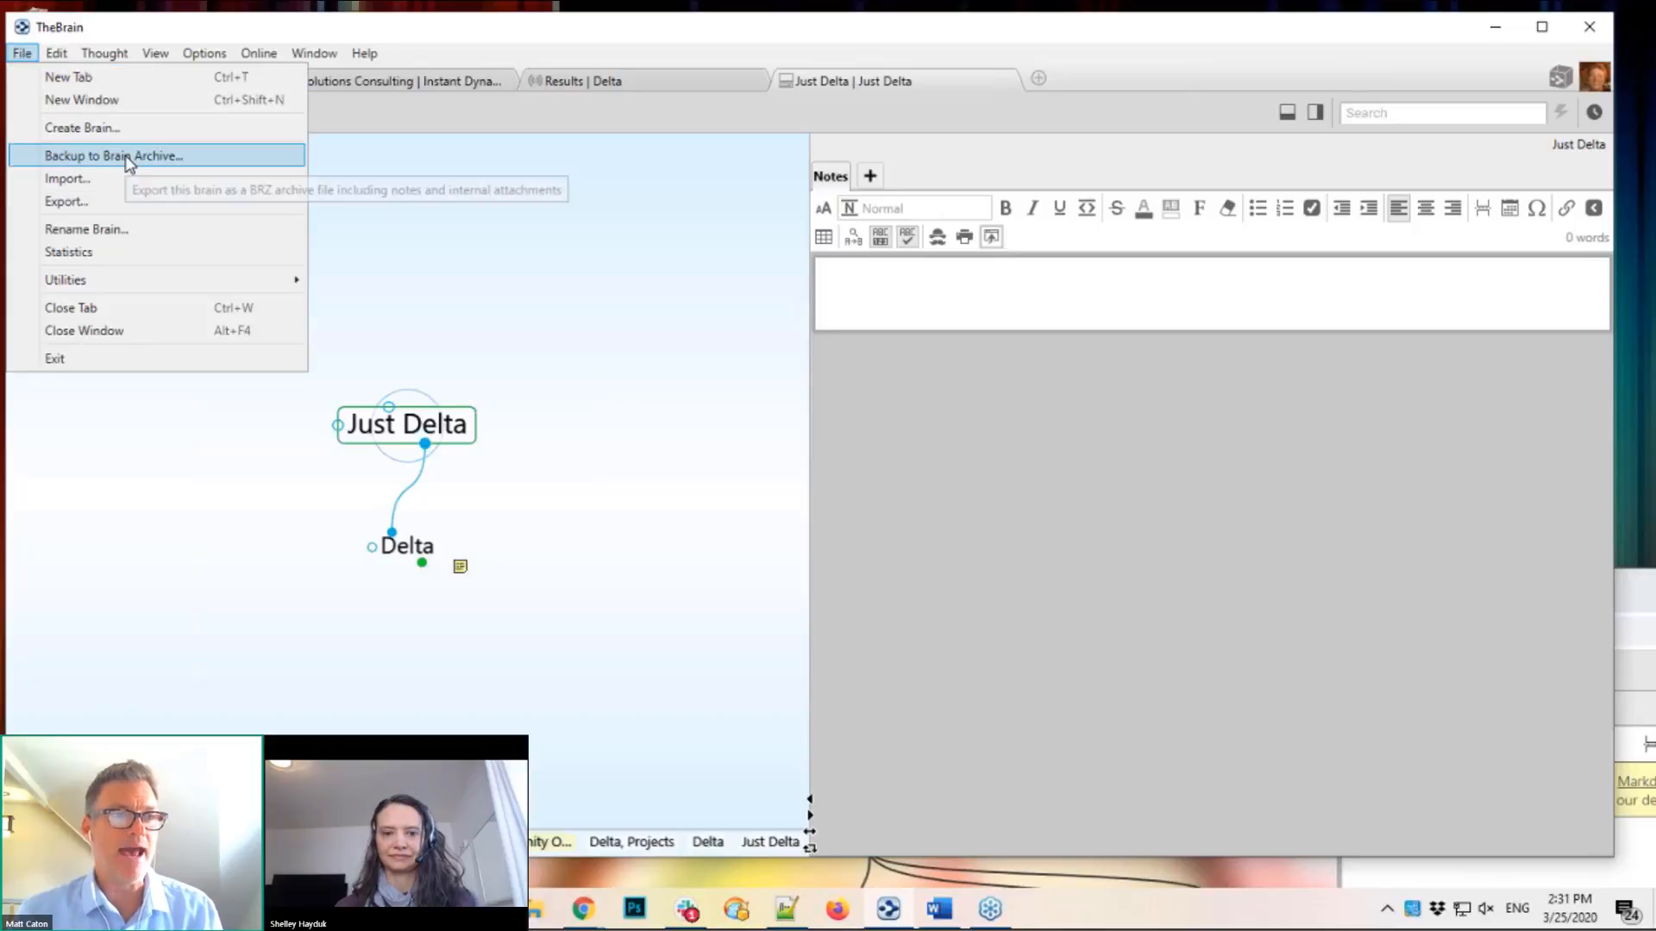
key("Escape")
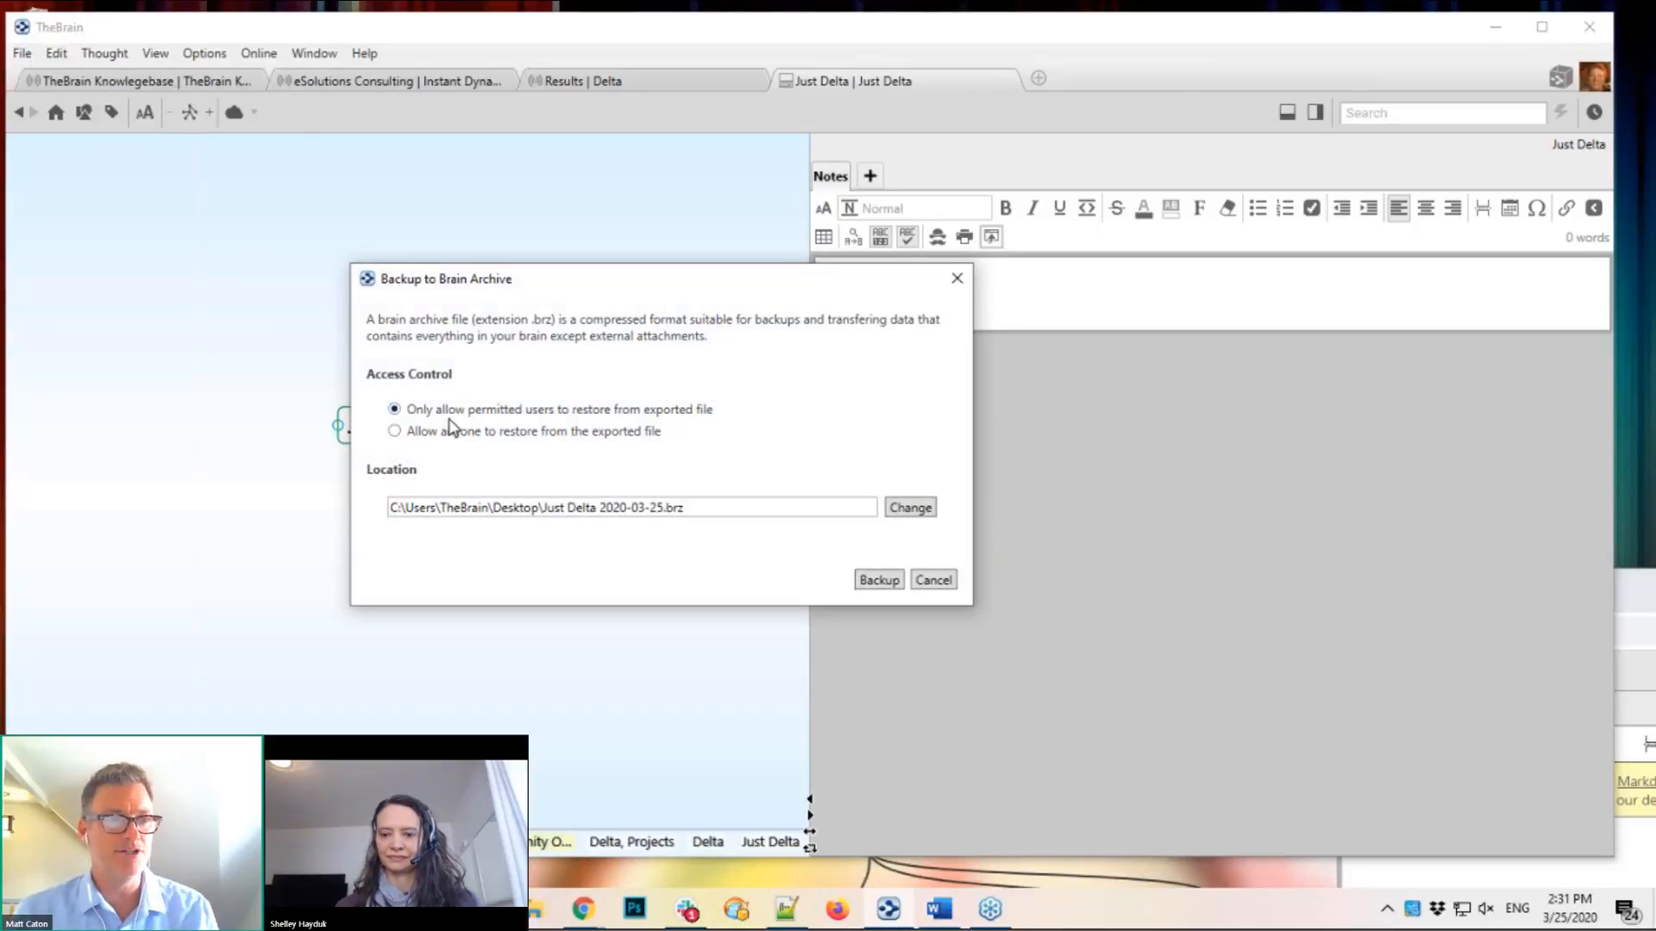
left_click(423, 434)
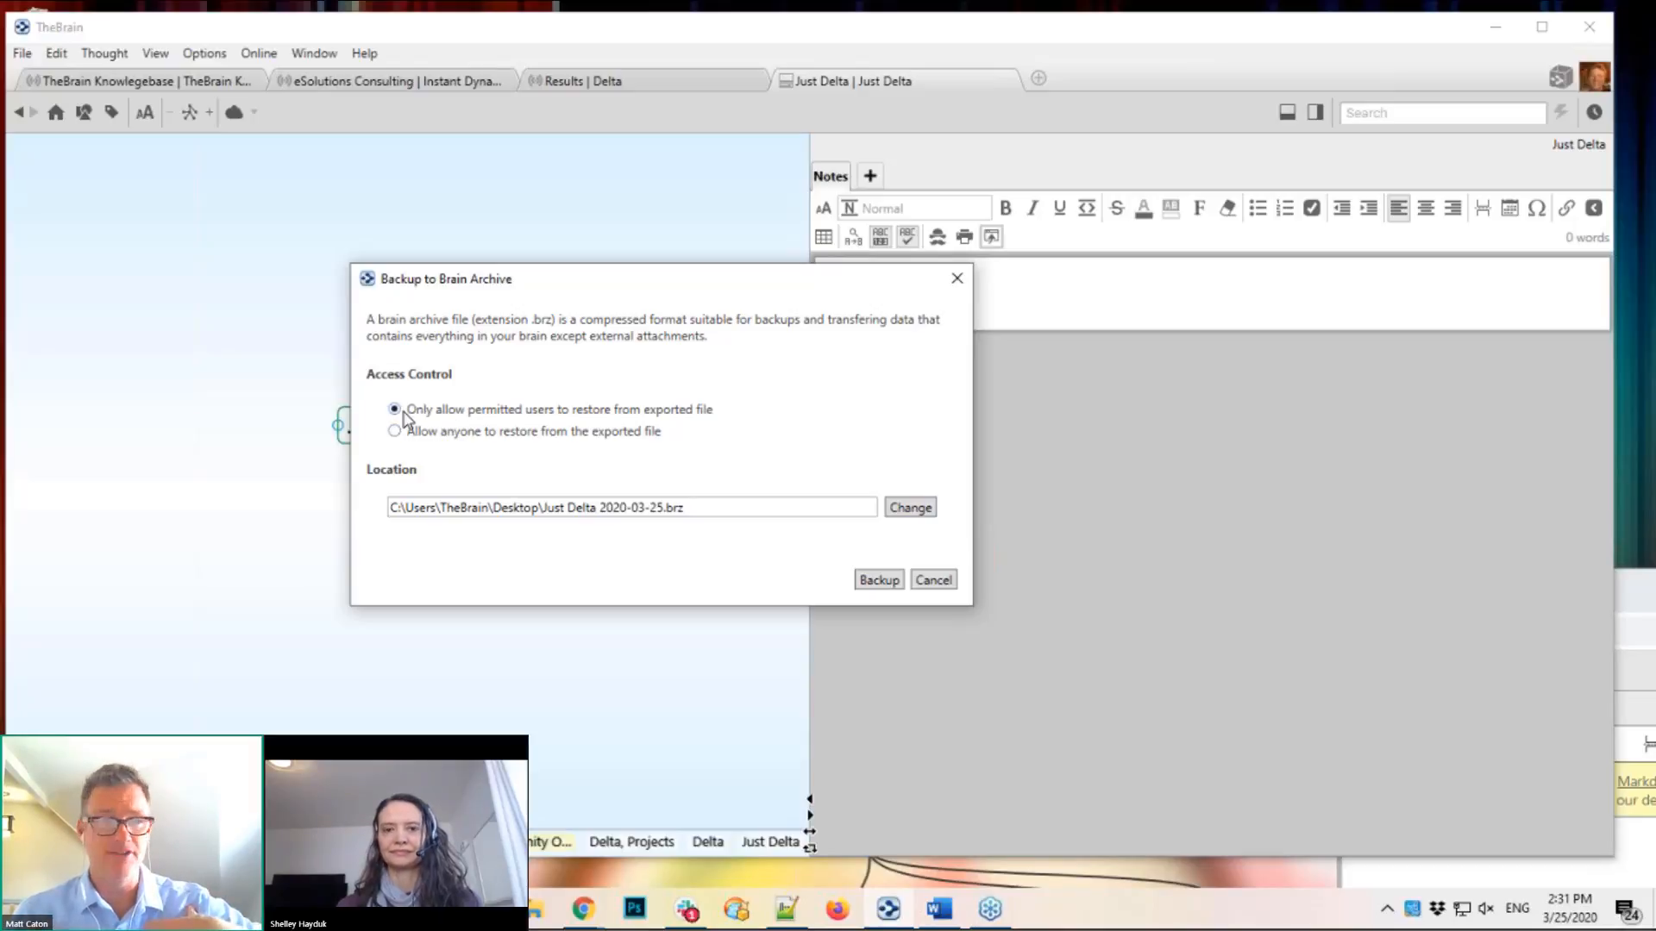
left_click(413, 433)
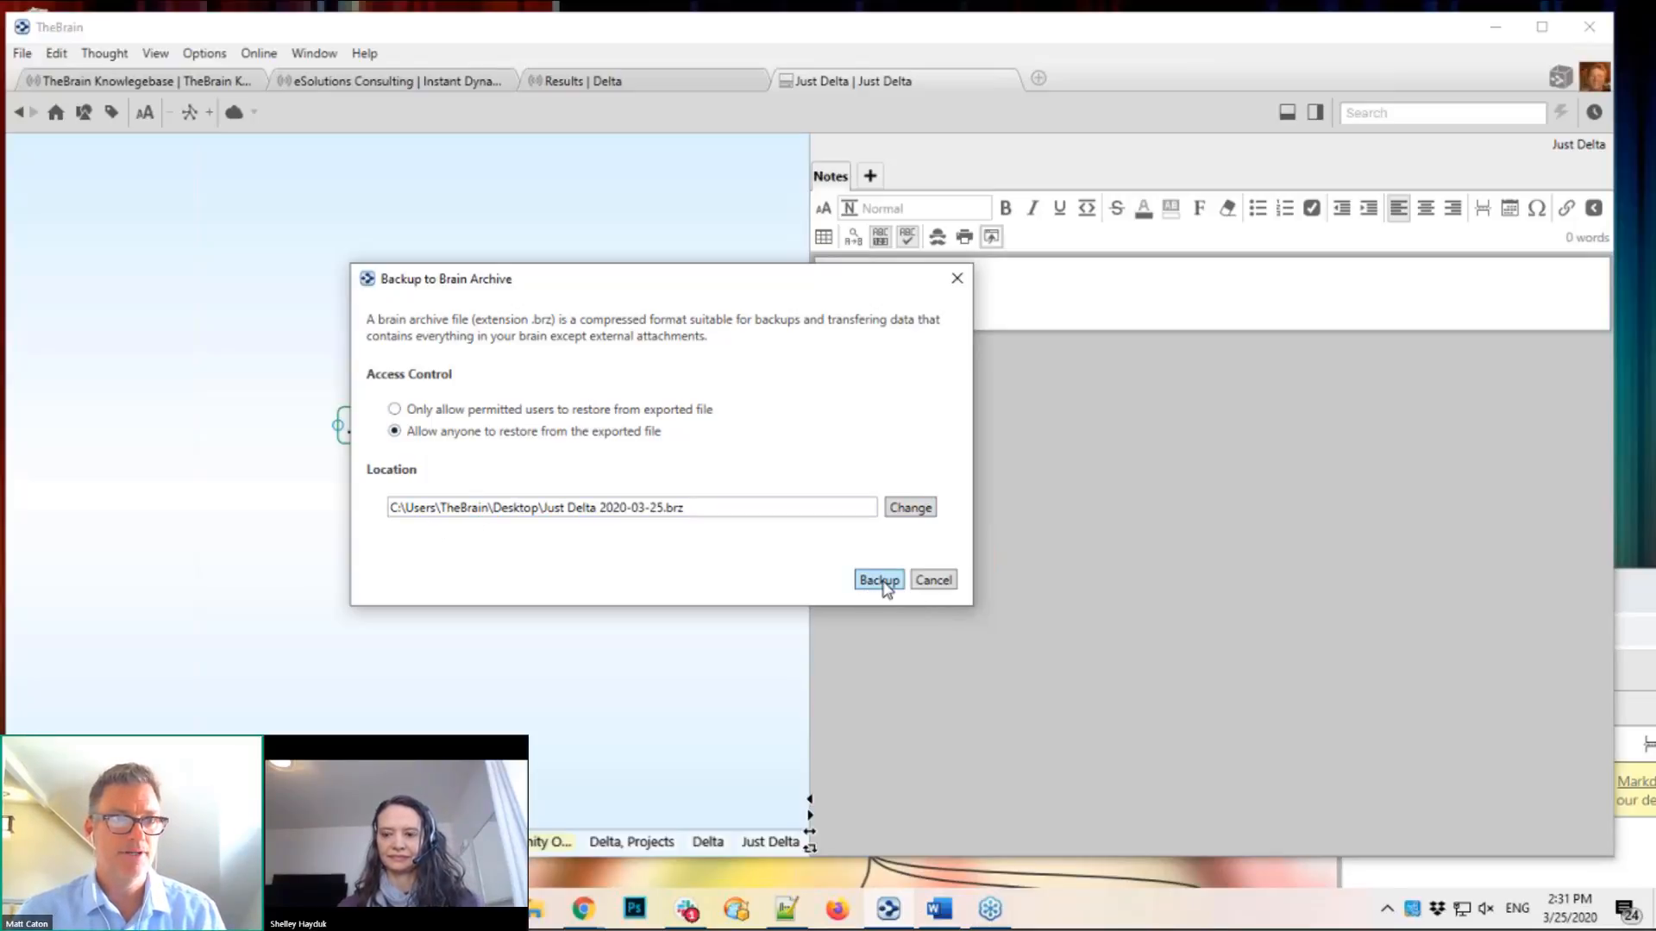
left_click(883, 584)
left_click_drag(661, 43, 1043, 60)
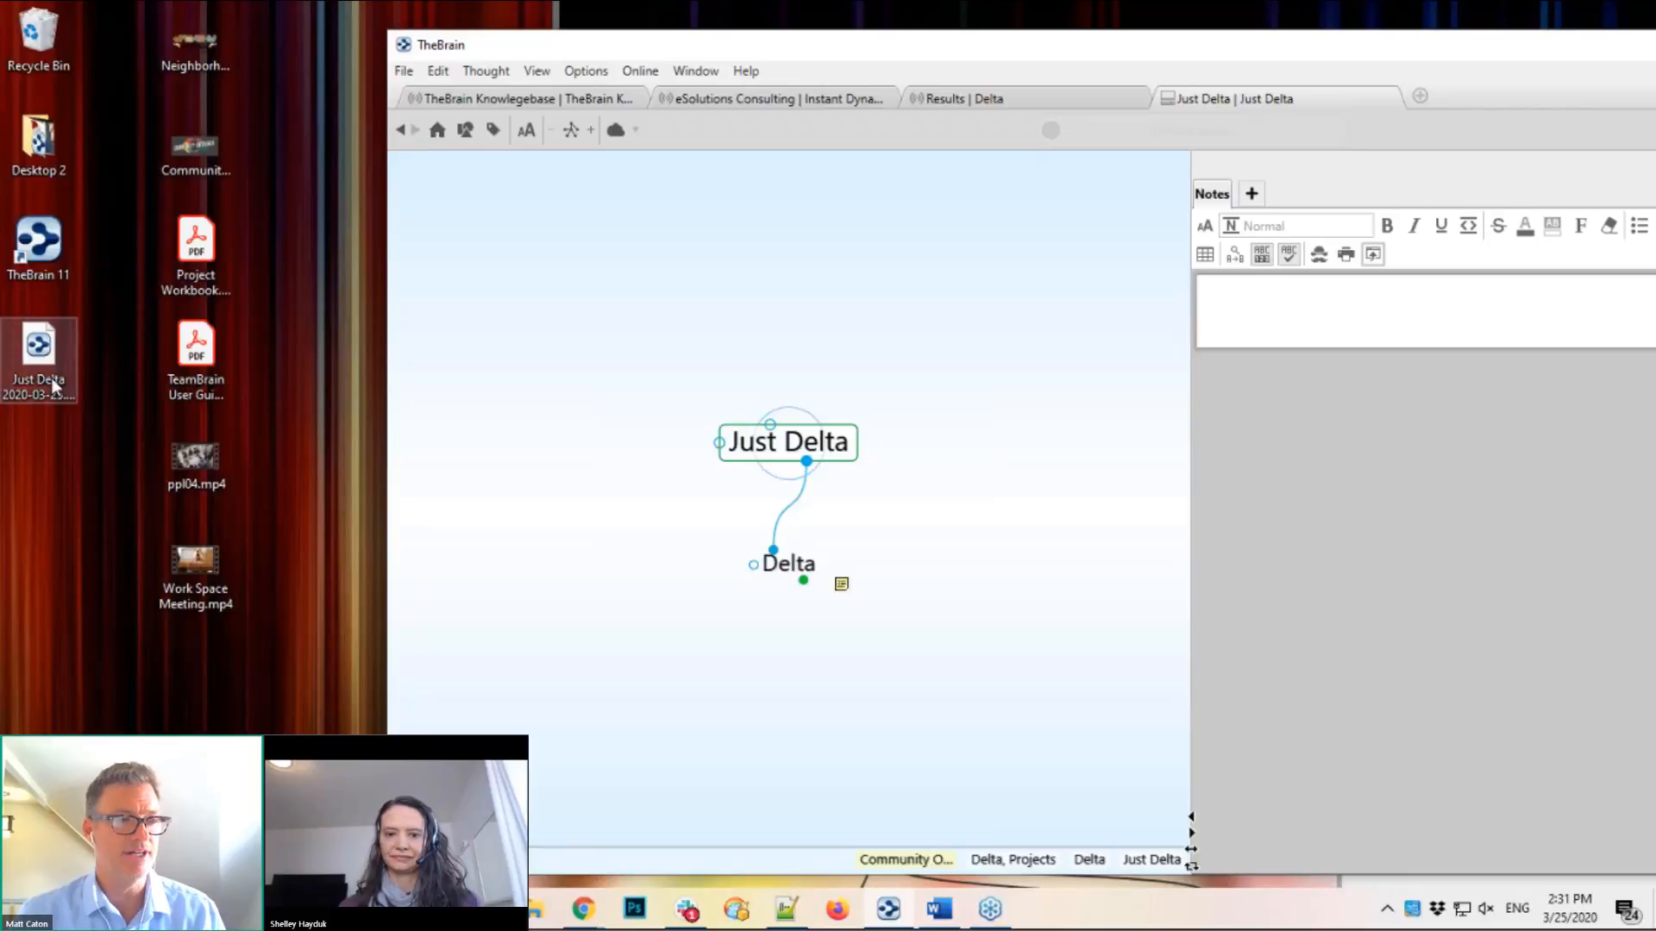
Step: Switch to the eSolutions Consulting brain and review the Import options without importing
left_click(797, 100)
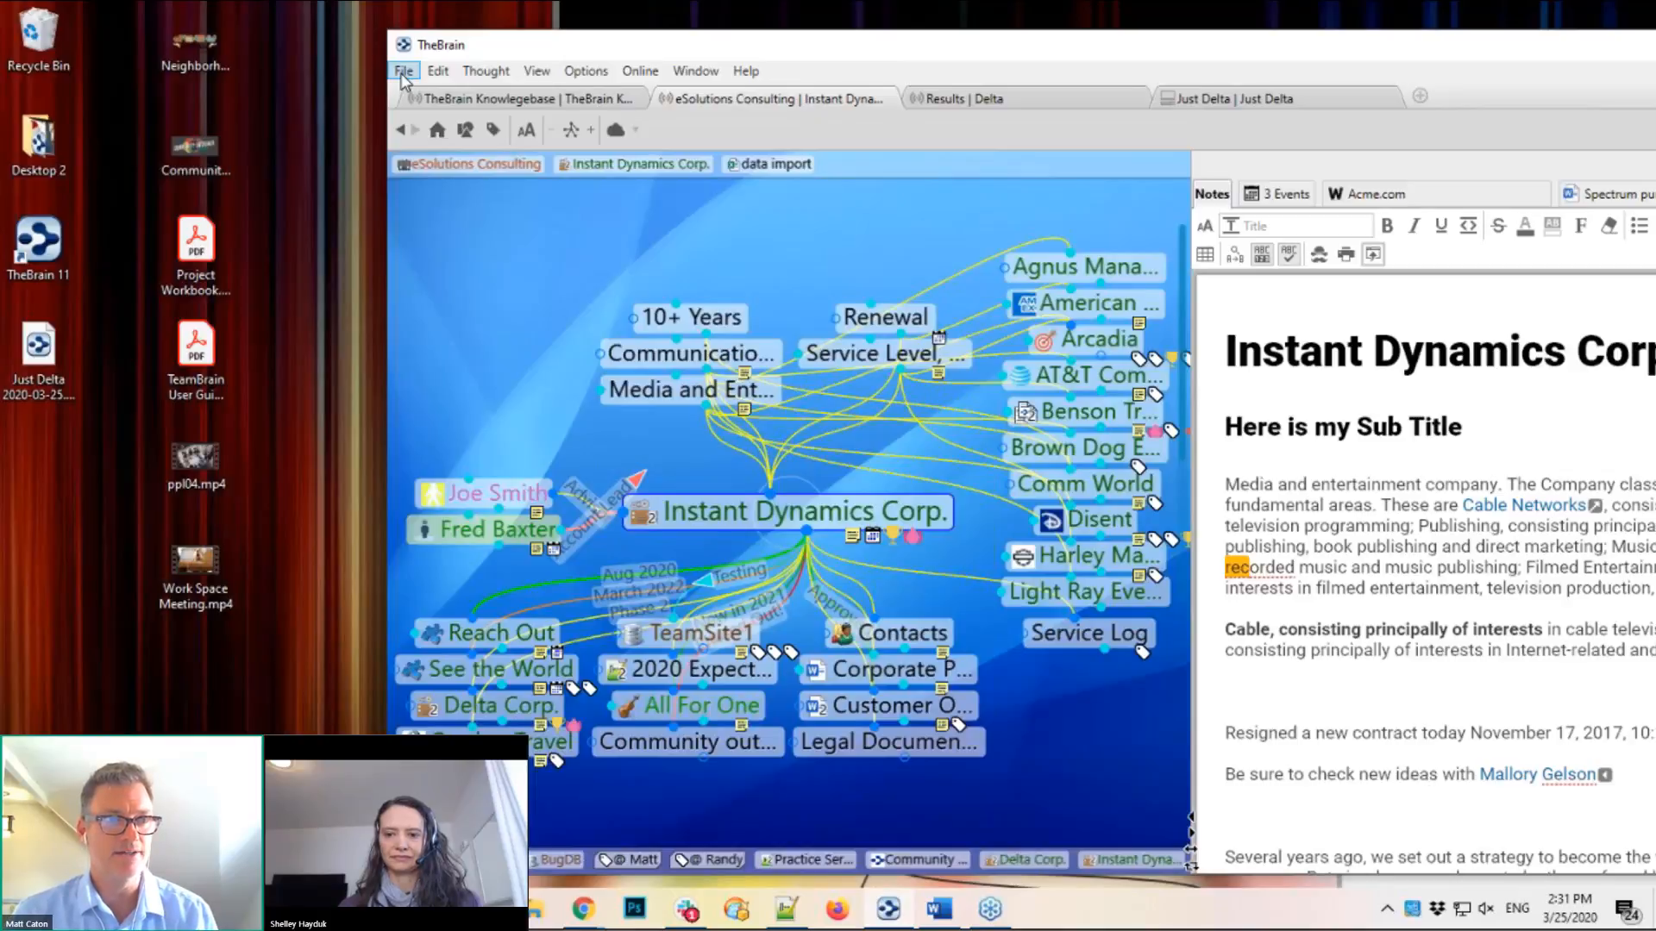
left_click(402, 76)
left_click(458, 203)
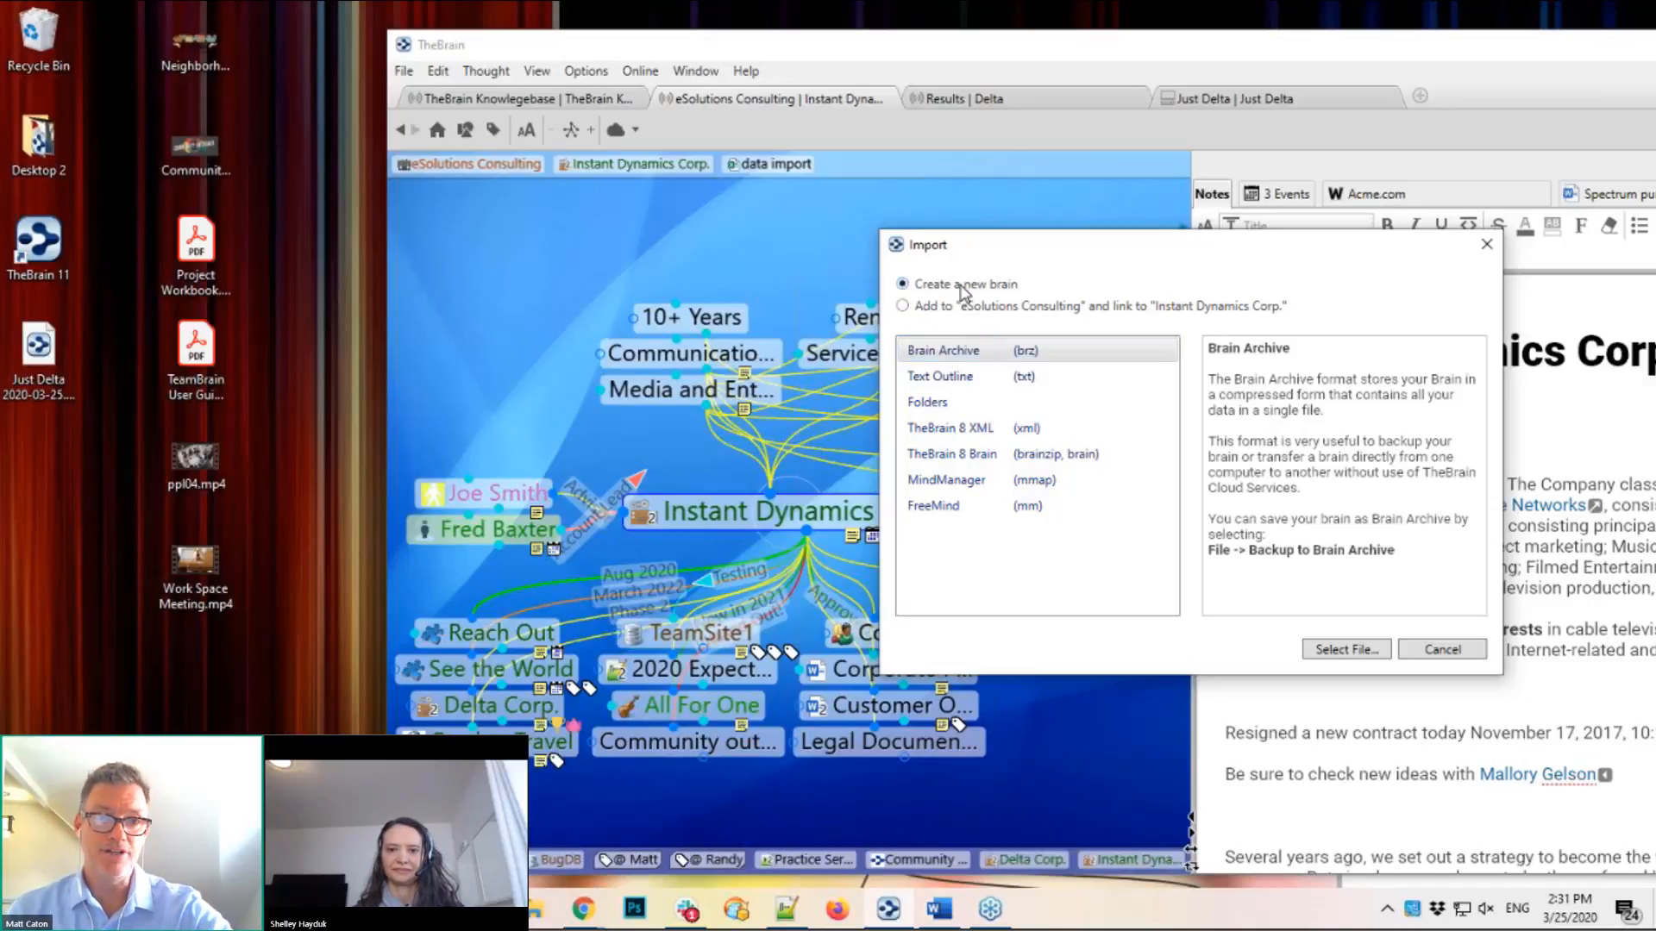
left_click(923, 307)
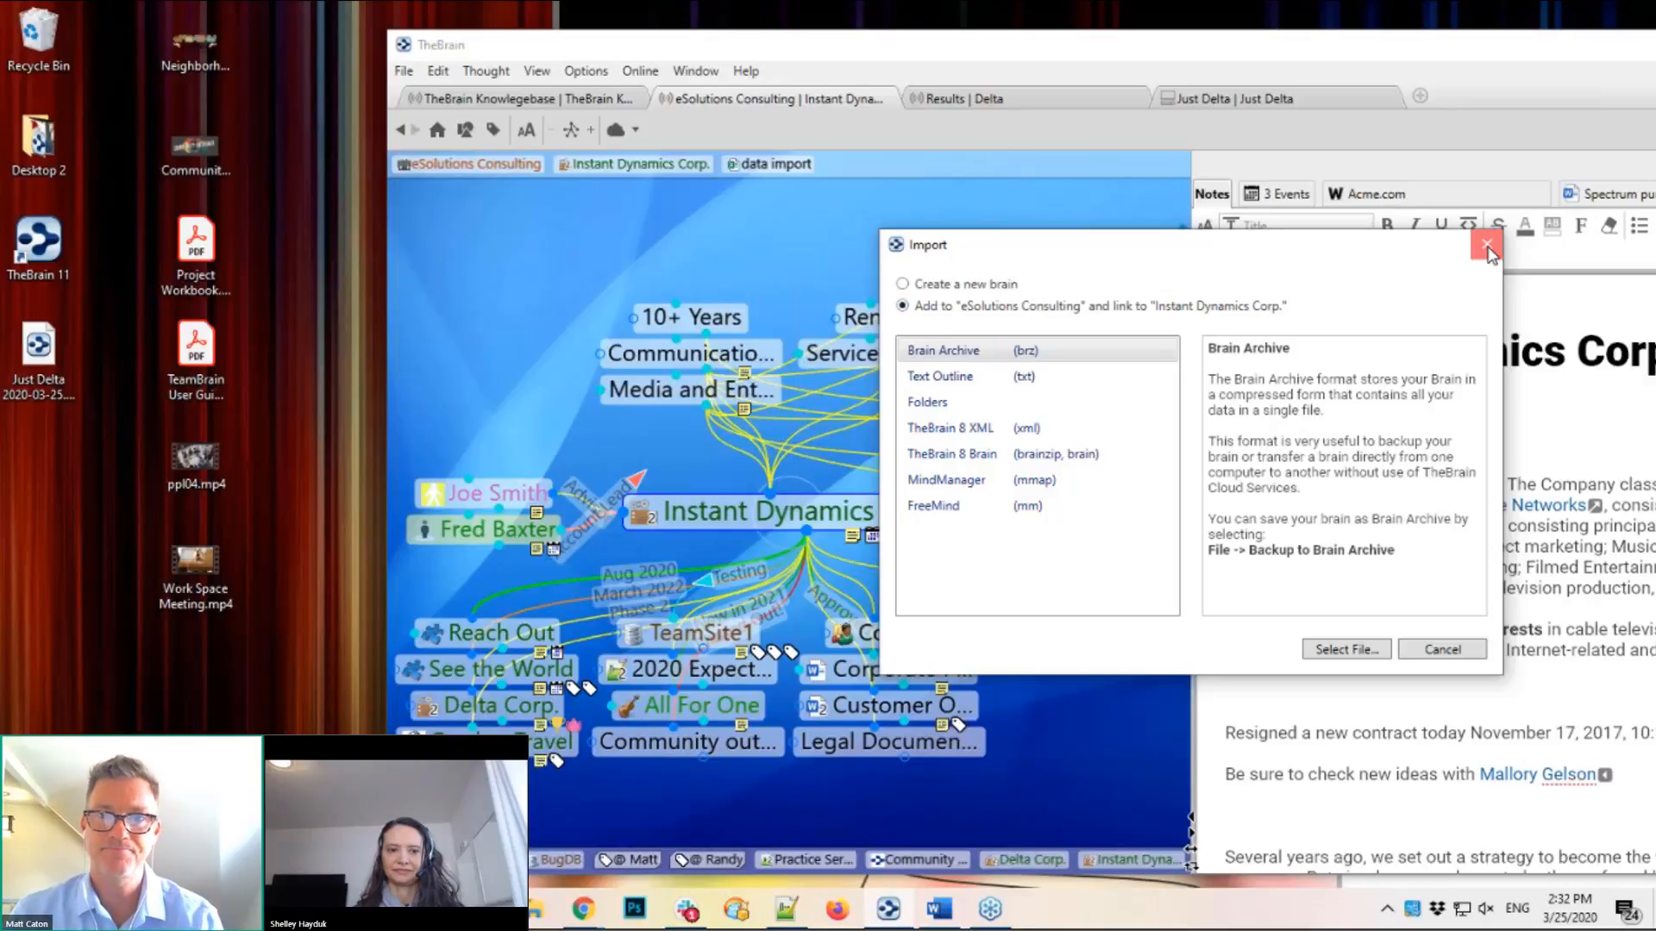
left_click_drag(1457, 45, 1220, 47)
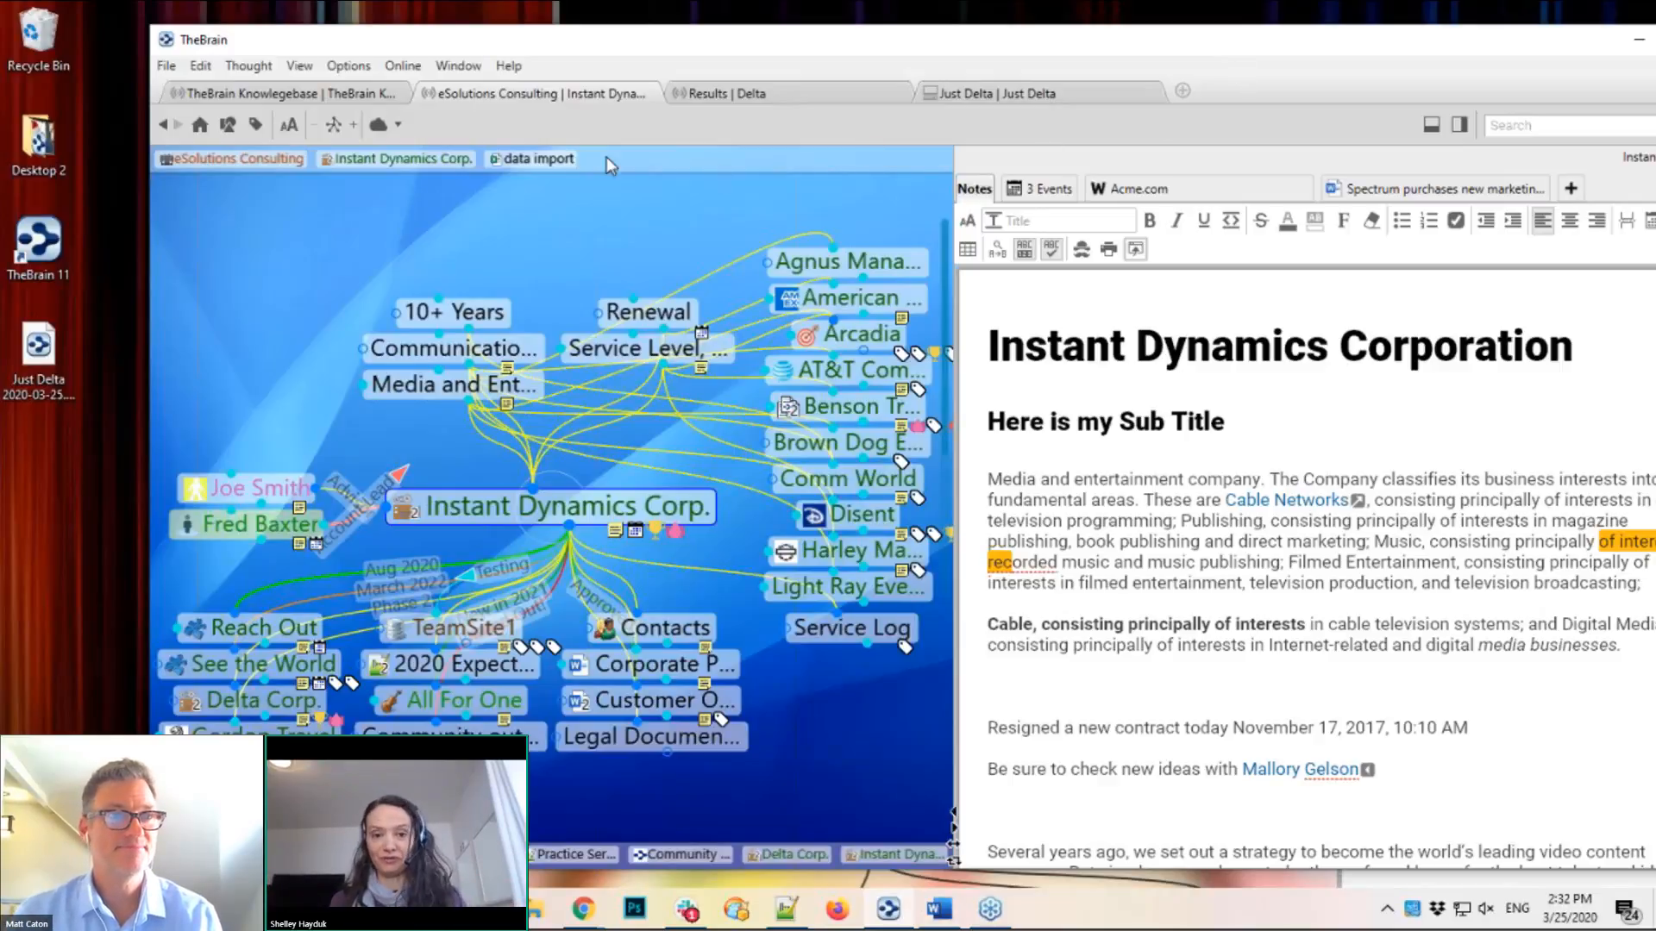
Step: On the Results | Delta tab, widen the map area and shrink the Delta LLC note text
left_click(757, 95)
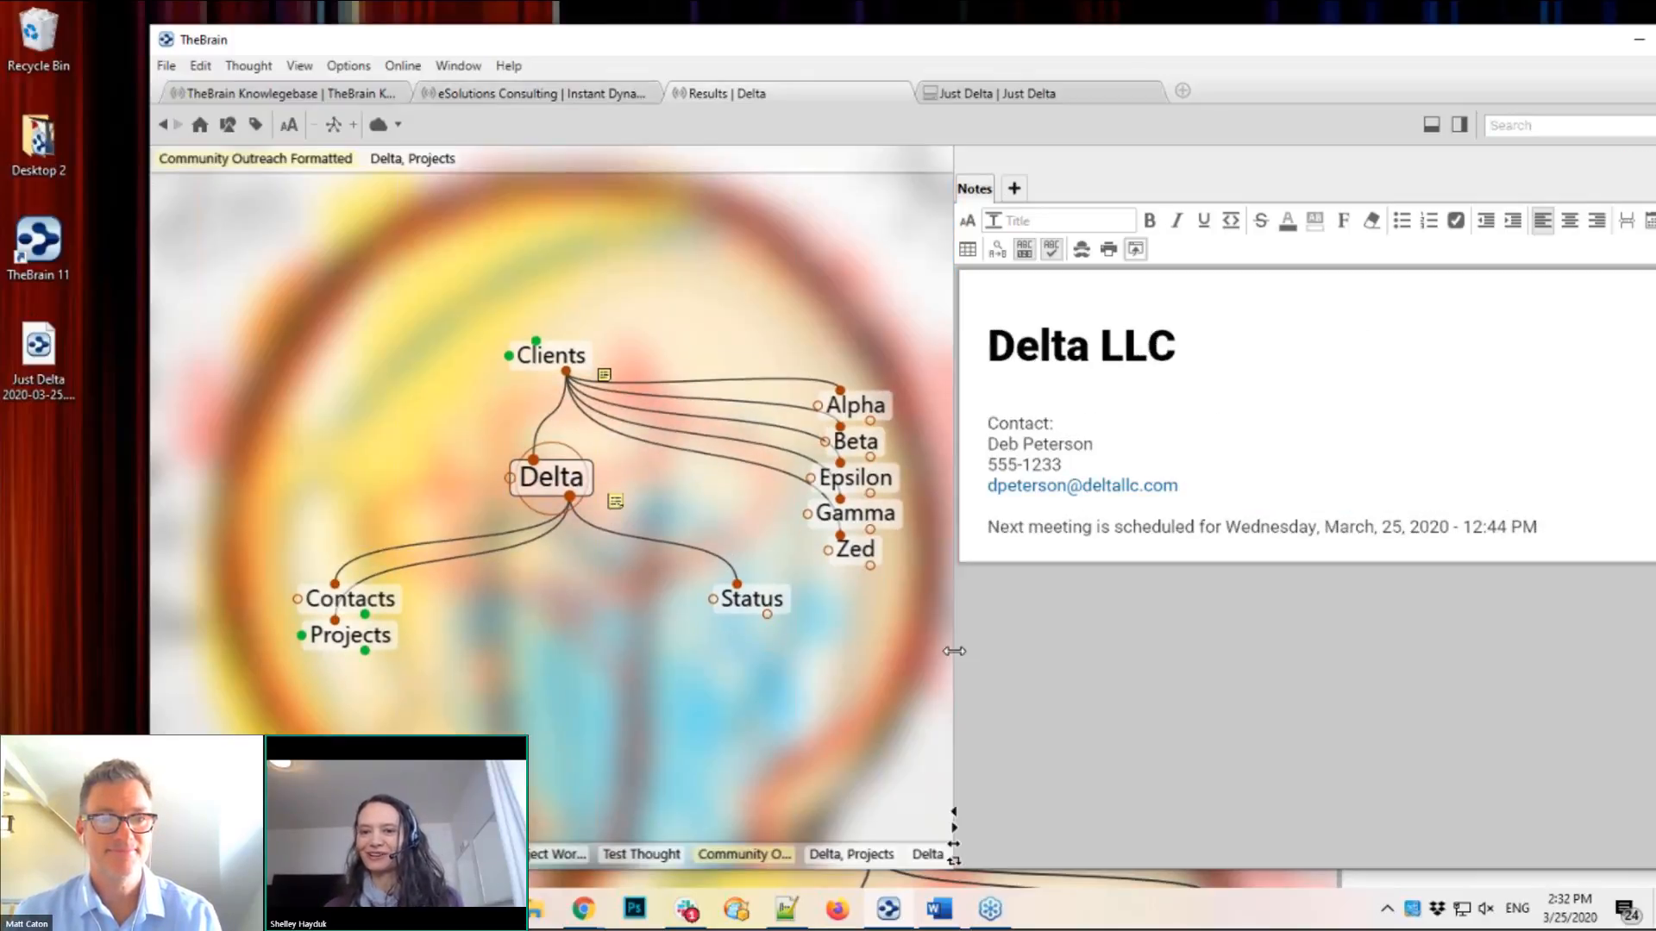
left_click_drag(1099, 667, 1120, 665)
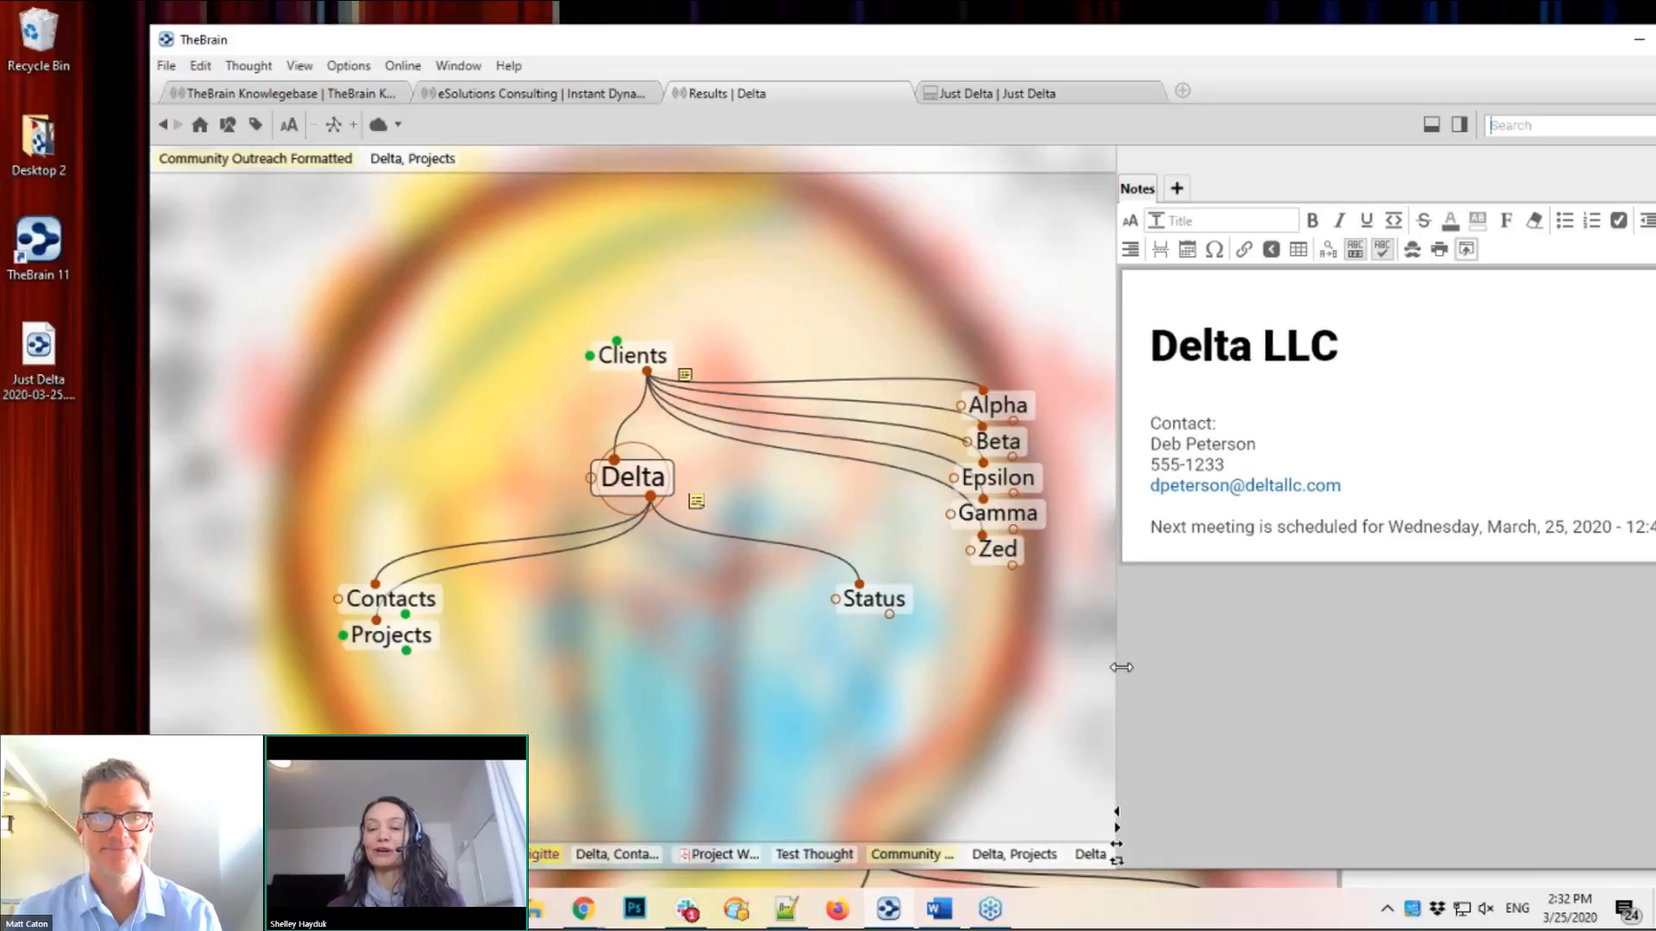
left_click(1133, 224)
left_click_drag(1135, 259, 1135, 318)
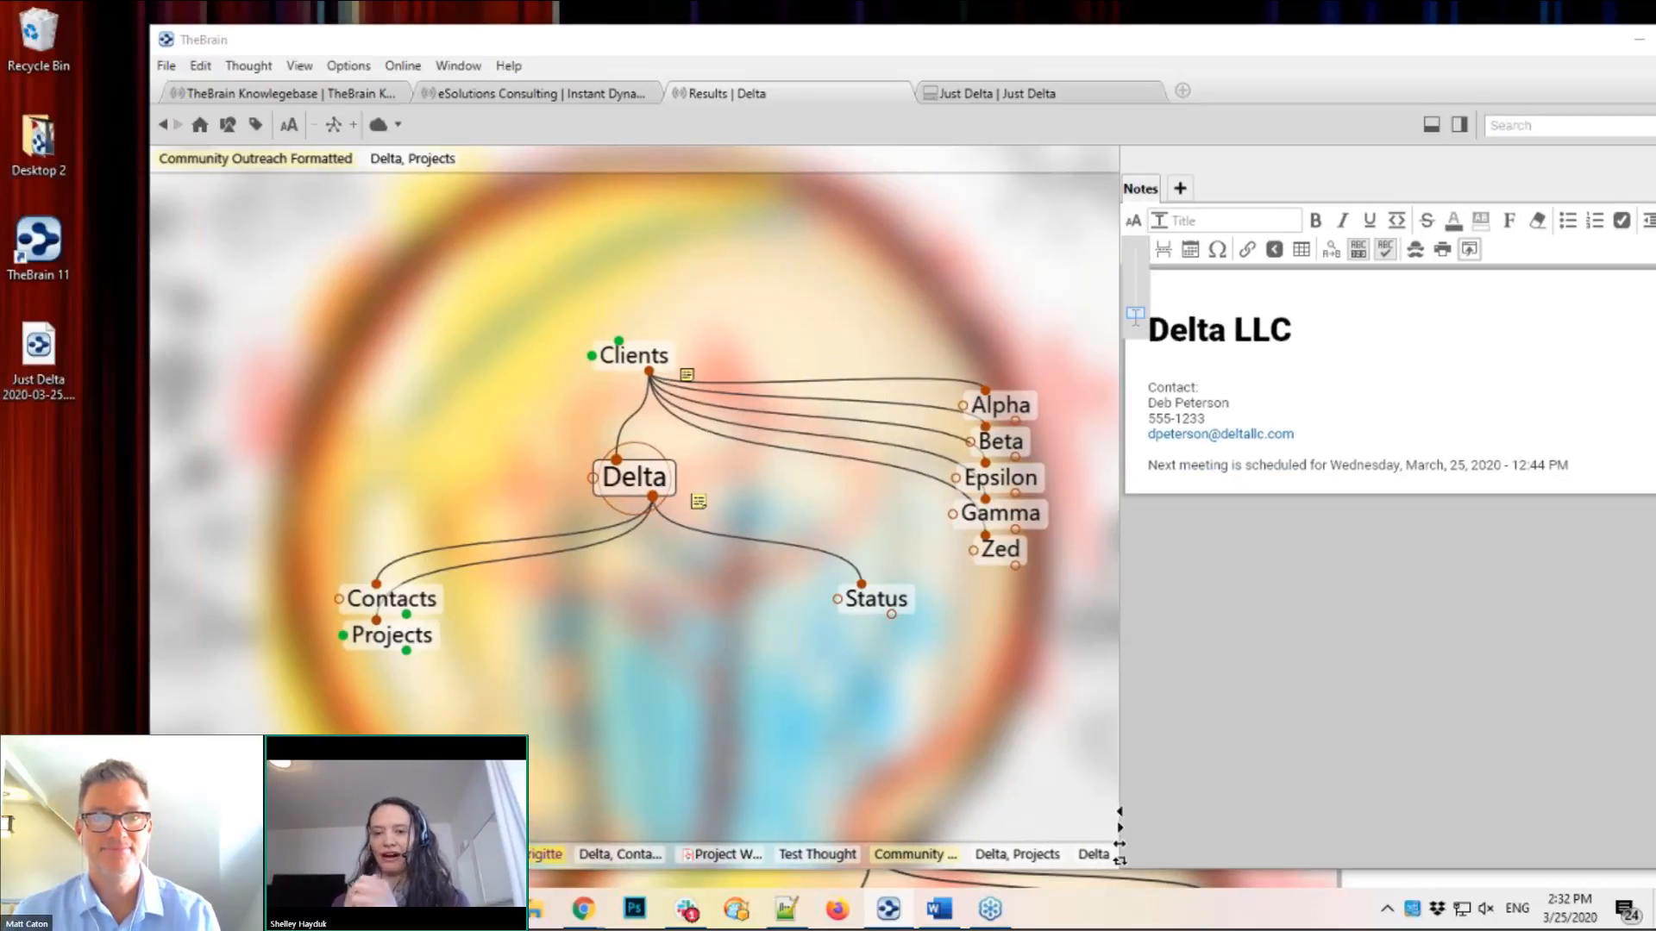
left_click(1048, 314)
left_click(908, 323)
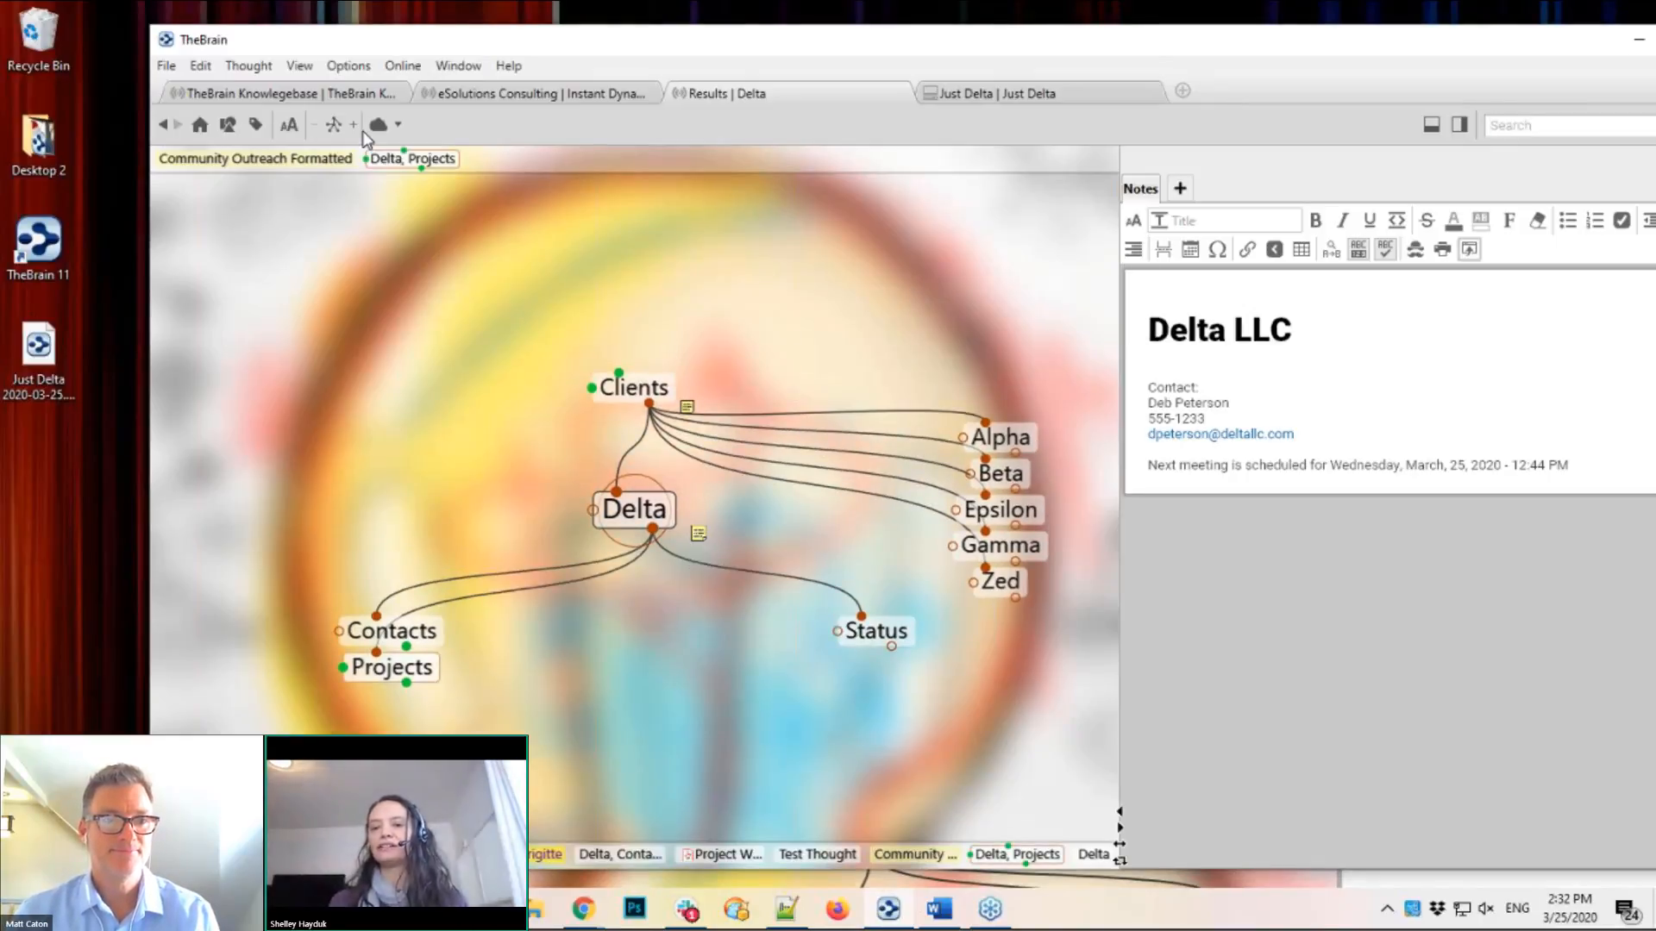
Step: Jump to the pinned Delta, Projects thought in the Results brain
left_click(405, 159)
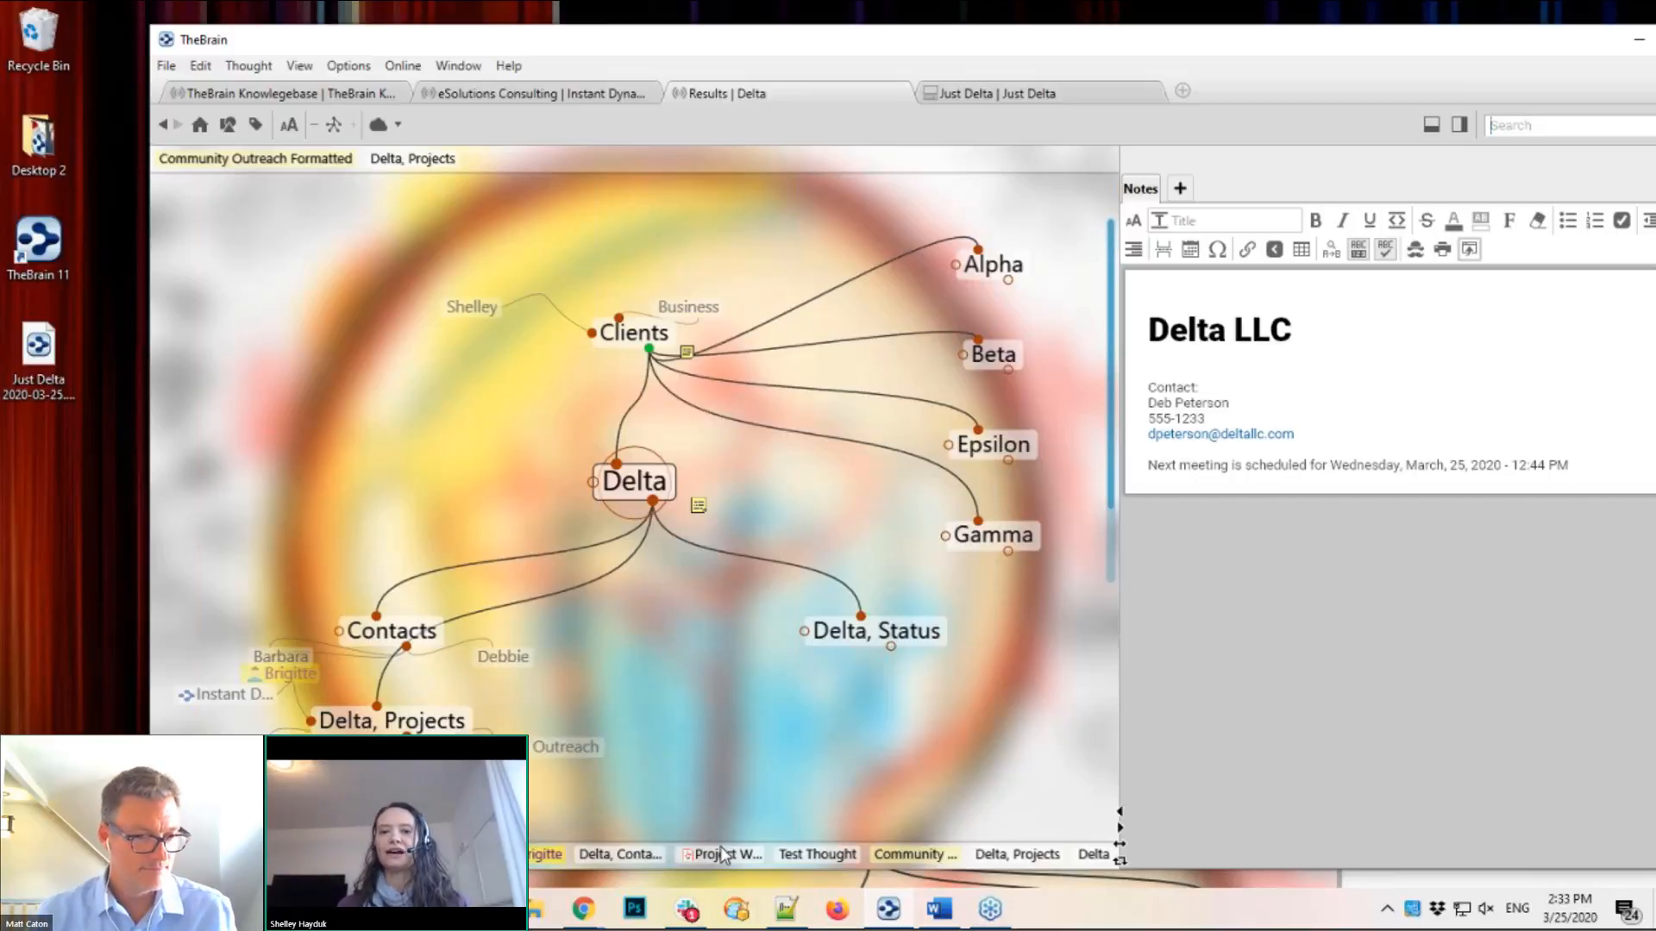
mouse_move(583, 909)
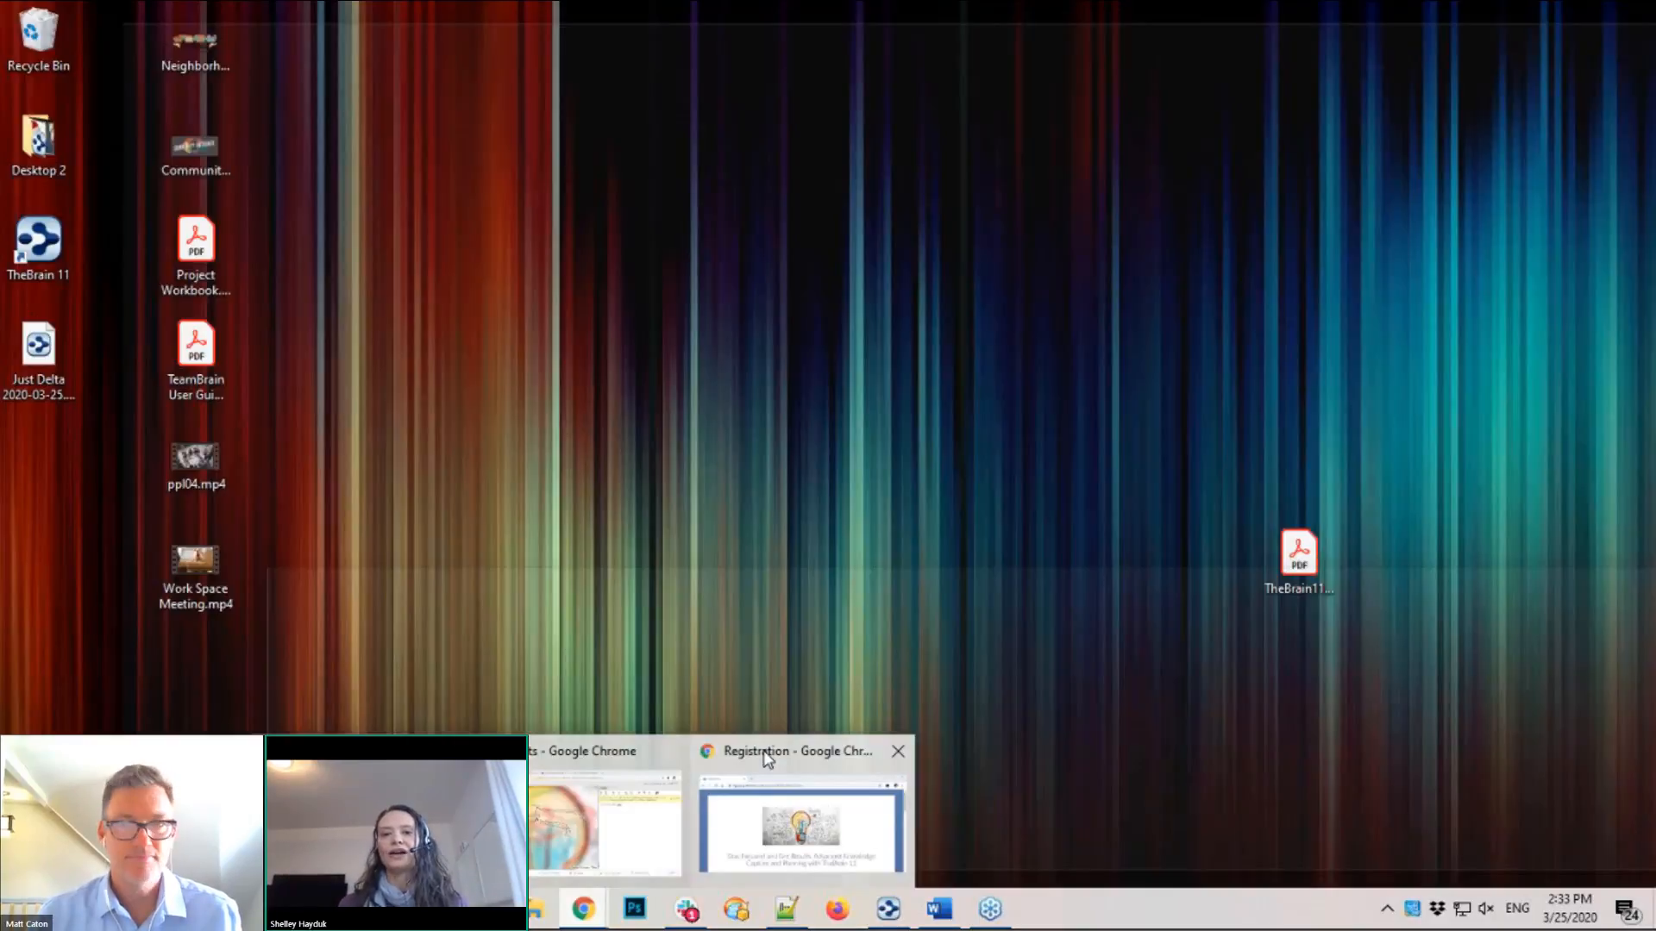
left_click(766, 756)
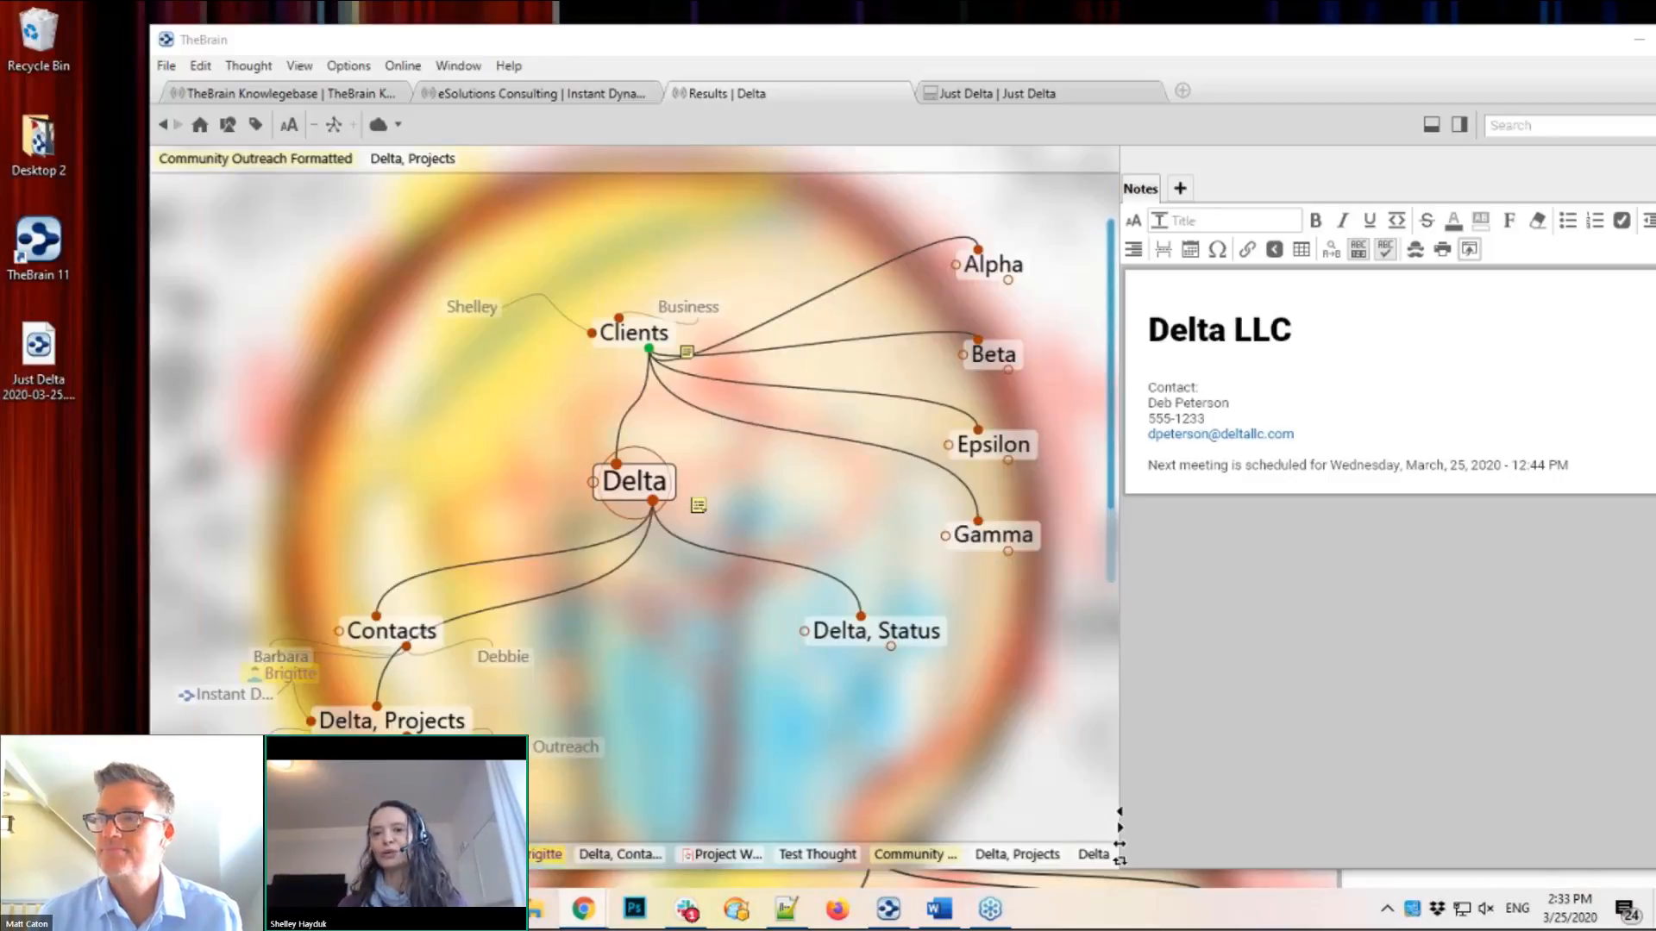